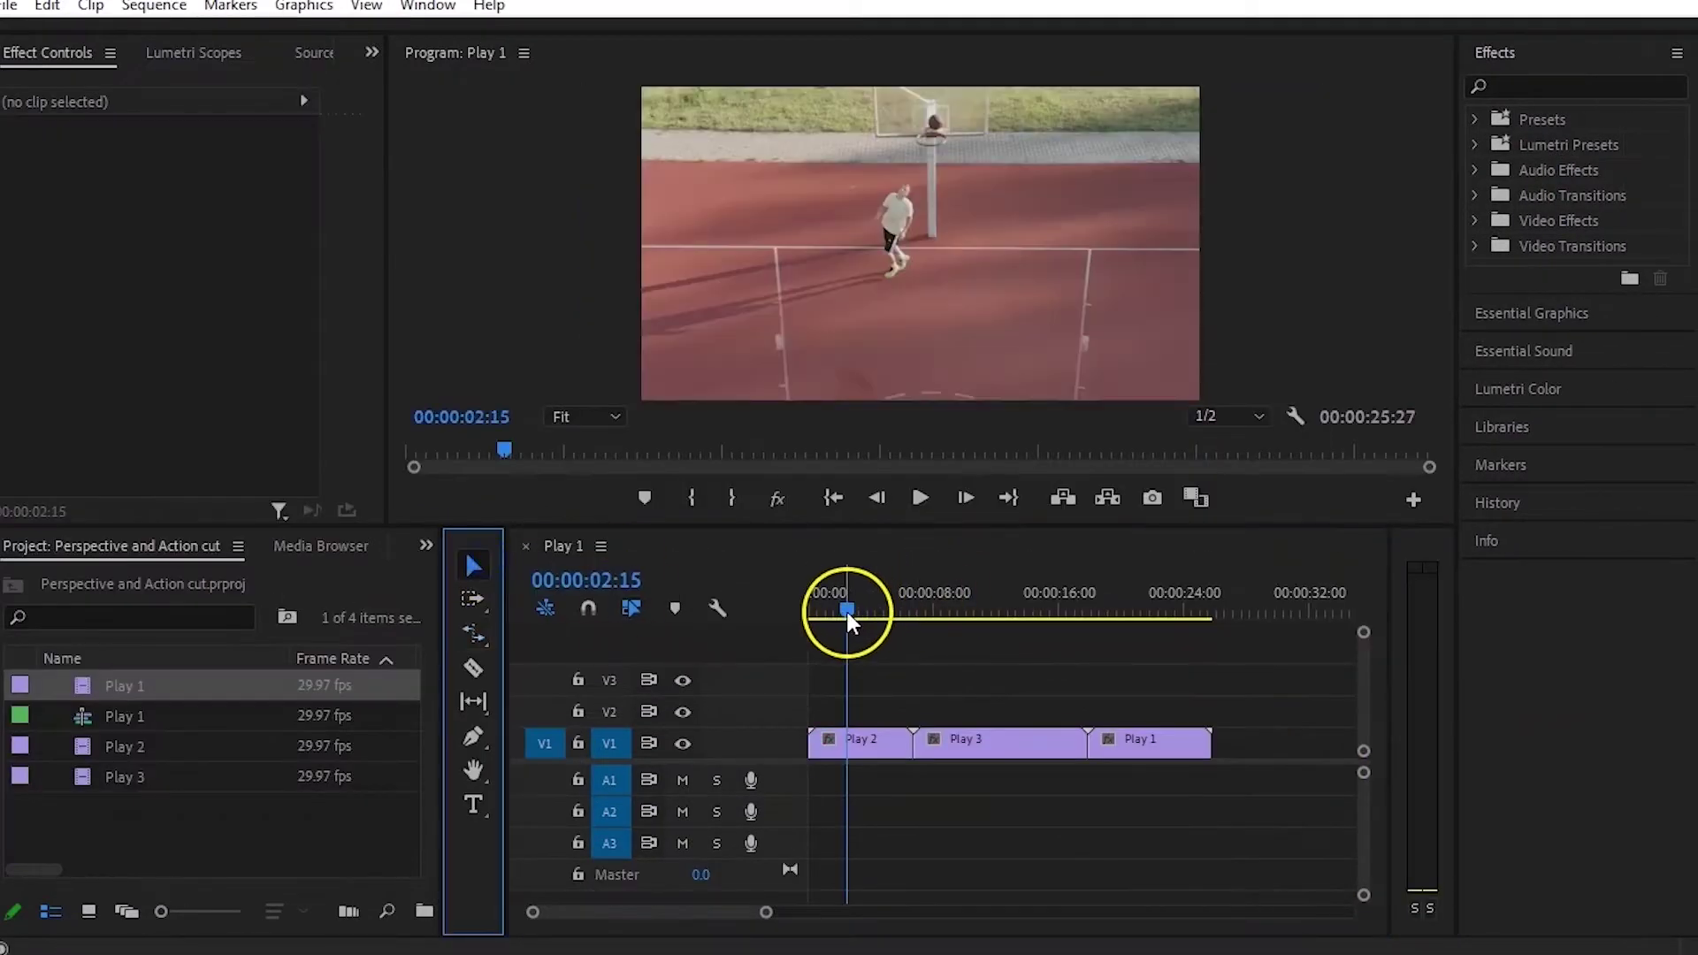
mouse_move(847, 612)
mouse_down()
mouse_move(1132, 617)
mouse_move(846, 633)
mouse_move(838, 619)
mouse_up()
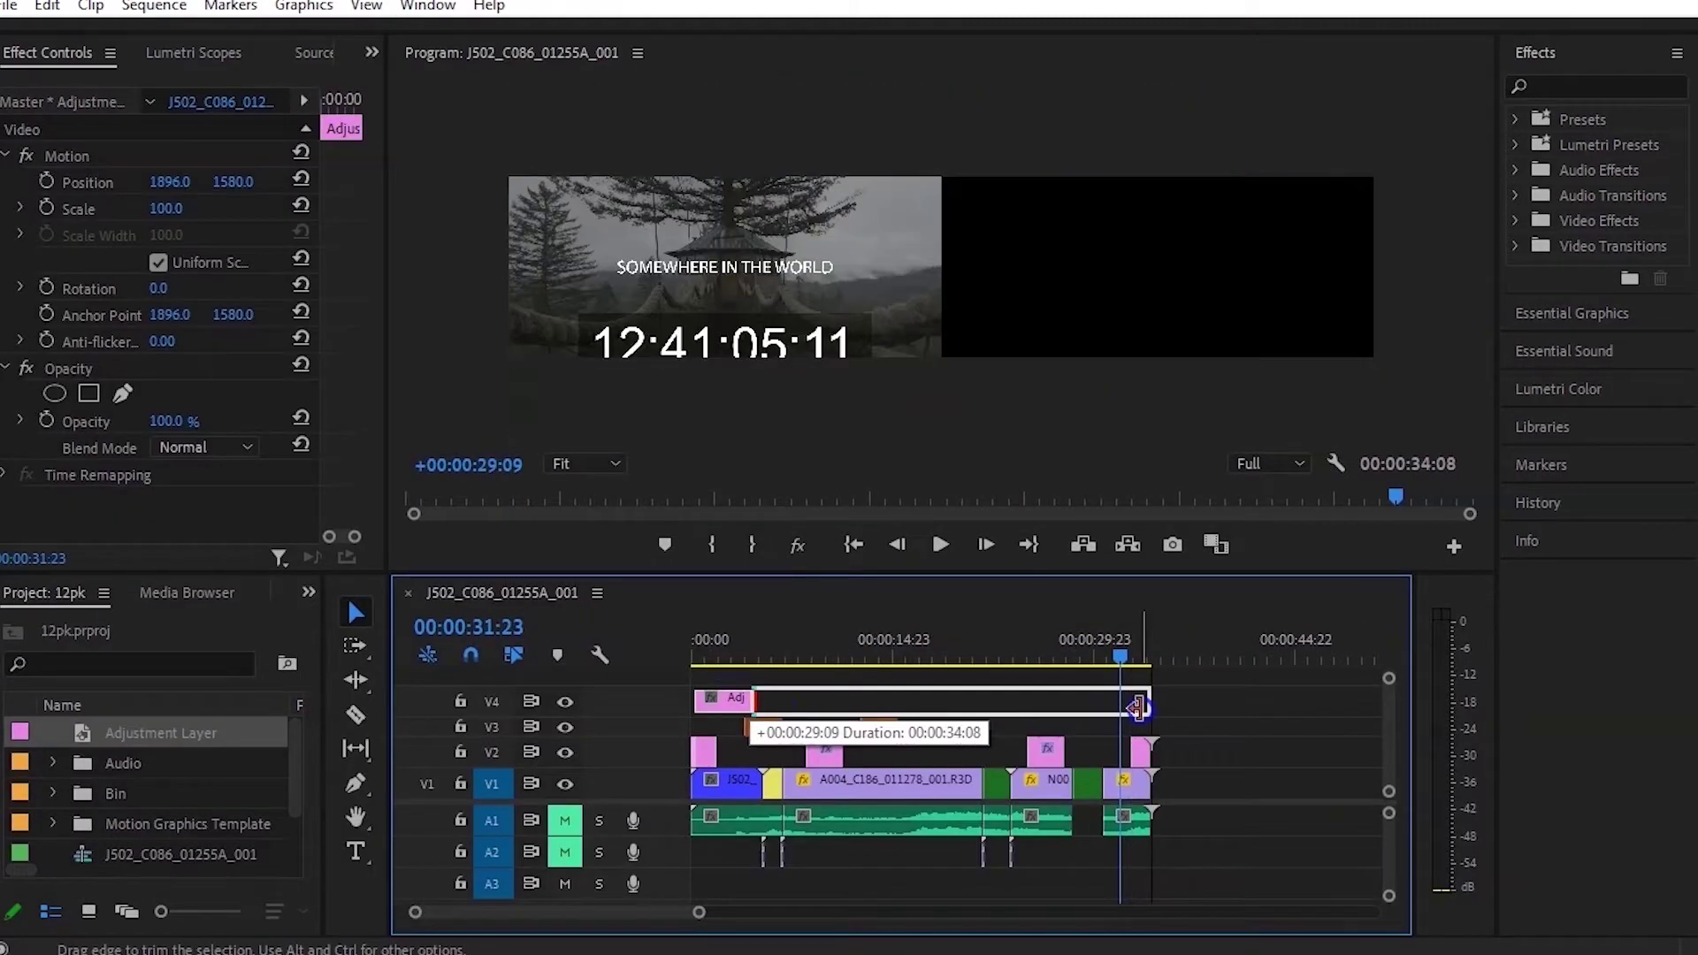
Step: Extend the adjustment layer on track V4 to the end of the last clip in the sequence
drag(1138, 707, 1139, 708)
key(=)
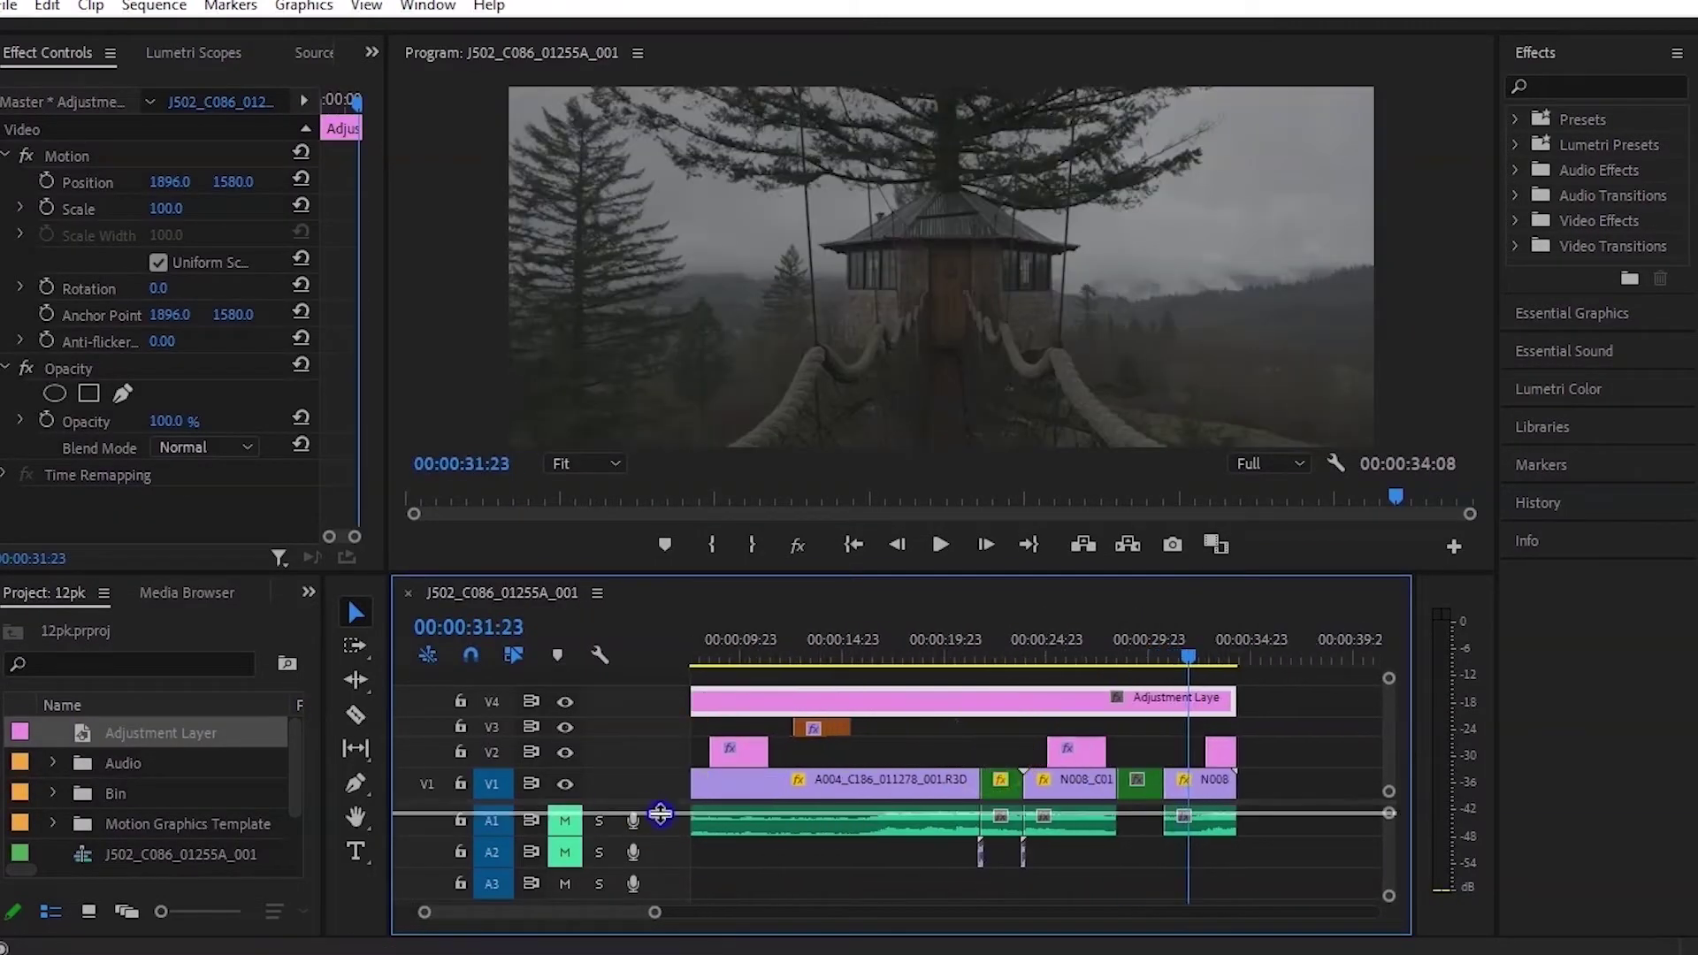
scroll(661, 813, up, 3)
drag(1281, 674, 1120, 763)
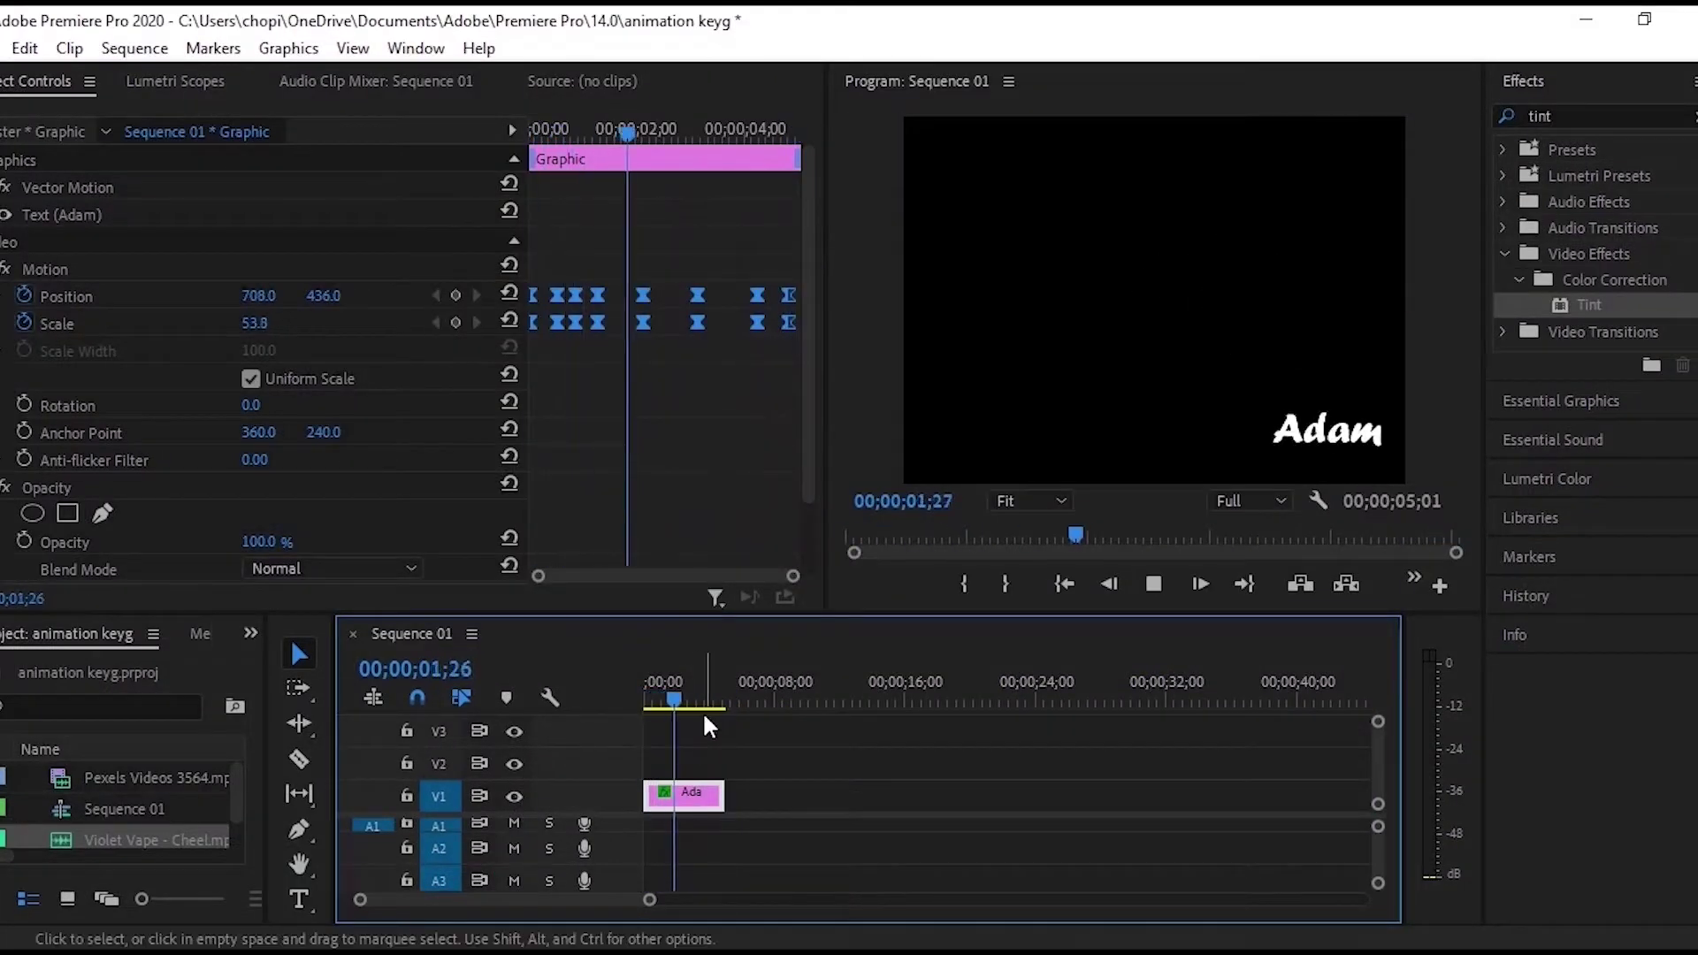
key(space)
click(812, 772)
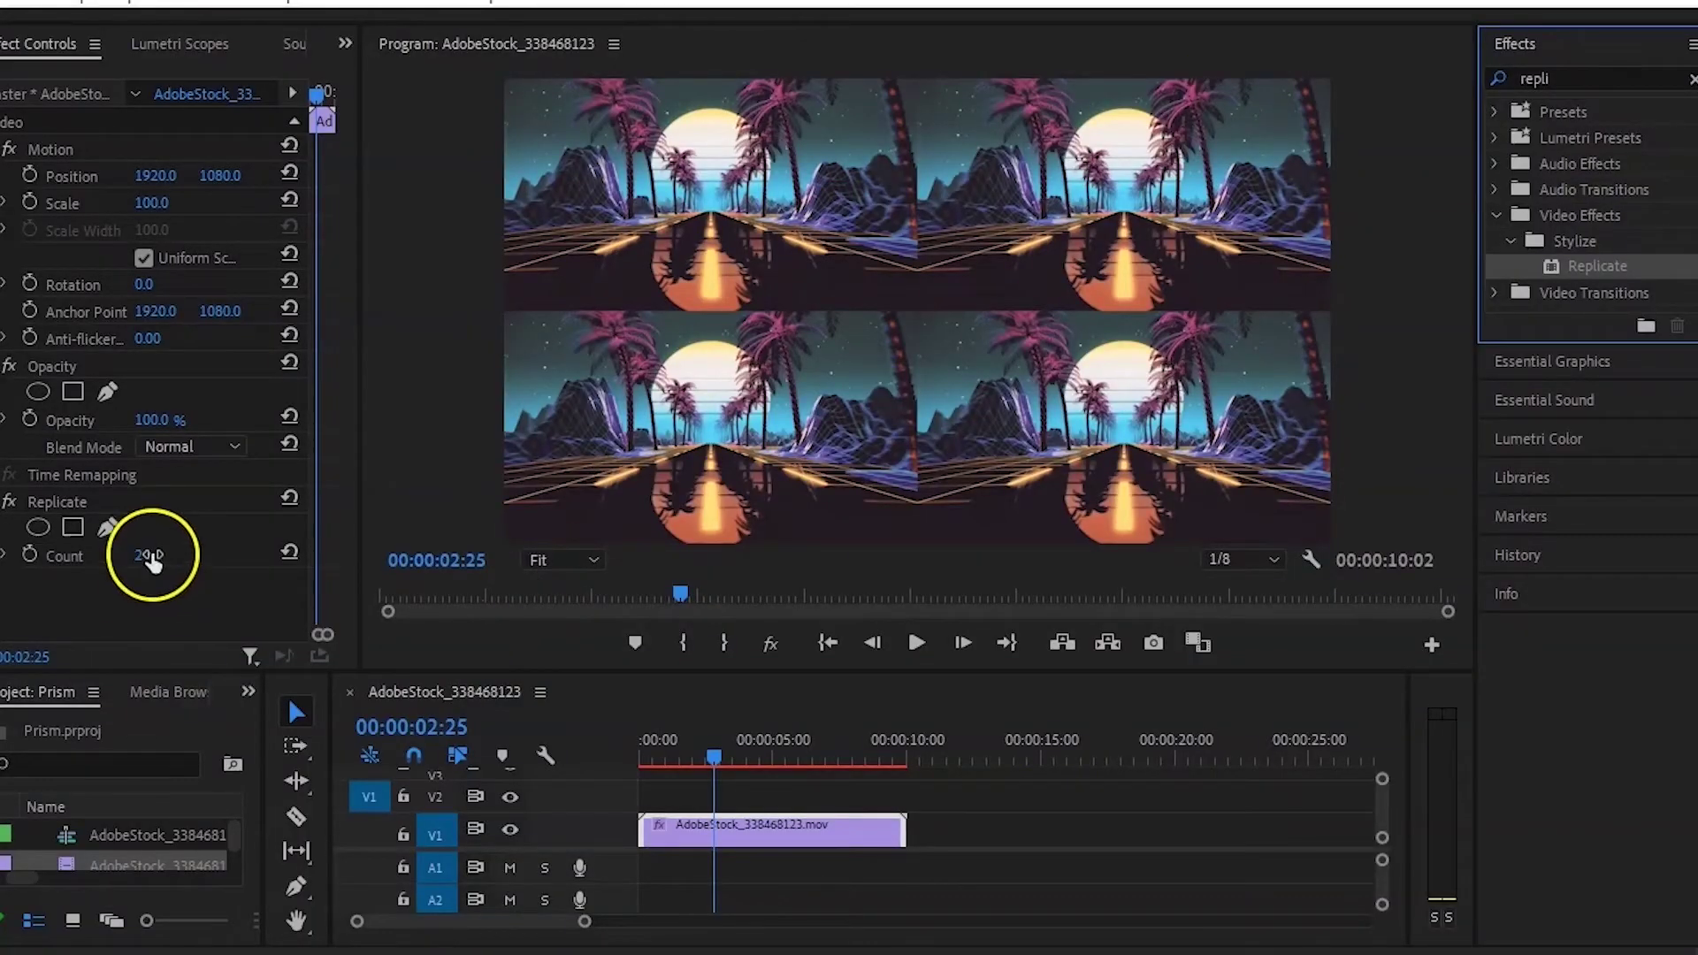
Step: Adjust the Replicate effect's count and the expansion of its mask on the retro sunset clip
drag(151, 561, 292, 676)
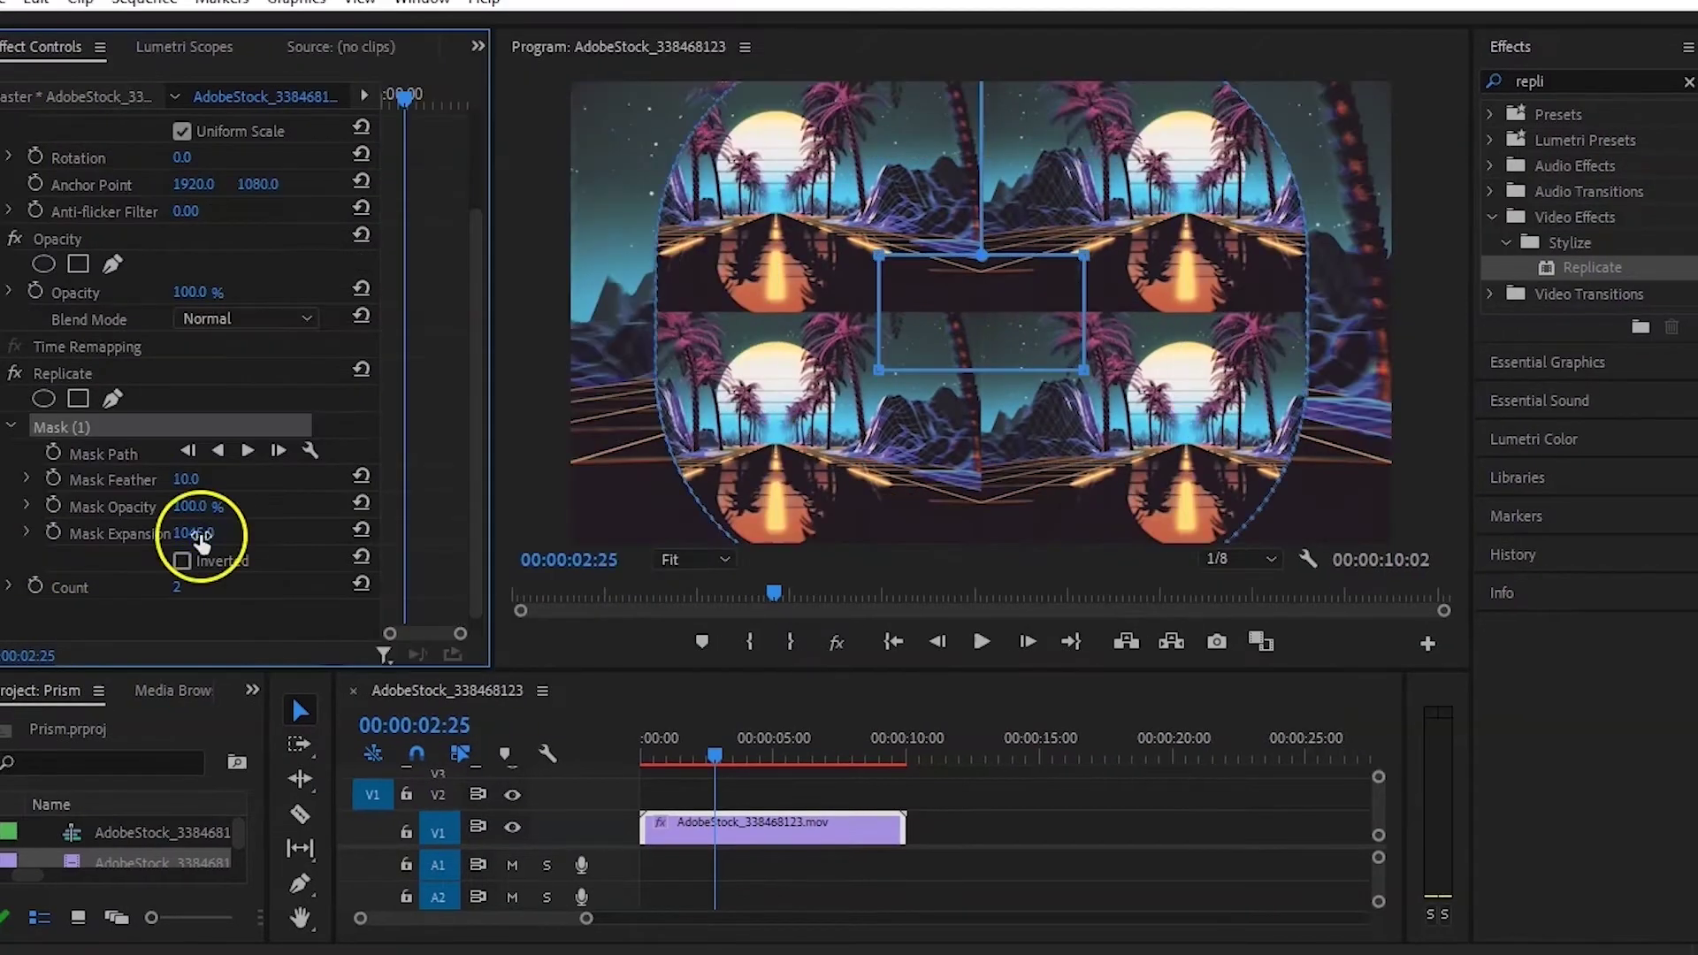
drag(197, 531, 189, 531)
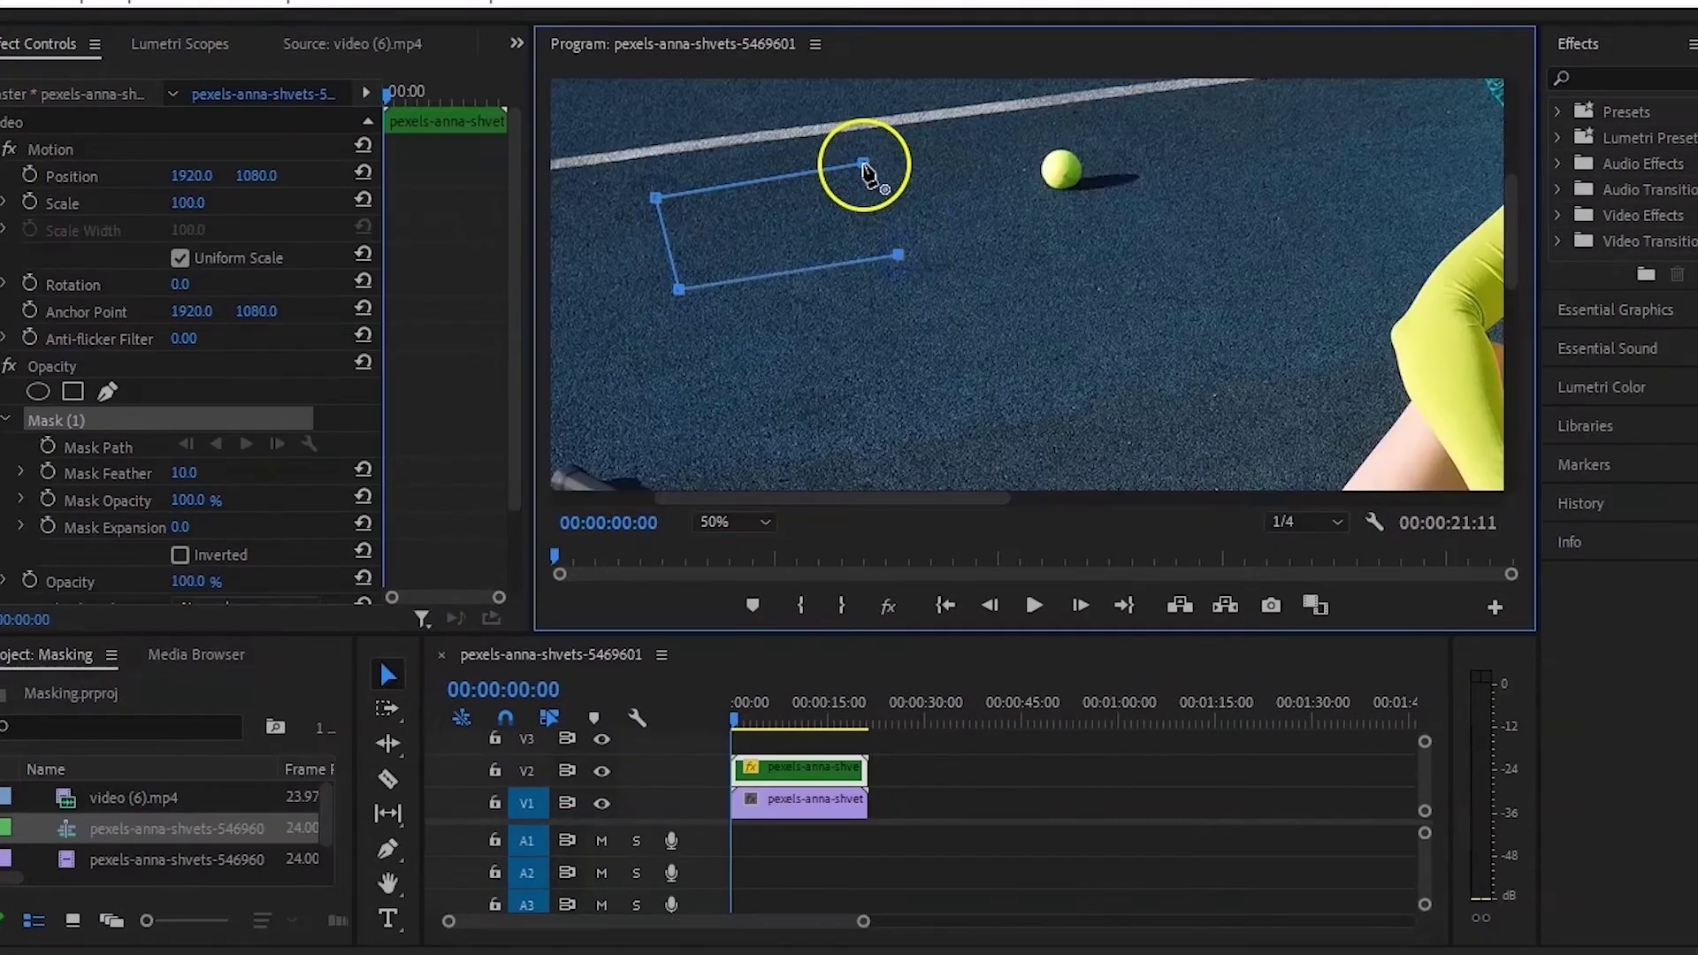
drag(191, 175, 271, 176)
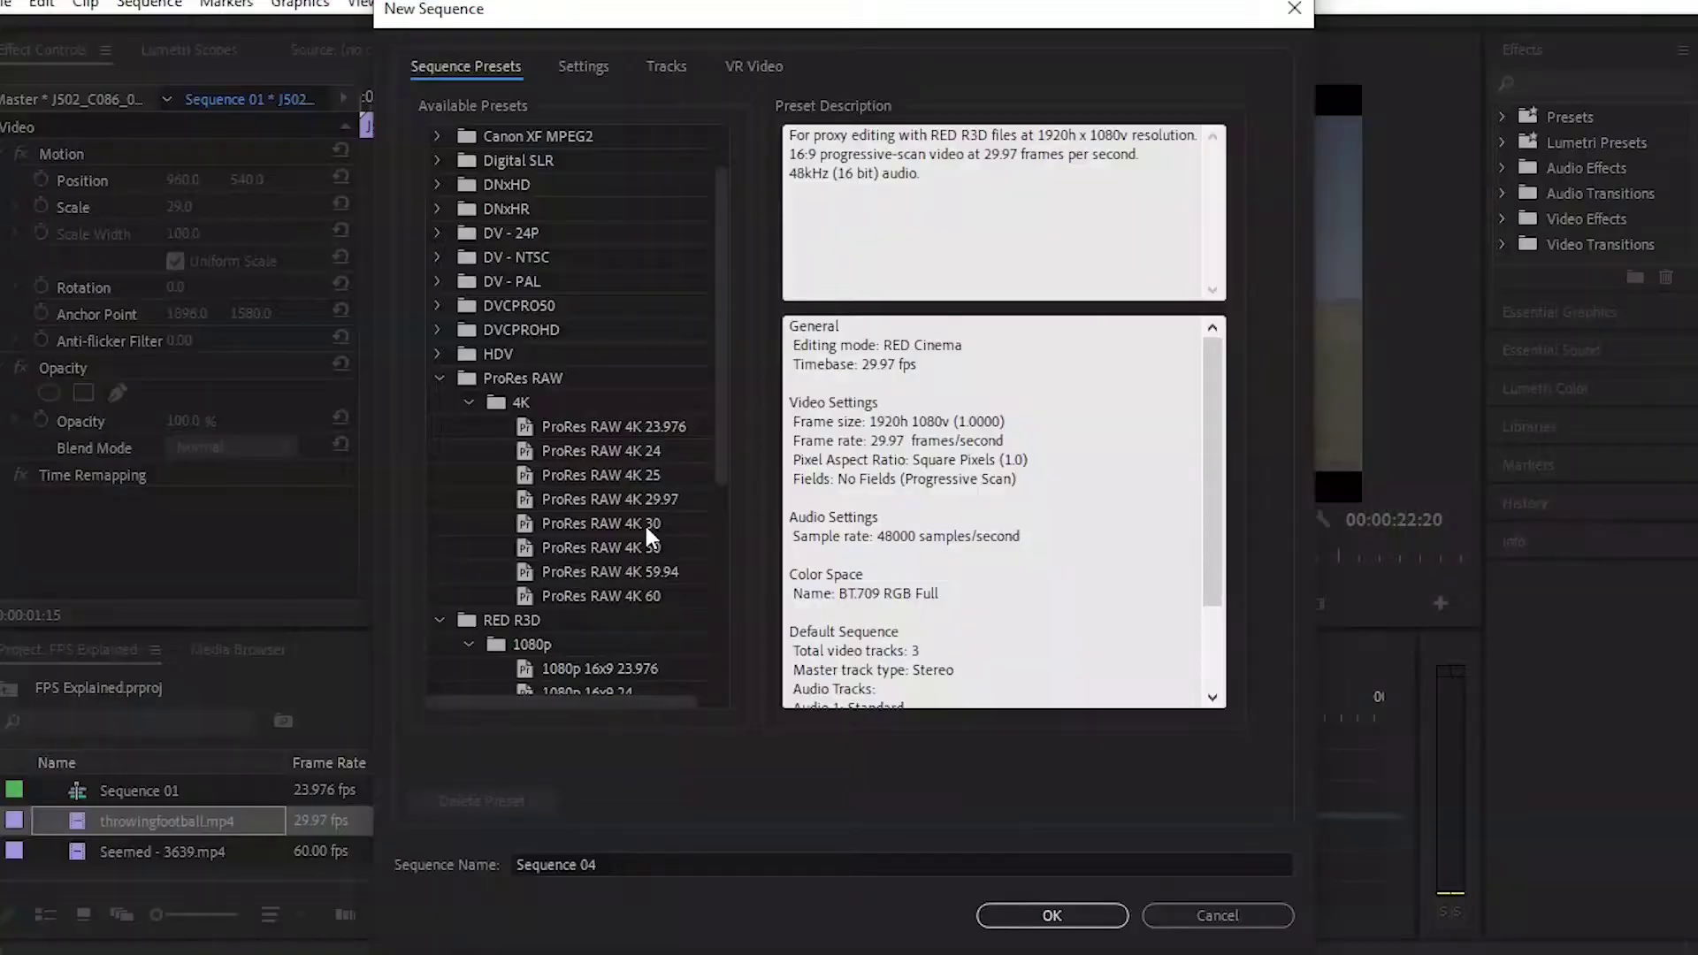
Step: Choose the ProRes RAW 4K 30 preset for the new sequence
click(666, 497)
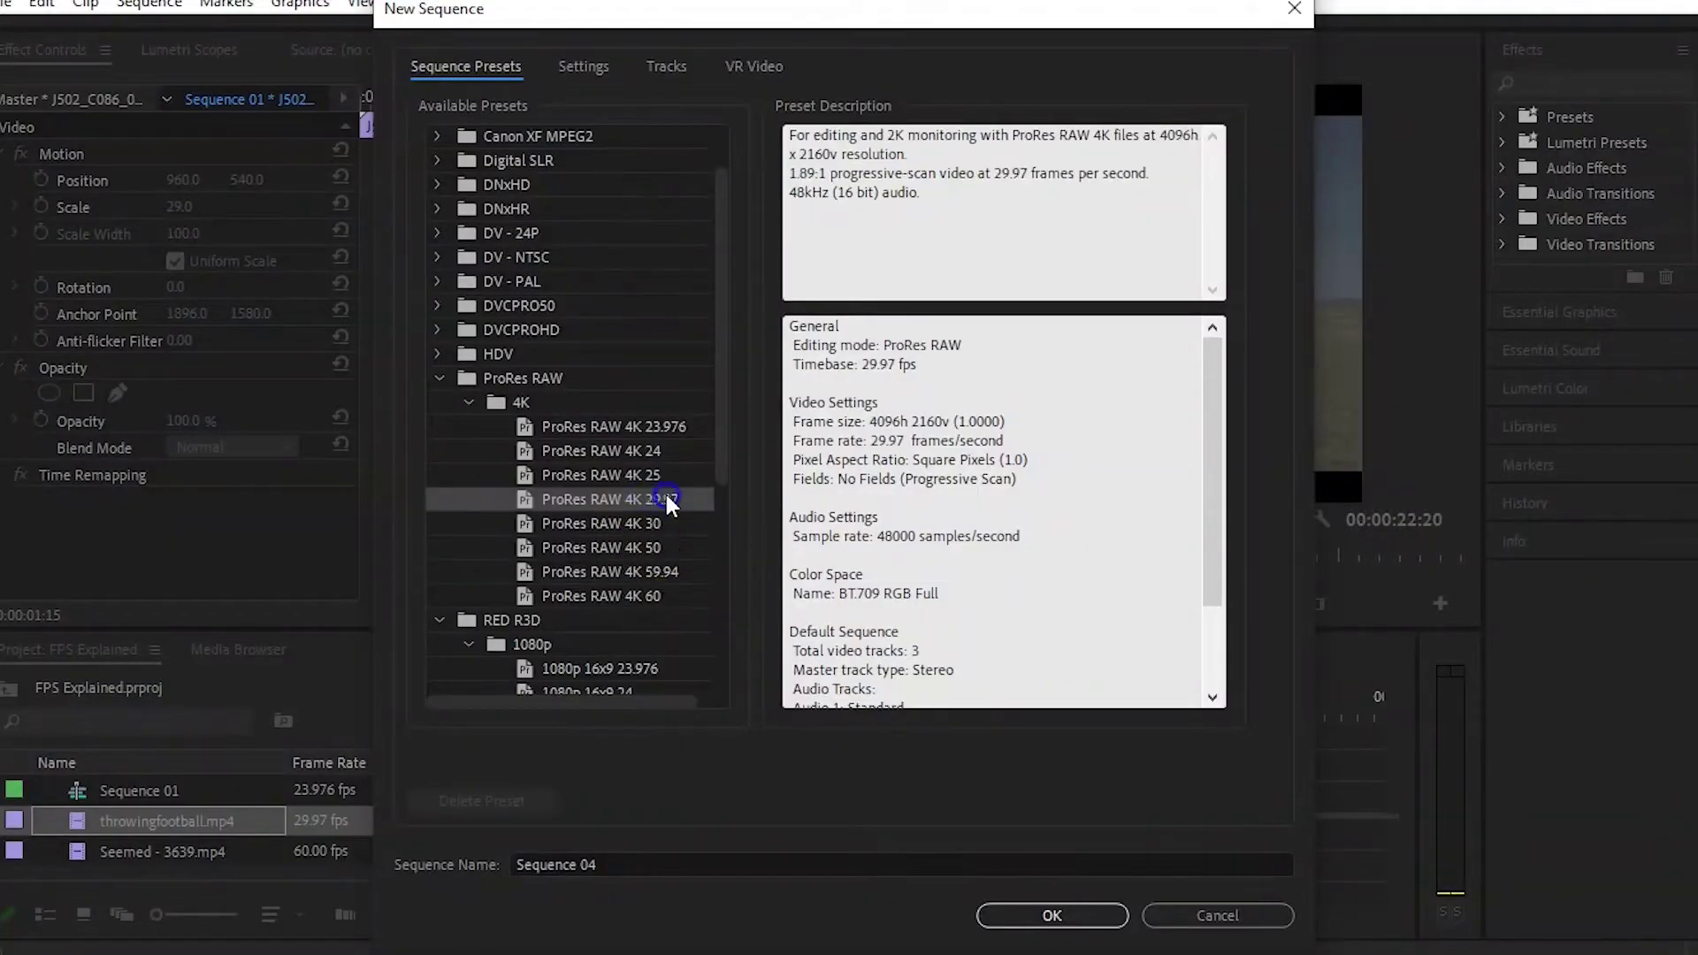
click(663, 523)
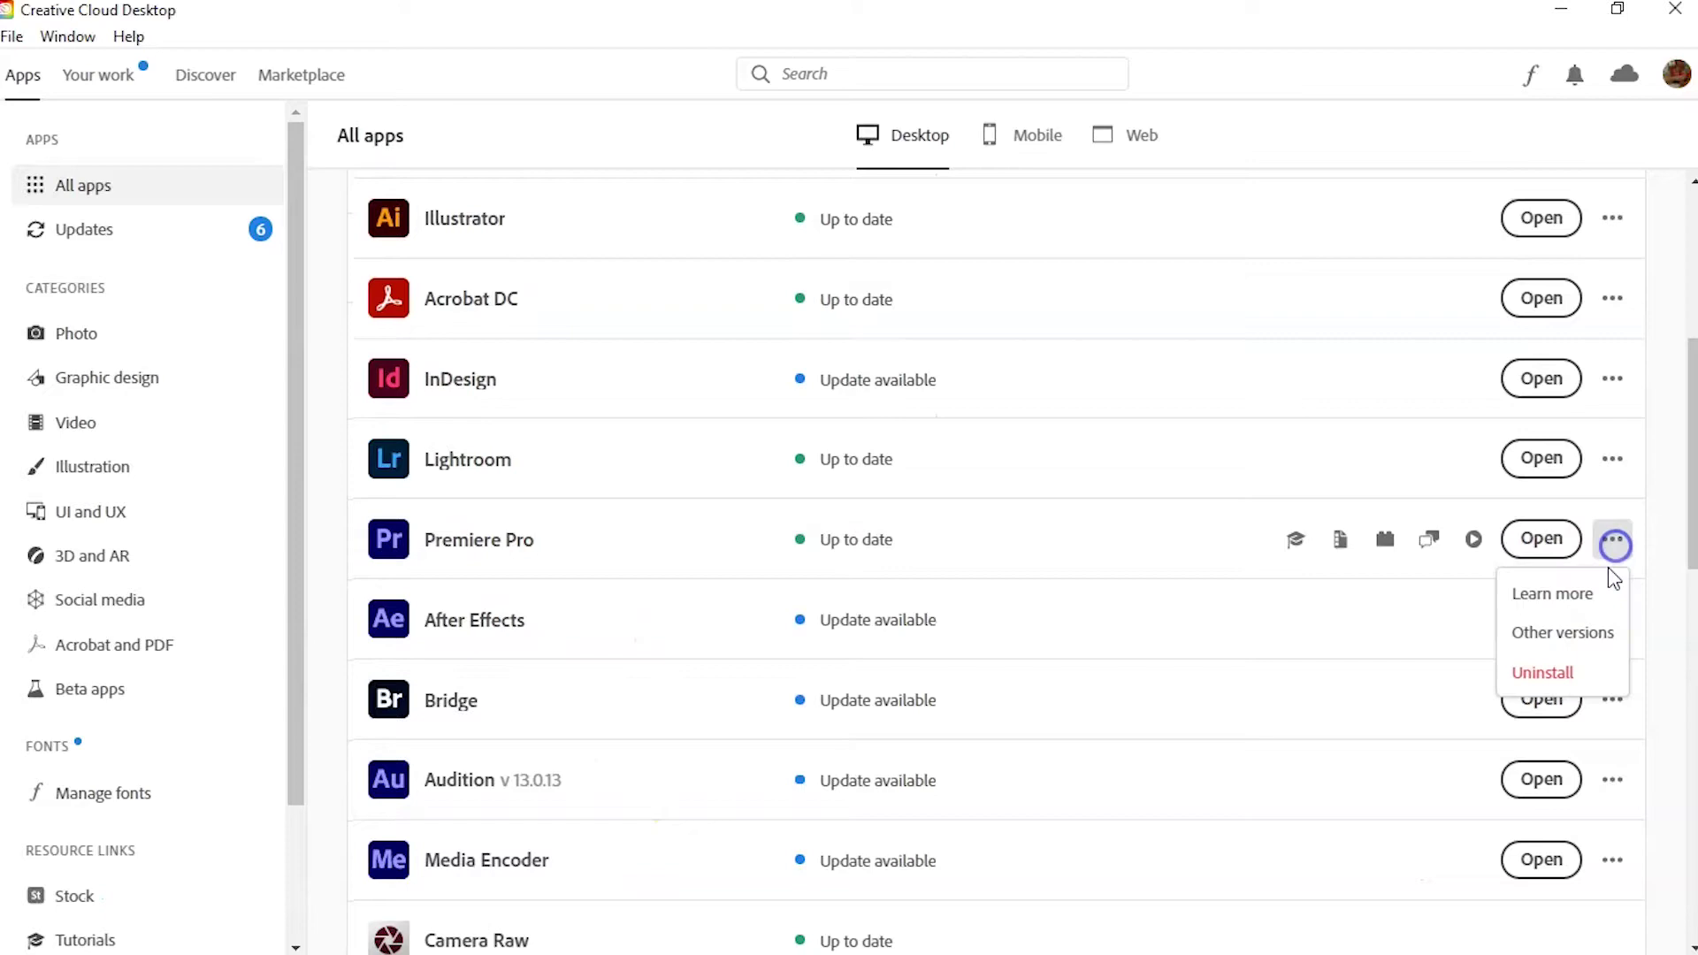
Step: Switch to Creative Cloud Desktop and look through the additional options for Premiere Pro and Audition
click(1556, 593)
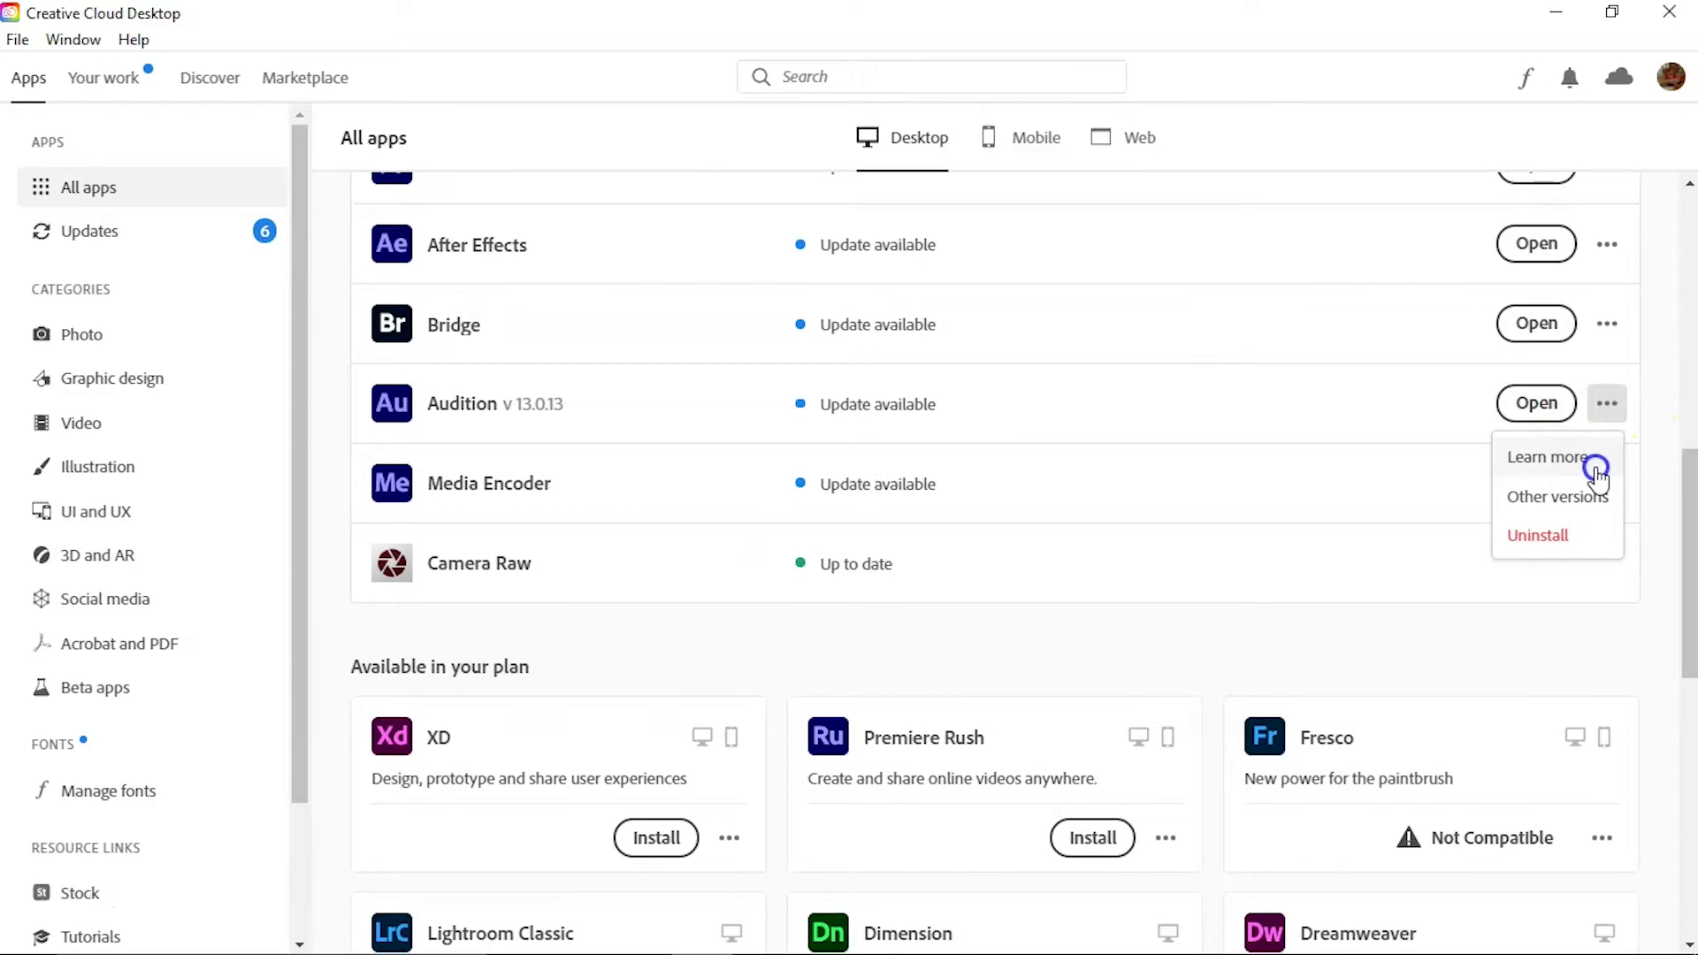
click(1594, 470)
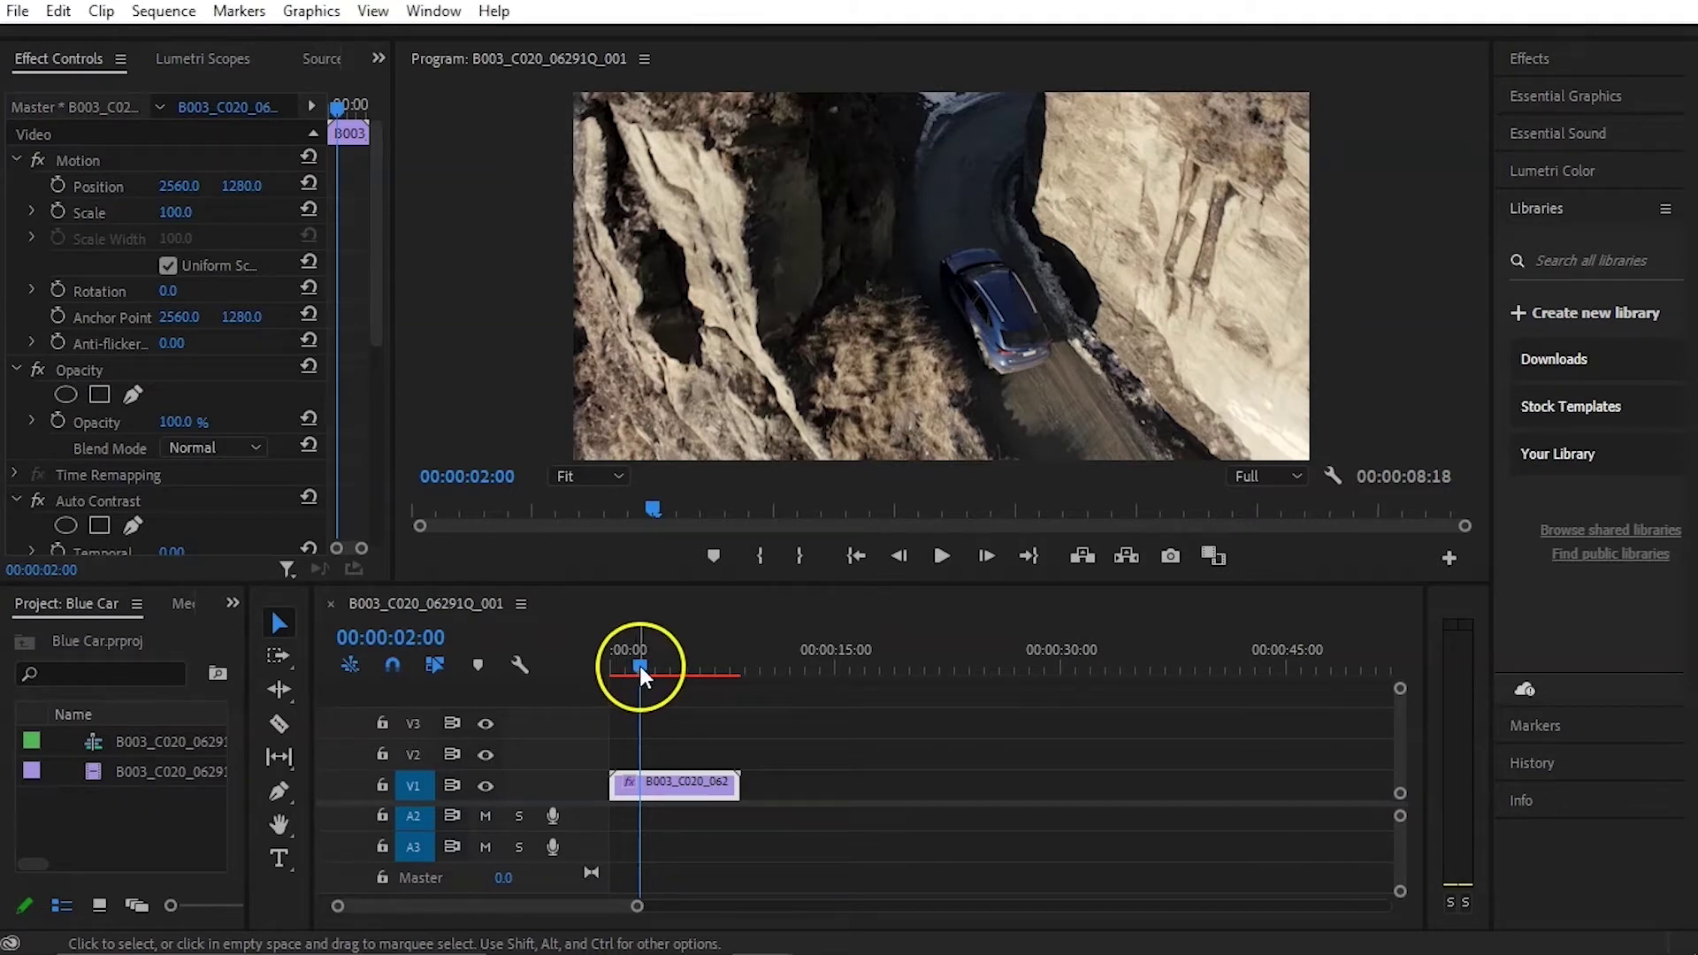
Step: Scrub the car clip back toward its start and review its sequence's frame size and timebase settings
drag(639, 665, 626, 672)
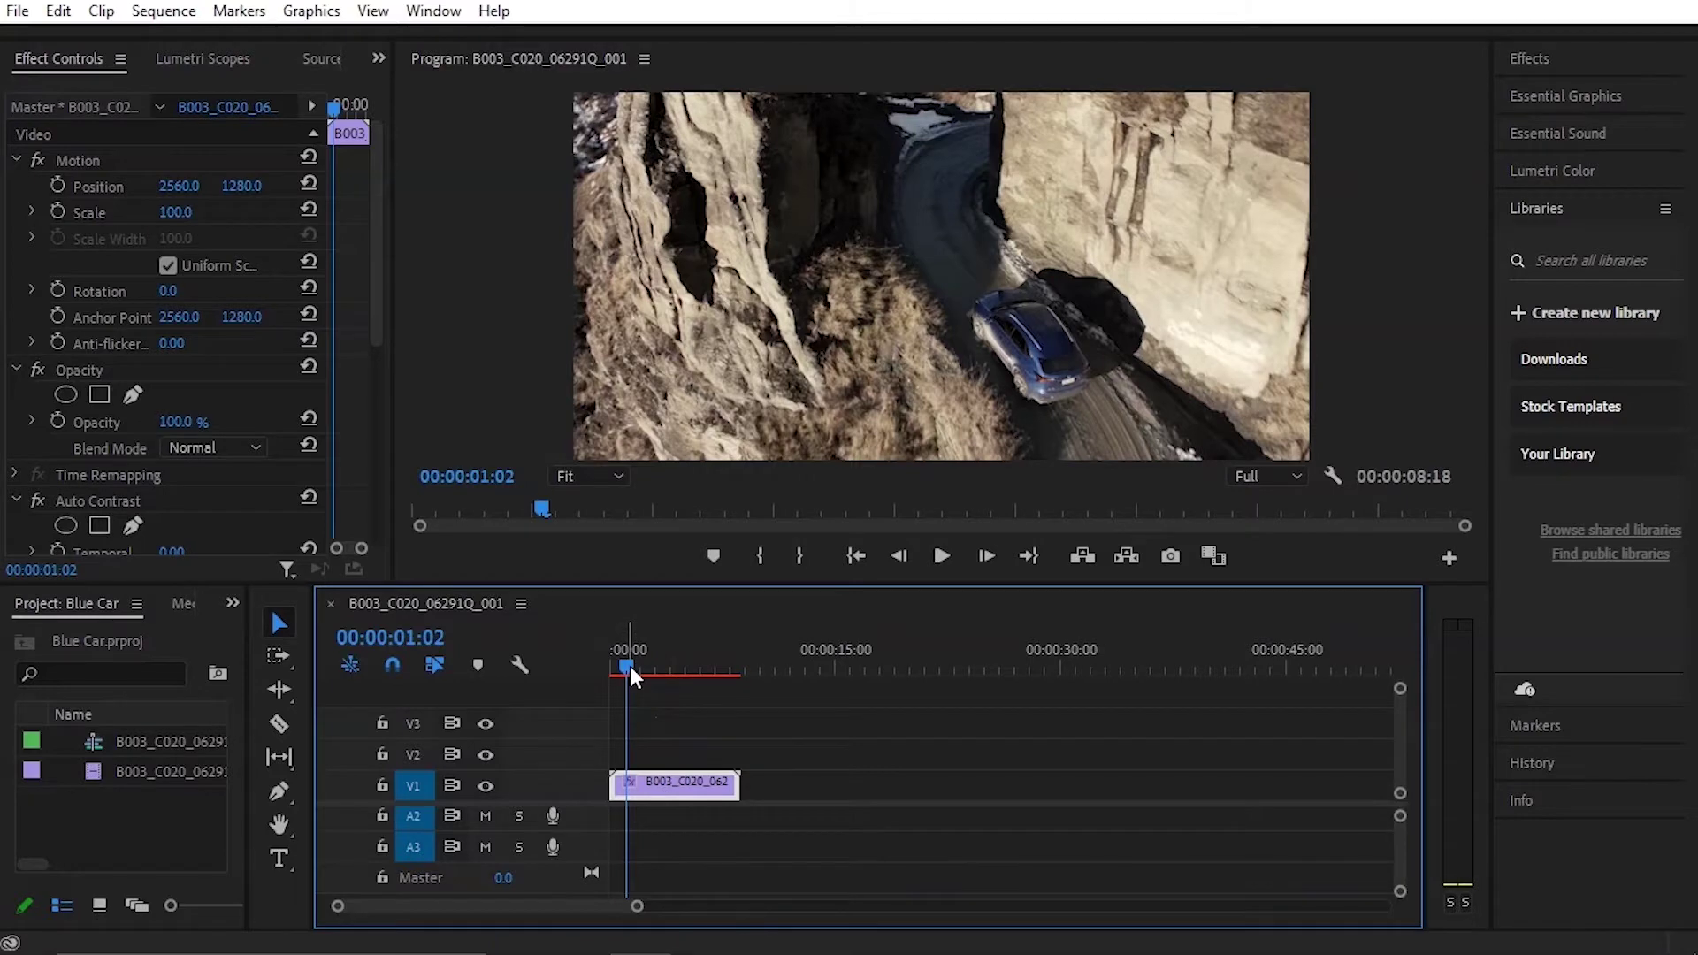
drag(629, 666, 619, 666)
click(168, 731)
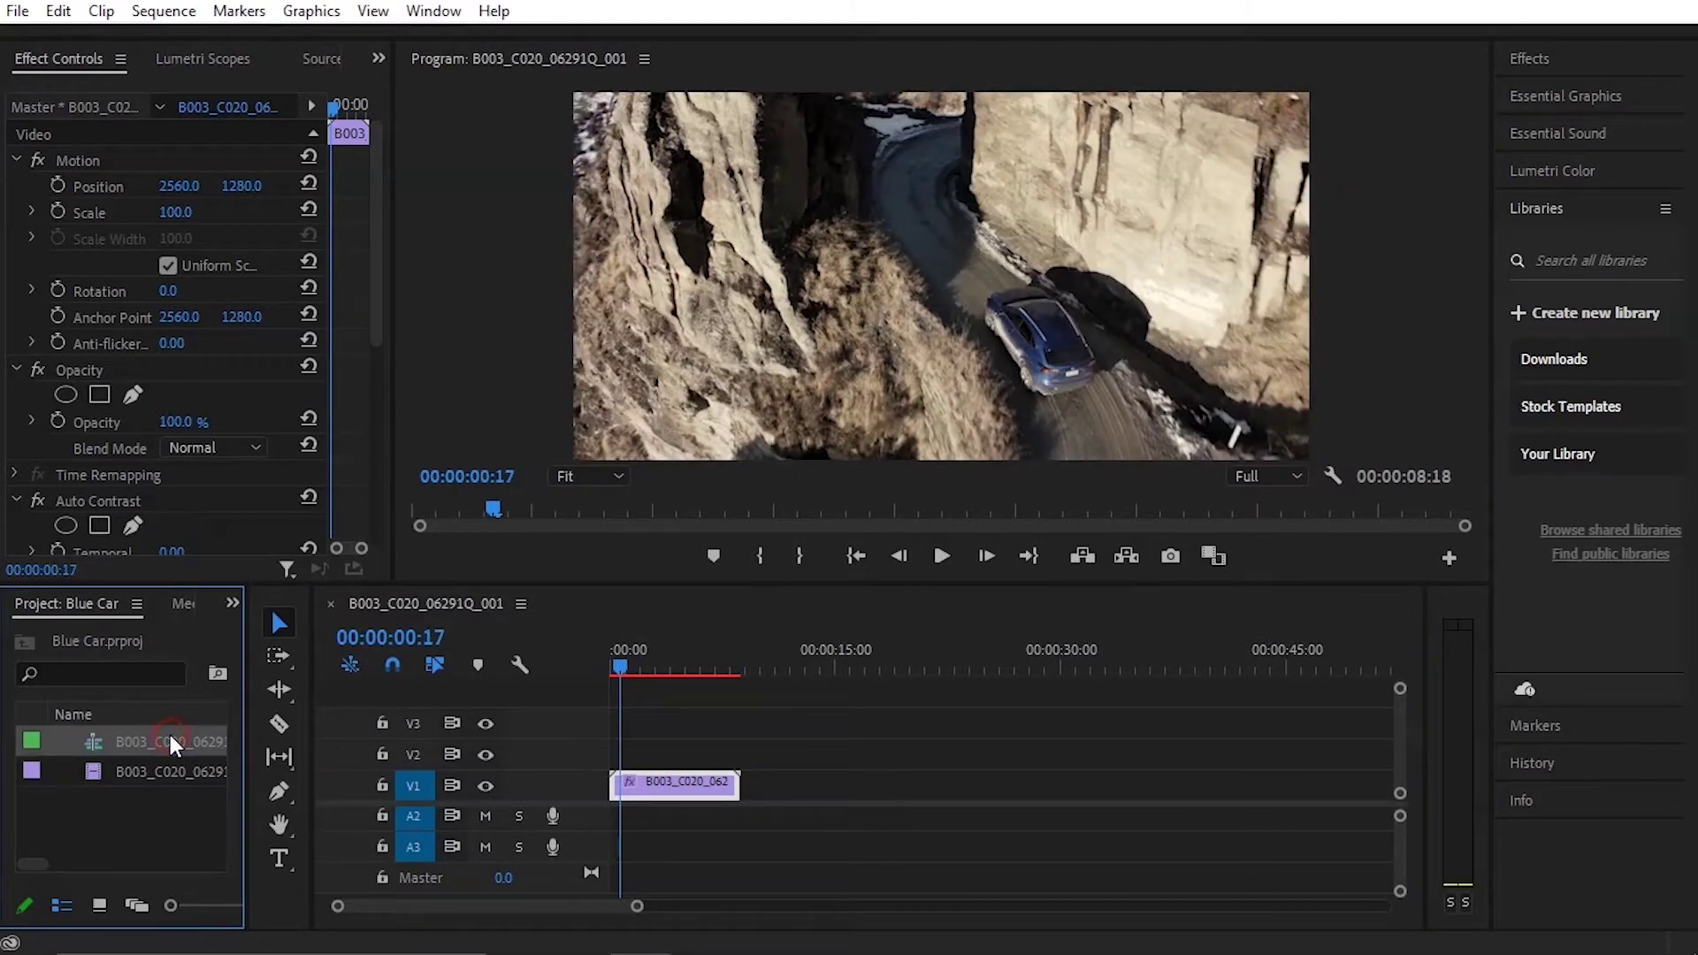
right_click(170, 734)
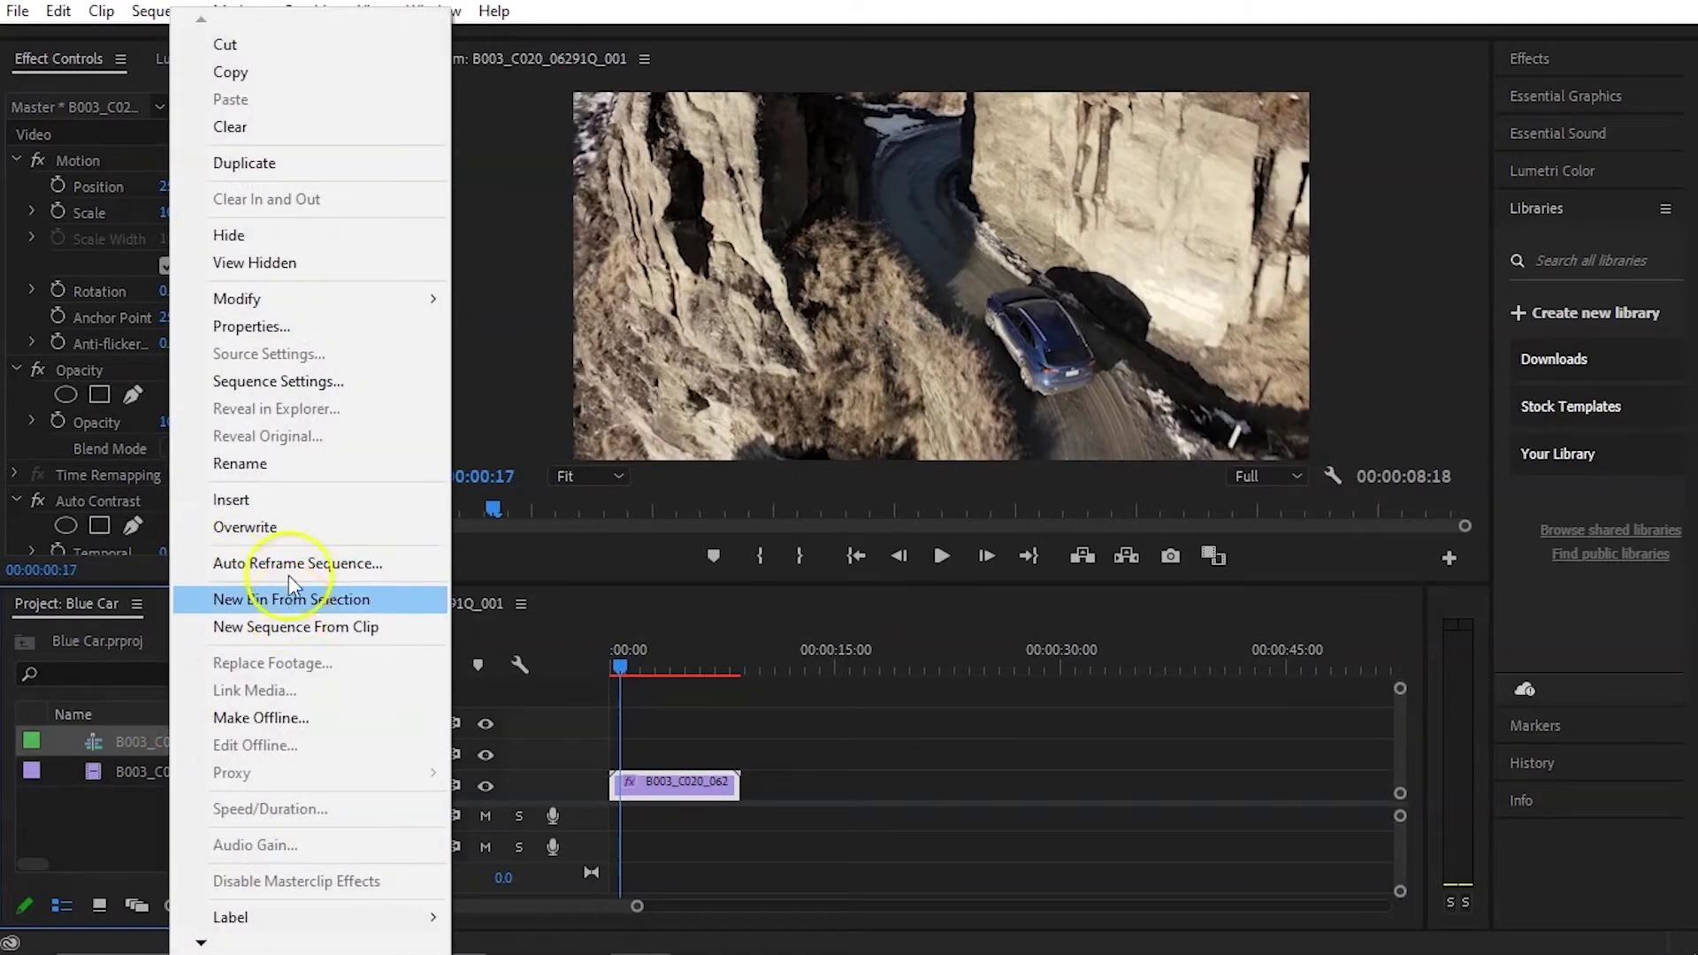
click(294, 382)
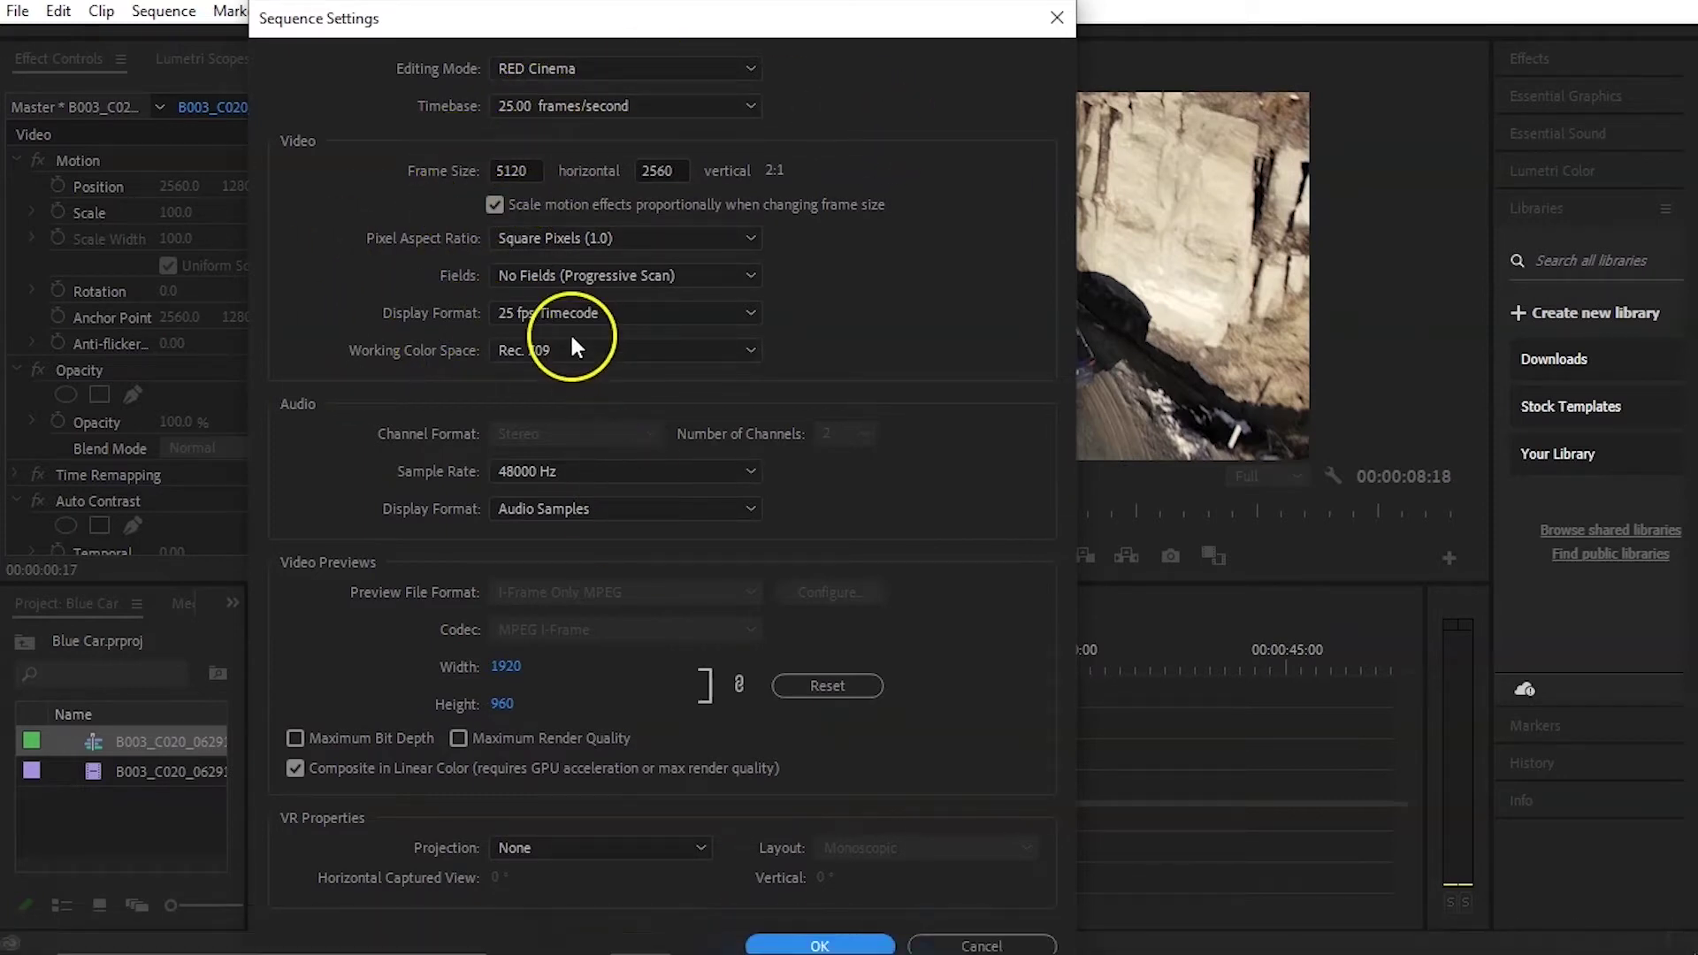
click(950, 944)
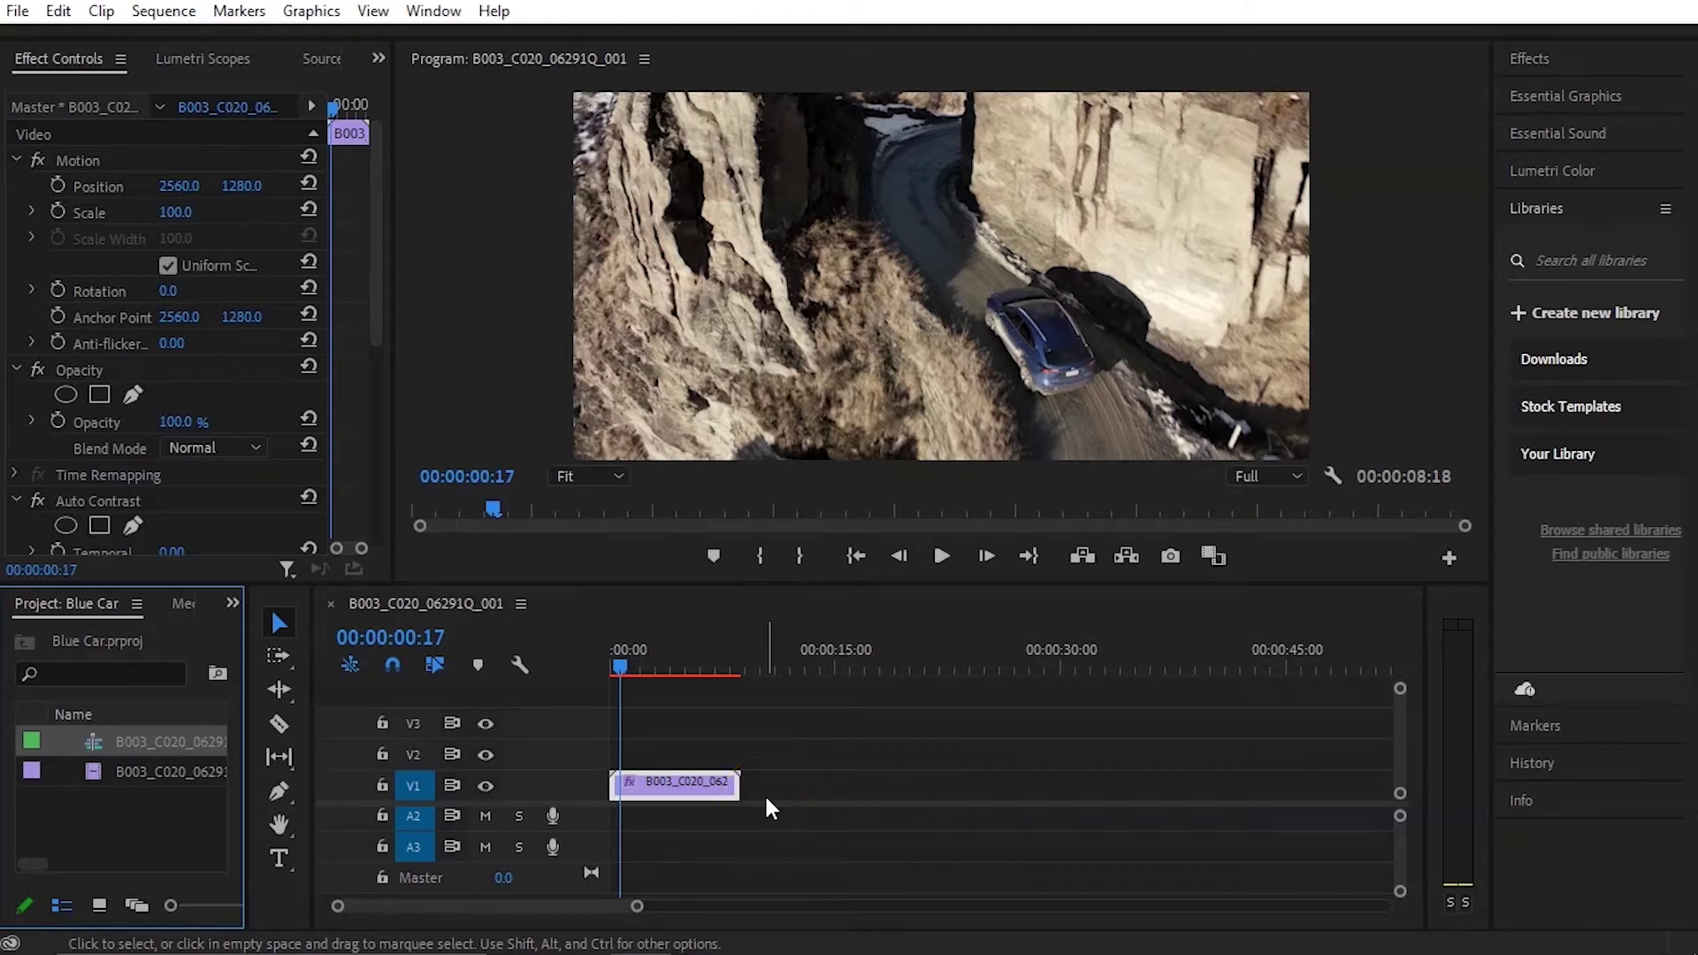
Step: Play the car sequence from its beginning at full playback resolution, and return the playhead to the start
click(617, 667)
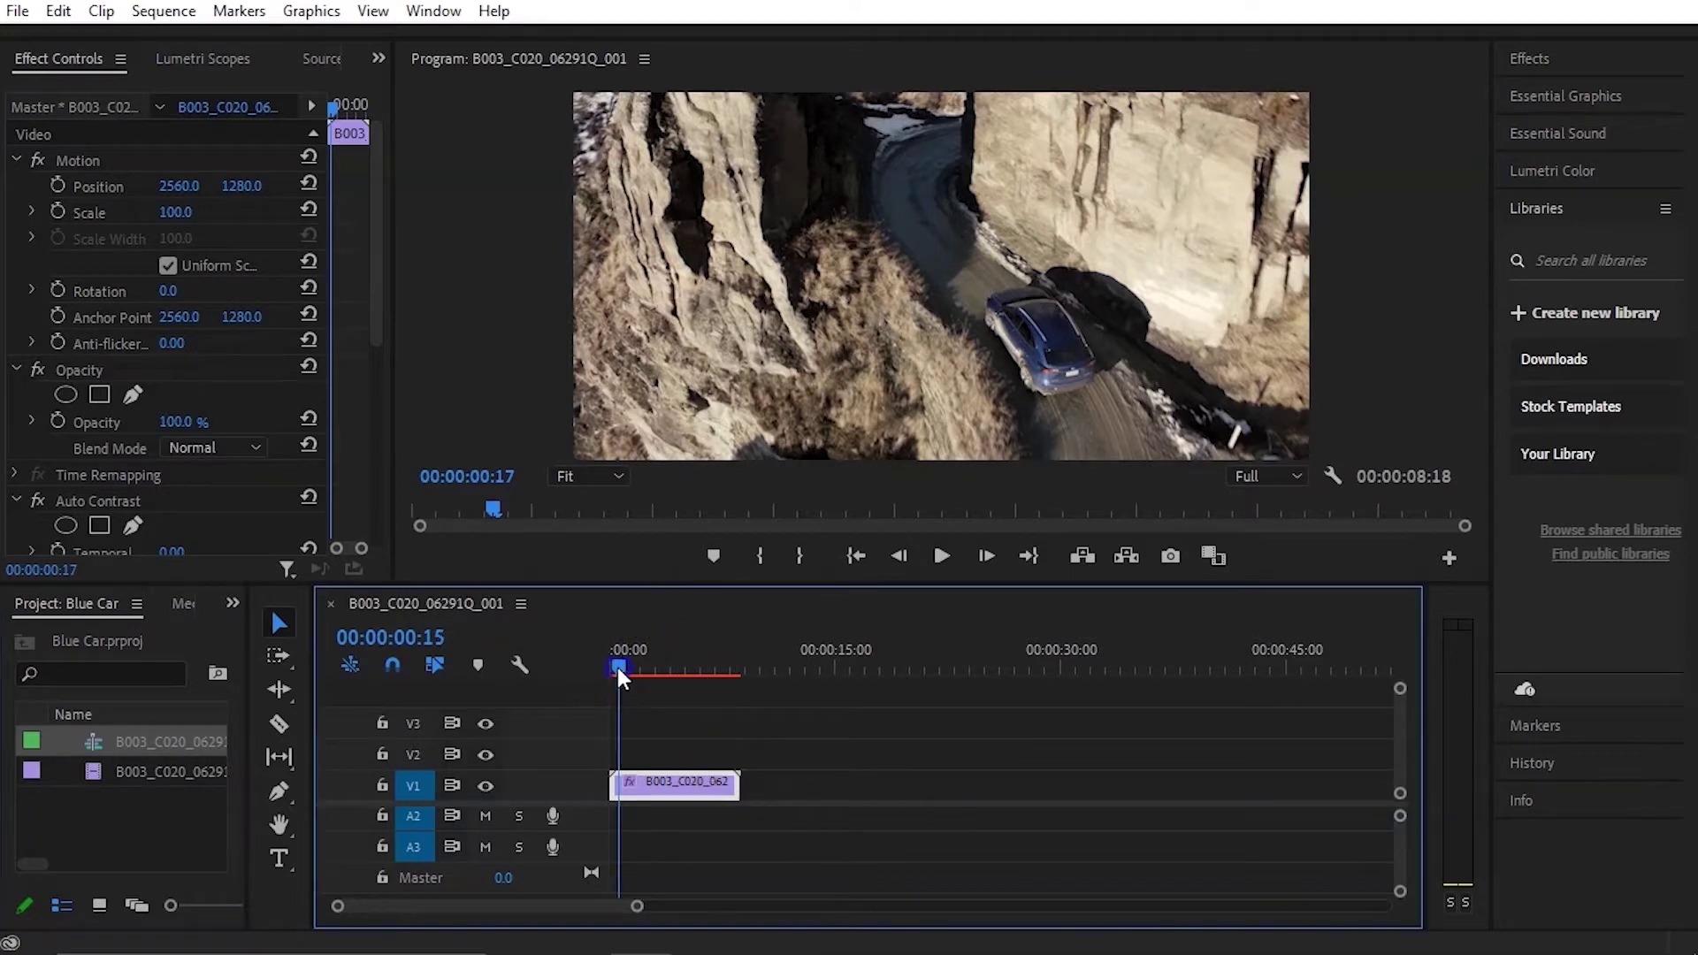
drag(618, 667, 599, 666)
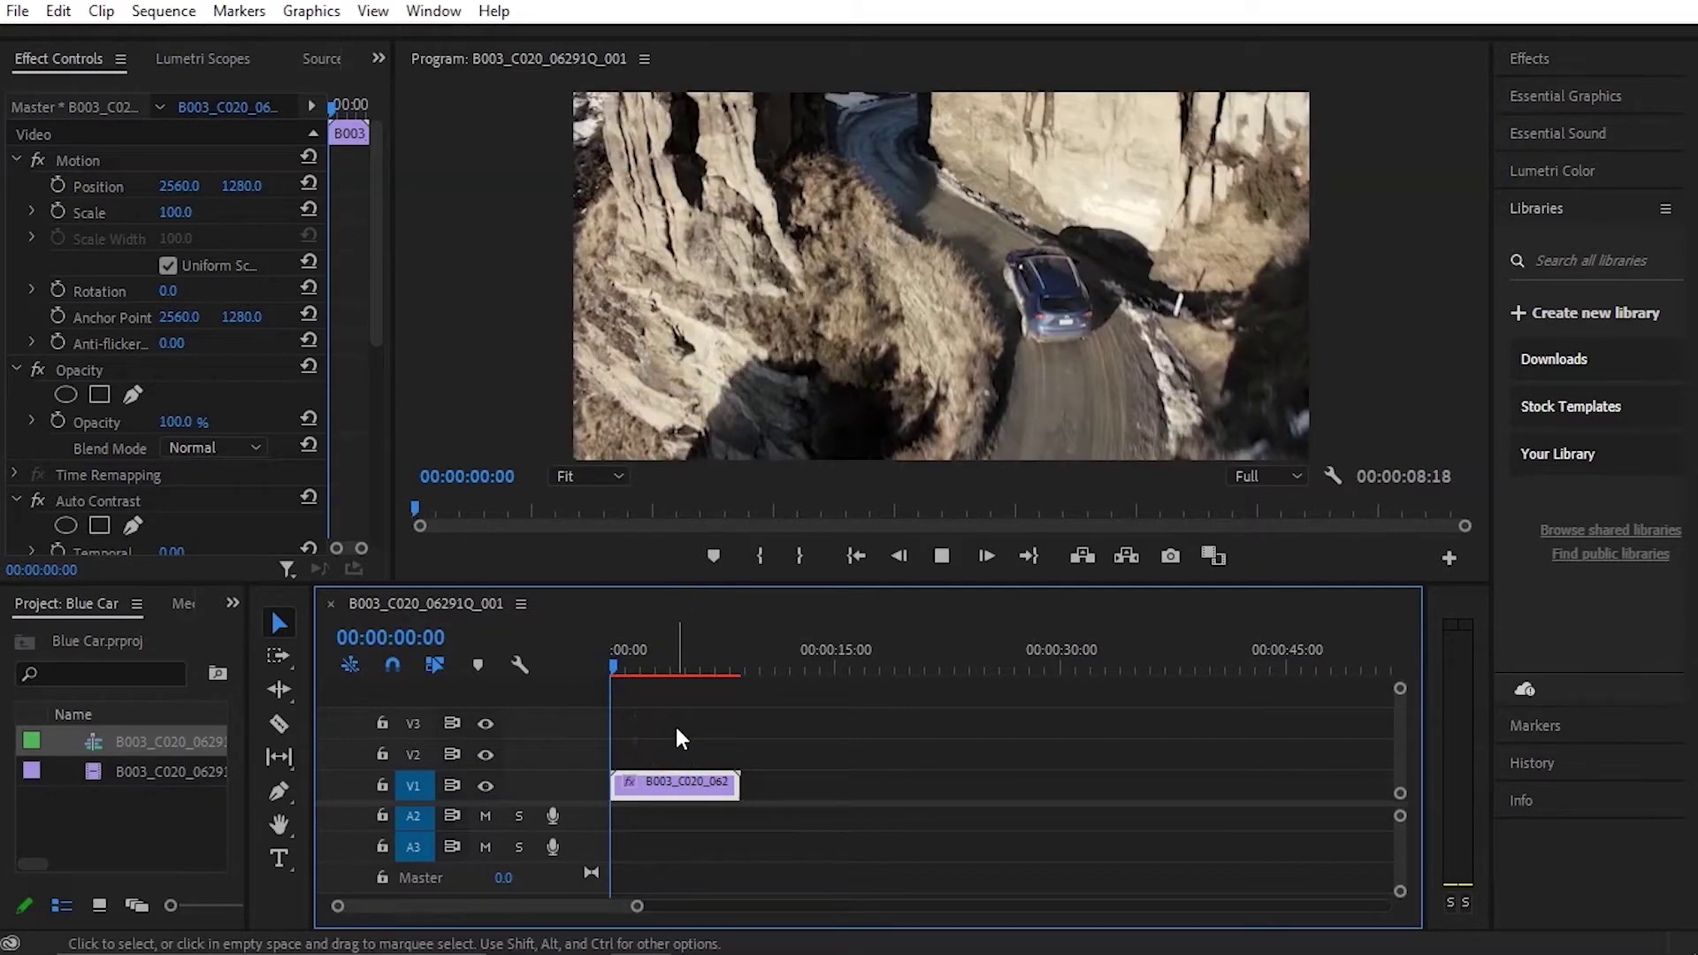
key(space)
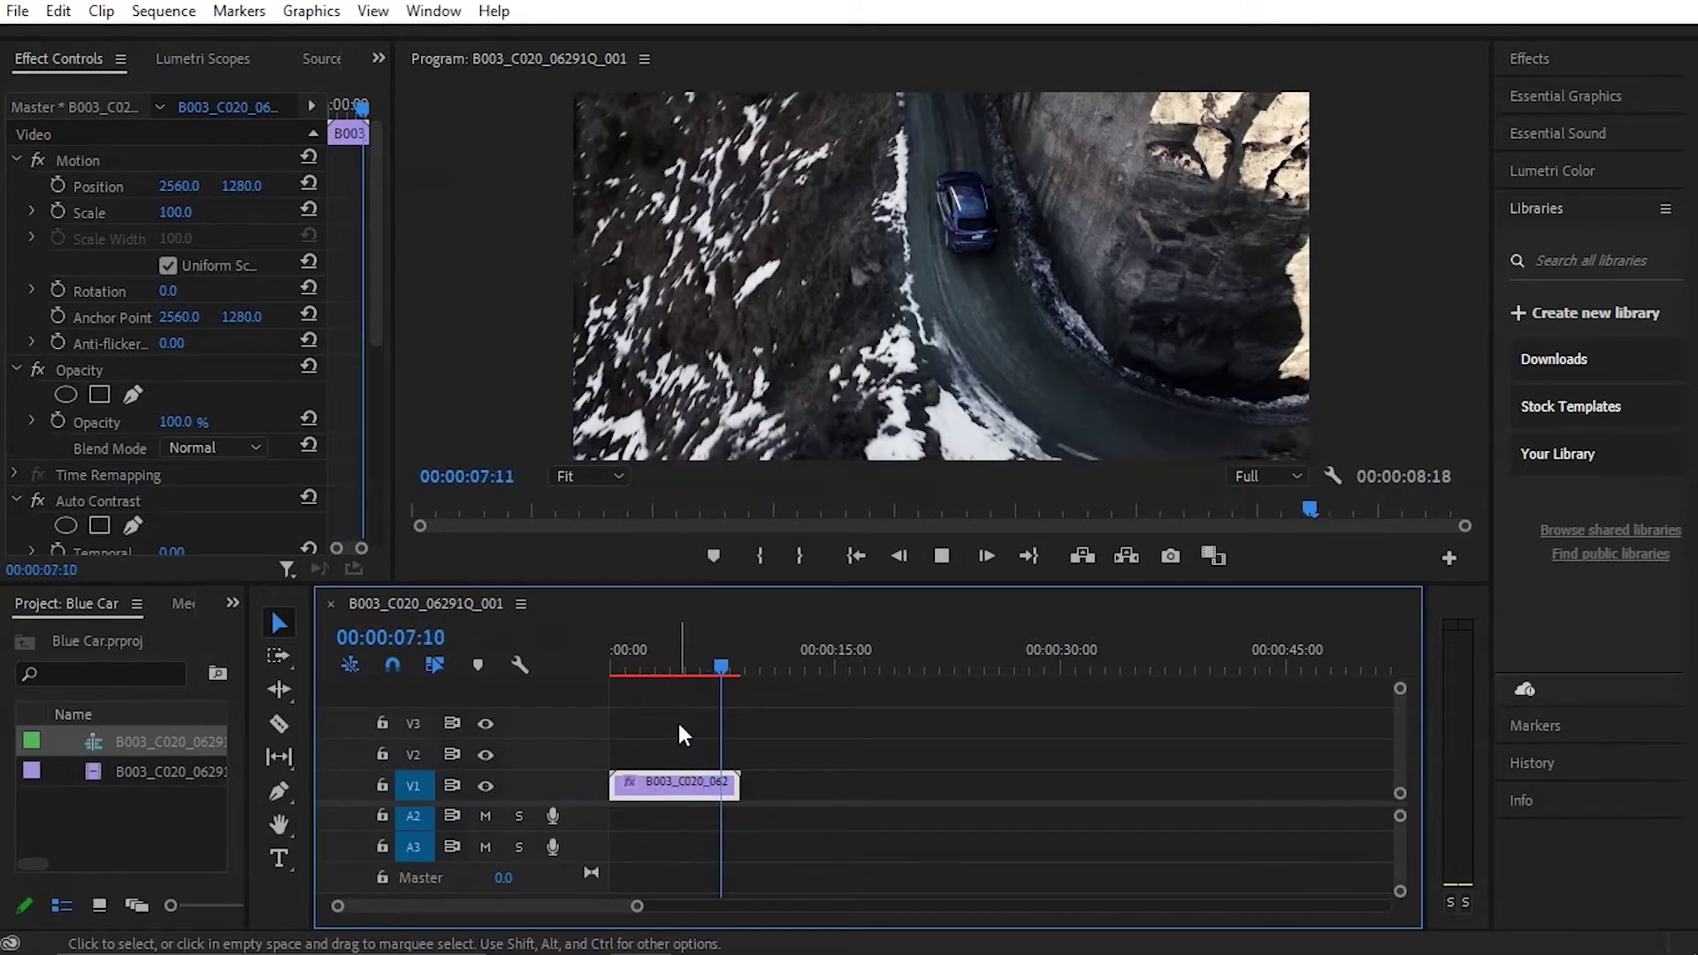
drag(730, 668, 612, 672)
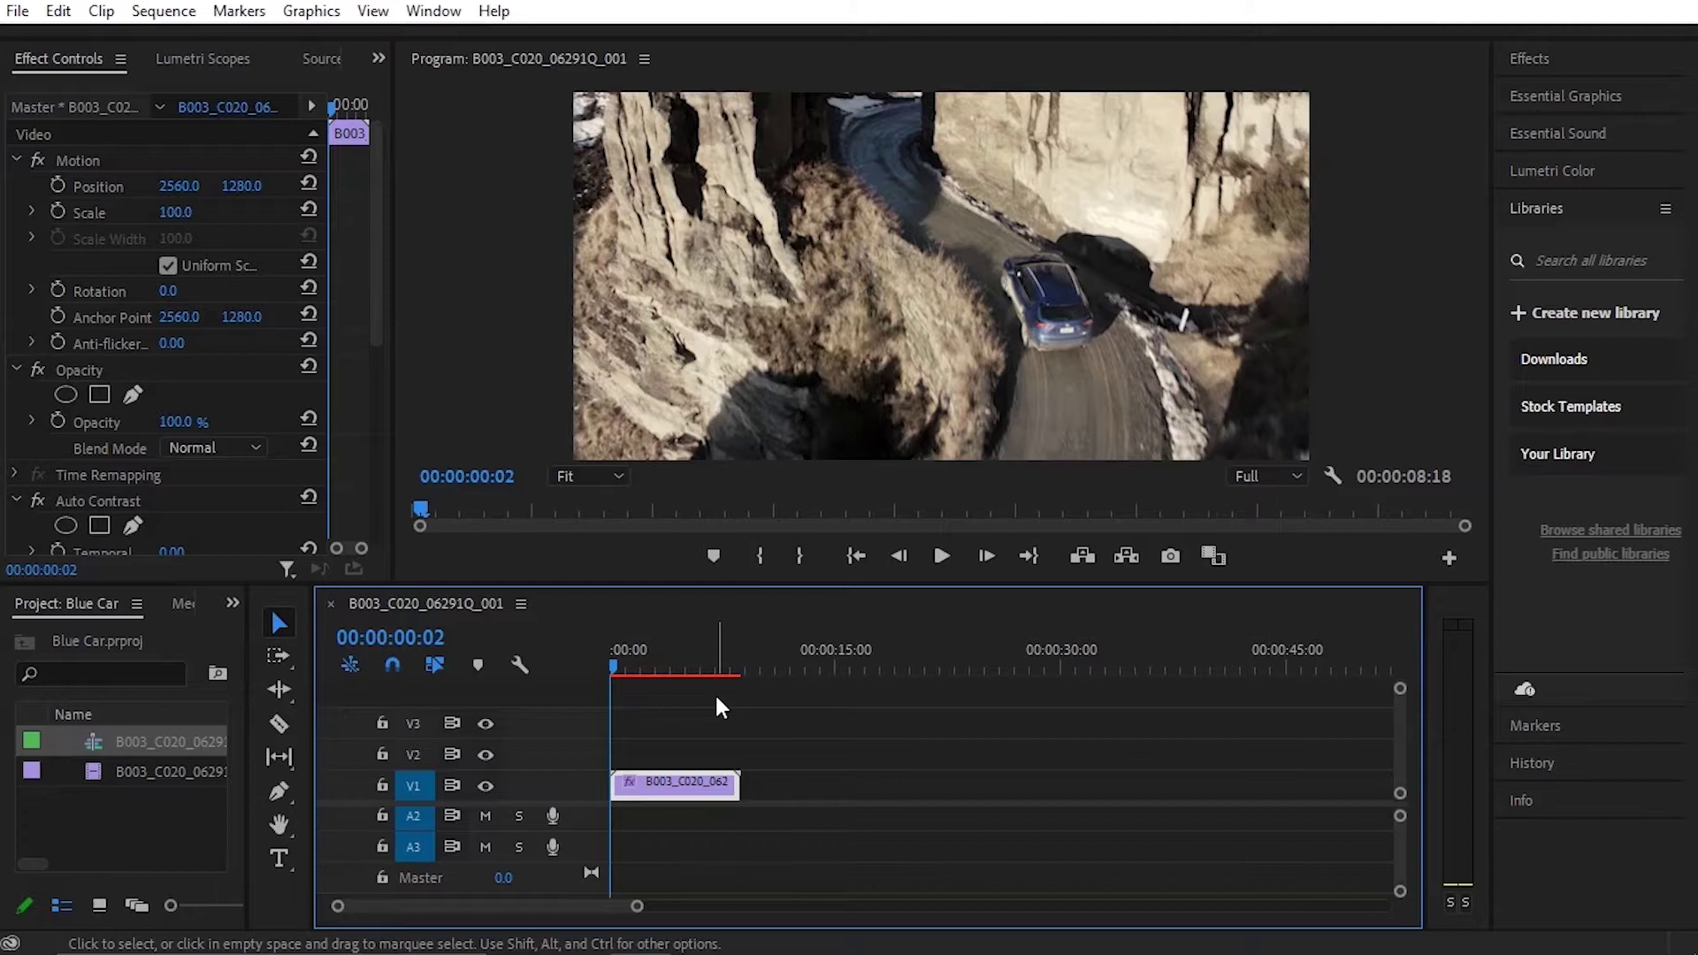
click(637, 687)
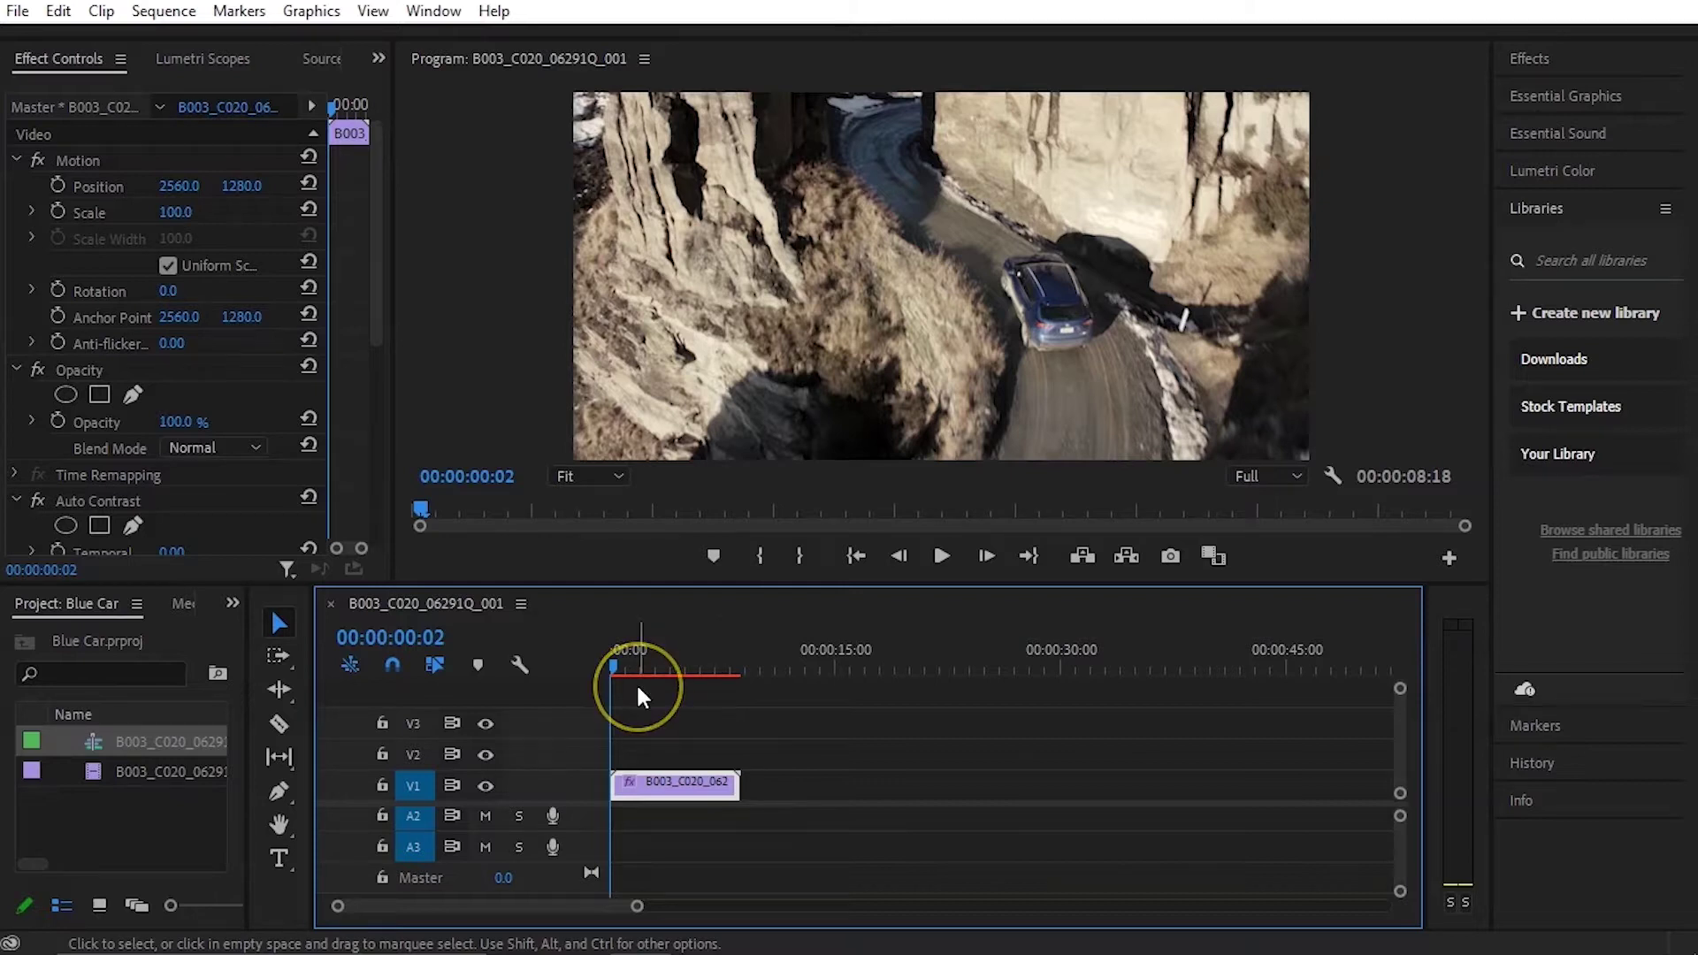
Step: Enlarge the program monitor and set its playback resolution to 1/16
drag(1053, 578, 1057, 622)
click(993, 768)
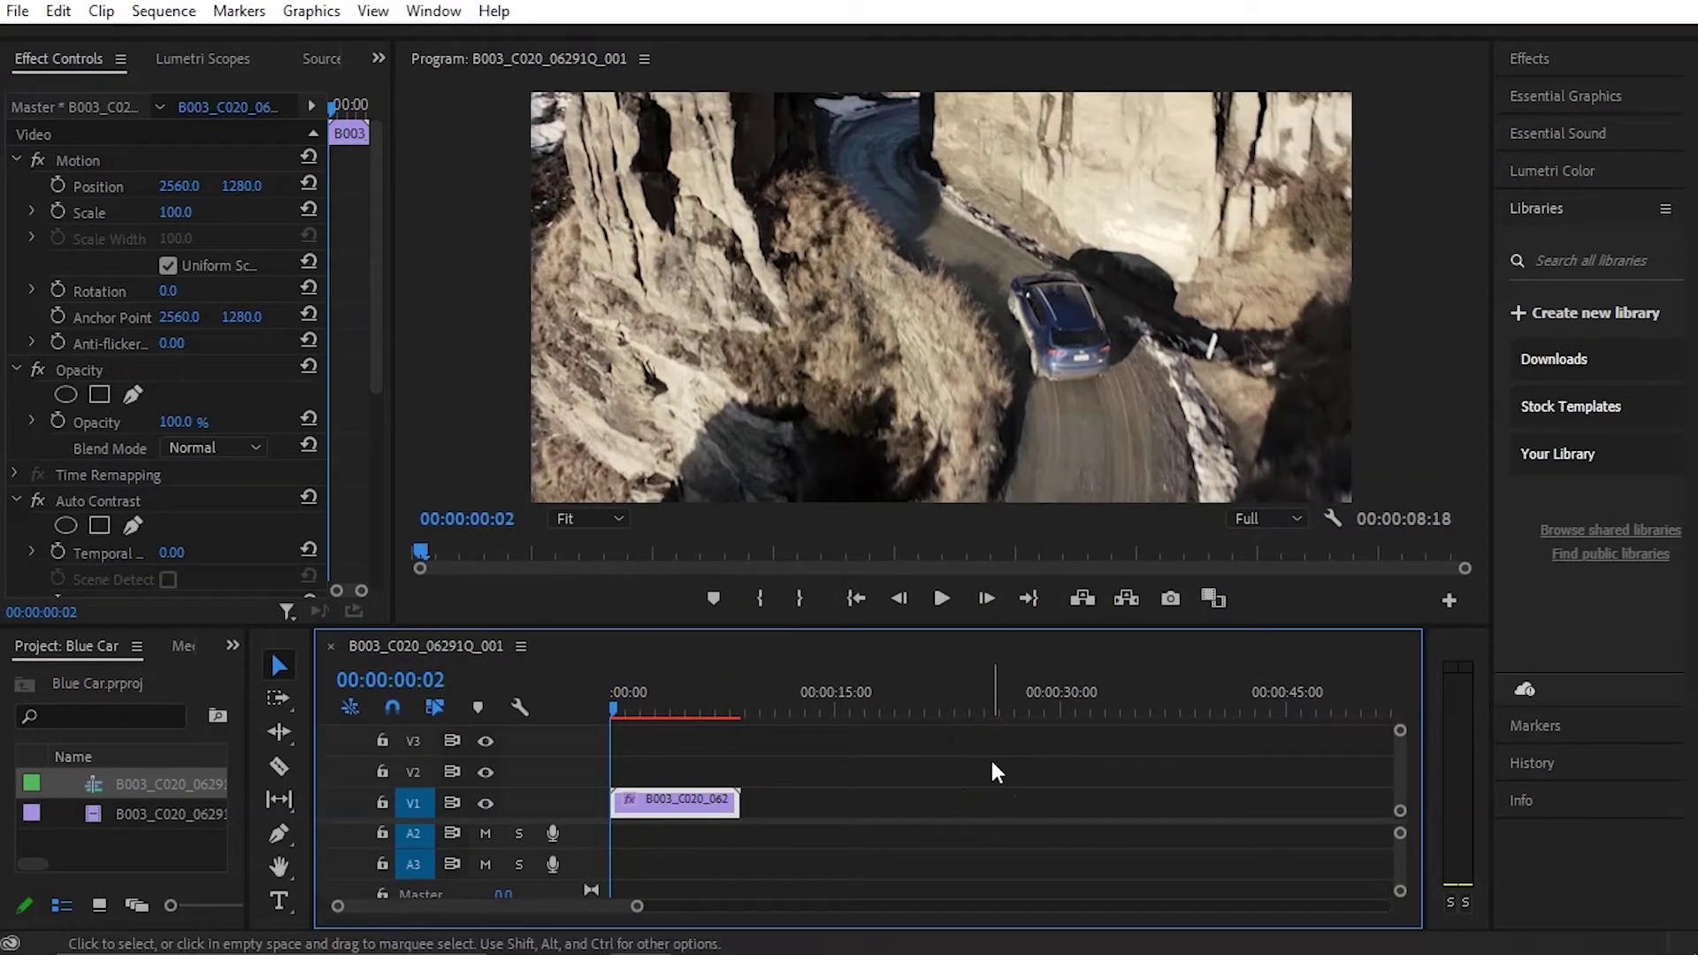
click(1186, 590)
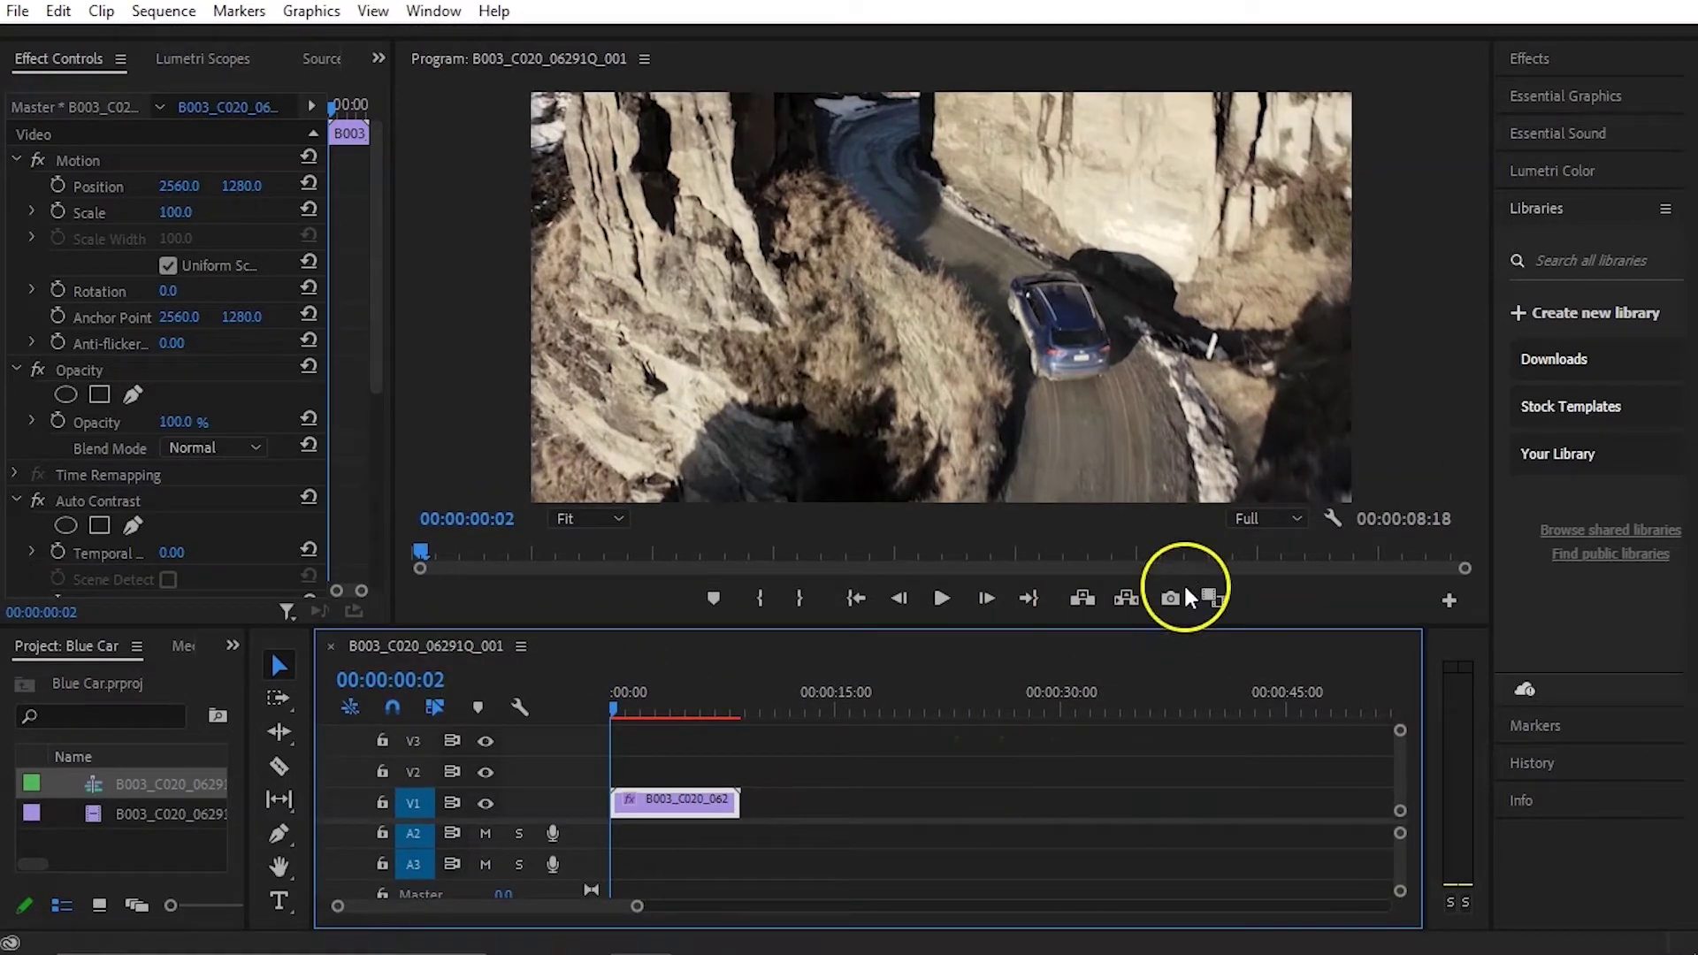
click(1259, 519)
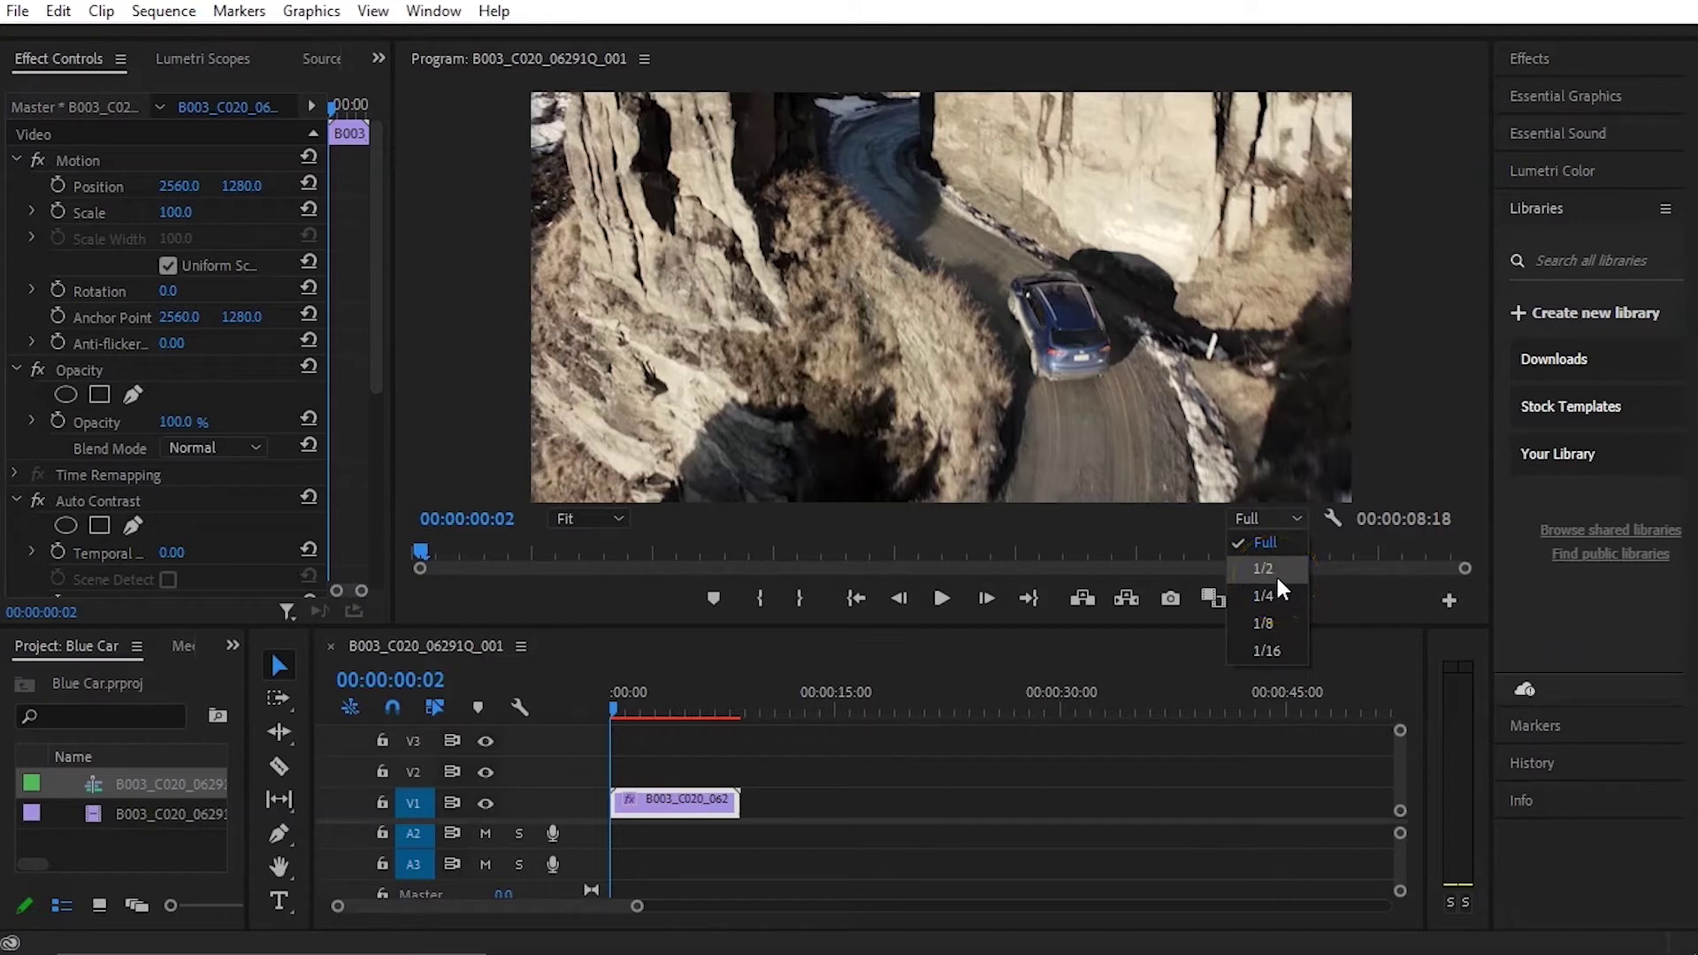
click(1277, 655)
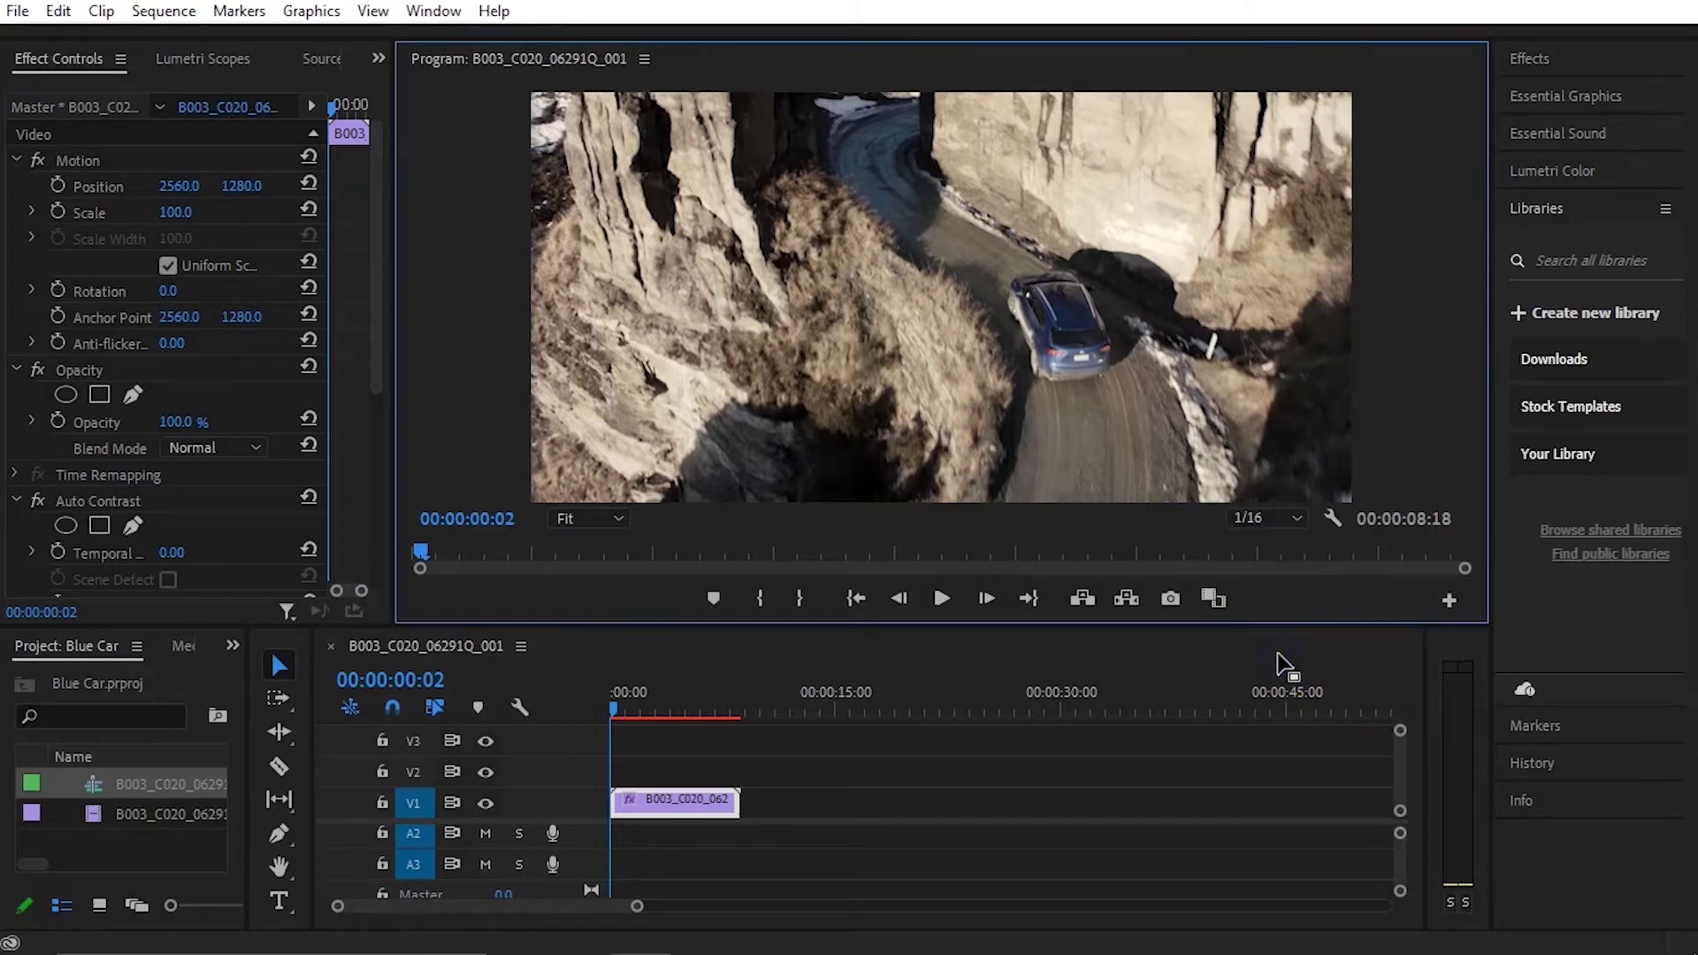
Step: Play the car sequence from near its start to check playback at 1/16 resolution, and stop around four seconds
click(629, 769)
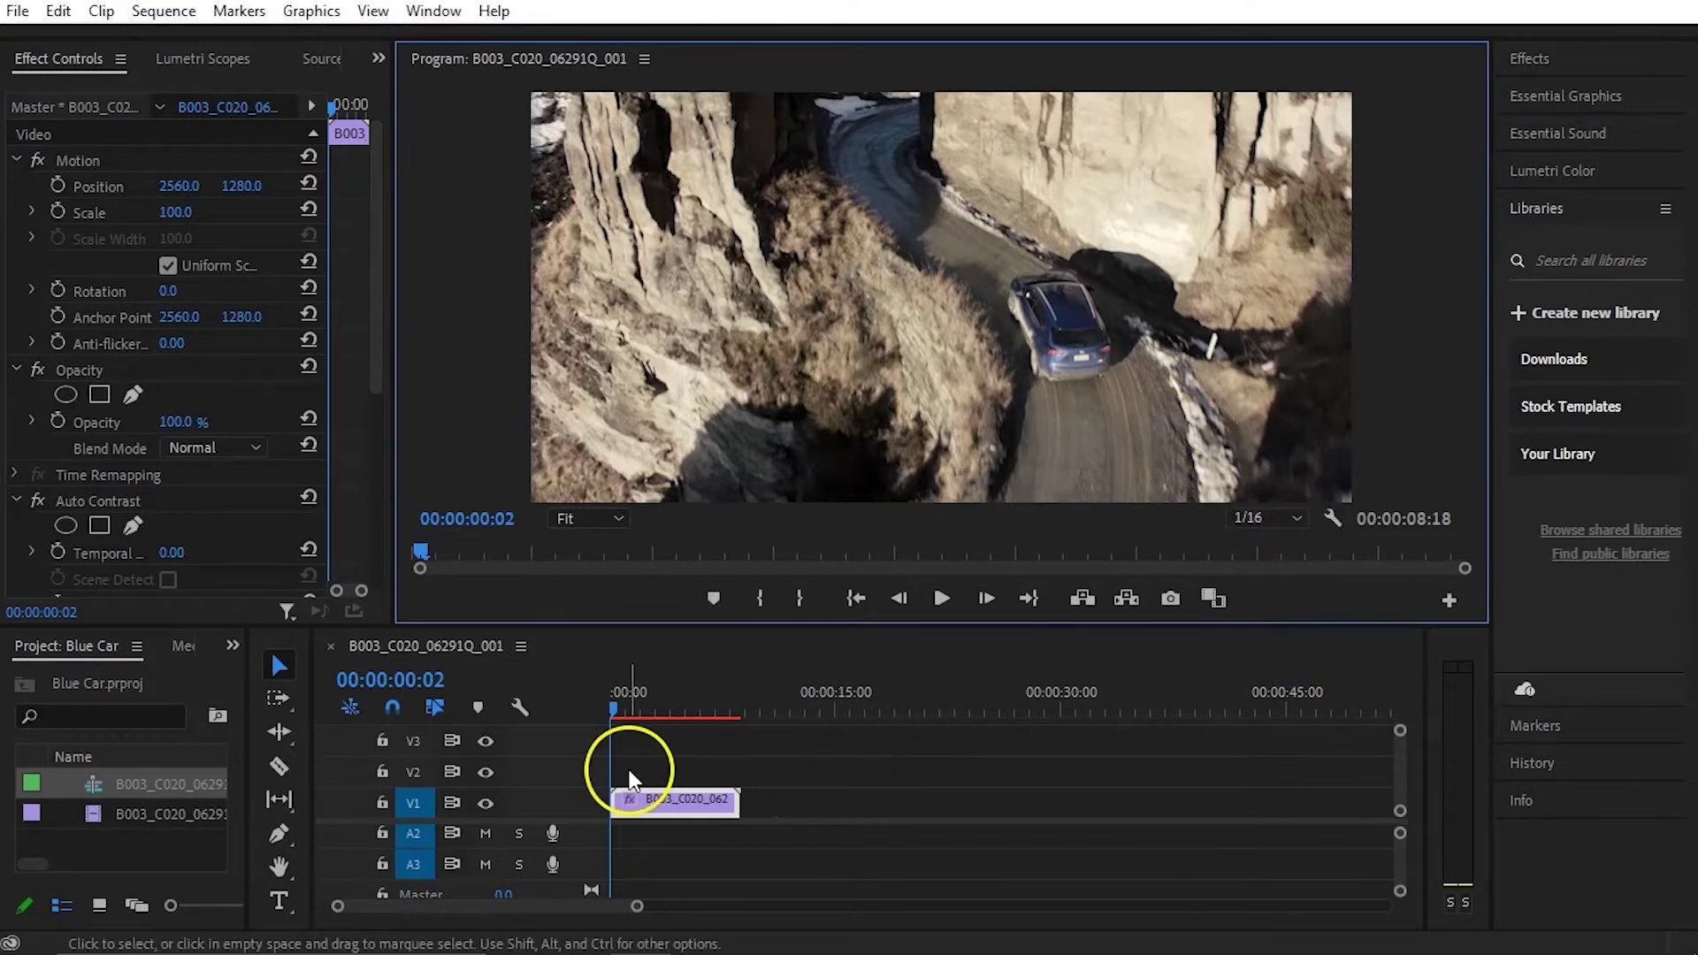
click(633, 743)
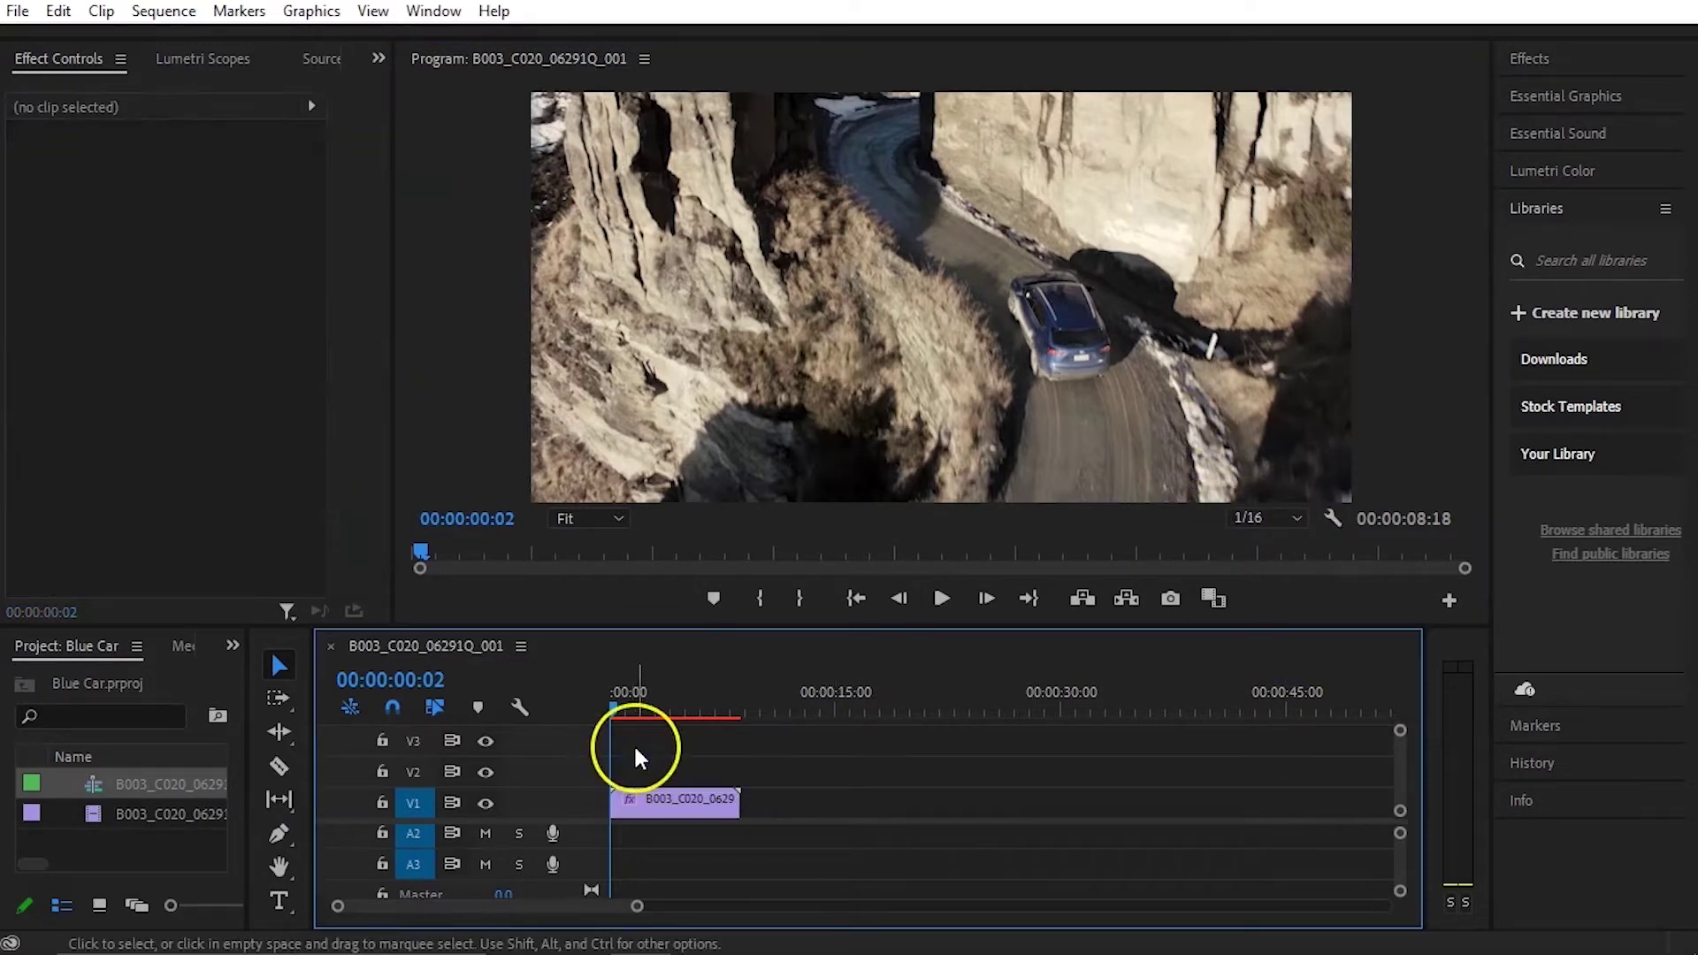
key(space)
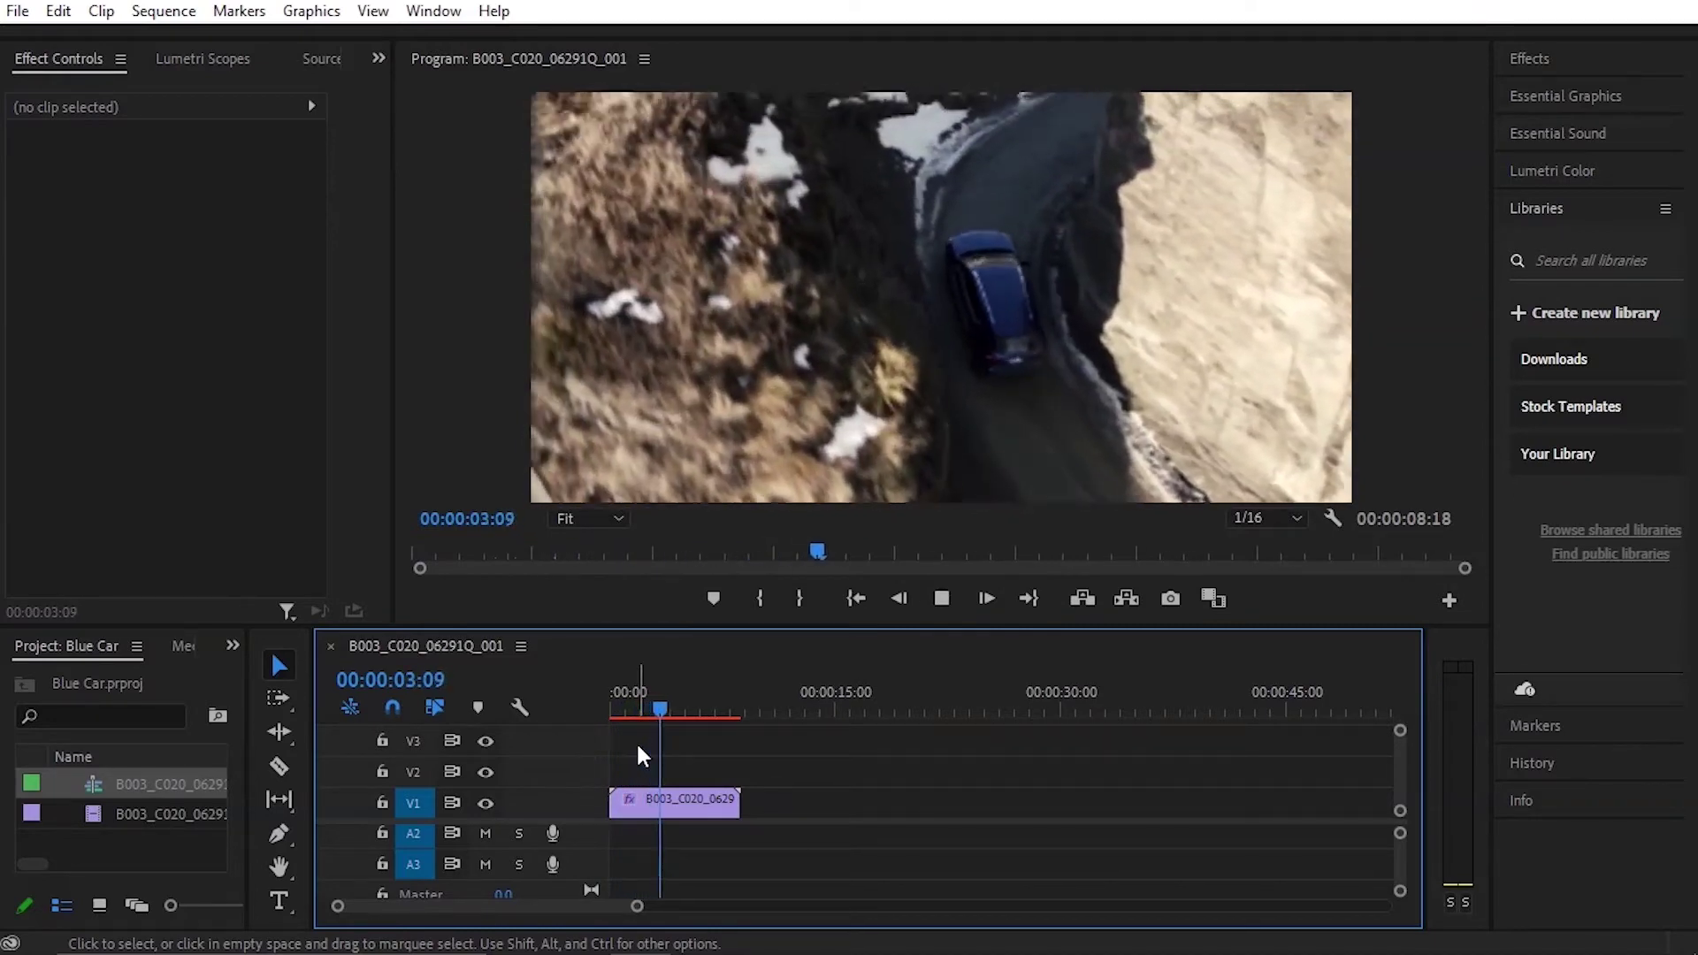
key(space)
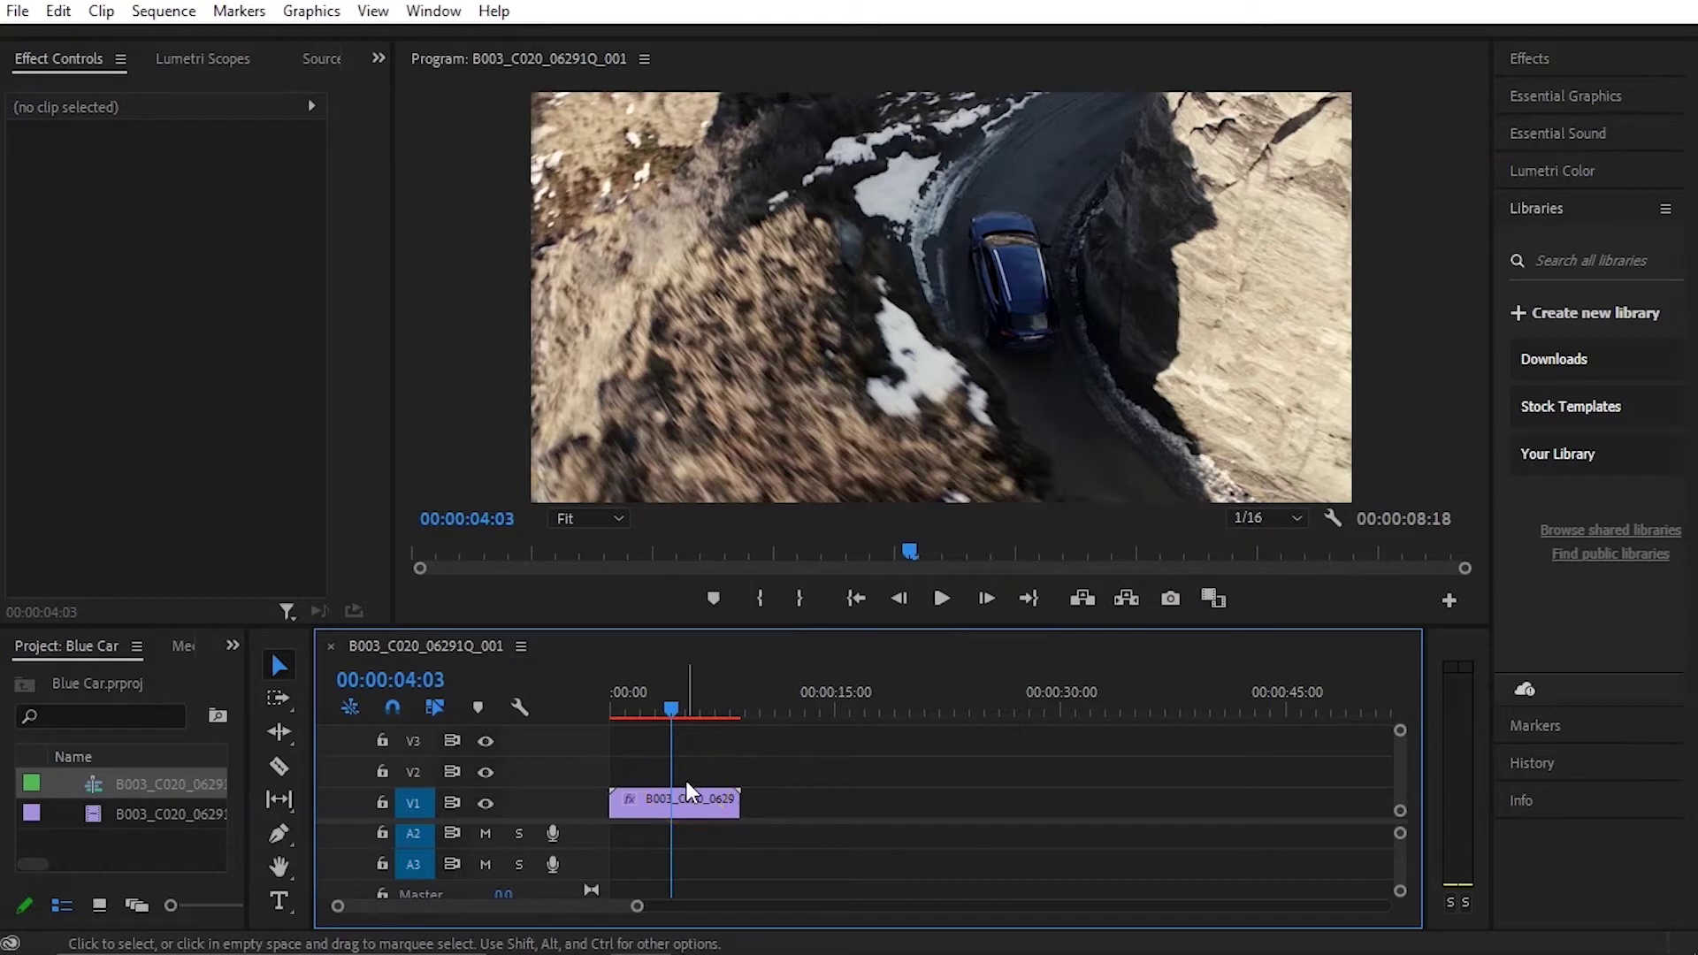
Step: Set the program monitor's playback resolution to 1/8 and scrub back to 00:00:01:00
click(1116, 757)
click(1252, 519)
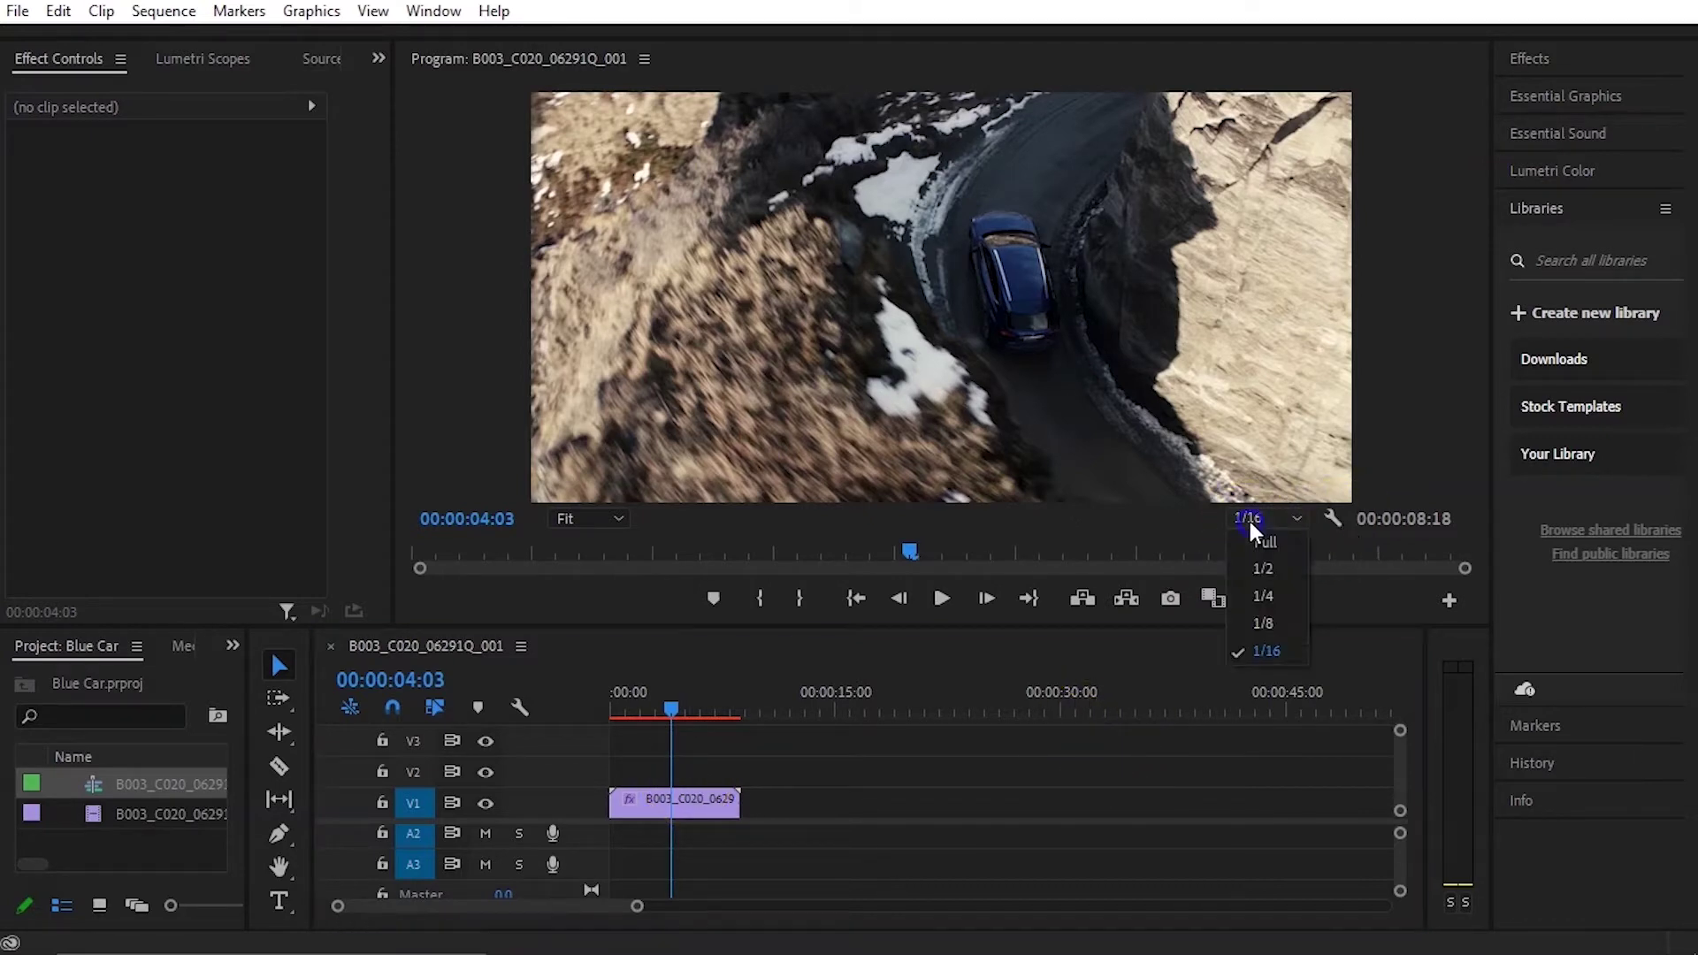
click(1263, 624)
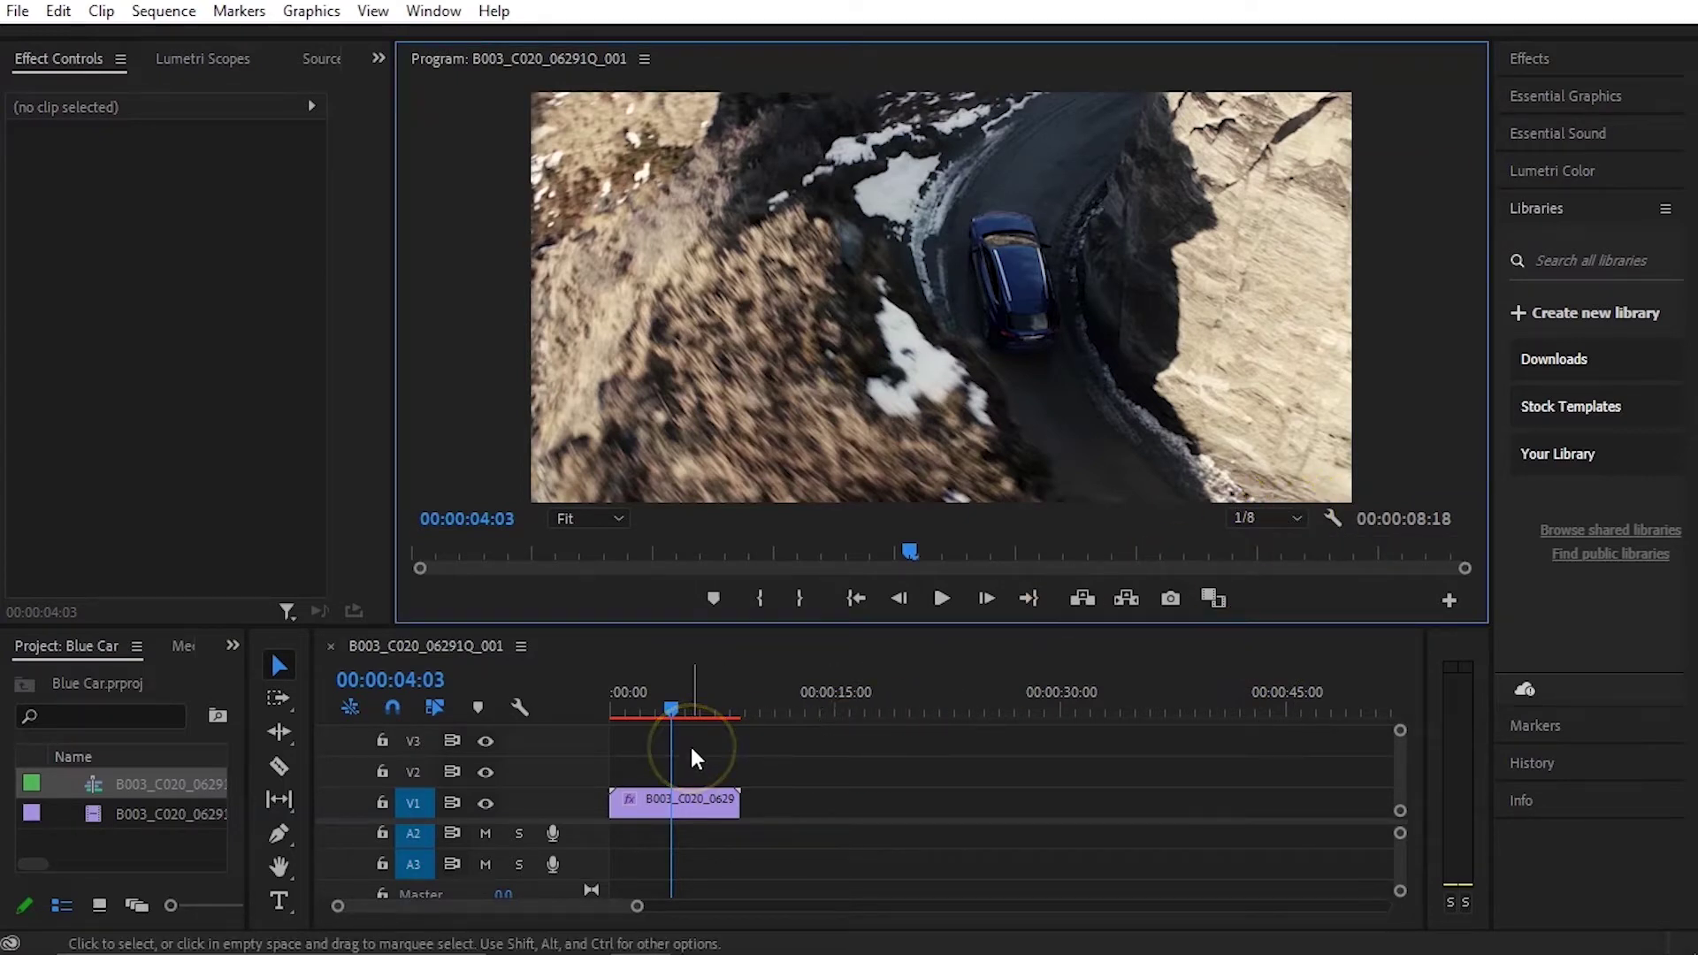
click(712, 737)
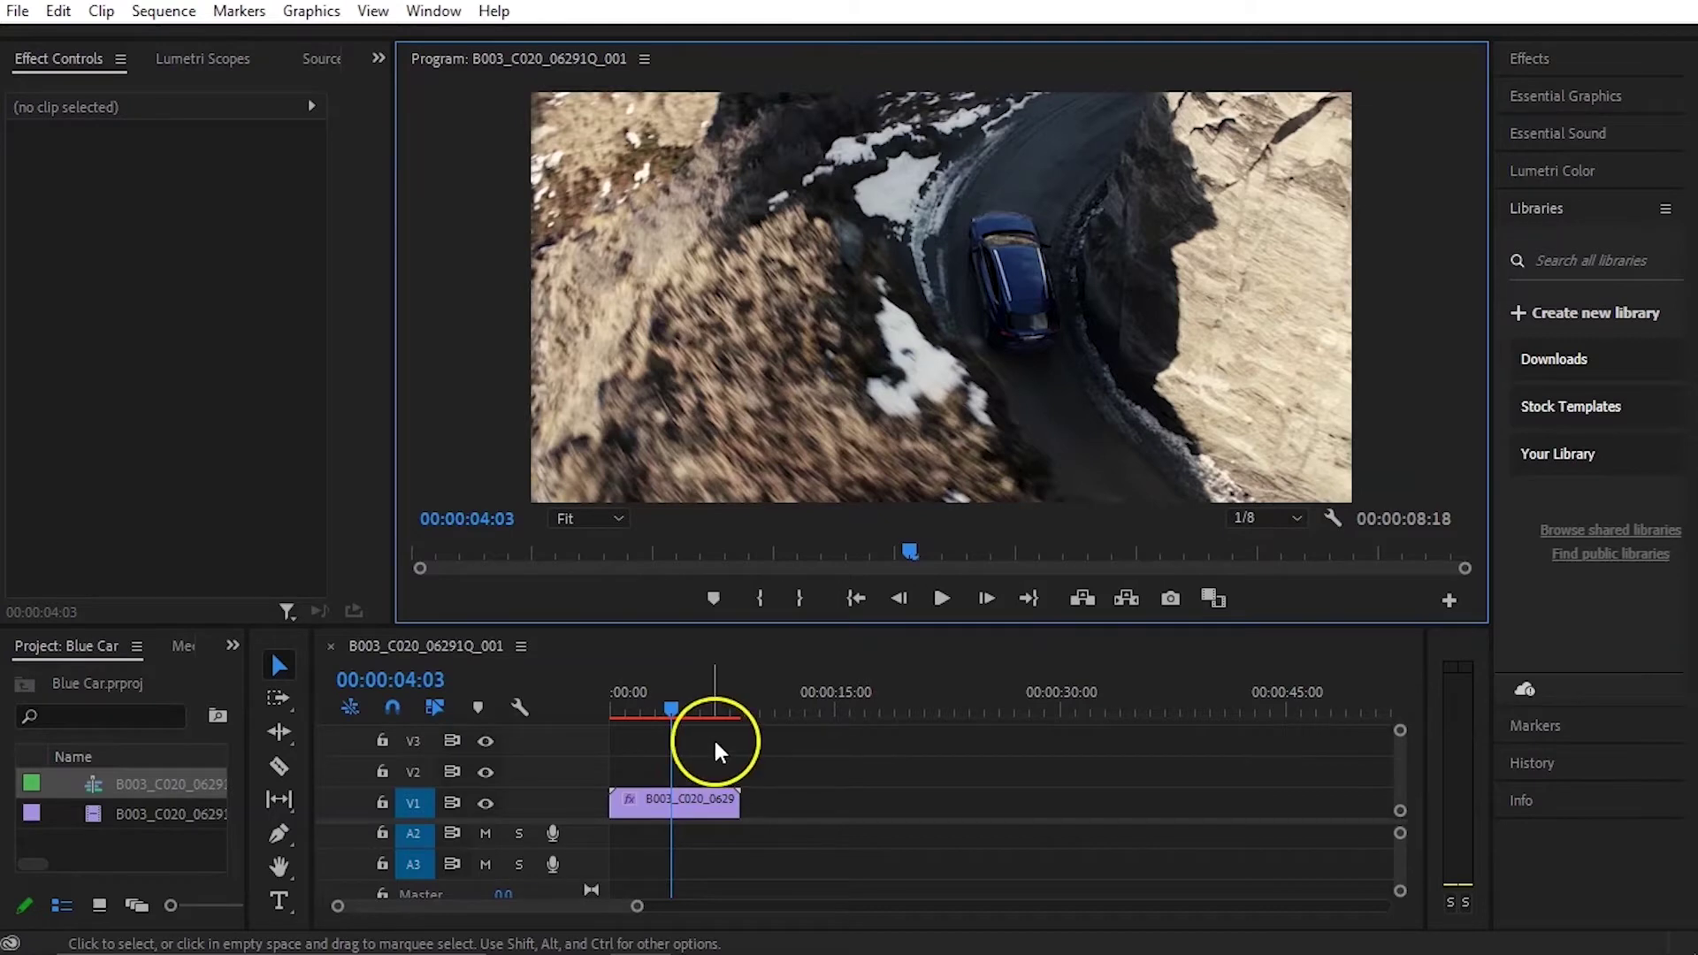
drag(681, 711, 625, 714)
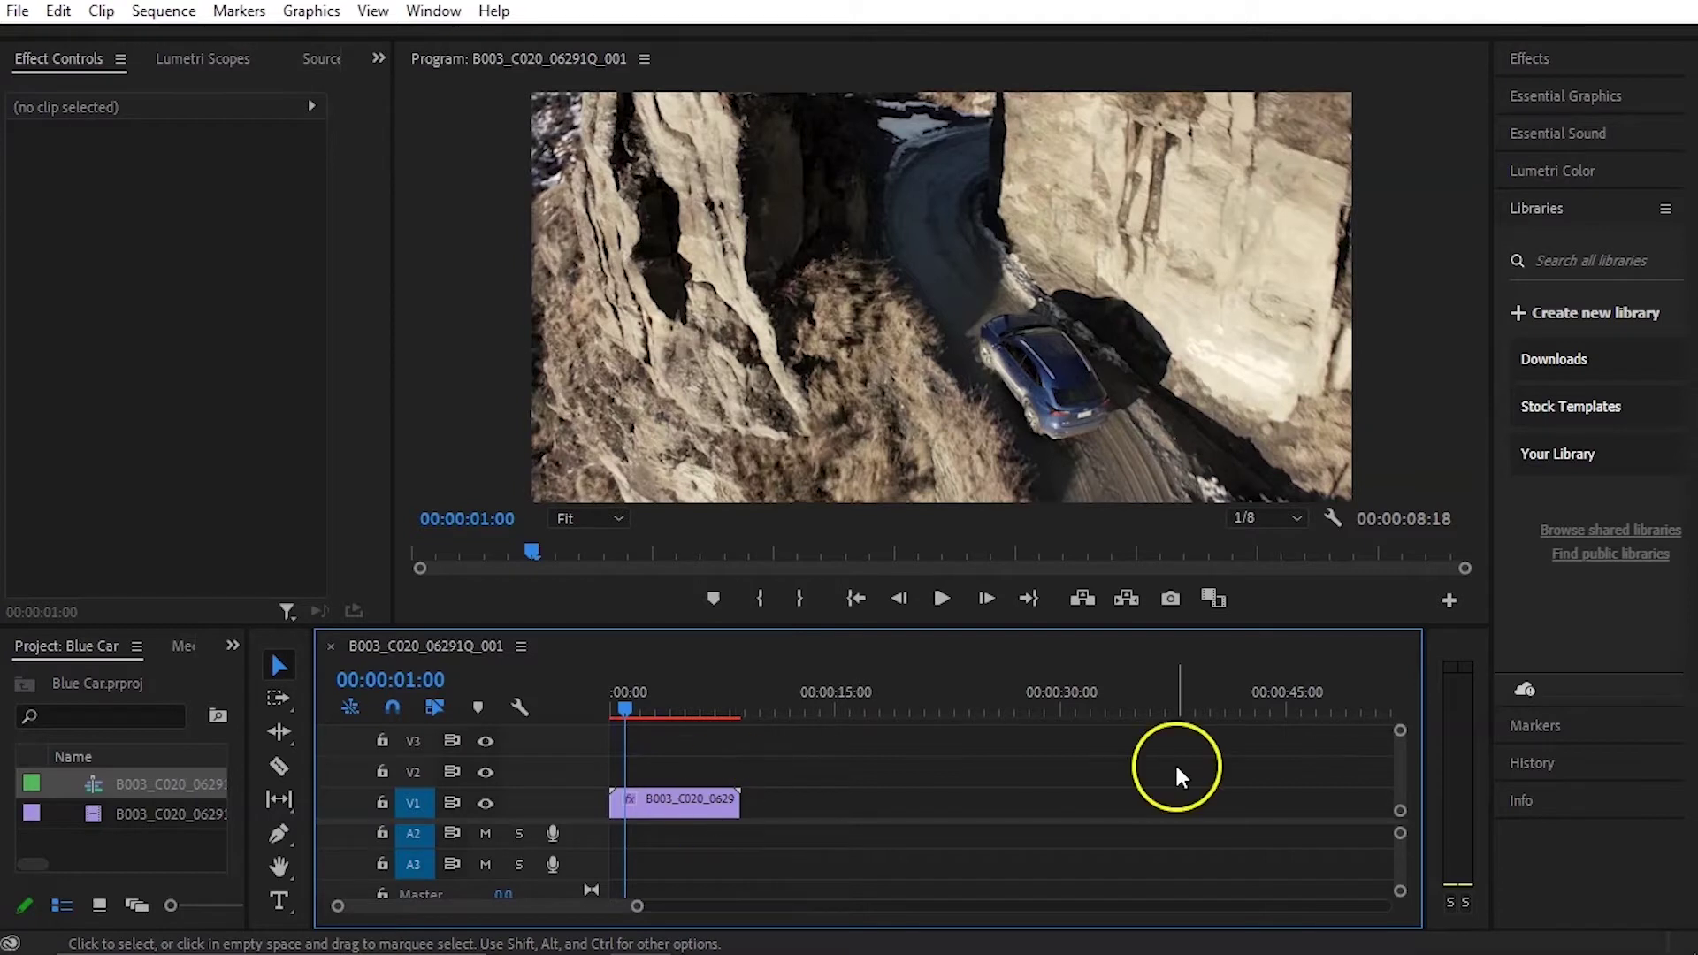
Step: Select the car clip and add the Global FX Mute button to the program monitor's transport controls
click(681, 805)
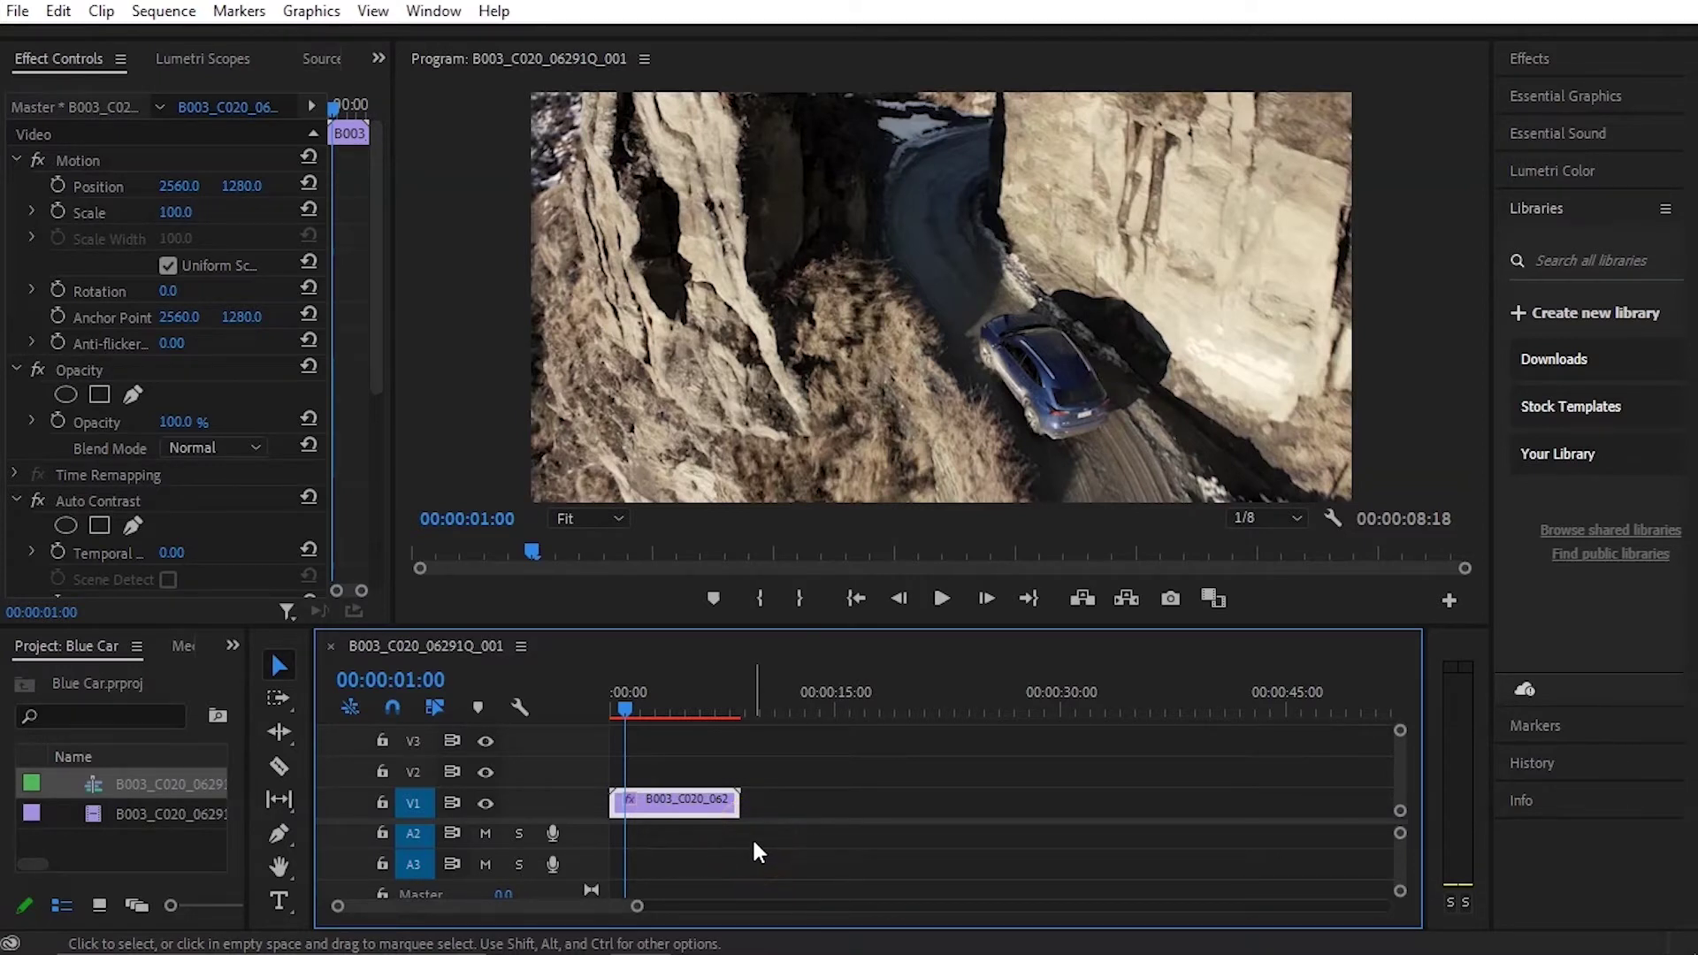
click(1448, 603)
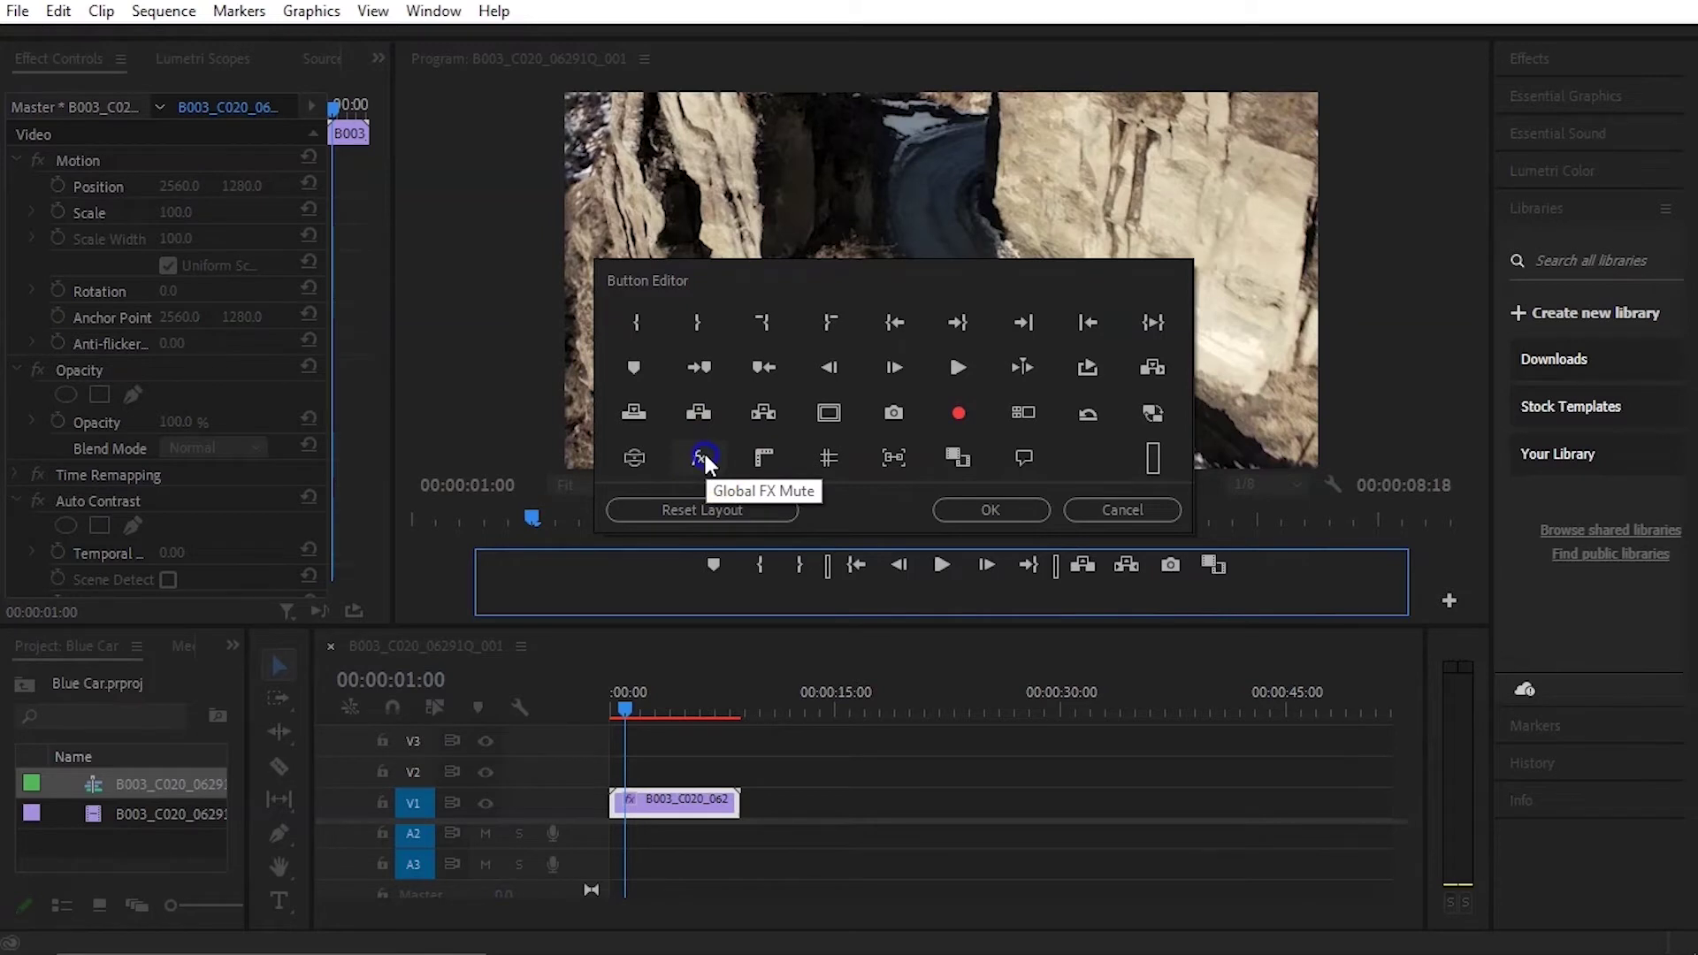
drag(704, 454, 796, 571)
click(1026, 510)
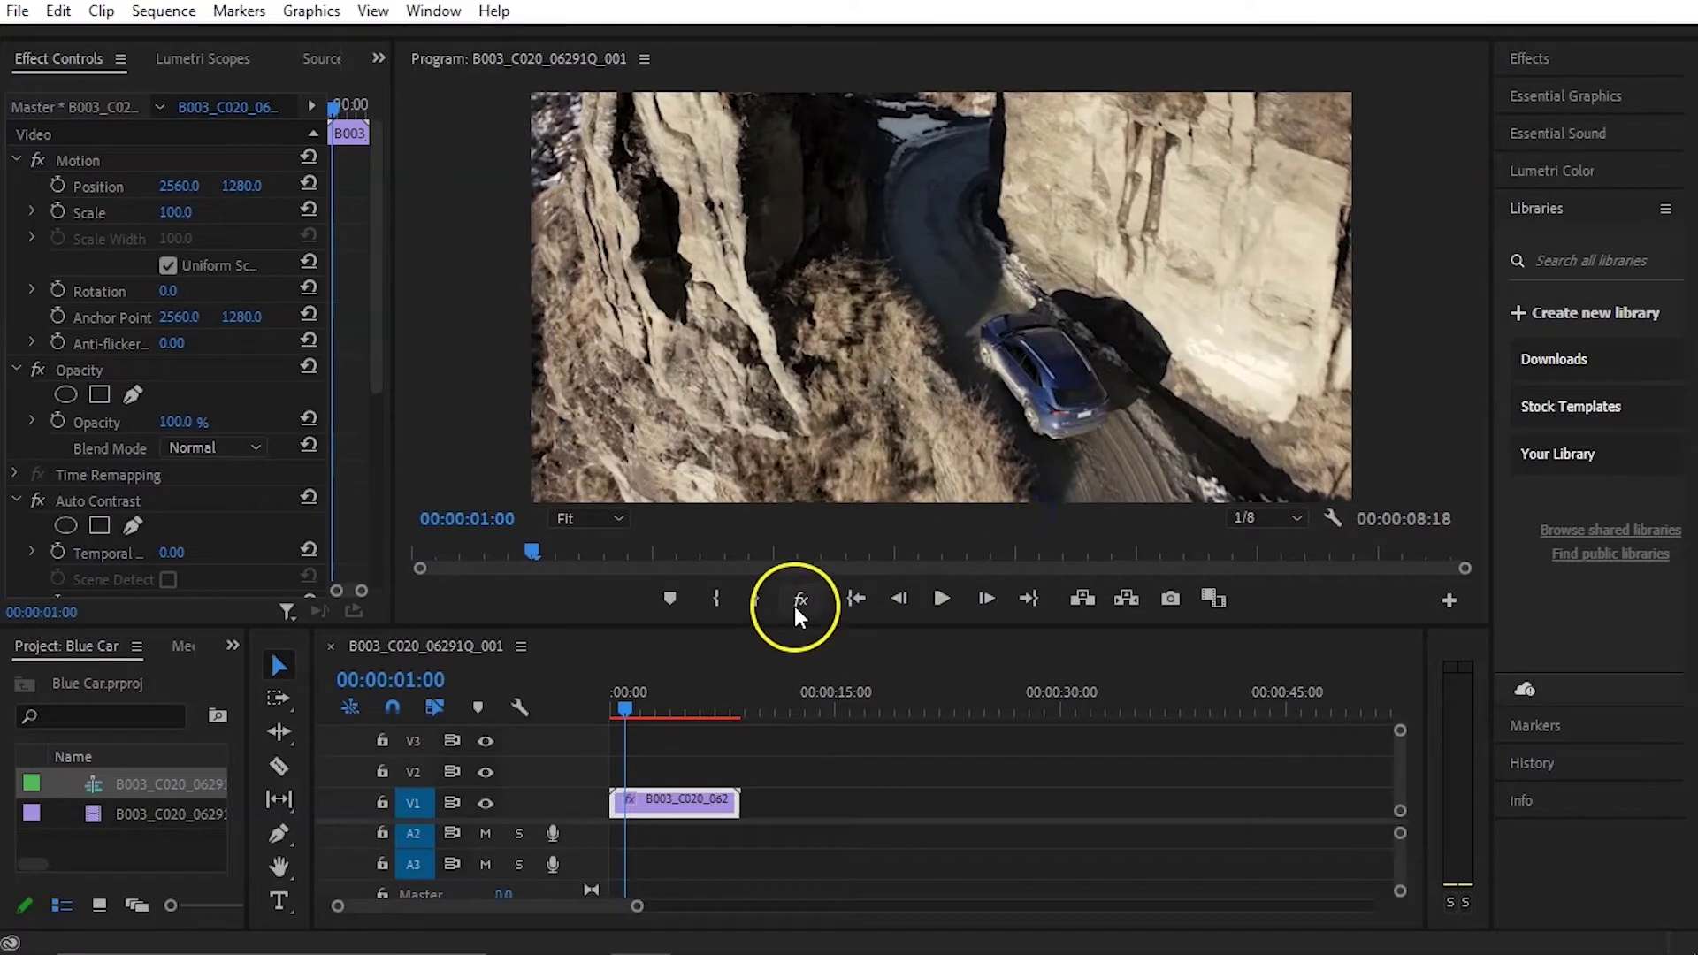
Step: Toggle Global FX Mute to compare the car shot with and without effects, leaving the effects muted
click(800, 601)
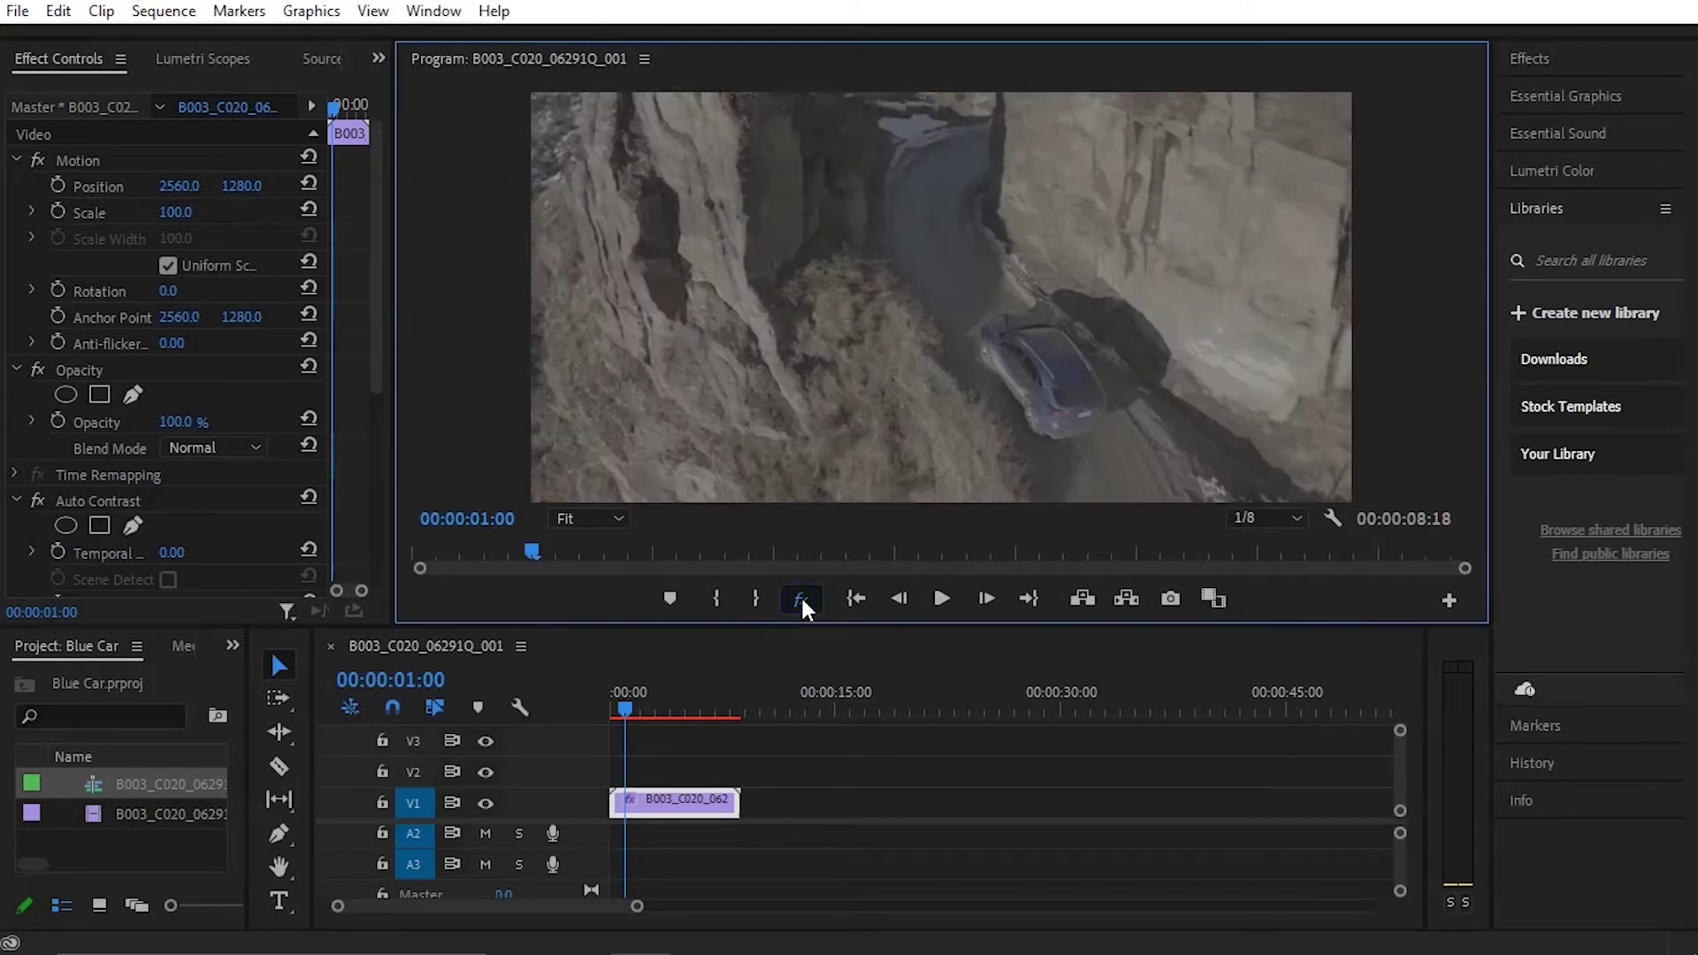
click(801, 600)
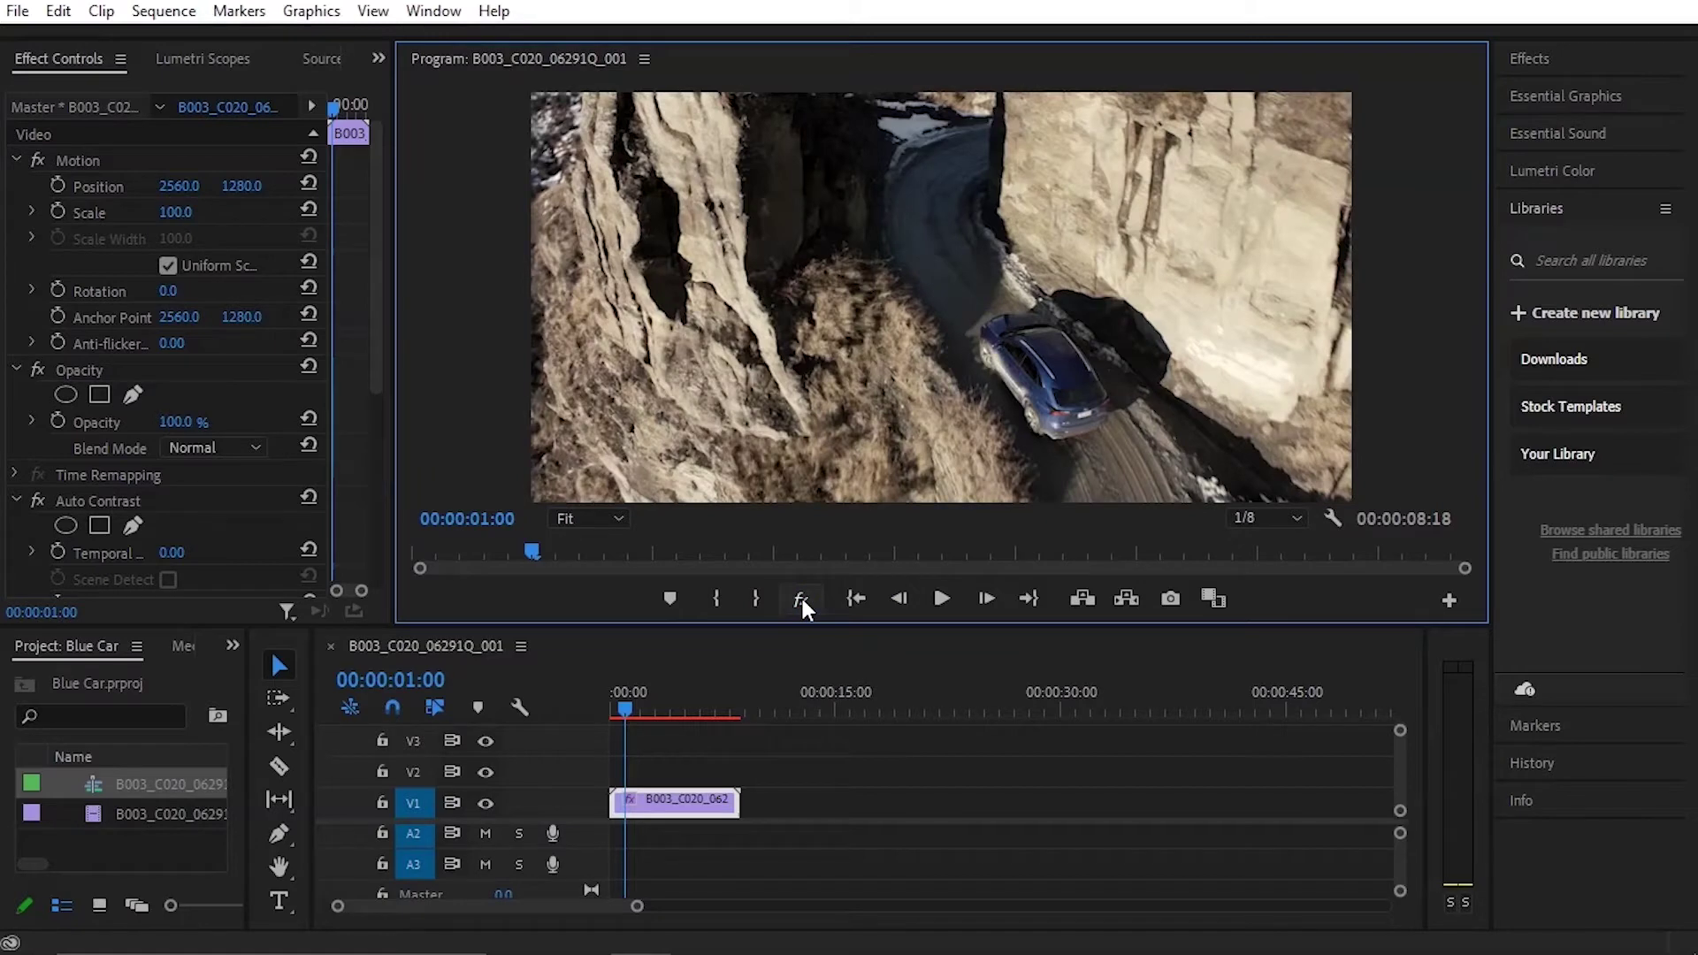
click(802, 598)
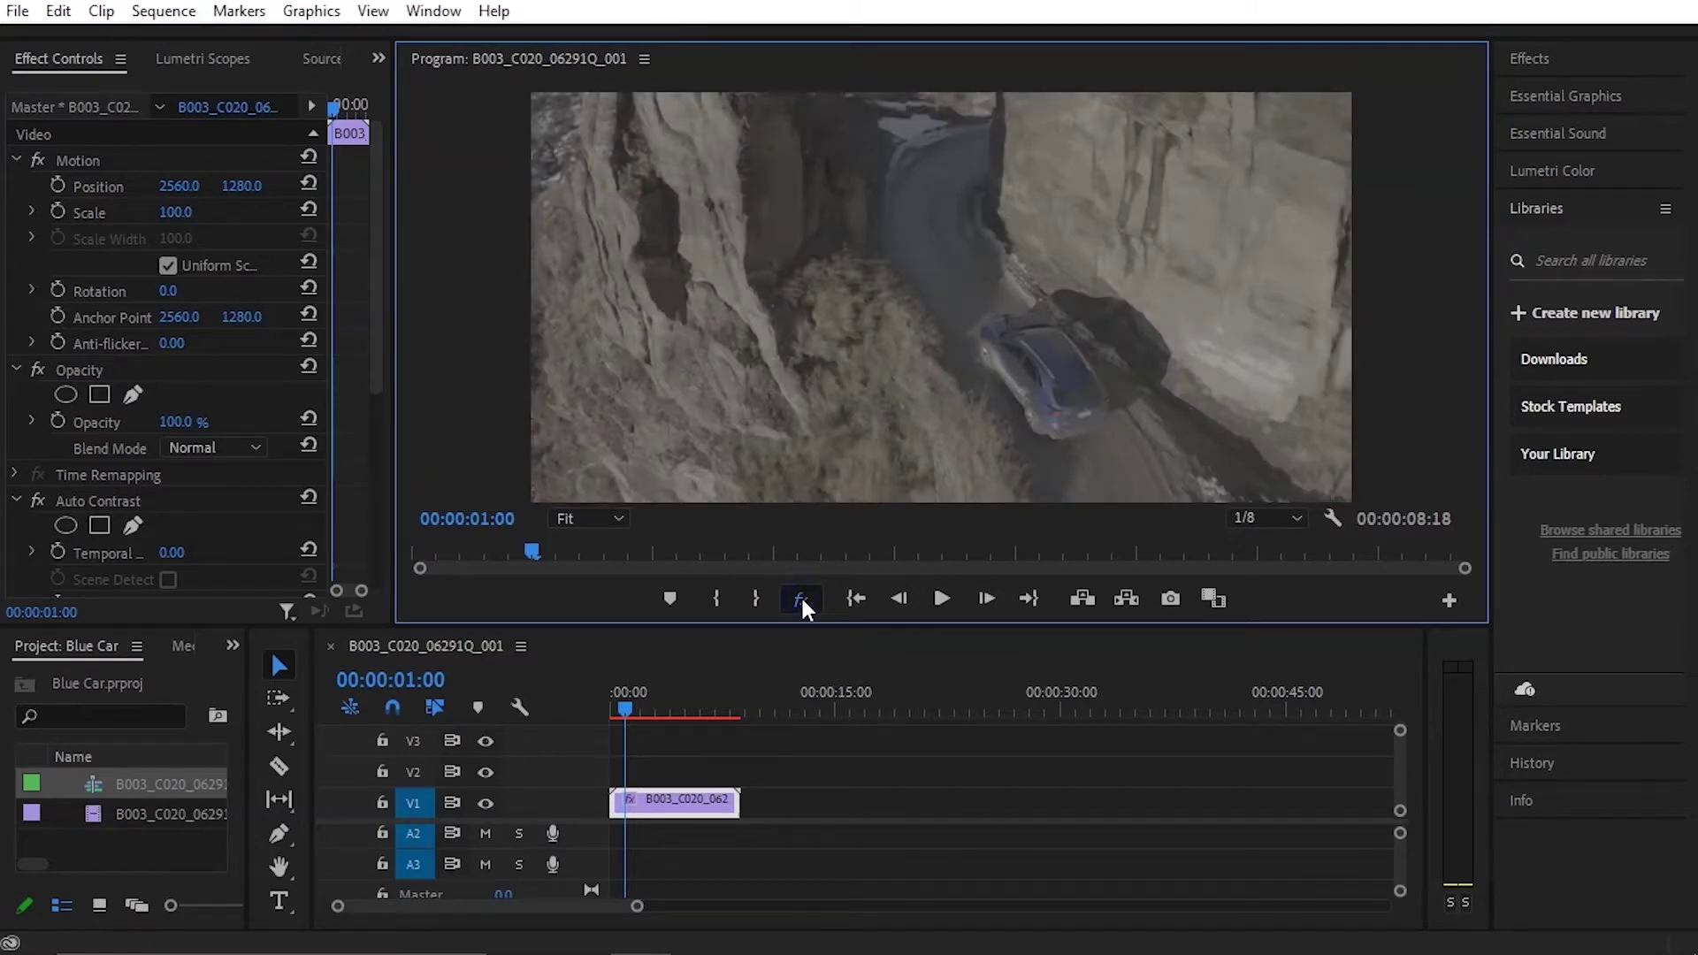
Step: Play the car sequence from the start with effects muted to 00:00:00:21, and compare that frame with effects on and off
drag(629, 708, 612, 713)
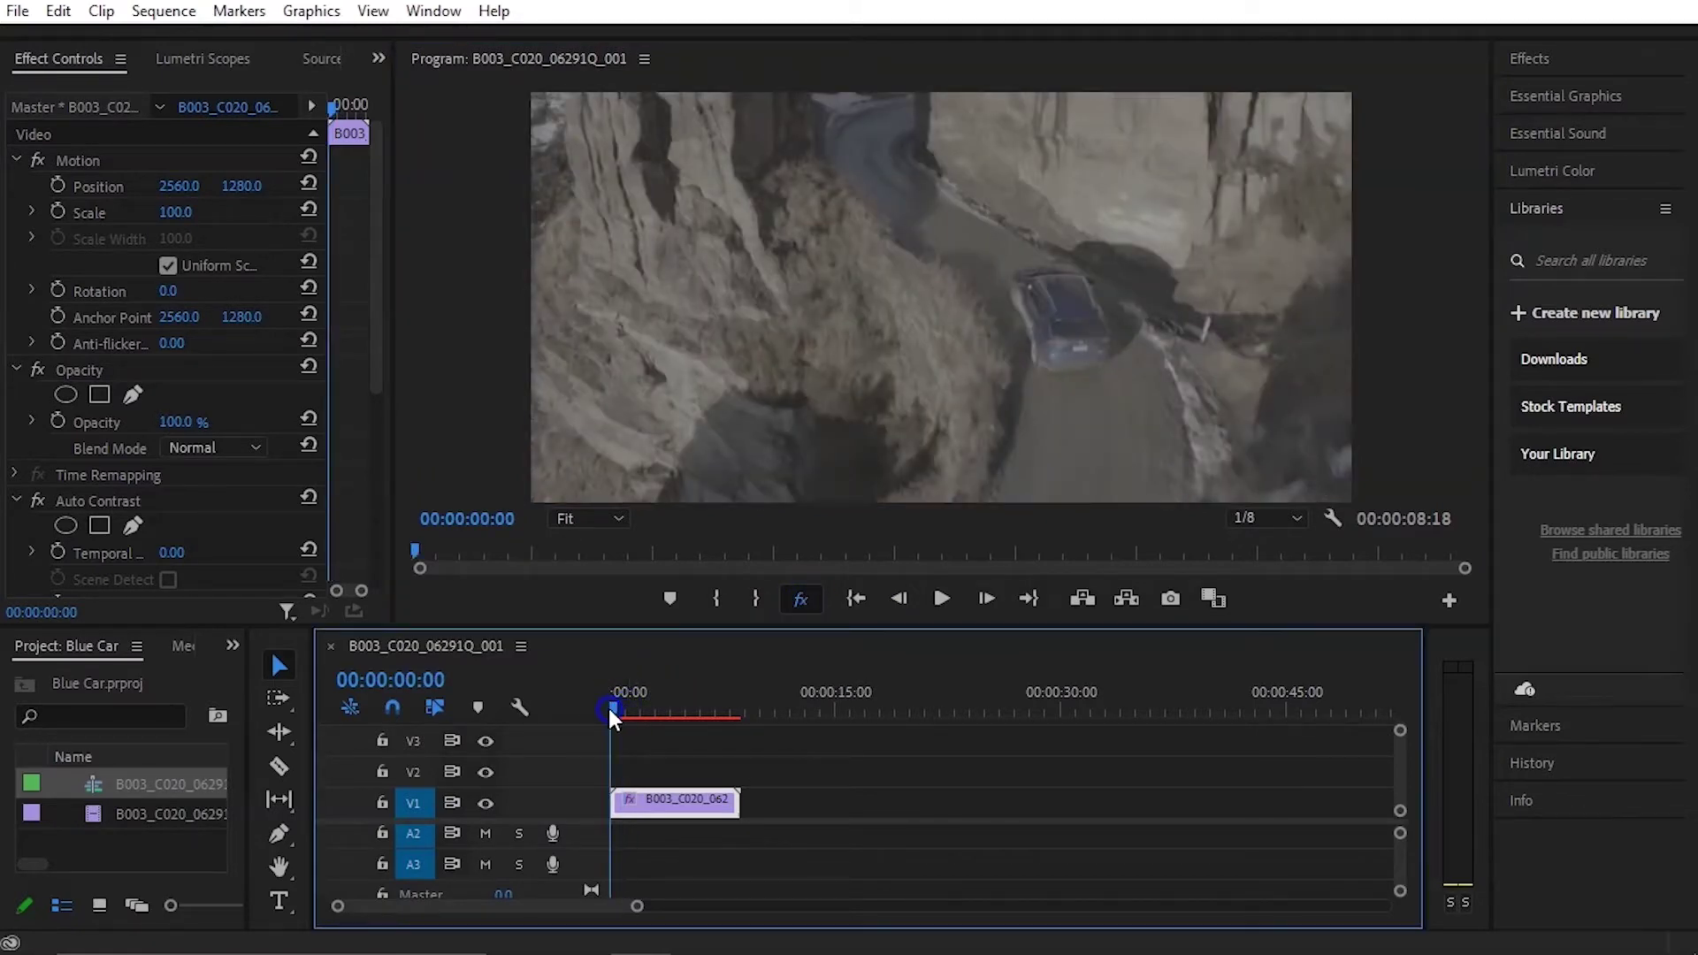
key(space)
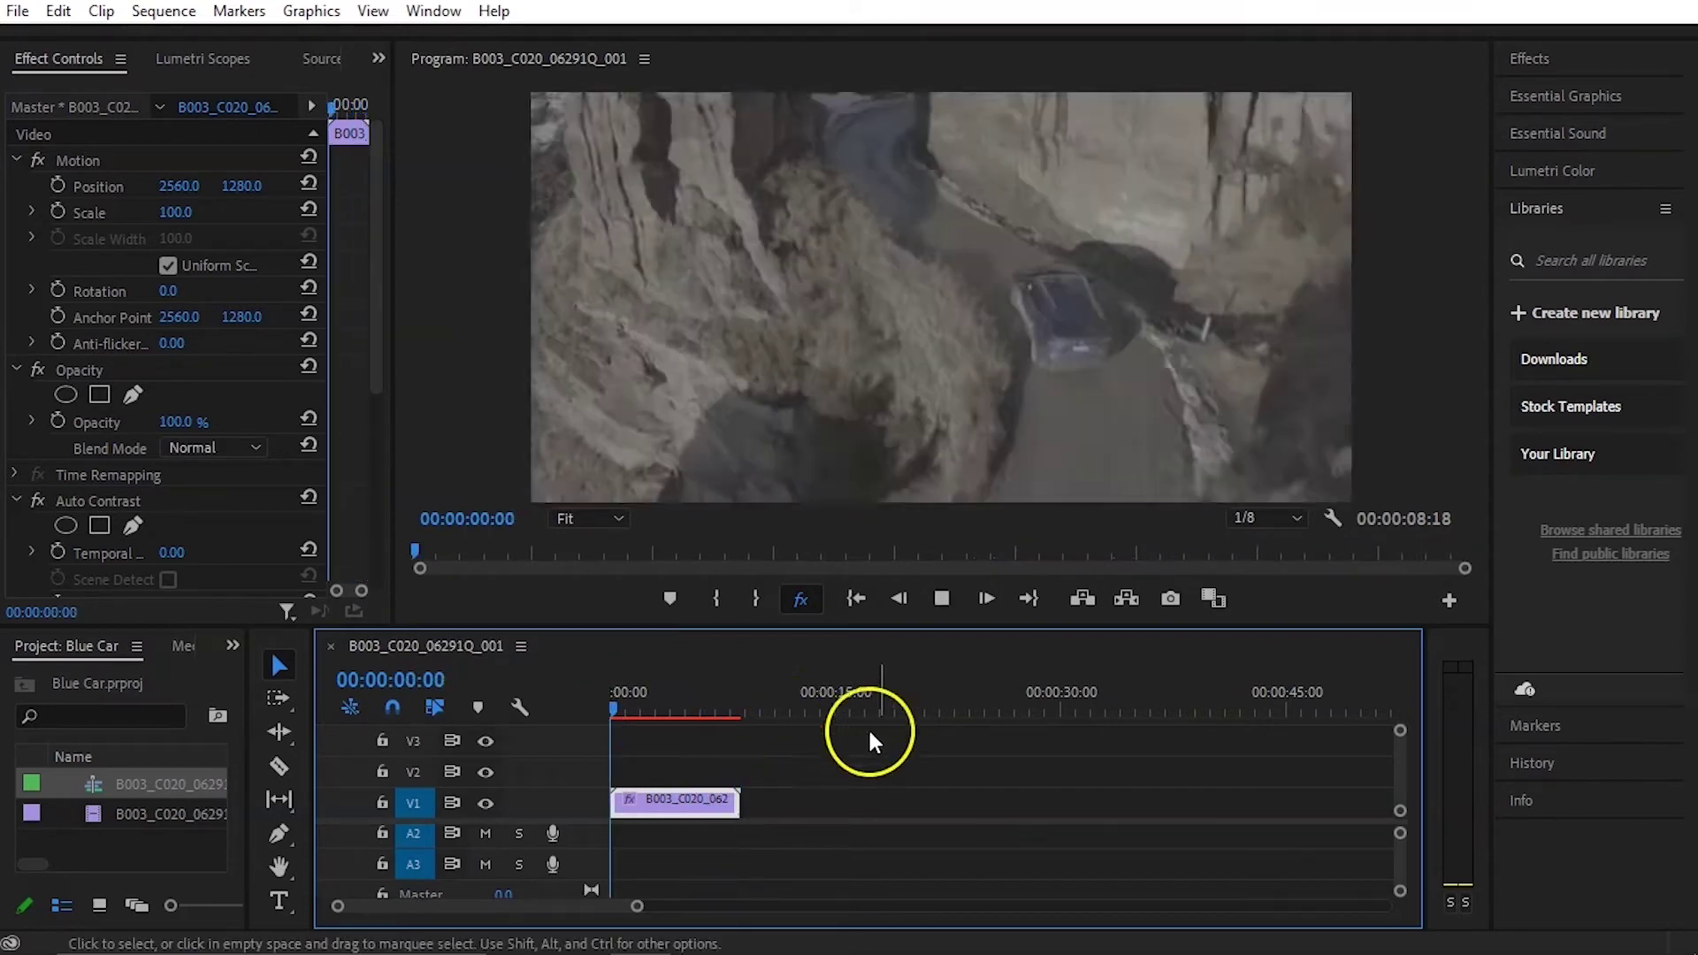
key(space)
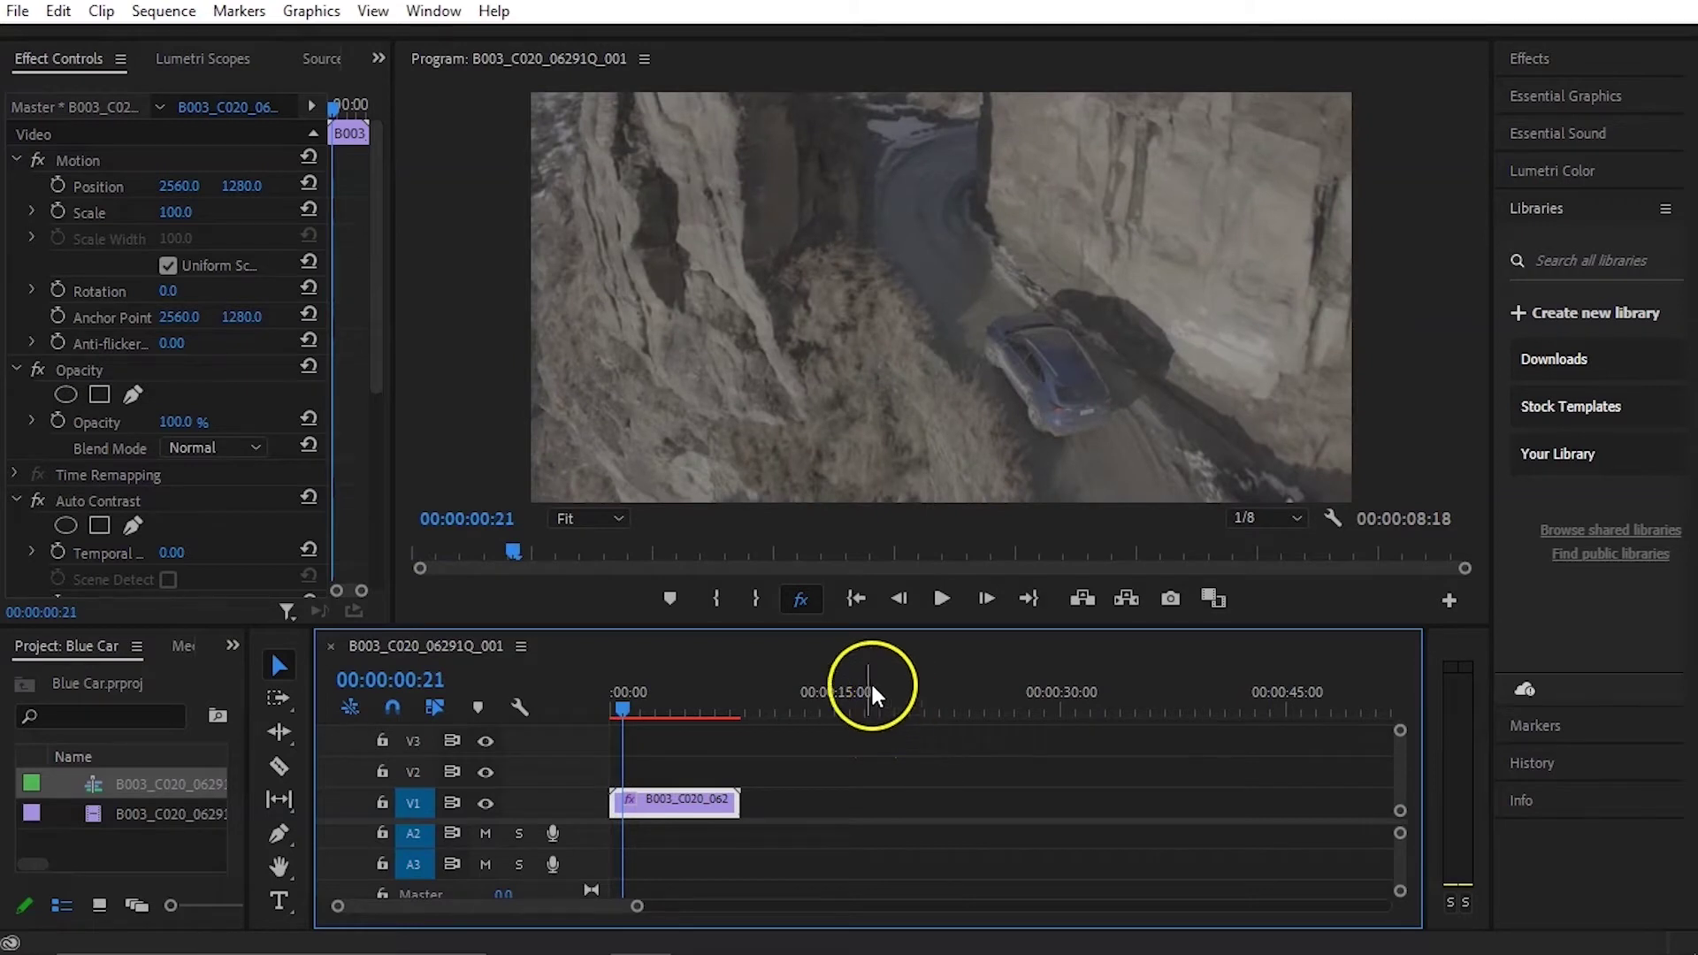
click(801, 599)
click(801, 599)
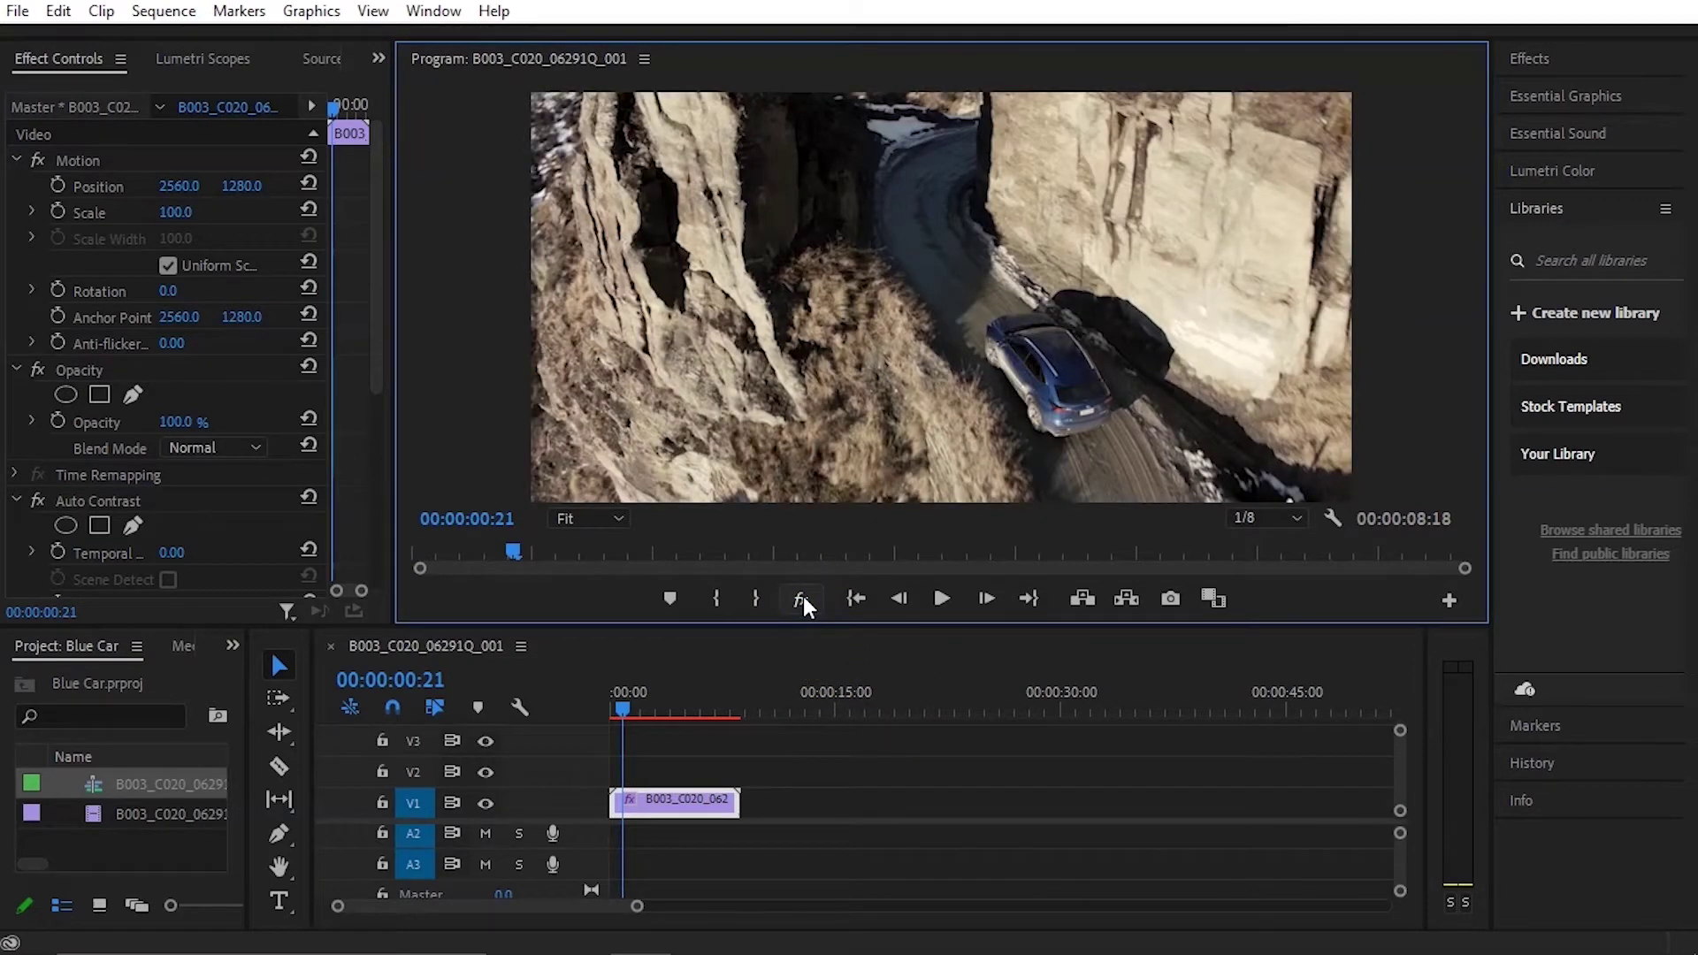
click(801, 599)
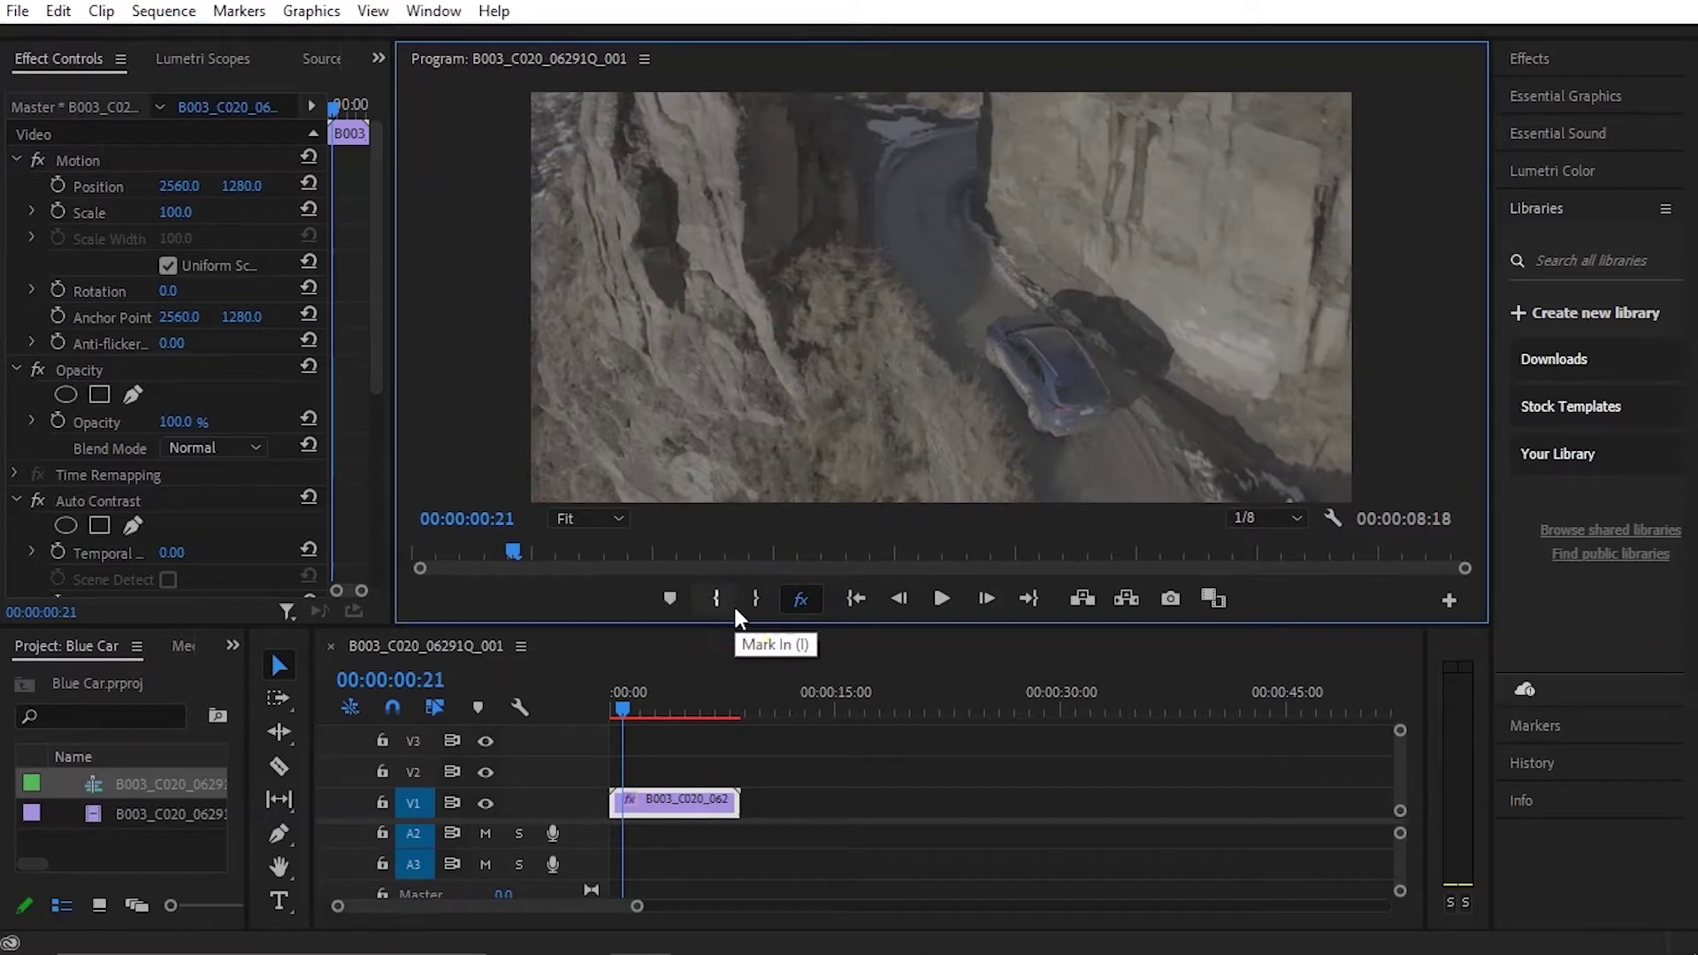
Step: Open the Media Cache preferences and examine the cache file location and the options for removing cache files
click(56, 11)
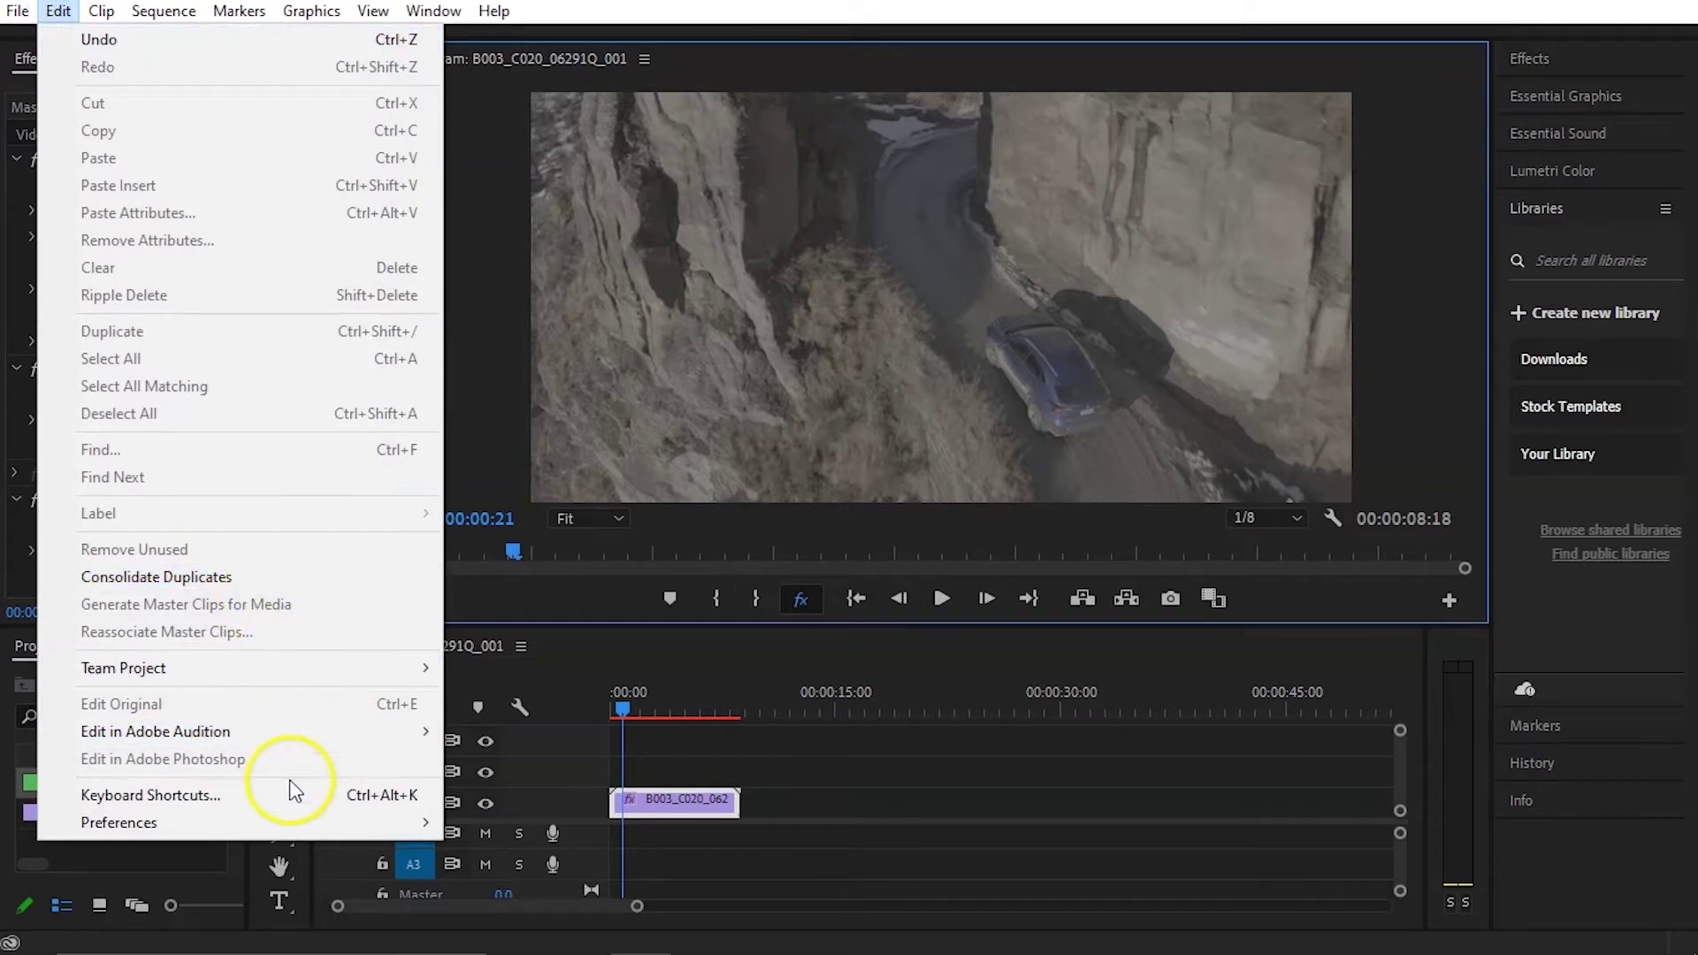
mouse_move(310, 814)
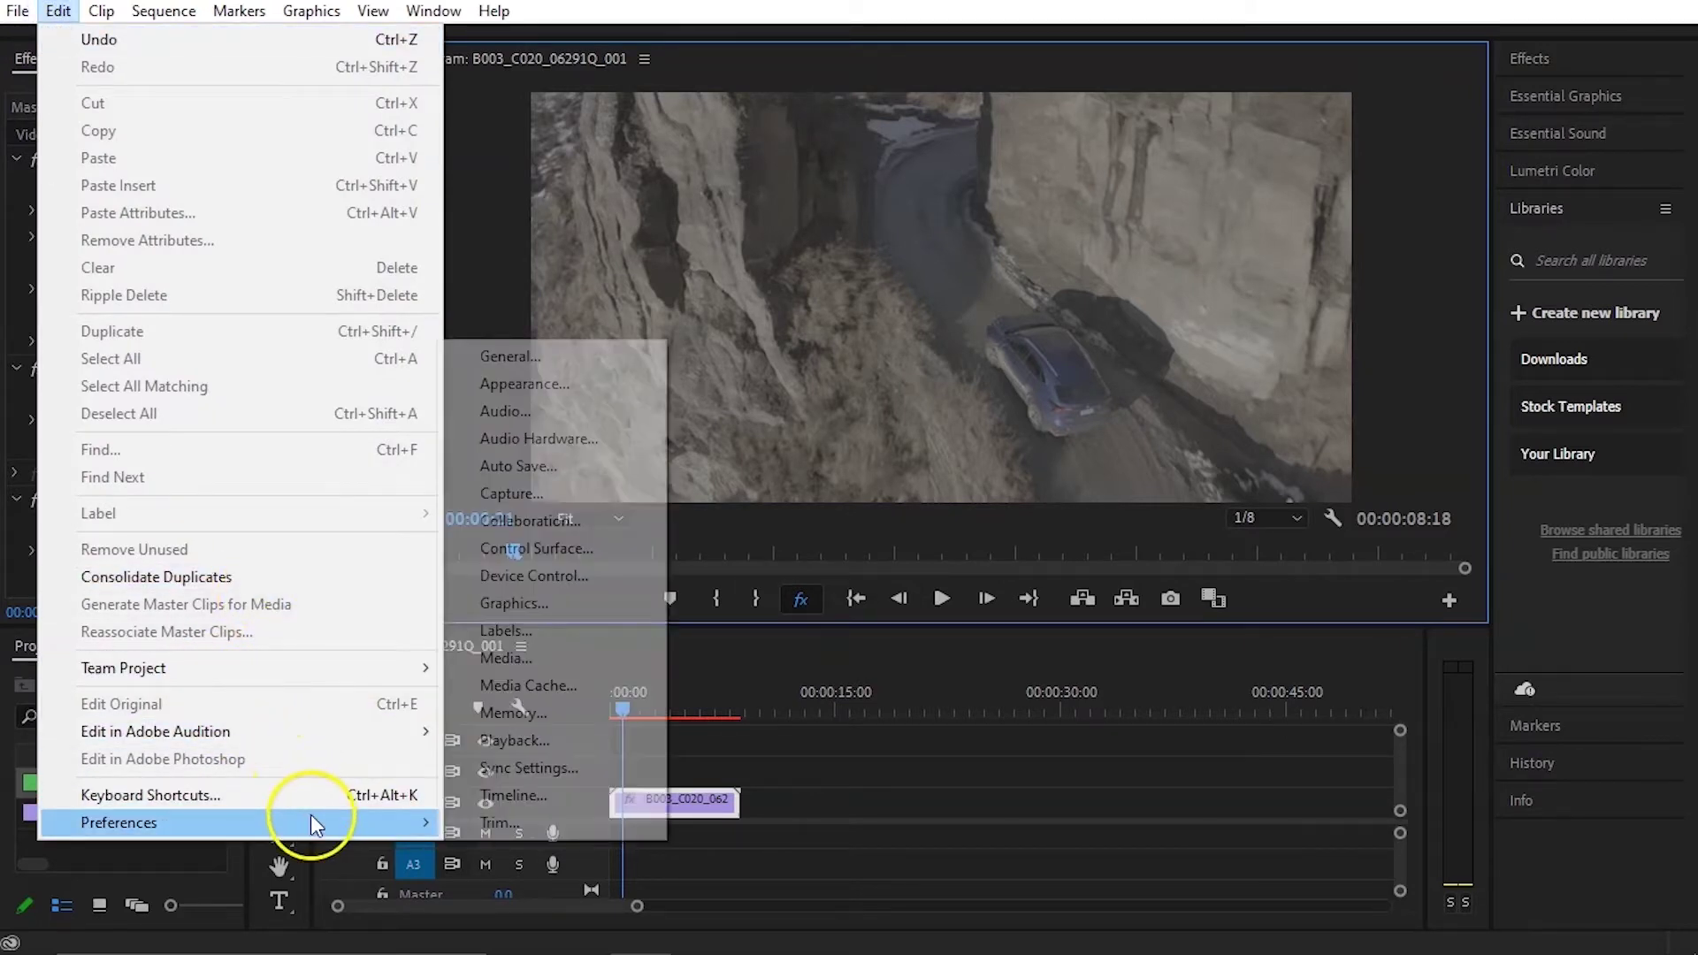
click(579, 689)
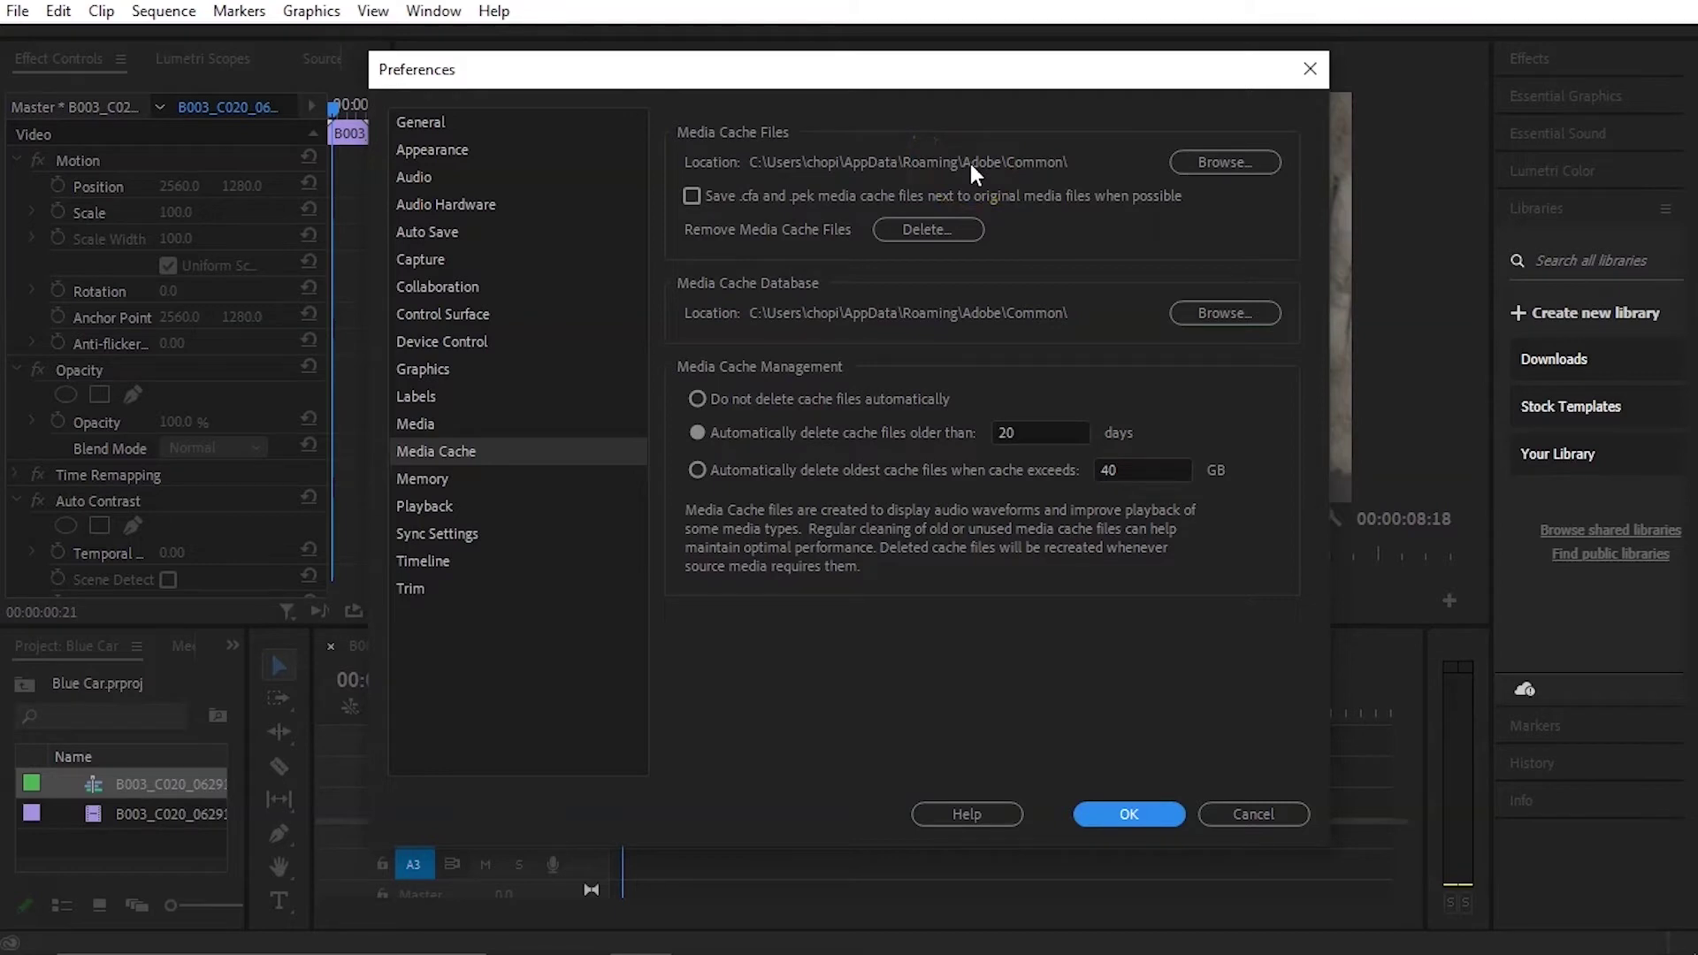
click(1228, 163)
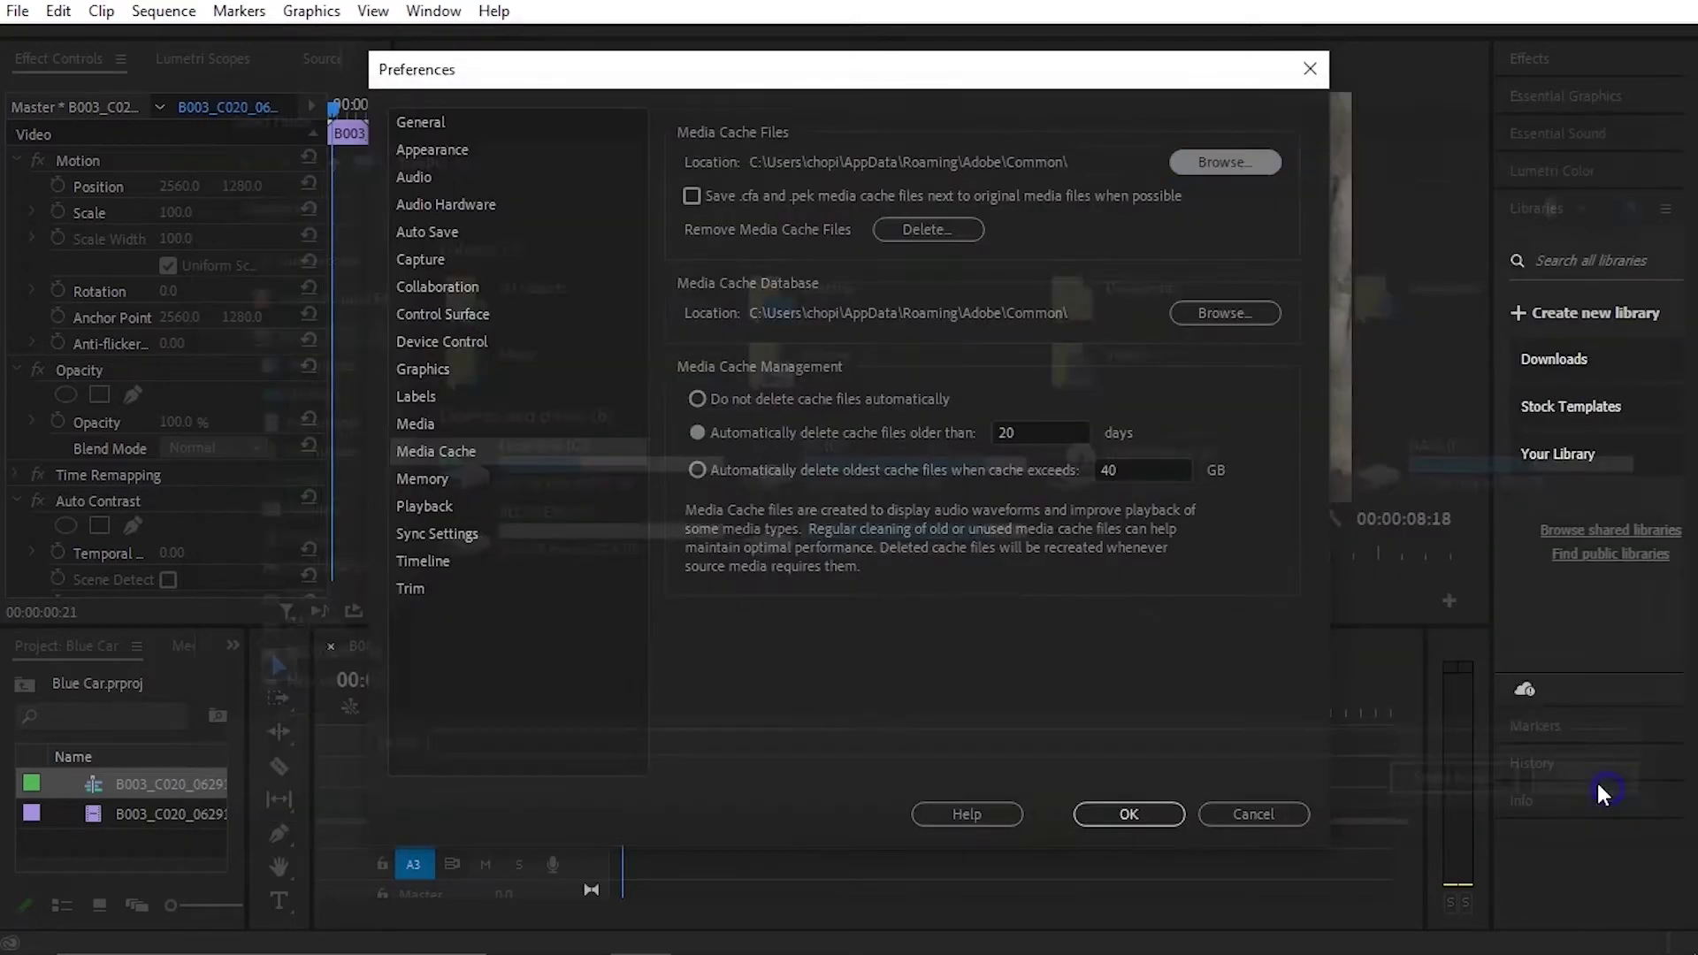
click(1630, 799)
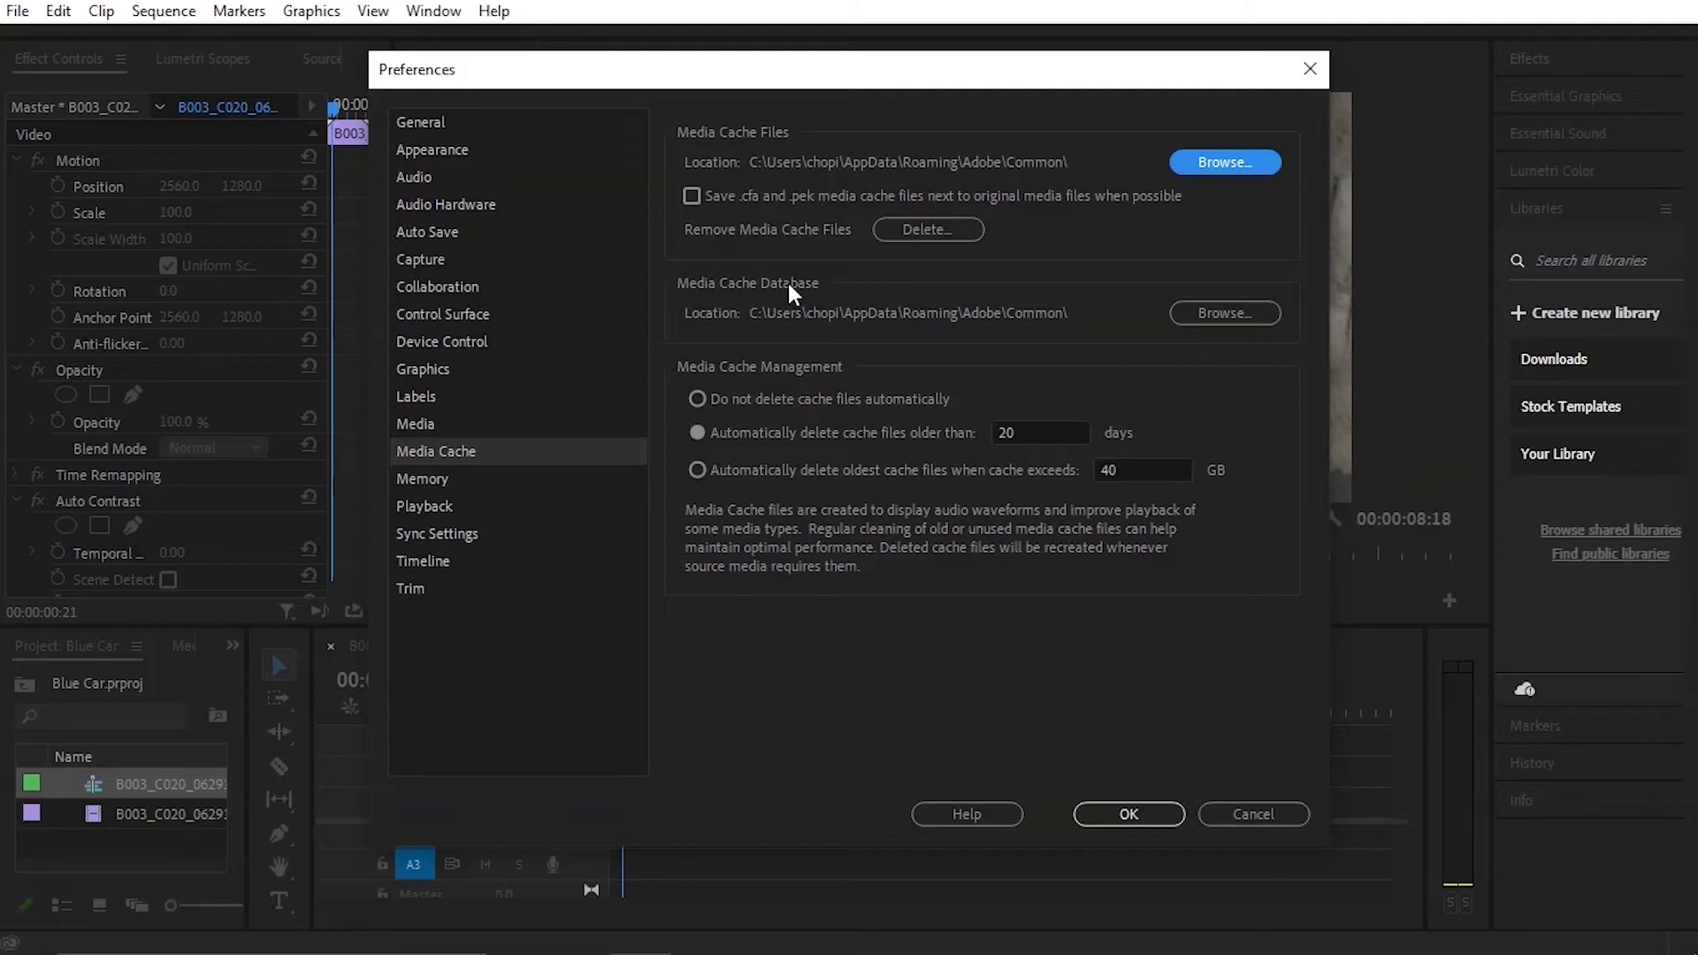
click(902, 237)
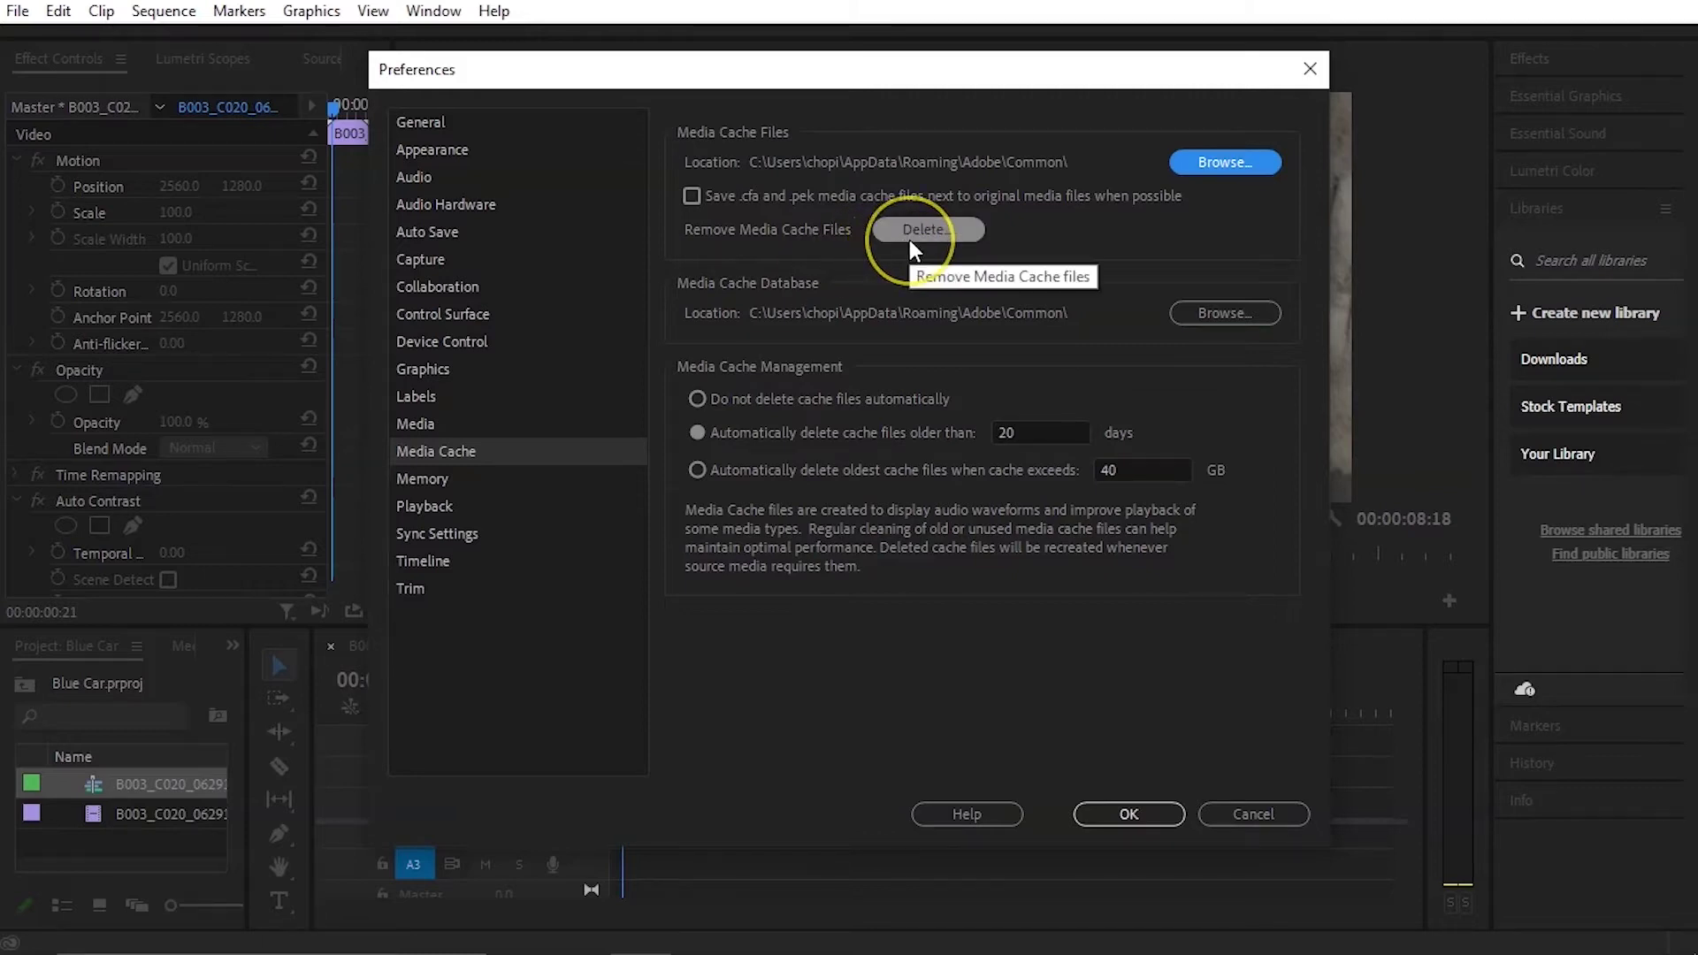
click(870, 291)
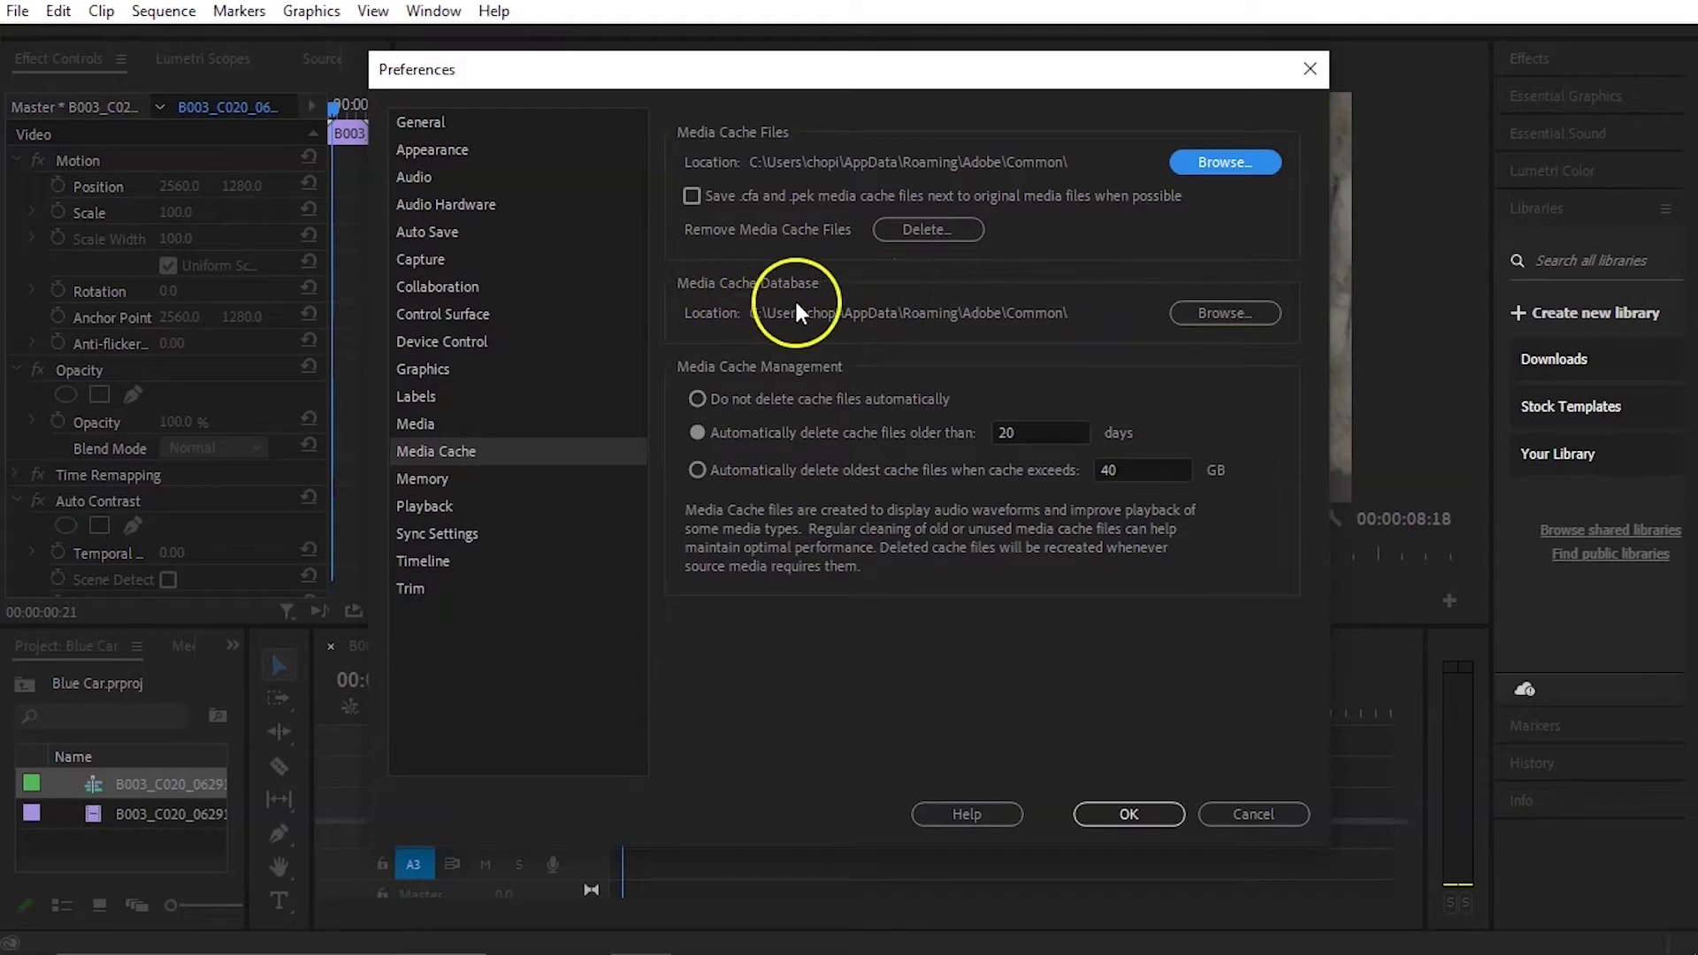
Step: Set media cache management to automatically delete cache files older than 20 days
click(684, 395)
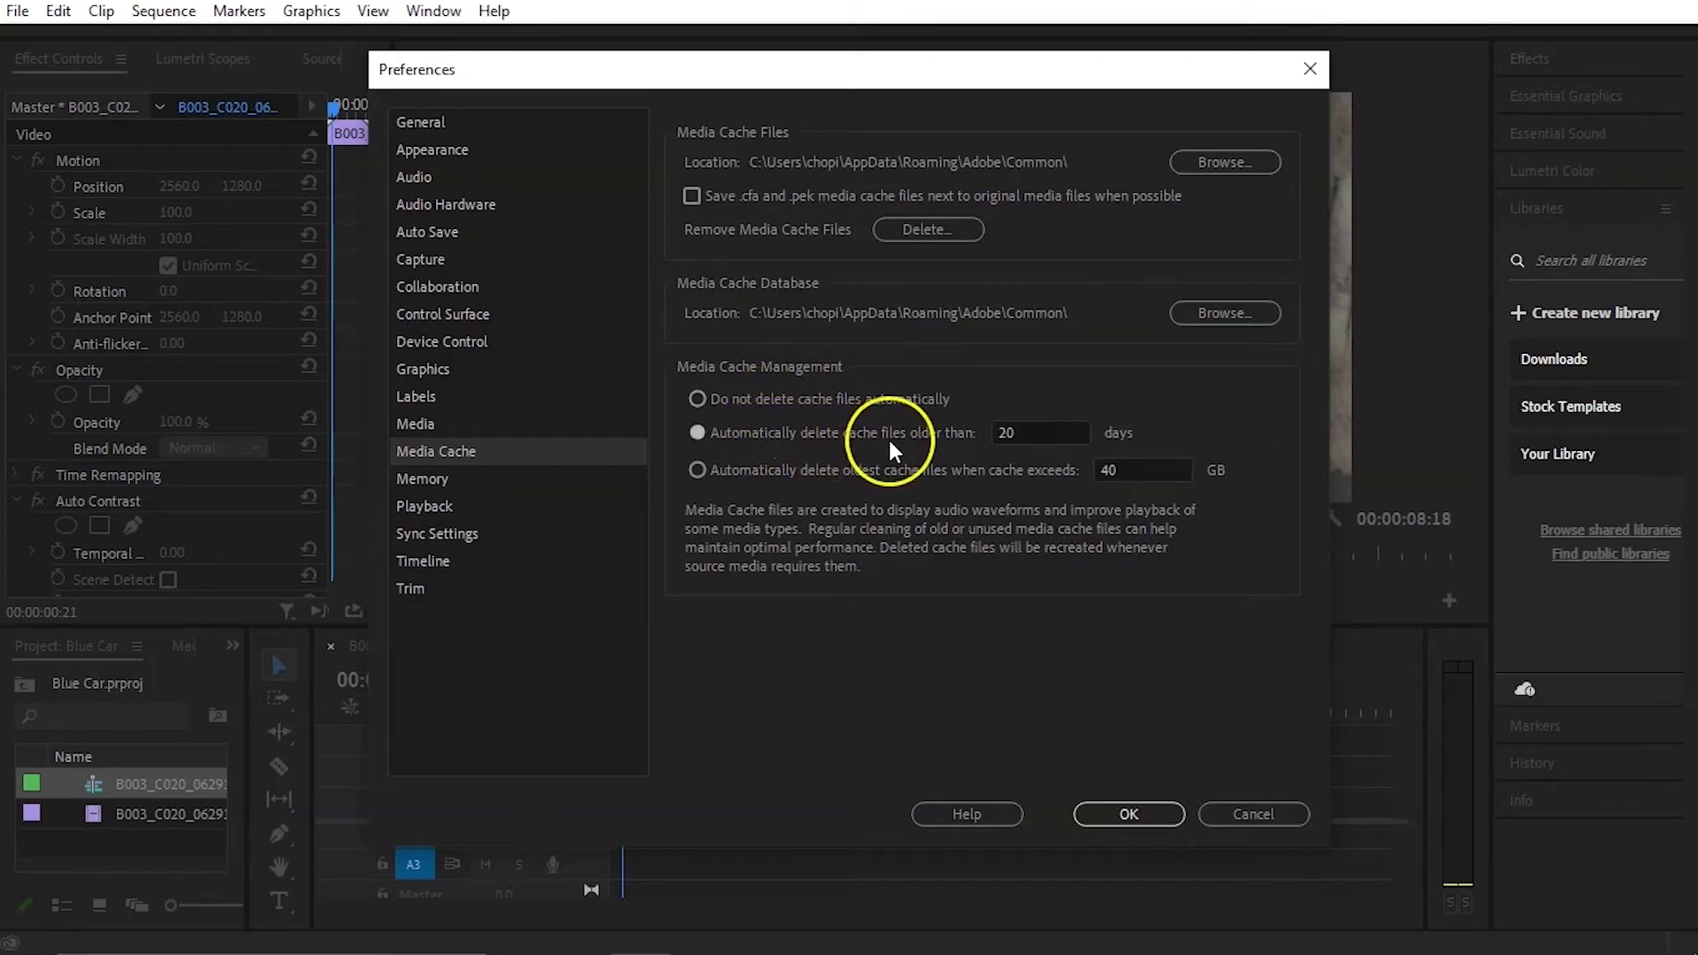
click(1008, 432)
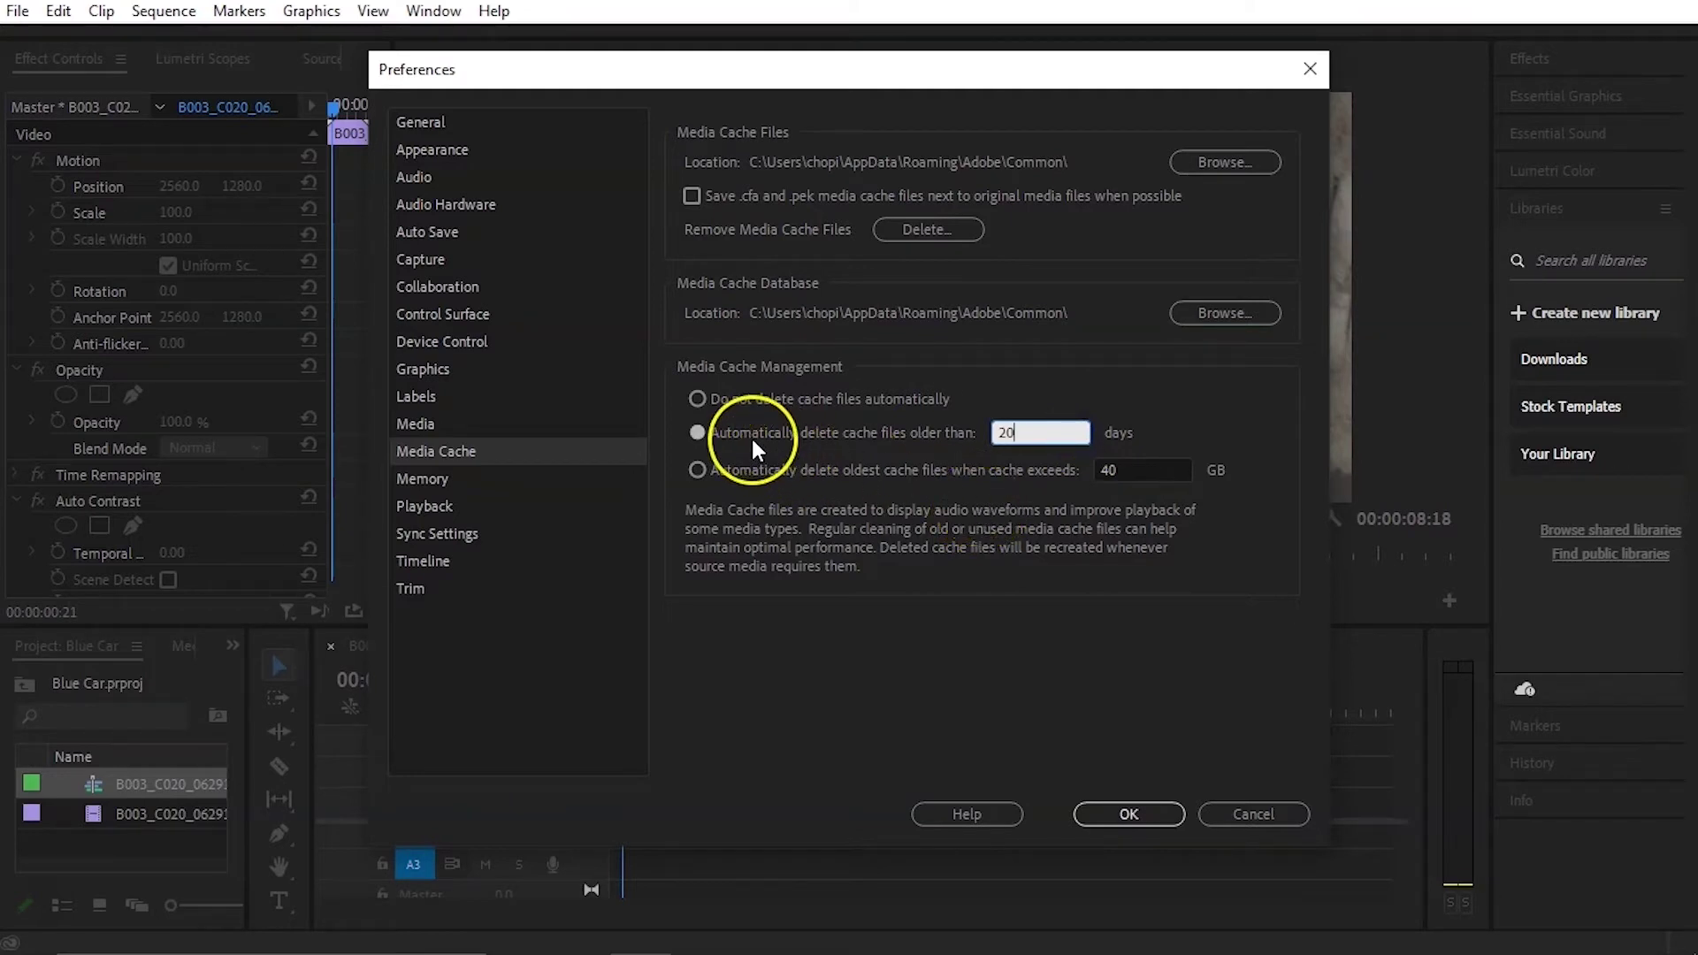
double_click(1043, 426)
text(20)
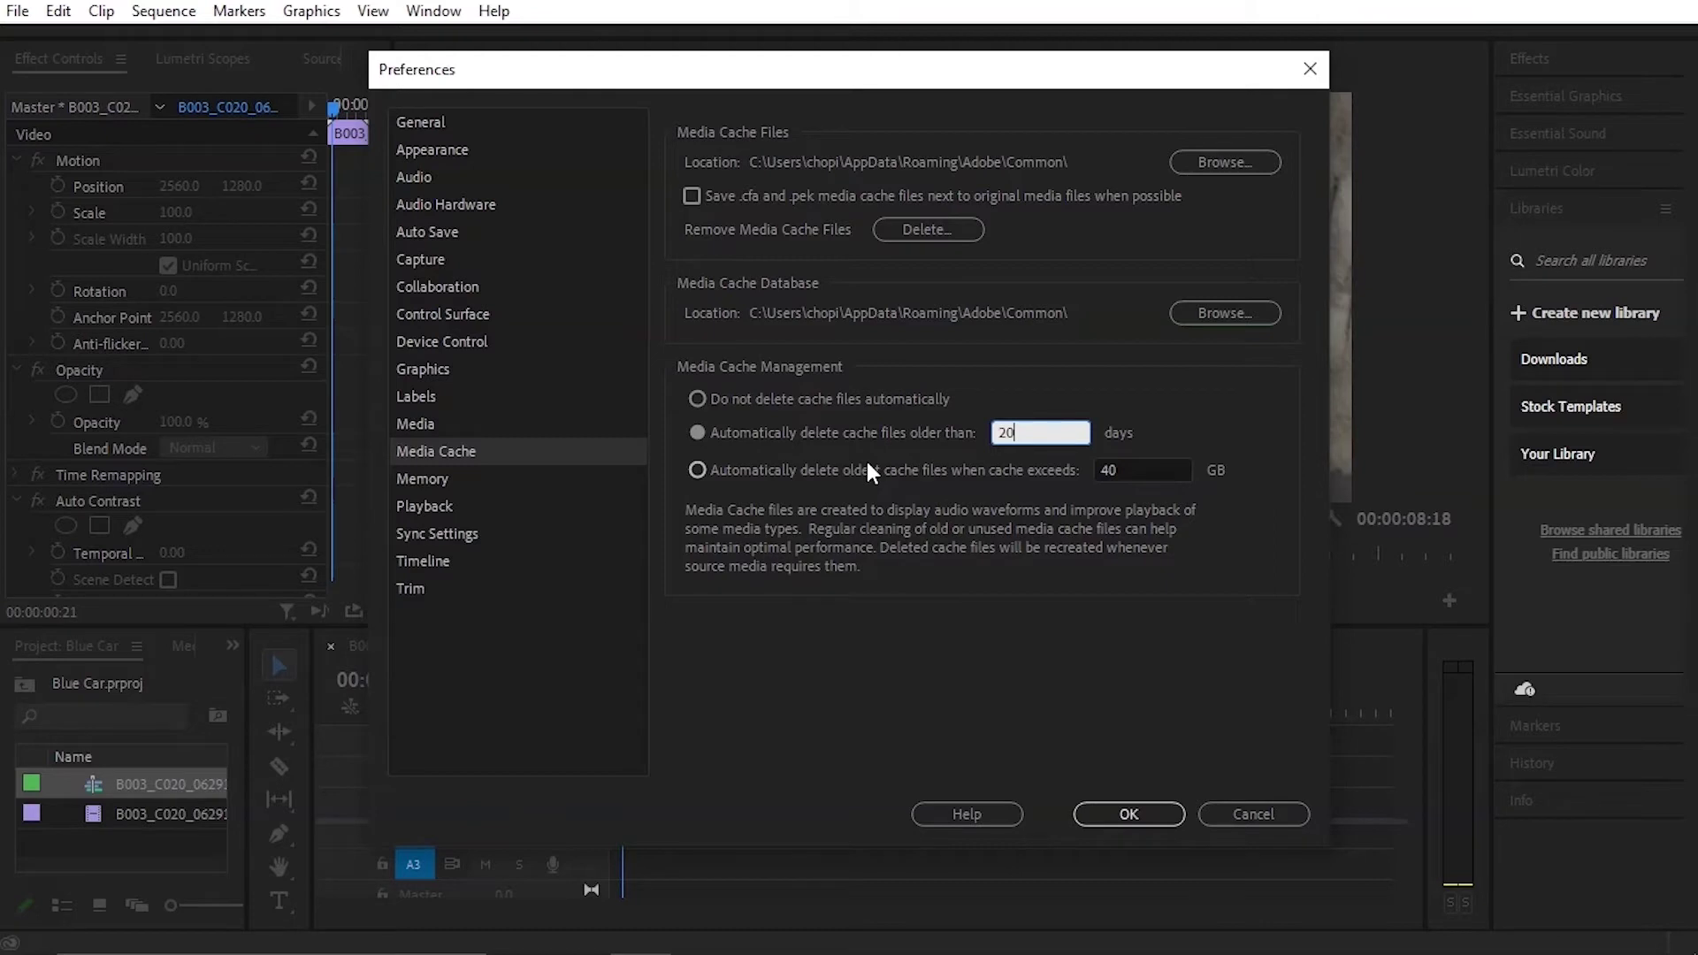
click(1043, 422)
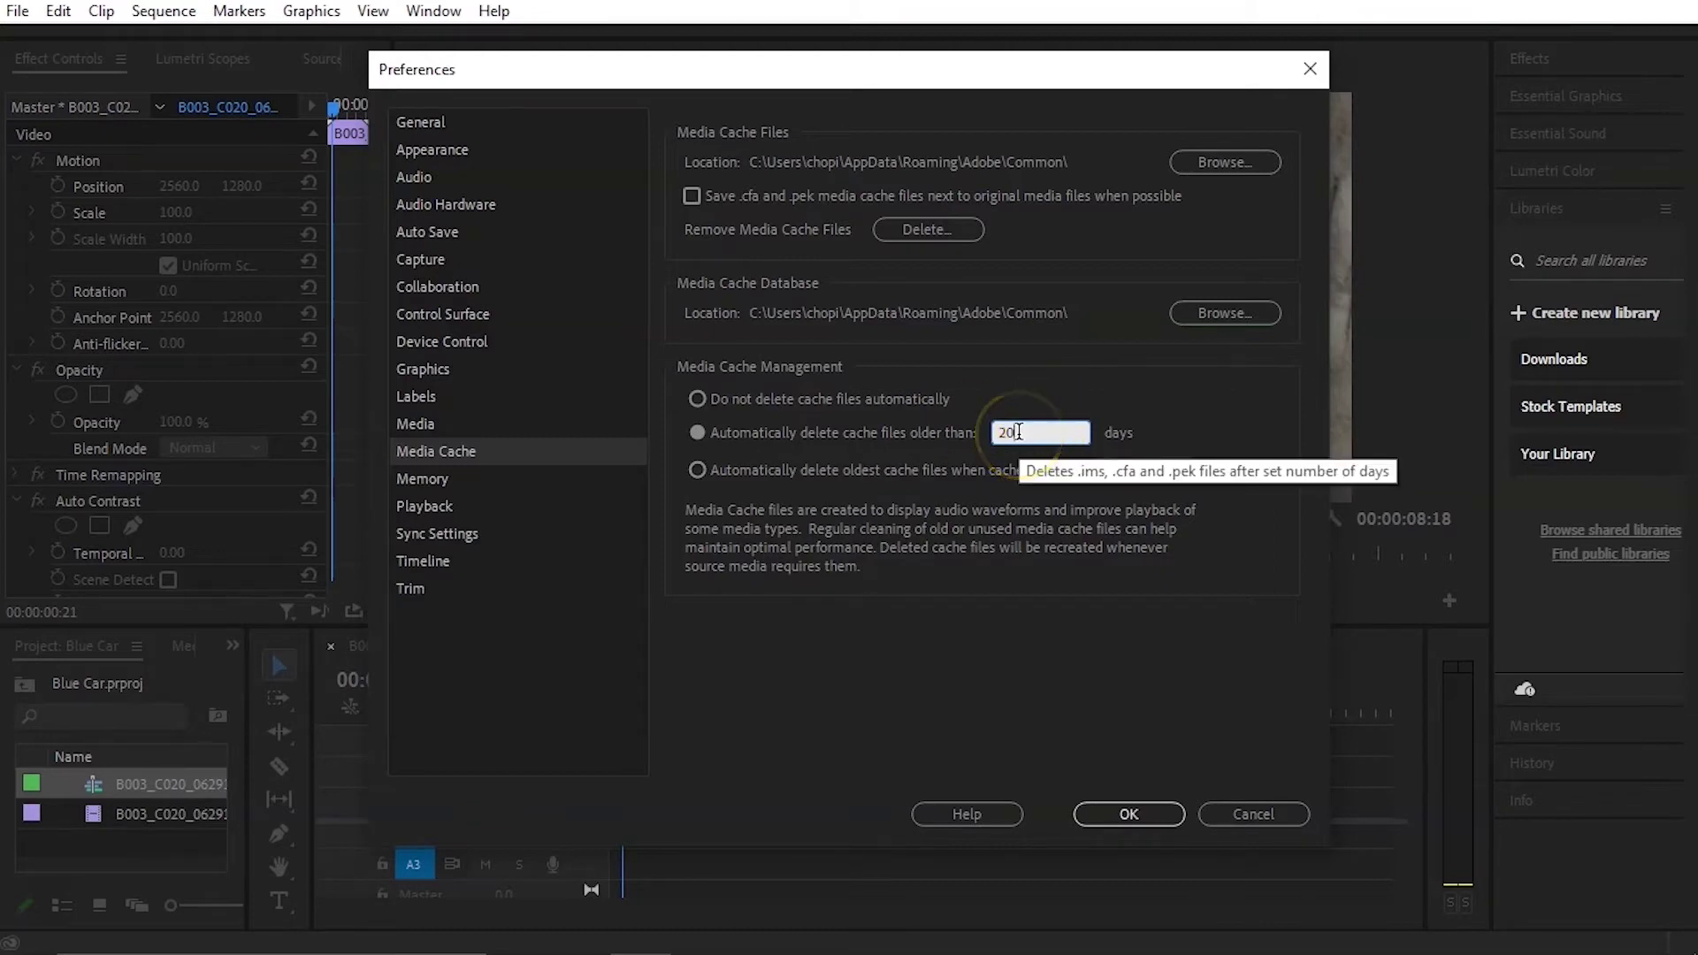
click(1019, 432)
click(1052, 646)
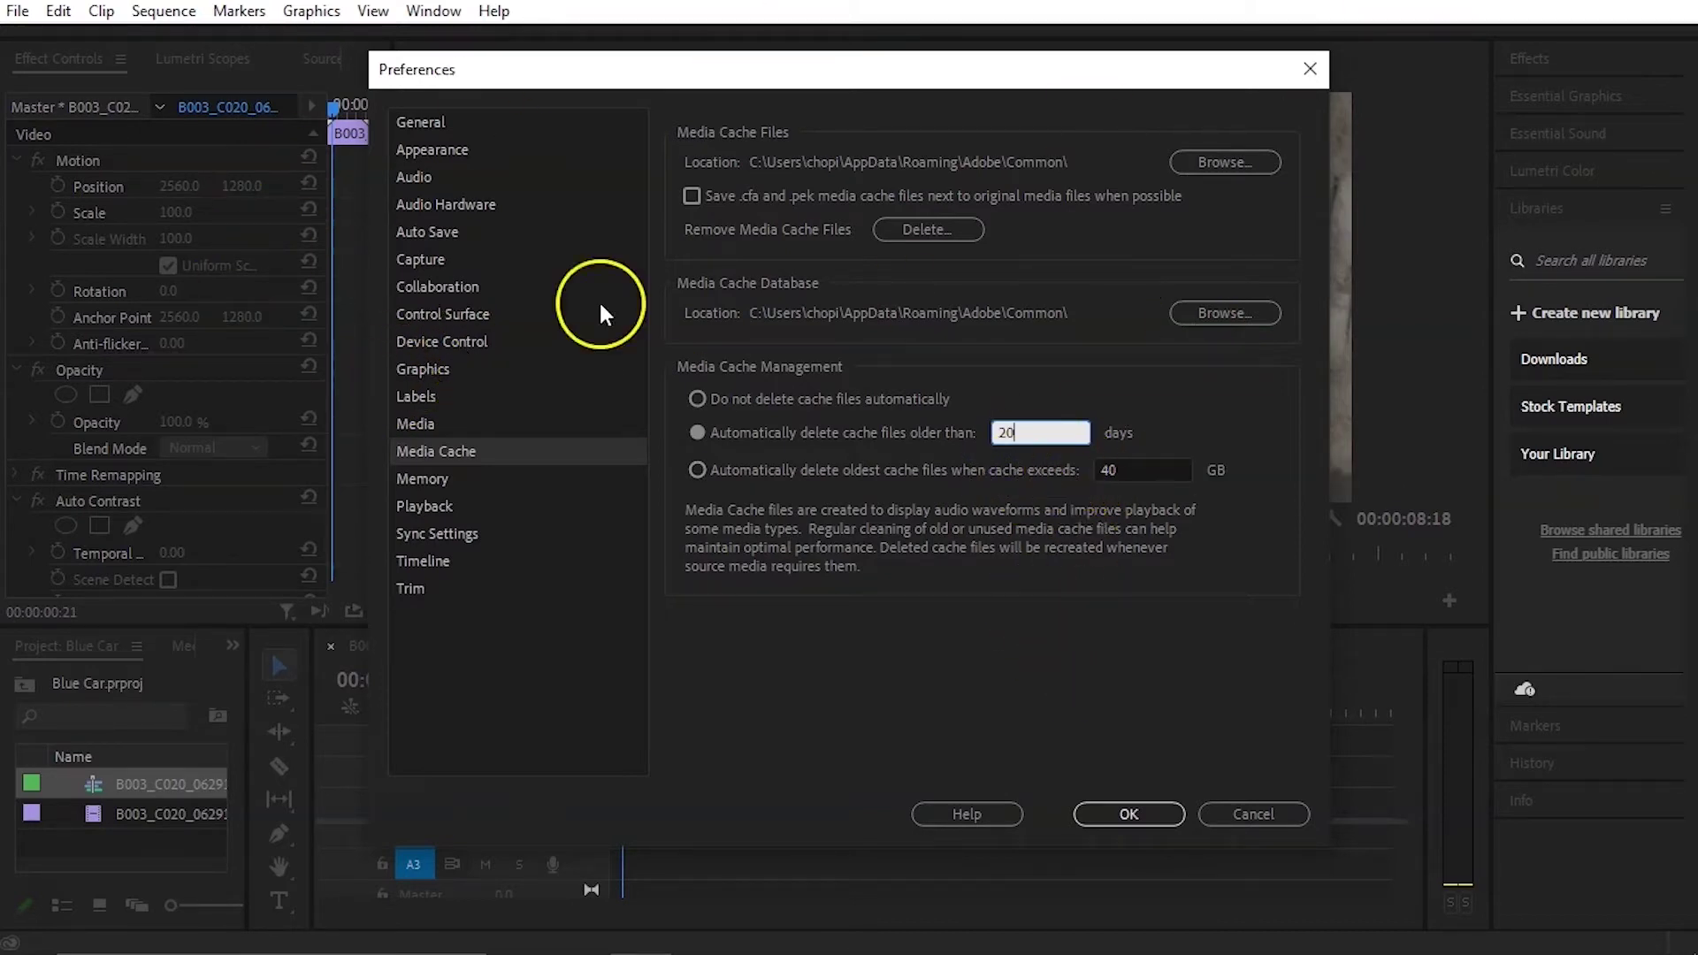
click(1141, 812)
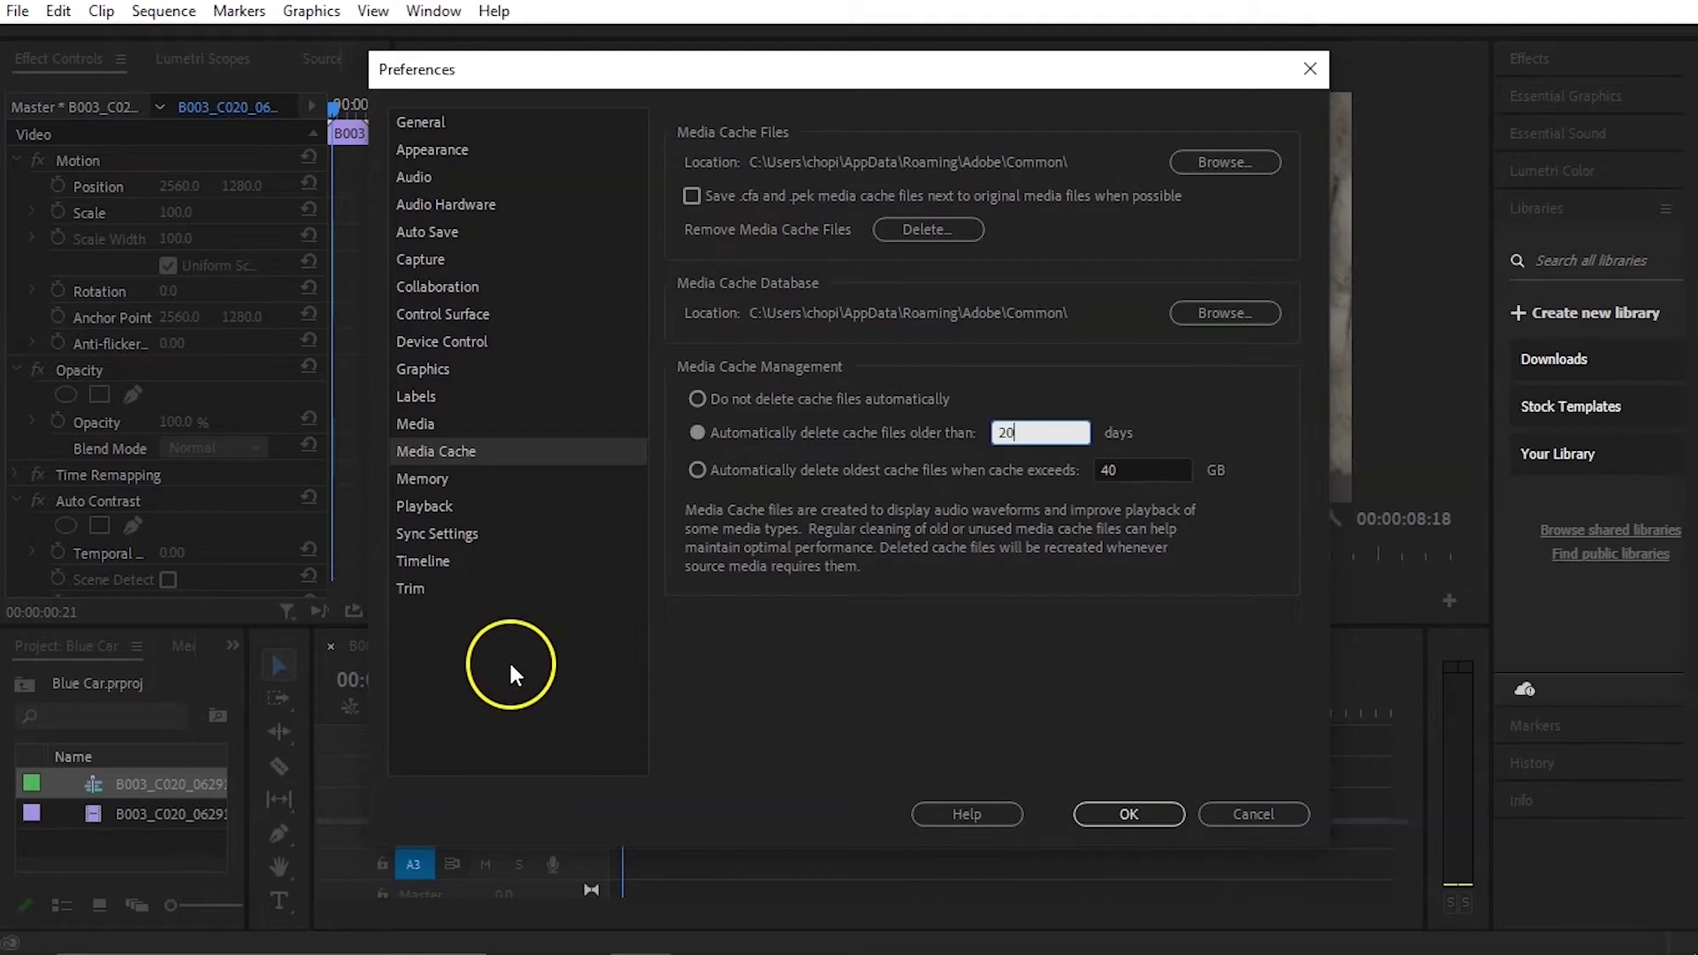
Step: Review the Auto Save interval and project version preferences, and confirm the preferences
click(449, 237)
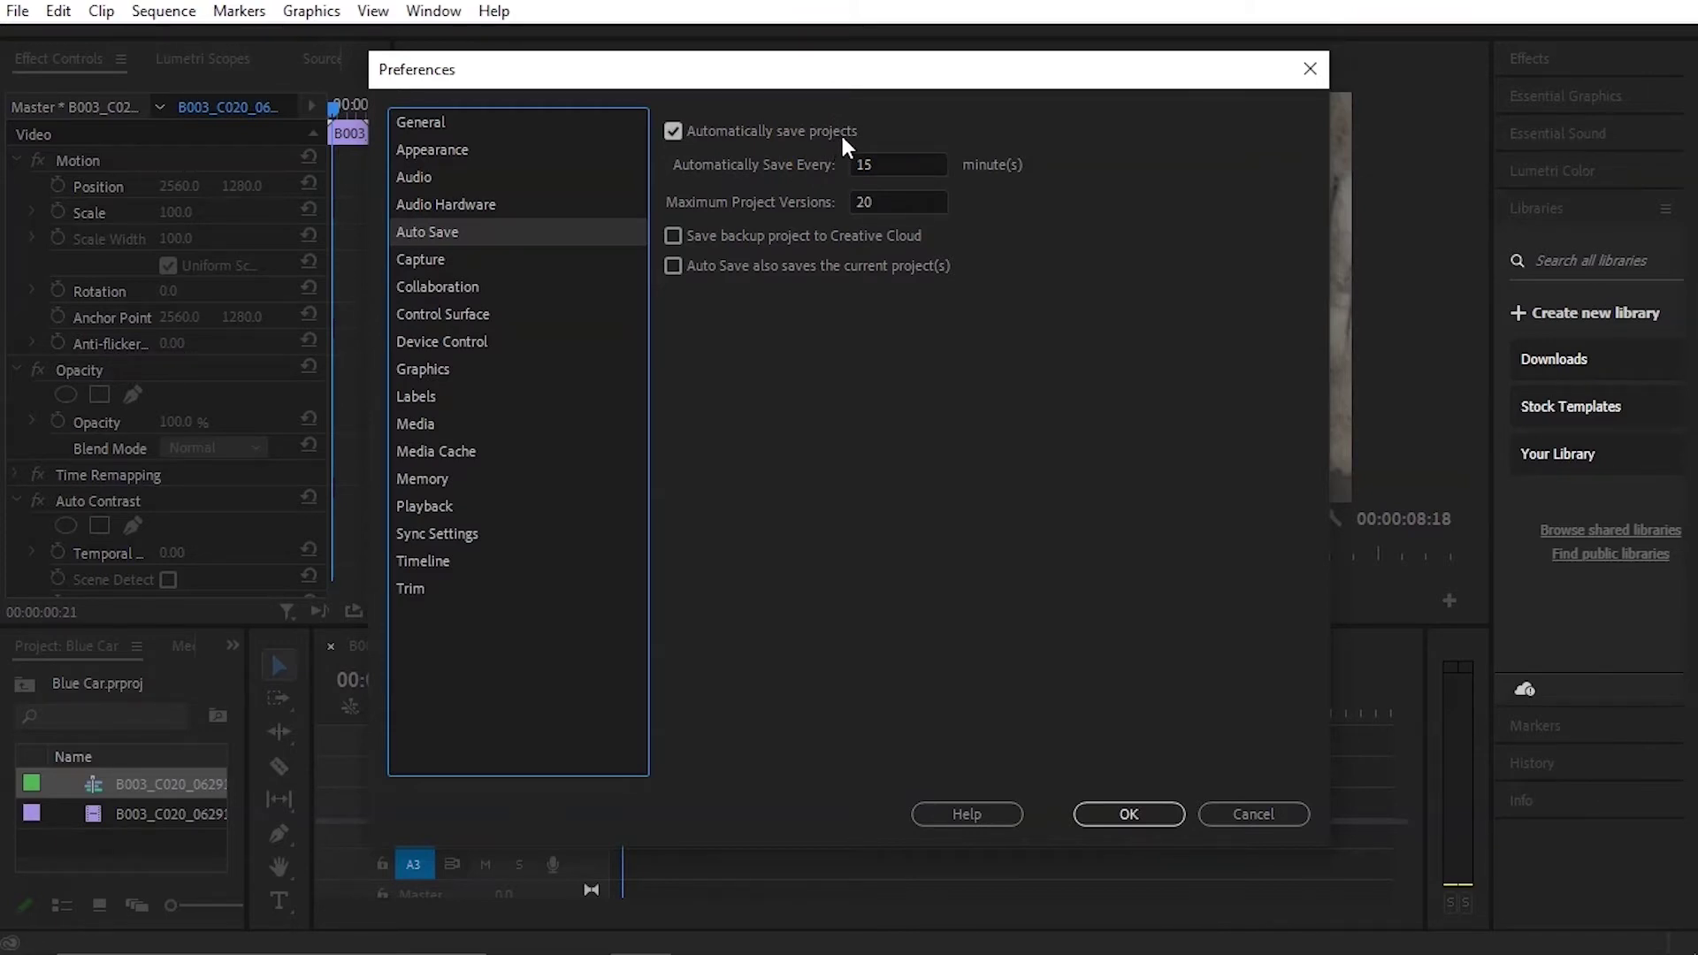
click(845, 180)
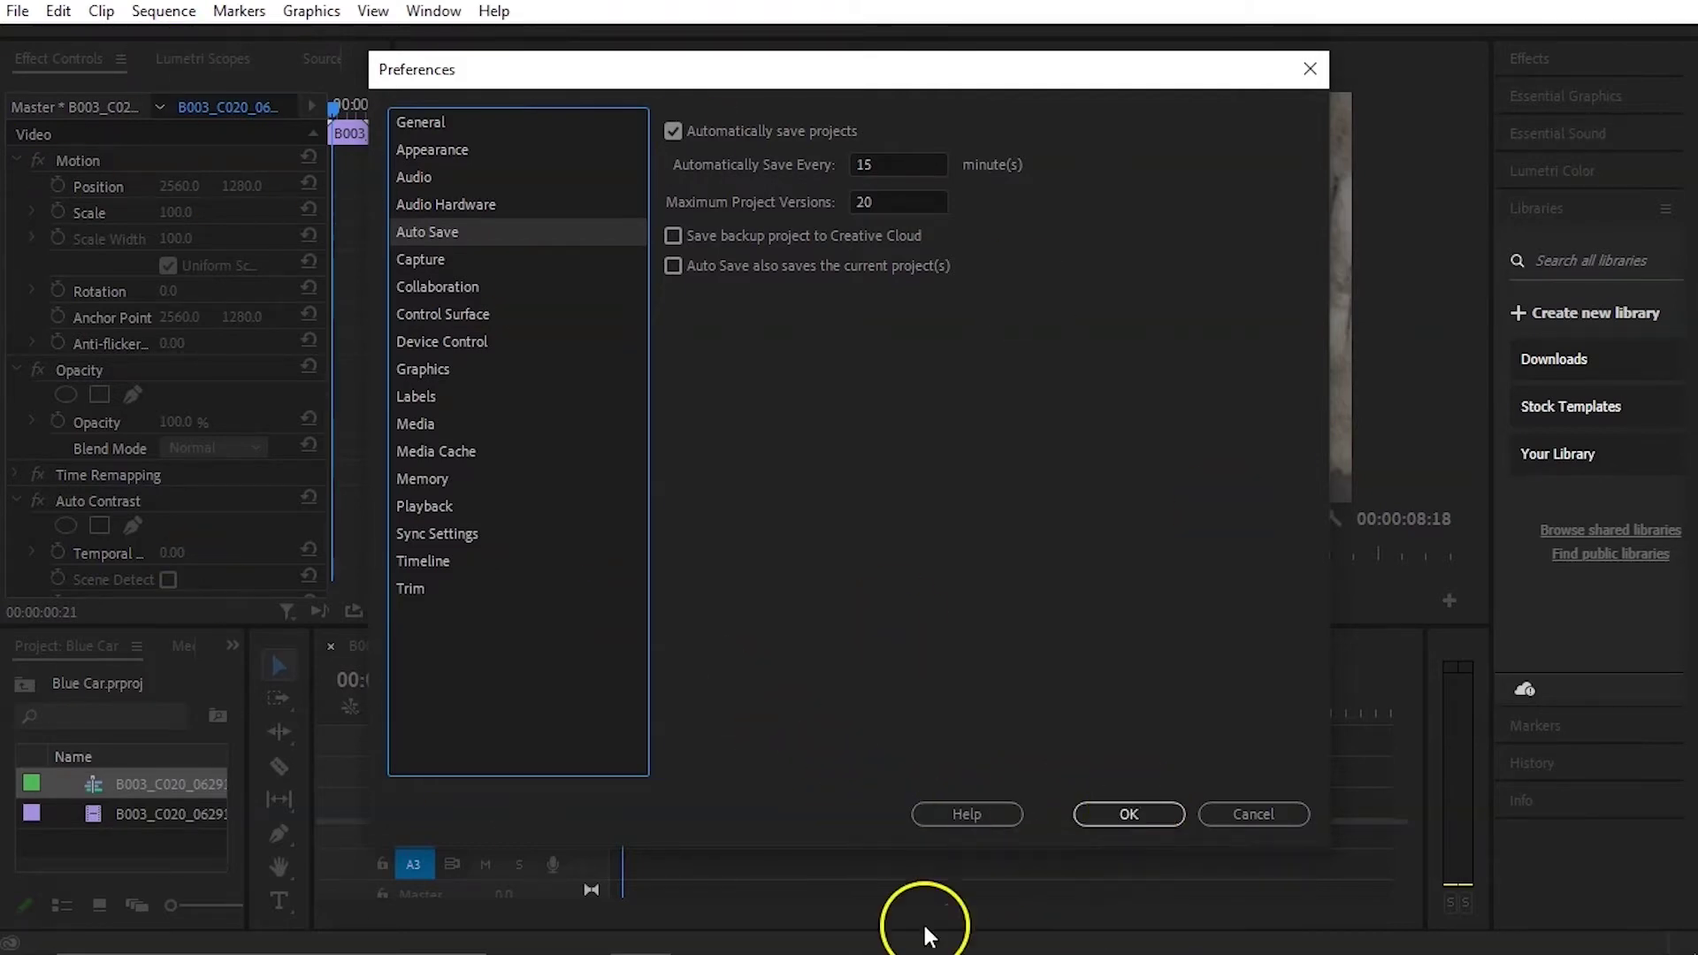
click(1147, 829)
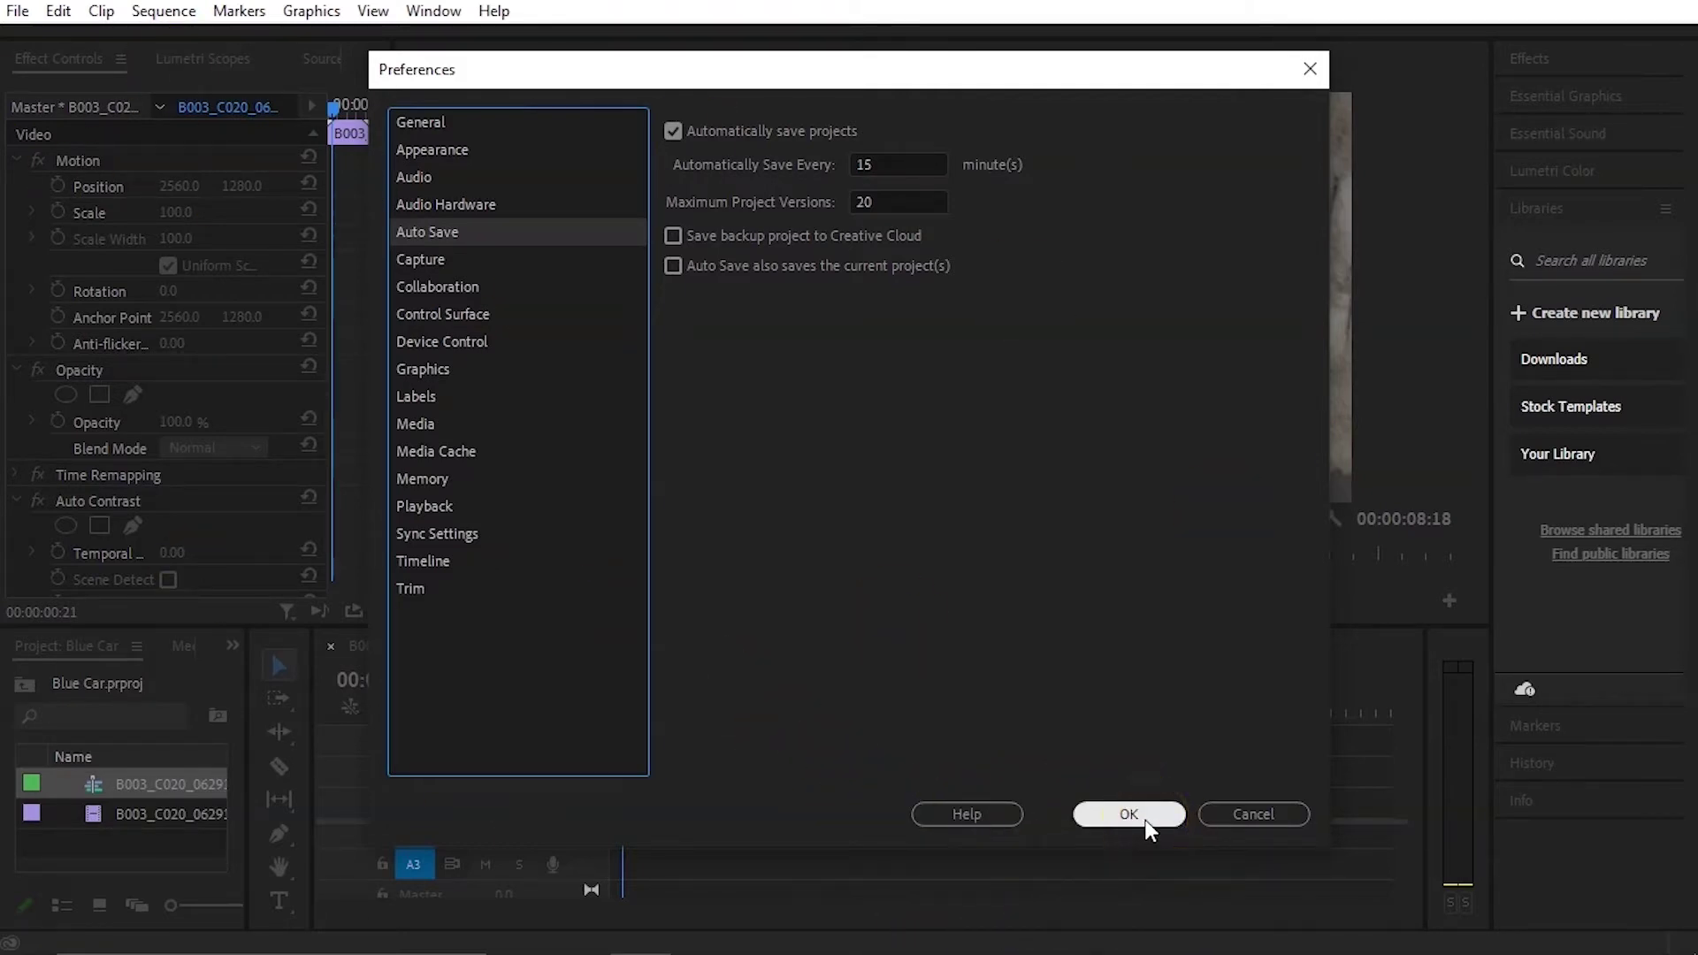
click(1144, 819)
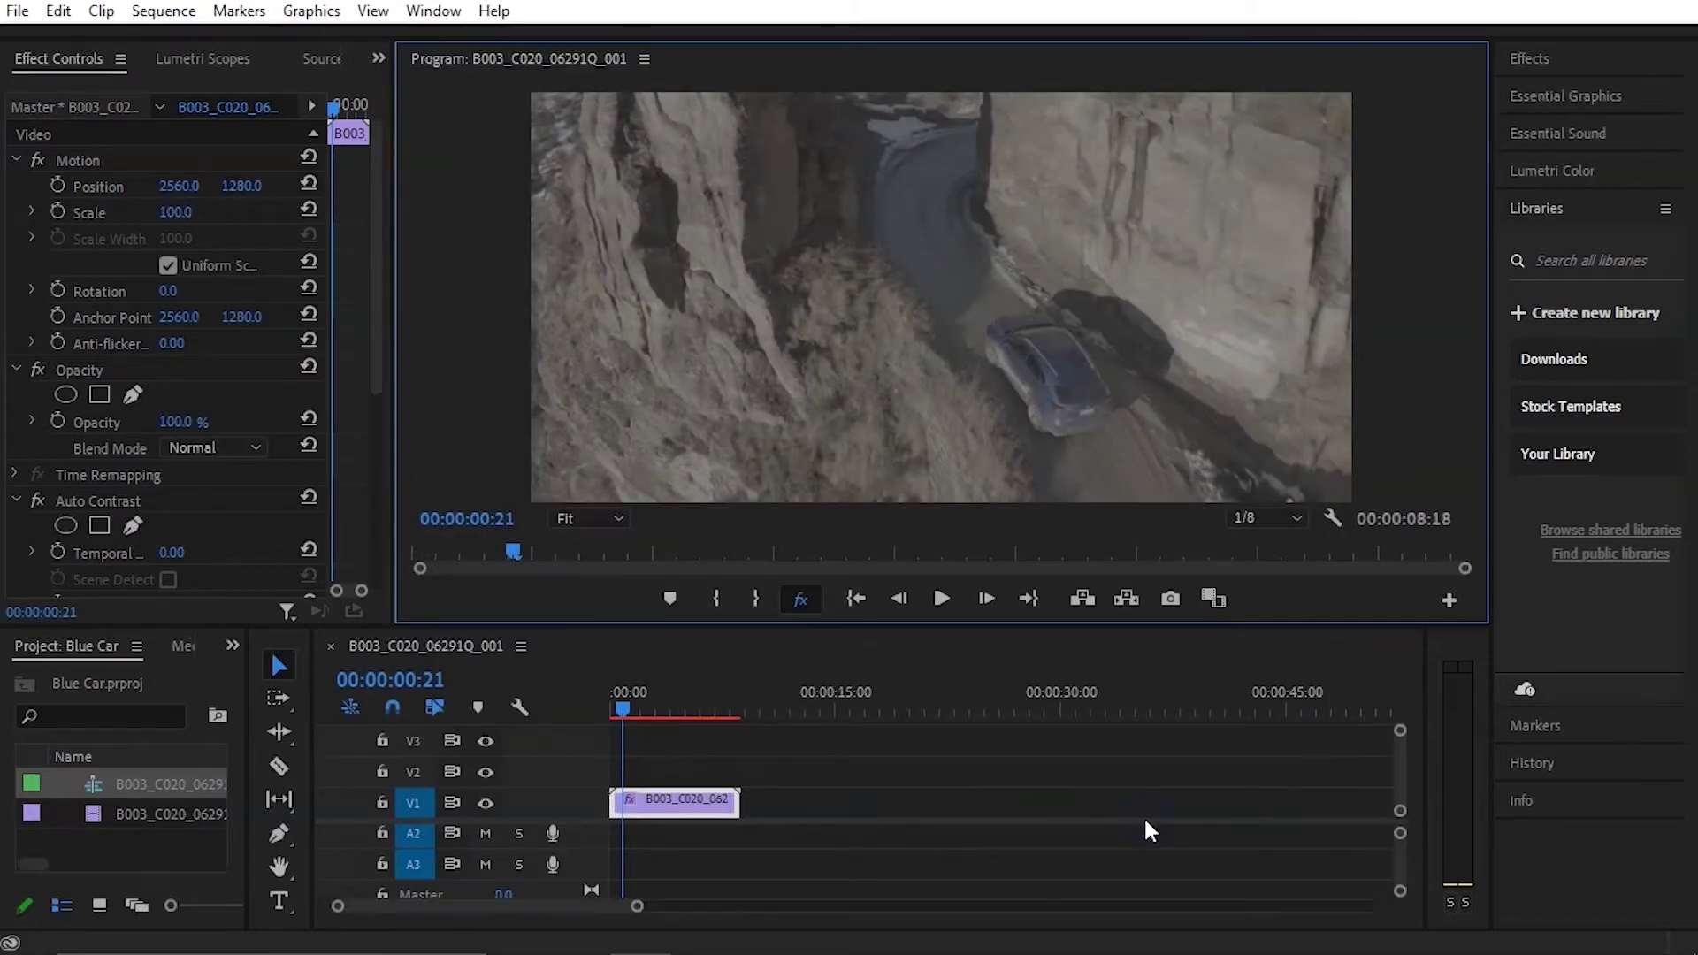
Step: Check the project's renderer options, keep Mercury Playback Engine GPU Acceleration (OpenCL), and confirm the project settings
click(16, 104)
click(14, 11)
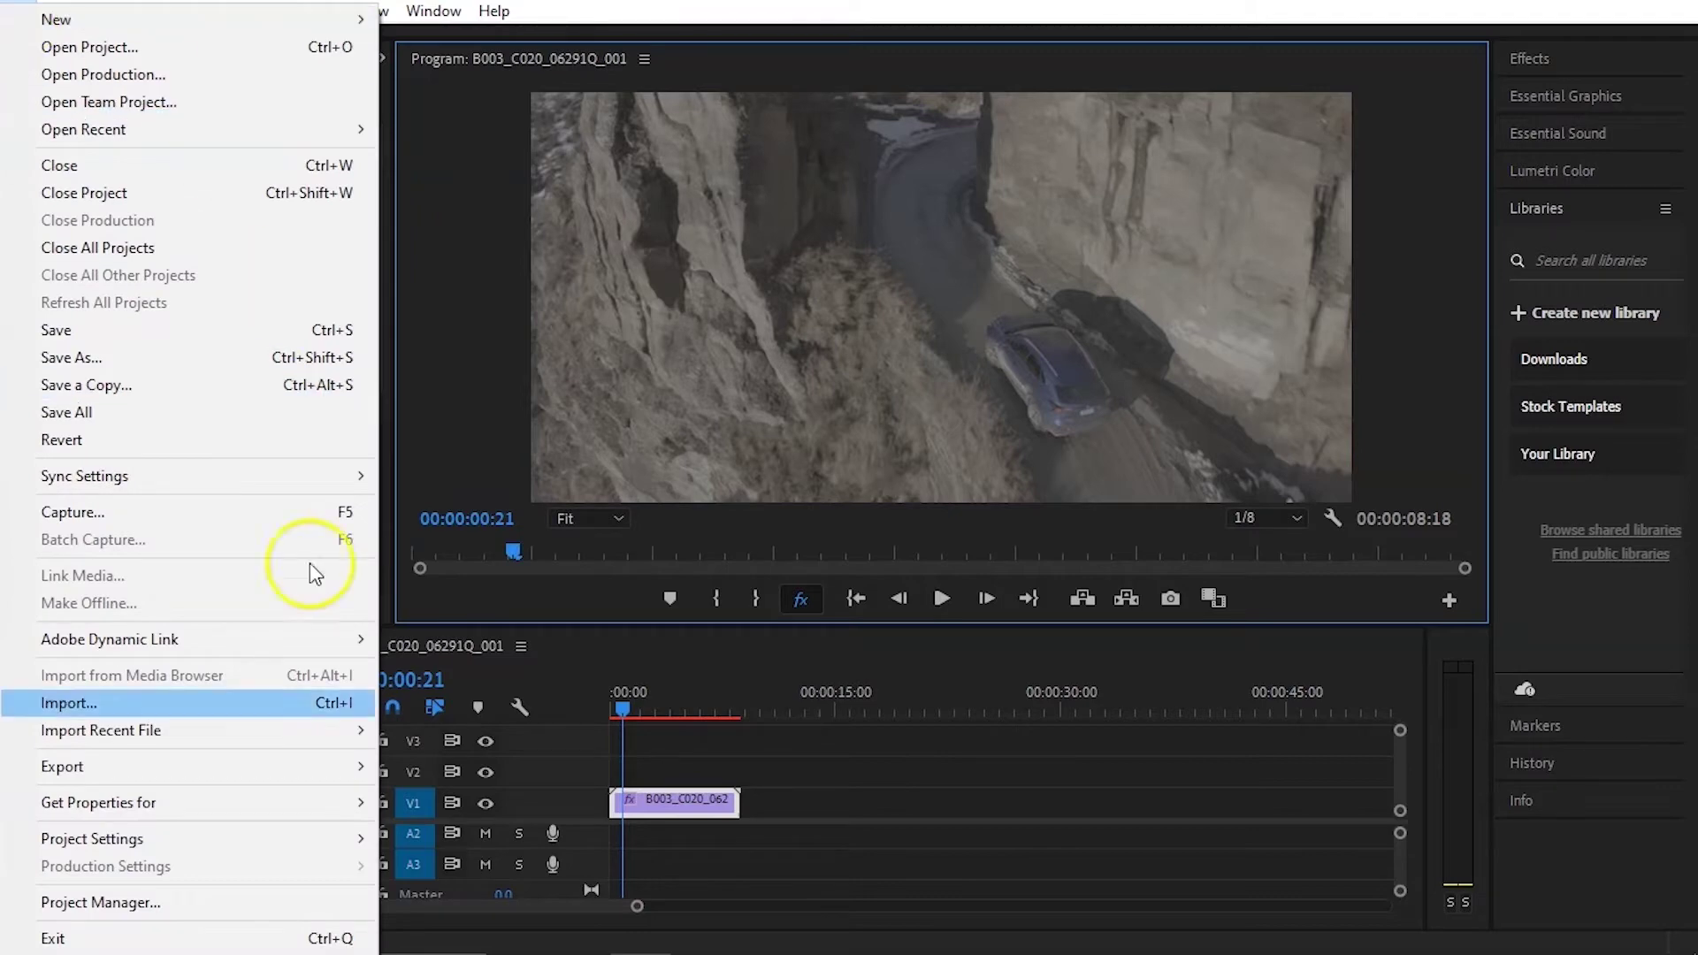
mouse_move(292, 839)
click(428, 851)
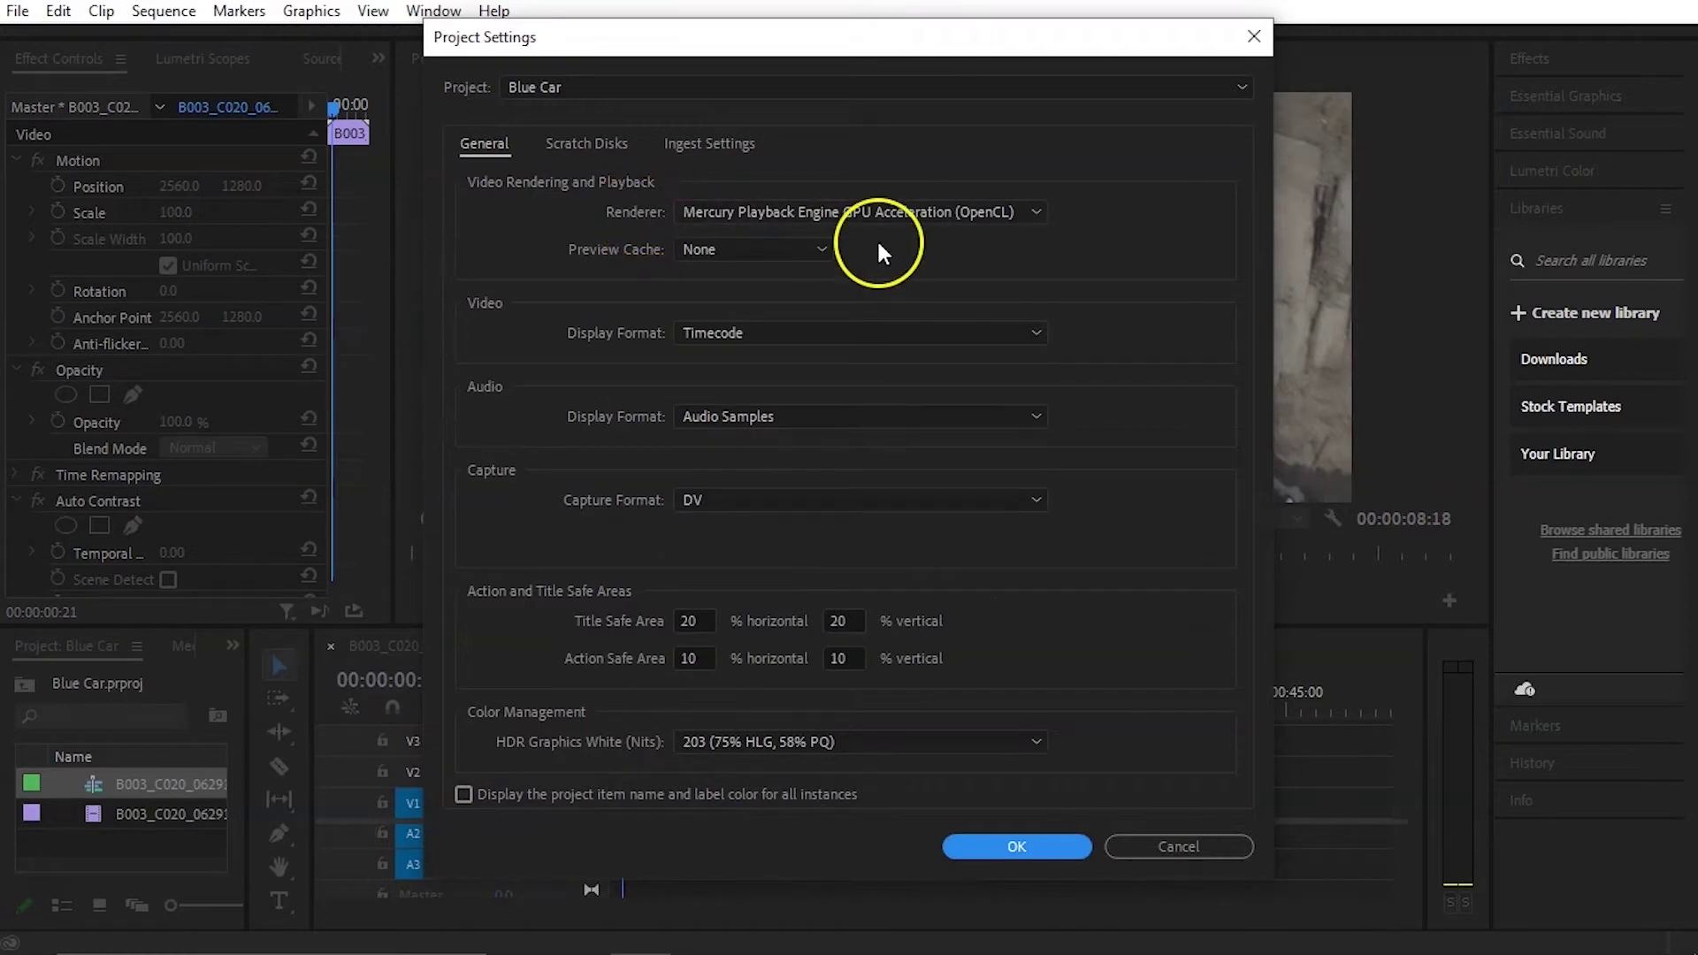
click(943, 210)
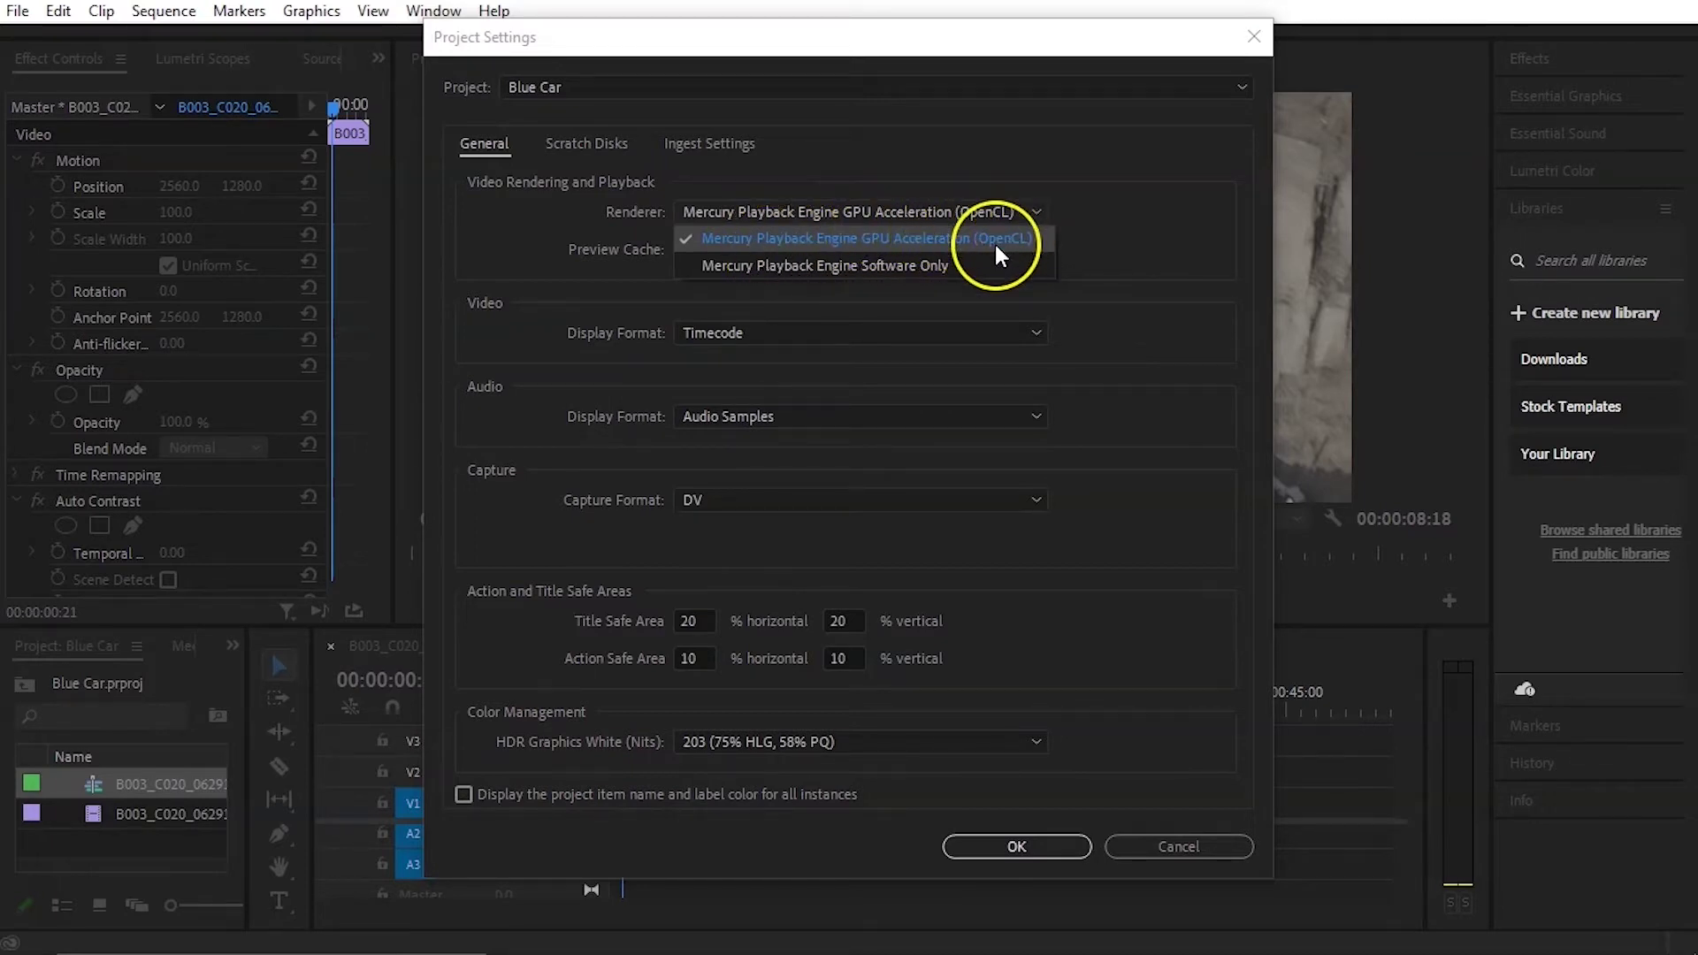
click(1123, 232)
click(1003, 845)
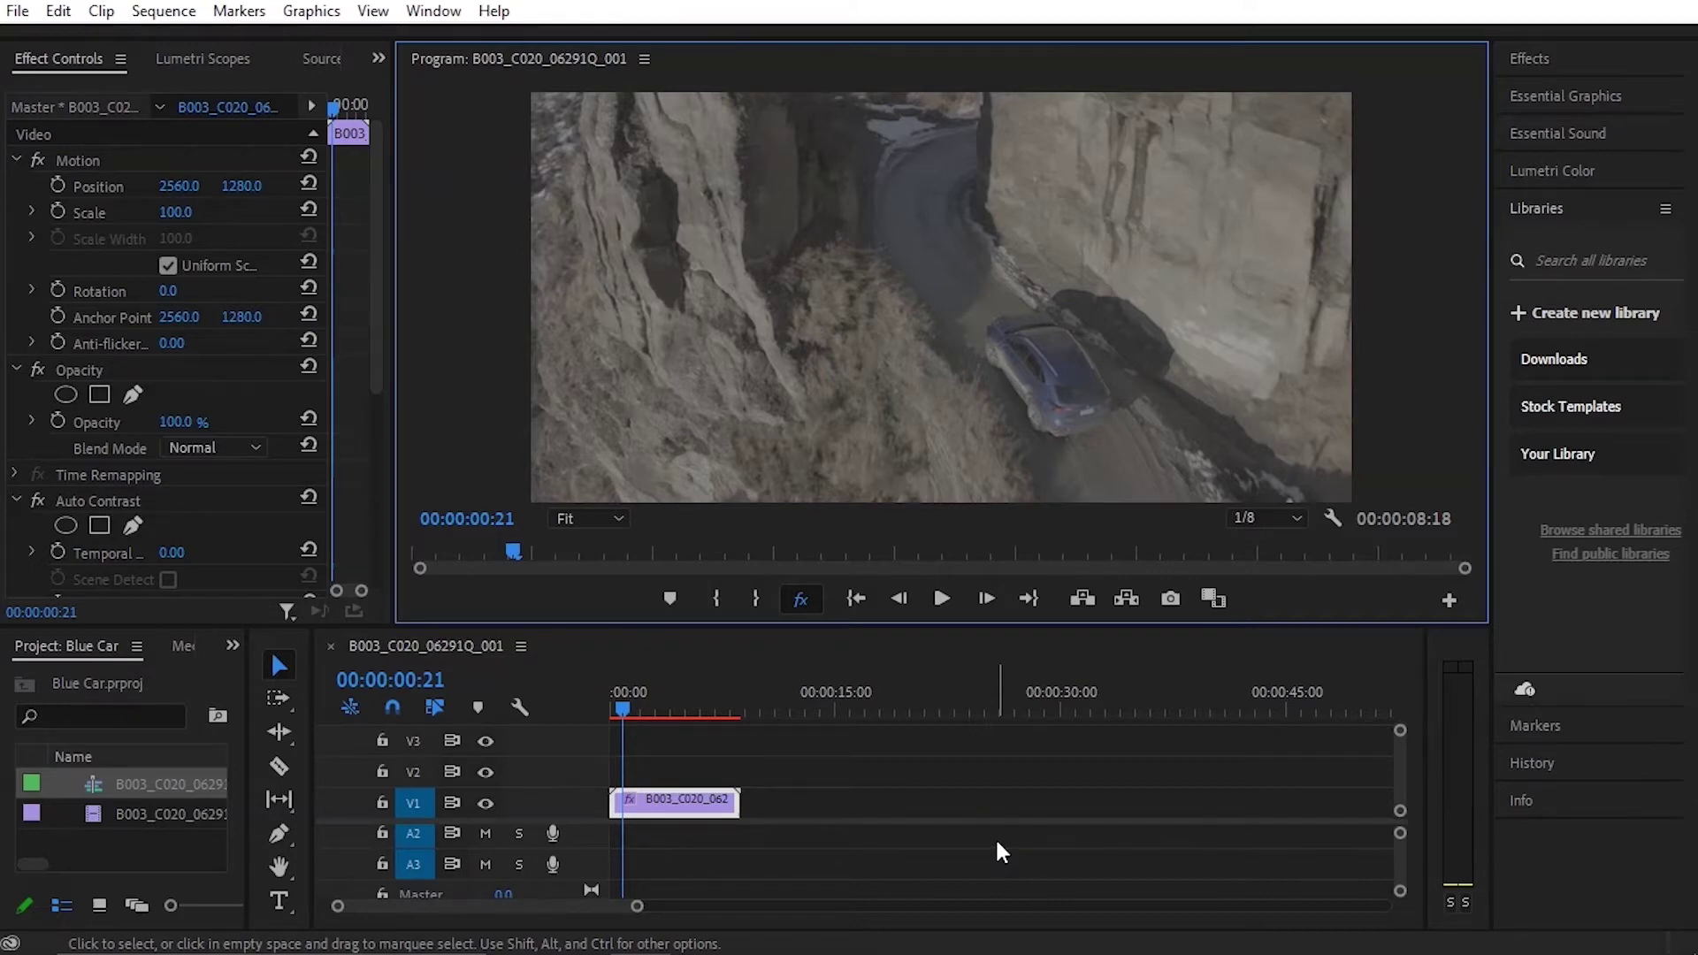
click(665, 800)
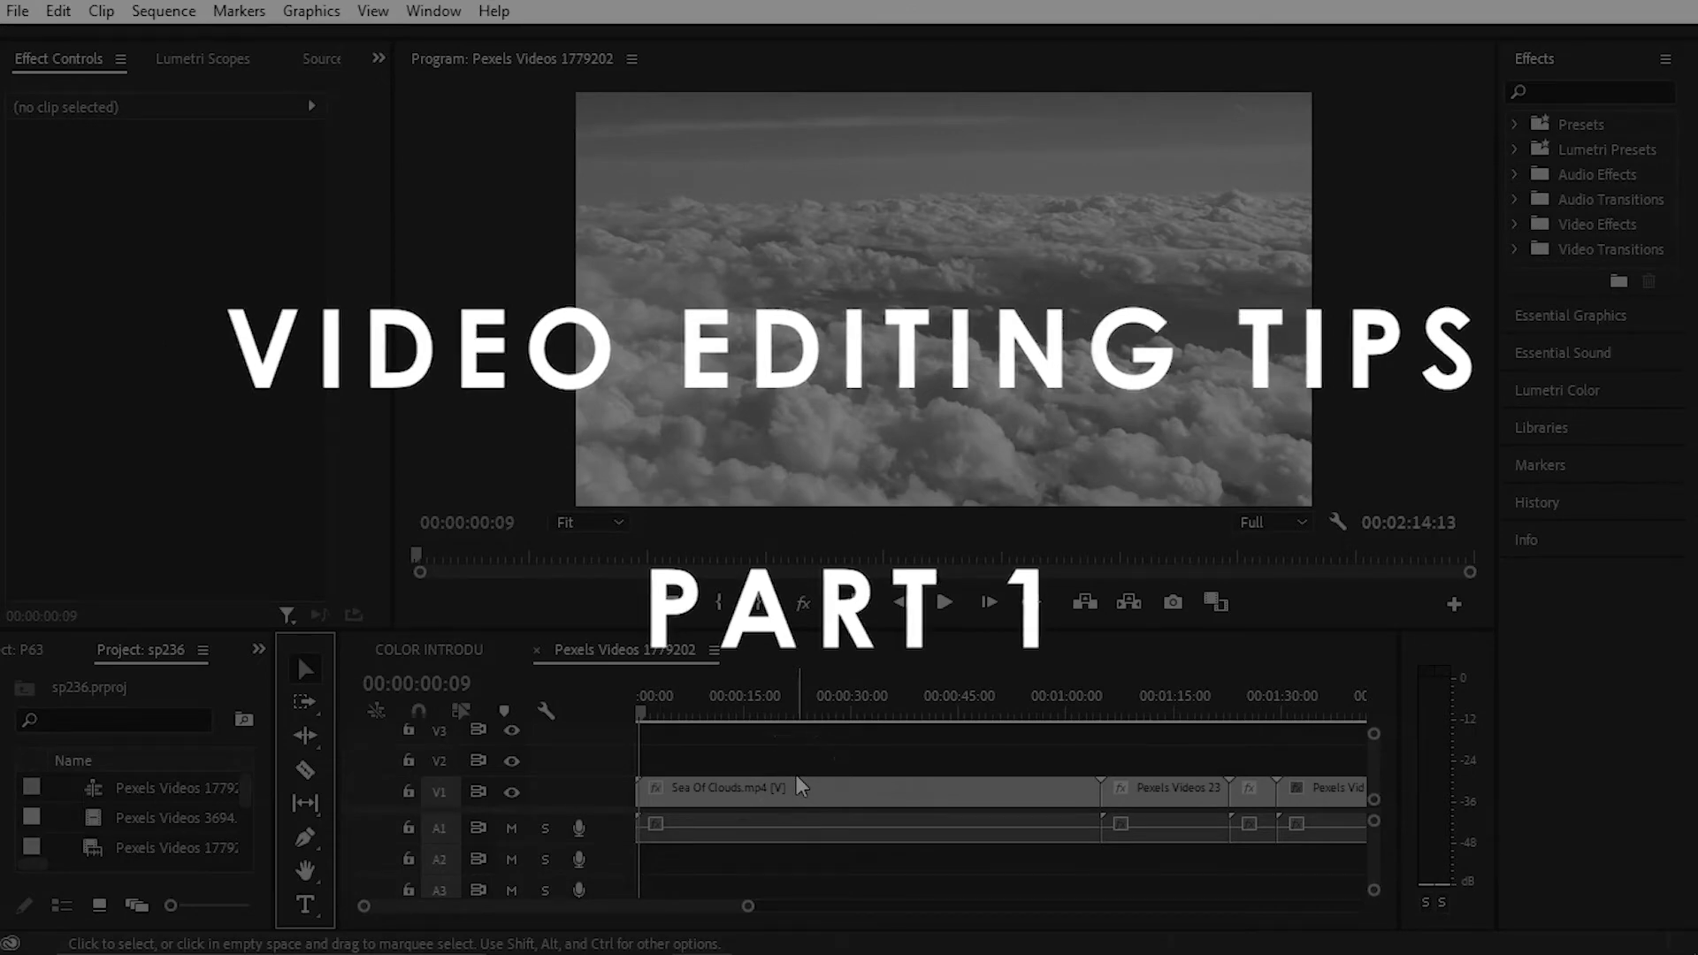
Step: Add a text layer reading SKYFALL over the Sea Of Clouds footage at the start of the sequence
click(366, 908)
click(305, 904)
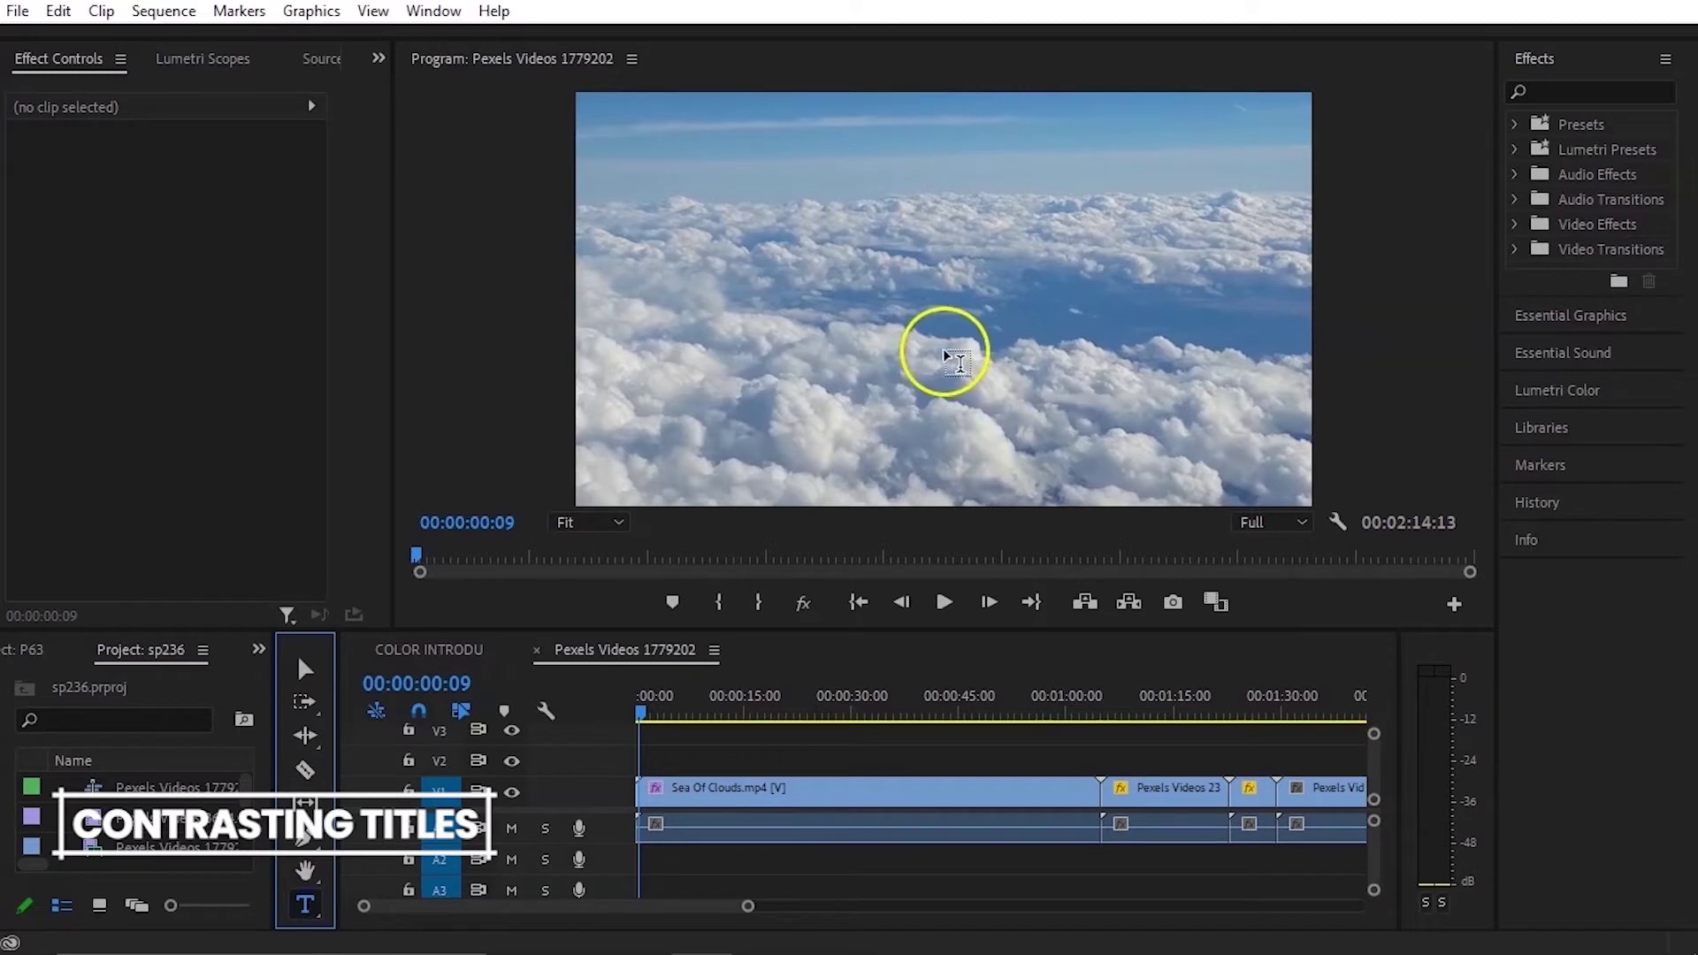
click(928, 295)
text(S)
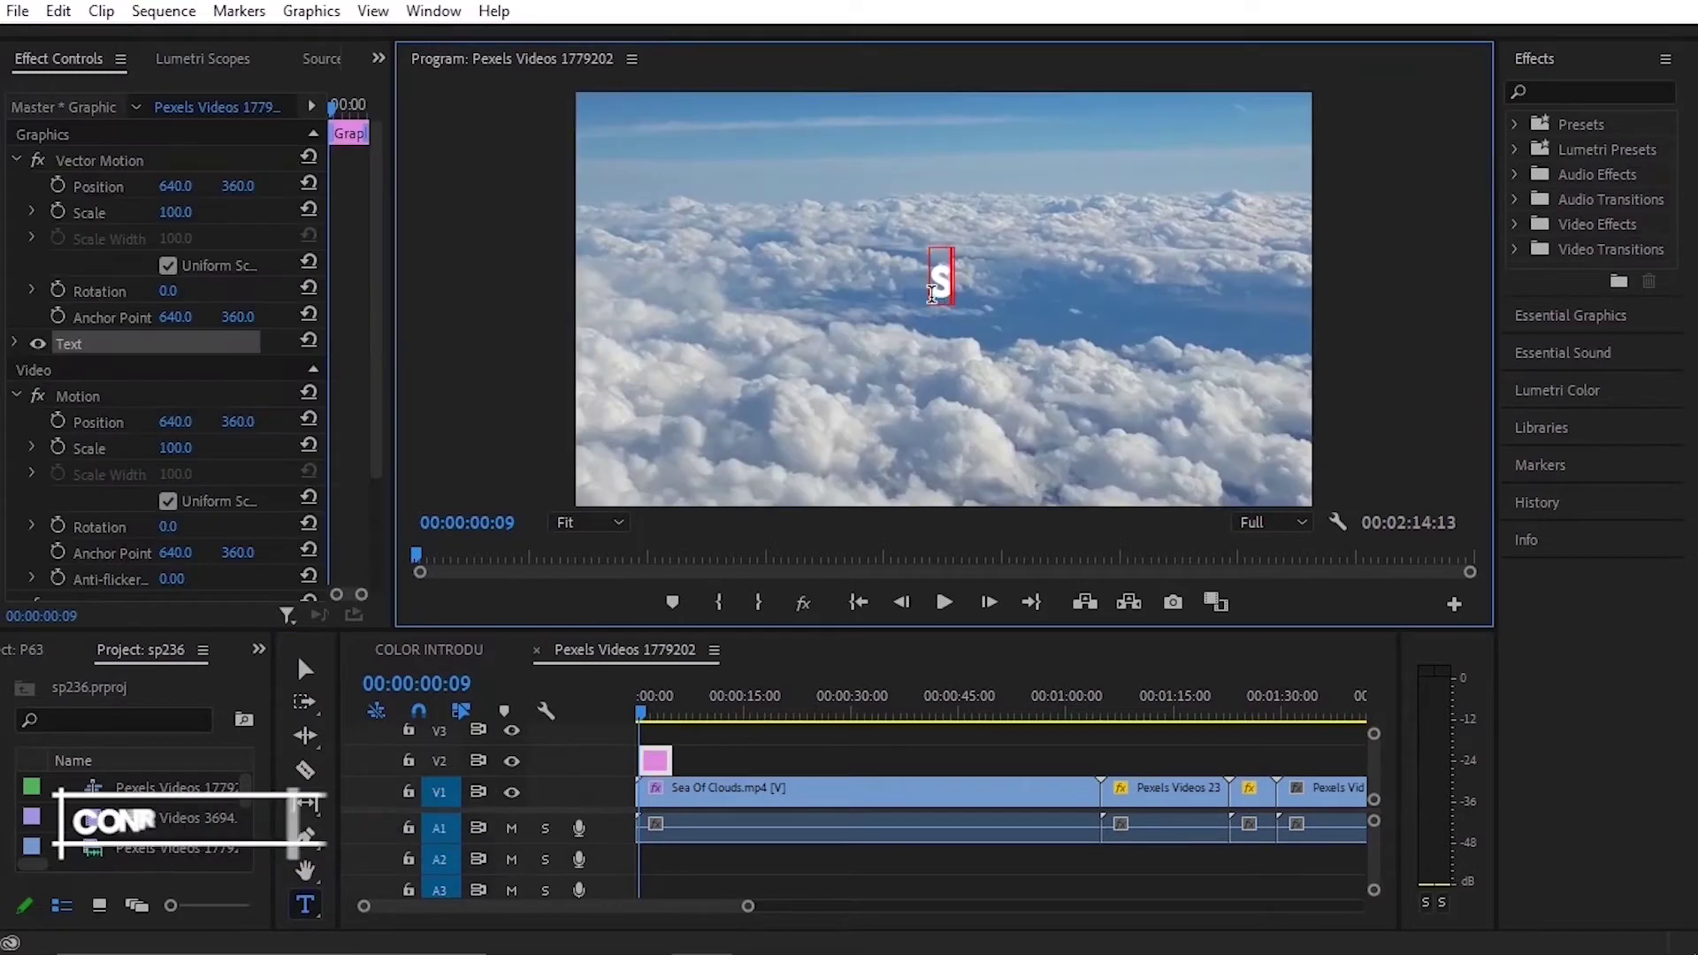
text(KYFQ)
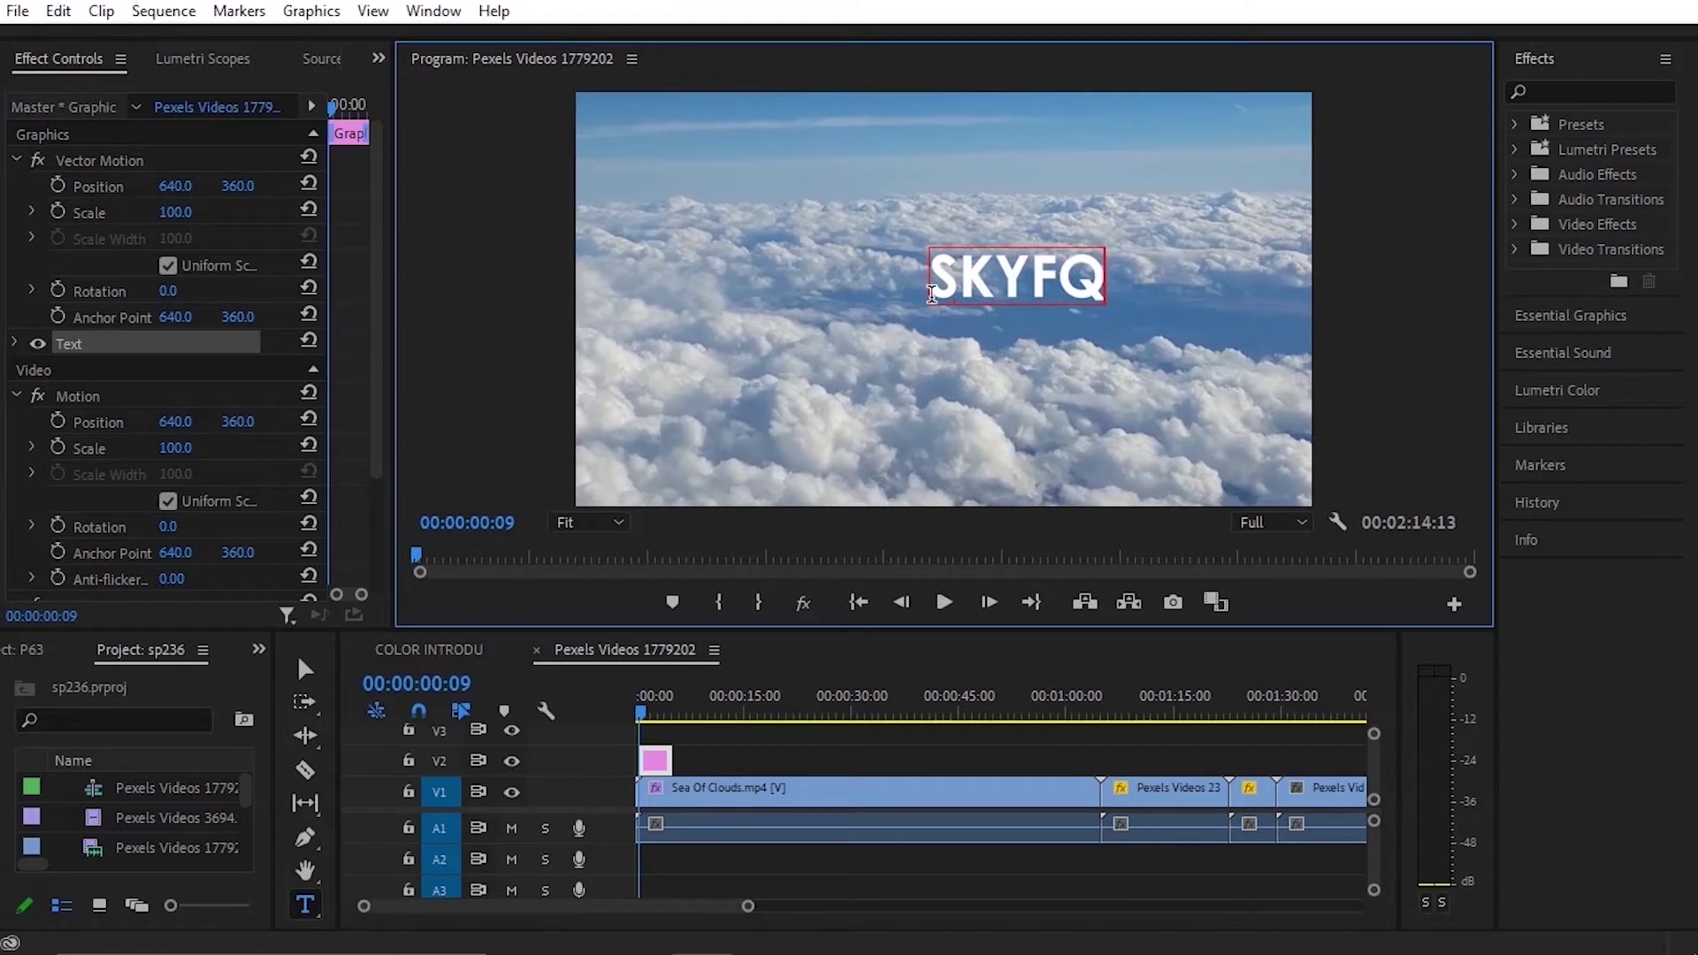
key(BackSpace)
text(ALL)
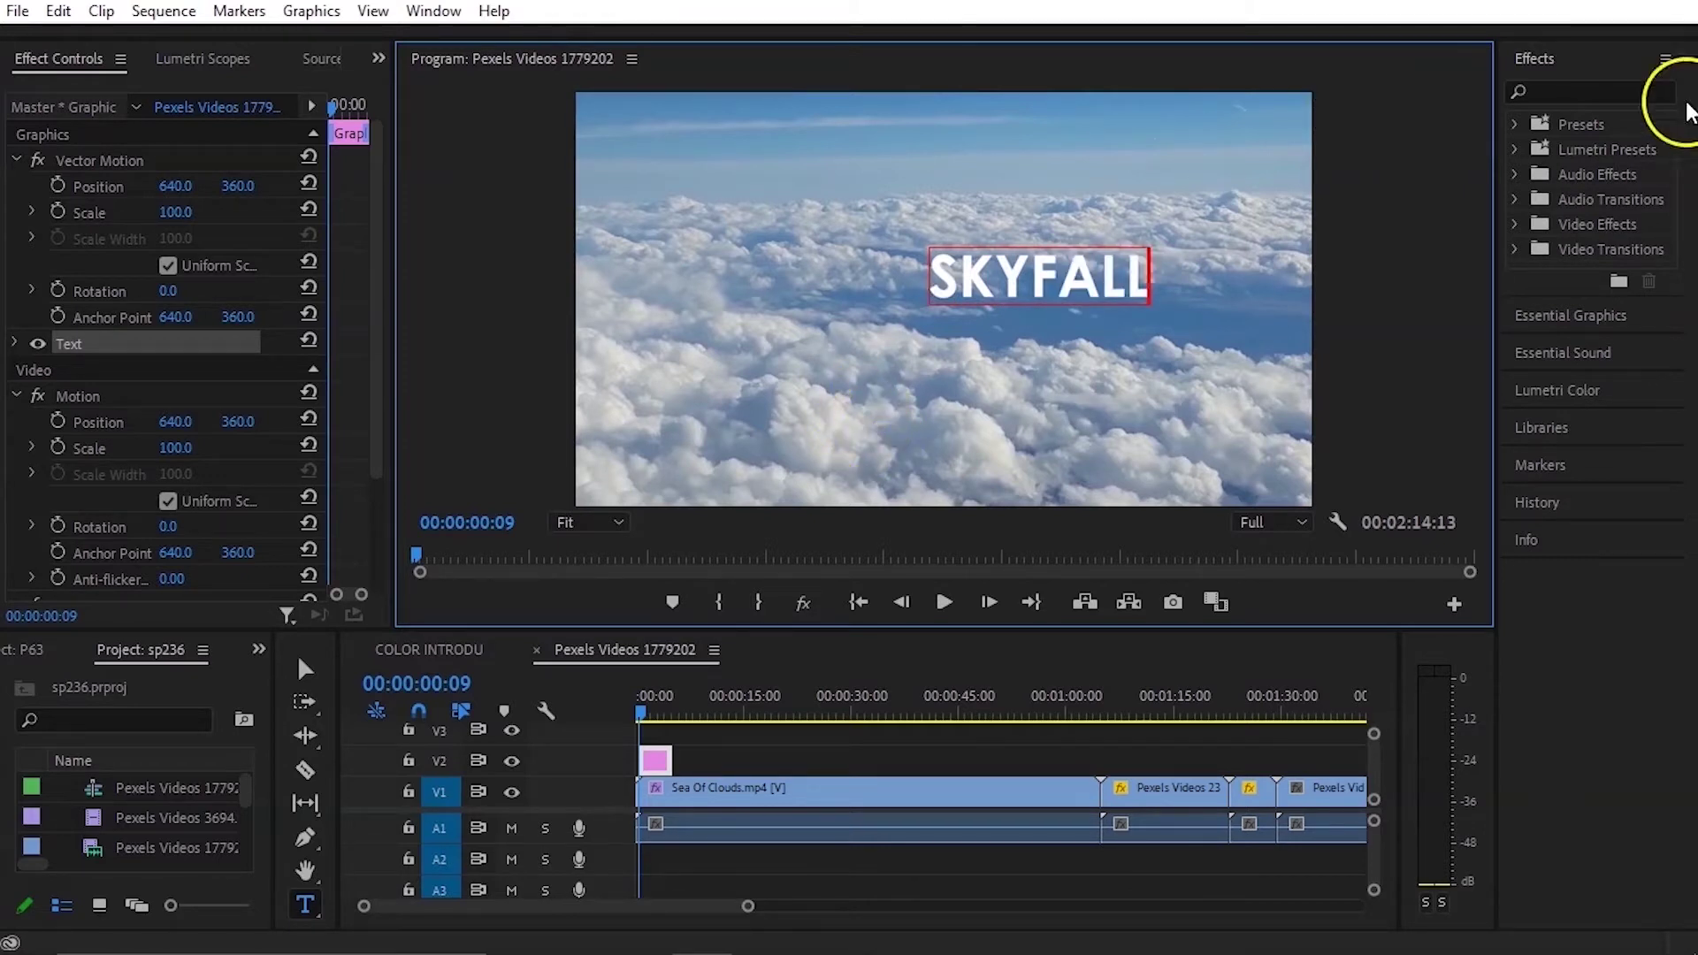
Step: Scale the SKYFALL text to 142 and centre it vertically and horizontally in the video frame
click(1565, 320)
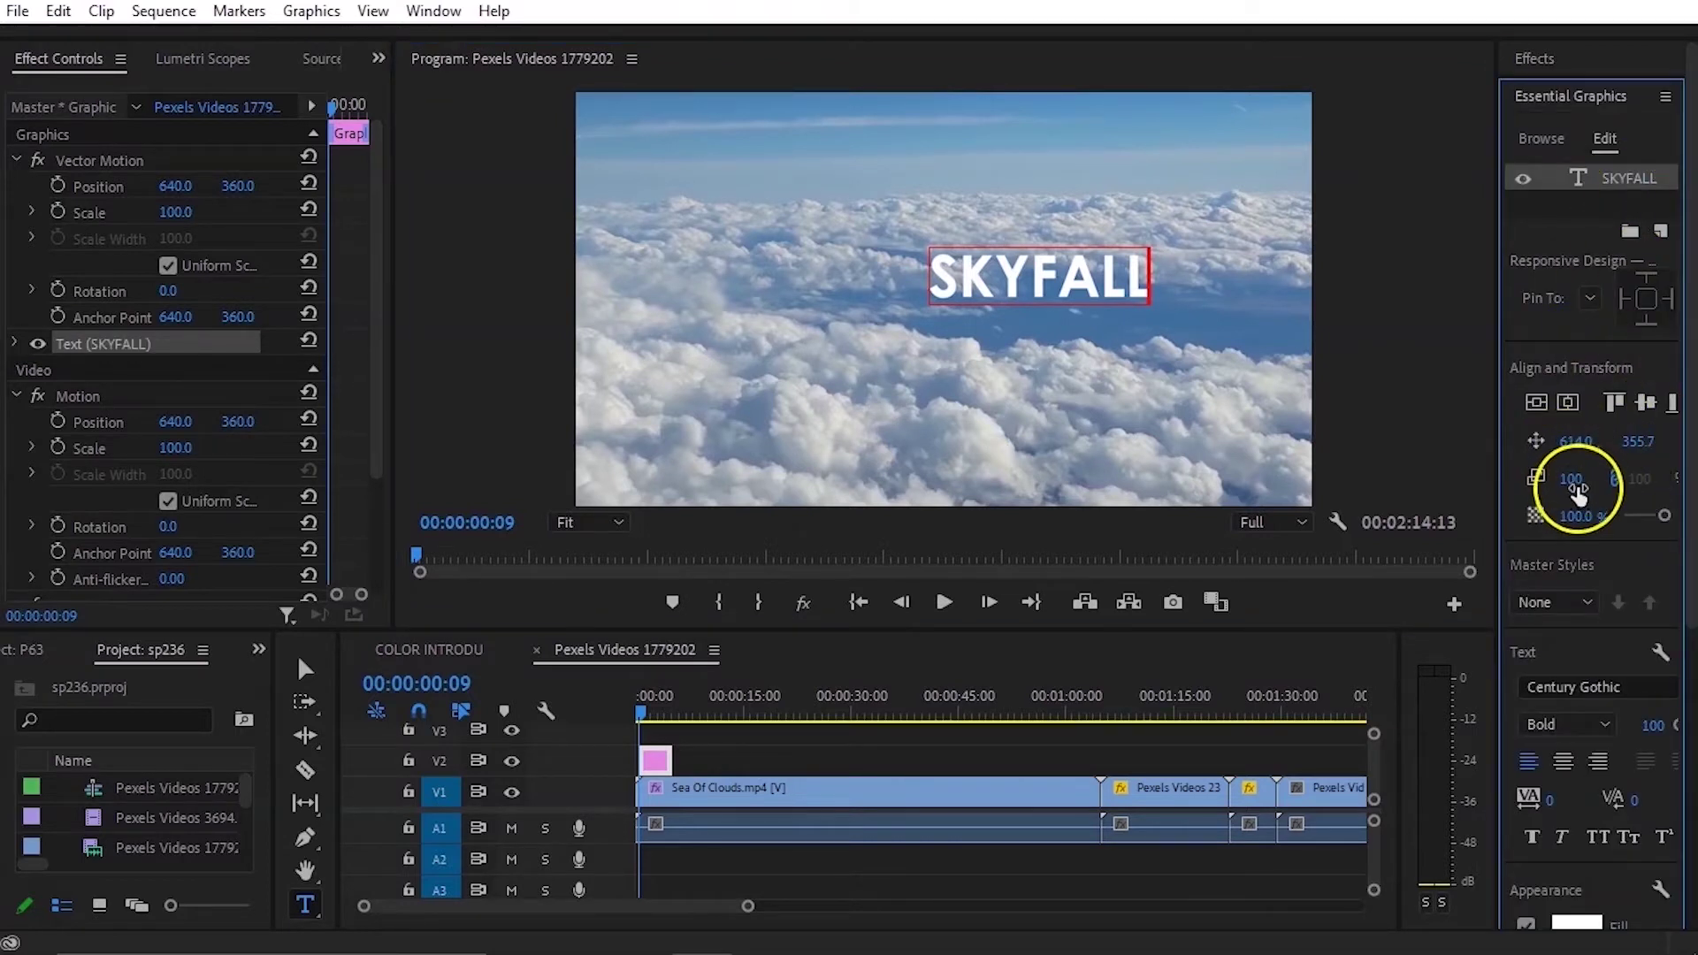
drag(1571, 478, 1636, 477)
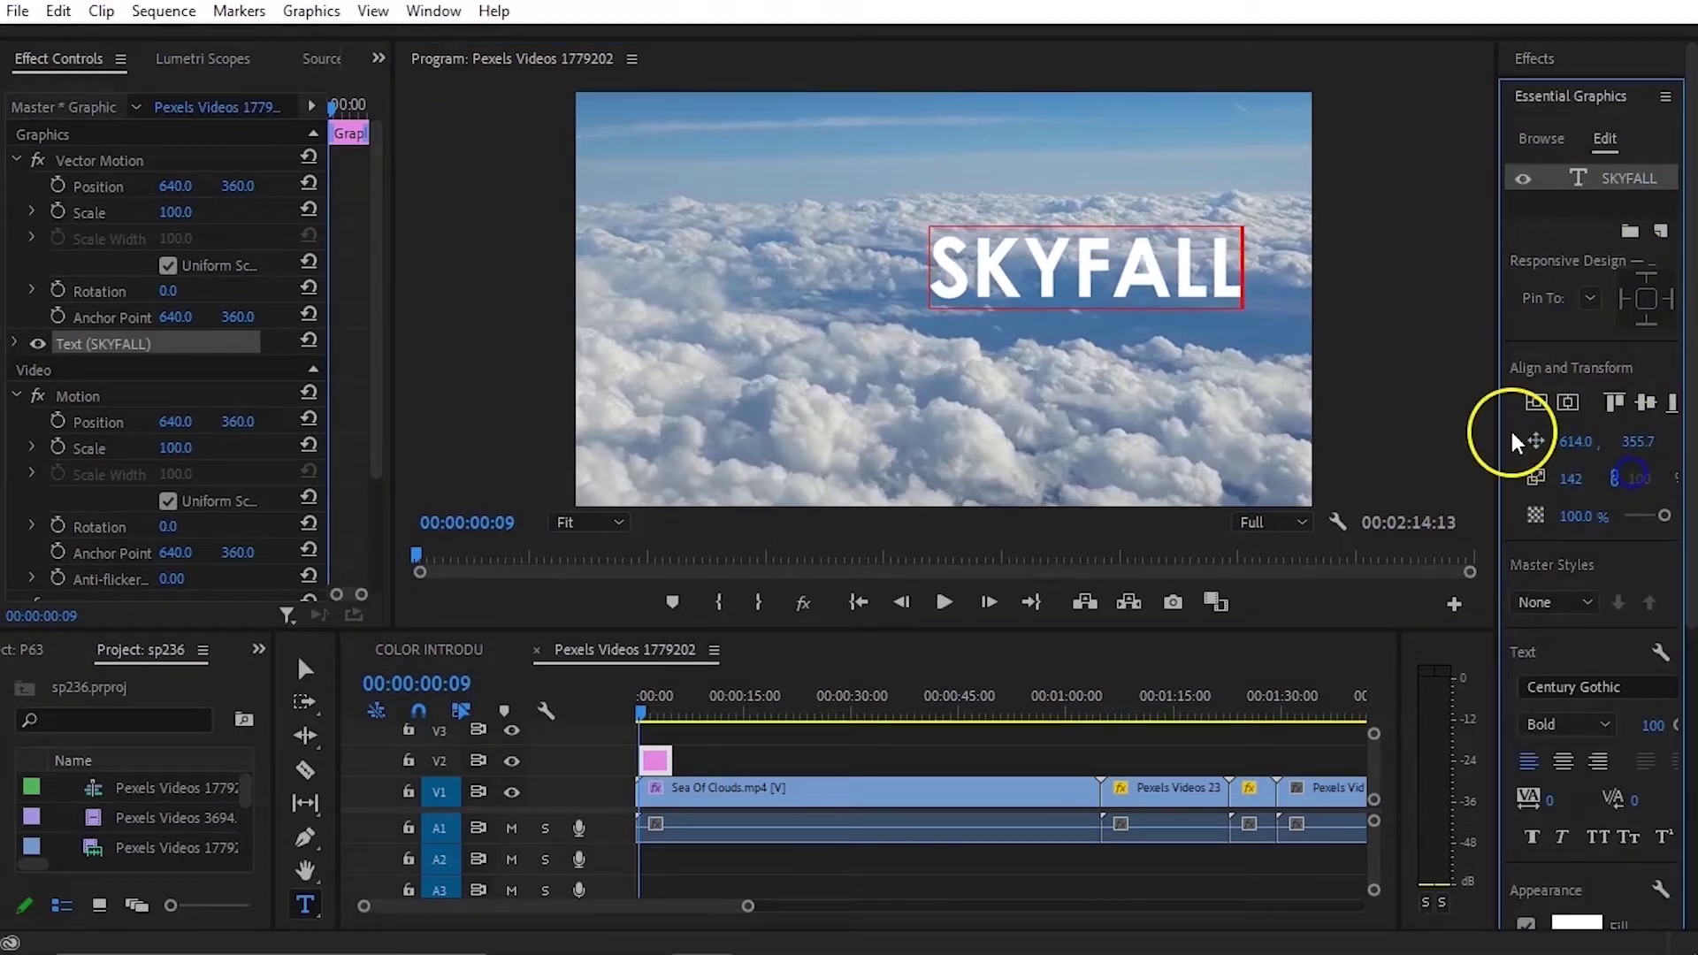
drag(1501, 436, 1353, 433)
click(1517, 403)
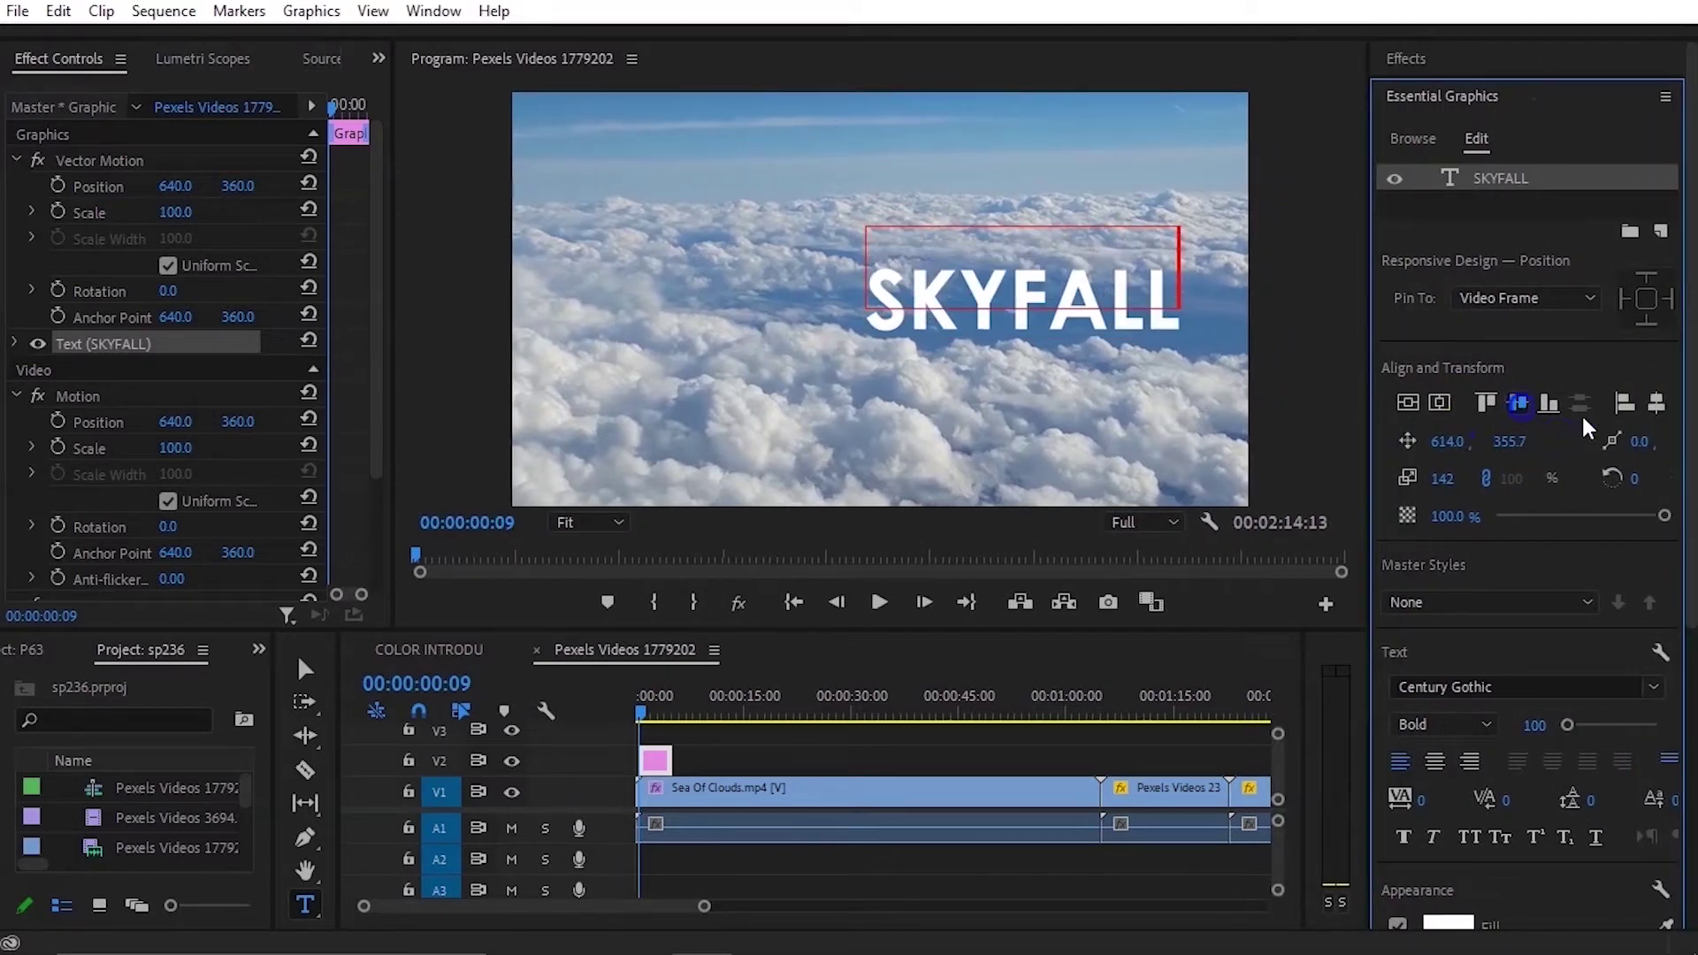
click(1656, 403)
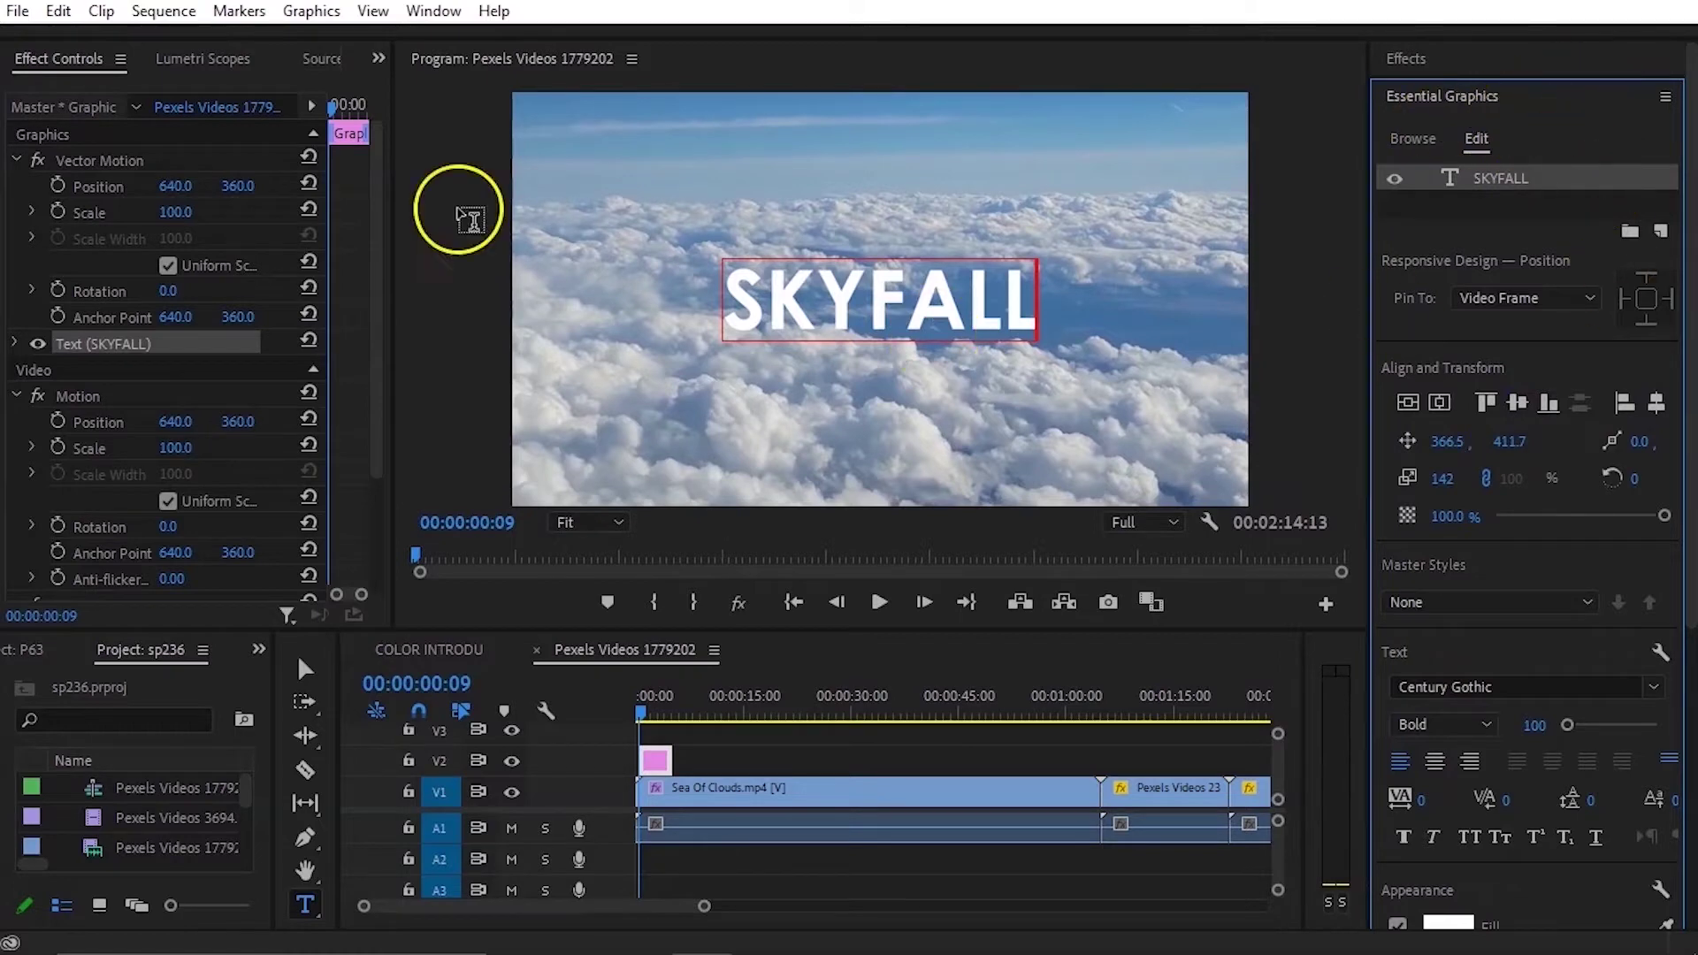
Step: Check that Essential Graphics is enabled among the workspace windows, and narrow its panel to widen the program monitor and timeline
click(433, 12)
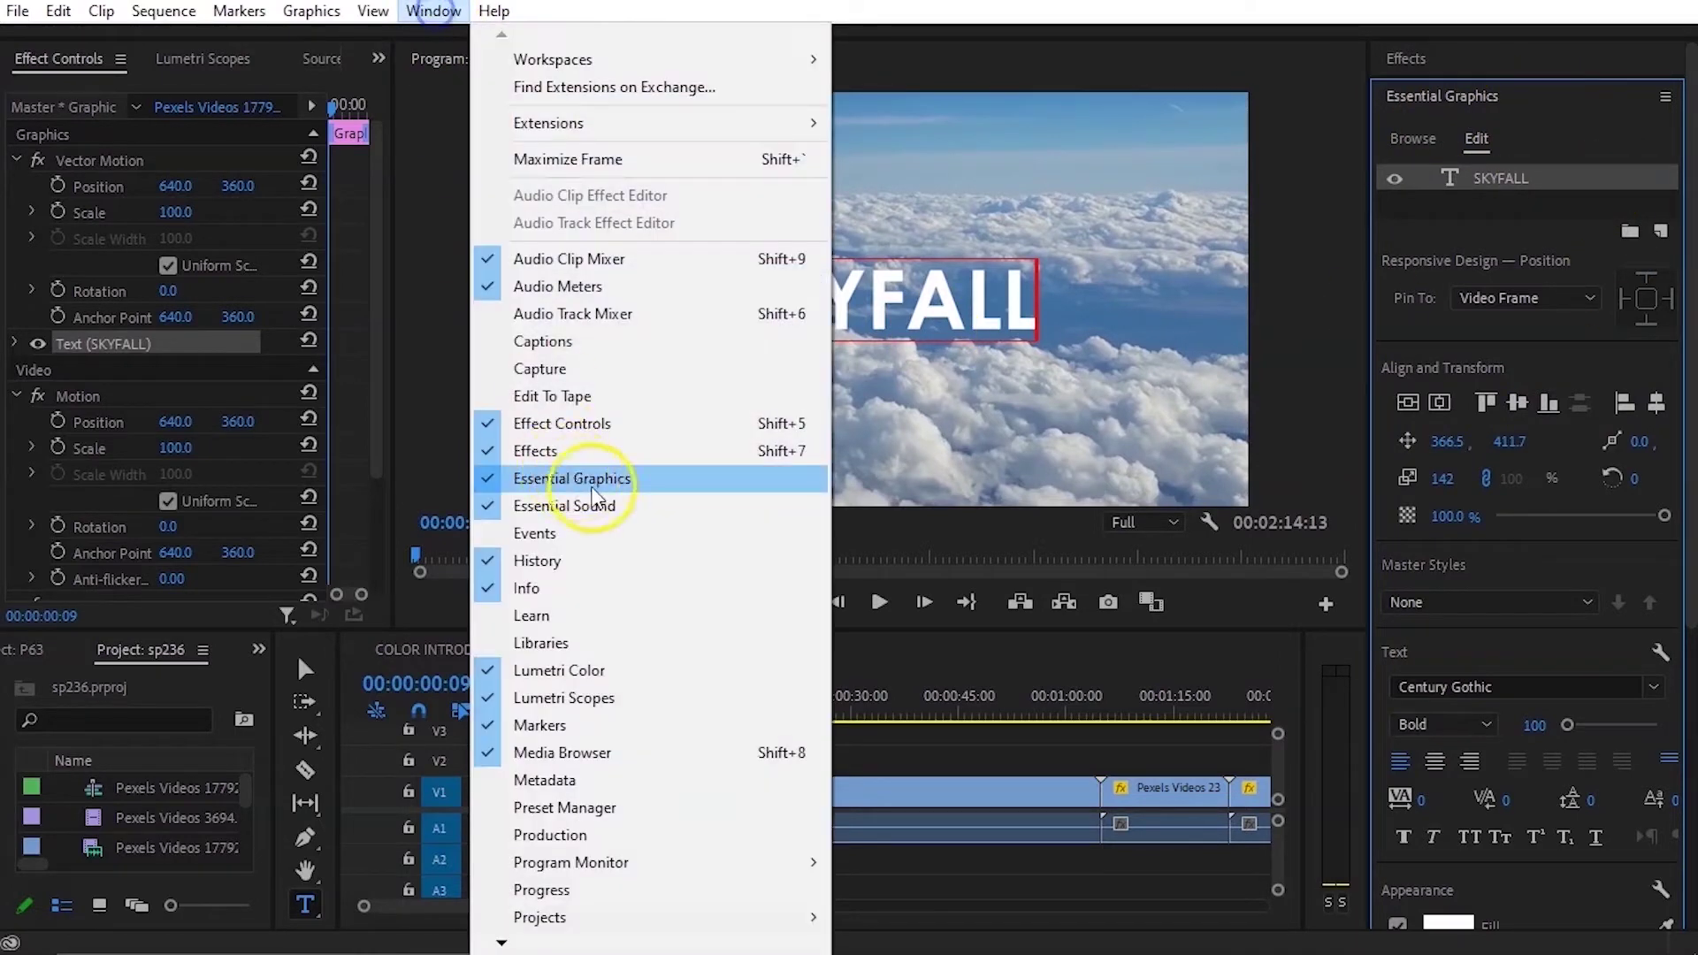
click(627, 483)
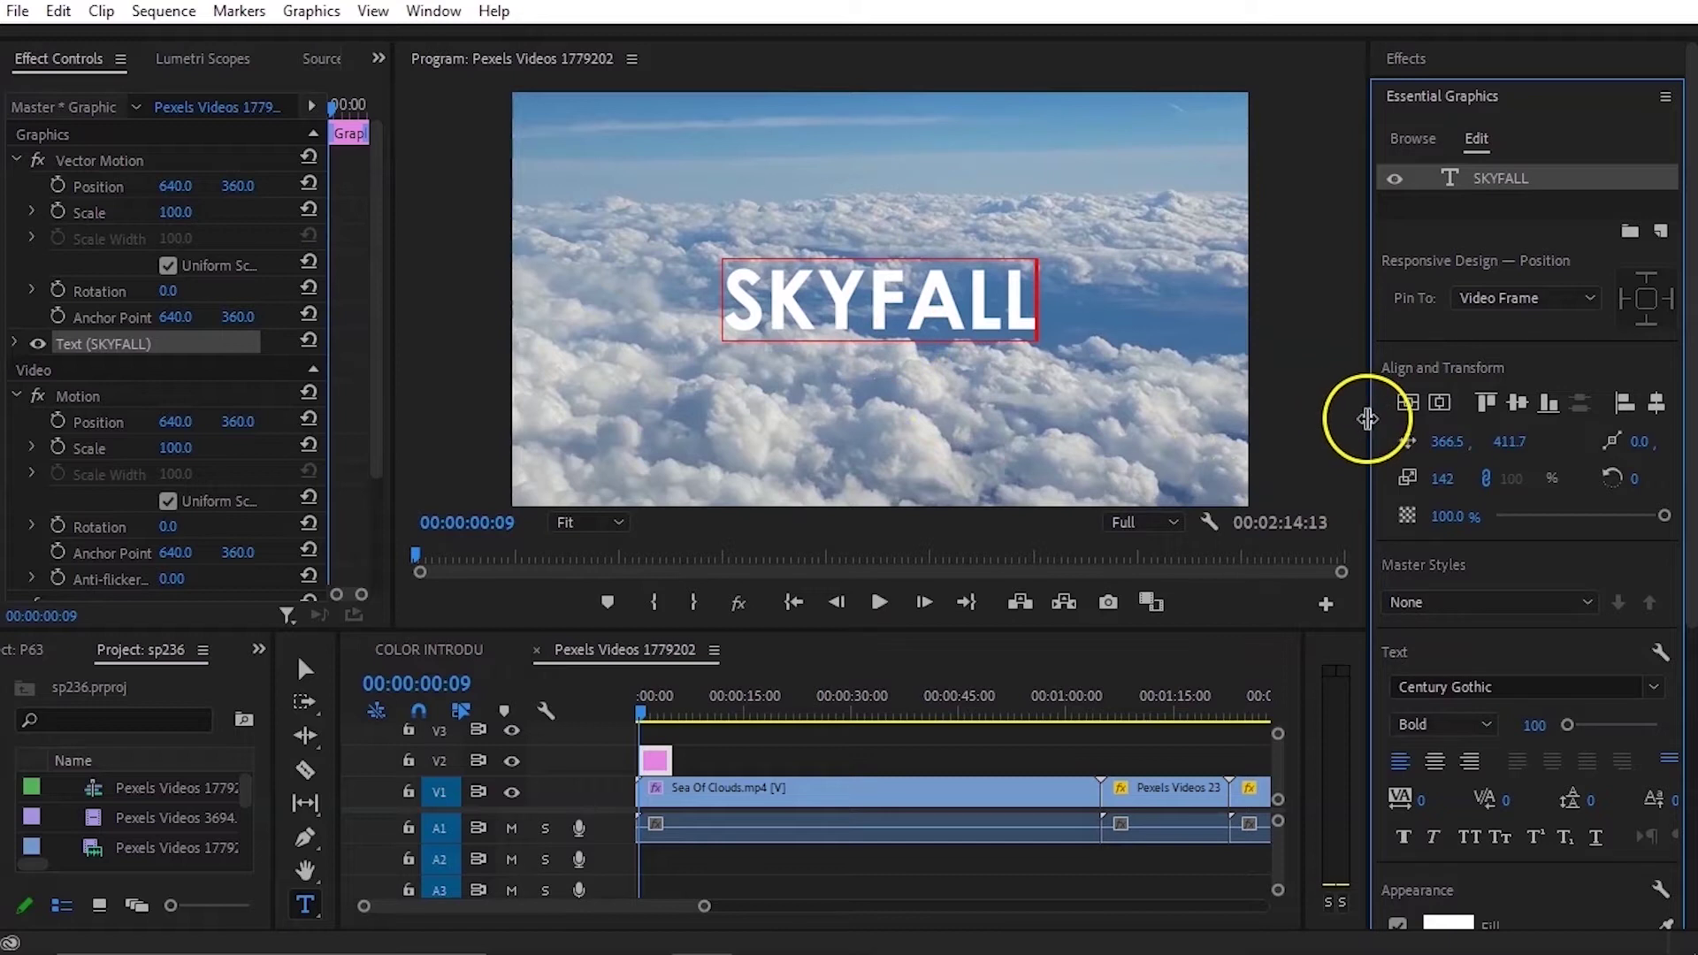
drag(1367, 419, 1491, 419)
drag(1307, 757, 1386, 756)
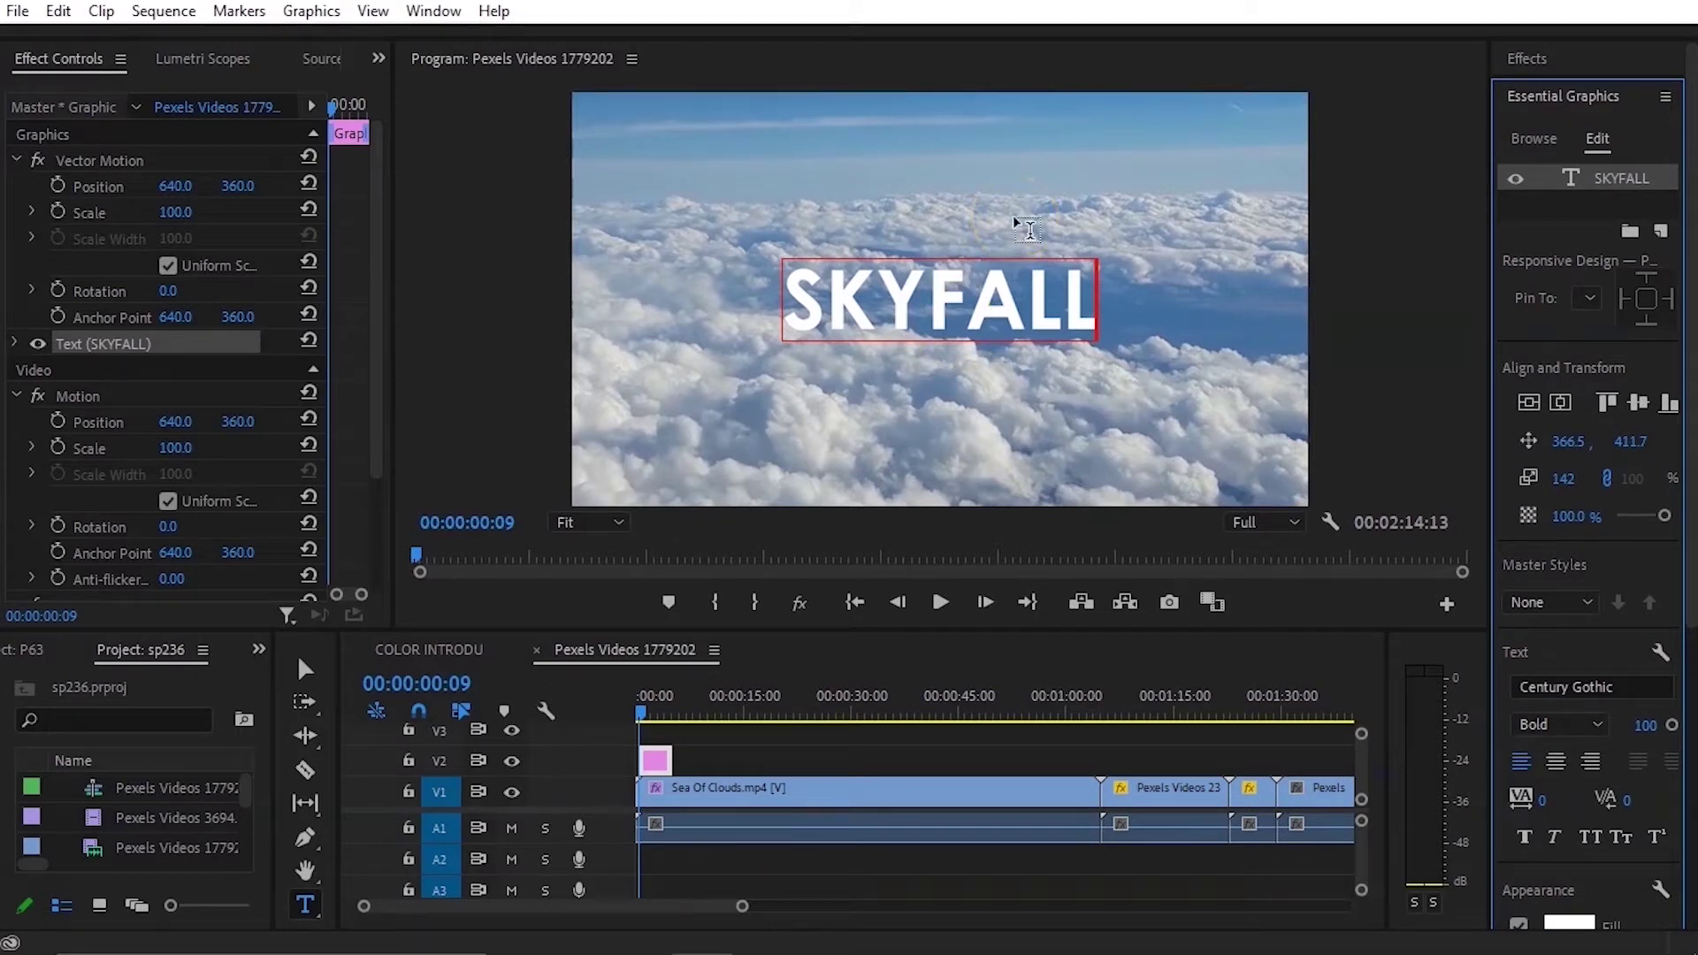
Step: Move the SKYFALL title clip to the very start of the sequence and split the Sea Of Clouds clip at the title's end
click(815, 761)
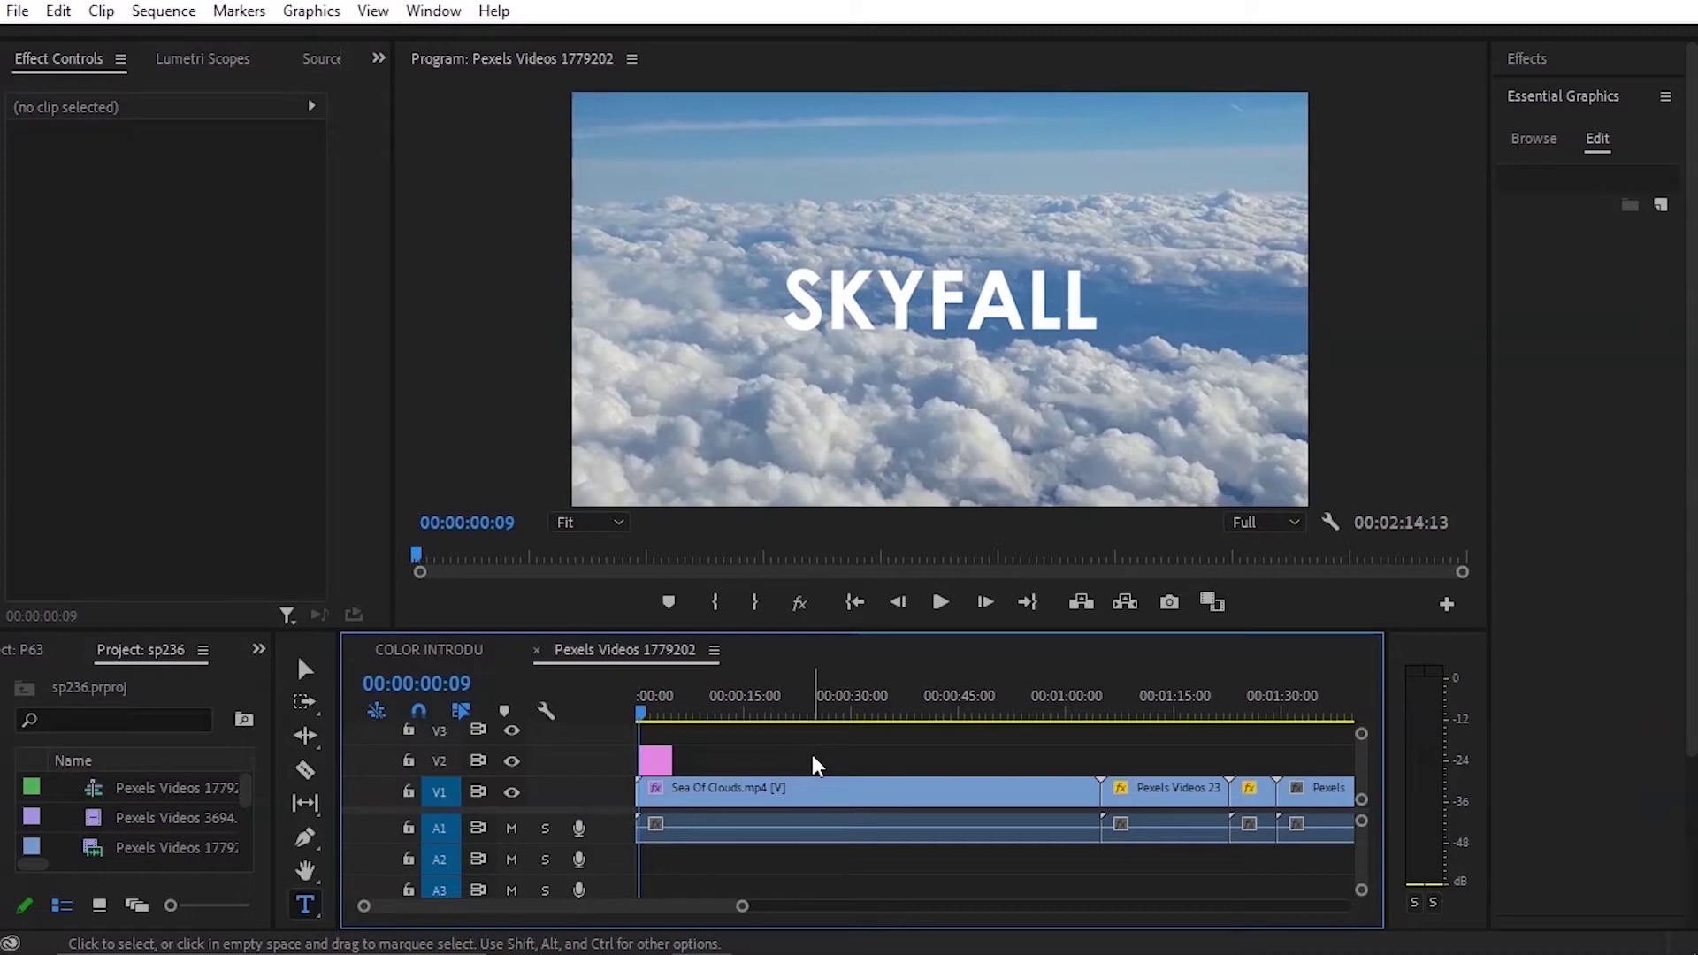
drag(651, 758, 648, 760)
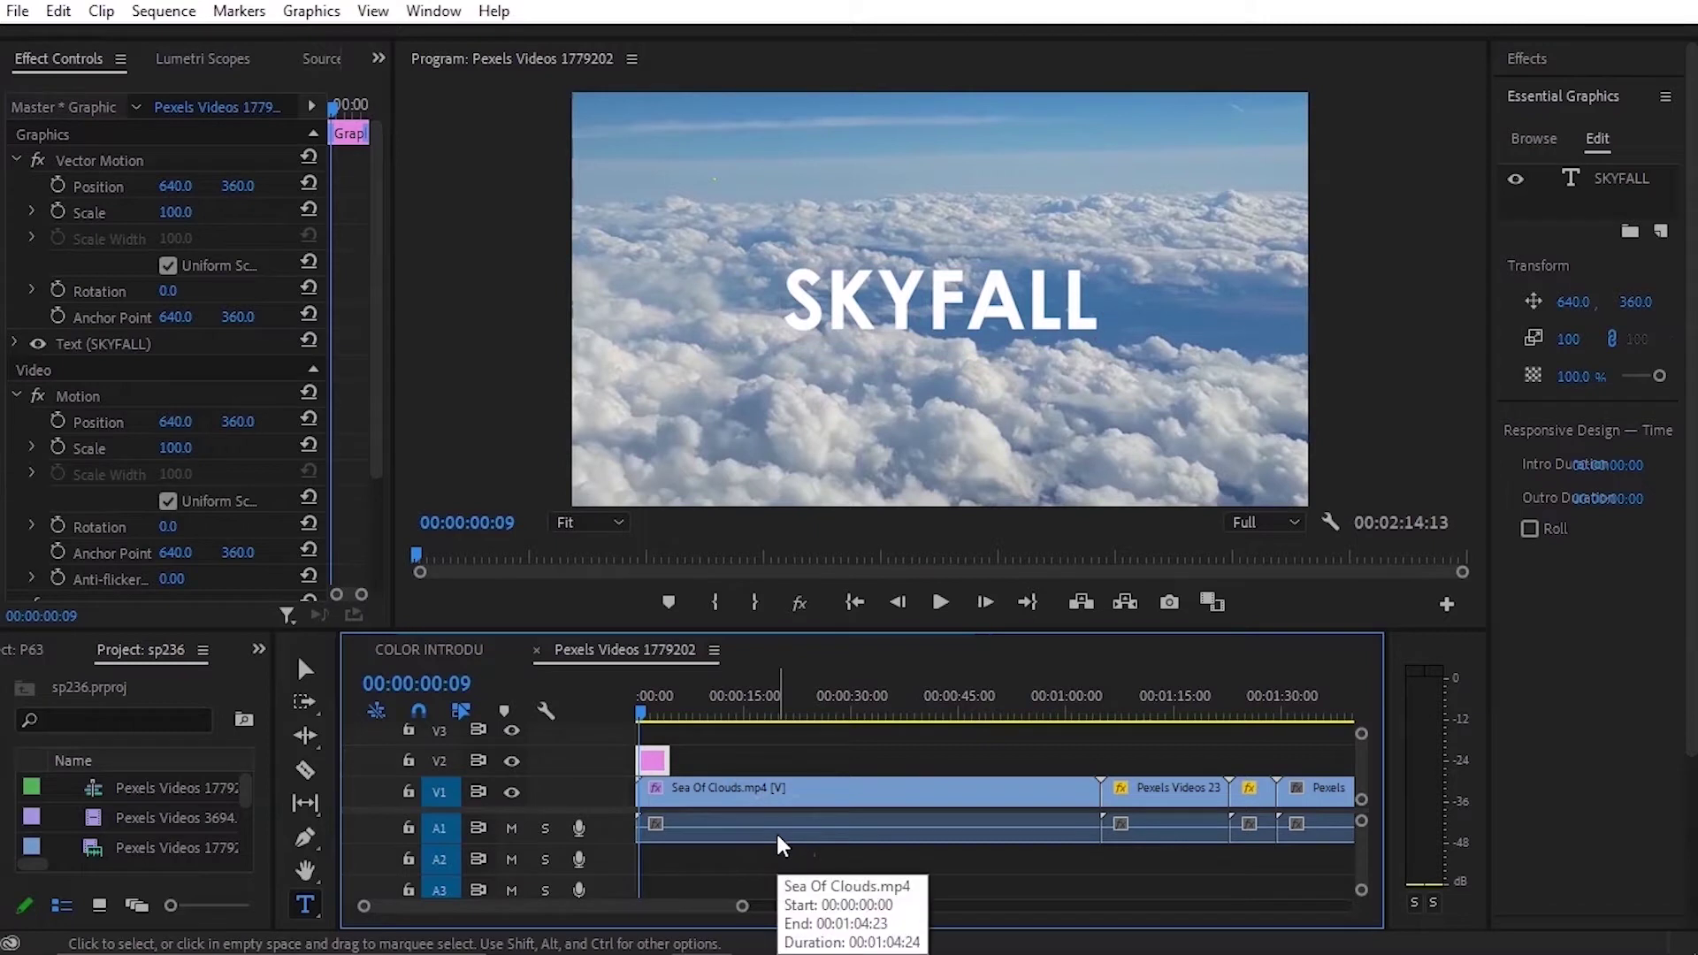
drag(652, 694, 677, 721)
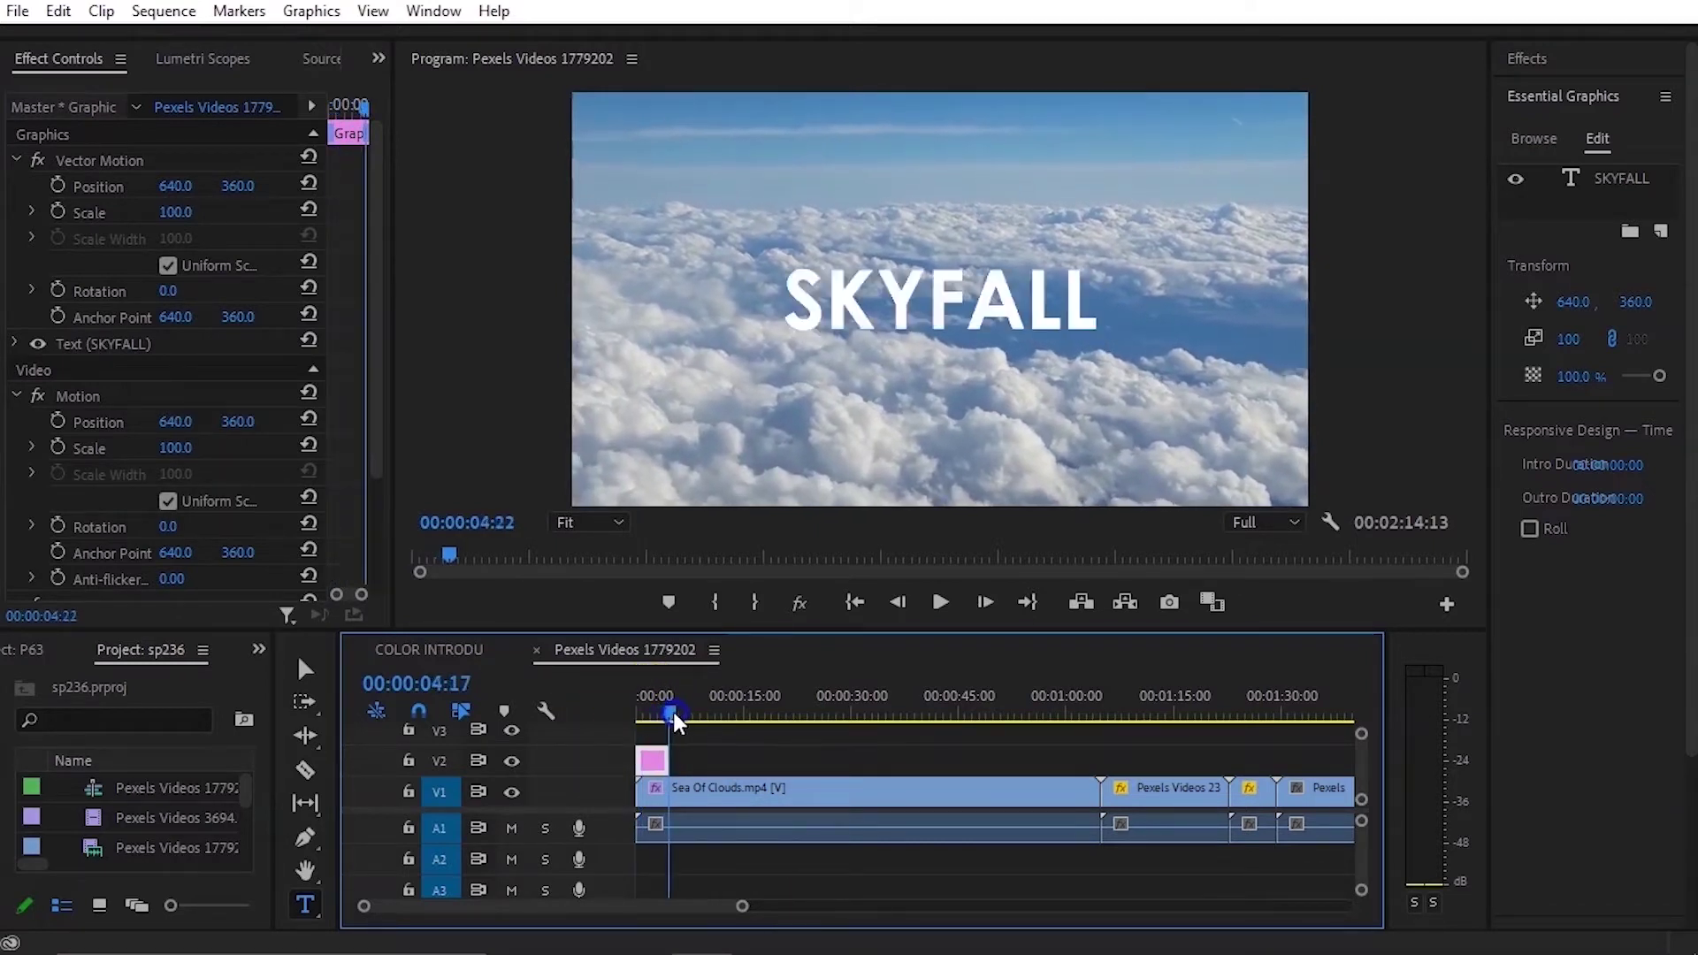
key(c)
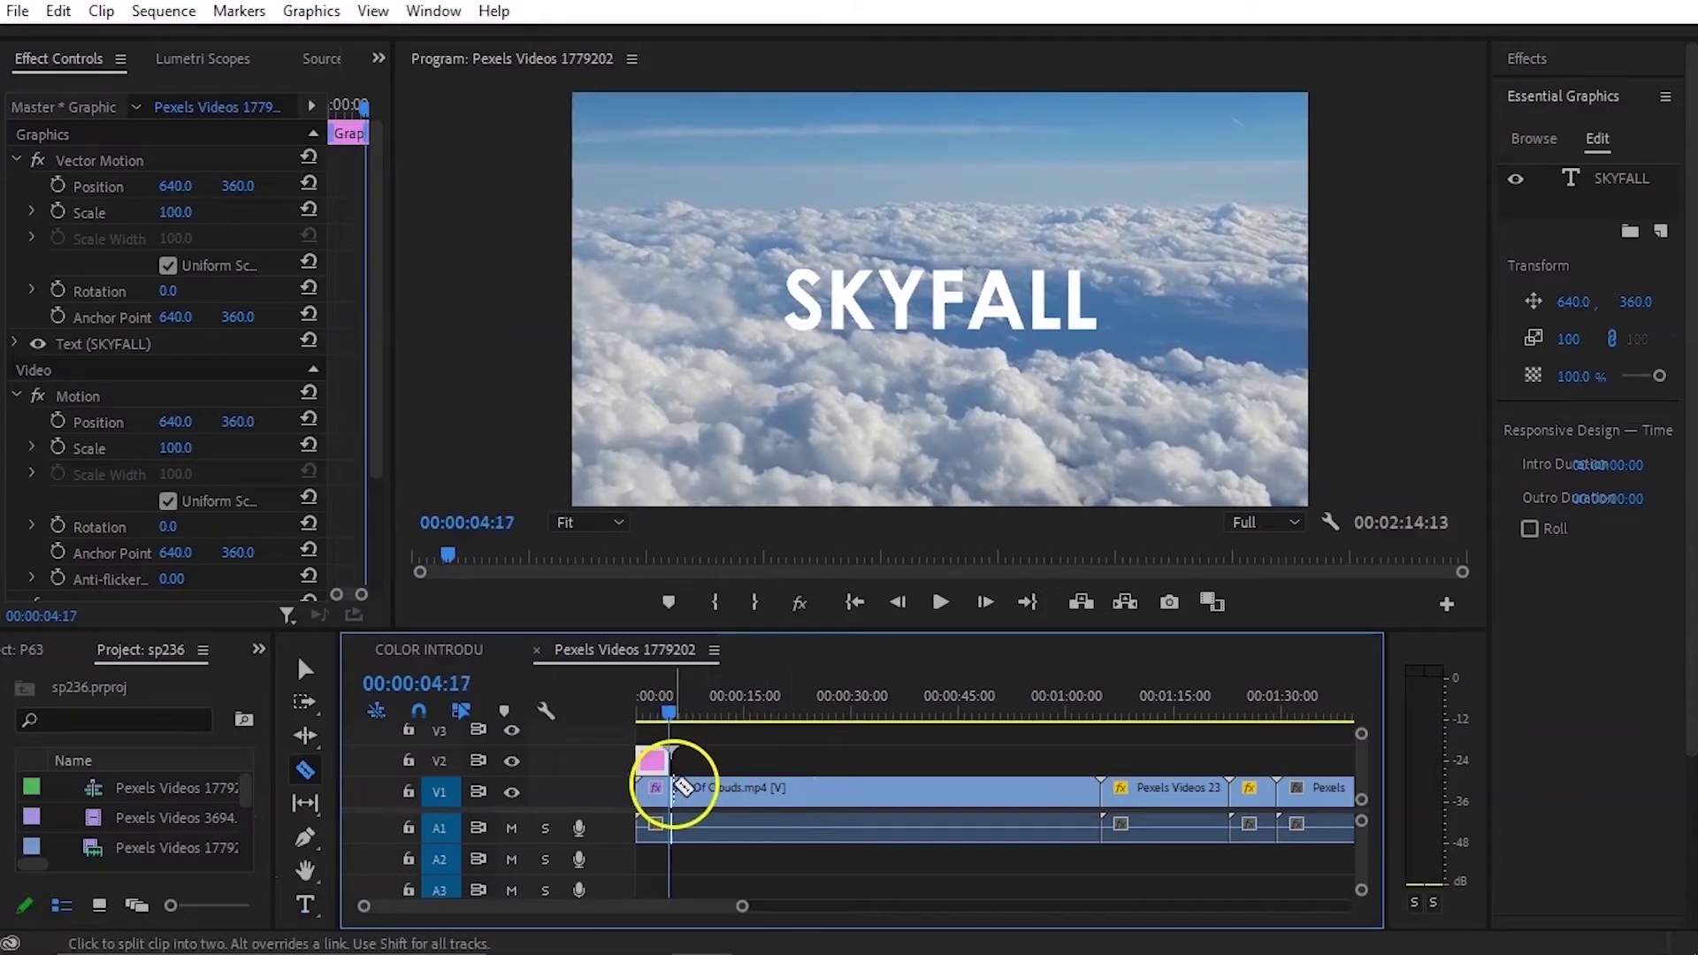
click(674, 785)
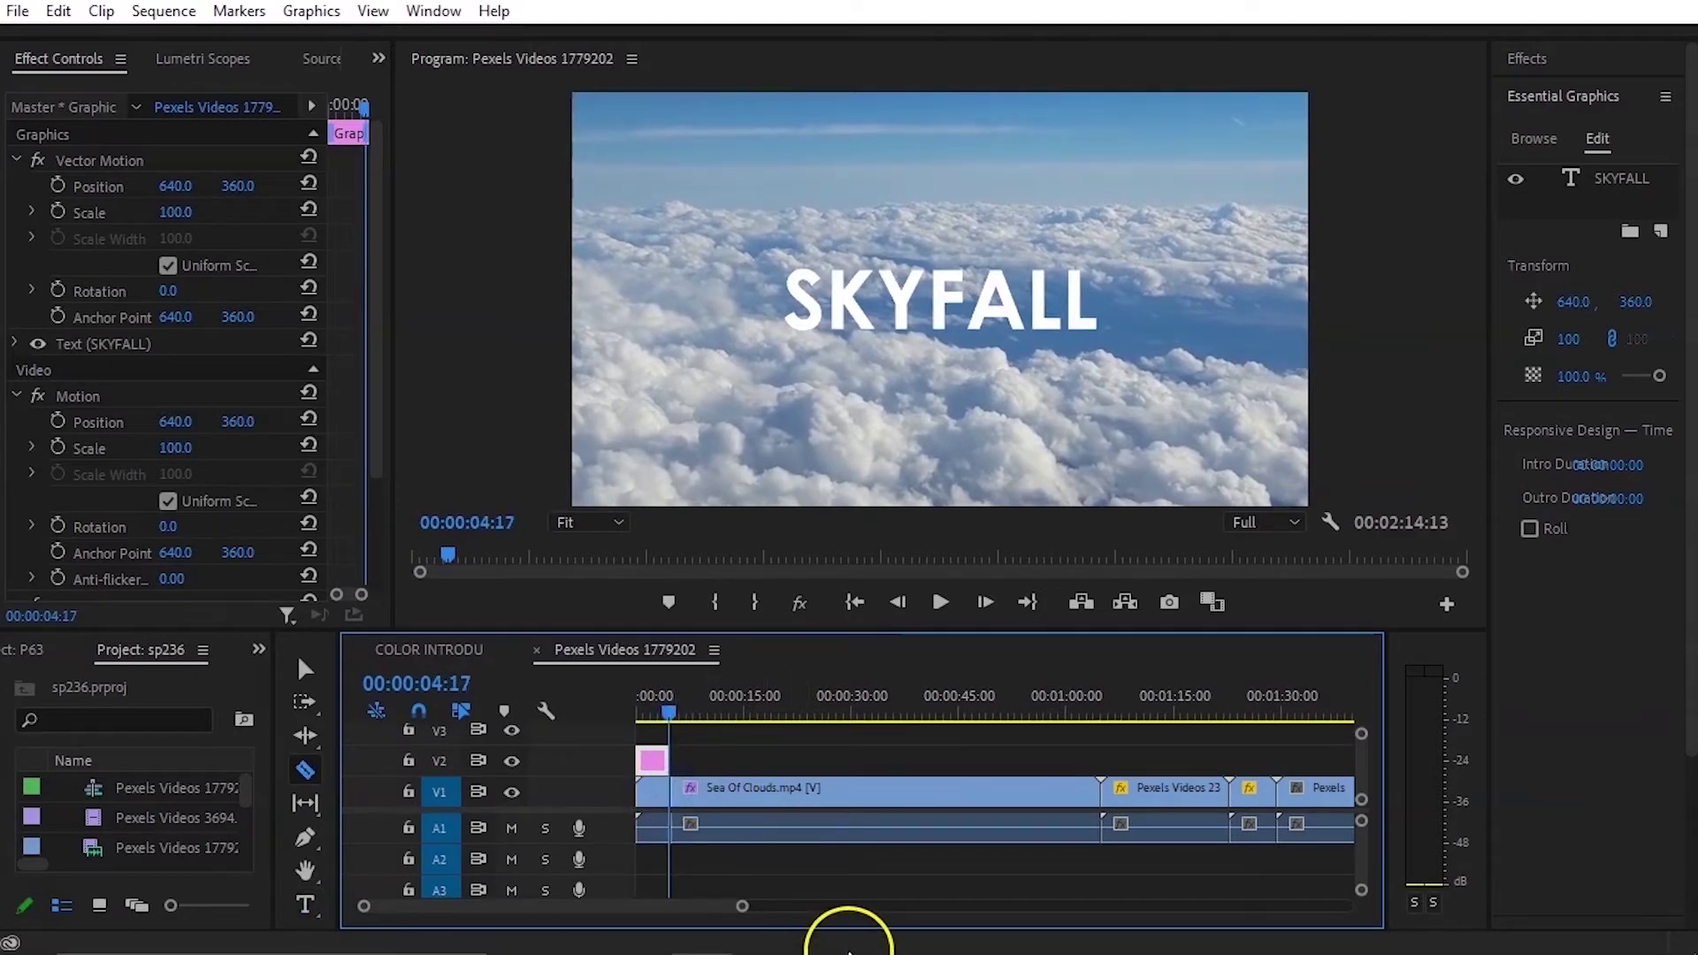
Step: Lower the opacity of the short cloud segment beneath the title to 71% and preview it under the text
key(v)
click(651, 794)
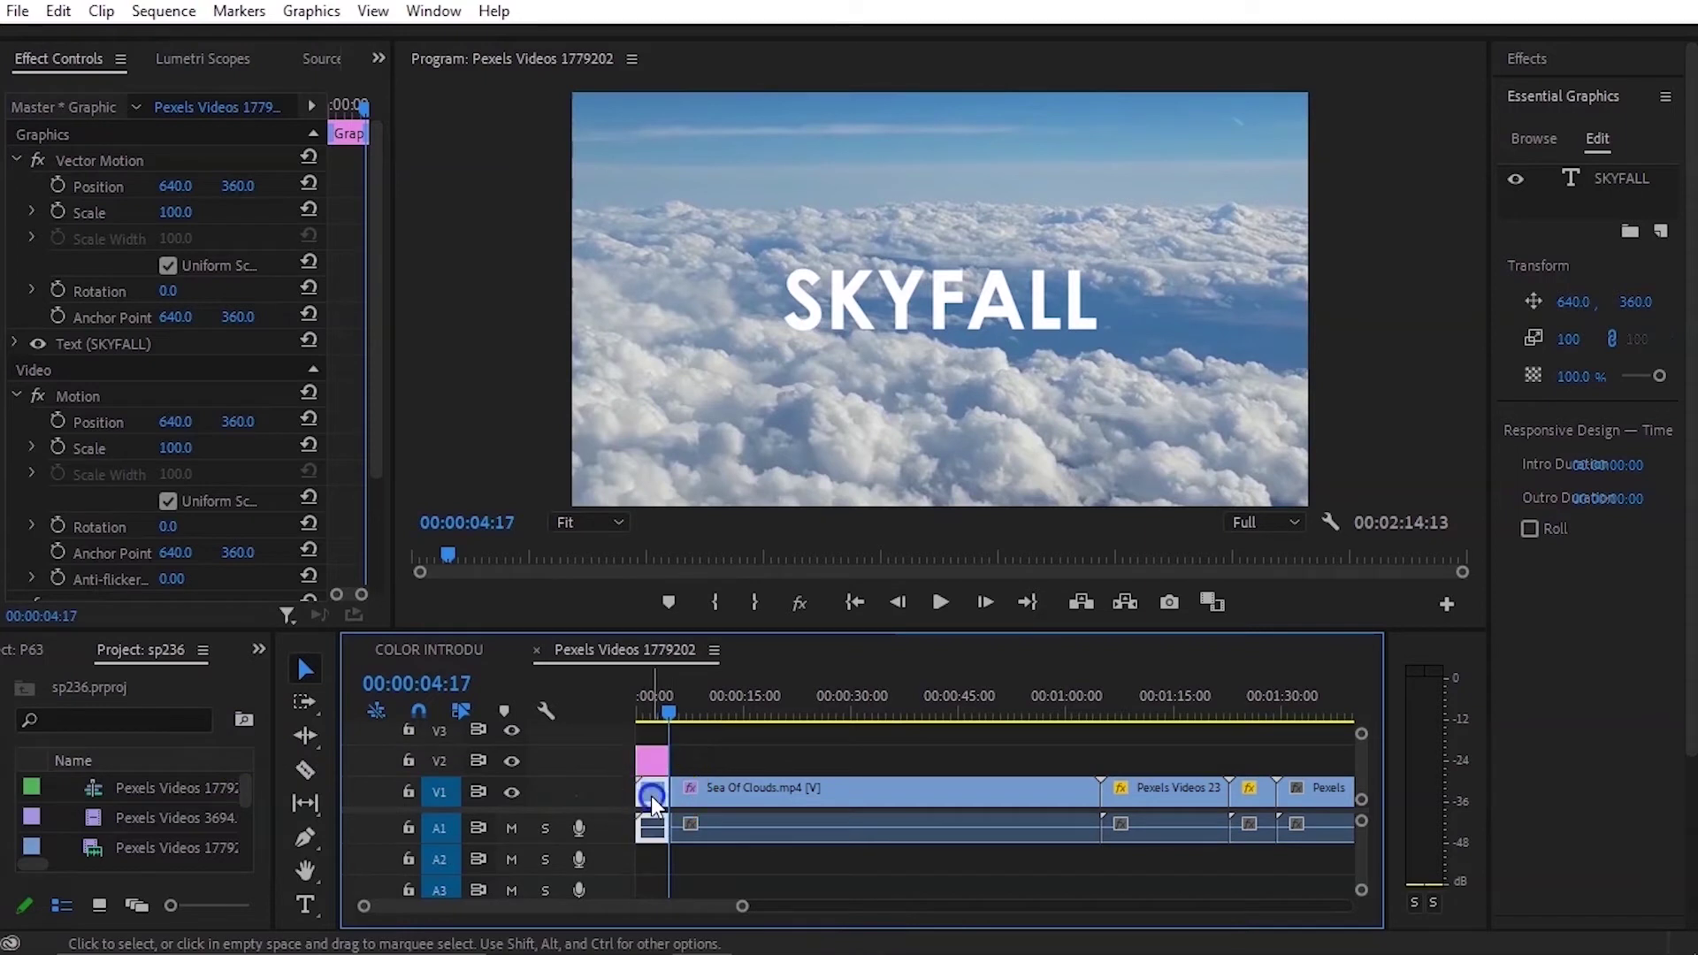
drag(658, 705, 655, 706)
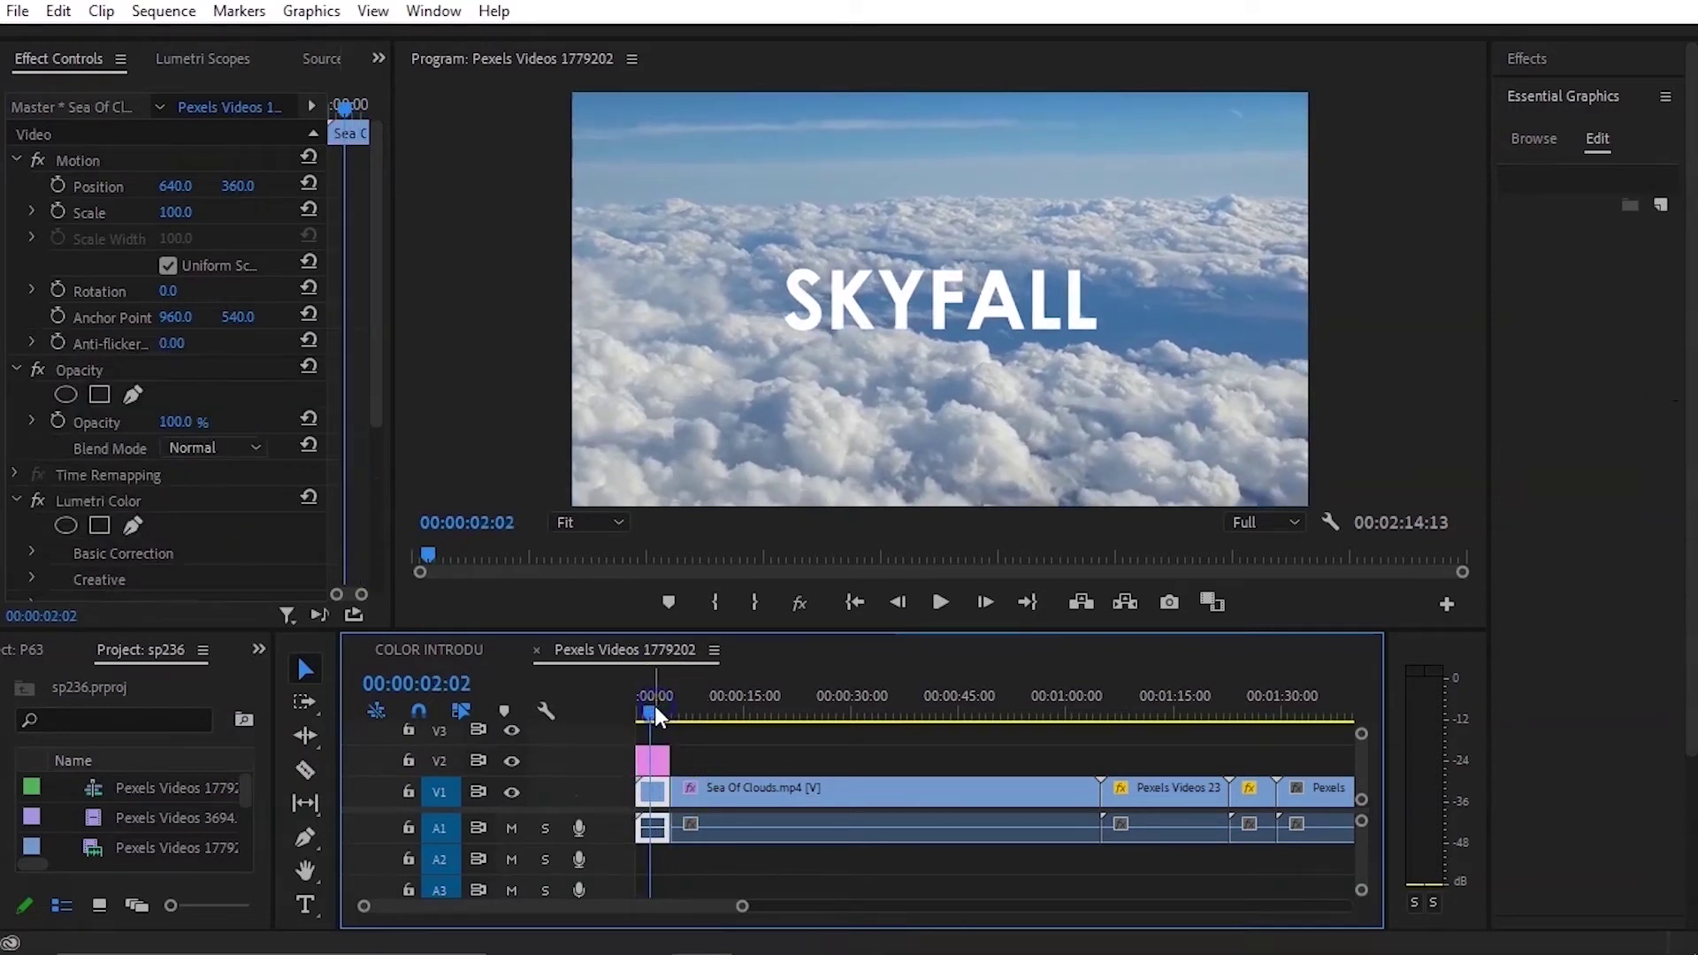
click(165, 266)
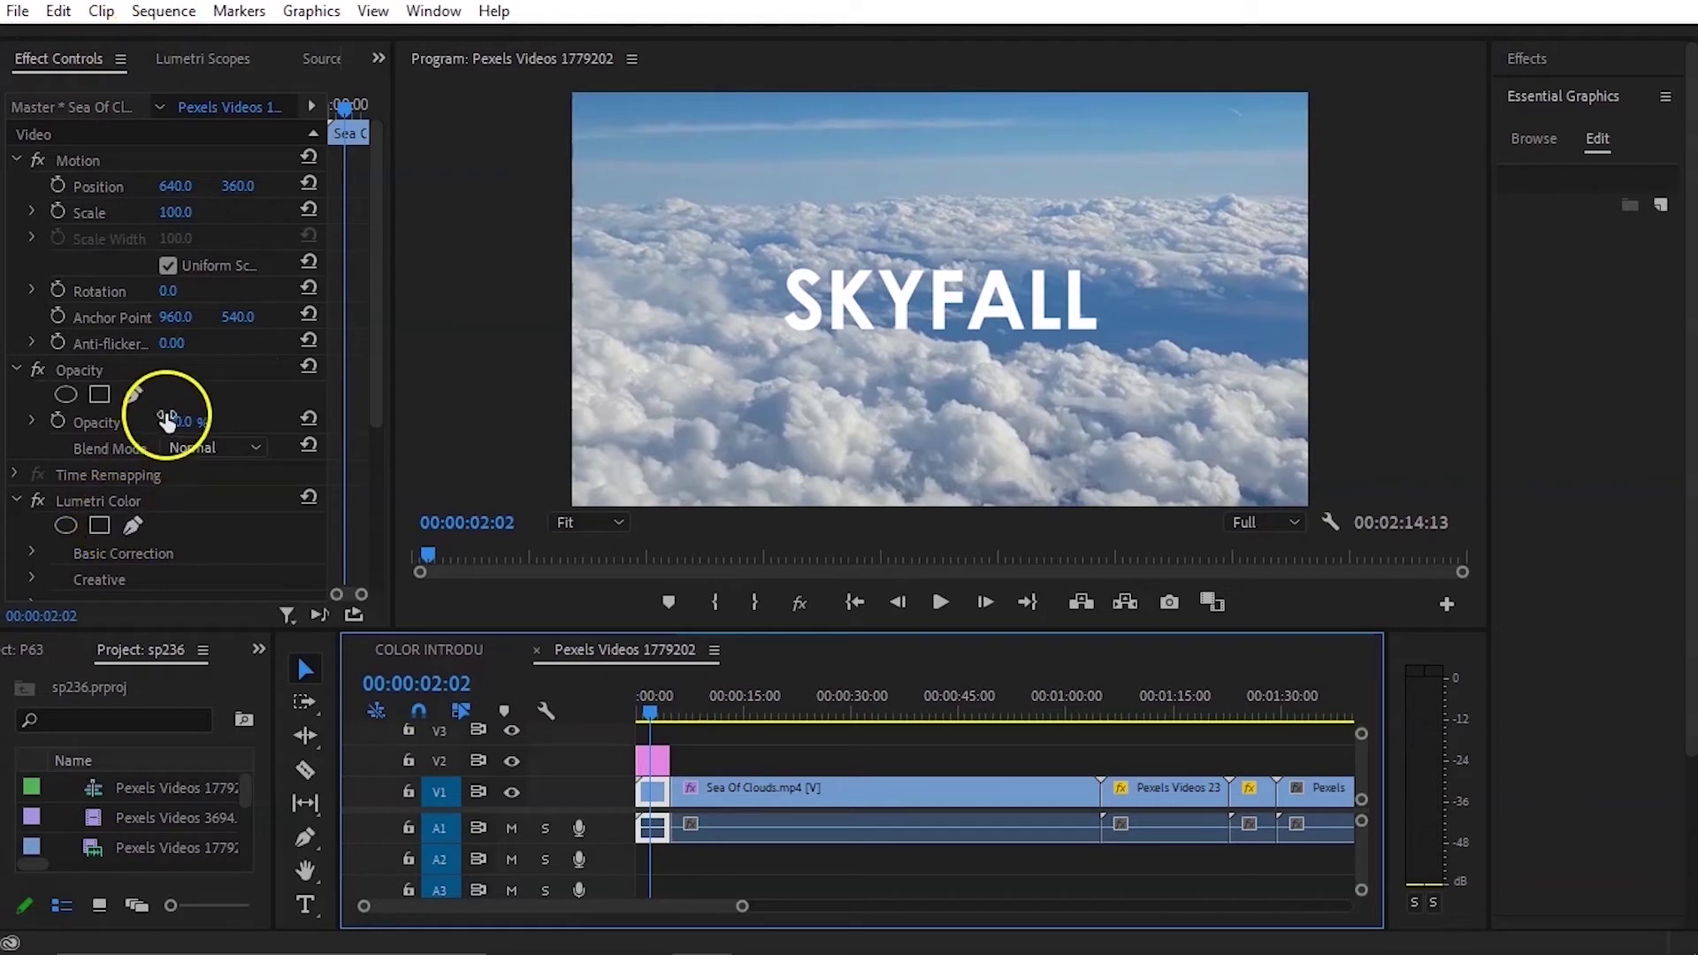
click(91, 453)
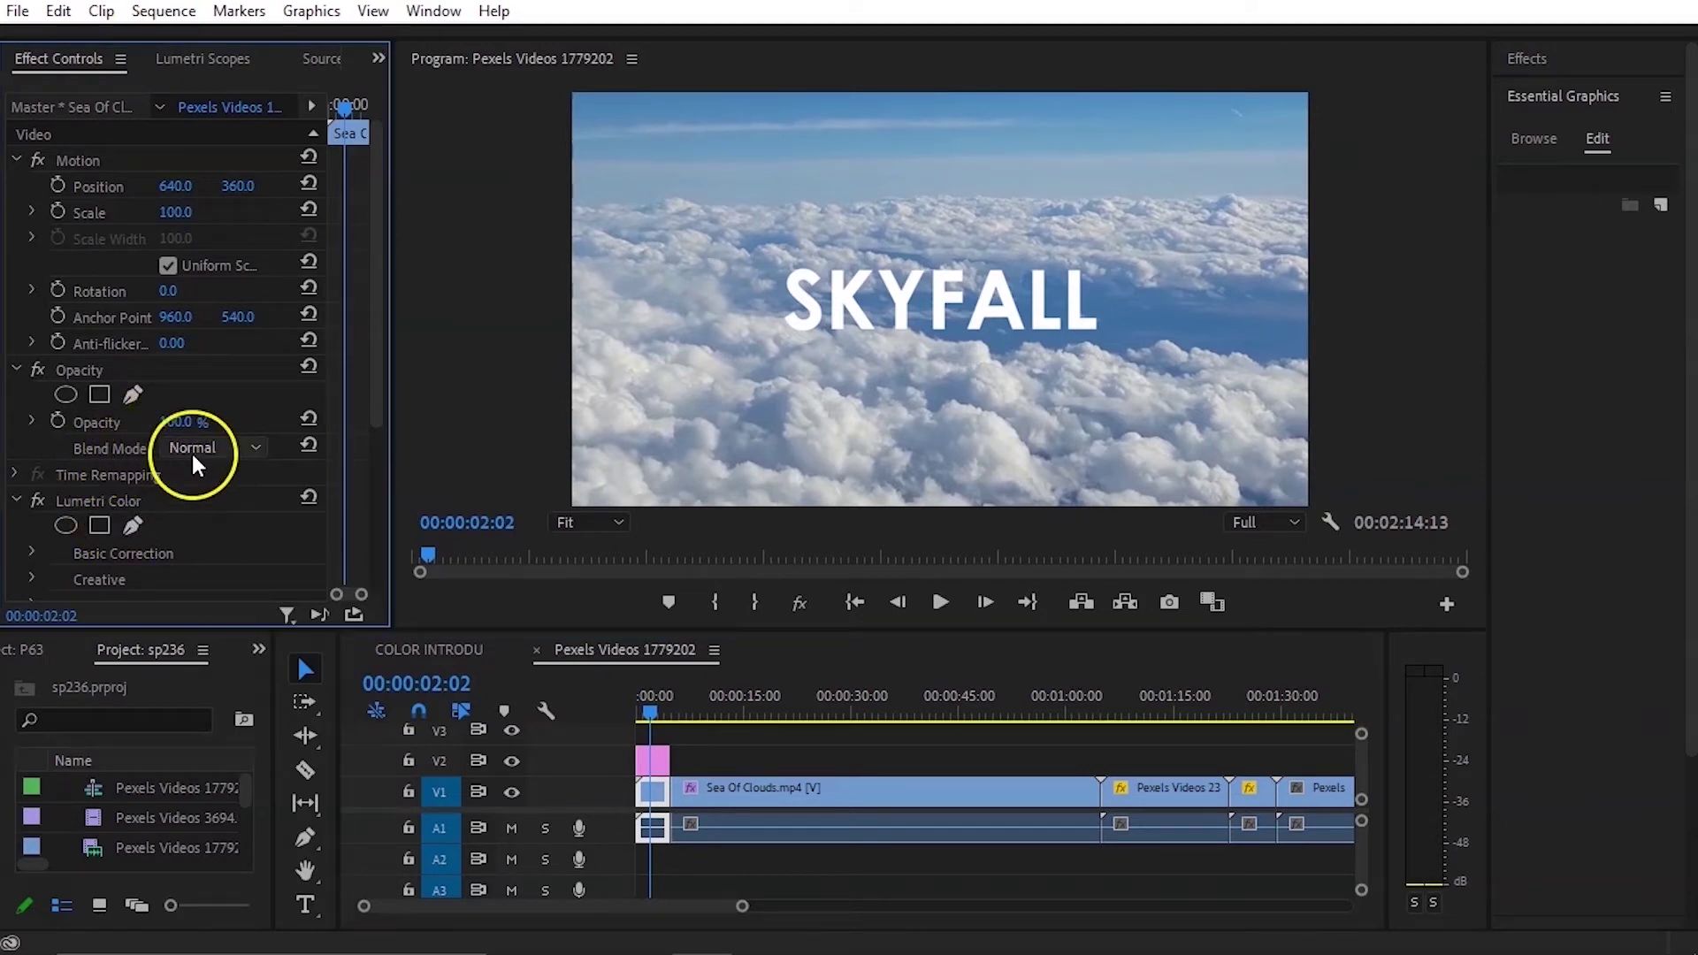
drag(190, 428, 150, 435)
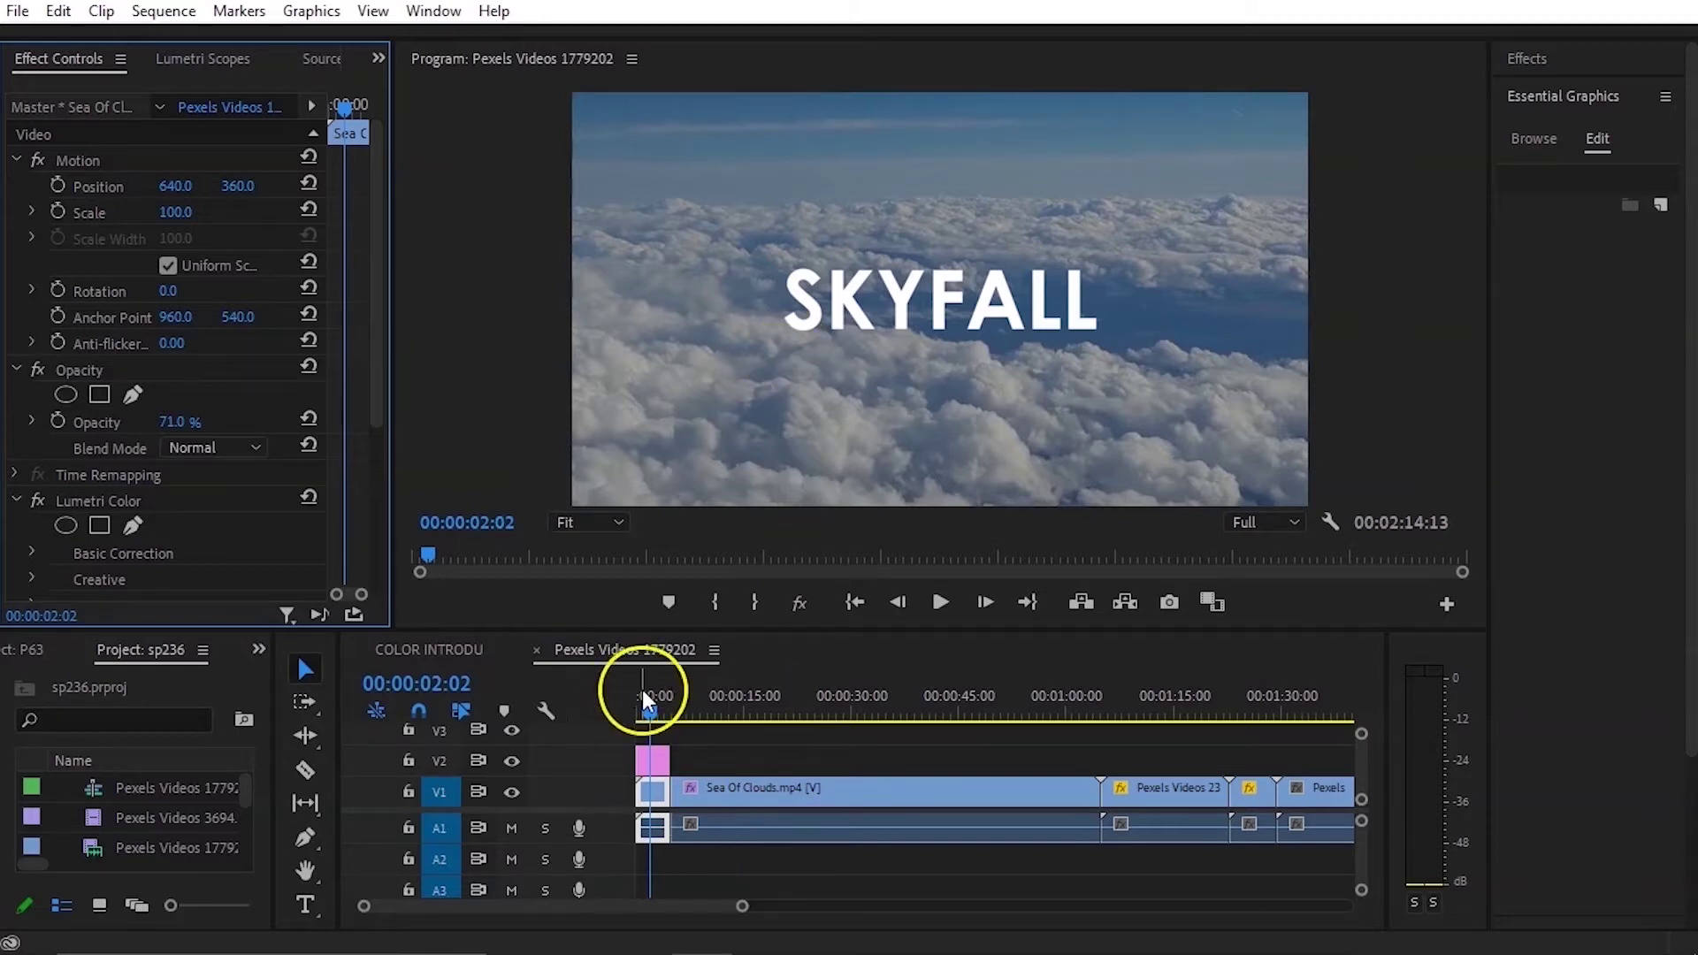
click(645, 713)
drag(645, 715, 652, 808)
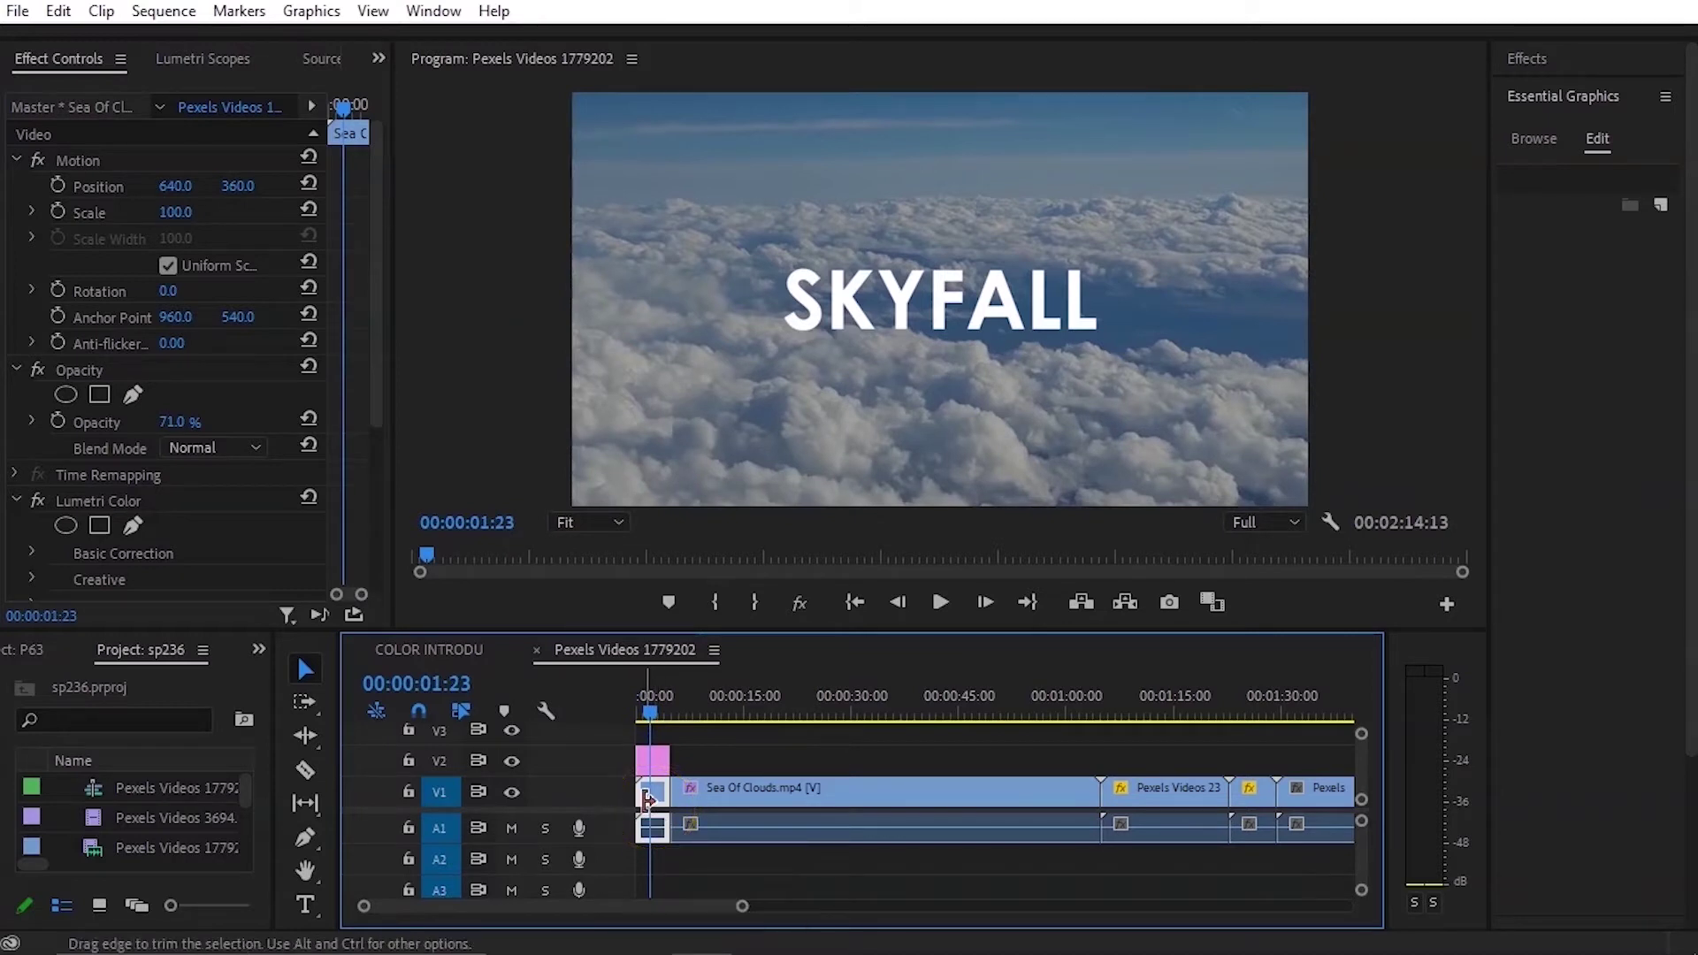
Step: Search the effects for GAUSS and apply Gaussian Blur to the short cloud segment beneath the title
click(1573, 98)
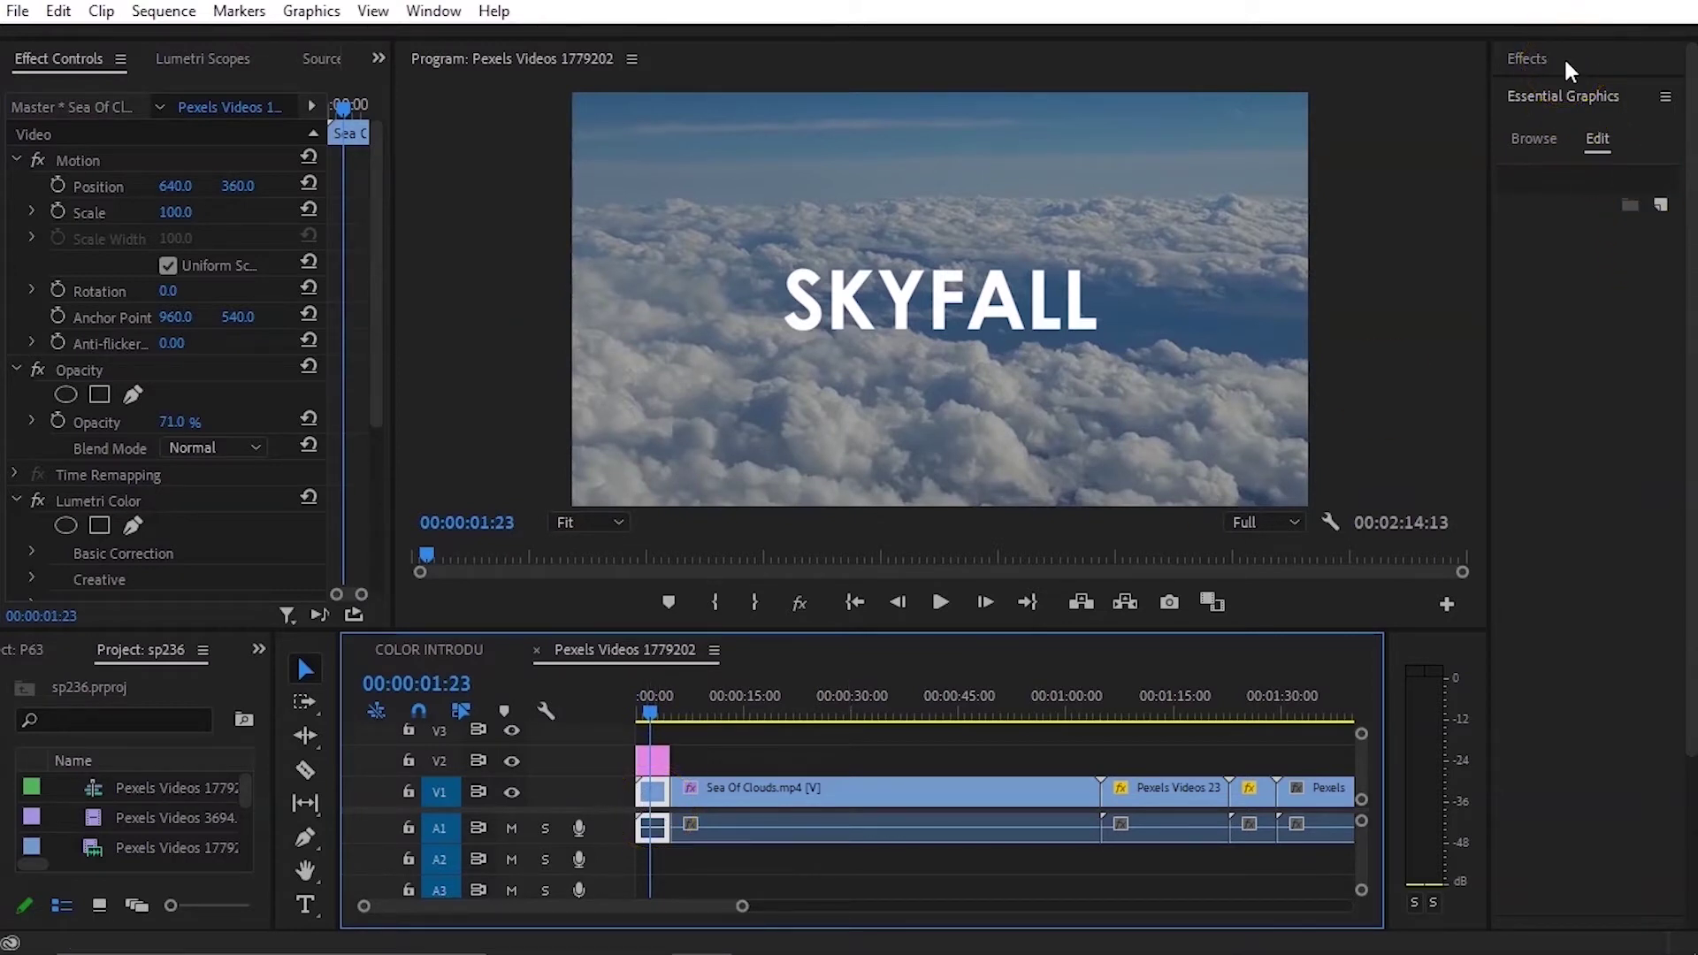
click(1565, 62)
click(1558, 94)
text(G)
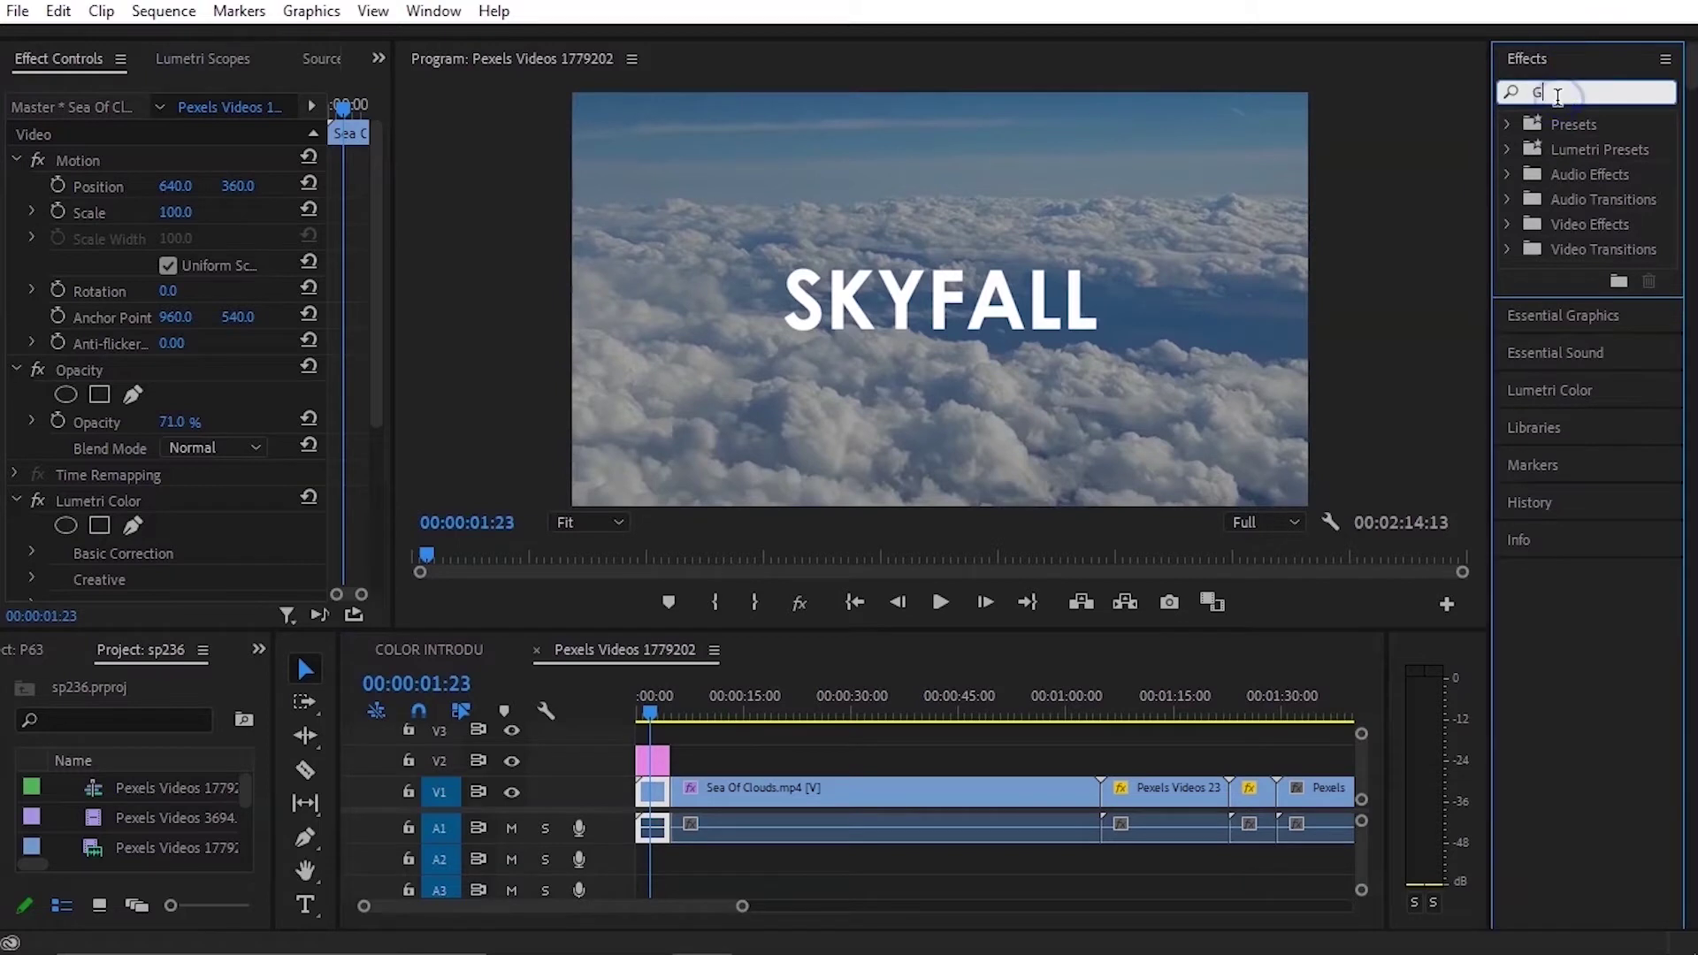
text(OUS)
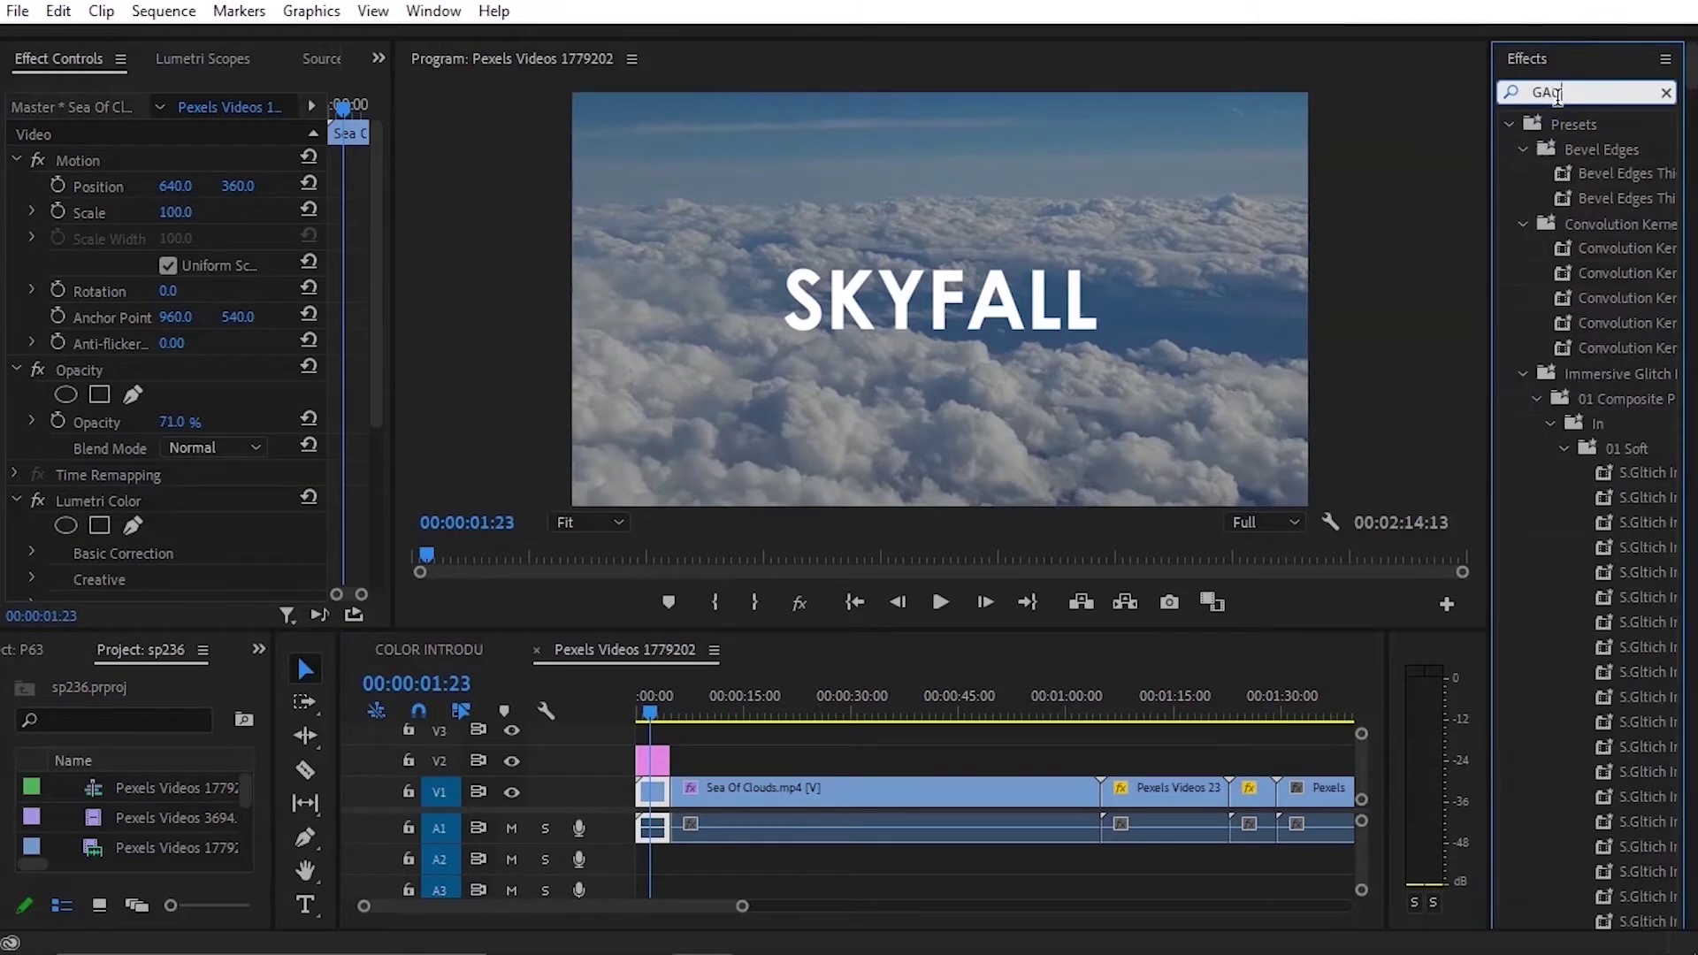
text(S)
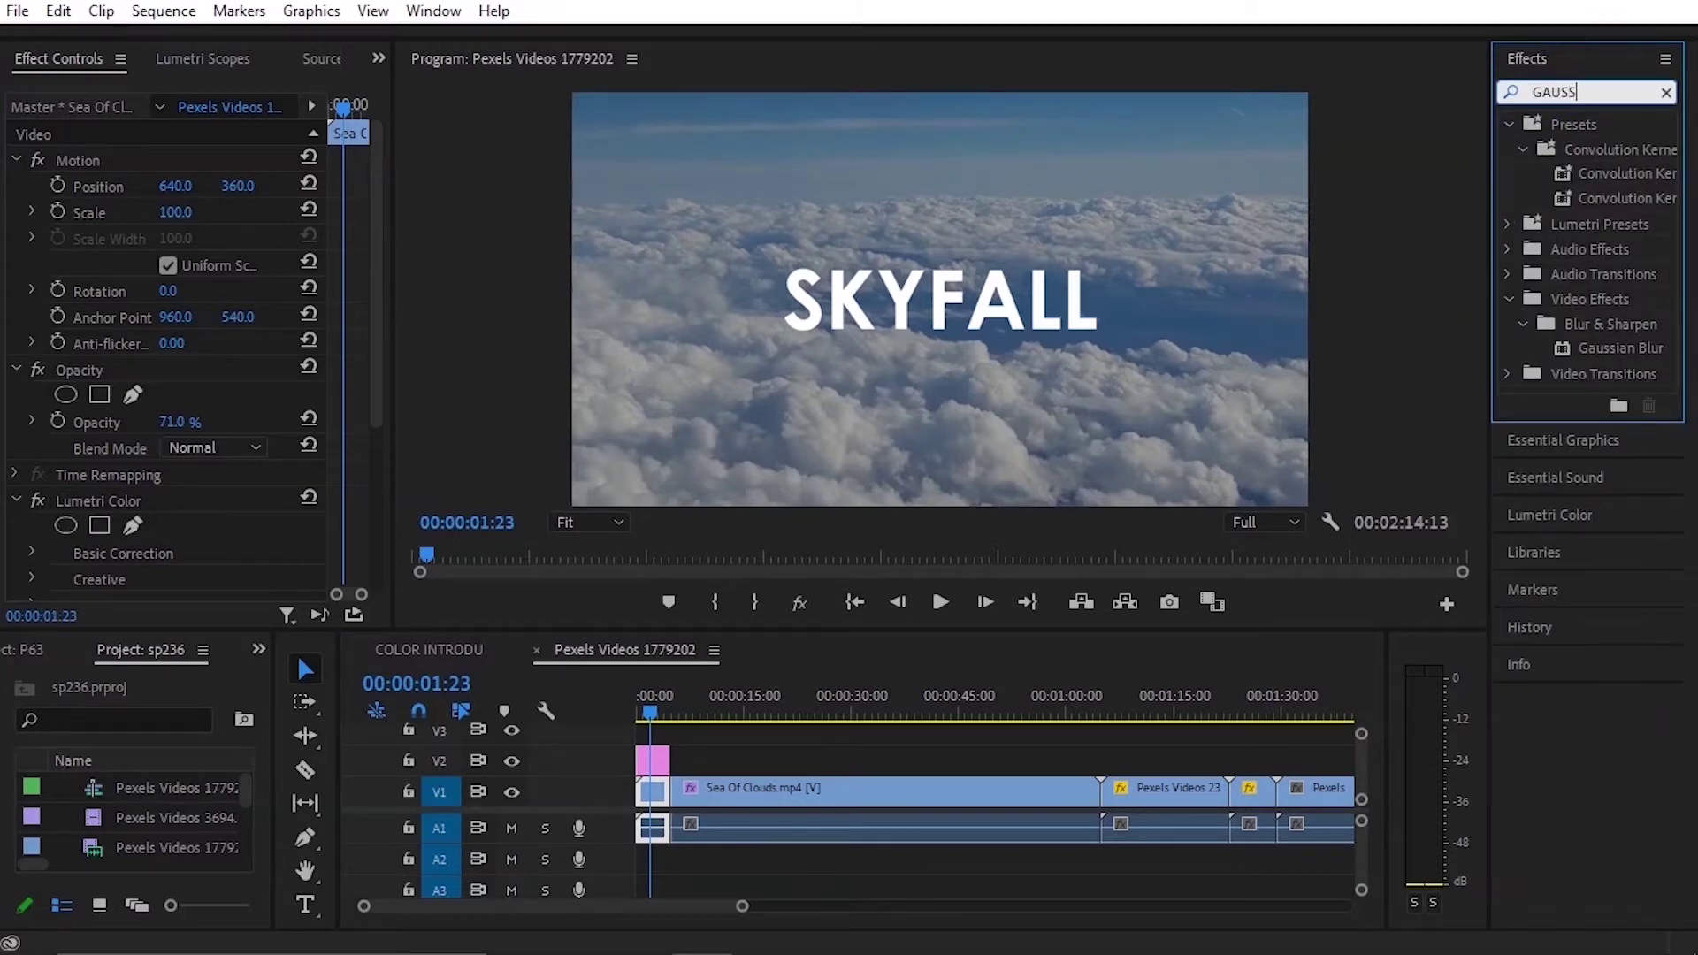
click(1623, 349)
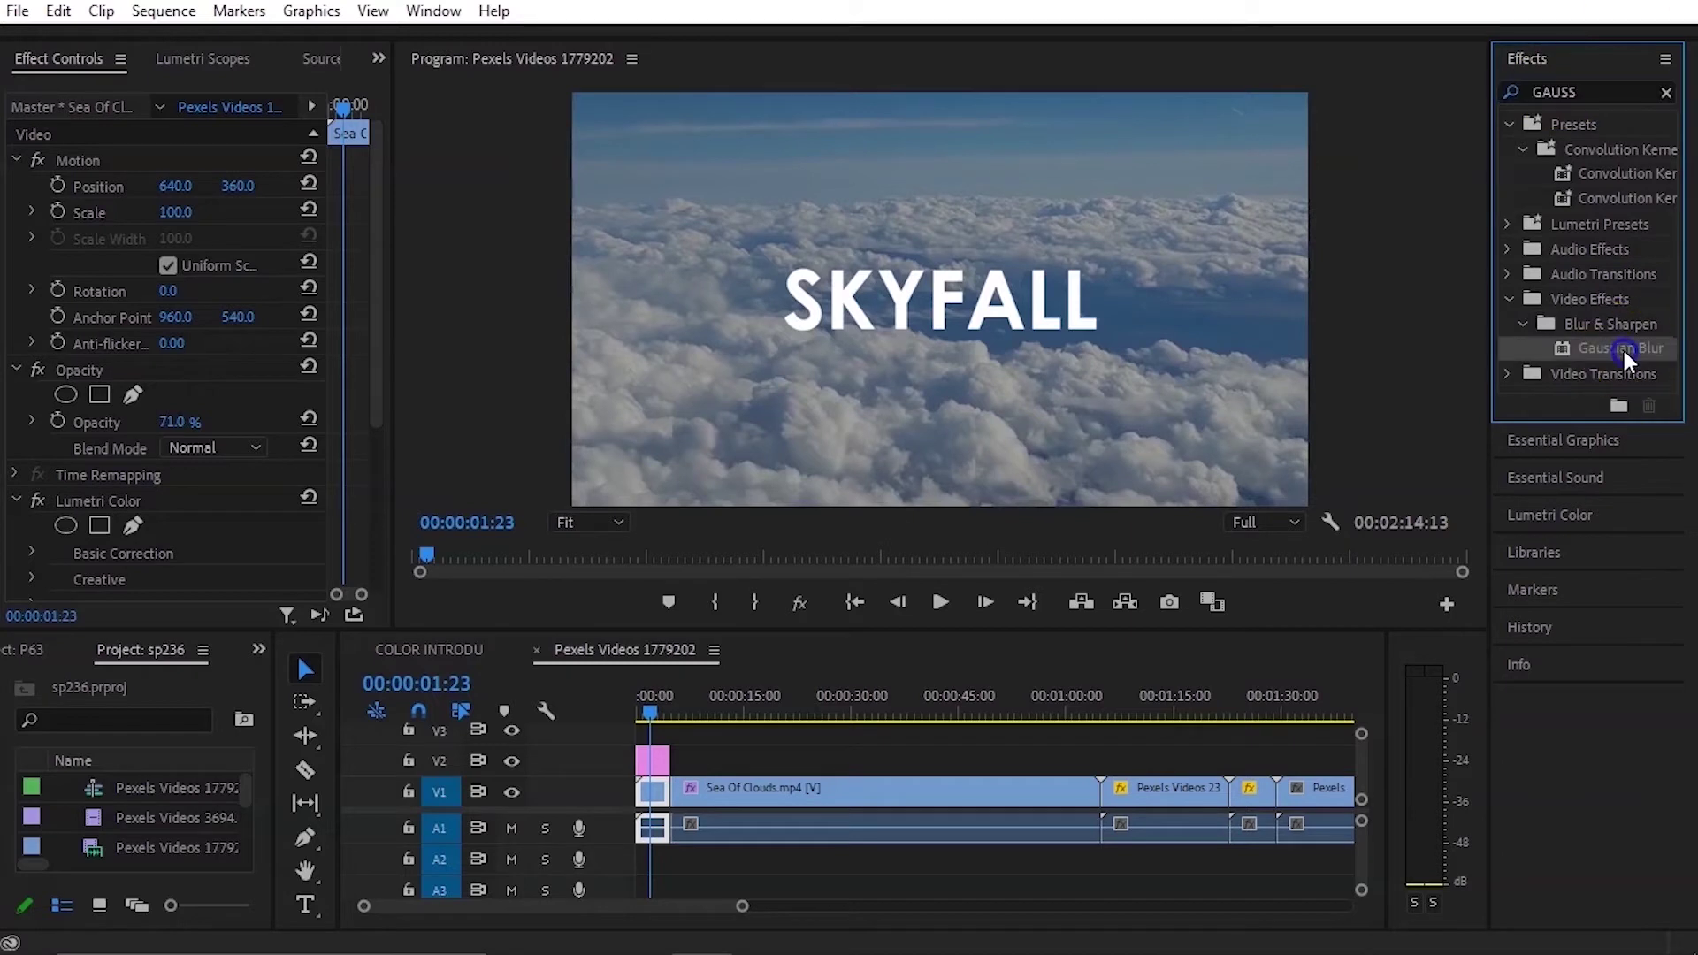
drag(1623, 350, 656, 800)
Step: Set the Gaussian Blur blurriness on the cloud segment beneath the title to 12
scroll(192, 458, down, 2)
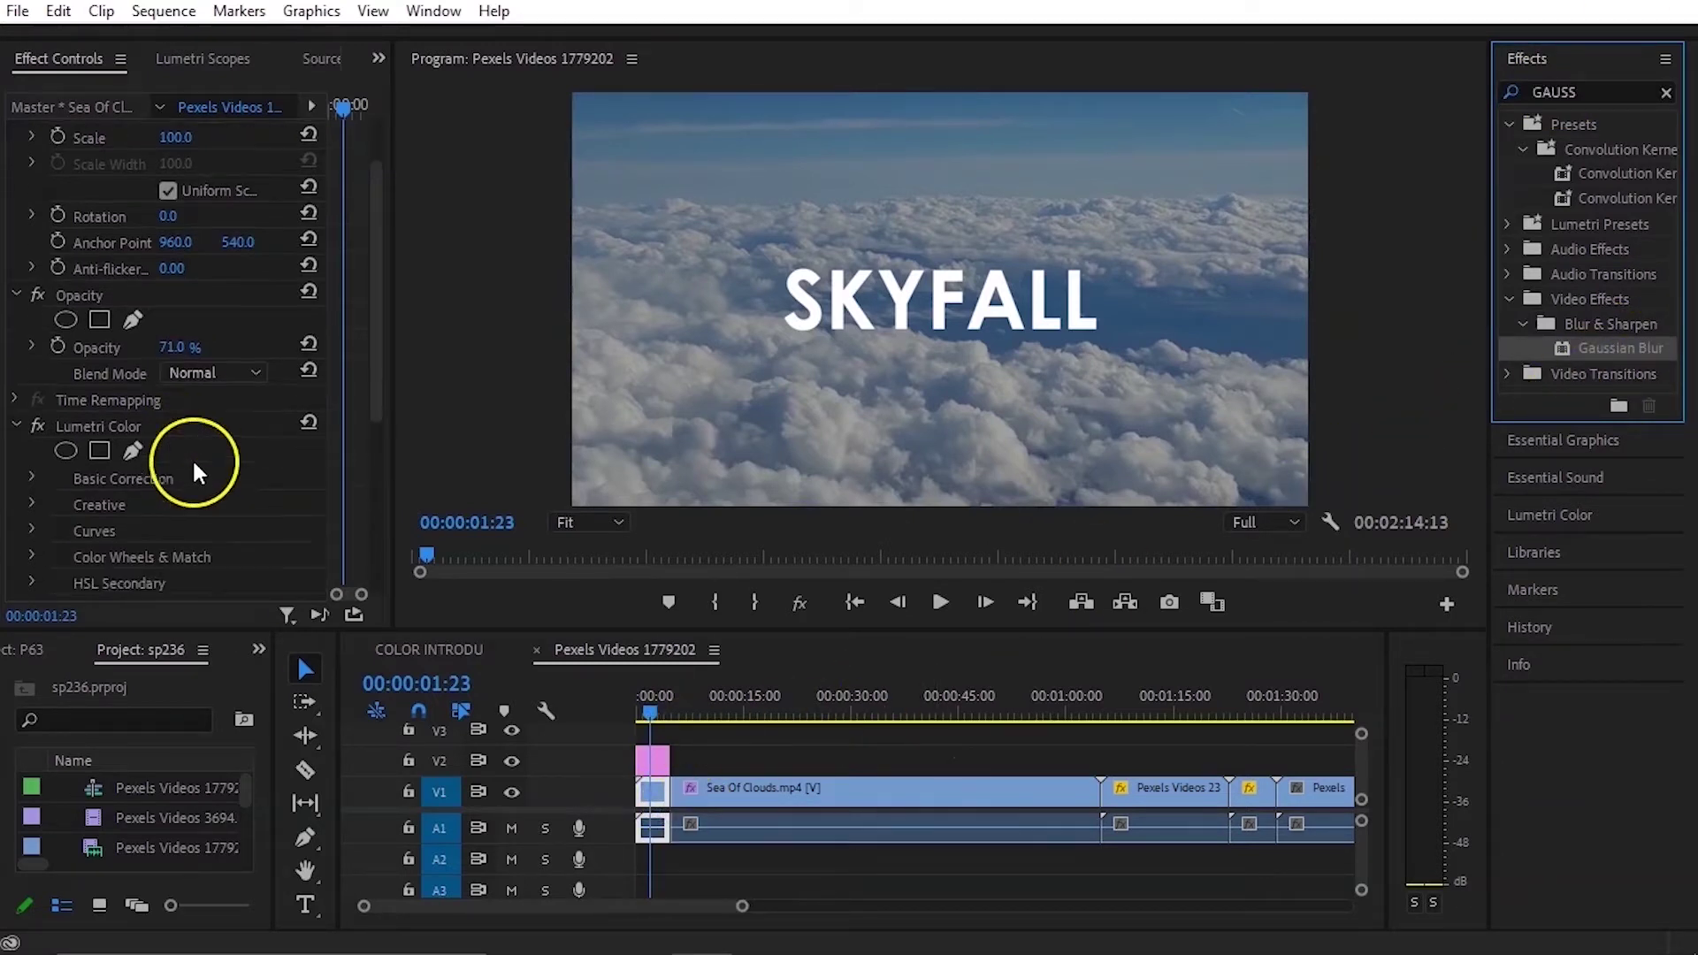
scroll(115, 497, down, 3)
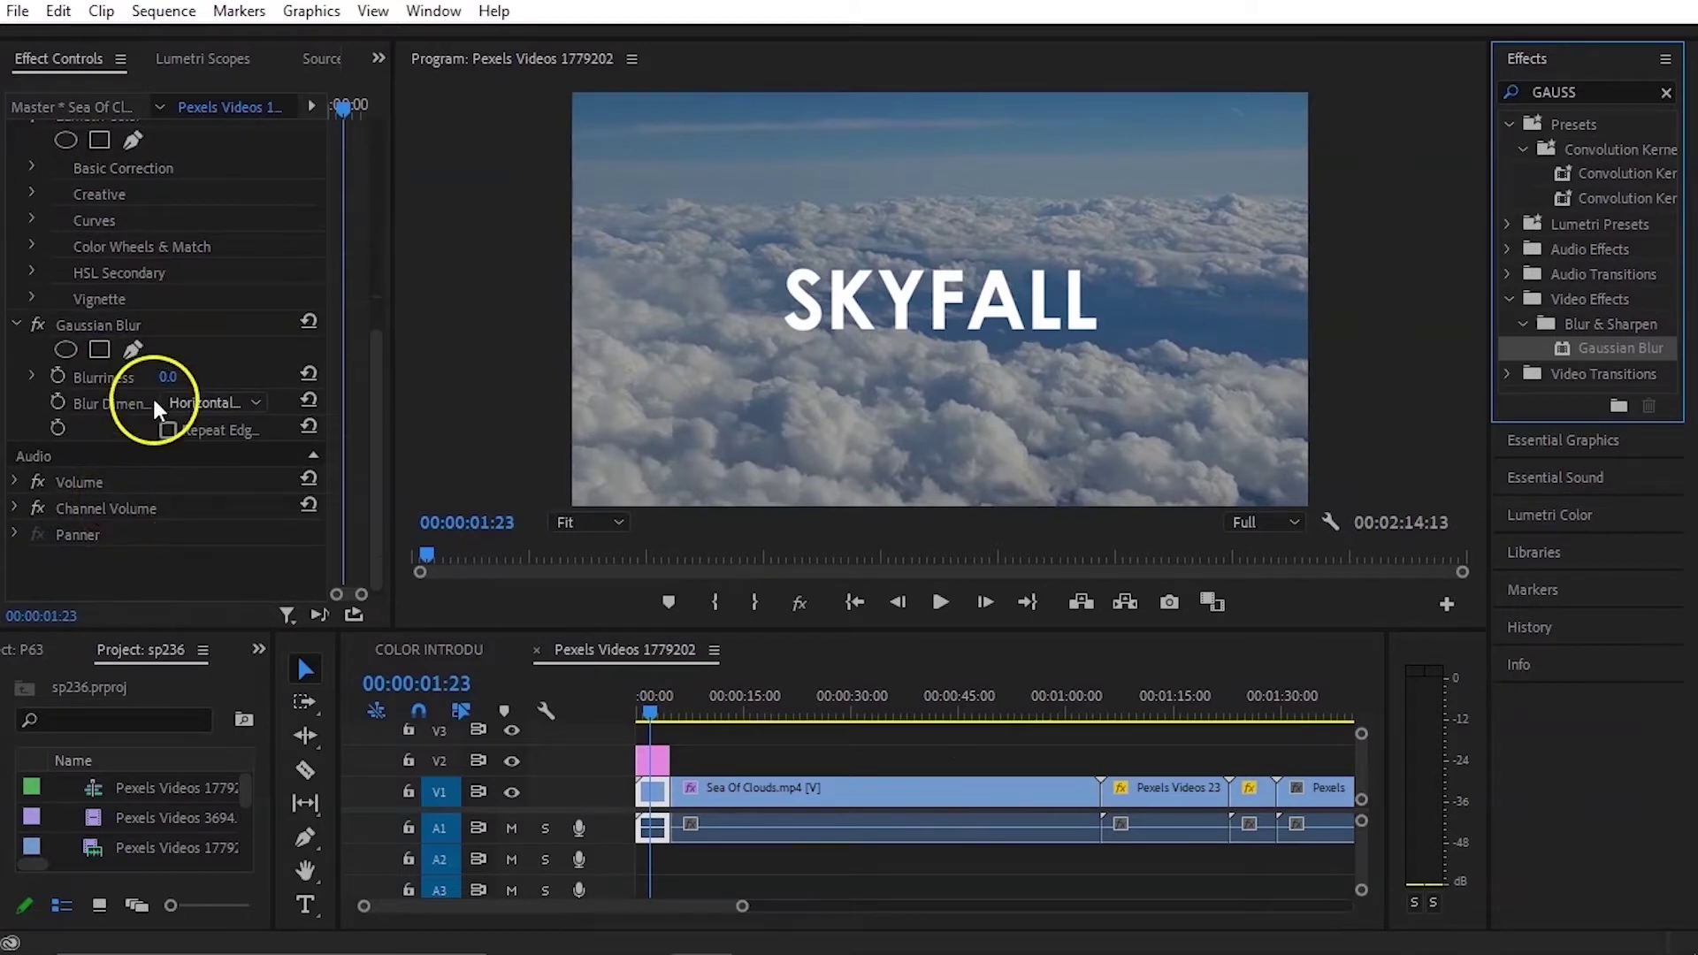
click(169, 377)
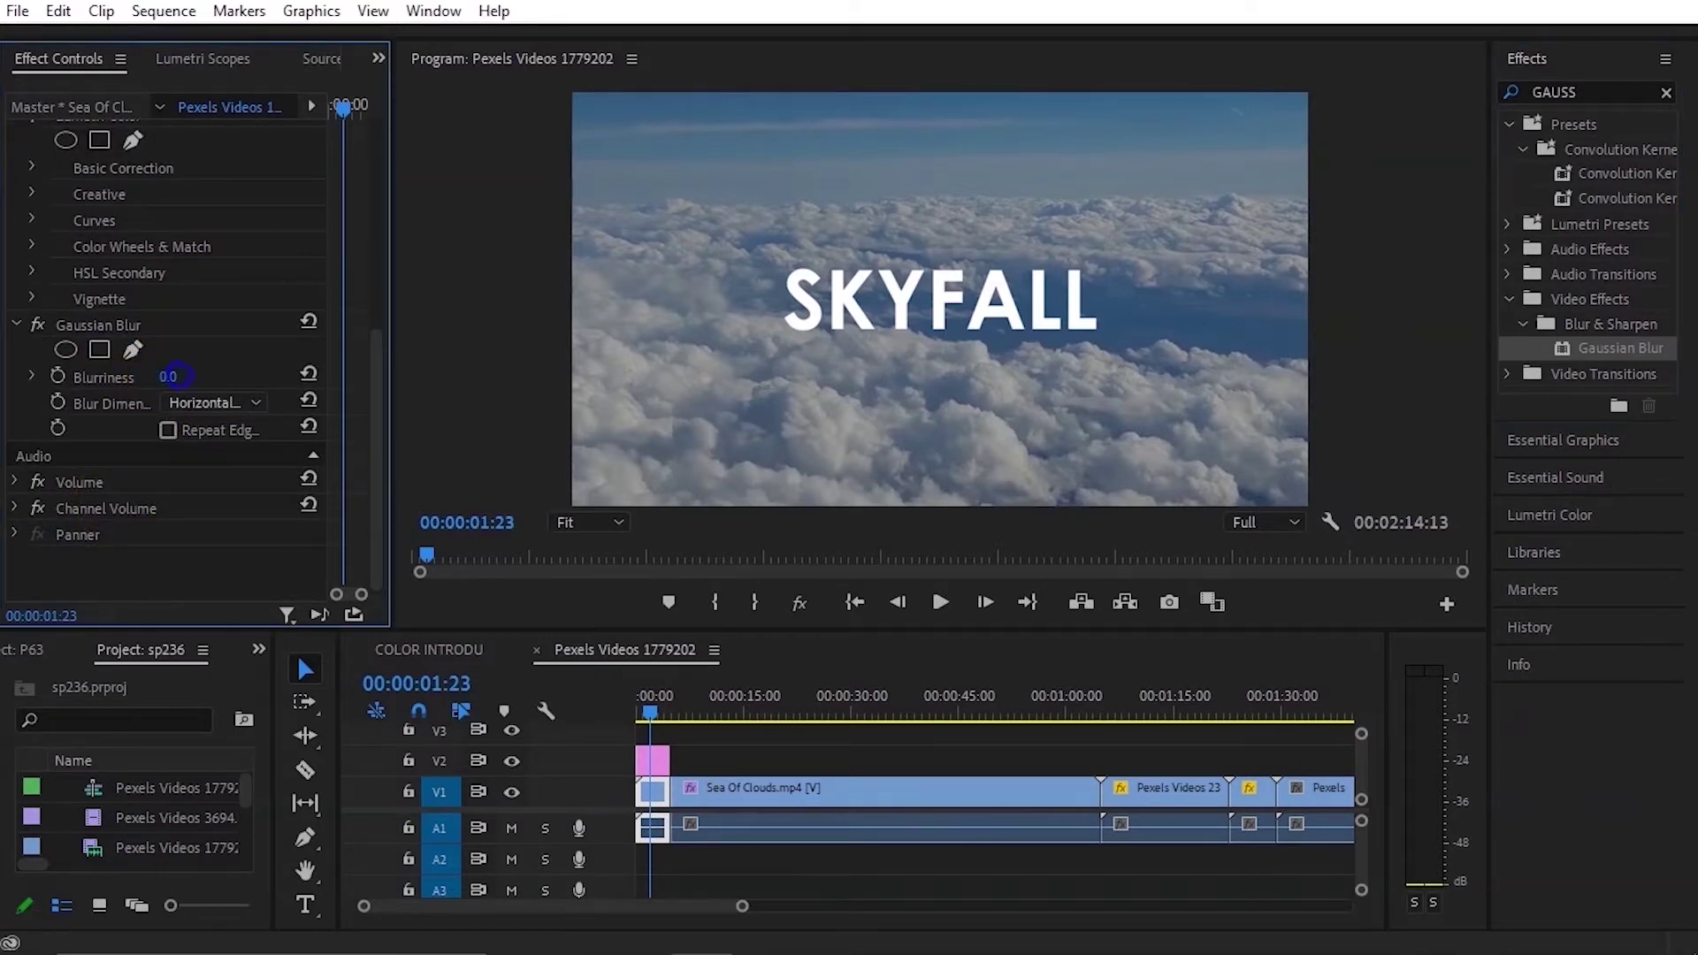
drag(178, 374, 195, 375)
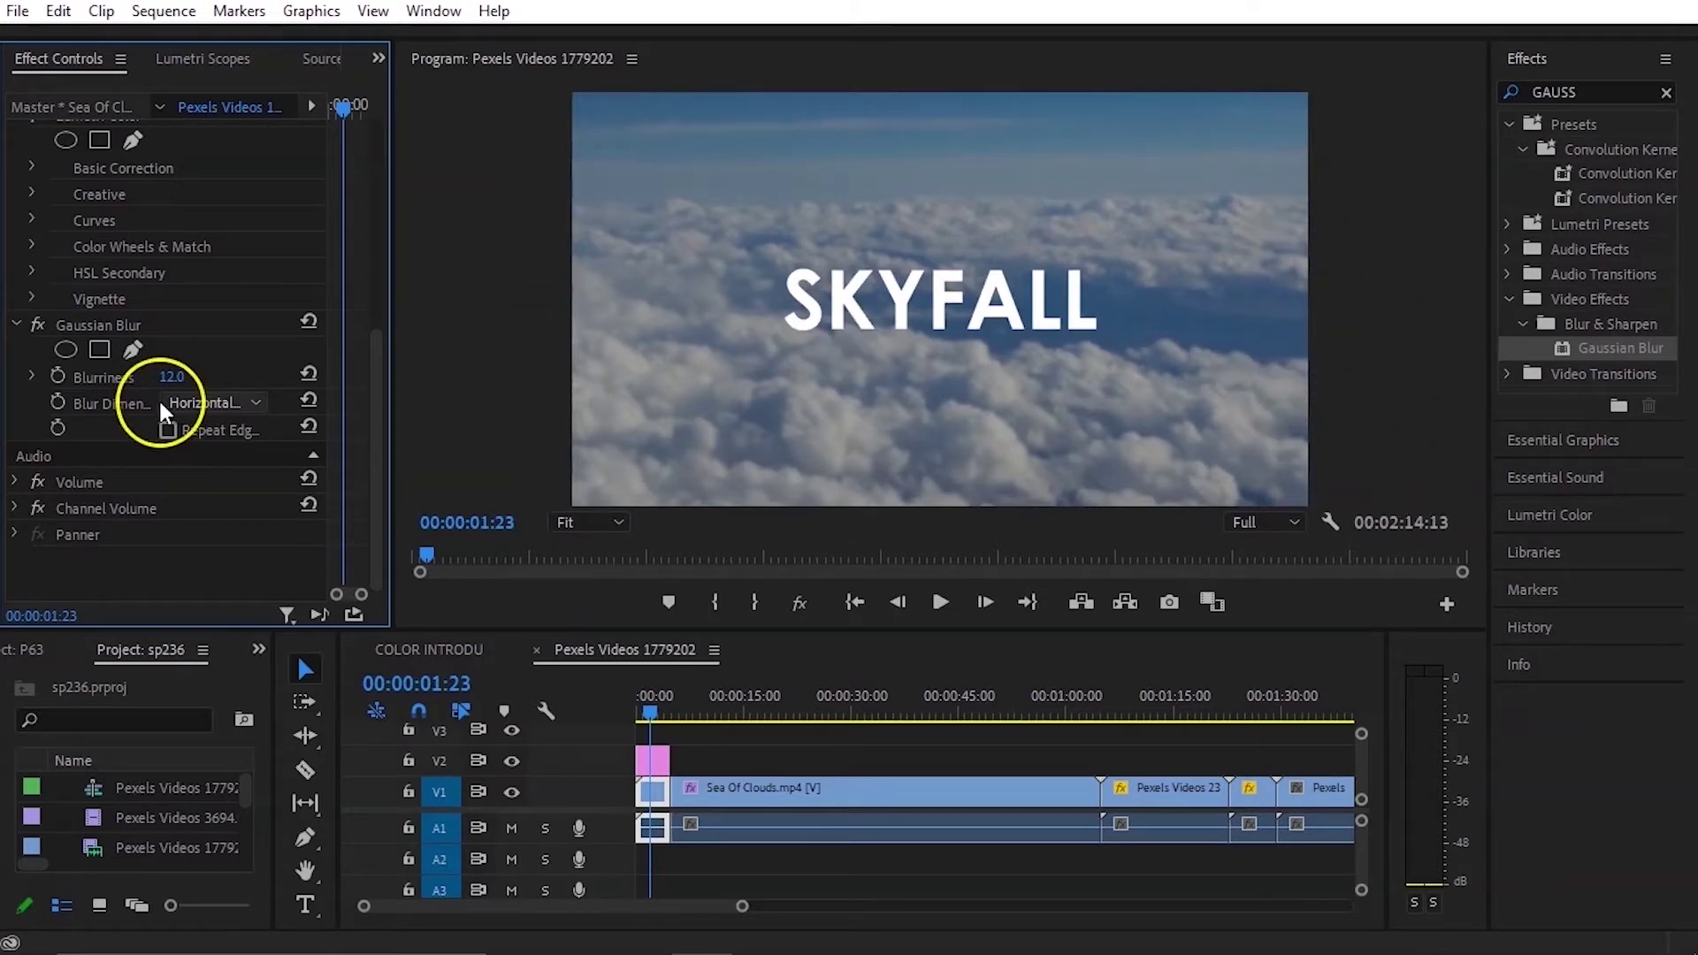
click(171, 378)
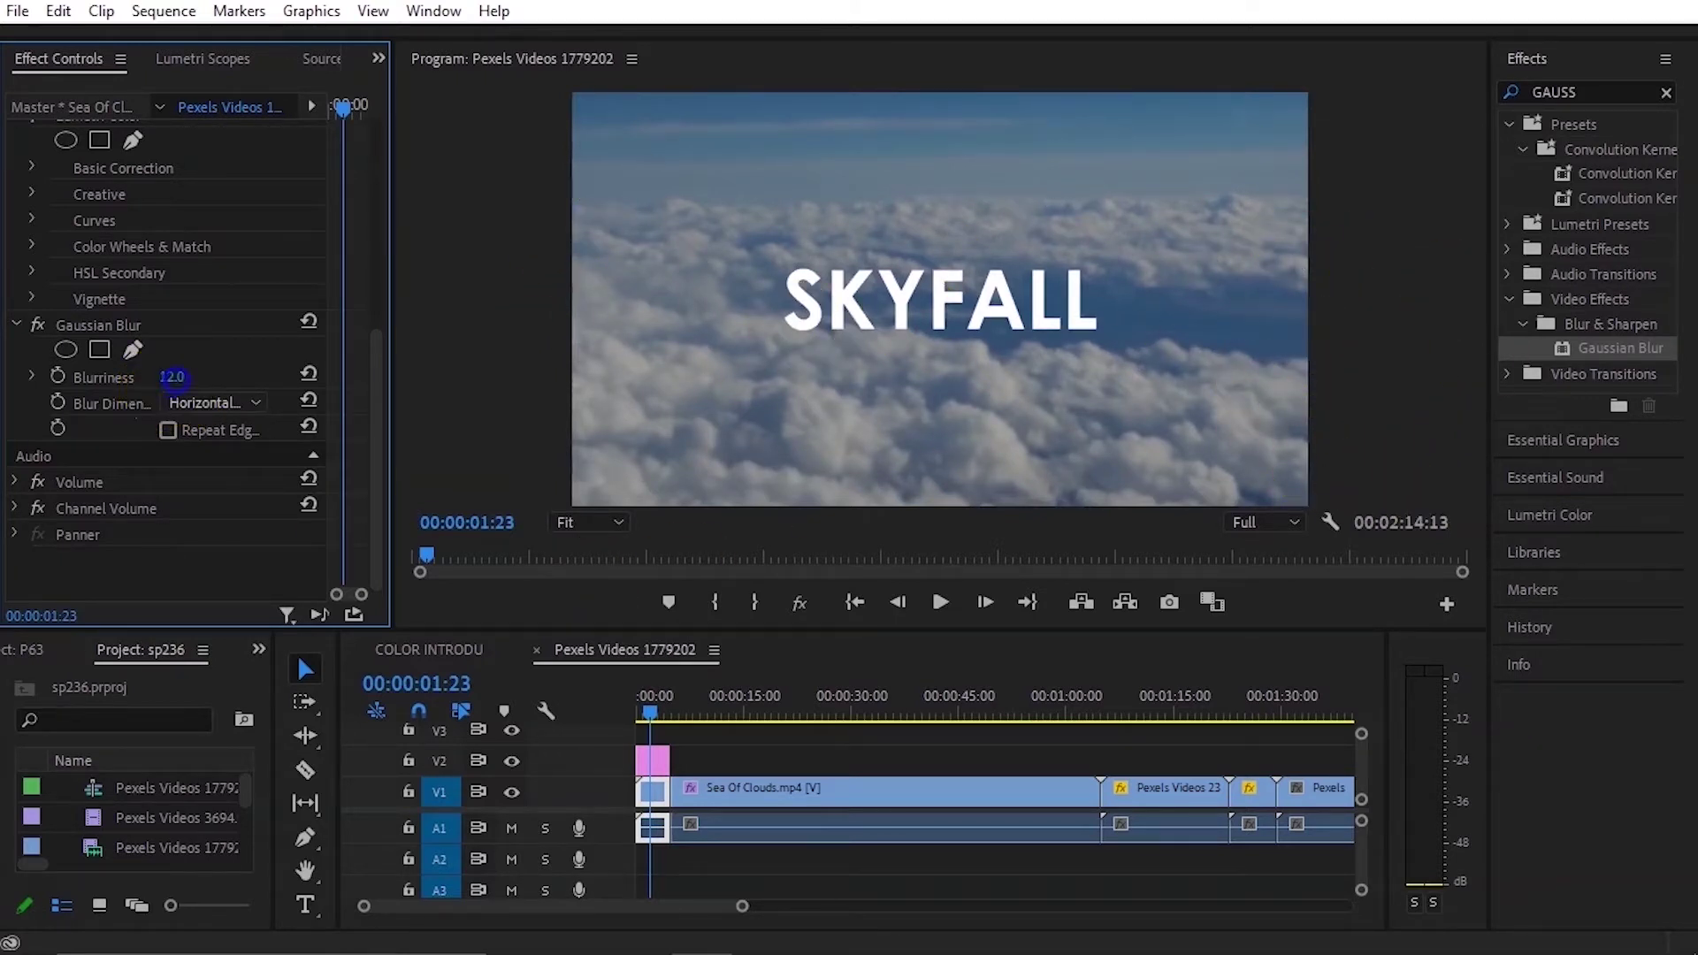
text(14)
key(Return)
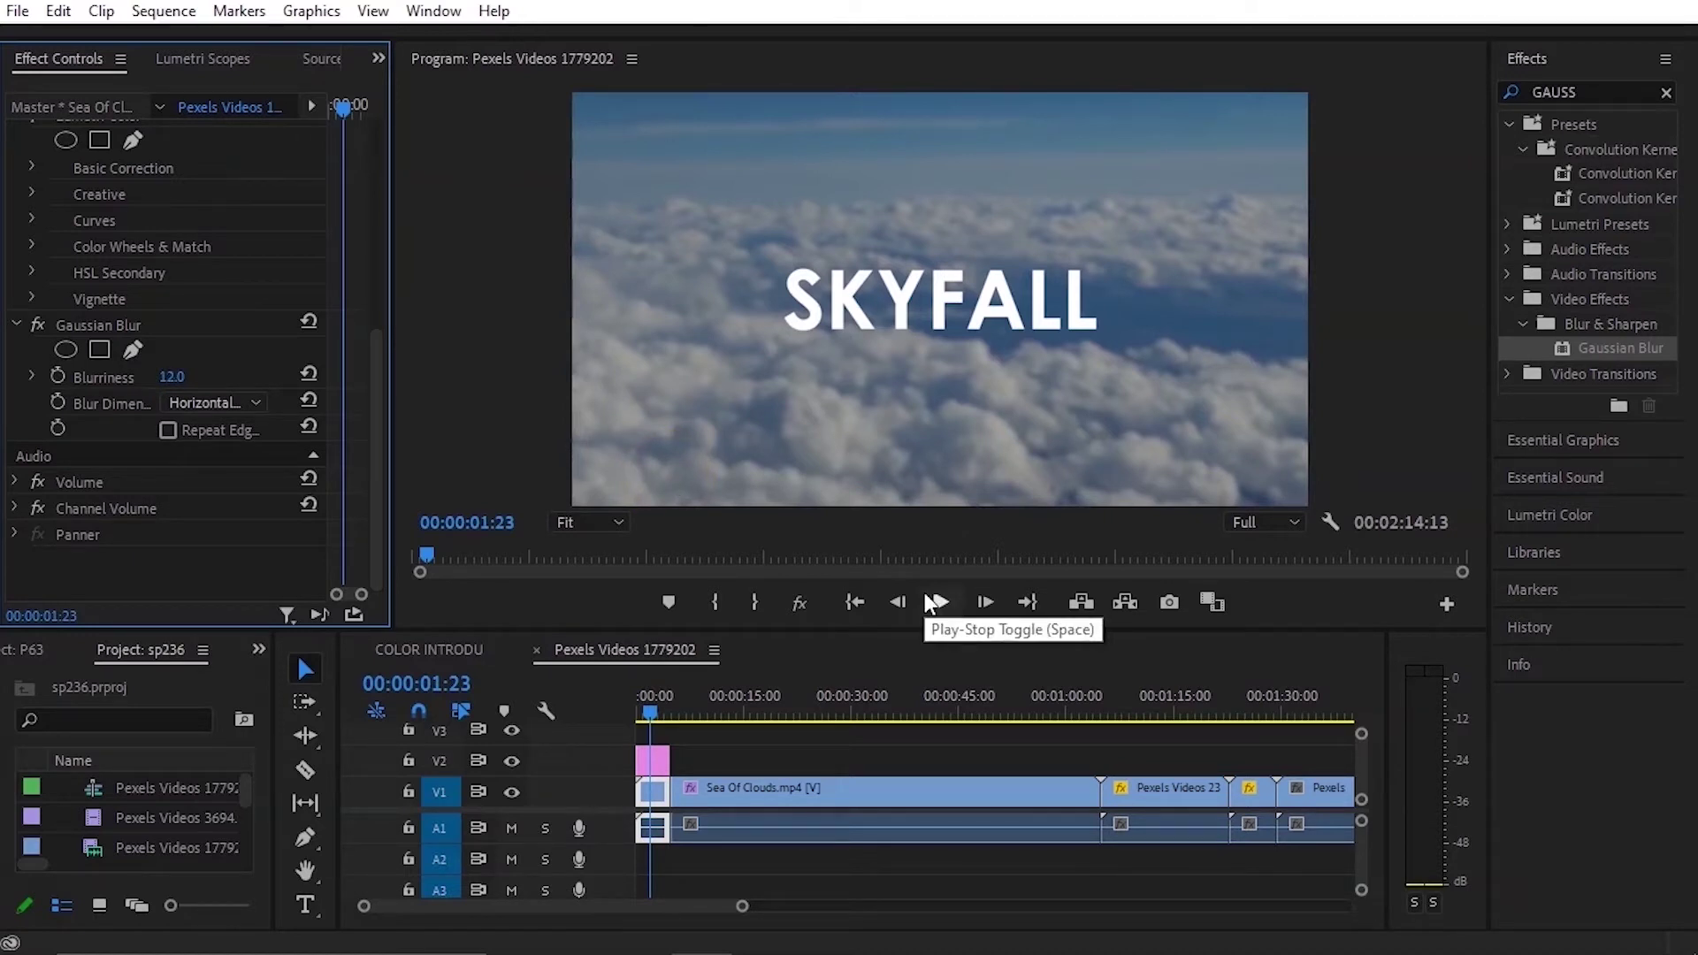
Step: Undo the blurriness change, the Gaussian Blur effect and the opacity reduction on the cloud segment beneath the title
key(ctrl+z)
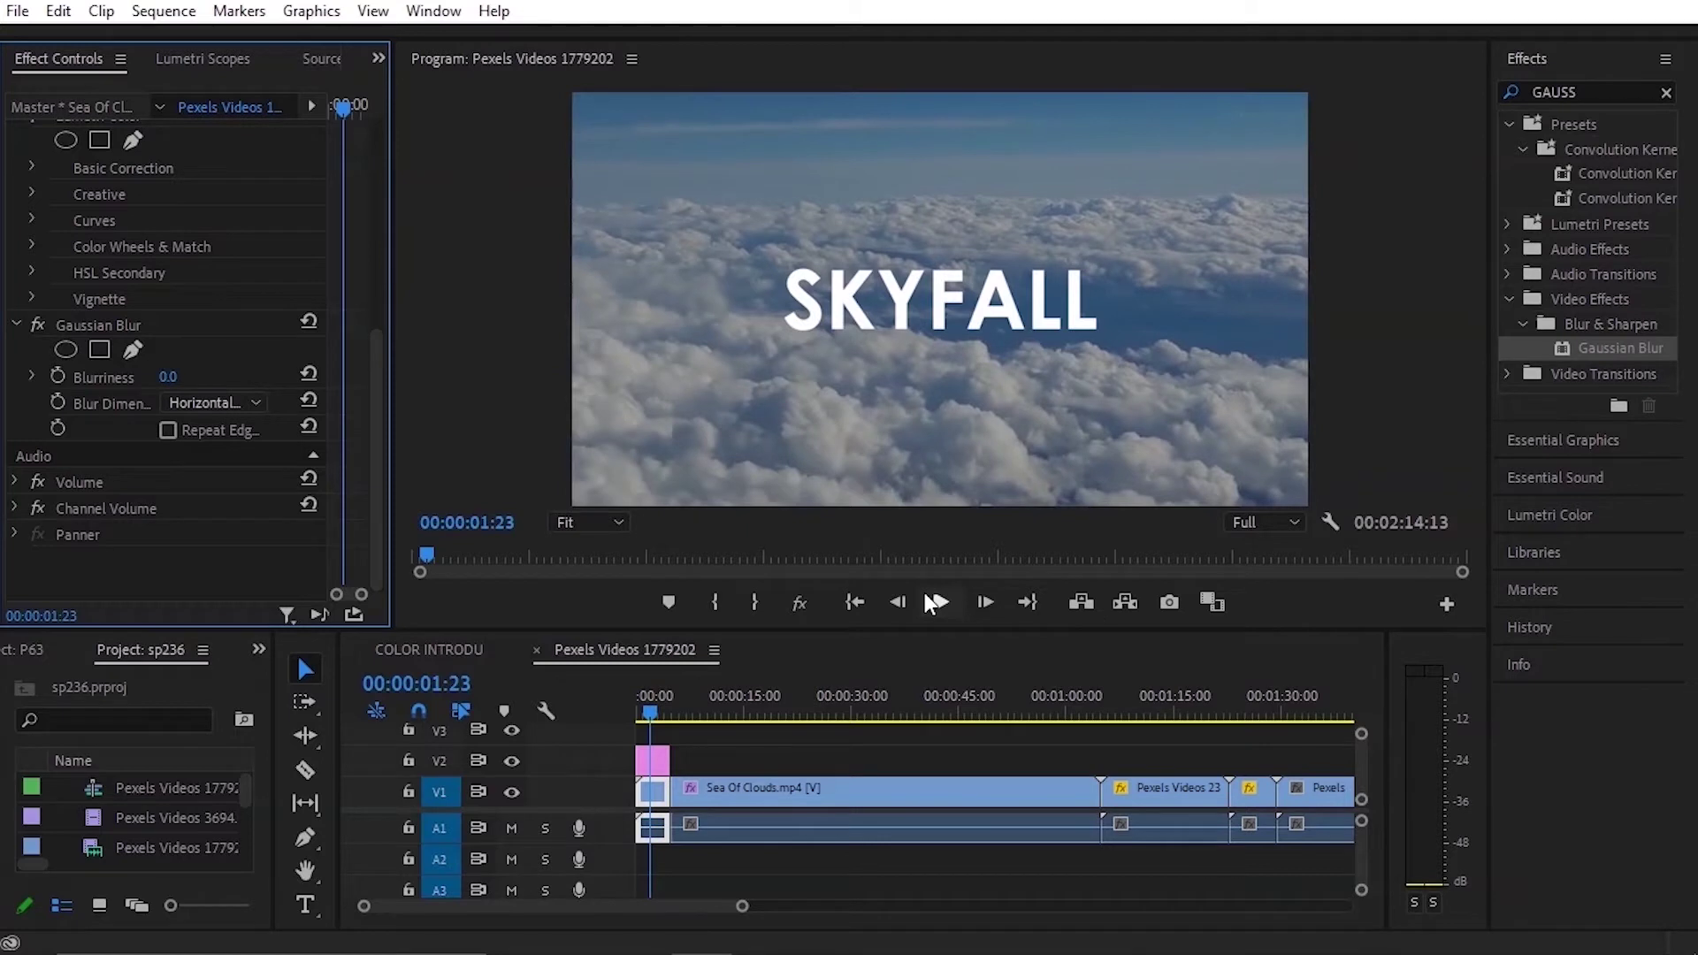
key(ctrl+z)
key(ctrl+z)
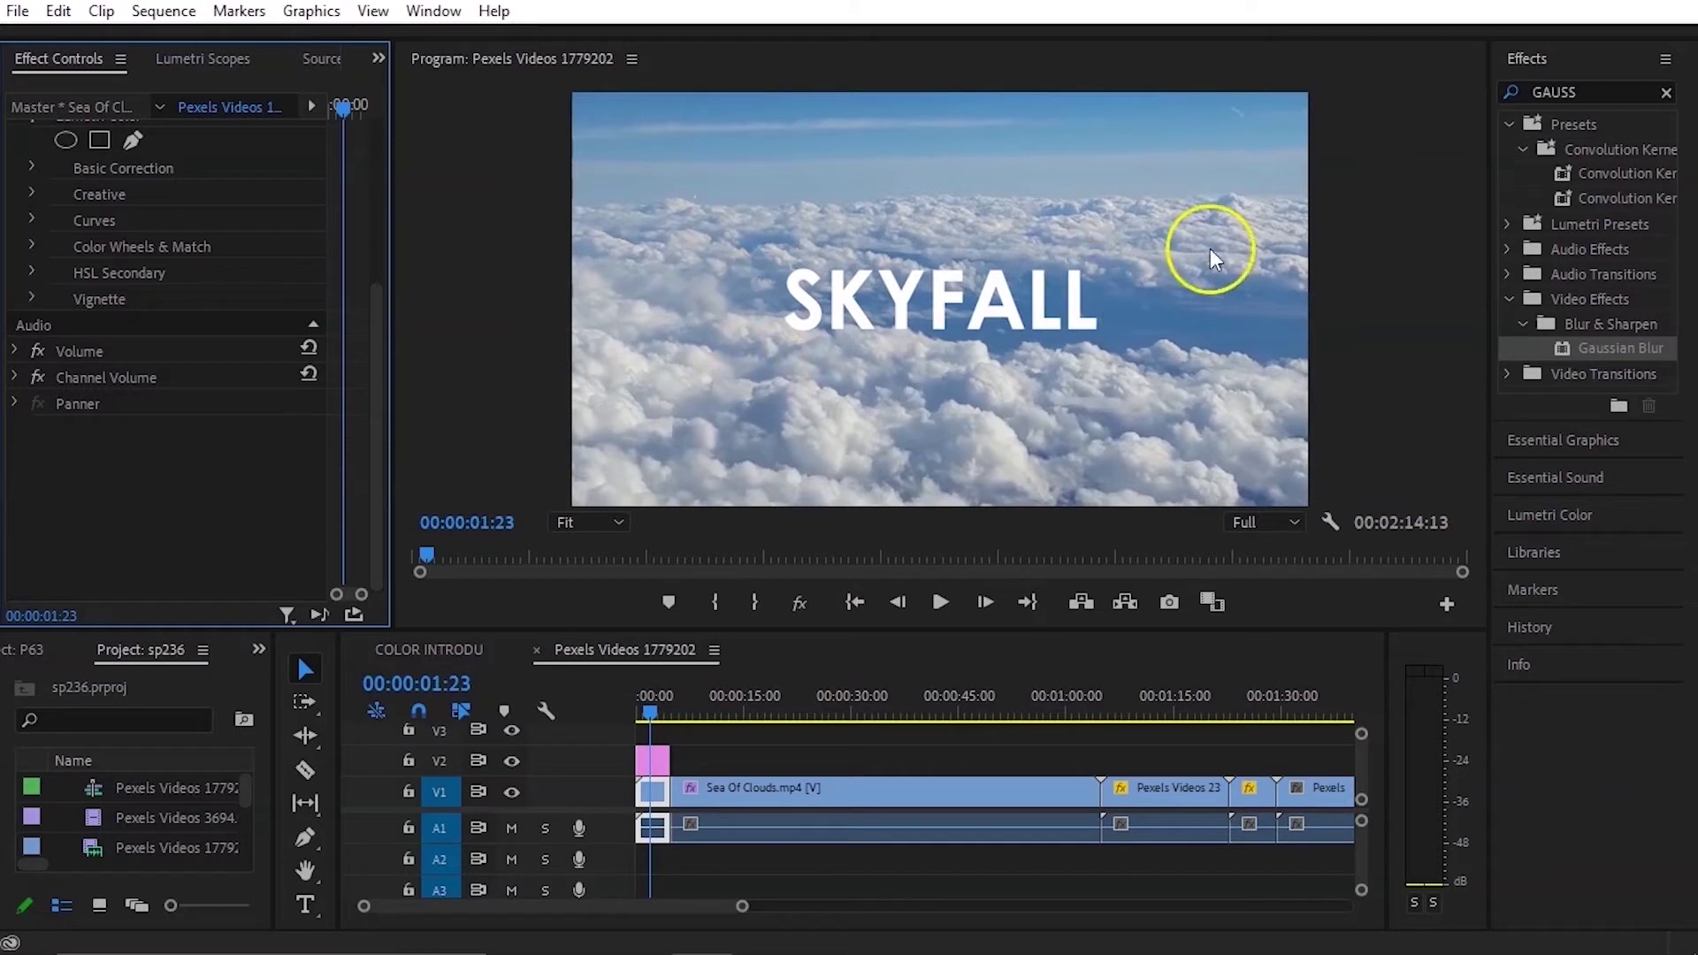
Step: Search the effects for TINT and apply Tint to the short cloud segment beneath the title
click(1611, 92)
key(BackSpace)
key(BackSpace)
key(BackSpace)
key(BackSpace)
key(BackSpace)
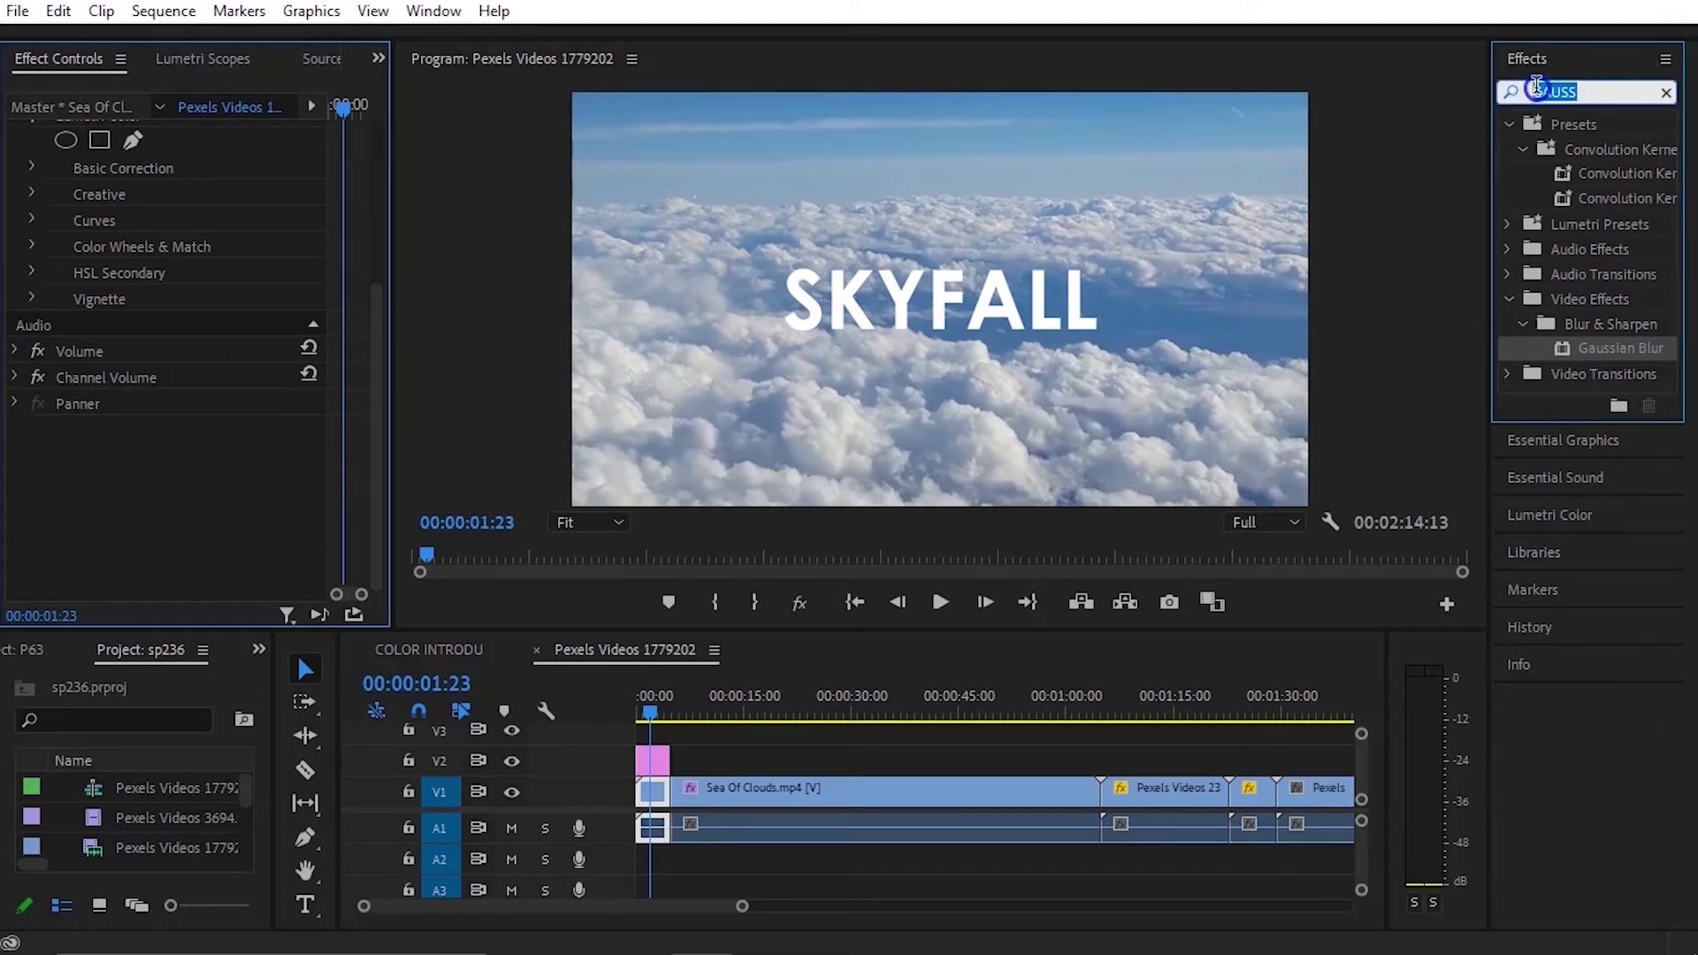
text(TINT)
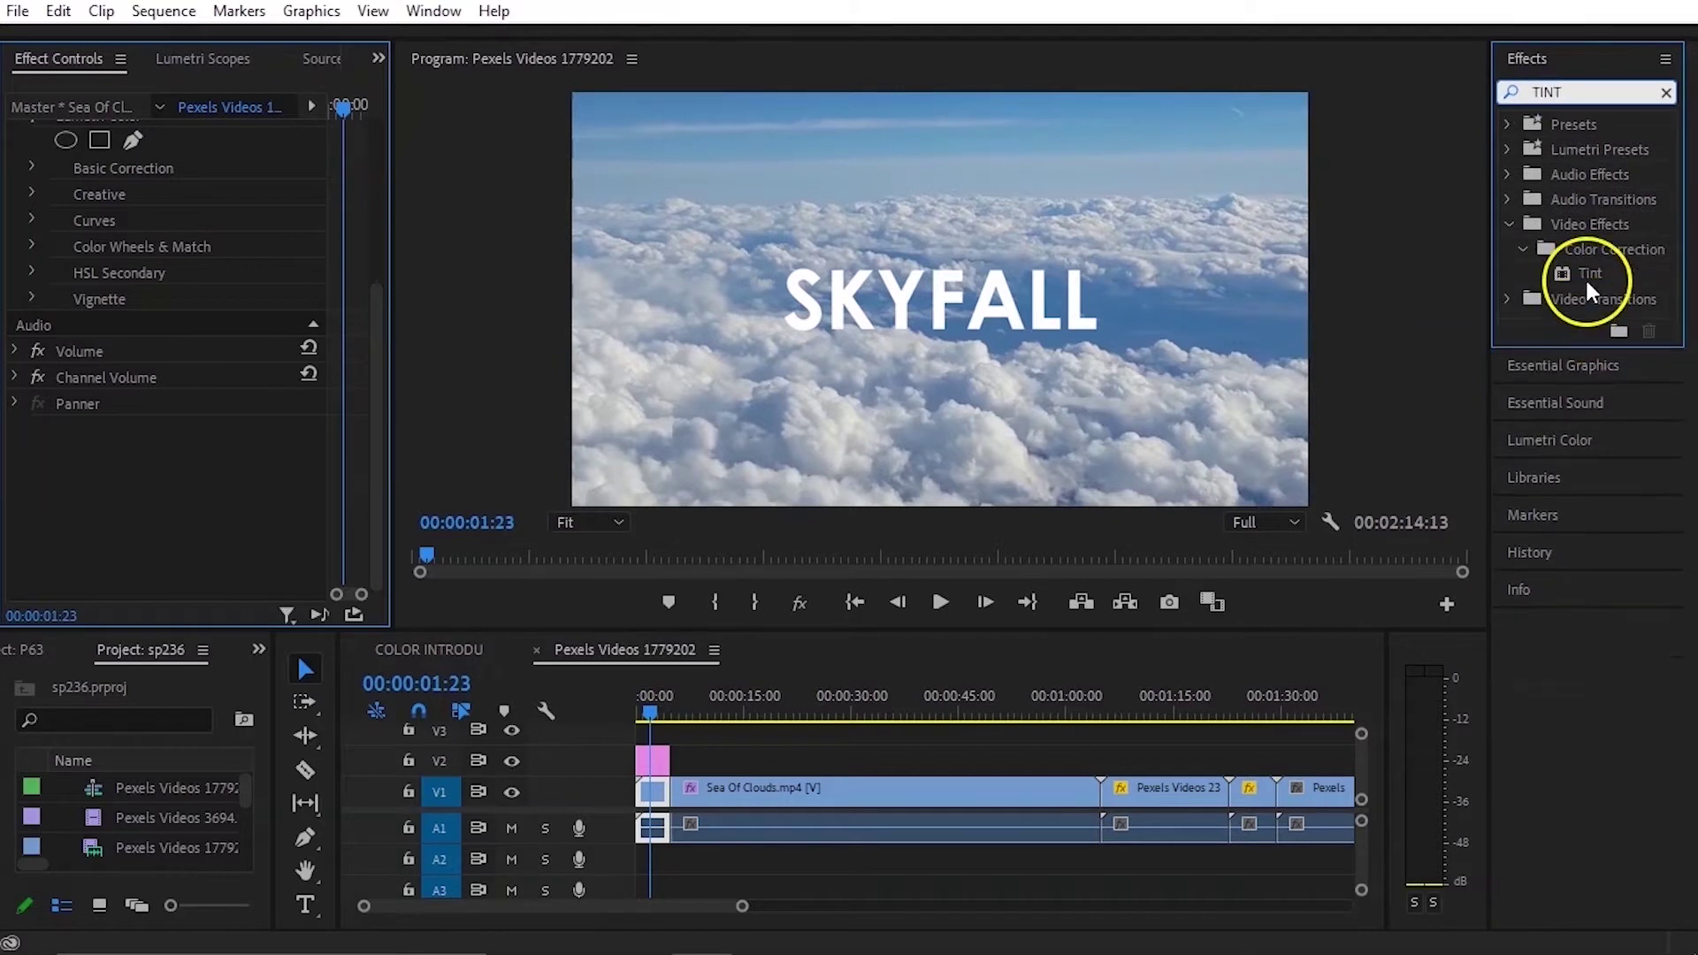
drag(1584, 278, 655, 791)
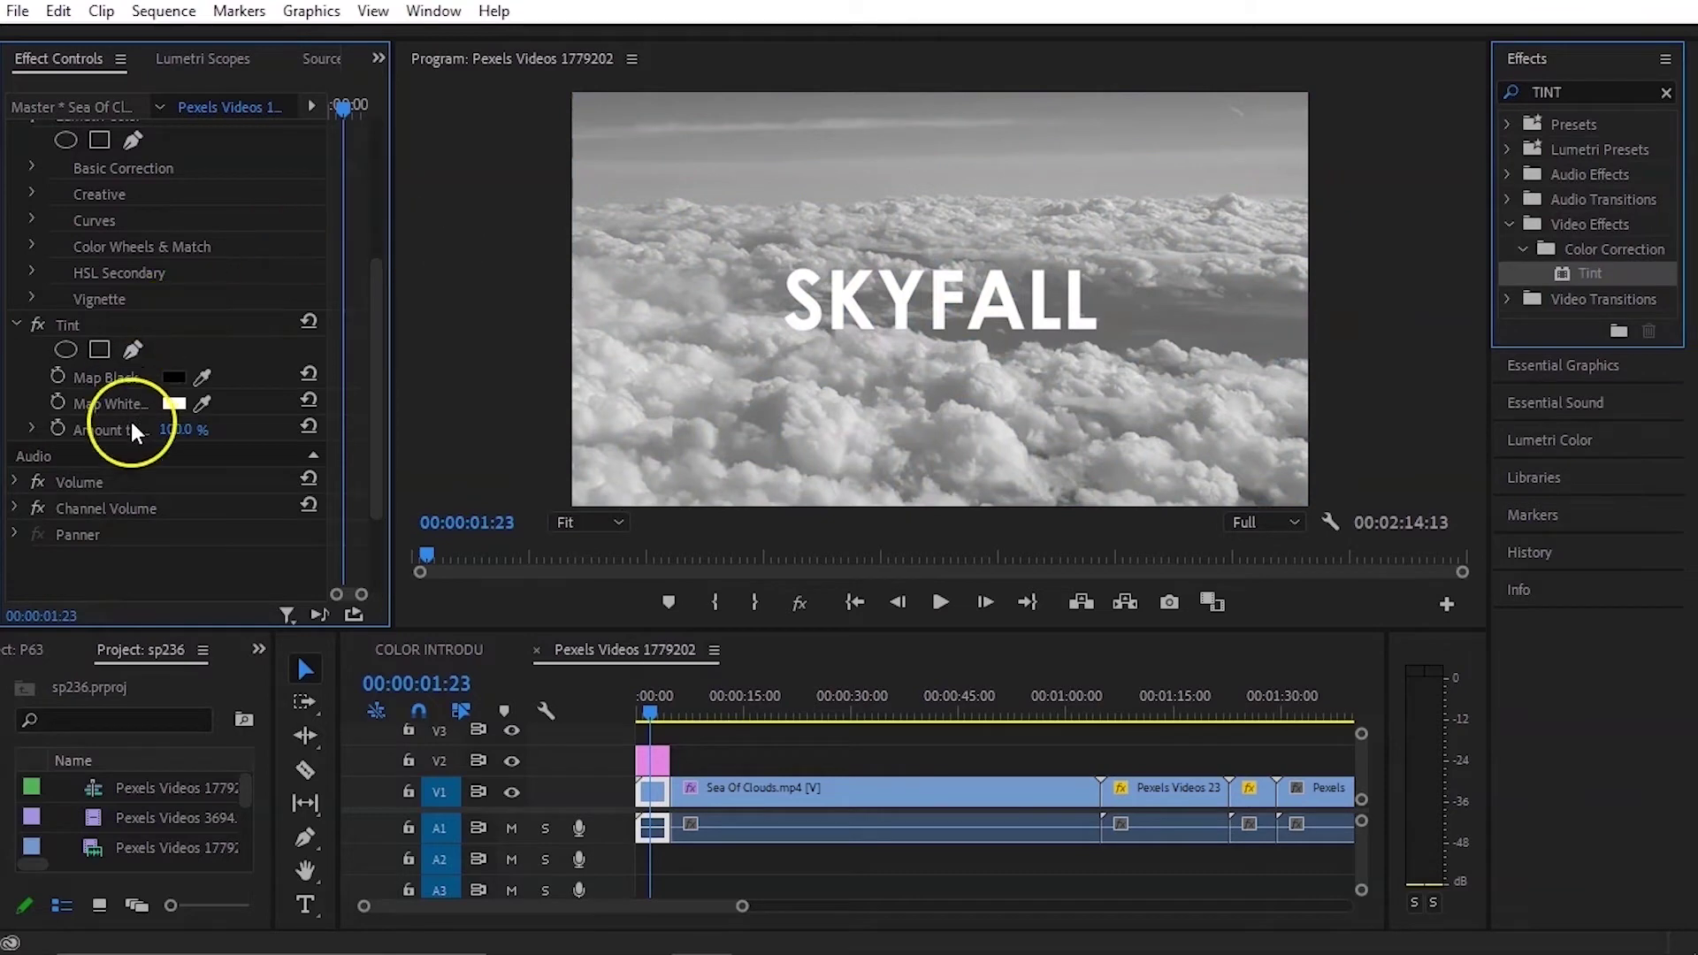
Step: Set the Tint effect's Map White colour to mid-grey 929292 on the cloud segment beneath the title
click(173, 404)
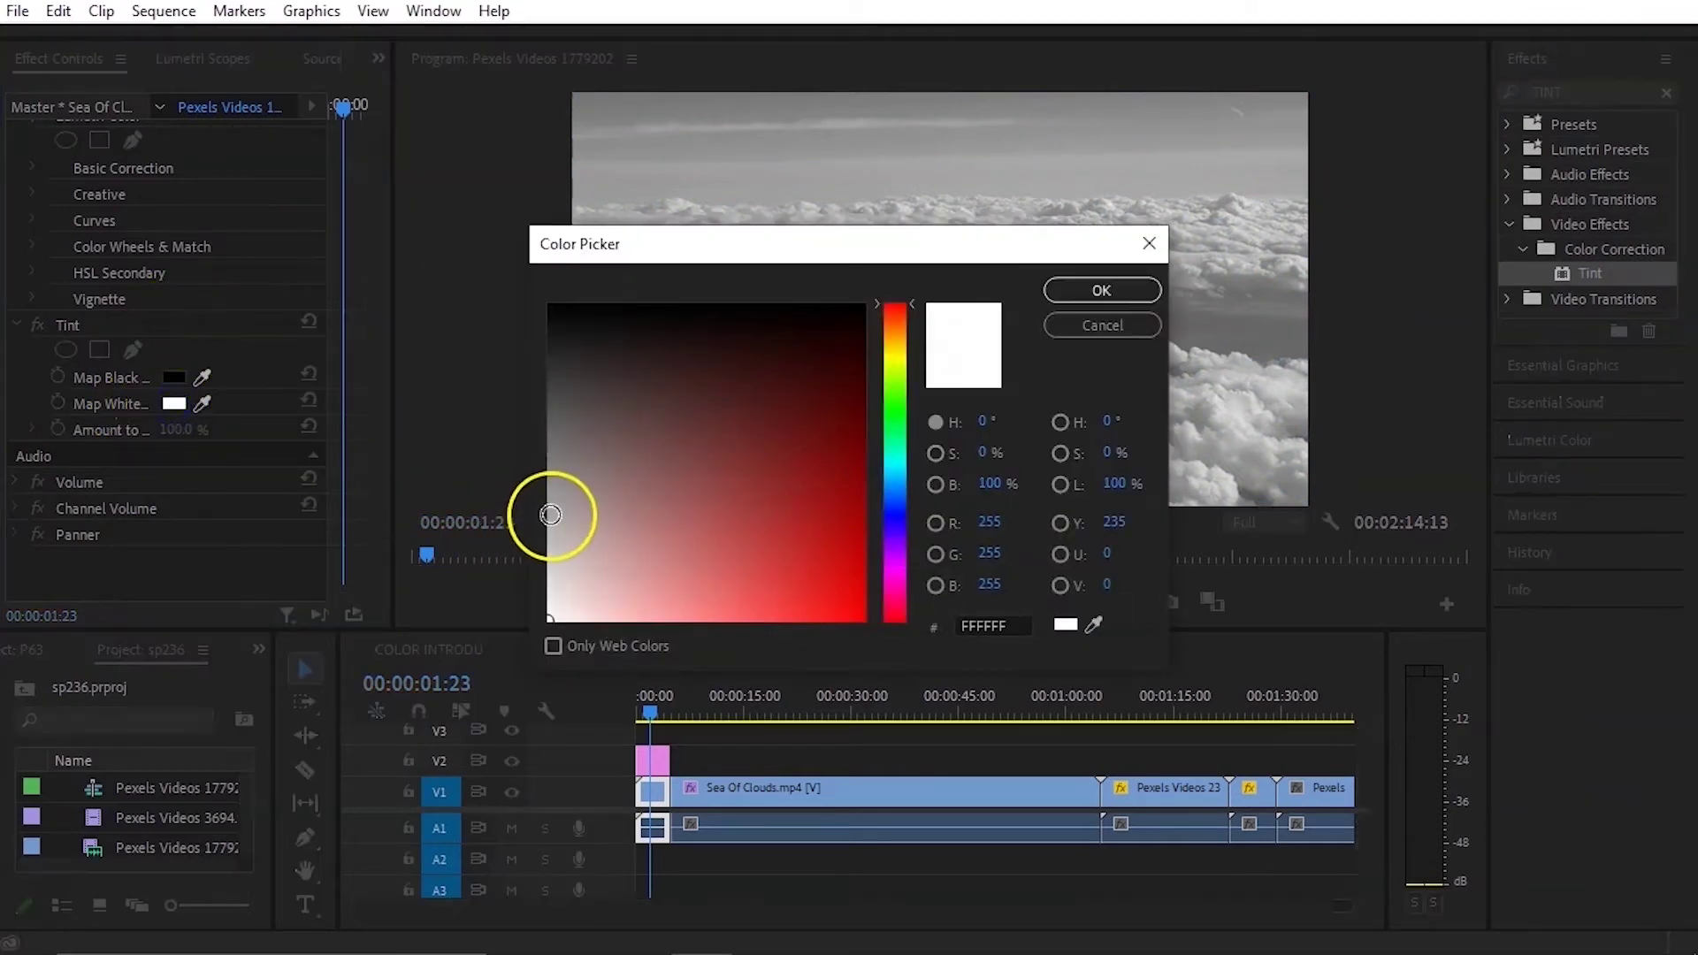
click(554, 510)
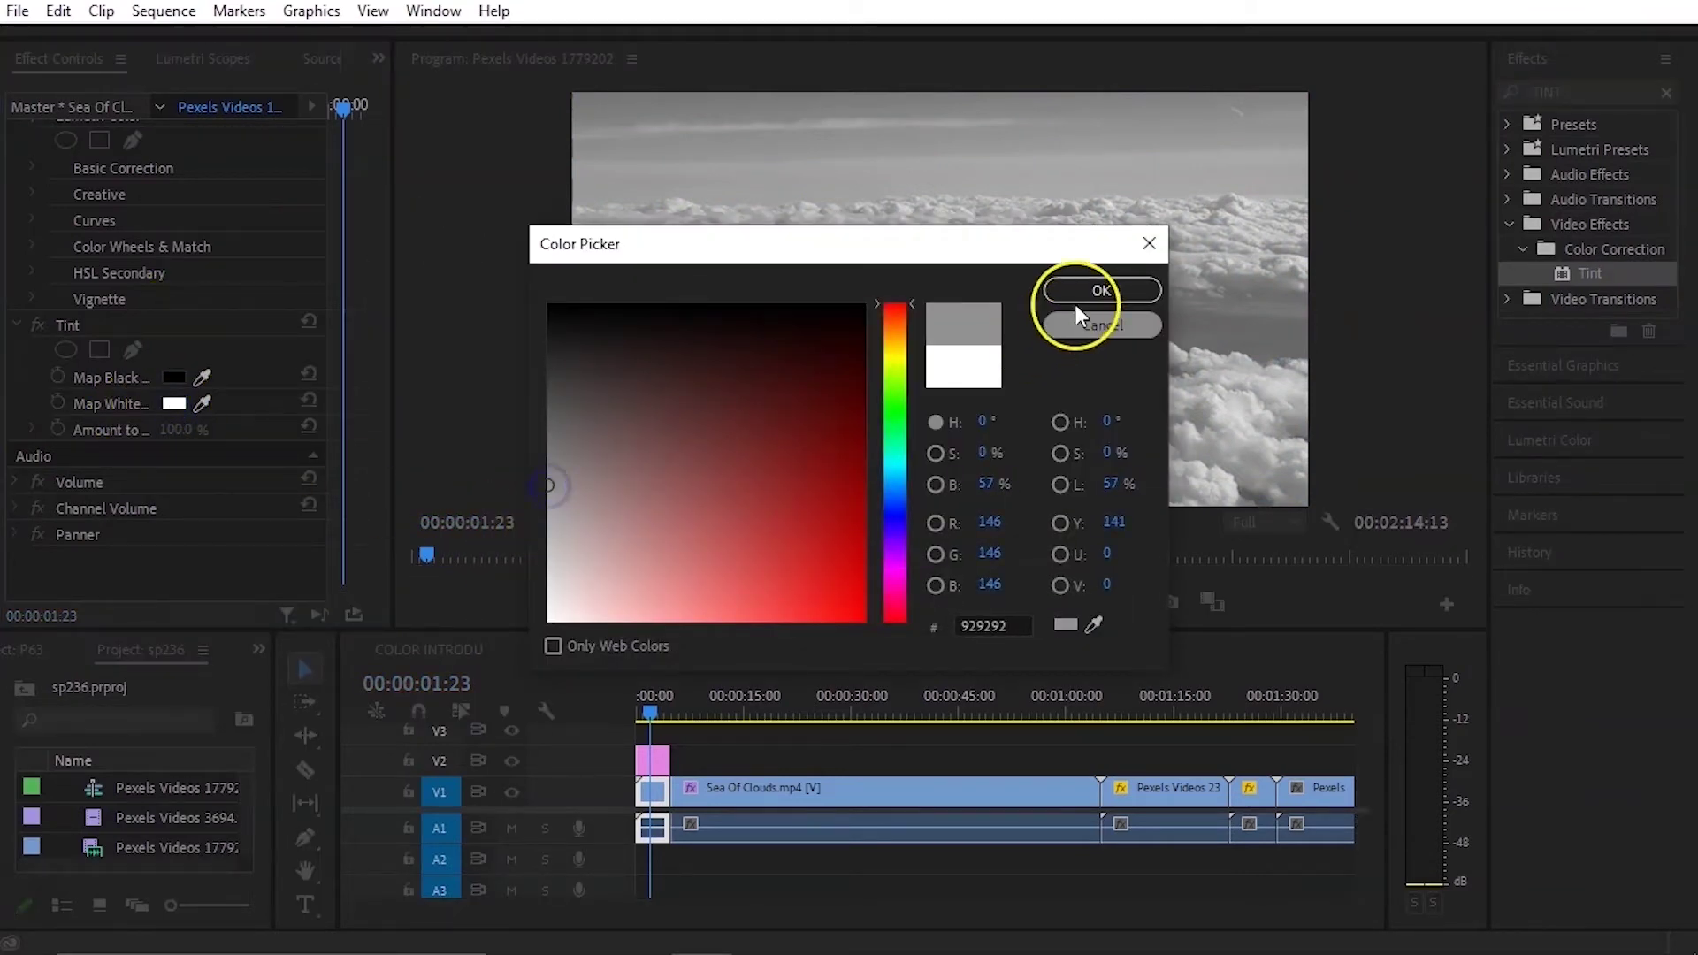
click(1099, 290)
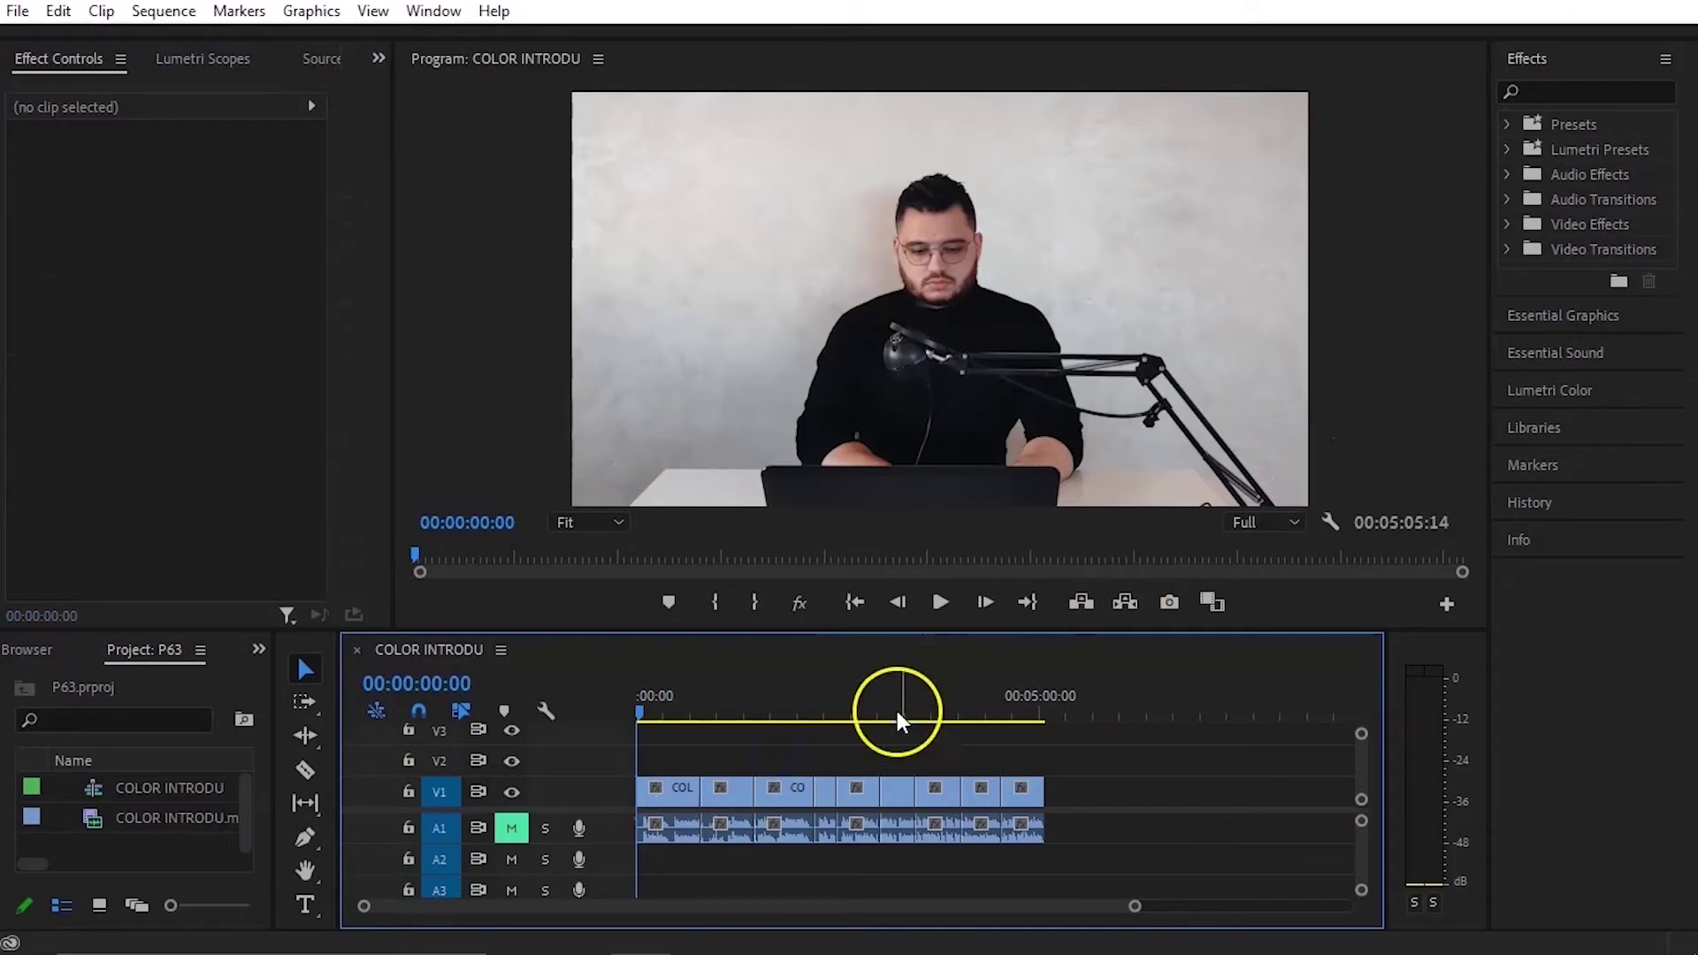
Step: Try pasting a copy of the COLOR INTRODU sequence's first clip after its last clip, and undo the paste
click(677, 791)
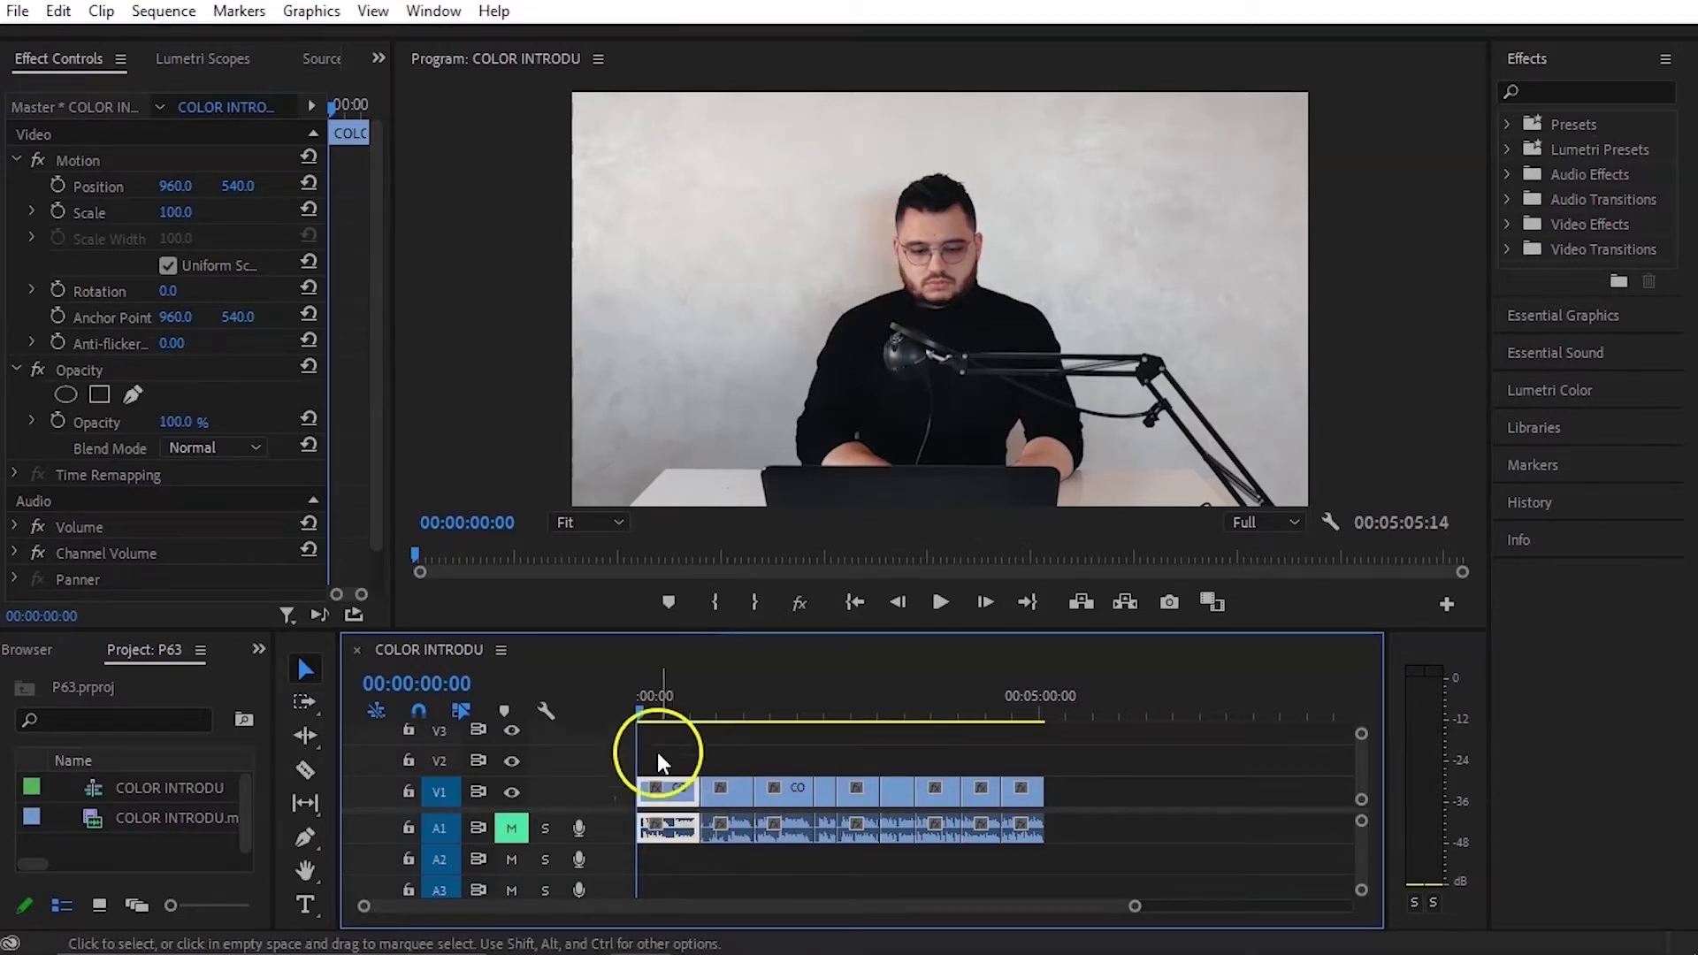
drag(640, 715, 812, 732)
click(1004, 718)
click(1057, 736)
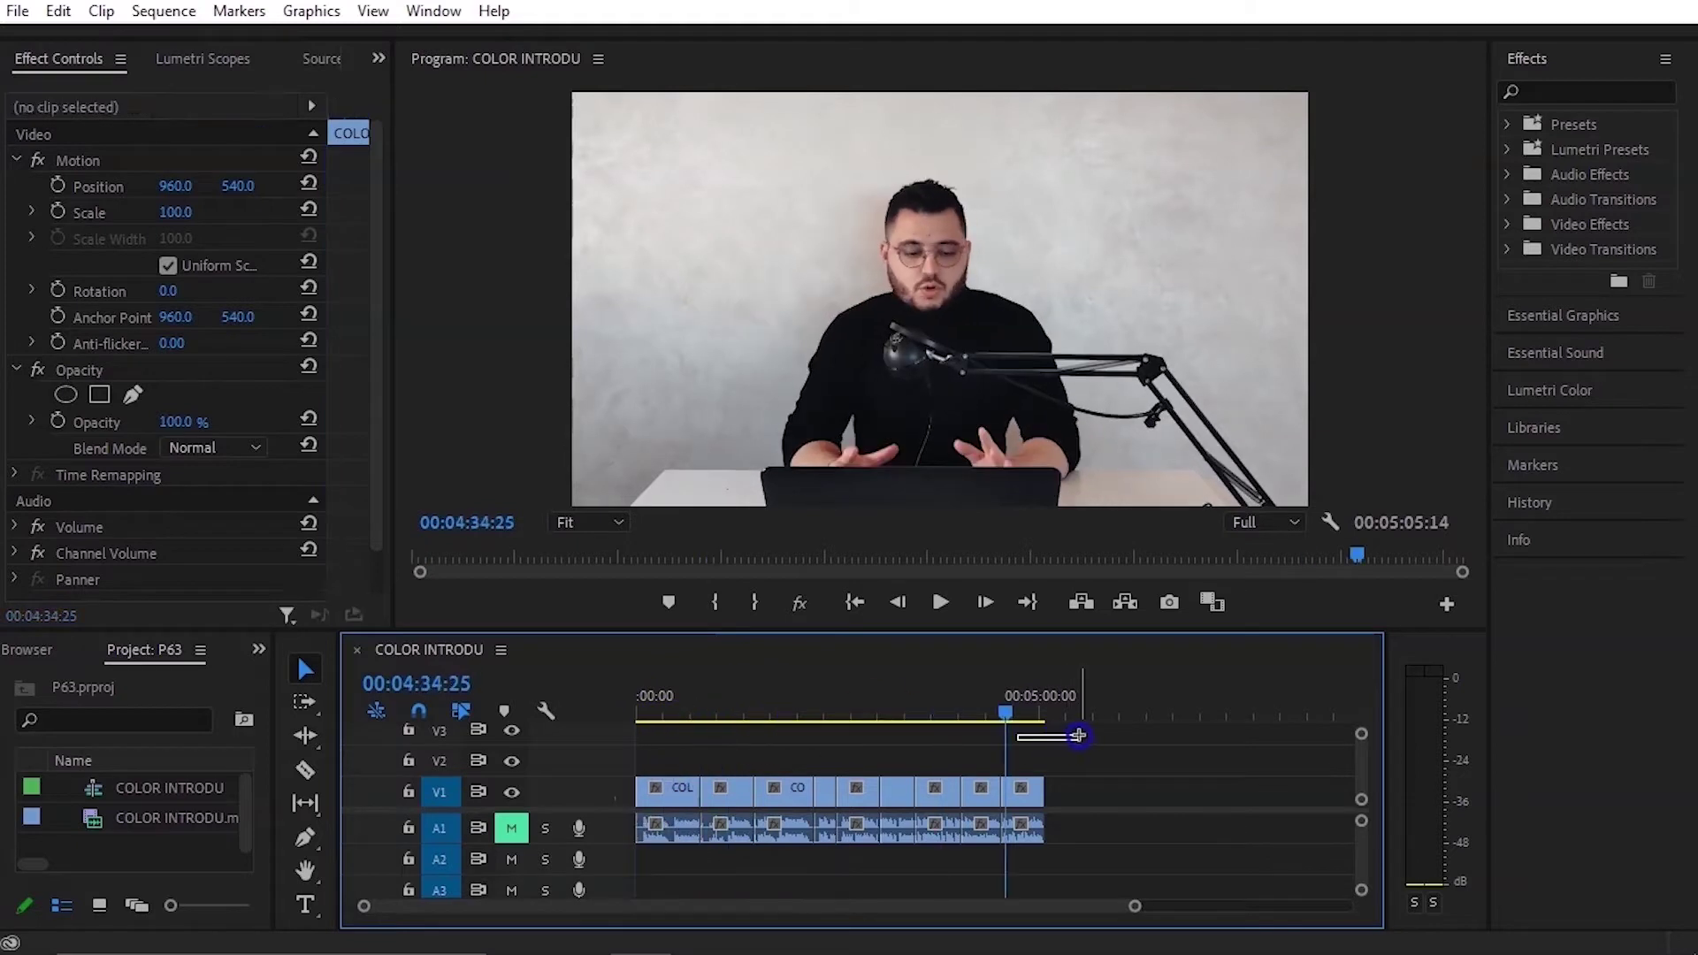
mouse_move(1062, 732)
mouse_down()
mouse_move(1022, 712)
mouse_move(1076, 739)
mouse_up()
key(ctrl+v)
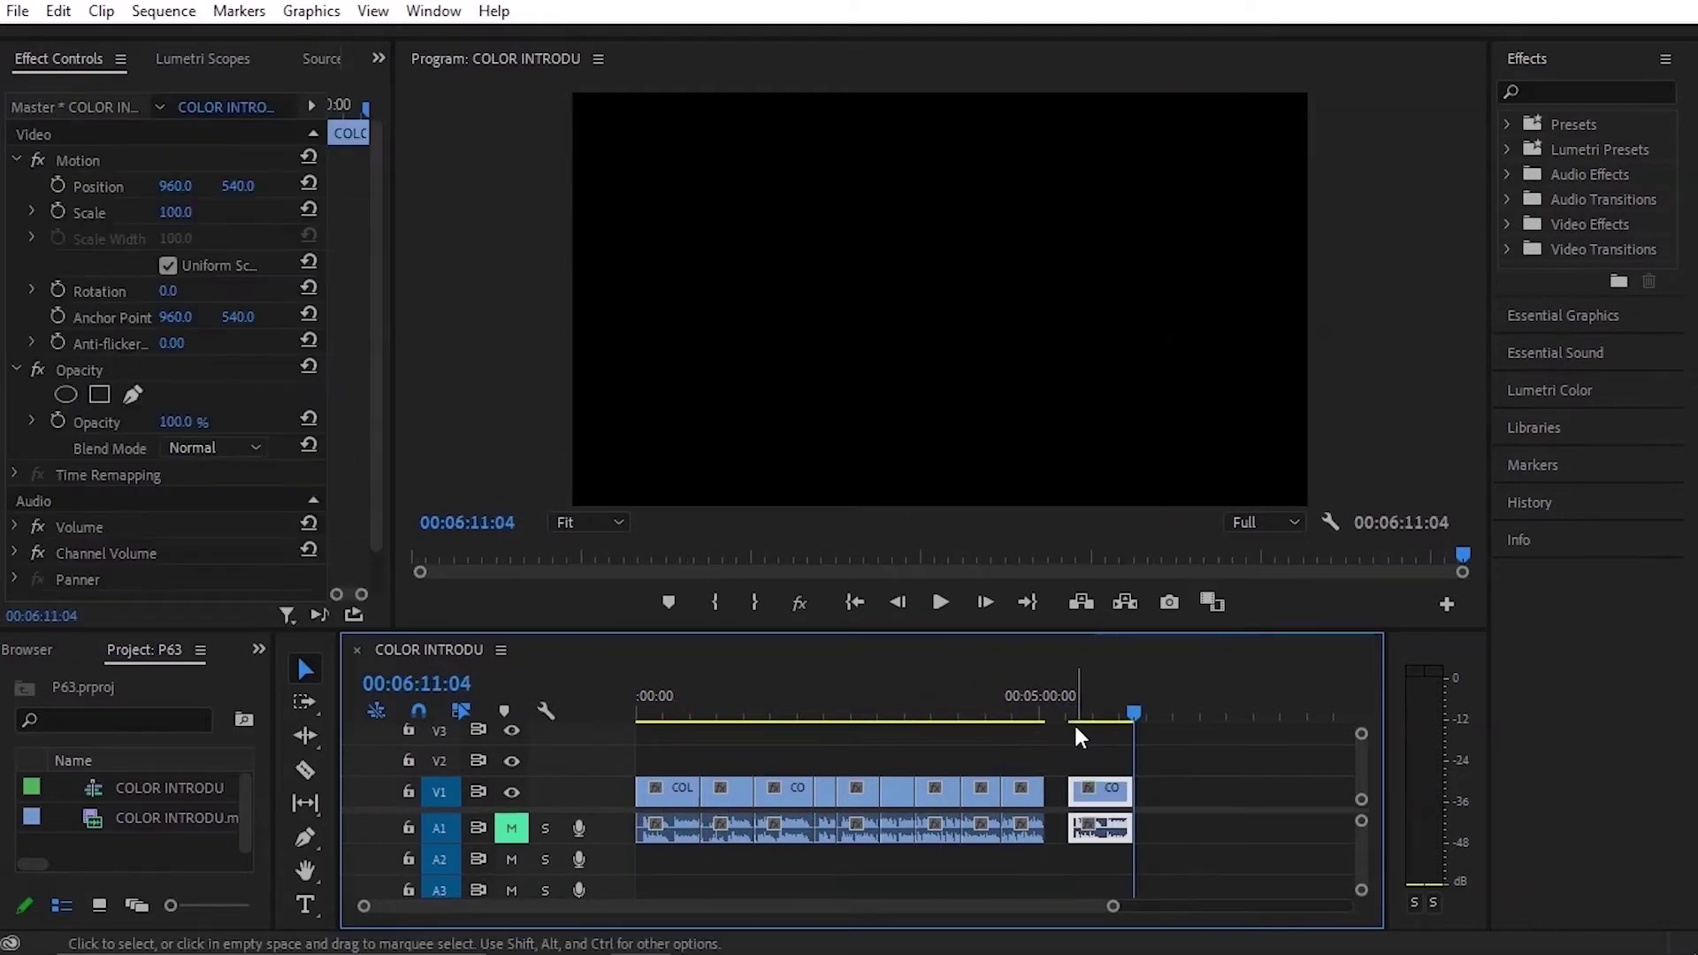
key(ctrl+z)
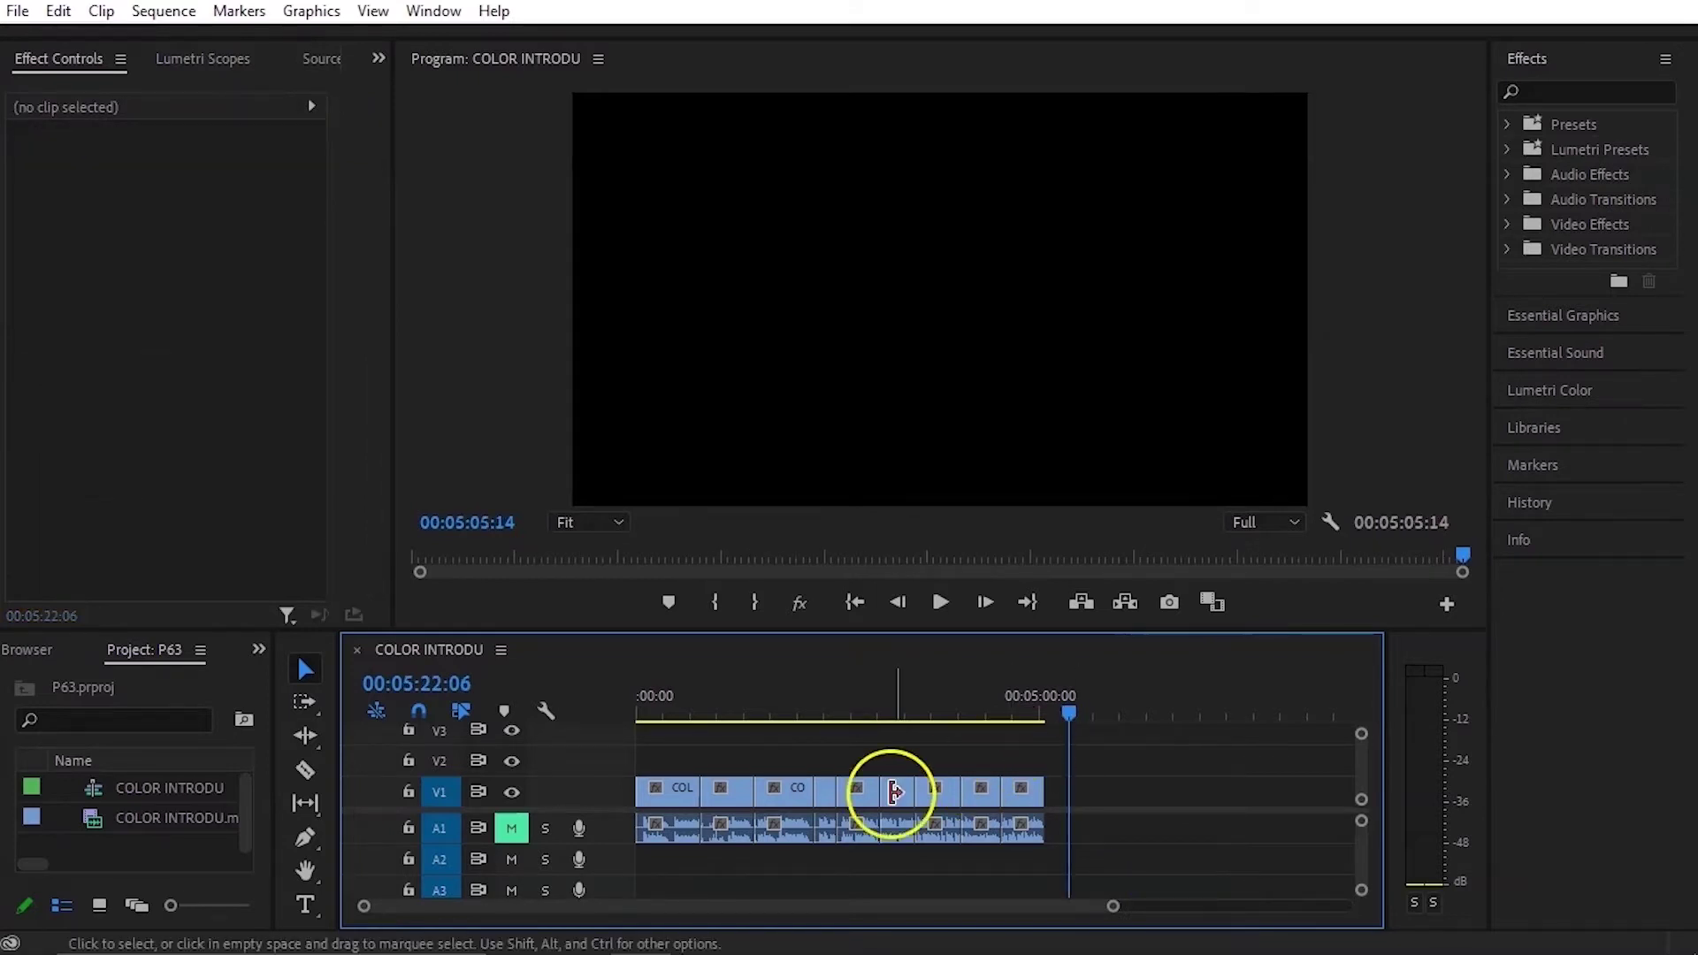
Step: Unlink the first clip's video from its audio and place several copies of the video on V1 and V2
click(681, 790)
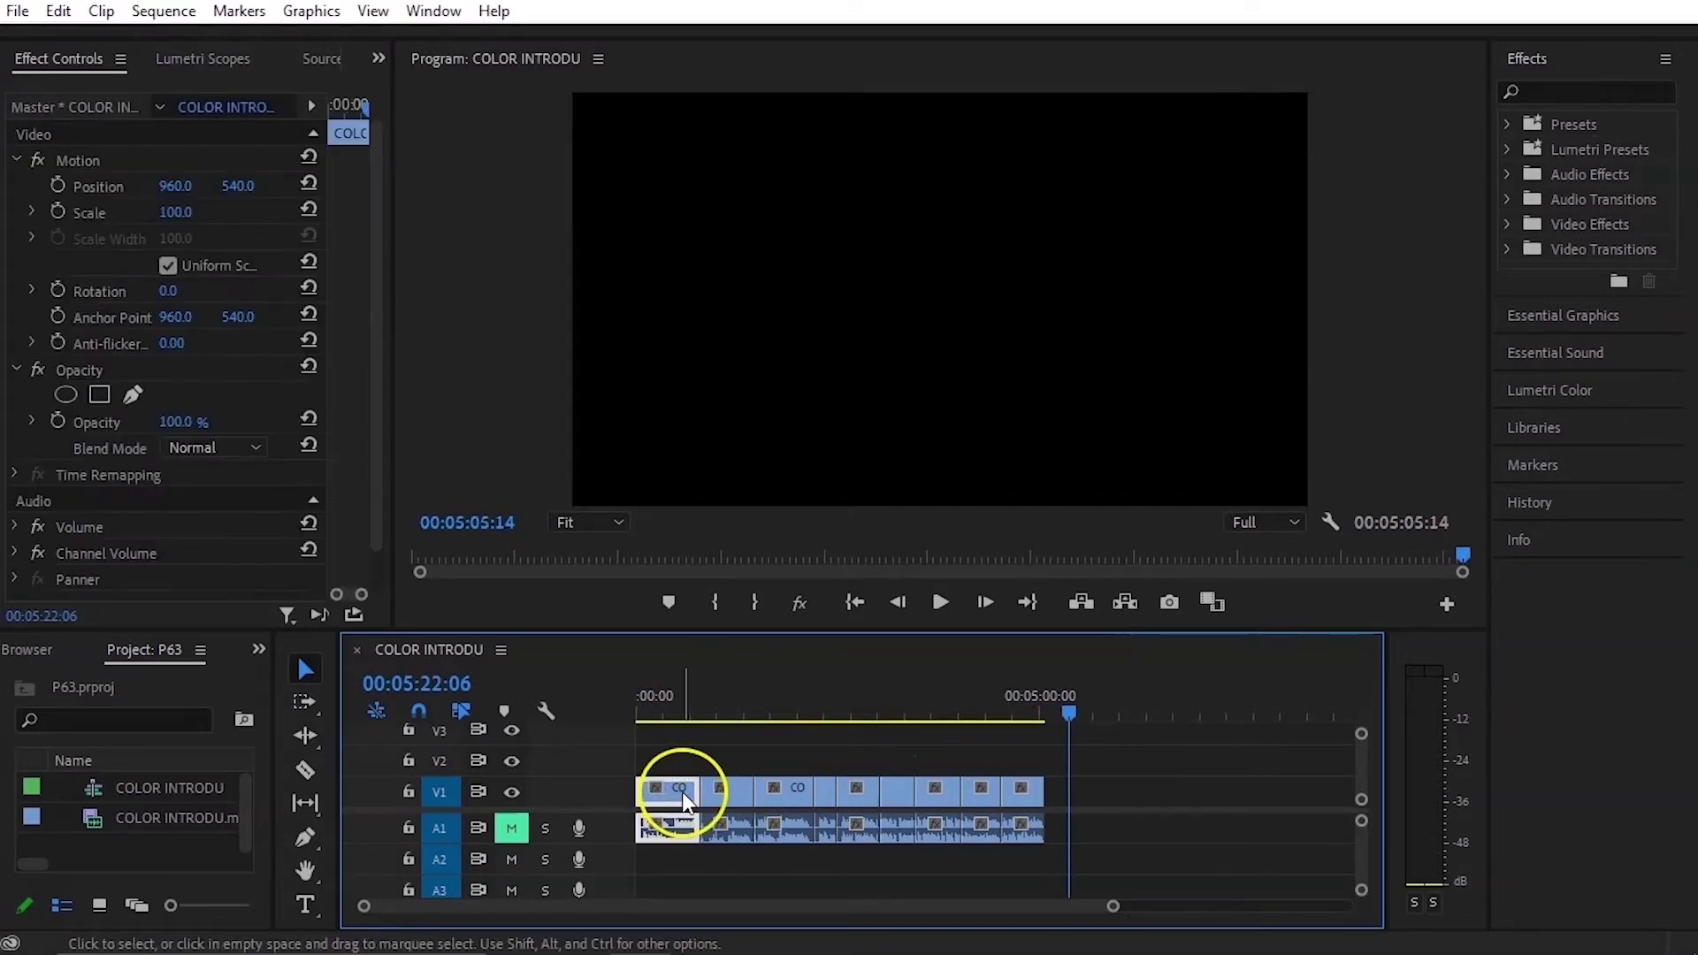
right_click(681, 790)
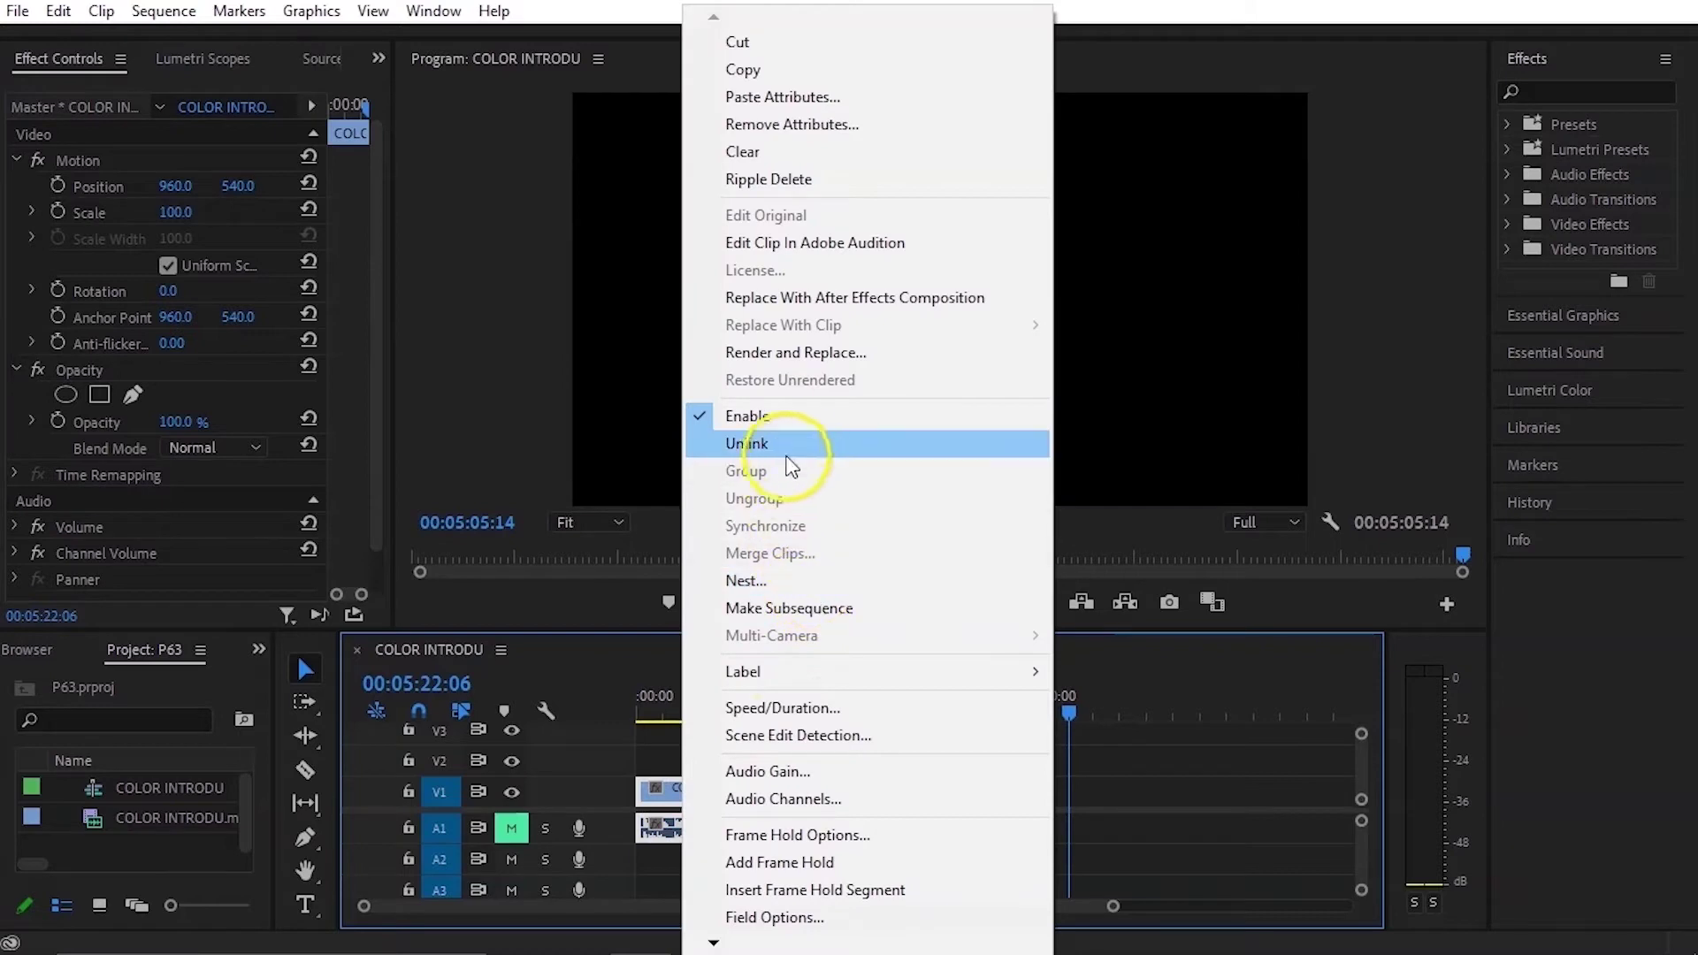
click(789, 445)
click(667, 783)
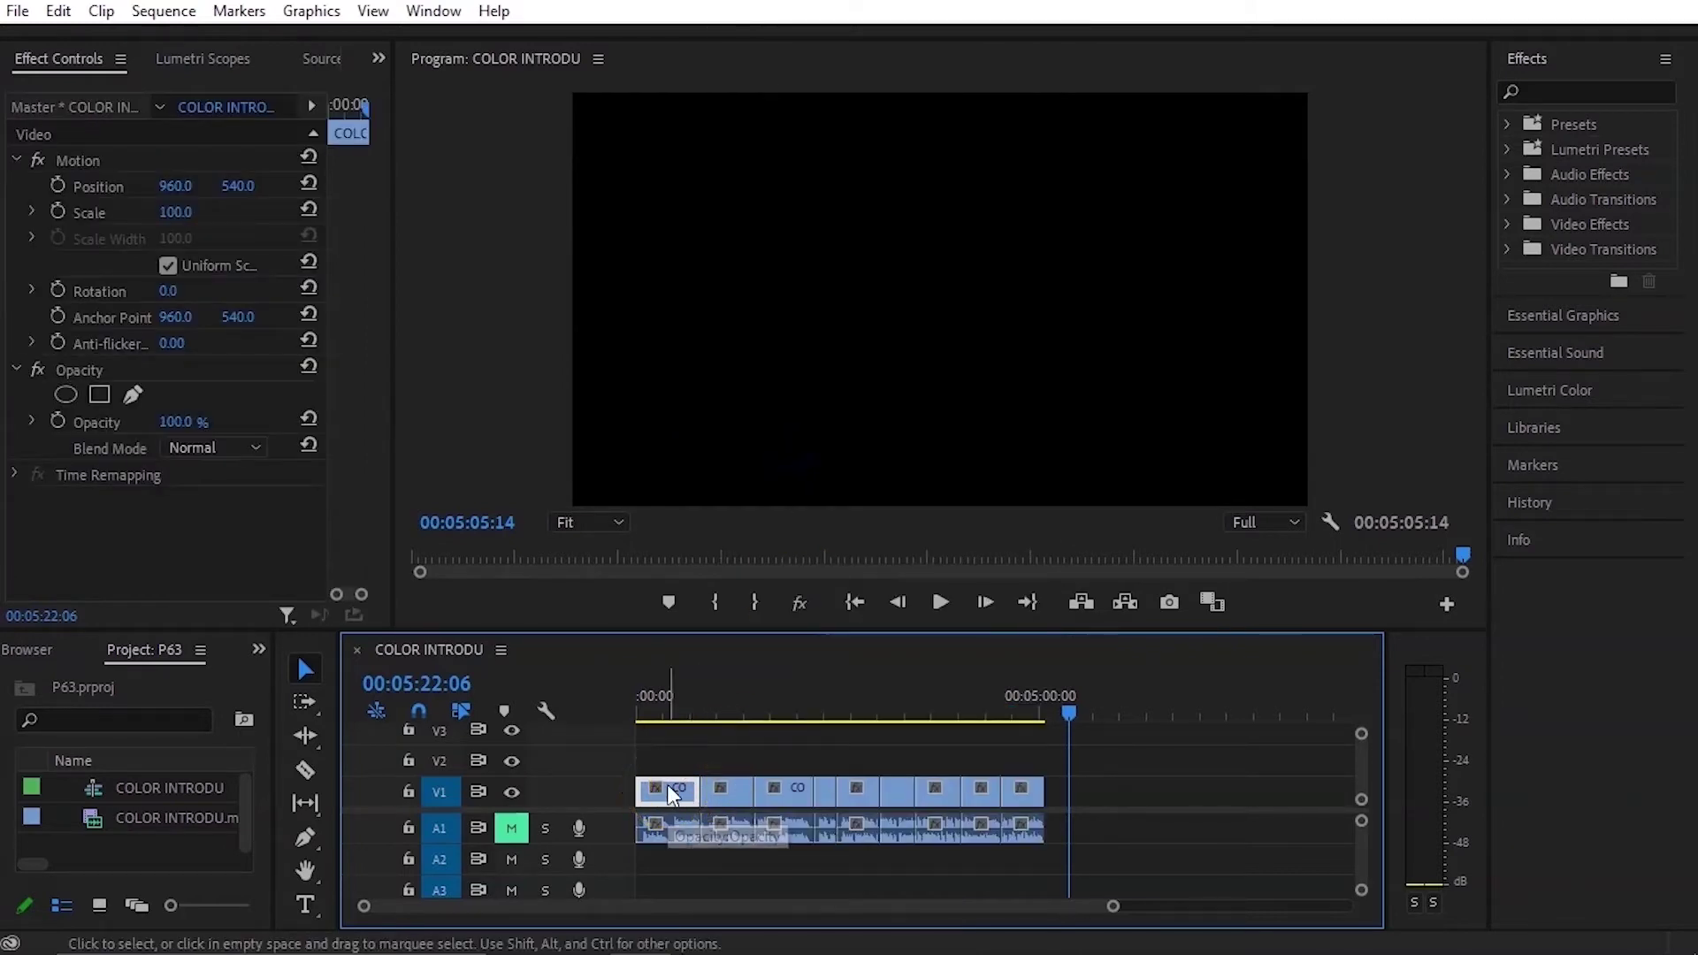
drag(666, 790, 1274, 785)
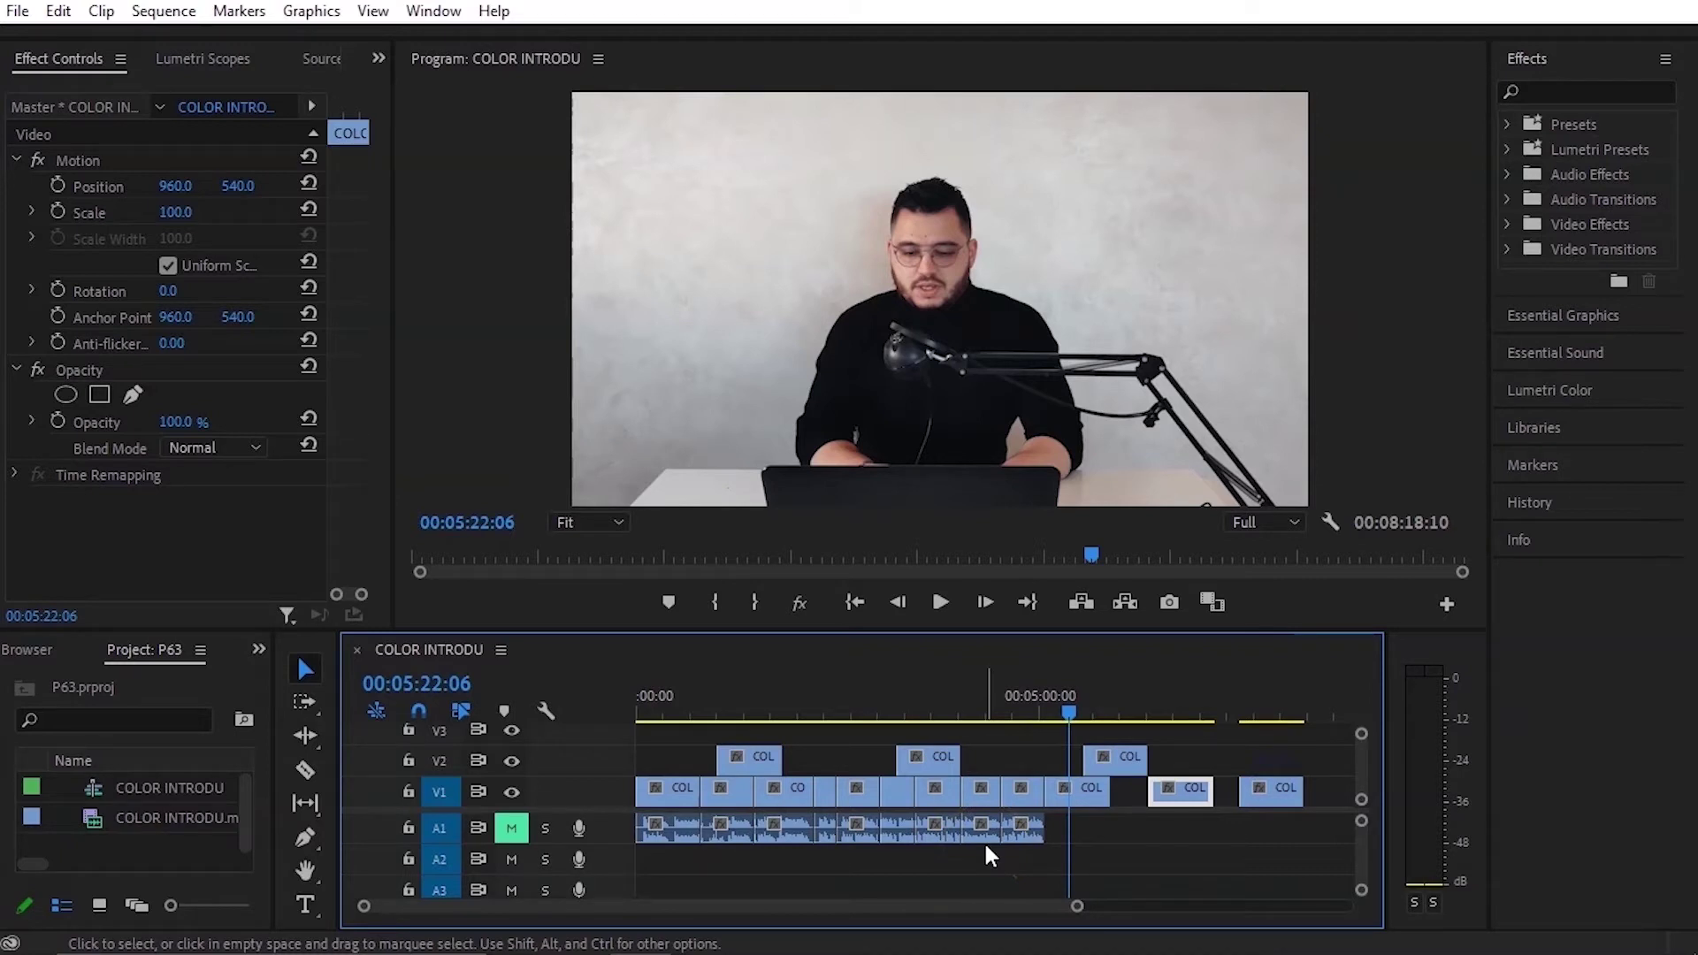
Step: Undo all the duplicated video clips on V1 and V2, and the unlinking of the first clip
drag(1066, 713, 1019, 725)
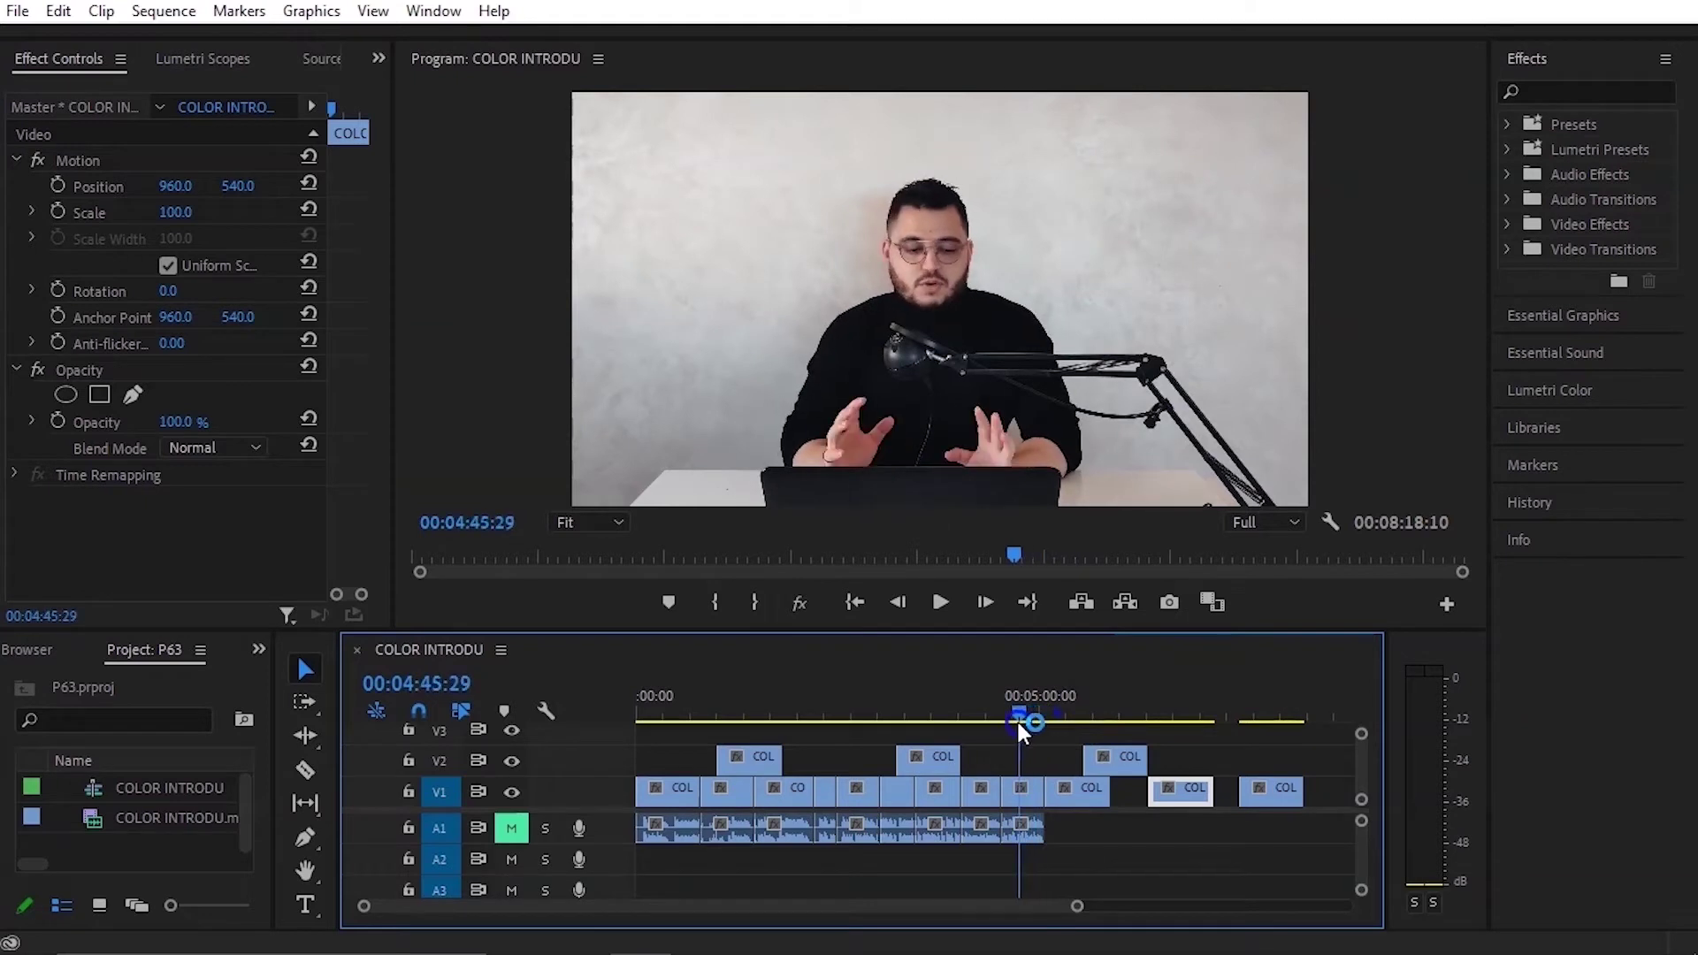
key(ctrl+z)
key(ctrl+z)
key(ctrl+z)
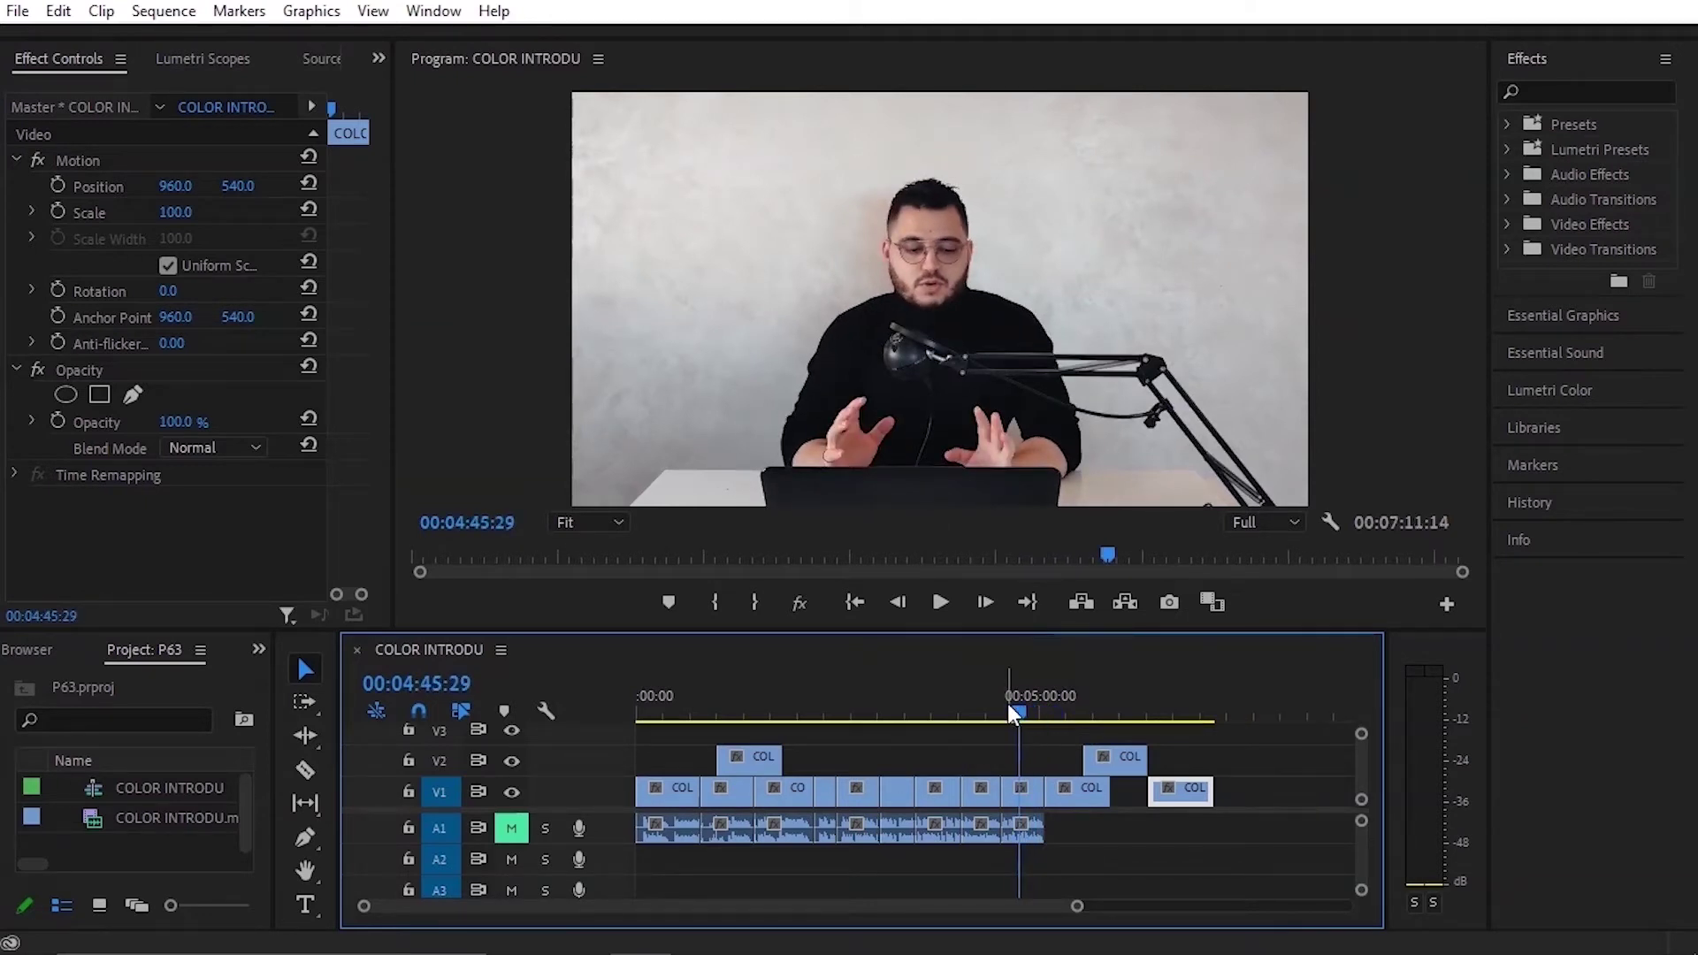
key(ctrl+z)
key(ctrl+z)
key(ctrl+z)
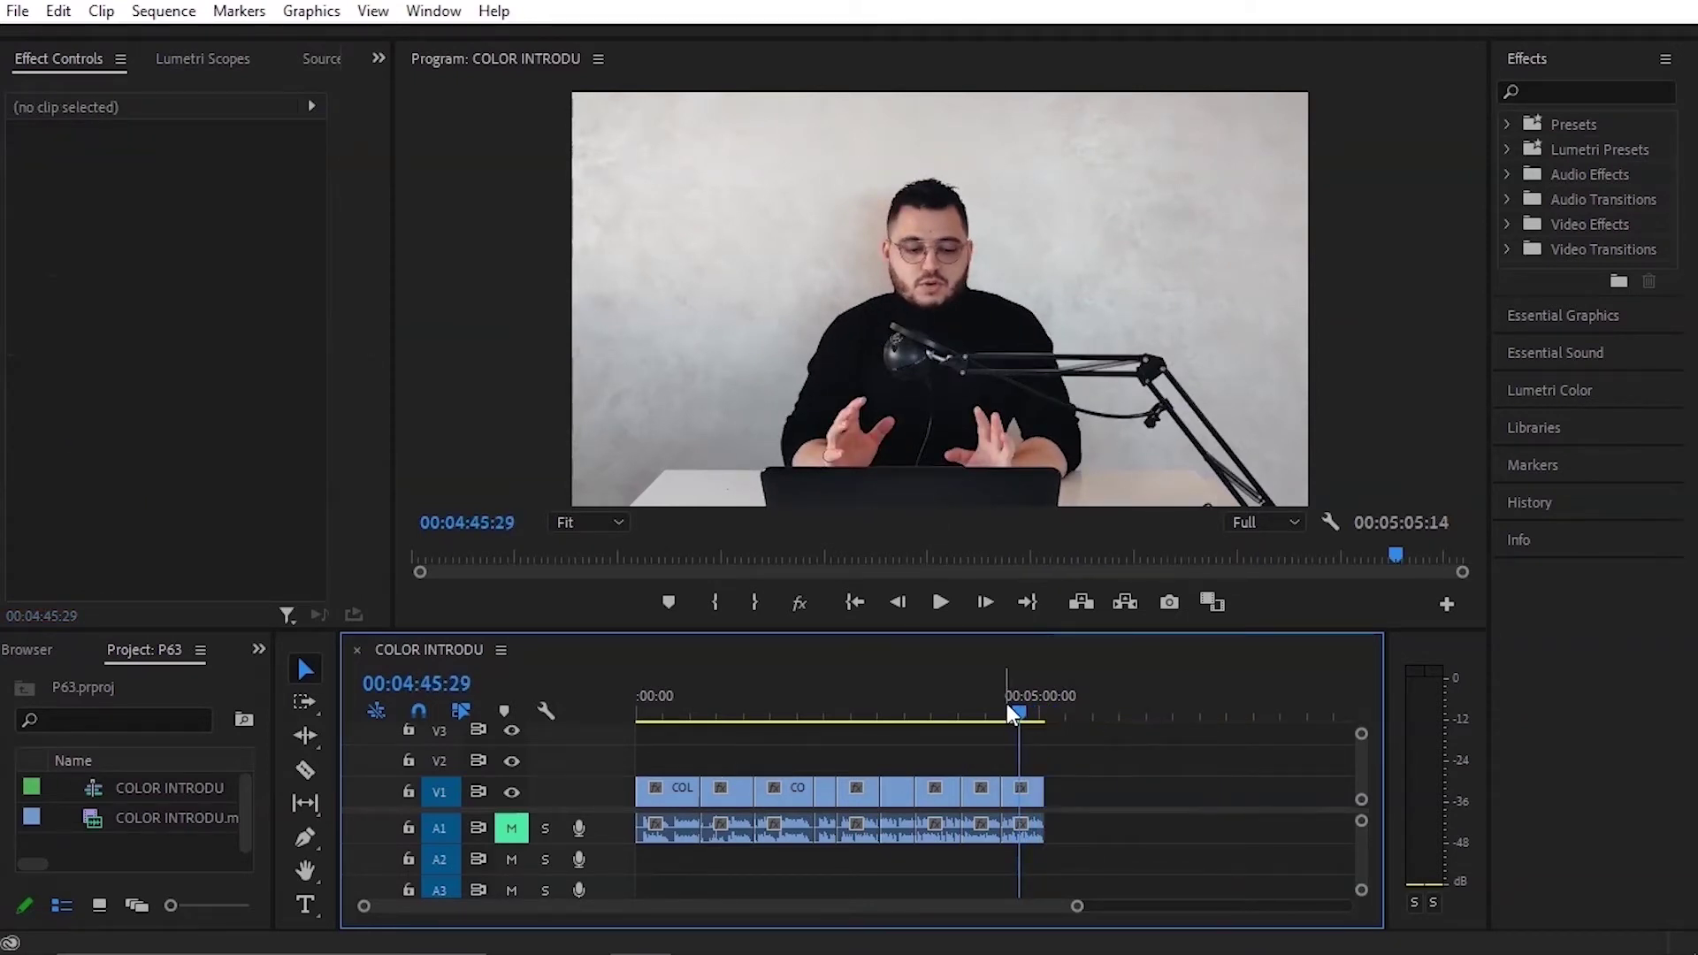
Step: Return the playhead to the sequence start and review the footage at increased playback speed
drag(1005, 693, 646, 725)
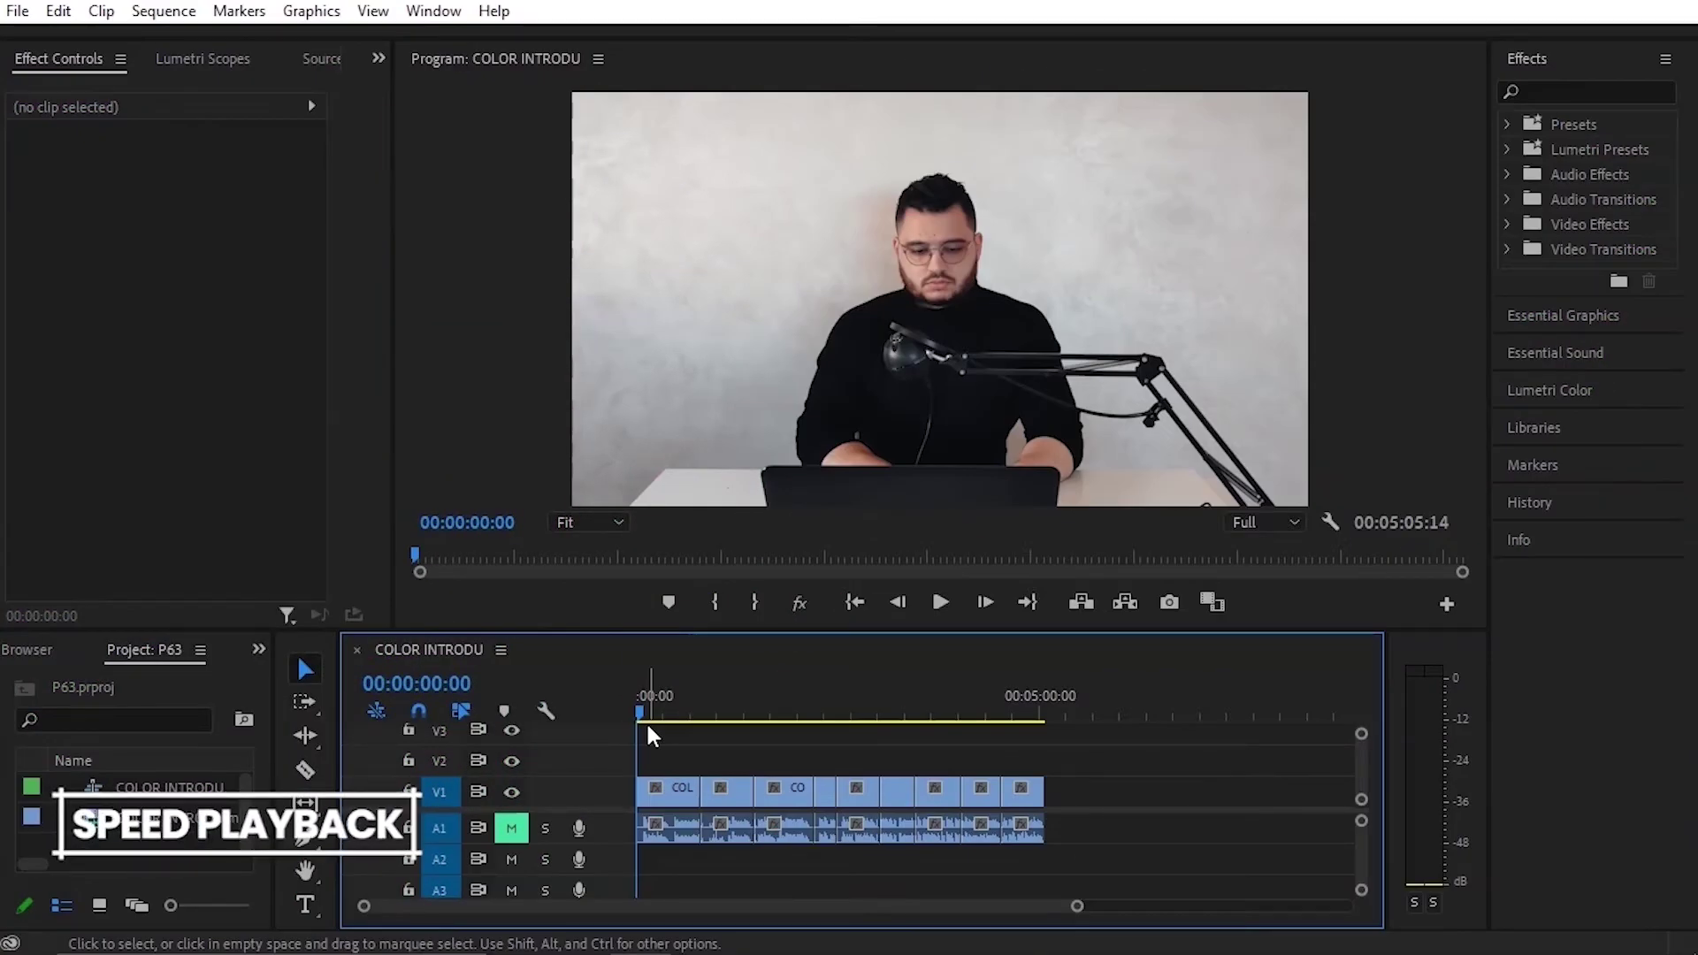
click(650, 736)
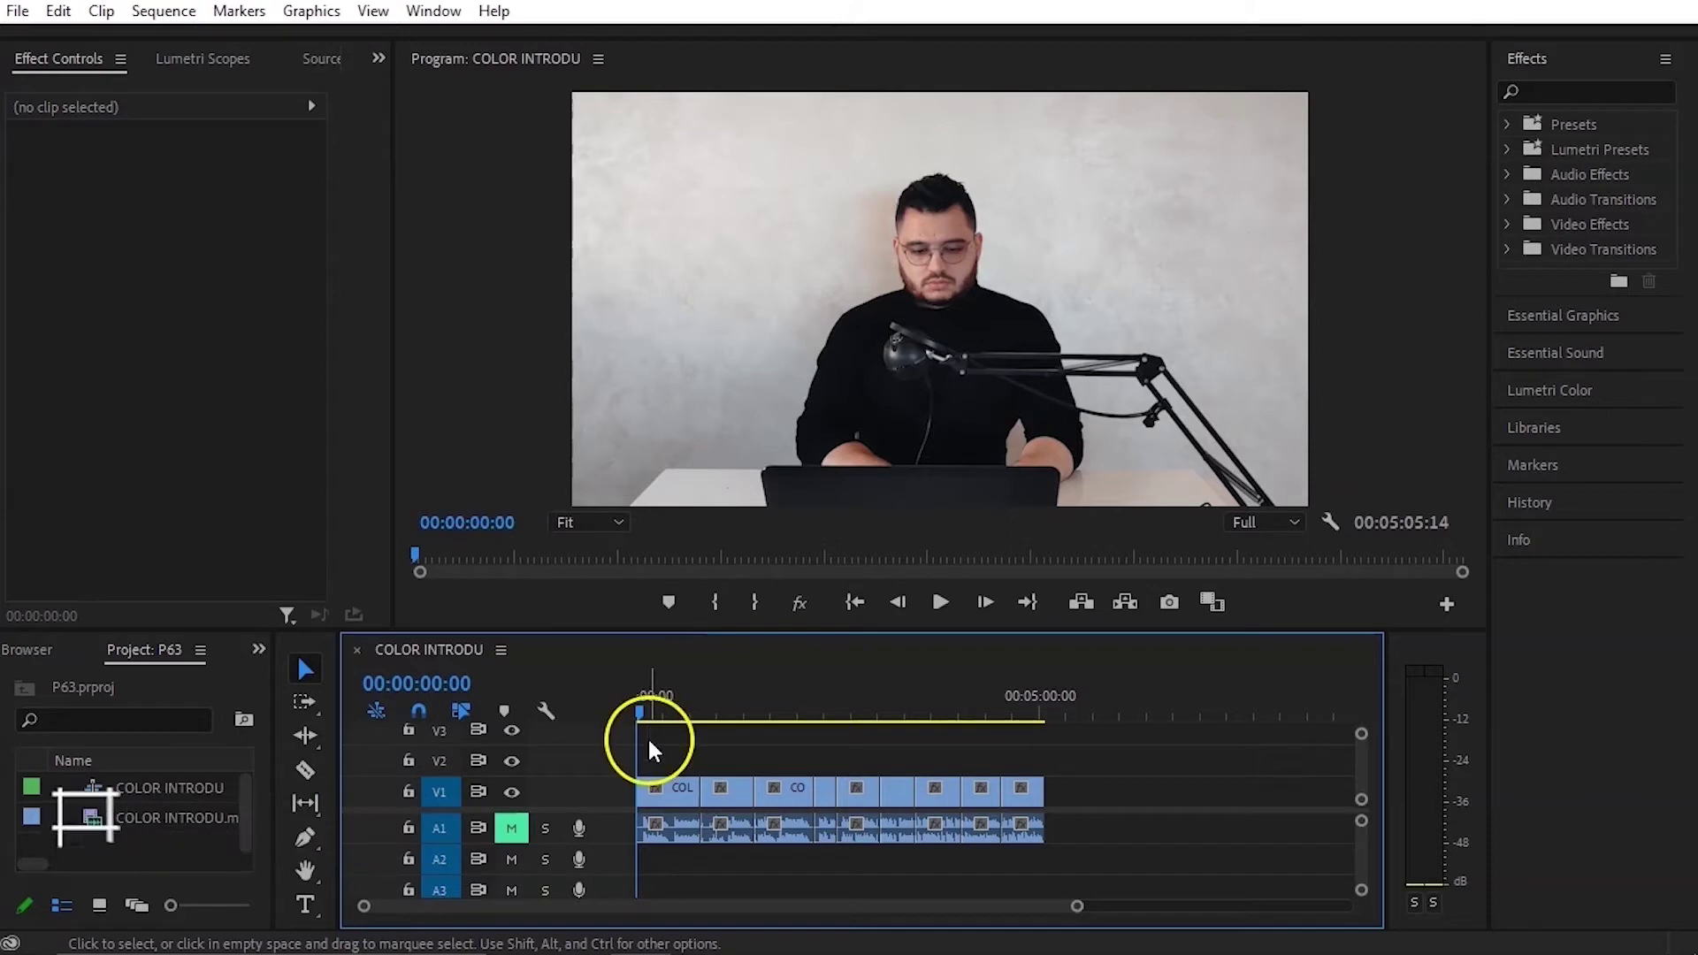
key(space)
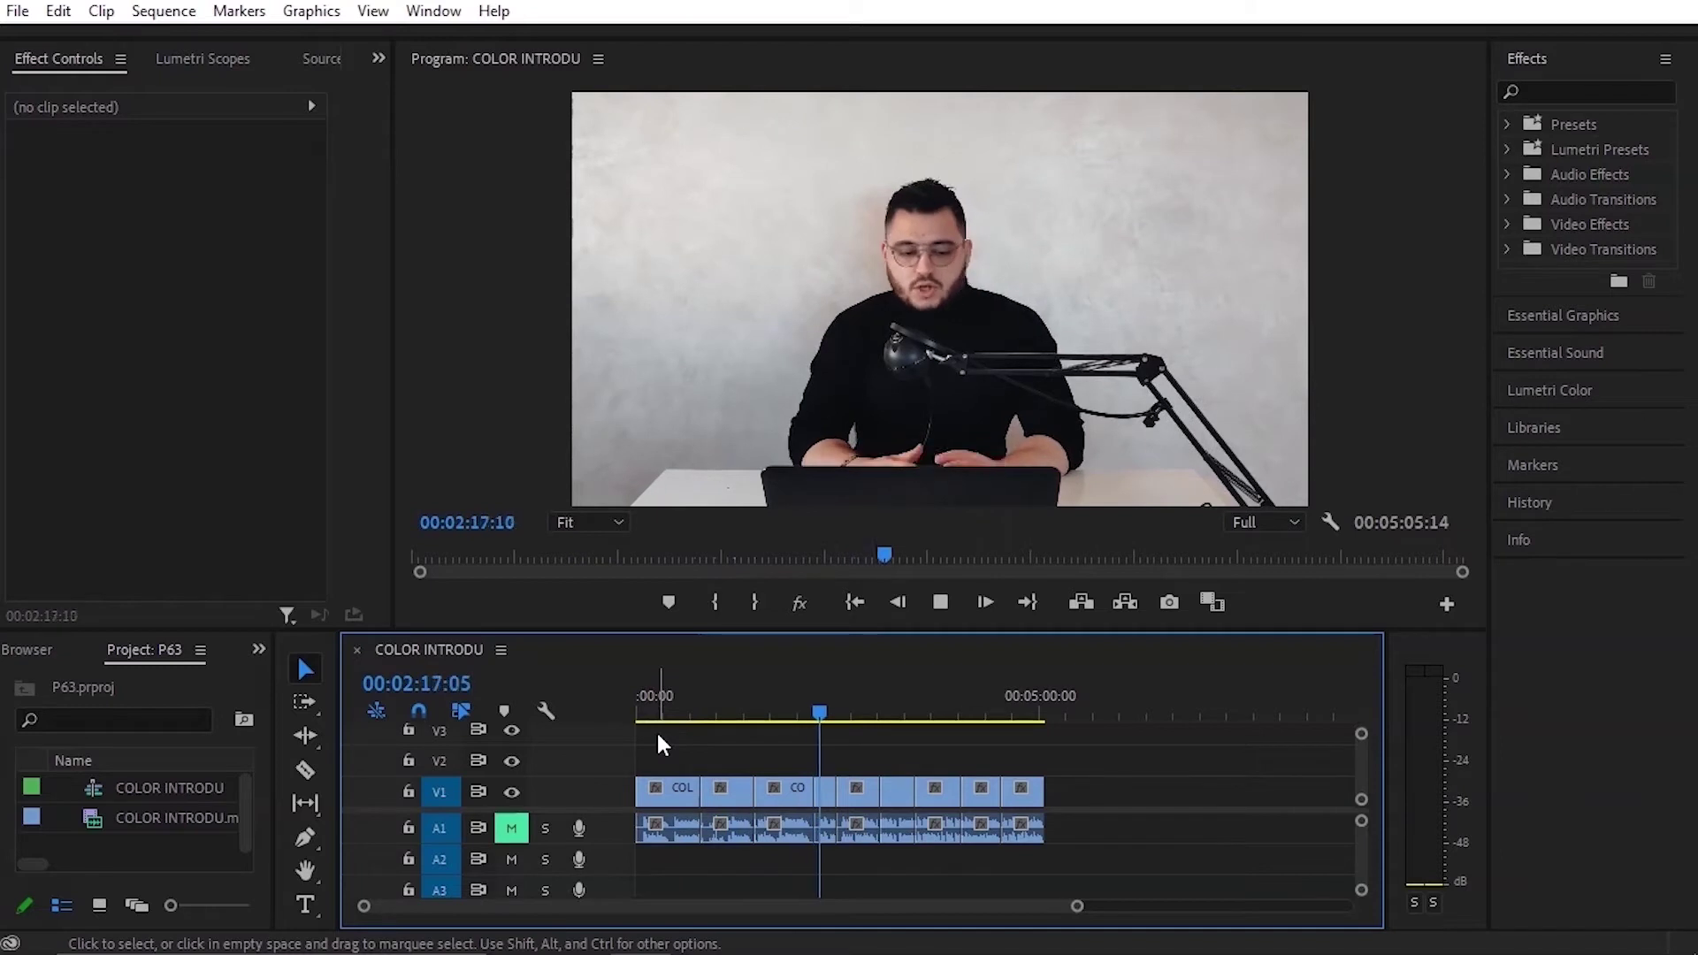
click(659, 741)
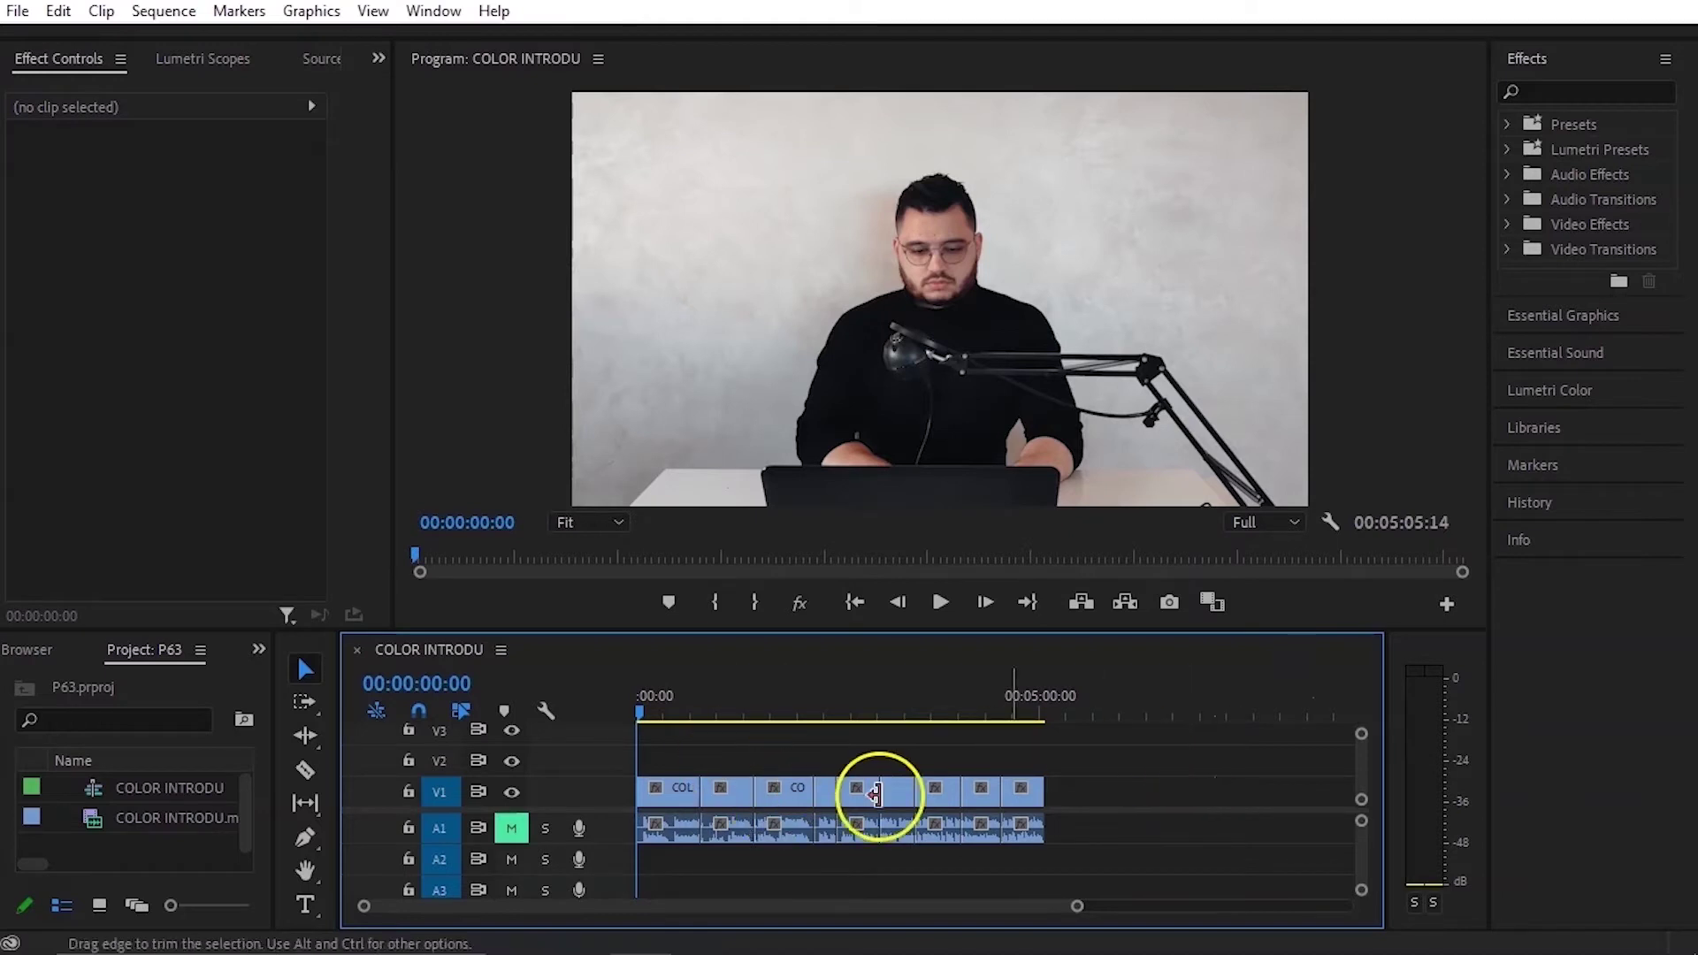
Step: Unlink all clips in the sequence from their audio and duplicate the V1 video clips onto V2
drag(1158, 757, 680, 862)
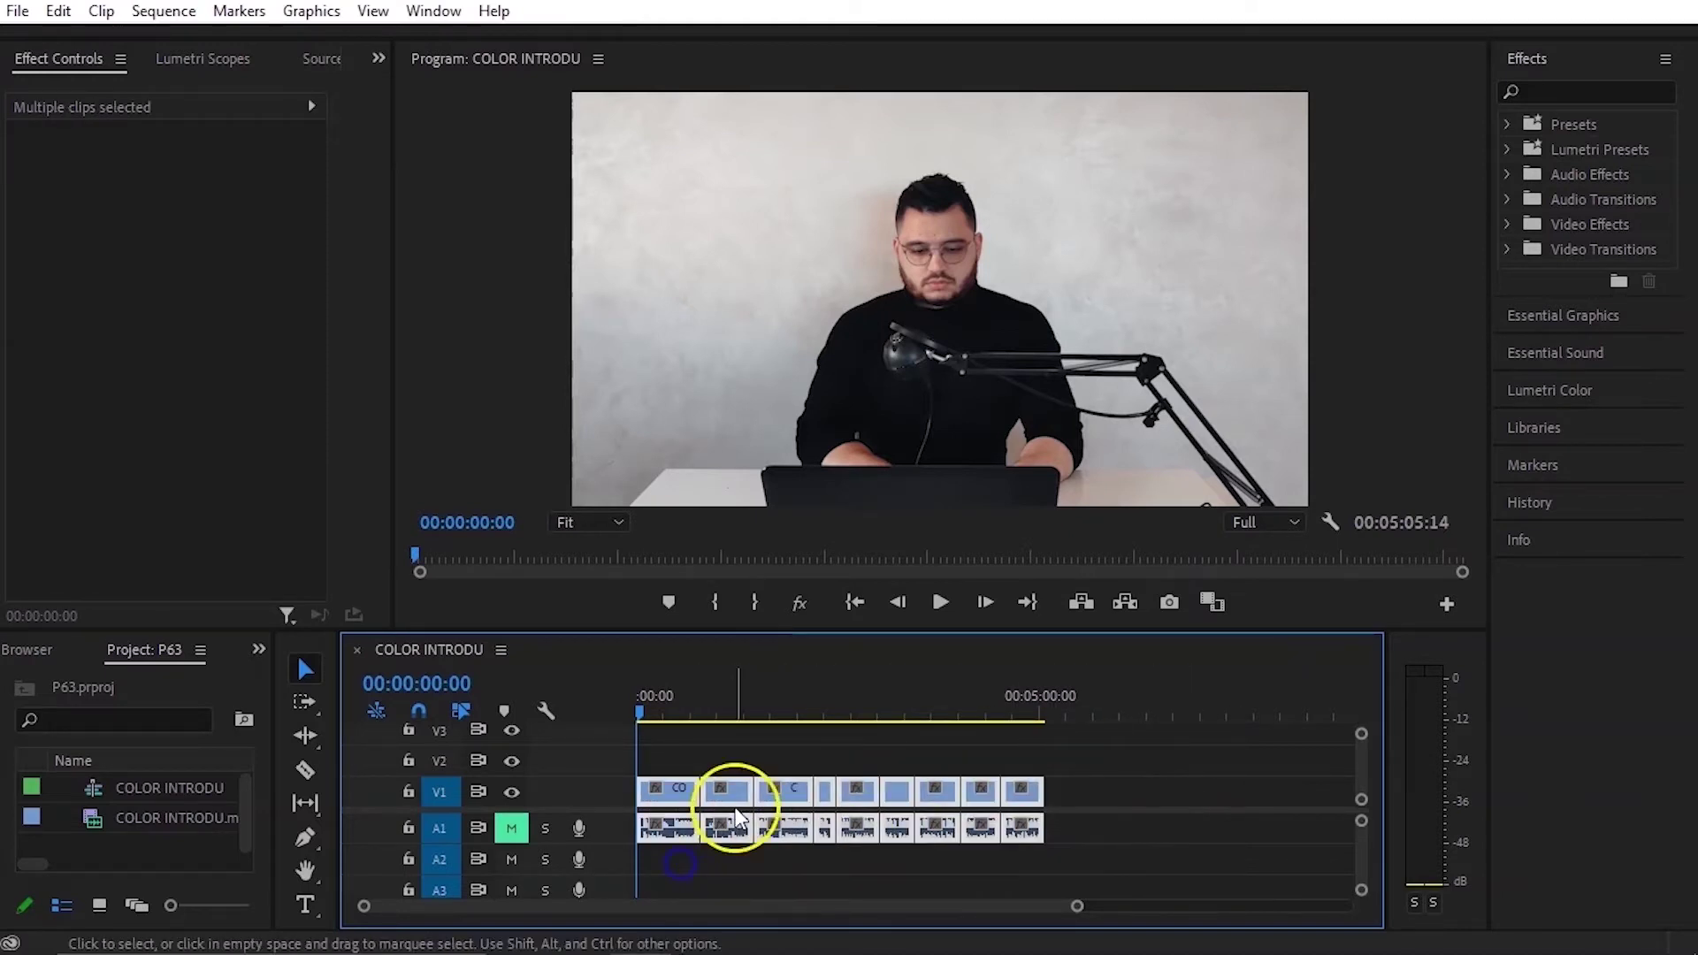
right_click(730, 803)
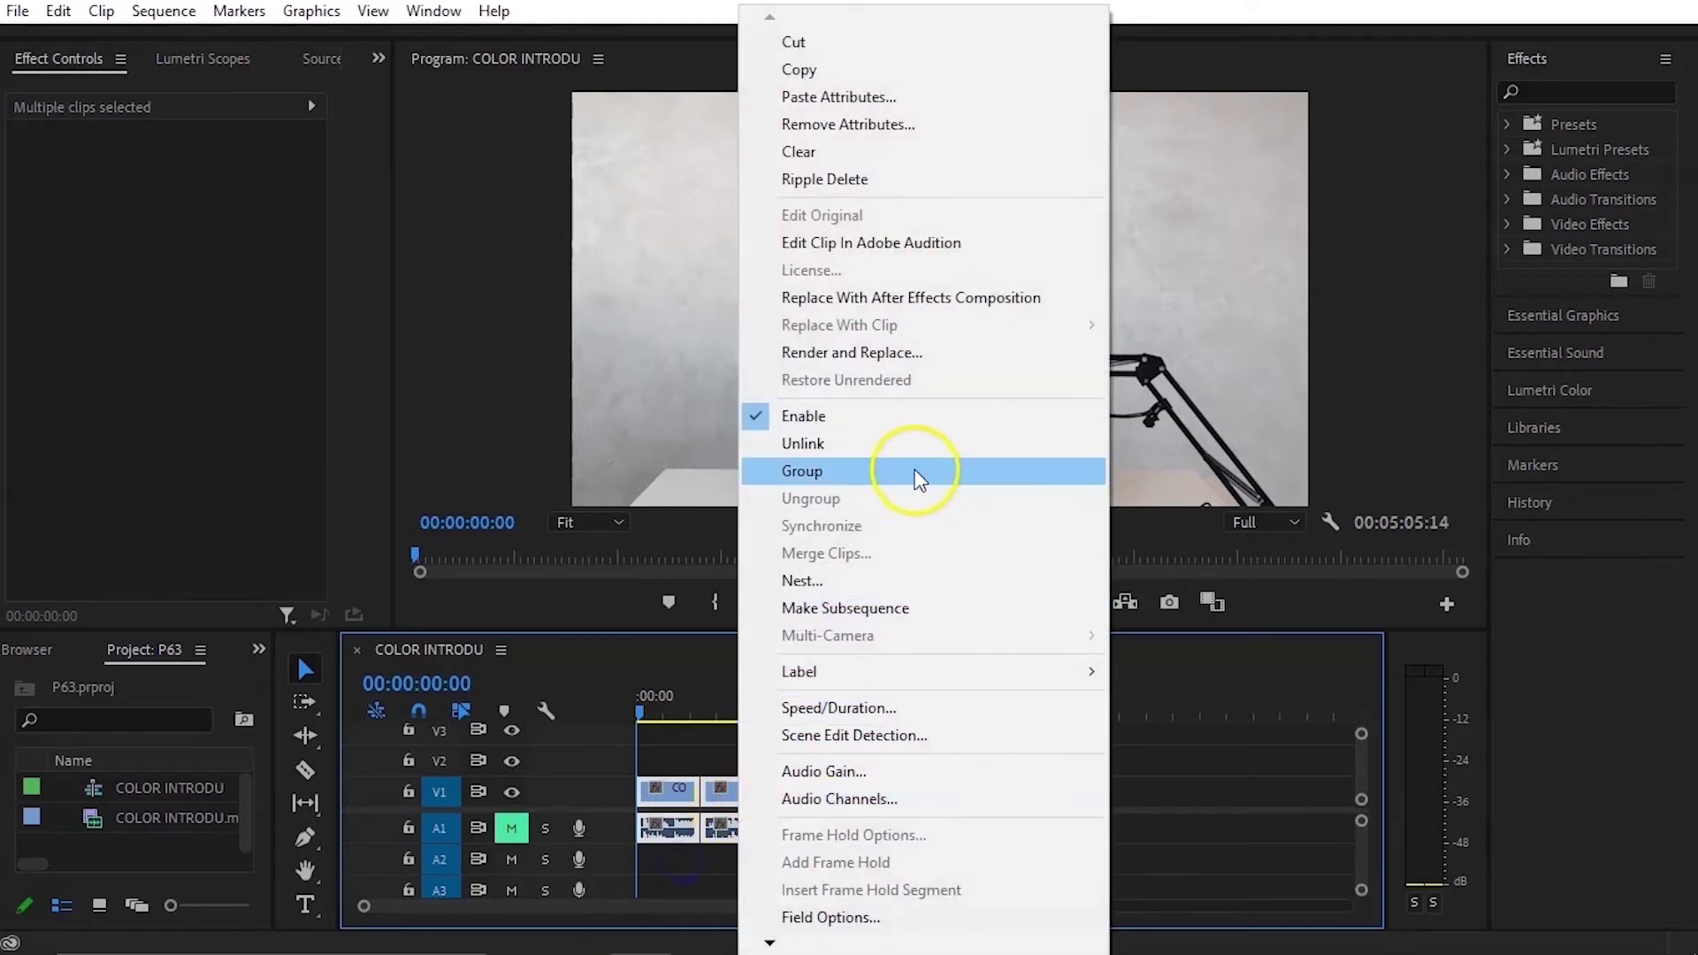
click(916, 444)
click(1109, 802)
drag(1145, 766, 677, 766)
drag(677, 766, 678, 766)
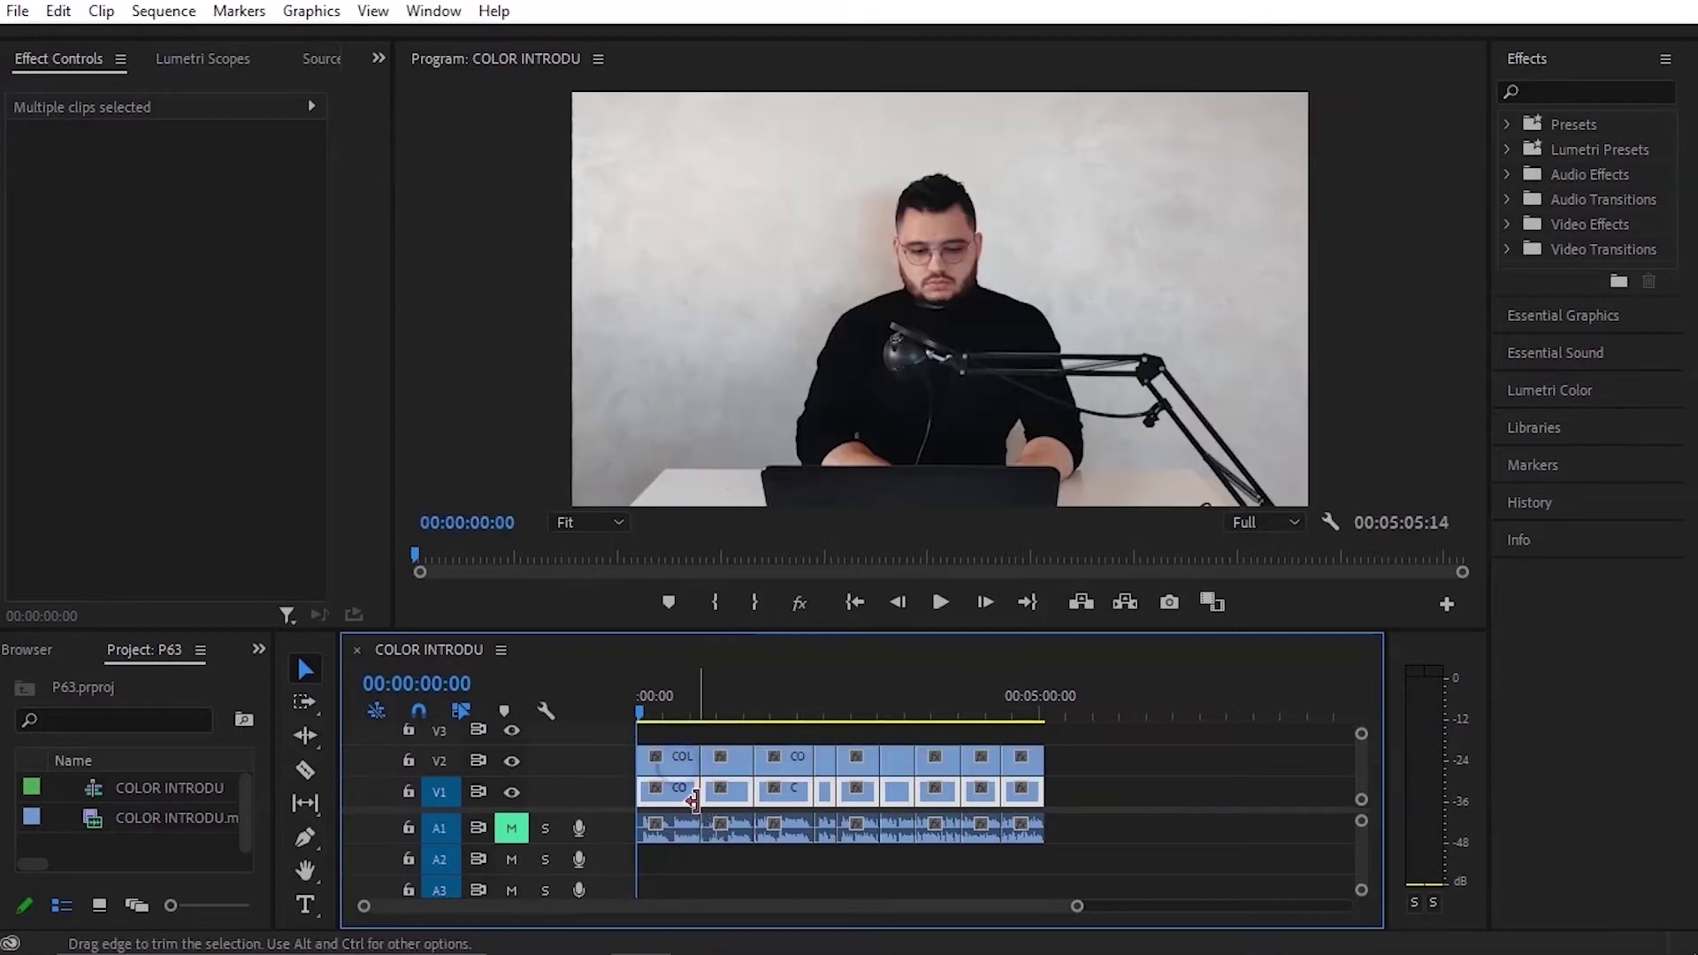
Step: Change the label colour of all video clips on V1 to brown, and deselect them
right_click(1019, 797)
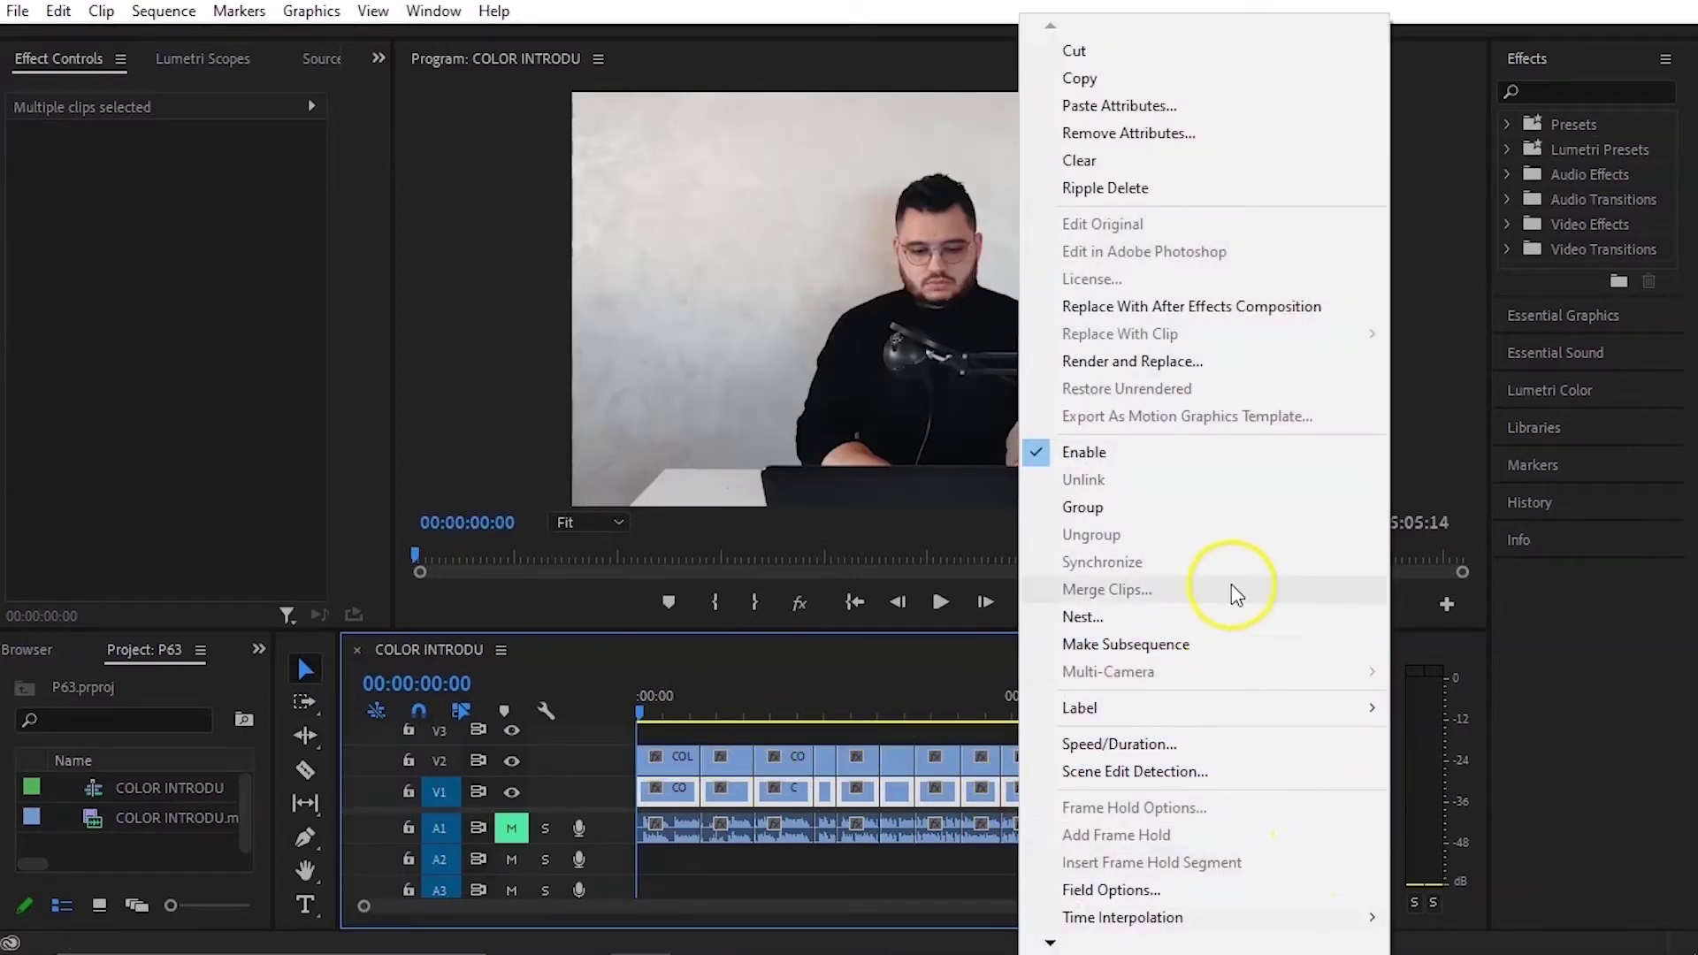
mouse_move(1271, 706)
click(1409, 688)
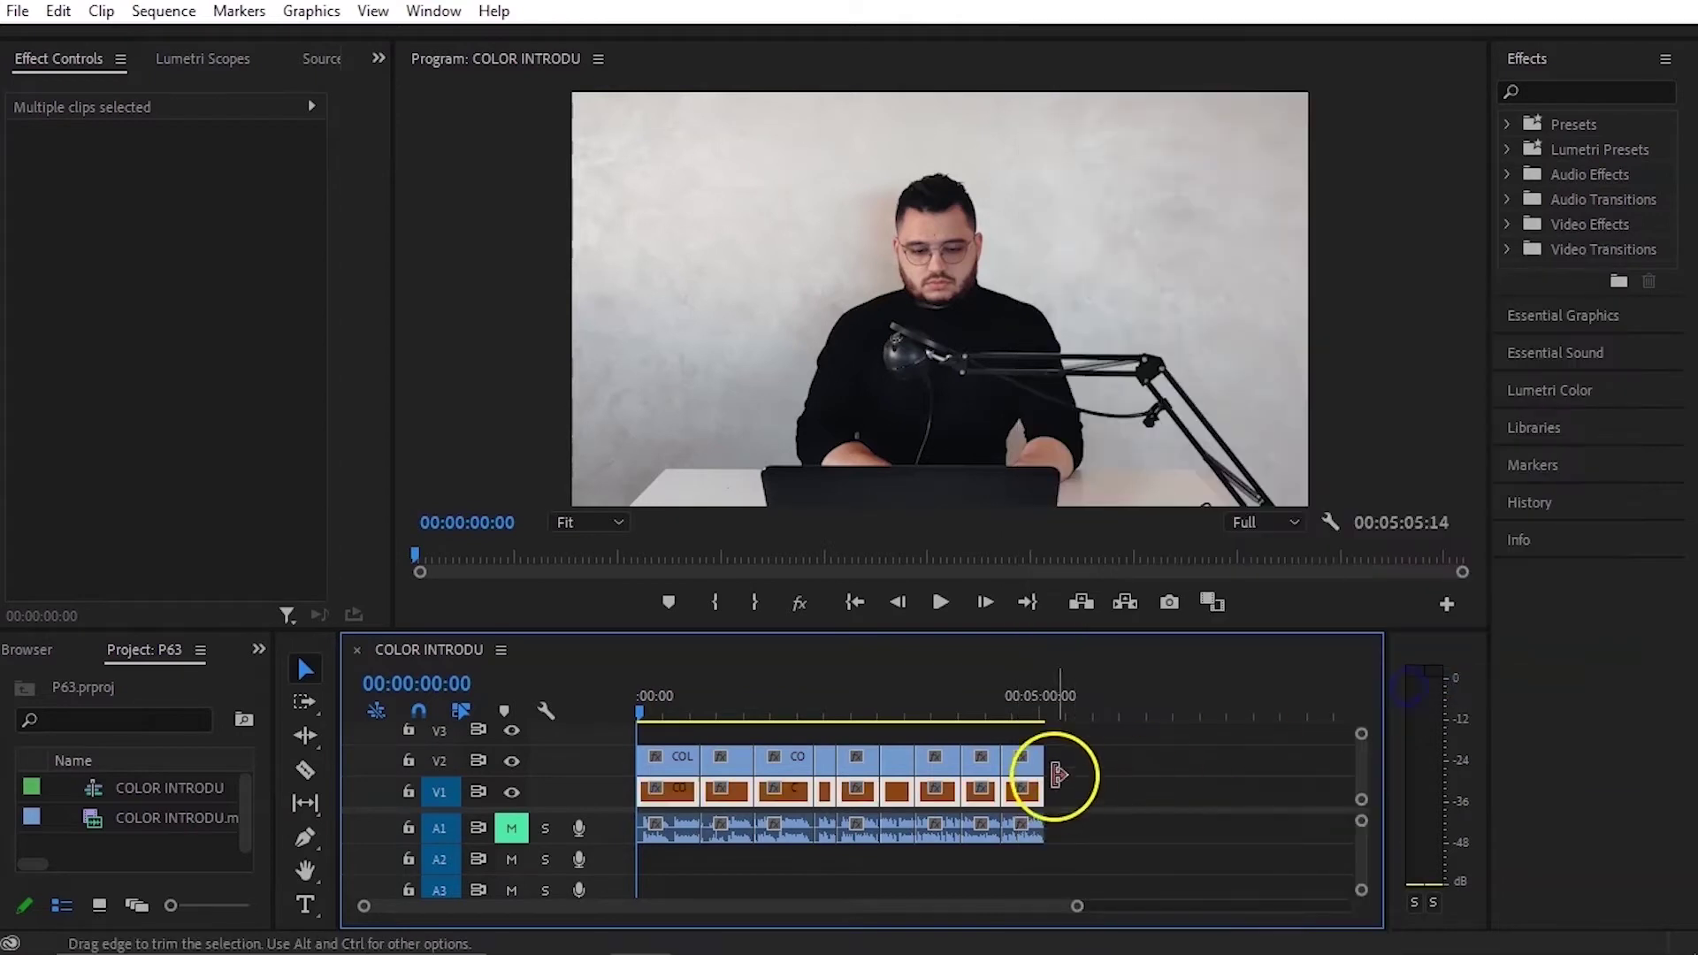
click(1106, 752)
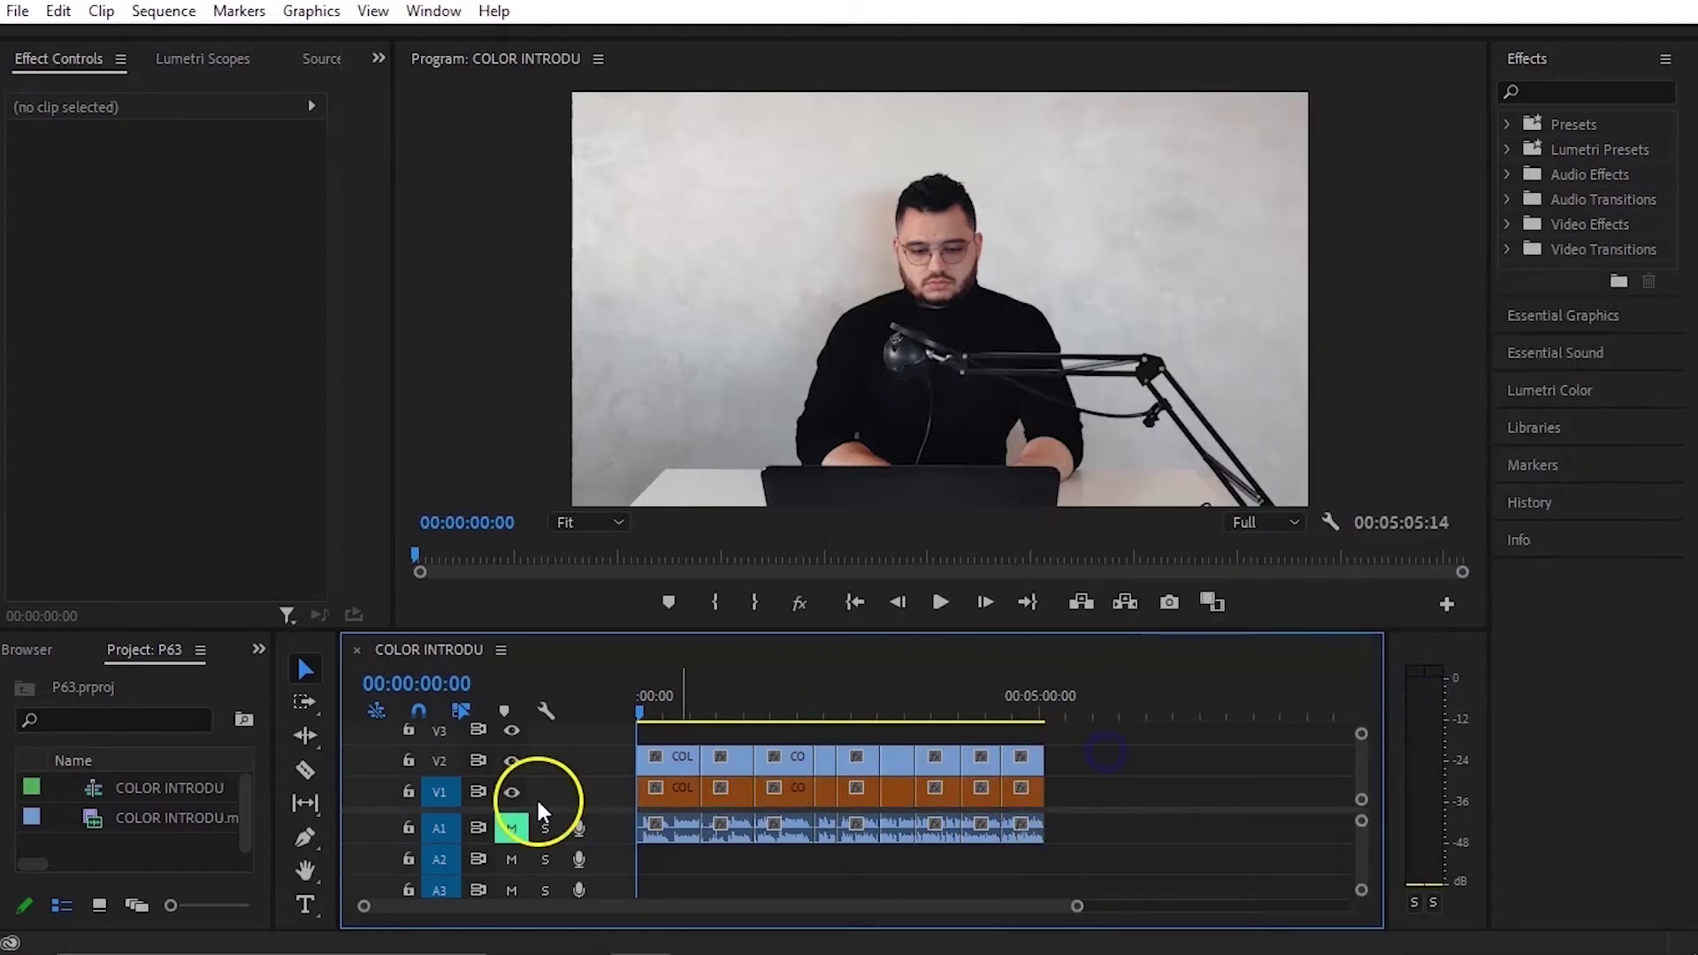
Step: Target track V2 instead of V1 and step the playhead through its edit points to 00:02:29:21
click(441, 759)
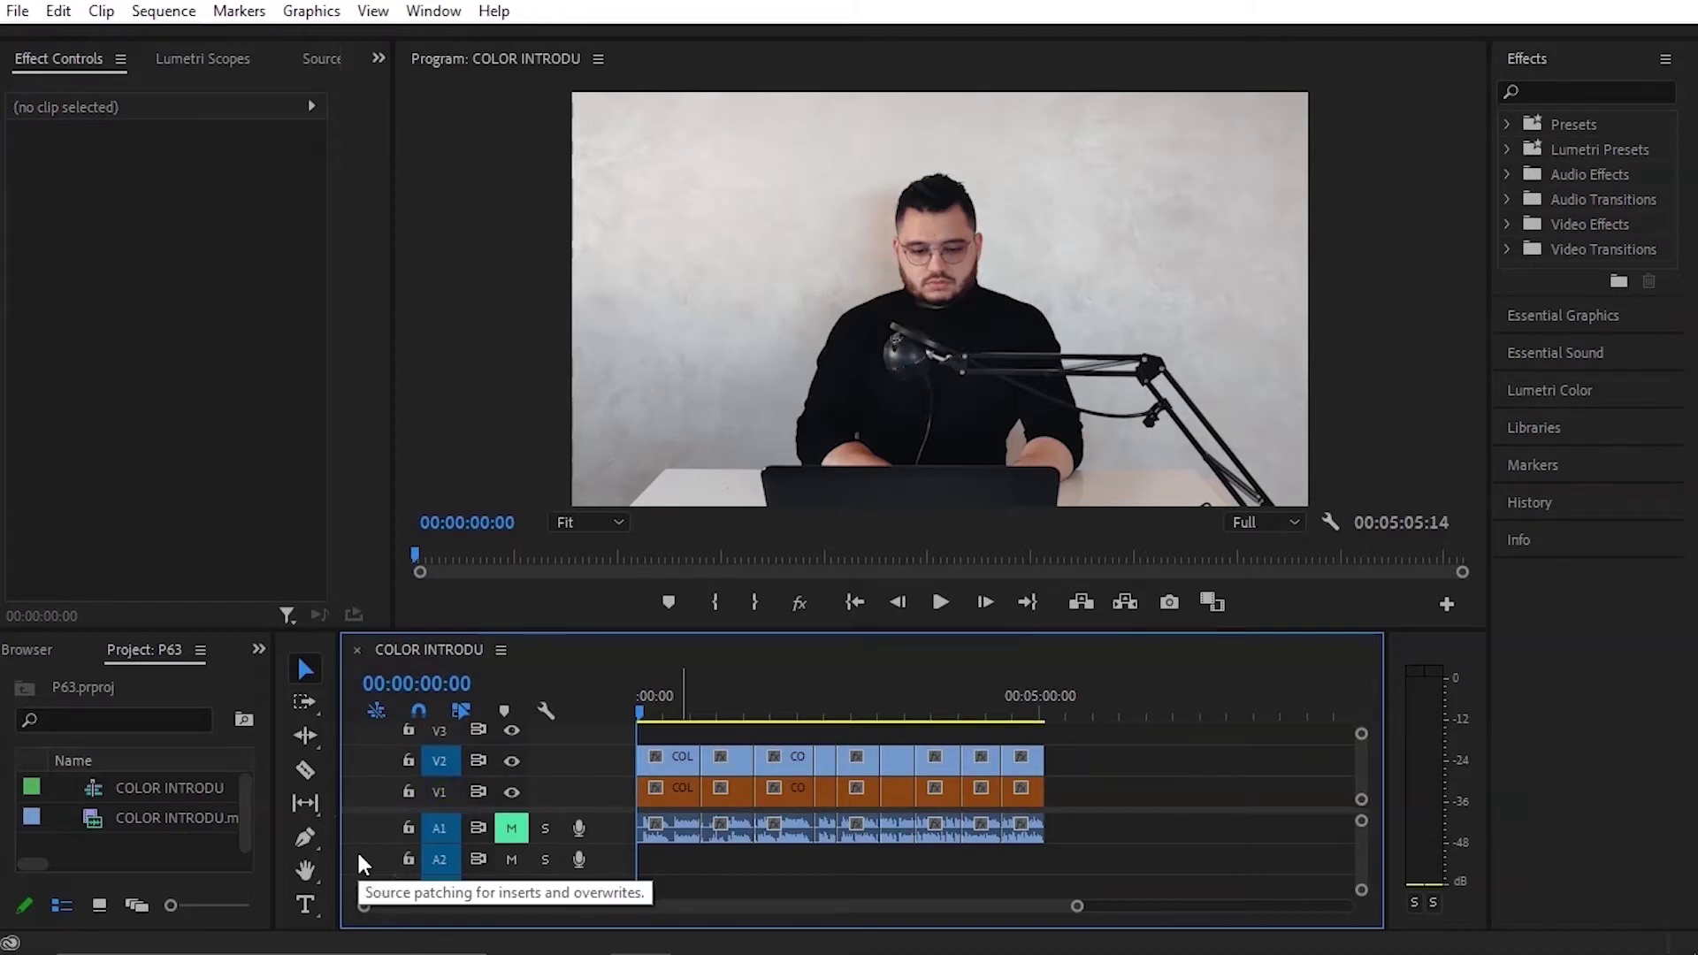
key(Down)
key(Down)
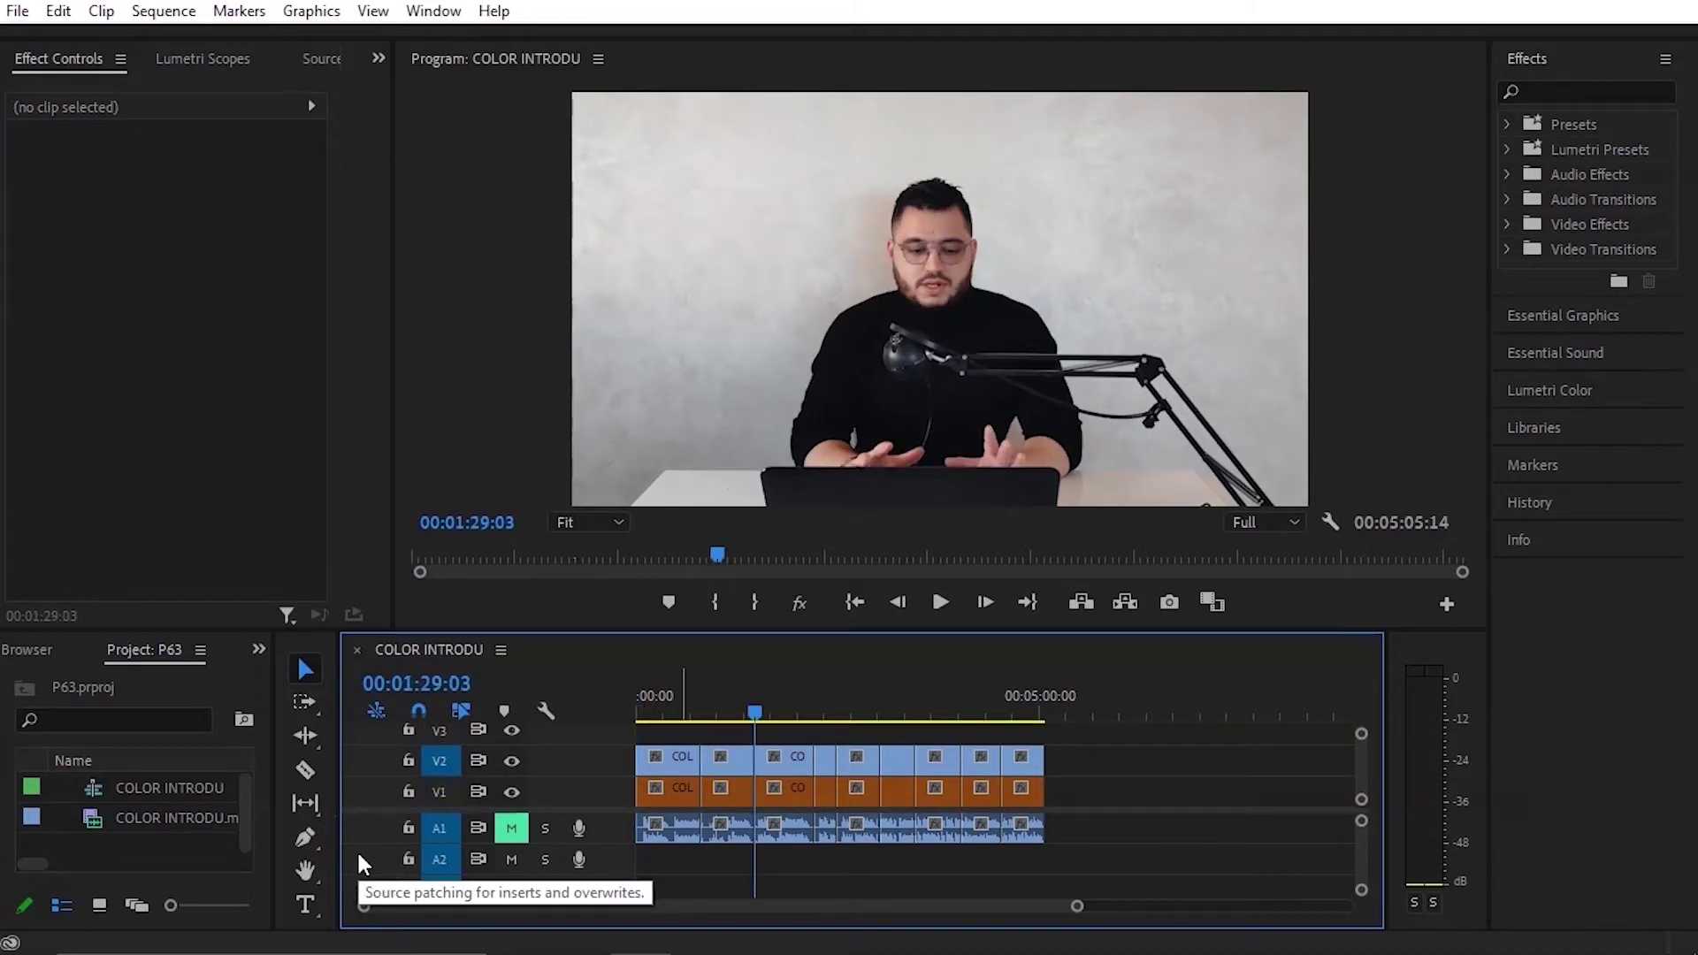
key(Down)
key(Down)
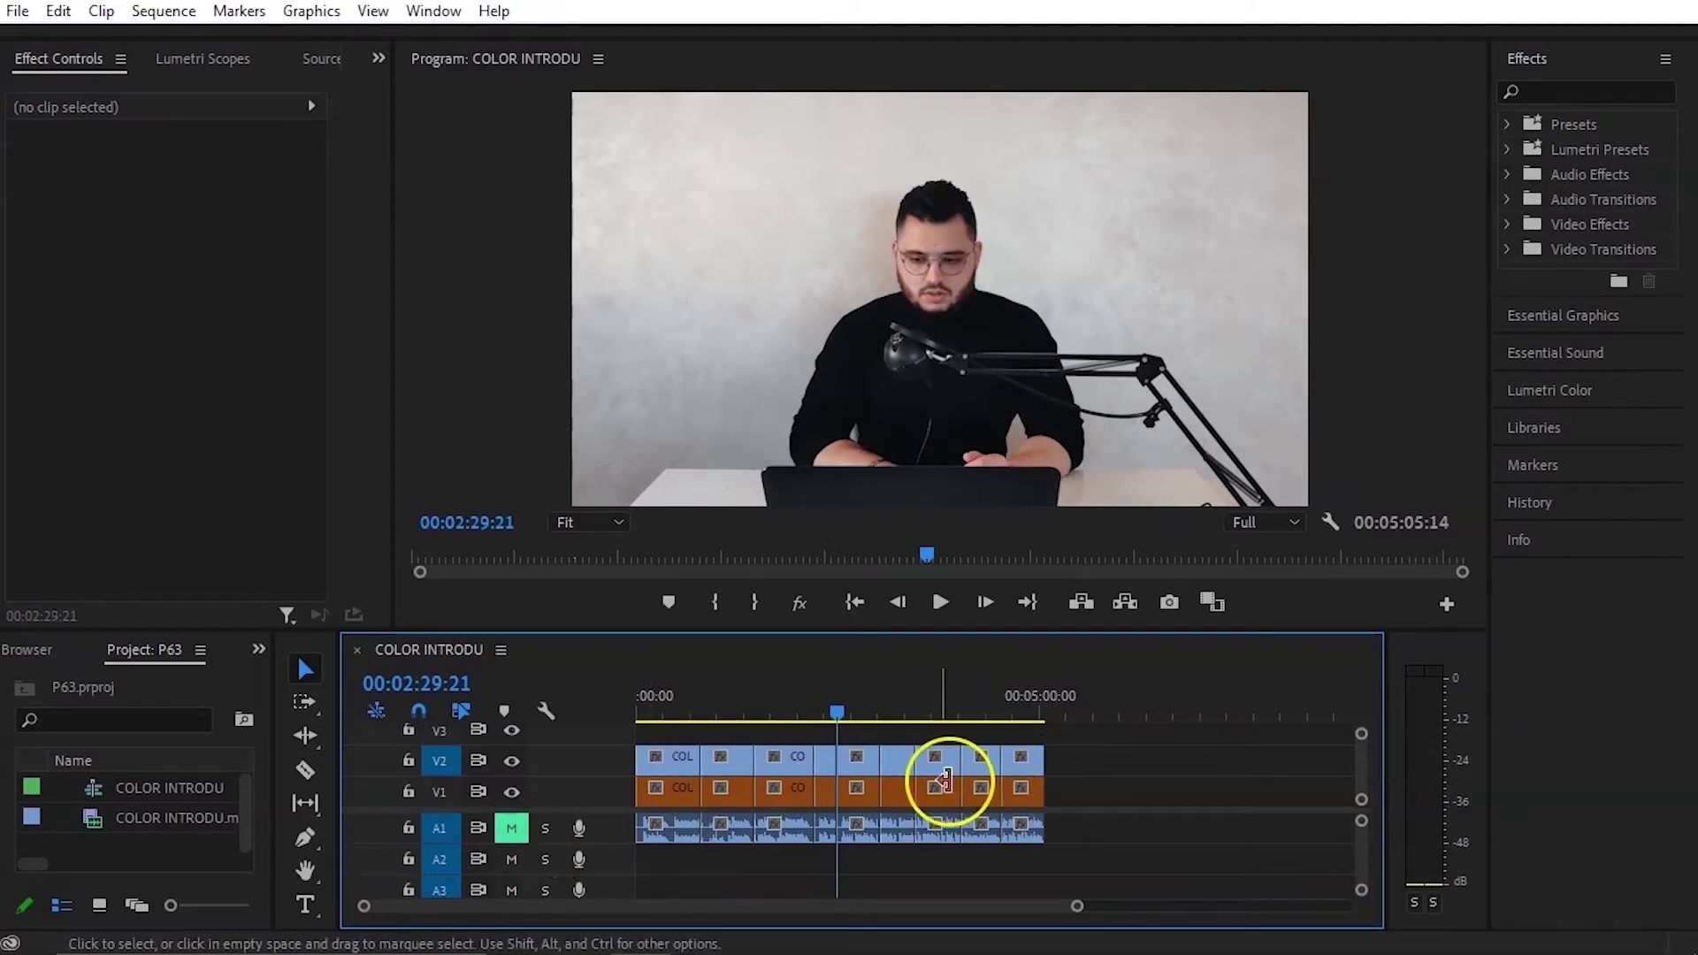
Step: Shorten the duplicate clips on V2, close the gaps between them, and play the edit from the sequence start
click(784, 760)
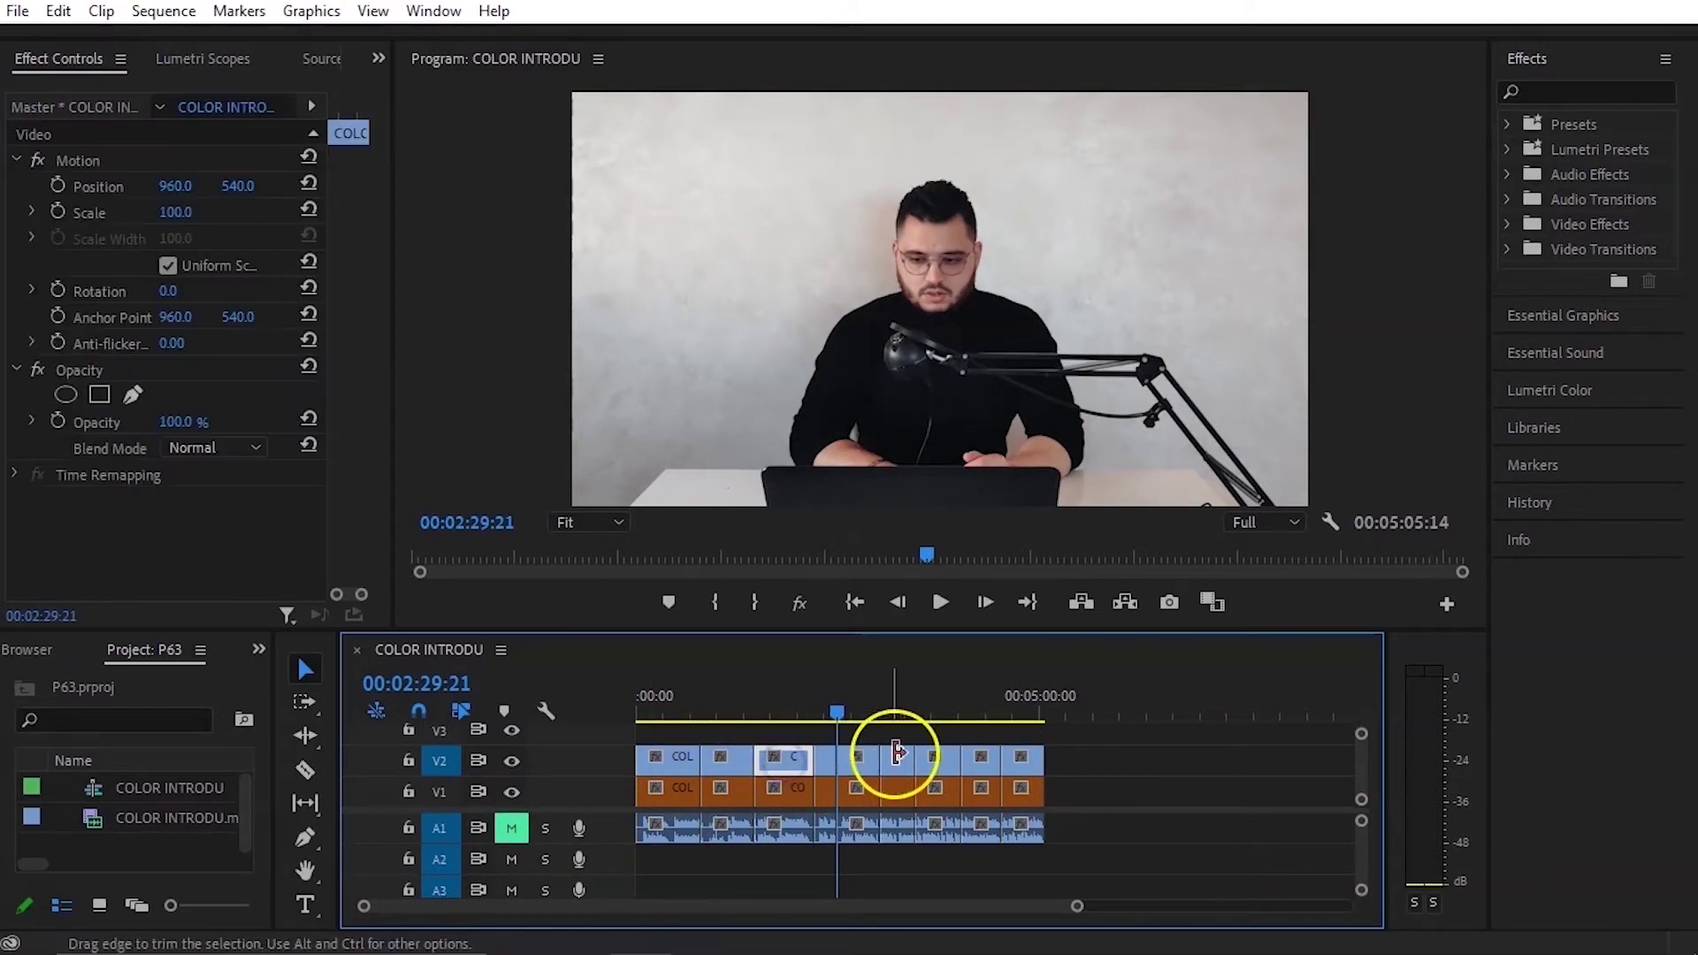
drag(833, 714, 636, 713)
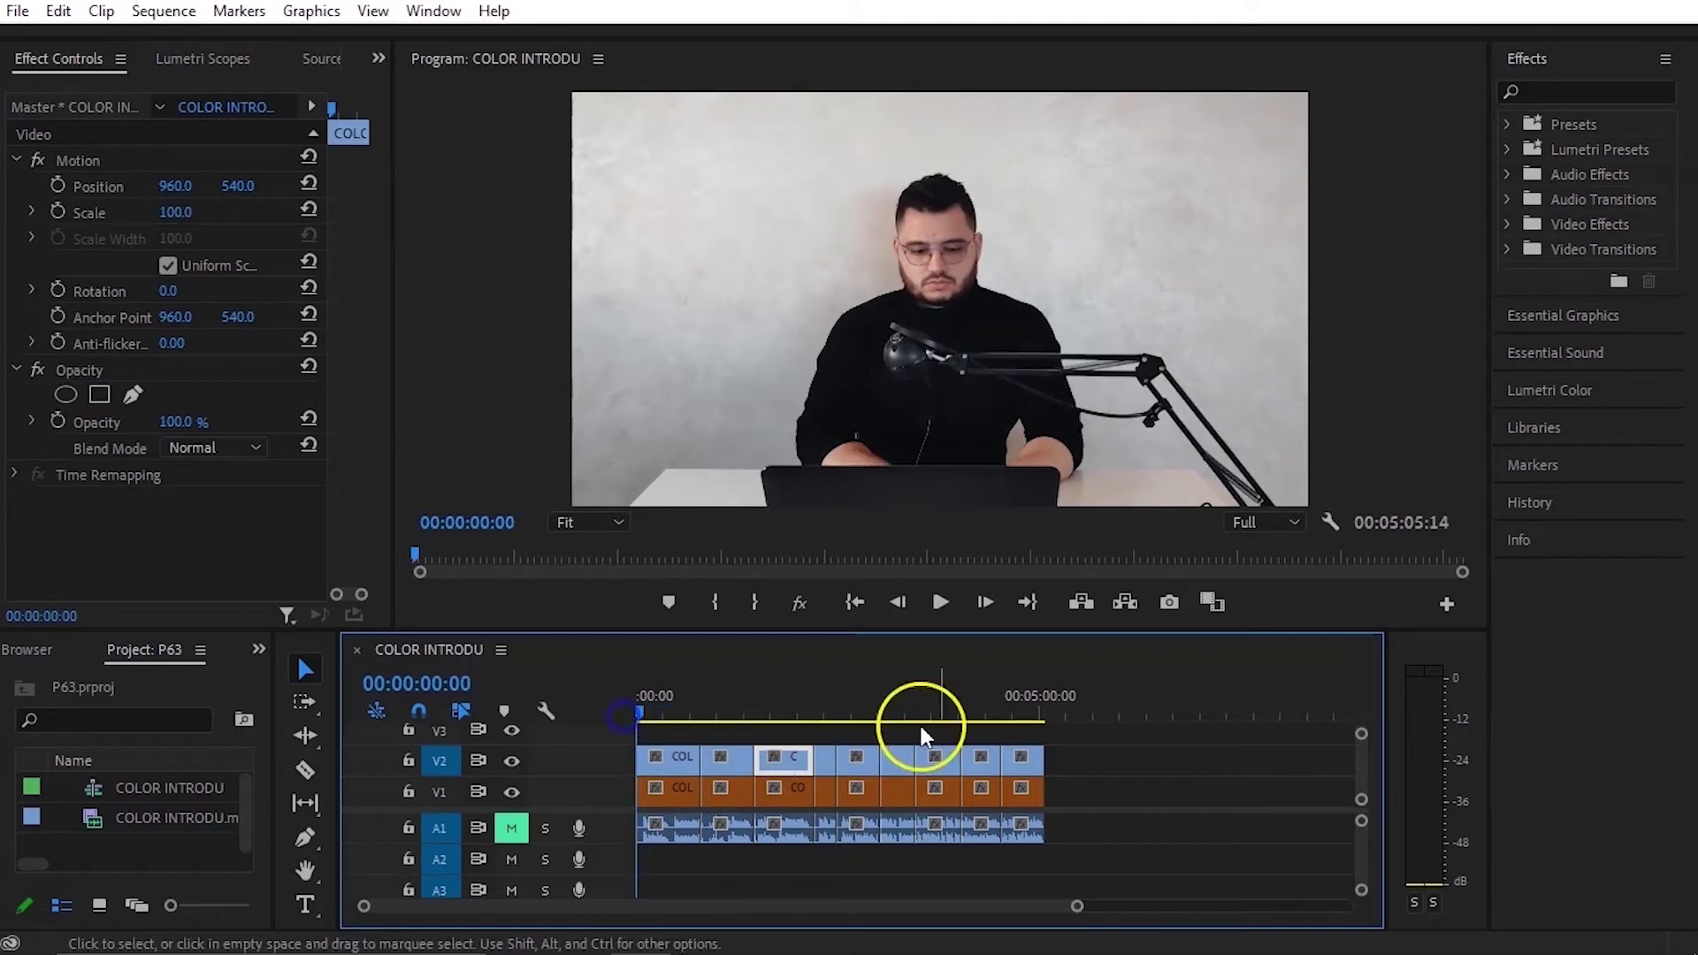
drag(713, 767, 934, 762)
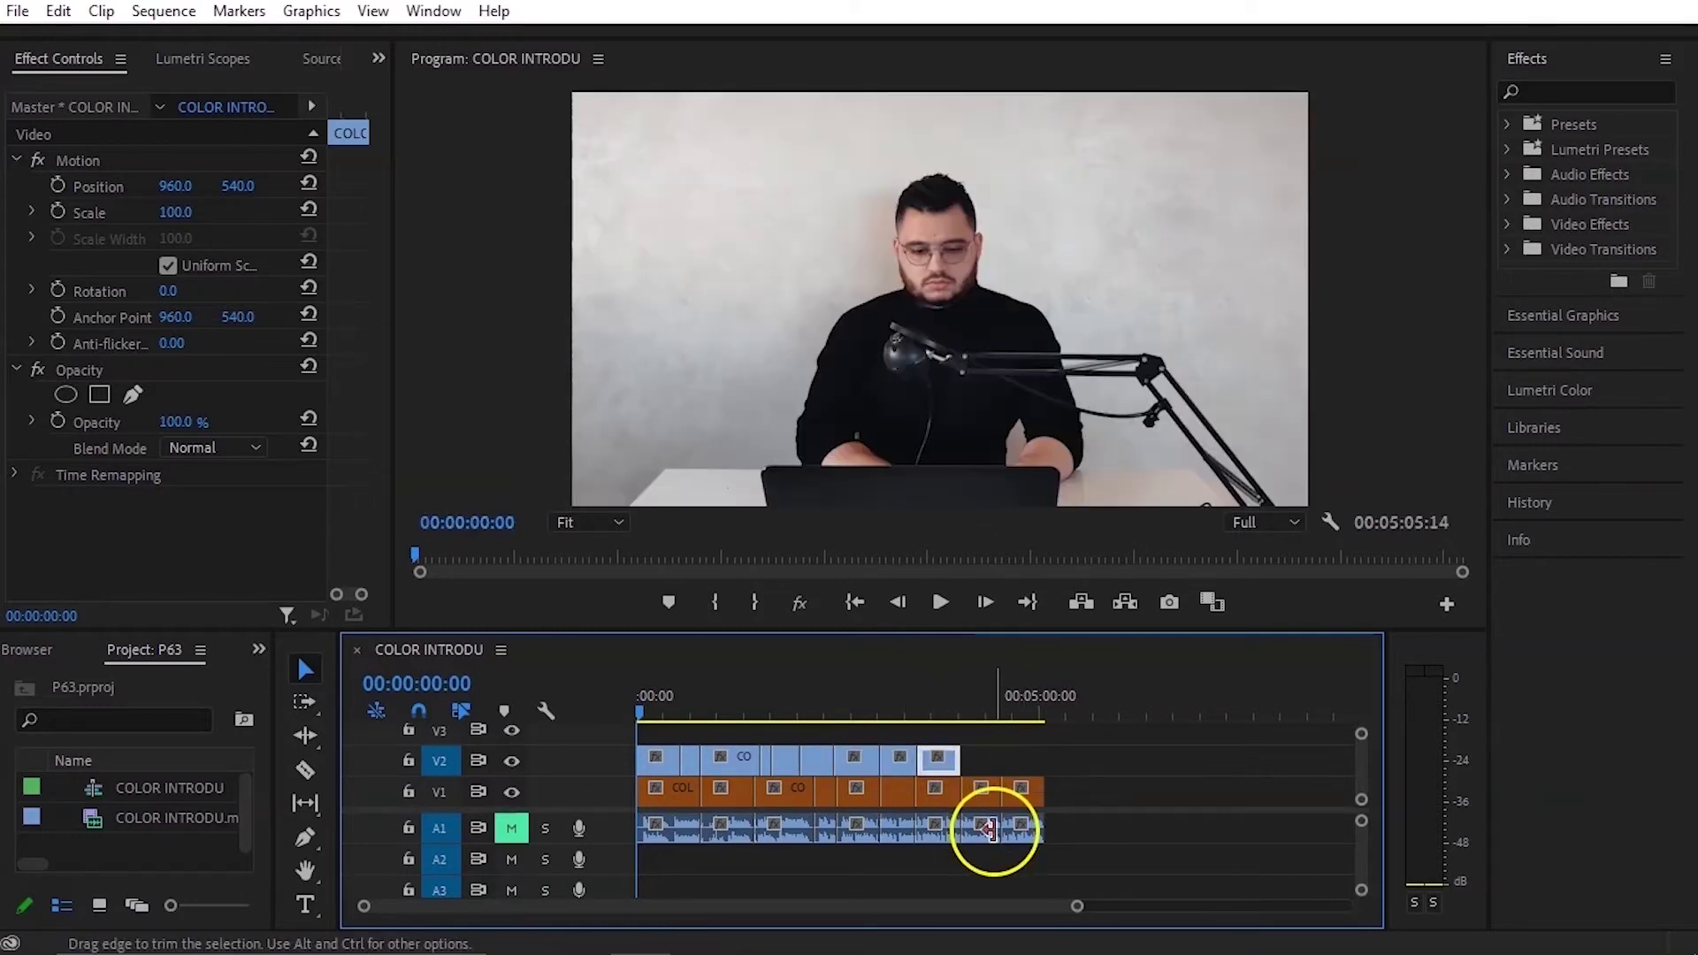
key(space)
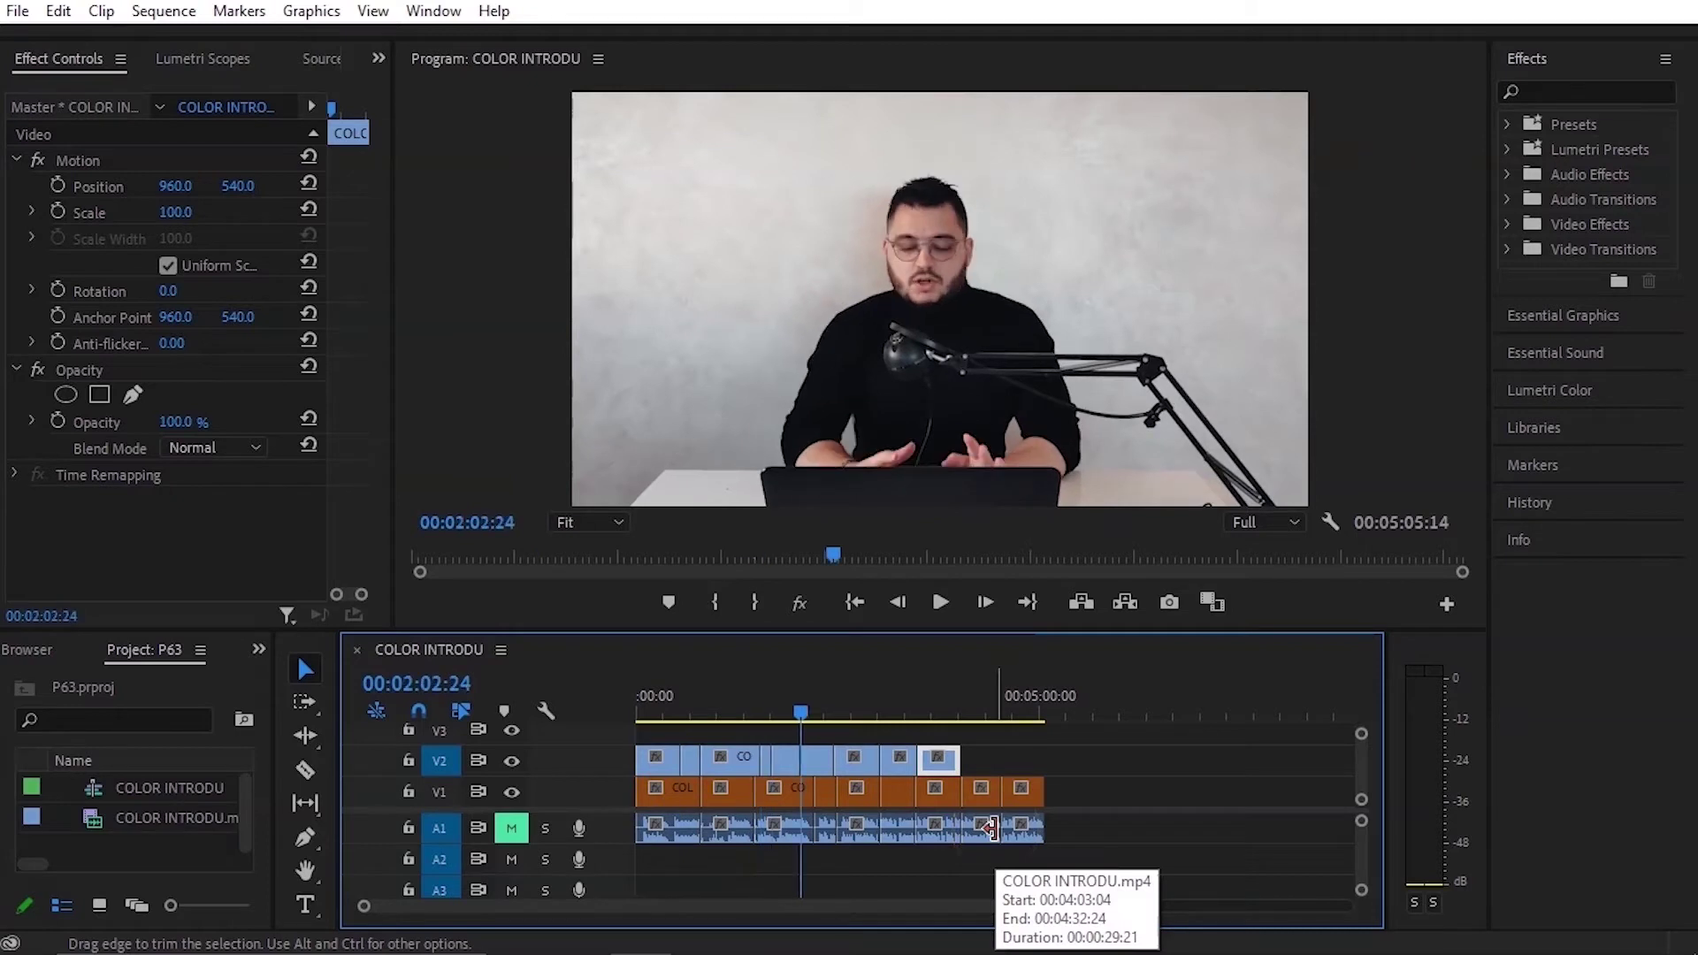
click(814, 813)
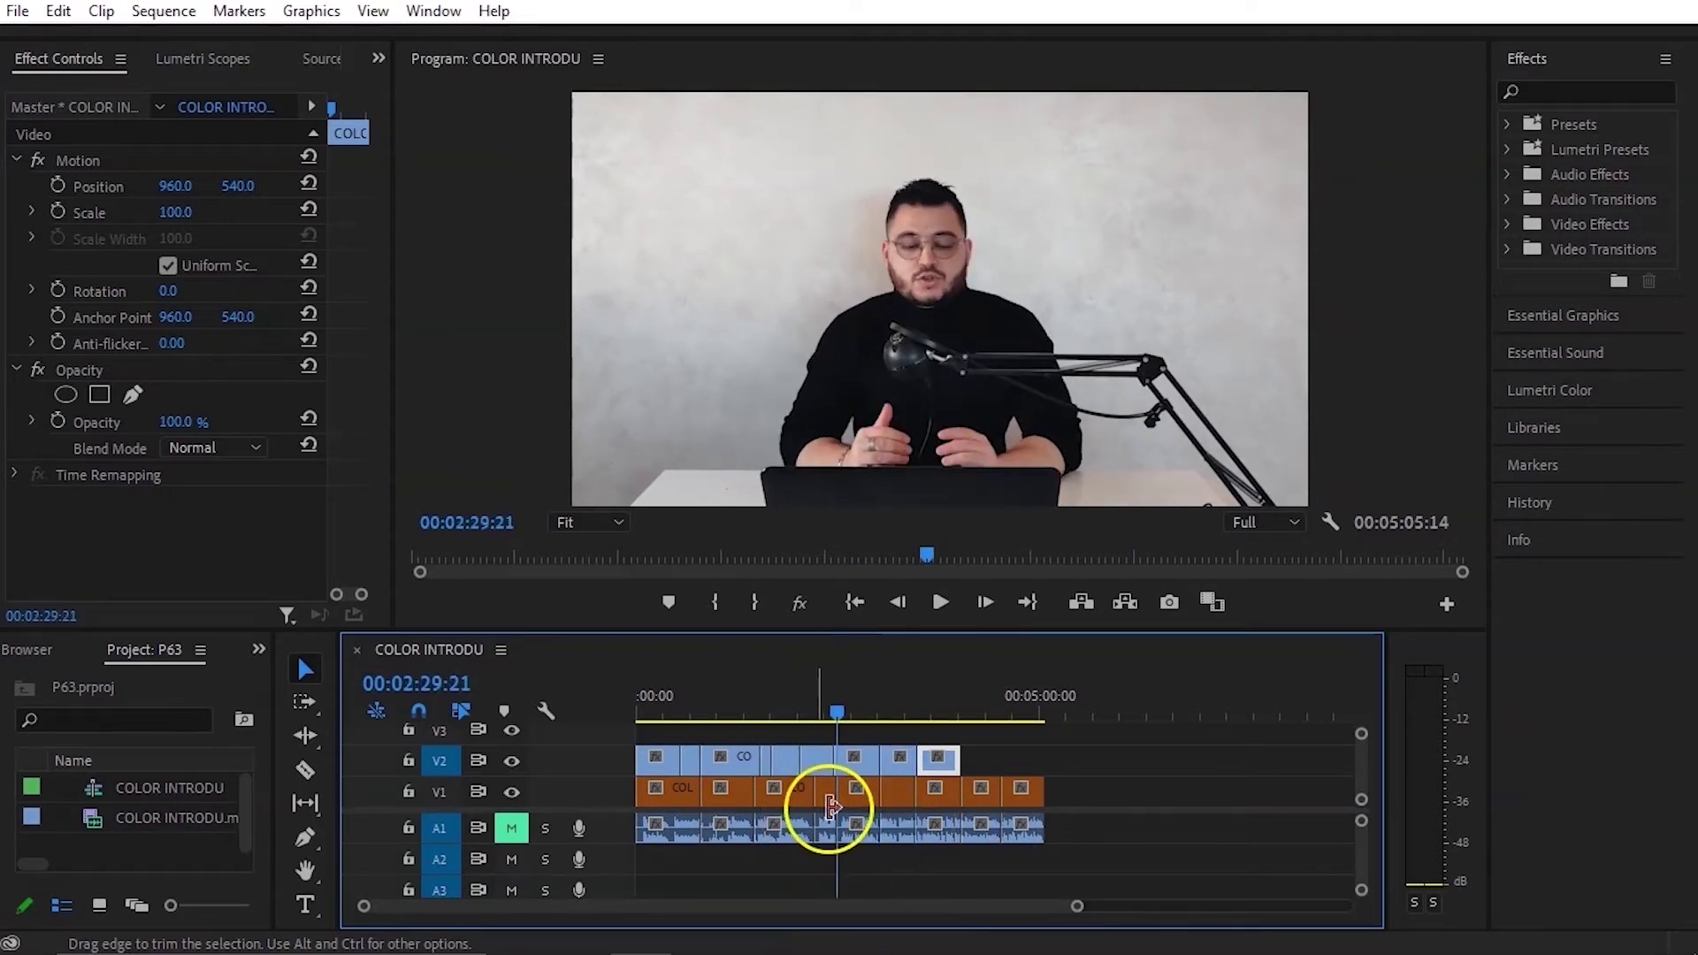
Step: Target track V1 instead of V2, step the playhead through its edit points to 00:03:28:27, and return to the sequence start
key(Up)
key(Home)
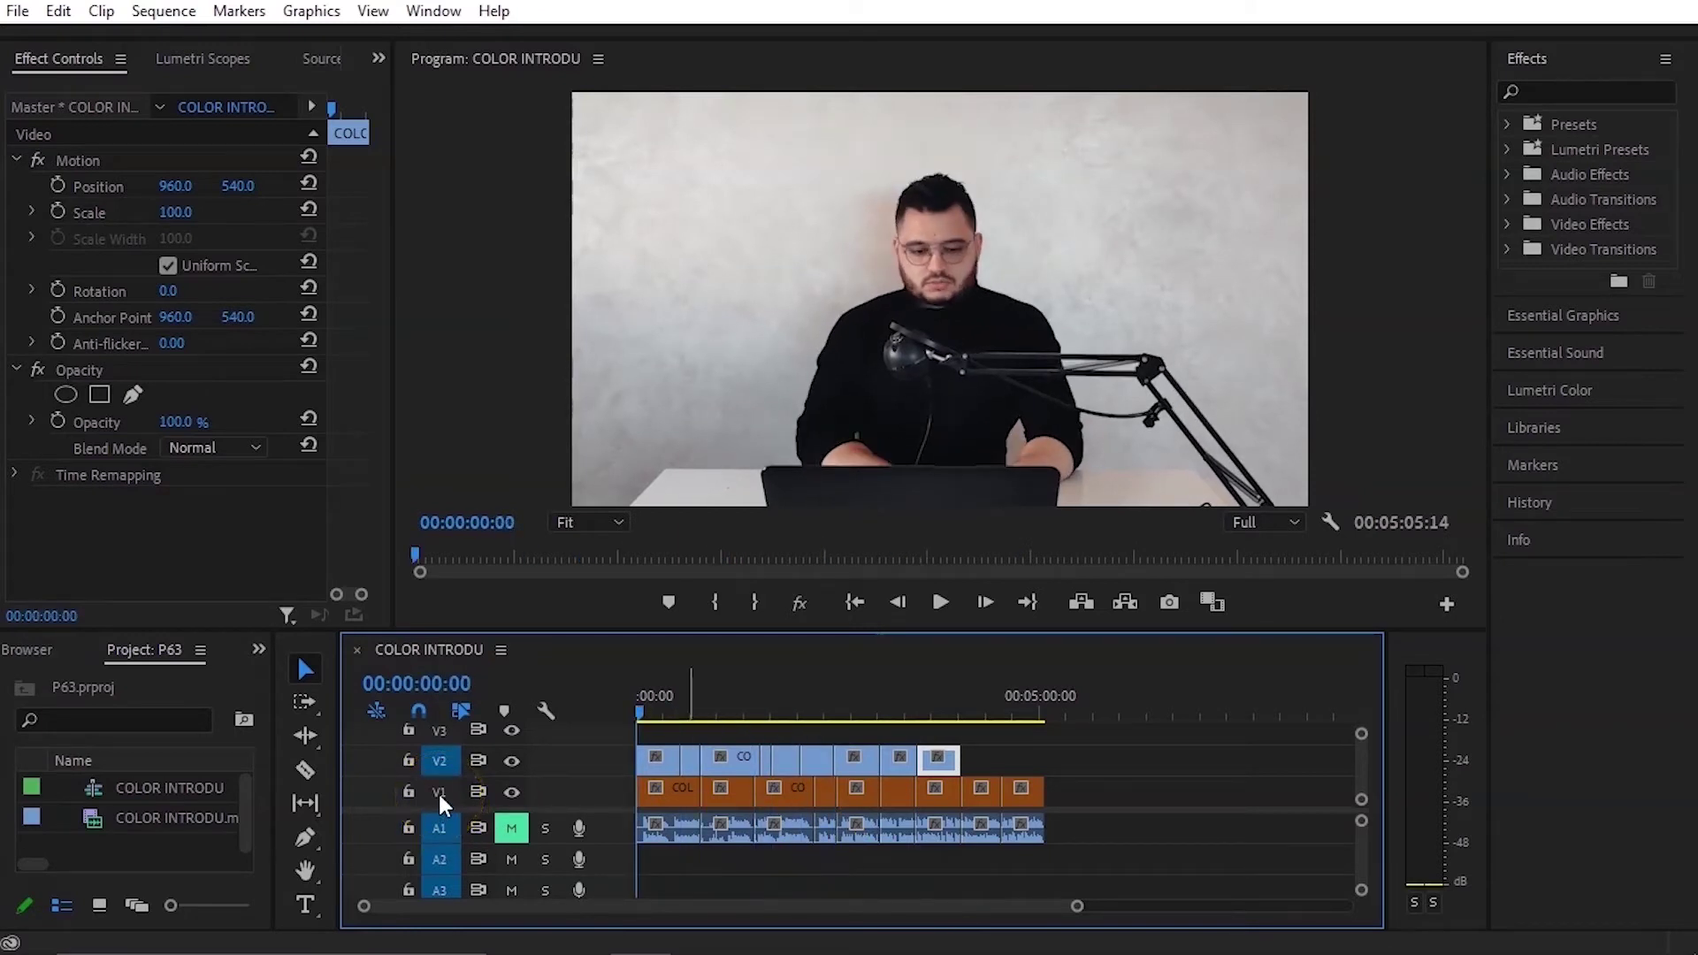
click(440, 791)
key(space)
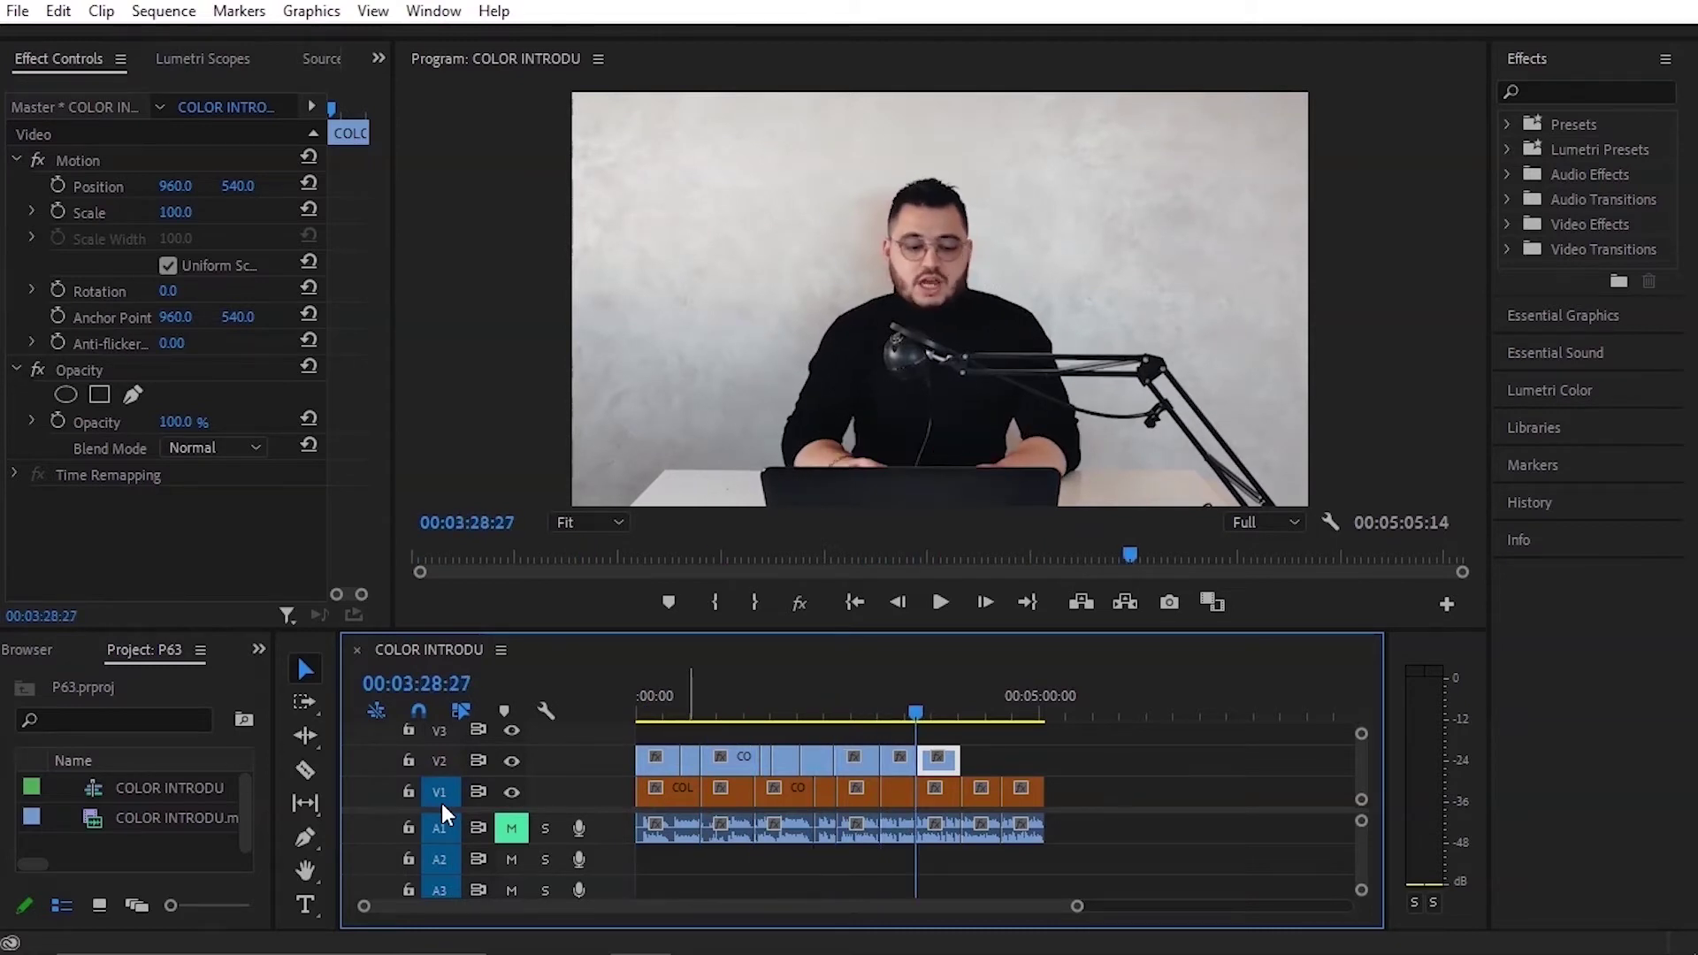
key(Up)
key(Up)
key(Up)
key(Home)
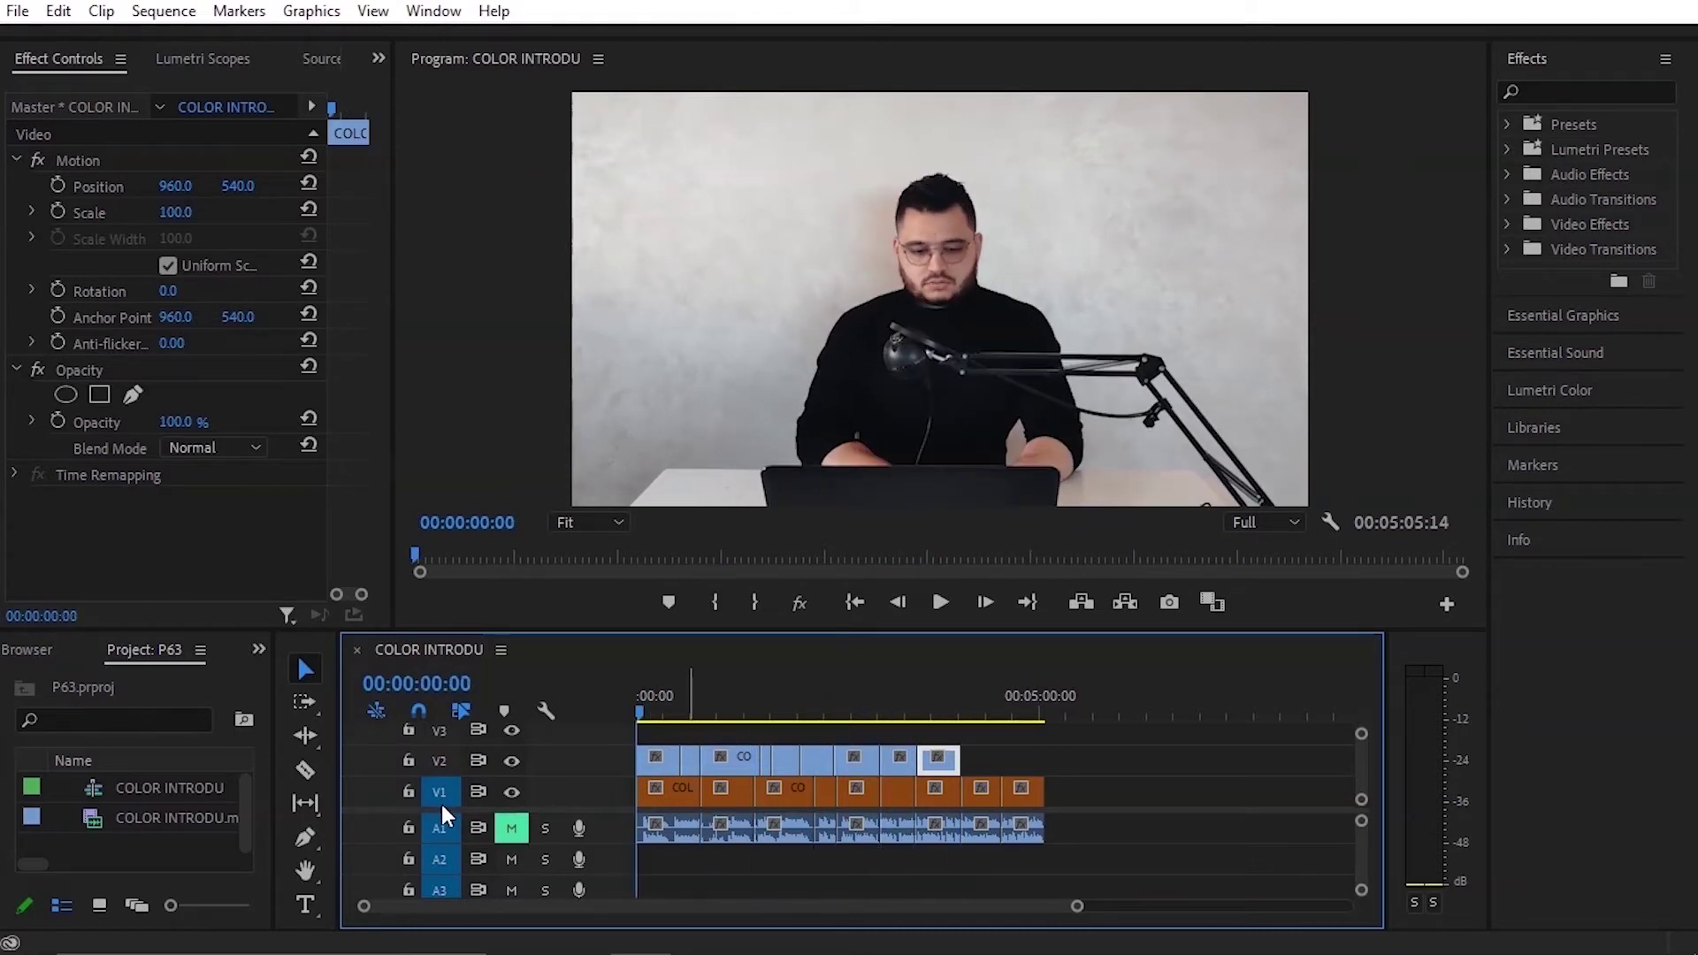
Step: Target both V1 and V2, and step the playhead through the edit points of both tracks to 00:01:33:16
click(434, 764)
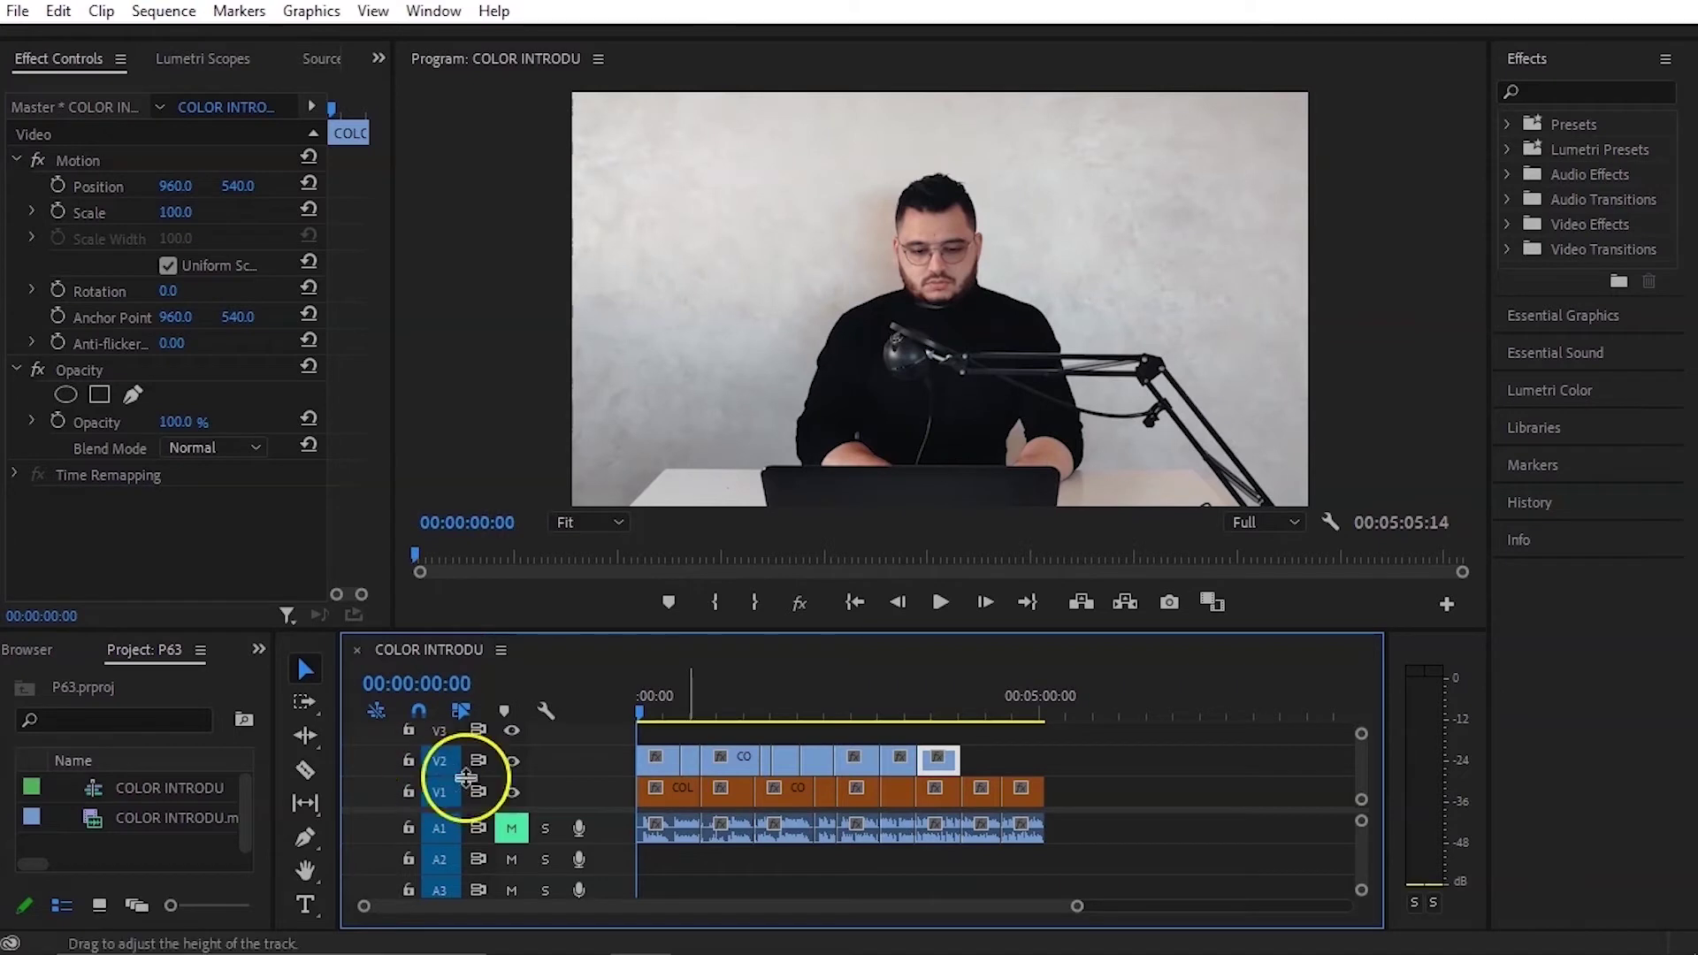
key(Down)
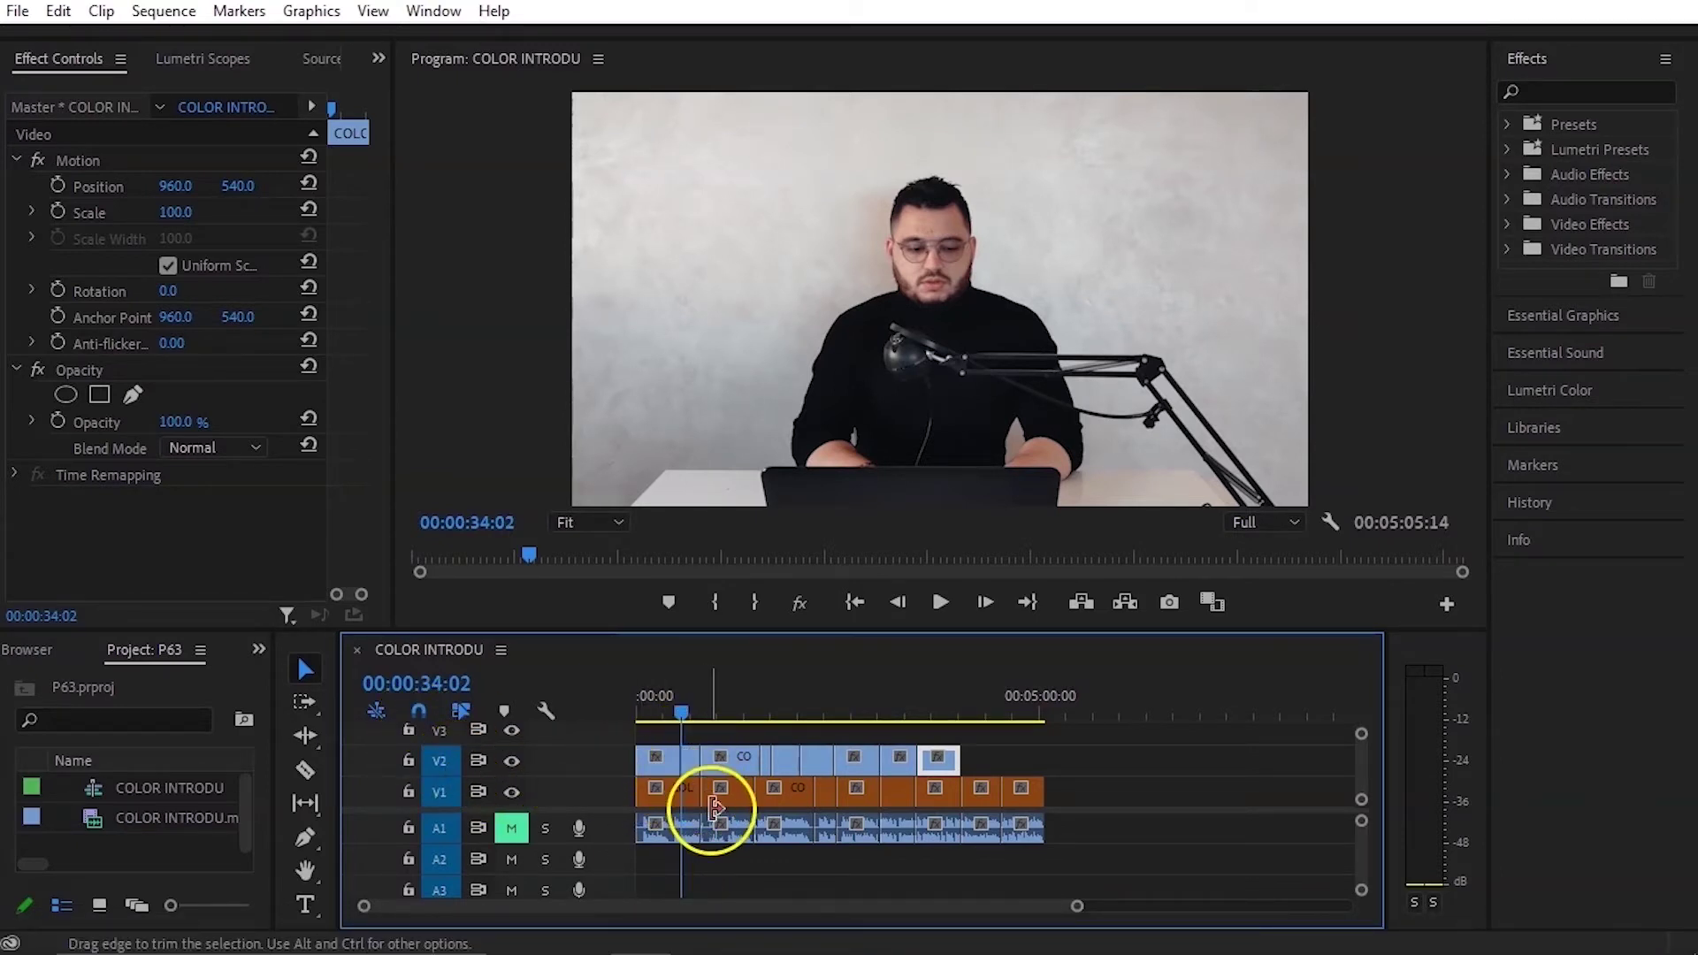
key(Down)
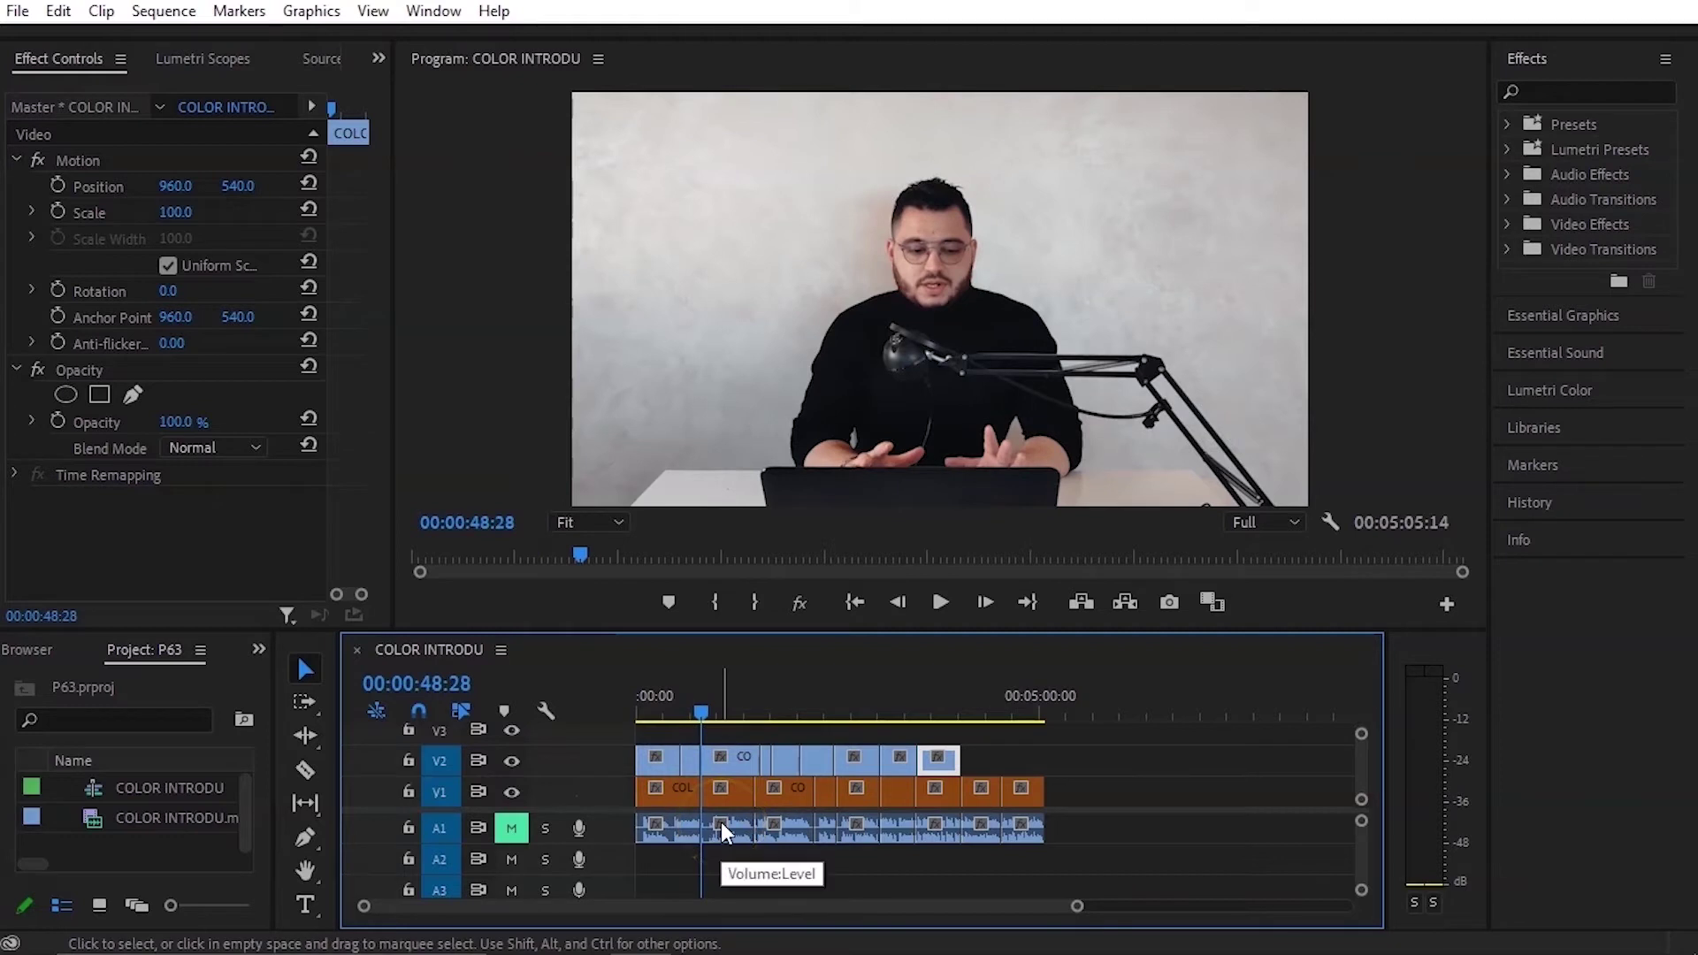
key(Down)
click(725, 795)
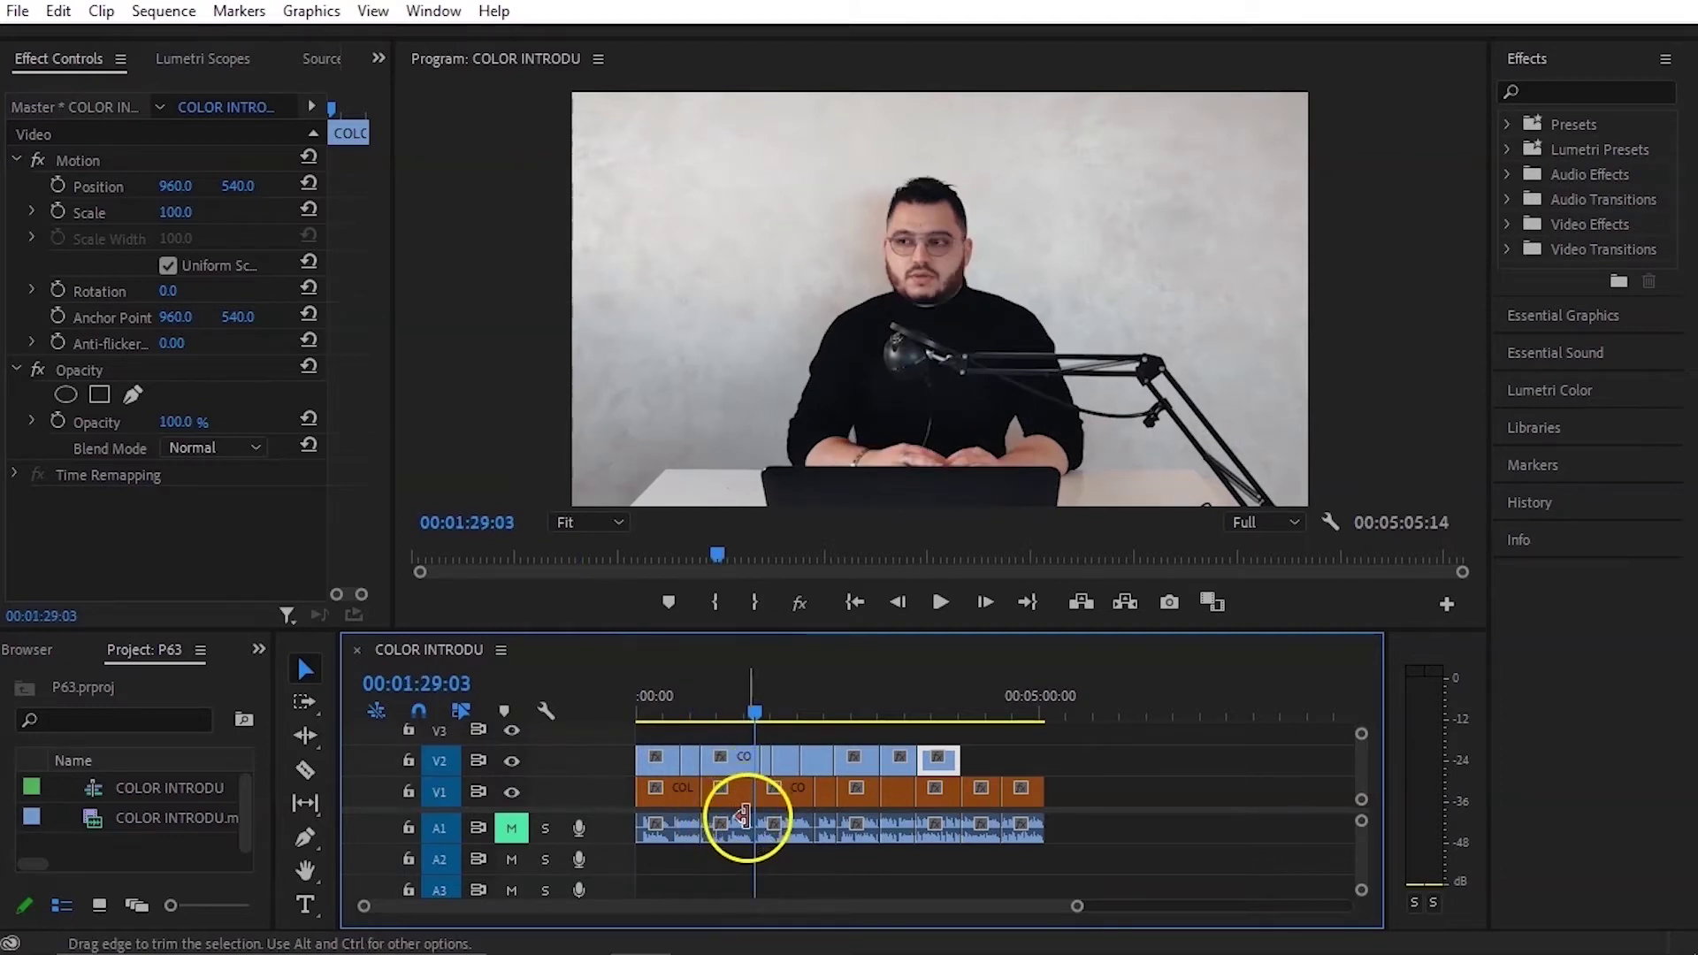
key(Down)
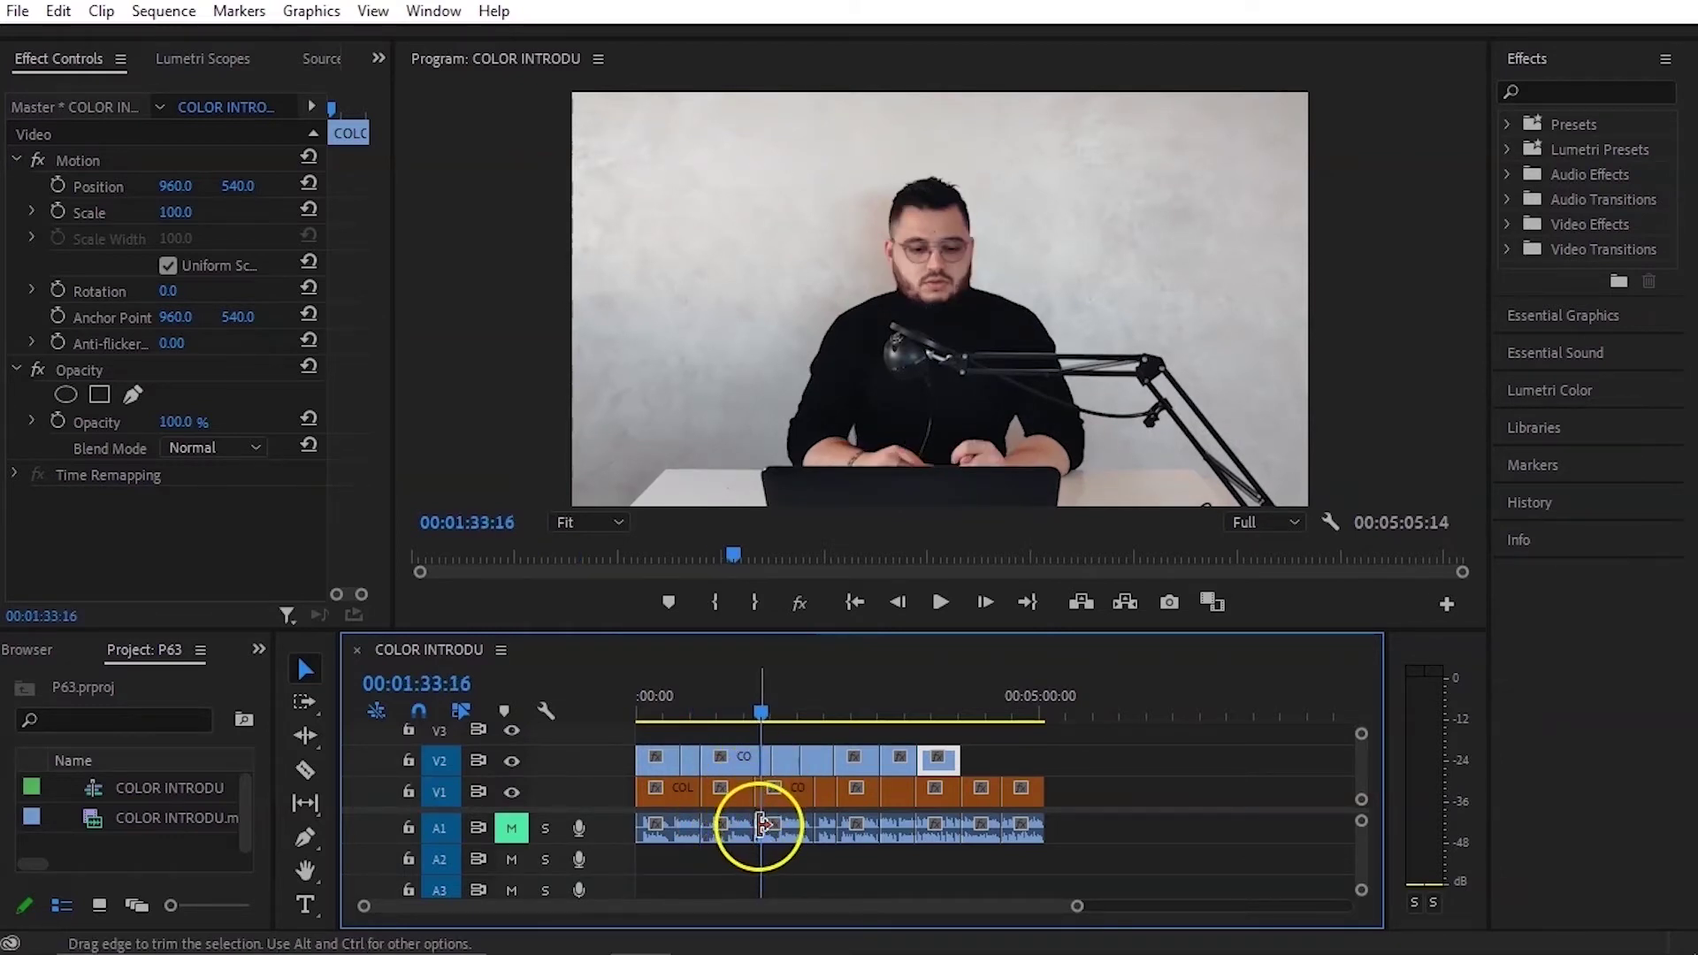
Step: Delete all the duplicate clips on V2, leaving the brown backup clips on V1, and save the project
key(Delete)
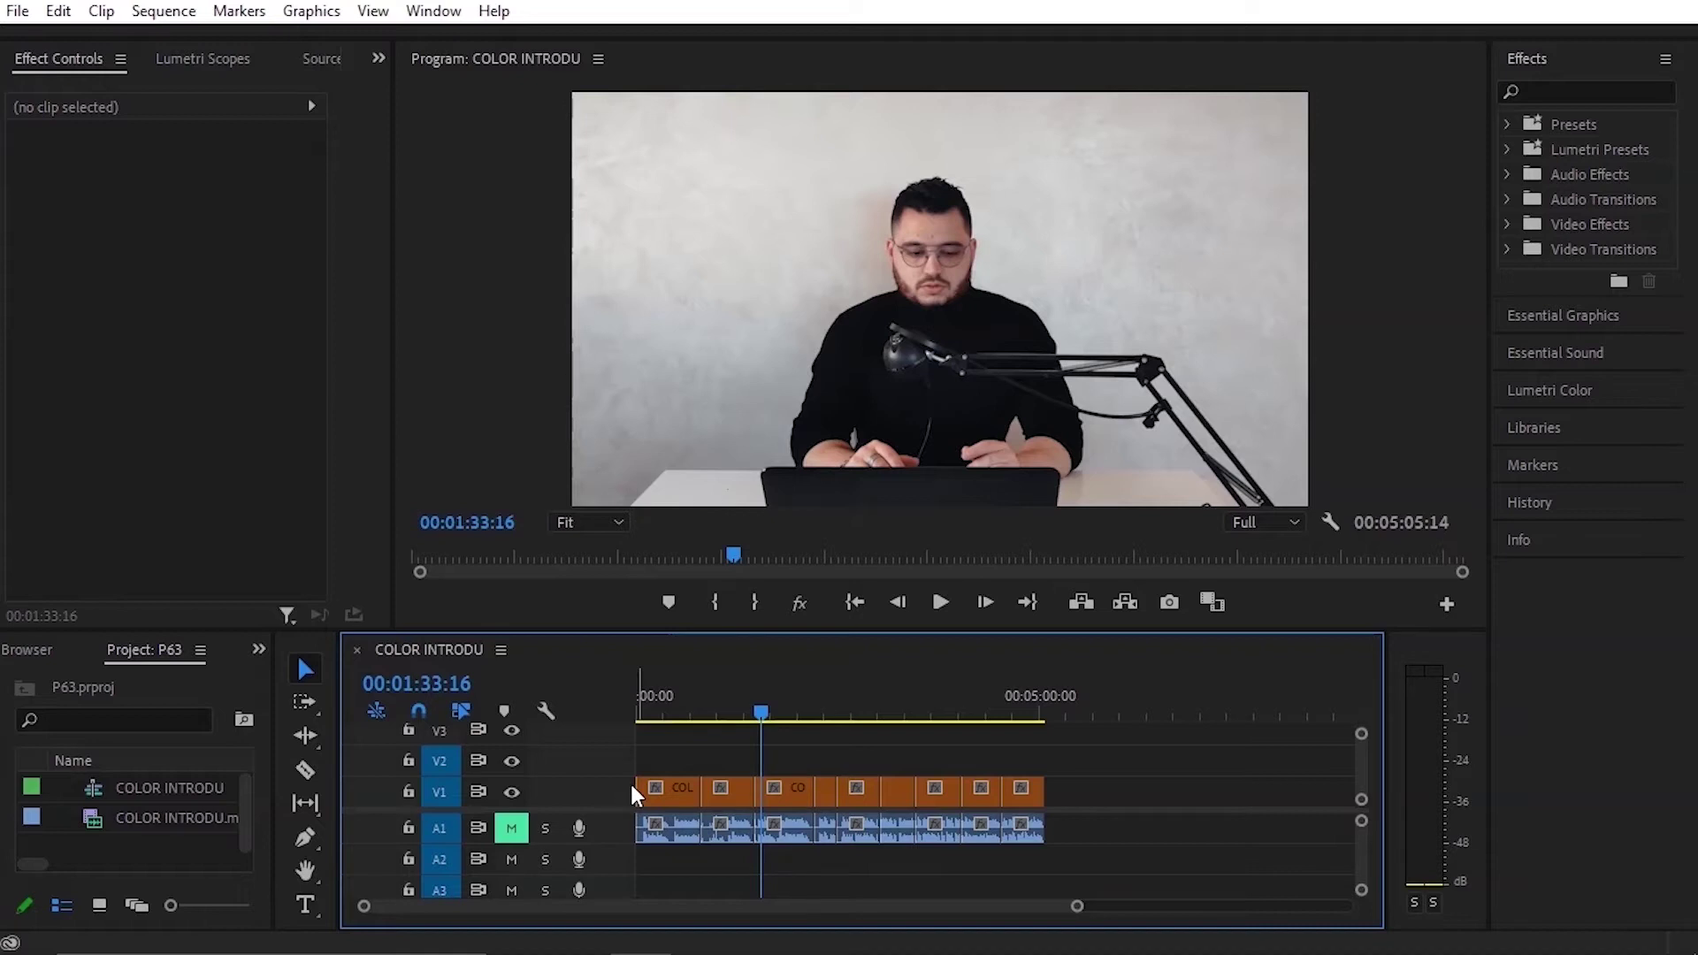
key(ctrl+s)
Step: Queue the COLOR INTRODU sequence in Media Encoder as H.264 with the Match Source - High bitrate preset, and minimise Media Encoder
key(ctrl+m)
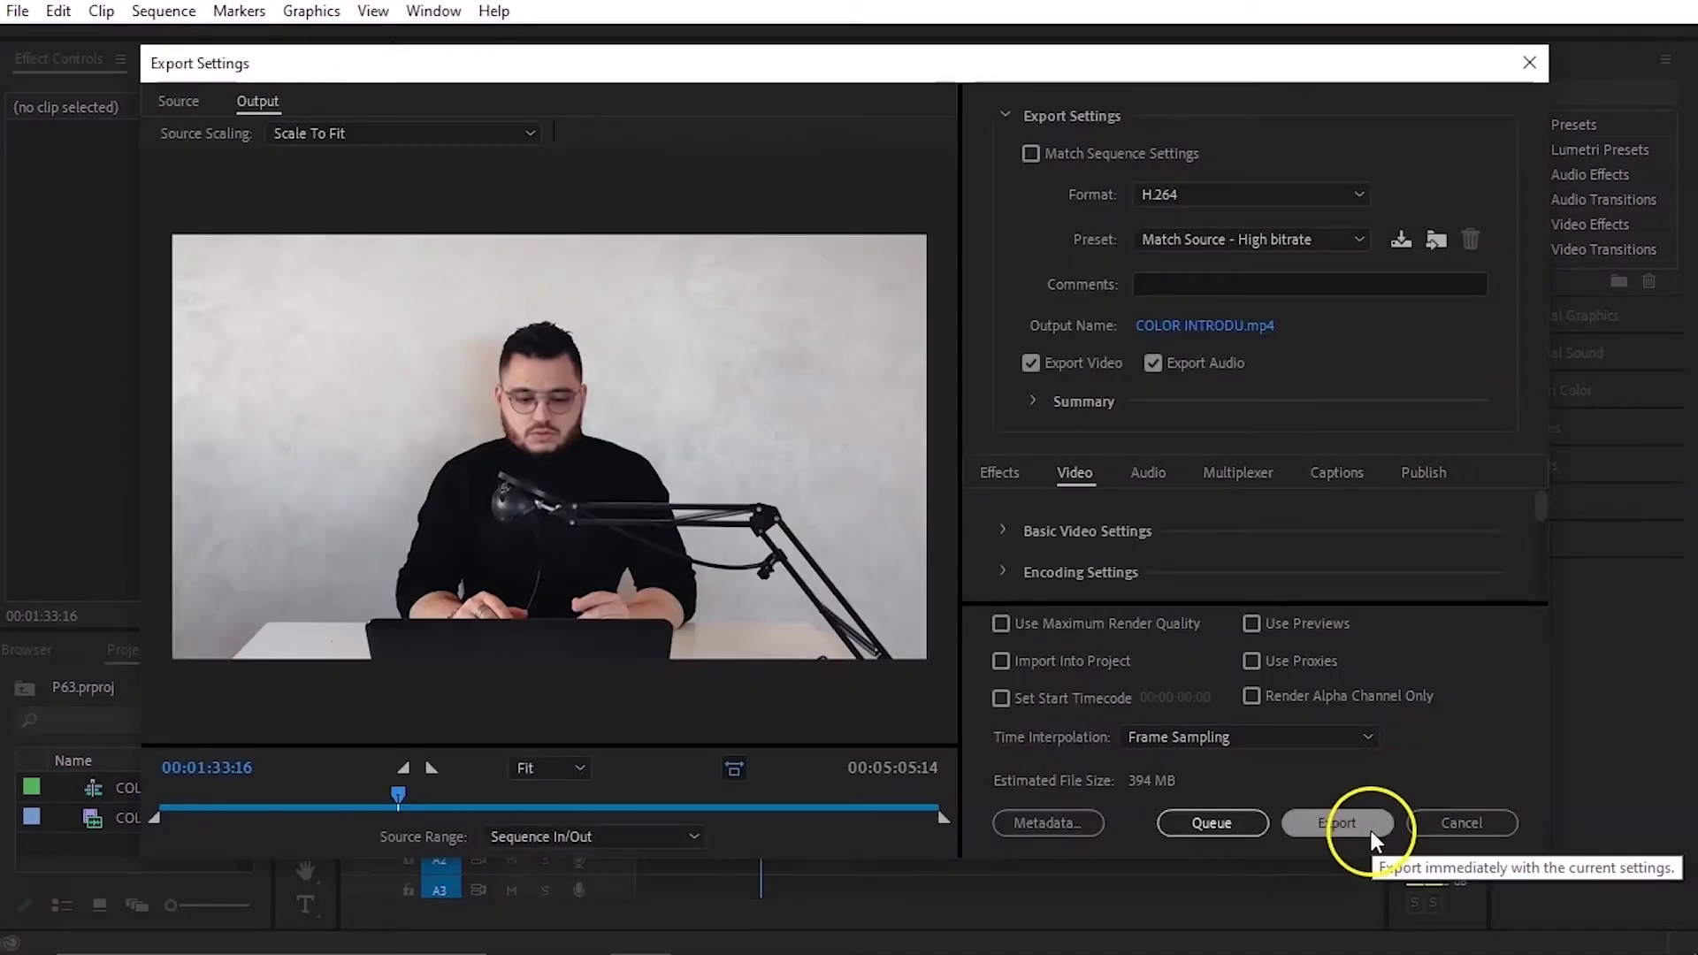
click(1210, 822)
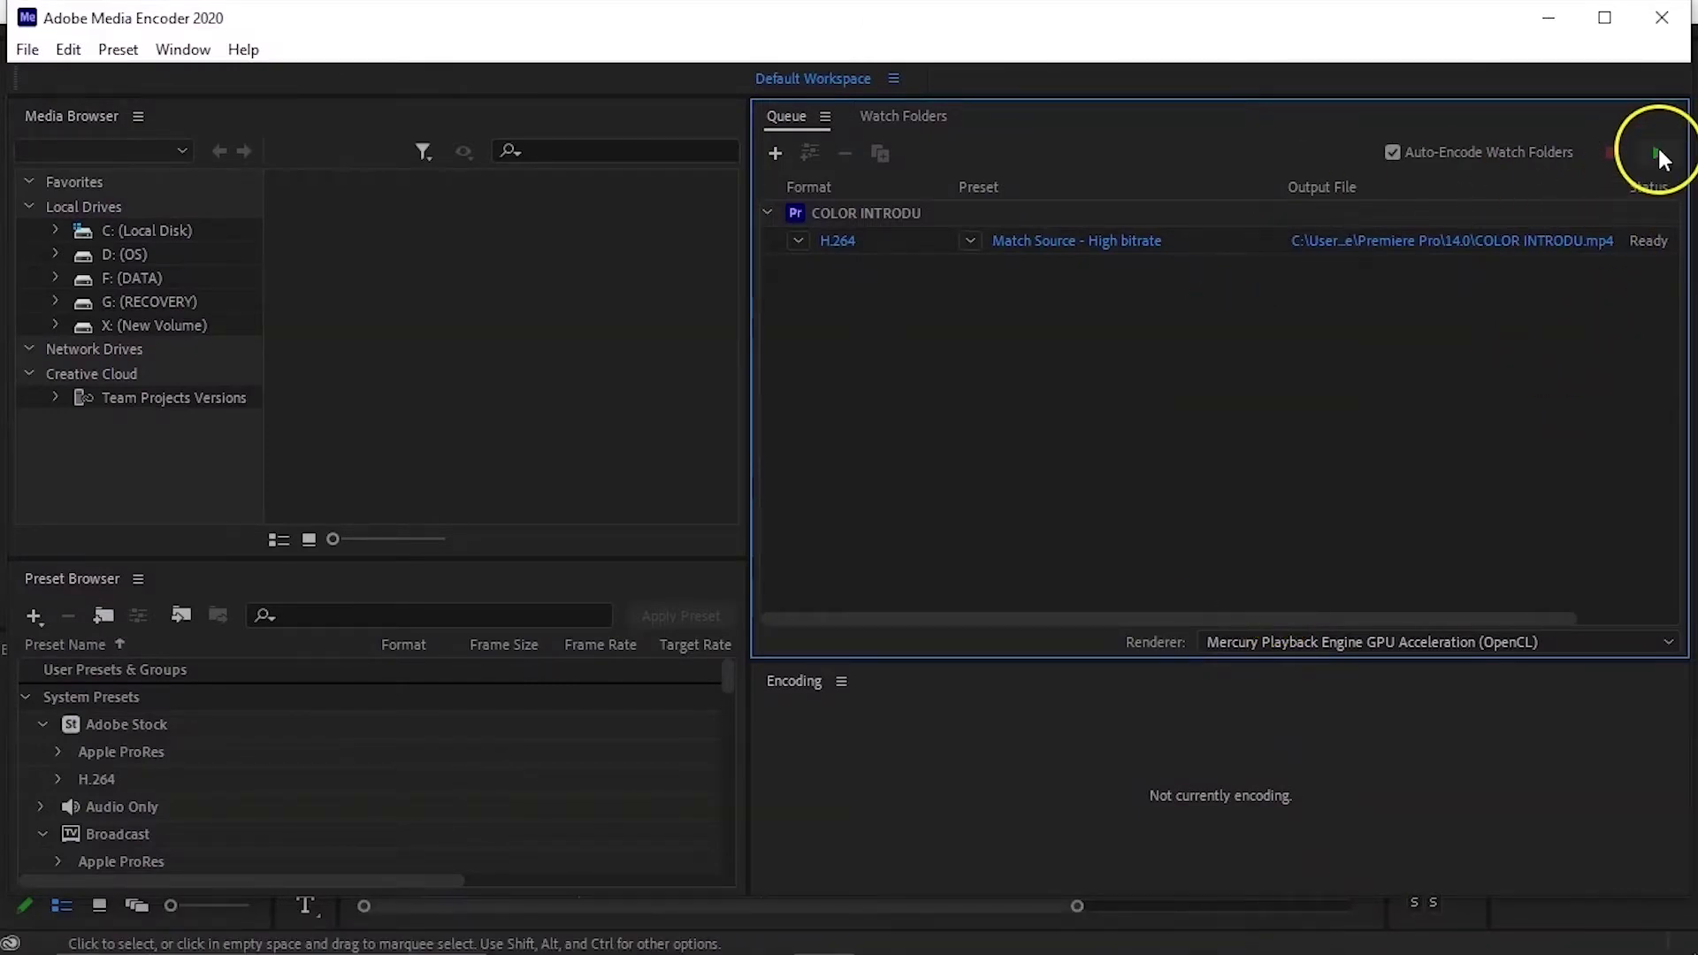
click(1548, 18)
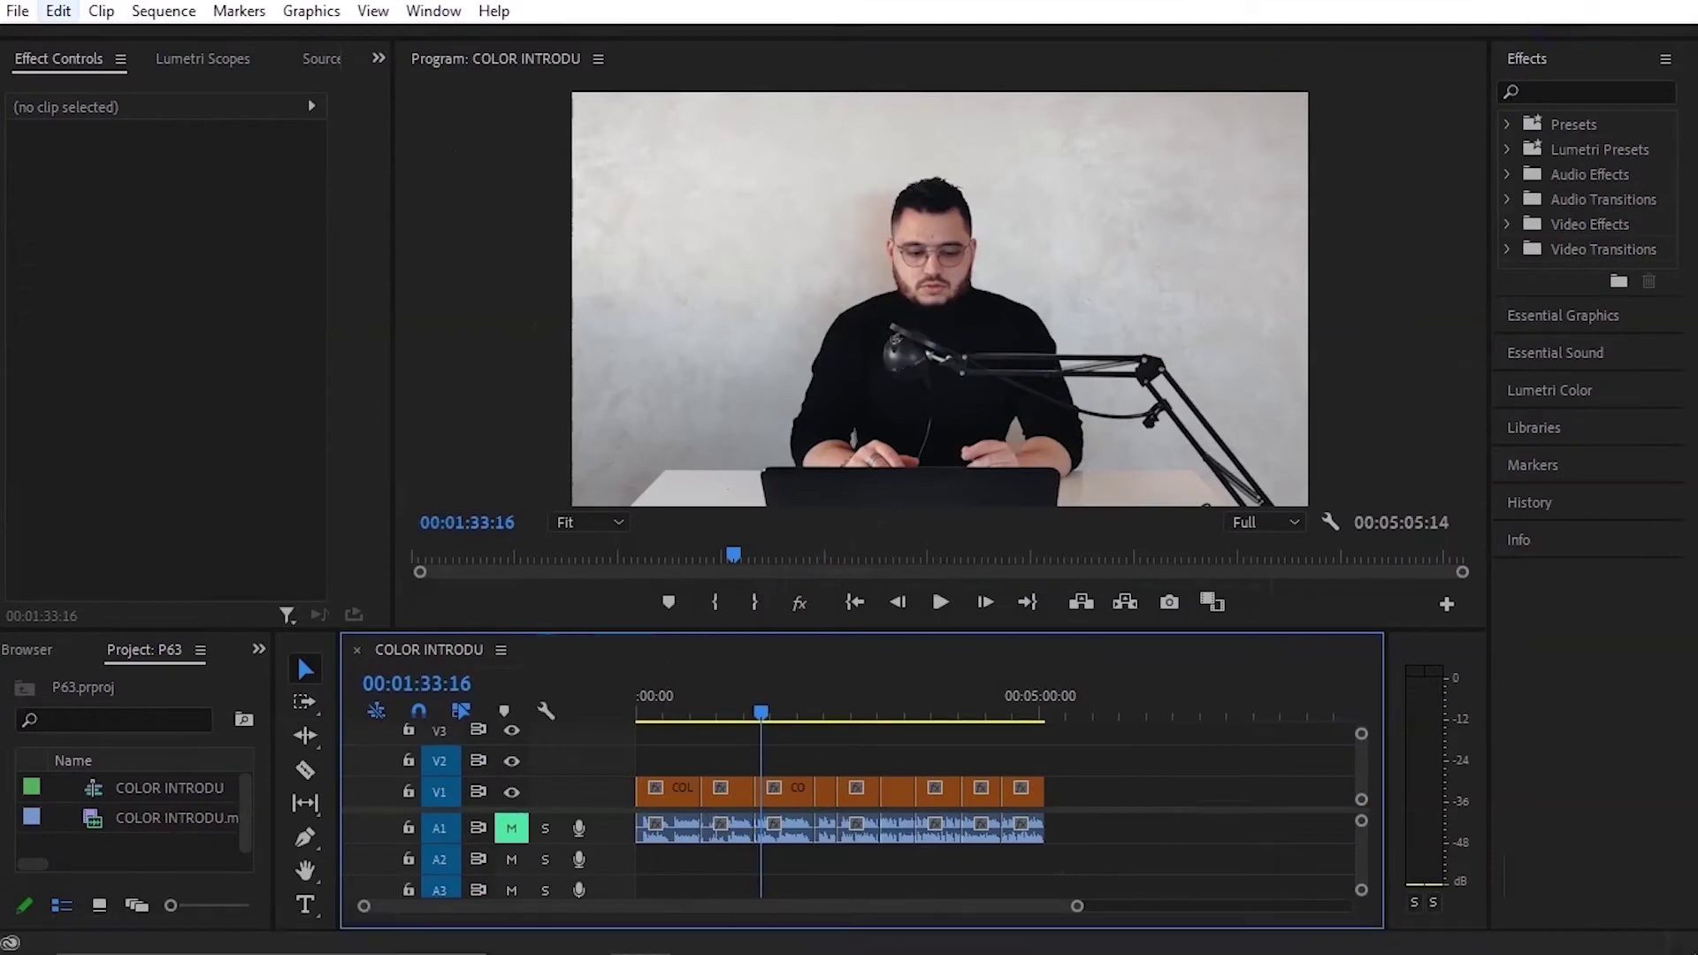
click(31, 16)
click(35, 14)
click(35, 14)
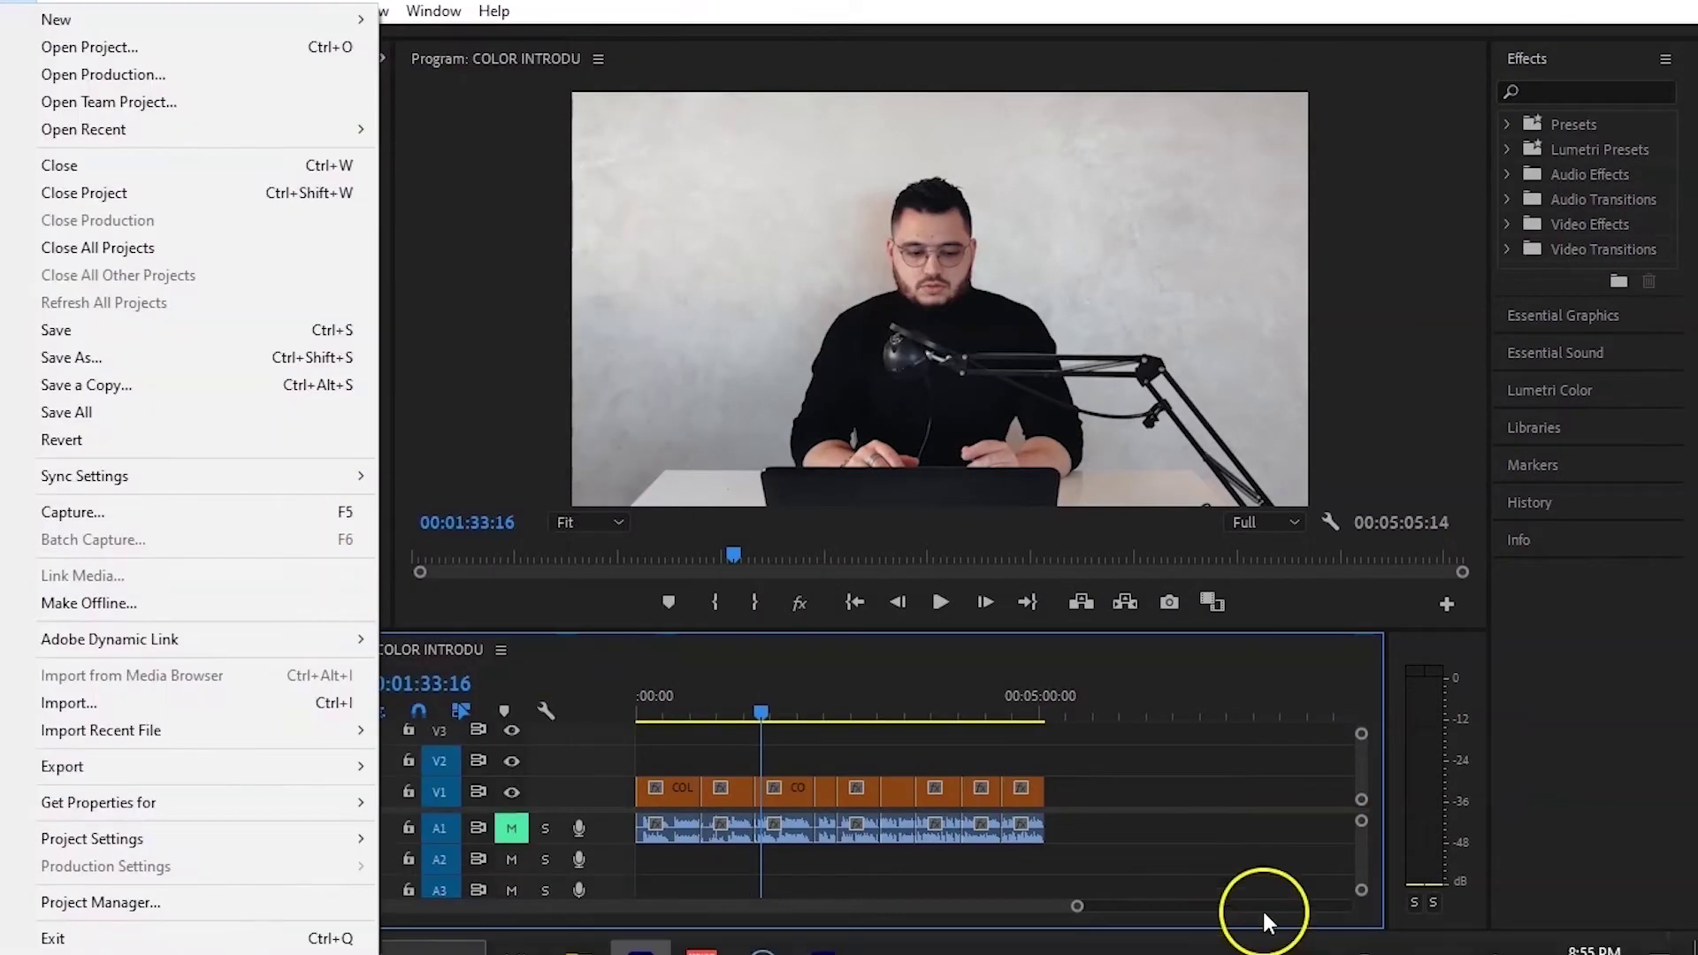
click(1122, 782)
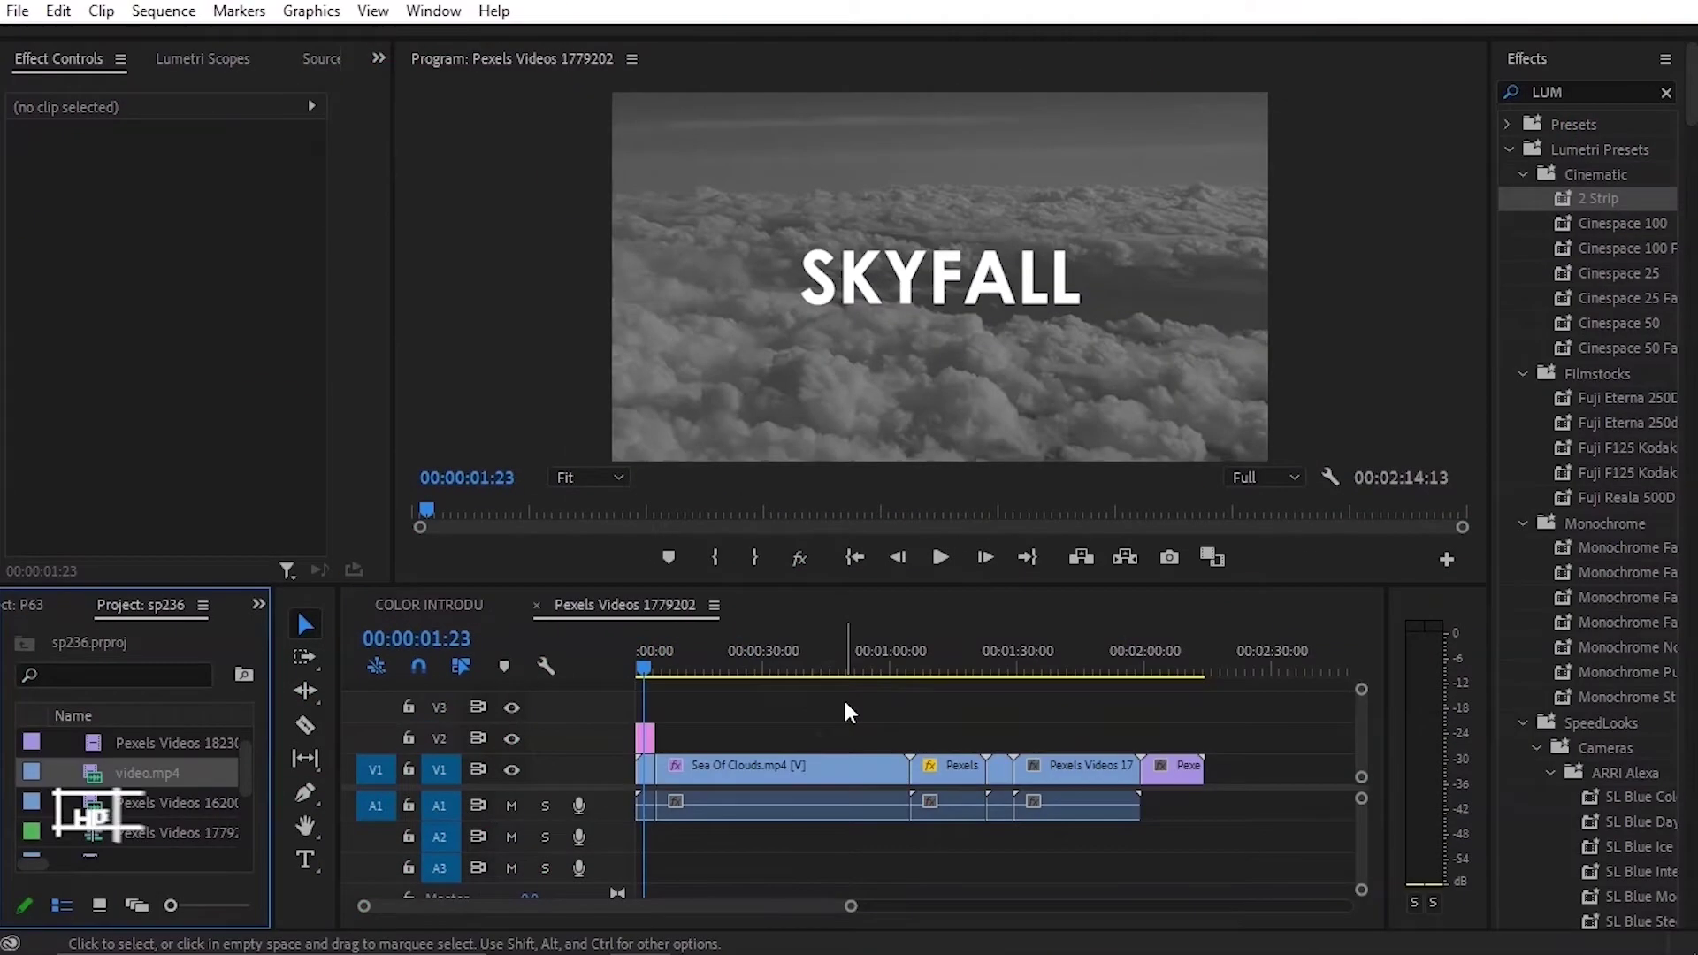
Step: Browse the clips of the sp236 project and switch its project list to thumbnail view
click(838, 722)
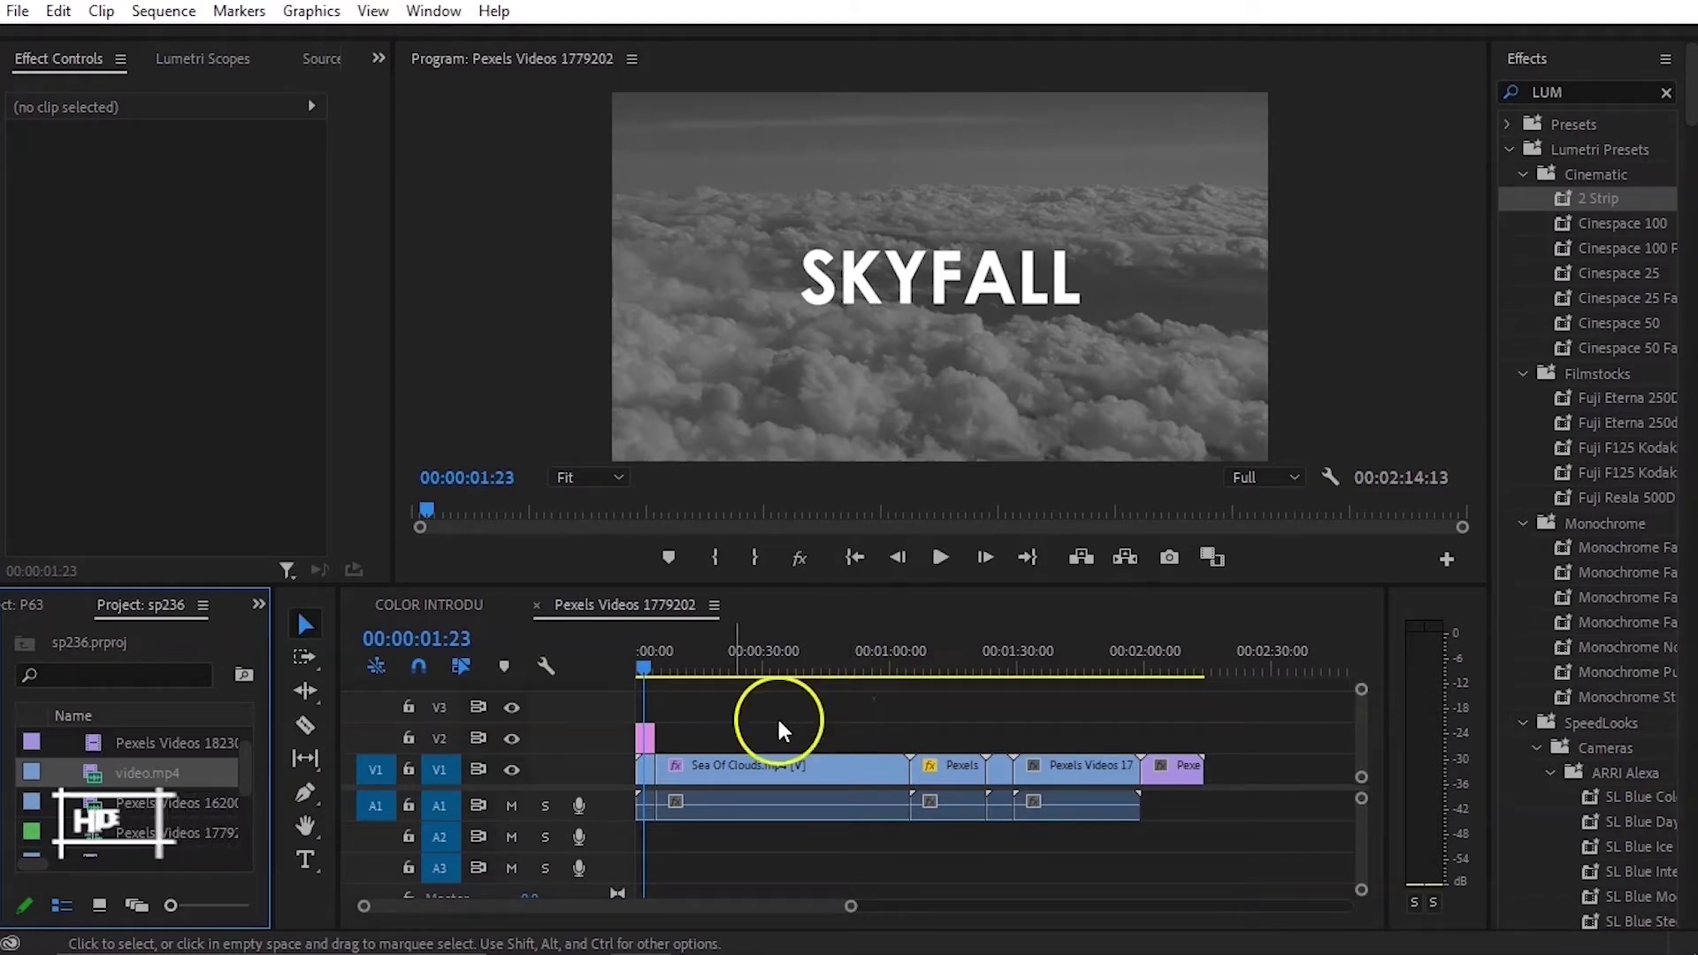
scroll(177, 767, up, 1)
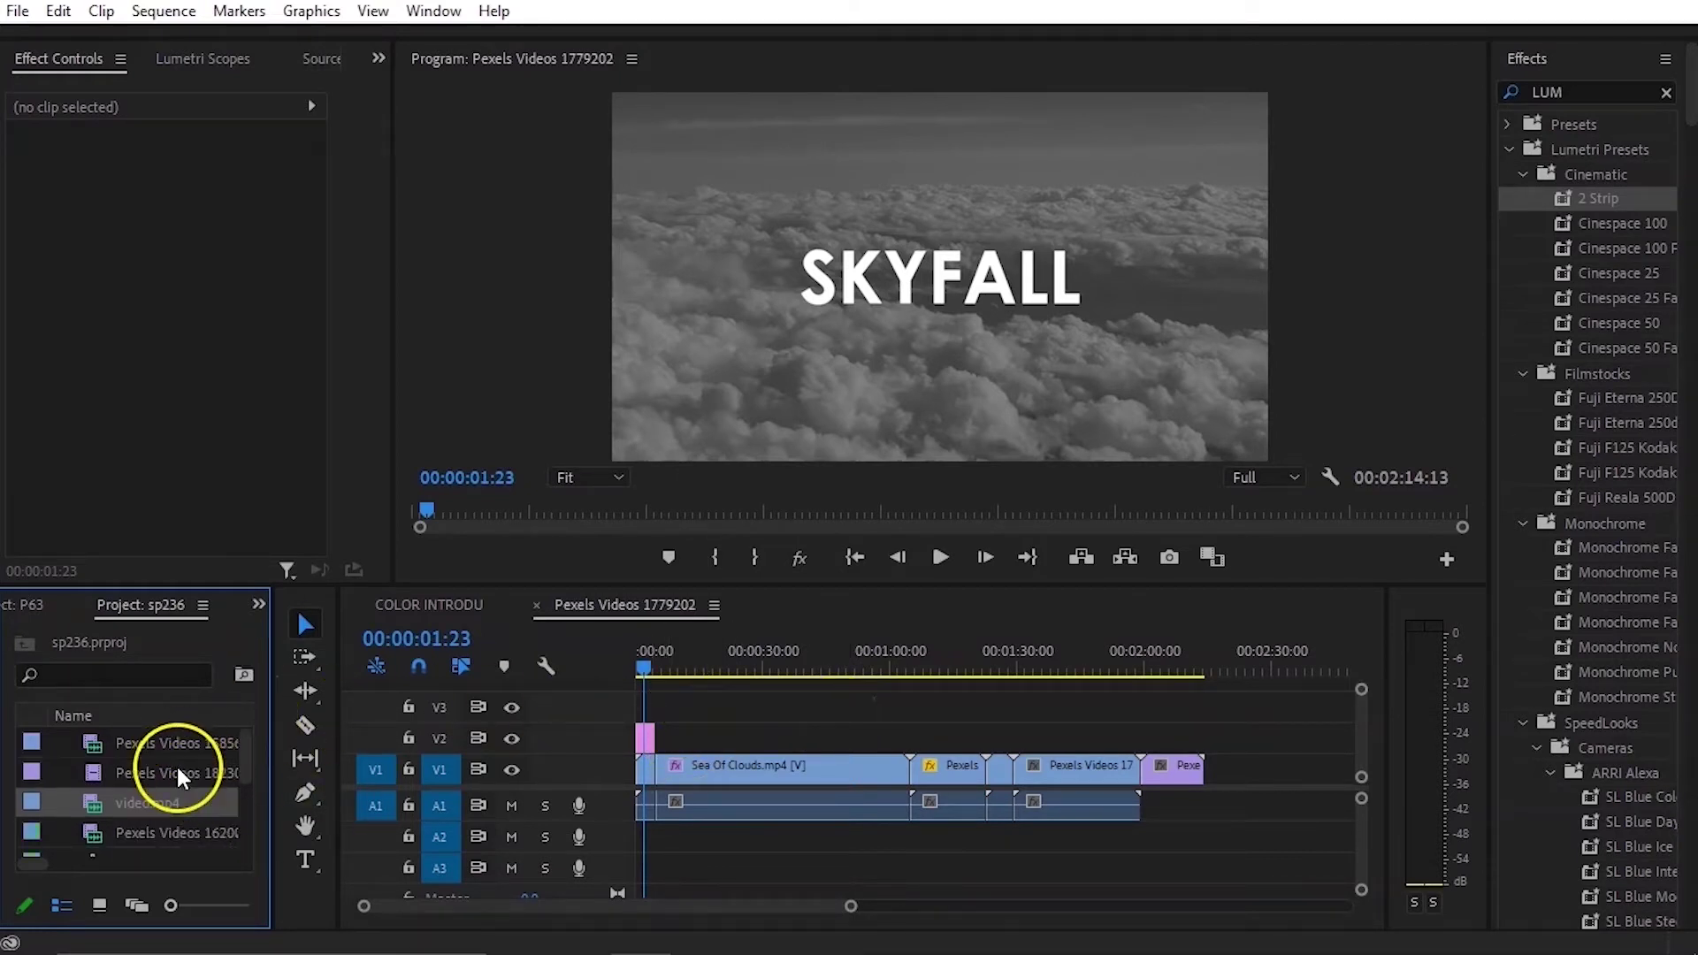
mouse_move(242, 771)
mouse_down()
mouse_move(242, 840)
mouse_move(257, 759)
mouse_up()
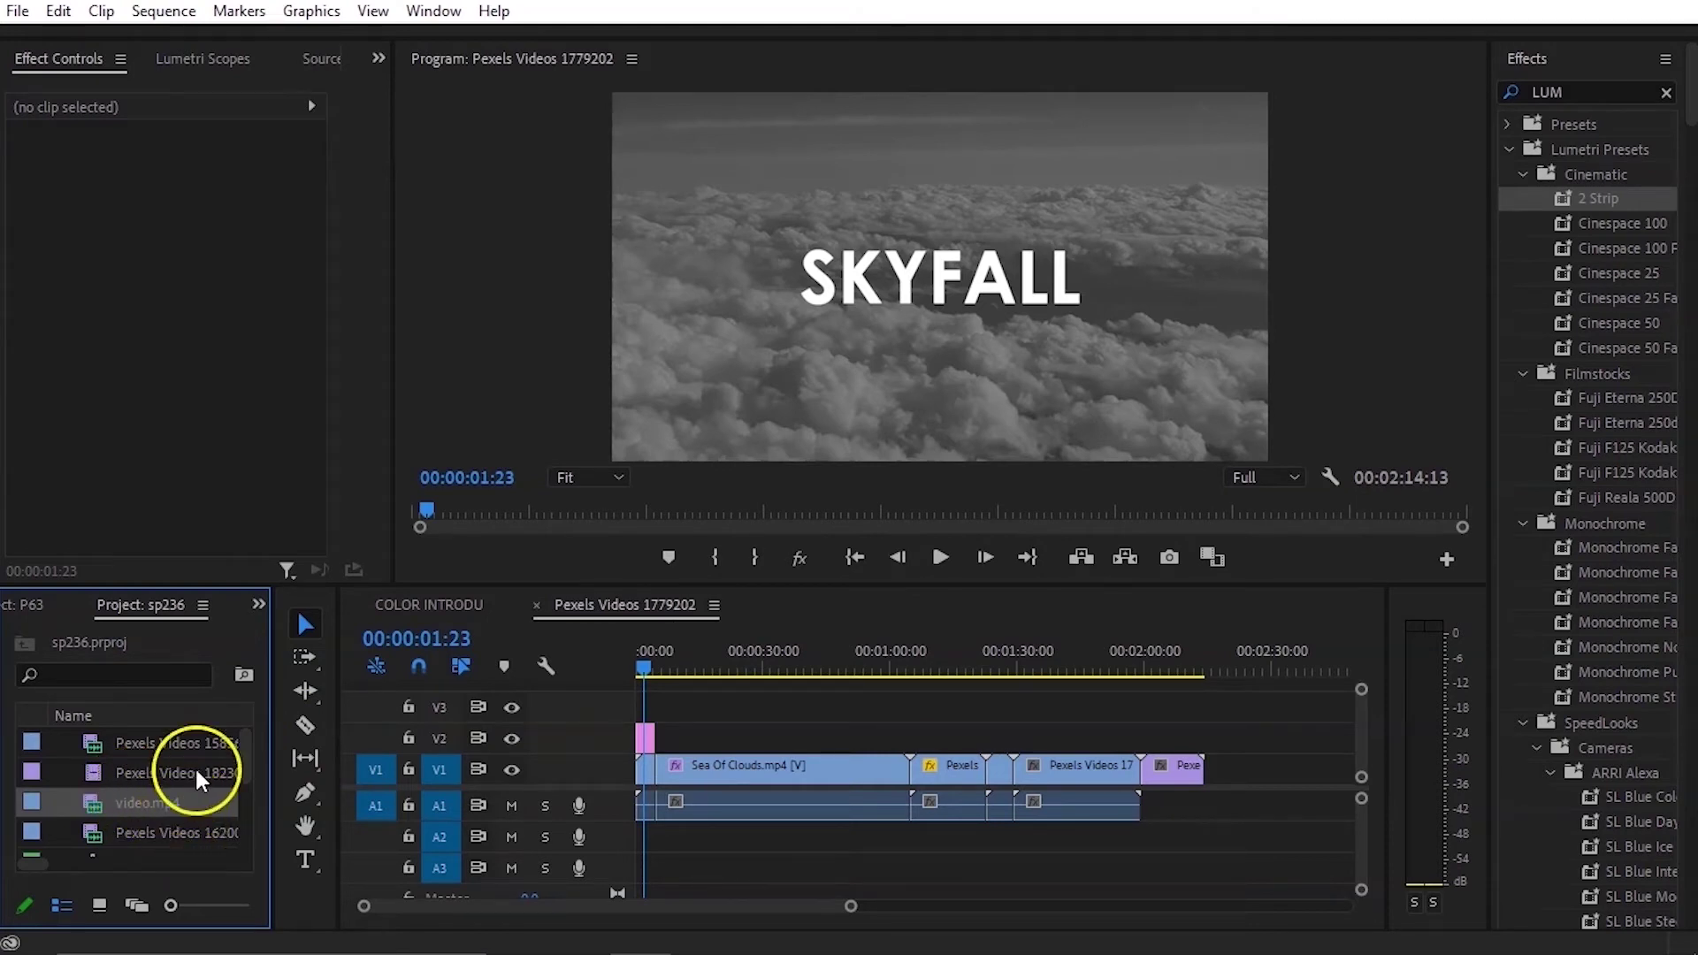
scroll(142, 778, down, 3)
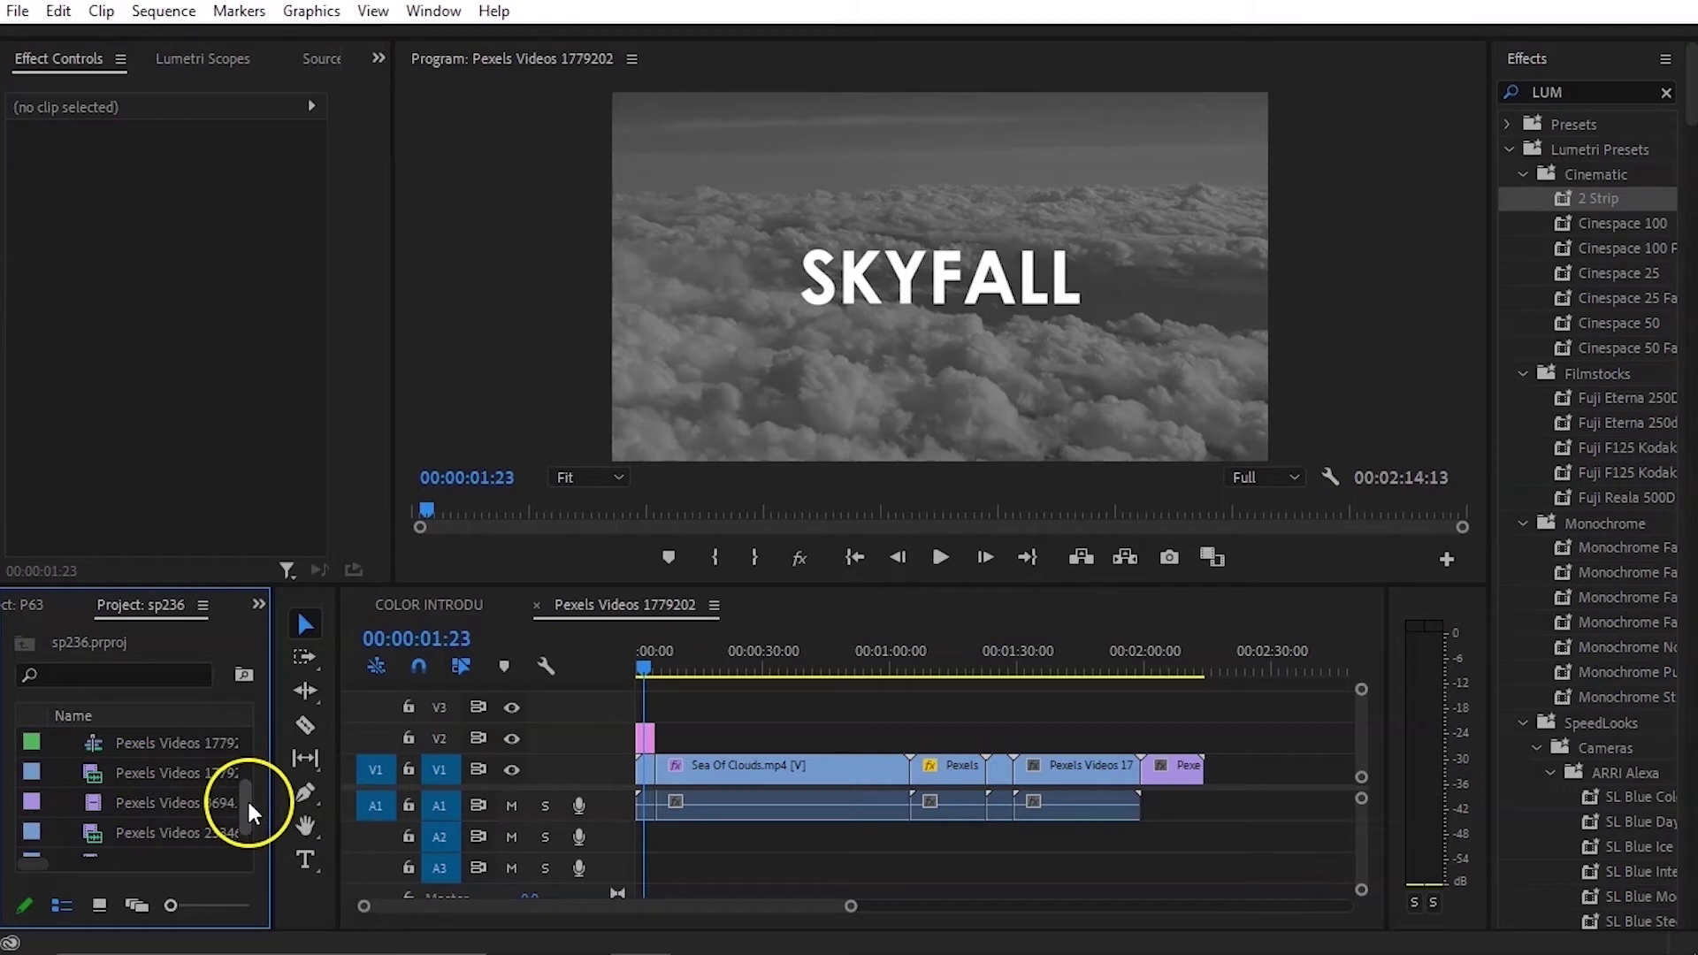
drag(246, 797, 247, 757)
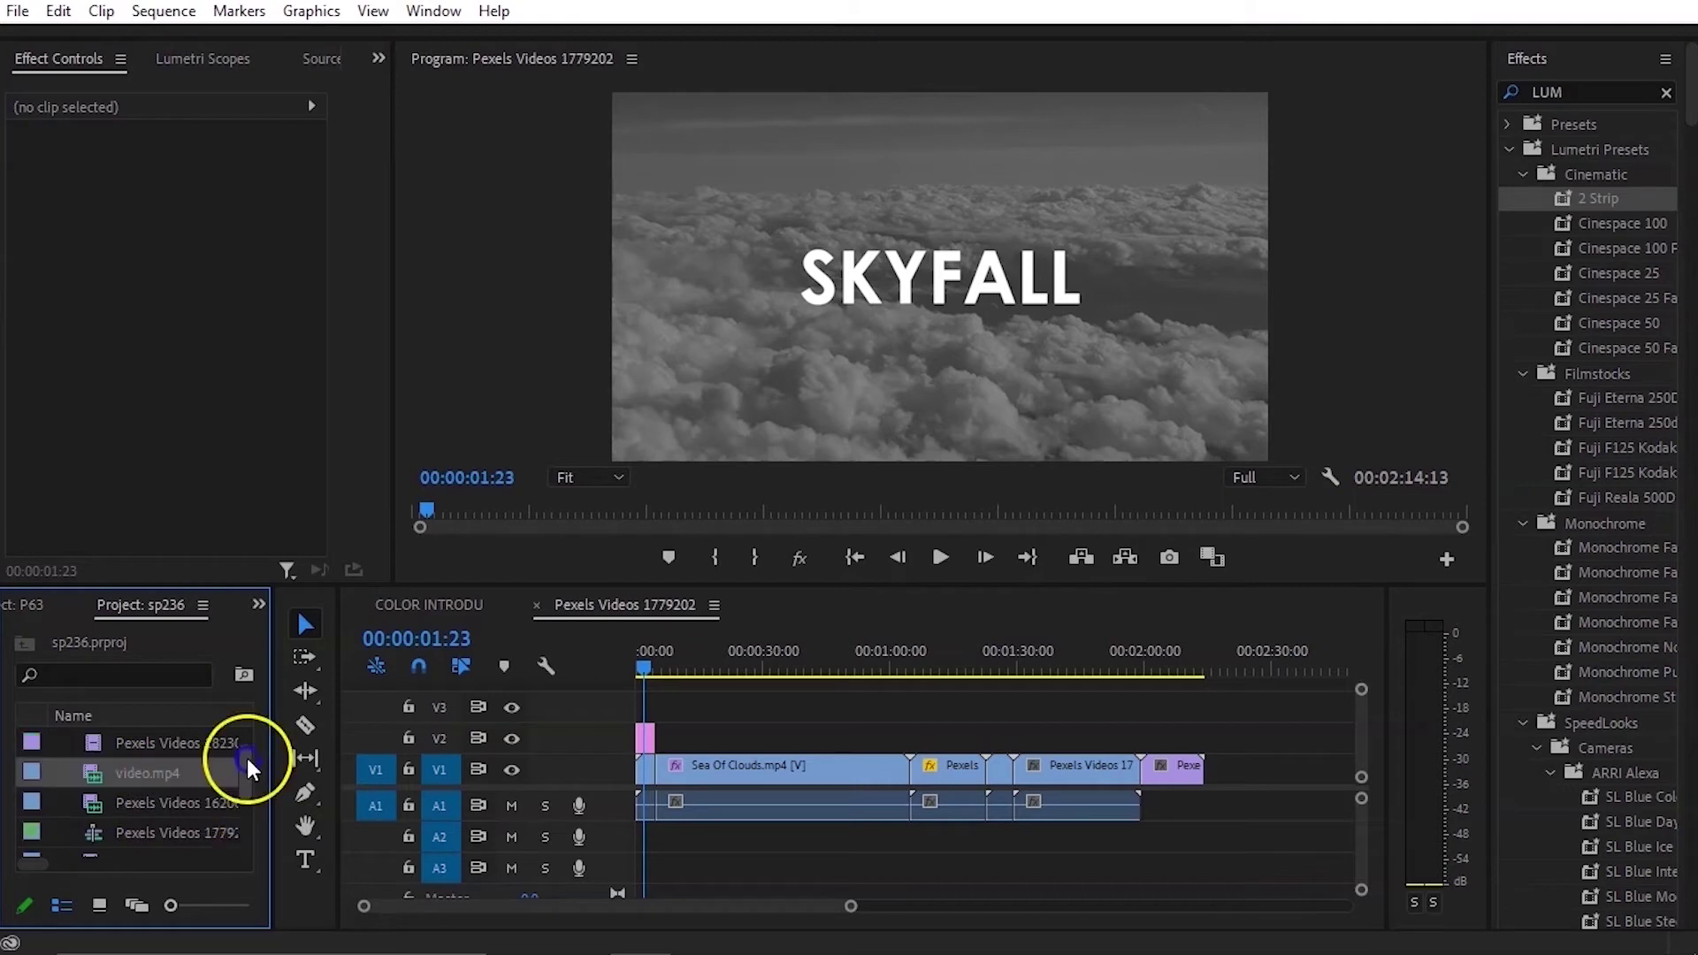
click(104, 916)
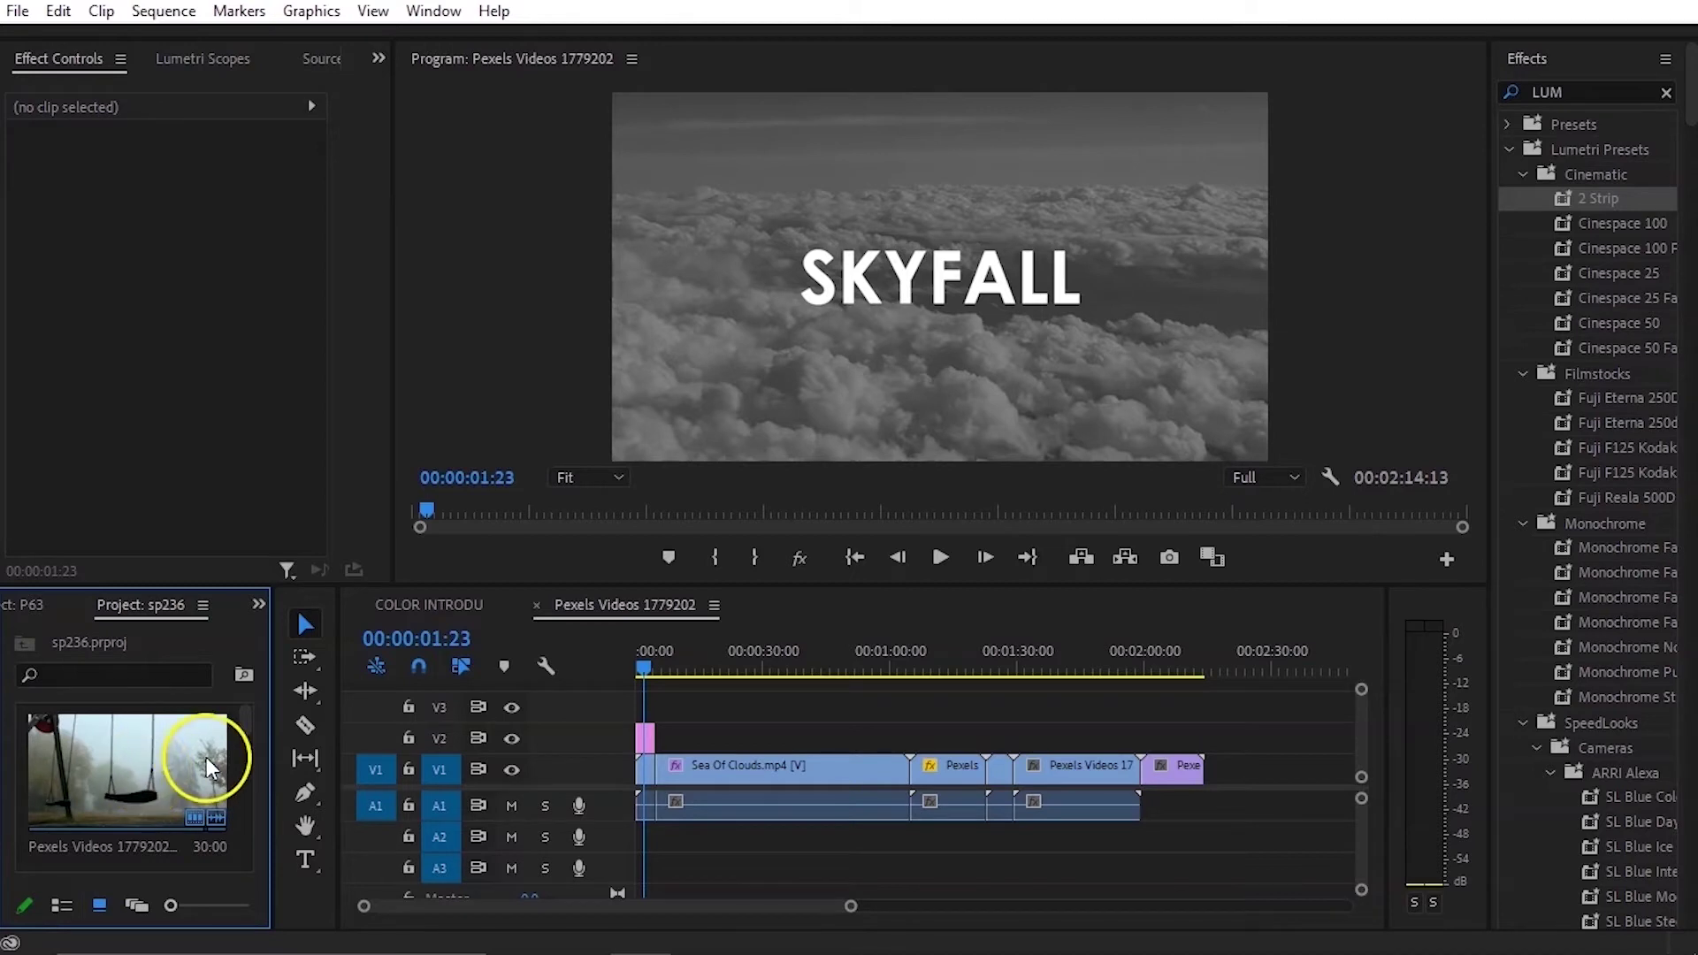
Step: Hide the swing clip and the Sea Of Clouds.mp4 clip from the sp236 project's thumbnails
click(145, 761)
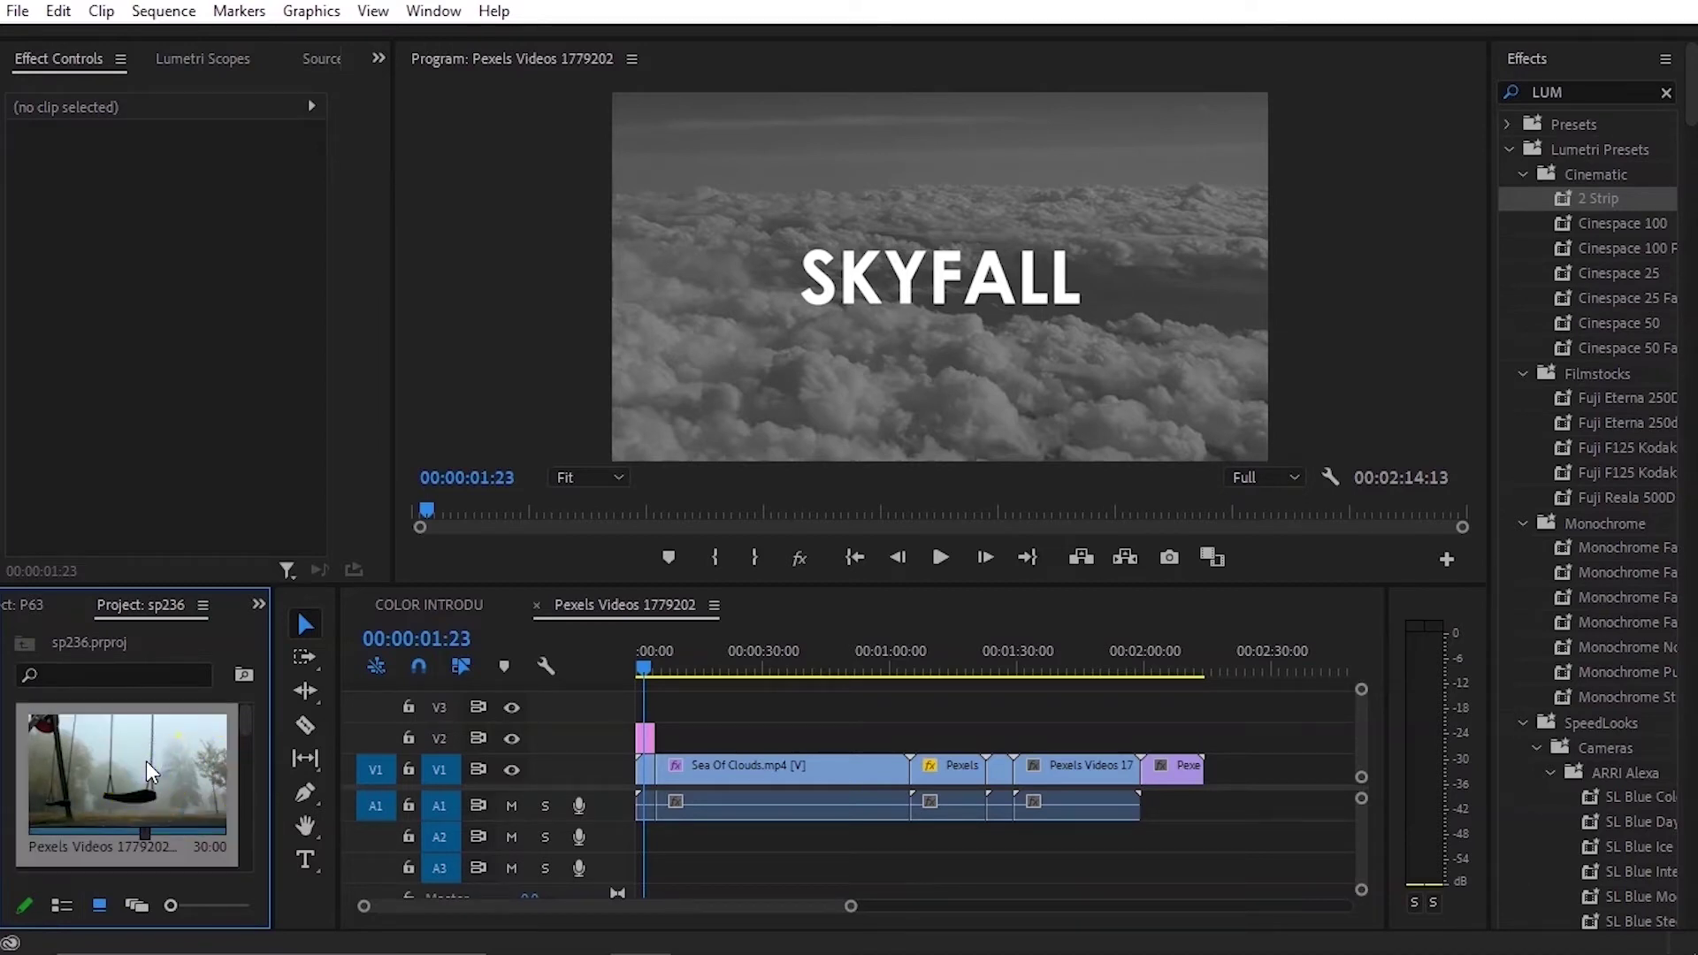
right_click(146, 761)
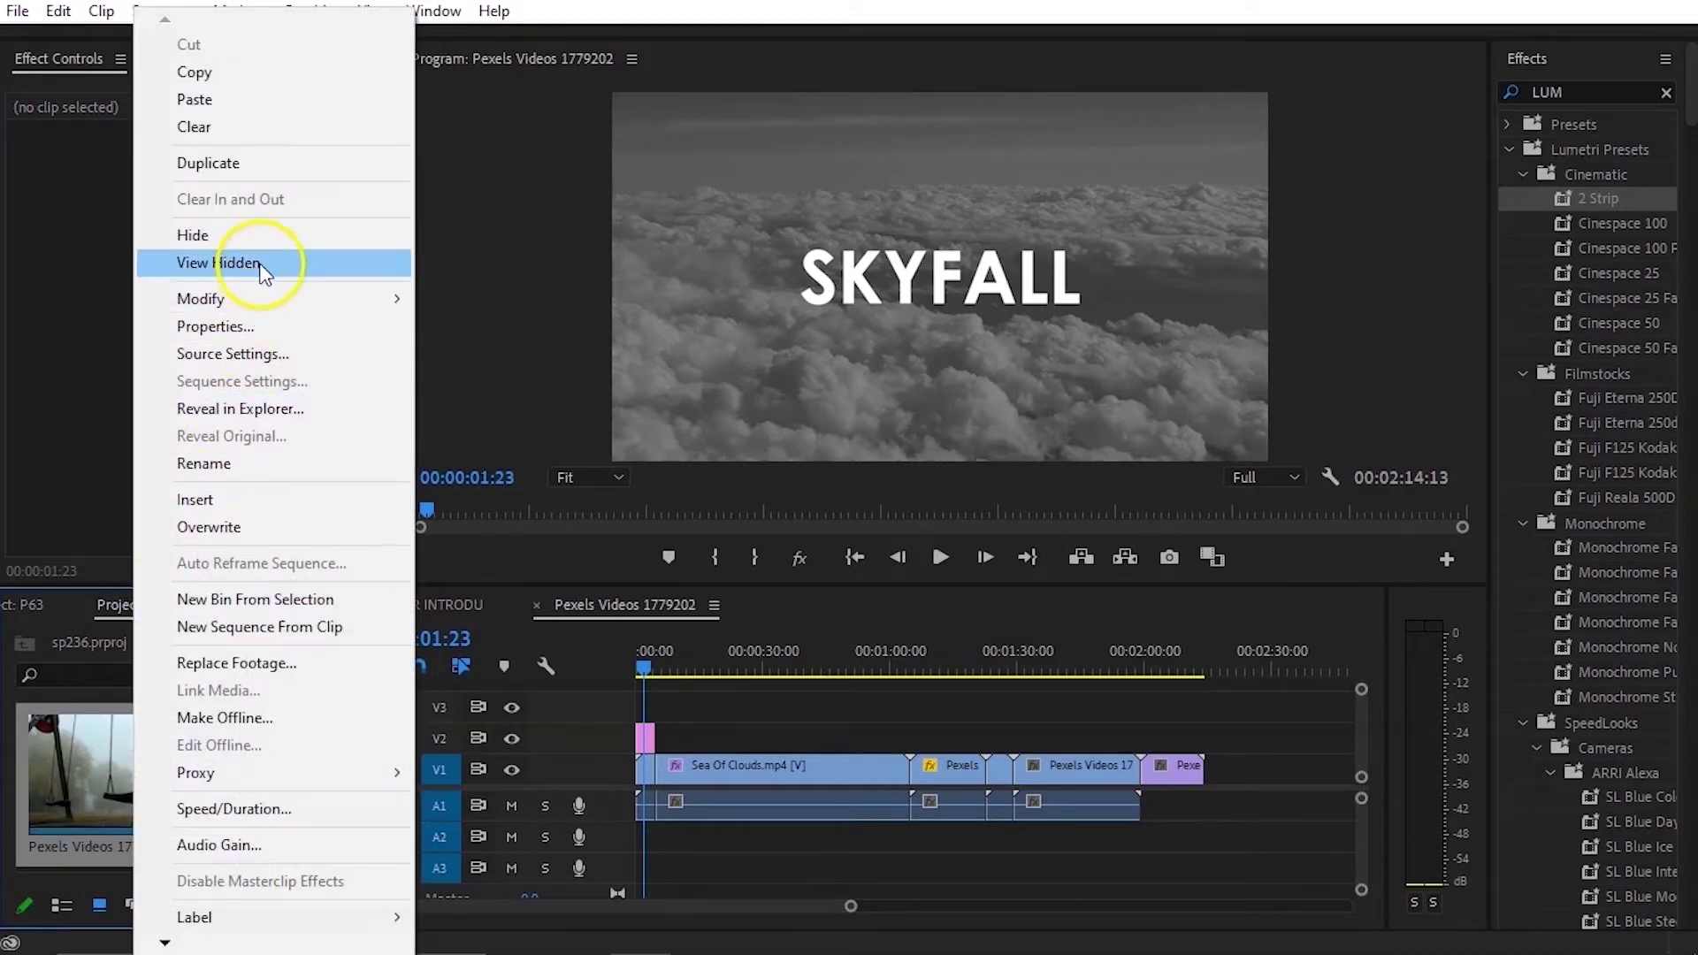
click(258, 235)
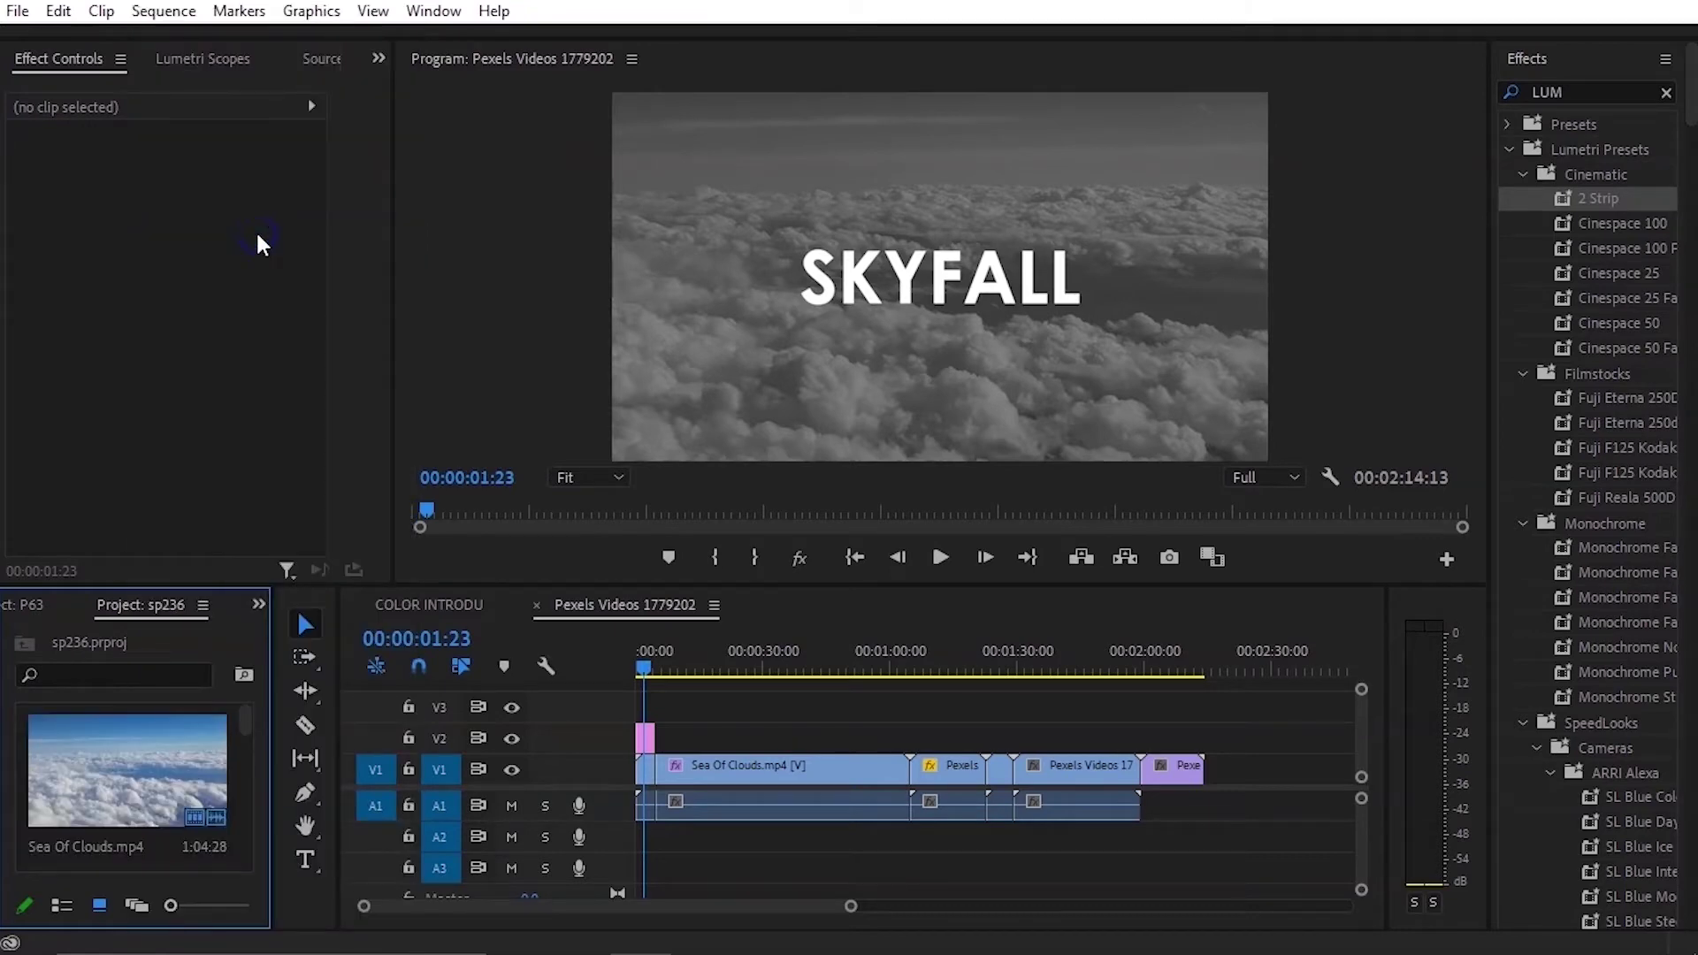
right_click(167, 764)
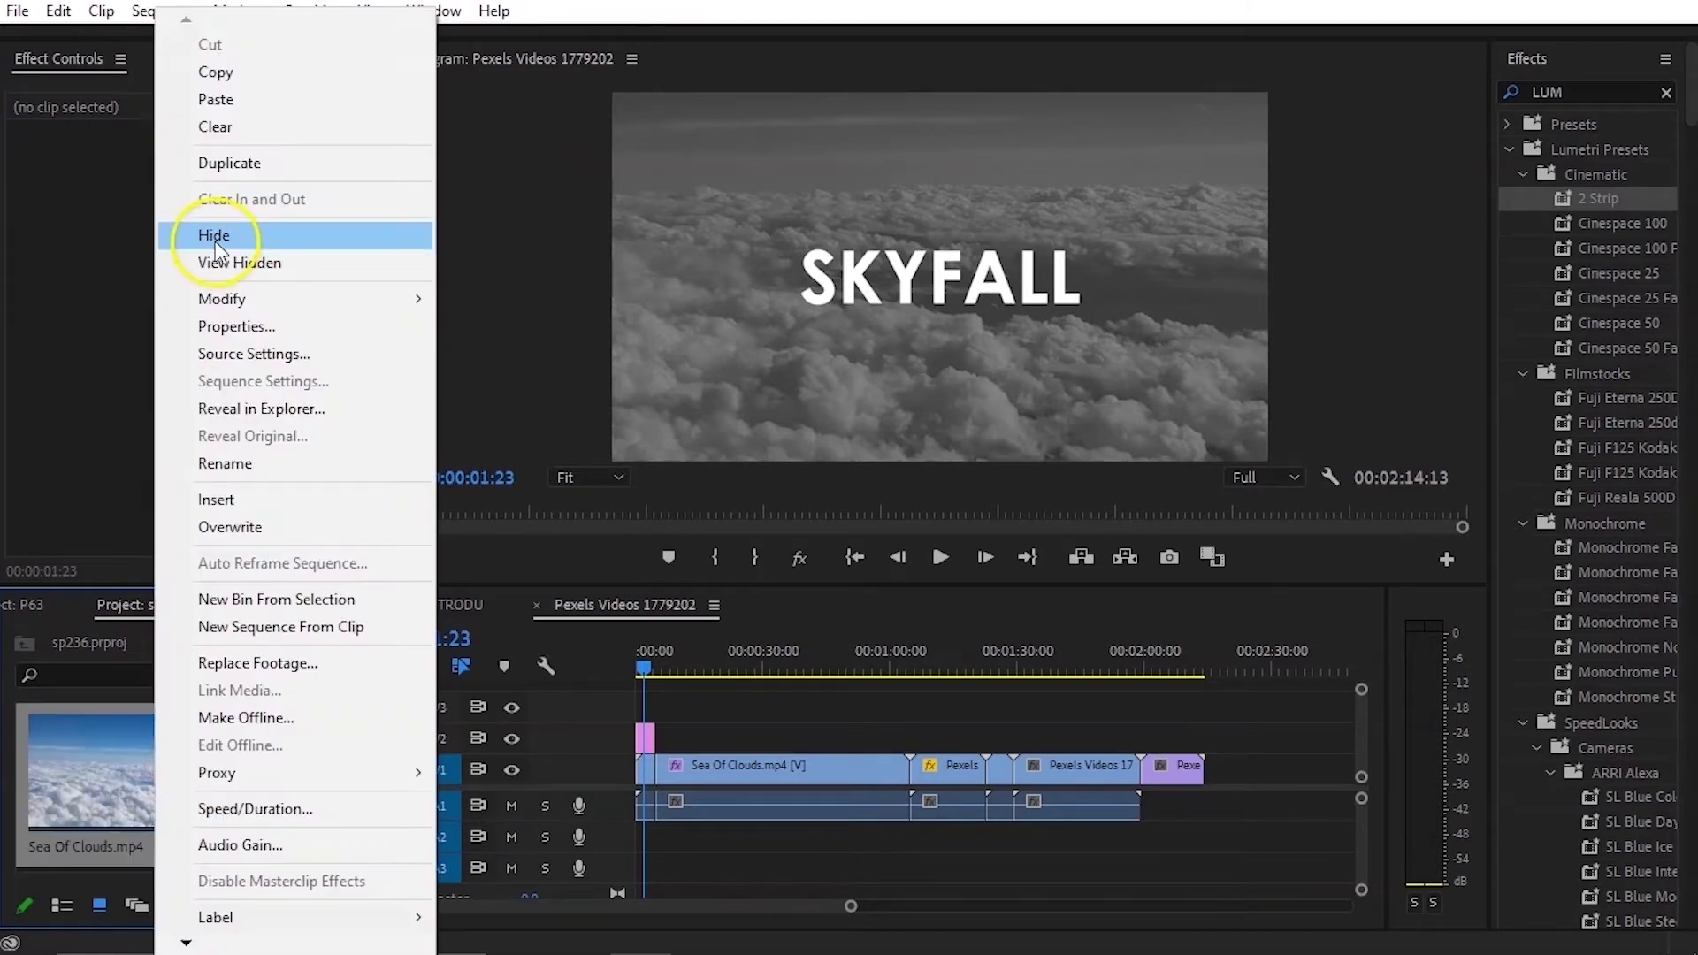
click(215, 237)
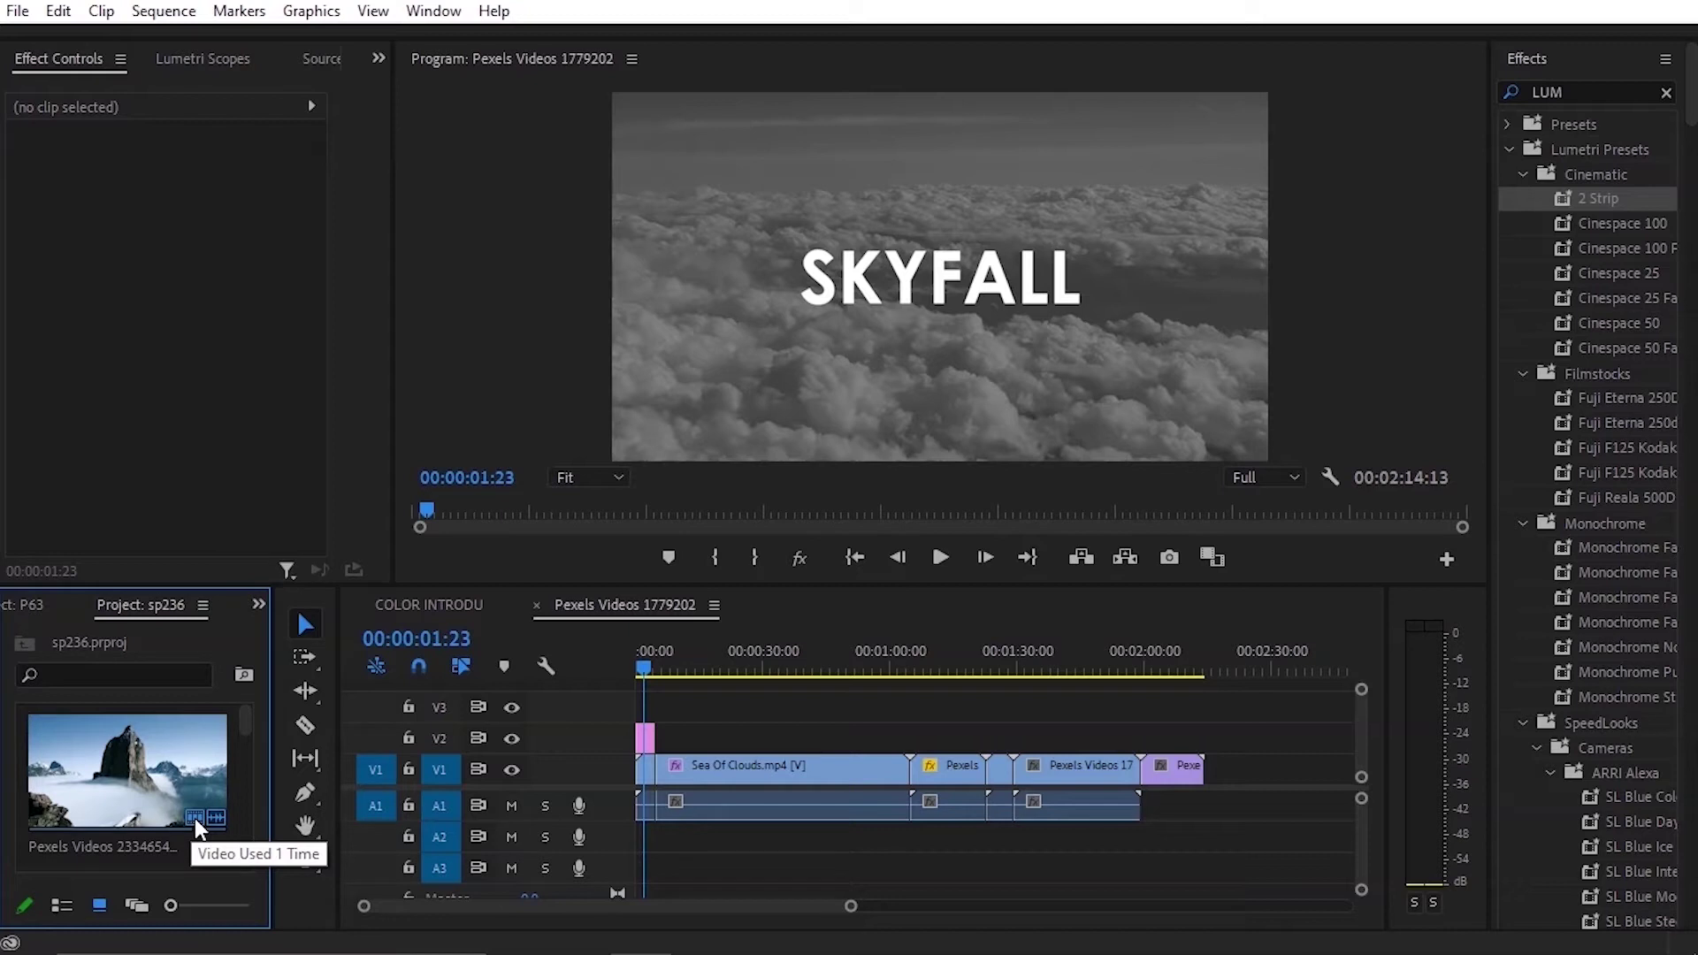
Step: Select the remaining project clips already used in the sequence, including the mountain clip and Pexels Videos 3694.mp4, and hide them together
click(115, 752)
click(115, 760)
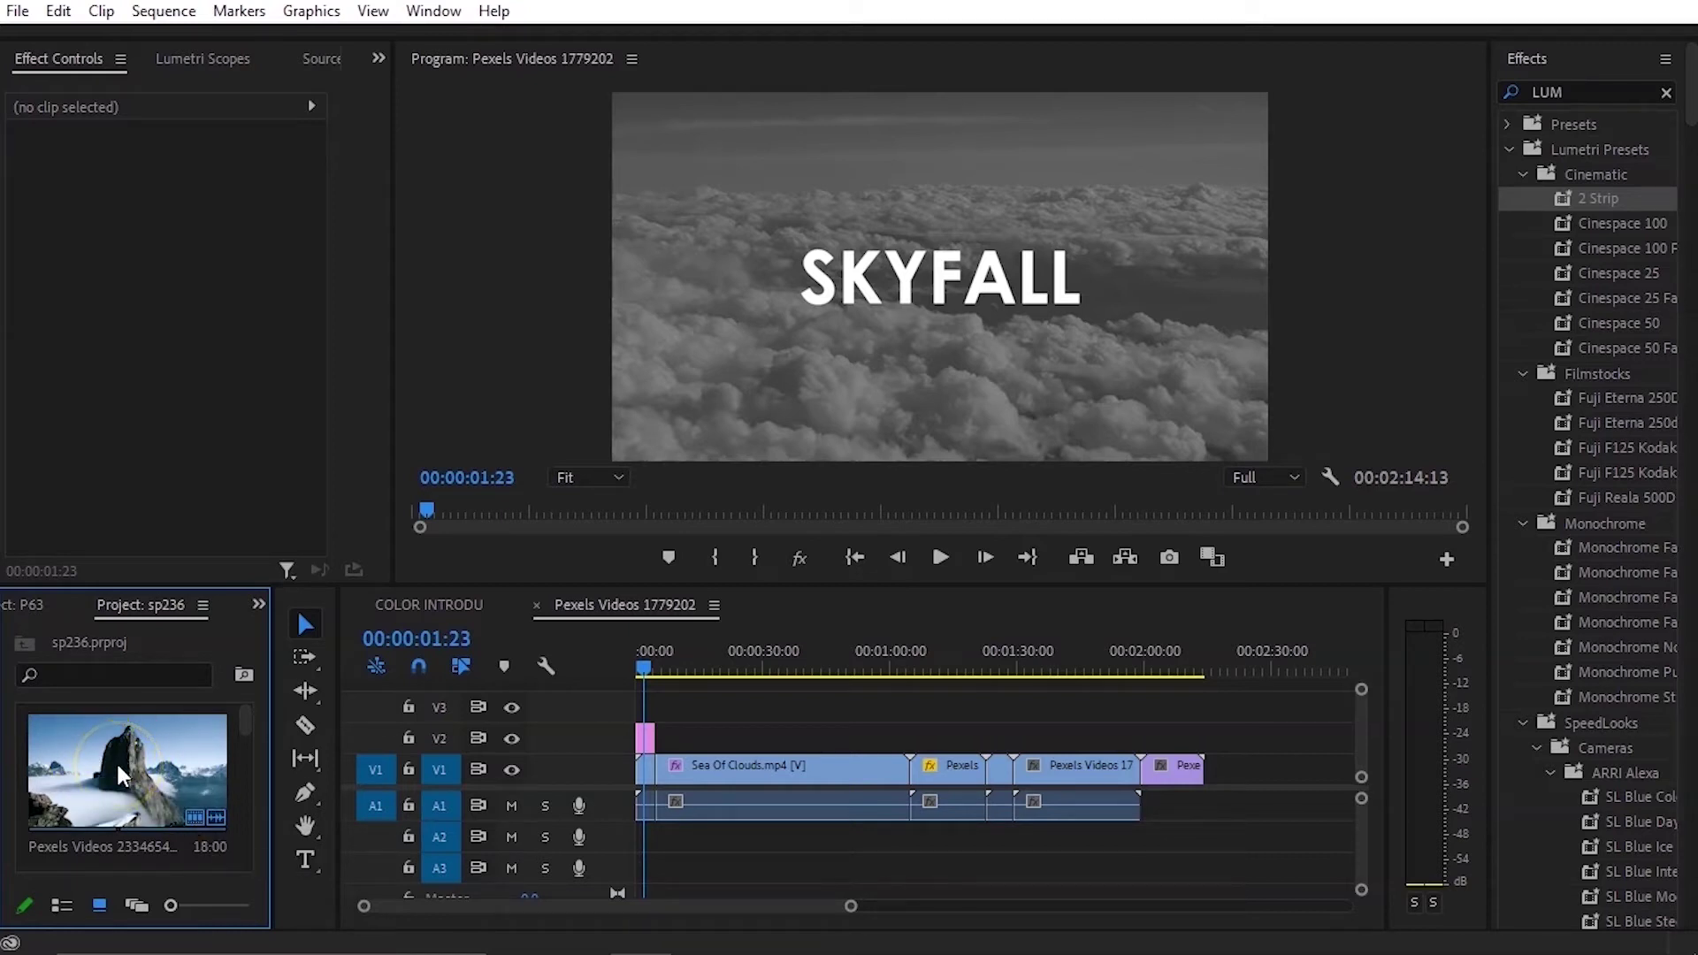
click(158, 741)
scroll(171, 780, down, 3)
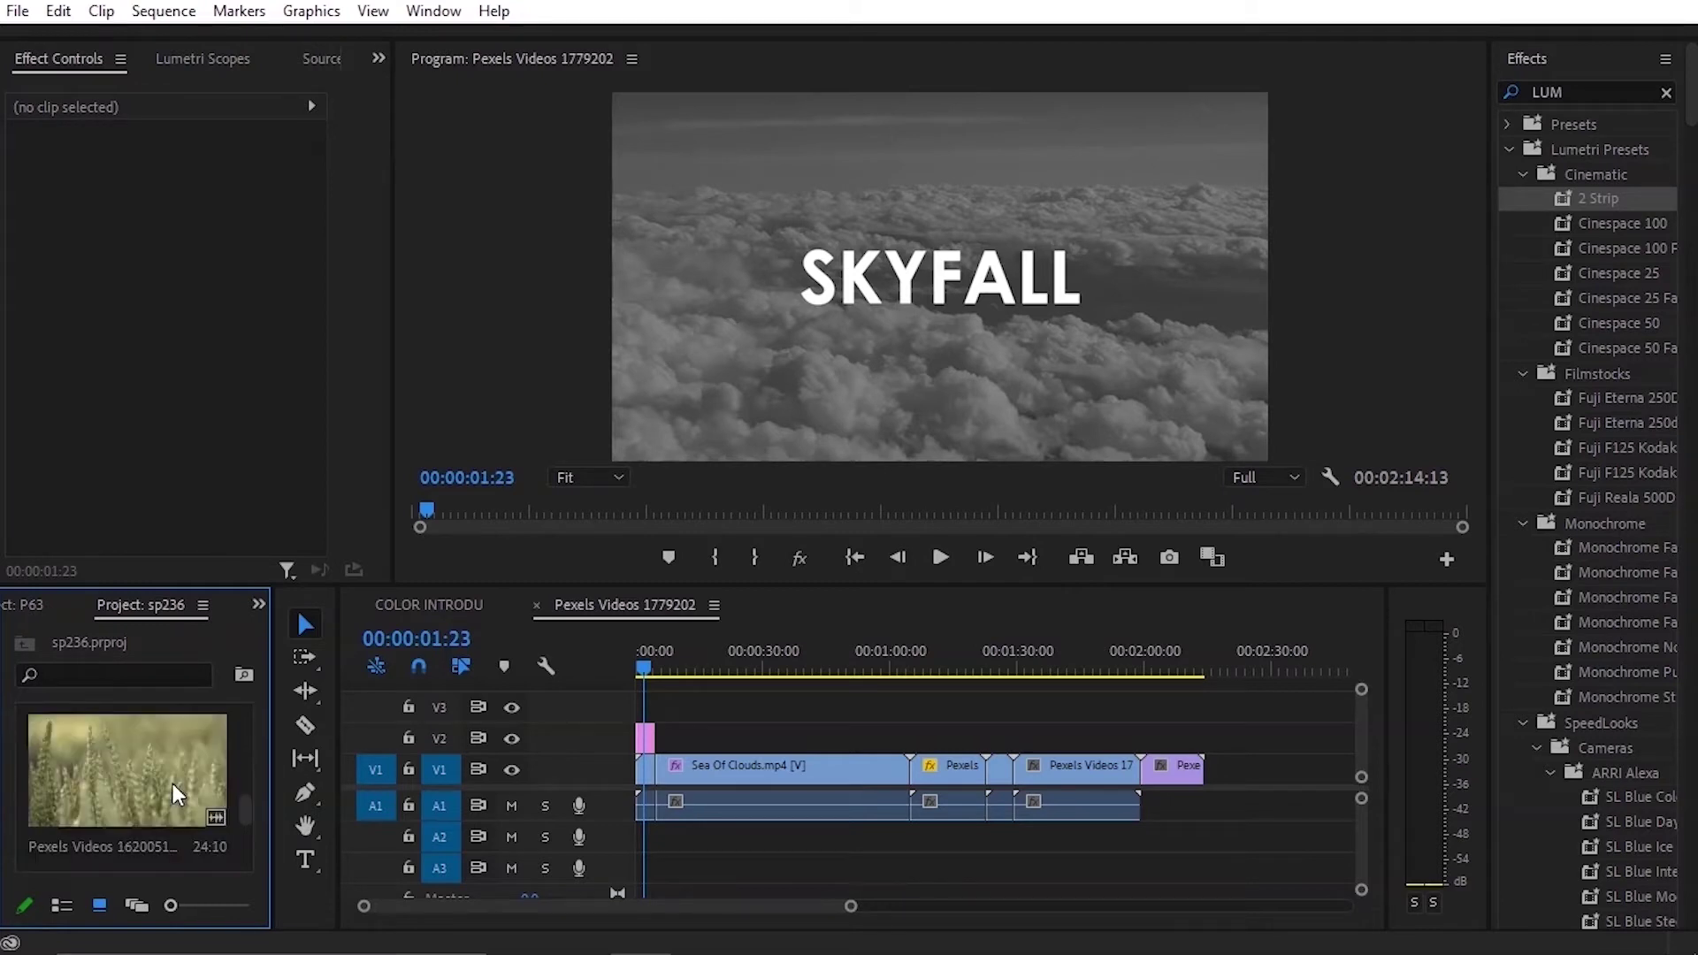
scroll(172, 779, up, 2)
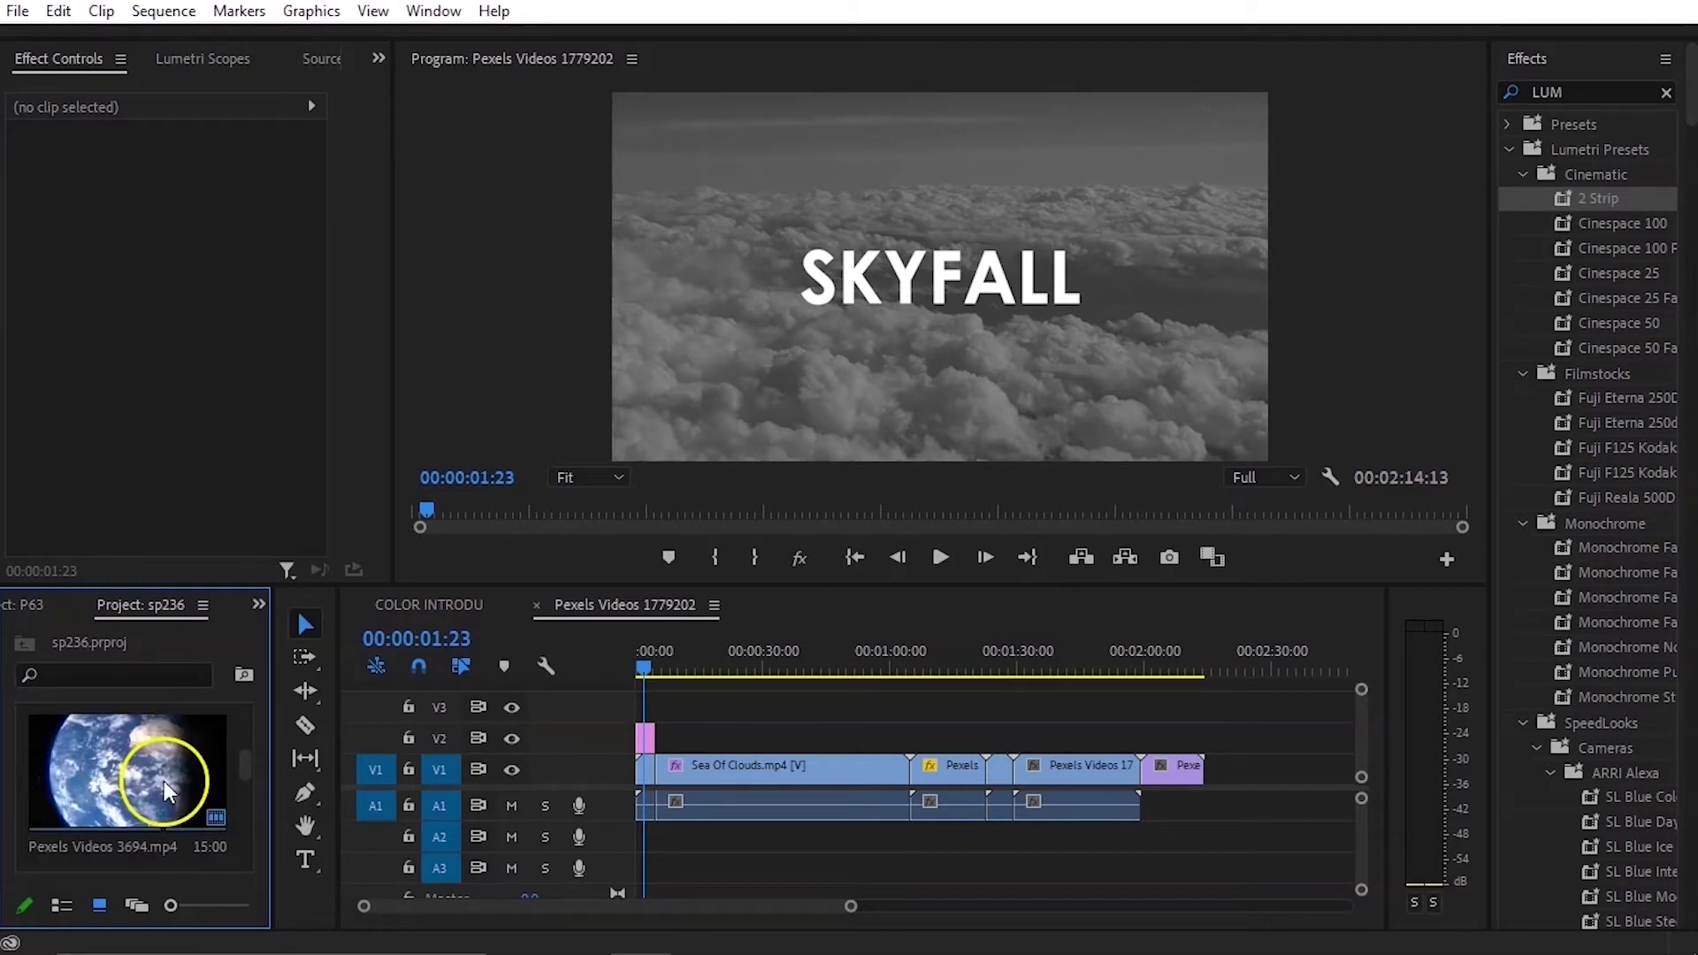
click(163, 782)
scroll(162, 782, down, 2)
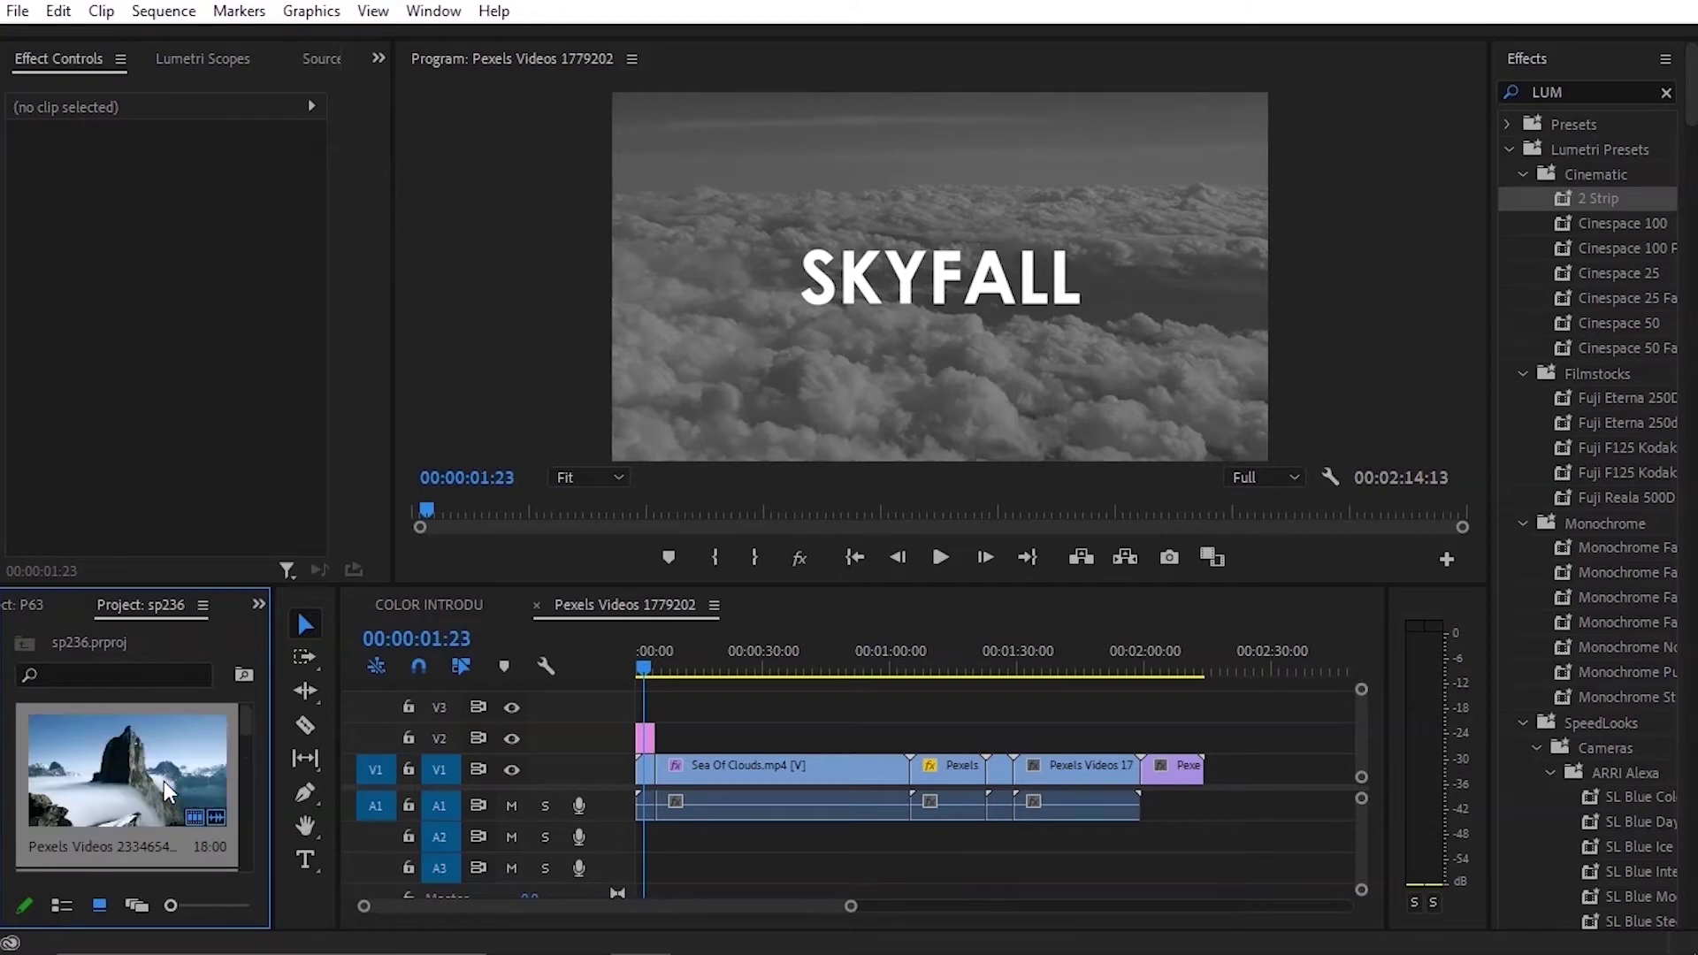
right_click(163, 782)
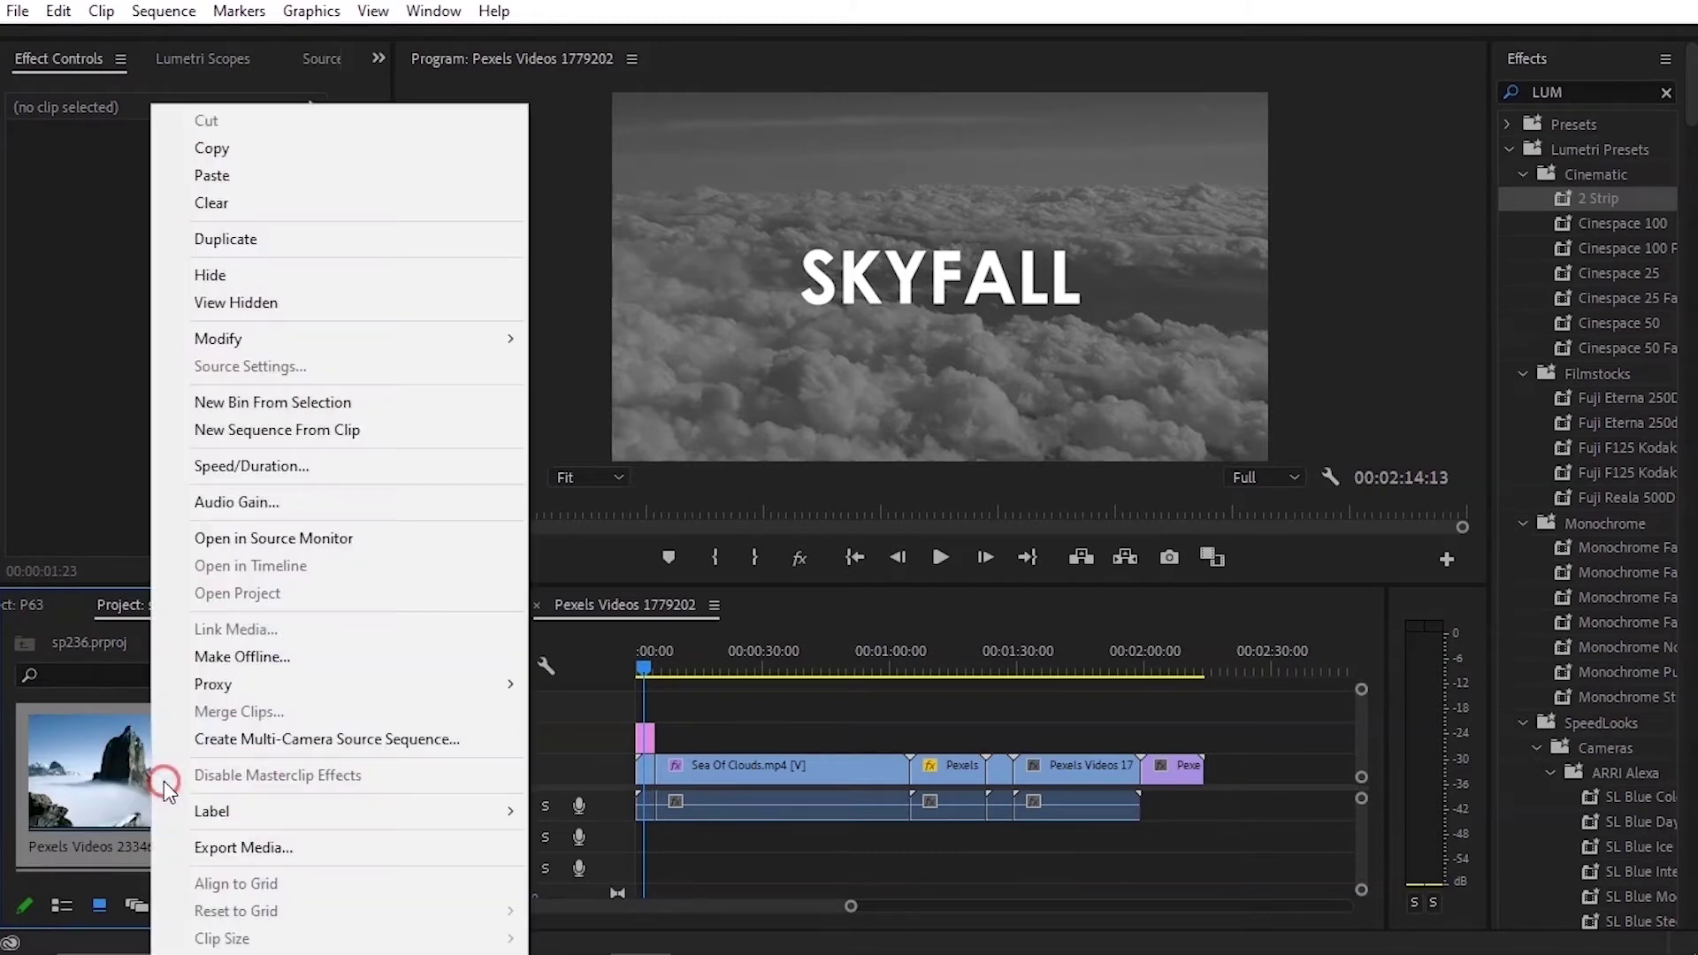
click(289, 273)
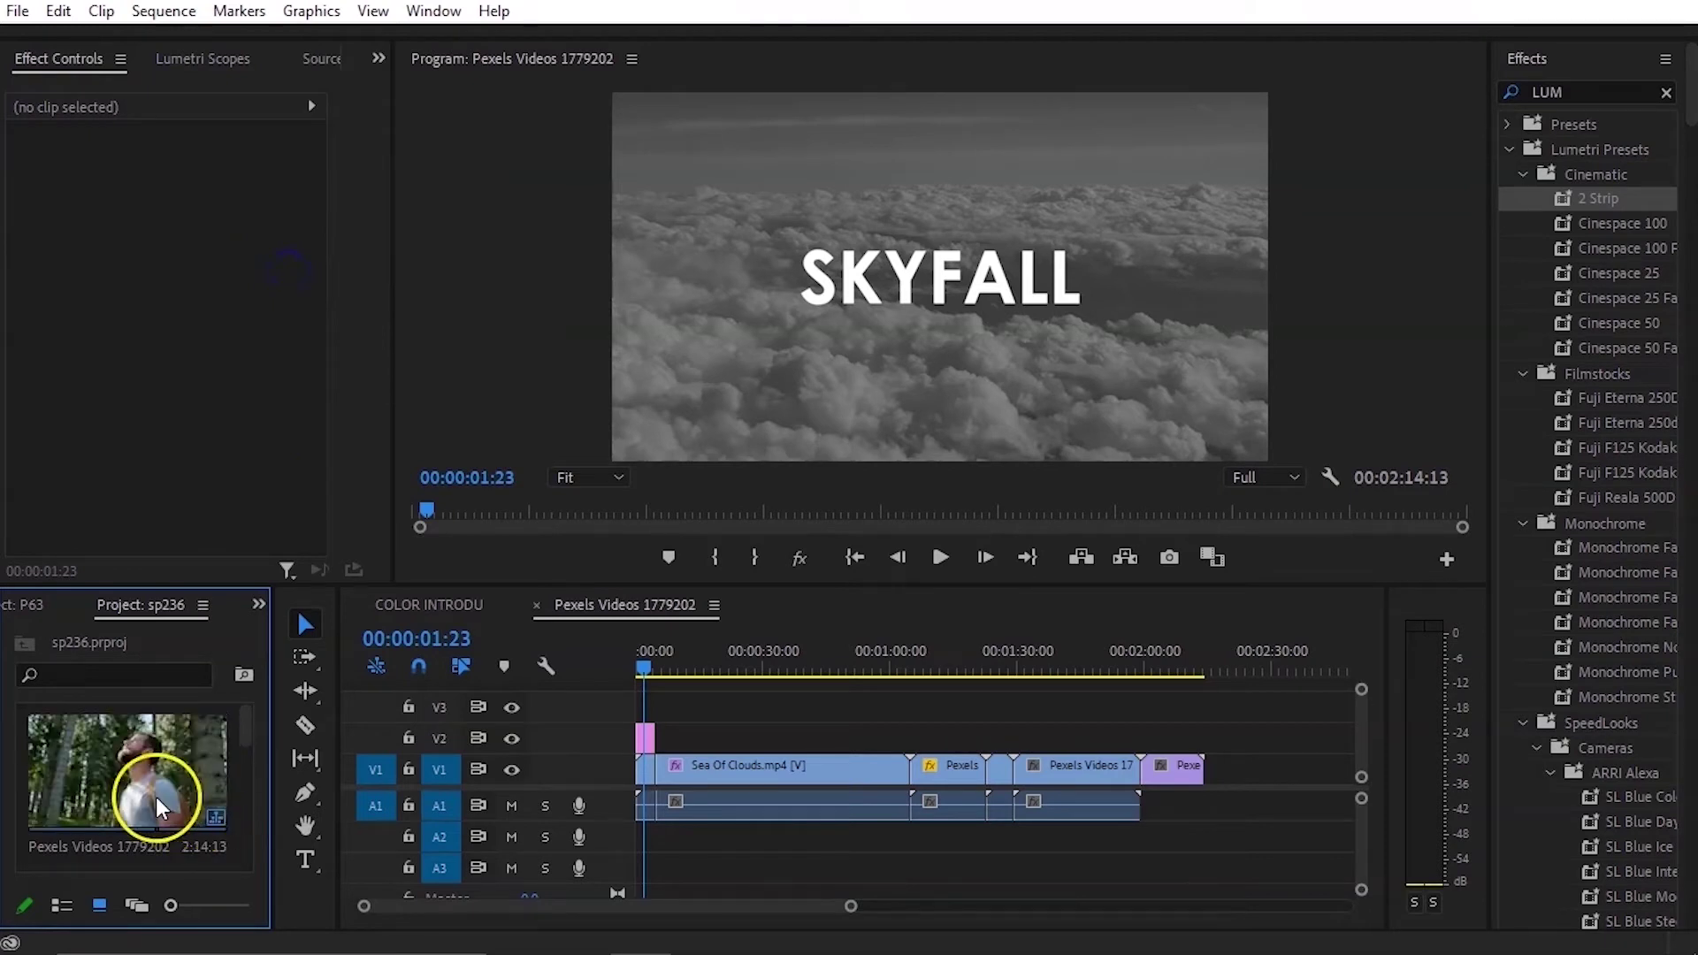
Step: Look through the clips left in the project, switch back to list view, and widen the project list to show full names
scroll(155, 798, down, 2)
scroll(156, 798, down, 1)
click(182, 788)
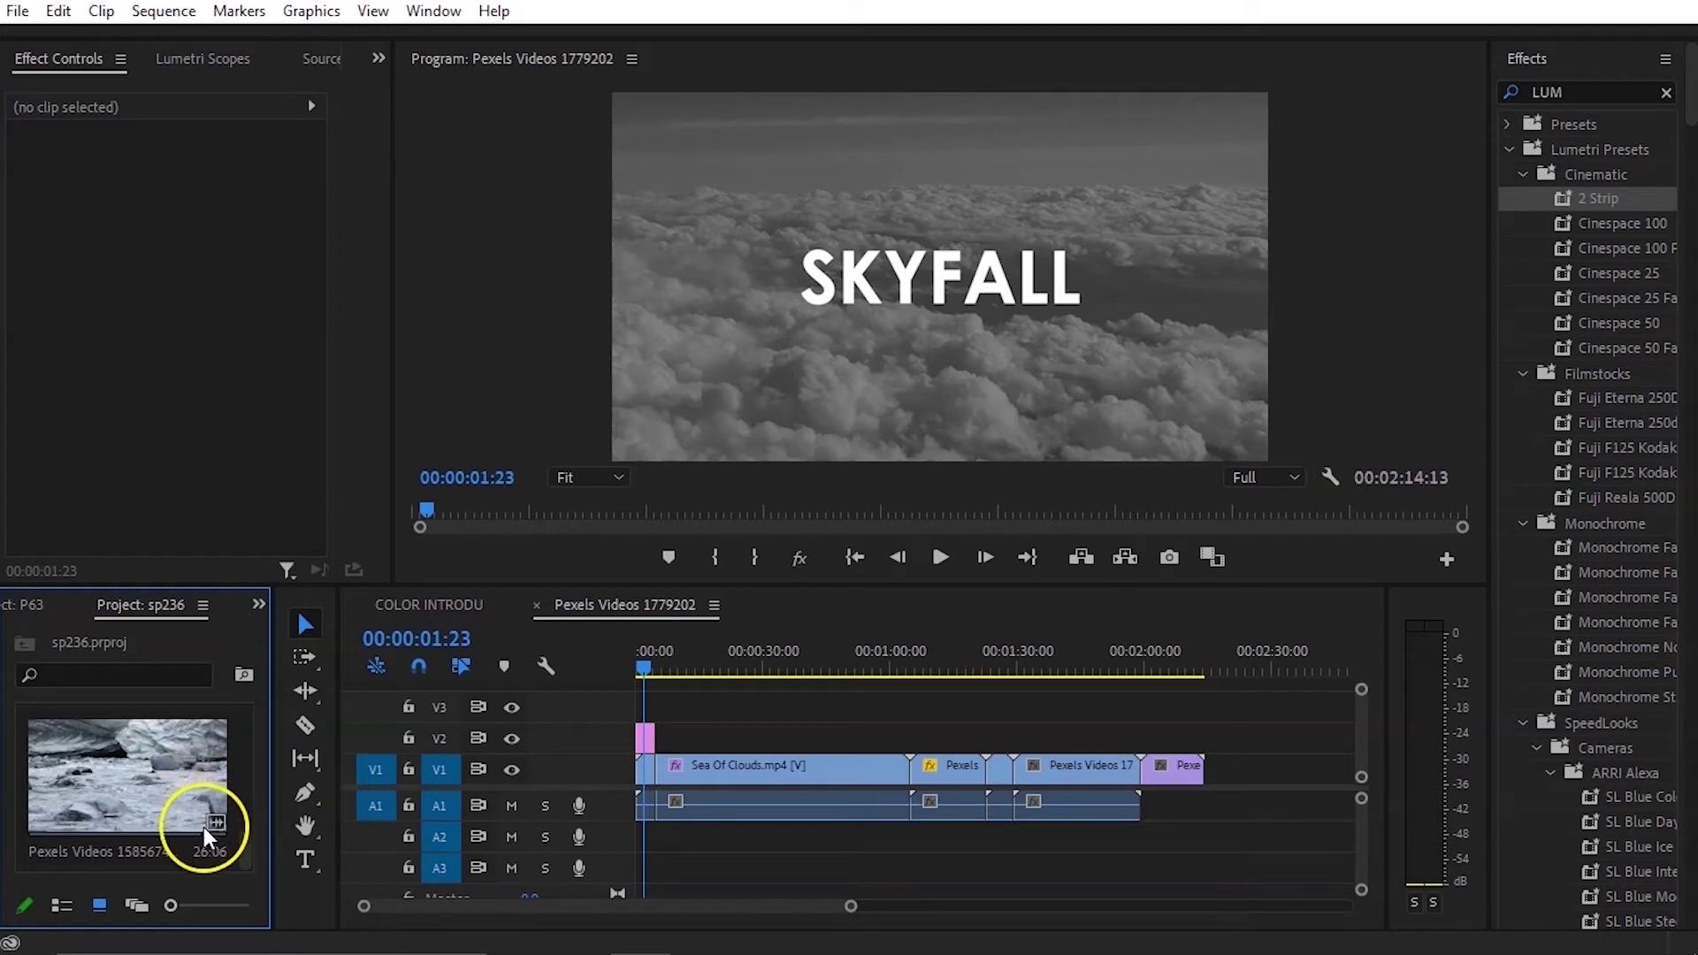
click(69, 909)
click(130, 831)
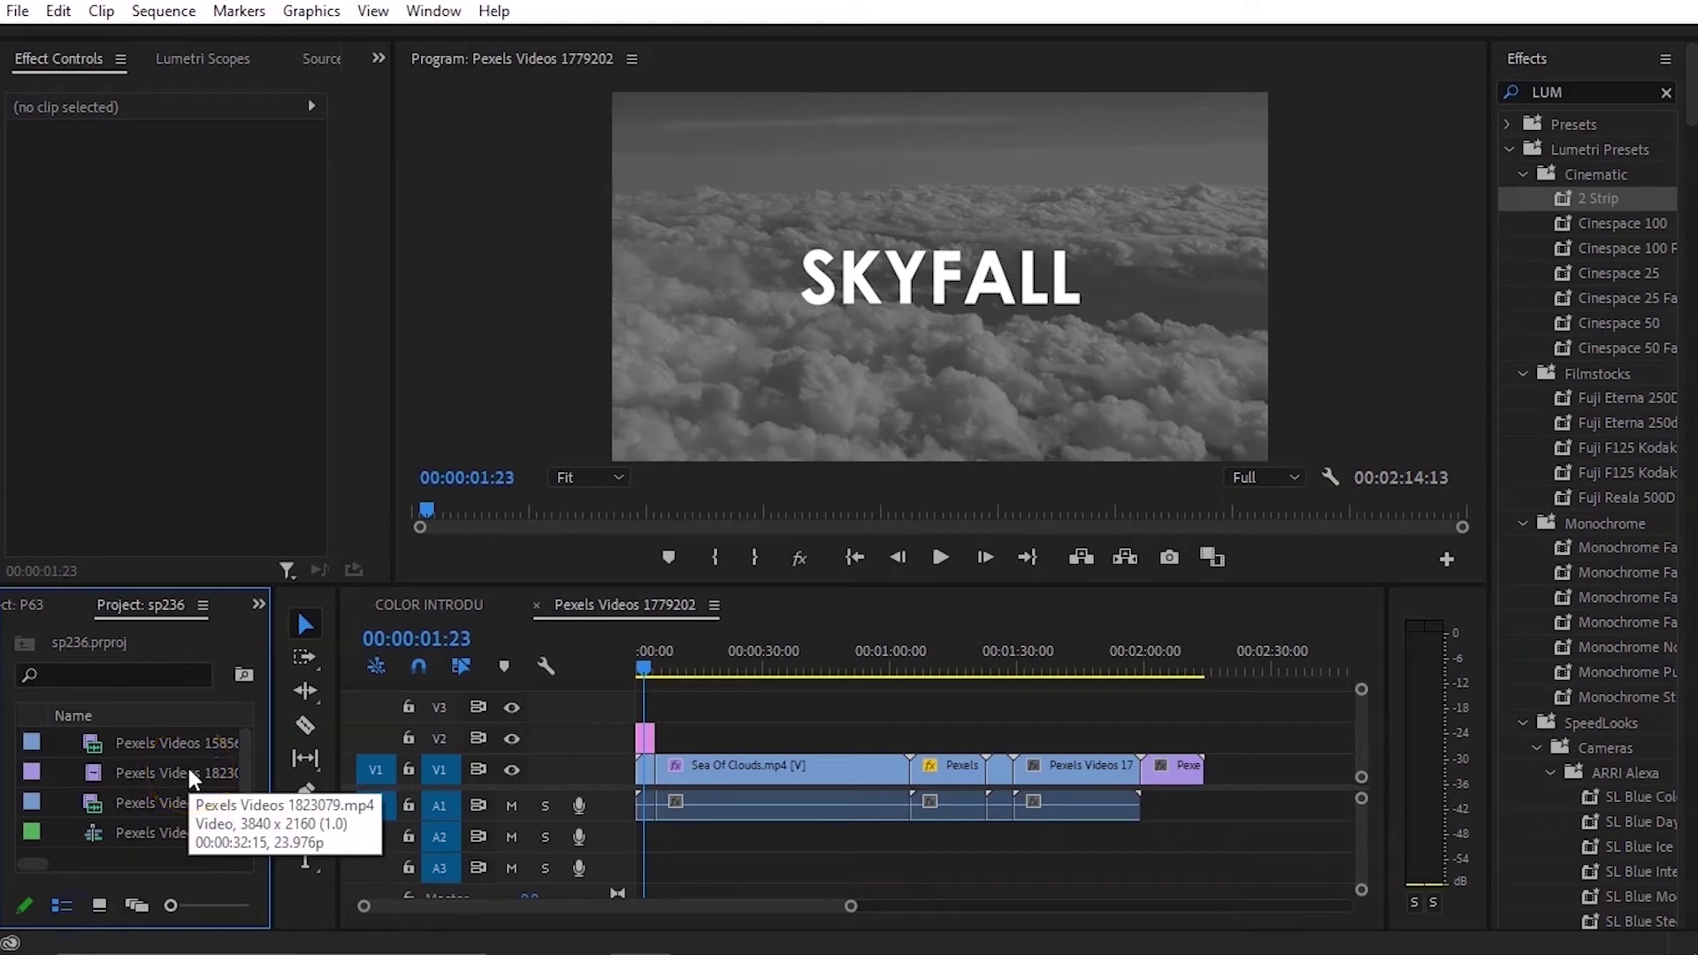
click(177, 734)
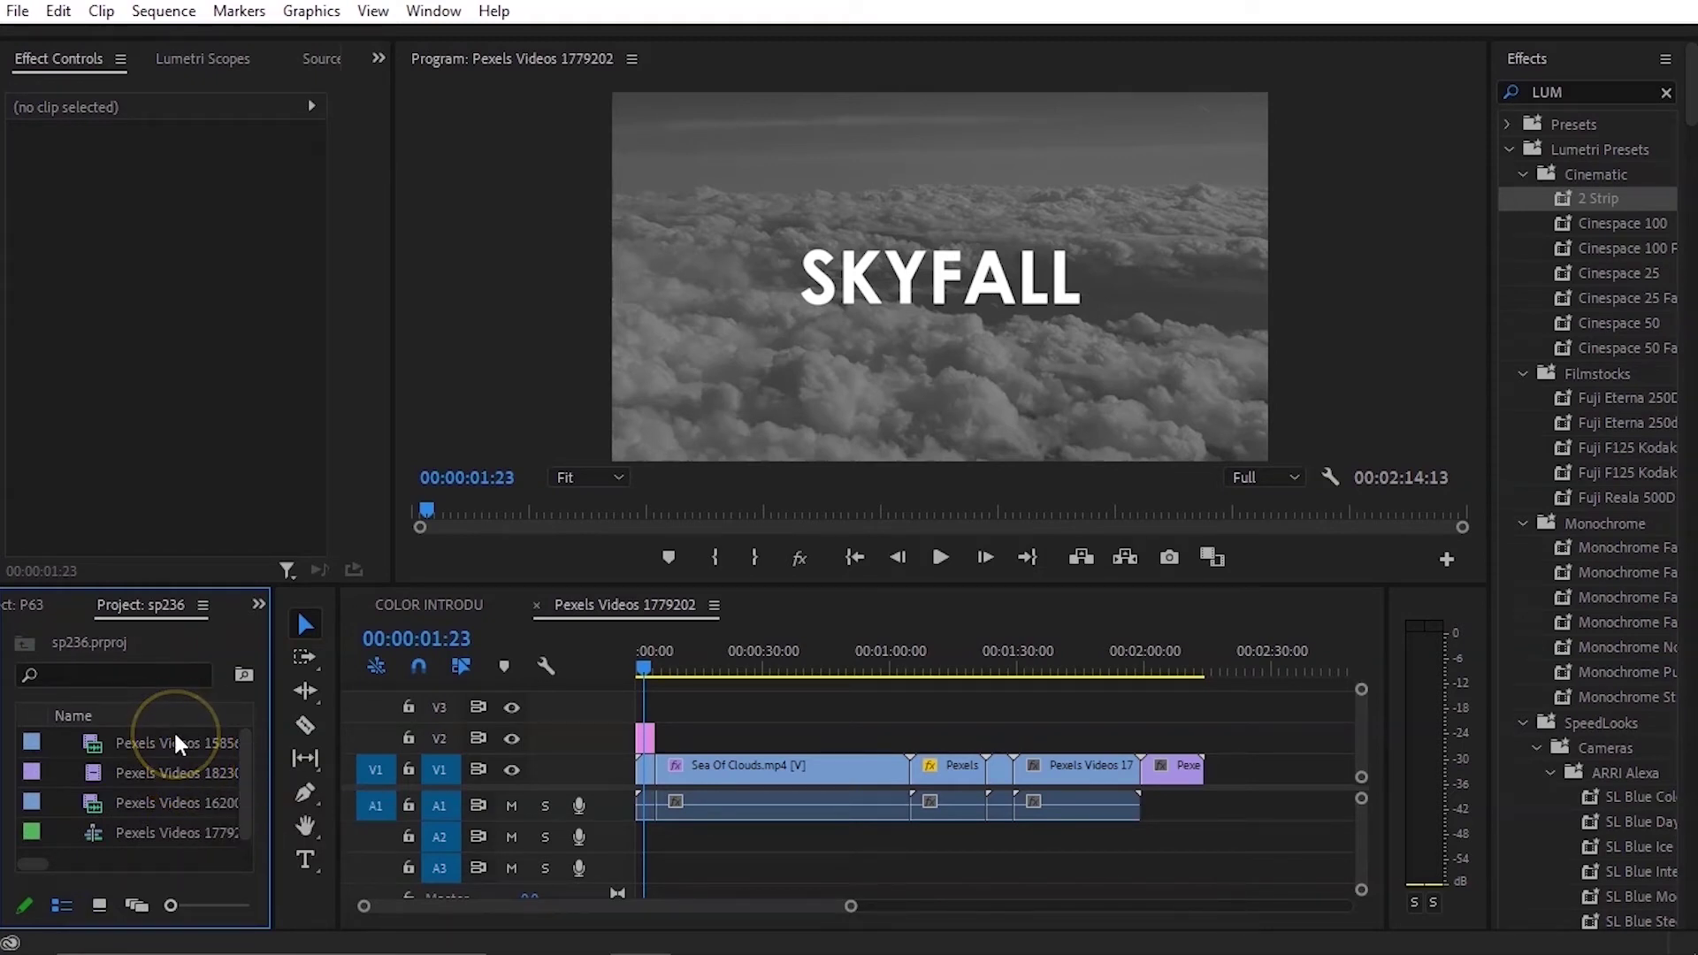
click(316, 805)
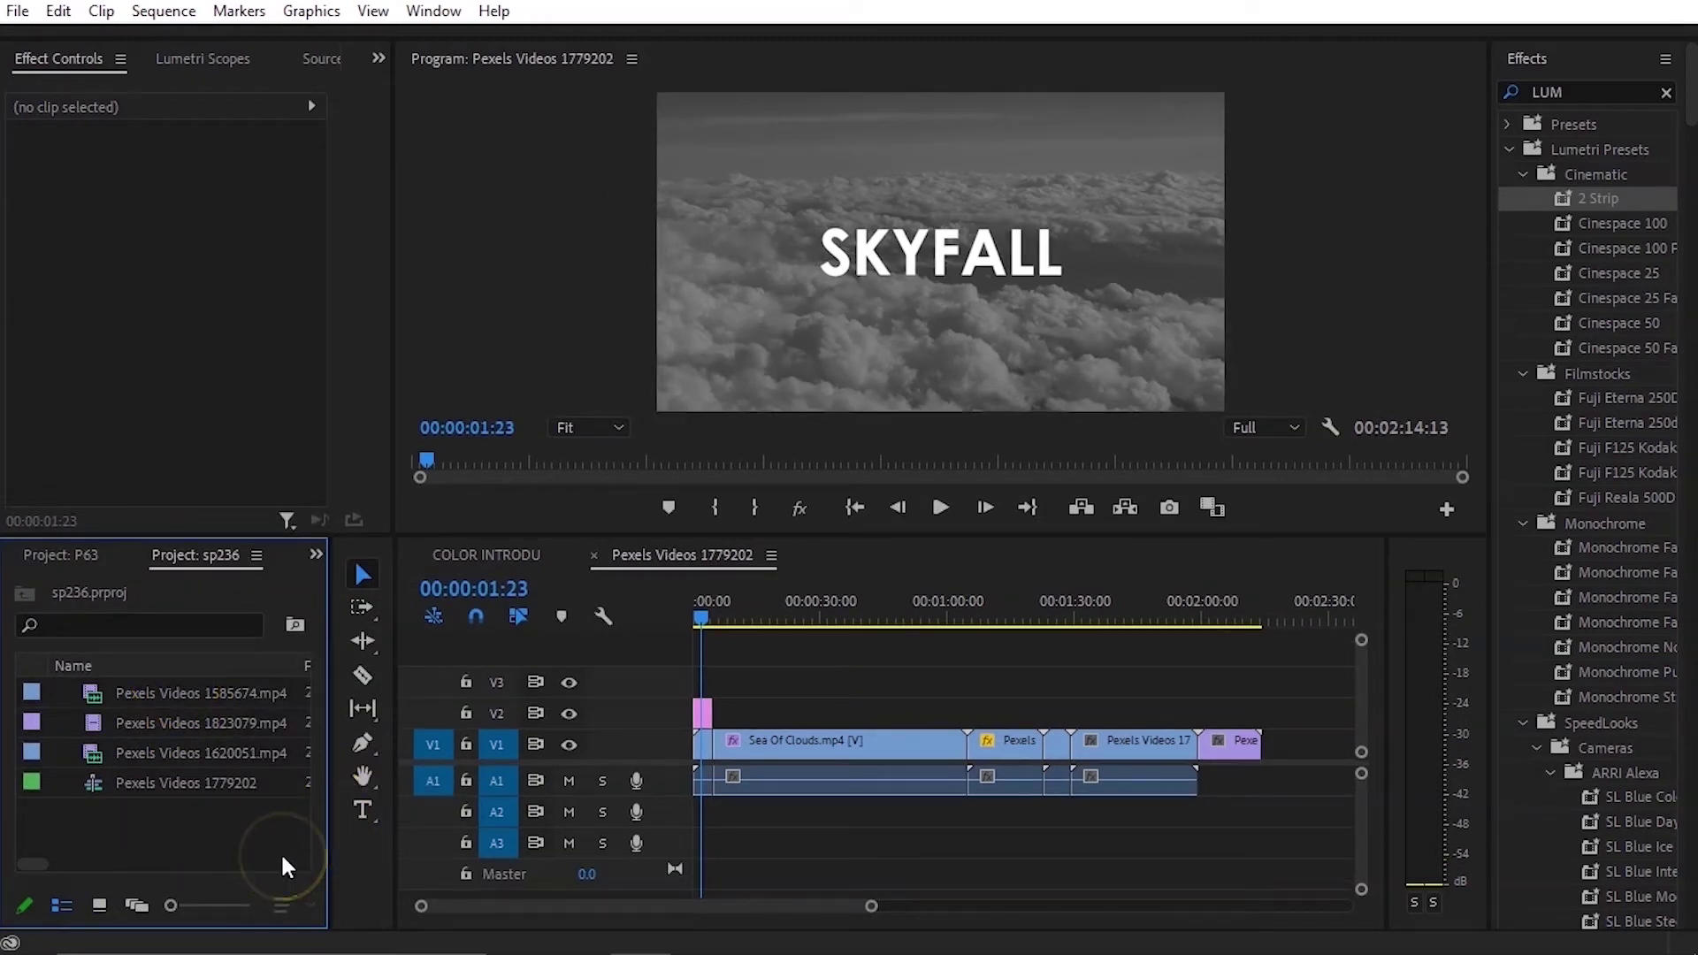
Step: Show the hidden clips in the sp236 project, look through them in the enlarged project list, and stop viewing hidden items
right_click(151, 831)
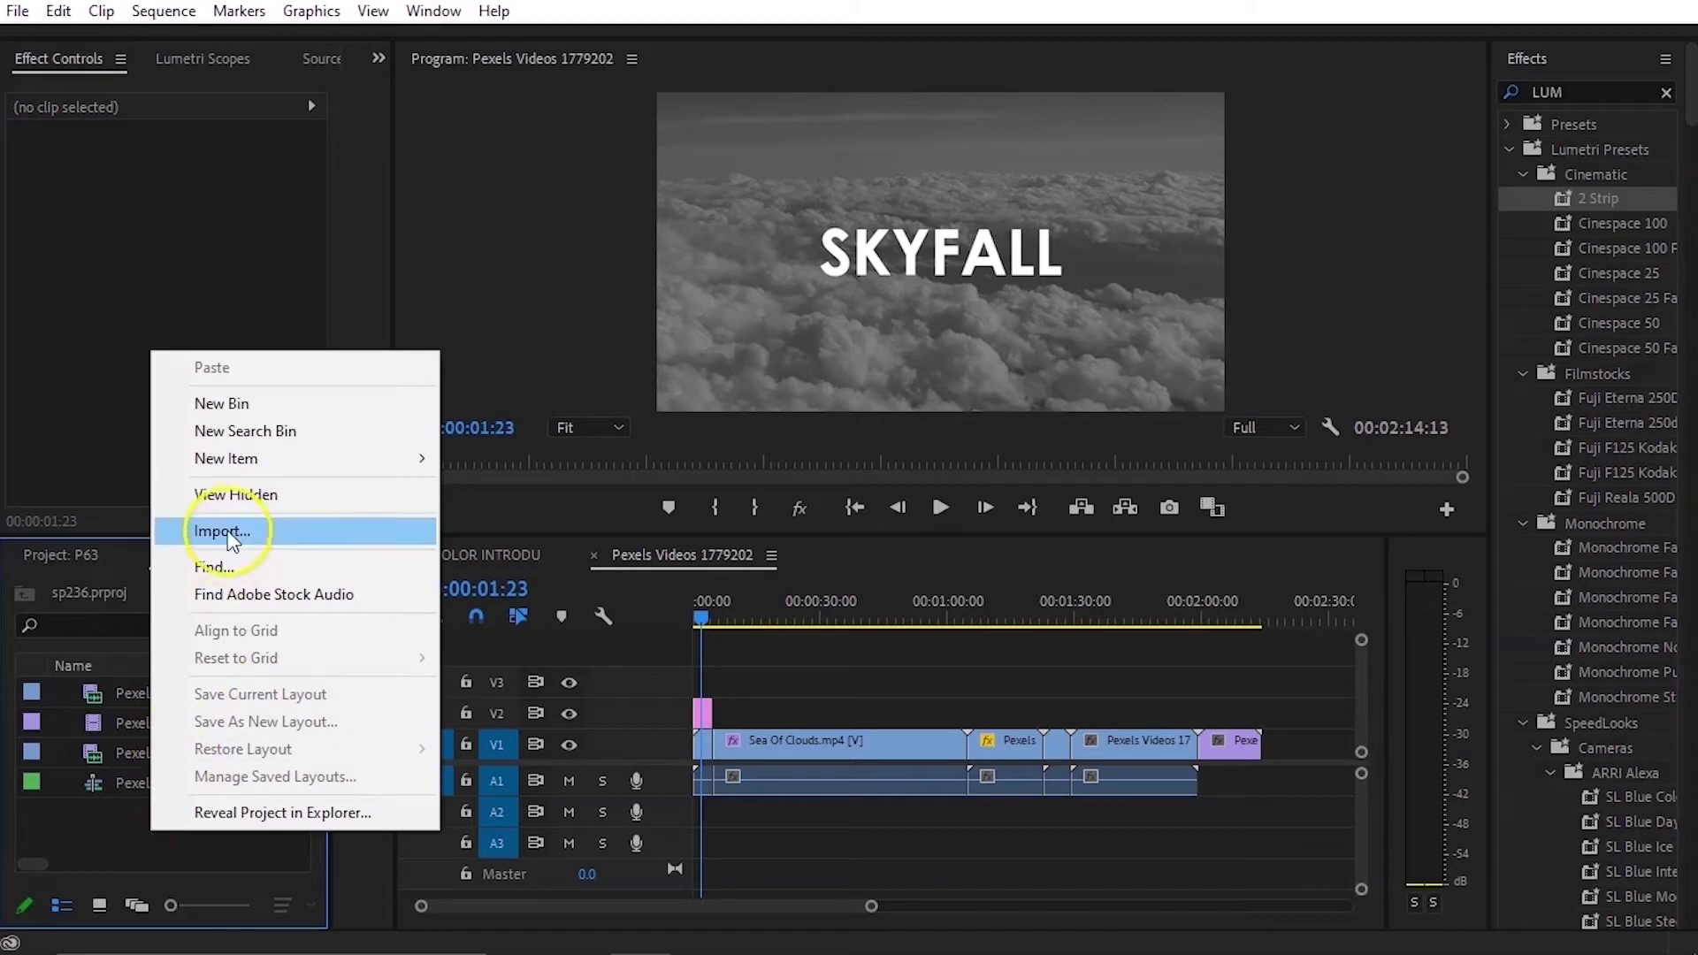
click(235, 495)
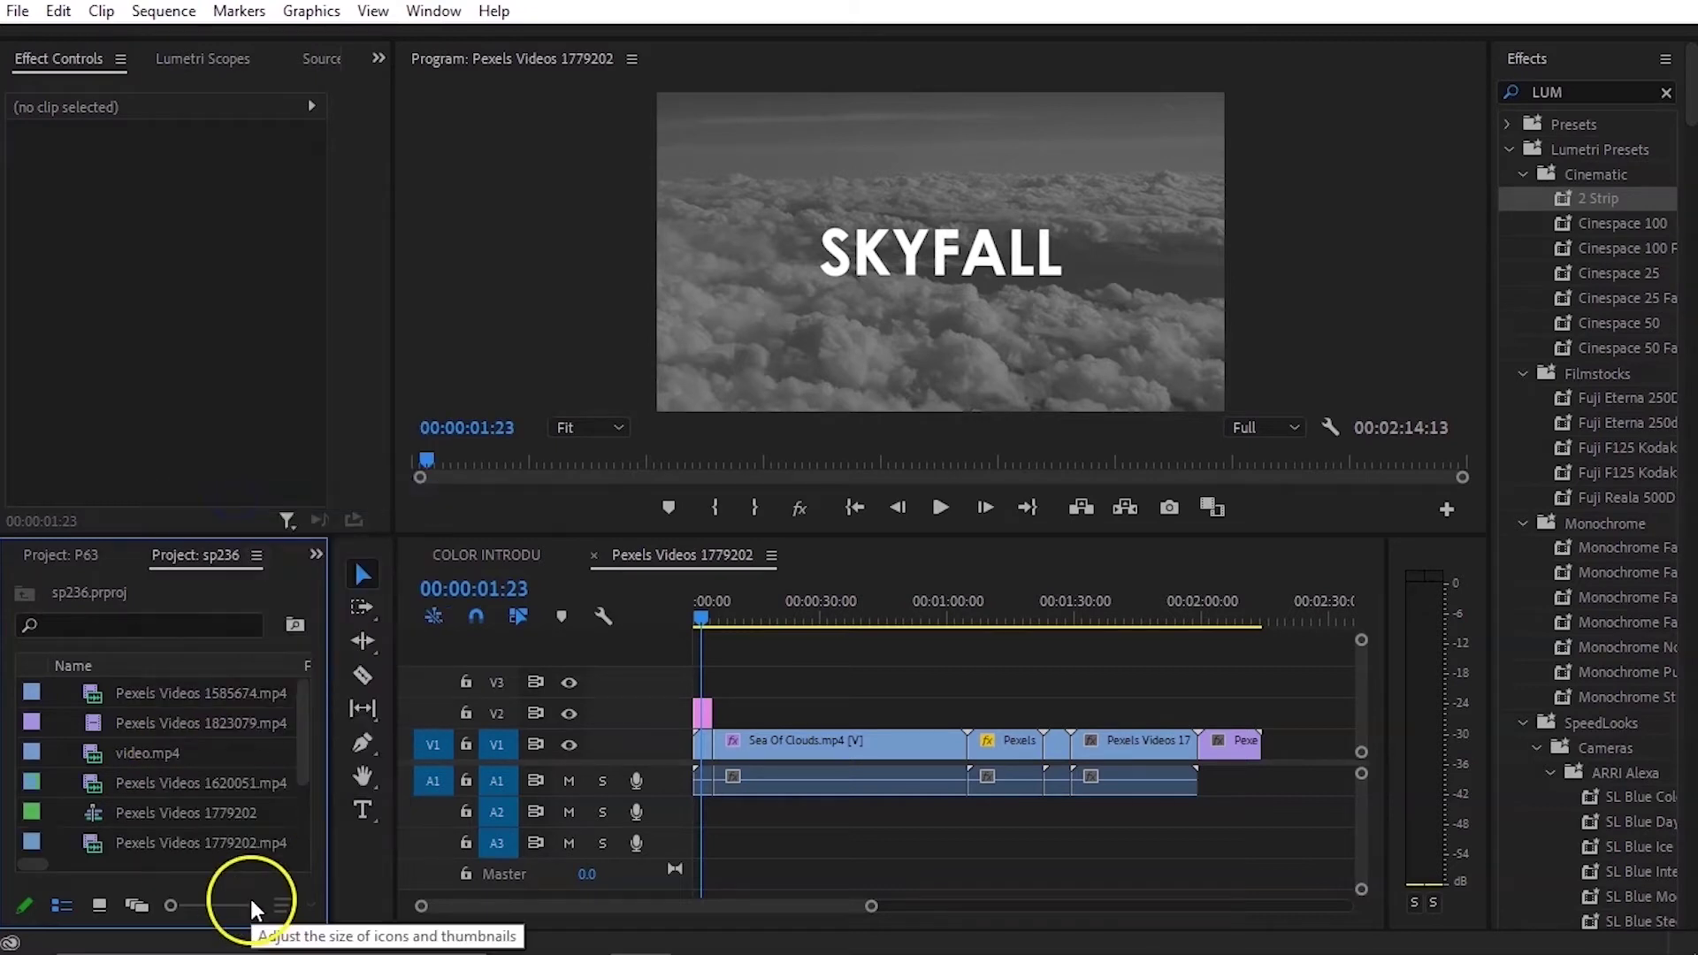
scroll(250, 837, down, 1)
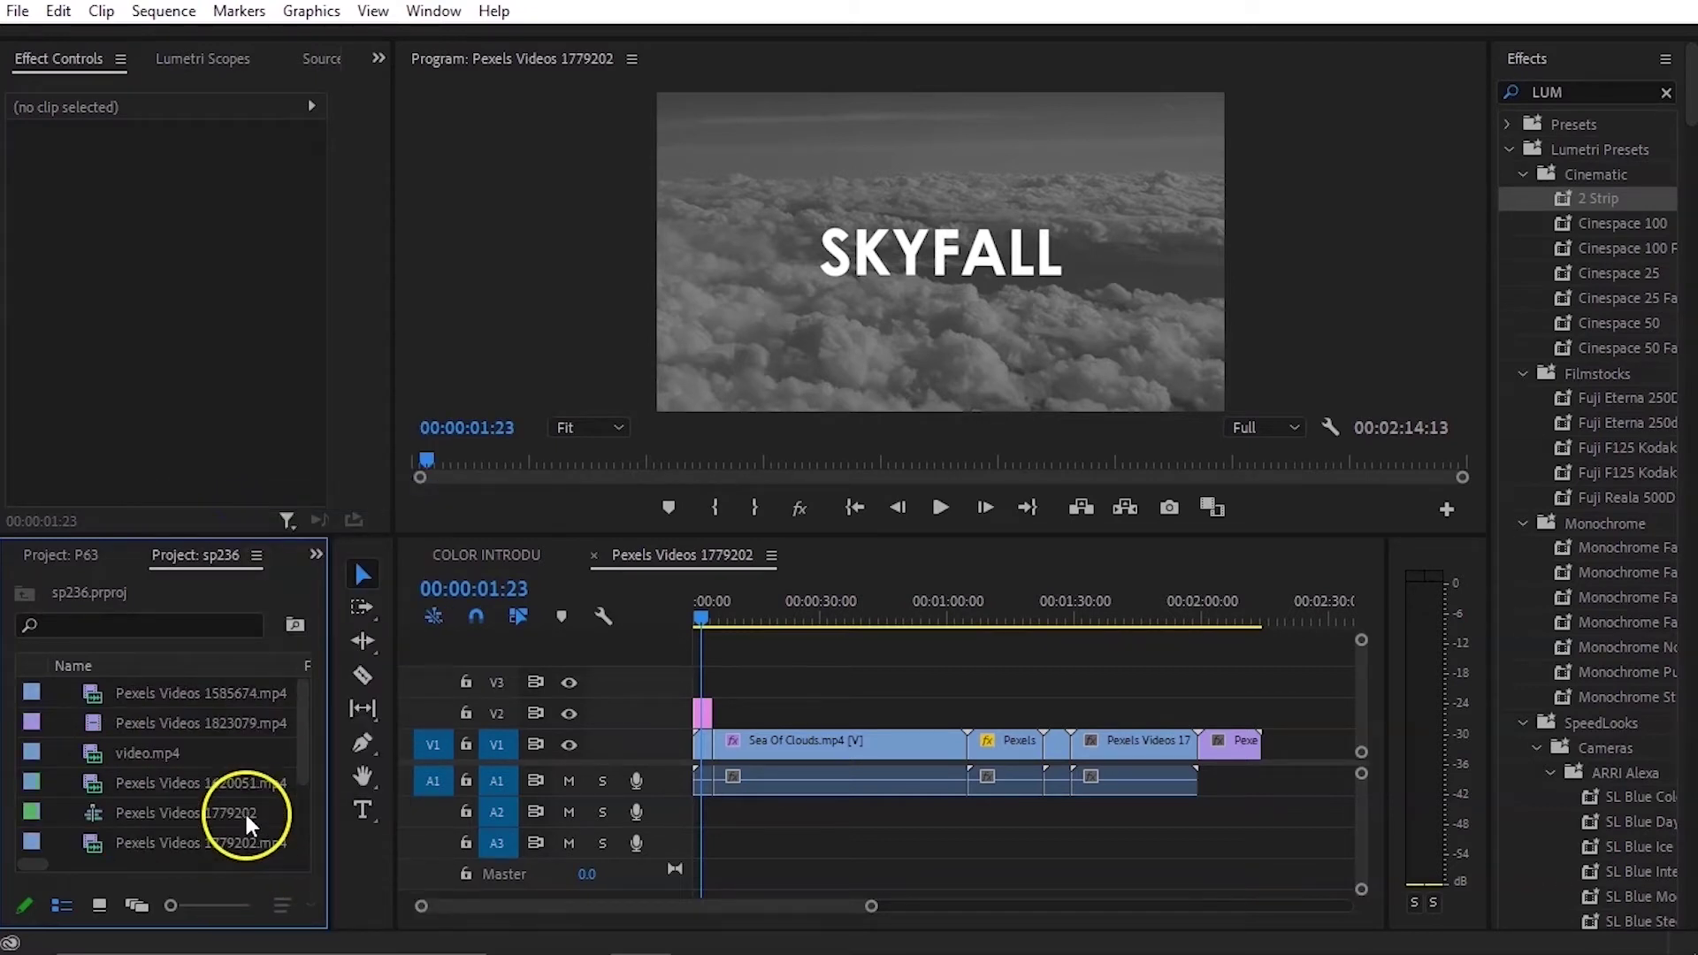
scroll(265, 813, up, 1)
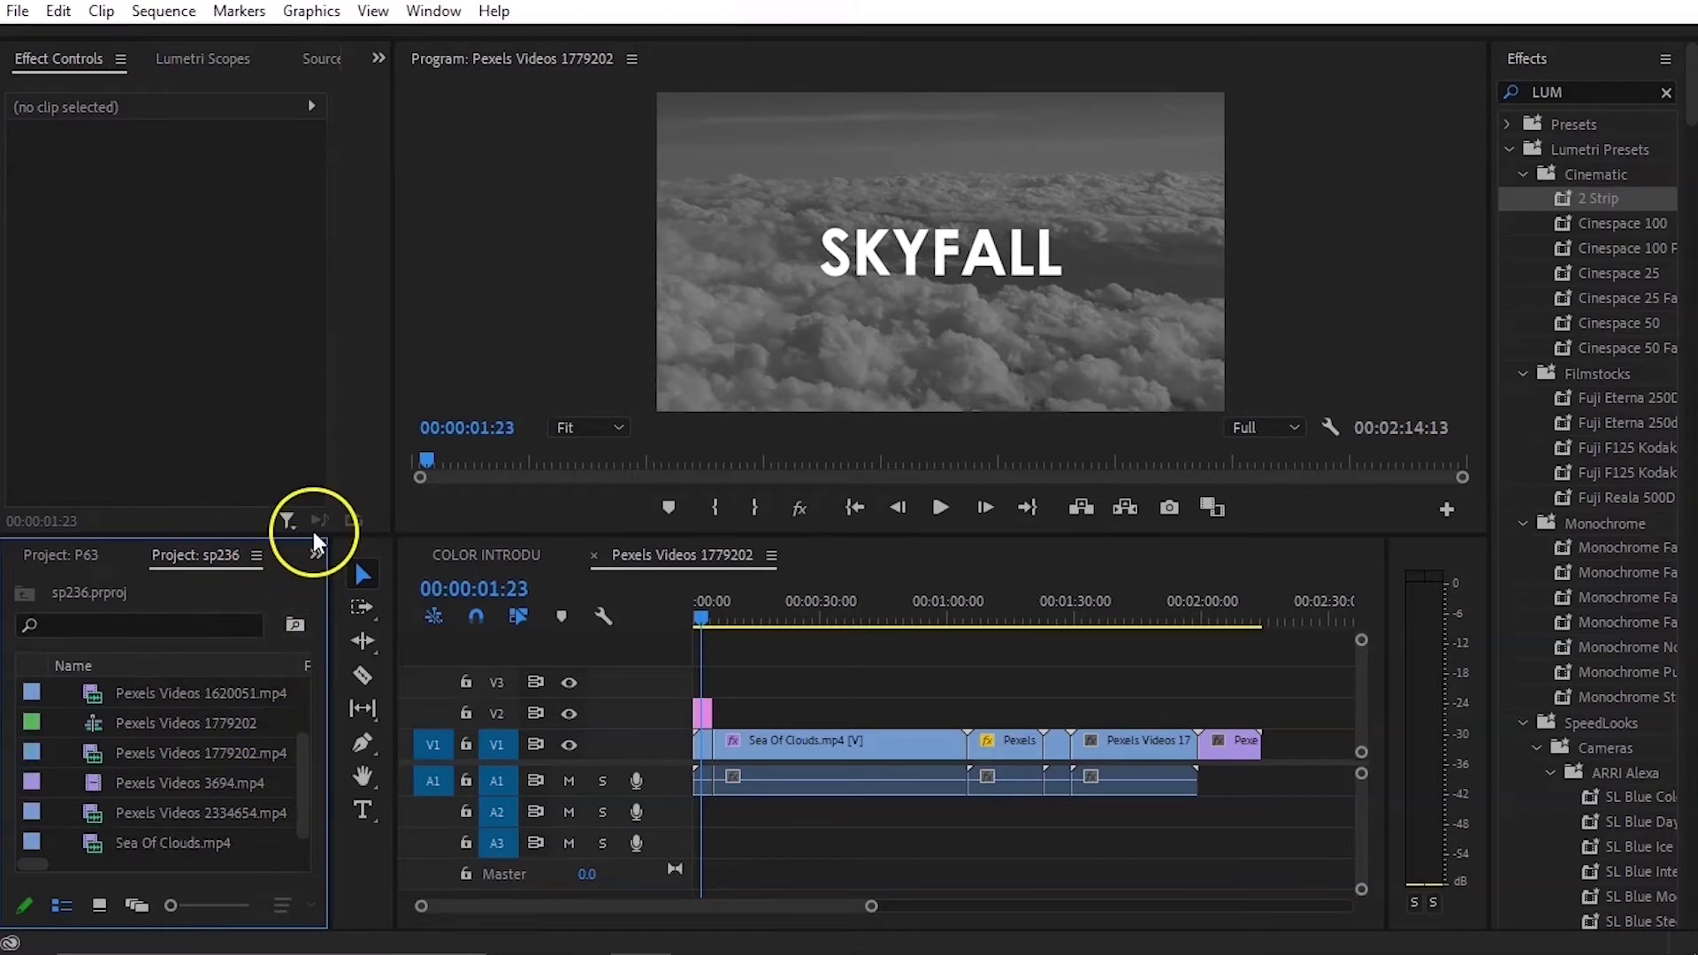
drag(313, 534, 331, 466)
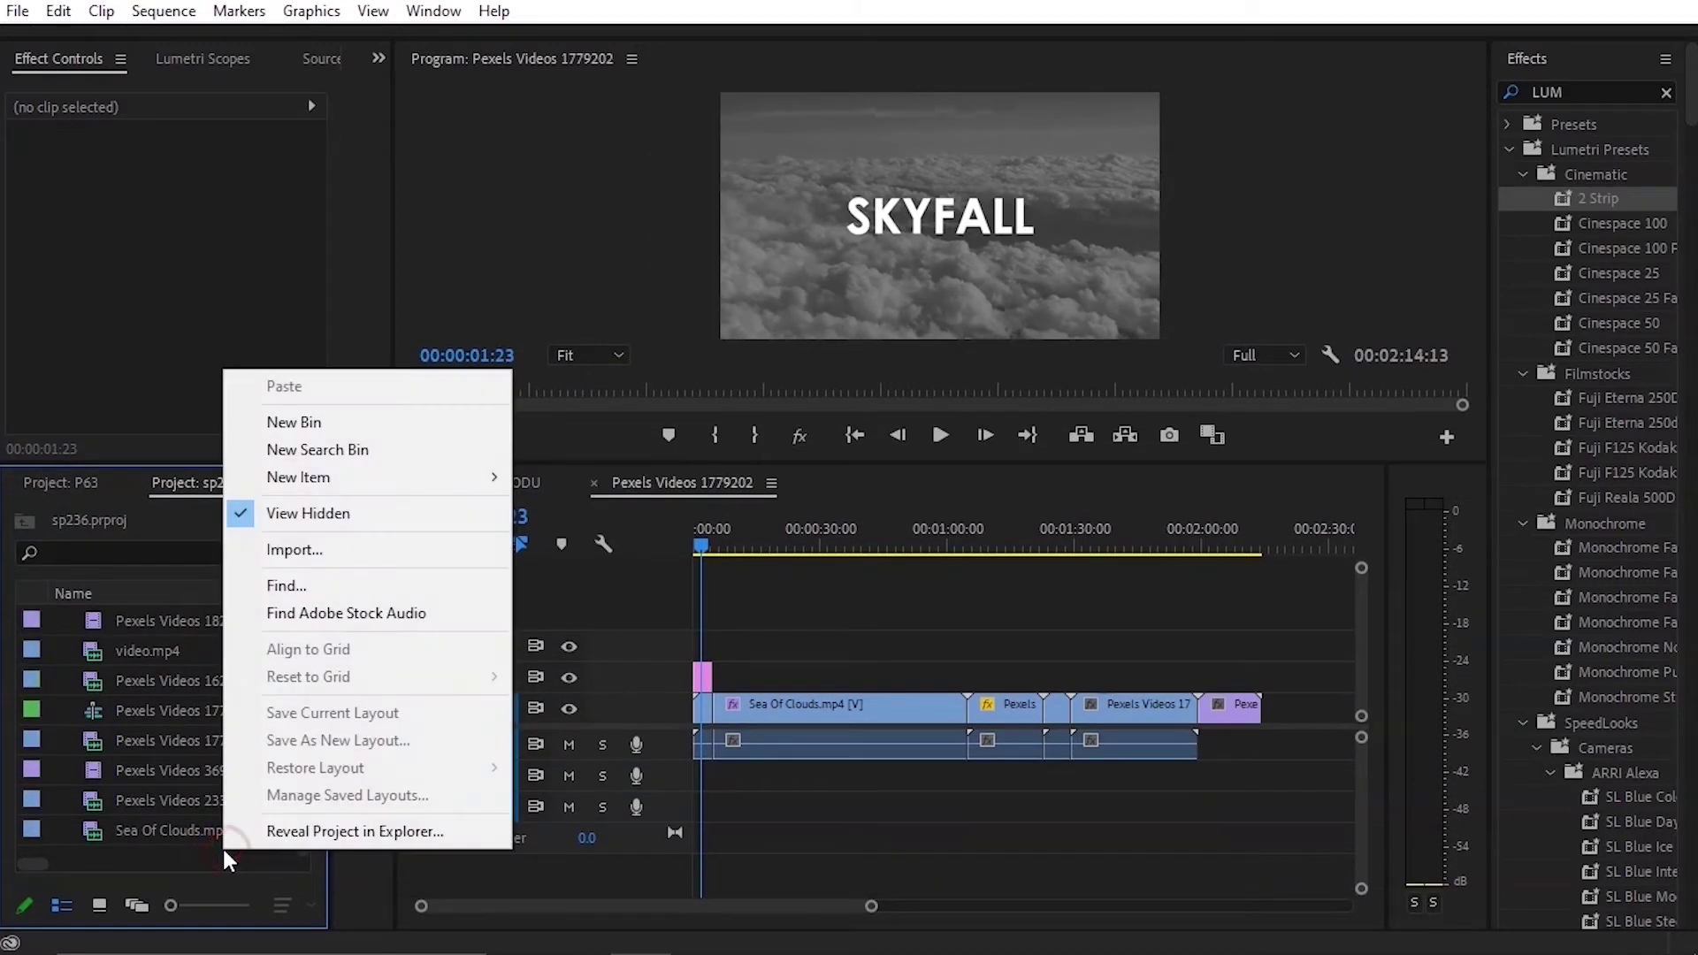
click(343, 516)
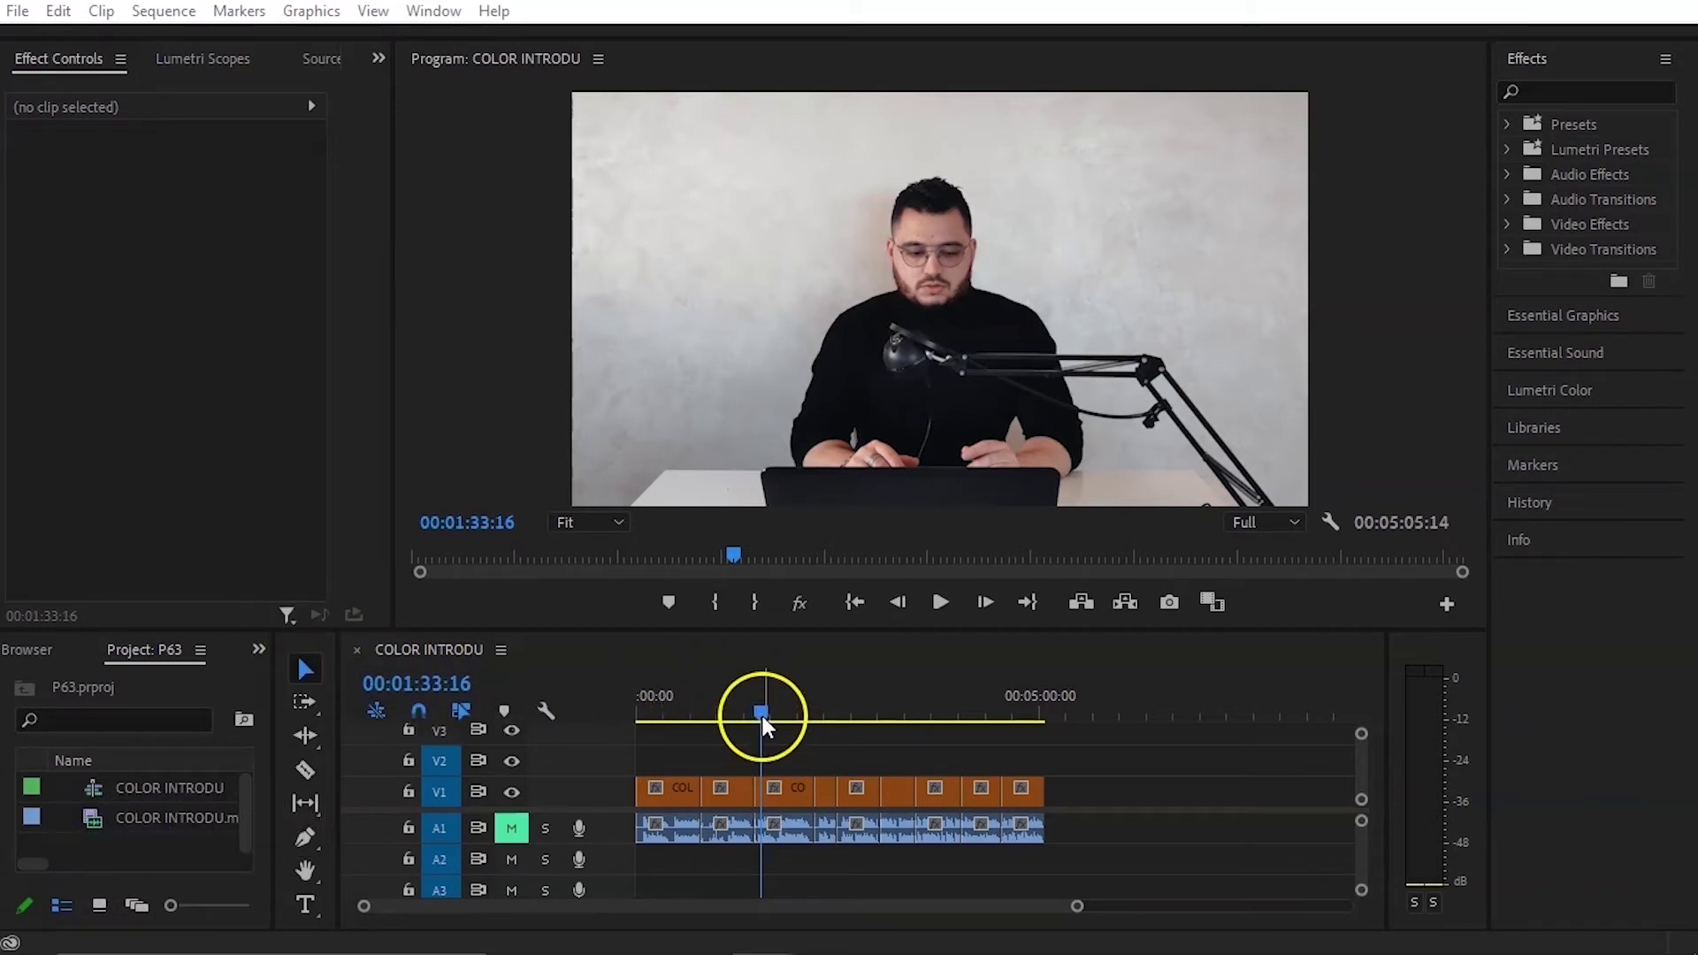
Step: Skim the COLOR INTRODU sequence and filter the effects library by LUM
drag(766, 709, 788, 714)
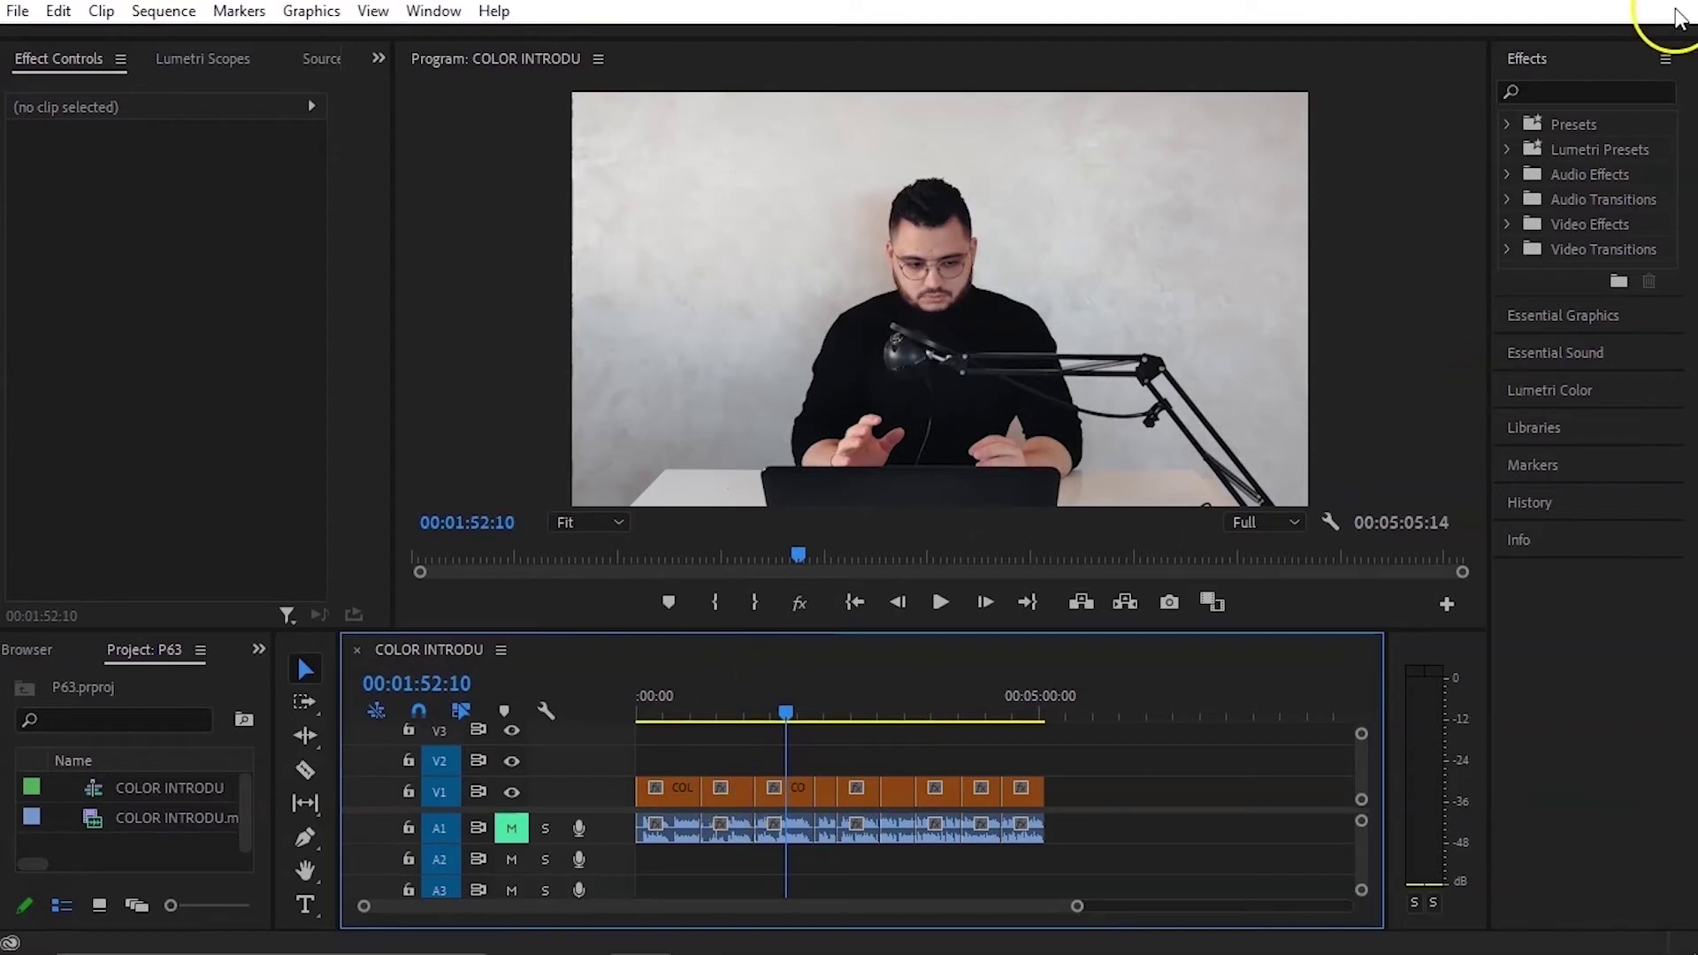
click(1566, 92)
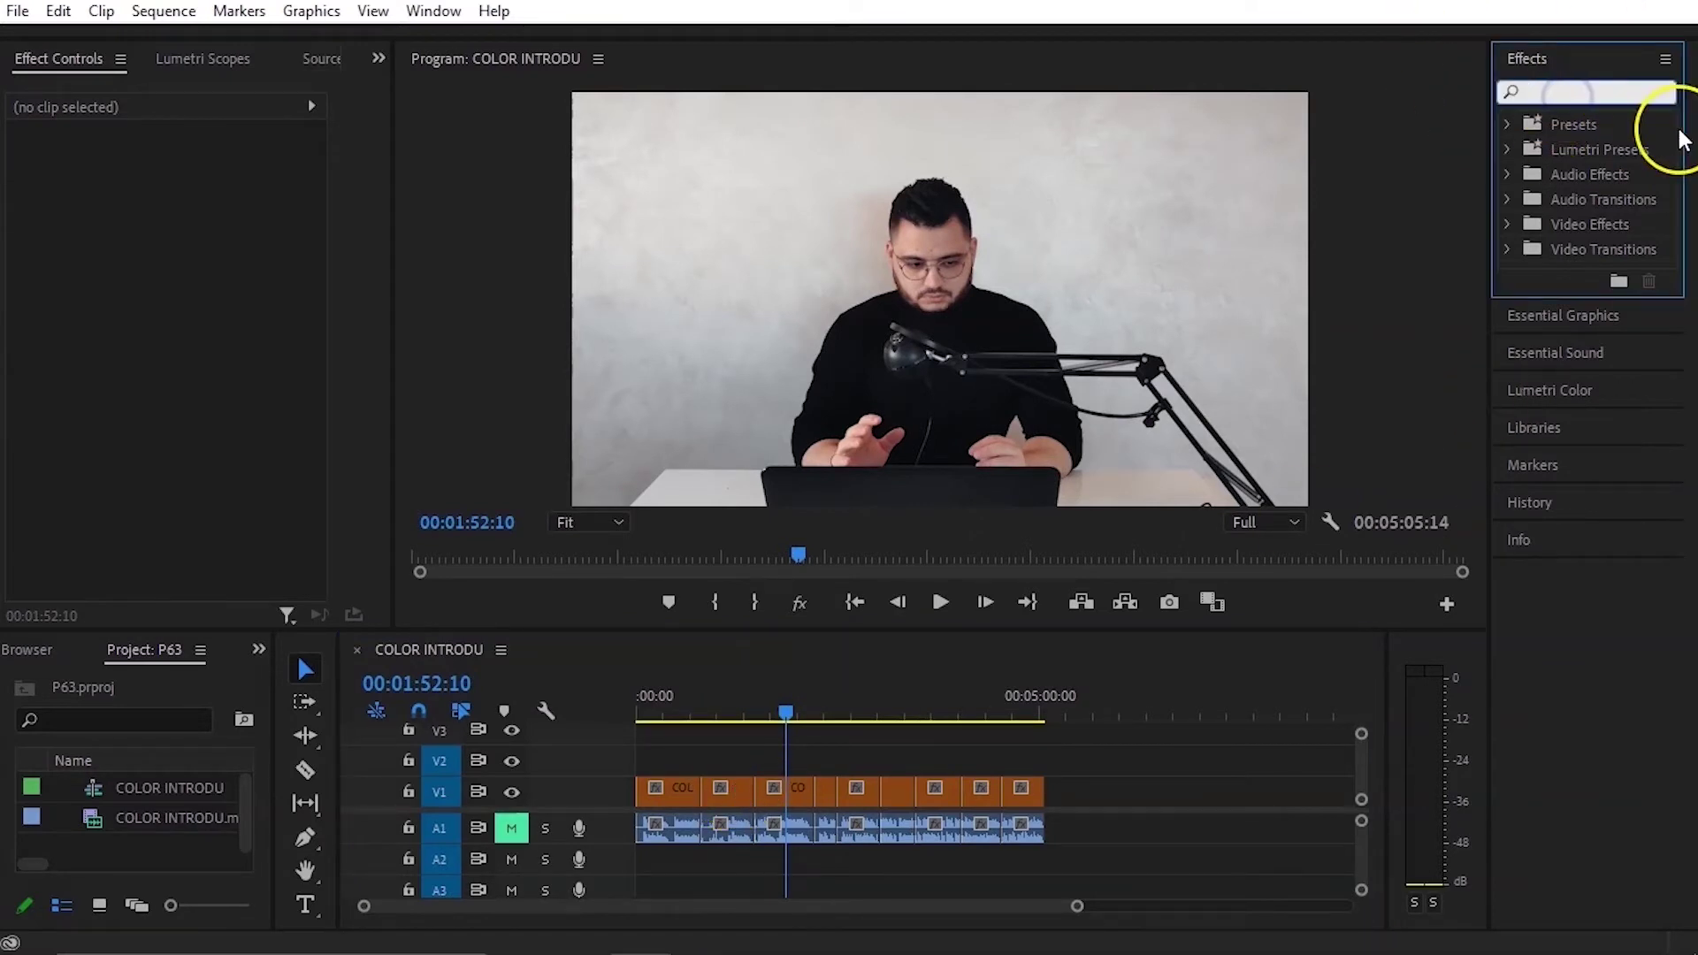
text(LUM)
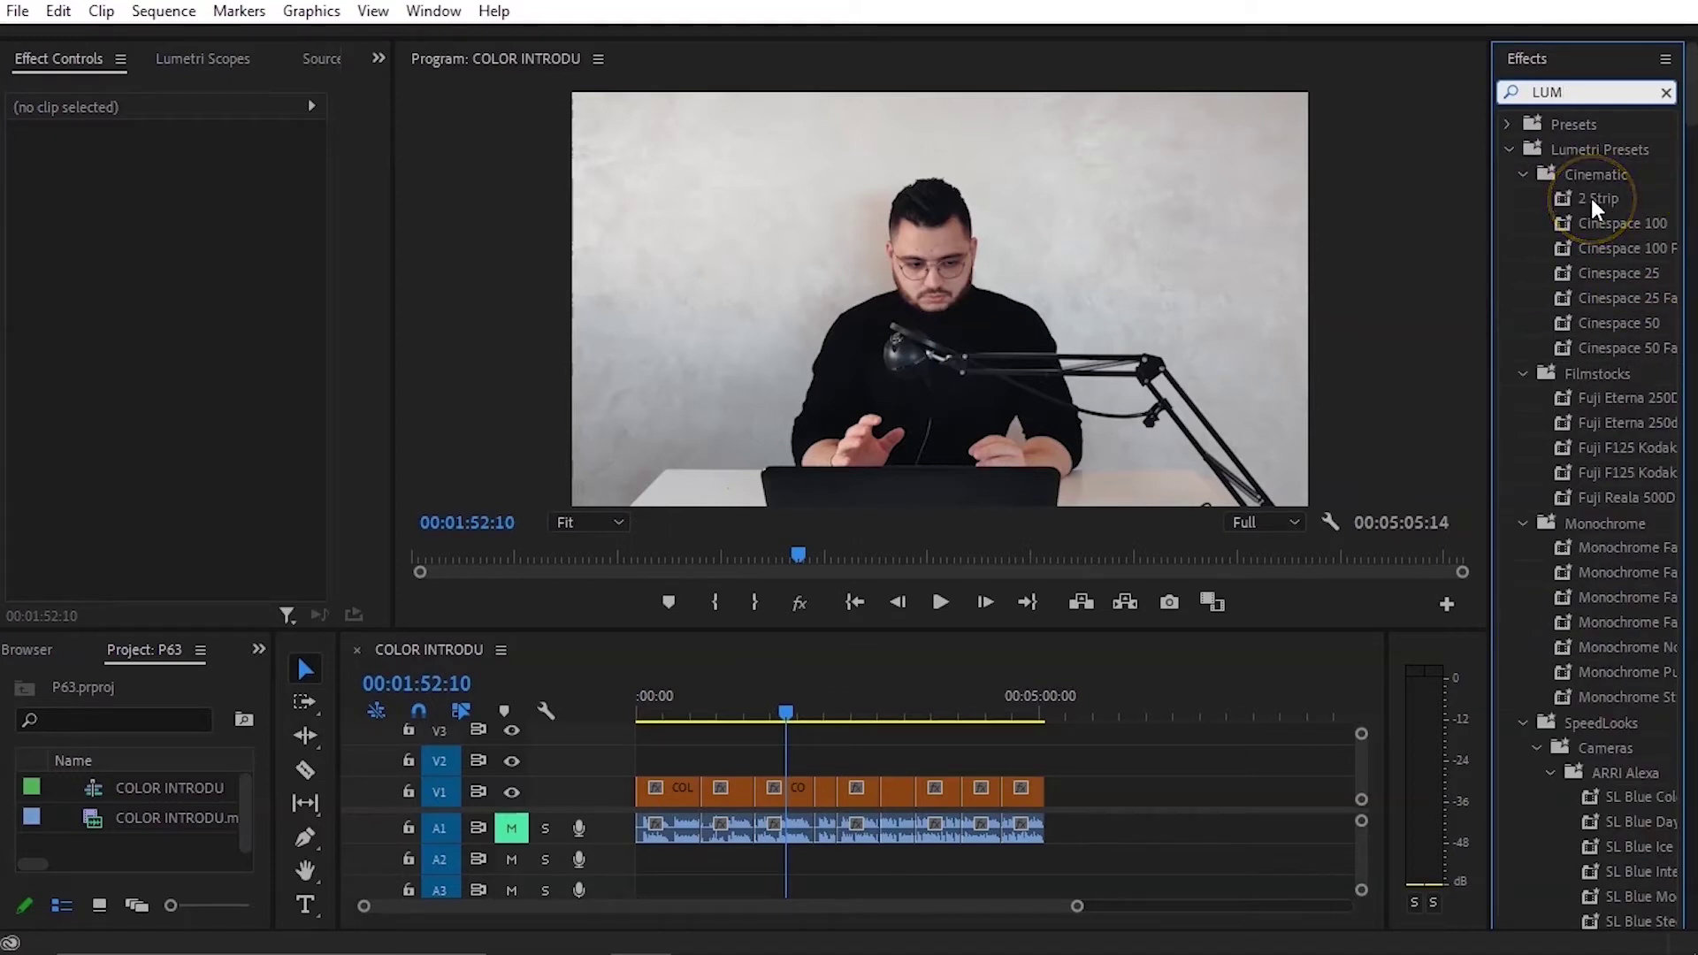
Step: Apply the Cinematic 2 Strip Lumetri preset to the first clip on V1 and show that clip in the preview
click(1590, 198)
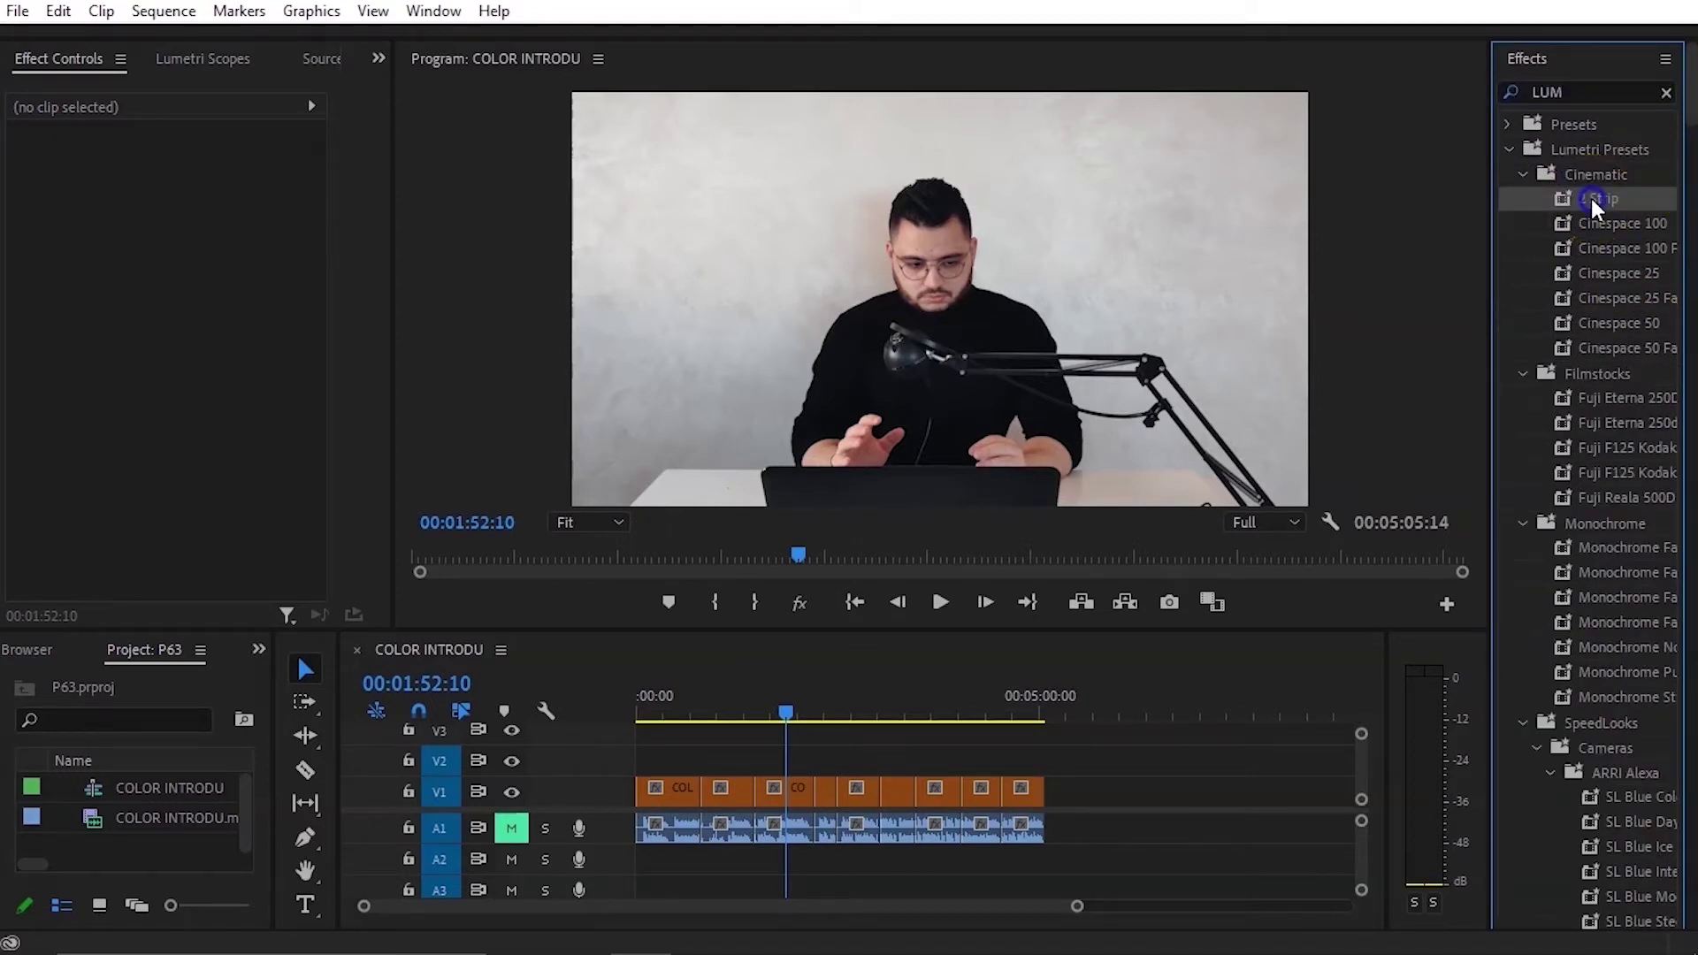
drag(1590, 198, 665, 794)
click(663, 713)
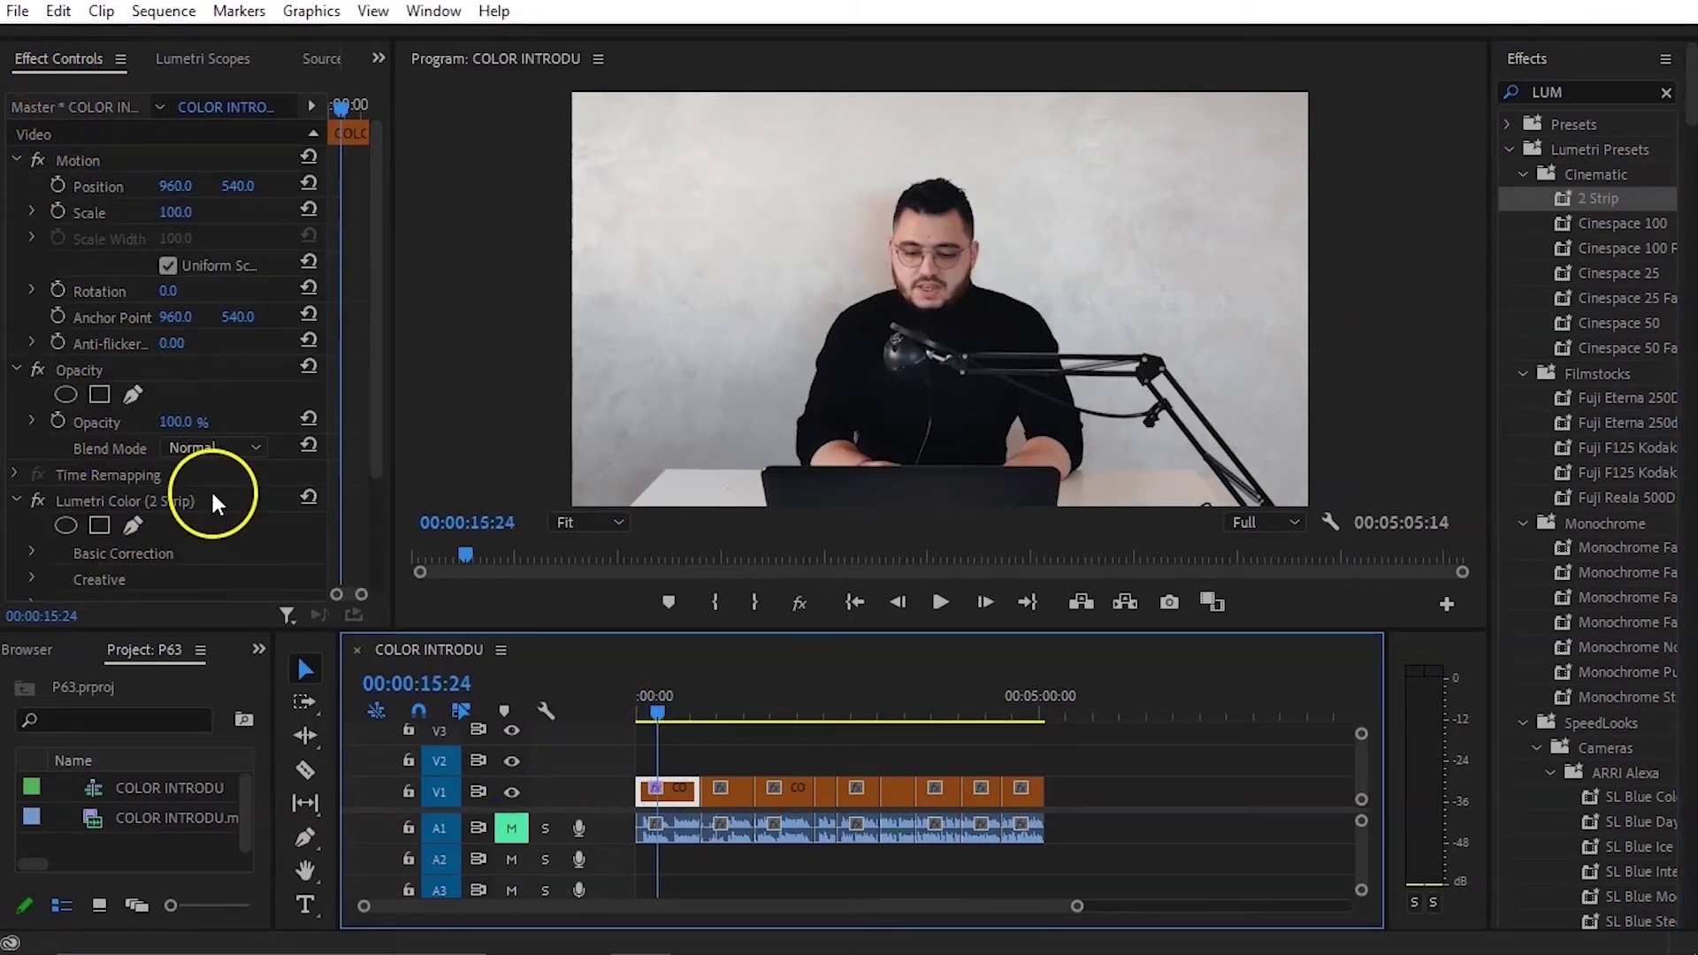
Step: Change the Creative look of the first clip's Lumetri Color effect to SL BLUE STEEL
scroll(212, 500, down, 3)
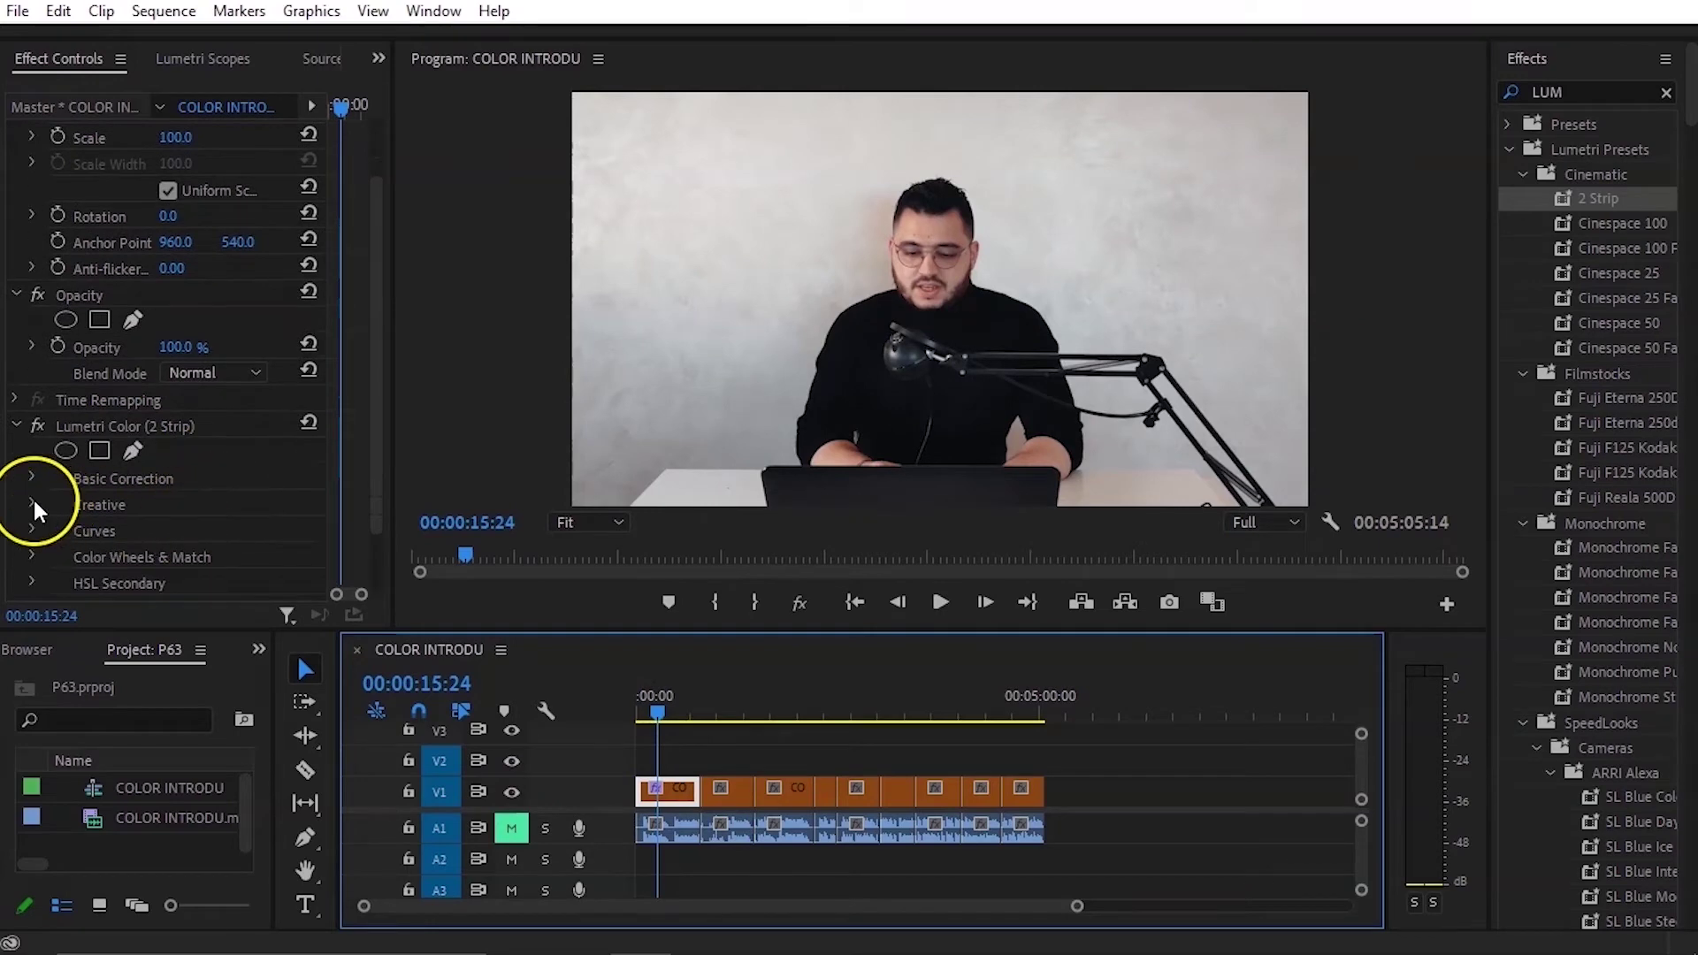
click(33, 502)
scroll(159, 526, down, 5)
scroll(198, 524, down, 4)
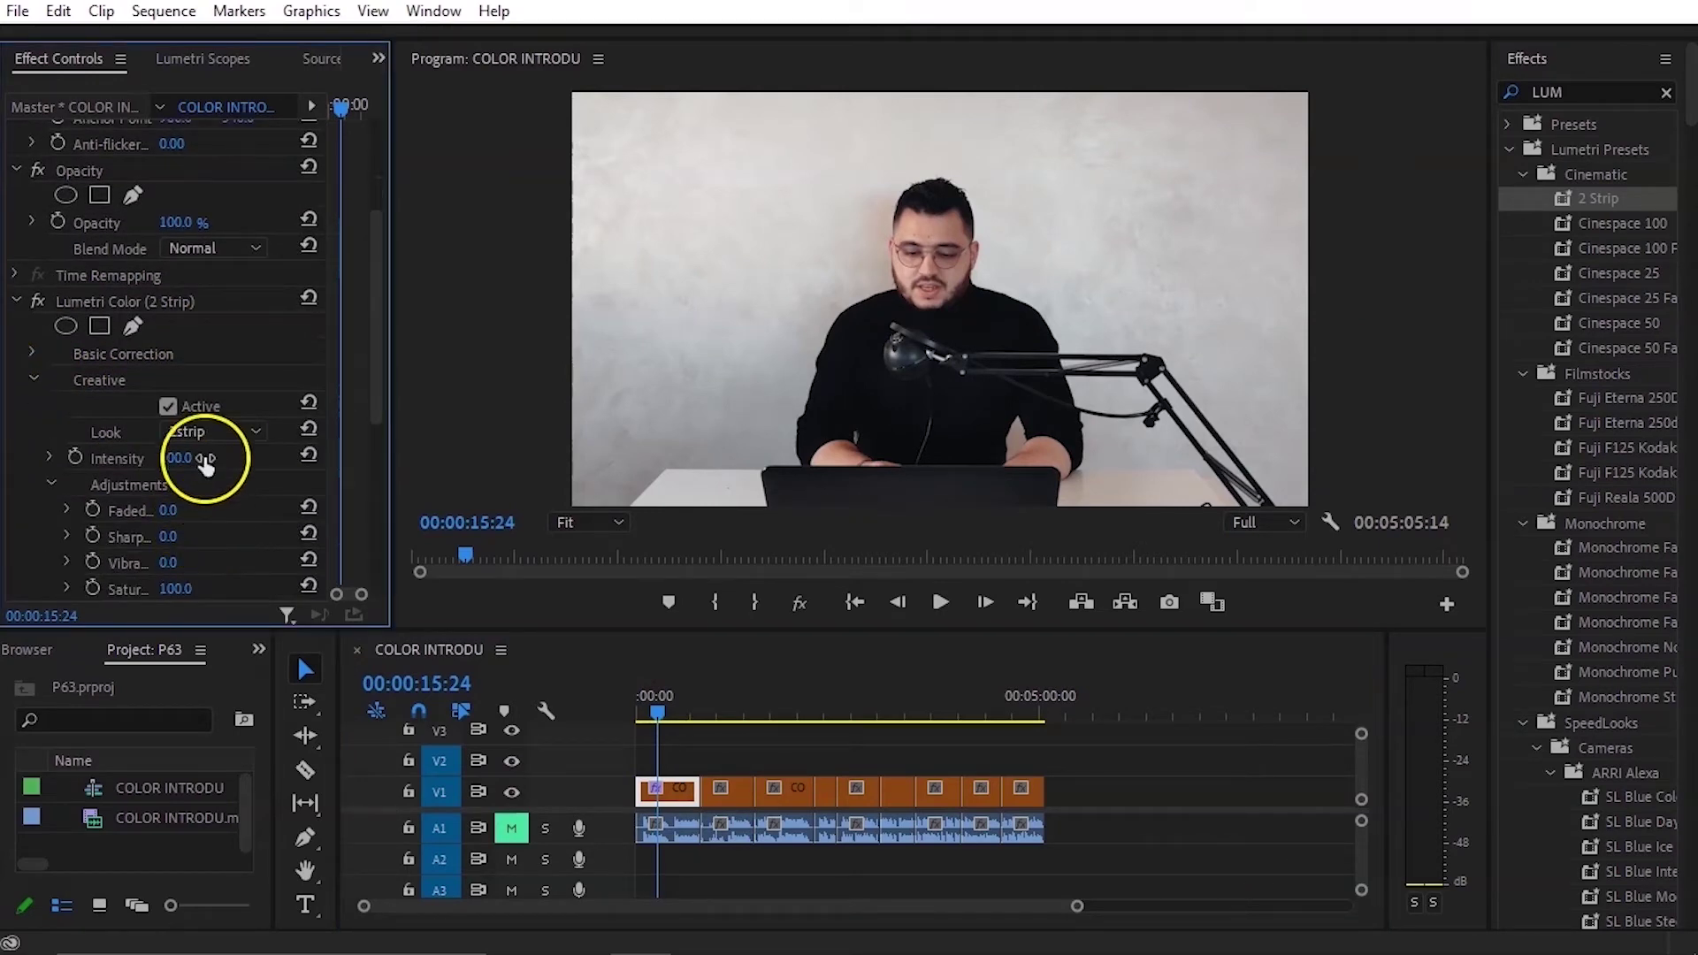
click(221, 332)
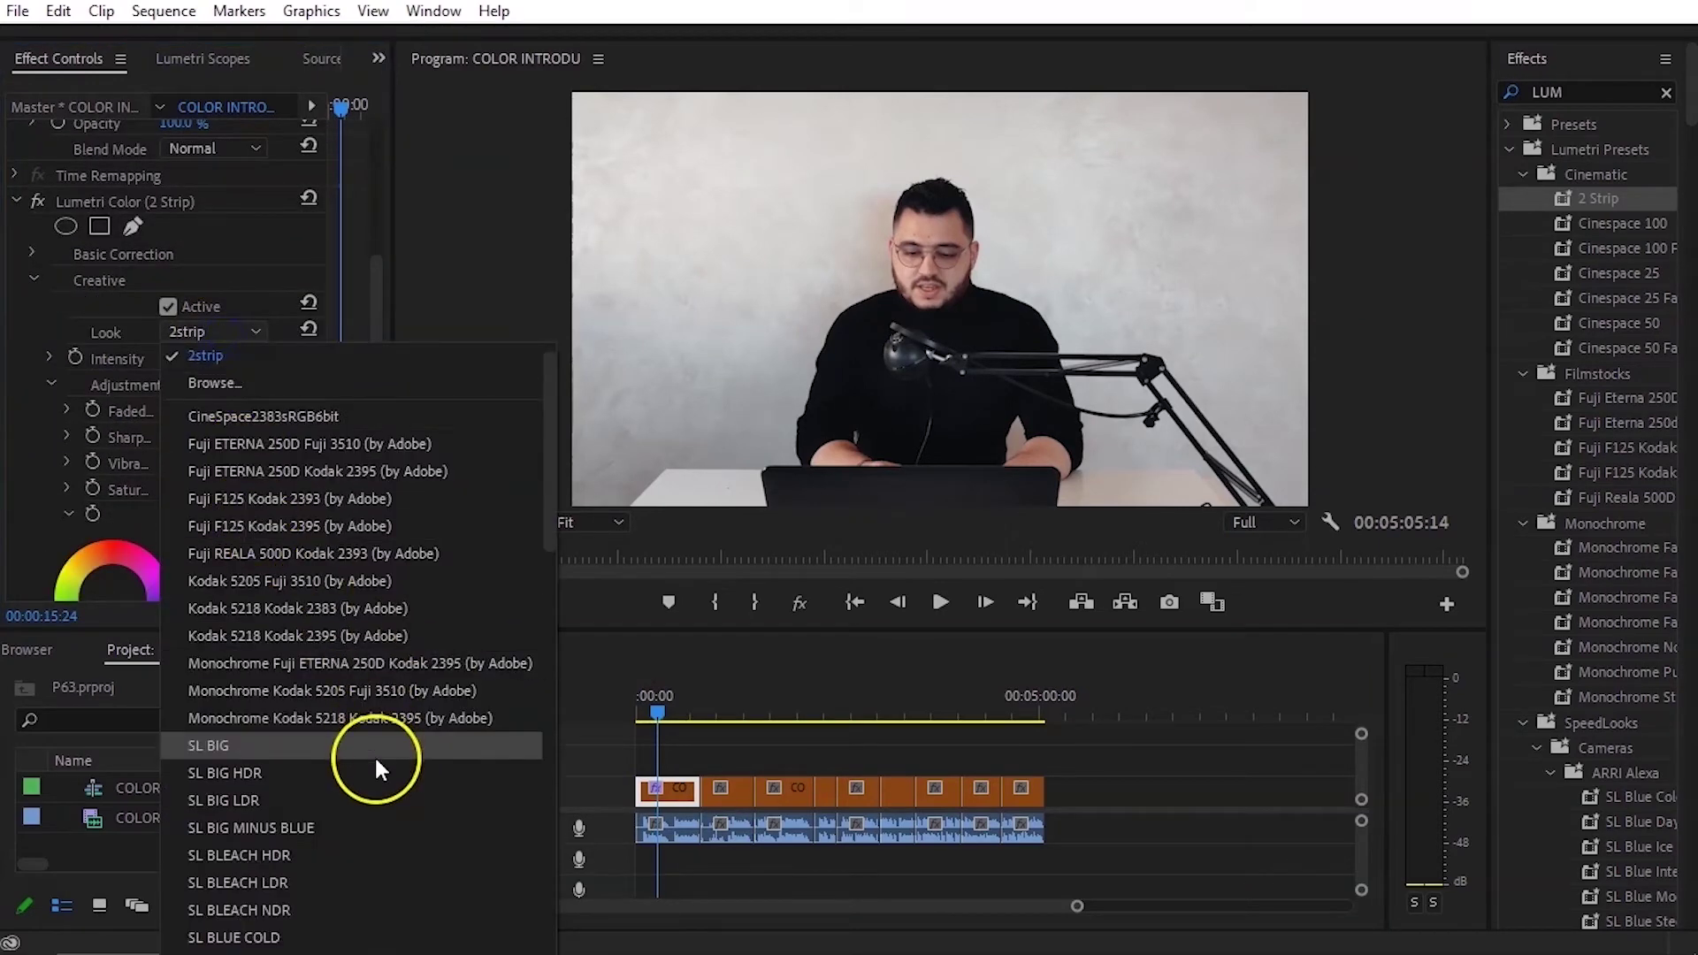
scroll(375, 838, down, 3)
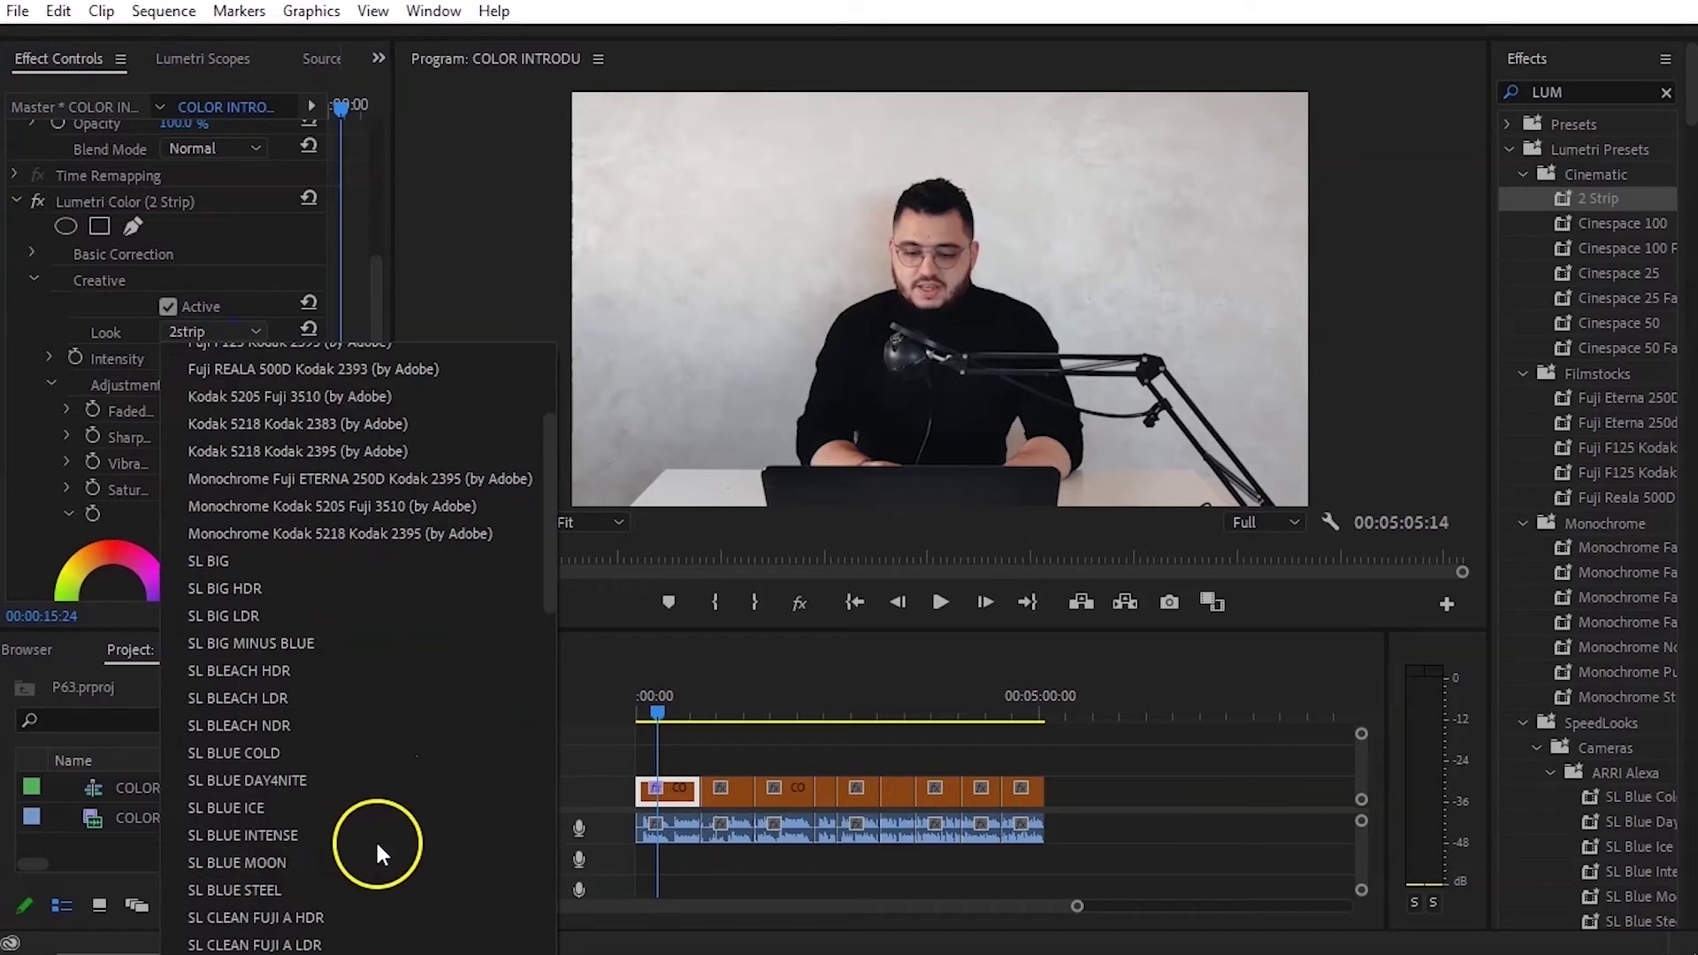
click(320, 890)
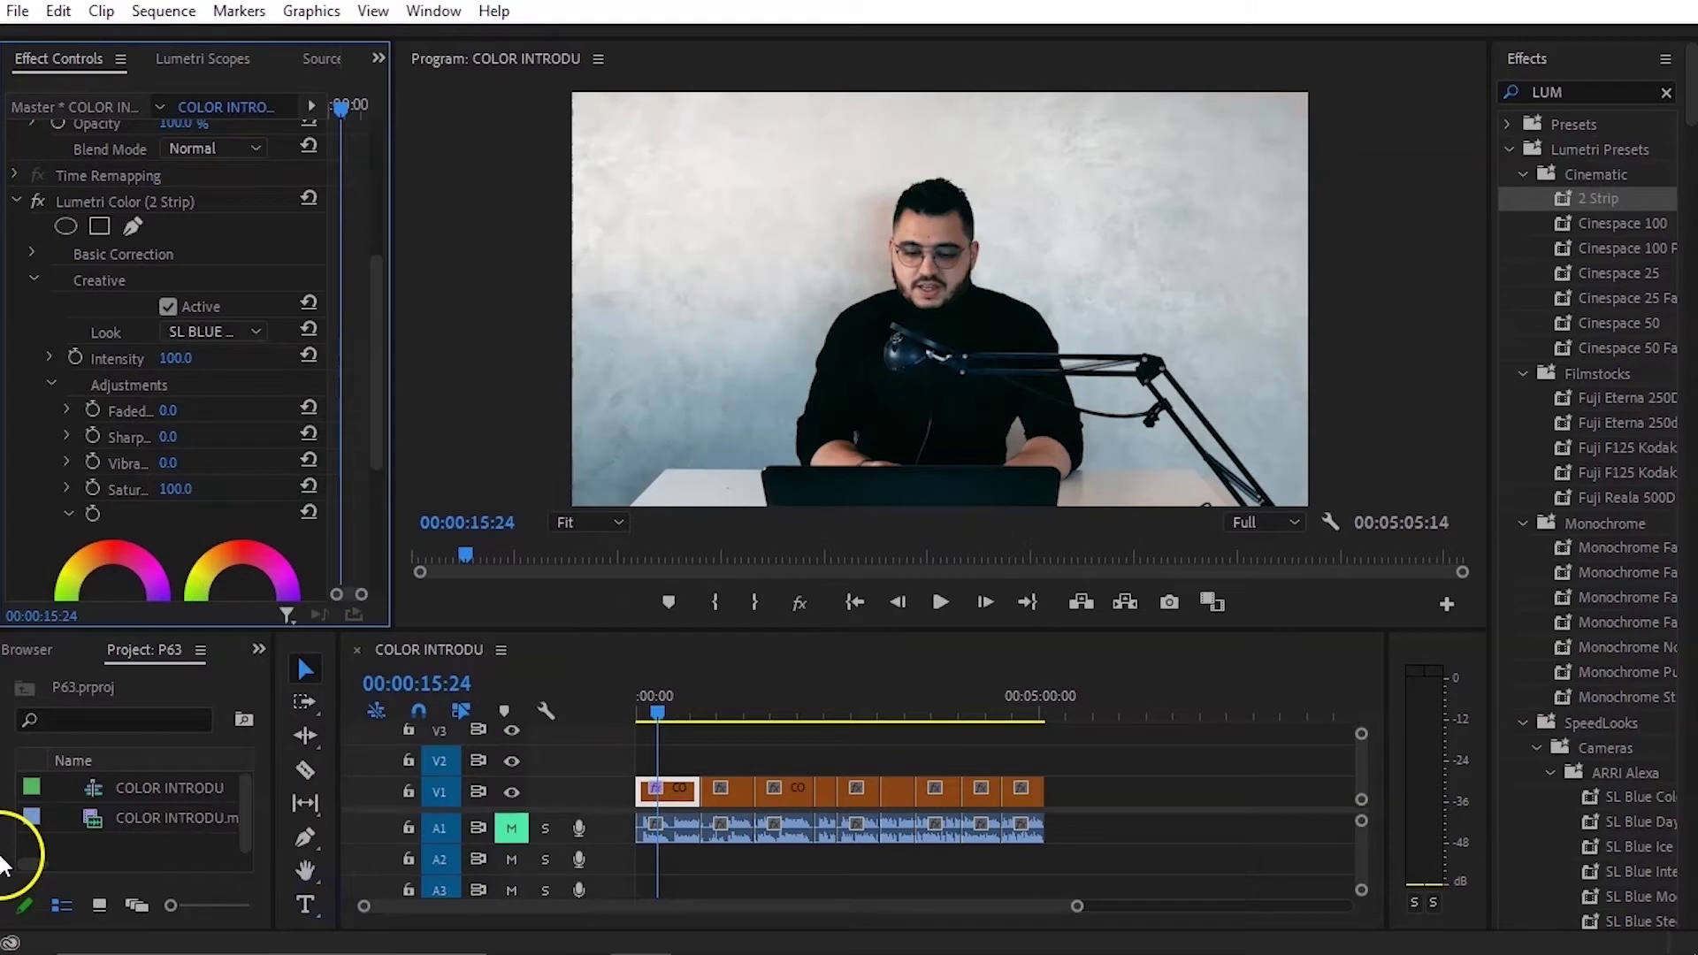
Step: Scrub between the graded first clip and the following clips to compare their colours
drag(666, 710, 662, 710)
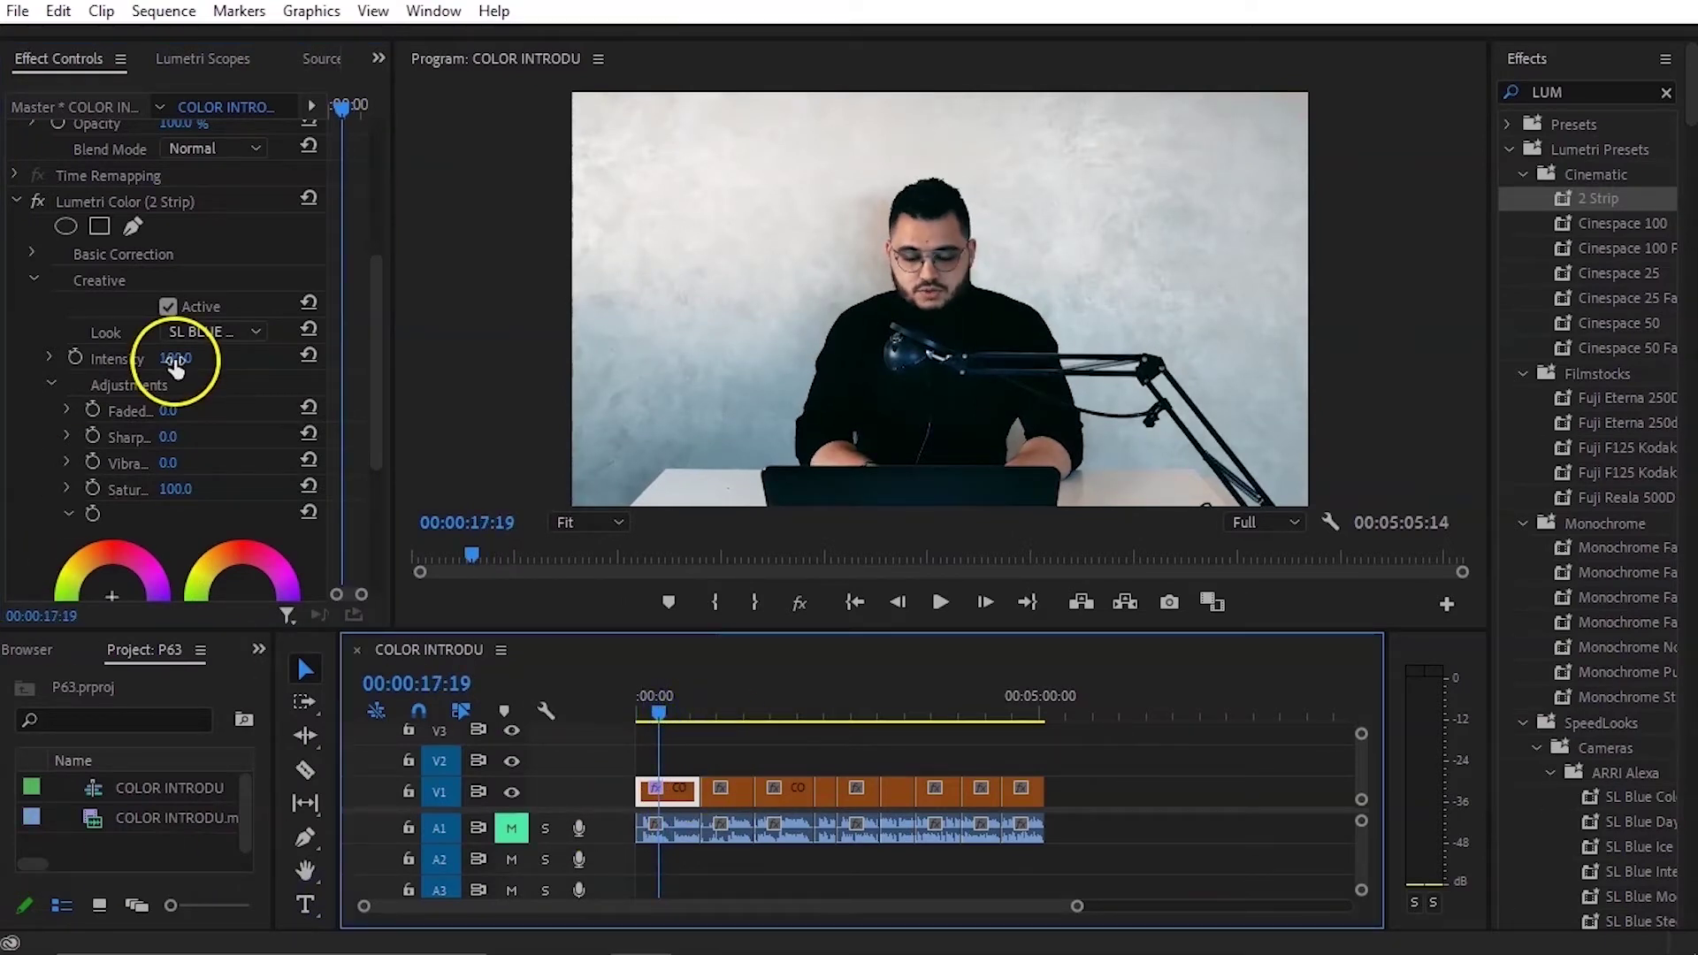
drag(176, 365, 132, 375)
drag(658, 713, 862, 708)
click(661, 718)
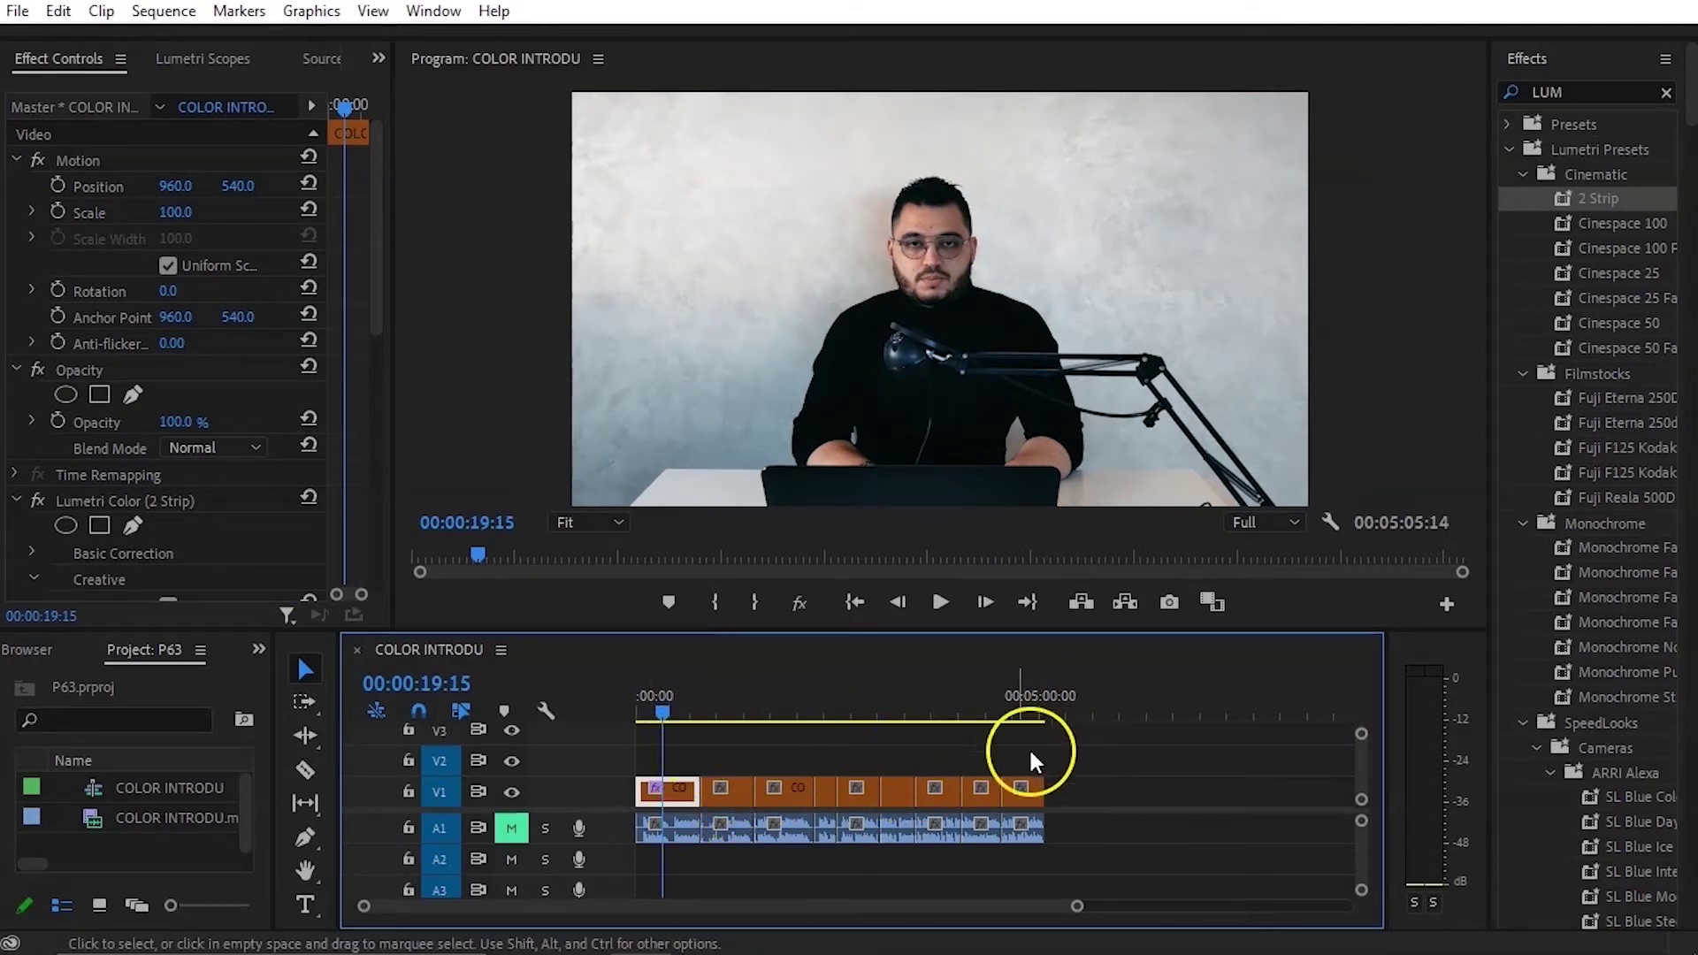
Step: Copy the first clip's Lumetri Color effect to all the remaining V1 clips and scrub through them to check the grade
click(85, 500)
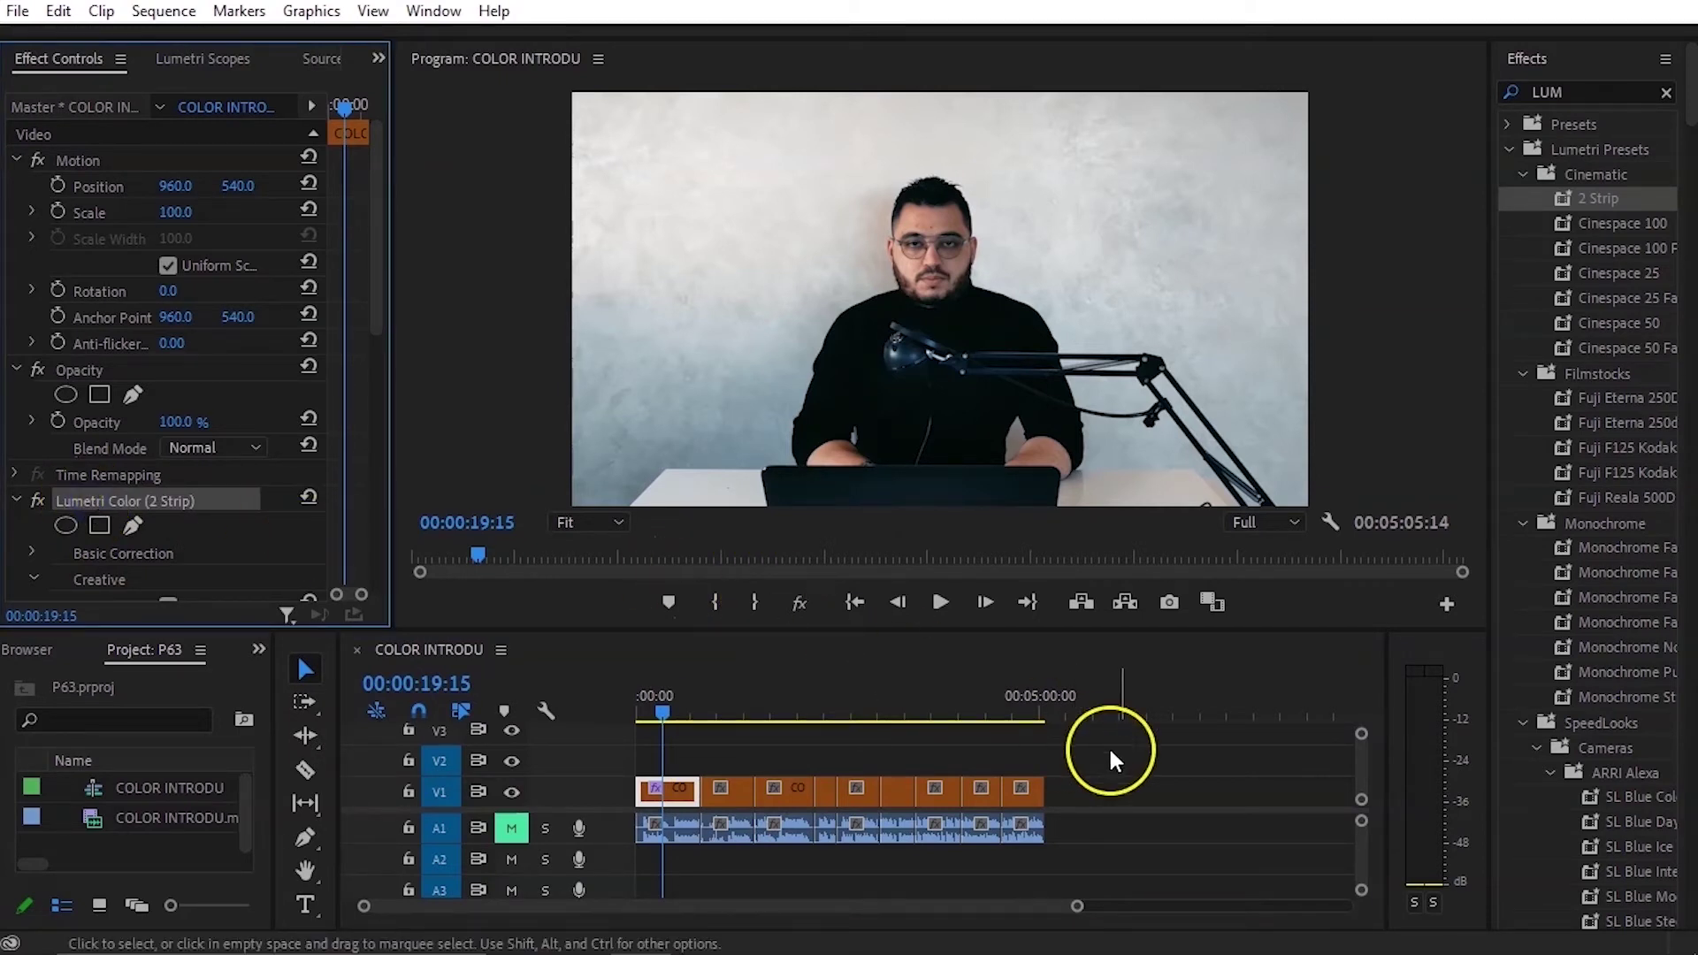
drag(1123, 756, 720, 799)
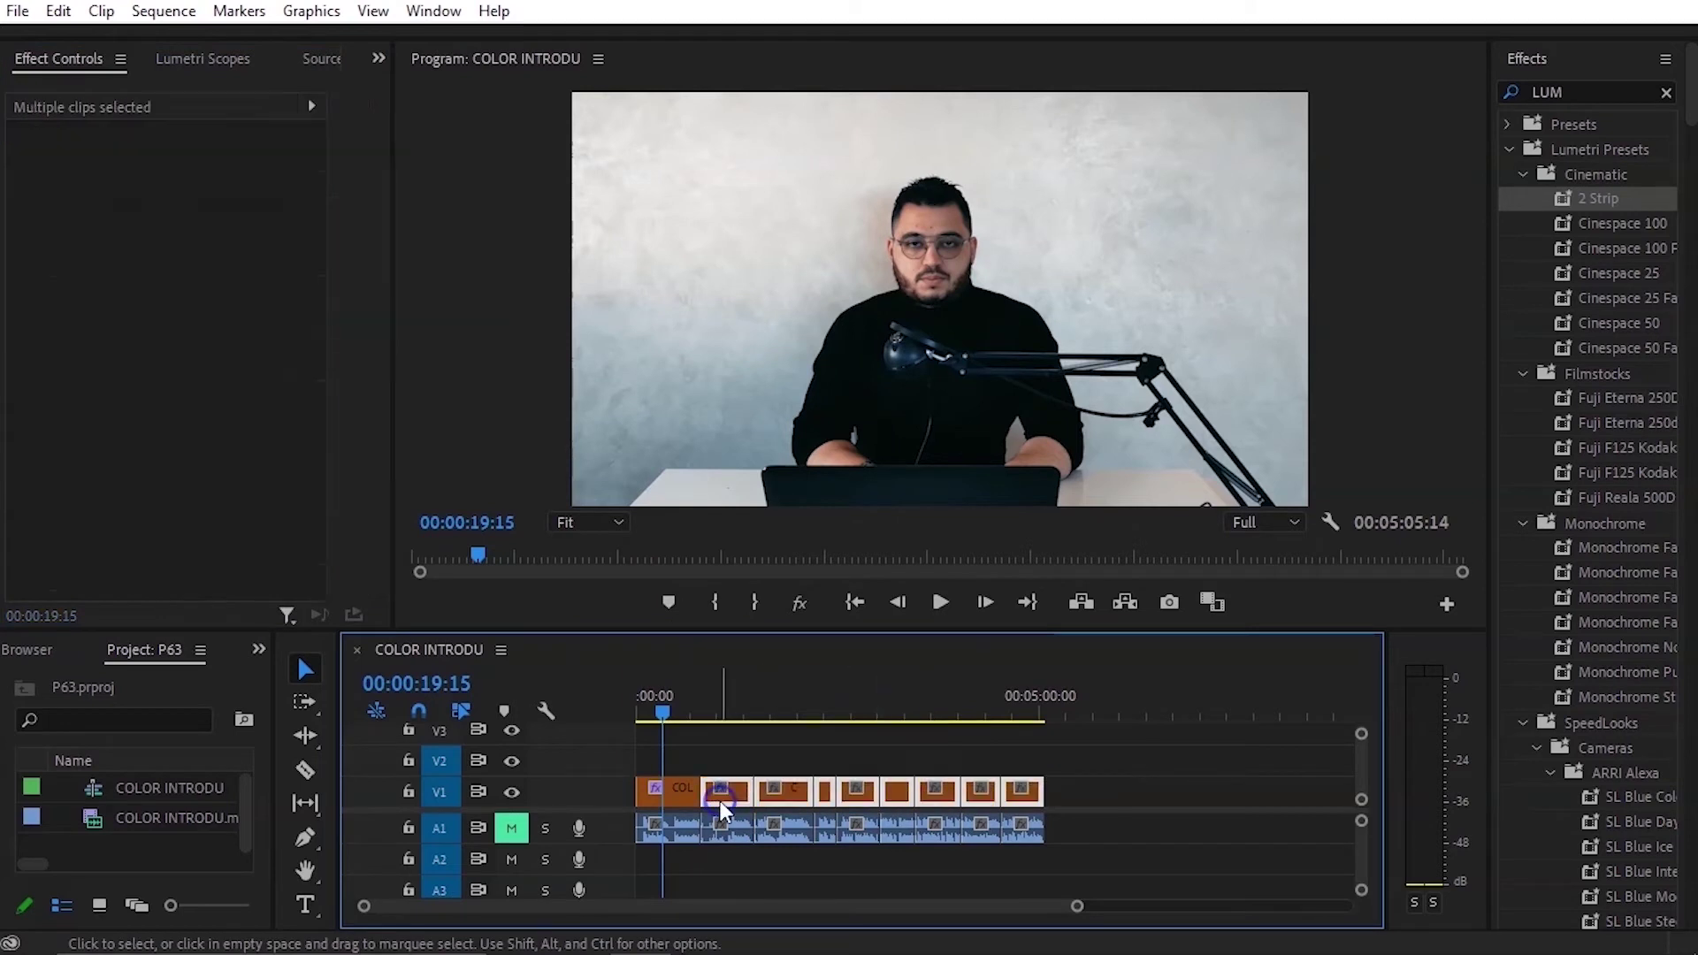
drag(666, 694, 982, 723)
click(1089, 737)
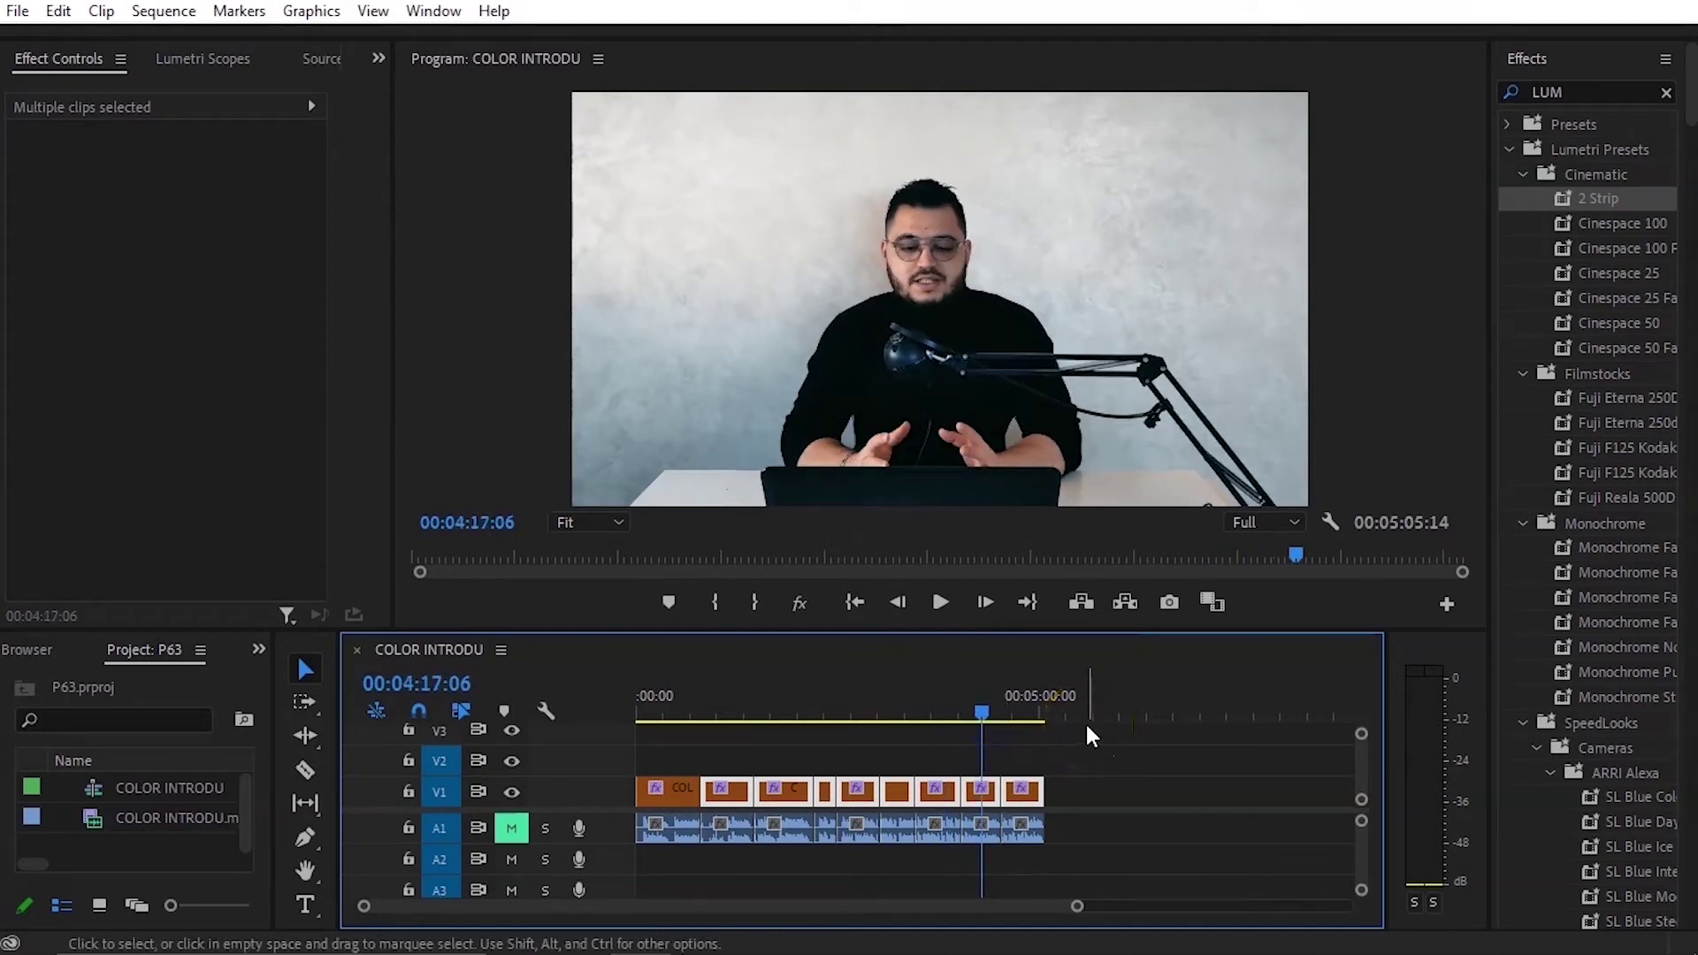
click(1085, 739)
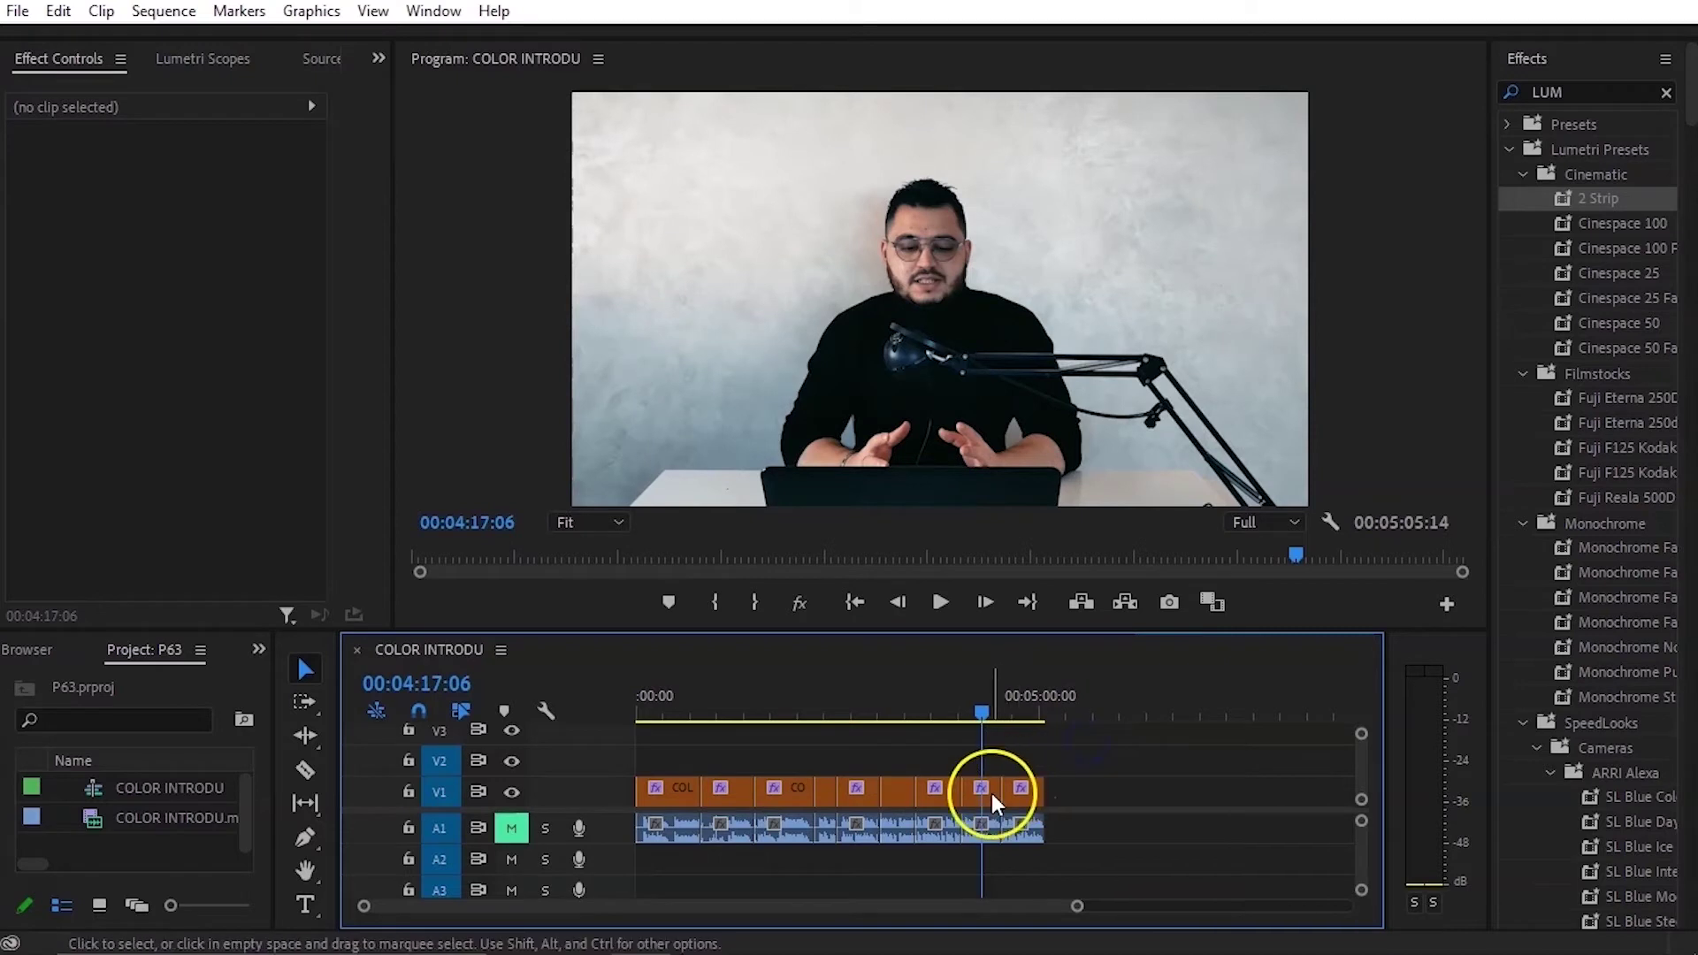
Step: Inspect the Lumetri Color settings on the last two V1 clips and return the playhead to the first clip
click(988, 791)
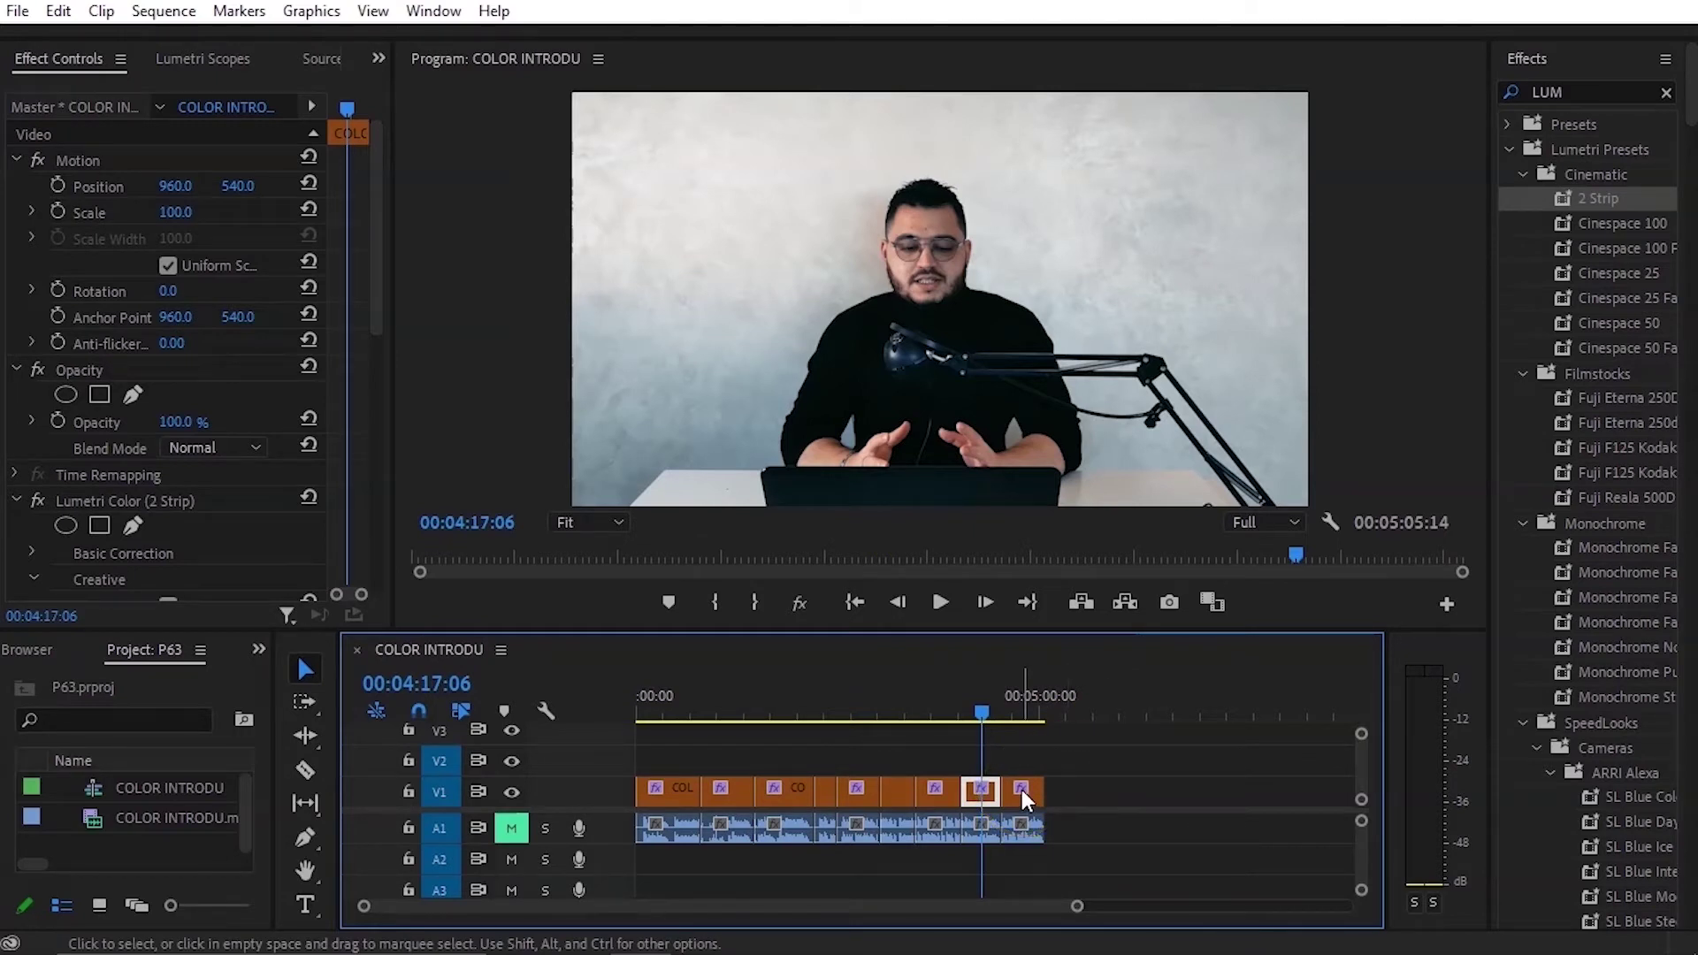
click(998, 783)
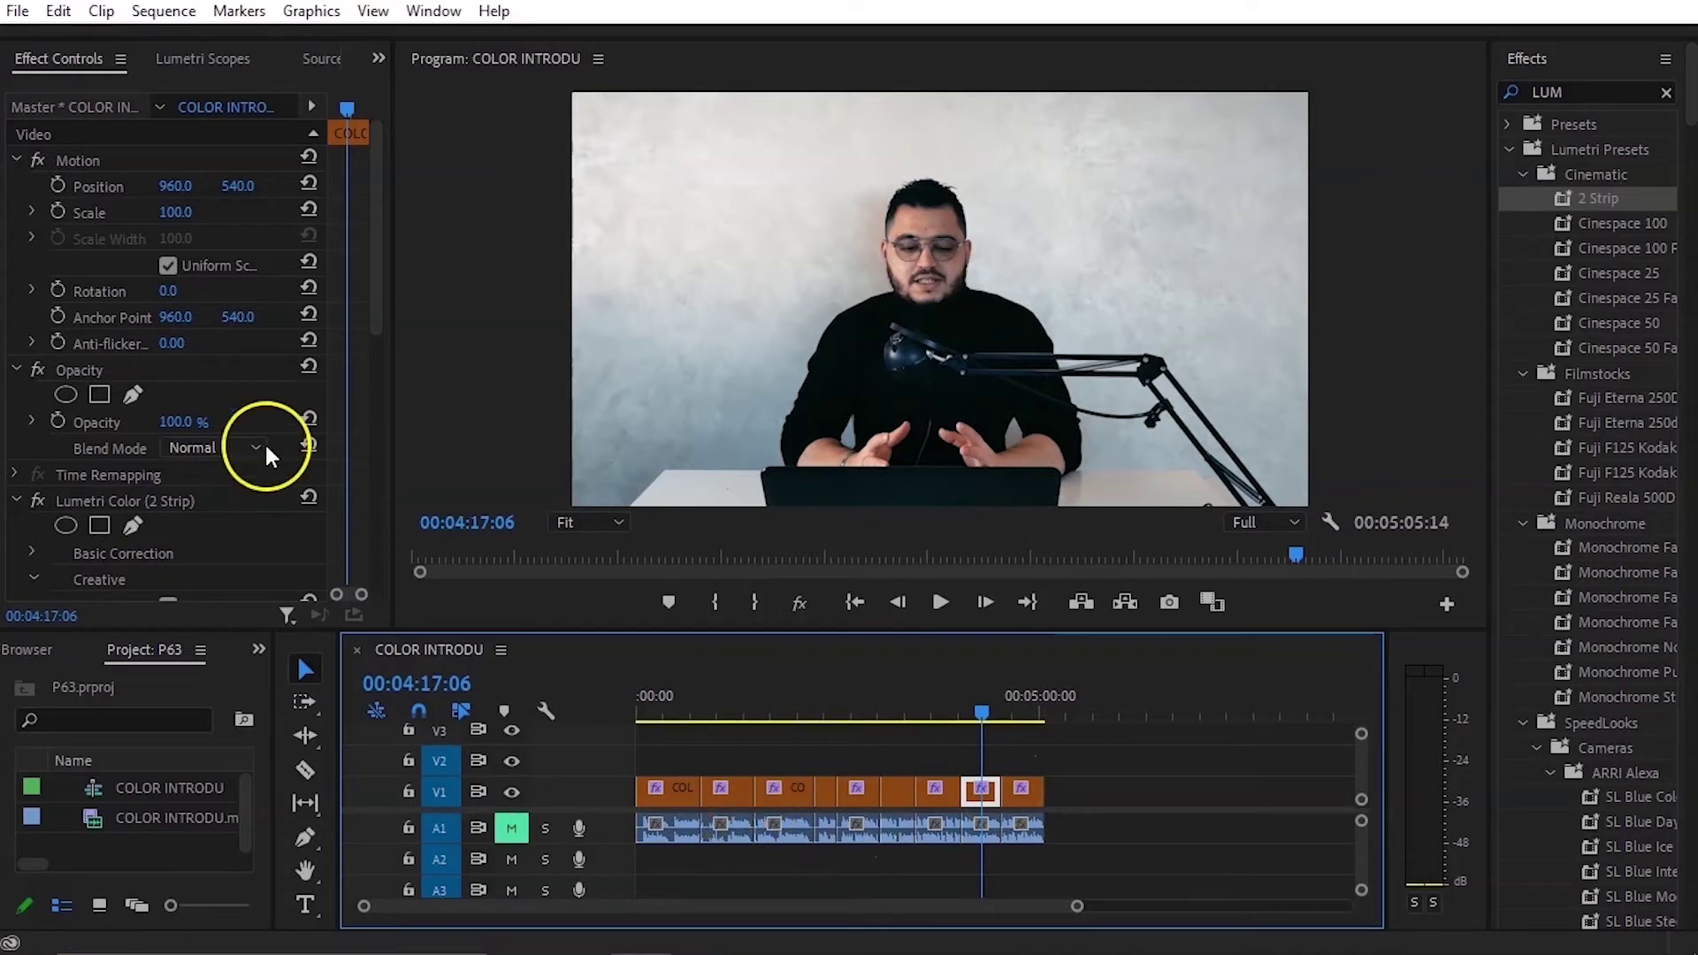
scroll(174, 523, down, 2)
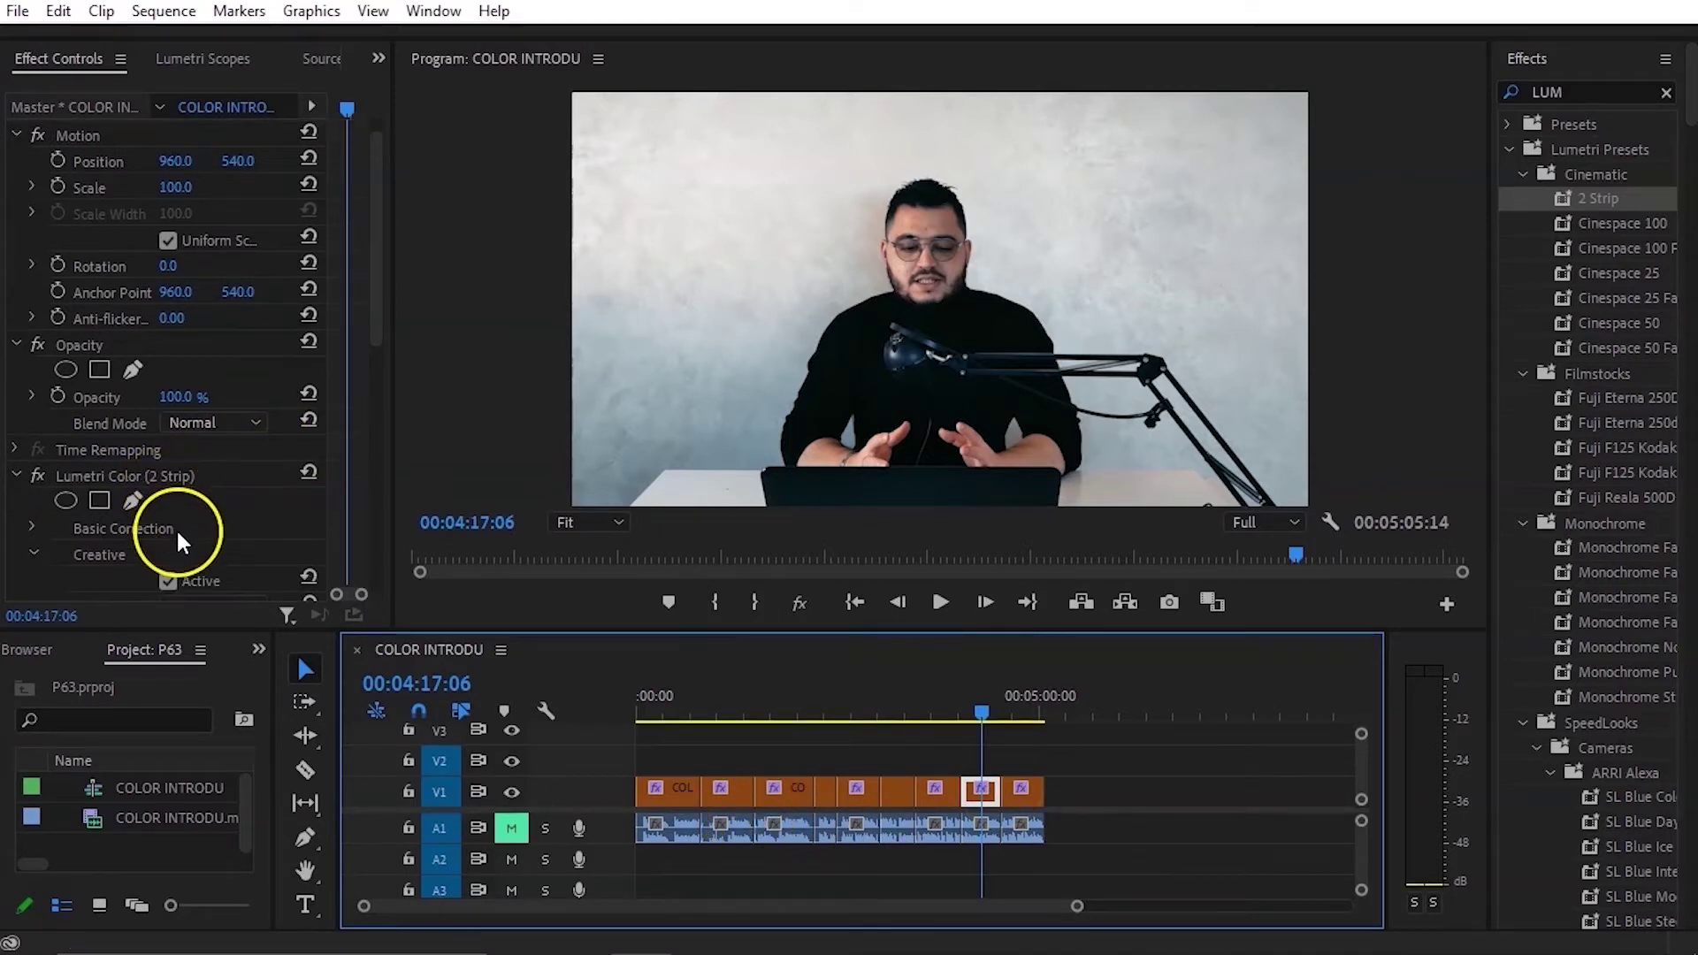
click(1024, 790)
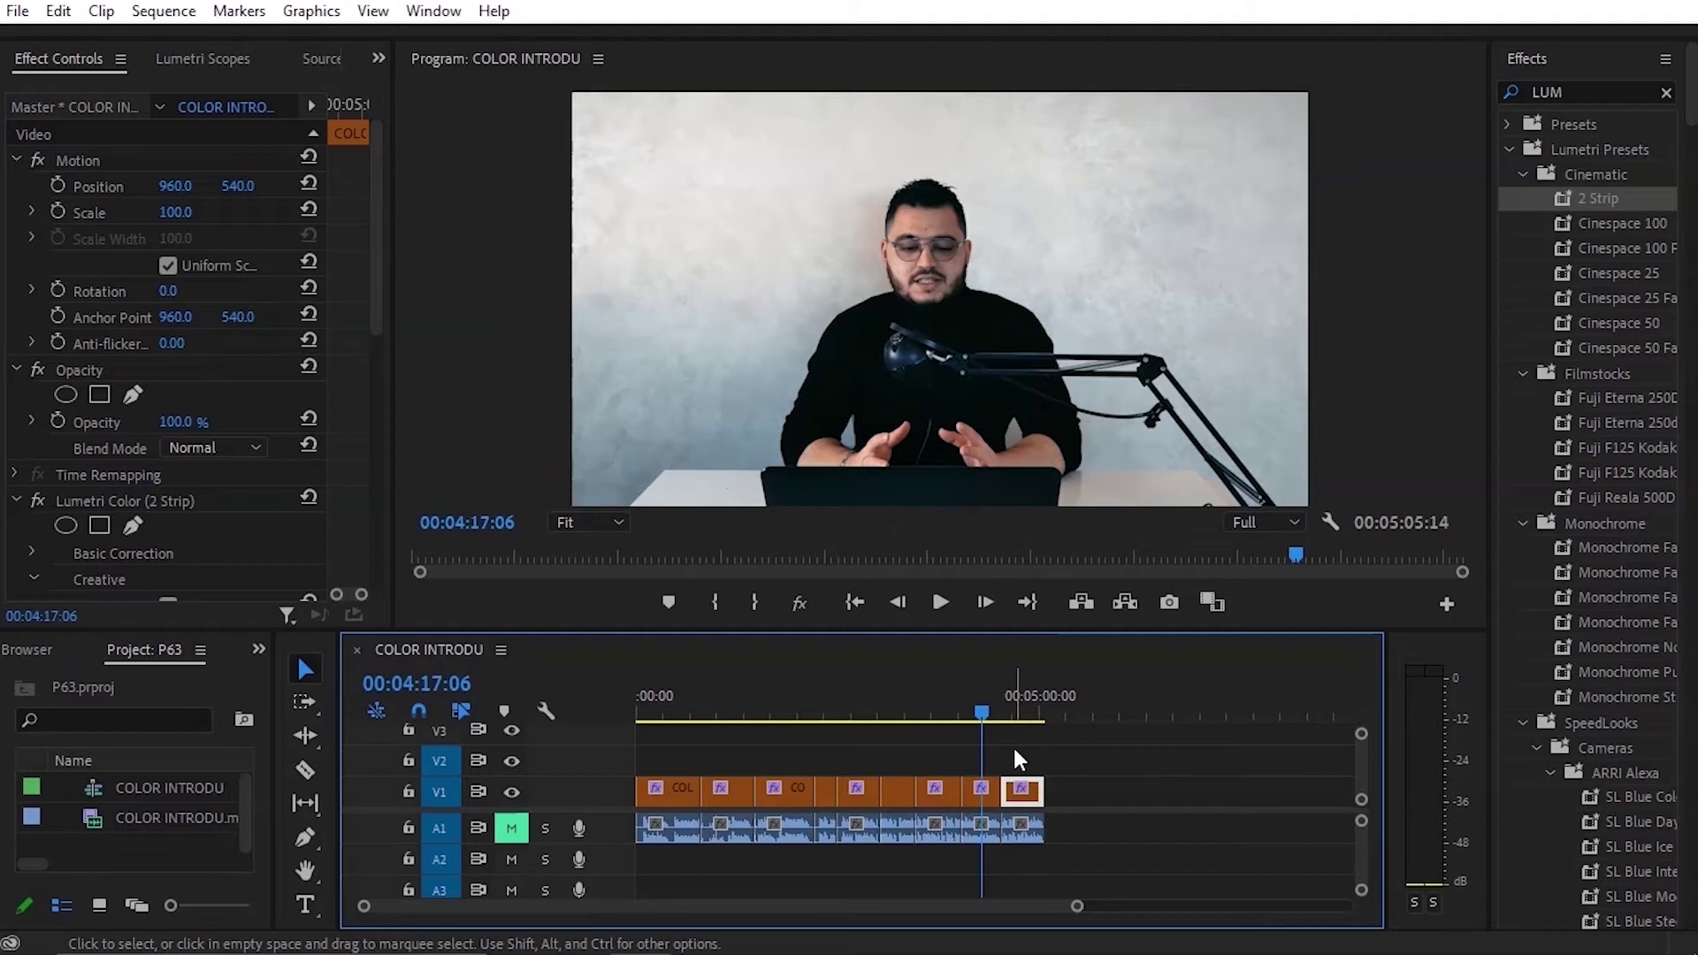
click(680, 726)
click(682, 758)
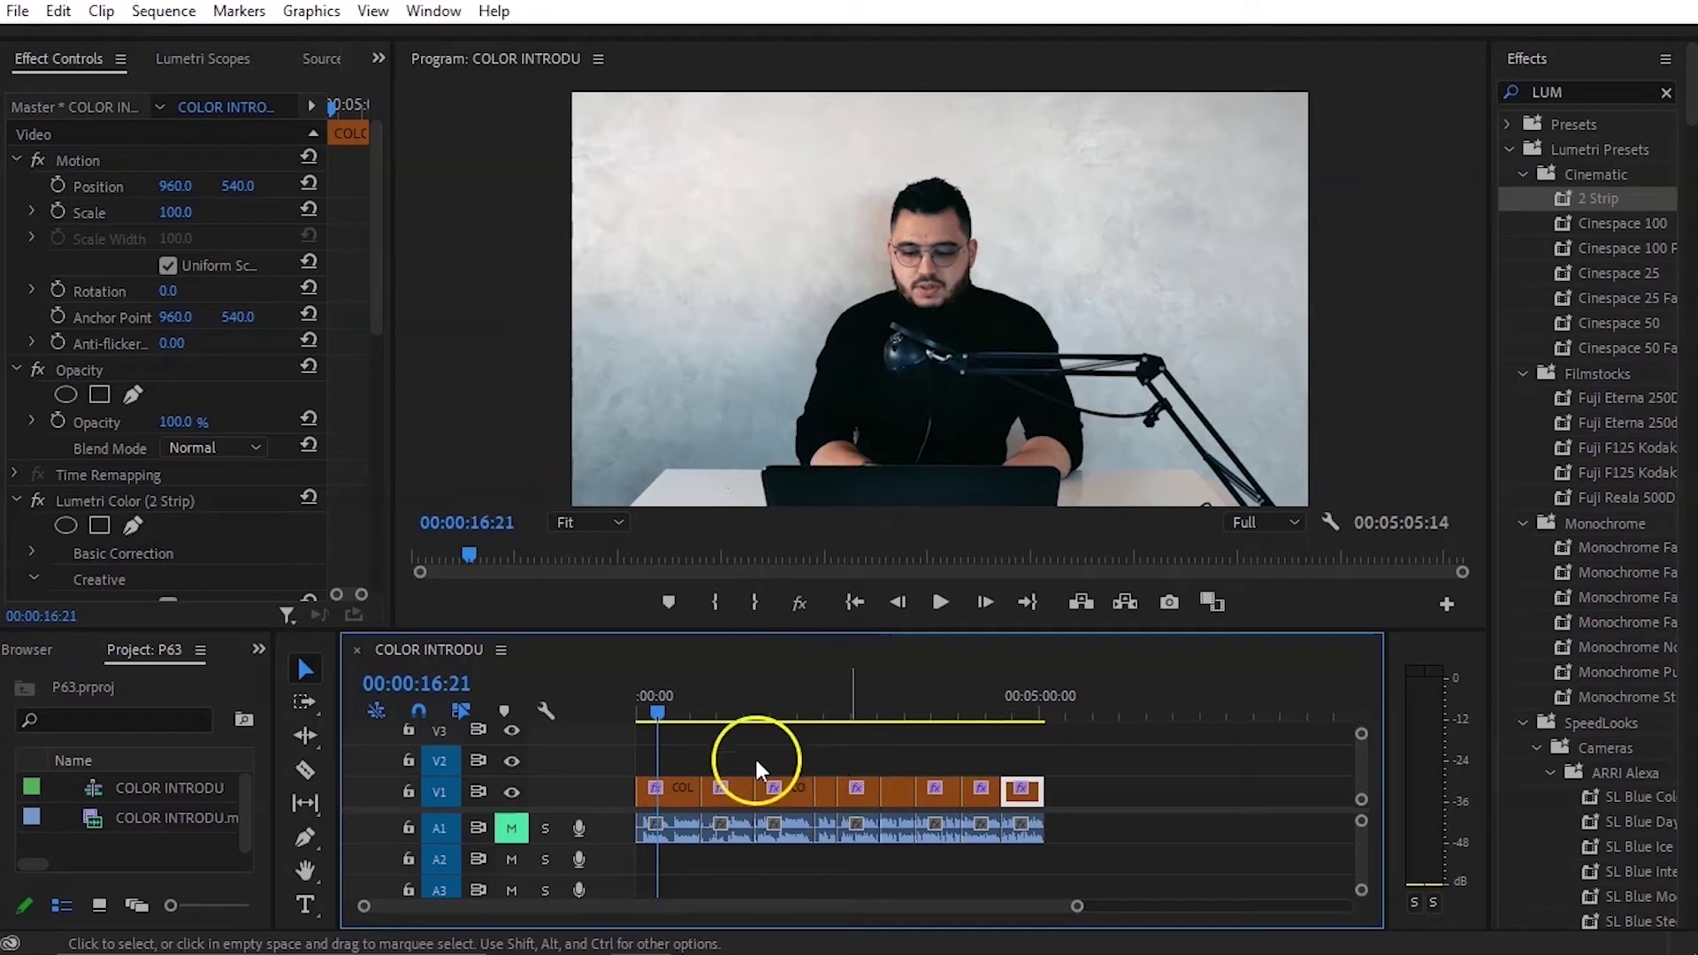
Step: Undo the Lumetri Color effect pasted on the later clips and the grade applied to the first clip
mouse_move(655, 712)
mouse_down()
mouse_move(991, 721)
mouse_move(651, 735)
mouse_up()
key(ctrl+z)
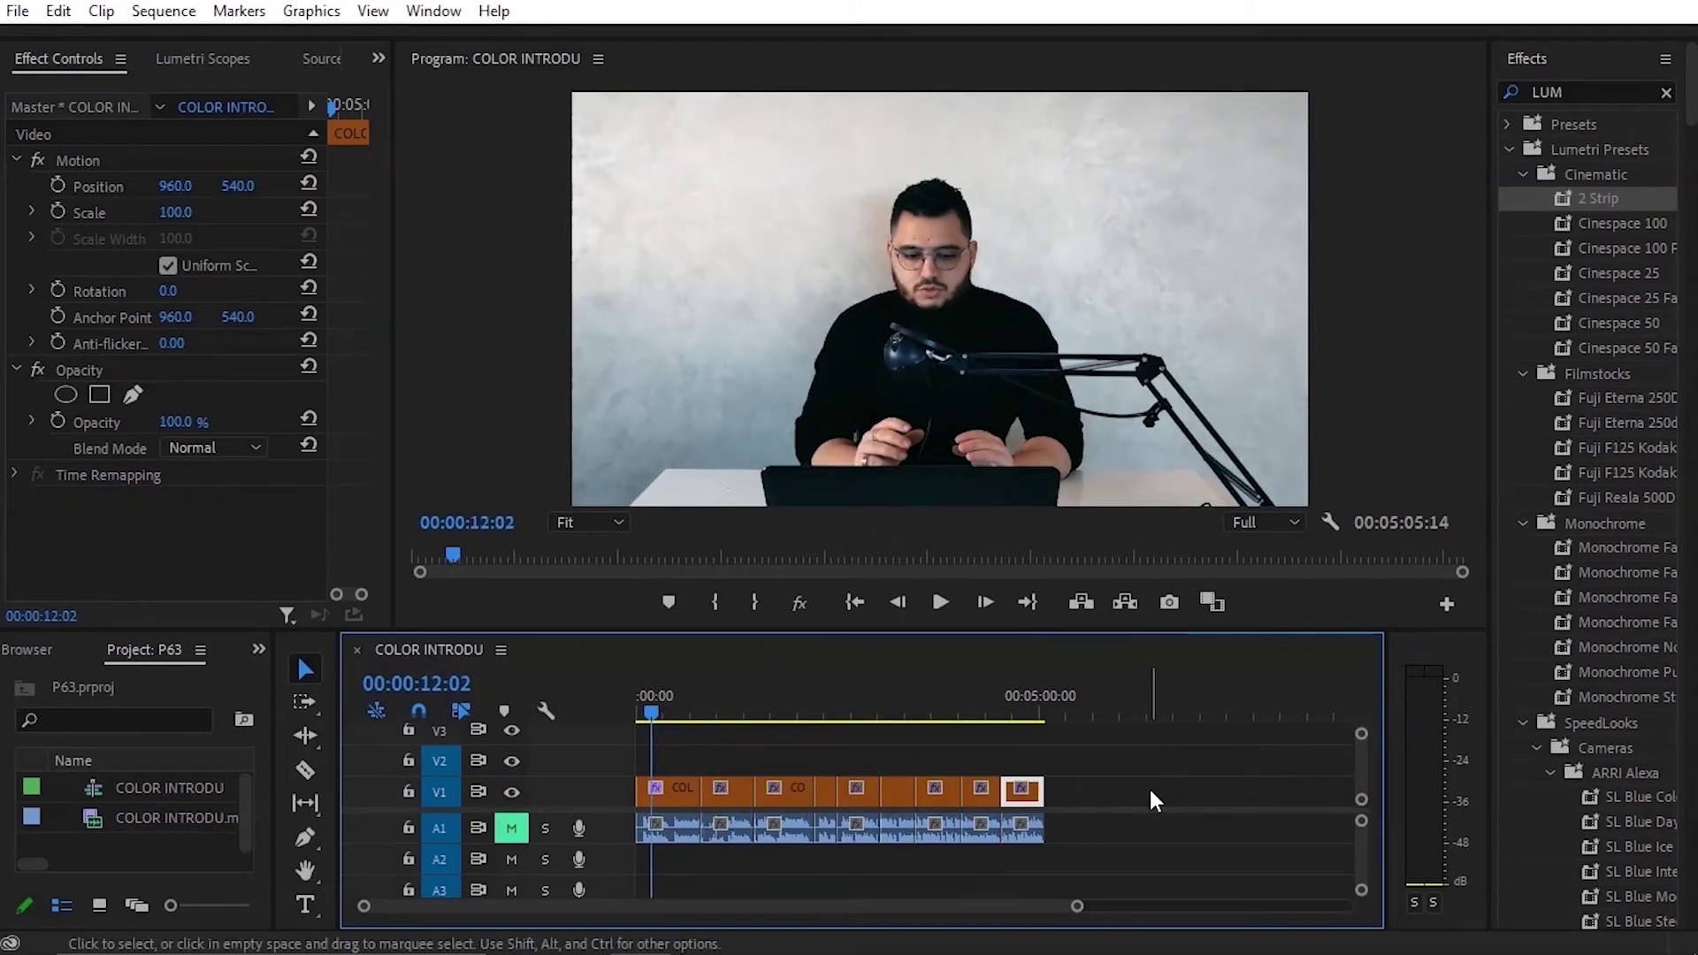
click(665, 788)
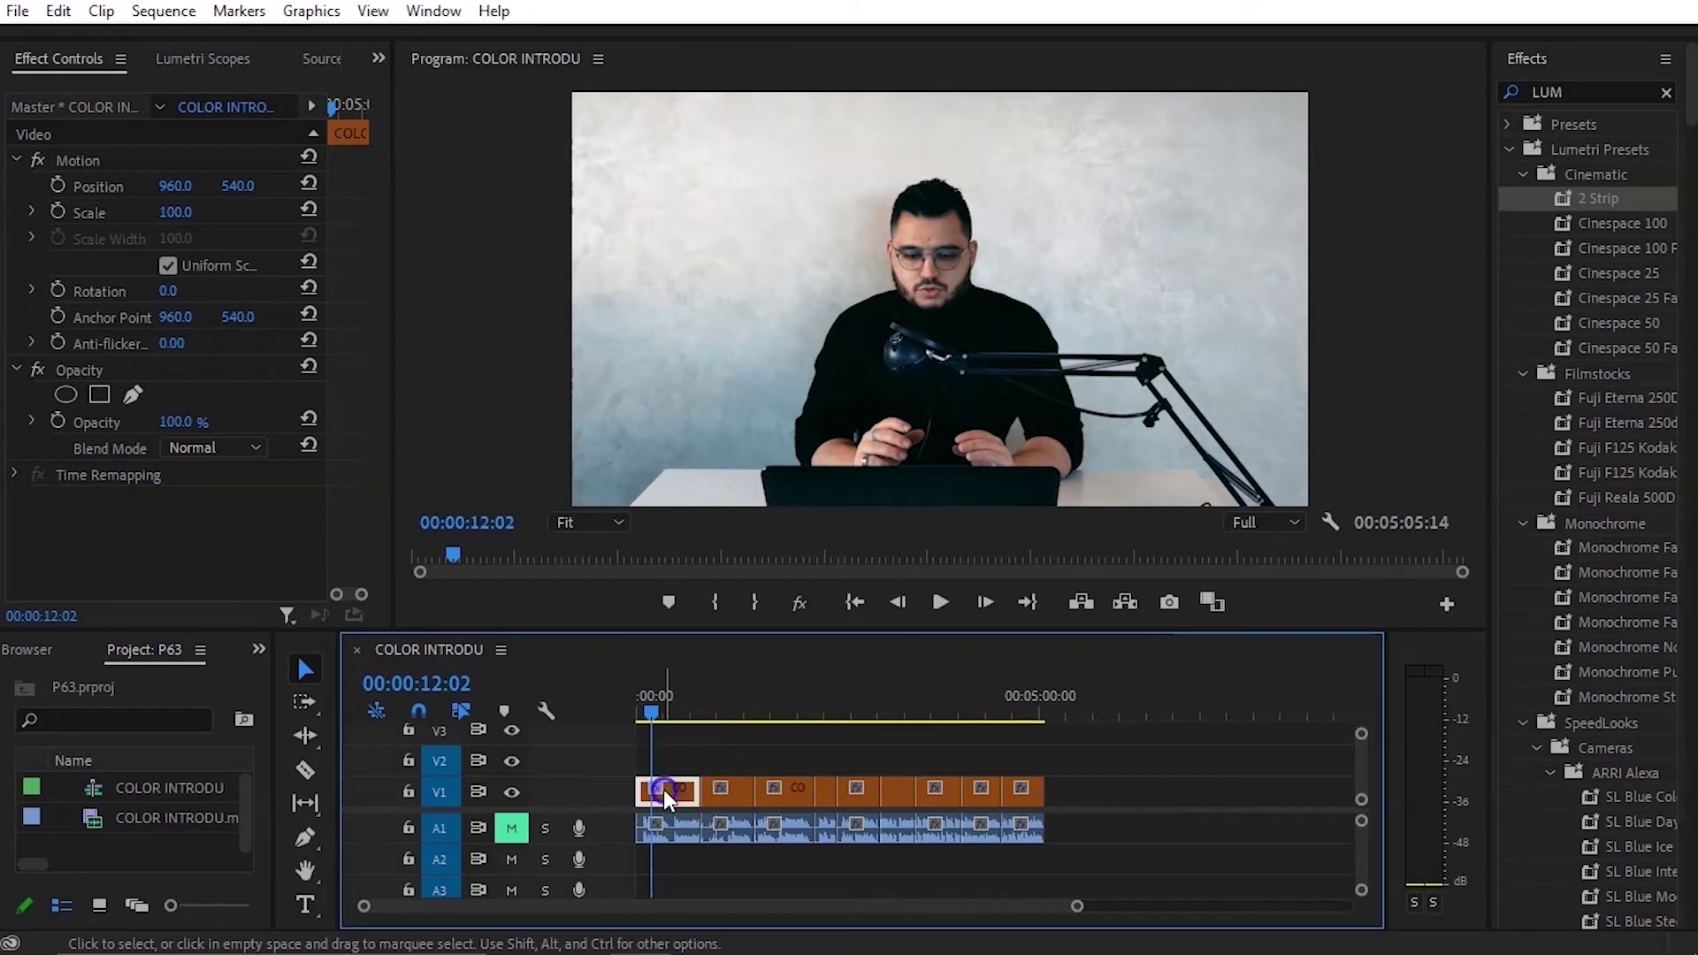
key(ctrl+z)
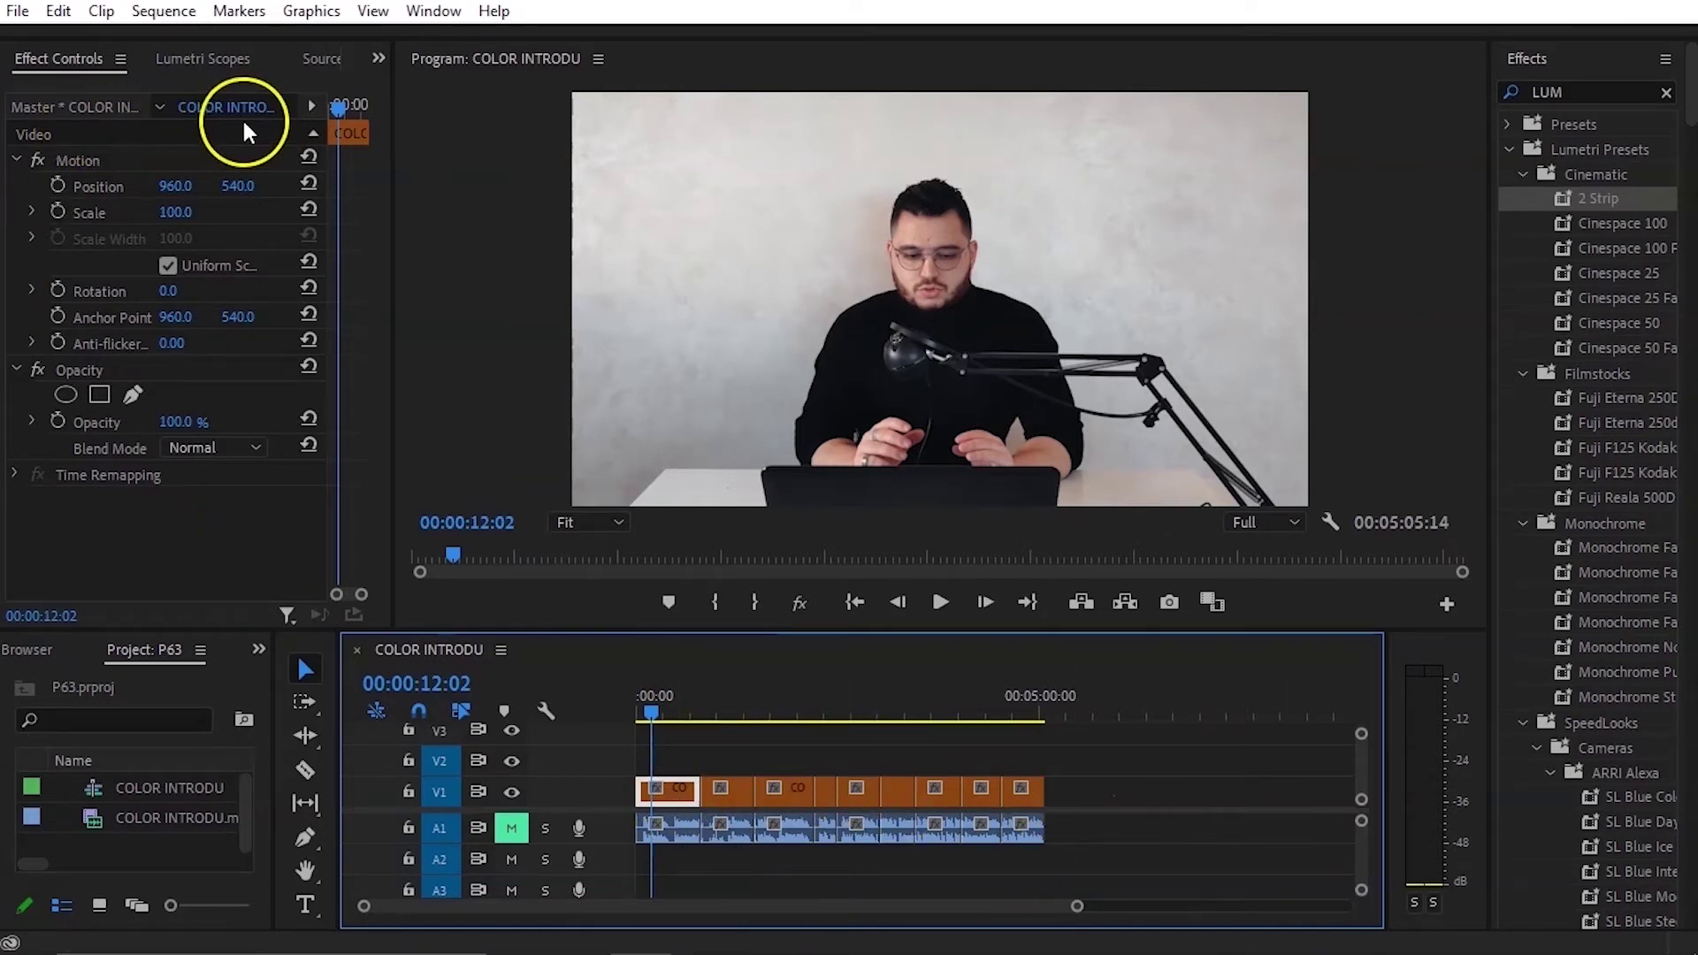
Step: Apply the 2 Strip Lumetri preset to the COLOR INTRODU master clip and set its Creative look to SL BLUE STEEL
click(51, 106)
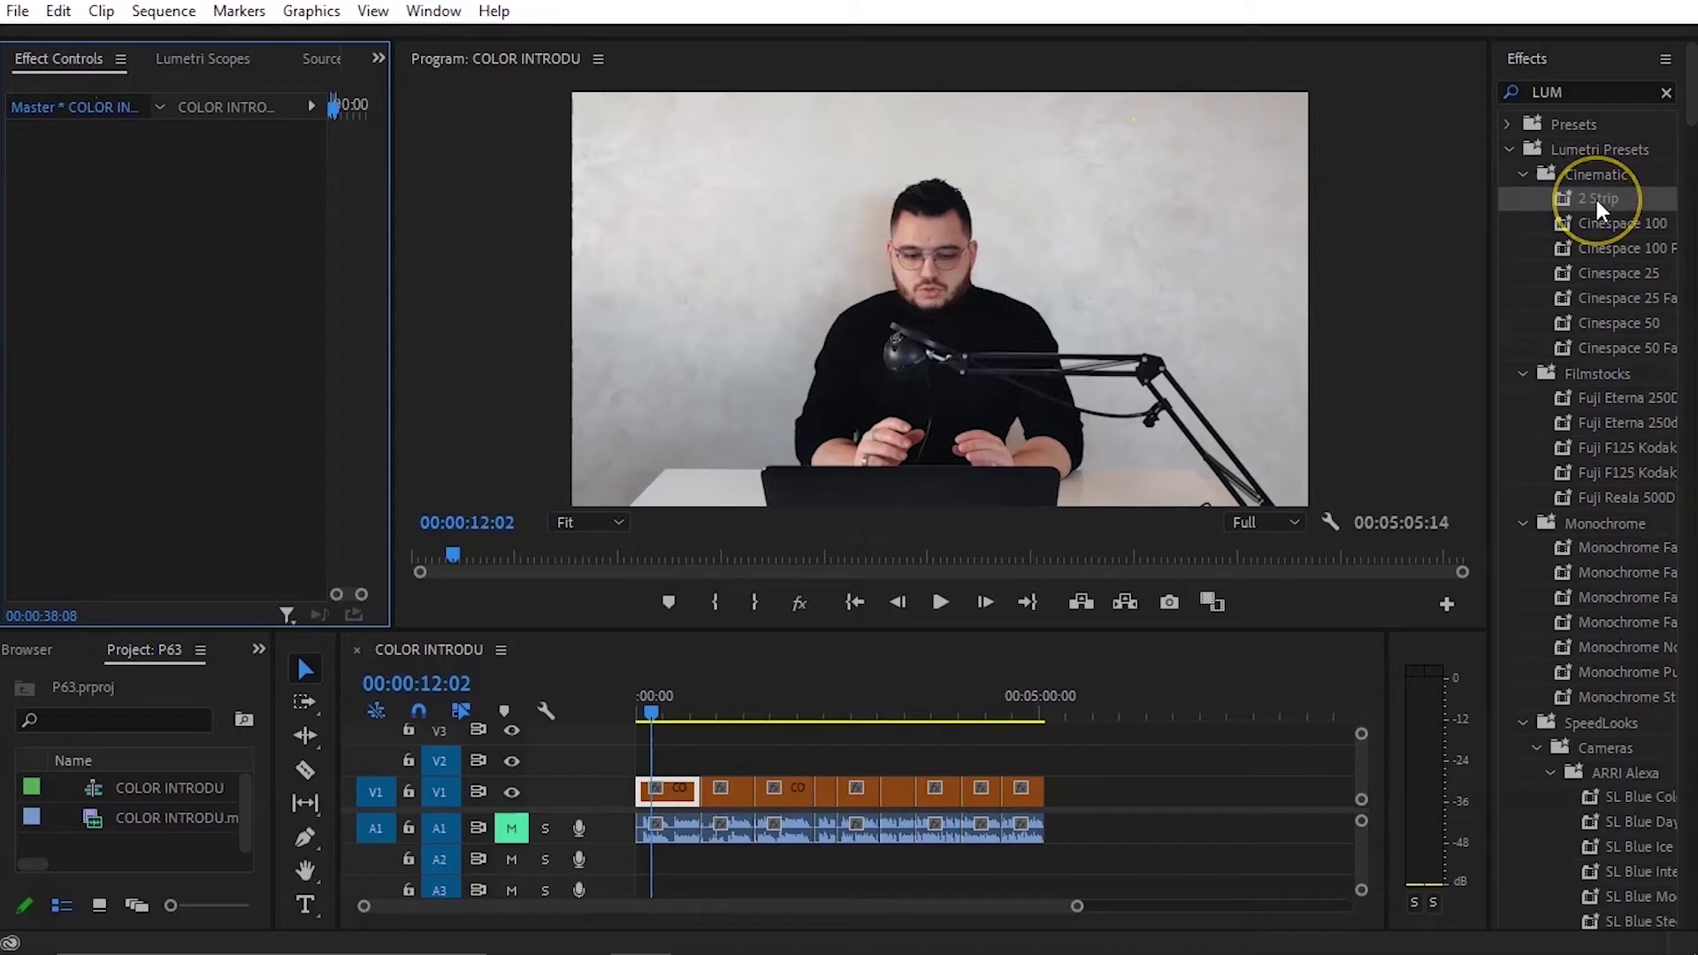
drag(1594, 197, 121, 203)
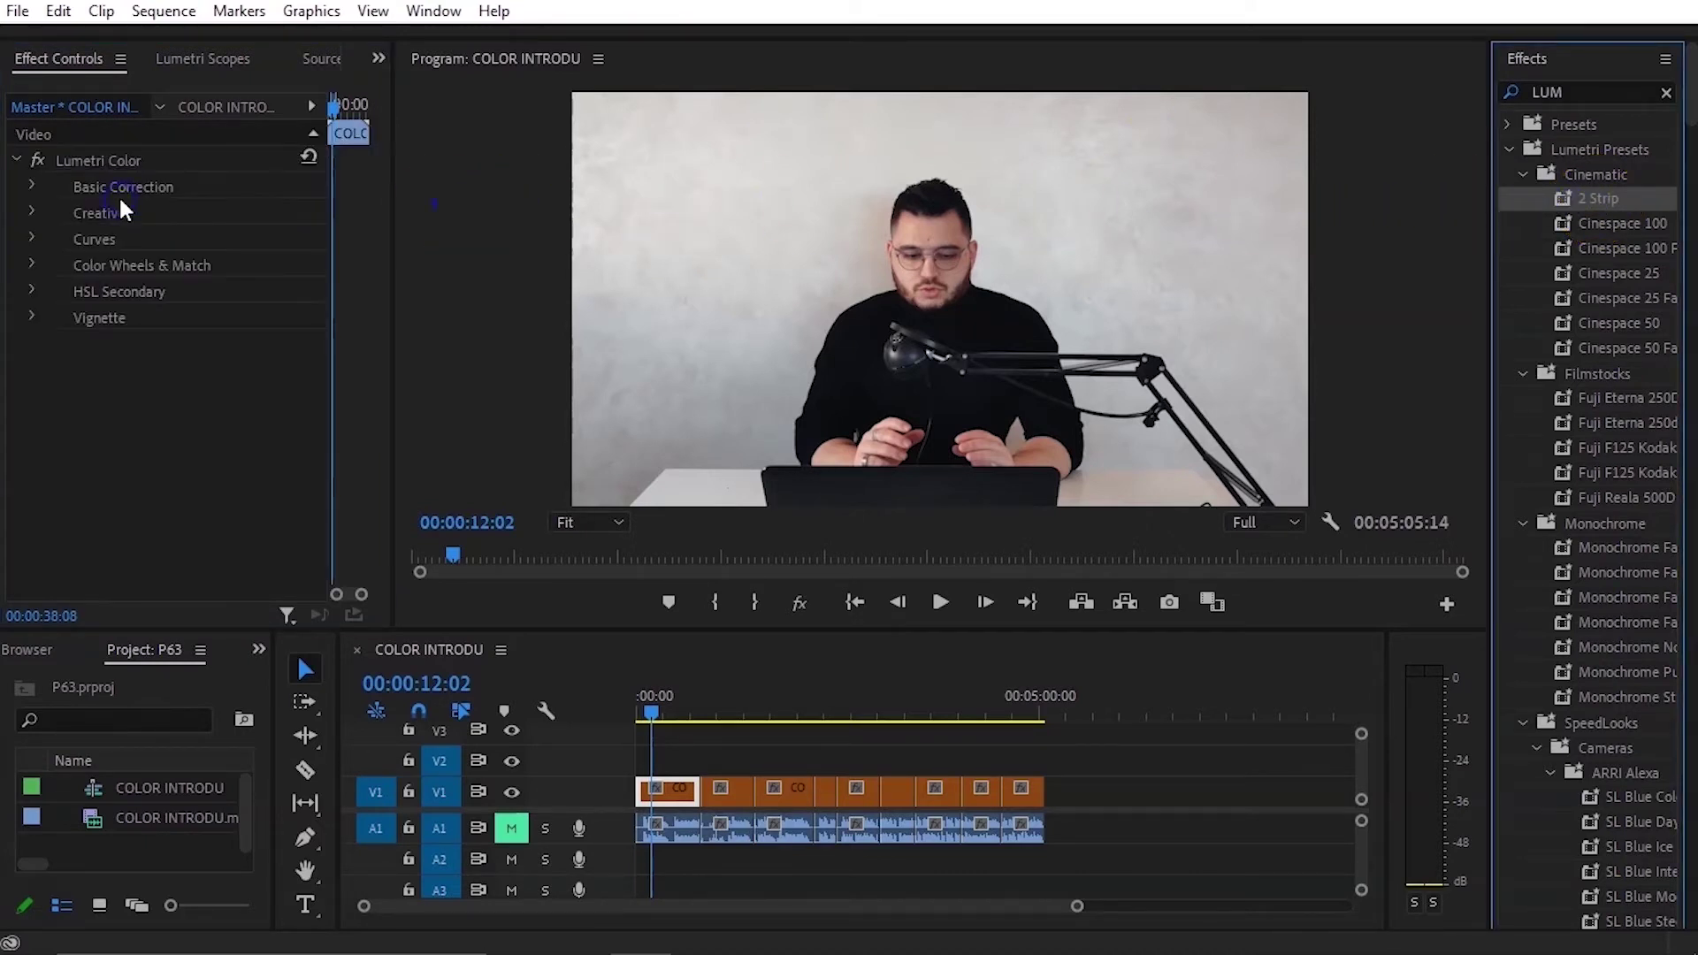
click(33, 212)
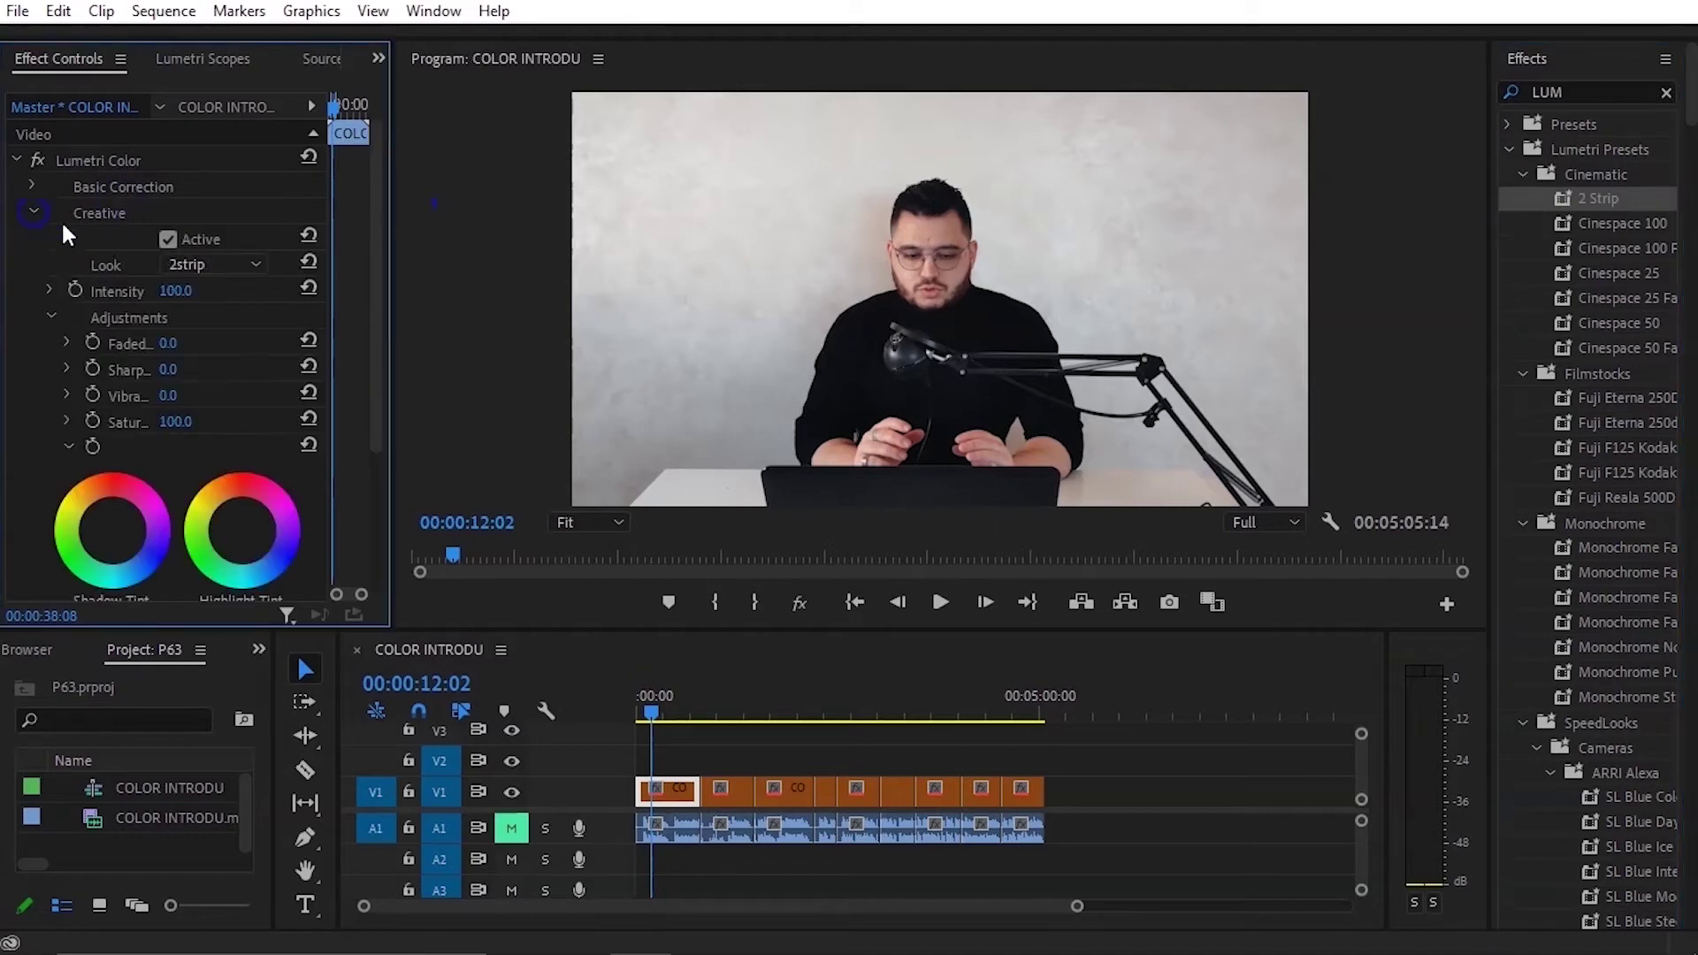
click(231, 264)
scroll(317, 858, down, 3)
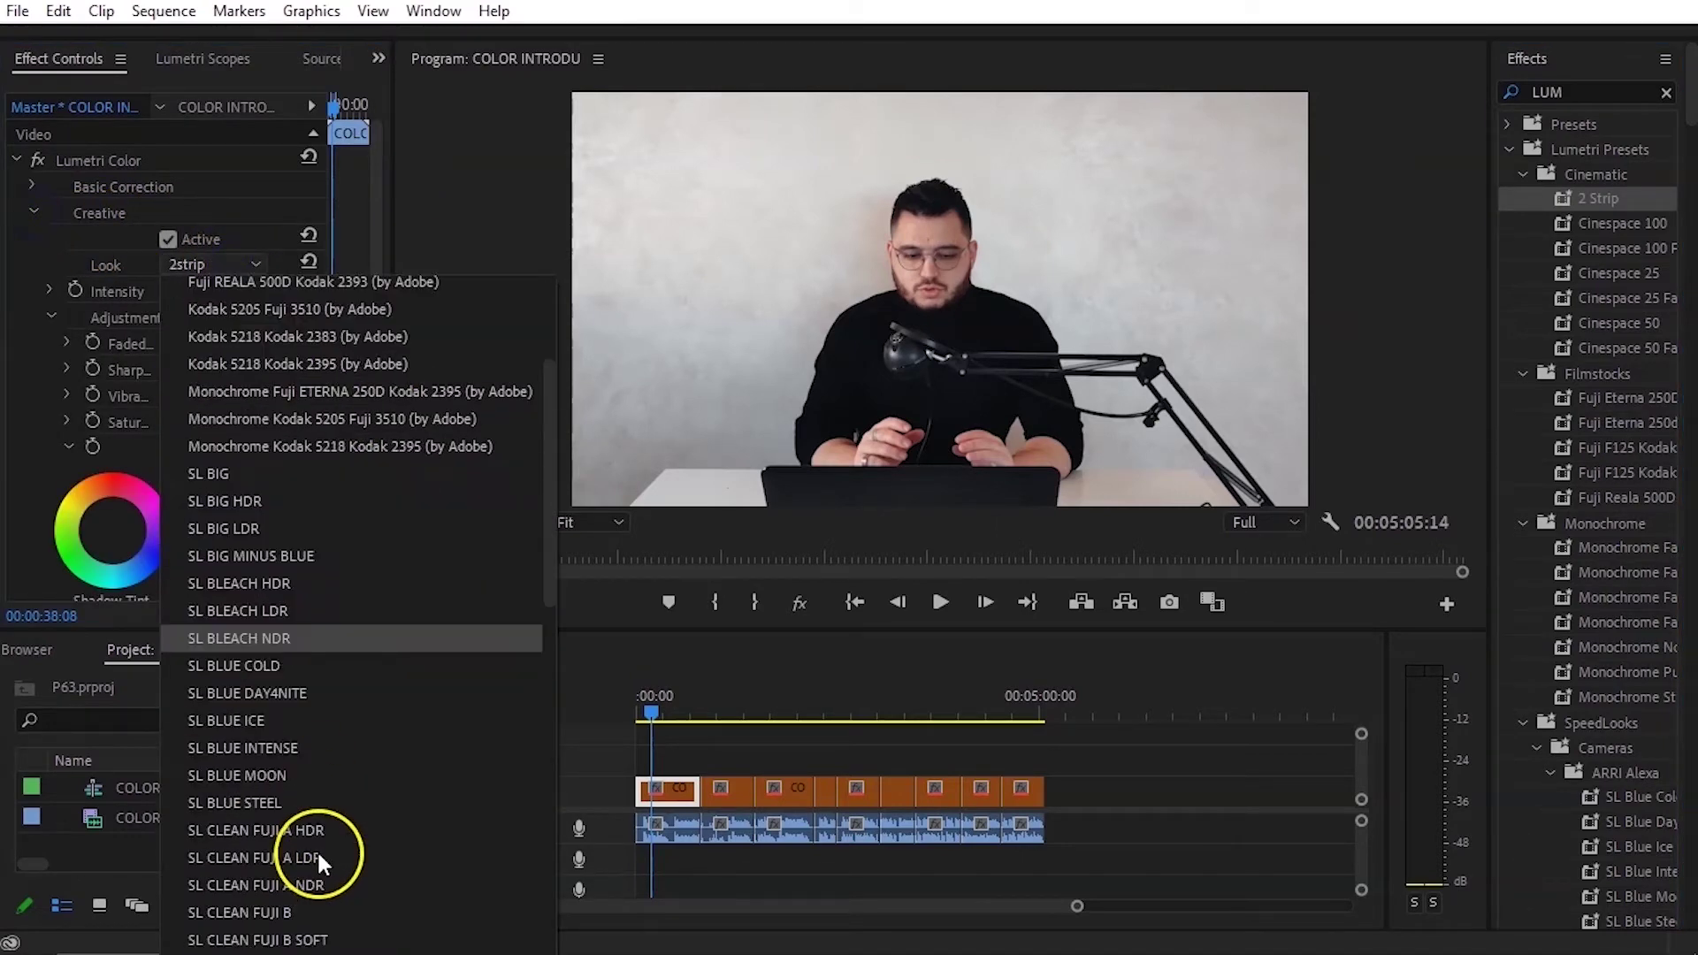
click(280, 809)
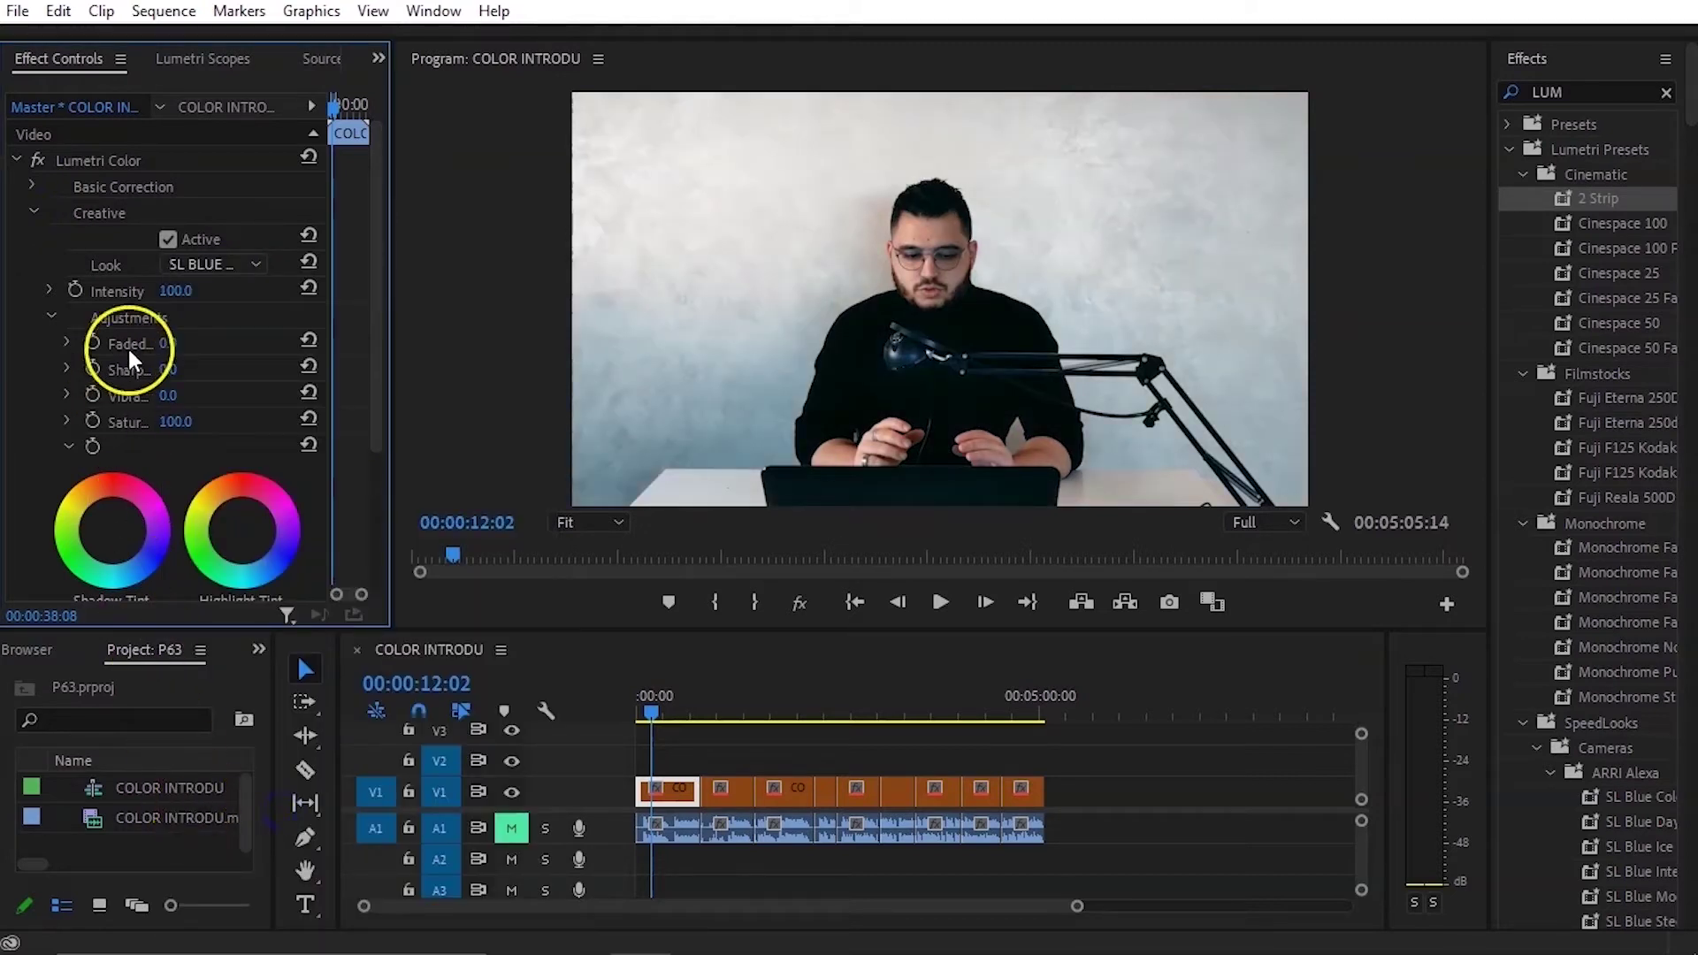
Step: Set the master clip's Lumetri Creative look intensity to 68 and scrub from the first clip into the third to check it
drag(174, 302, 160, 302)
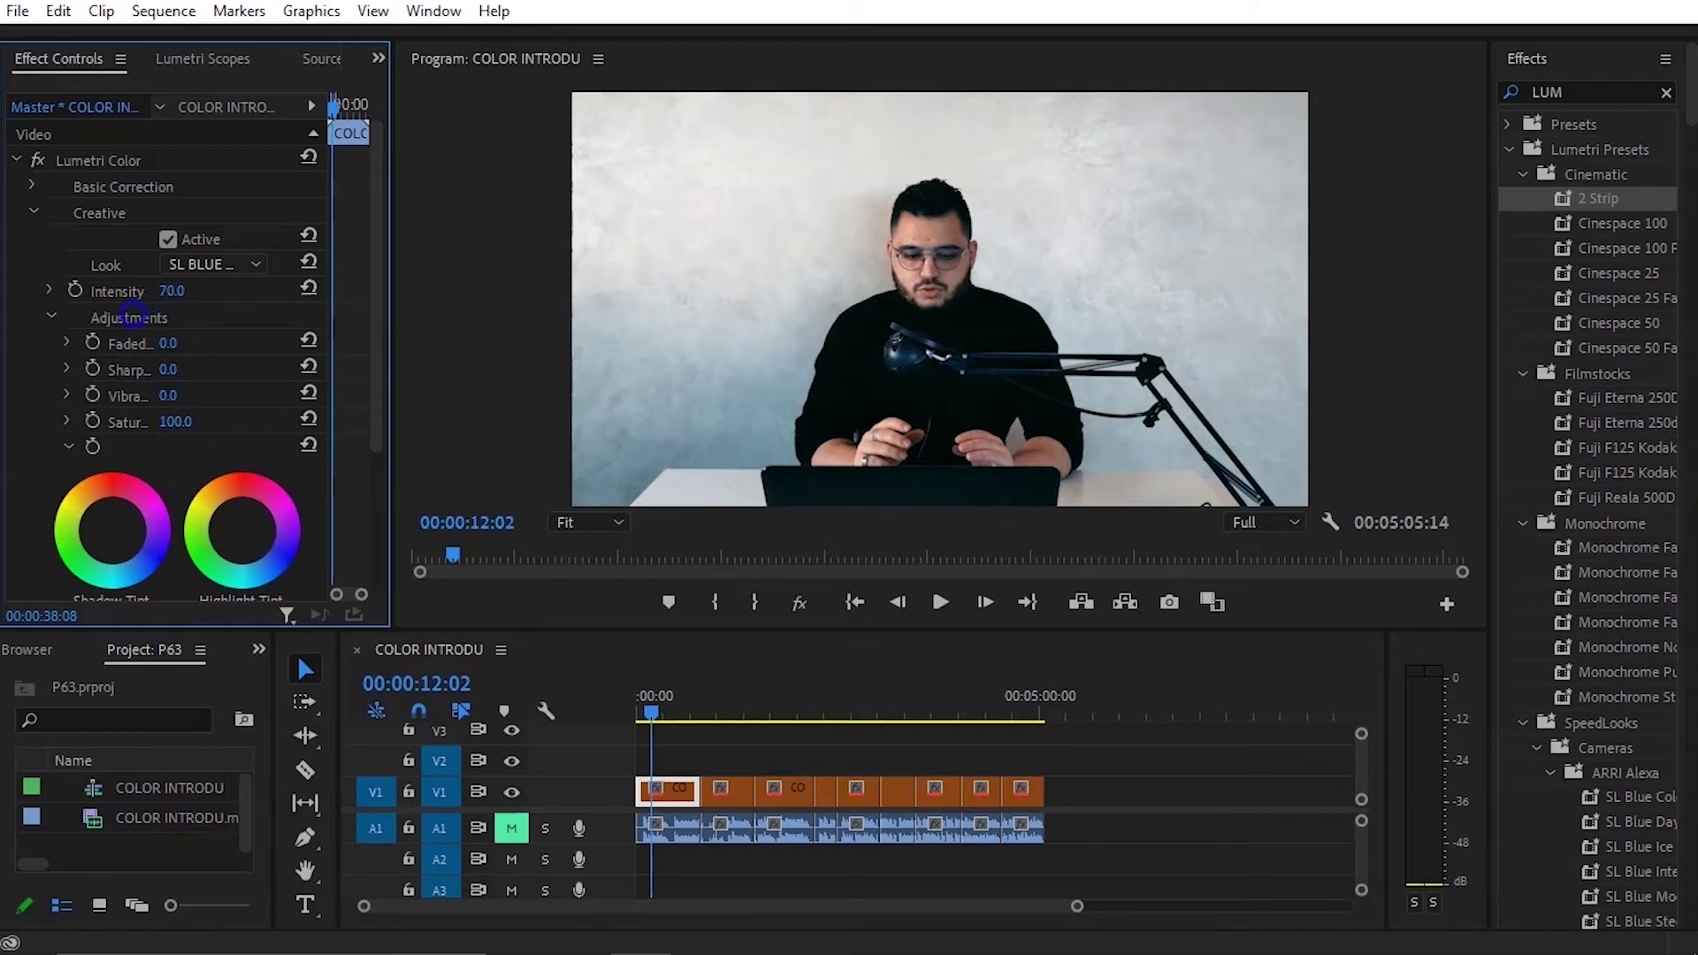
drag(133, 316, 128, 316)
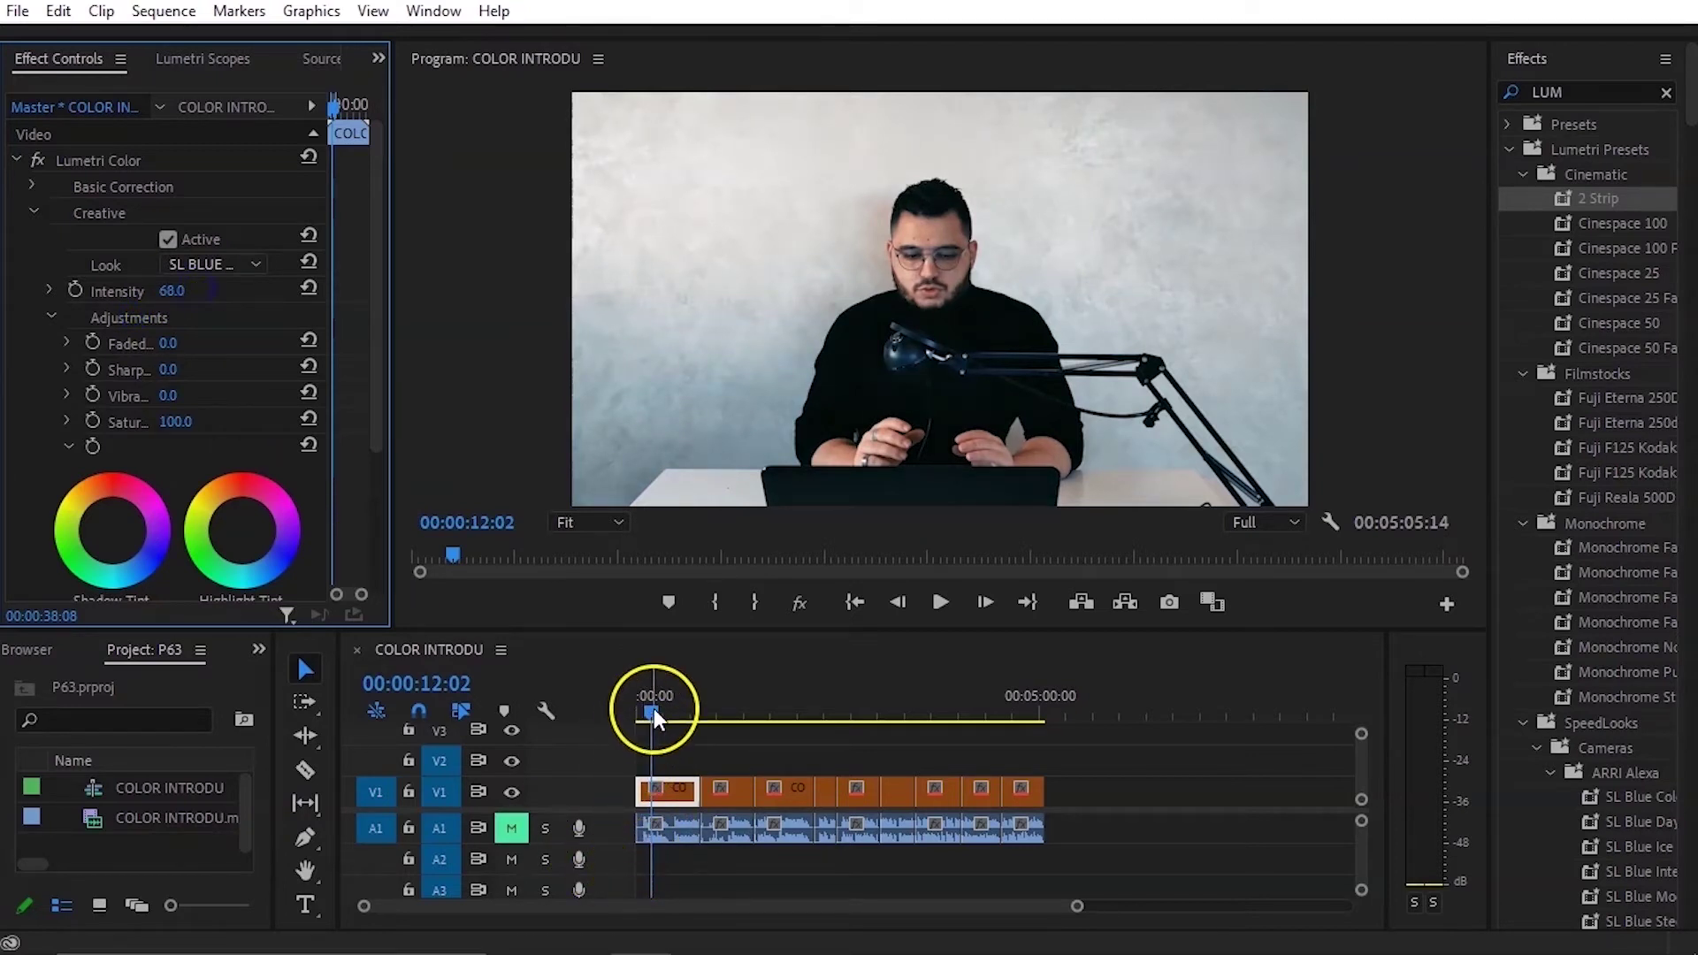
drag(654, 709, 767, 713)
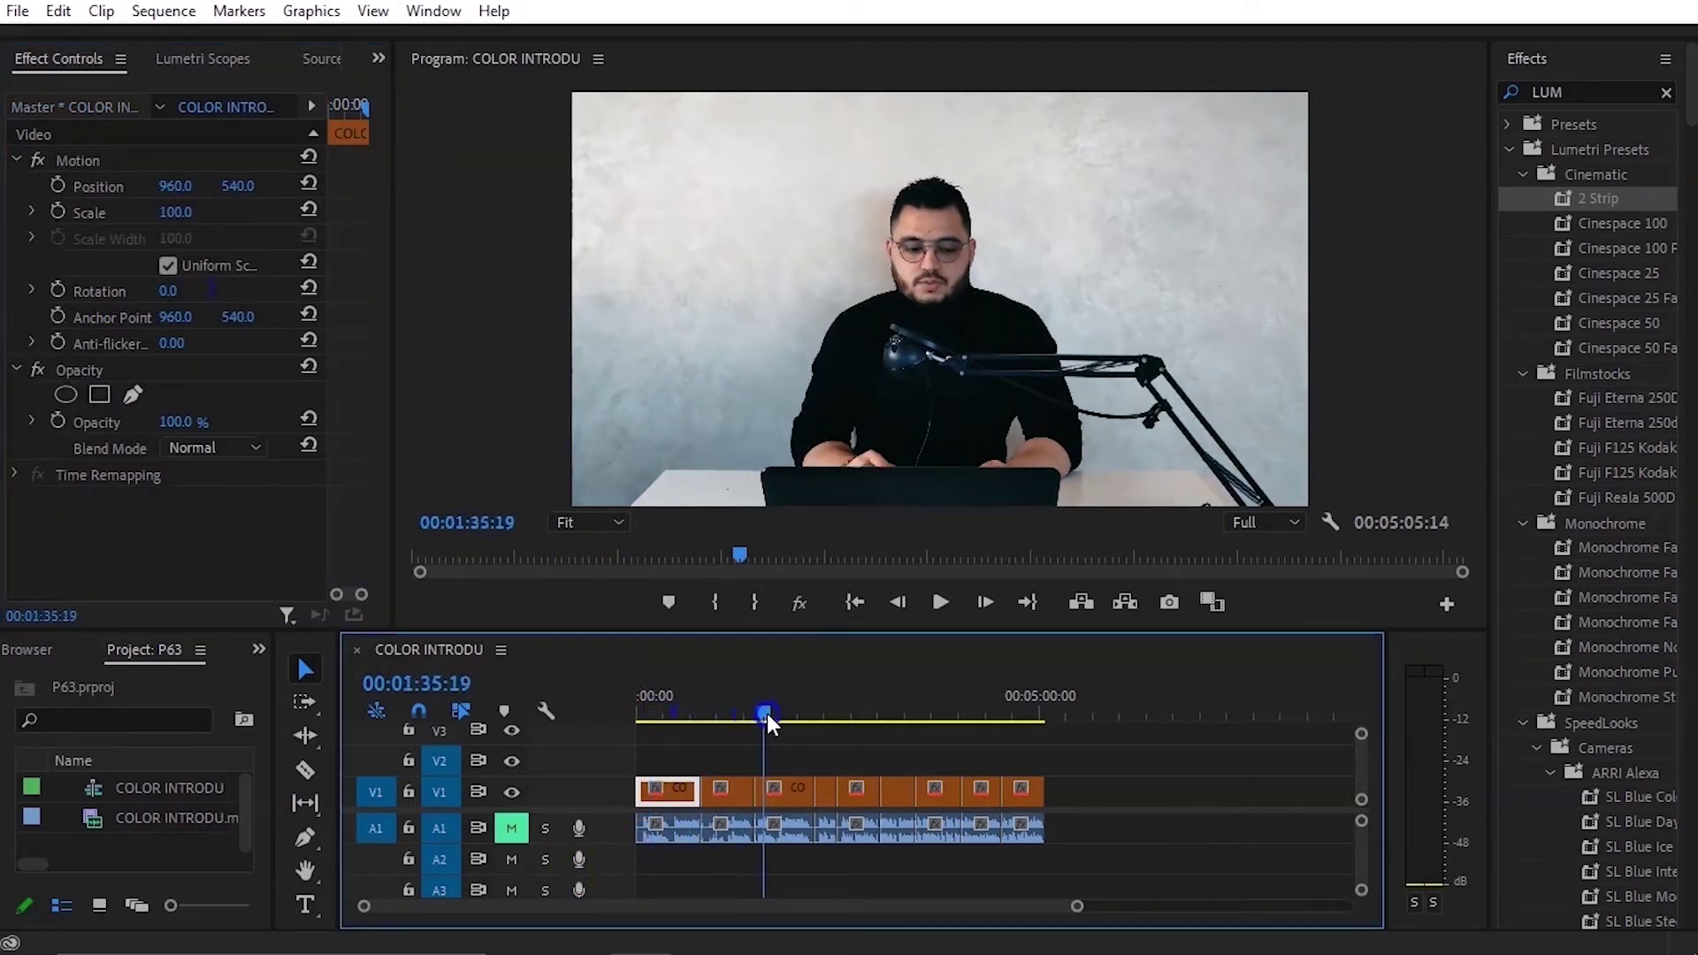
Step: Examine the cuts around the second and third V1 clips to check that the master grade is applied across them
scroll(719, 826, up, 2)
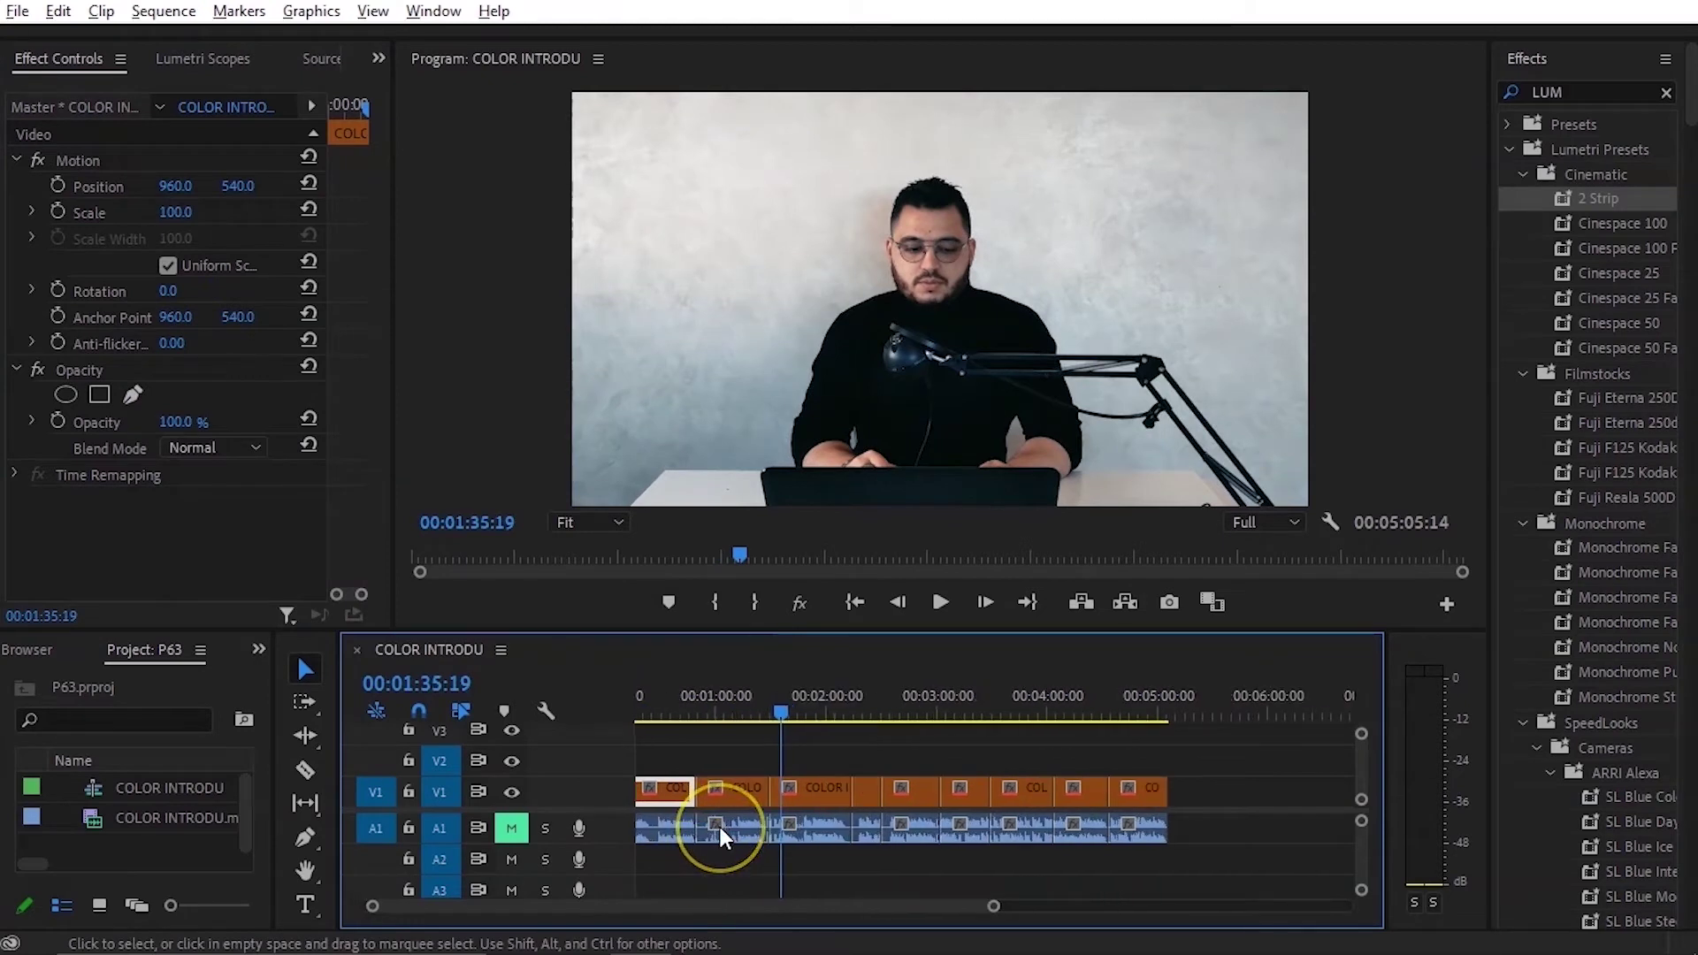
scroll(720, 826, up, 2)
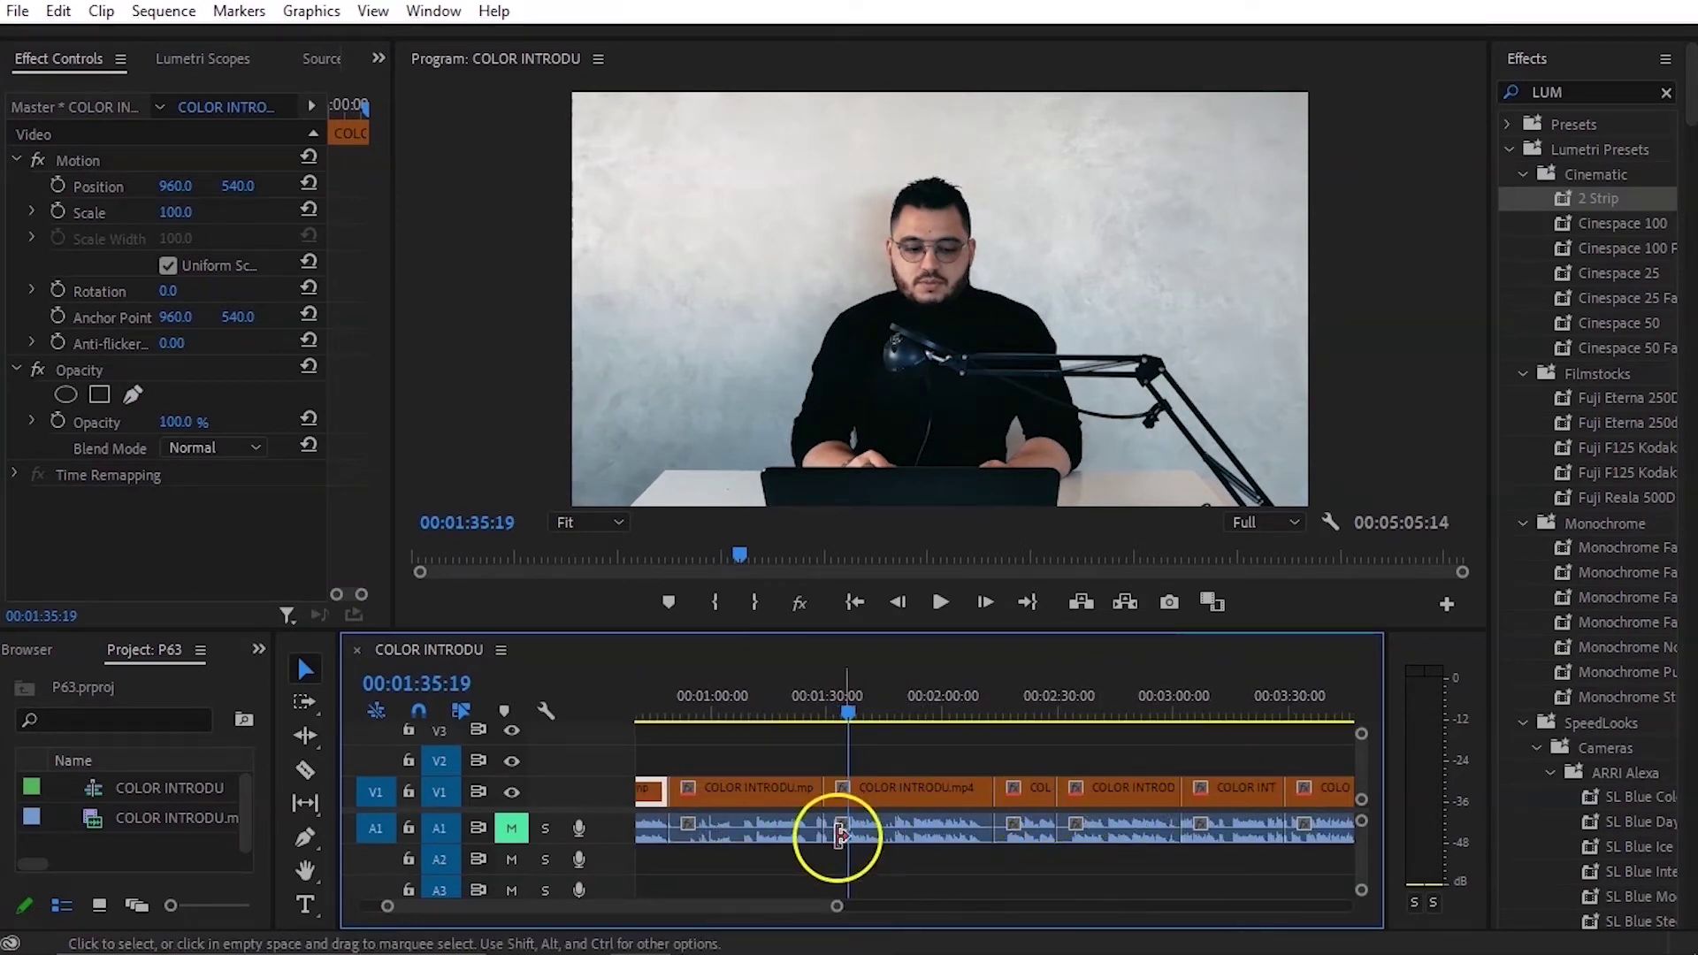
scroll(838, 835, up, 3)
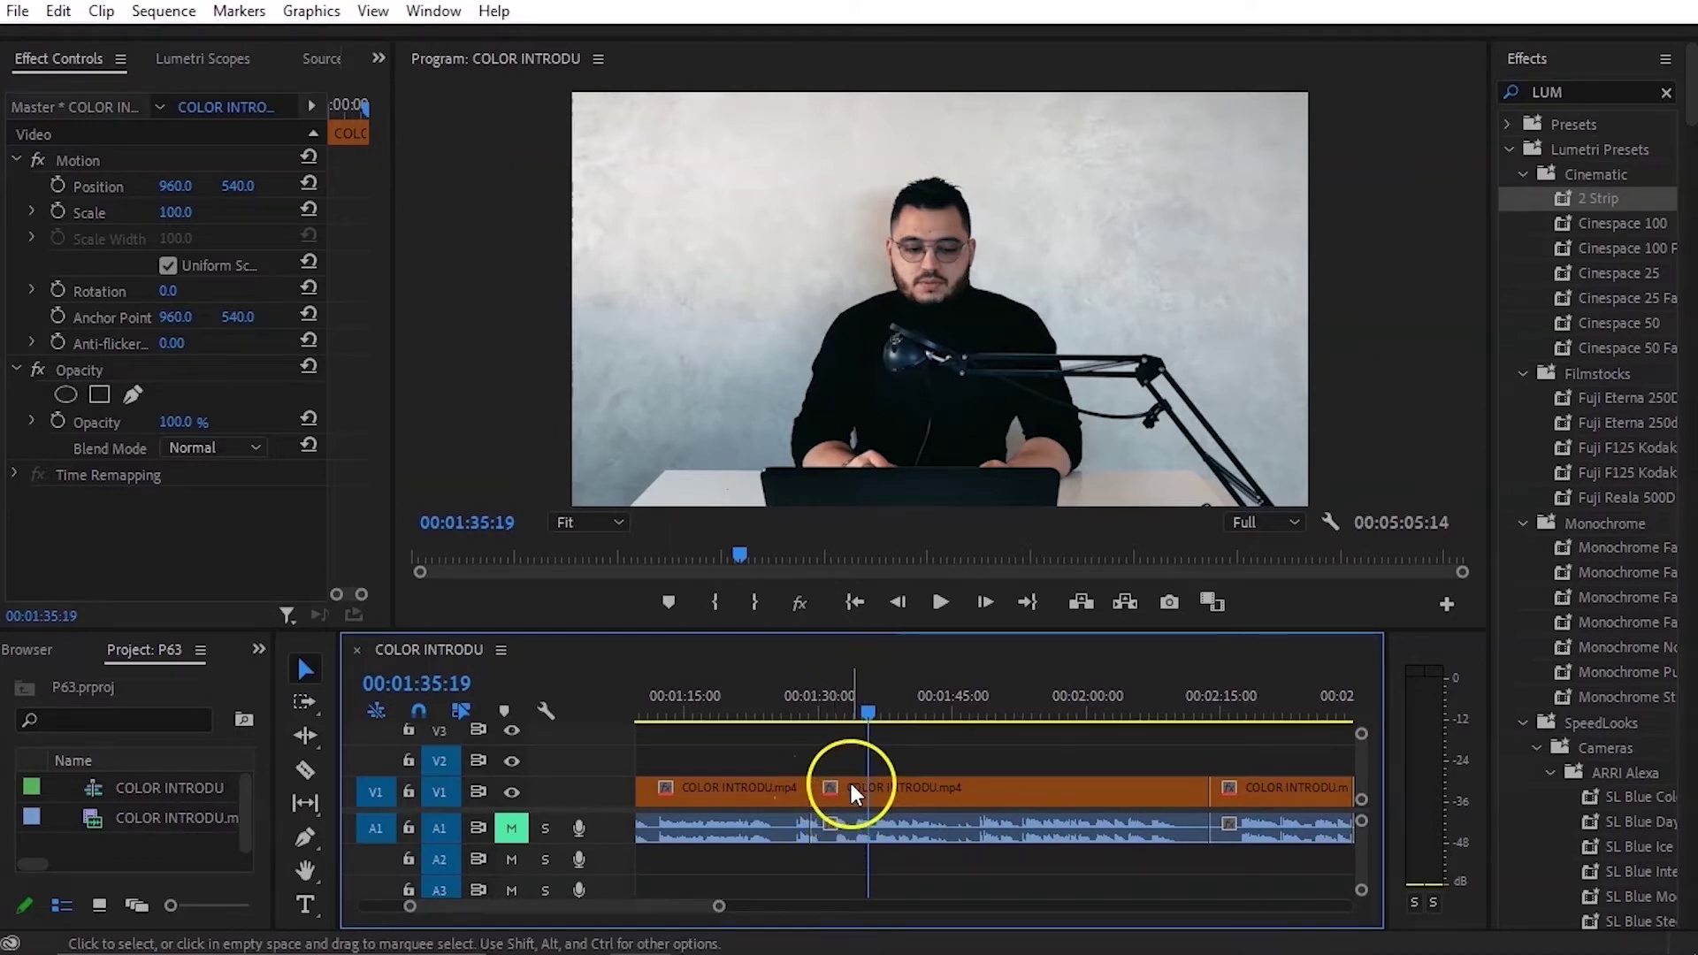
drag(870, 714, 736, 721)
scroll(762, 778, down, 5)
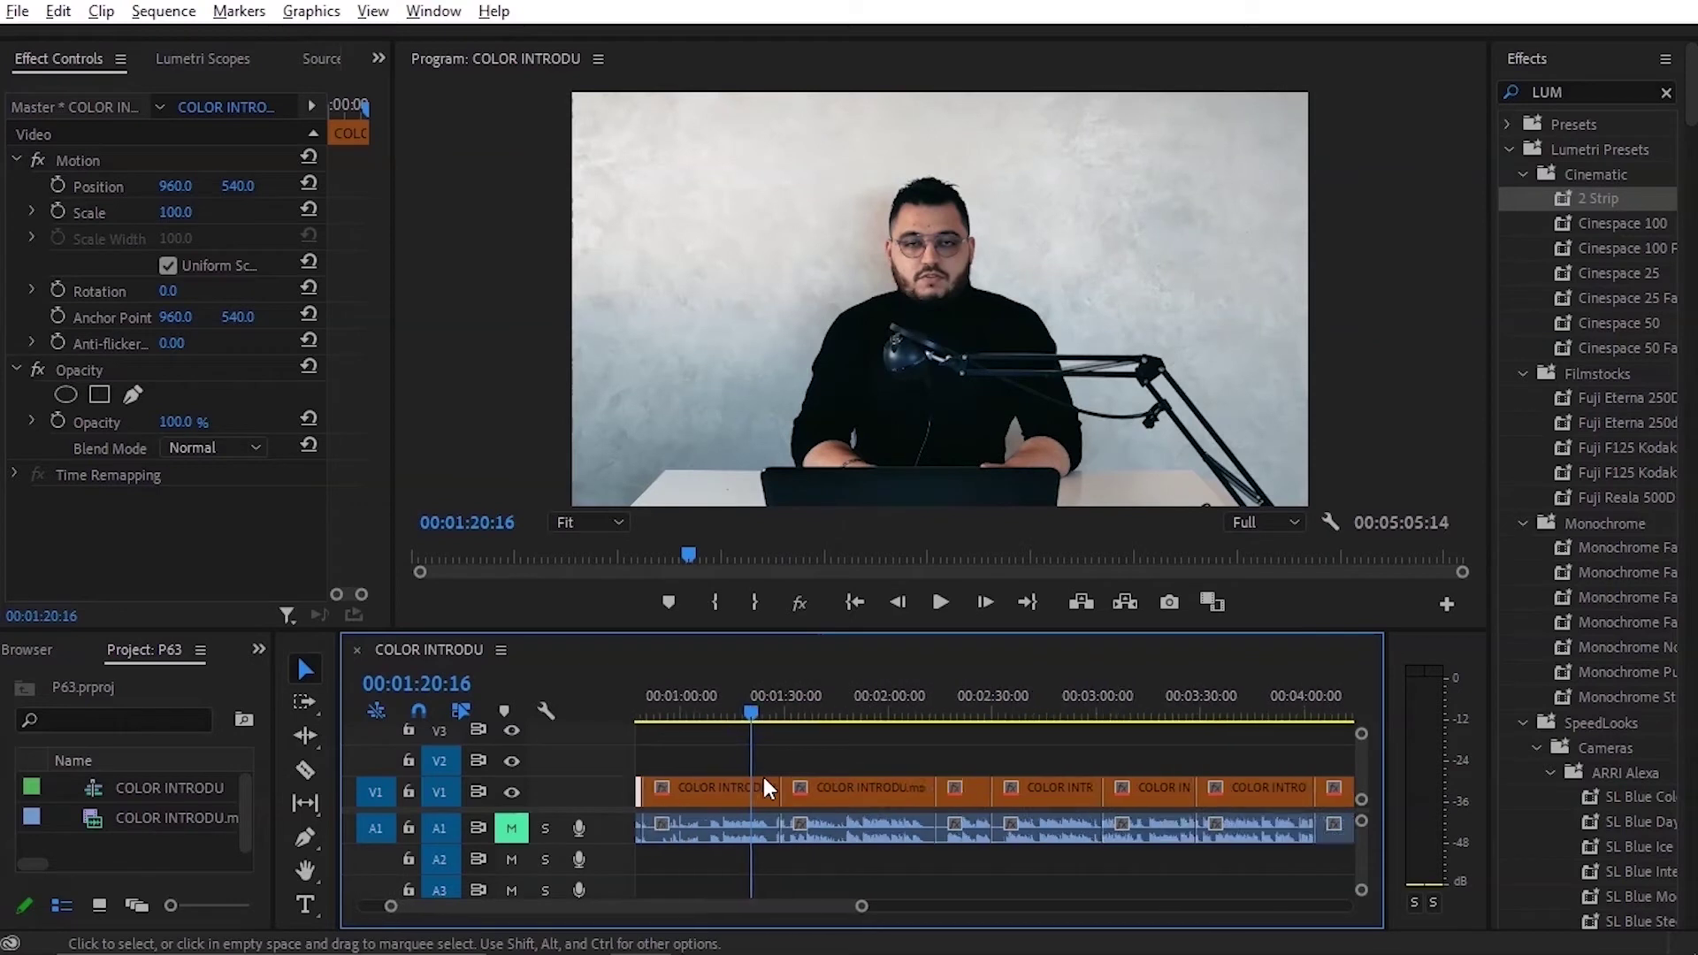
scroll(764, 785, down, 2)
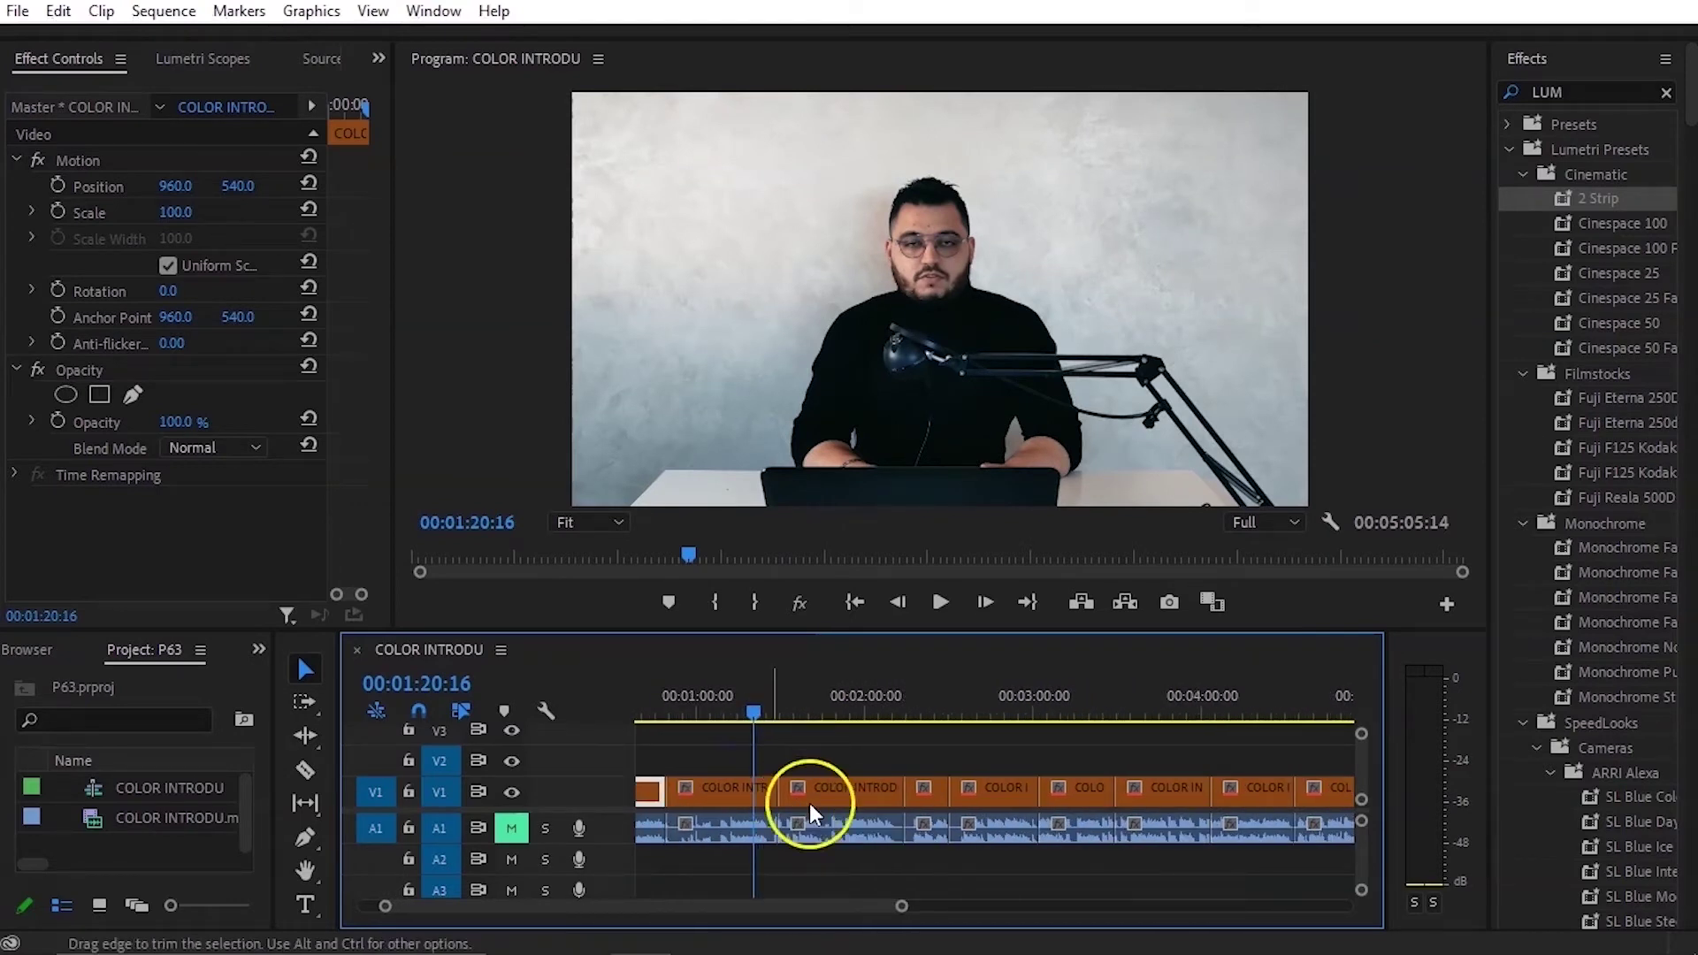
scroll(782, 803, down, 4)
Step: Select the V1 clip at 00:02:36:08 and change its master clip's Lumetri Creative look to SL MATRIX GREEN
drag(761, 718, 875, 718)
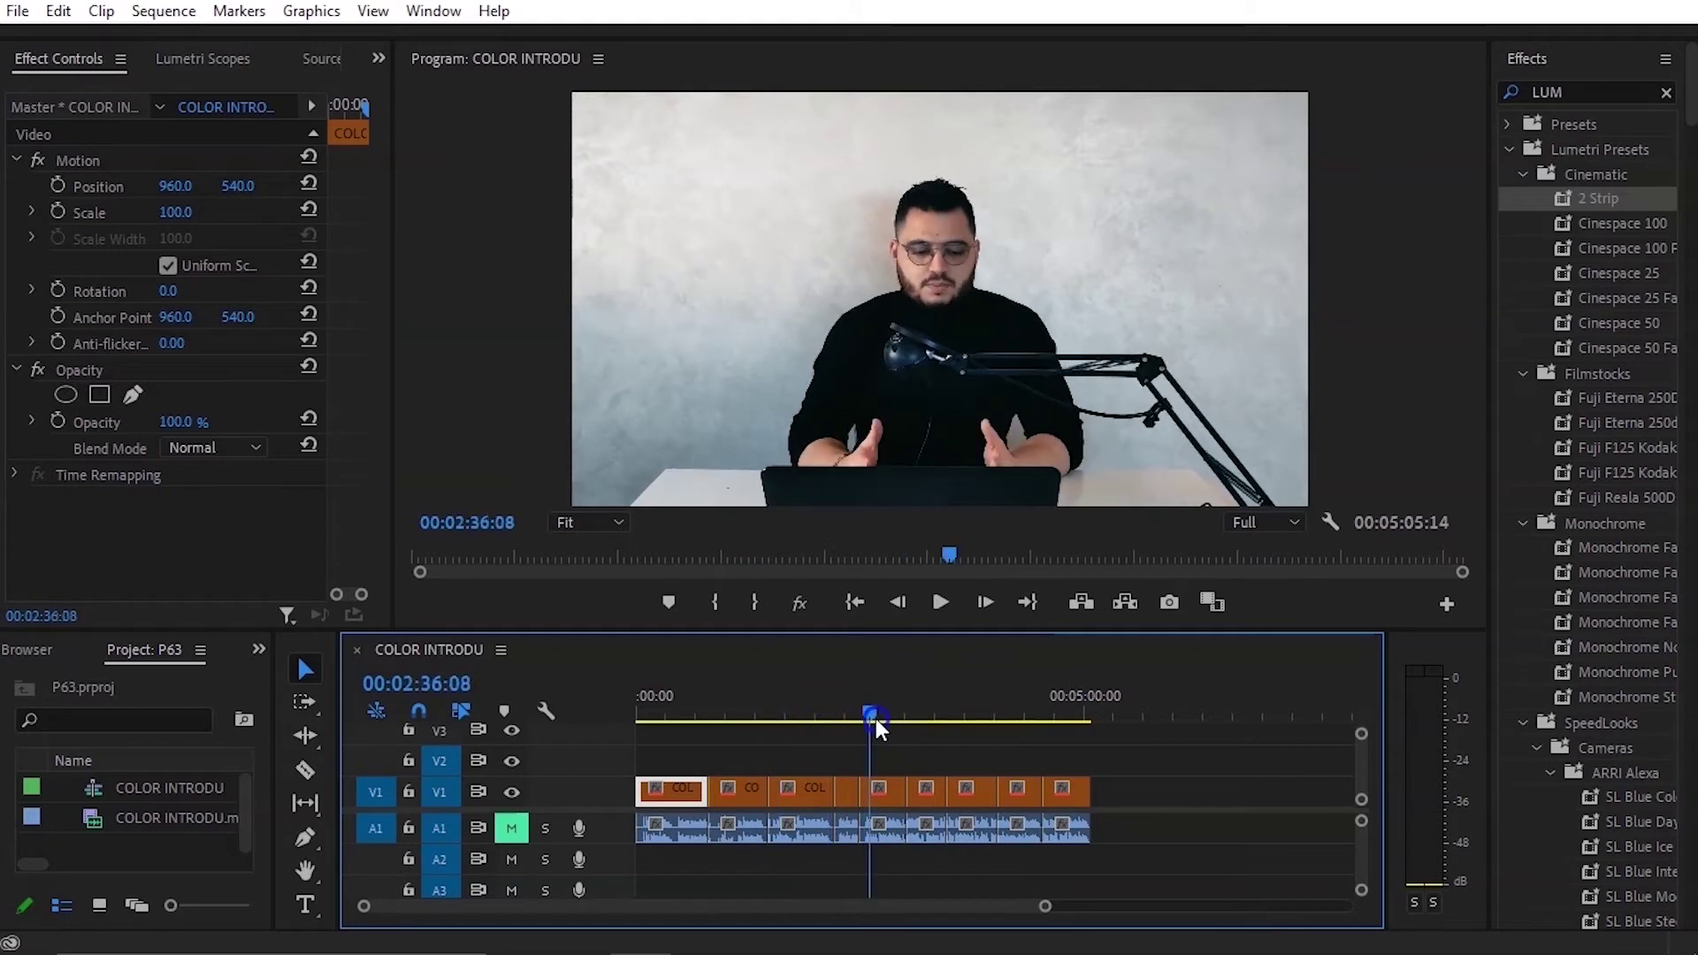
click(874, 793)
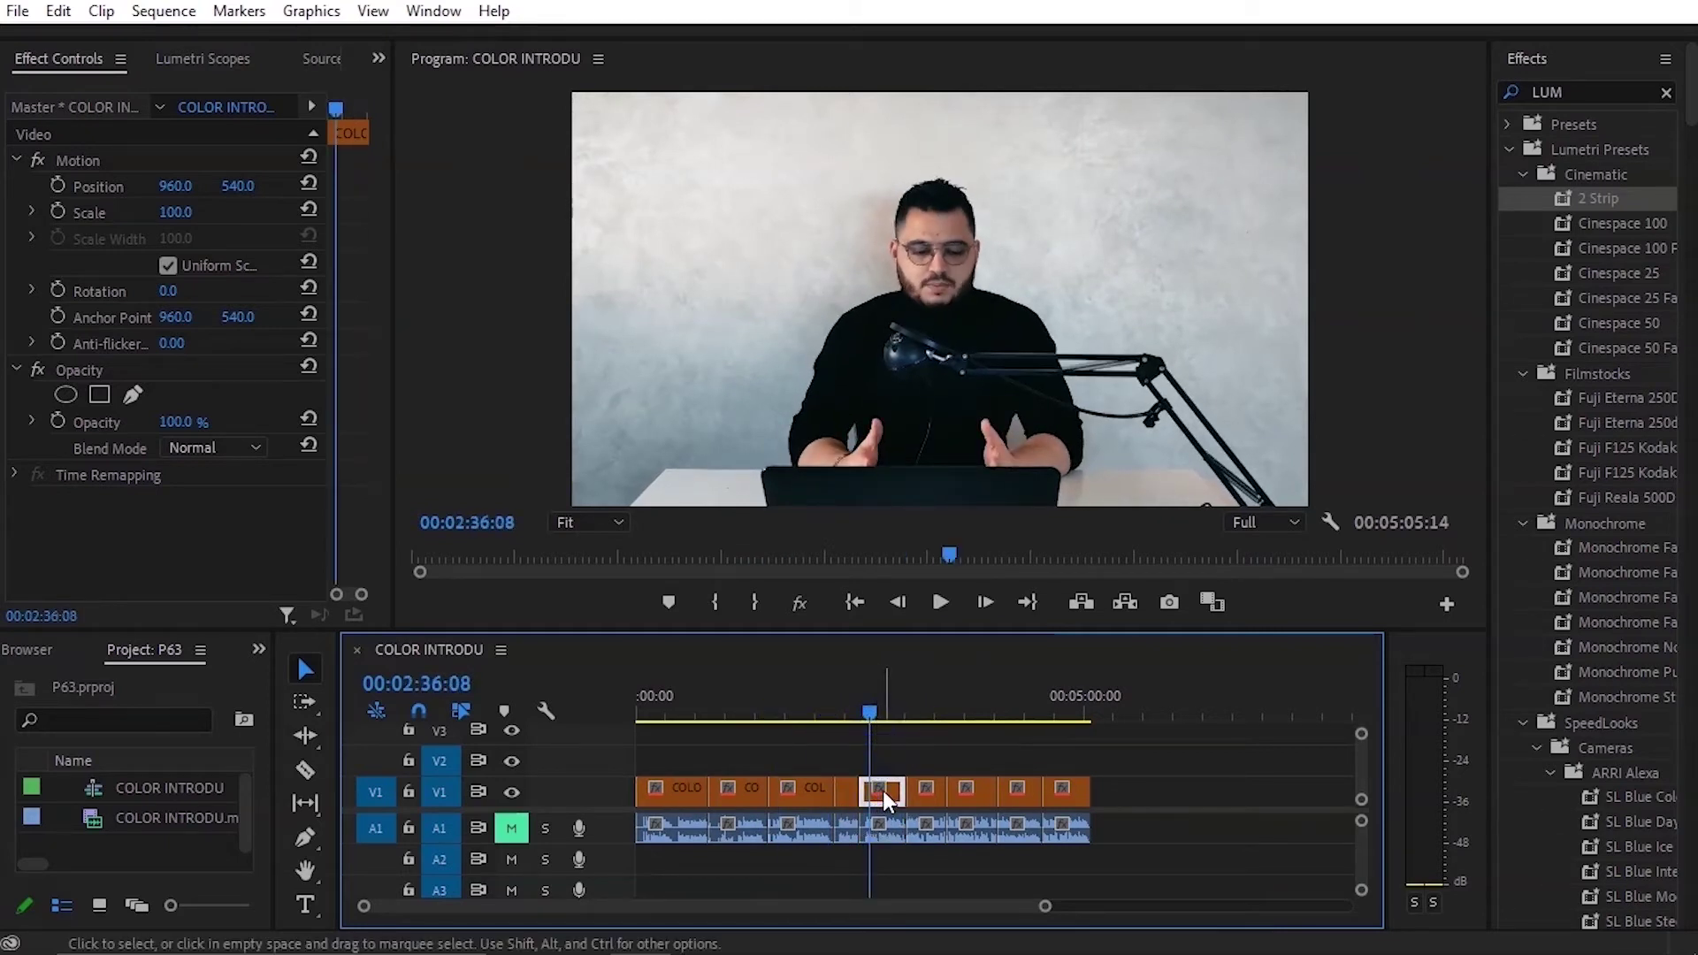
click(893, 796)
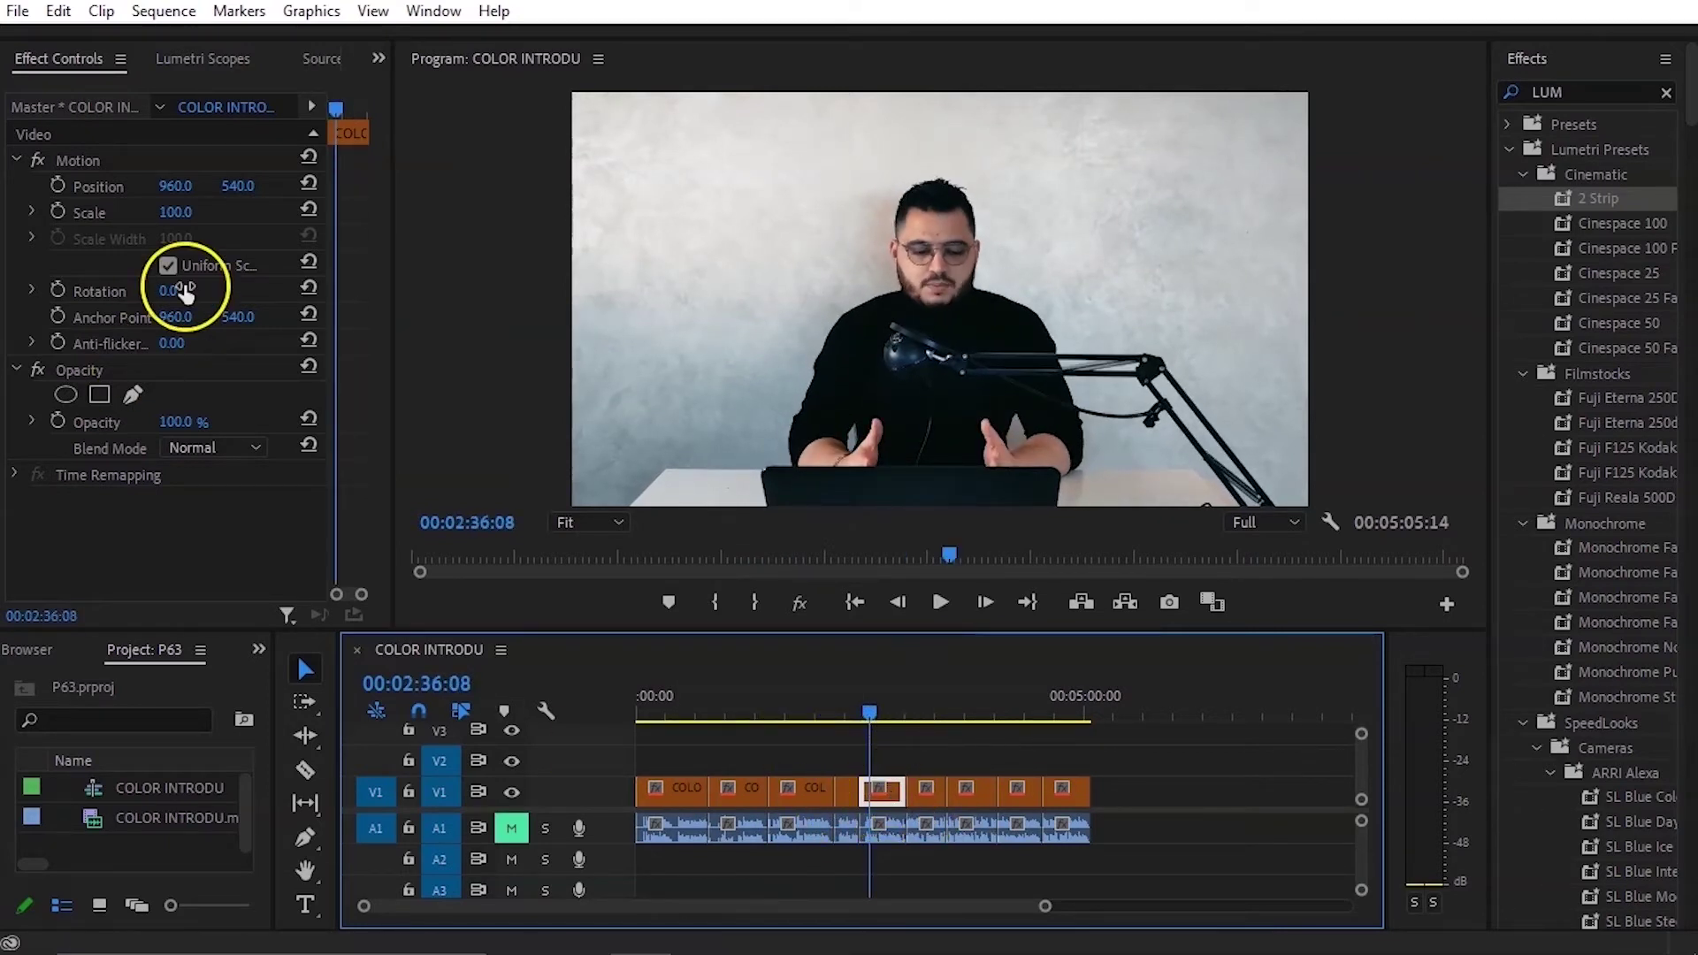
click(182, 265)
click(211, 283)
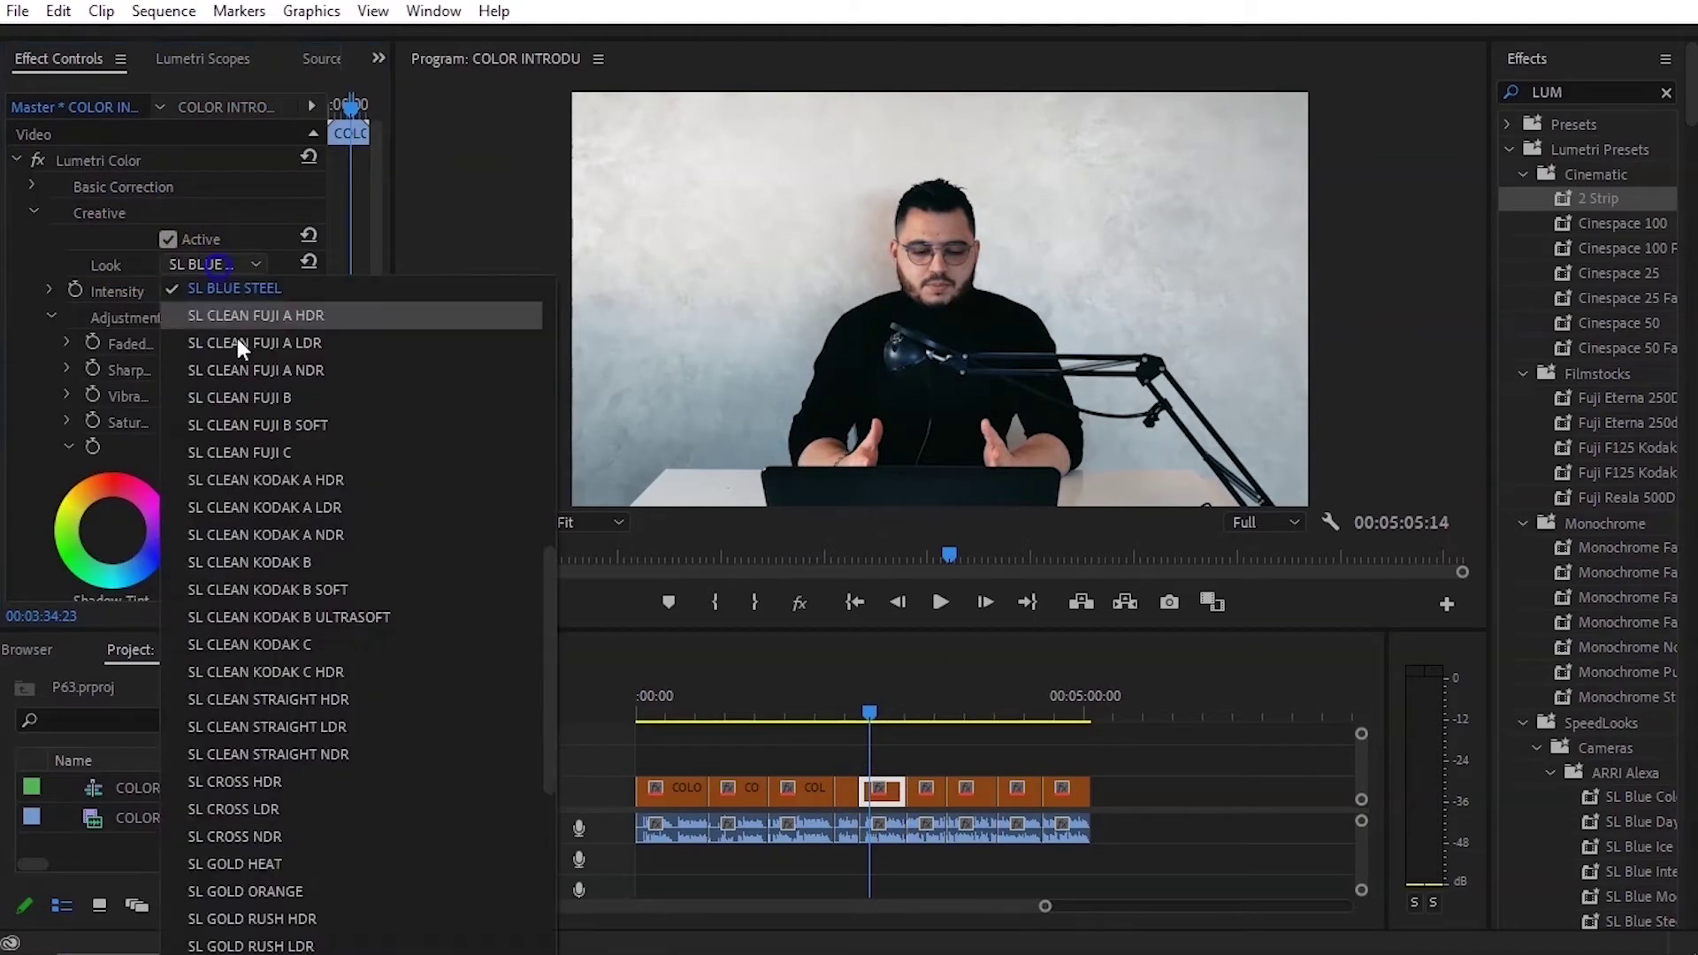
scroll(348, 805, down, 2)
scroll(348, 804, down, 3)
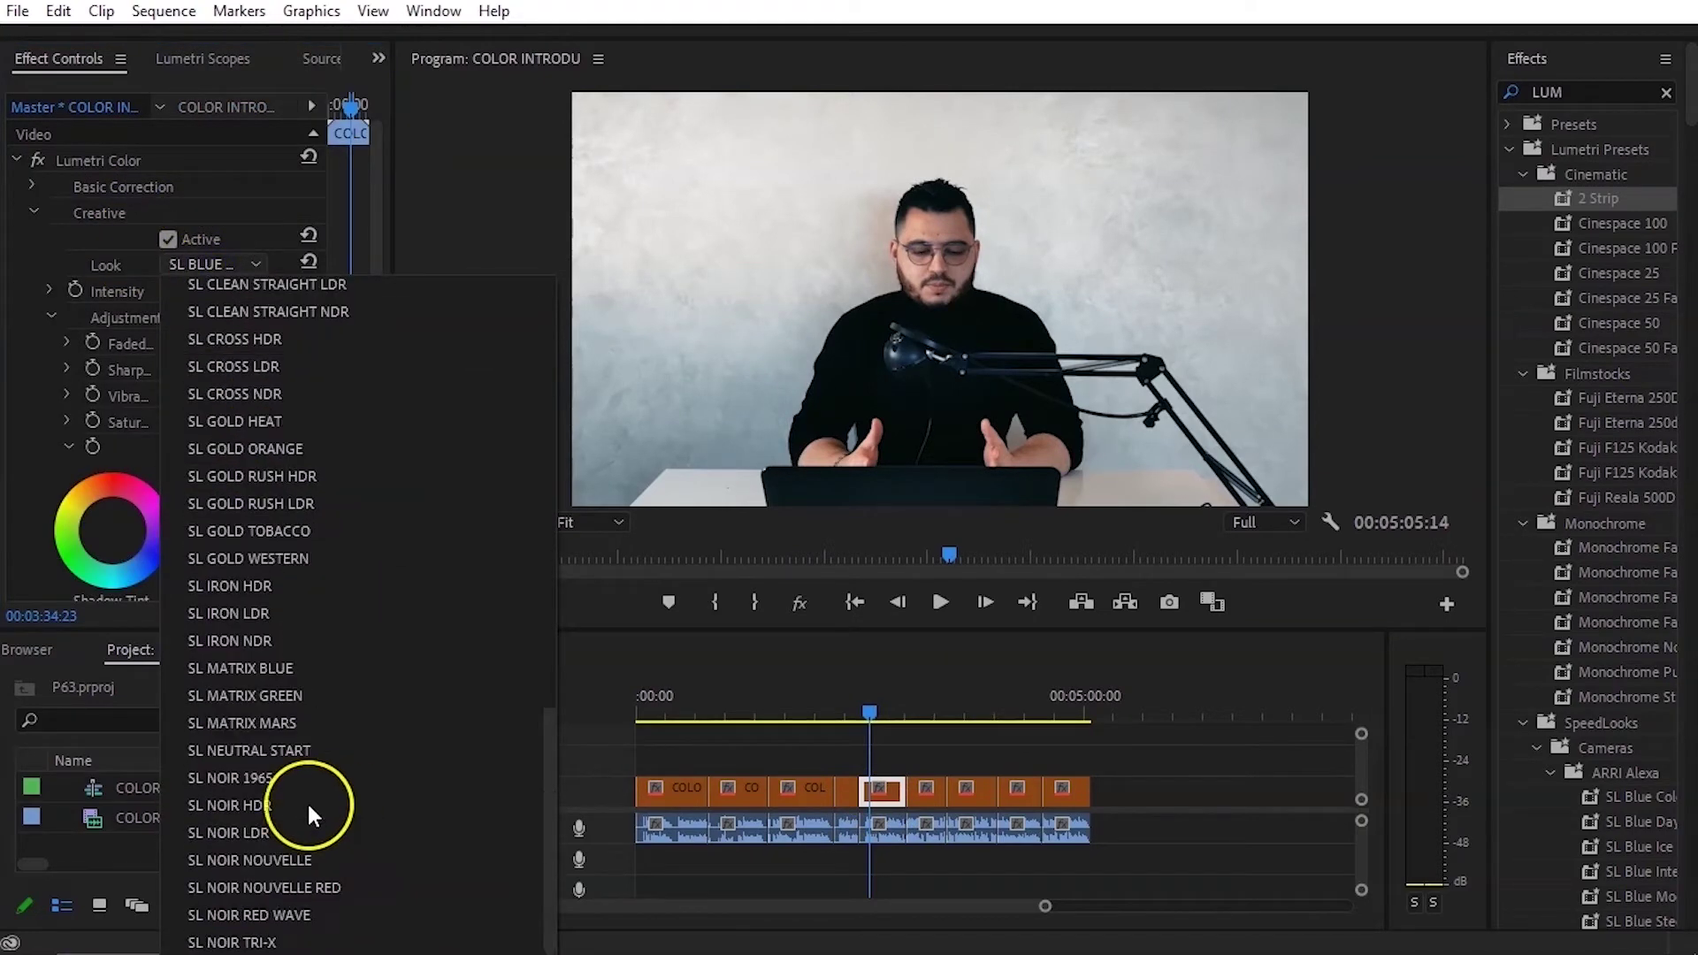
click(308, 691)
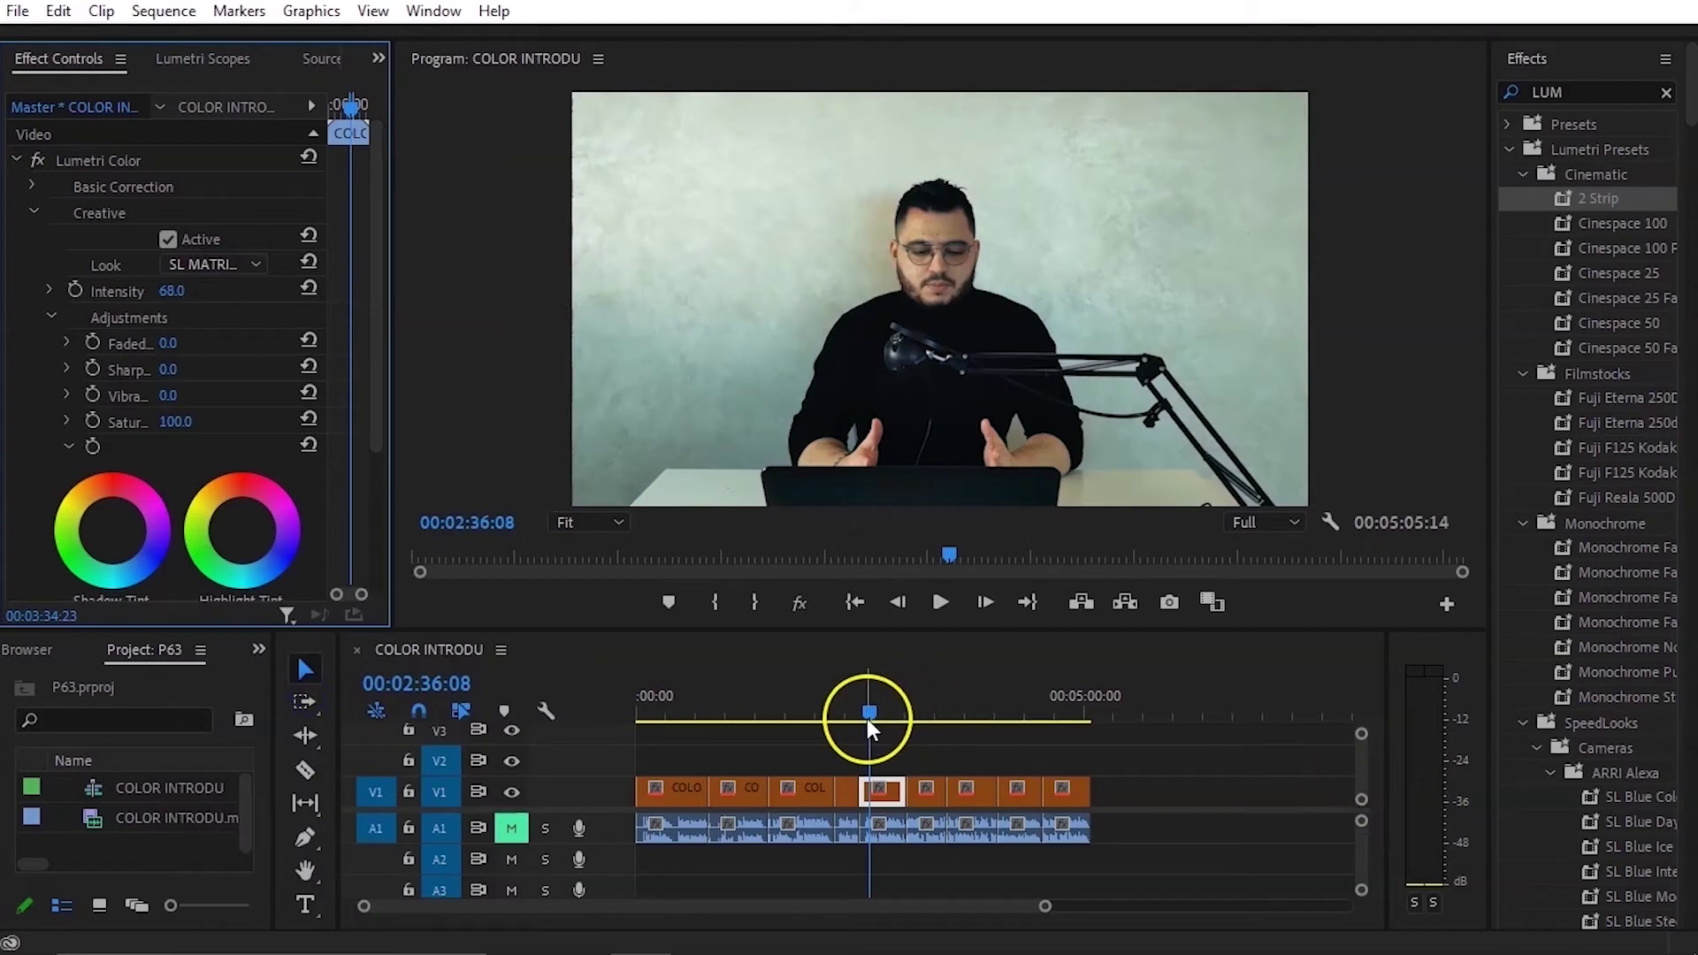
Step: Scrub back and forth over the second V1 clip to check the new look on the earlier cuts
drag(867, 718, 765, 708)
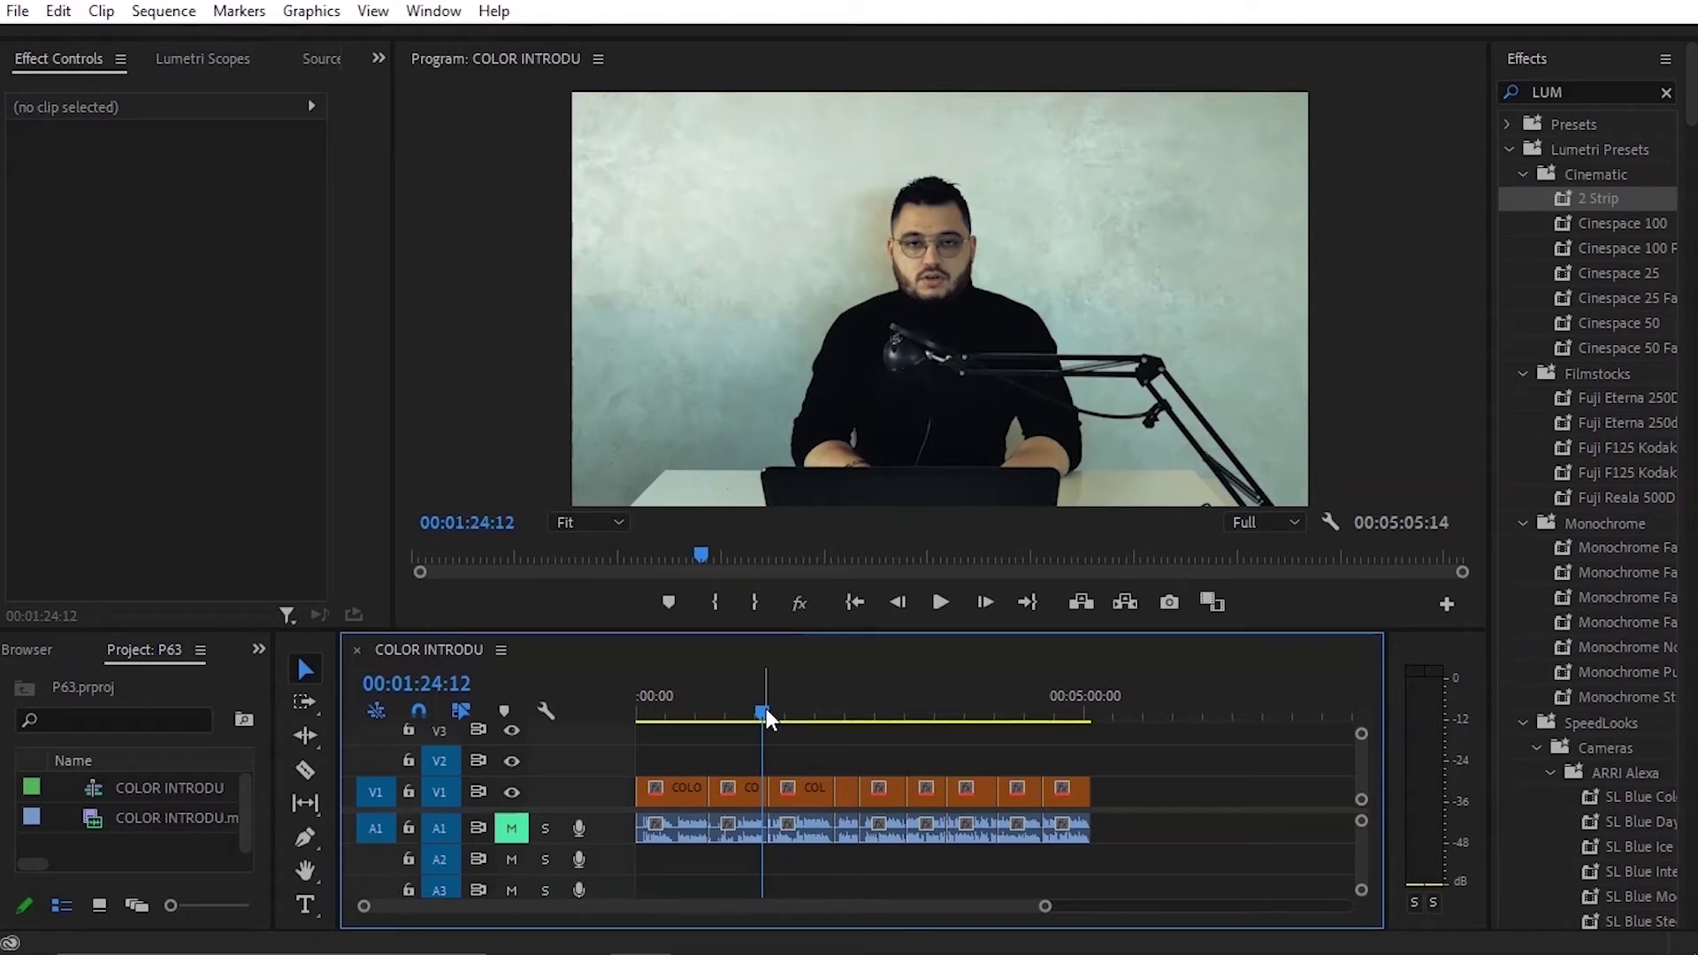
mouse_move(766, 718)
mouse_down()
mouse_move(894, 718)
mouse_move(745, 732)
mouse_up()
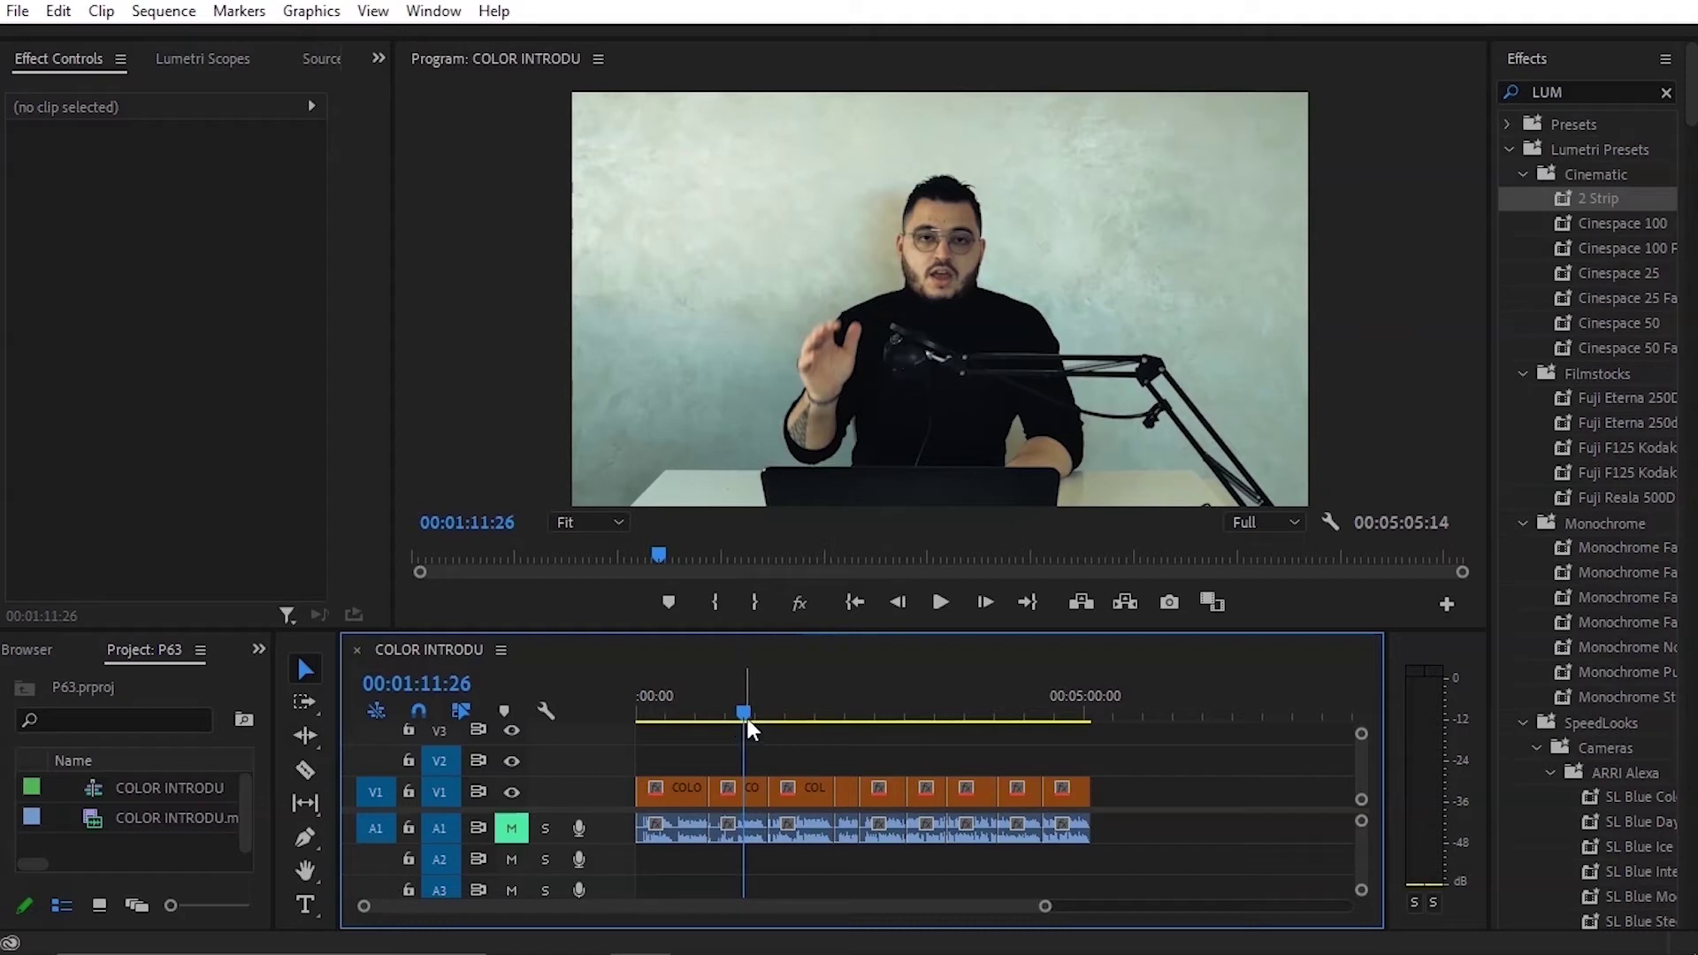
drag(746, 717, 762, 714)
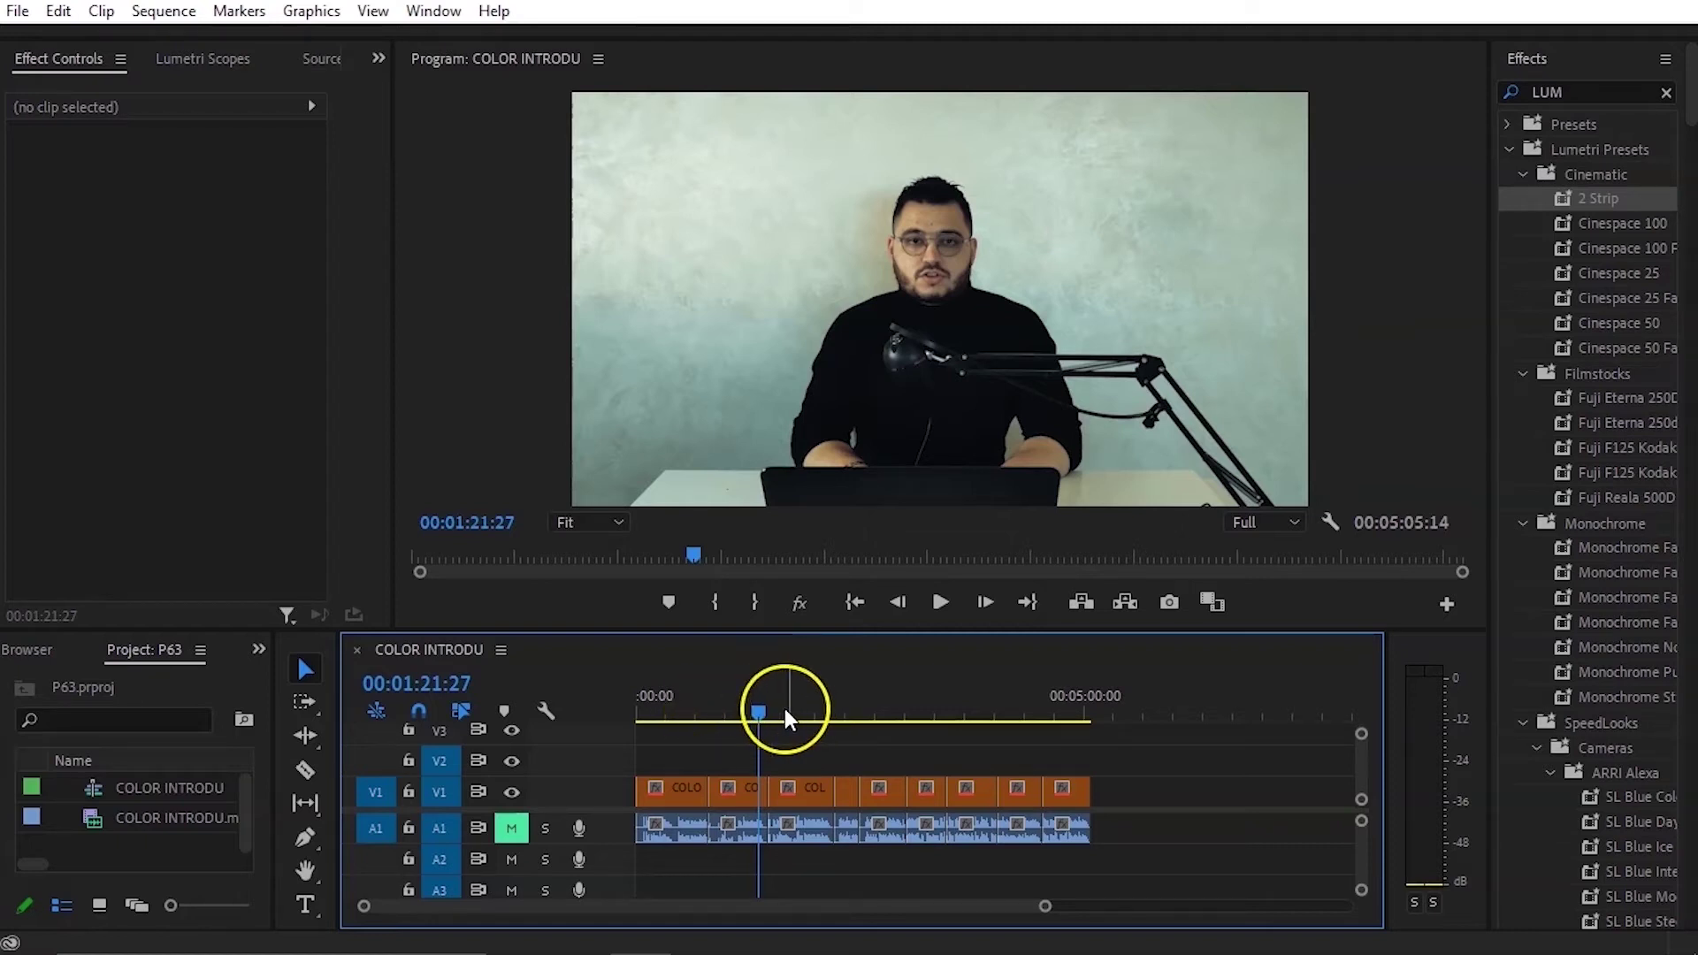
Step: Mark a sequence range with the In point at 00:01:28:17 and the Out point at 00:02:18:21
mouse_move(785, 710)
mouse_down()
mouse_move(748, 709)
mouse_move(803, 709)
mouse_move(766, 728)
mouse_up()
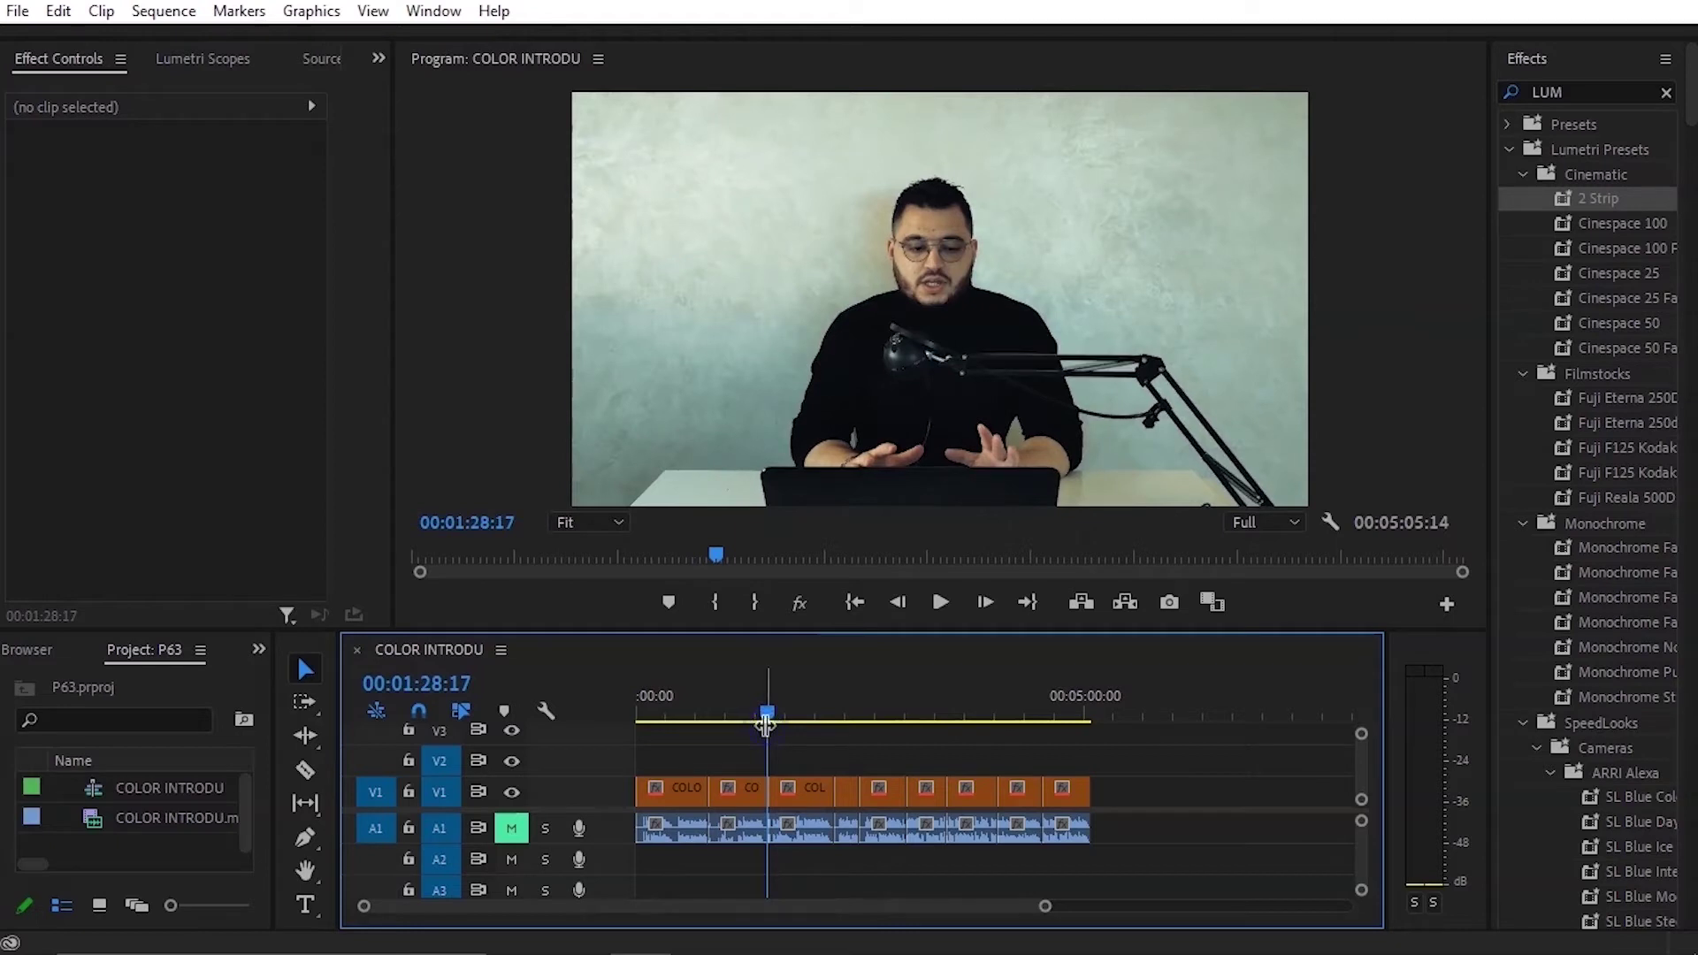
key(i)
drag(768, 711, 842, 709)
key(o)
key(o)
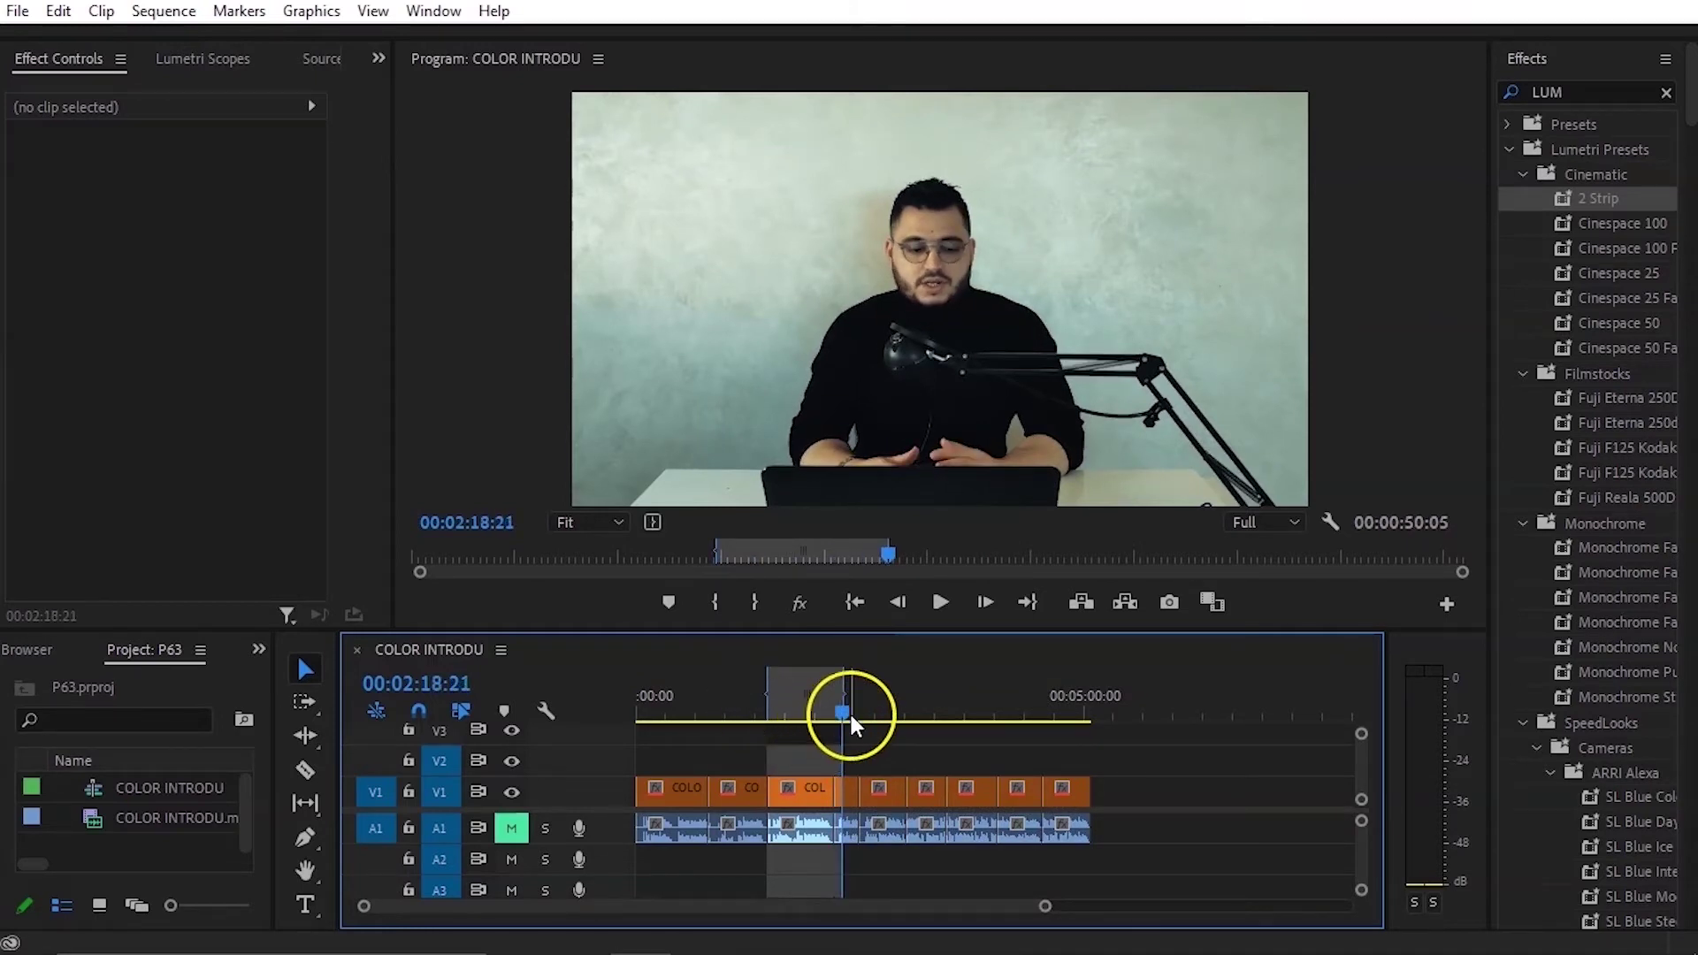
Step: Review the export settings for the range between the In and Out points, and cancel the export
drag(840, 714, 804, 715)
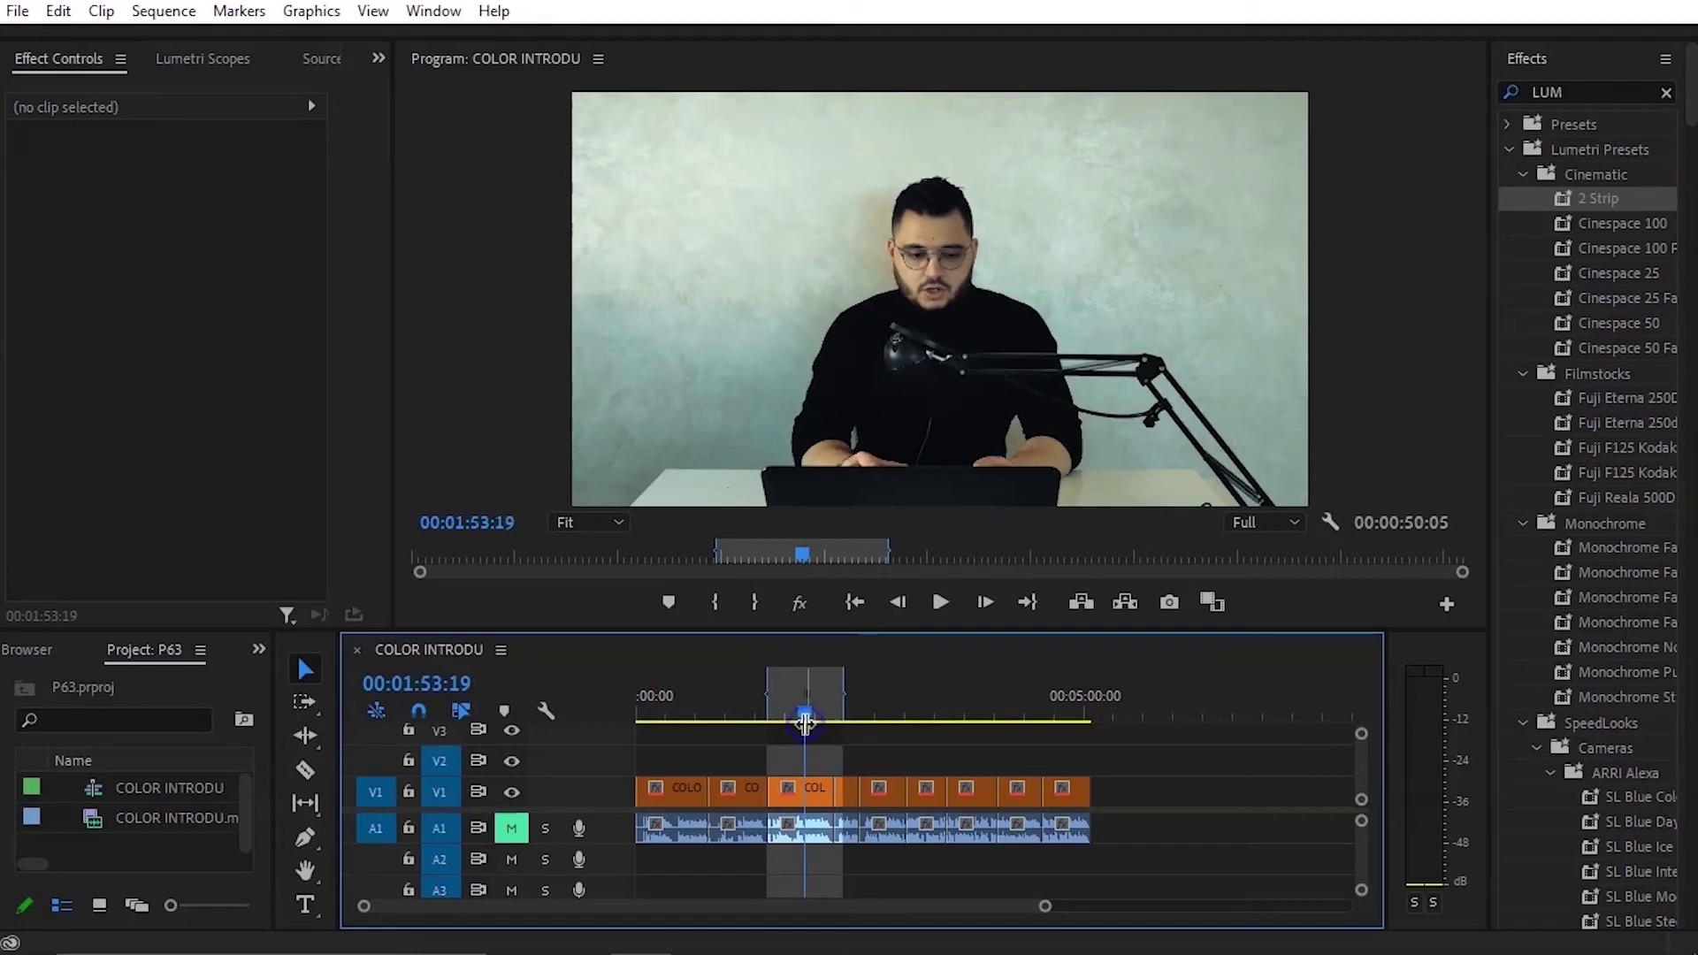
key(ctrl+m)
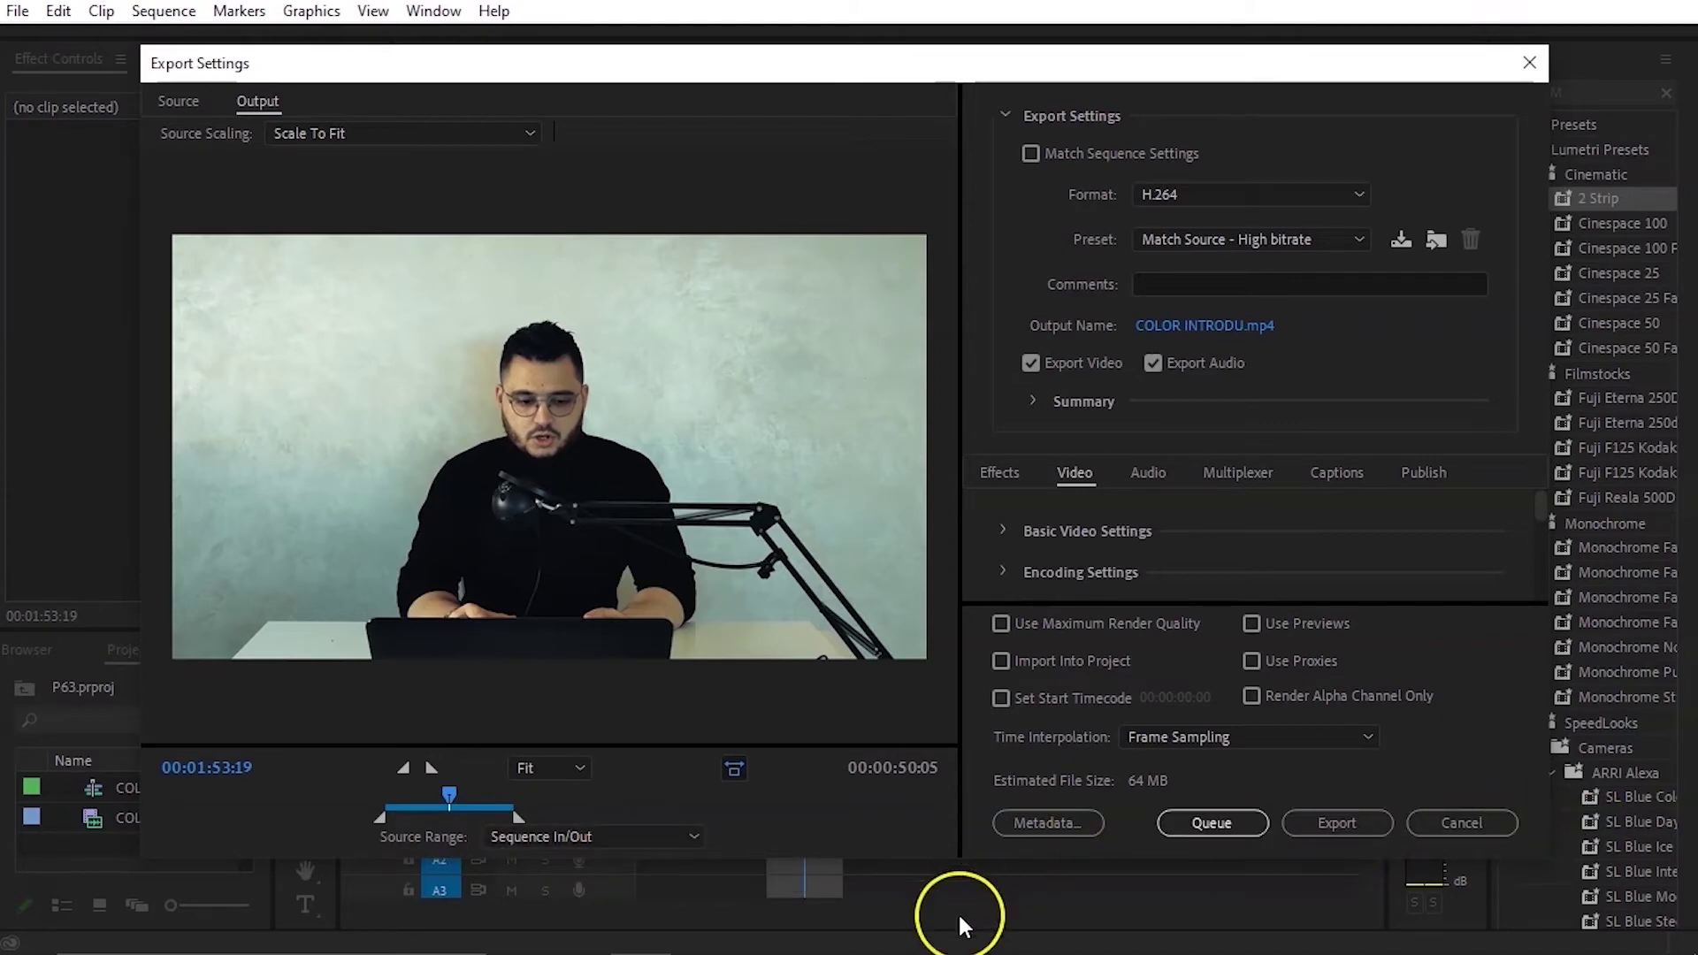
click(1491, 833)
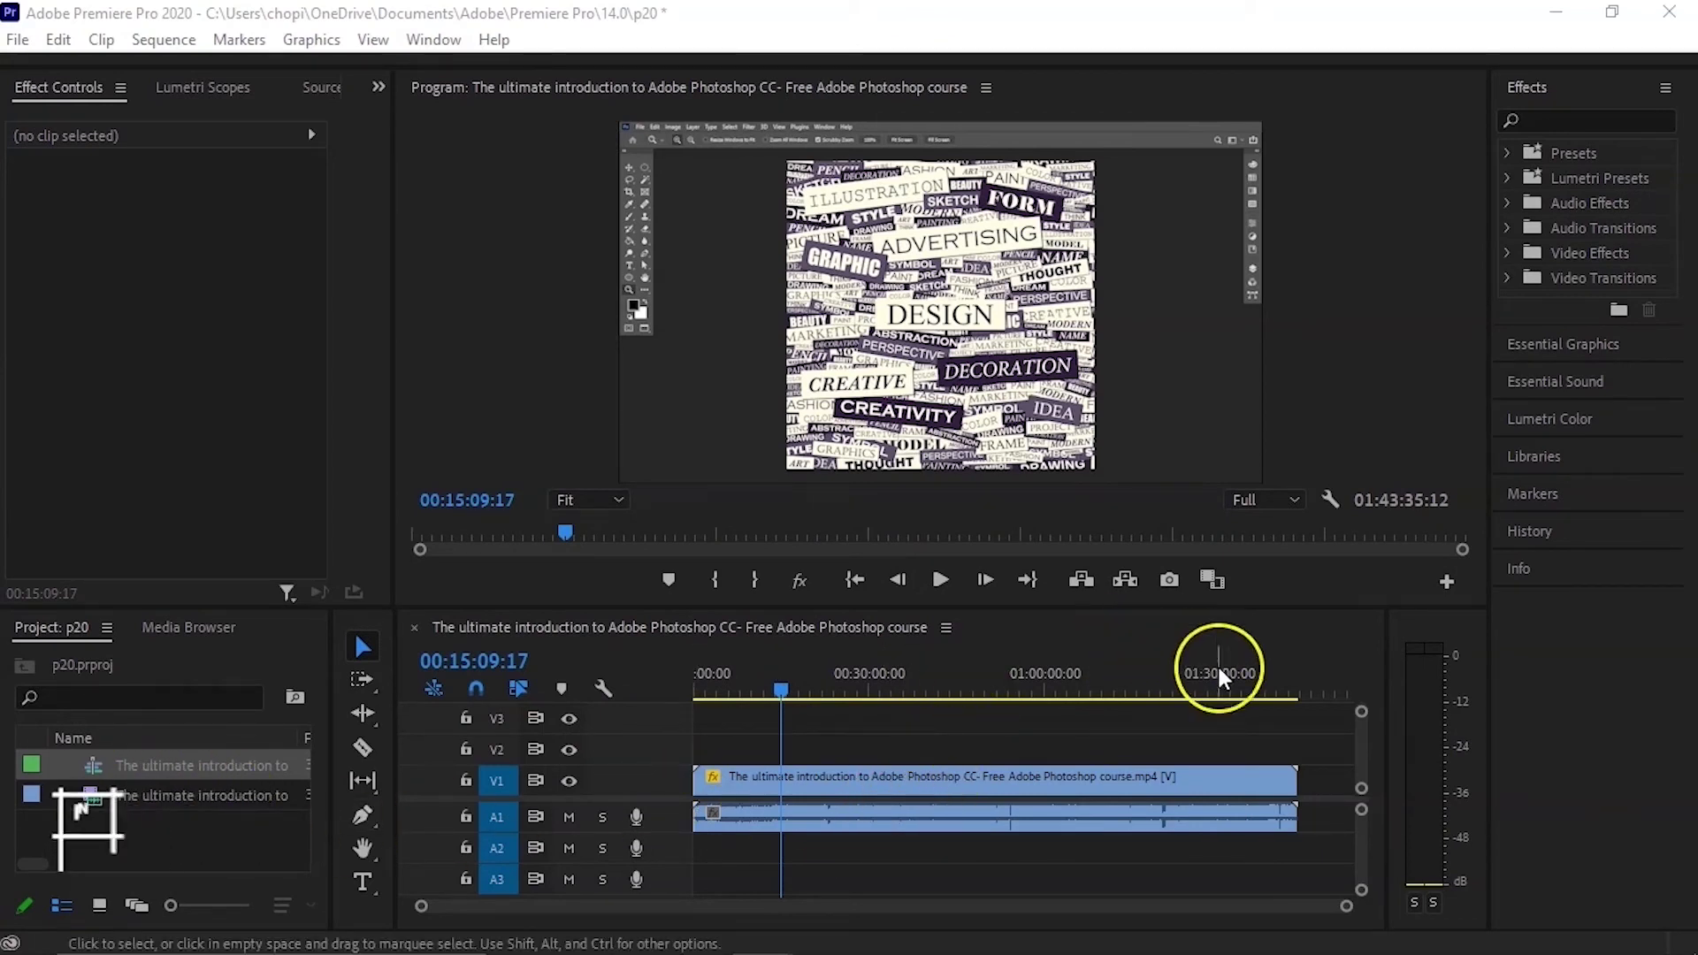
Step: Scrub the end of the long Photoshop course sequence and select its V1 clip
click(1282, 686)
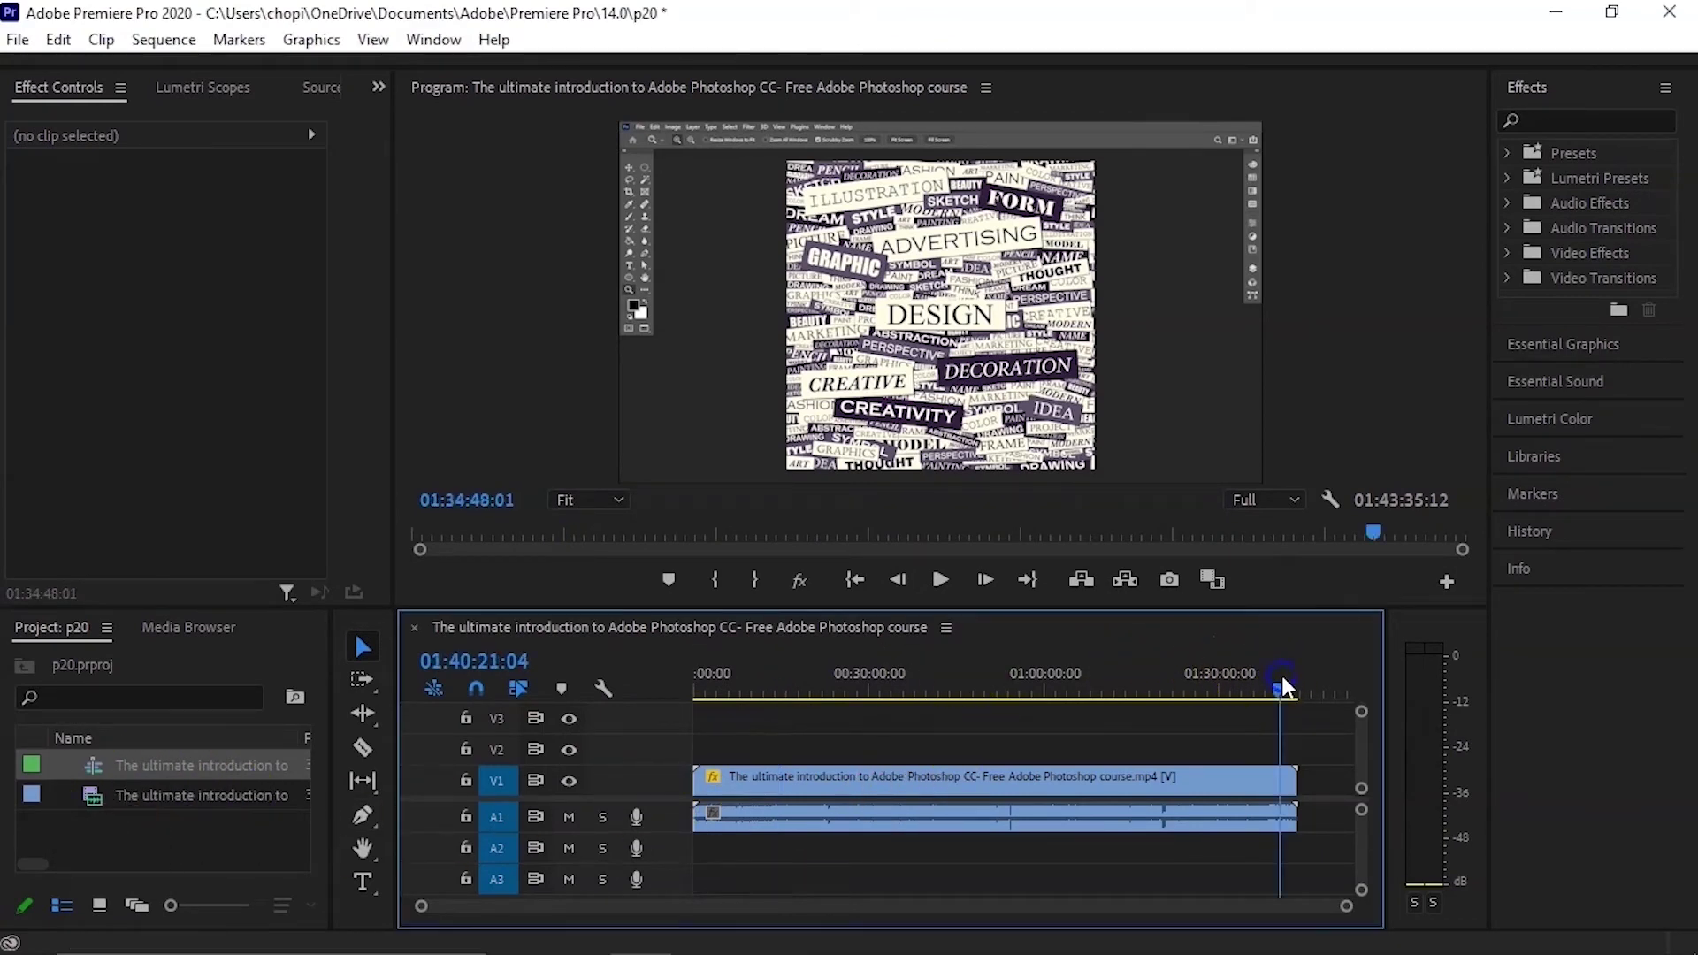
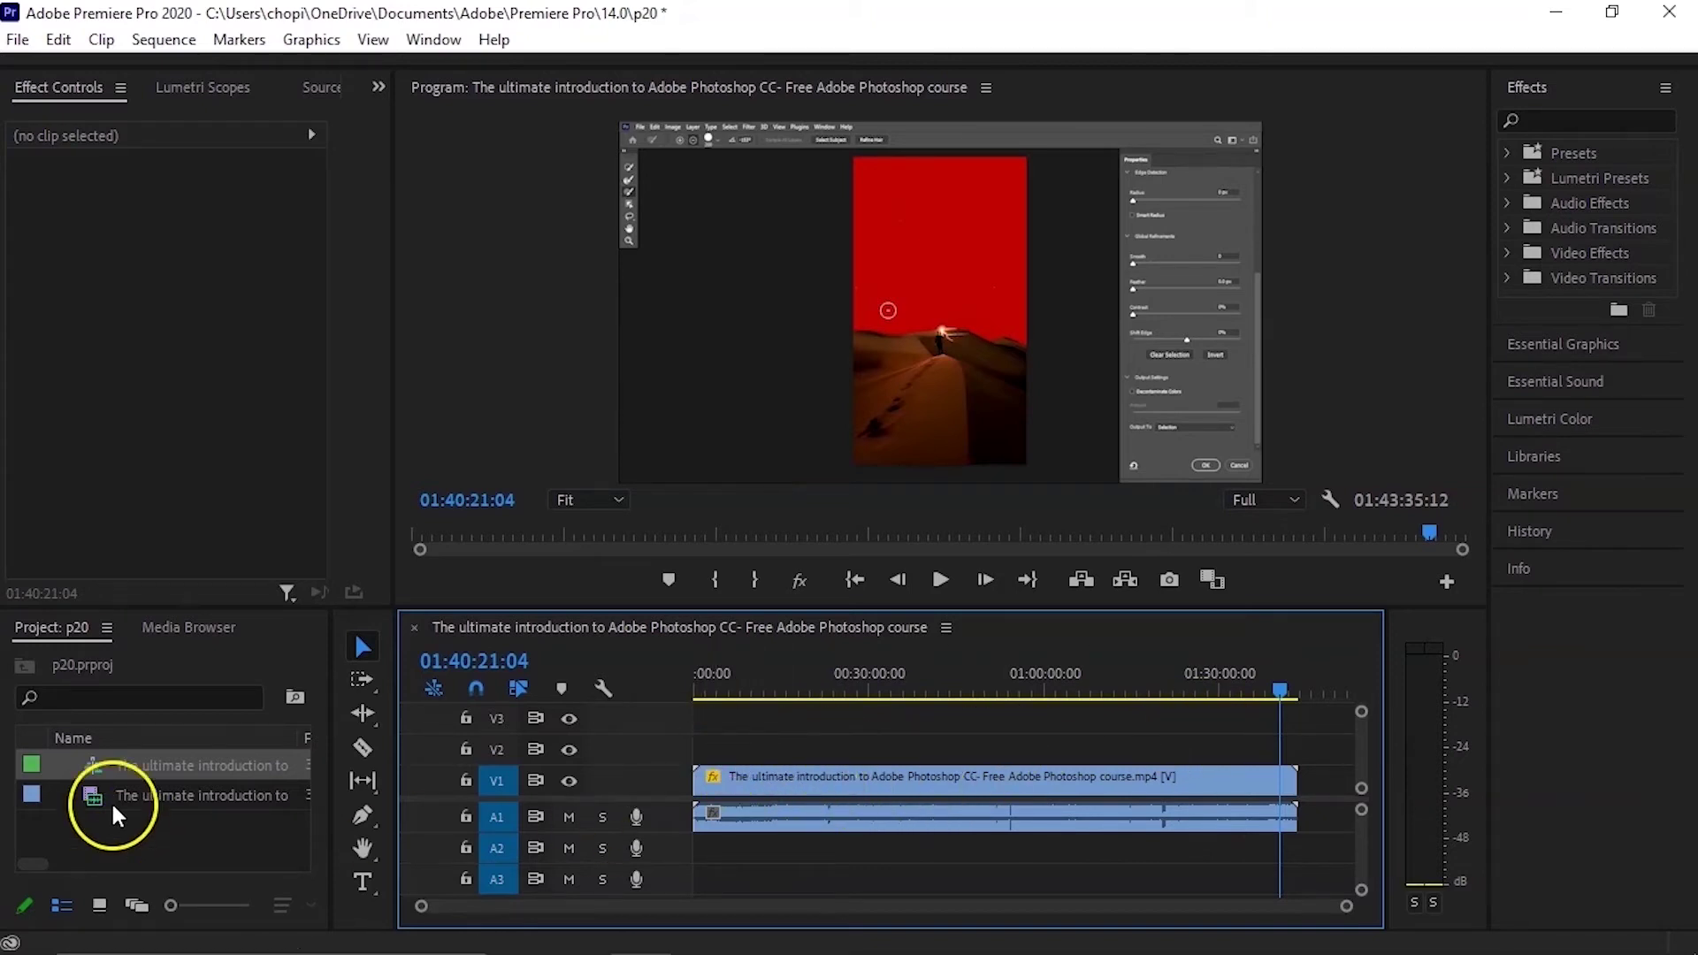
drag(1282, 683, 1229, 691)
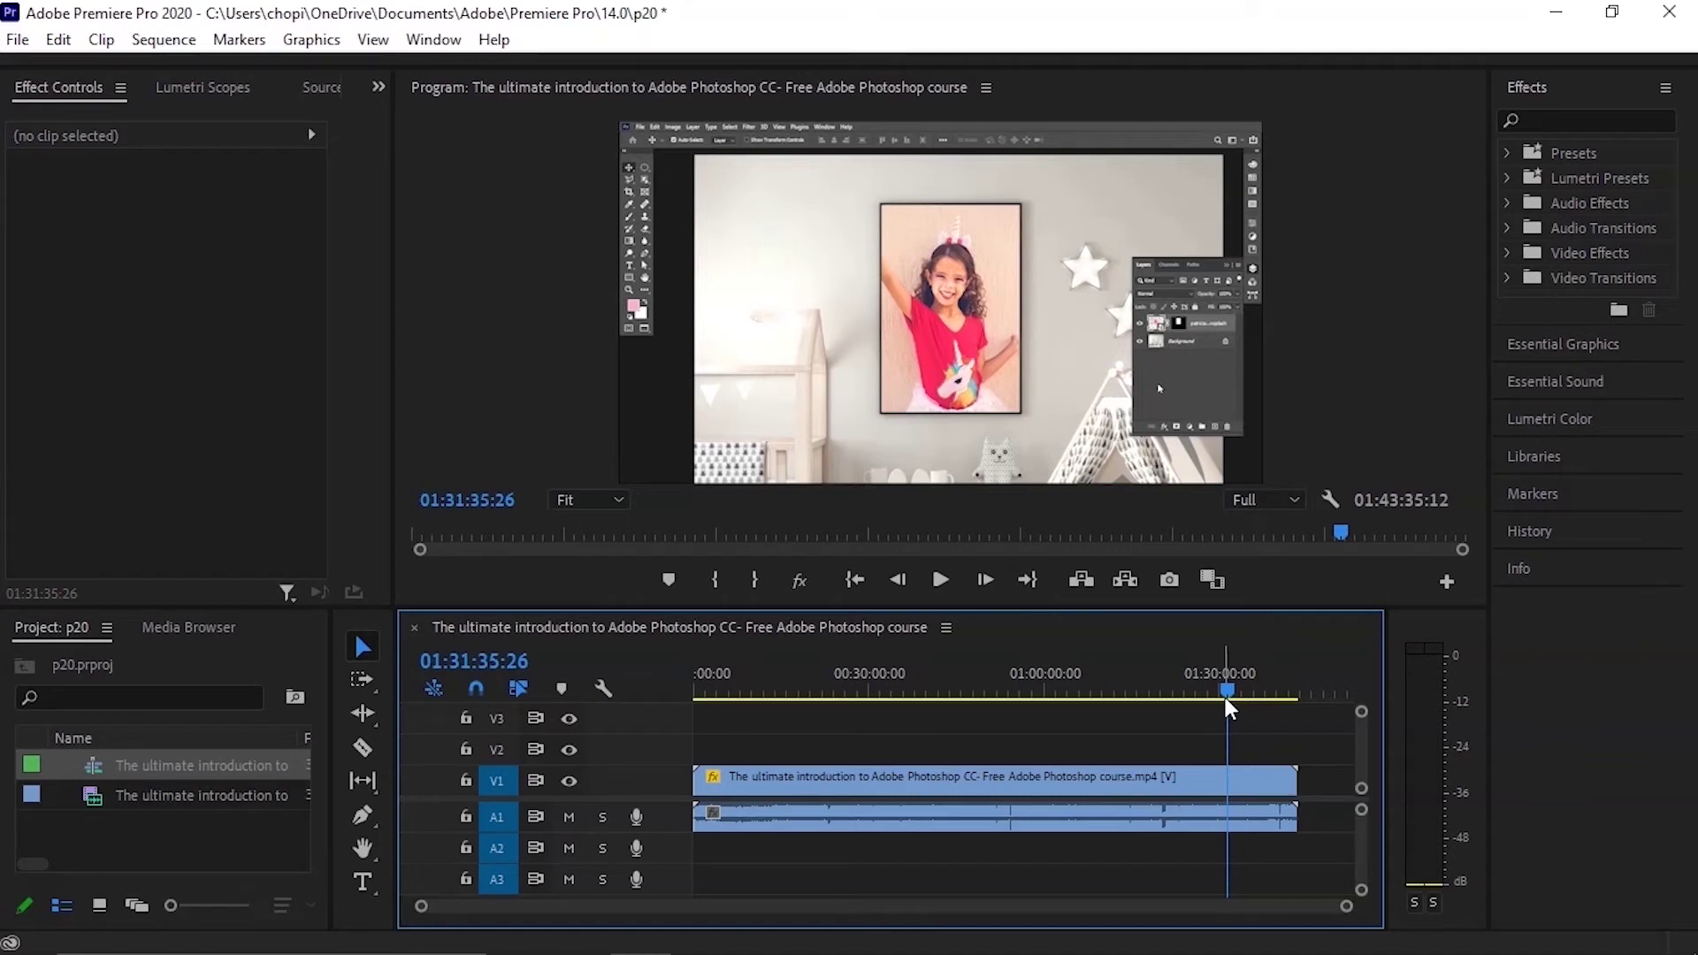
click(1118, 771)
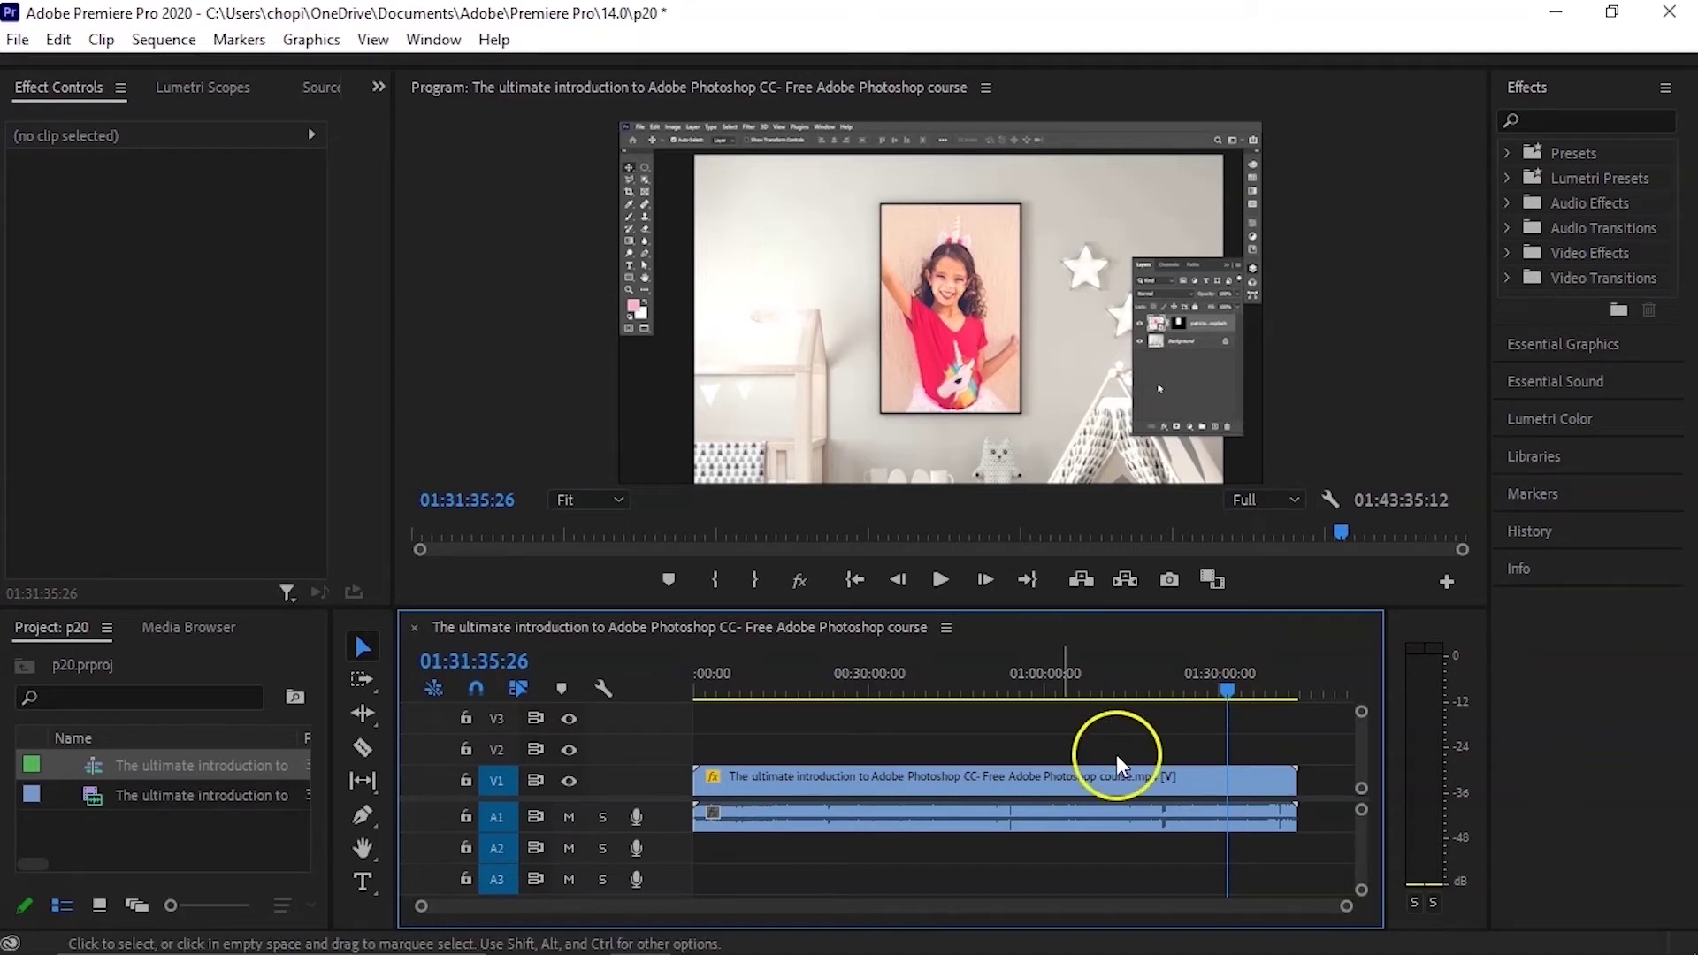
Step: Open the Photoshop course source clip, mark a range ending at 00:17:15:27, and save it as a separate clip in the project
double_click(94, 790)
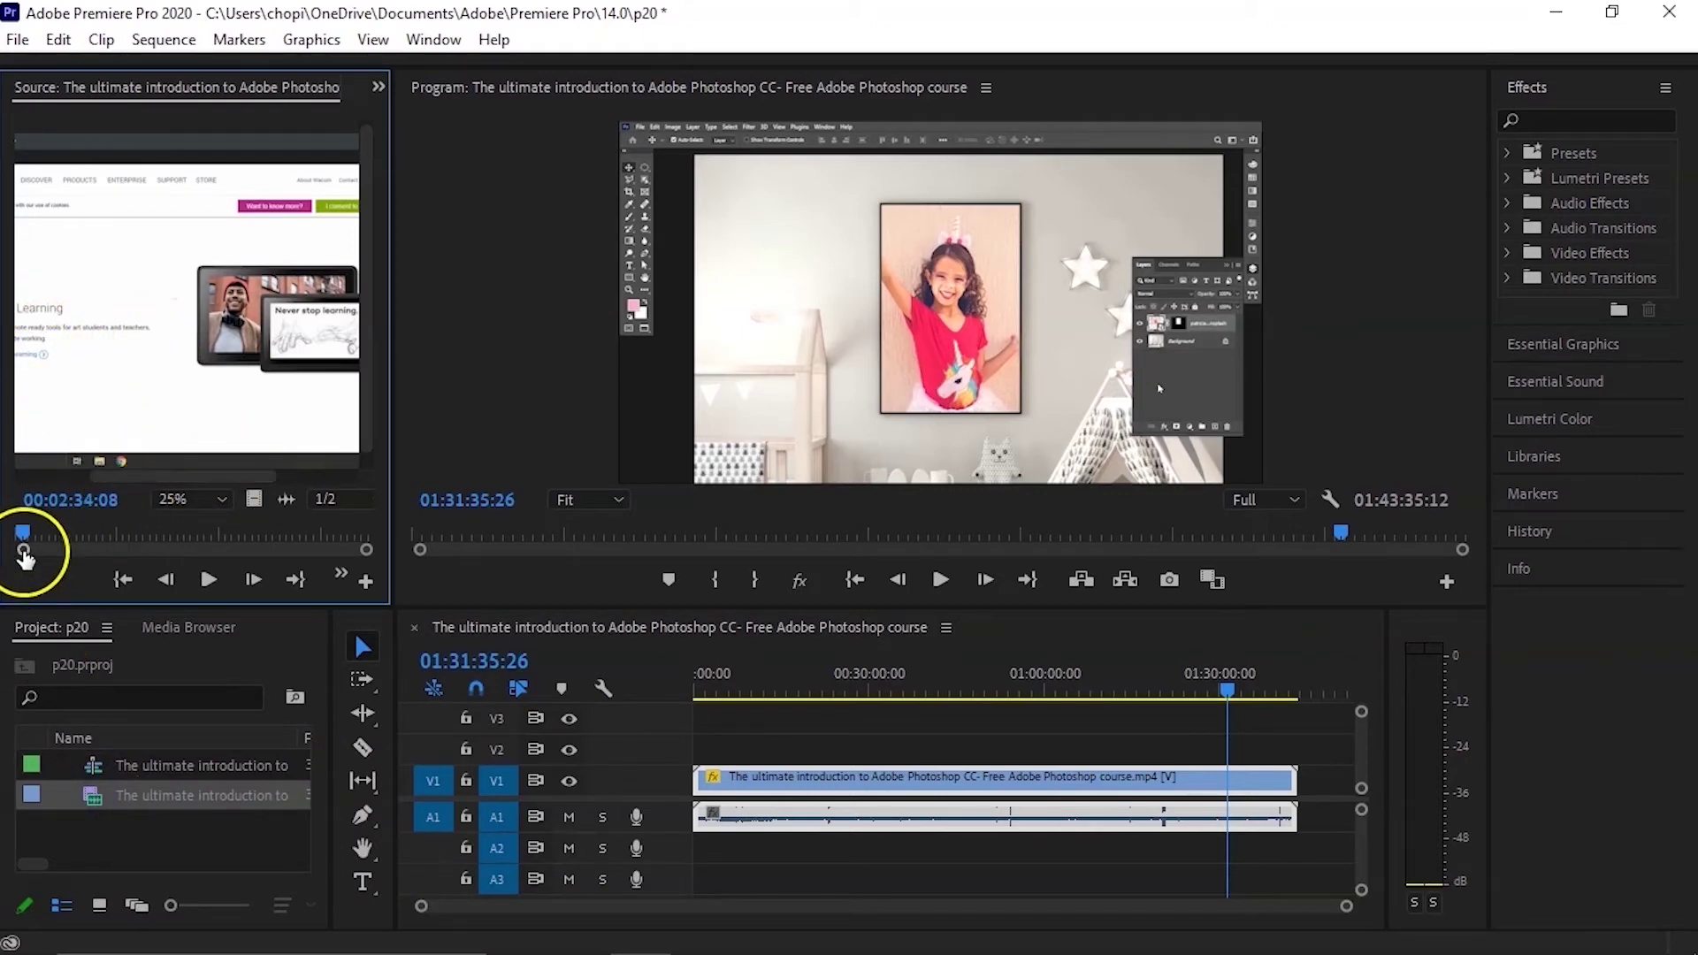
mouse_move(22, 534)
mouse_down()
mouse_move(92, 538)
mouse_move(72, 542)
mouse_up()
key(o)
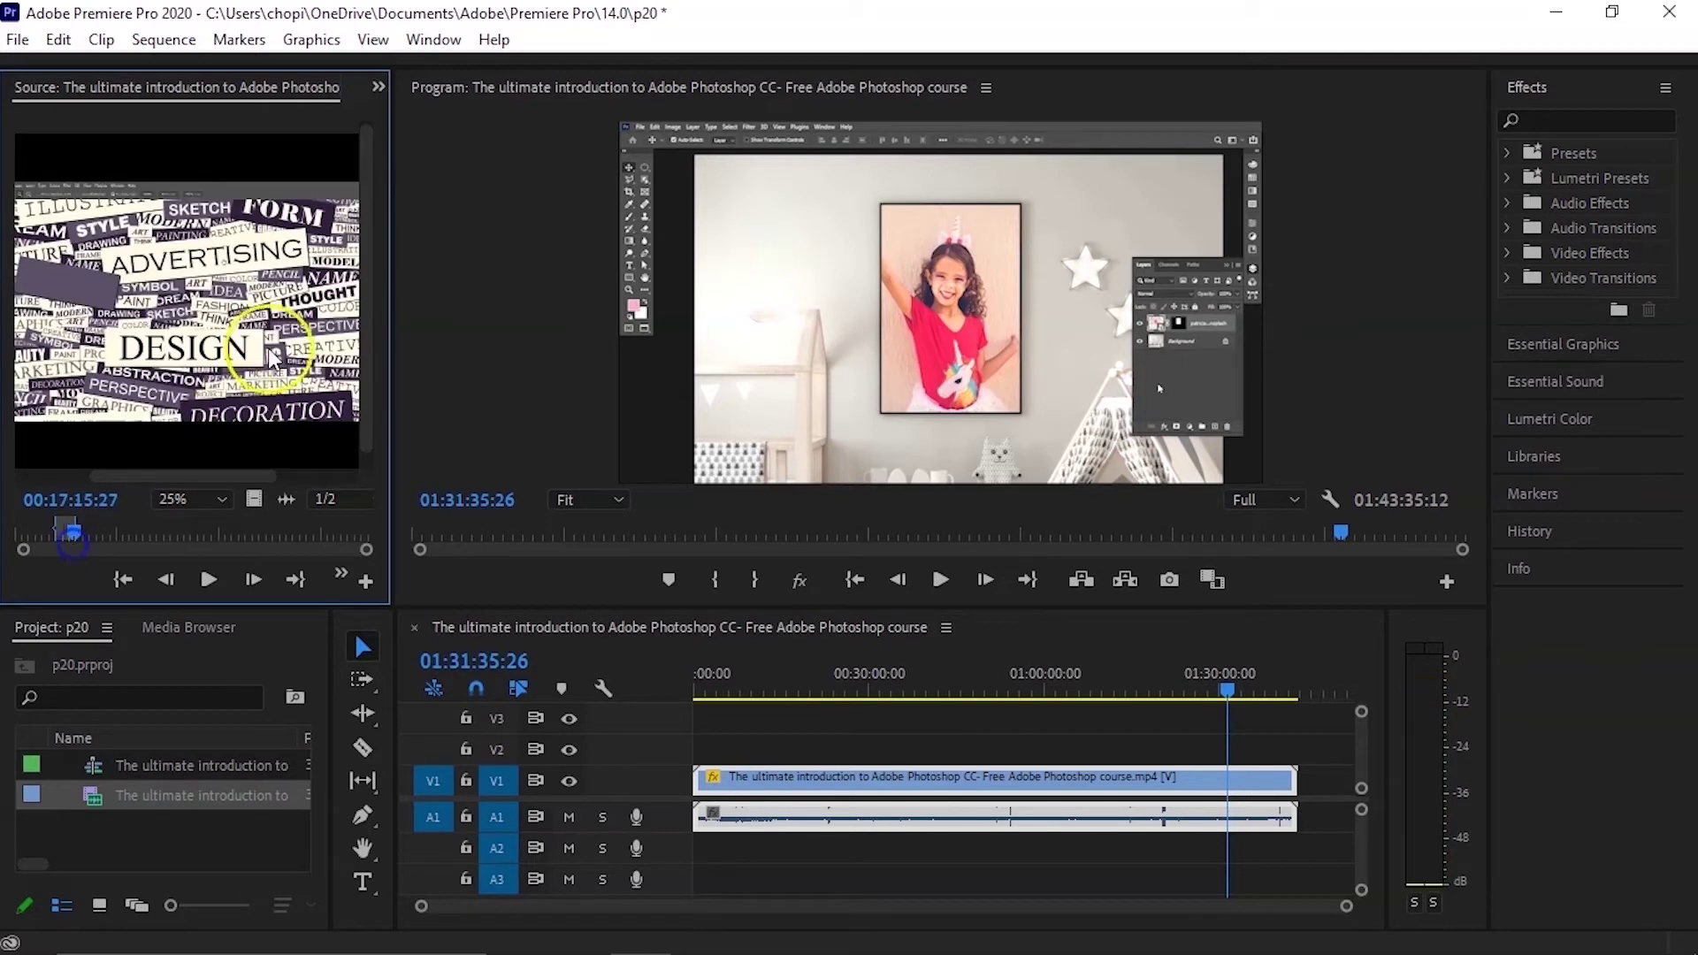
drag(195, 777, 173, 836)
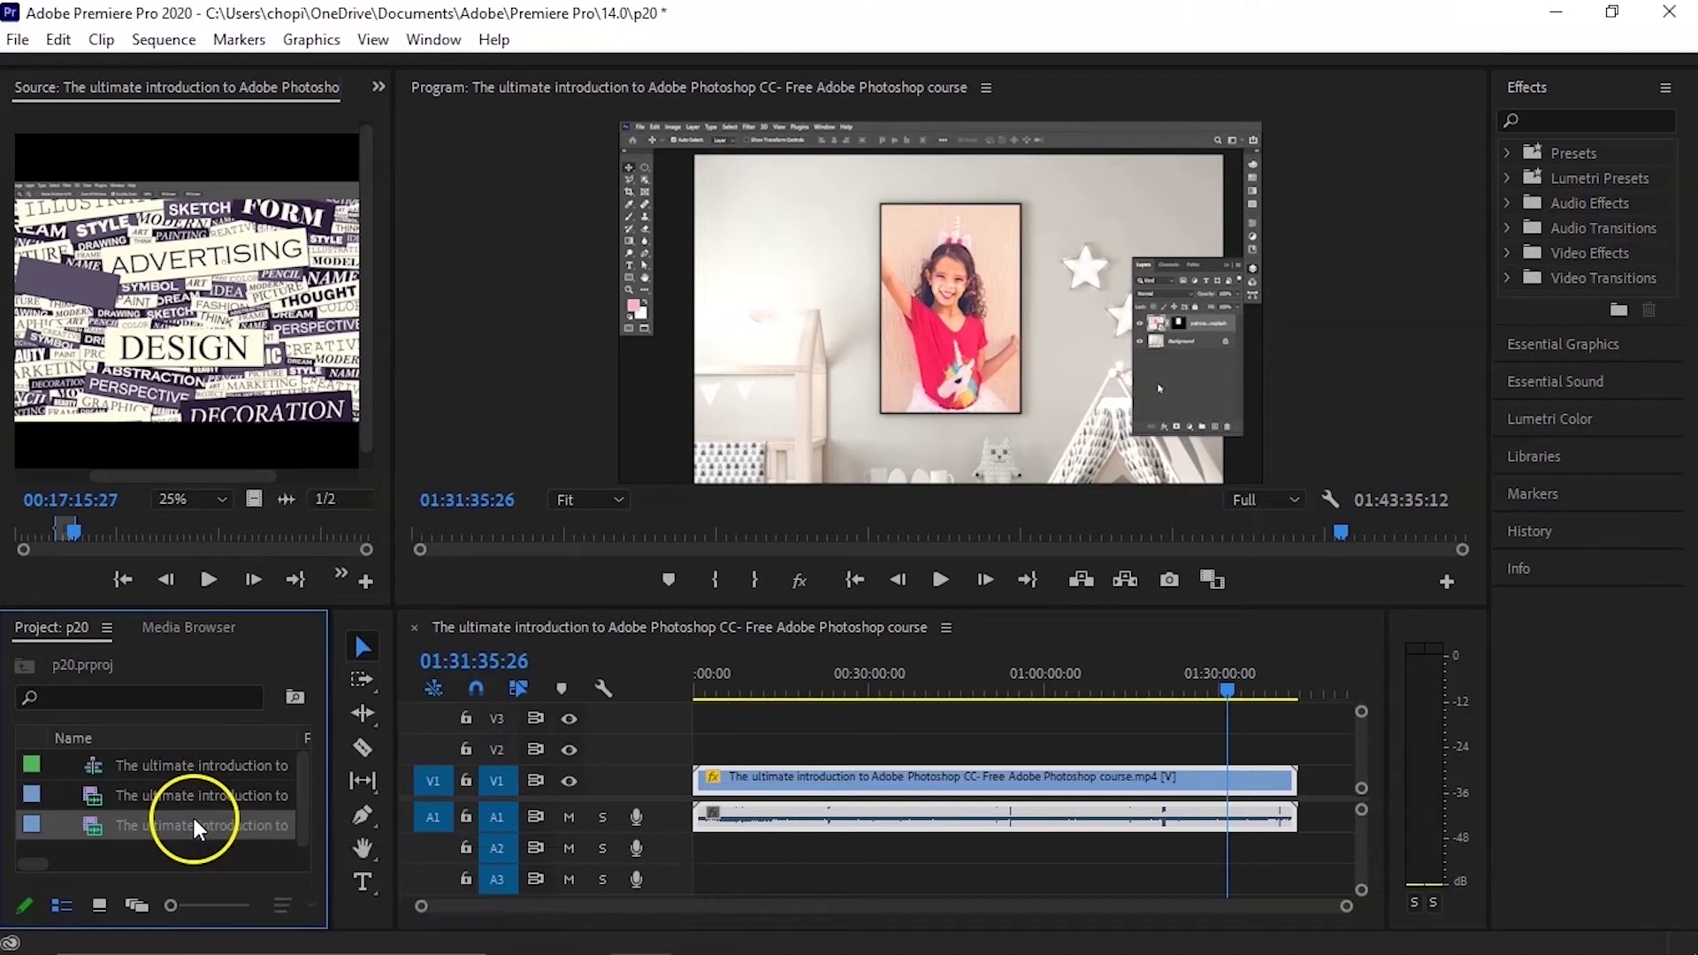
Step: Delete the full-length course clip from the sequence and place the newly saved excerpt at the start of V1
click(823, 809)
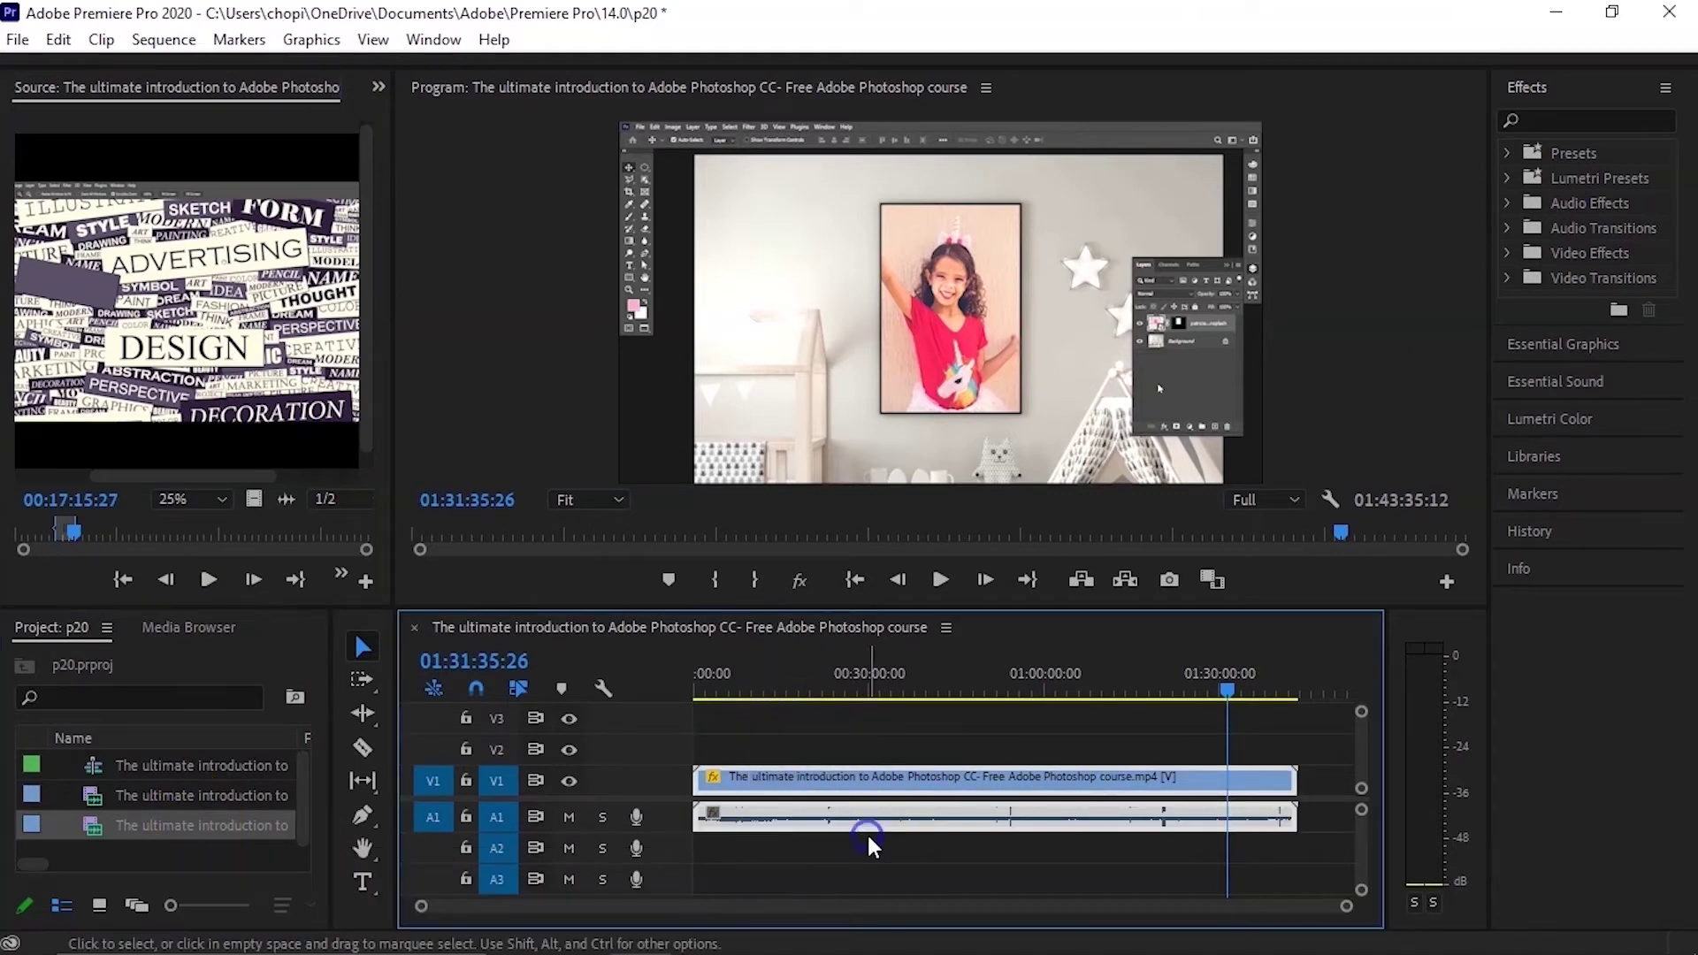
key(Delete)
drag(152, 820, 703, 797)
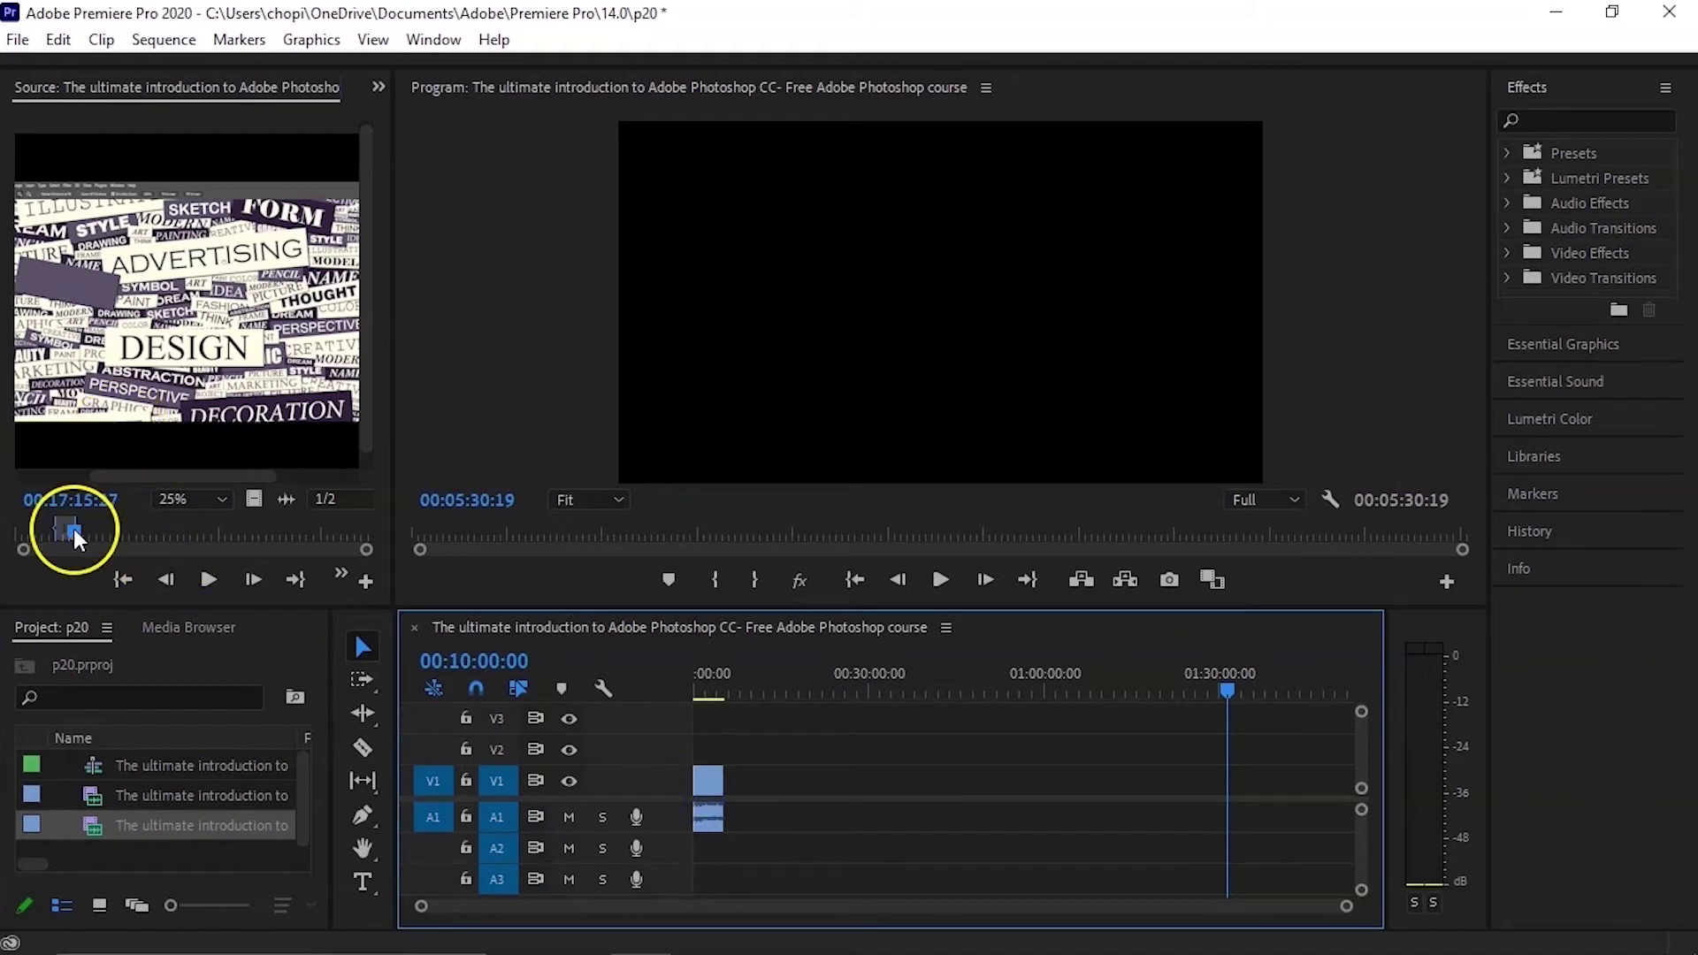
Step: Save a second excerpt of the source clip ending at 00:42:14:19 in the project and place it after the first on V1
drag(72, 529, 164, 850)
key(i)
key(o)
click(169, 411)
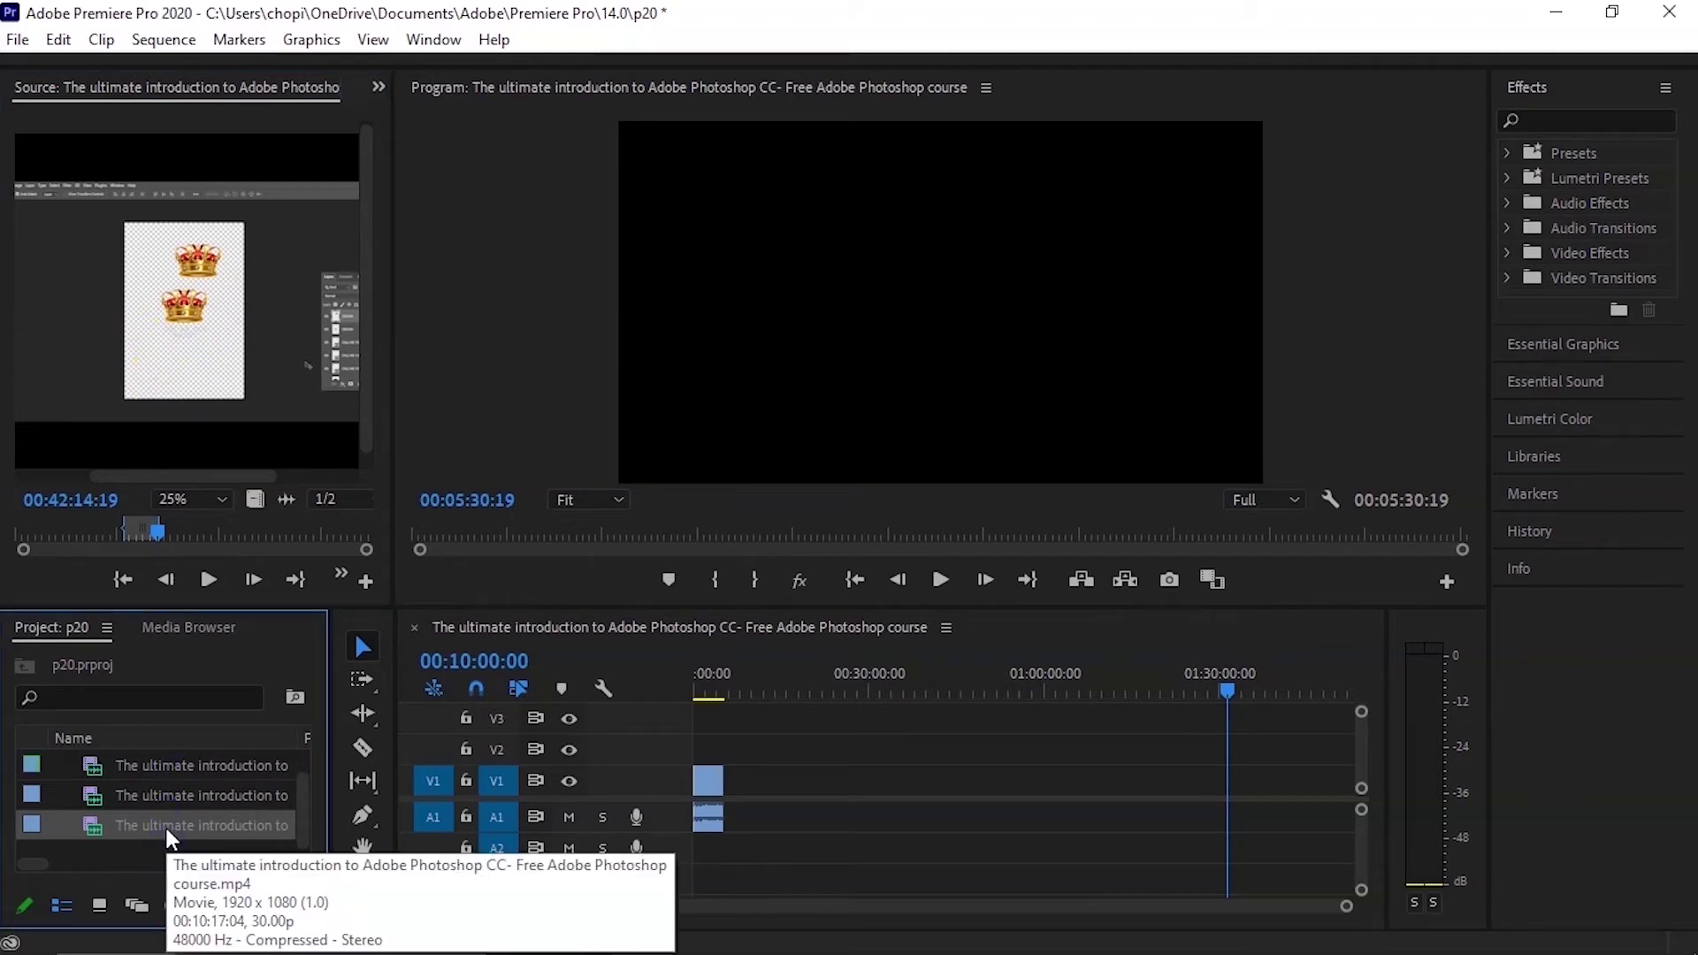
drag(167, 827, 743, 809)
Step: Rename the two saved course excerpts in the project to "part 1" and "part 2"
right_click(176, 794)
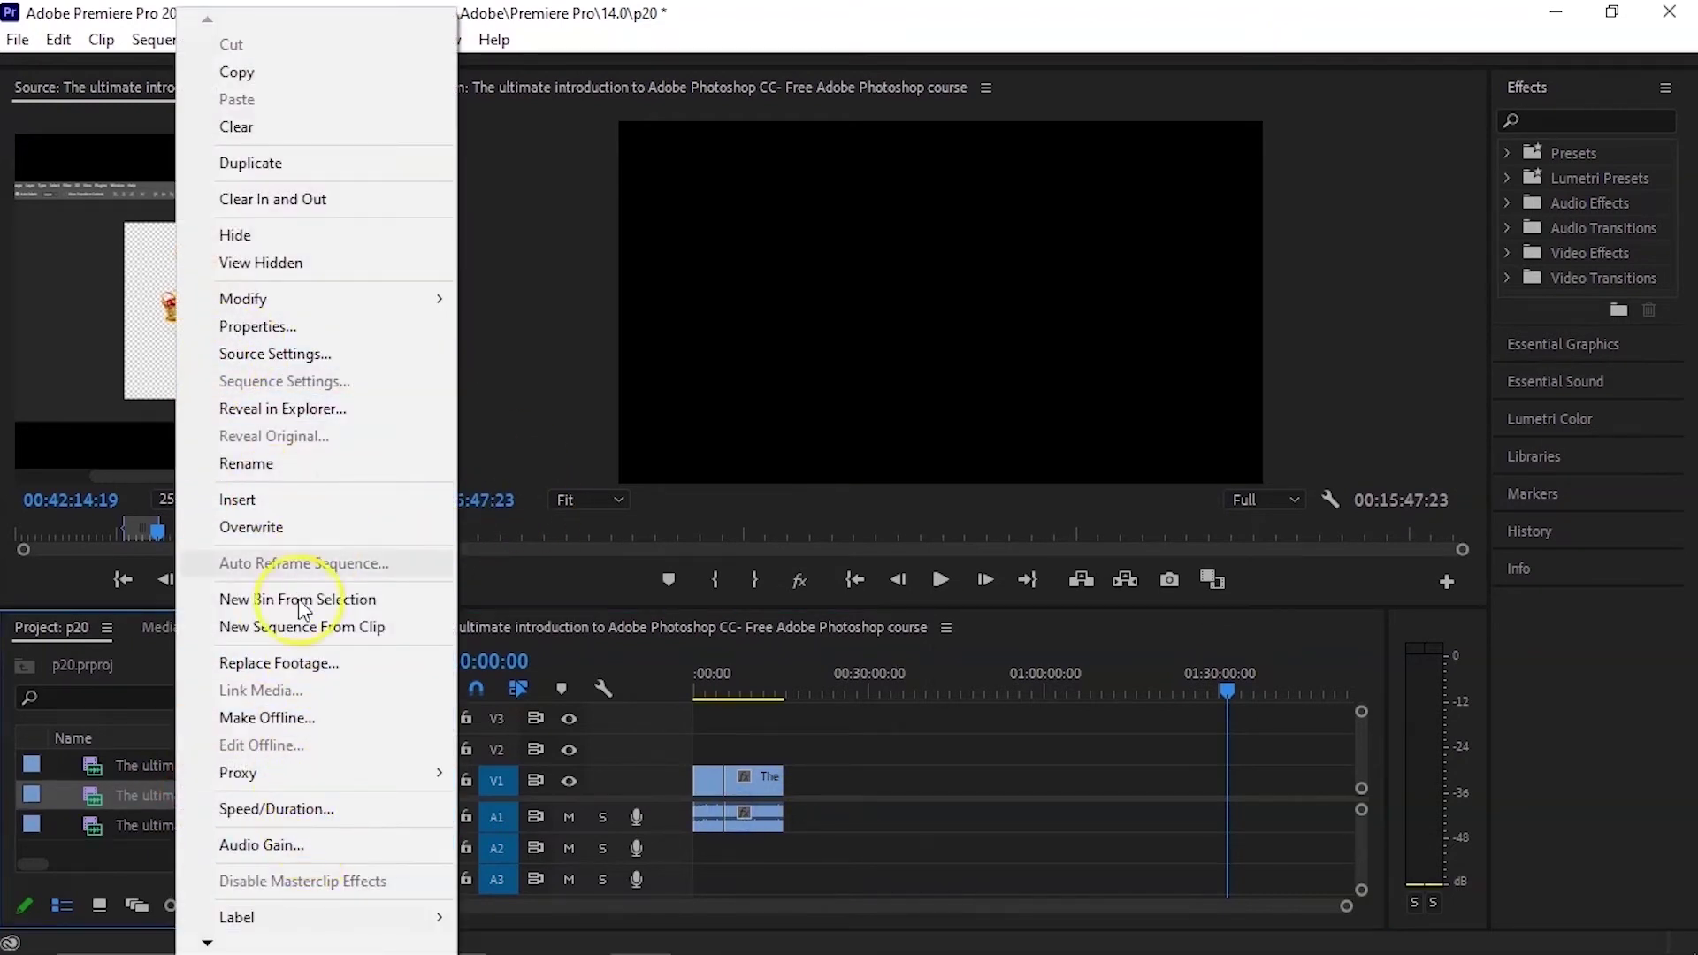
click(304, 463)
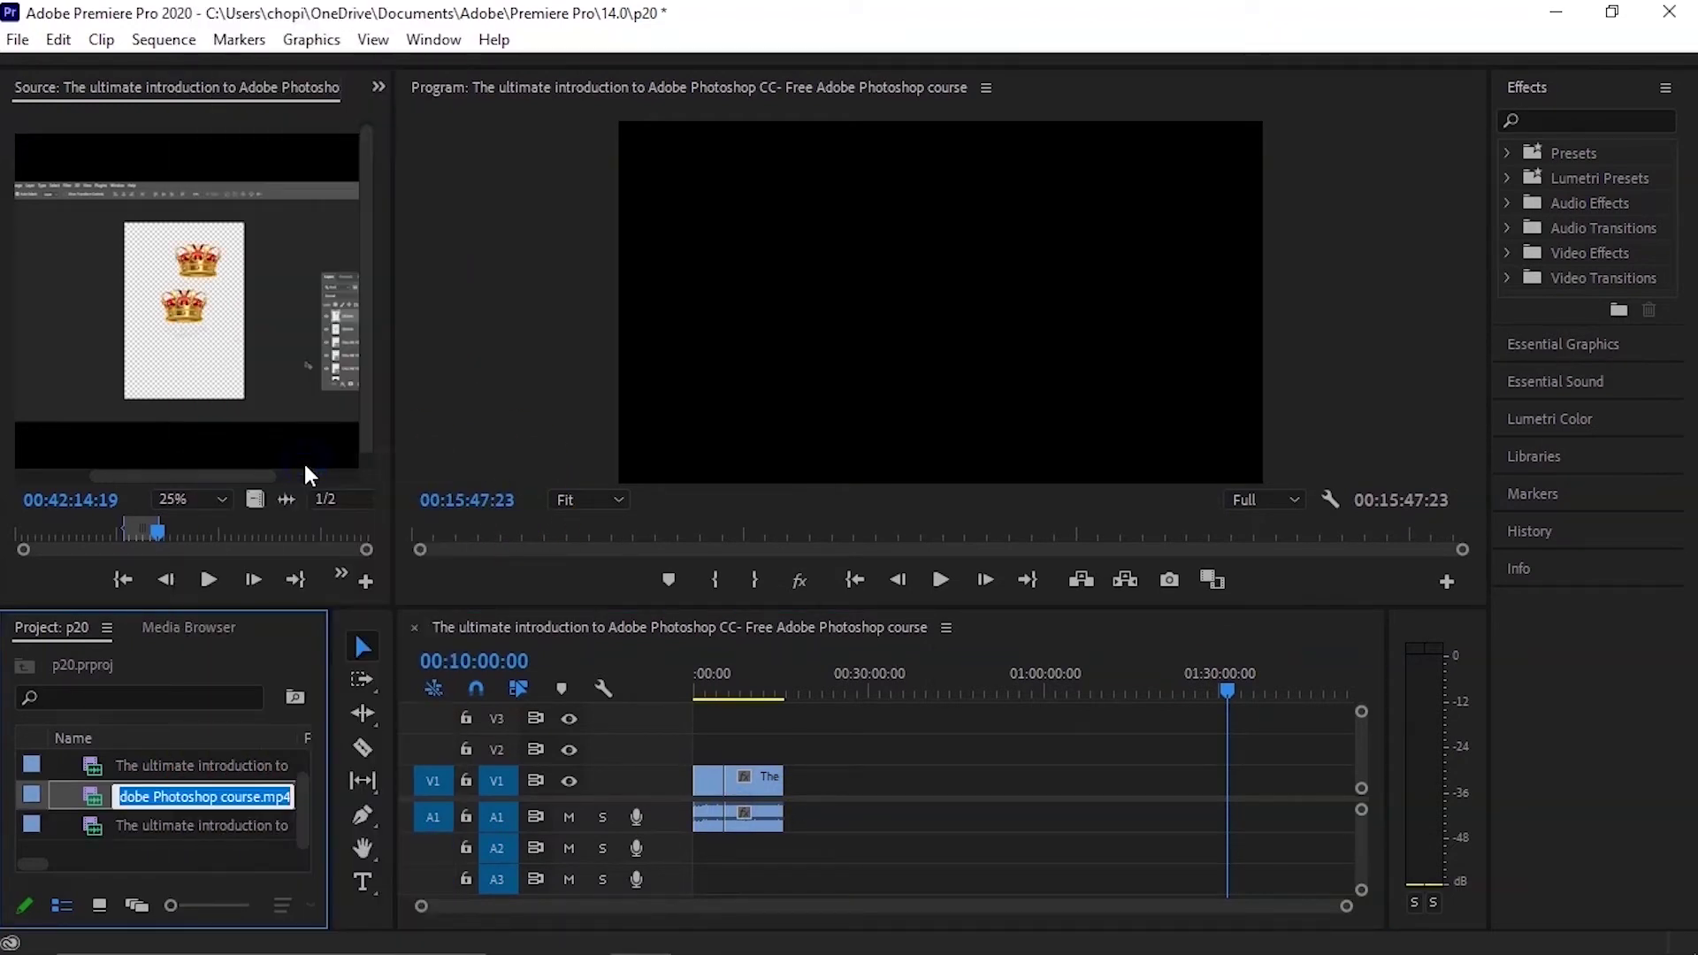
text(part )
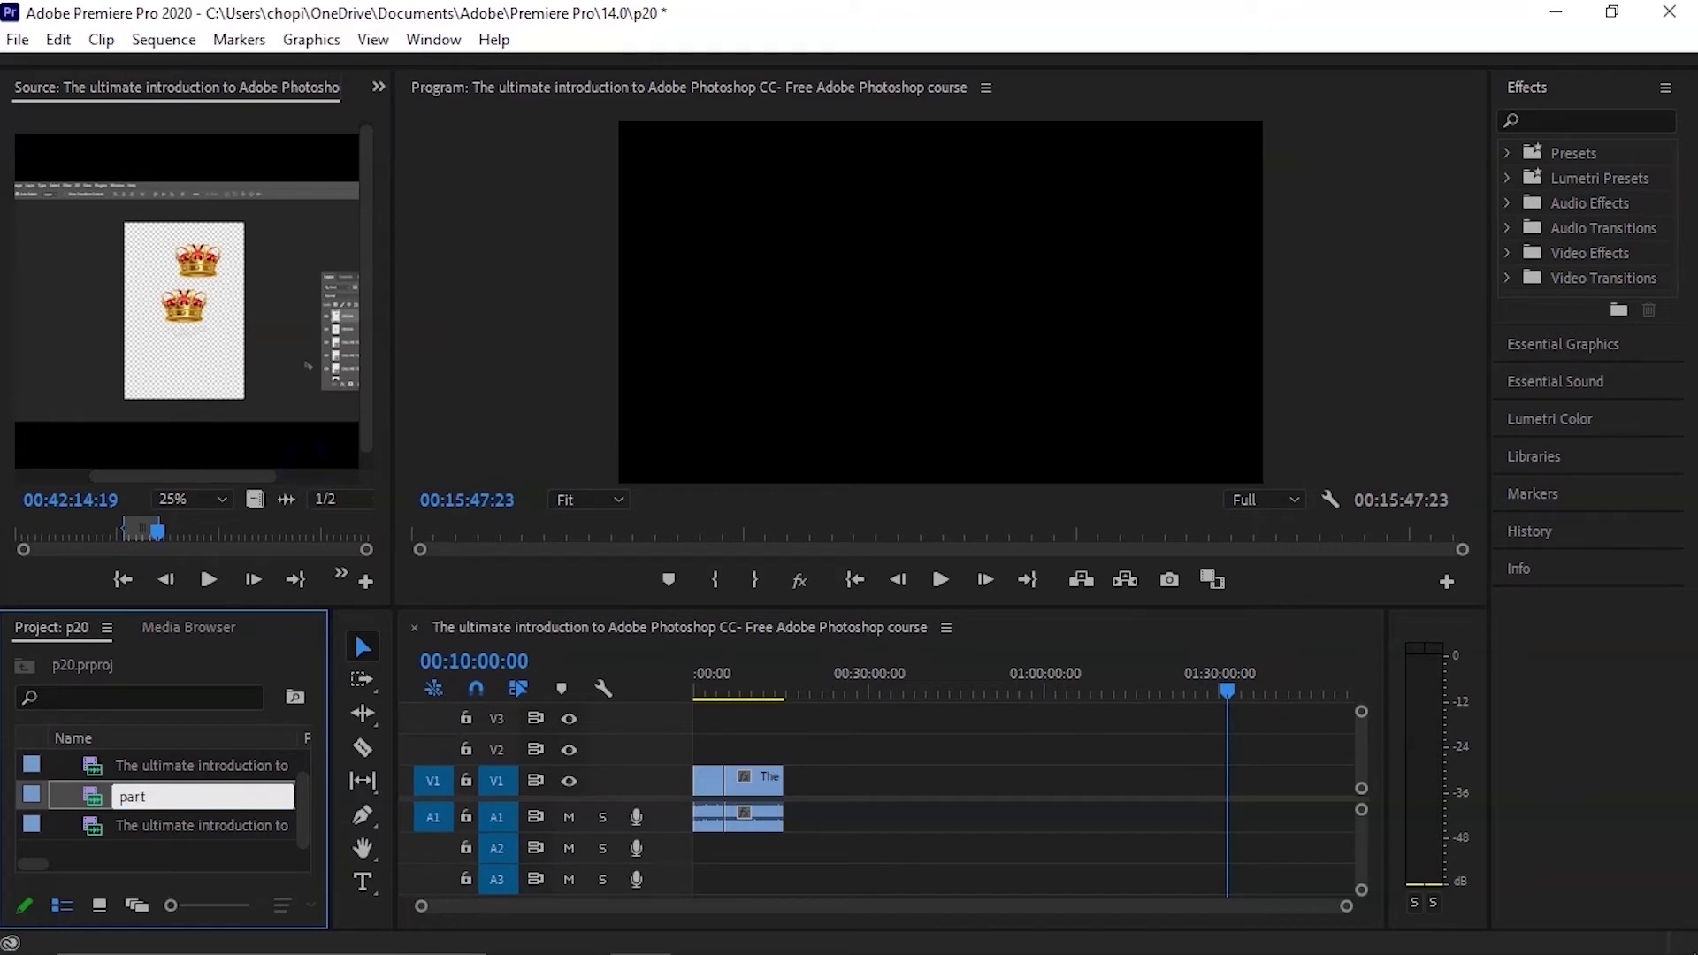
text(1)
key(Tab)
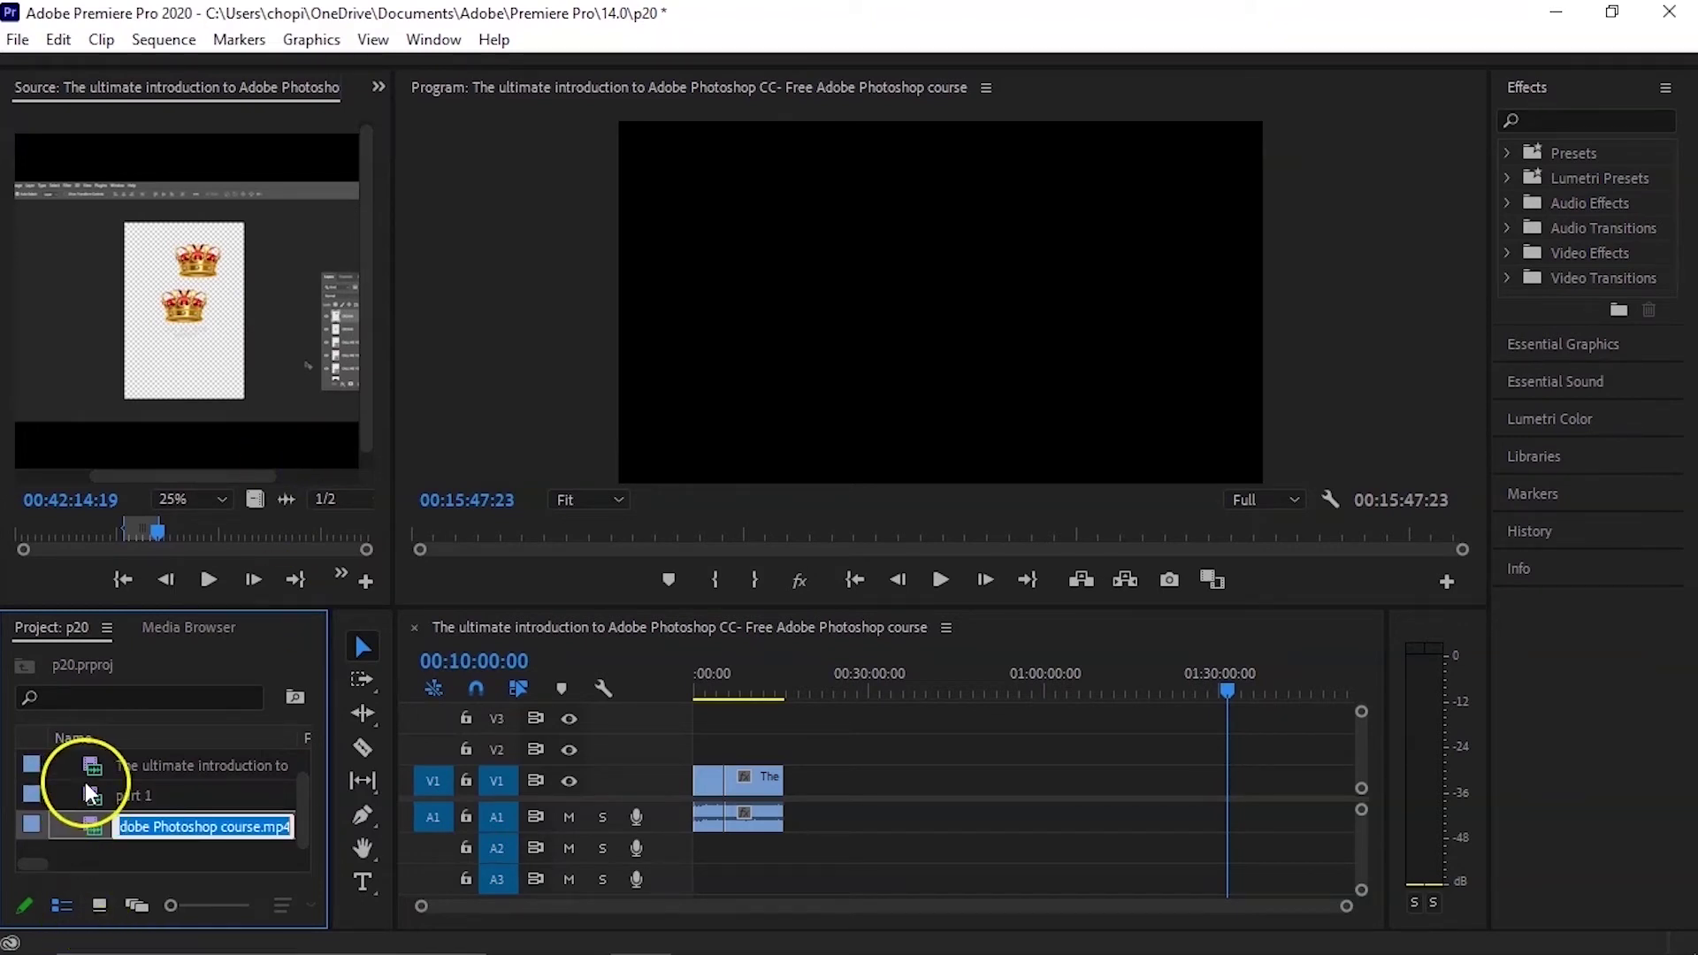
text(part 2)
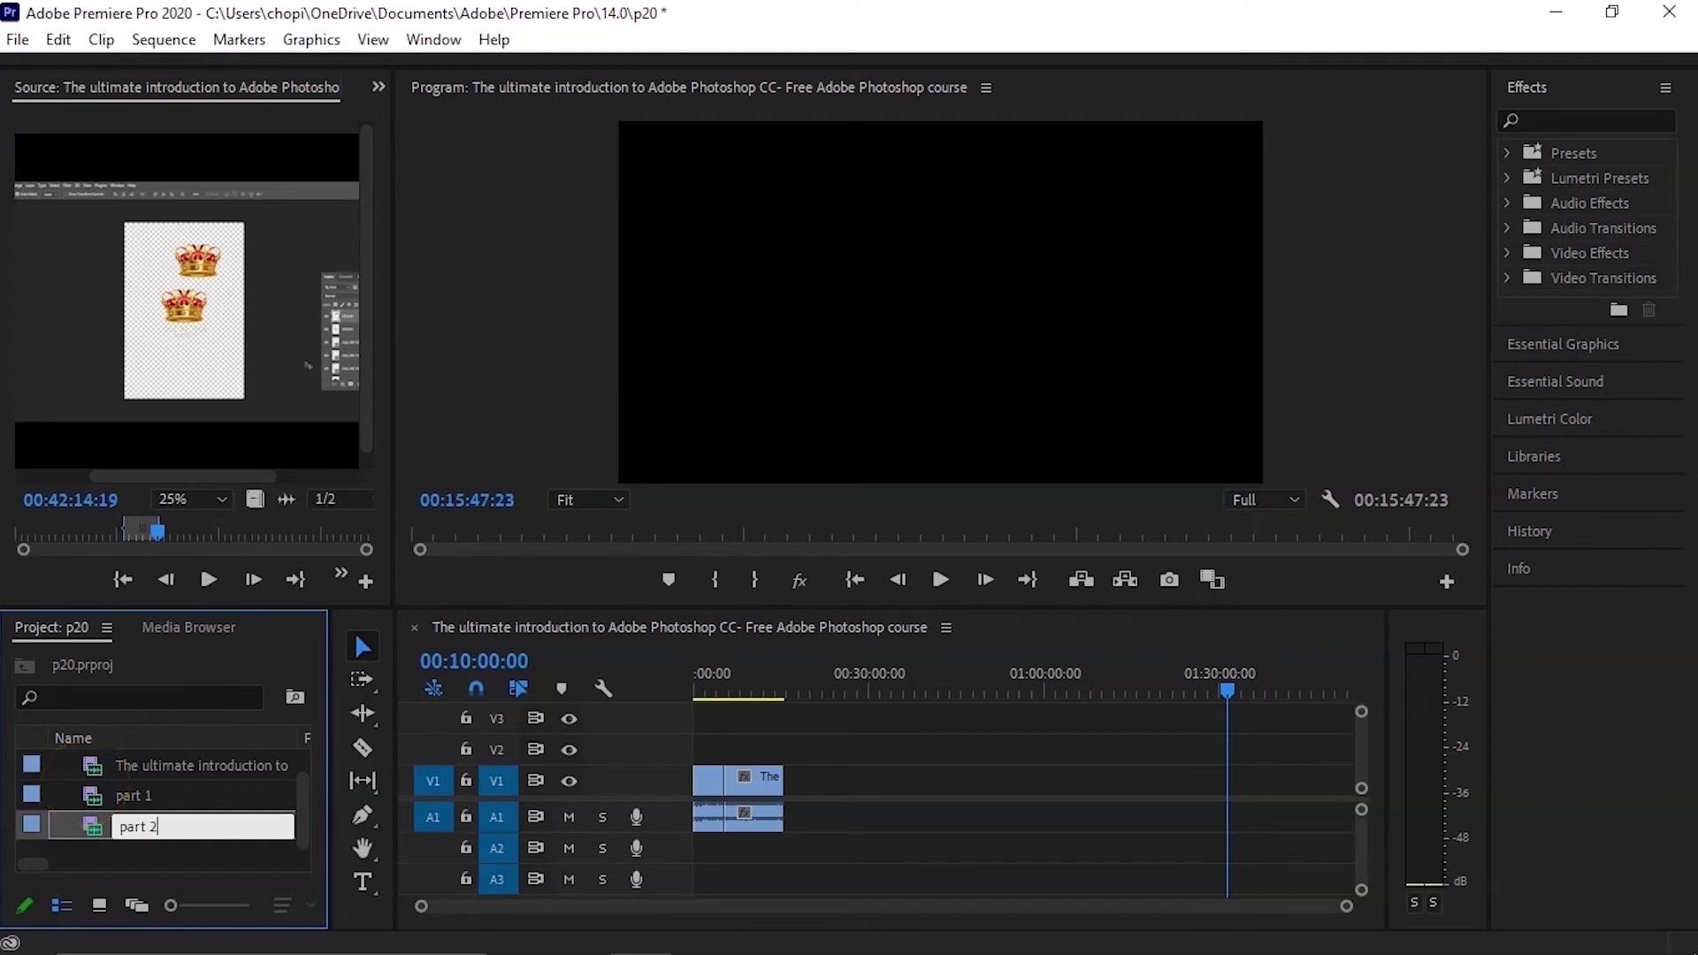
key(Return)
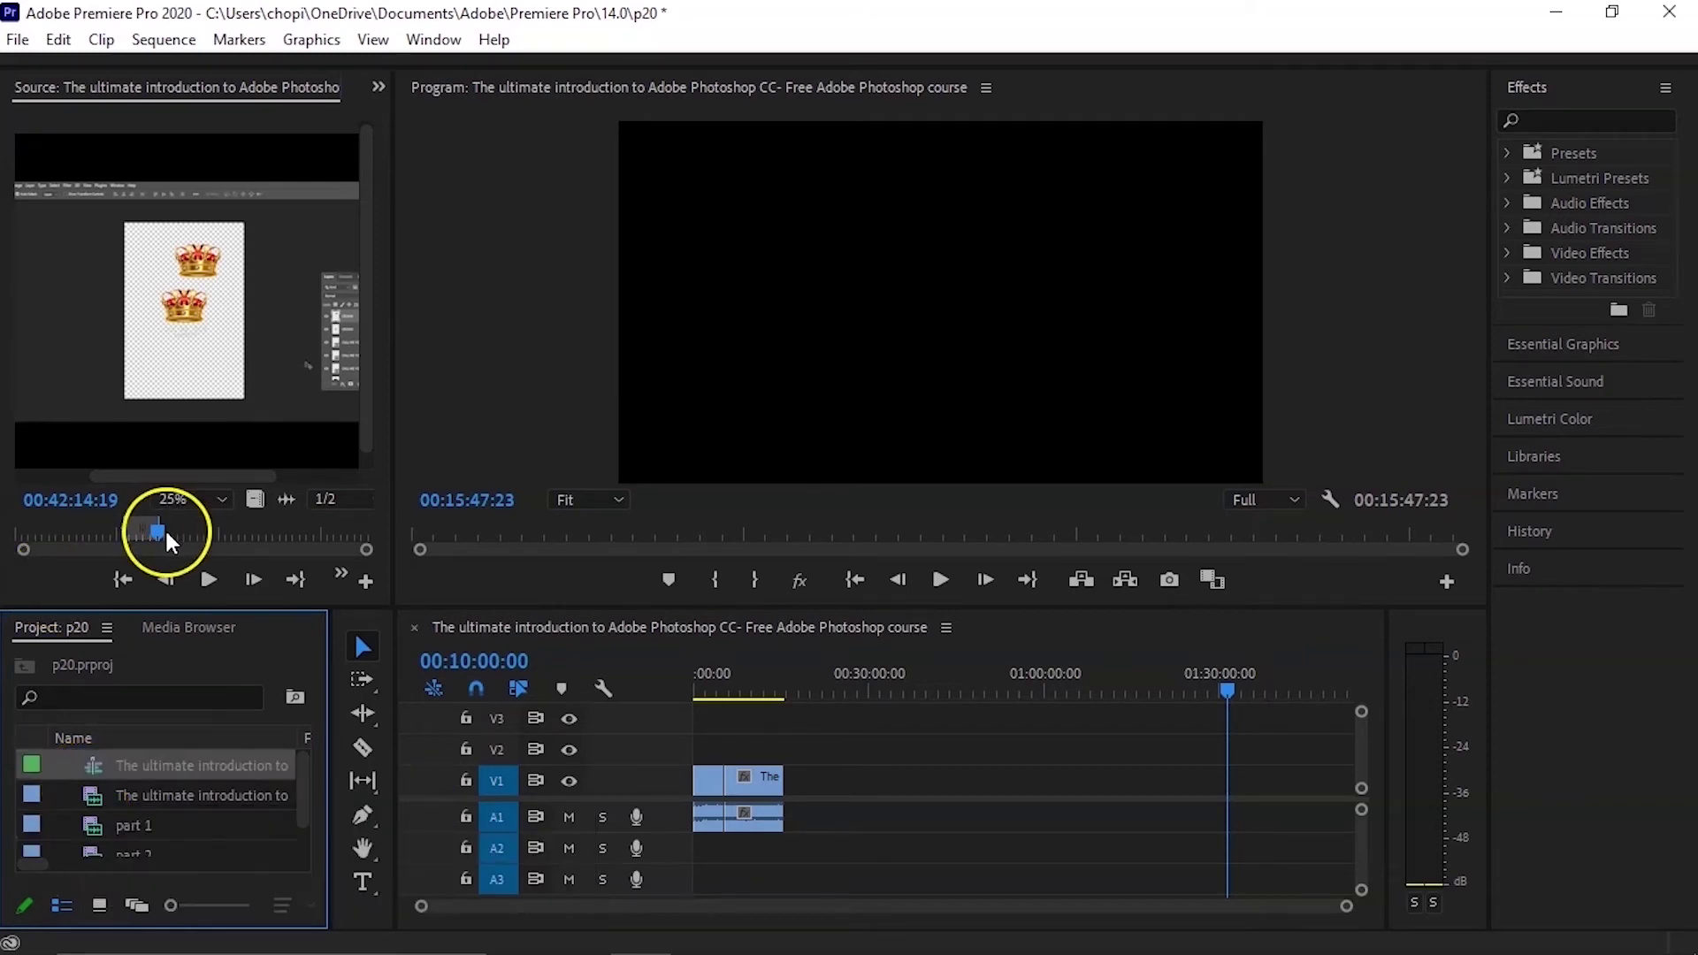
Step: Append a source range ending at 01:00:14:19 after the second excerpt on V1, followed by another range from further along the course clip
drag(157, 530, 219, 539)
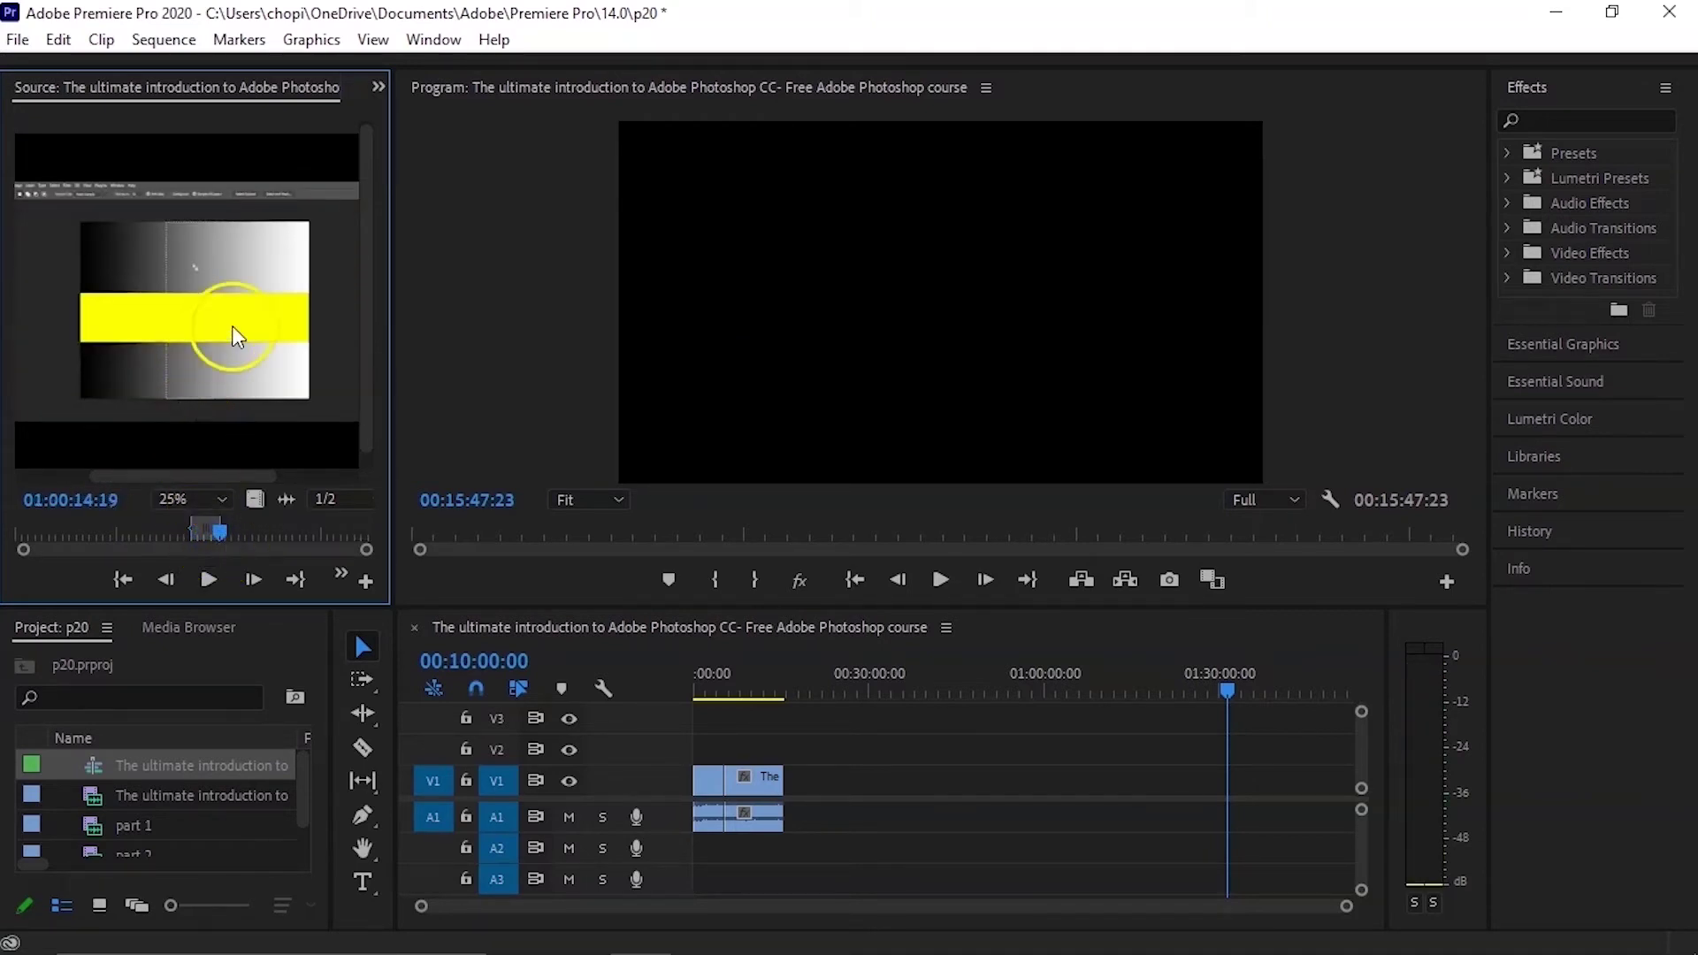
drag(231, 326, 772, 824)
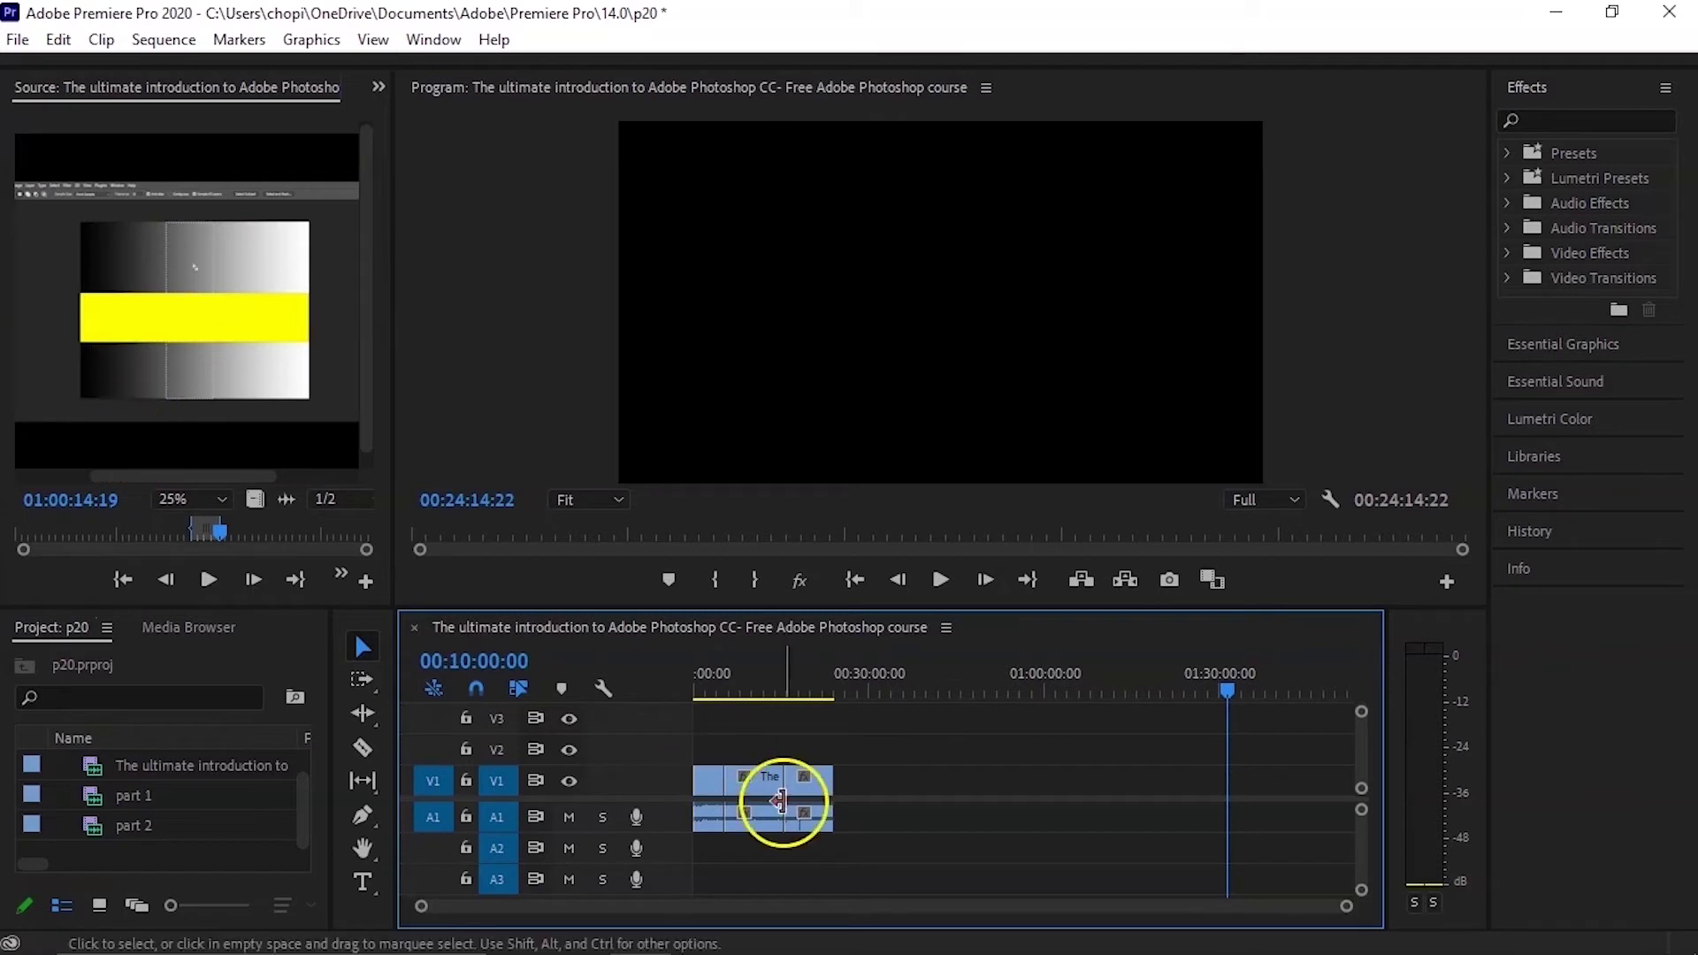
drag(219, 531, 281, 548)
drag(188, 363, 875, 783)
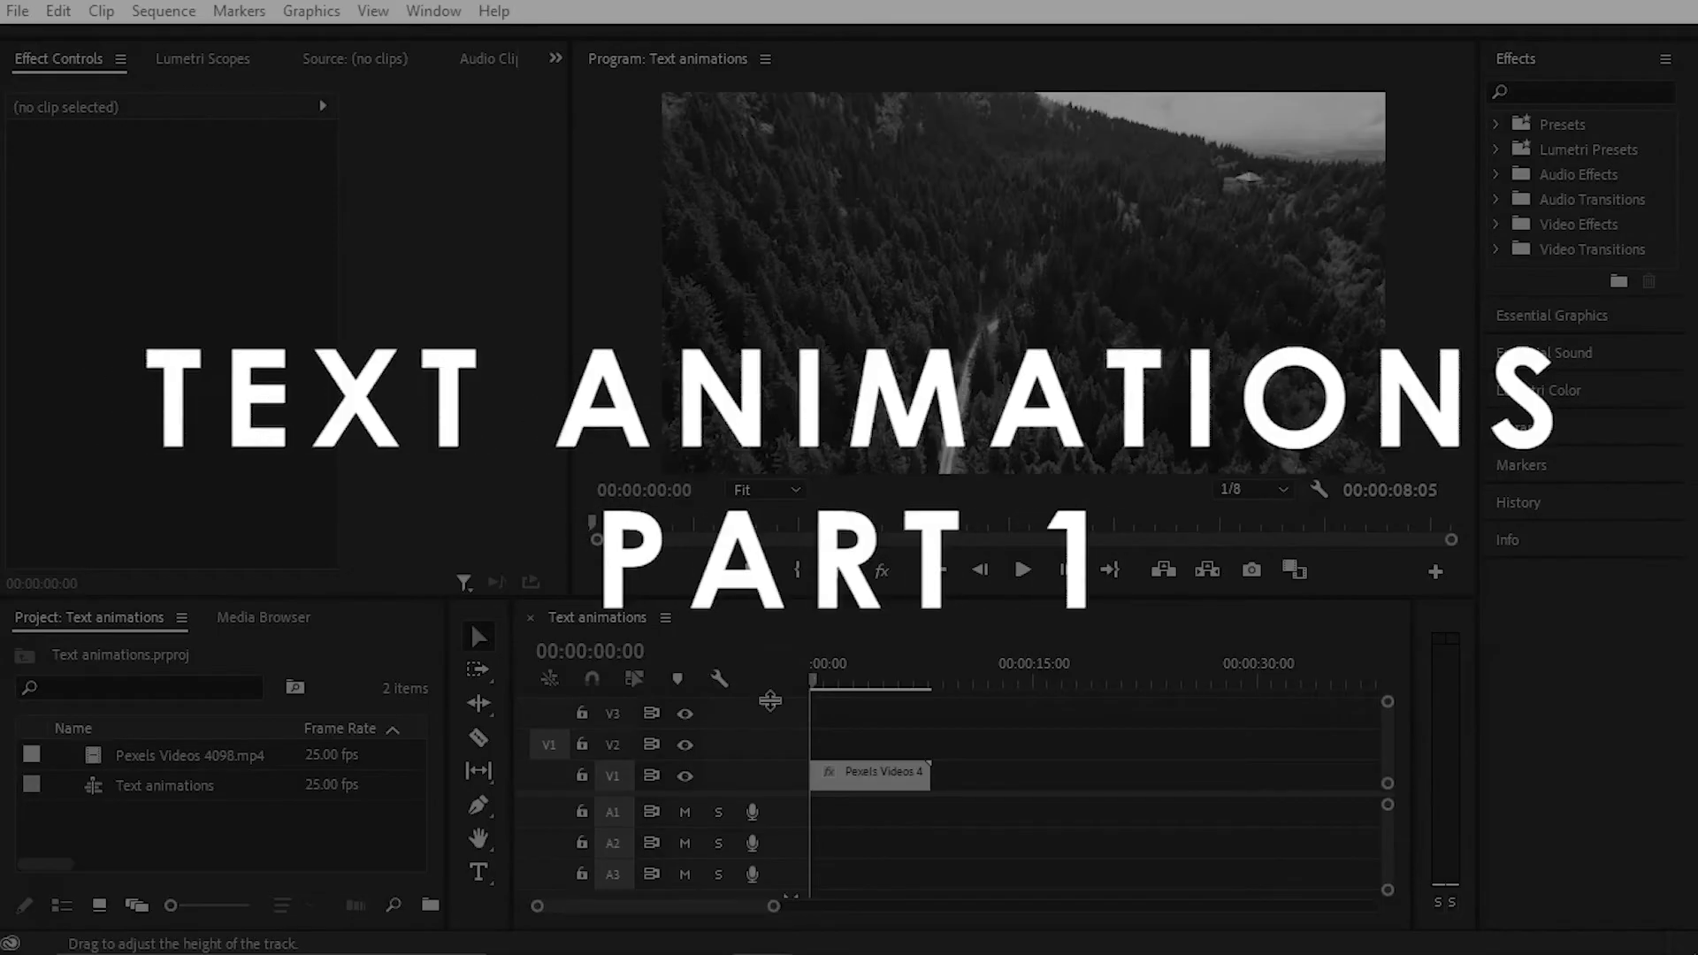
Step: Select the Pexels Videos 4098.mp4 clip on V1 of the Text animations sequence
click(828, 758)
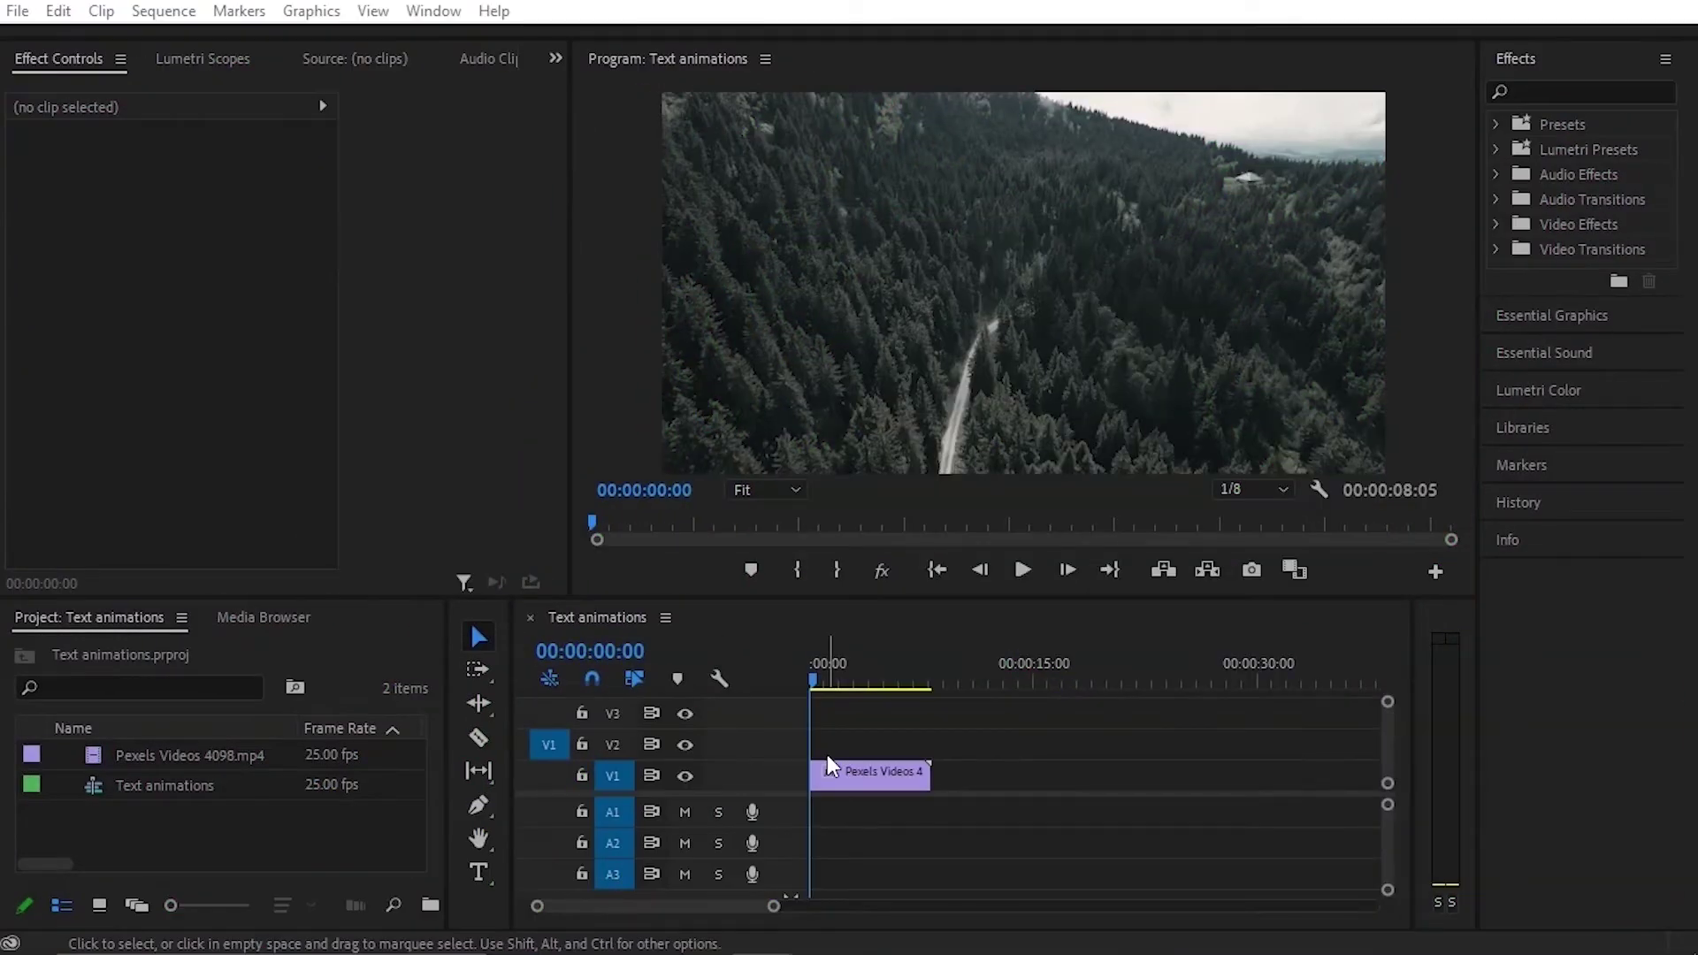
click(835, 696)
click(895, 778)
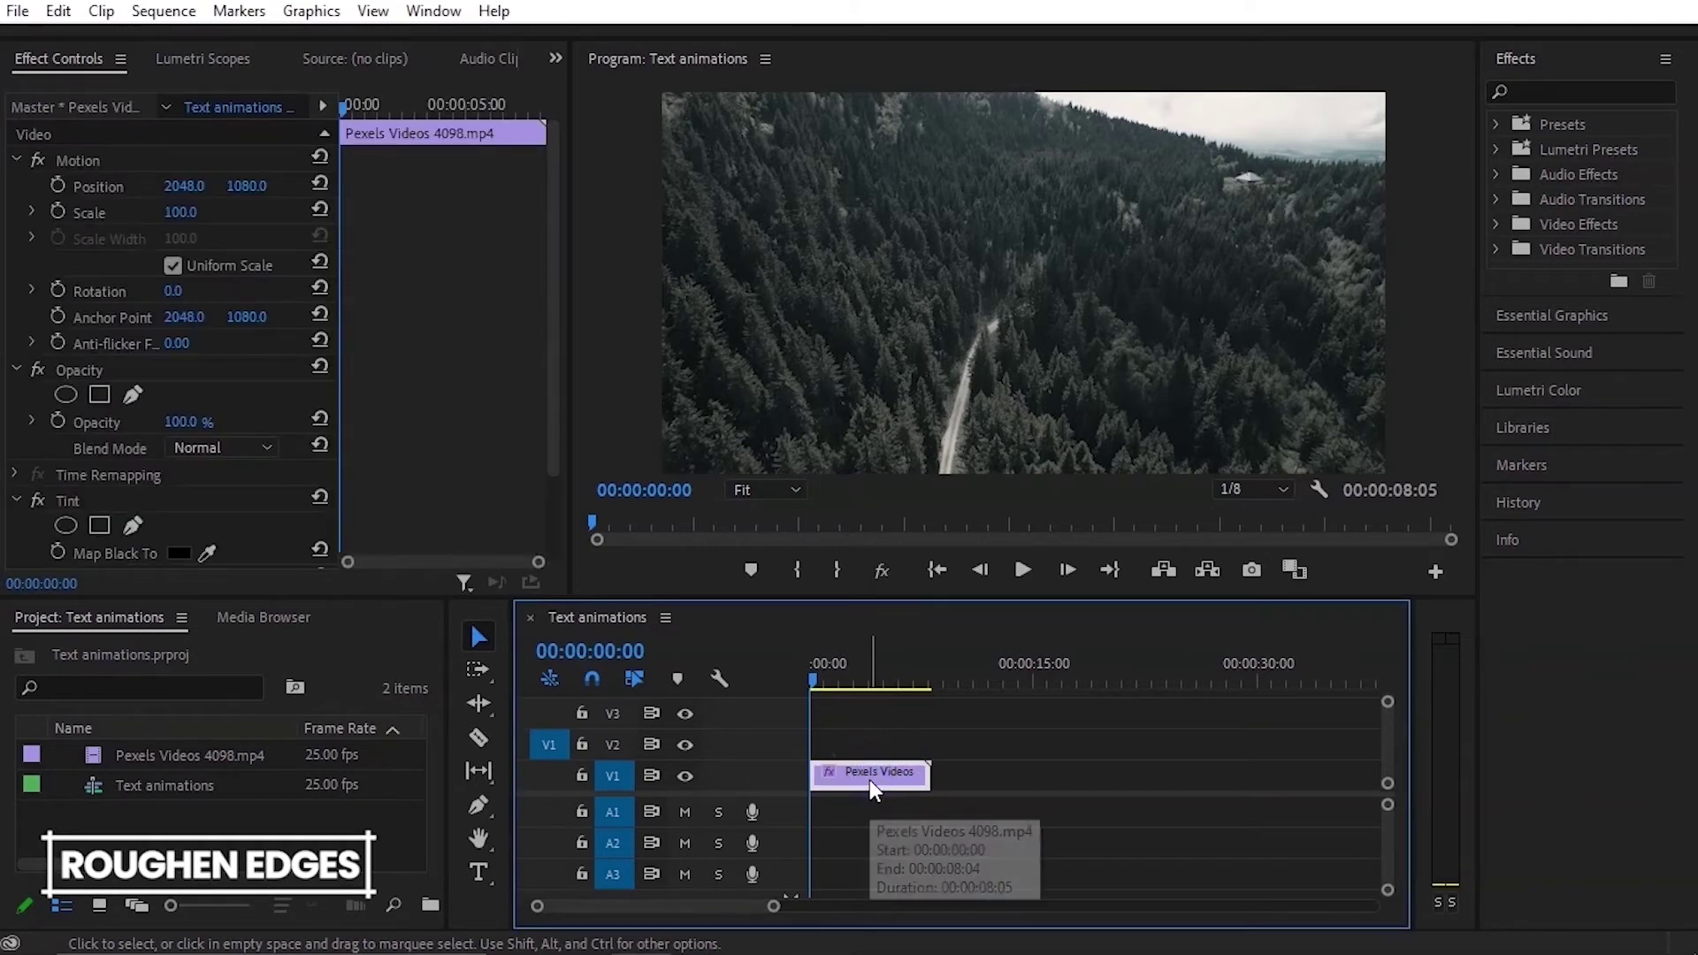
click(867, 778)
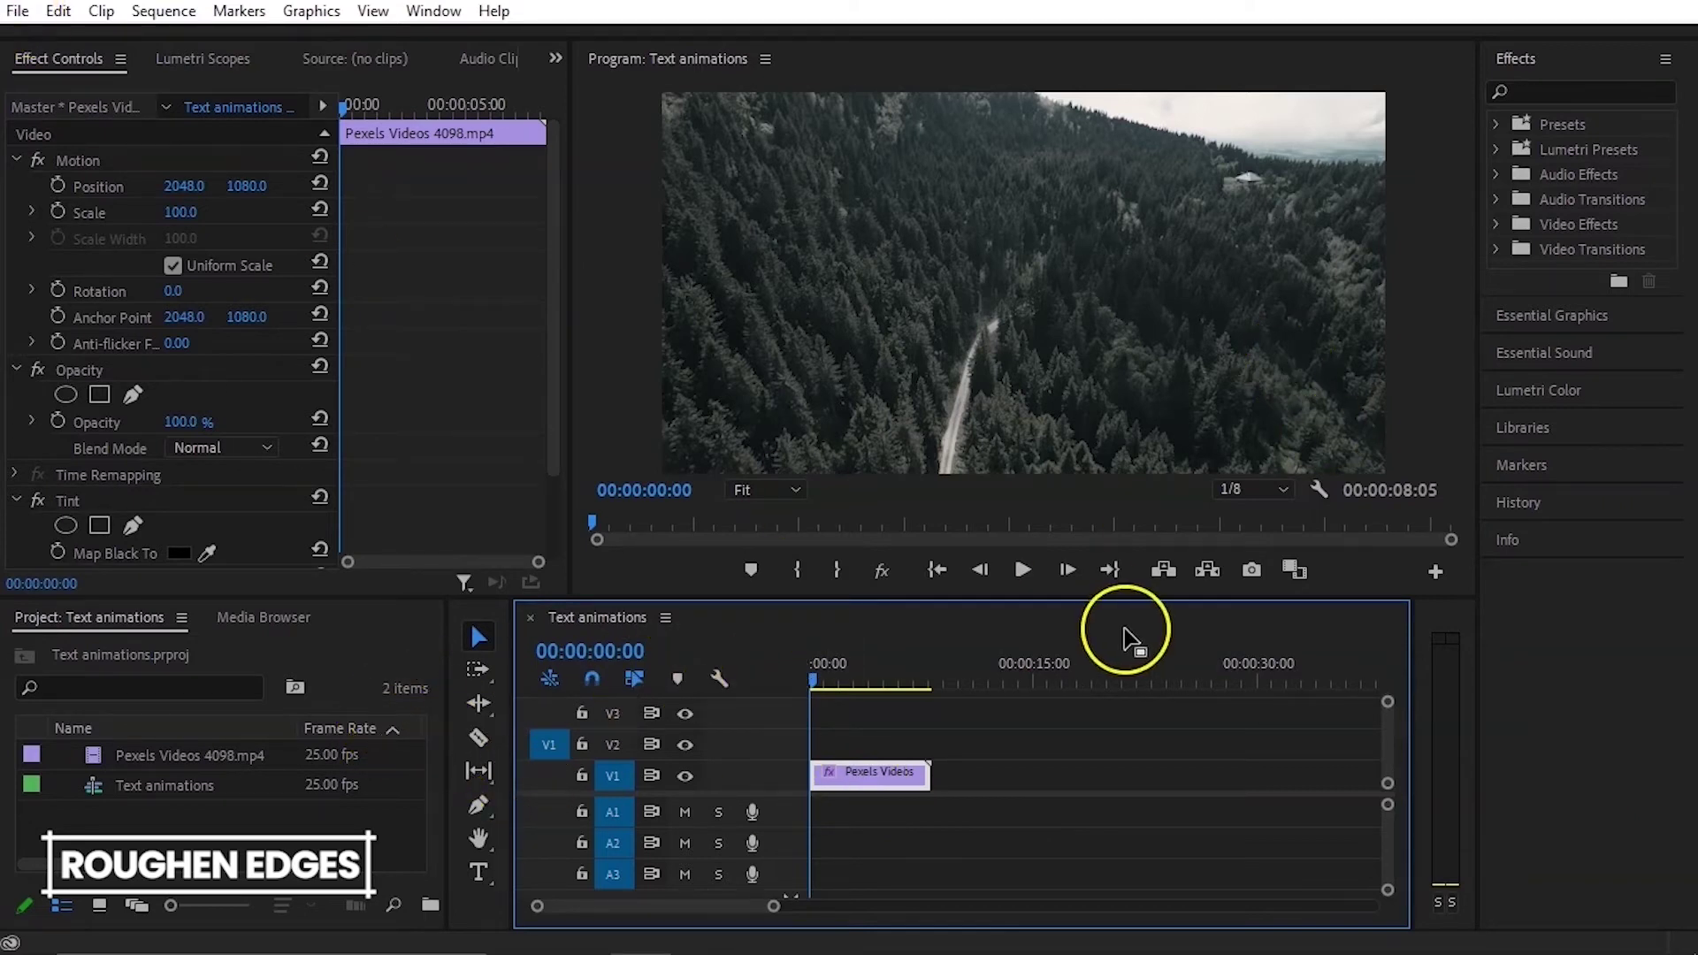
Step: Create a new legacy title named WOODS, keeping the default video settings
click(1031, 743)
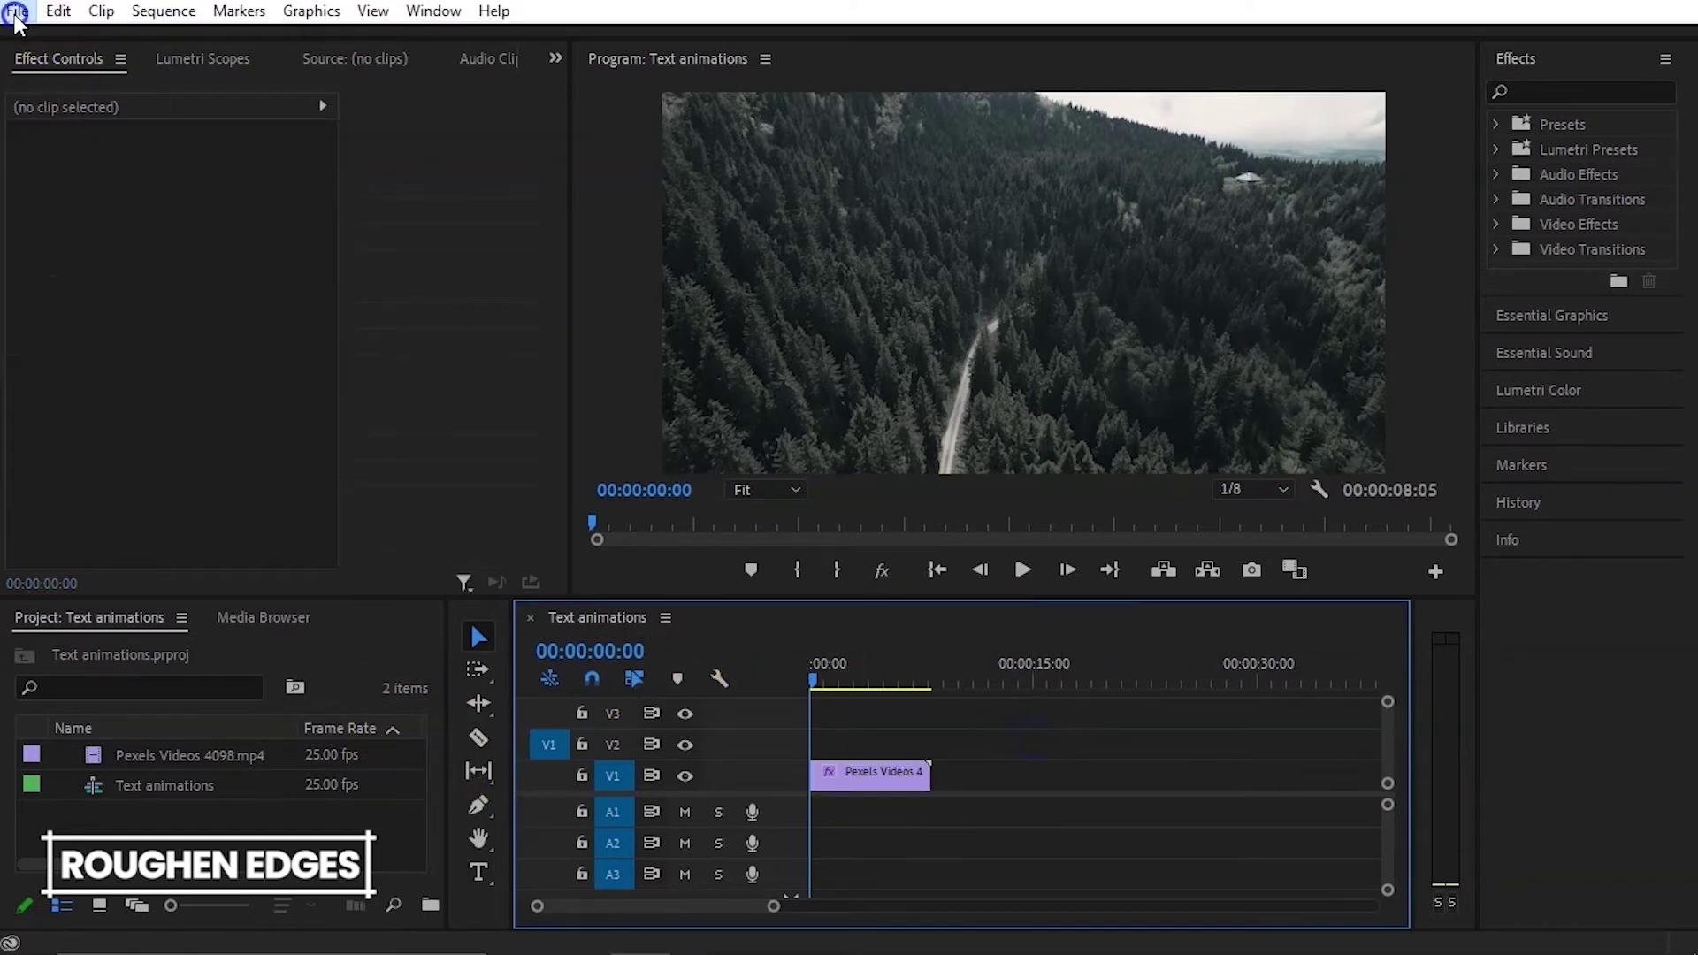
click(16, 13)
mouse_move(71, 18)
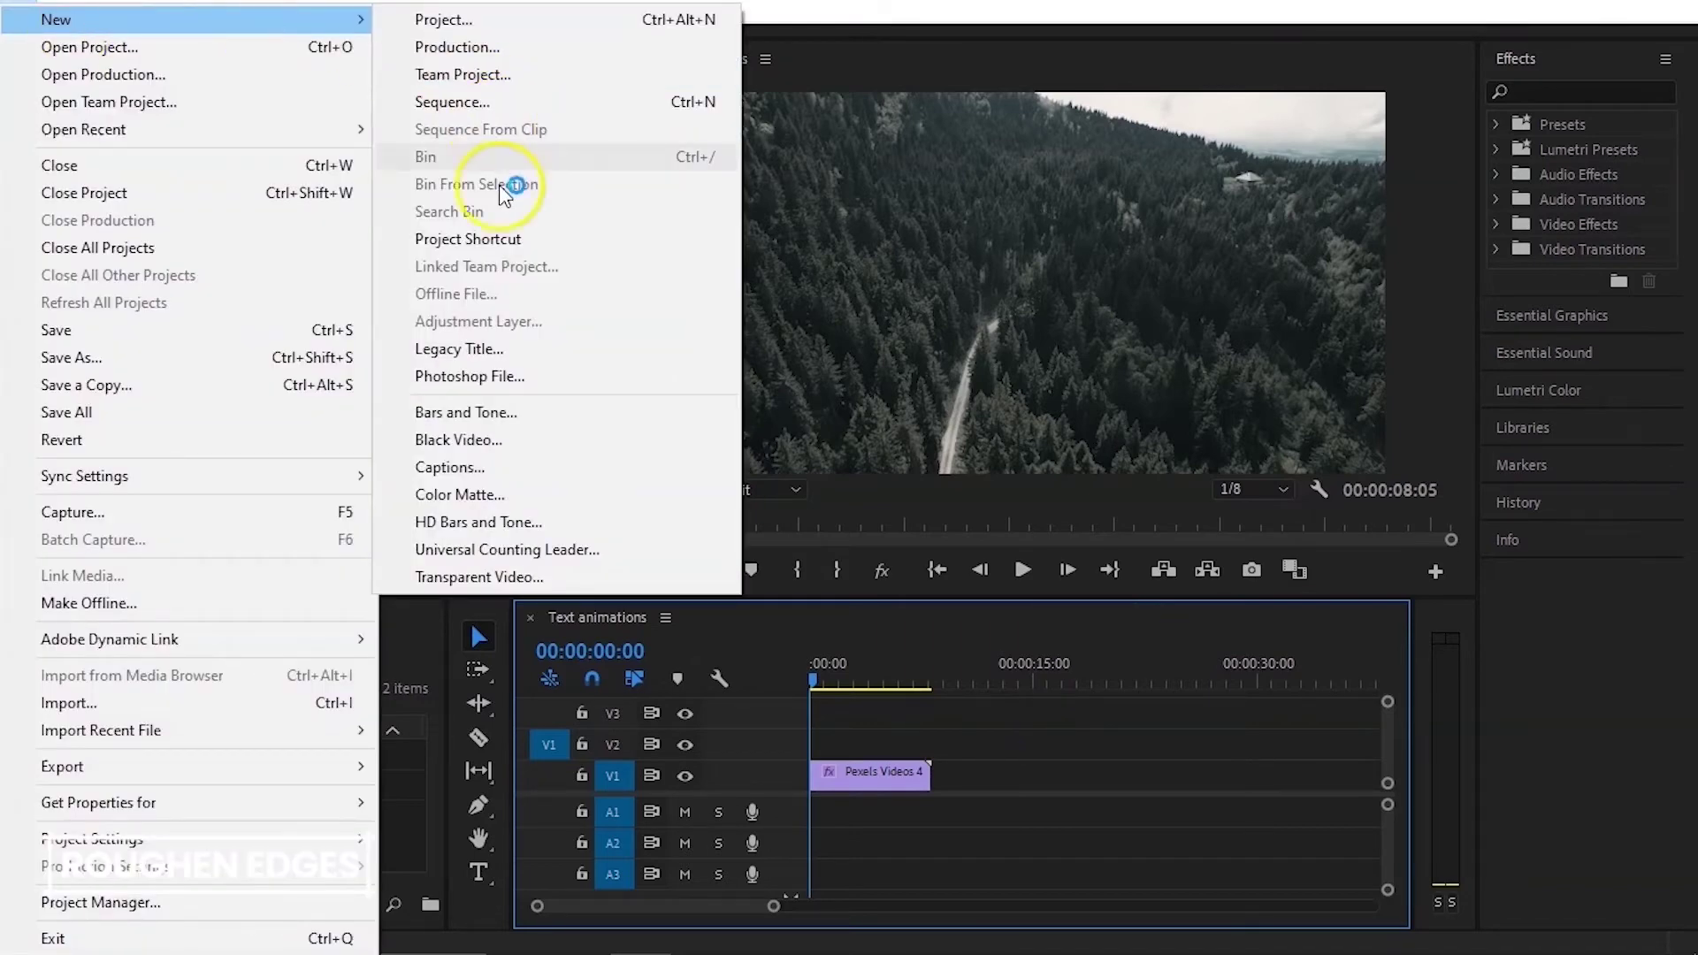
click(547, 348)
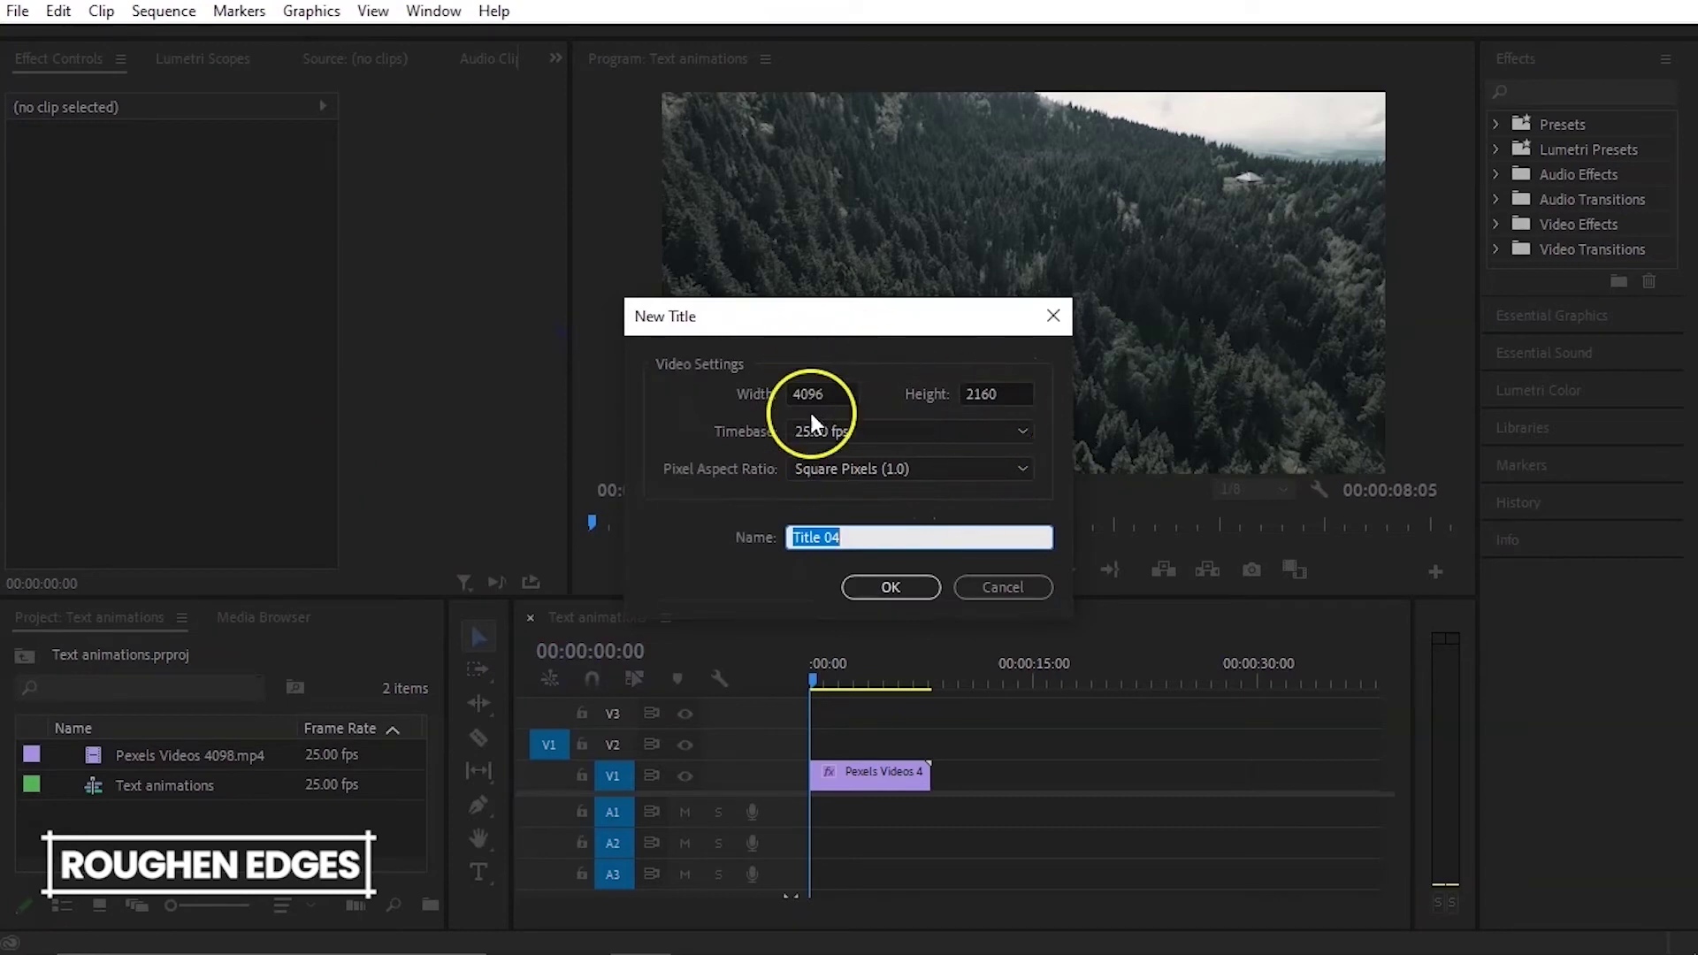
text(w)
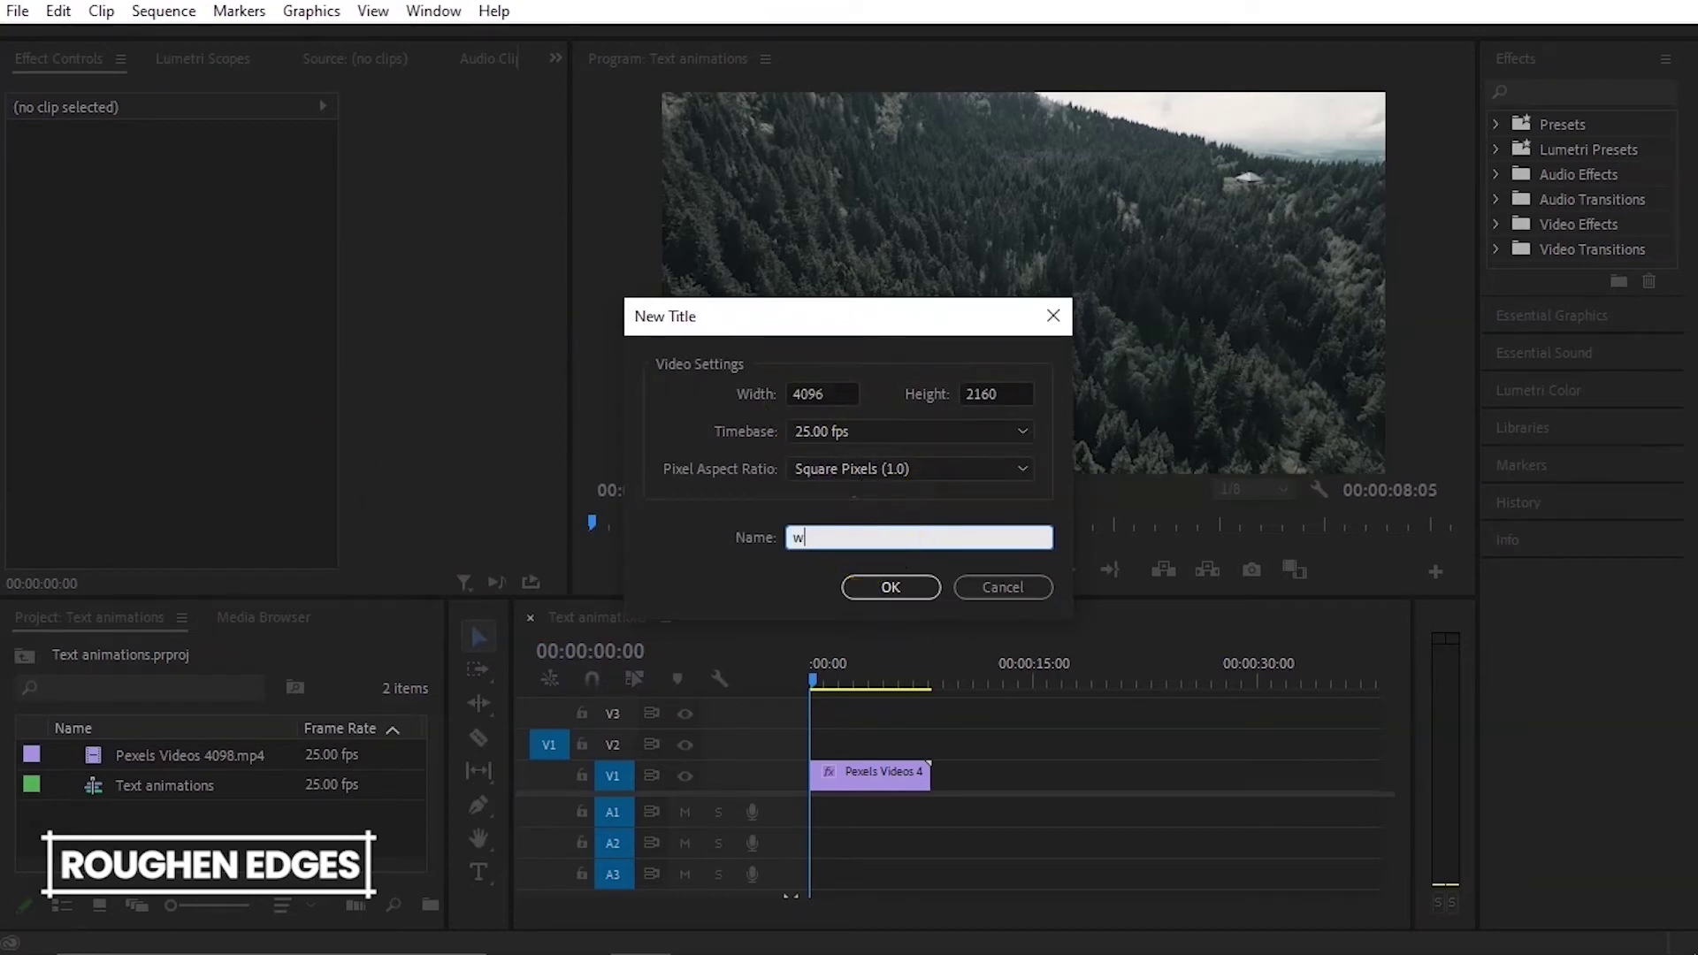
key(BackSpace)
text(W)
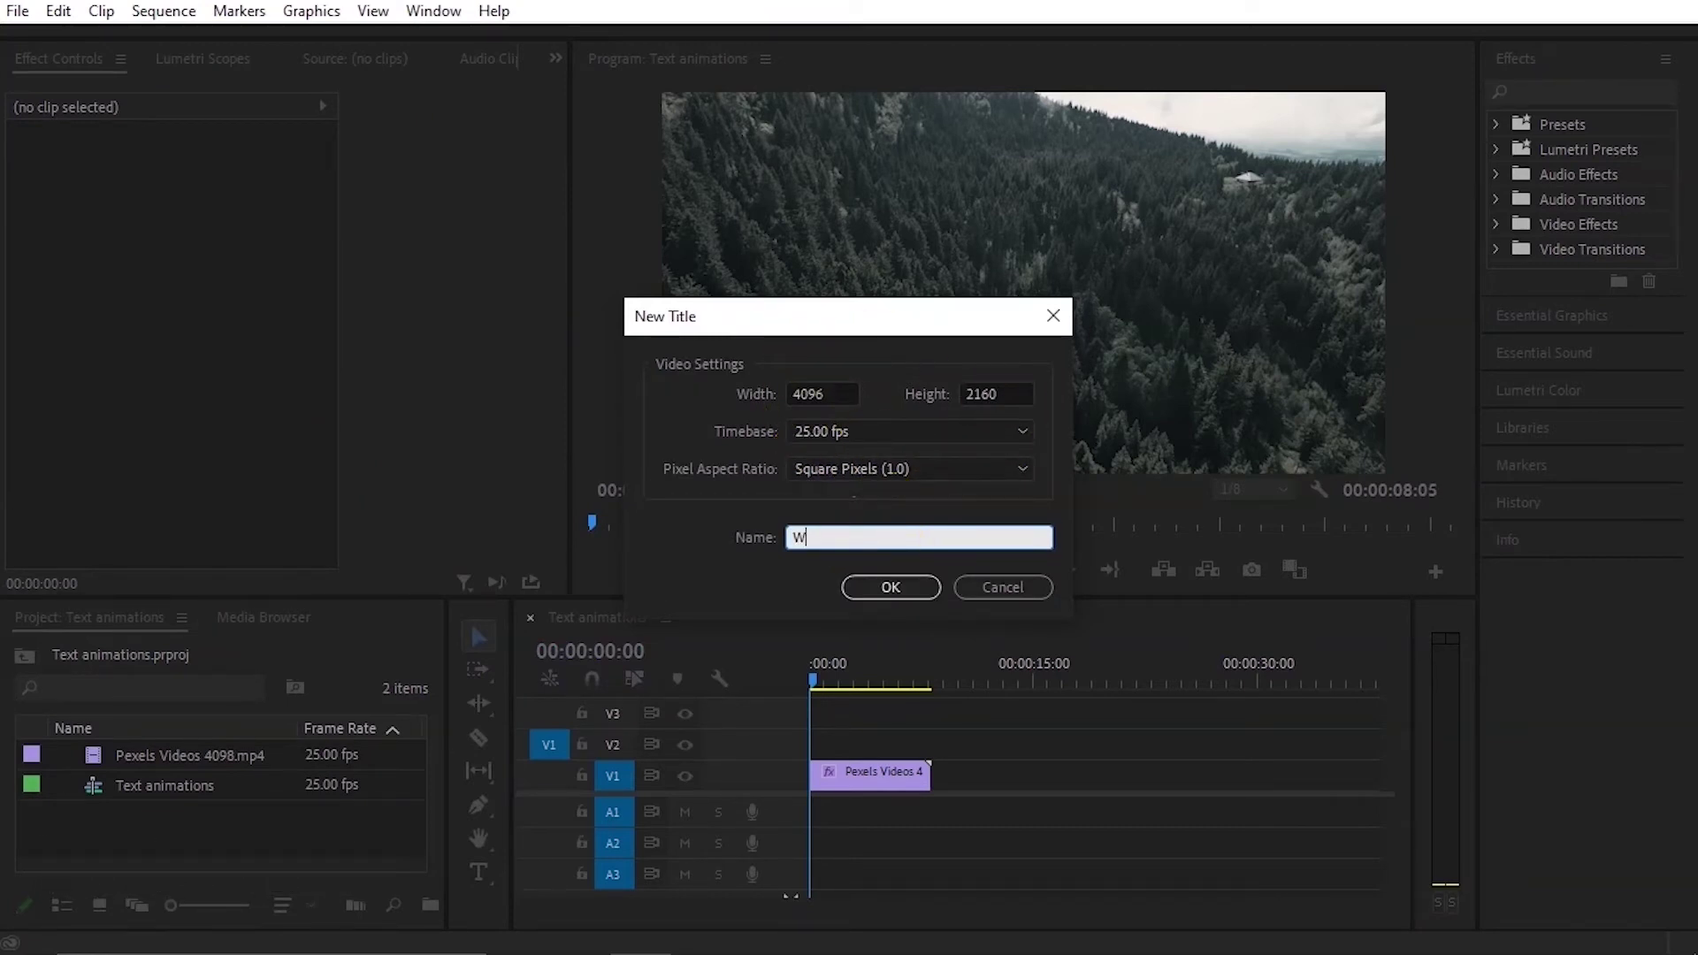
text(OODS)
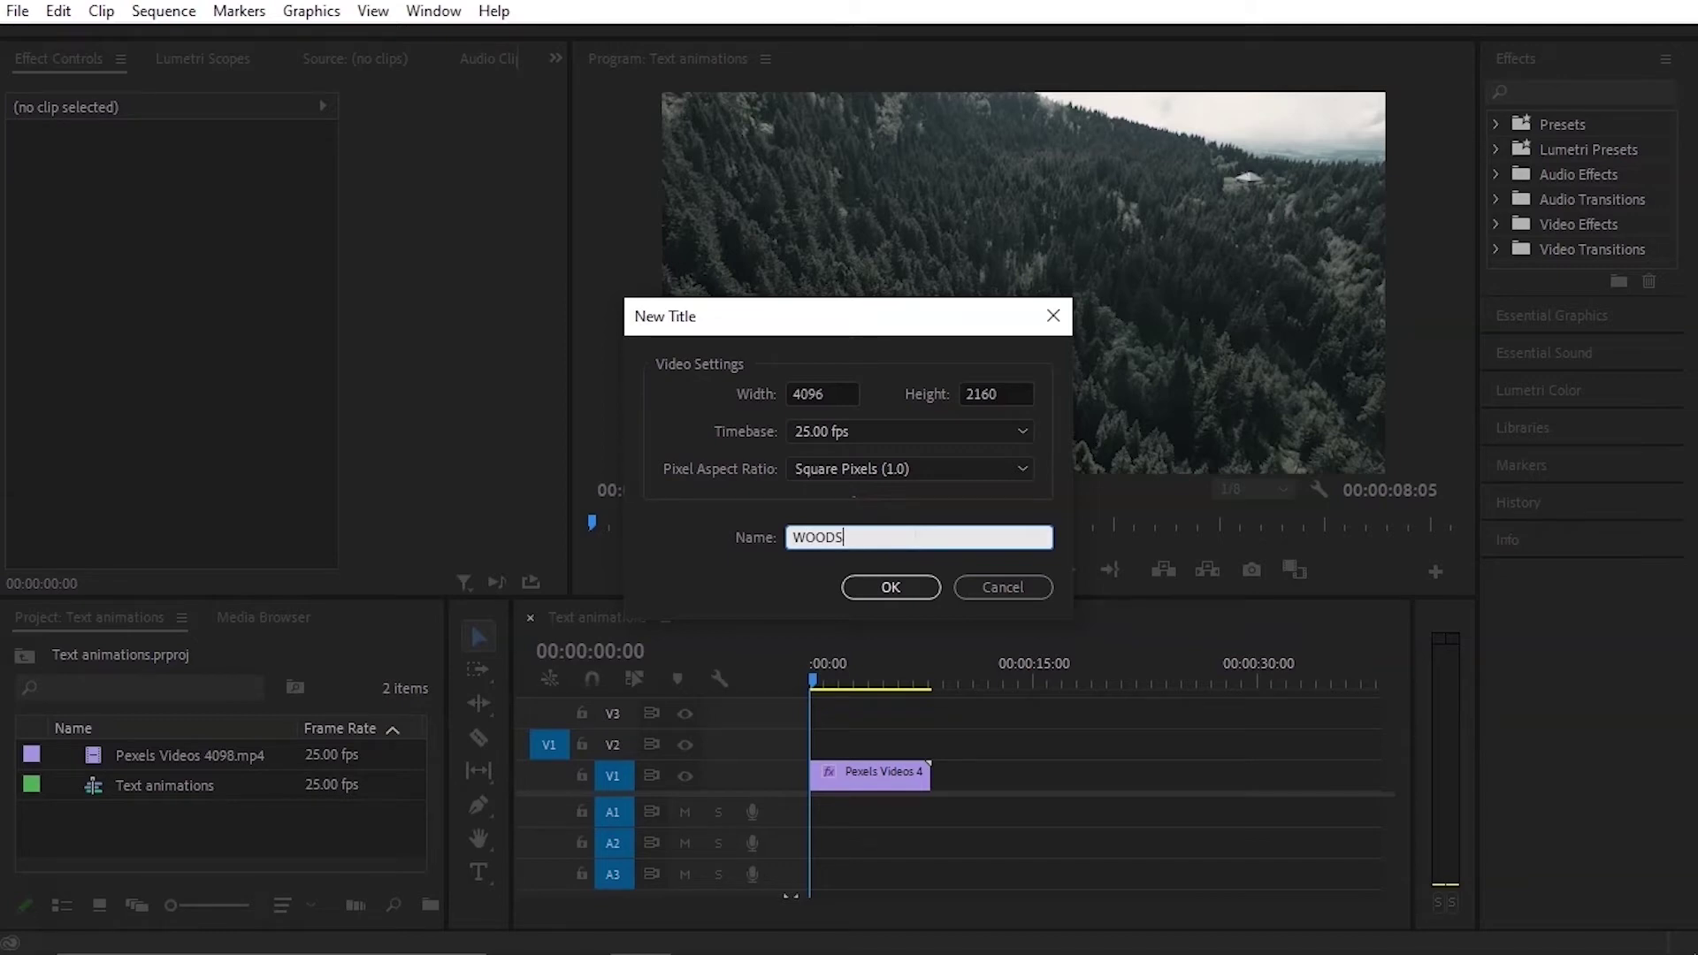
click(913, 591)
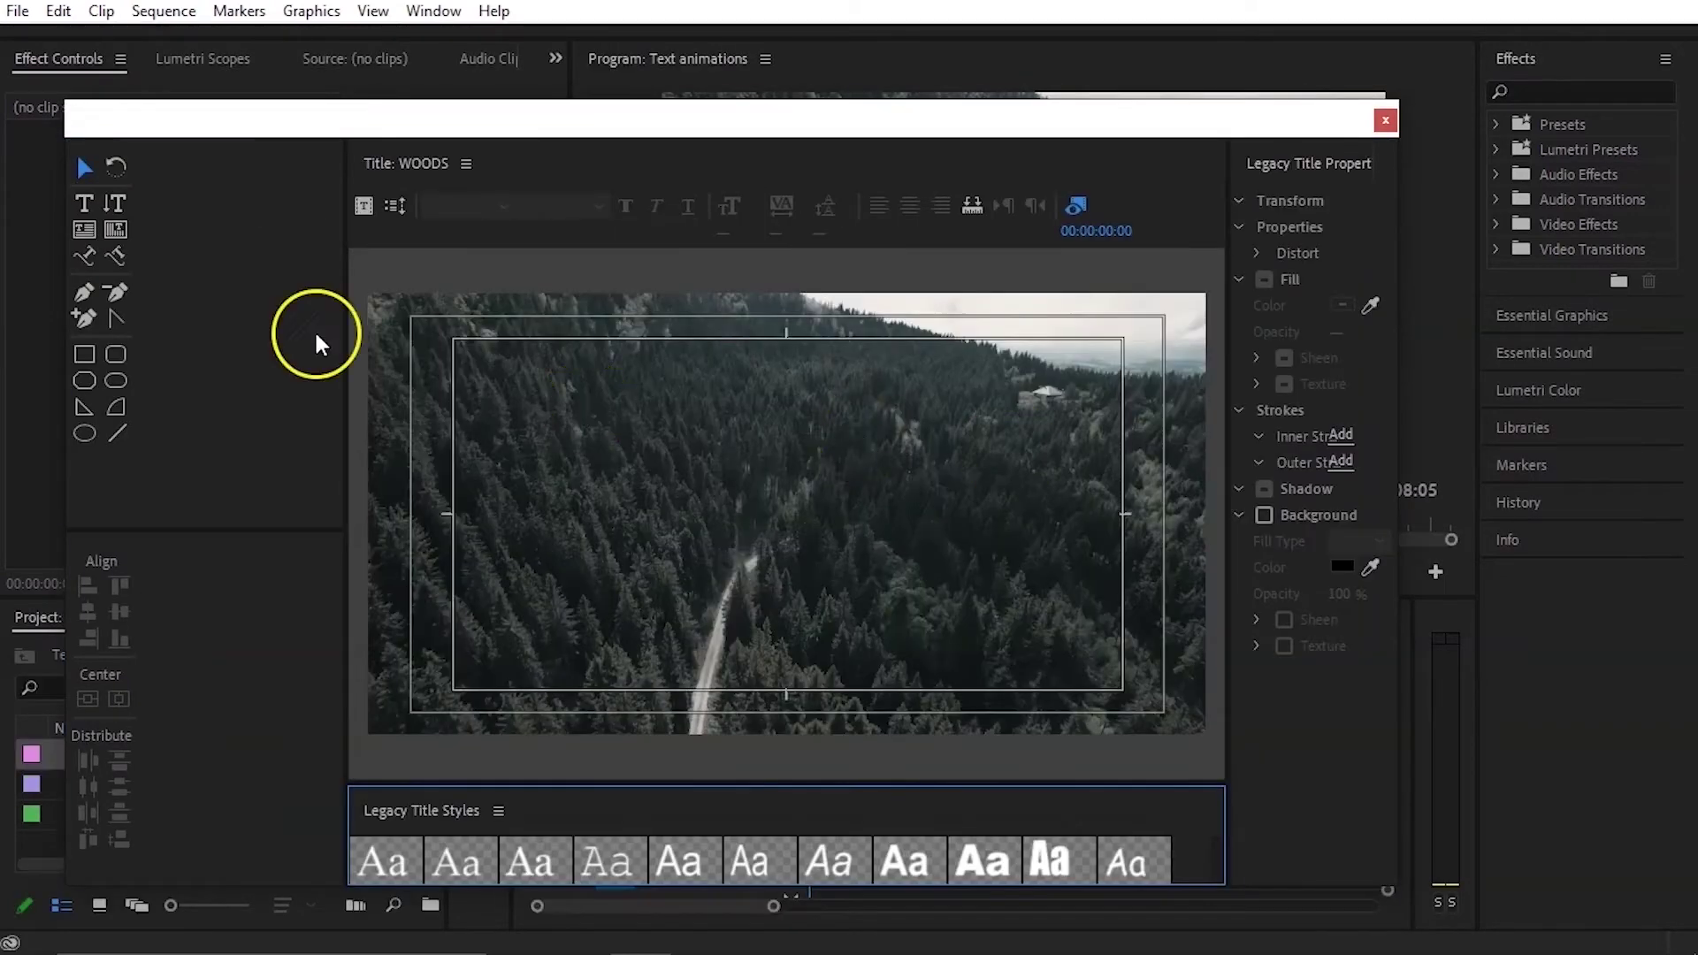
Step: Draw a text box about 1971 by 649 around the middle of the title frame and set its font size to 400
click(84, 201)
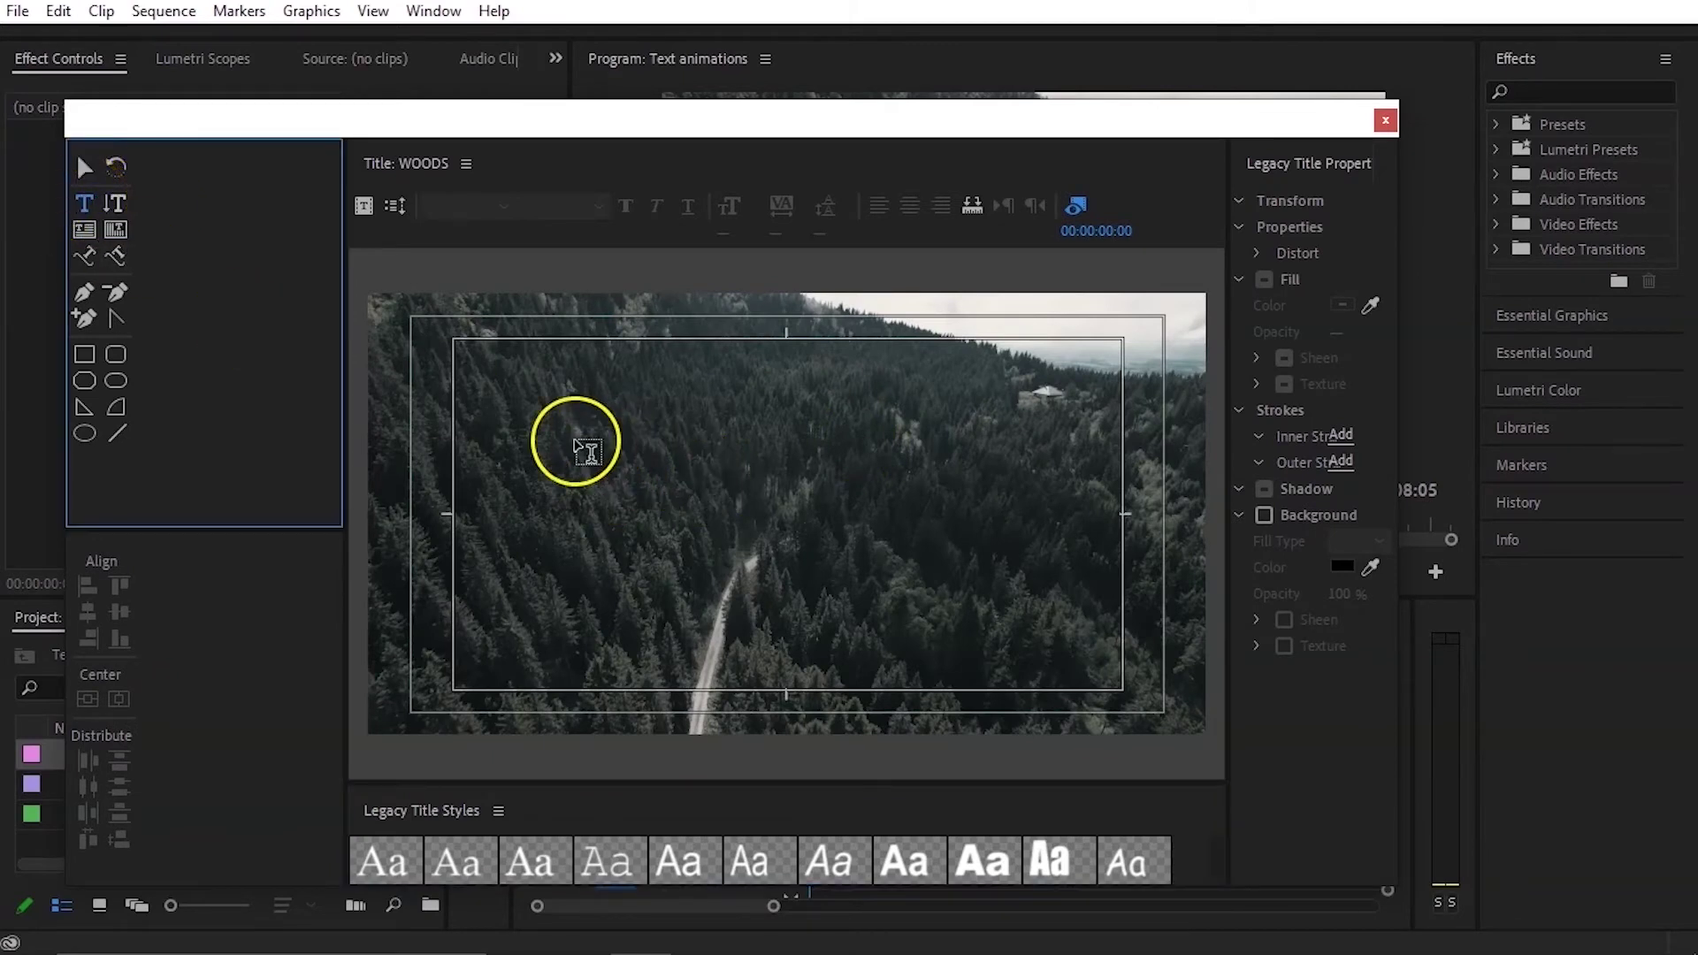
drag(576, 440, 978, 573)
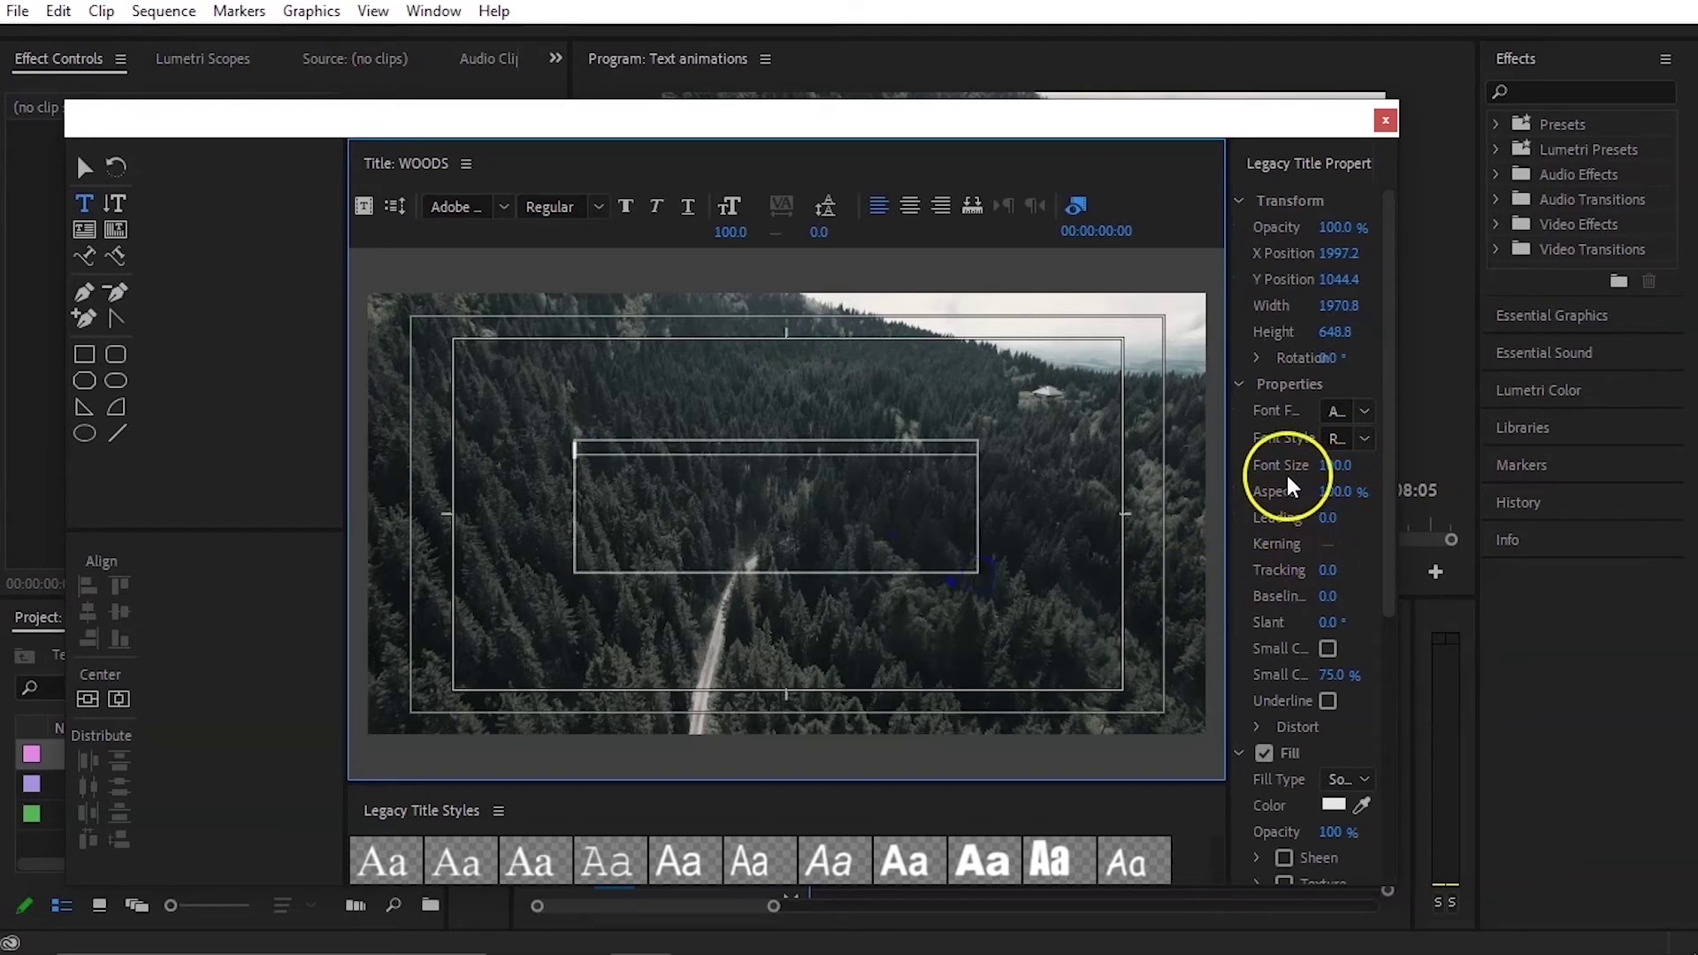
click(1335, 464)
text(4)
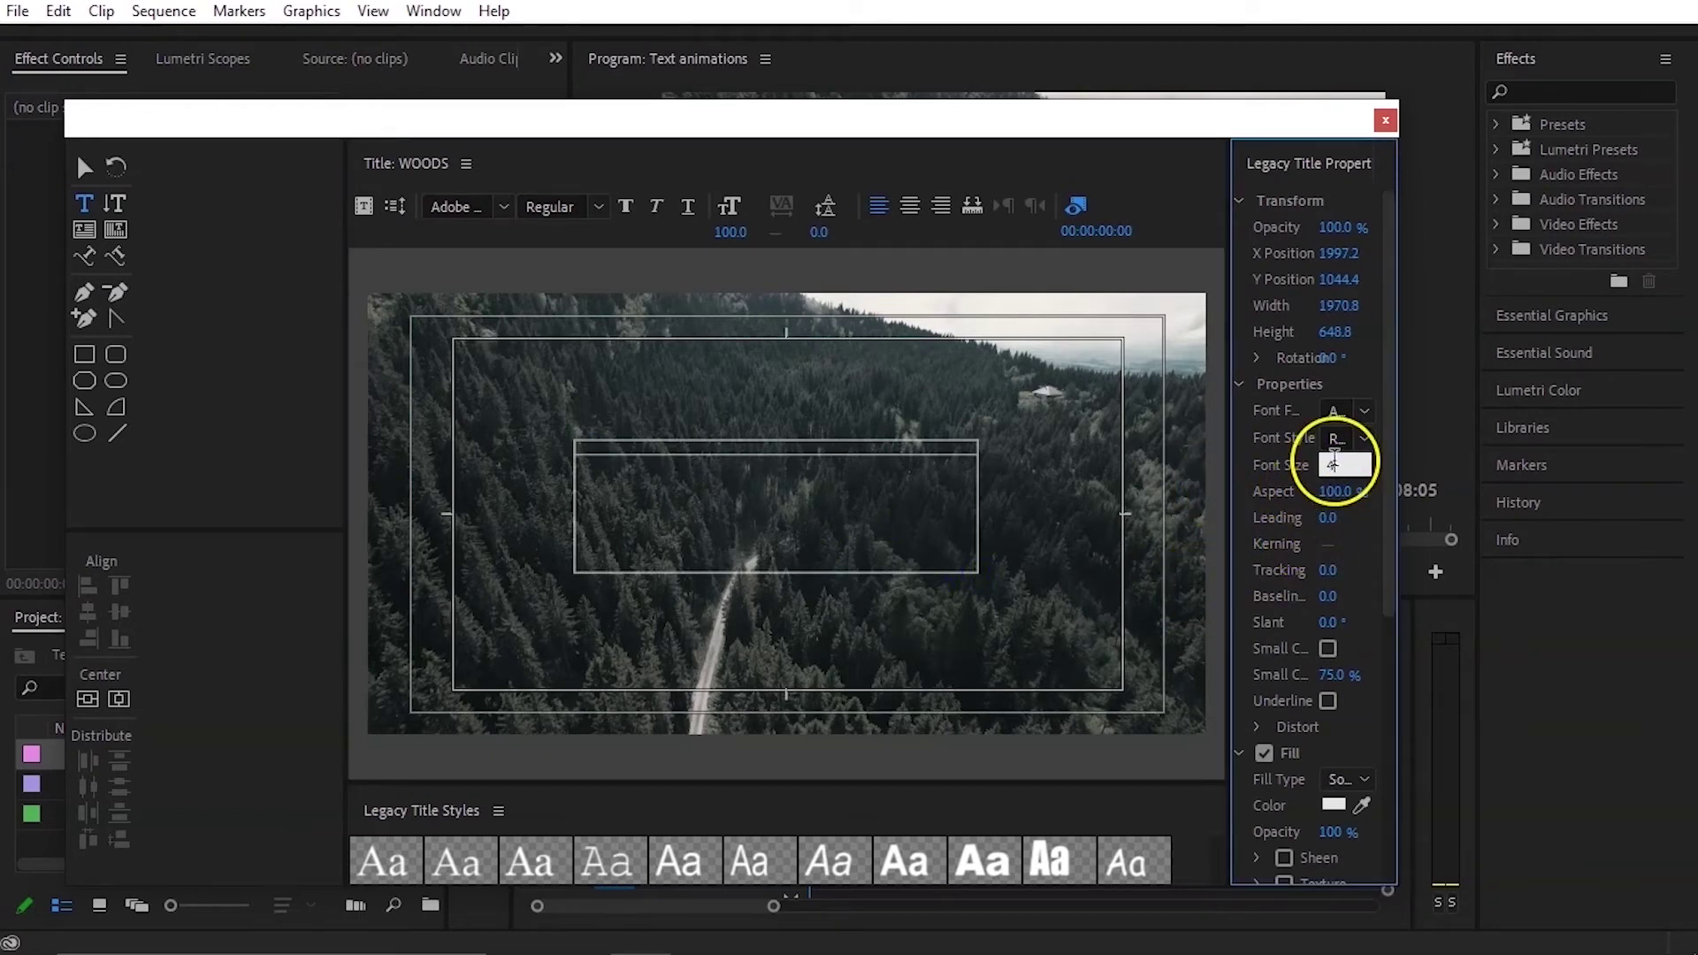
text(00)
key(Return)
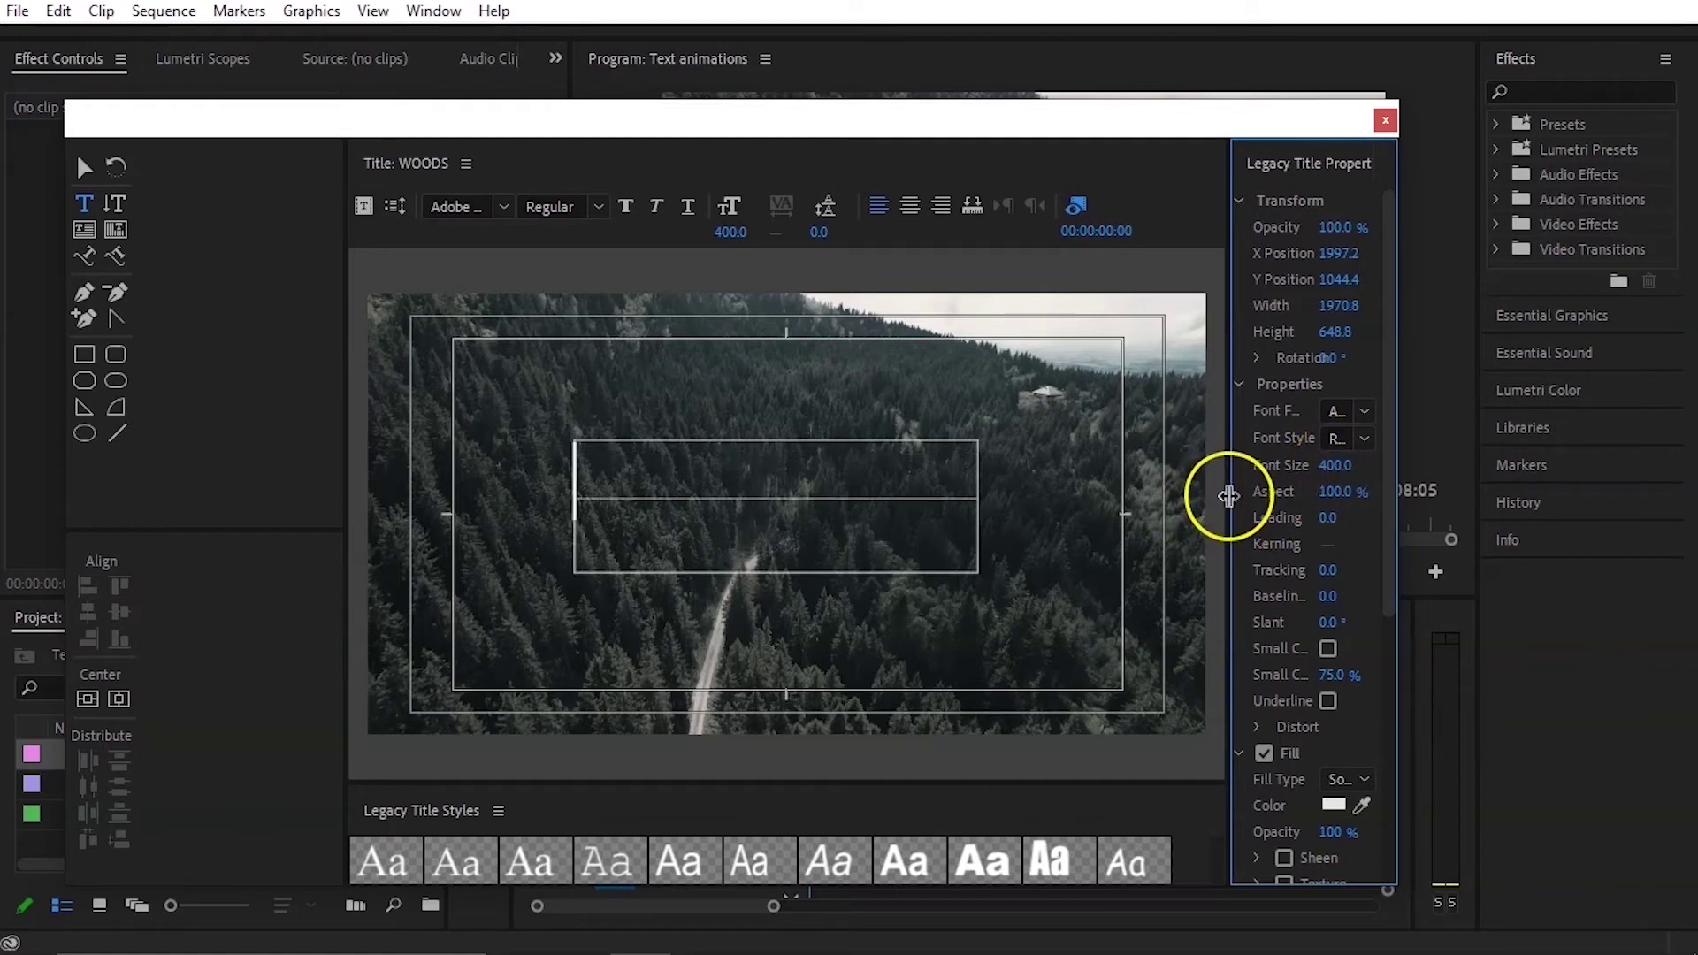
drag(1228, 496, 1156, 498)
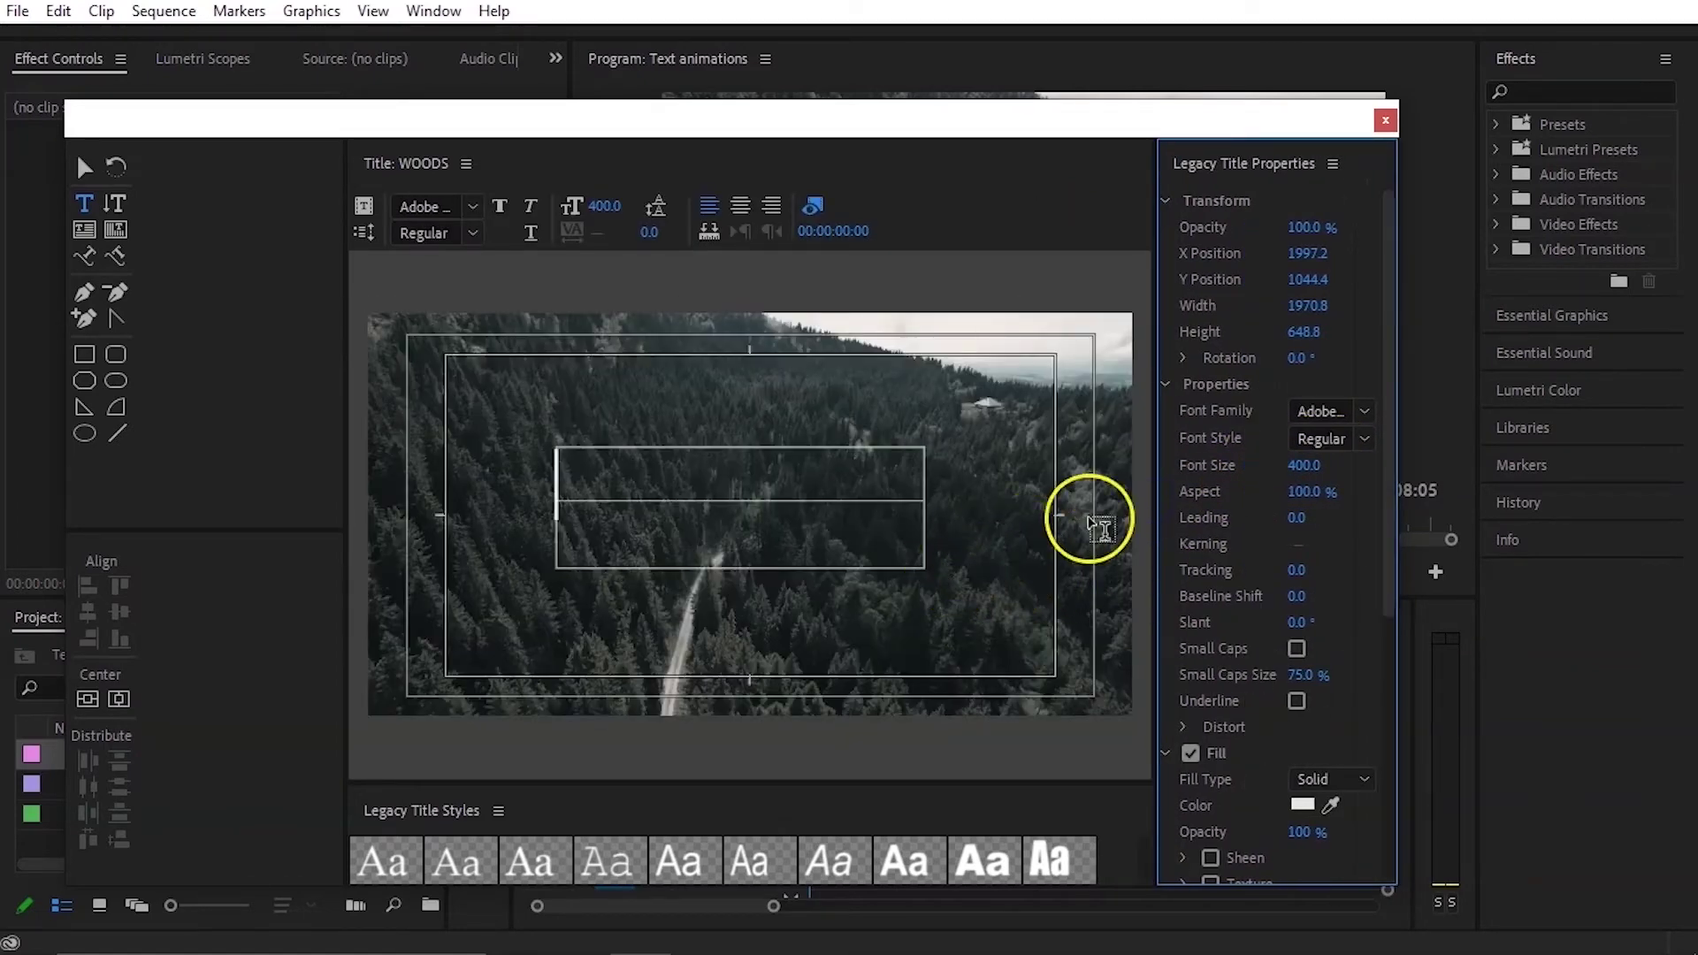
Step: Enter the text "THE WOODS" in the title's text box
click(853, 473)
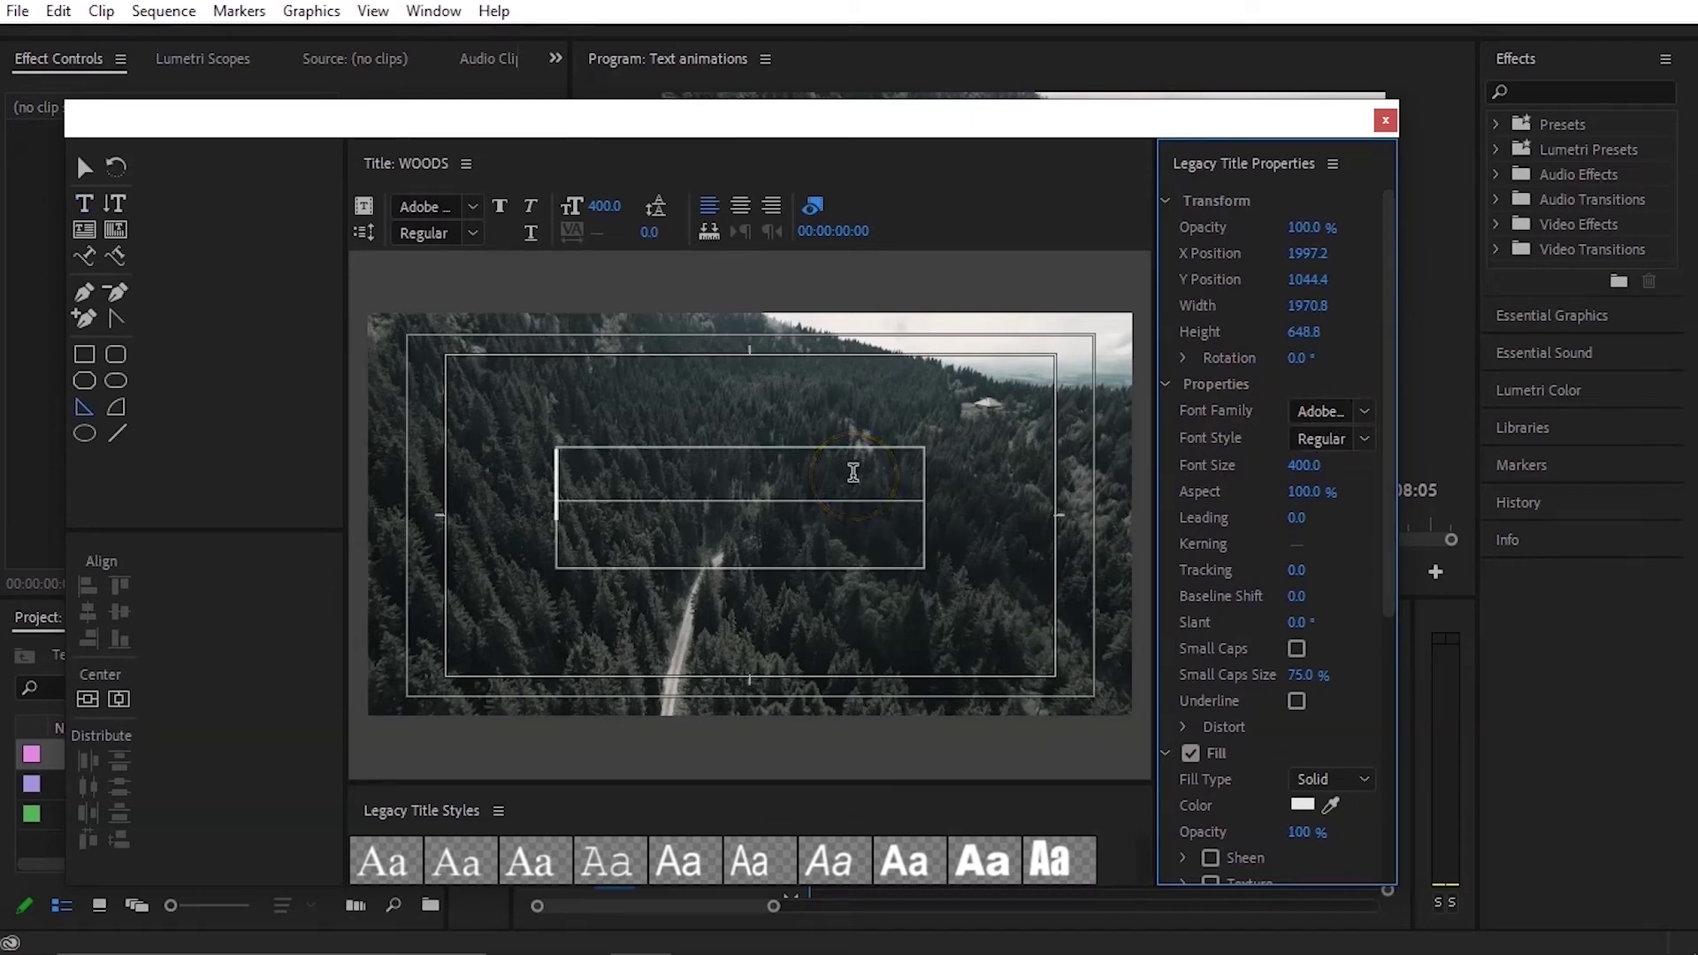
click(580, 481)
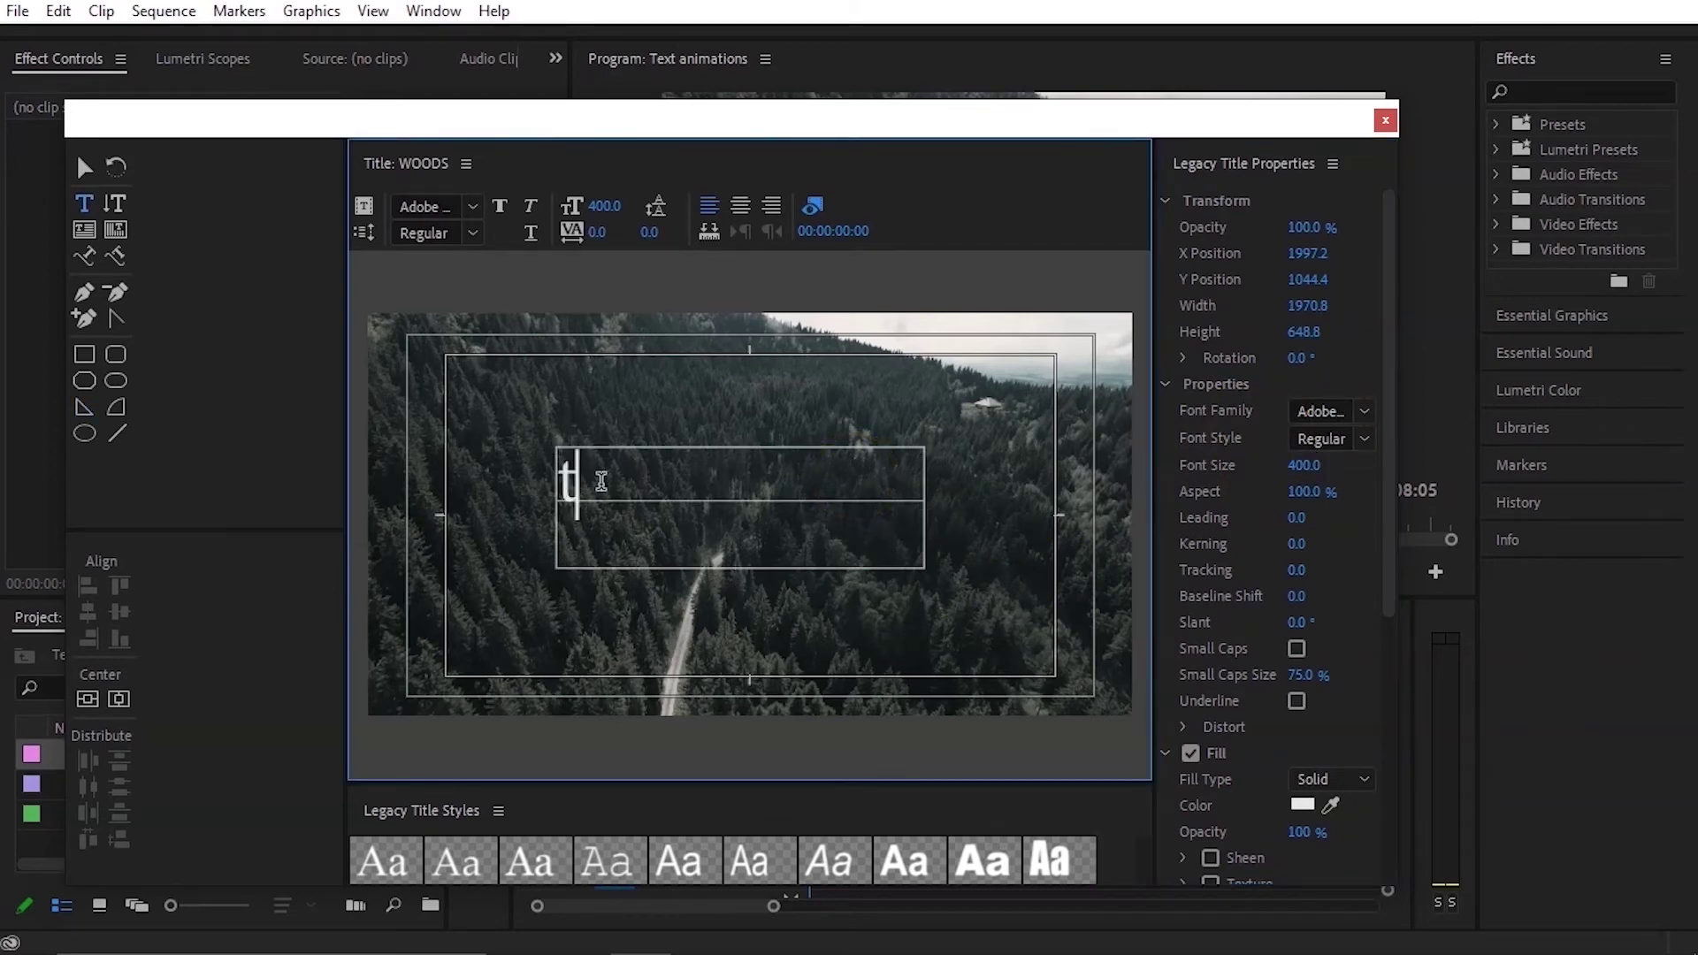
text(THE Z)
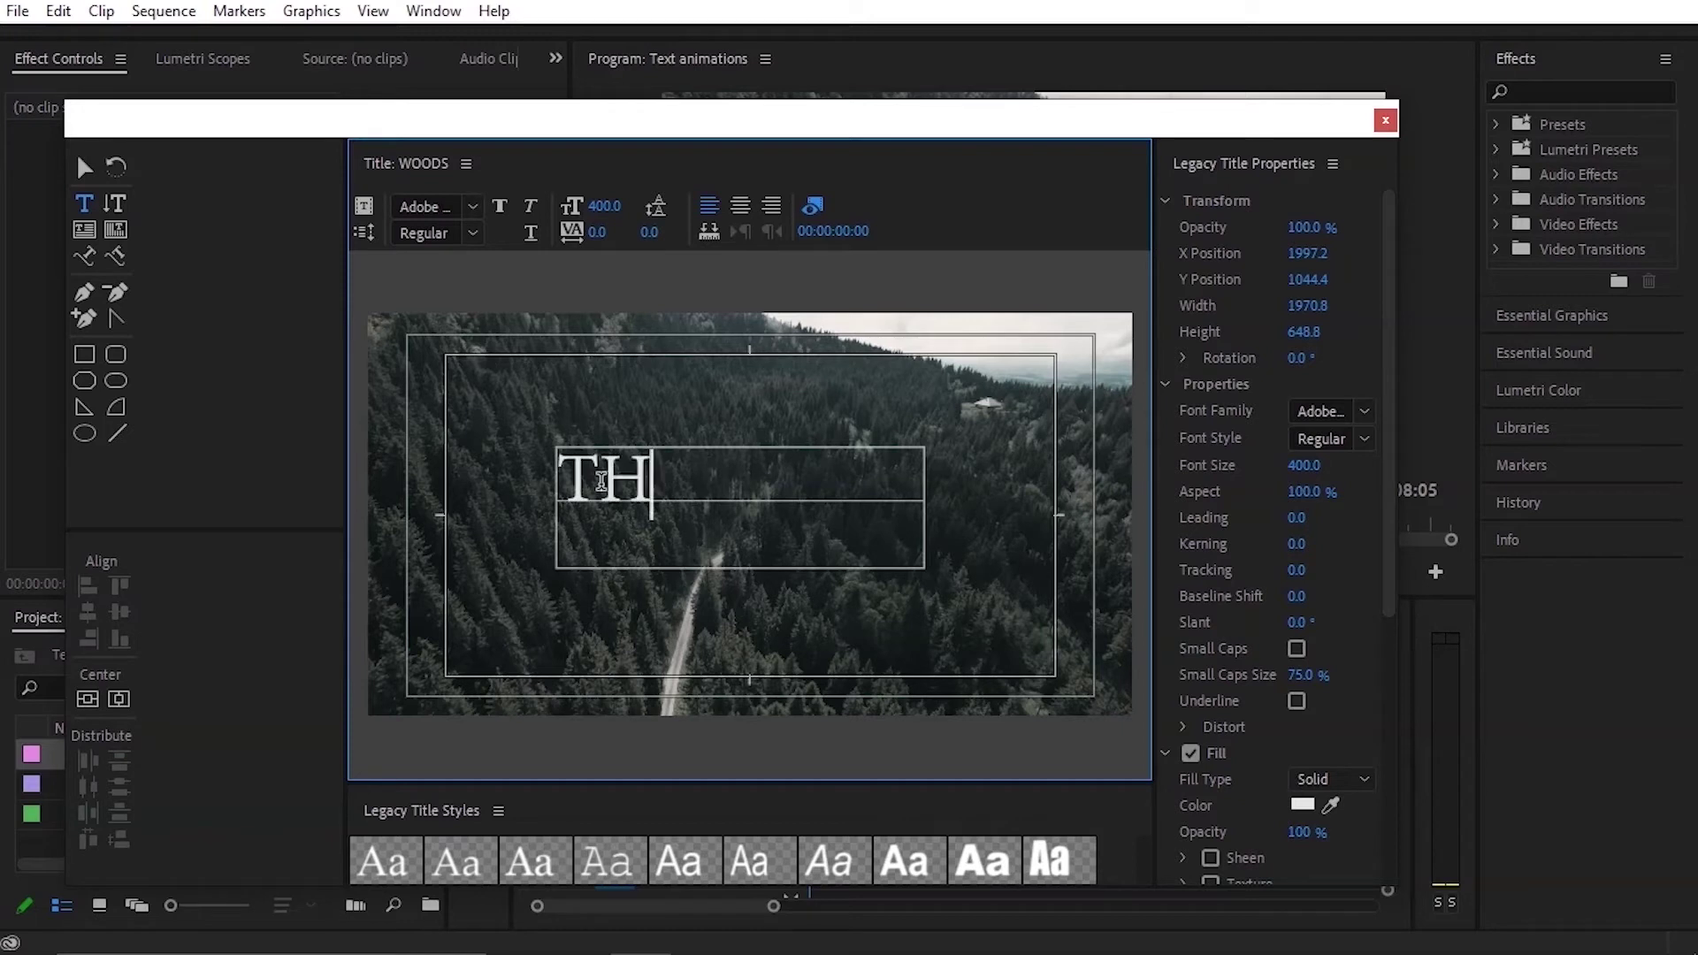
key(BackSpace)
key(BackSpace)
text(WO)
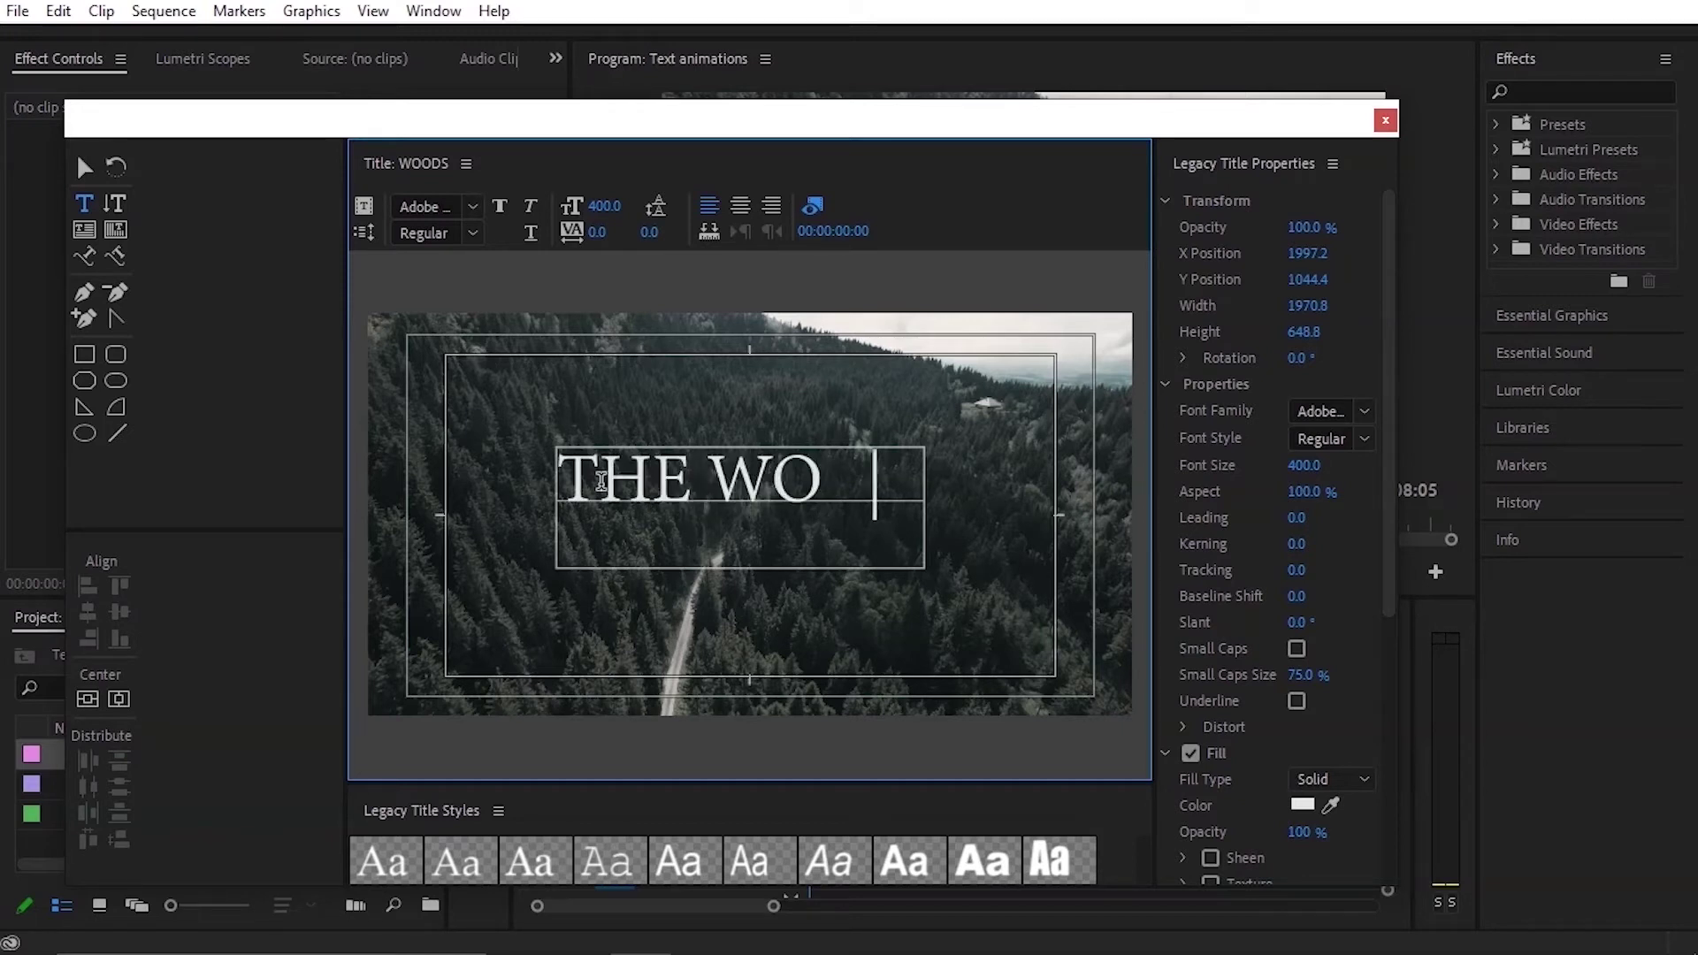
key(BackSpace)
key(BackSpace)
key(BackSpace)
click(627, 471)
Step: Widen the text box to about 2198 so that both words fit on one line
click(84, 166)
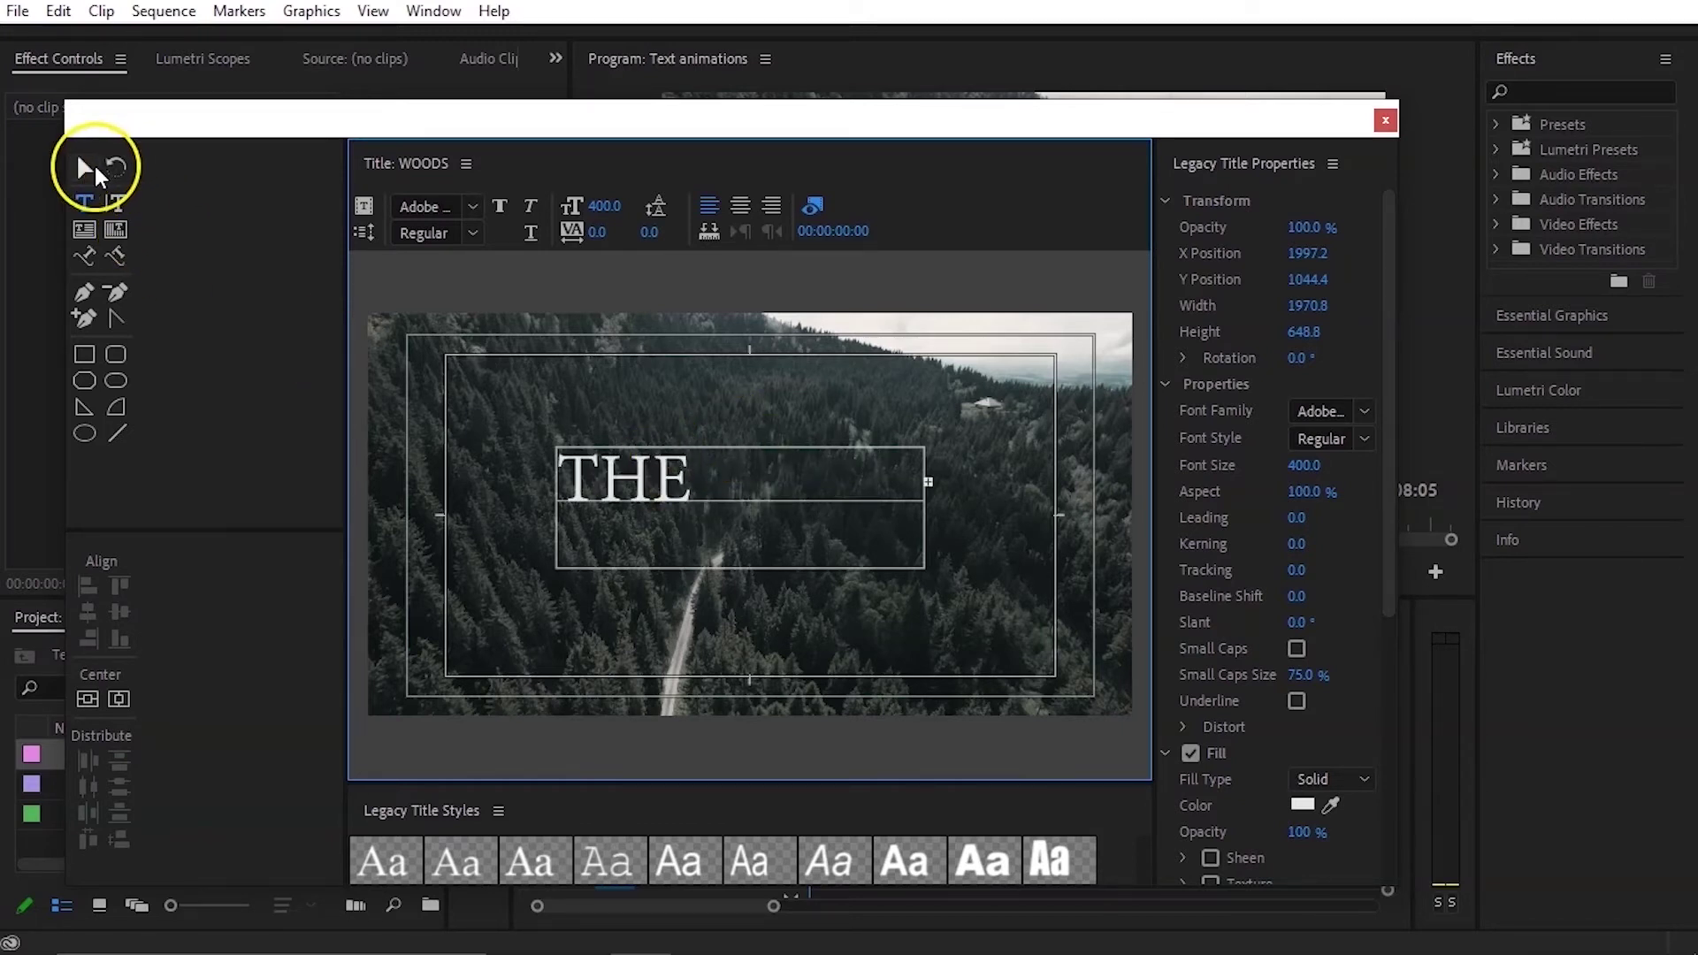
drag(926, 509, 968, 511)
click(998, 624)
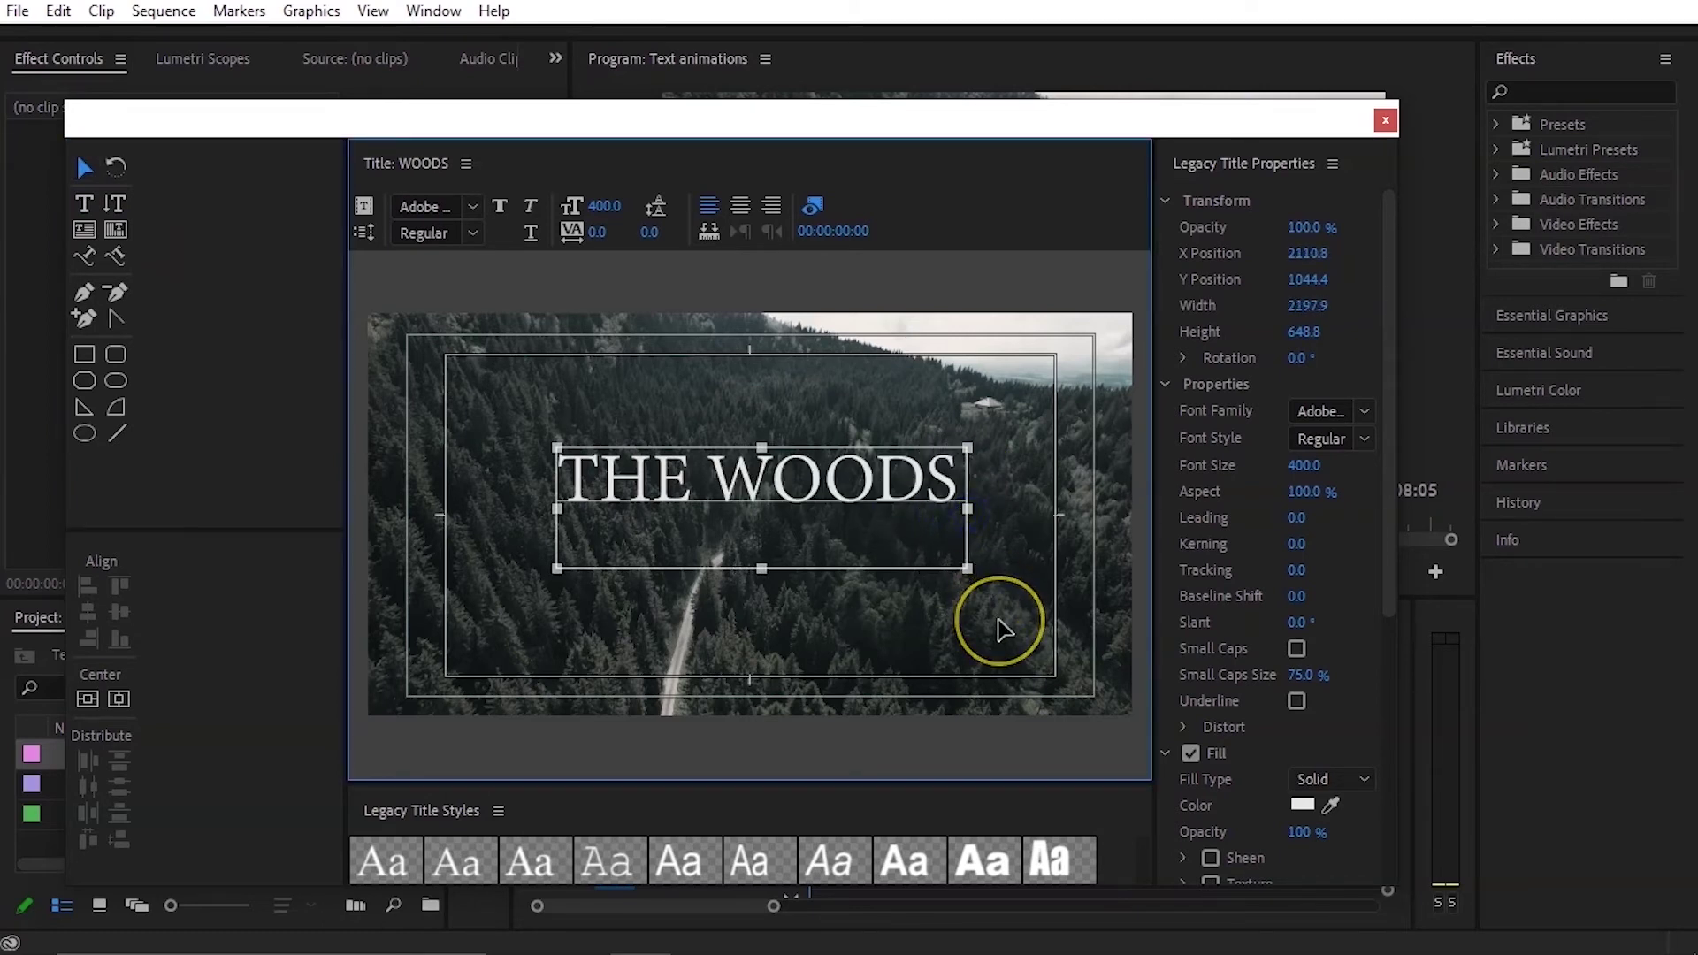
click(806, 708)
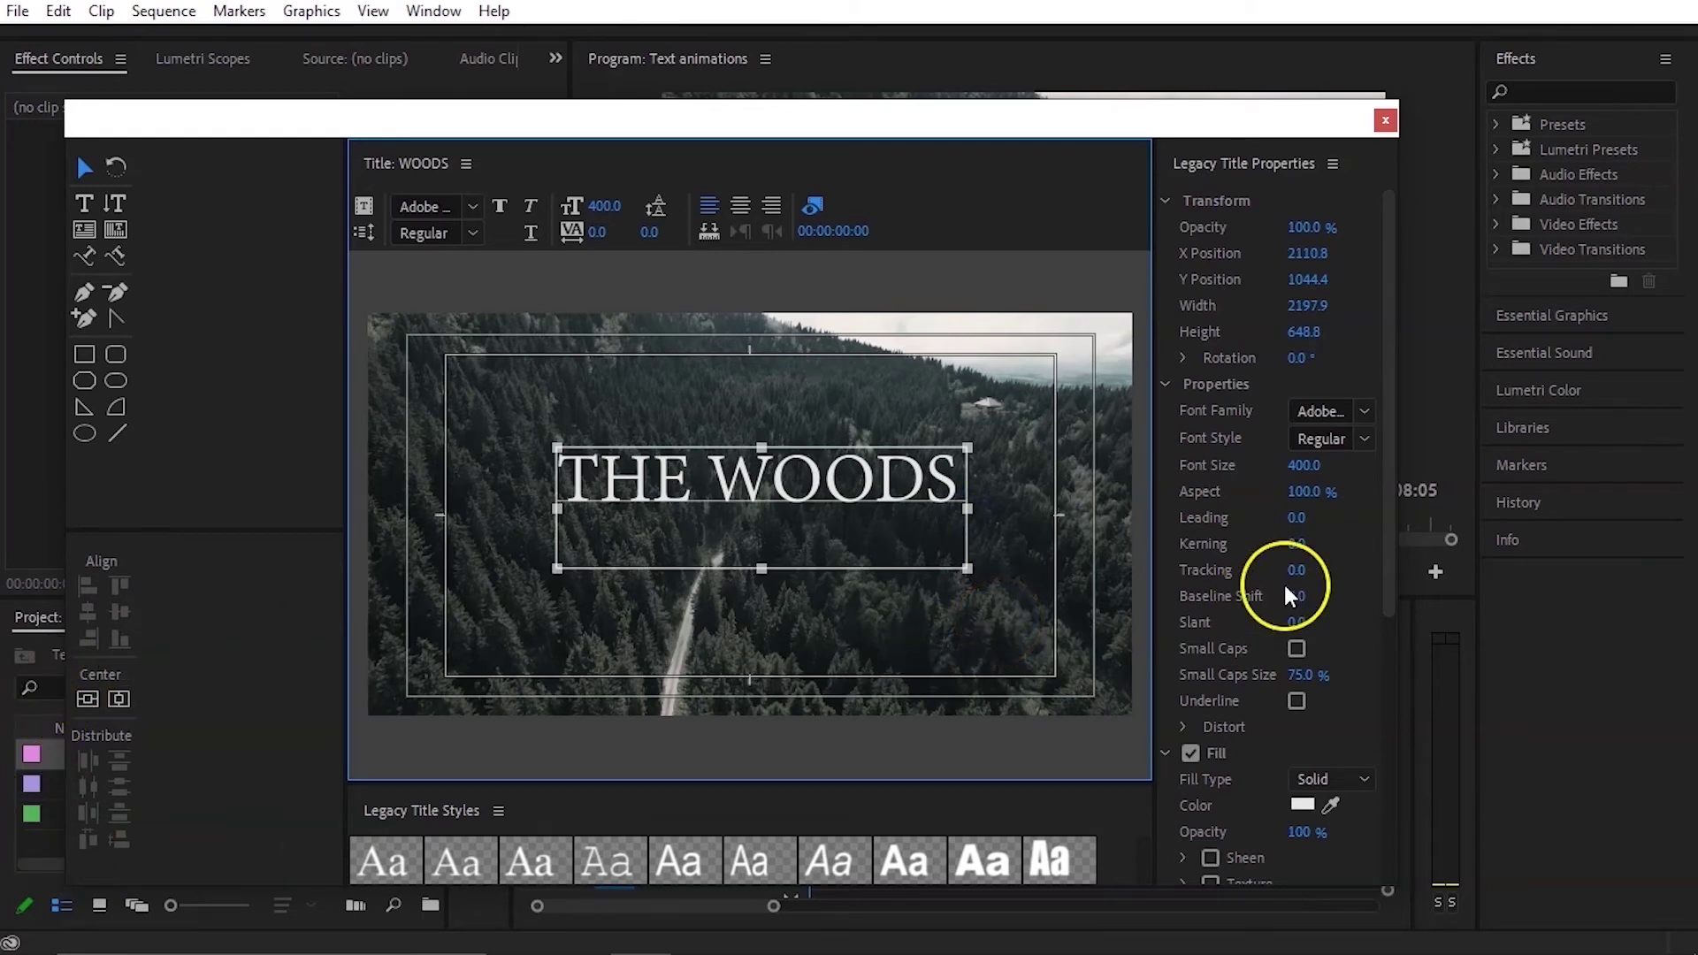
Step: Set the title's font family to Verdana and widen the text box on both sides to about 2652
click(1362, 413)
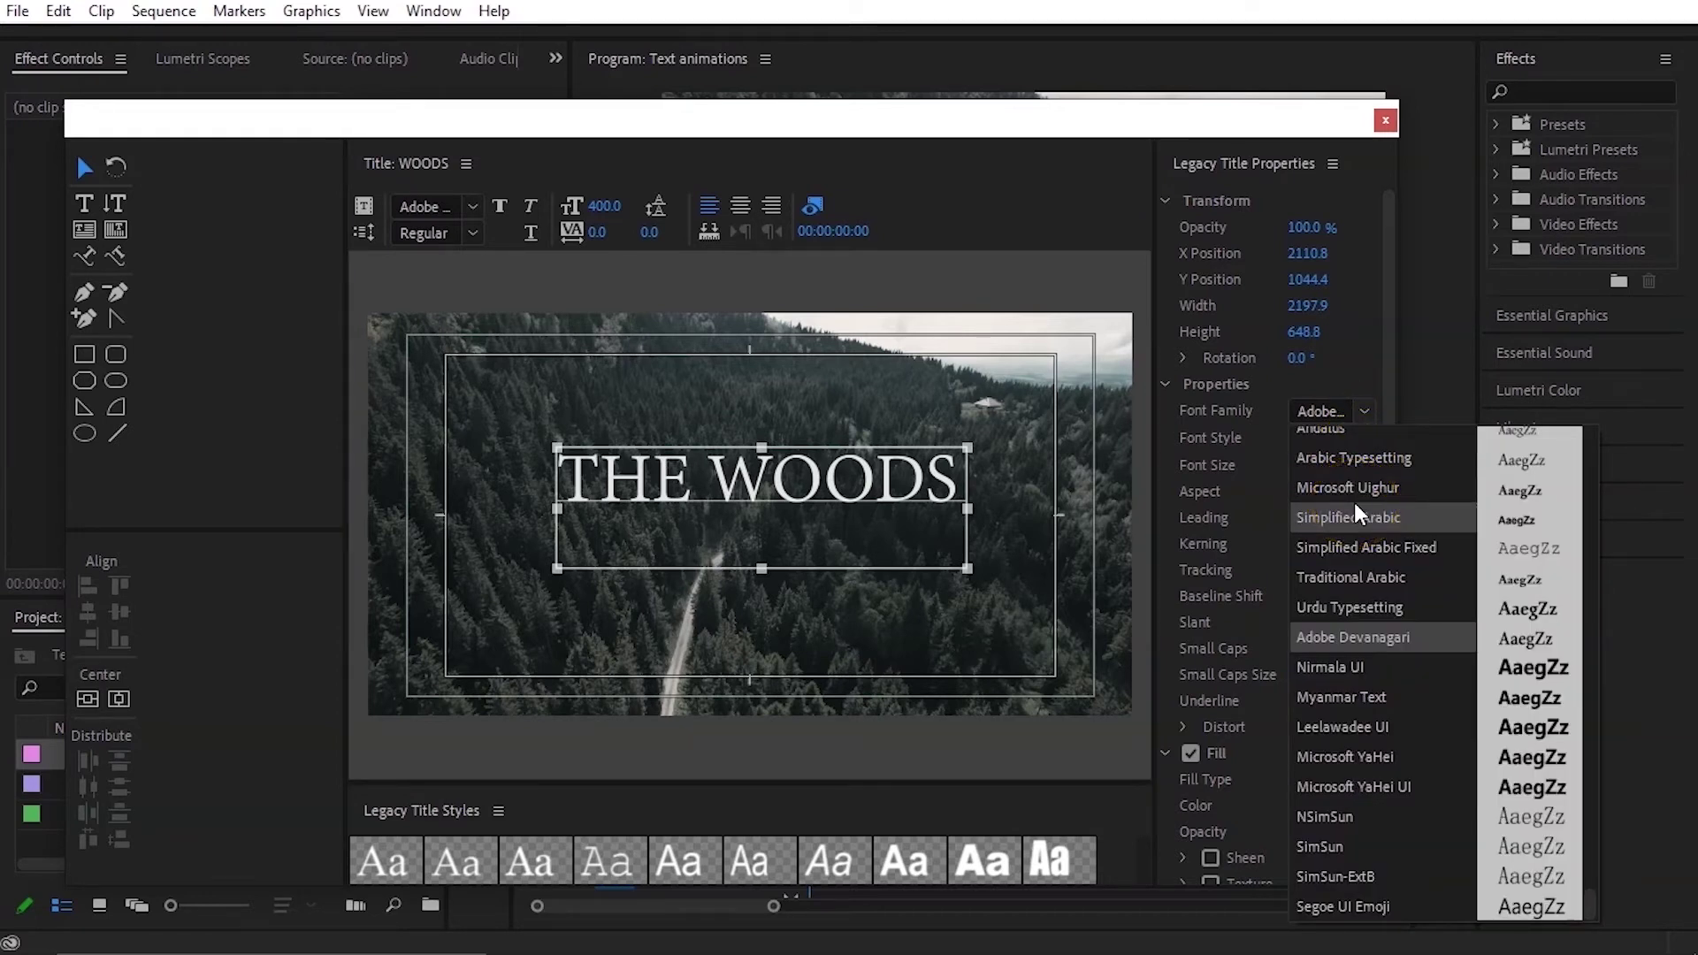
key(v)
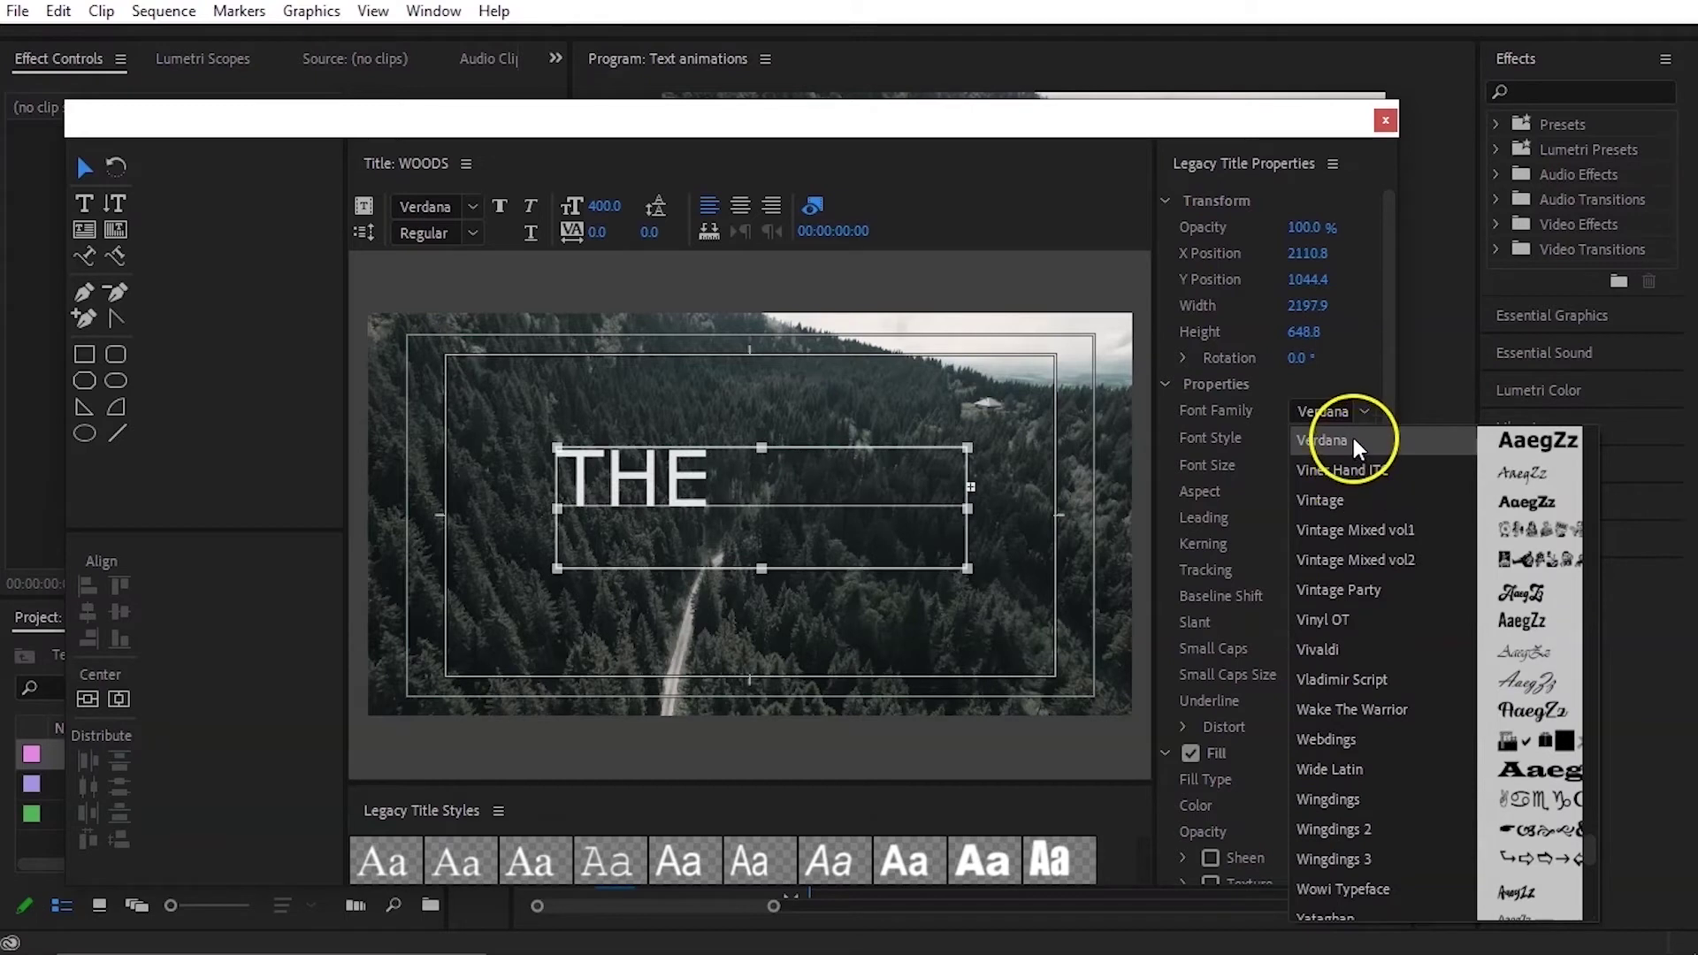
click(1350, 440)
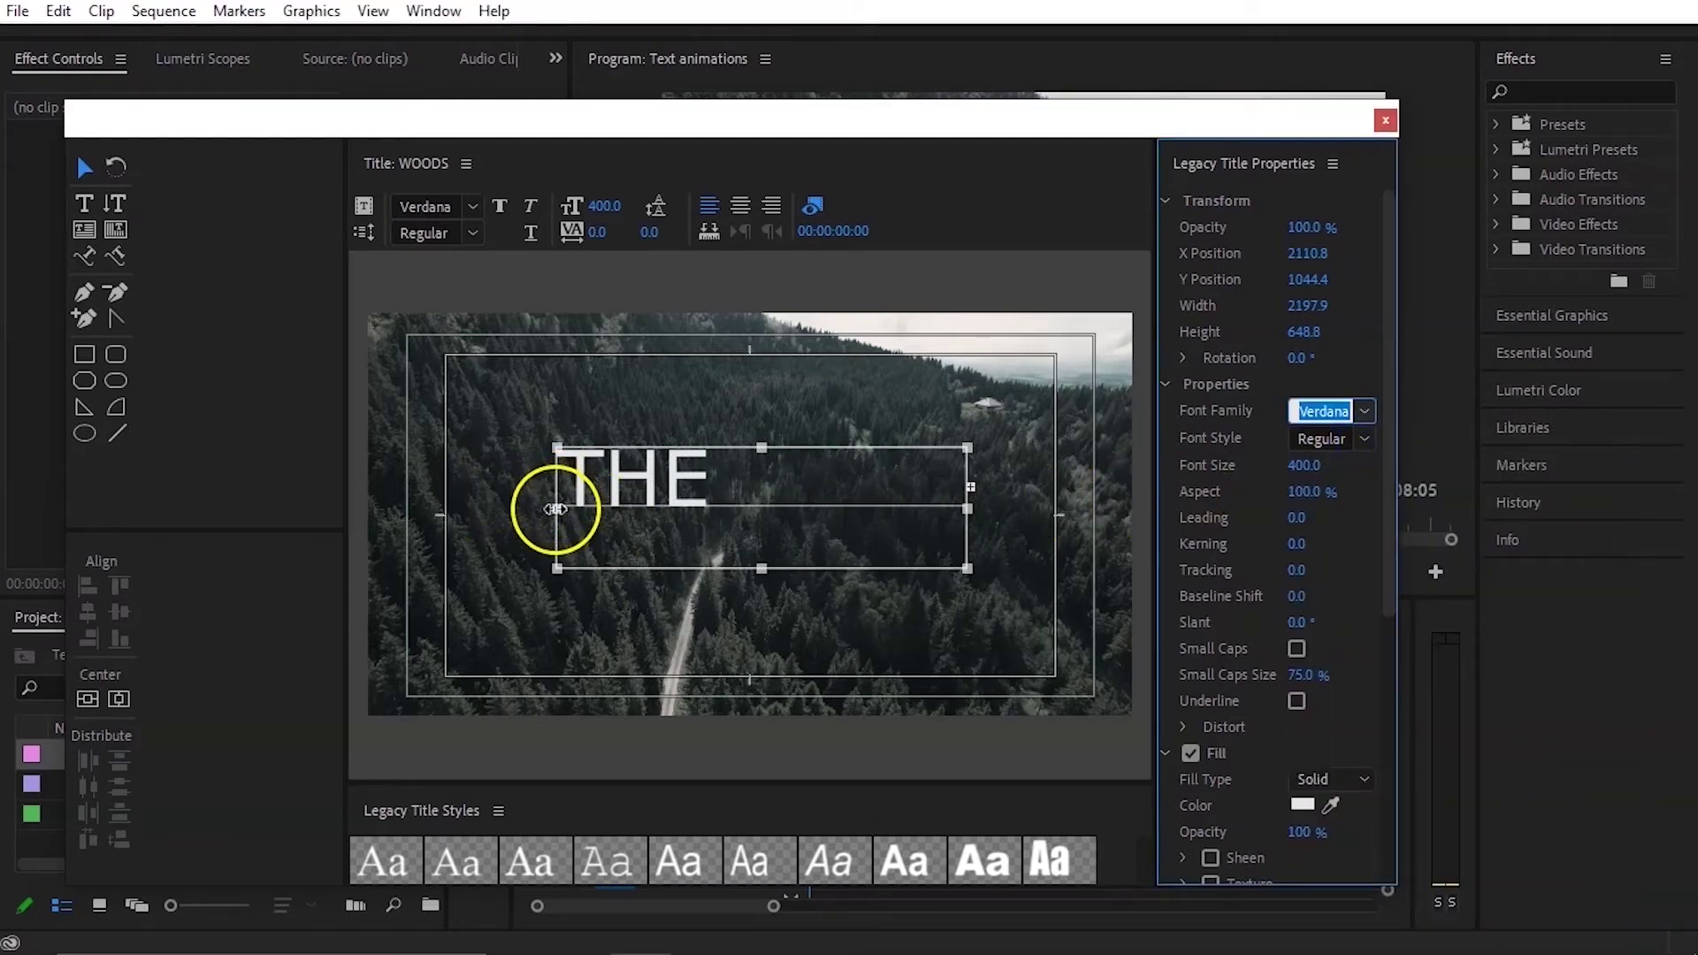
drag(555, 510, 525, 510)
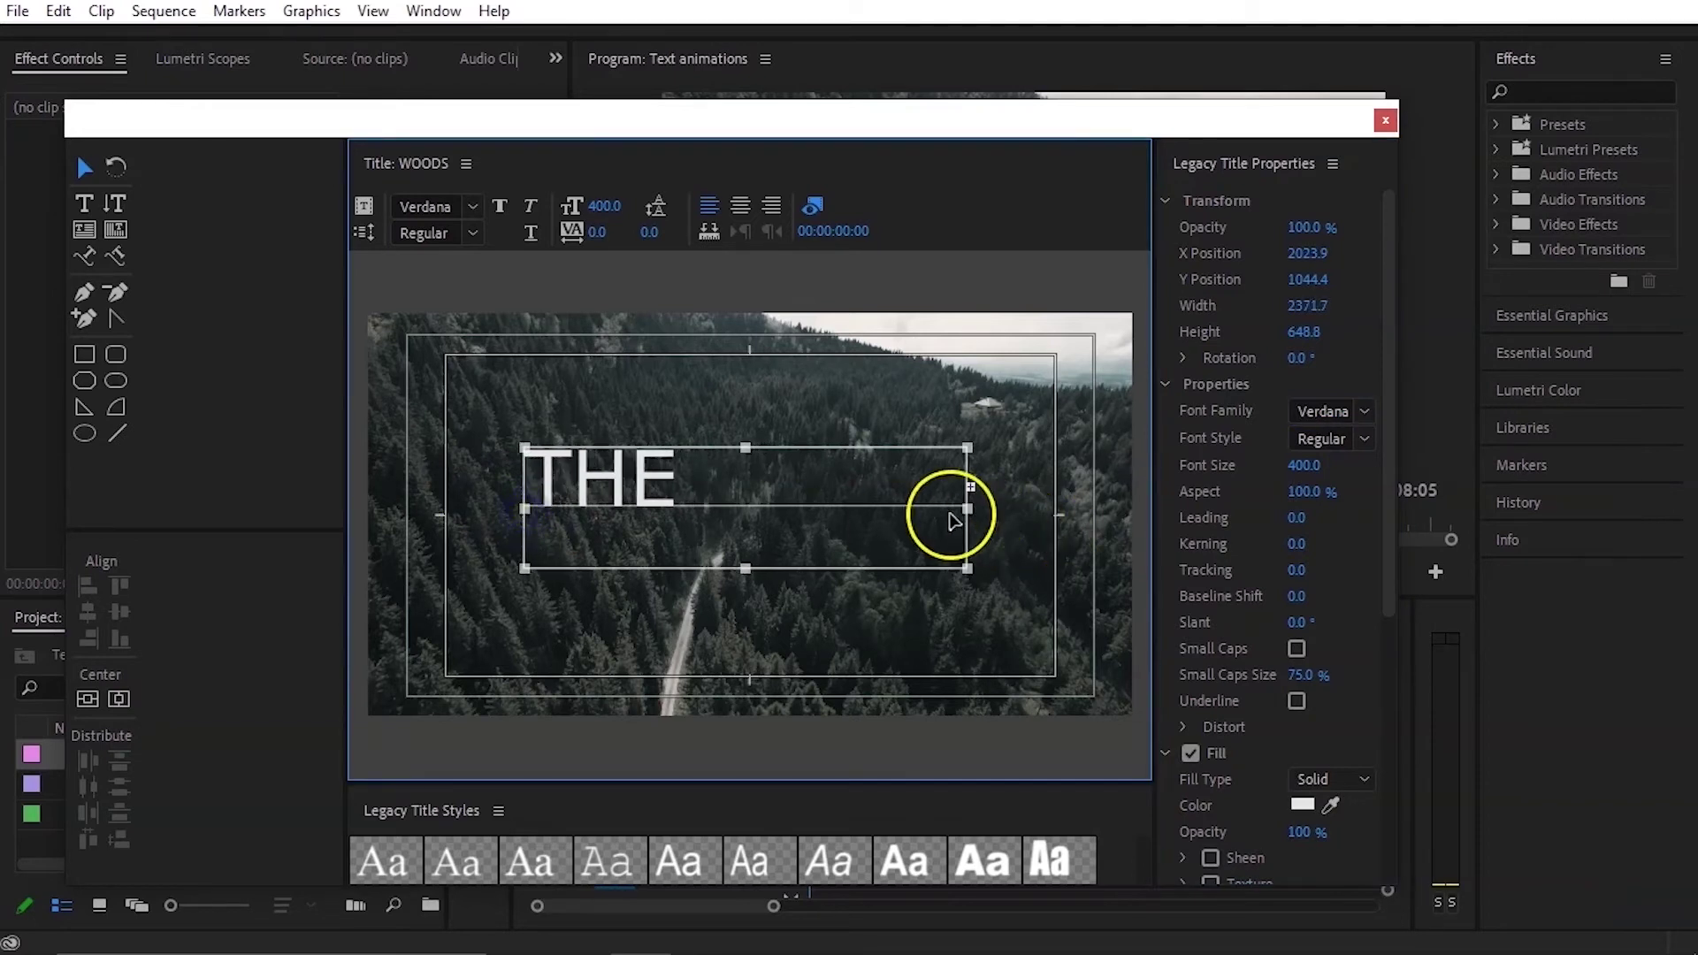
drag(967, 507, 1019, 510)
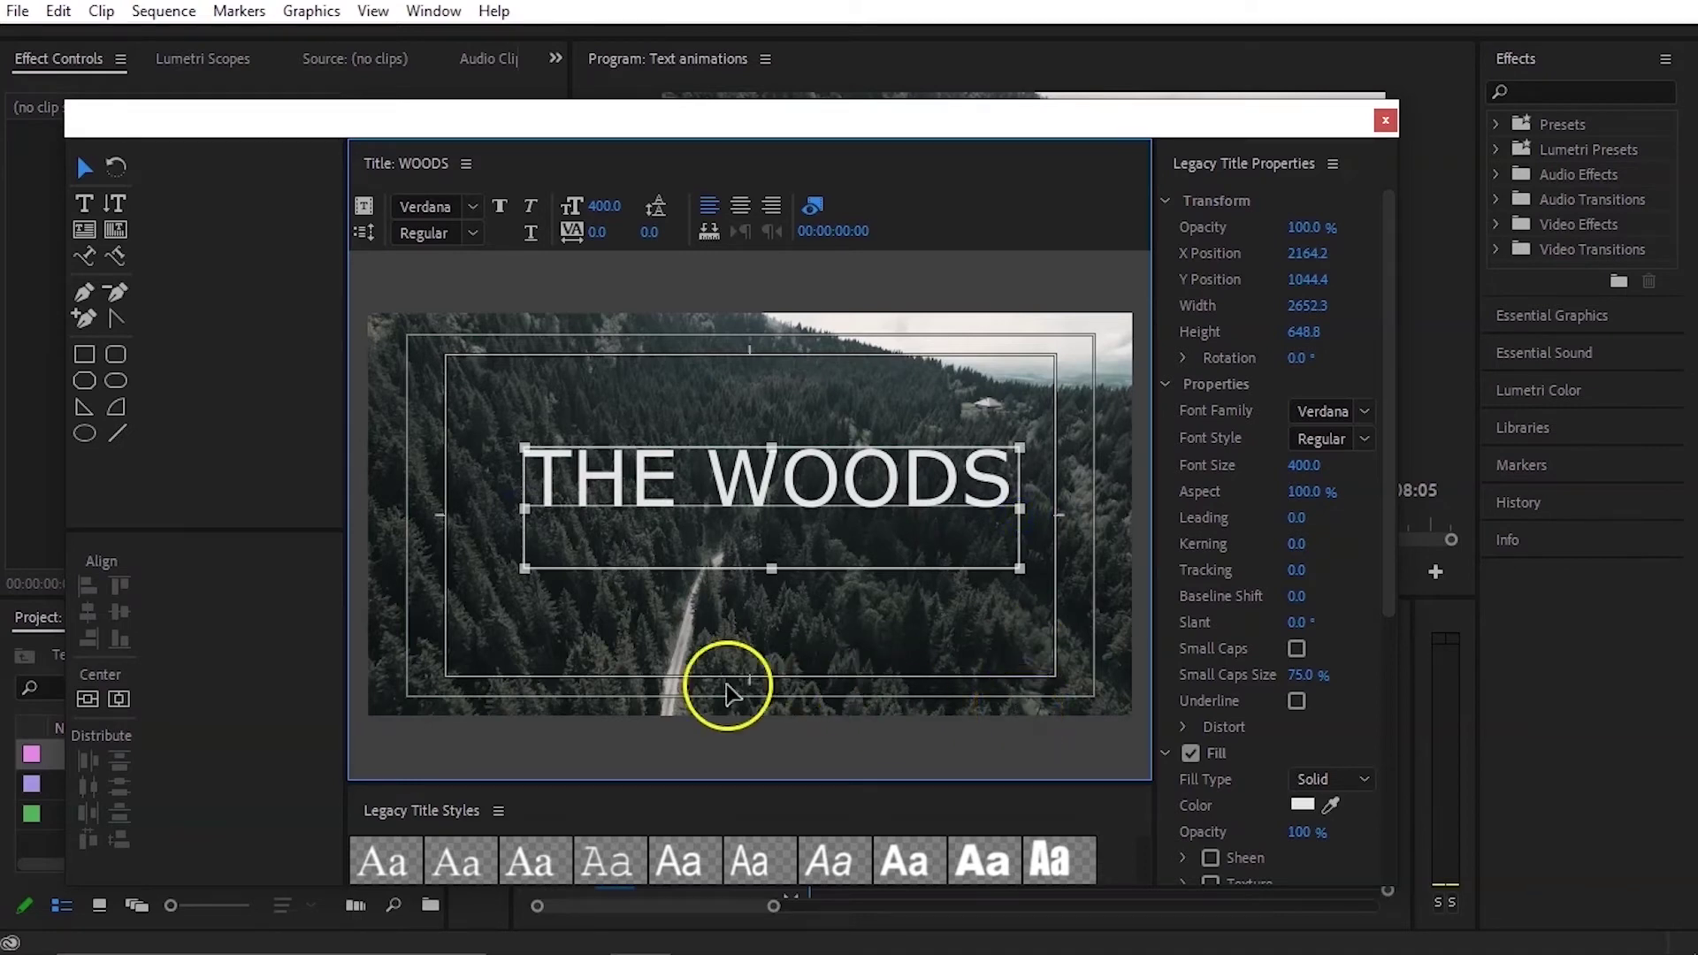
Step: Center the text box vertically and horizontally in the frame and close the title editor
click(98, 700)
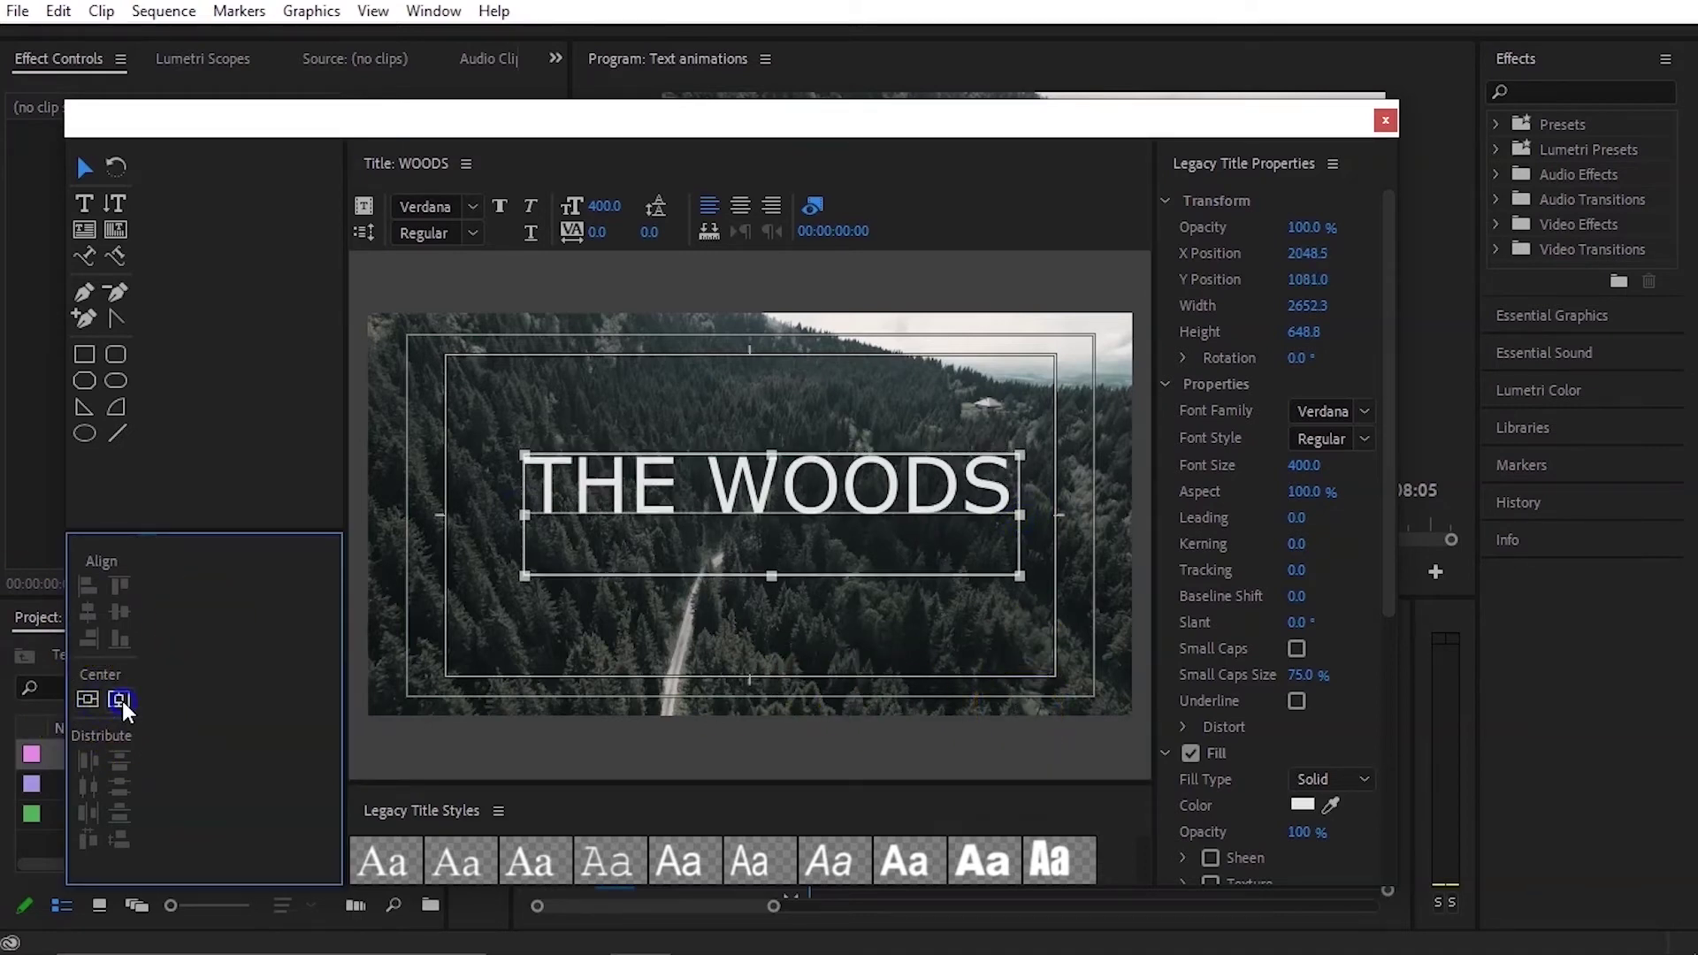
click(120, 700)
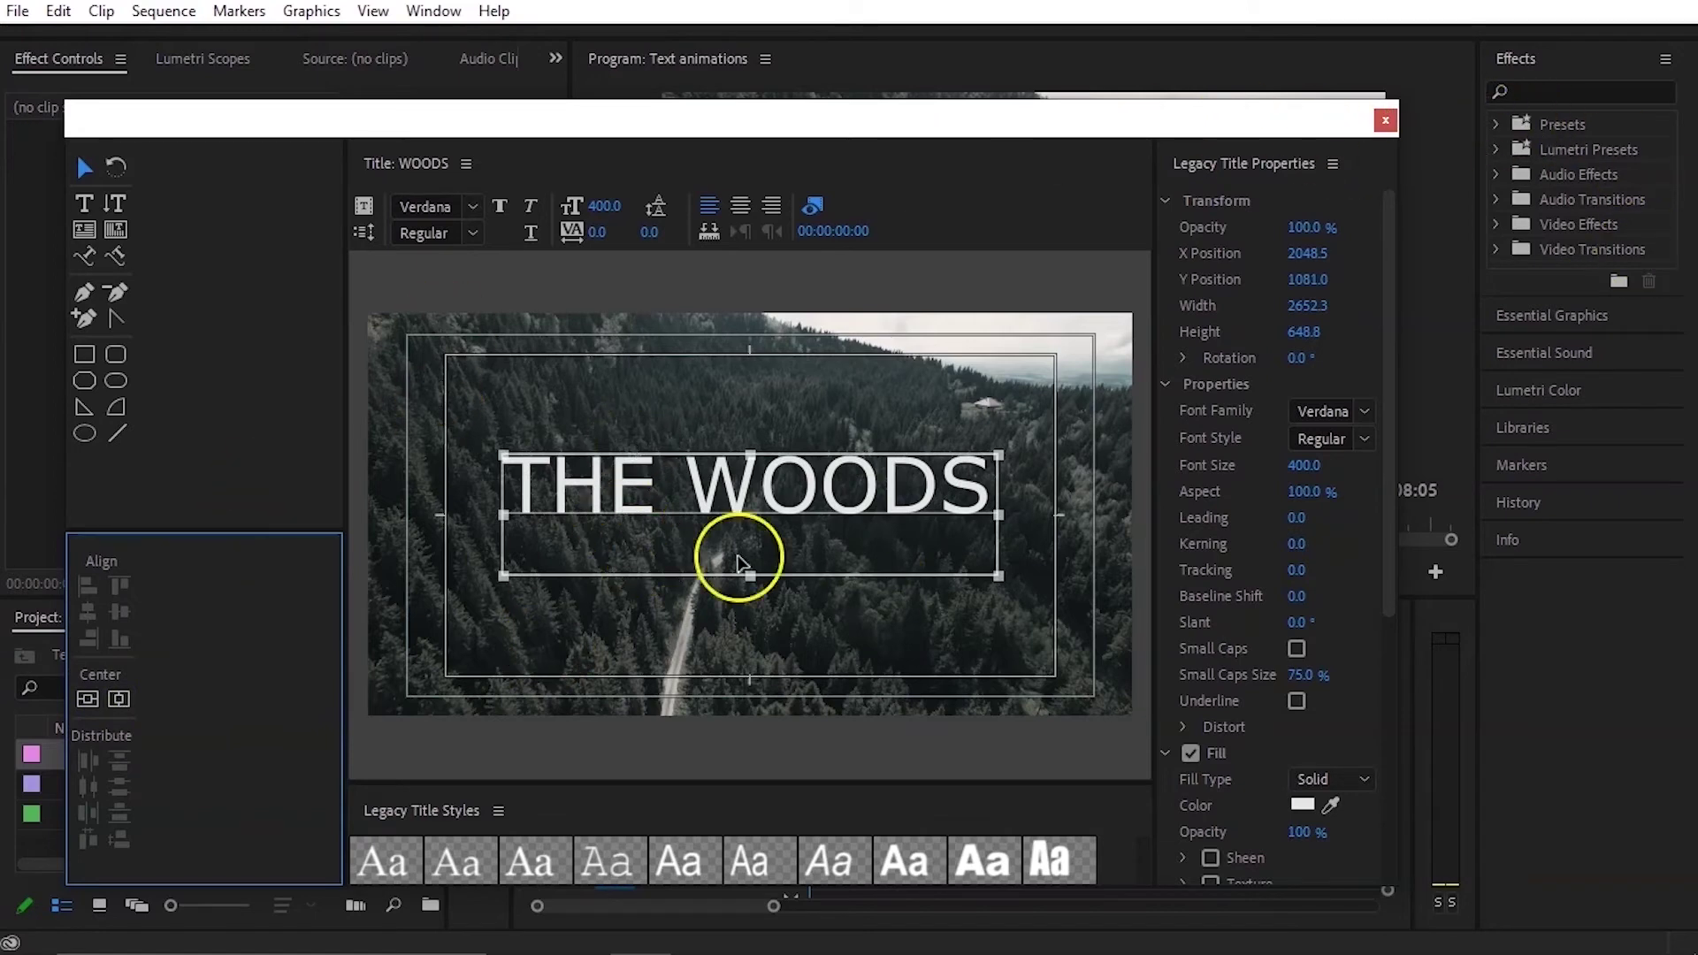
click(1386, 120)
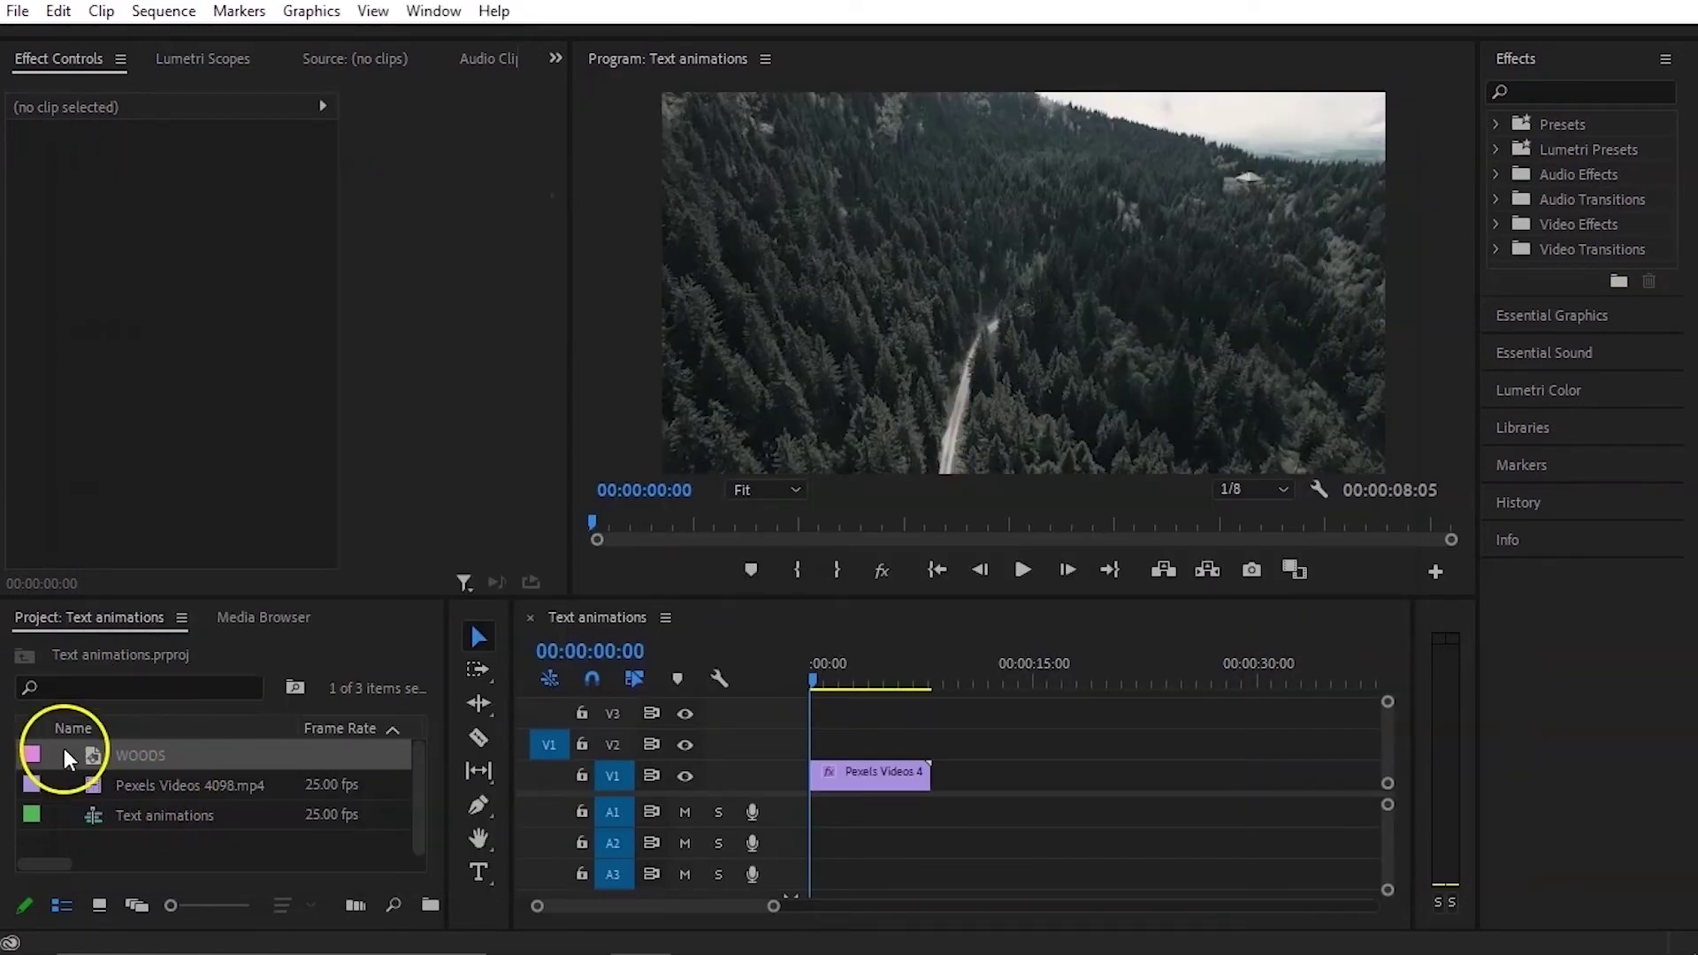
Step: Place the WOODS title on track V2 above the forest clip, matching the clip's length
drag(130, 751, 920, 799)
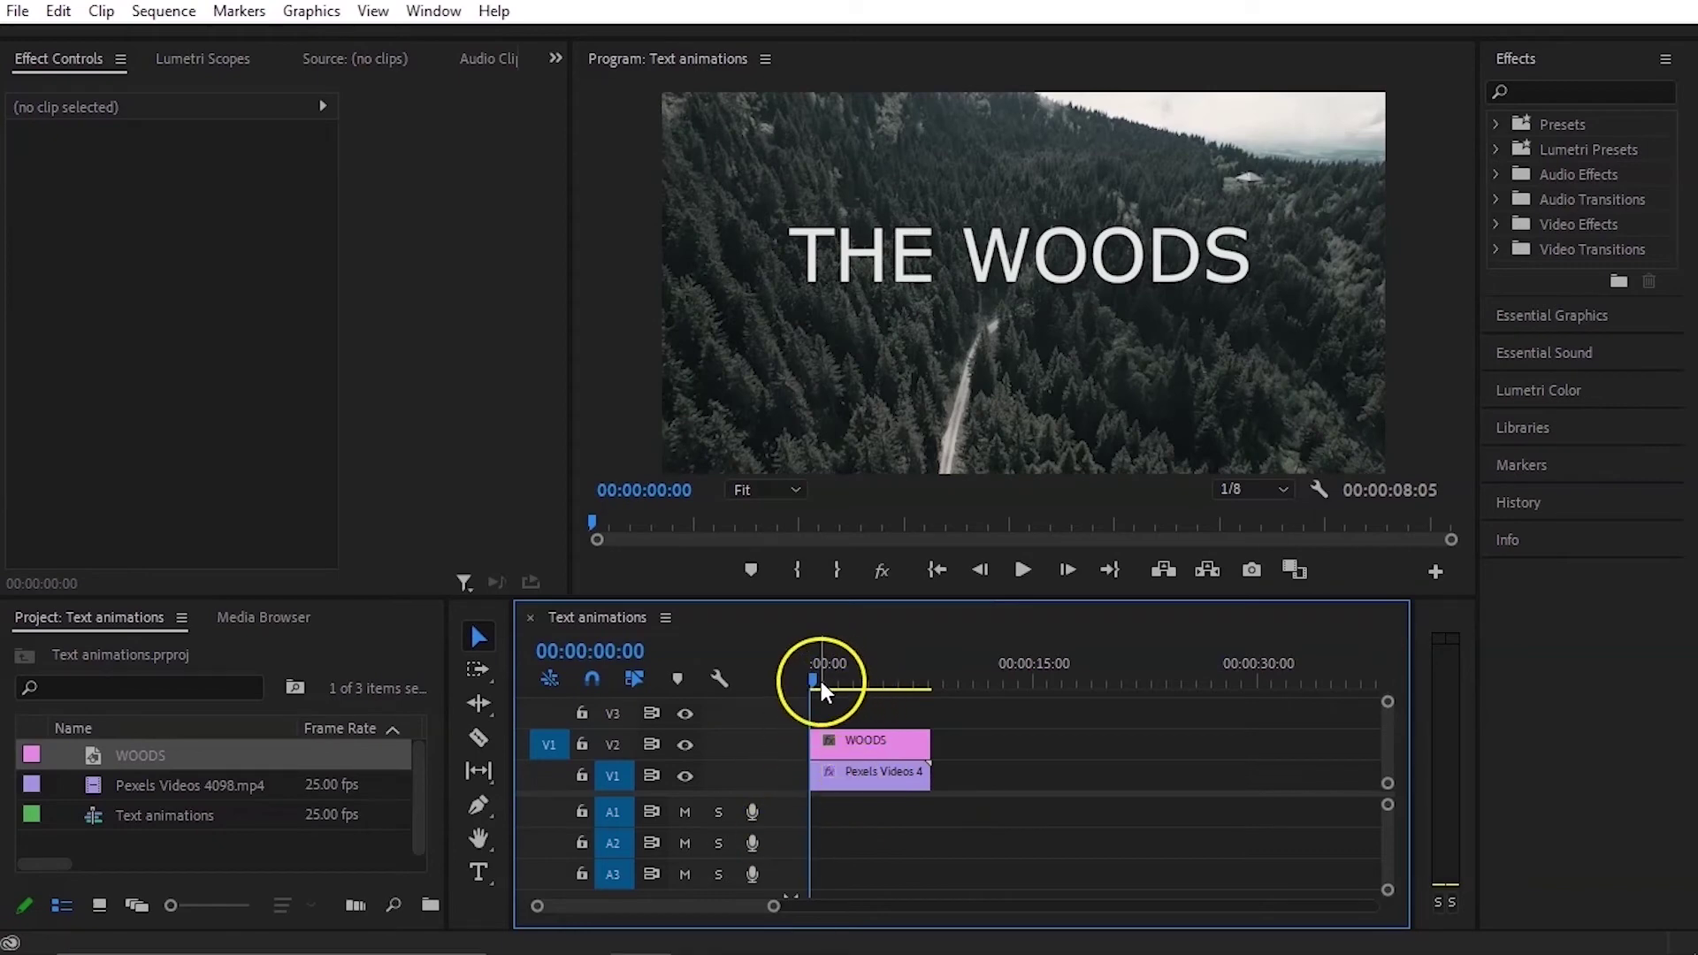
mouse_move(819, 681)
mouse_down()
mouse_move(845, 688)
mouse_move(814, 687)
mouse_up()
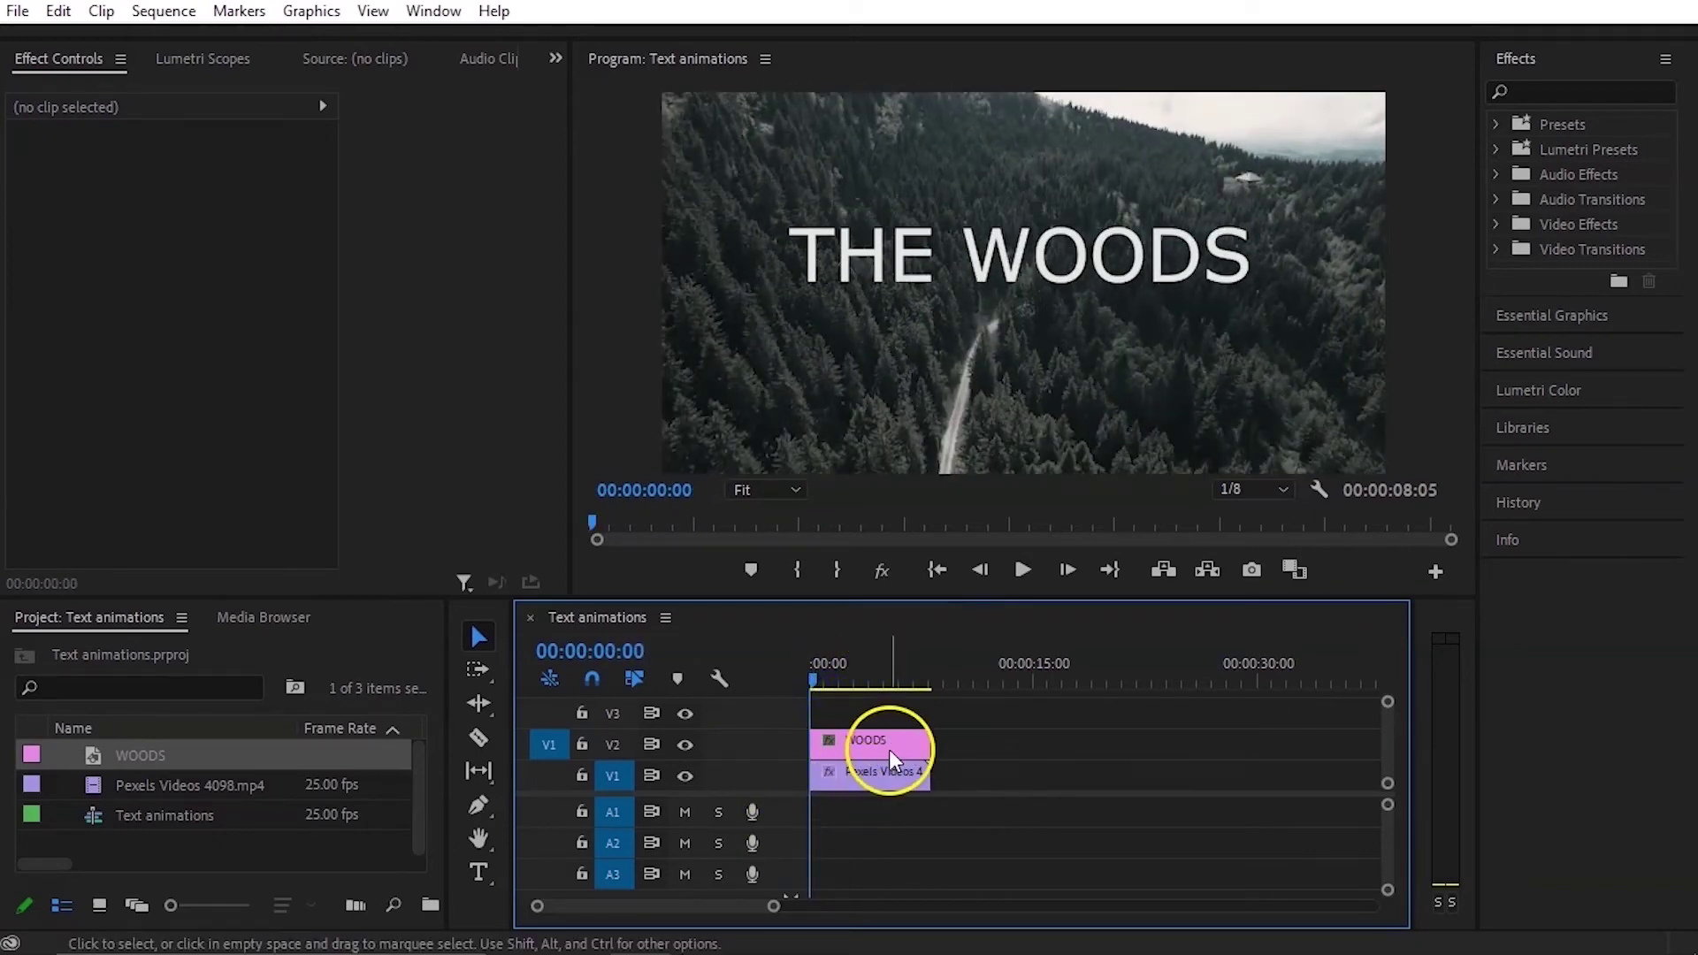
Step: Move the WOODS title down by setting its vertical position to 1170
click(858, 748)
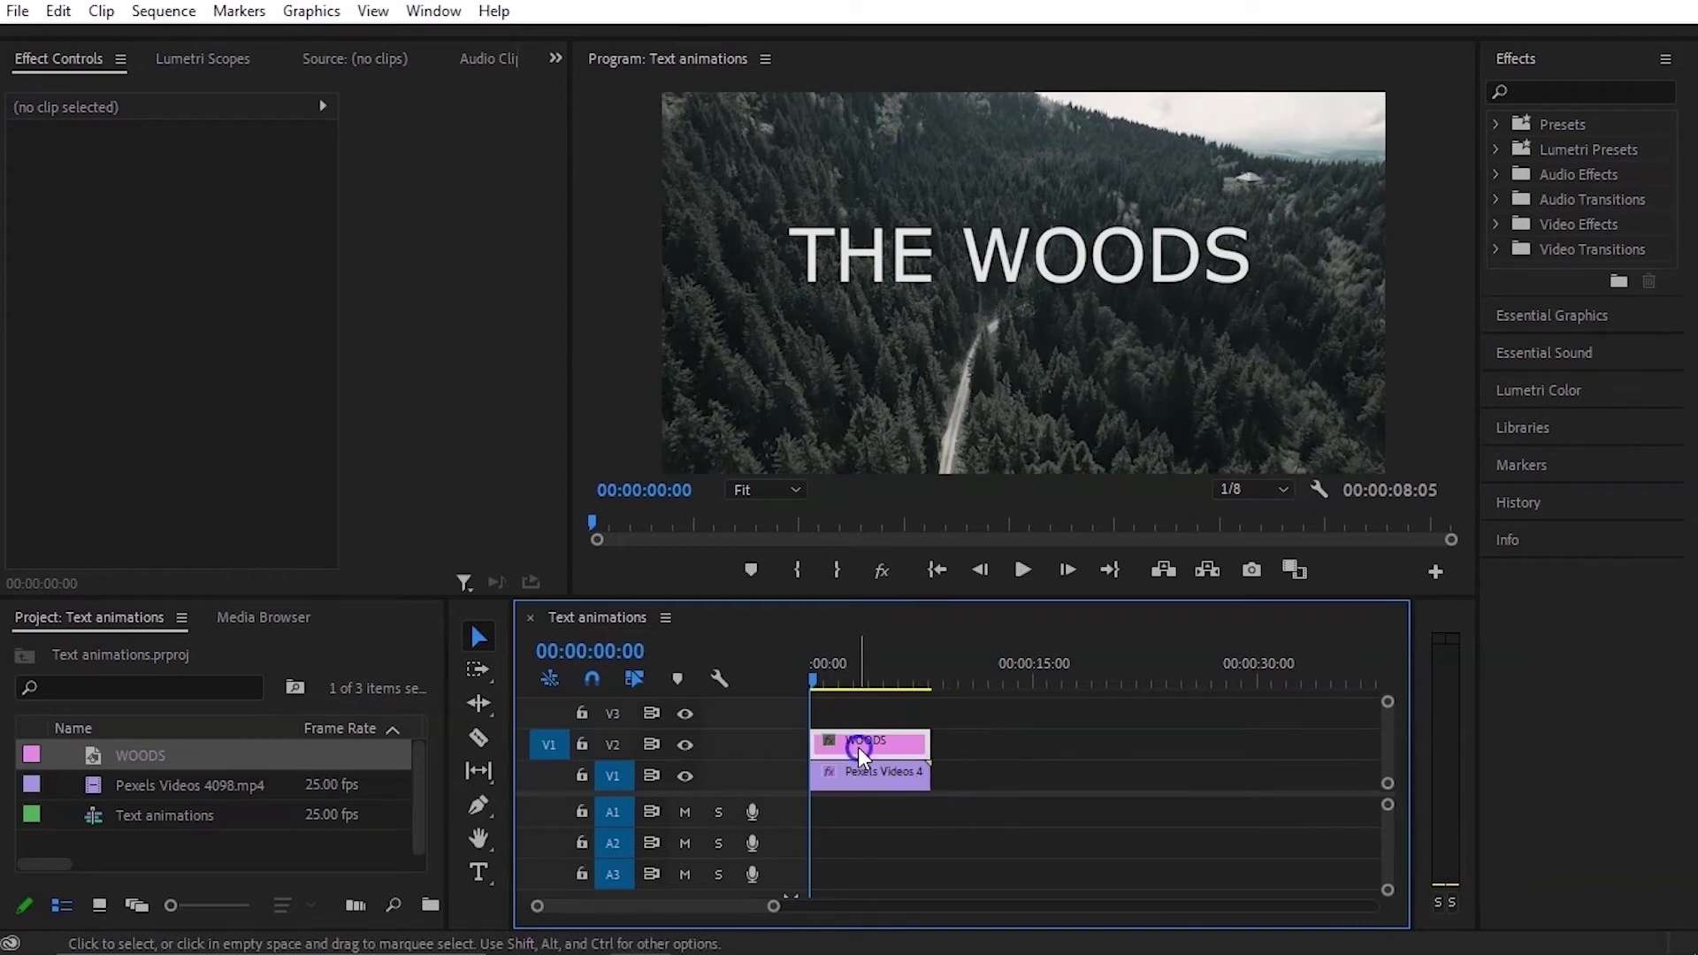
click(299, 84)
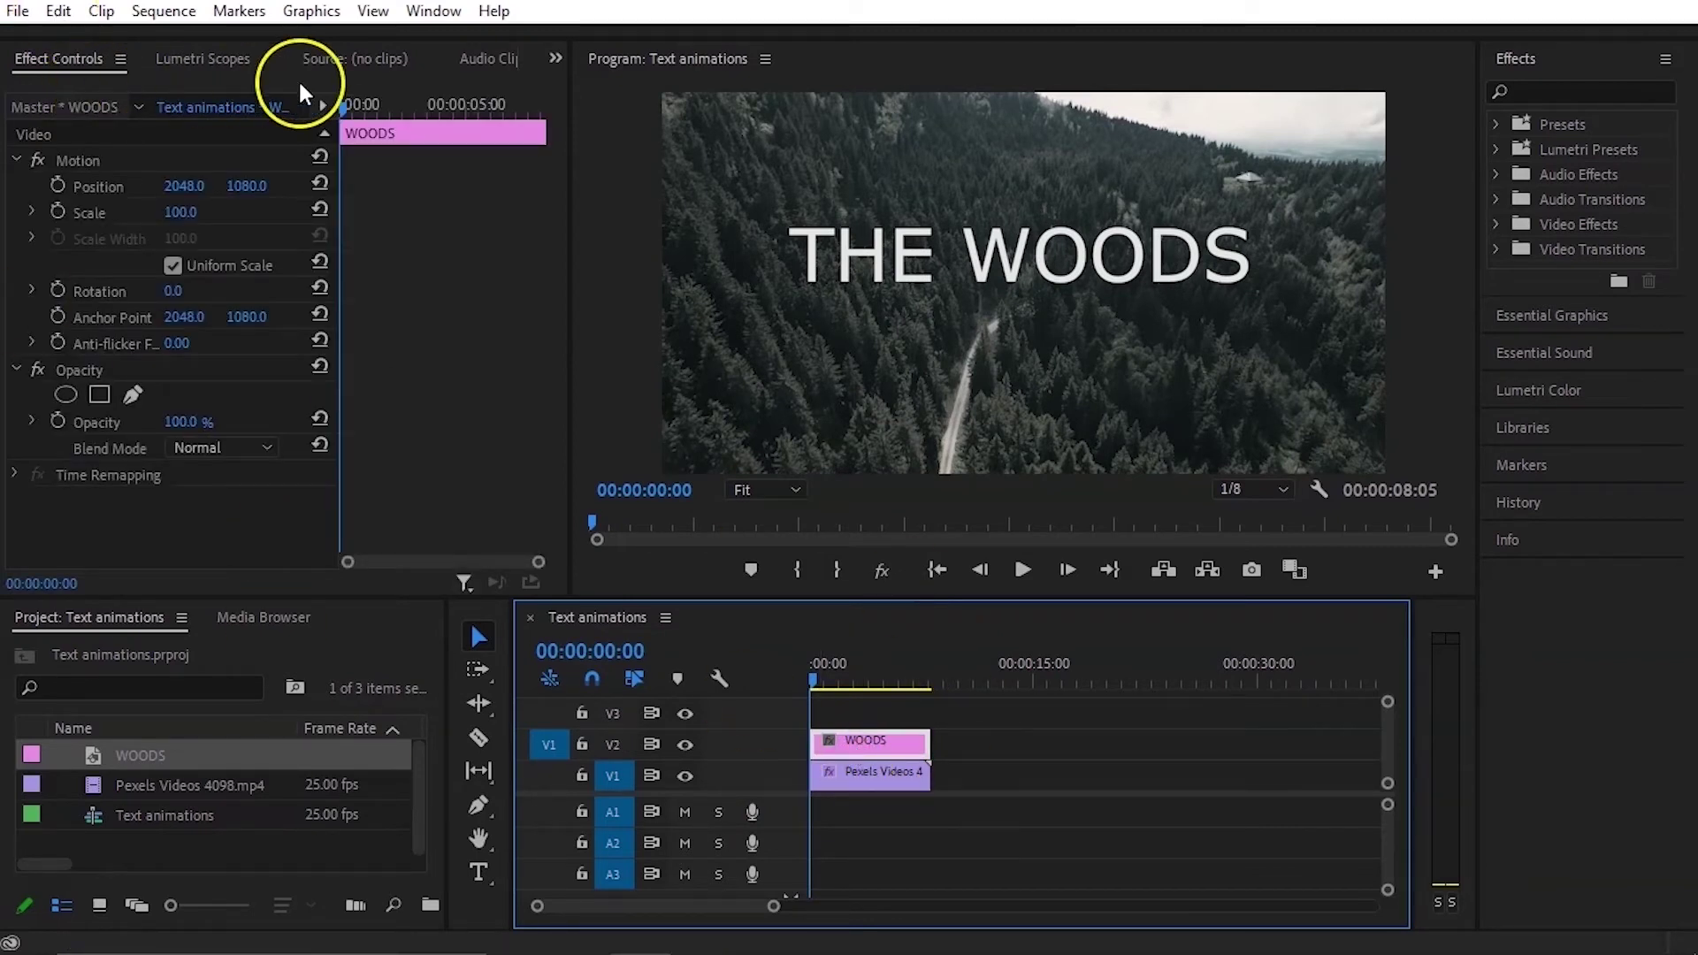
drag(246, 185, 361, 186)
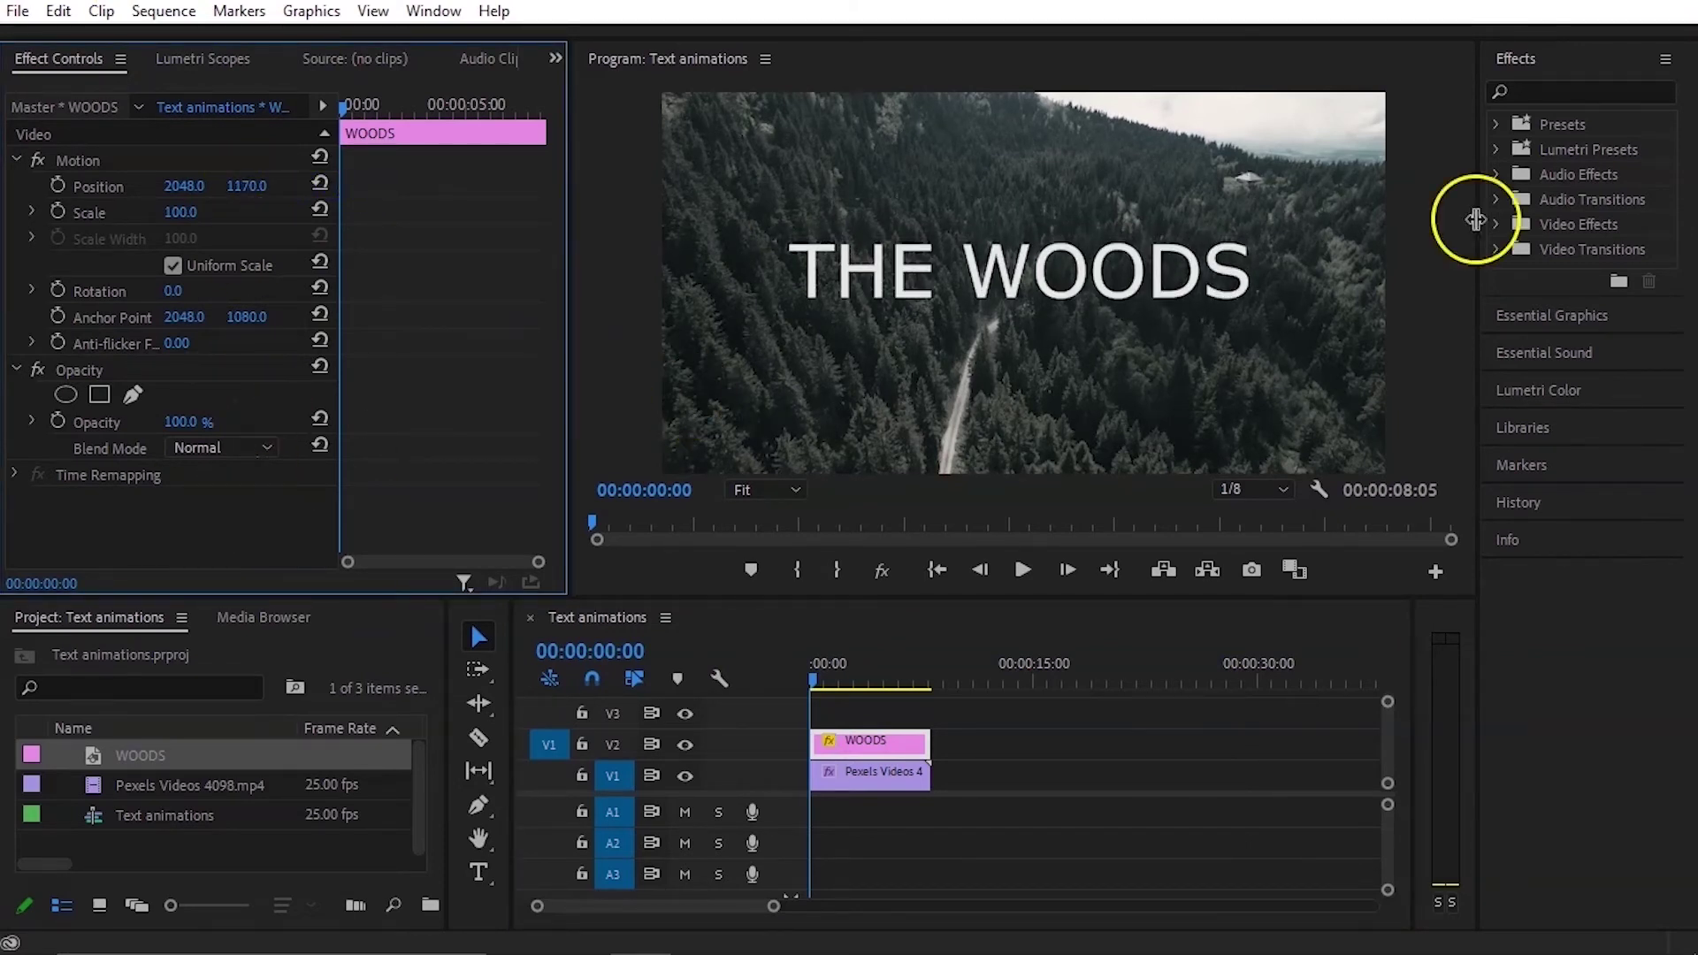
Step: Find the Roughen Edges video effect and apply it to the WOODS title clip on V2
click(1559, 92)
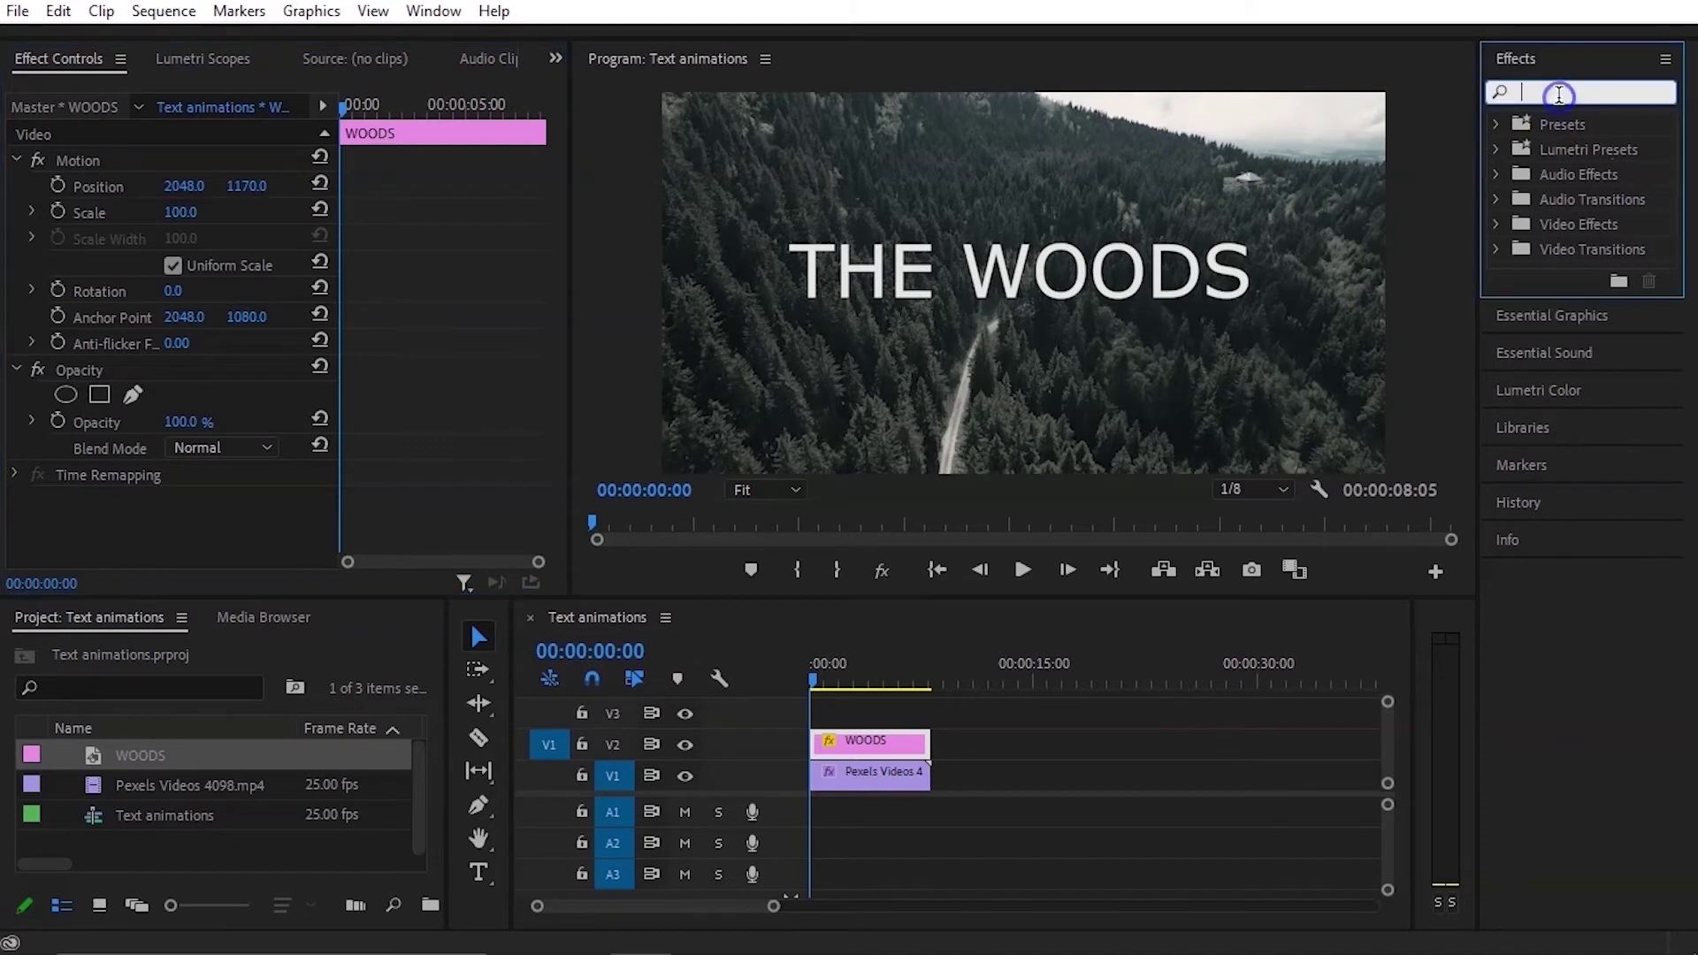
text(R)
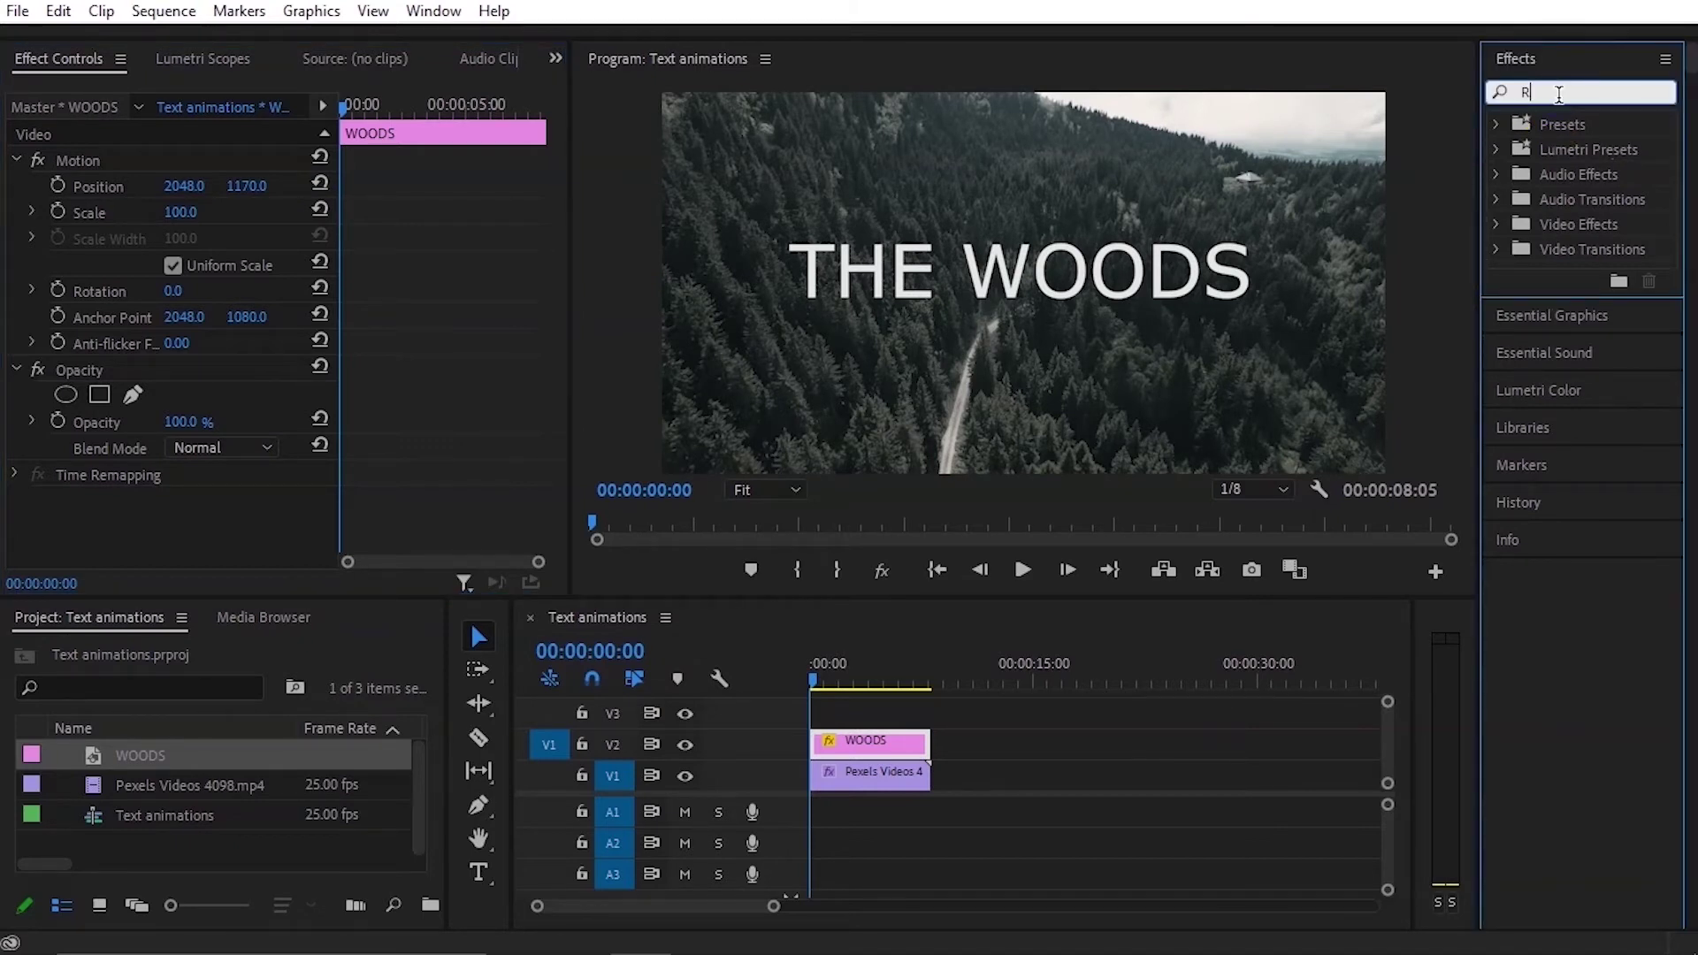
text(OUGHEN)
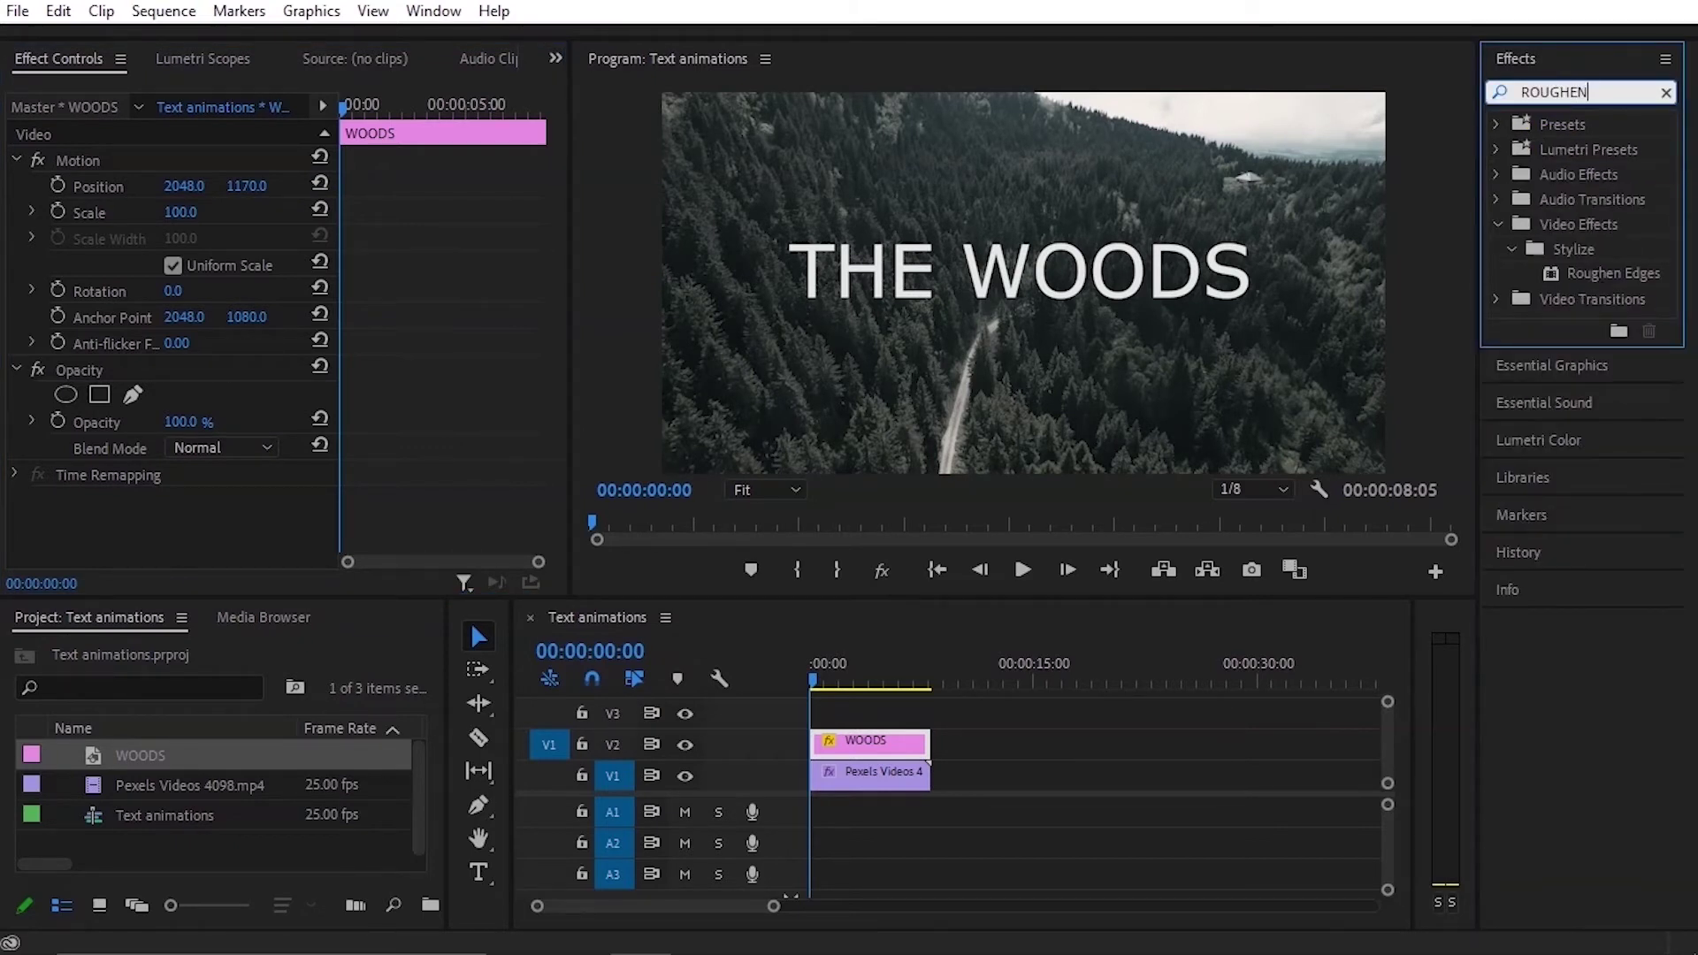
click(1604, 278)
drag(1604, 278, 890, 741)
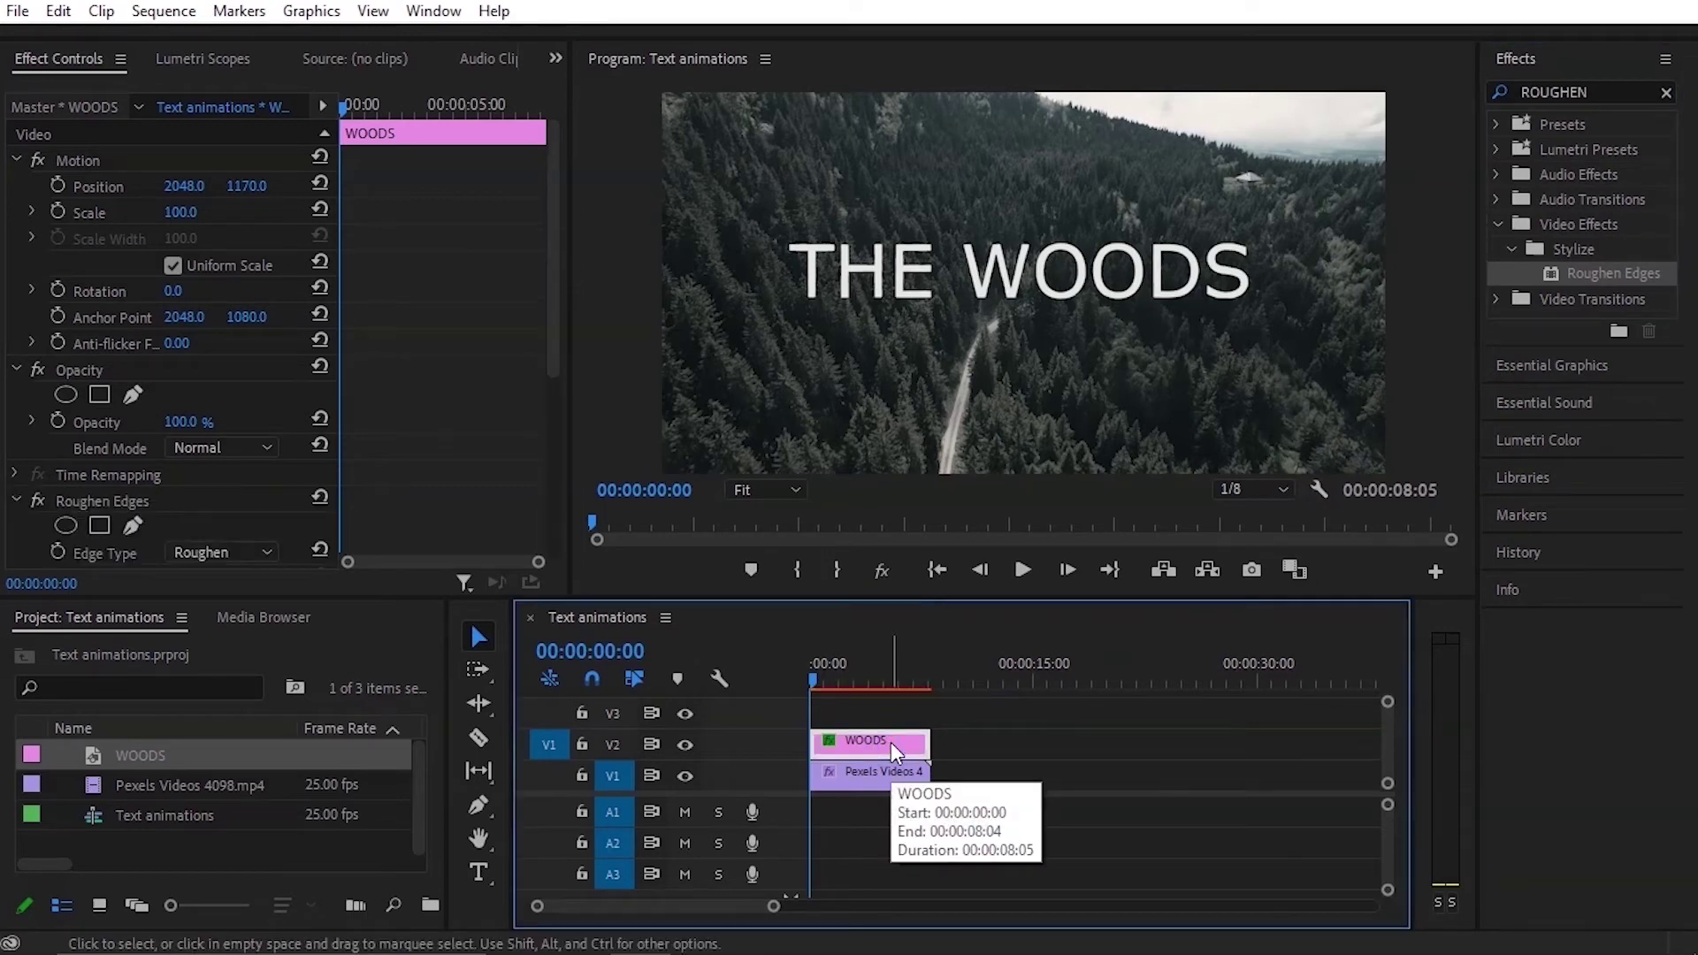
Step: Set the Roughen Edges Border to 500 and enable its keyframing at the start of the title clip
click(267, 485)
scroll(268, 485, down, 5)
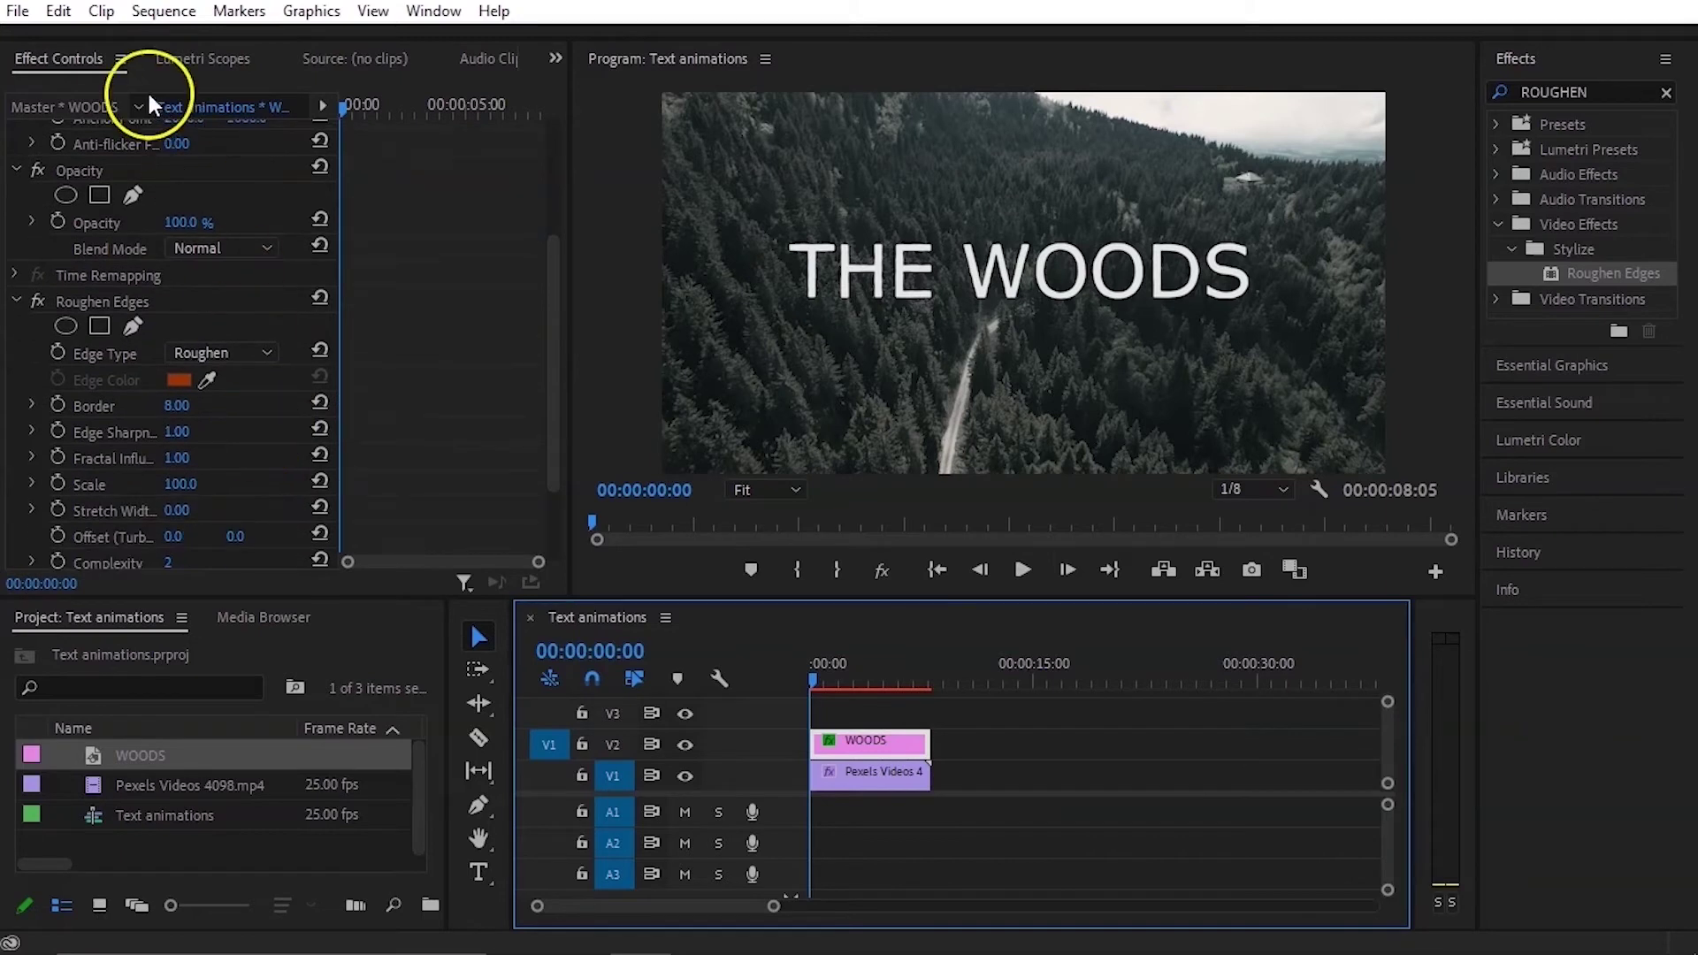
scroll(256, 385, down, 3)
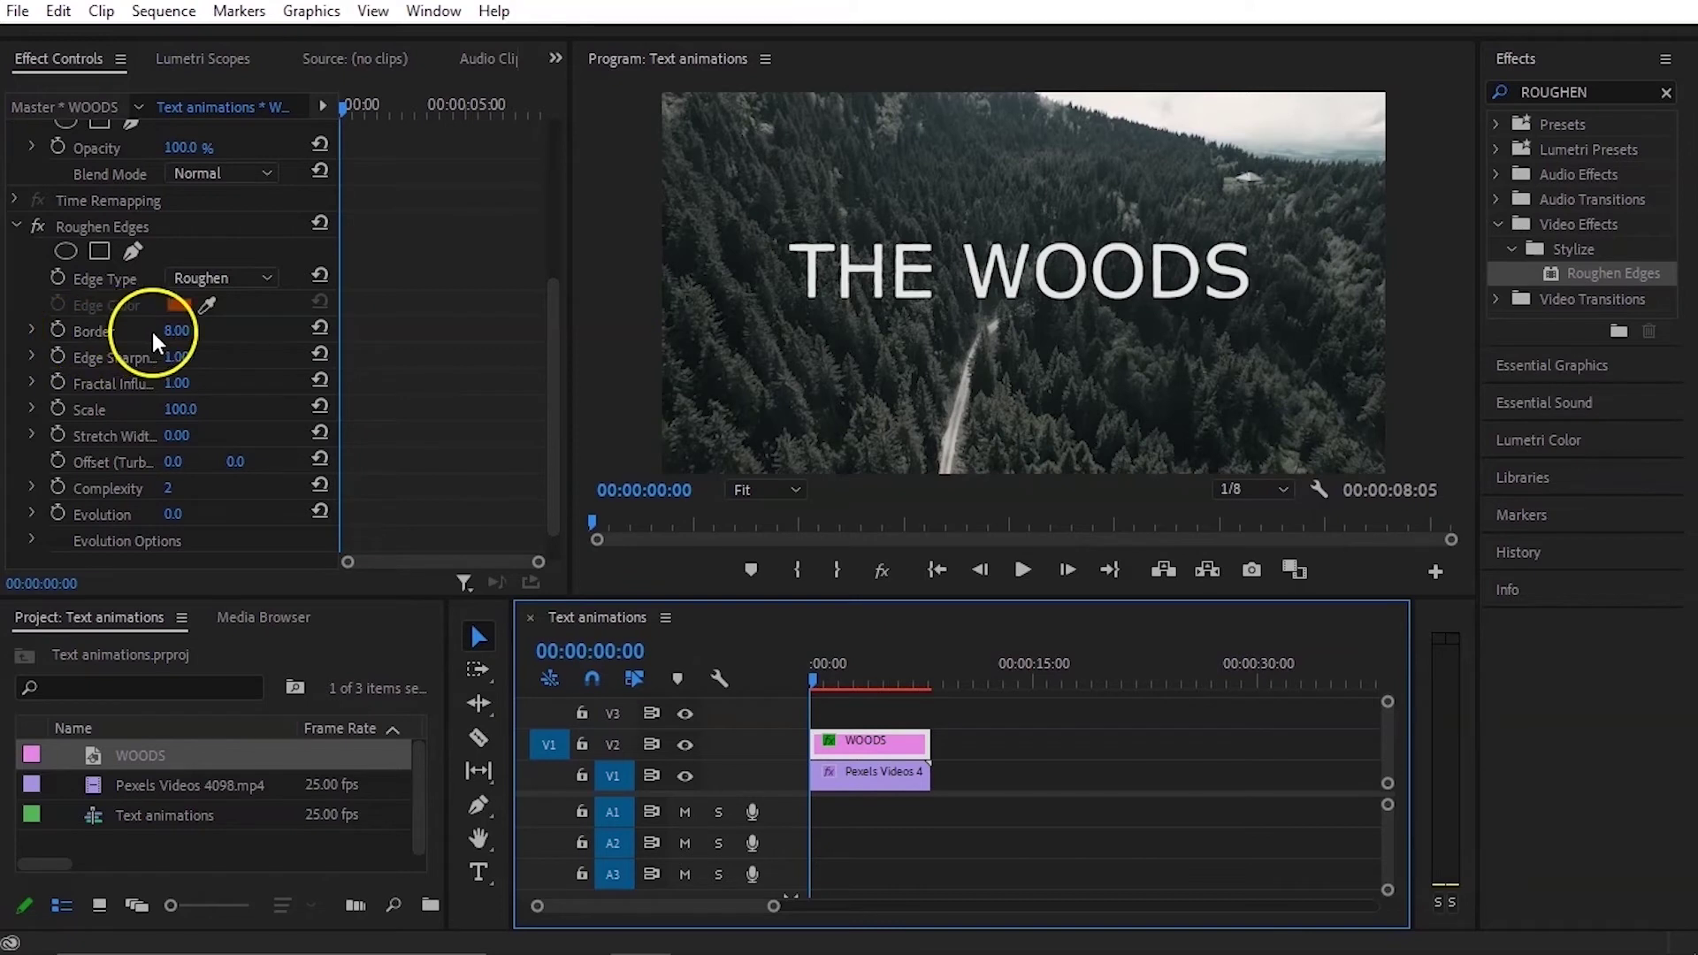
click(195, 331)
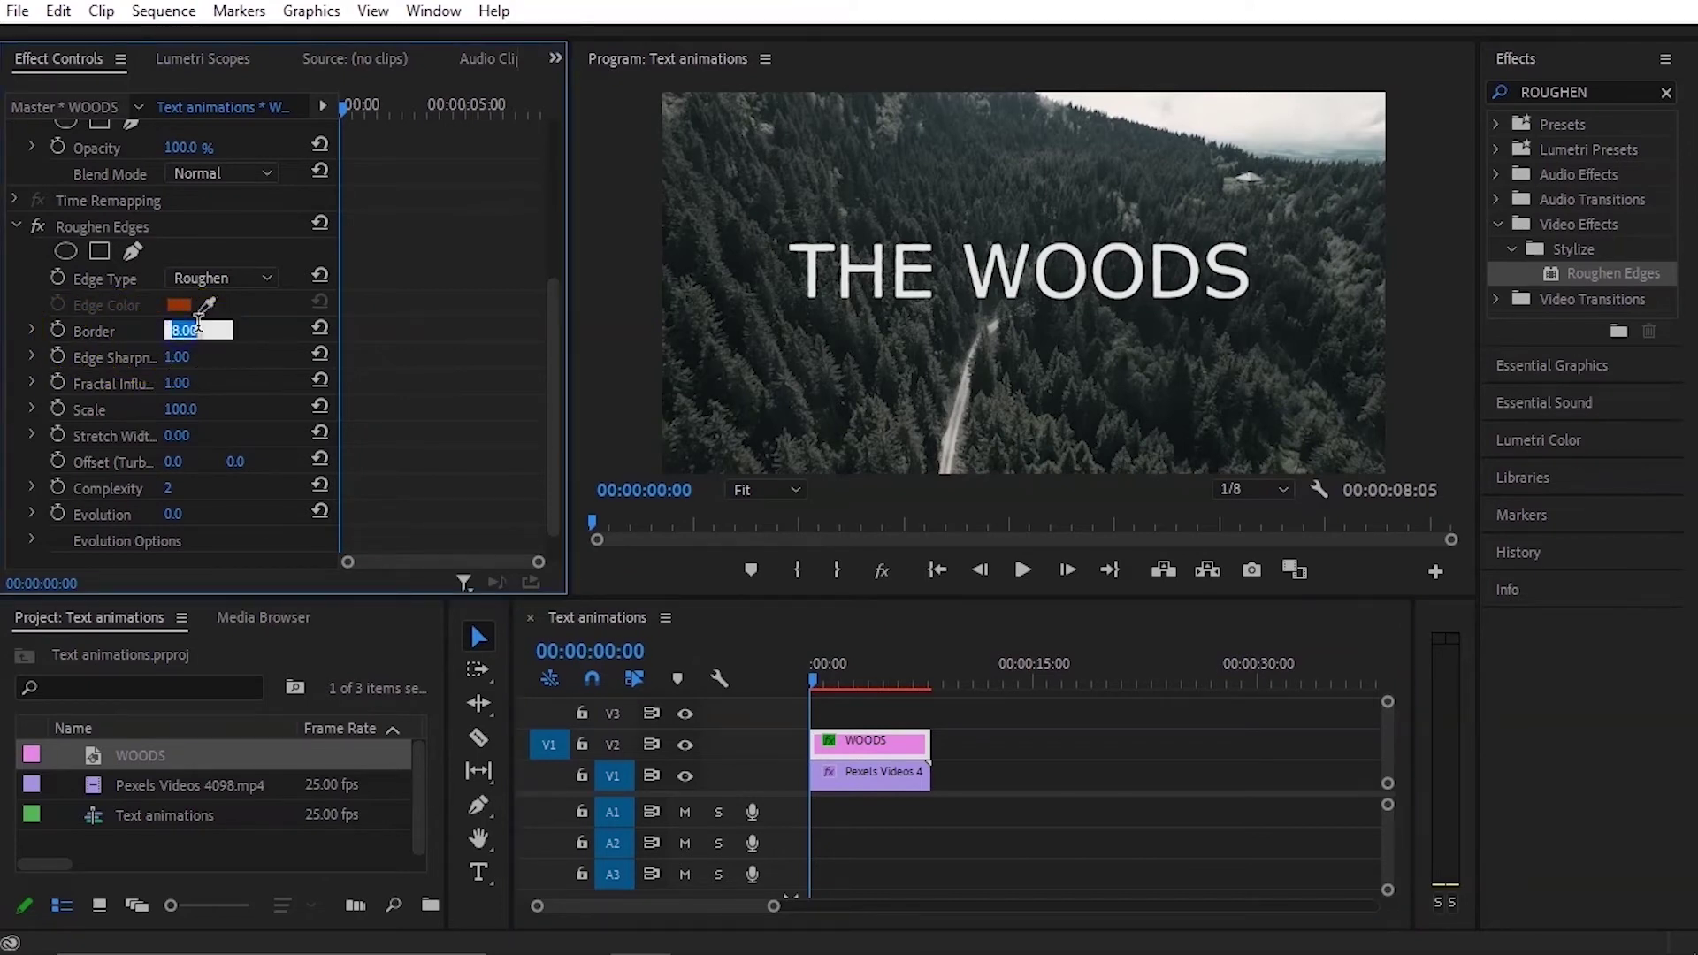
text(500)
key(Return)
click(58, 330)
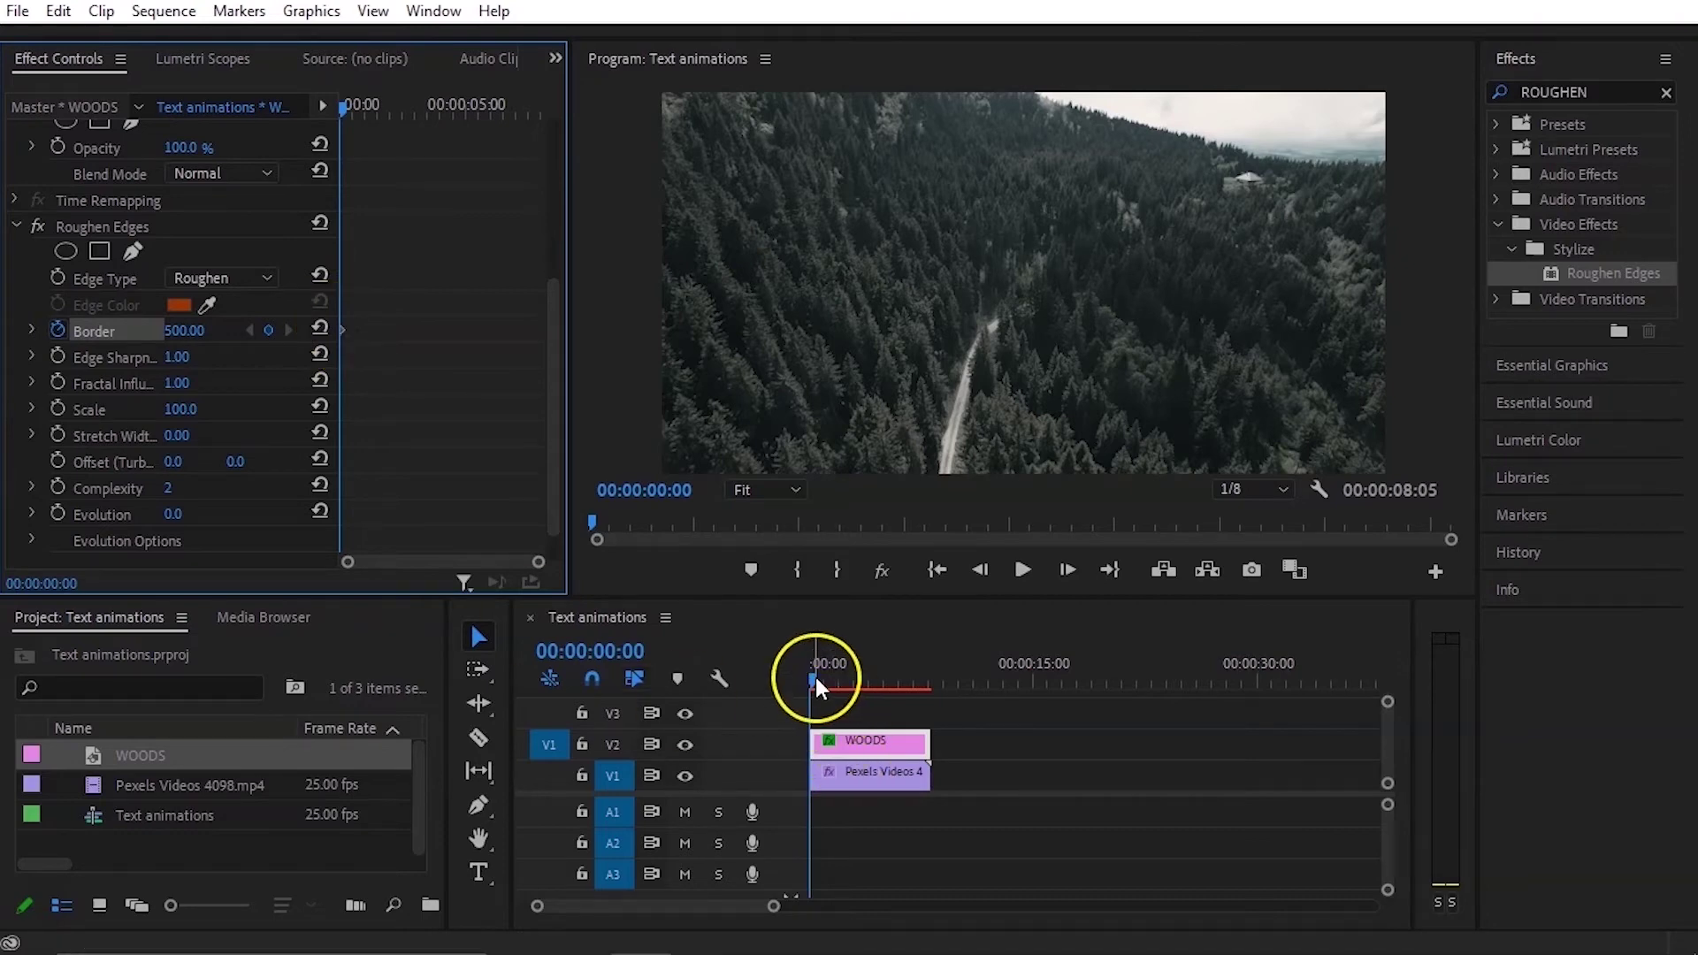
Step: Add a Border keyframe with a value of 0 near the clip's end, at 00:00:07:11
drag(816, 677, 925, 686)
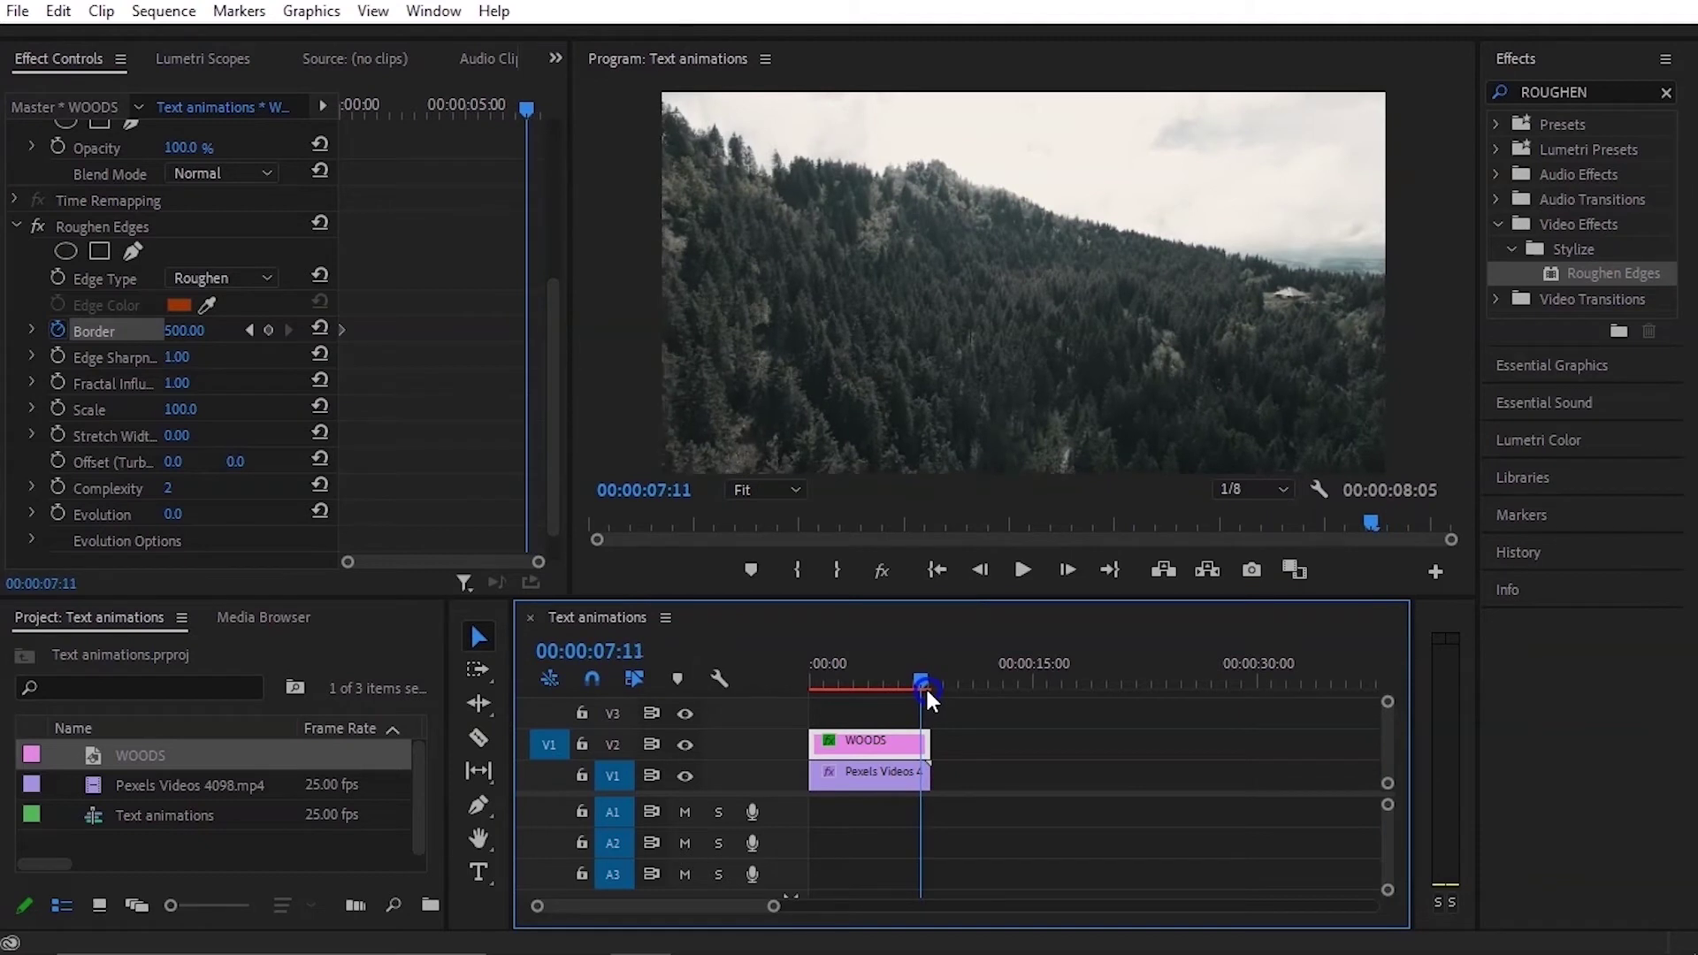
click(225, 303)
click(188, 330)
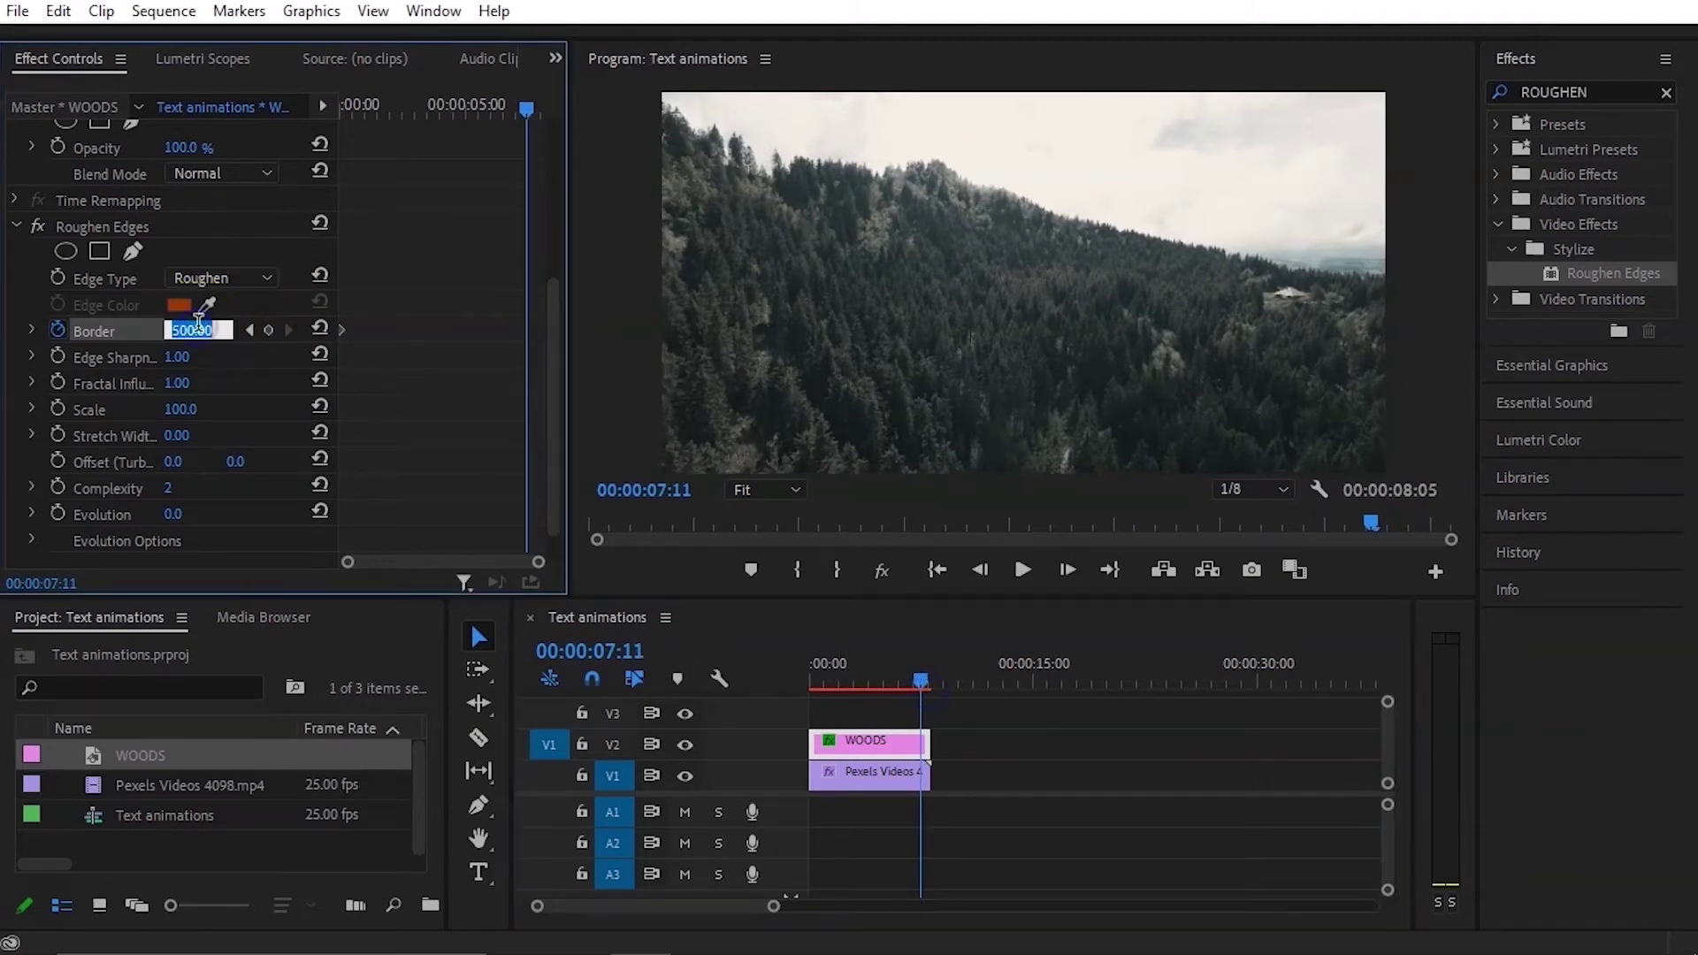
text(0)
key(Return)
Step: Set the Roughen Edges Complexity to 1 and its Edge Type to Spiky
click(168, 487)
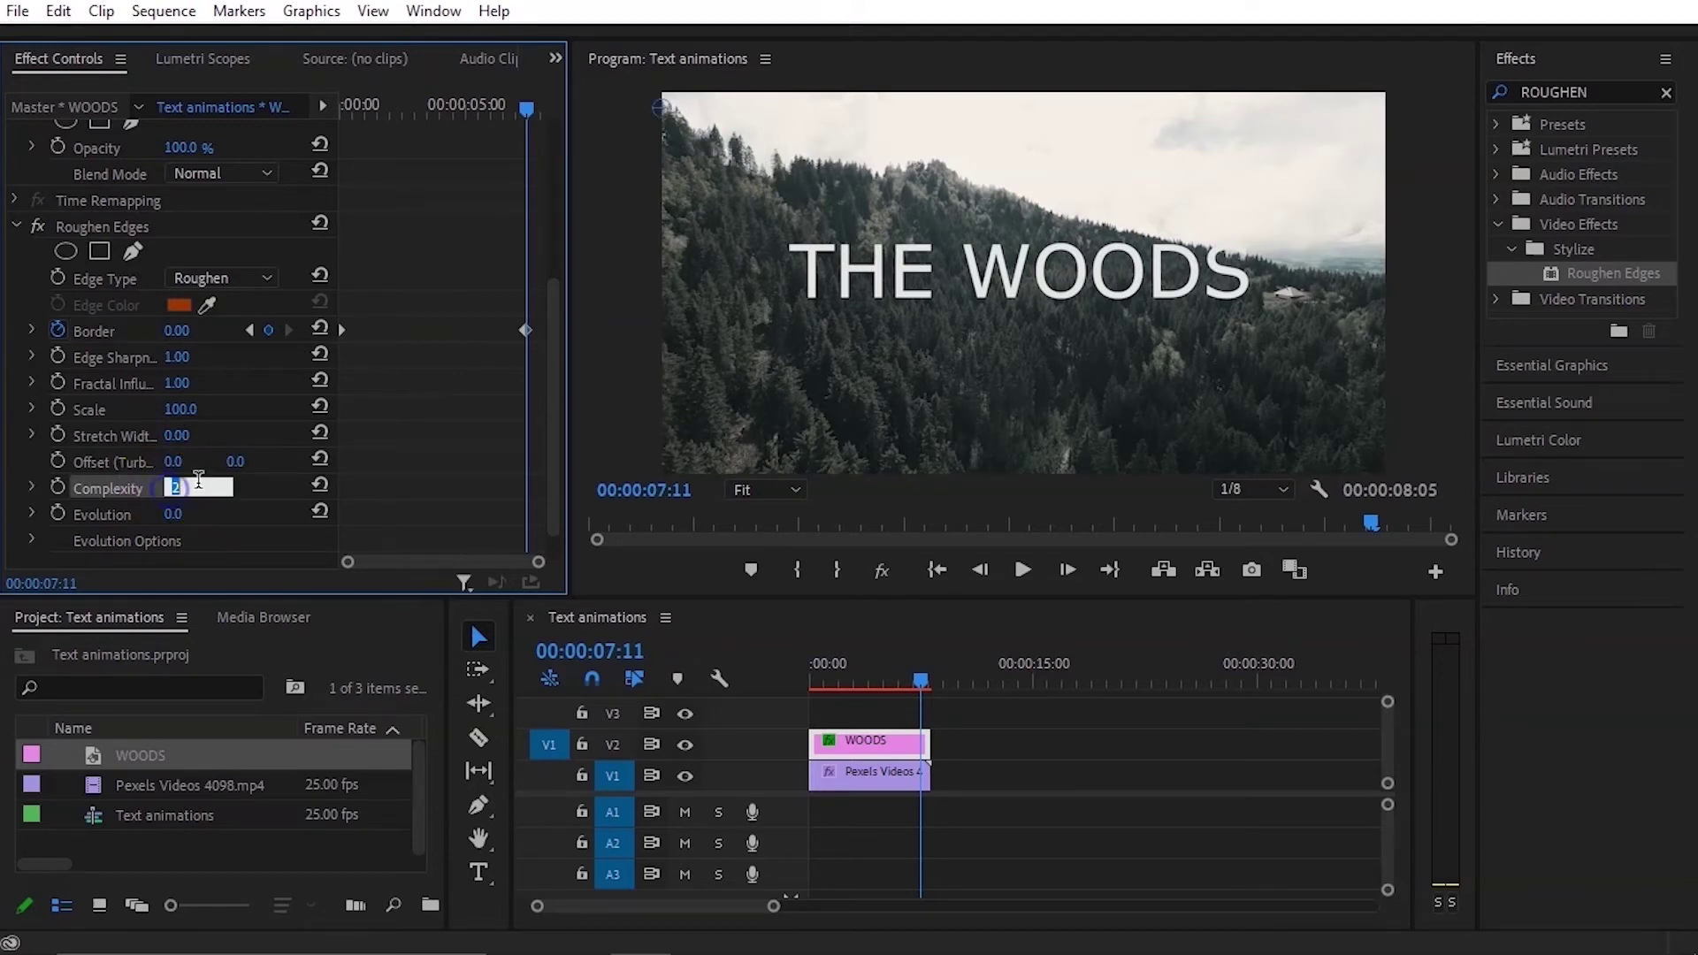
text(1)
key(Return)
click(195, 457)
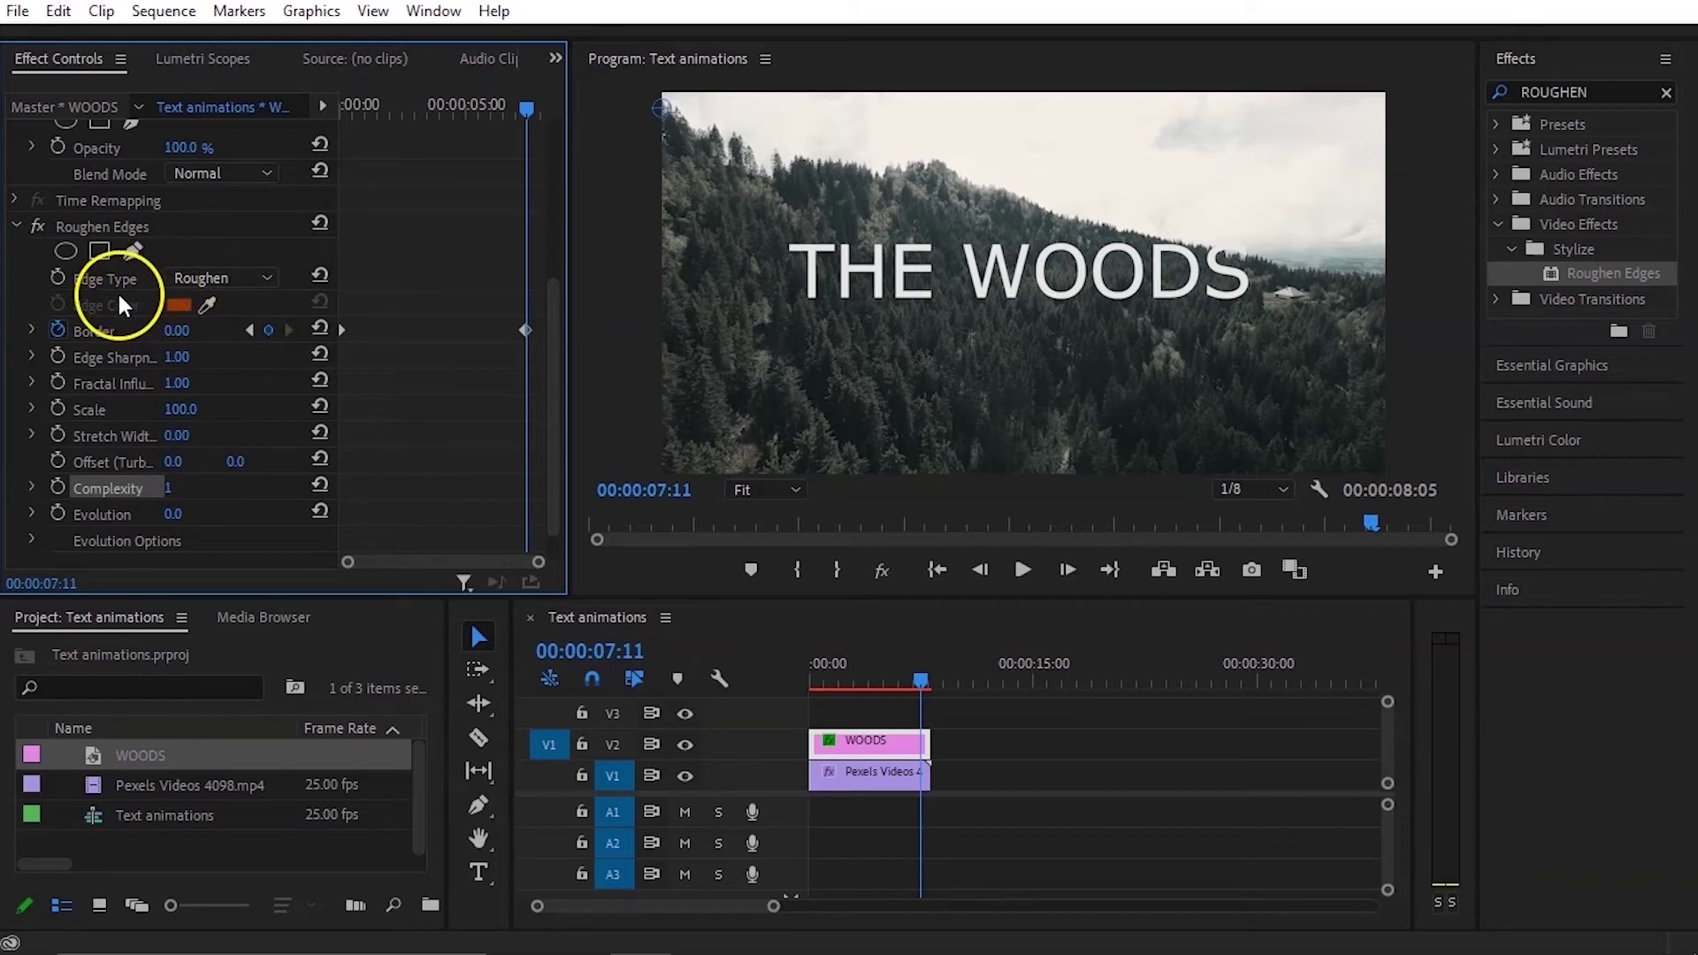
click(231, 279)
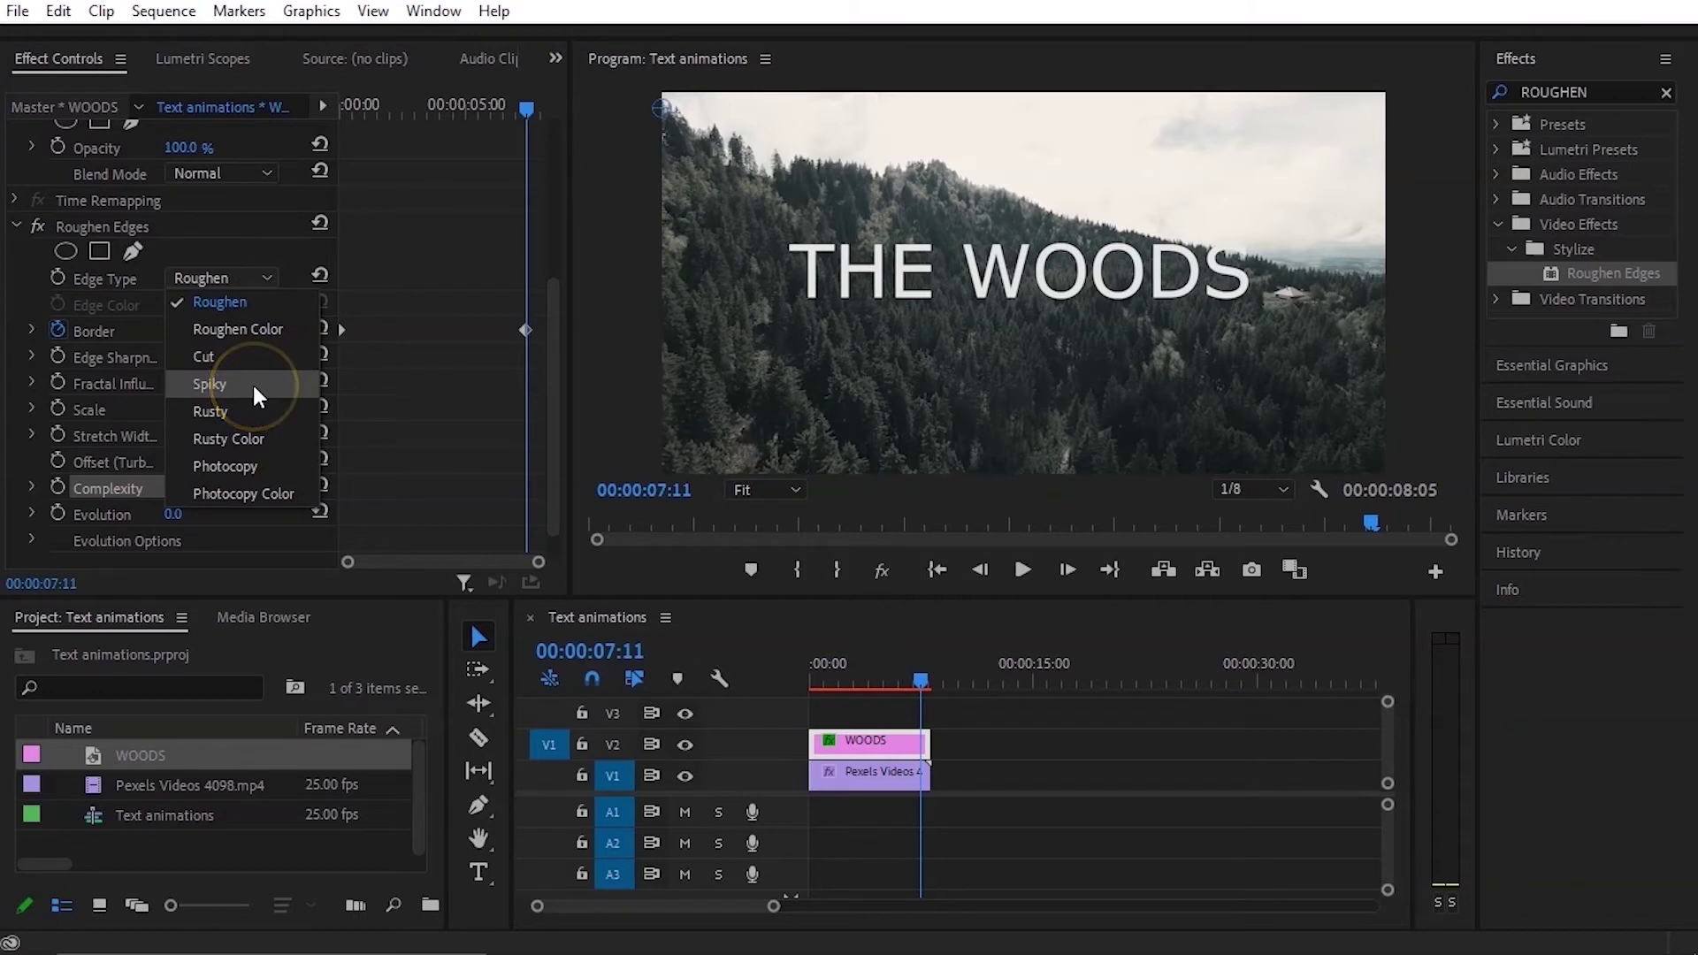
mouse_move(252, 382)
mouse_down()
mouse_move(256, 297)
mouse_move(240, 393)
mouse_move(246, 376)
mouse_up()
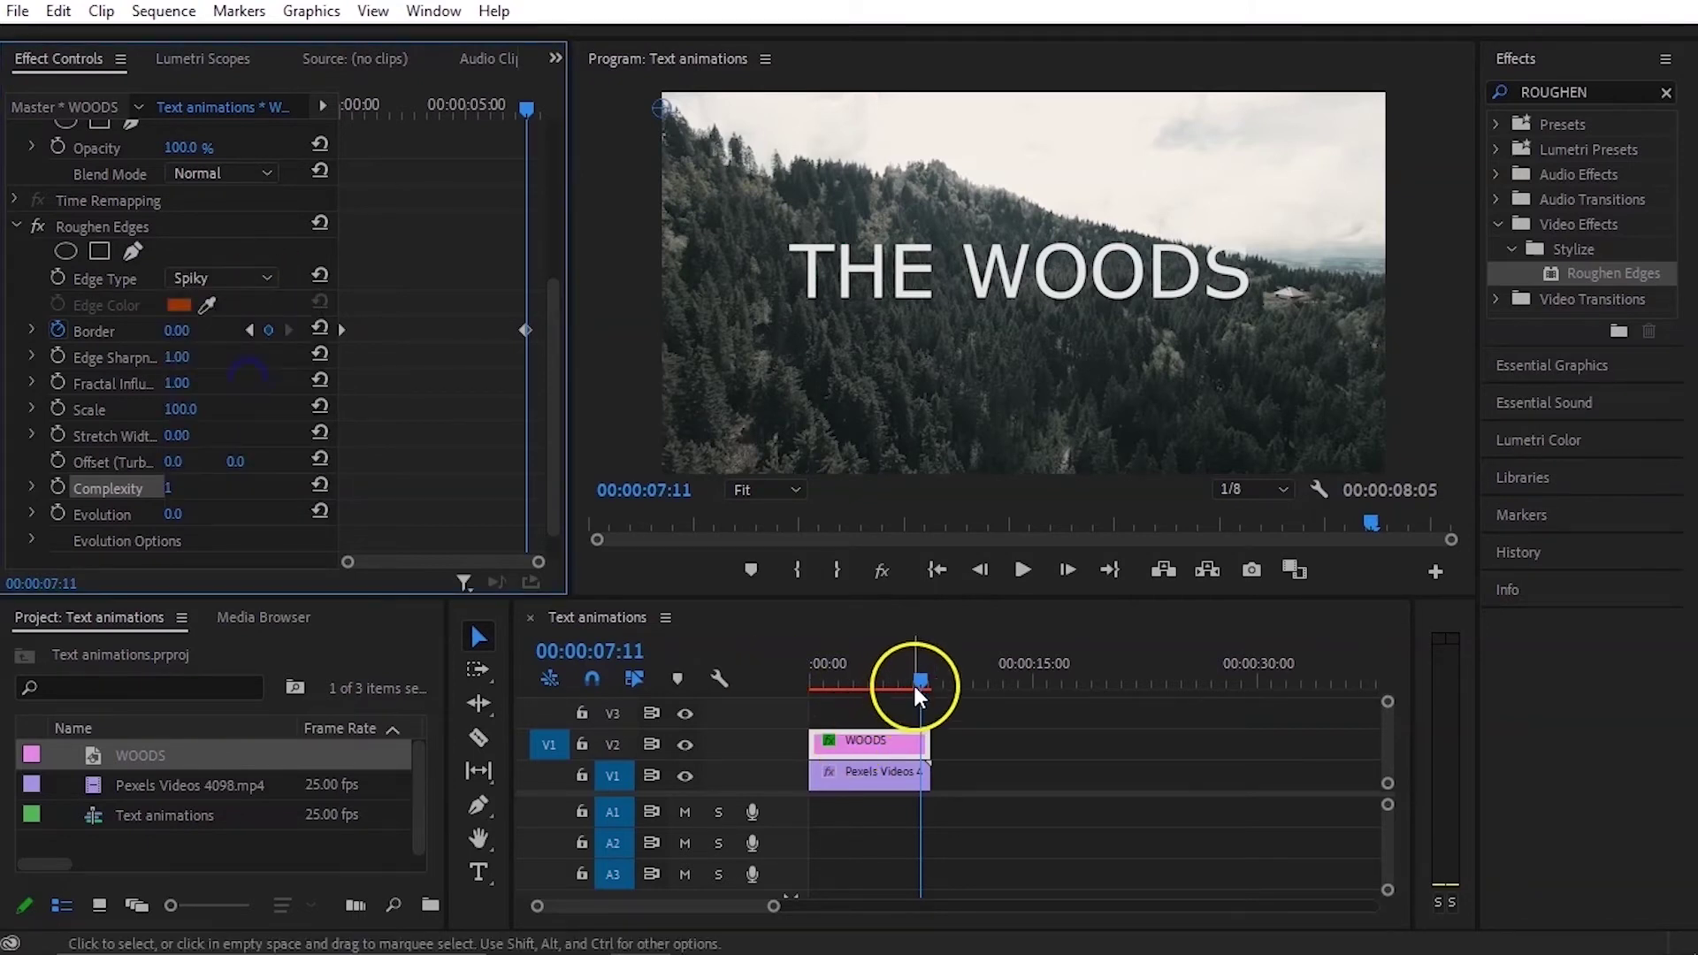
Step: Apply Ease Out to the first Border keyframe and Ease In to the last one
drag(913, 682, 807, 675)
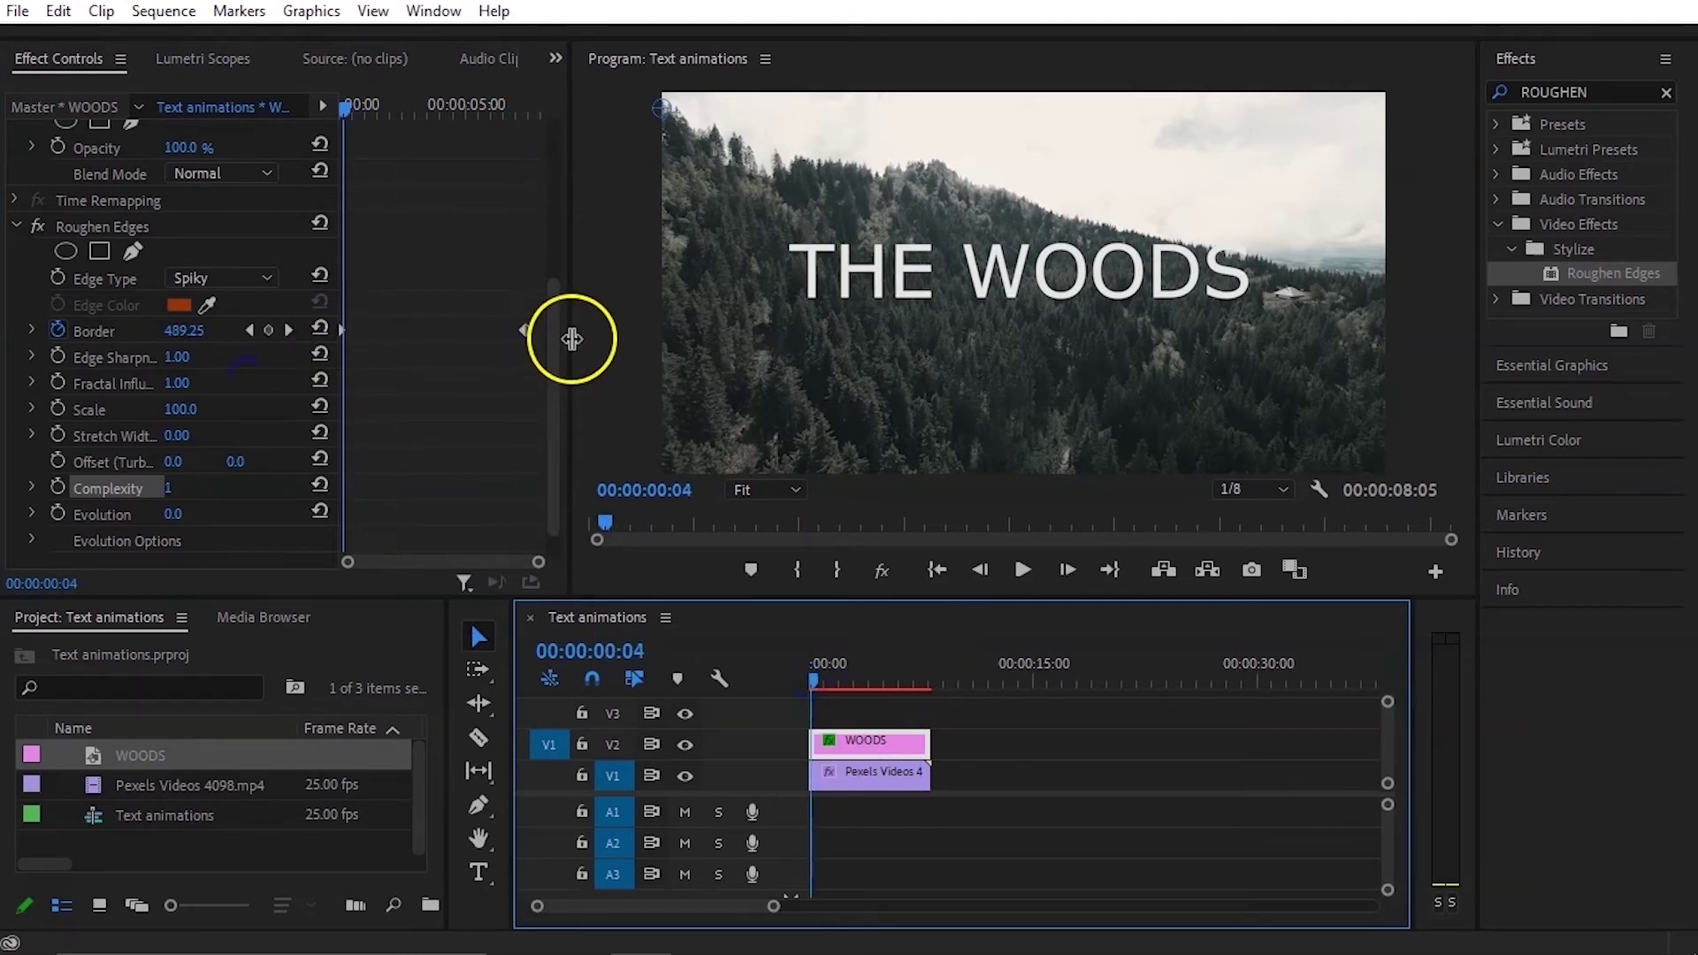
drag(571, 339, 594, 339)
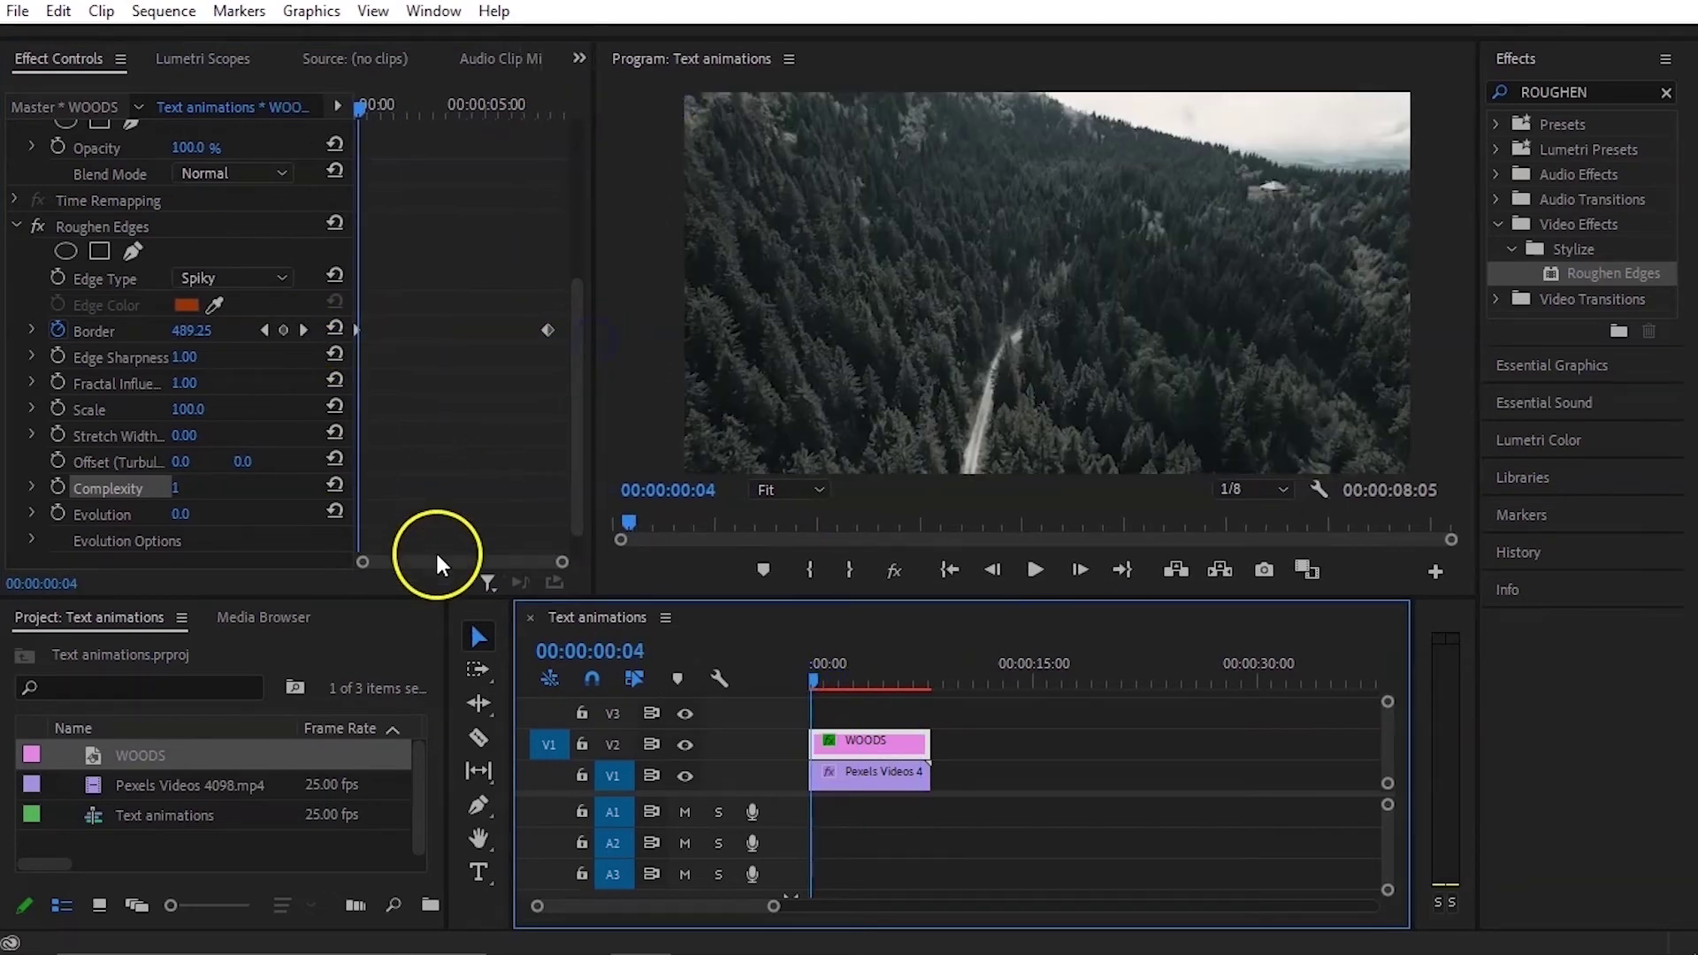
click(409, 562)
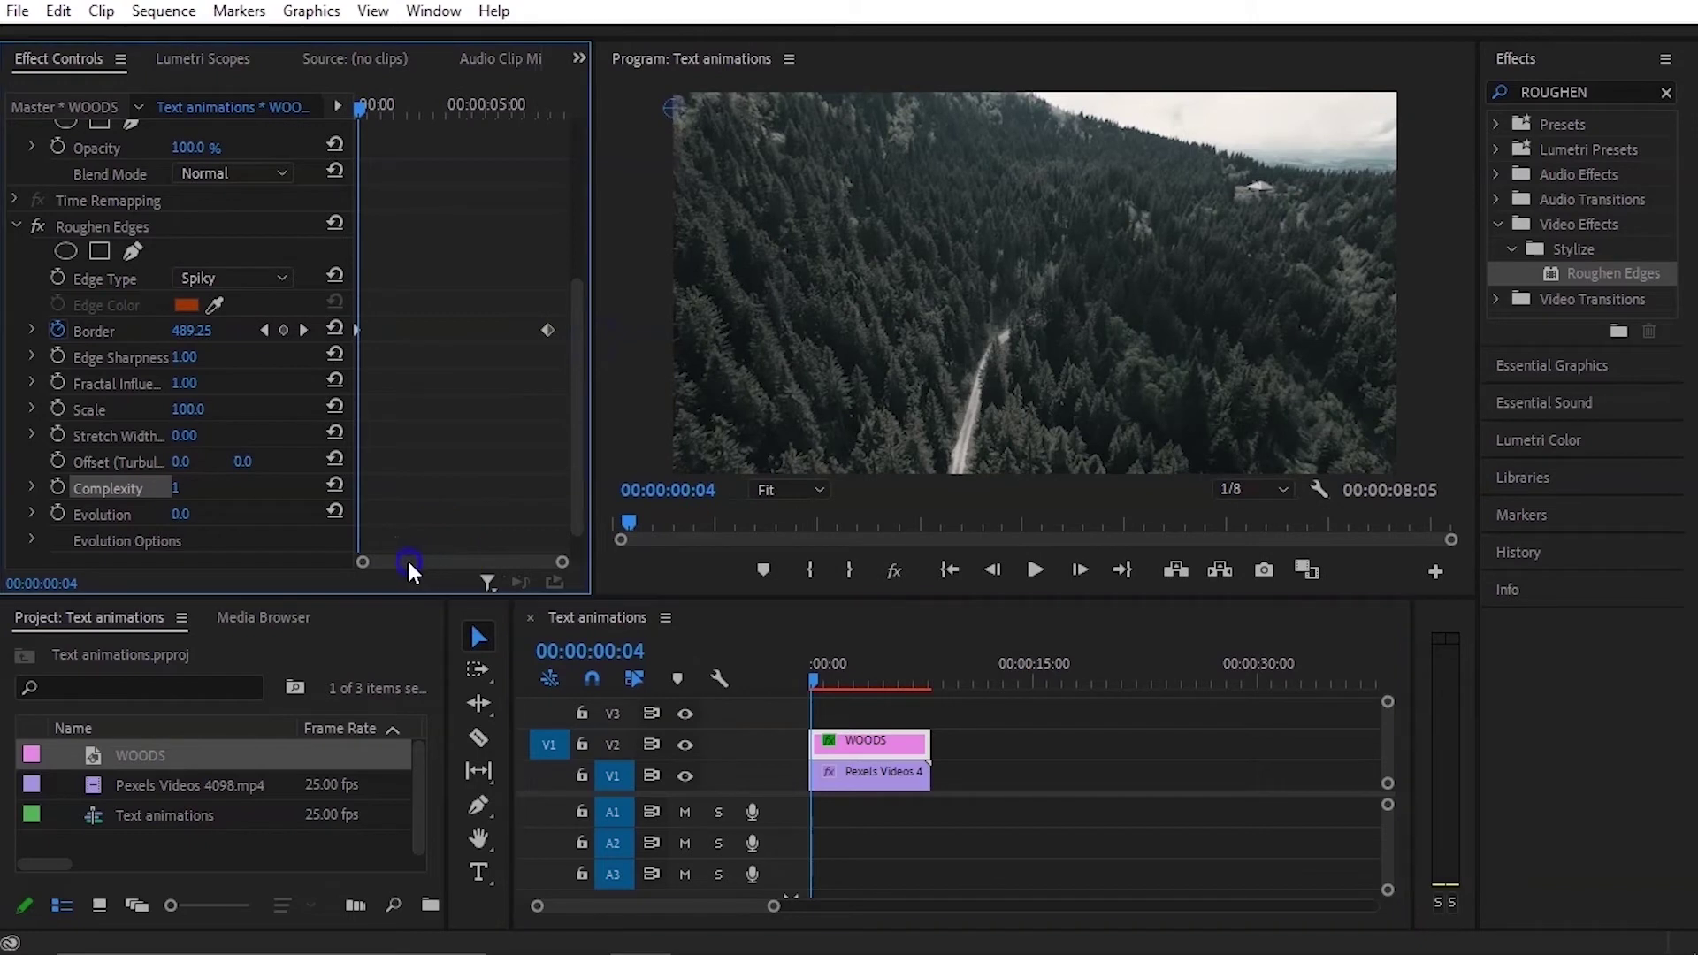
right_click(358, 332)
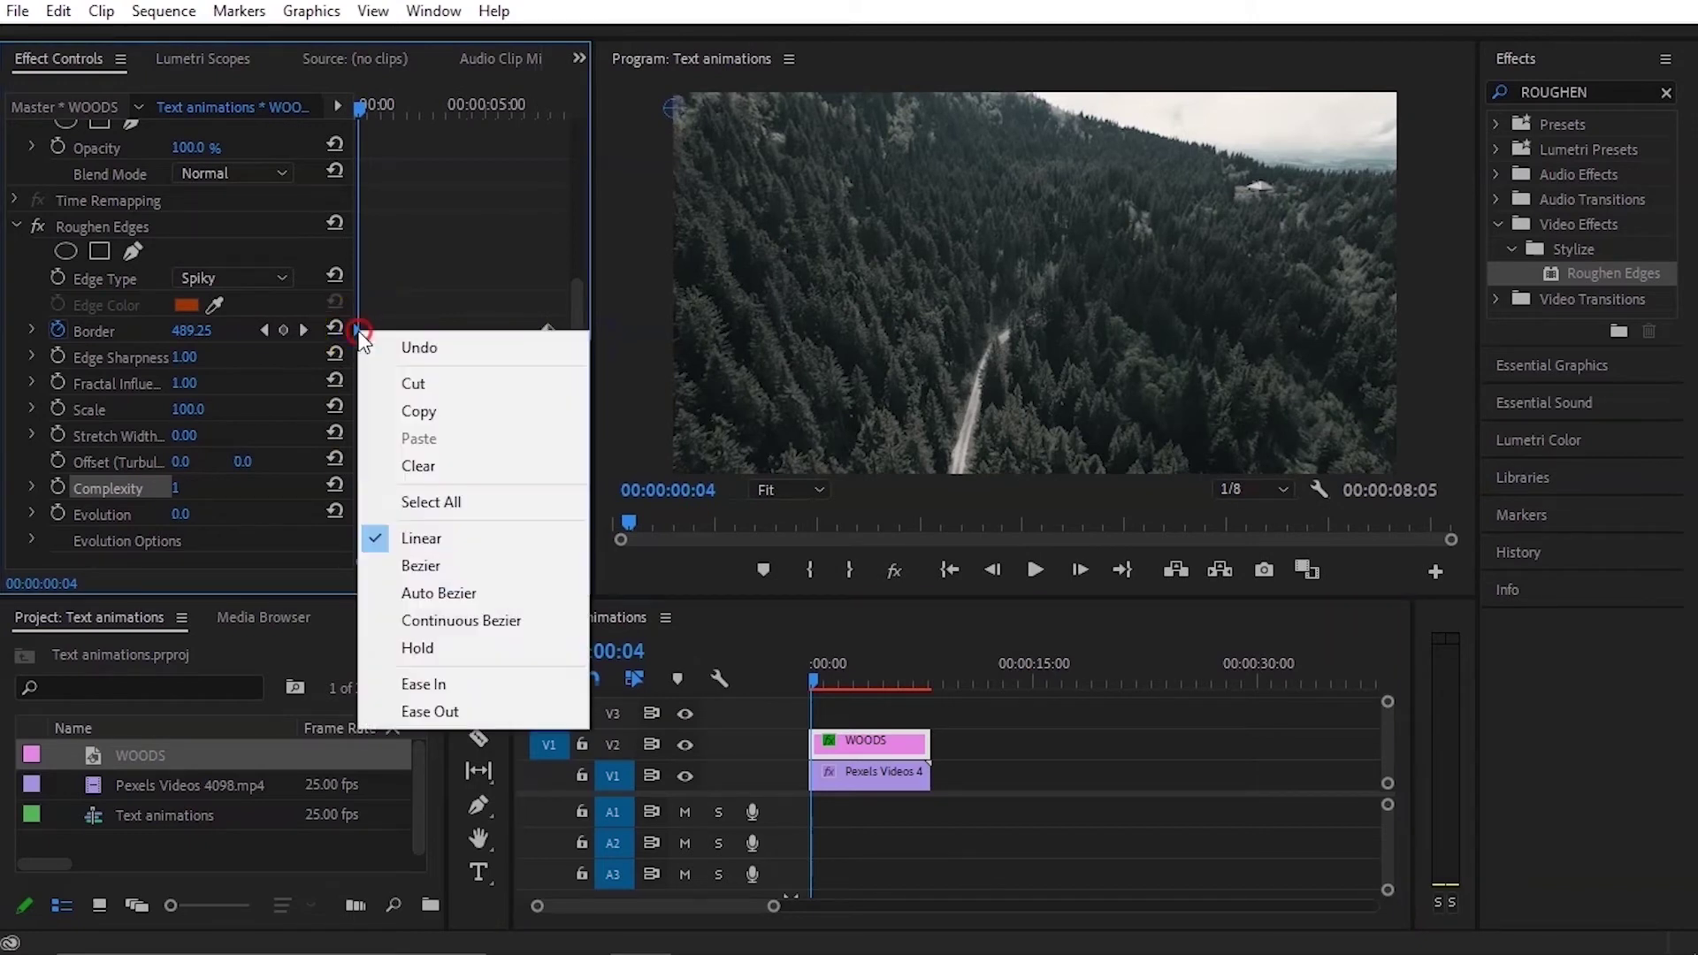
click(486, 710)
right_click(547, 329)
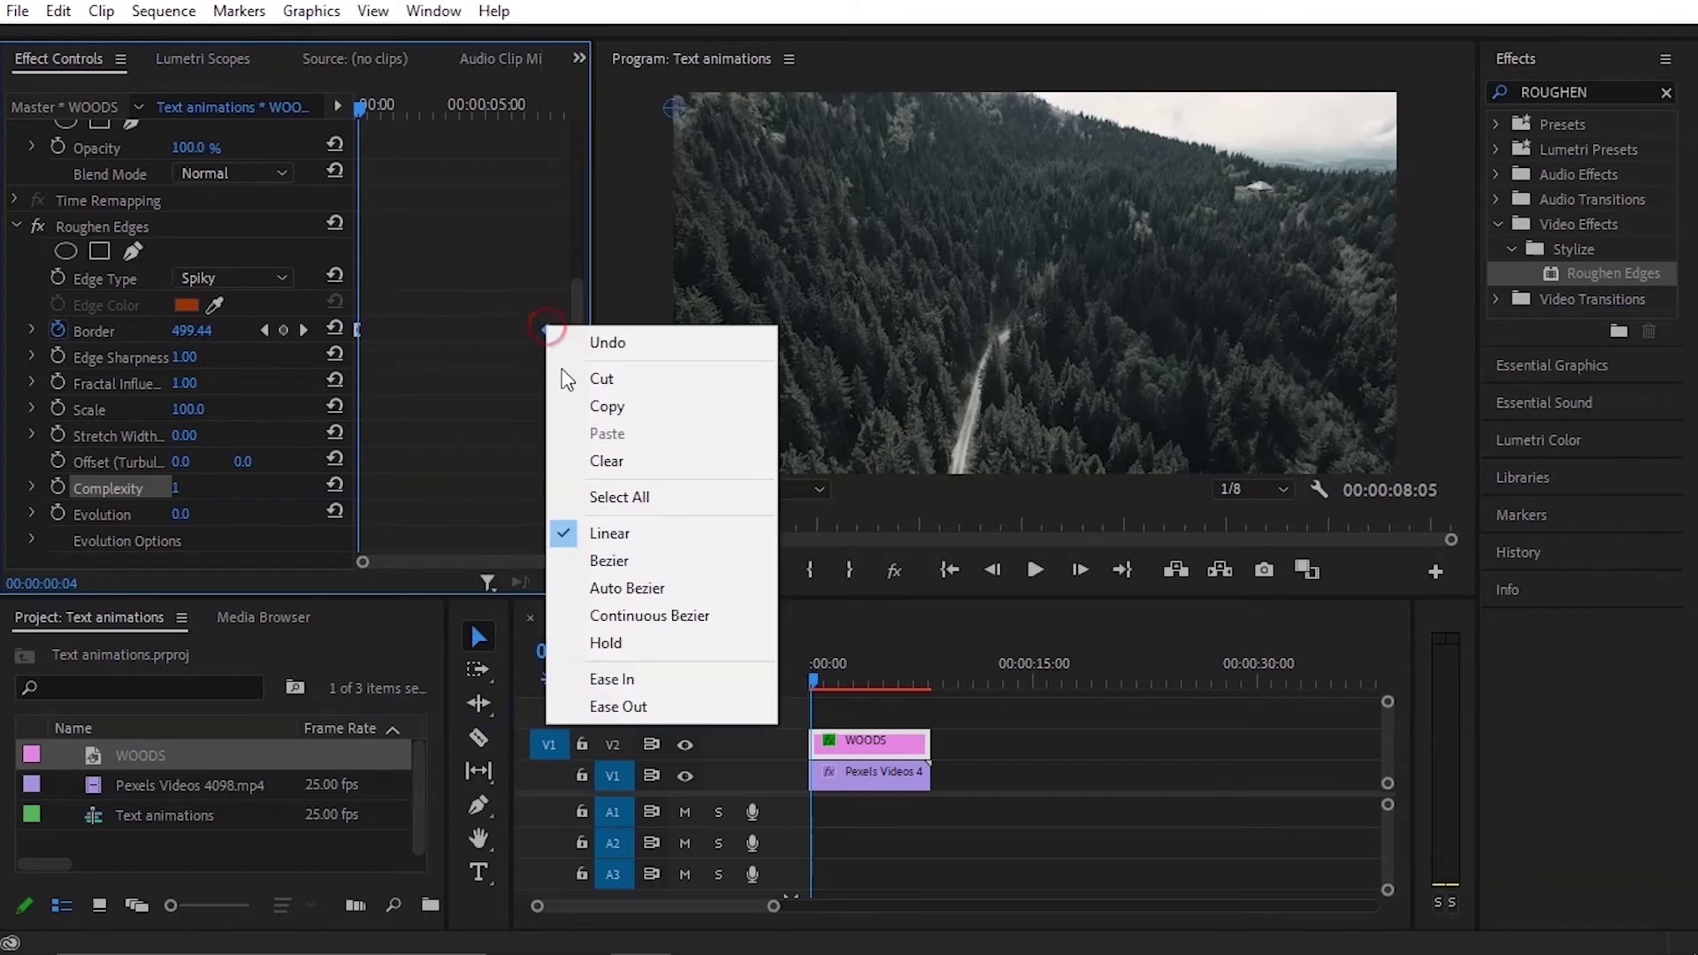
click(665, 678)
Step: Deselect the clip and play the sequence to preview the eased title reveal
click(810, 703)
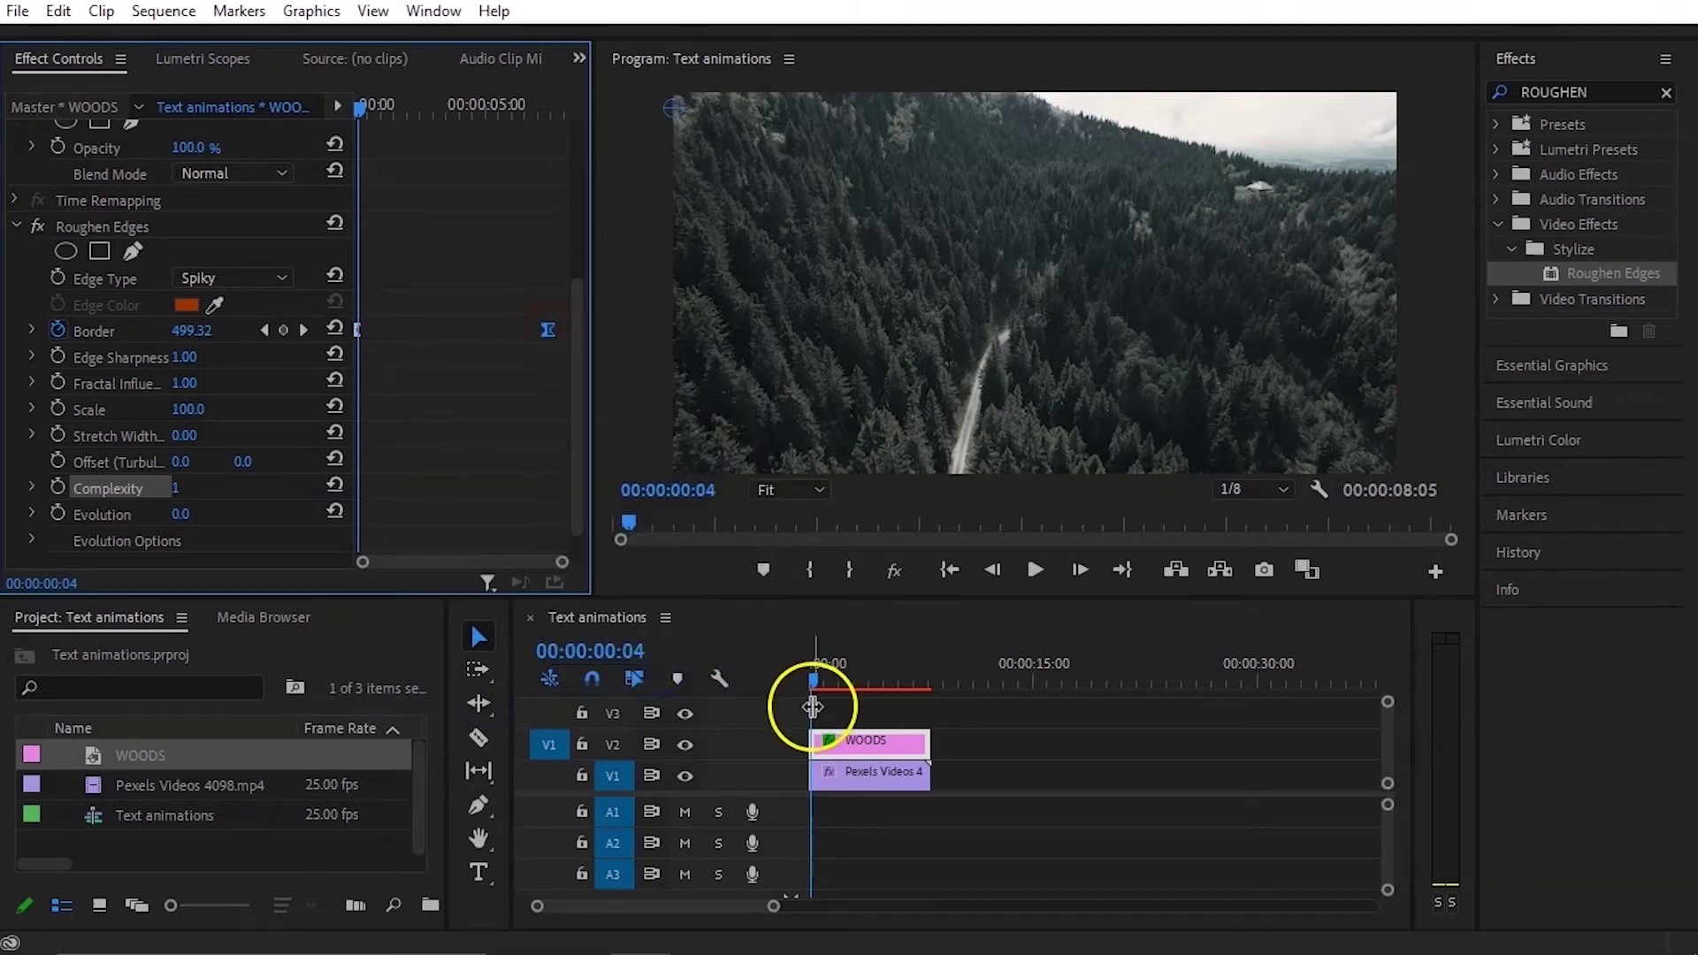
click(955, 721)
key(space)
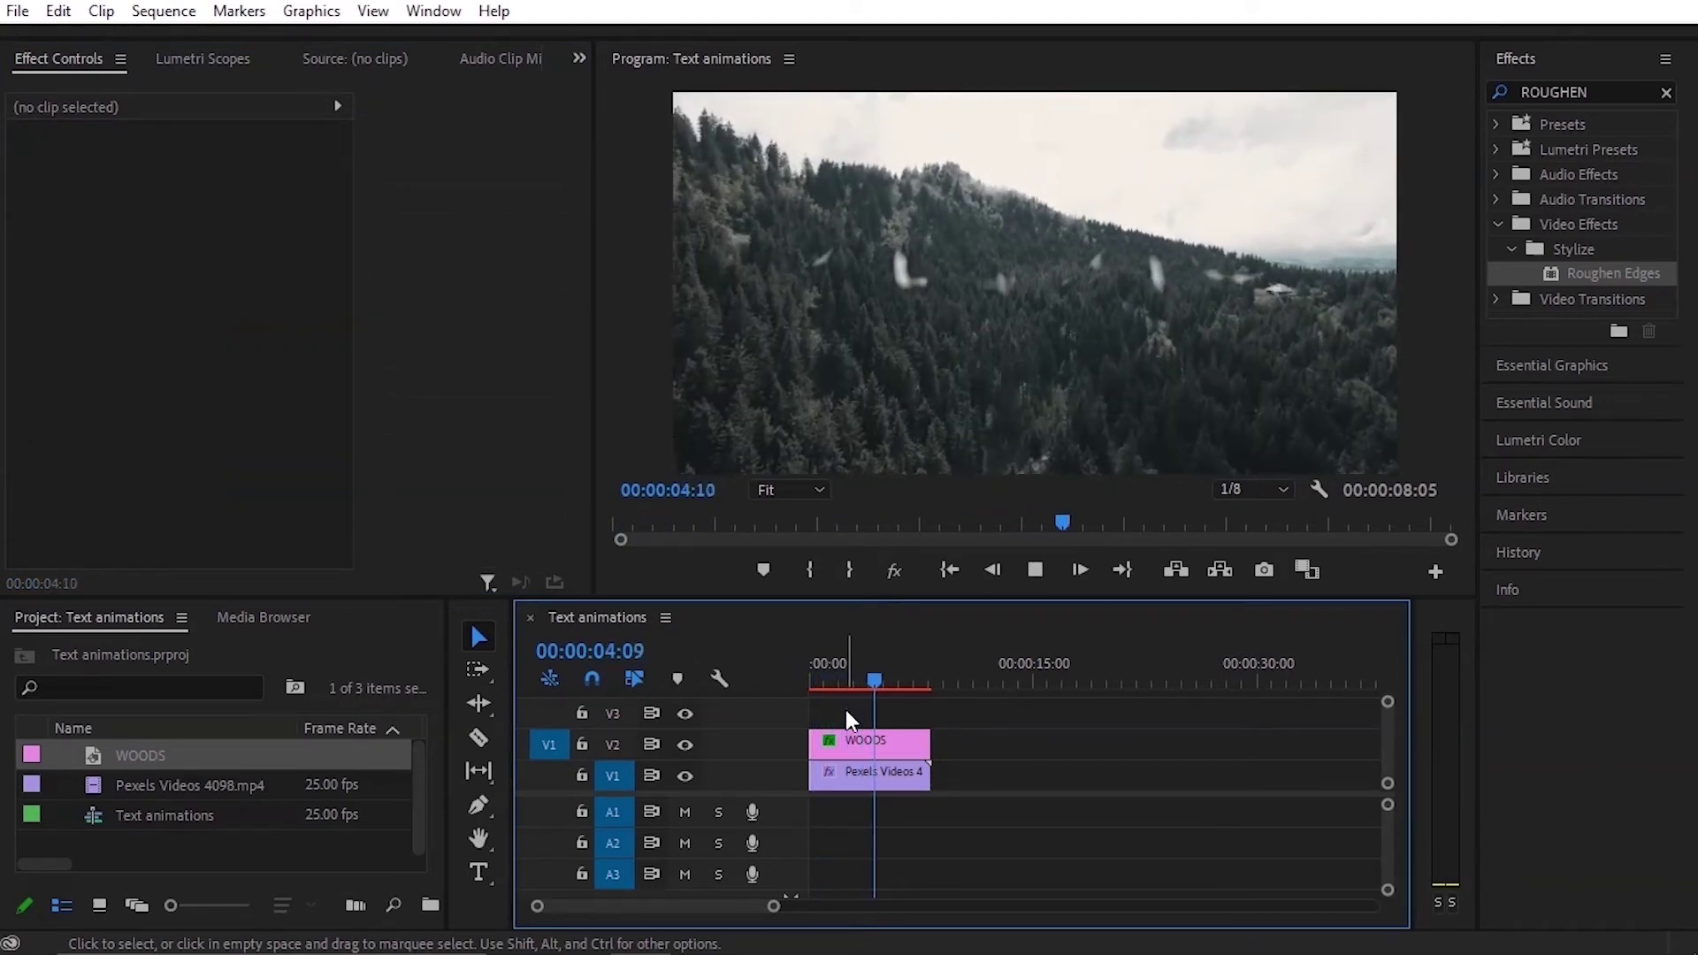
key(space)
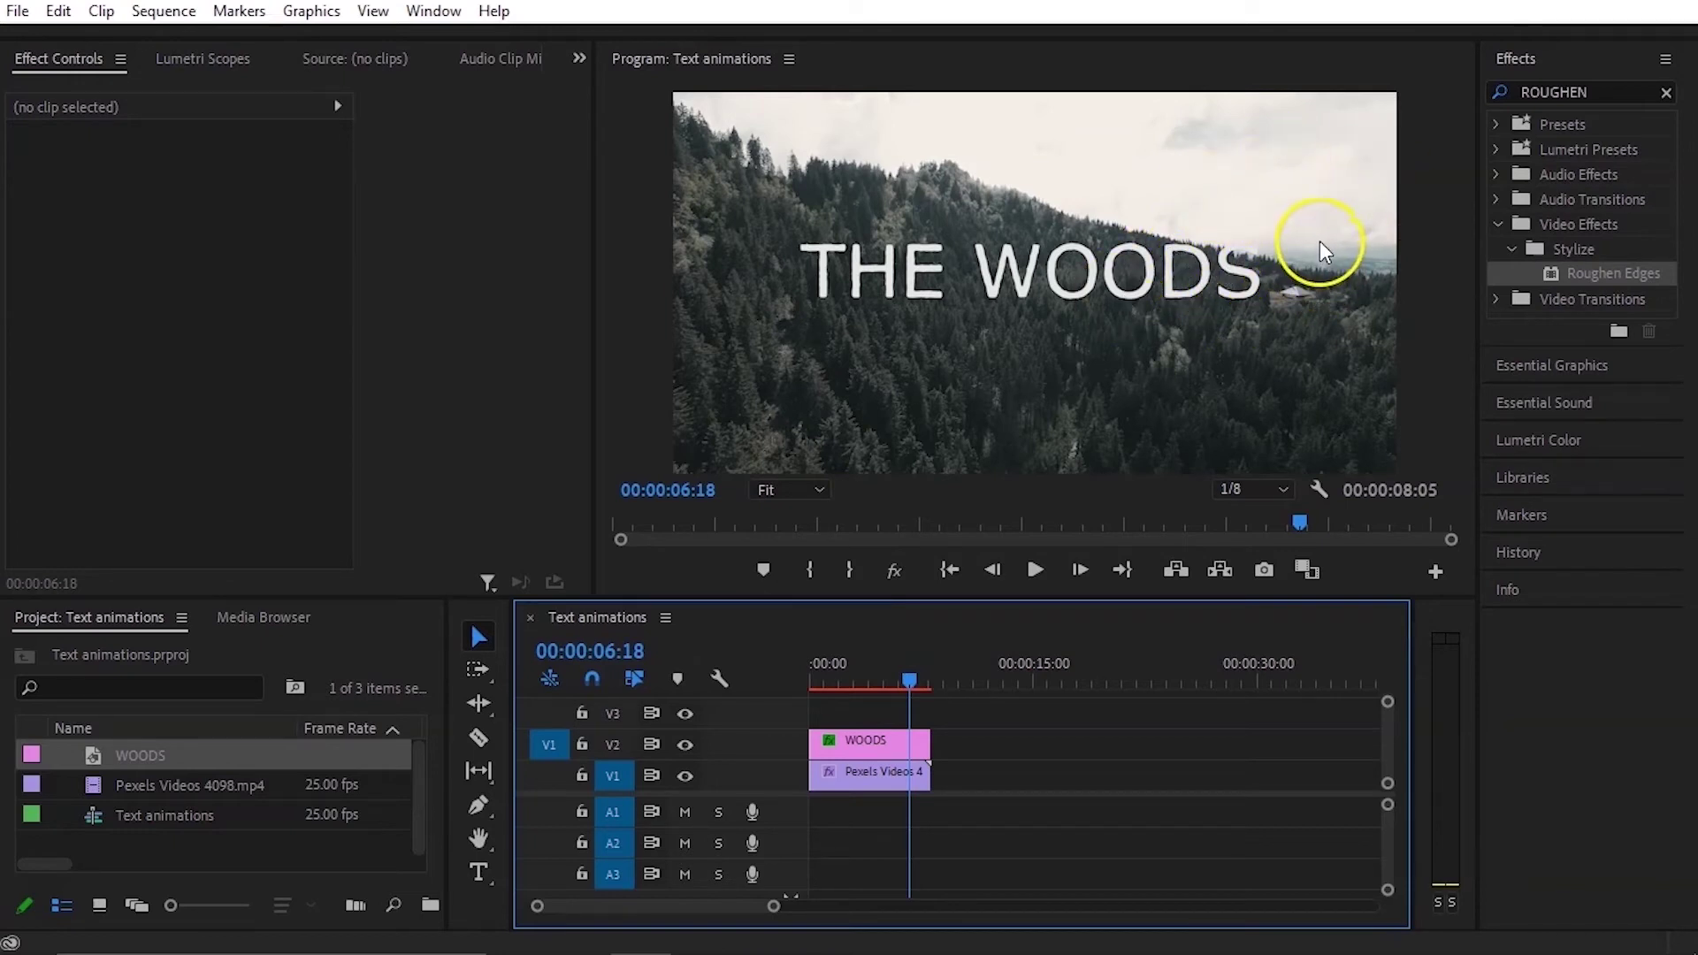
Step: Move the WOODS title lower by setting its vertical position to 1273, and deselect the clip
click(854, 746)
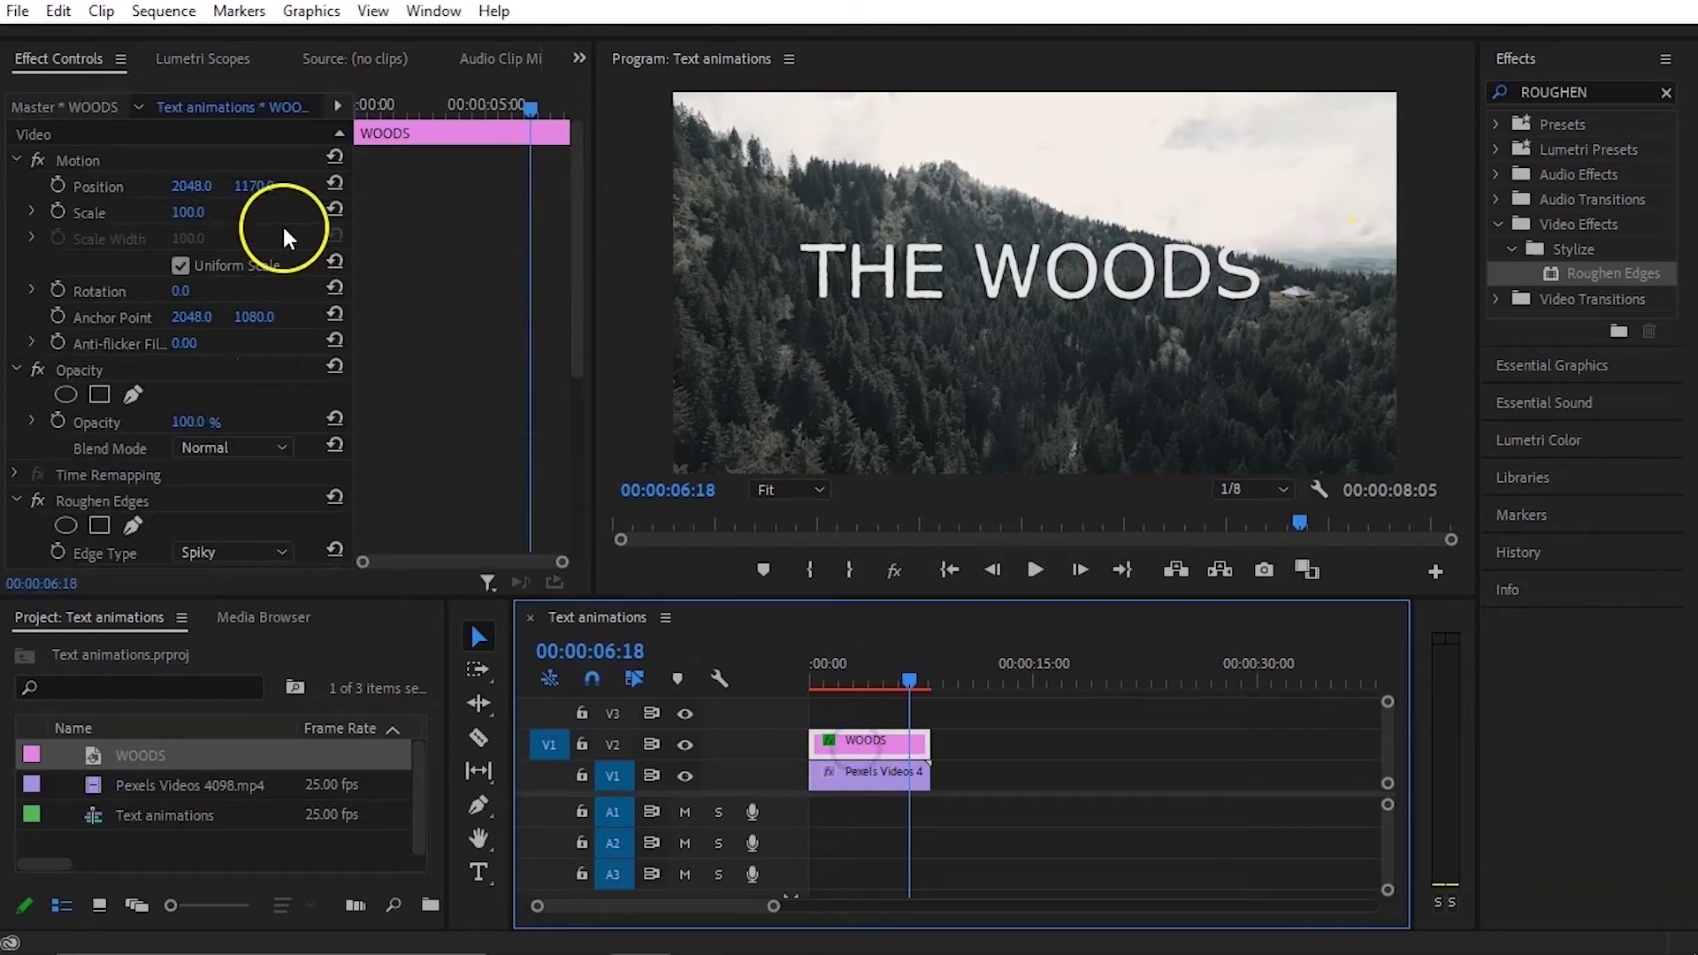
drag(262, 195, 412, 203)
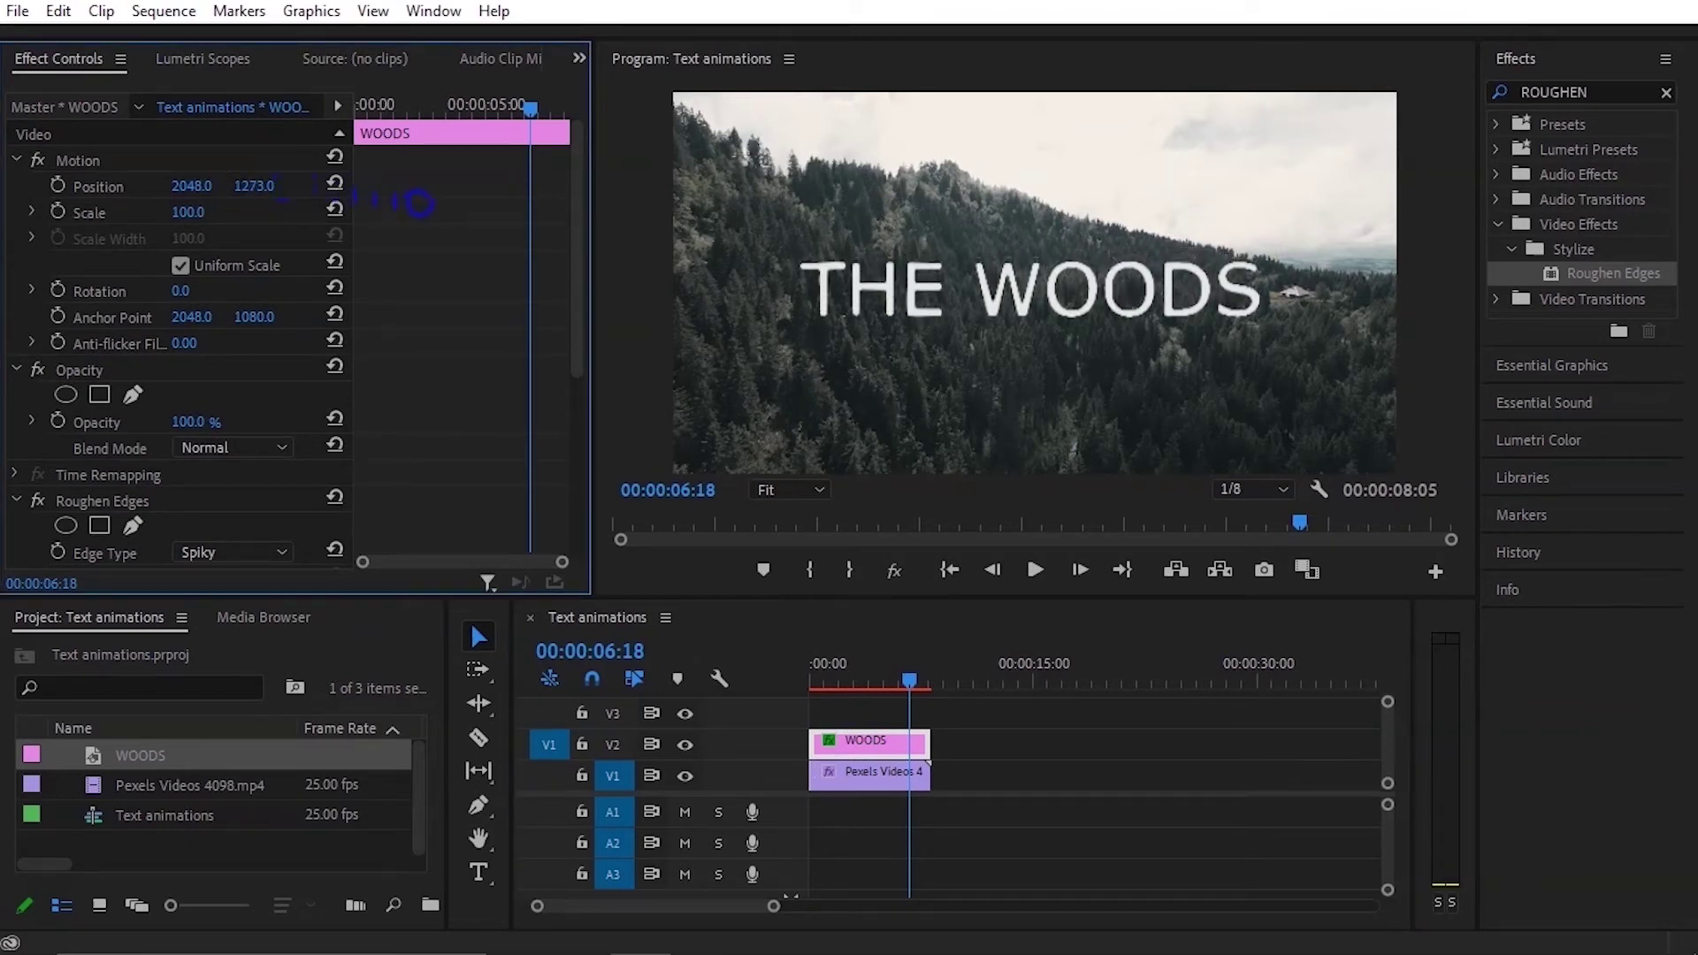
click(969, 744)
Step: Return the playhead to the sequence start and preview the repositioned title's animation
key(space)
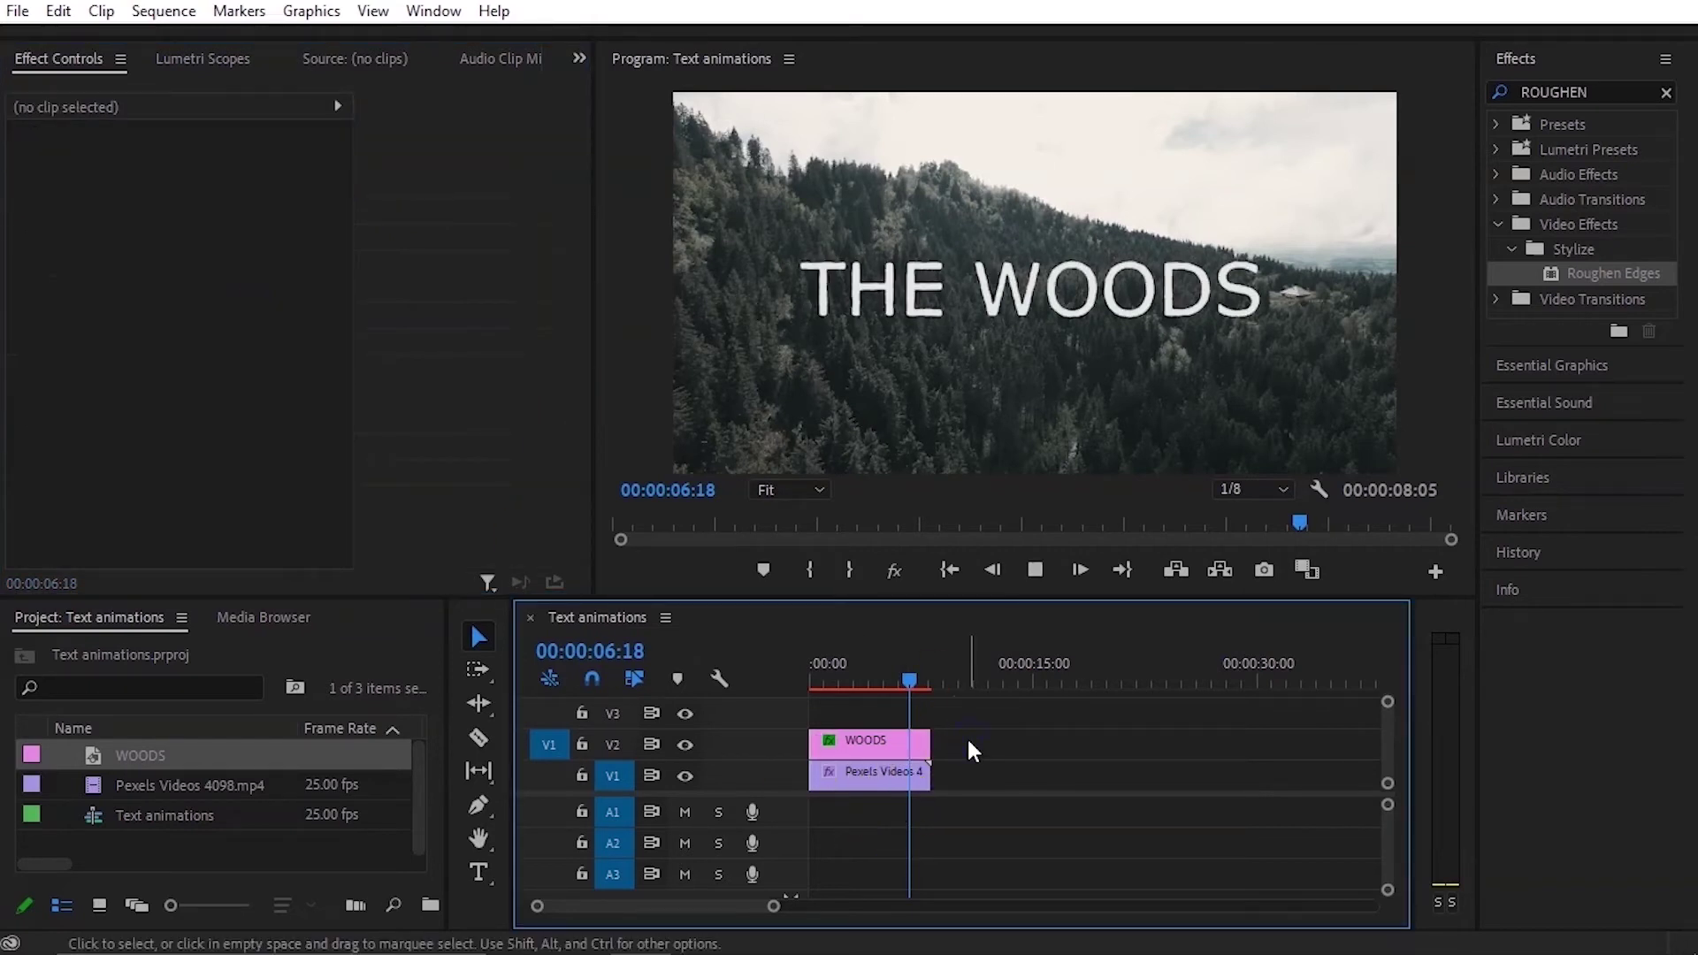
click(917, 678)
click(871, 753)
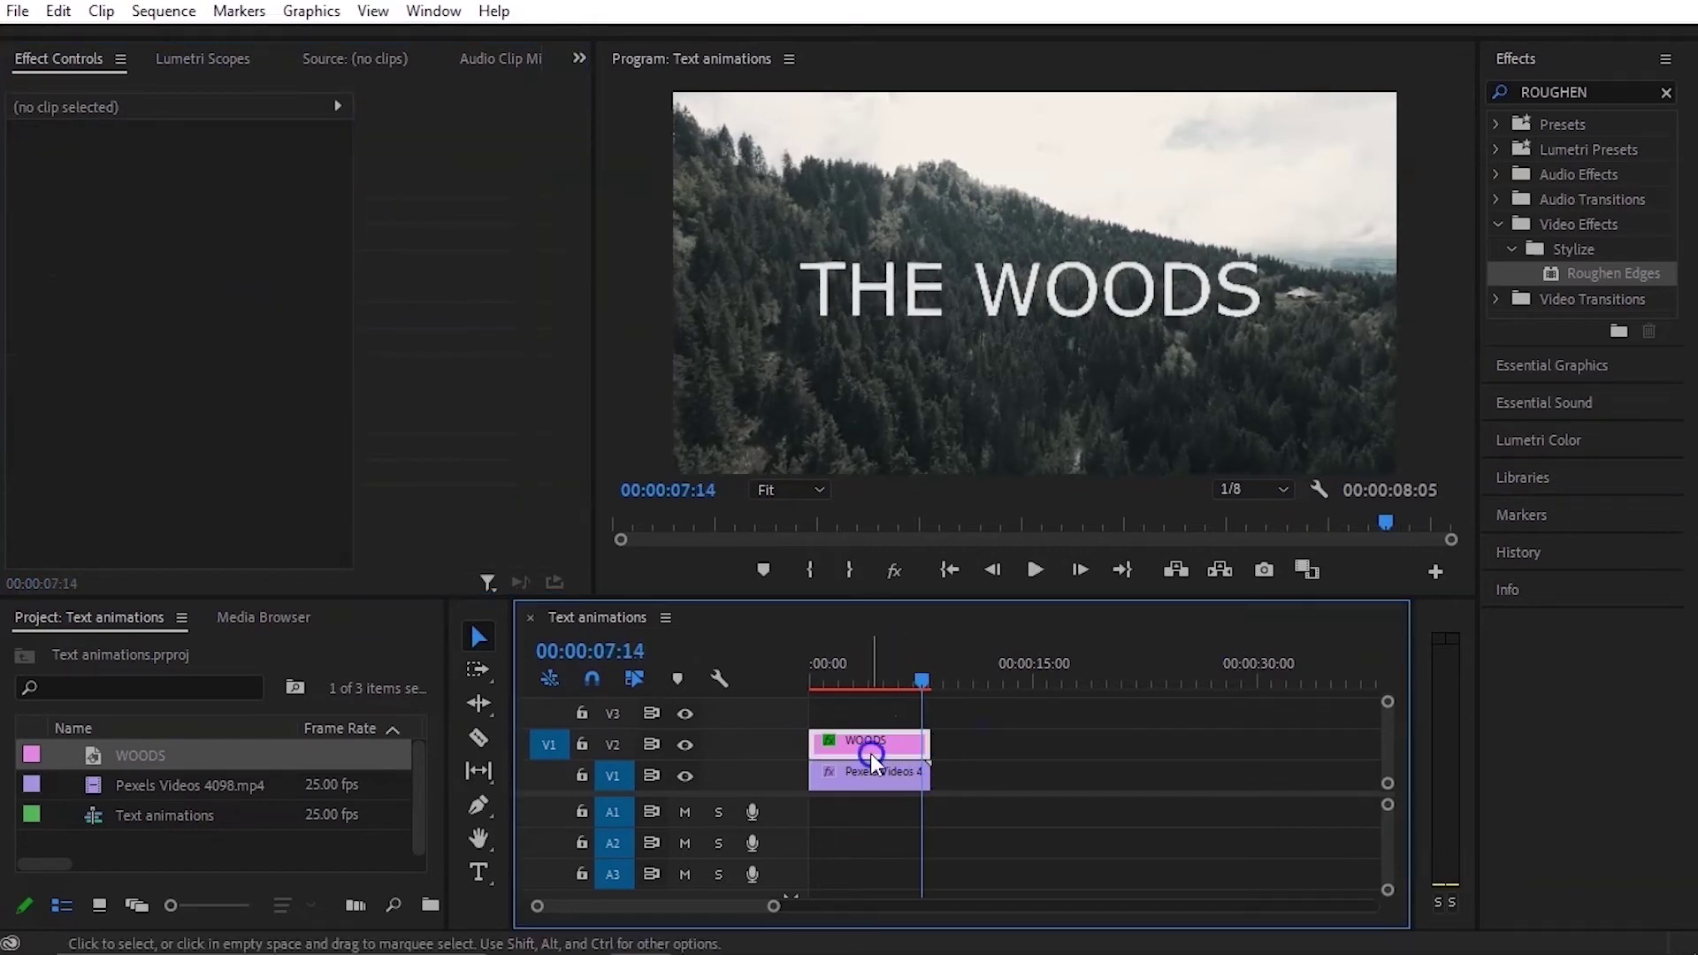
drag(920, 678, 767, 676)
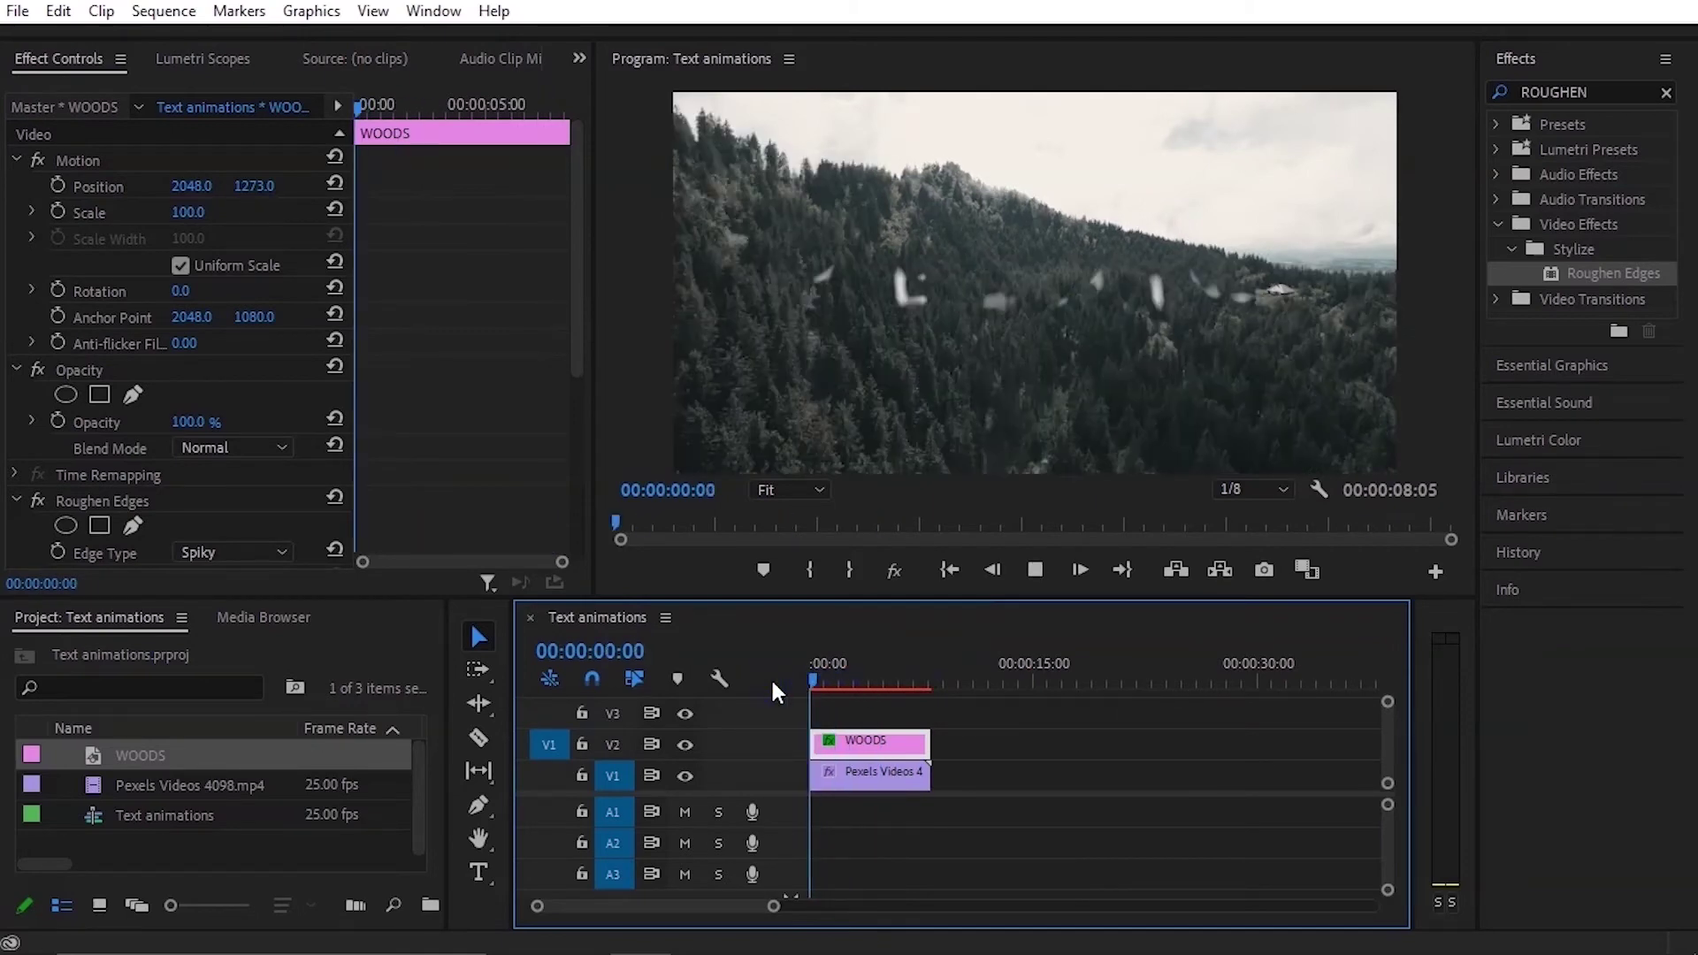
key(space)
drag(834, 678, 803, 681)
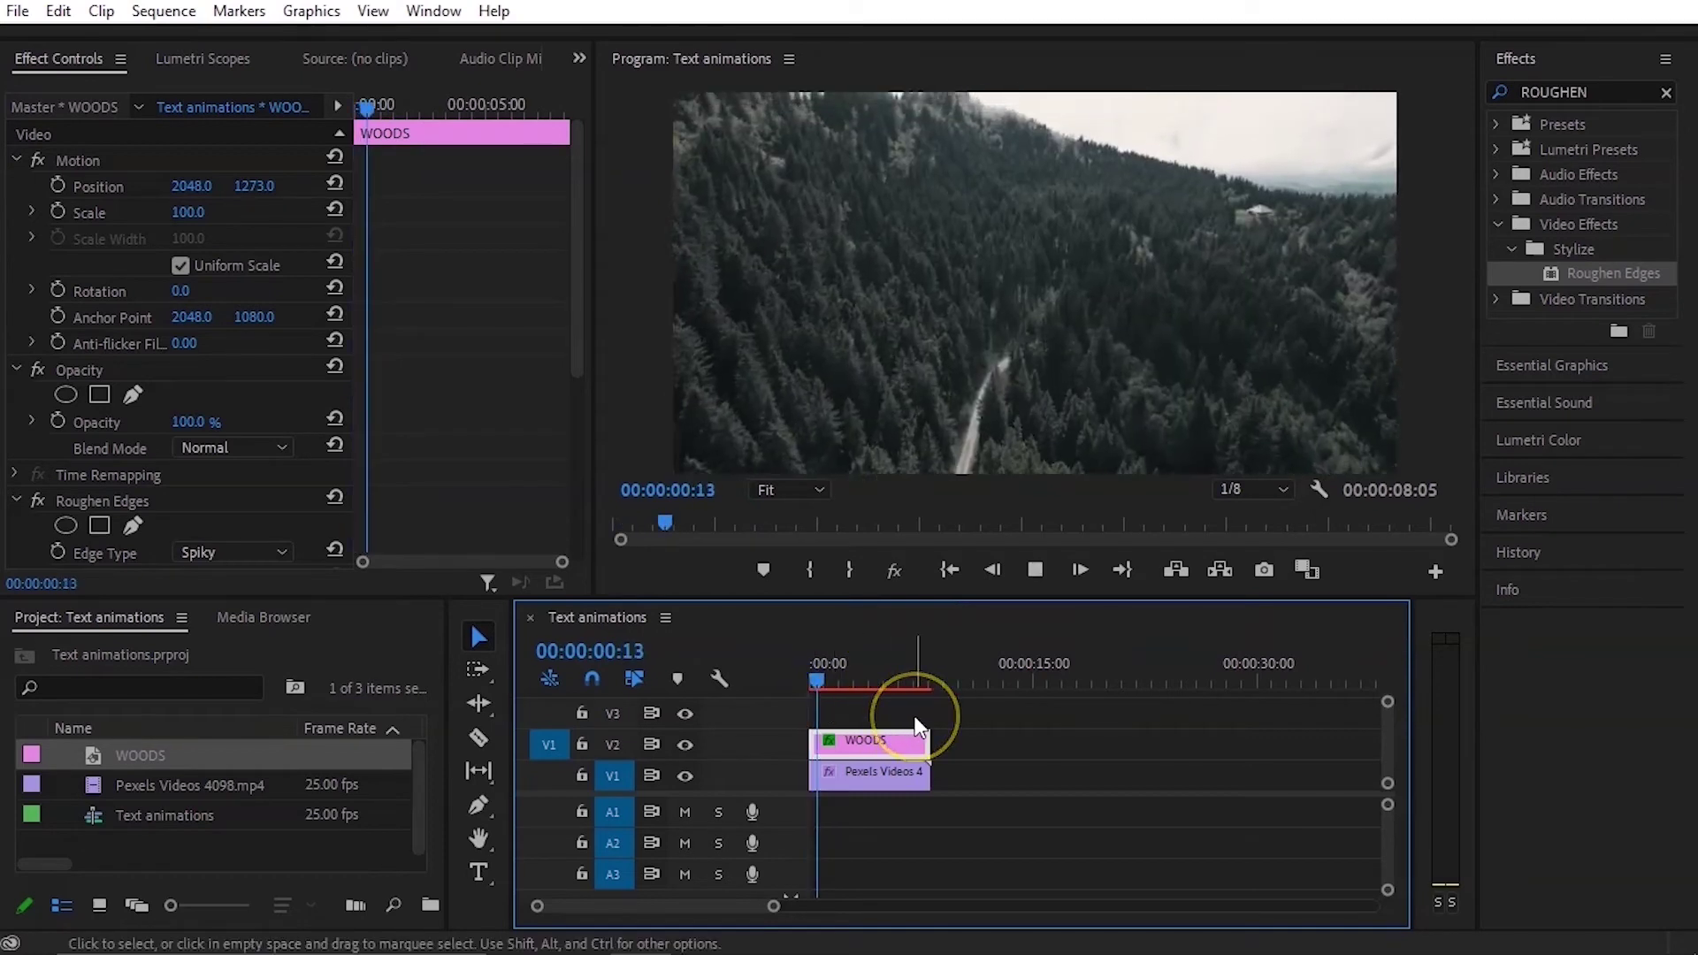
key(space)
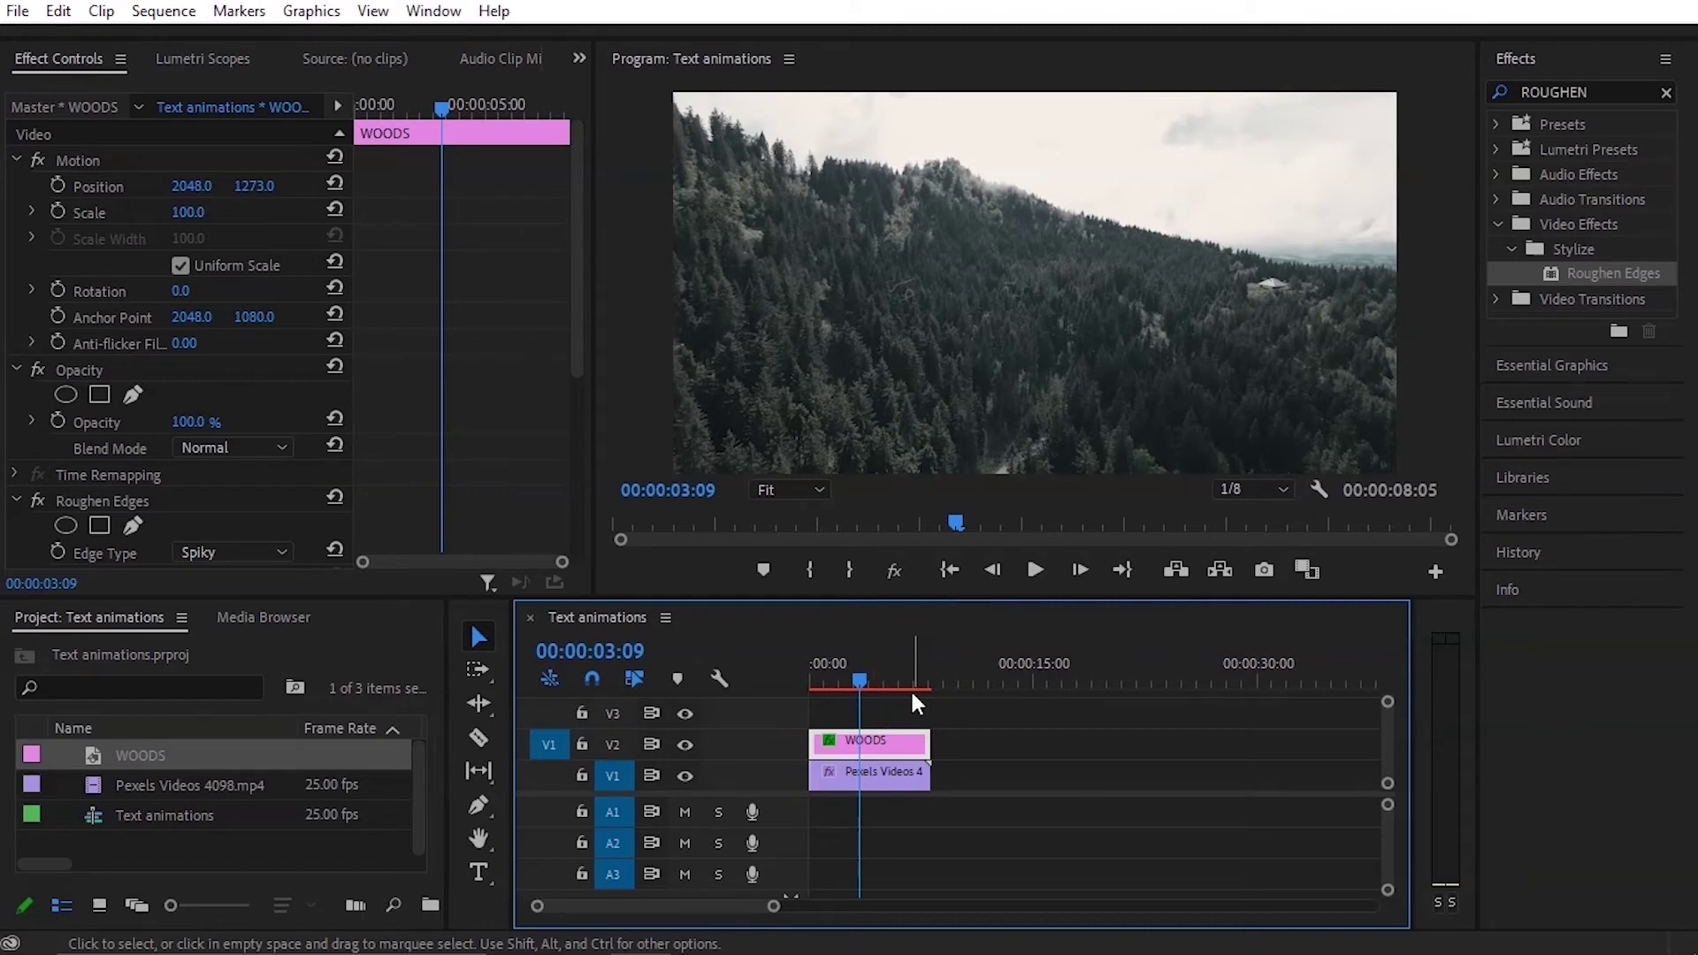
Step: Move the playhead to 00:00:00:00 and expand the WOODS clip's Border property to show its keyframe graphs
click(879, 741)
click(858, 686)
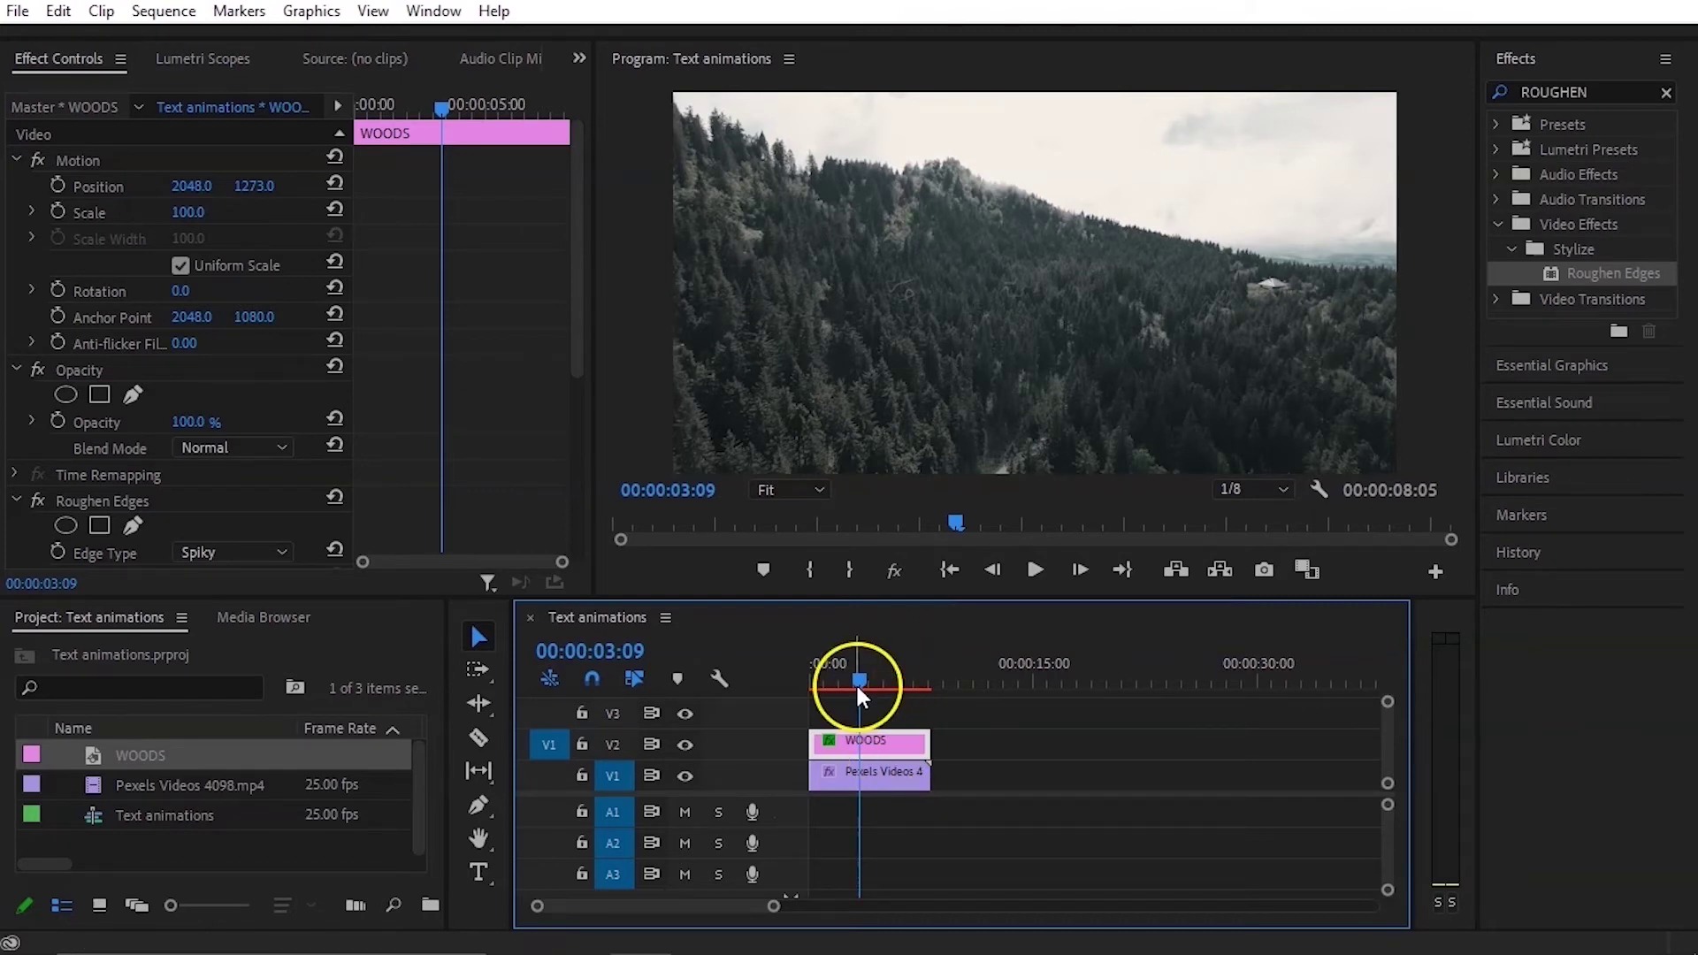
drag(861, 681, 798, 678)
click(873, 748)
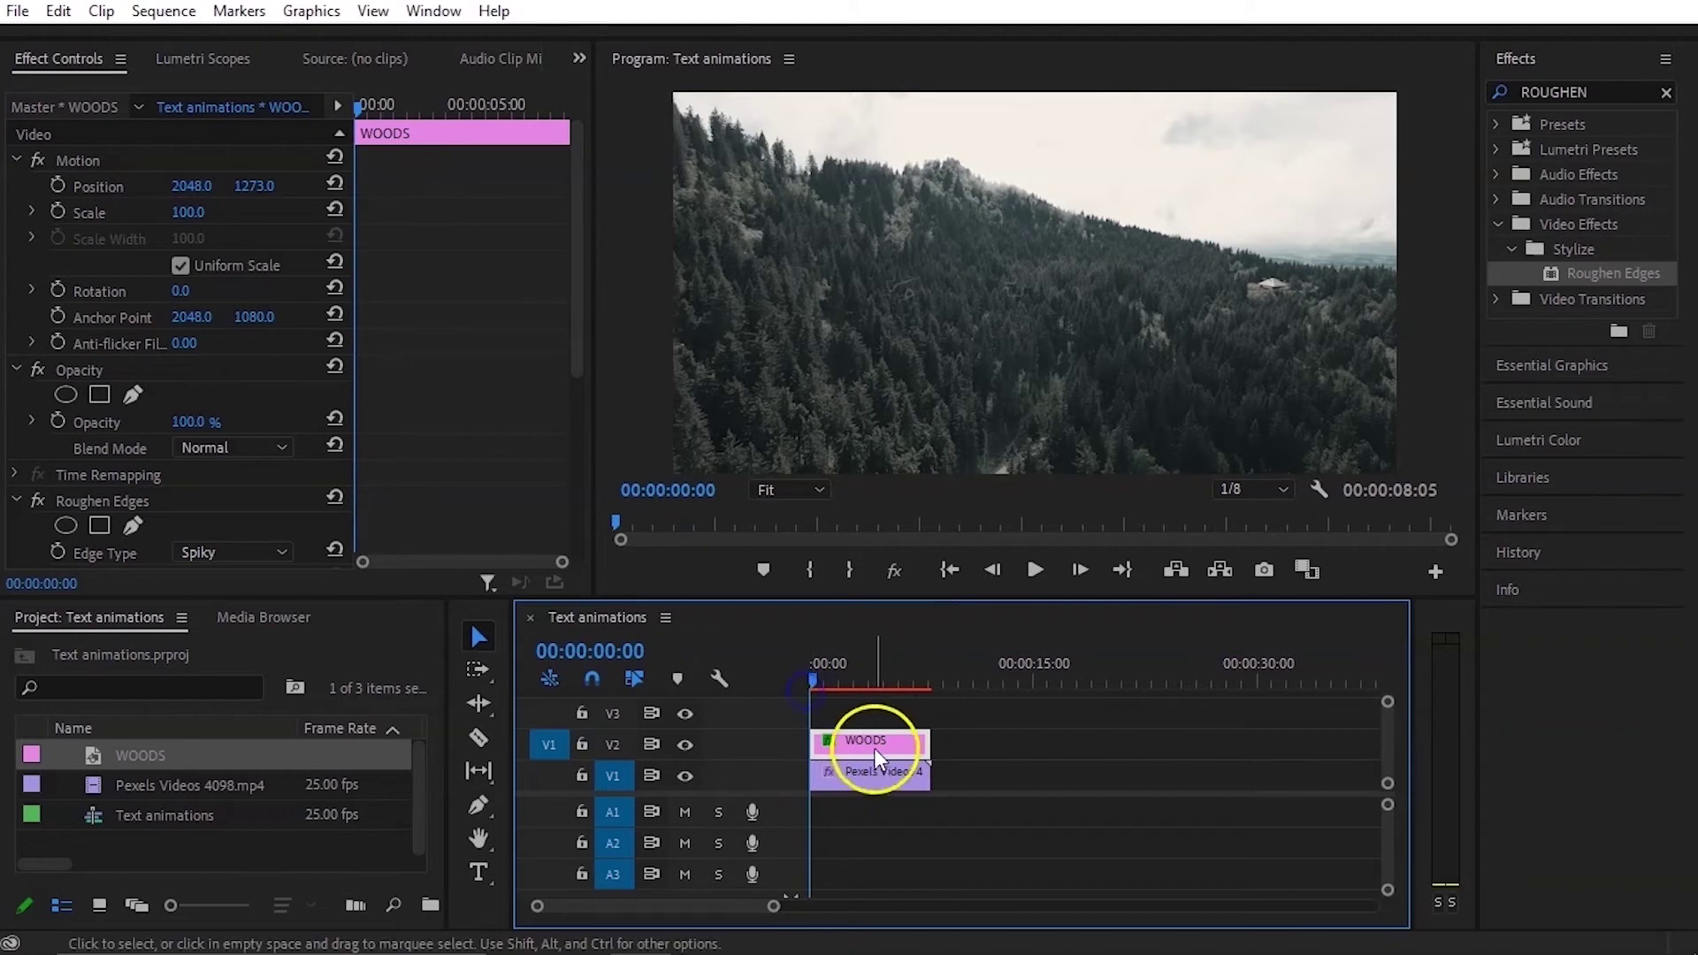
click(436, 390)
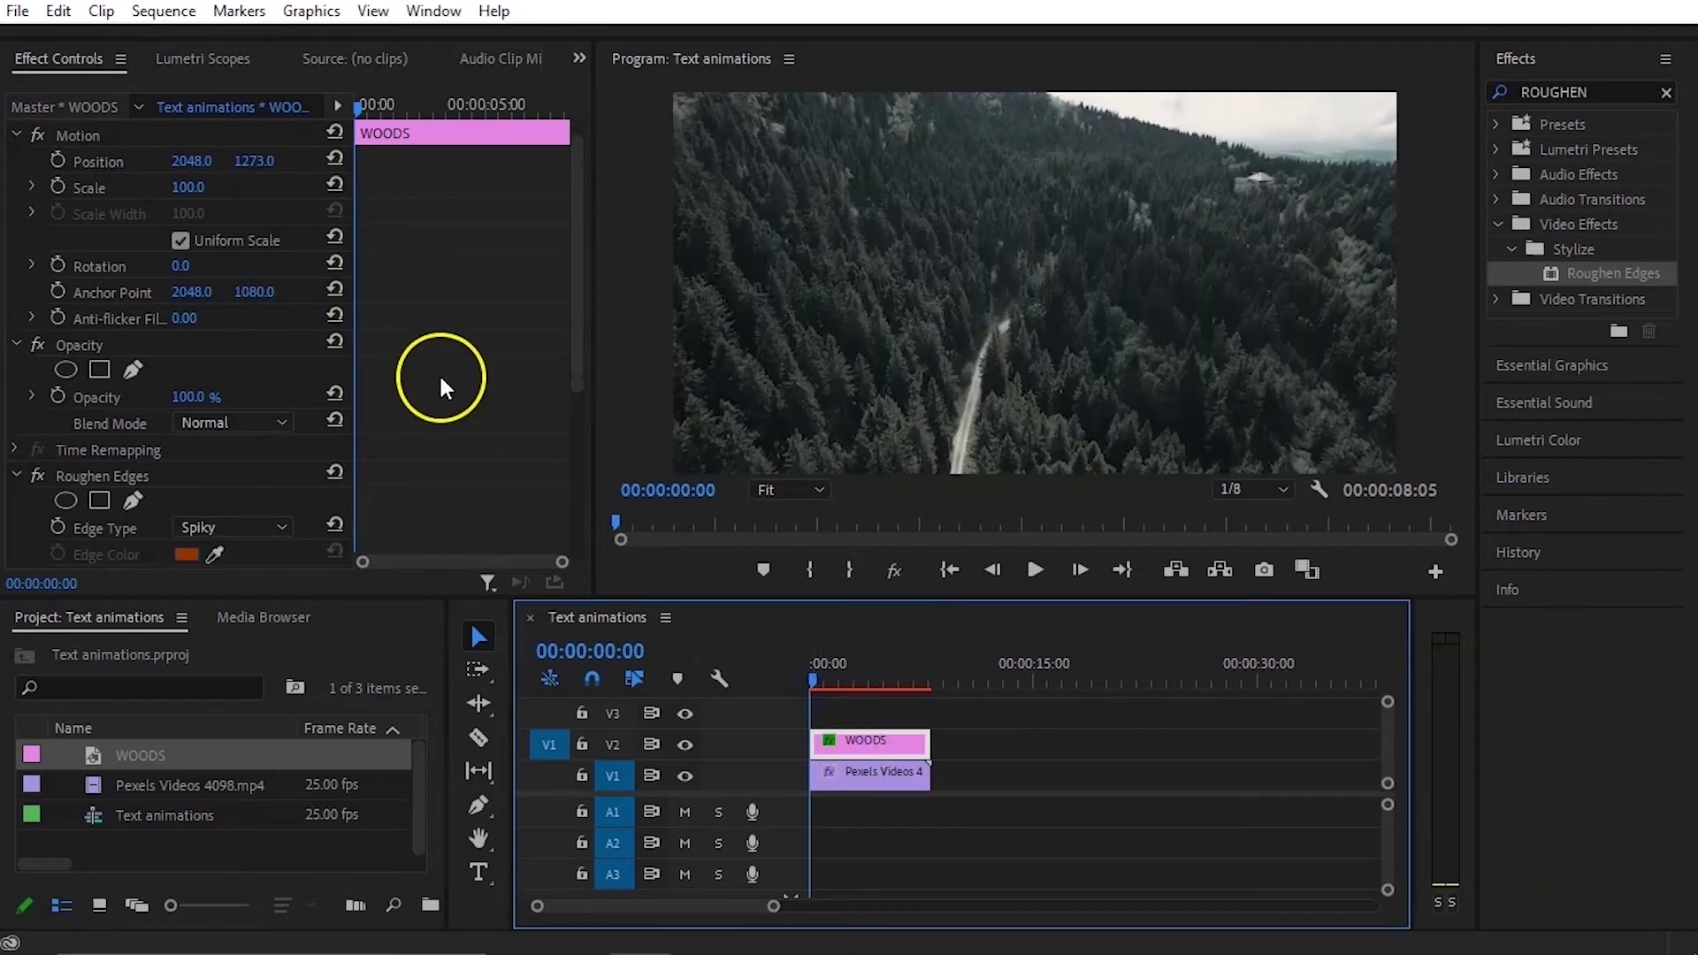
scroll(439, 374, down, 2)
click(315, 373)
scroll(186, 452, down, 3)
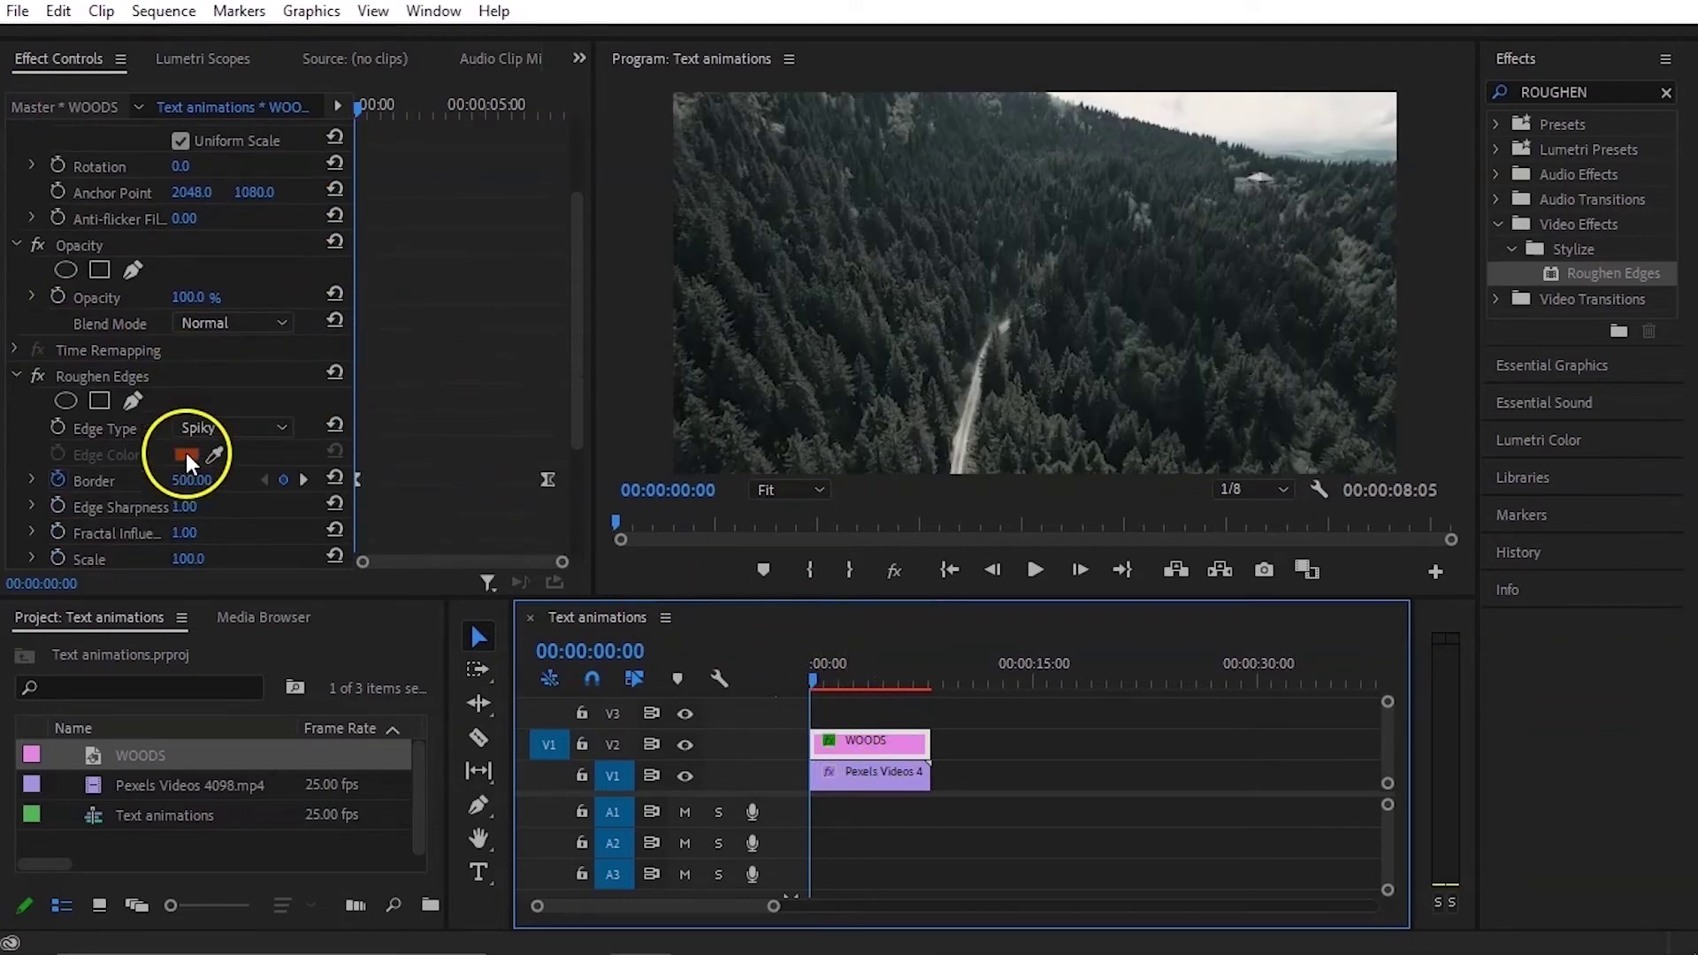
scroll(108, 444, down, 2)
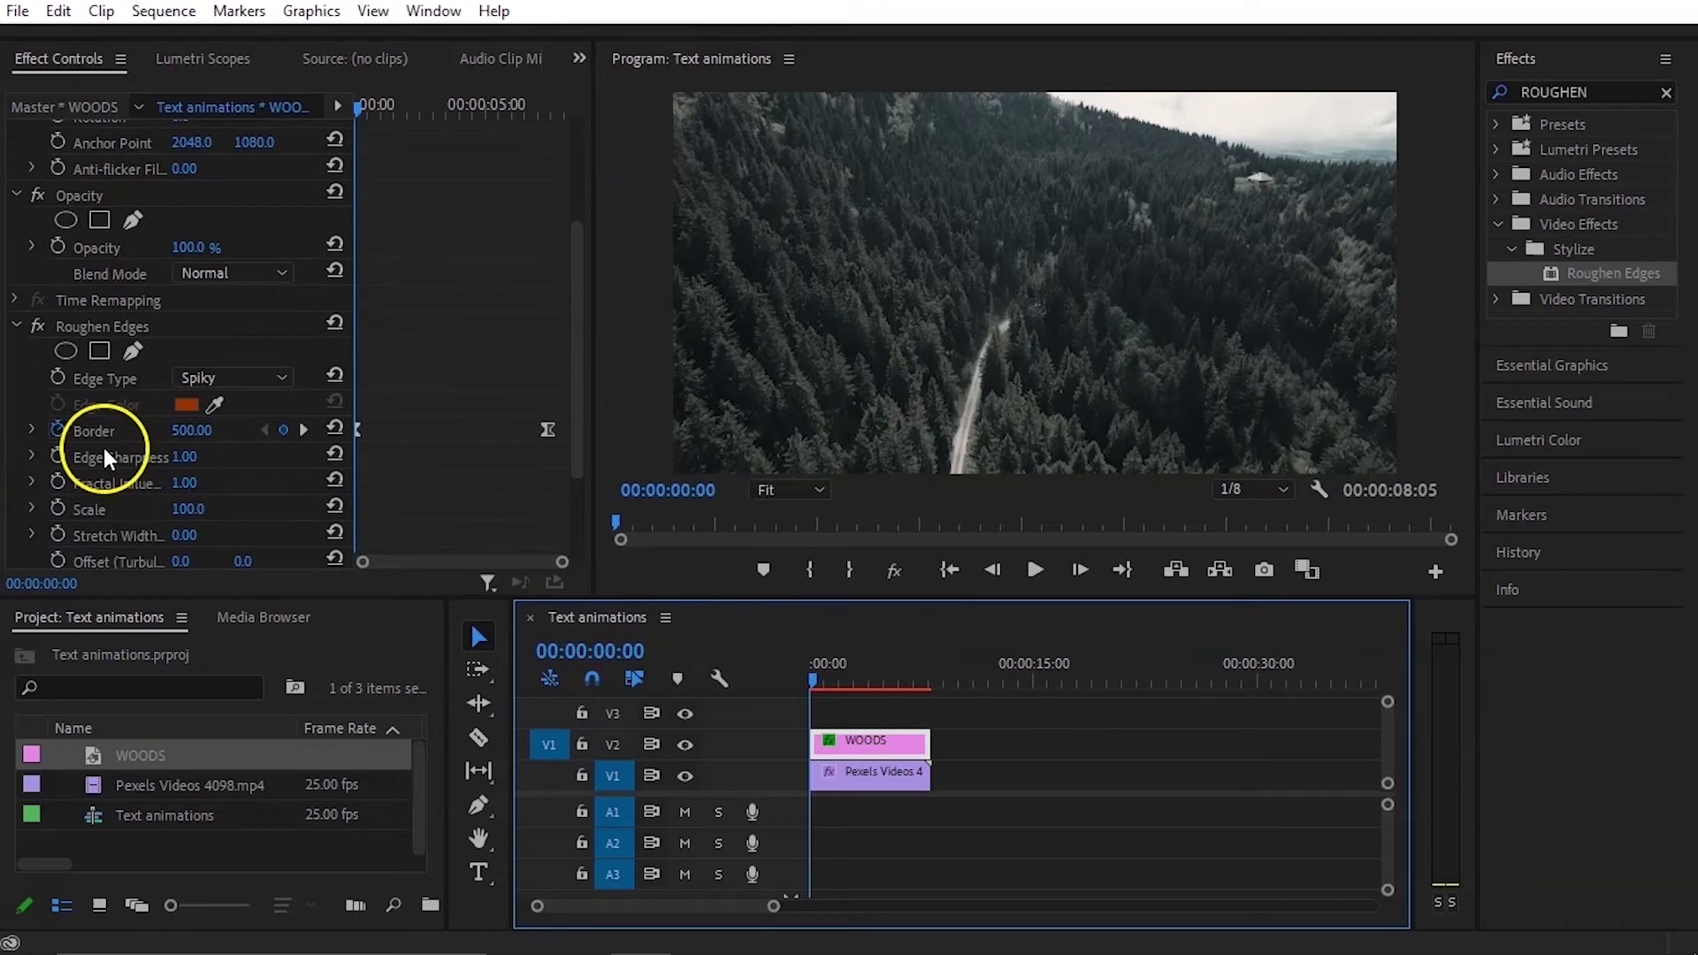
click(30, 431)
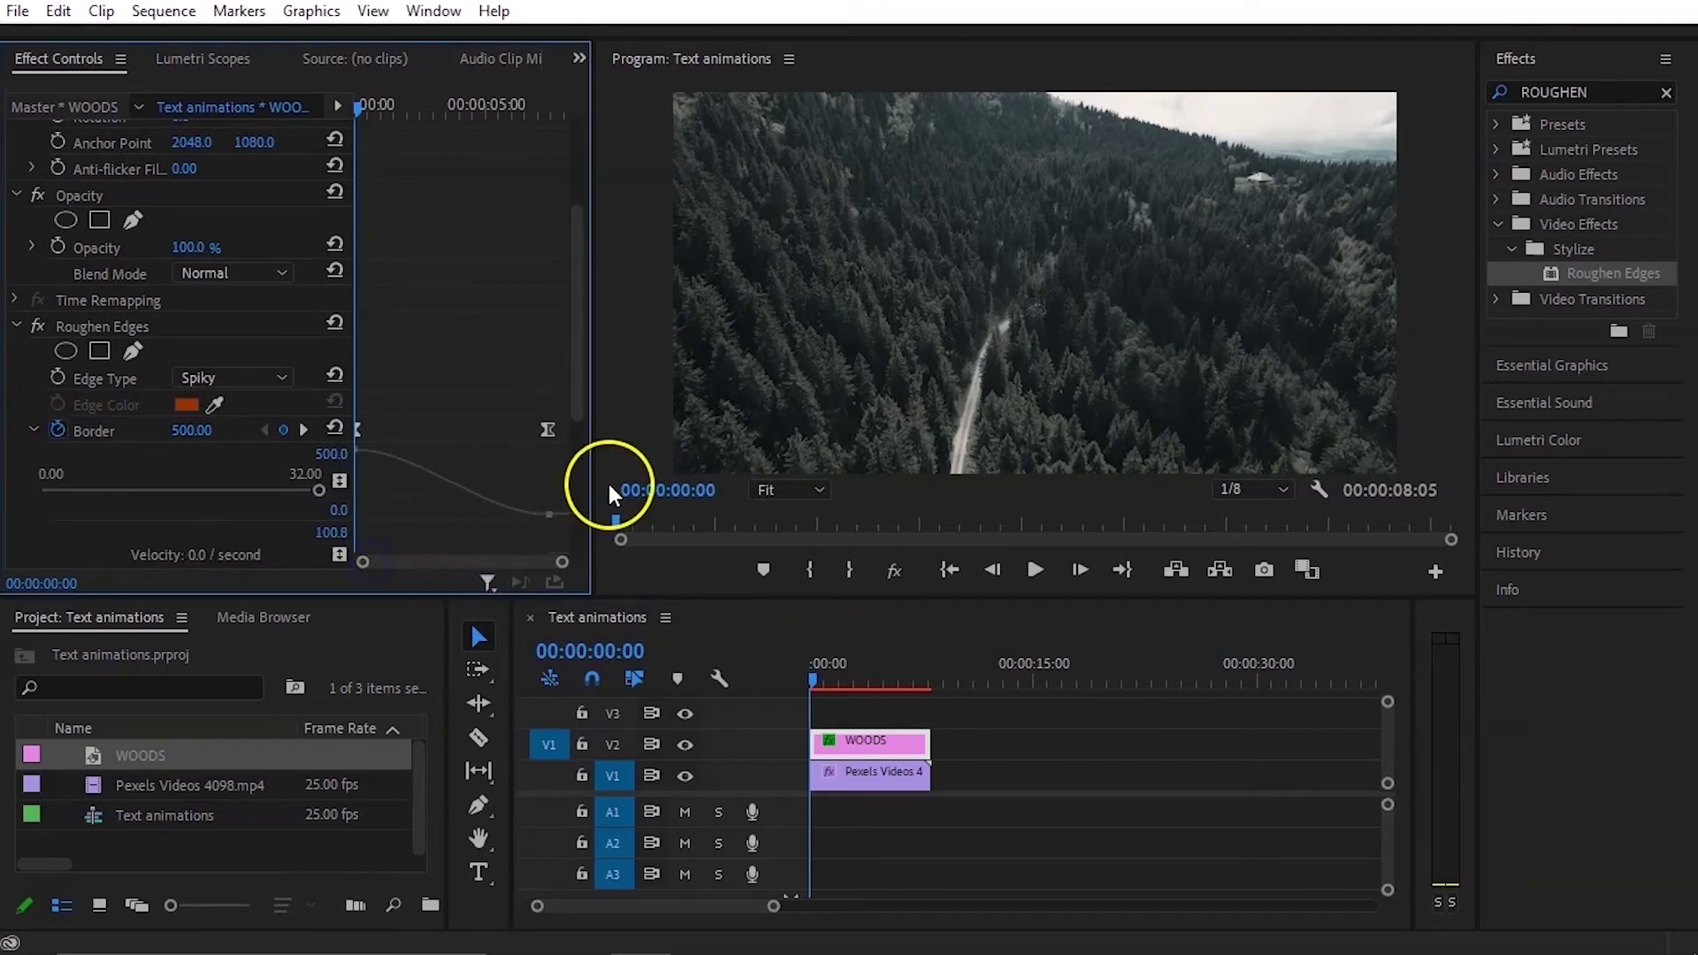
Step: Reshape the first Border keyframe's curve by pulling its handle inward and down for a fast start that eases out gradually
drag(607, 484, 640, 484)
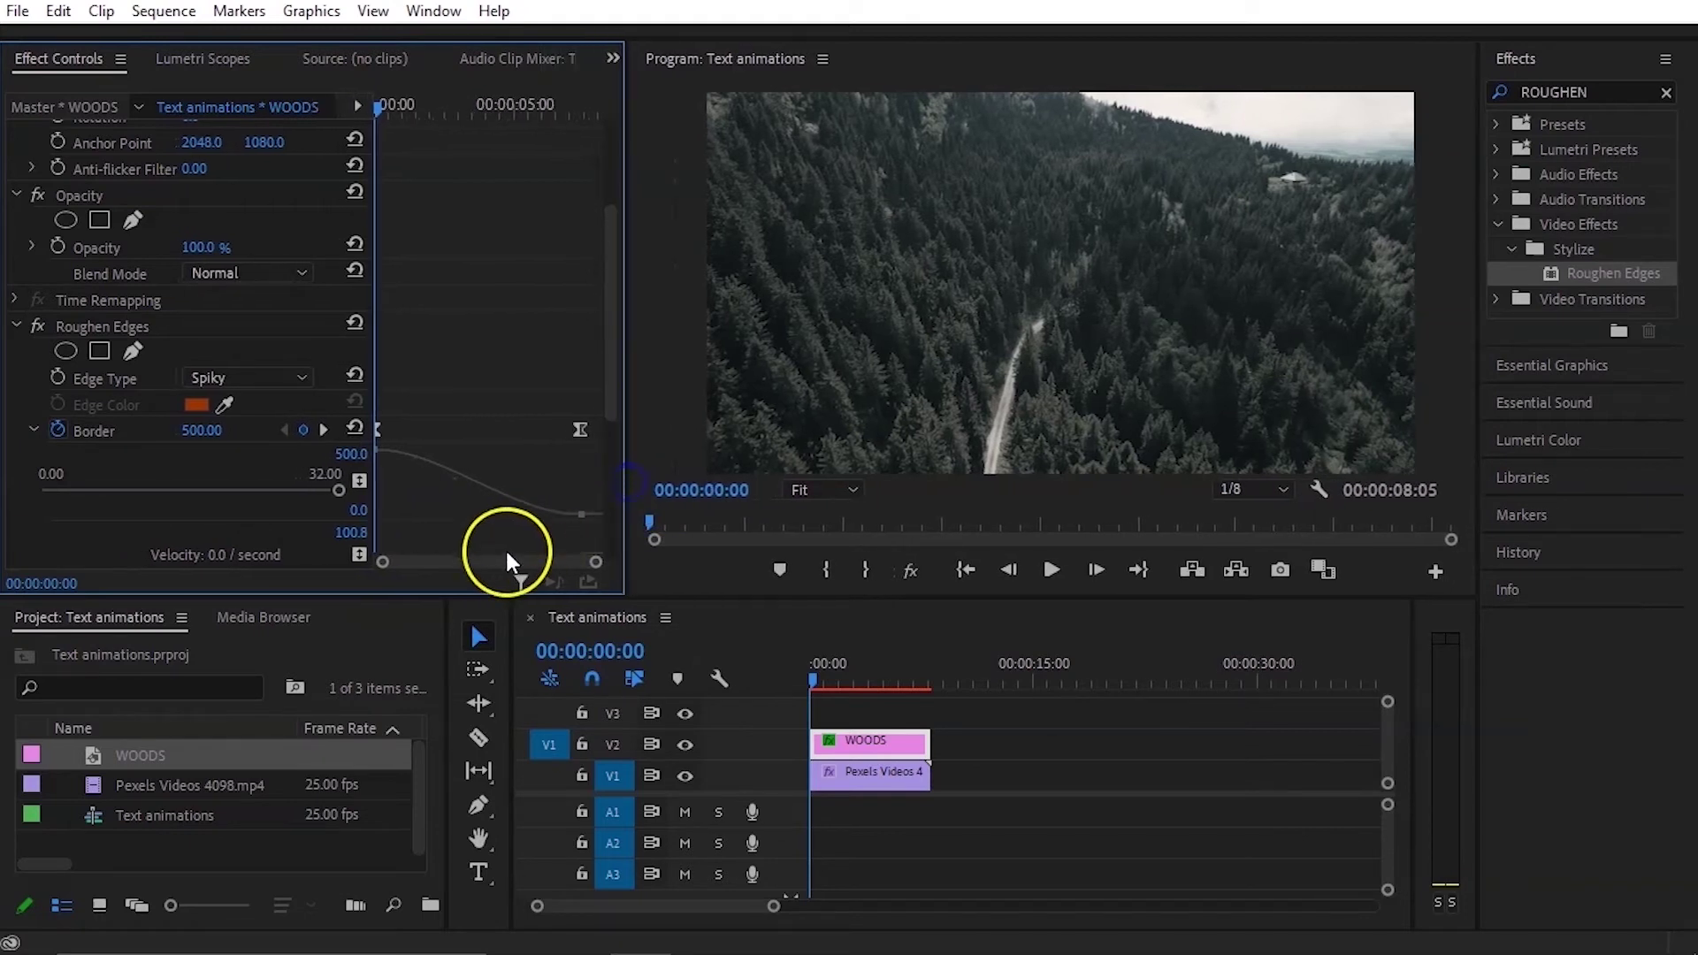
click(379, 457)
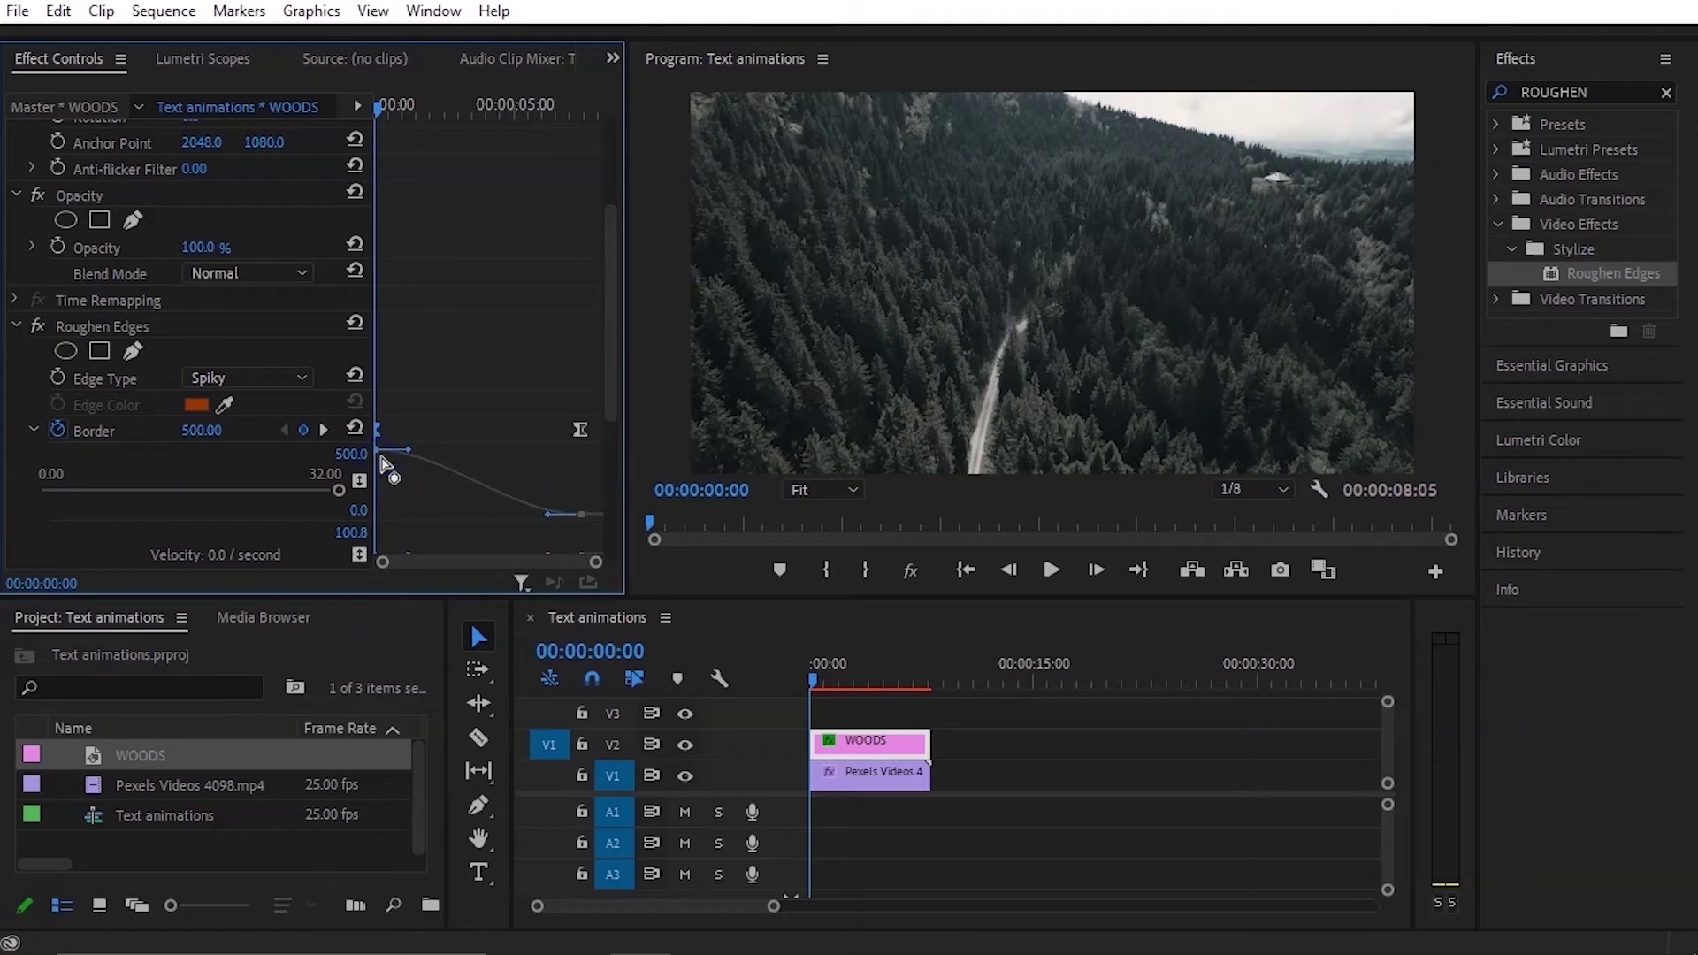
scroll(602, 426, down, 5)
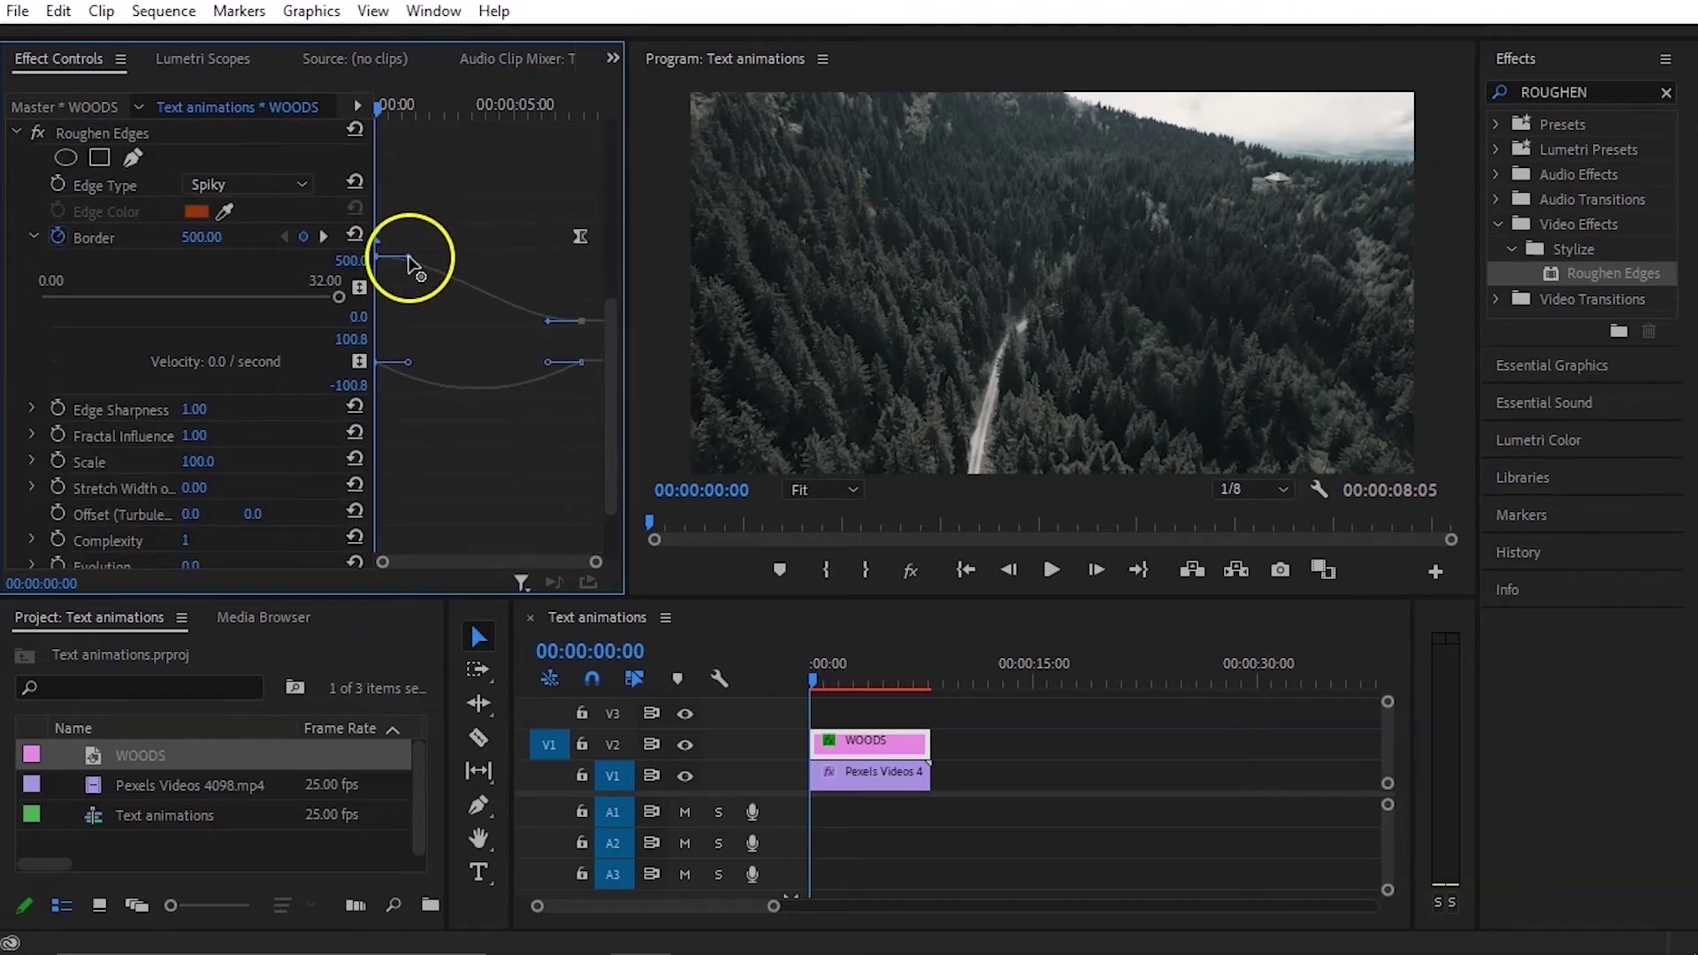
click(409, 260)
drag(409, 260, 382, 290)
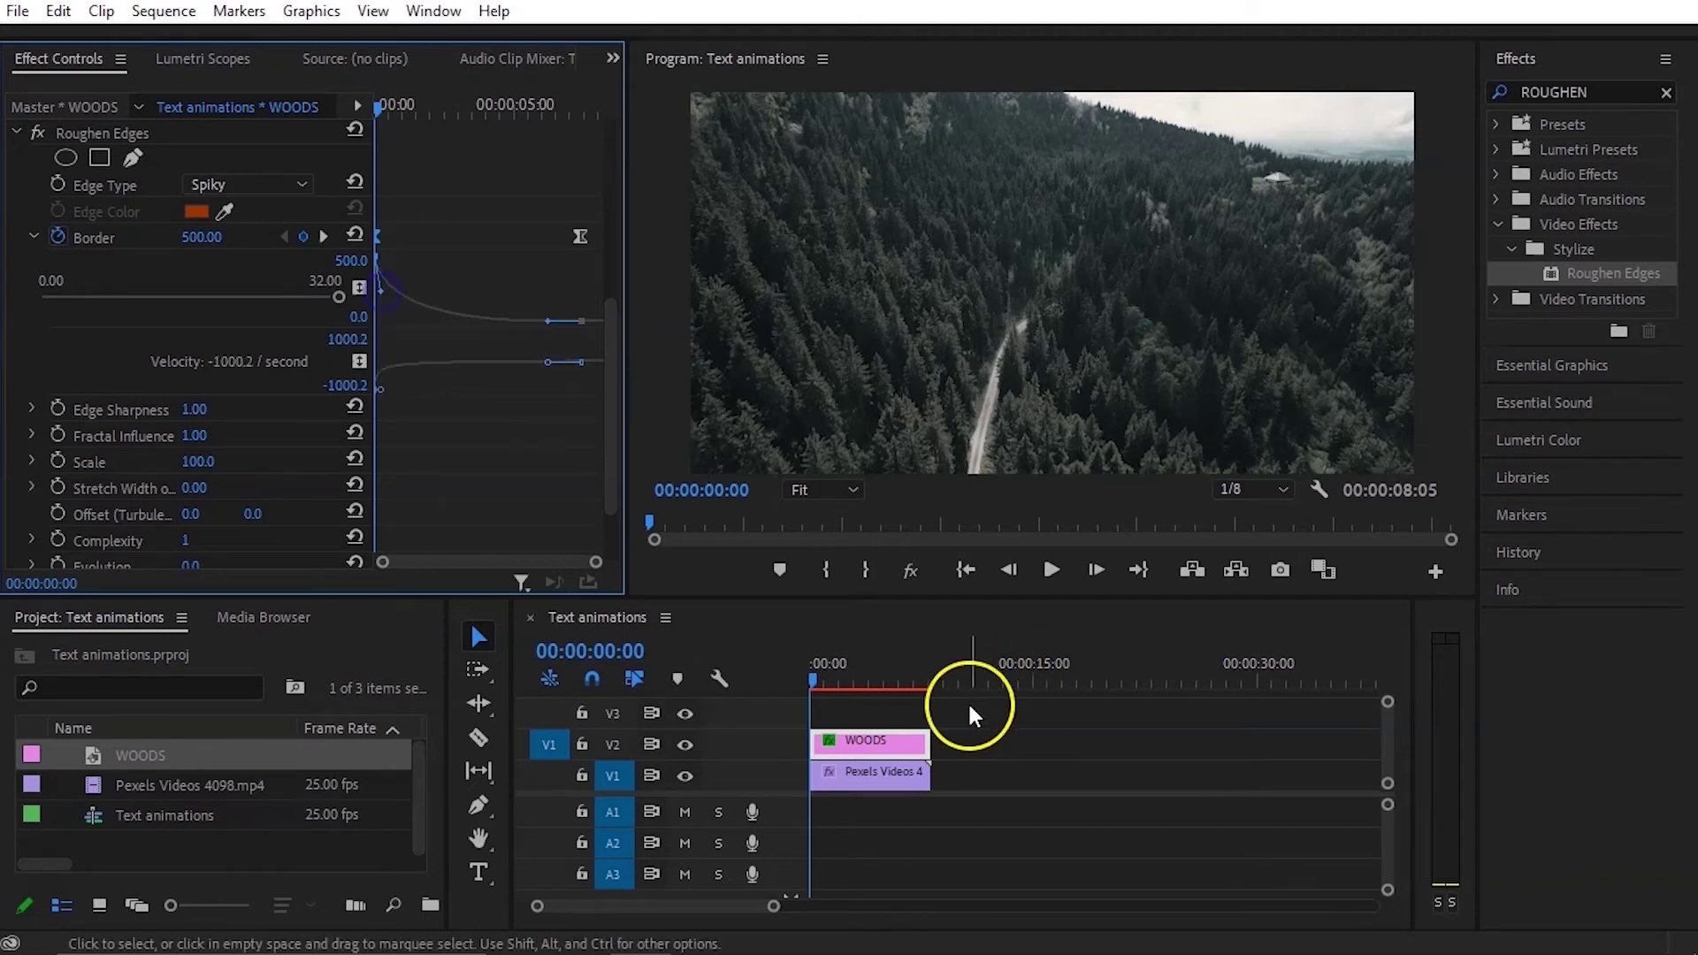
Step: Return the playhead to 00:00:00:00 and preview the title reveal with the reshaped Border curve
click(816, 679)
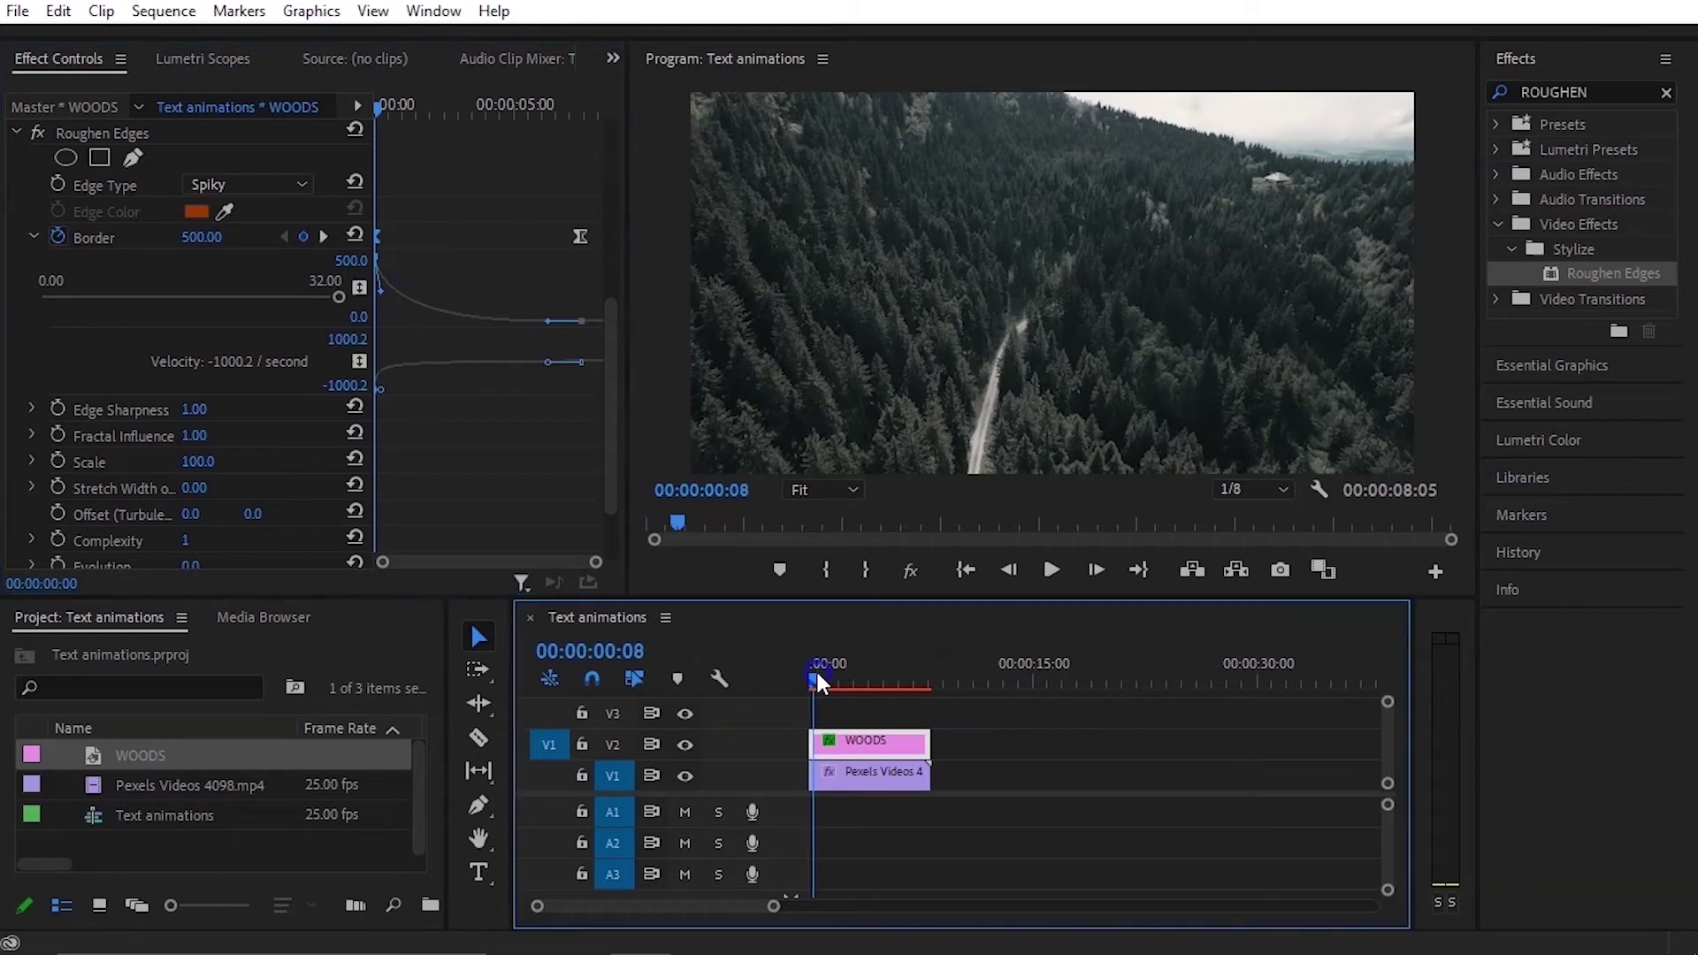
drag(815, 671, 809, 672)
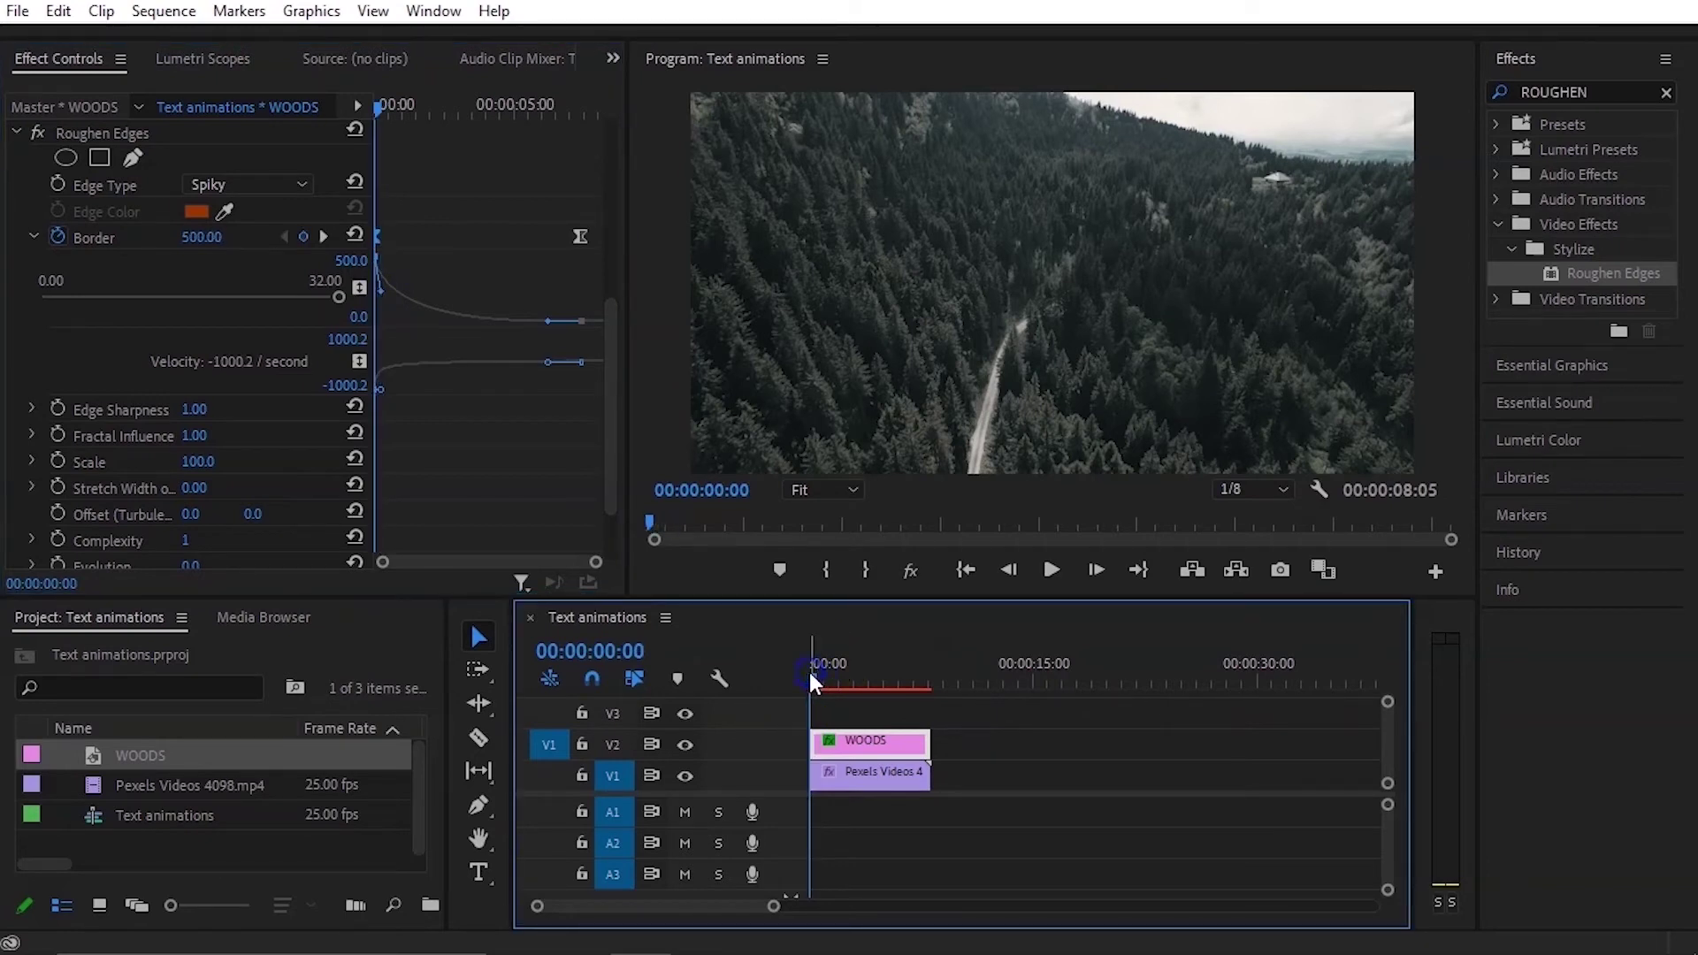
key(space)
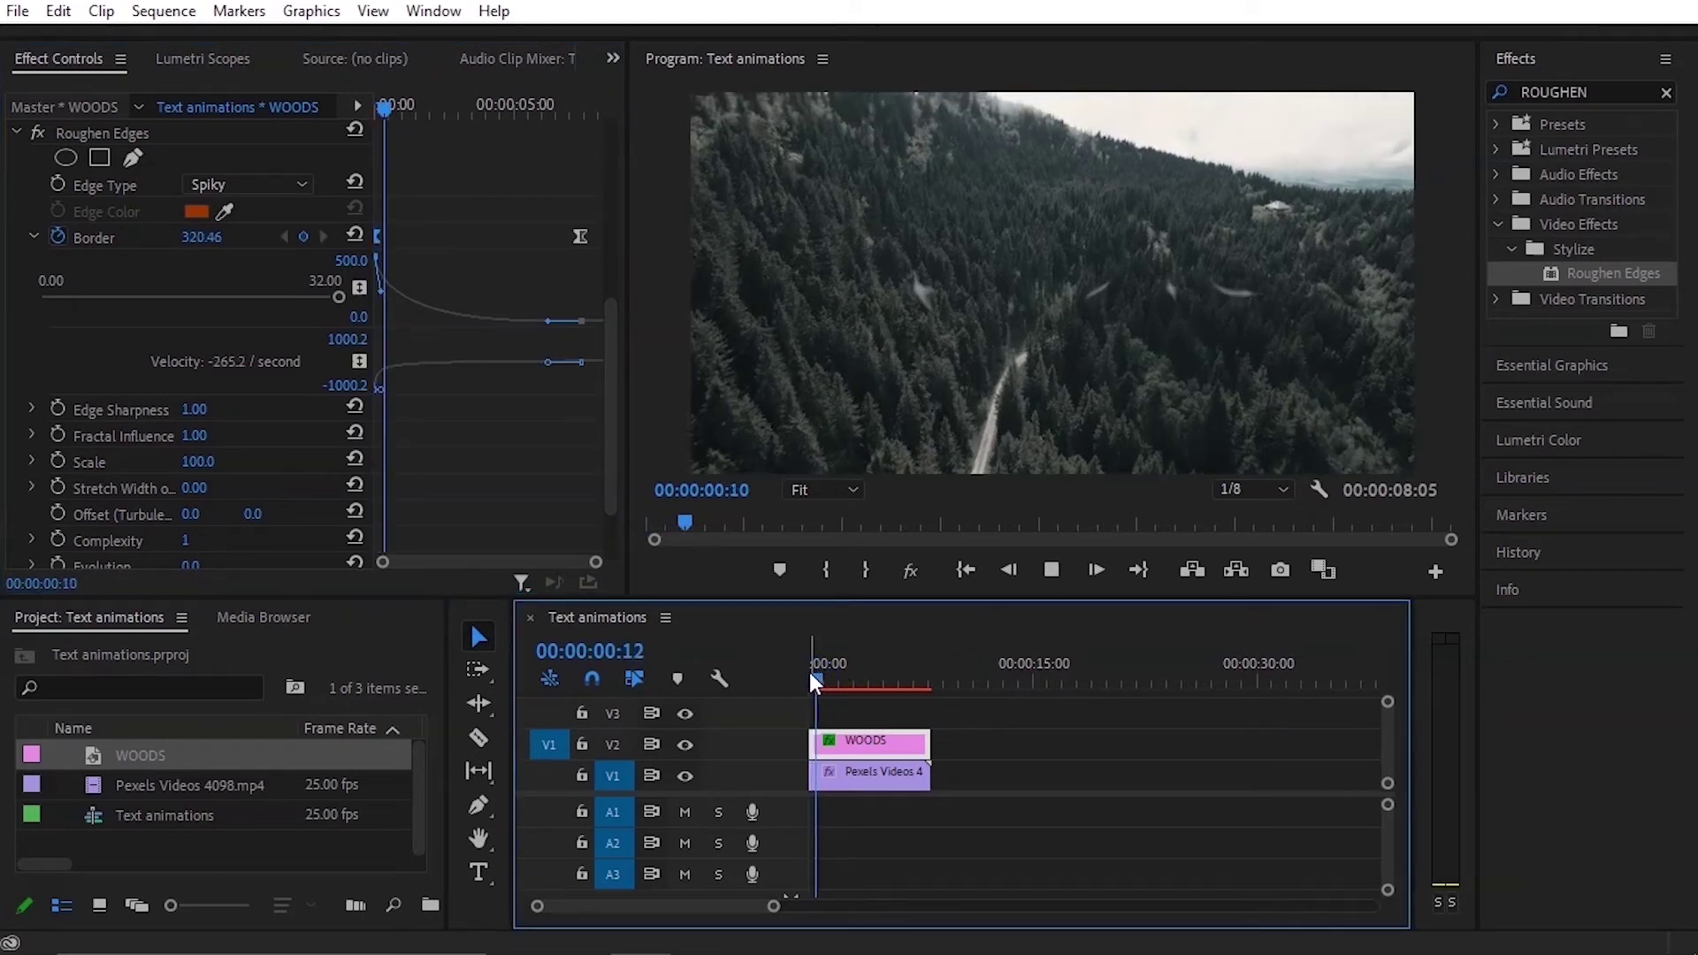
key(space)
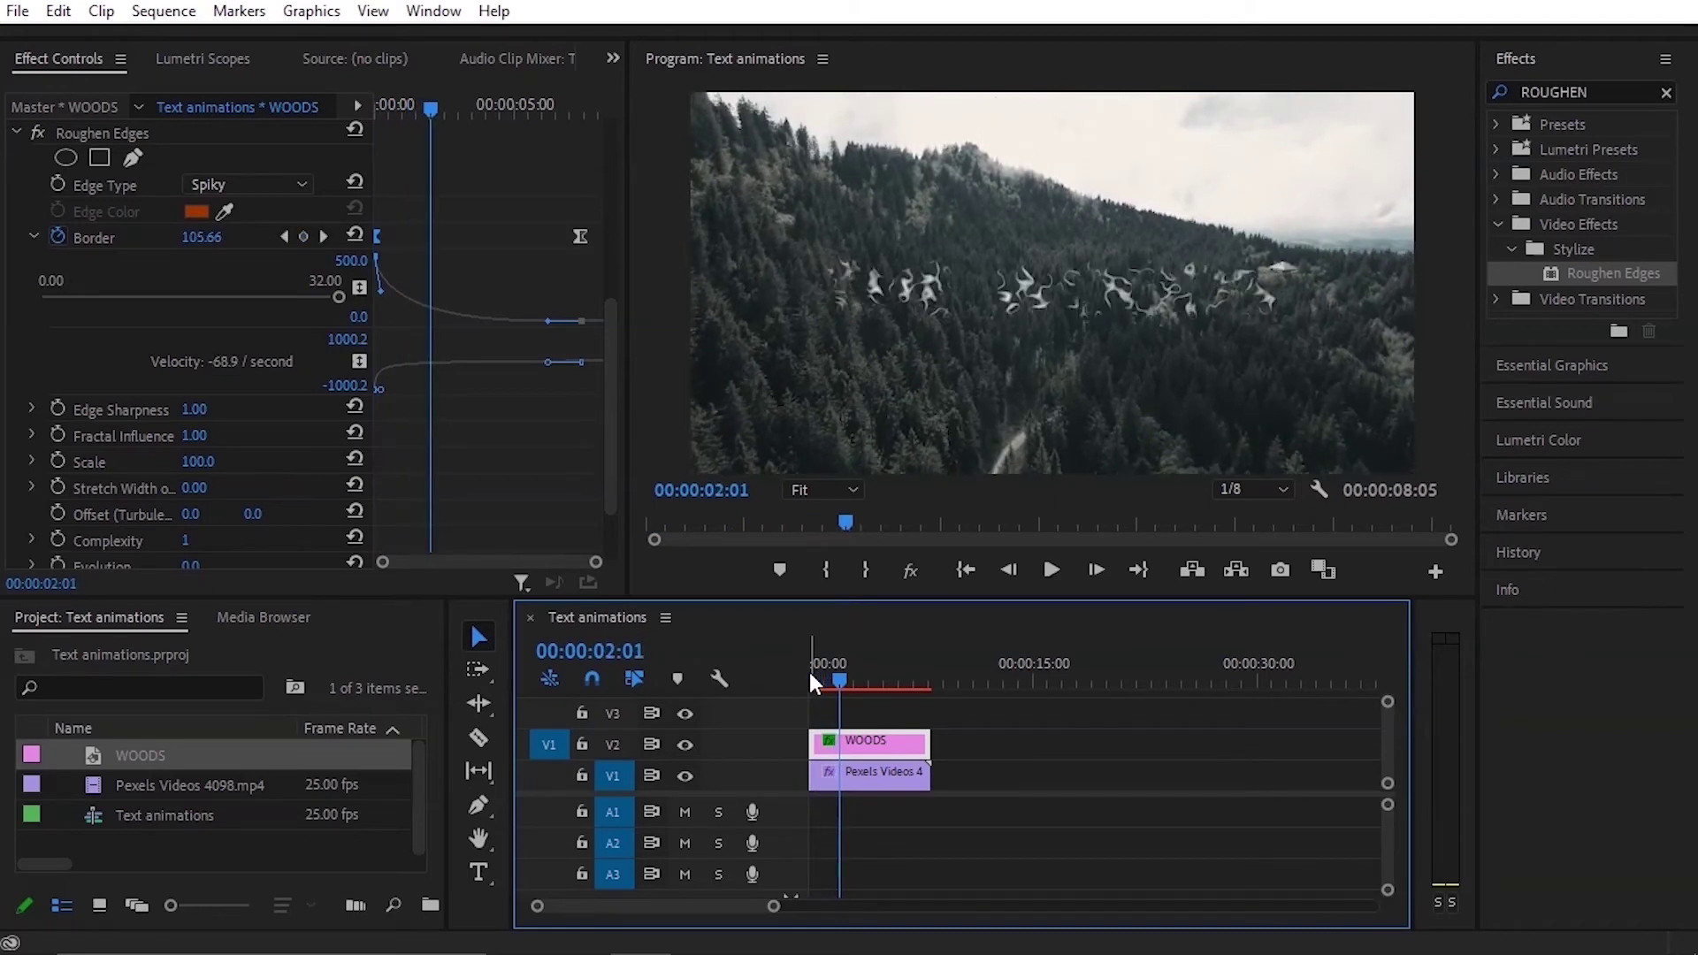
key(space)
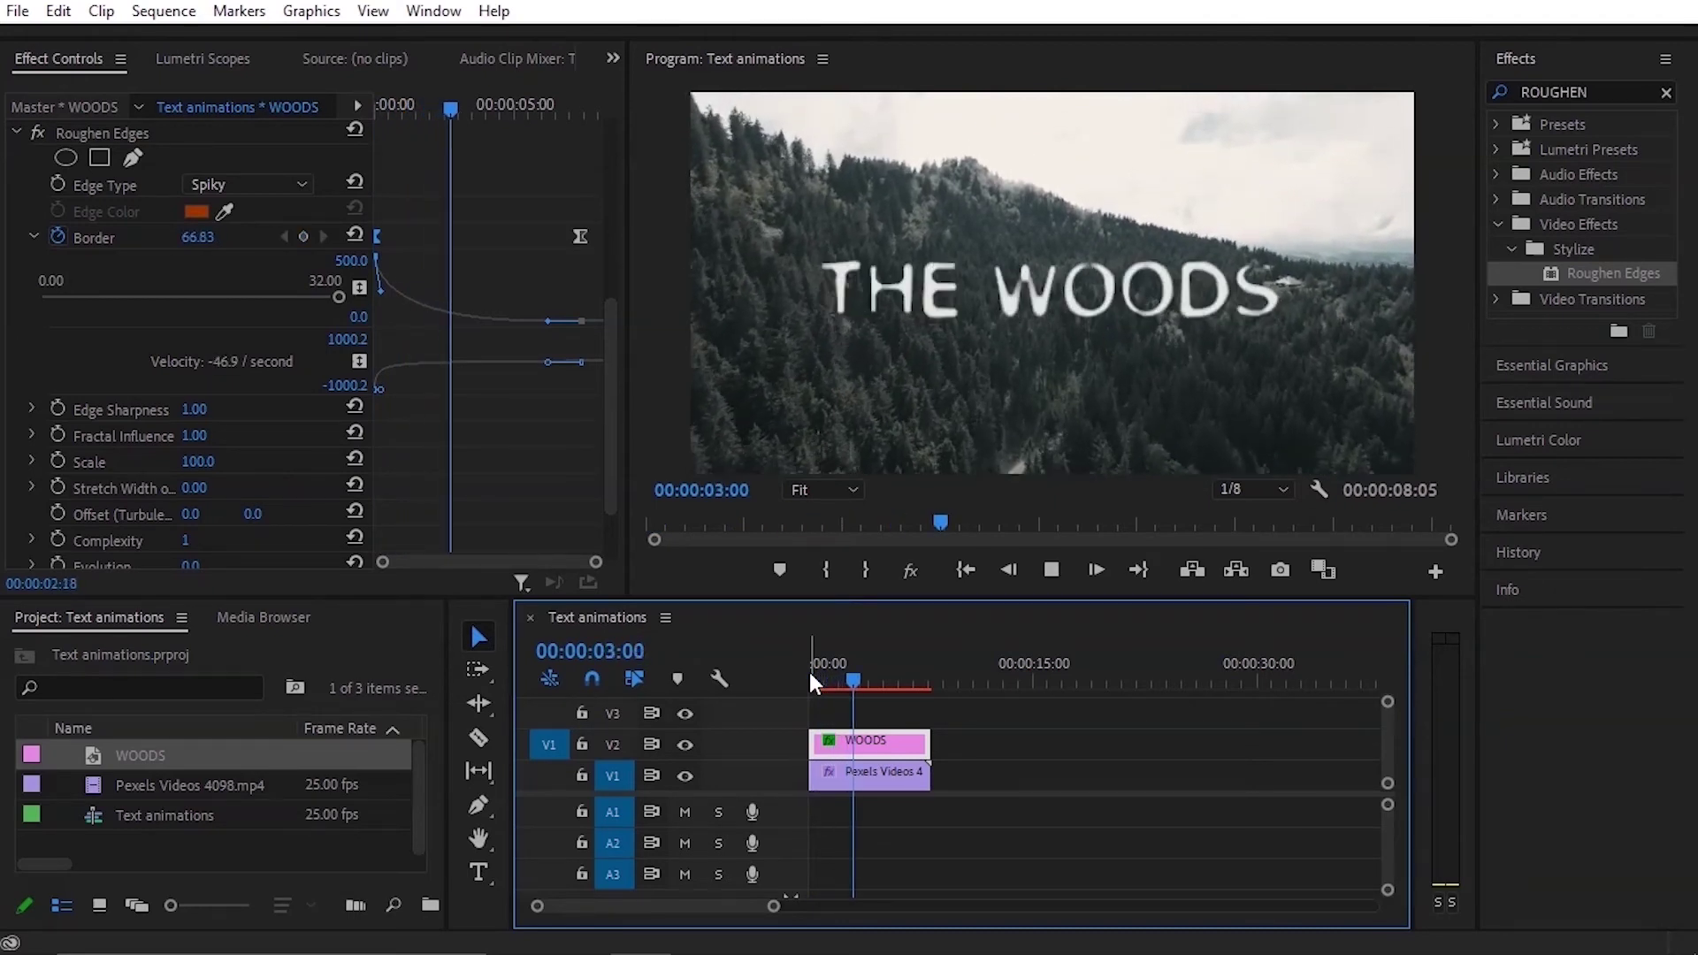
key(space)
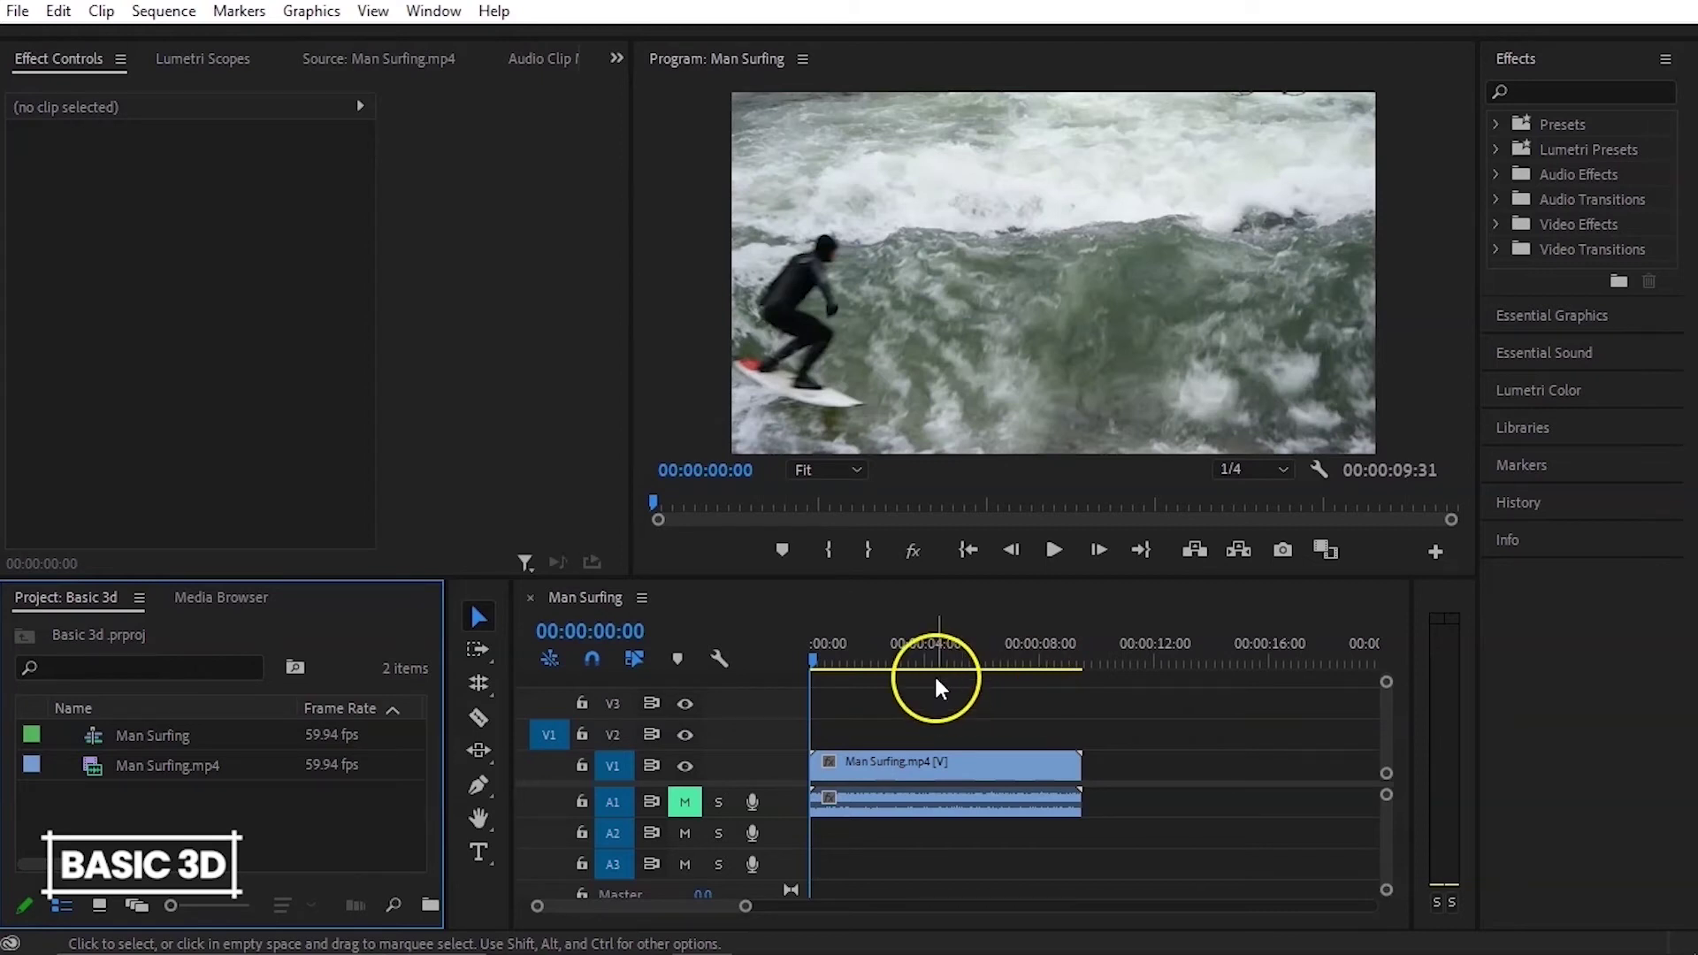
Step: Create a new legacy title named surf for the Man Surfing sequence, keeping the default video settings
click(18, 10)
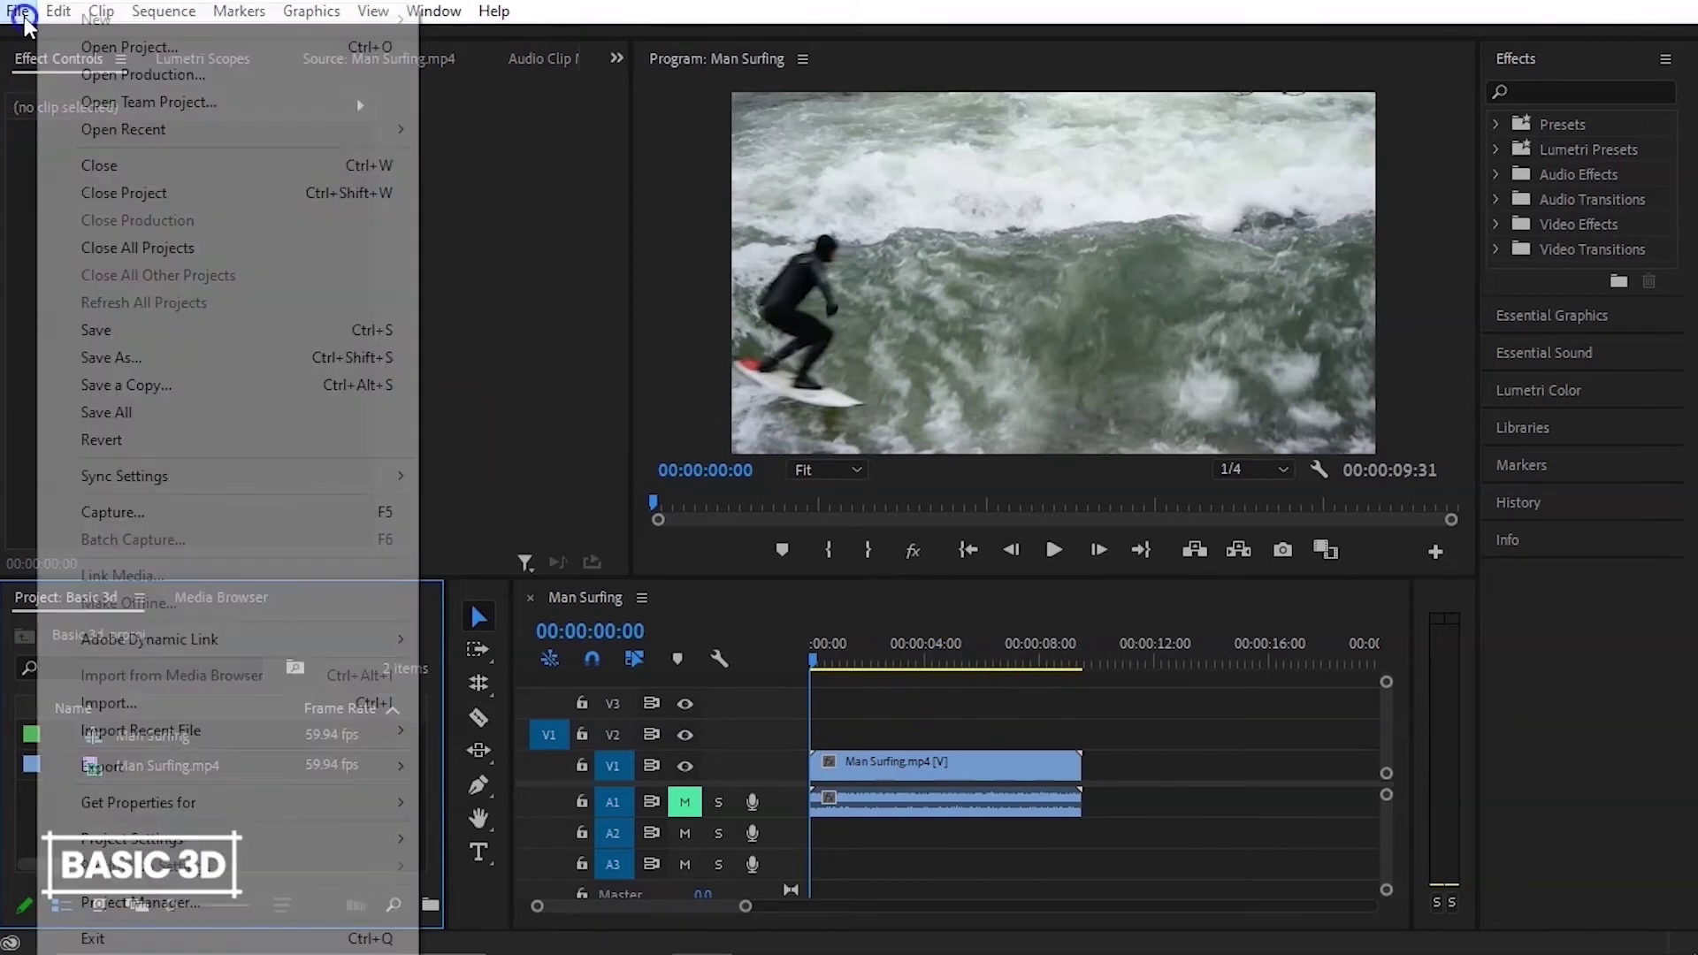
mouse_move(102, 18)
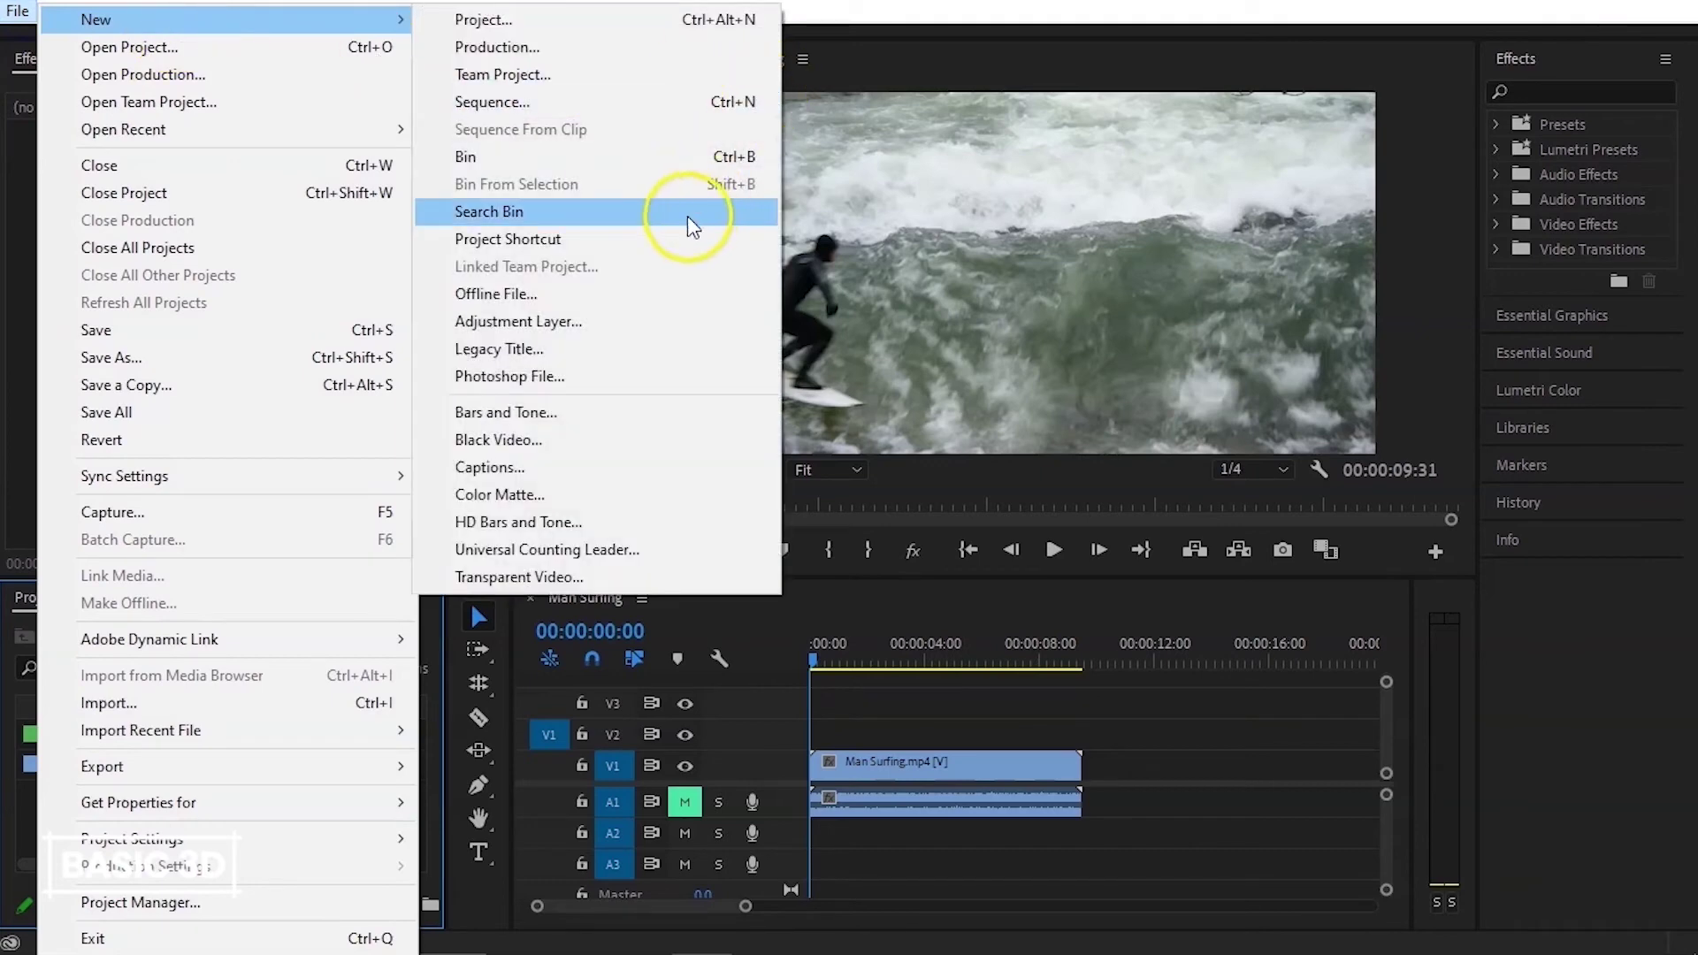
click(614, 353)
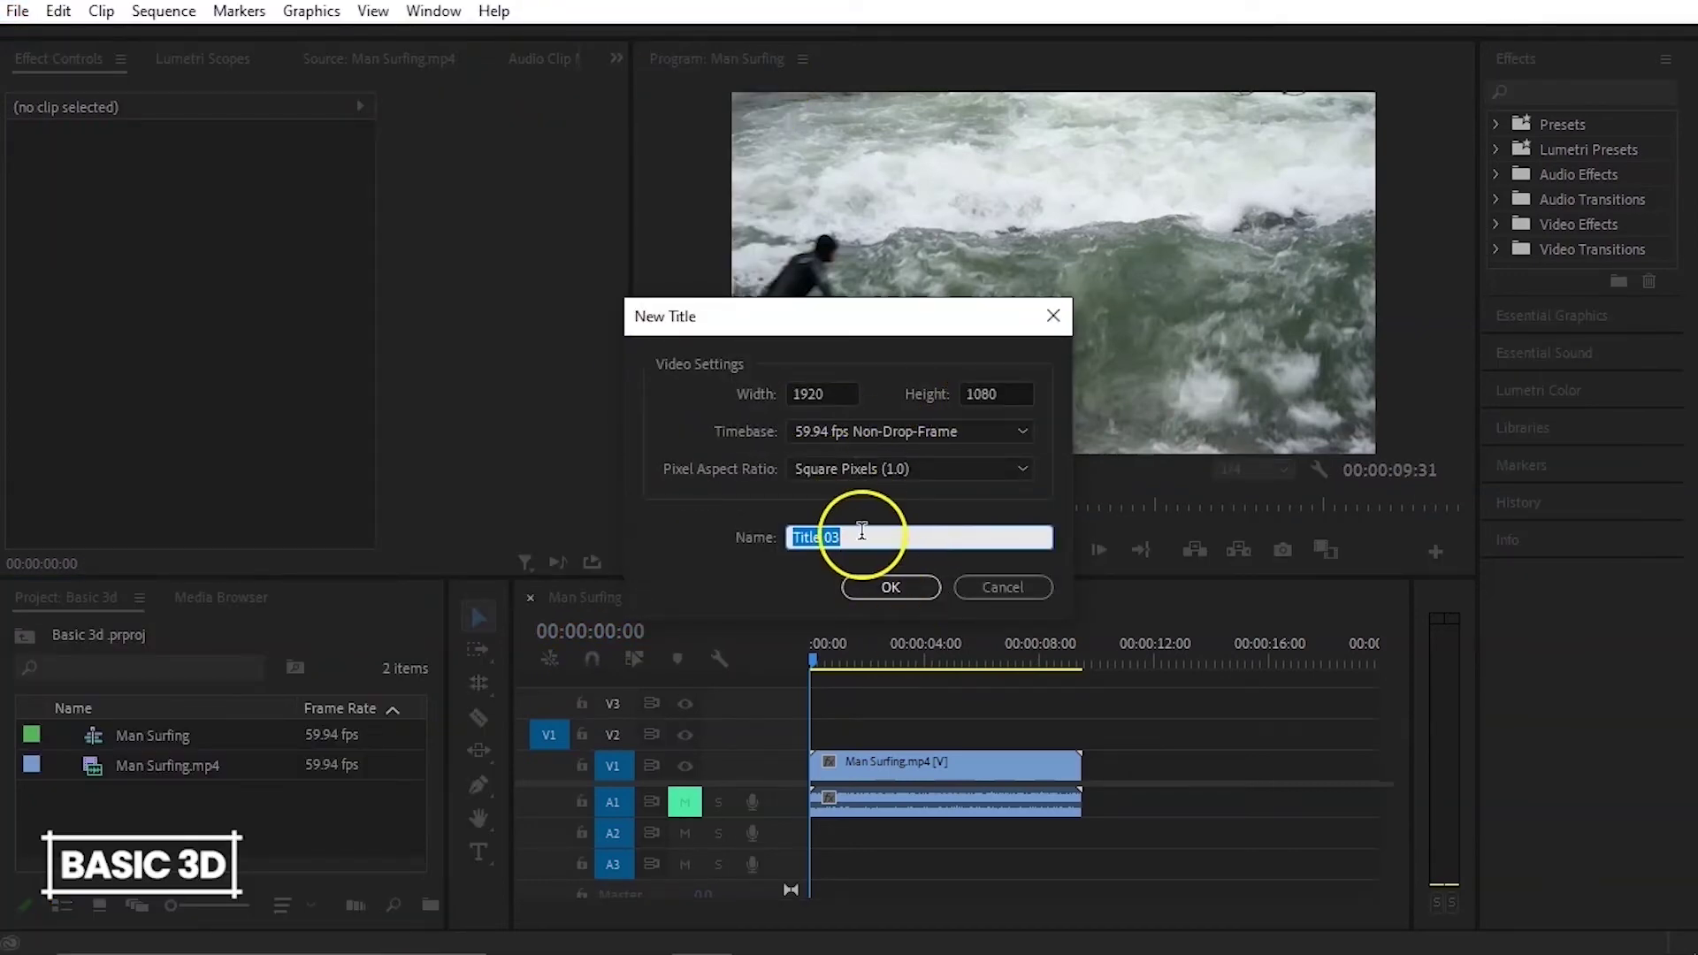
text(surf)
key(Return)
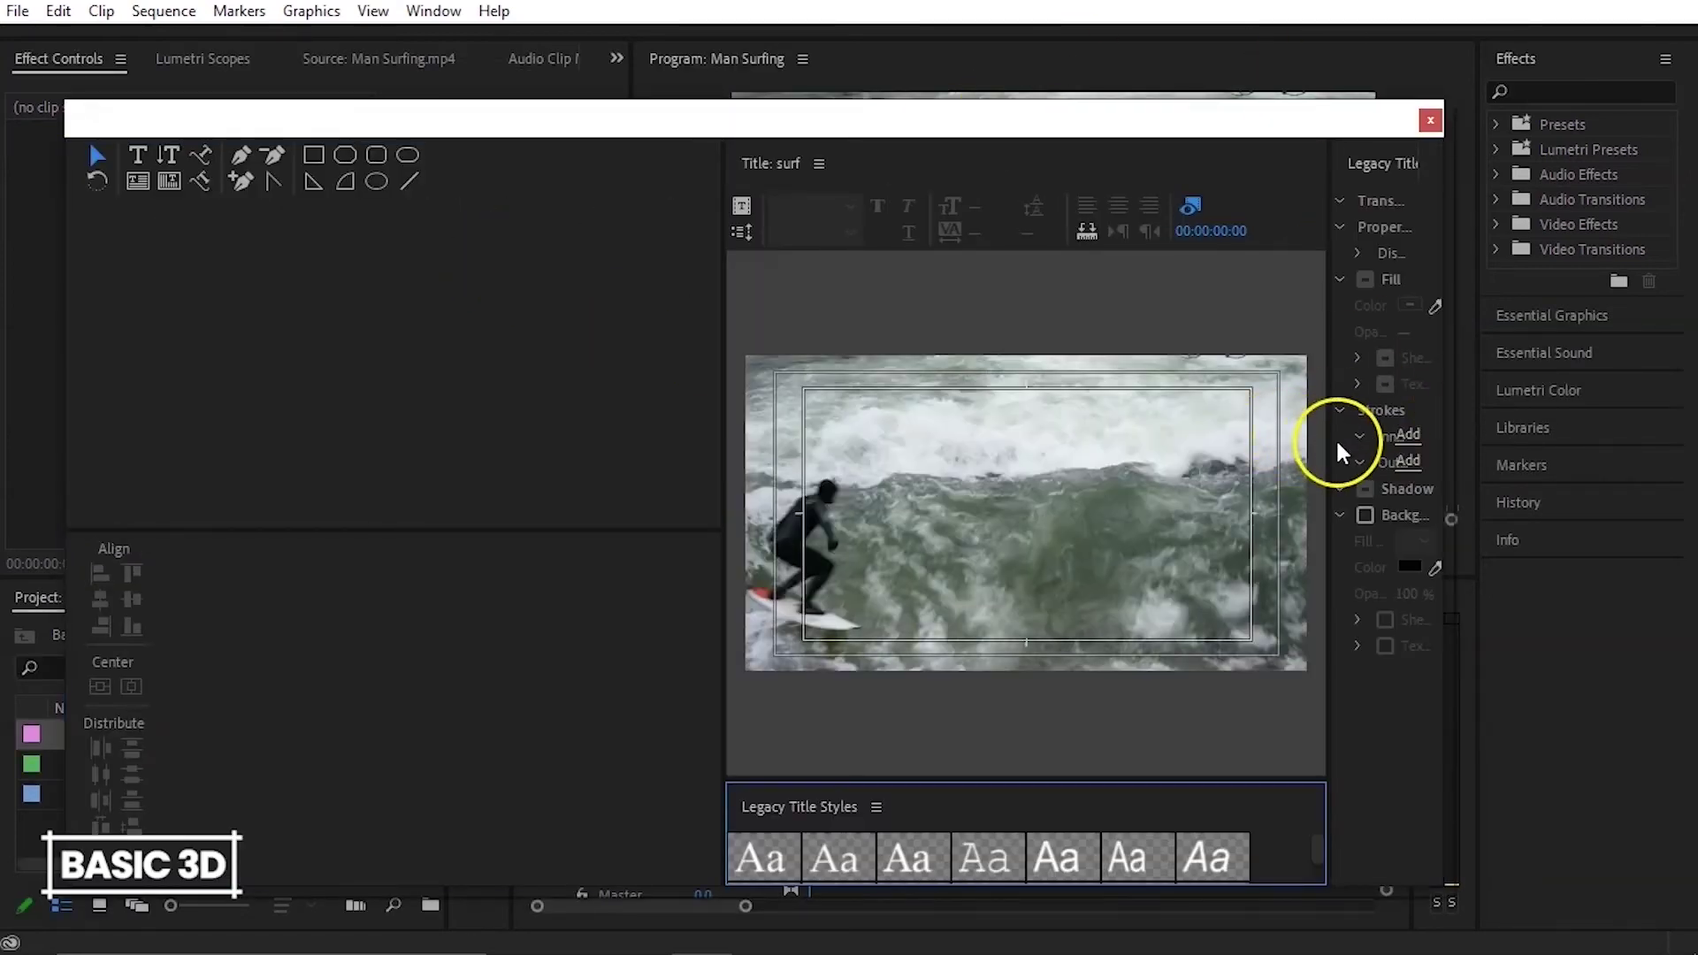
Step: Add the text SURFING to the title canvas and change its fill color to black
drag(1326, 439, 1224, 443)
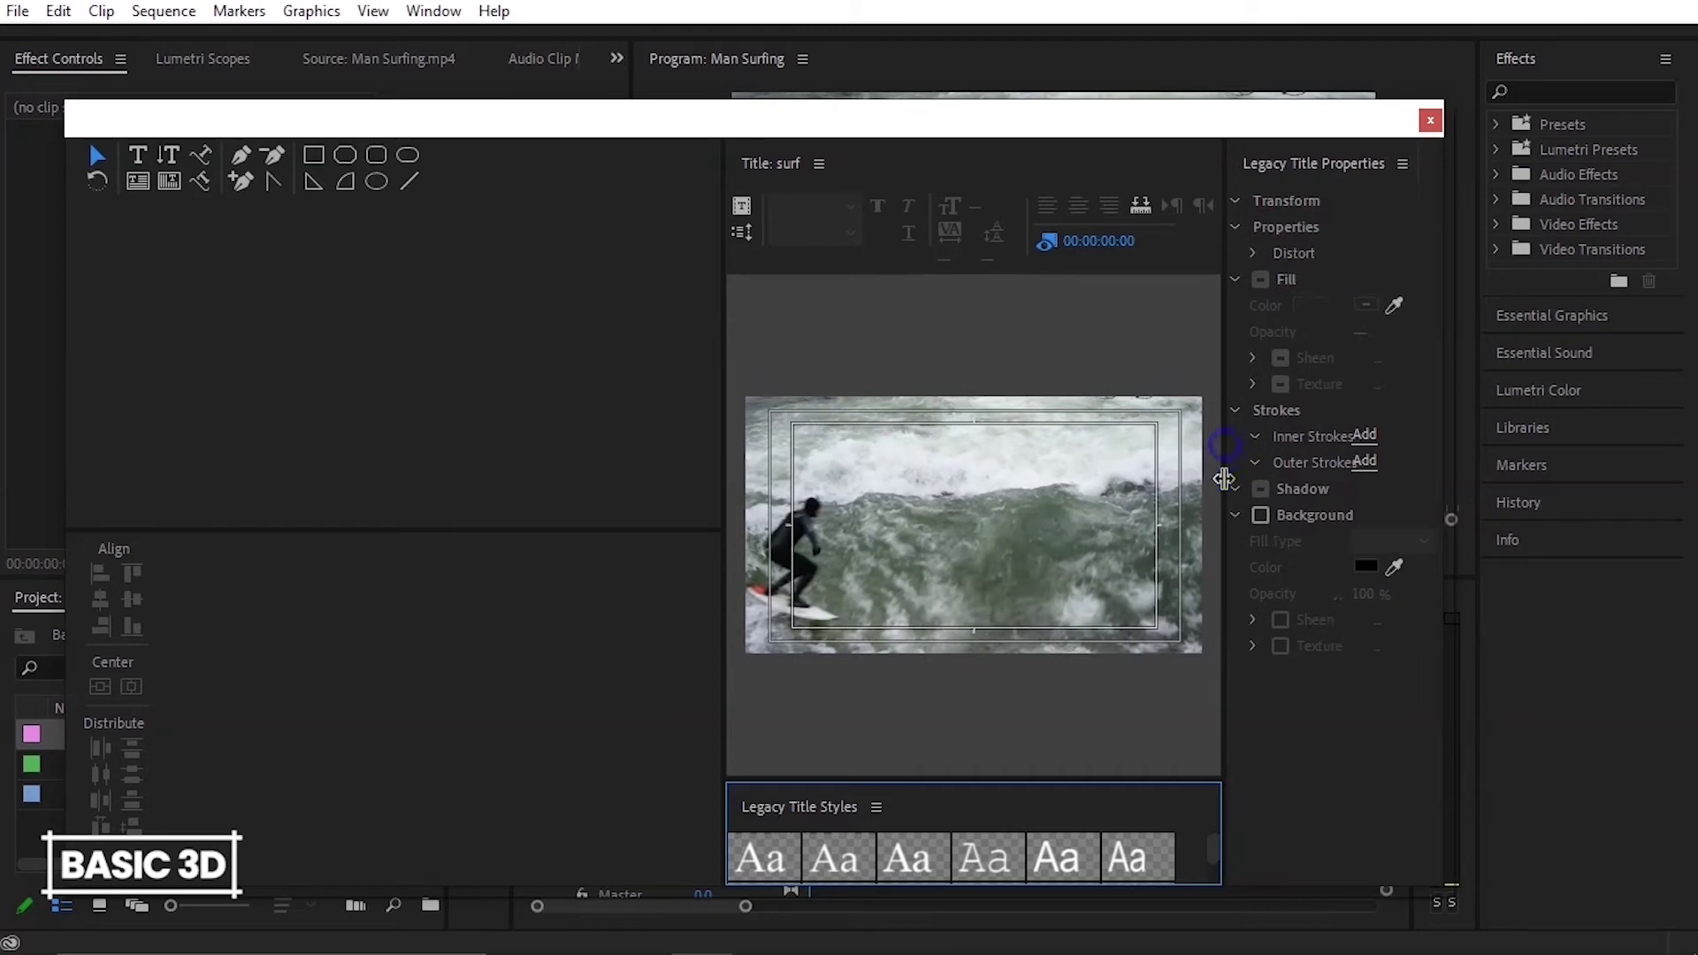
click(139, 155)
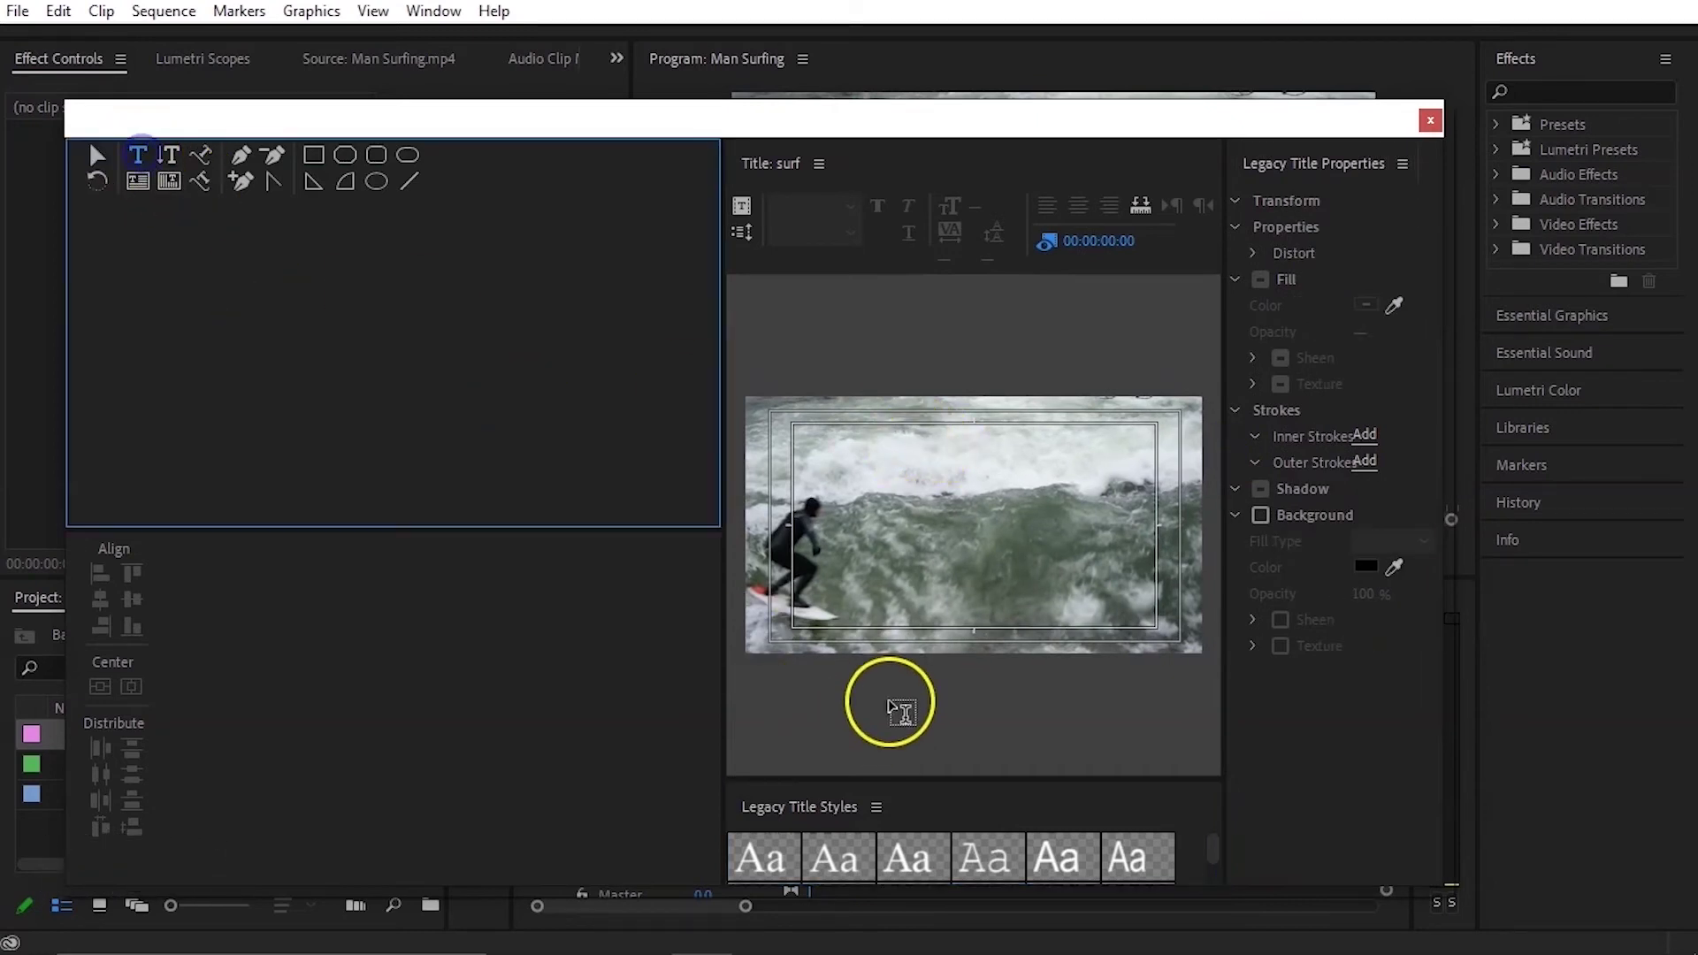
click(915, 516)
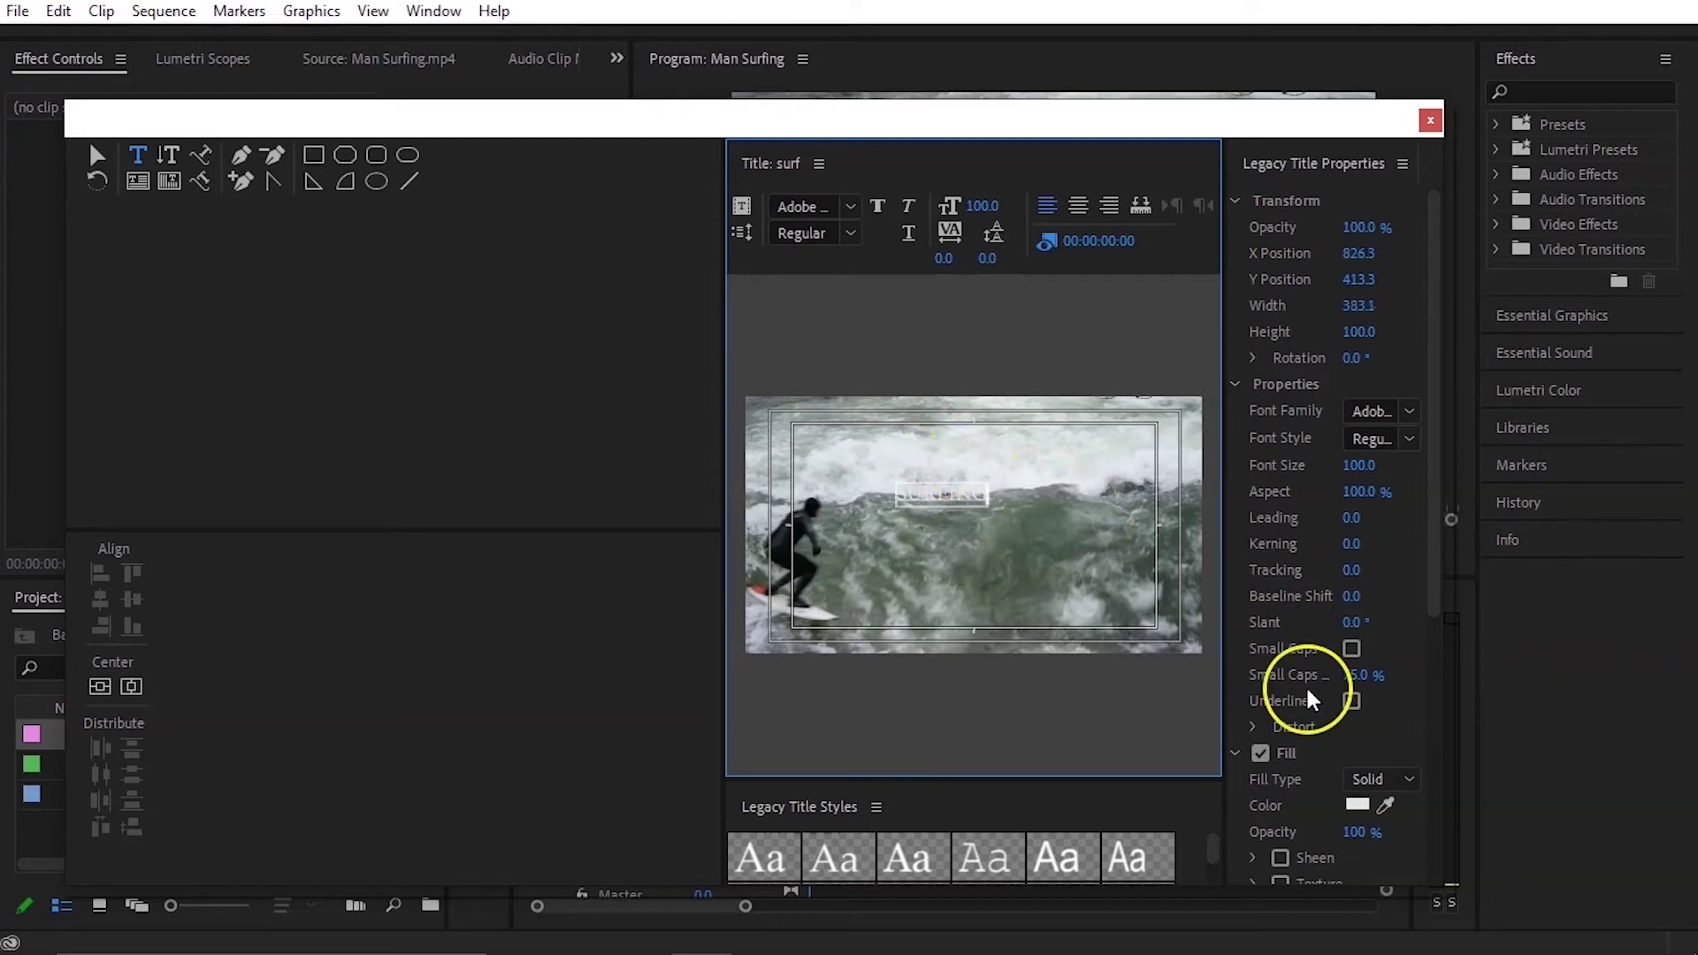
click(1357, 807)
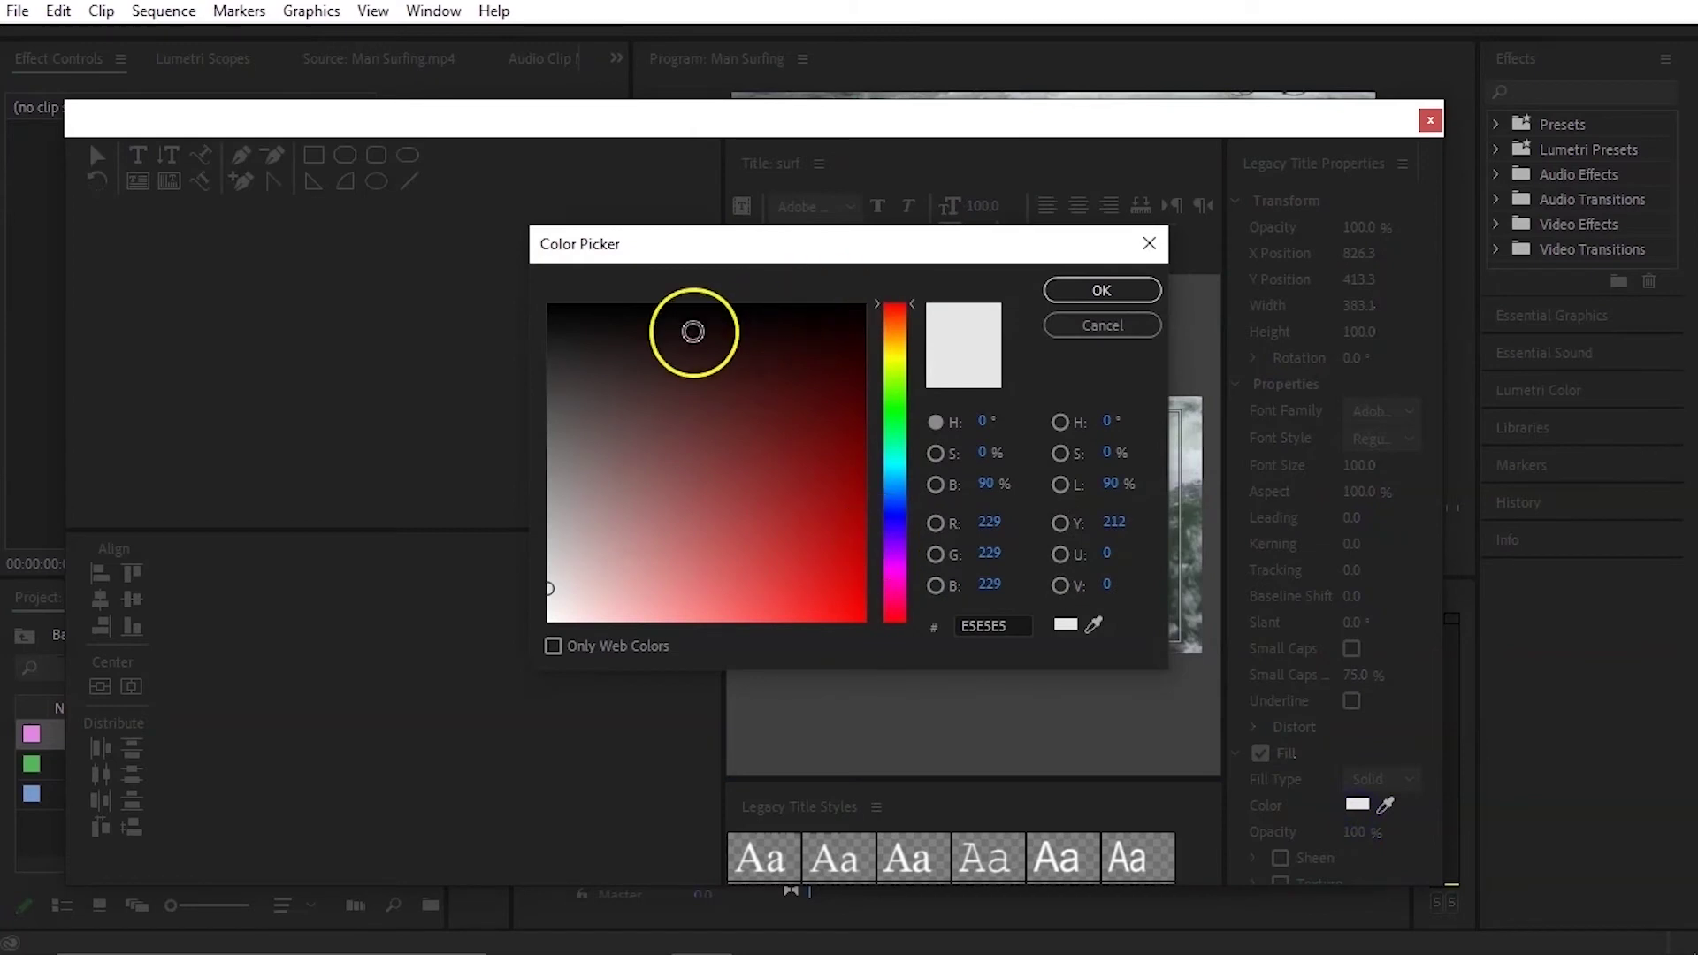
click(548, 306)
click(1141, 292)
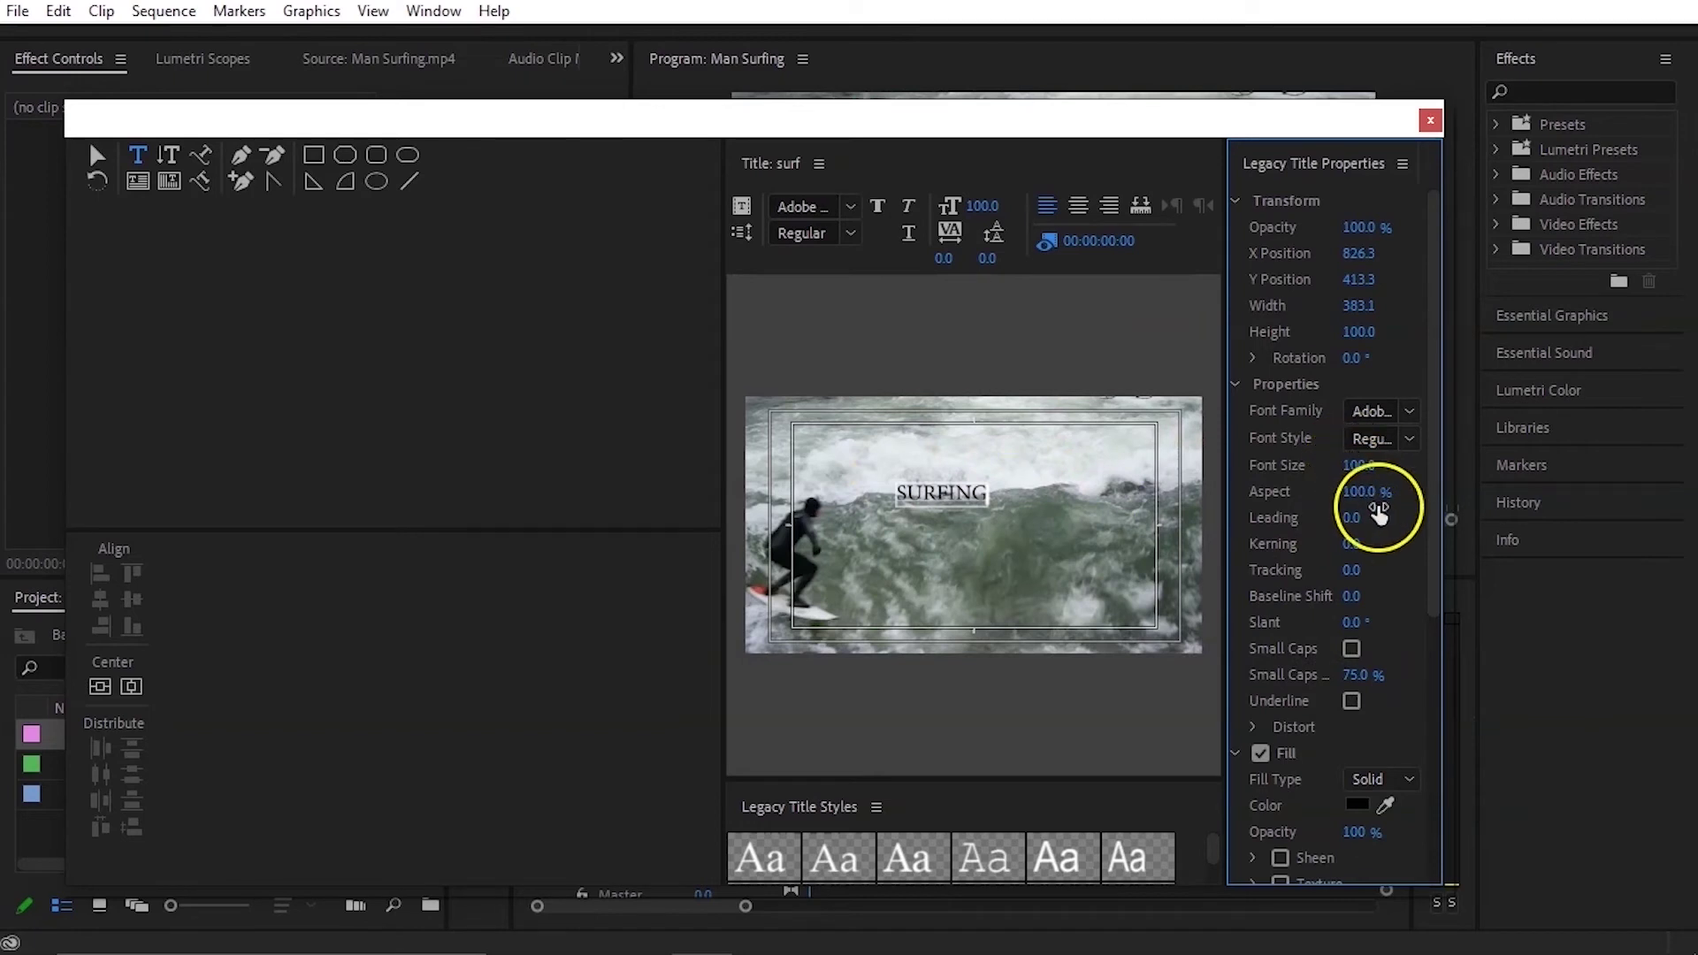
Step: Set the SURFING text's font size to 239 and its font family to Fontrust
drag(1364, 478, 1485, 495)
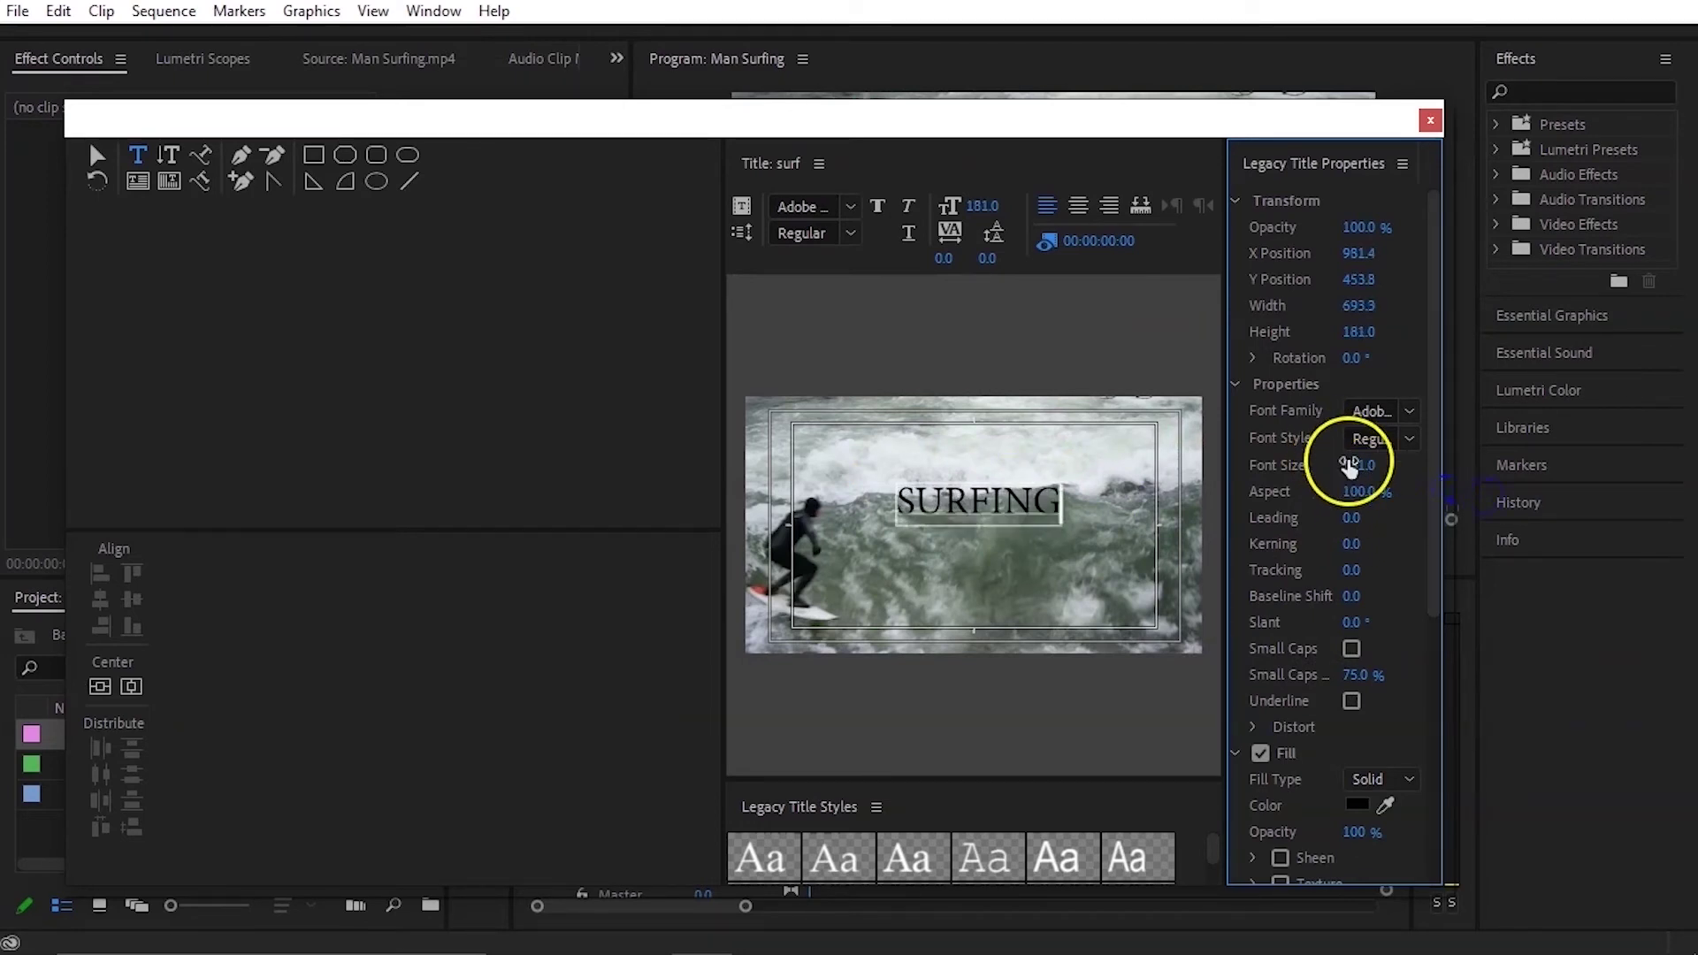
drag(1353, 466, 1410, 464)
click(1366, 412)
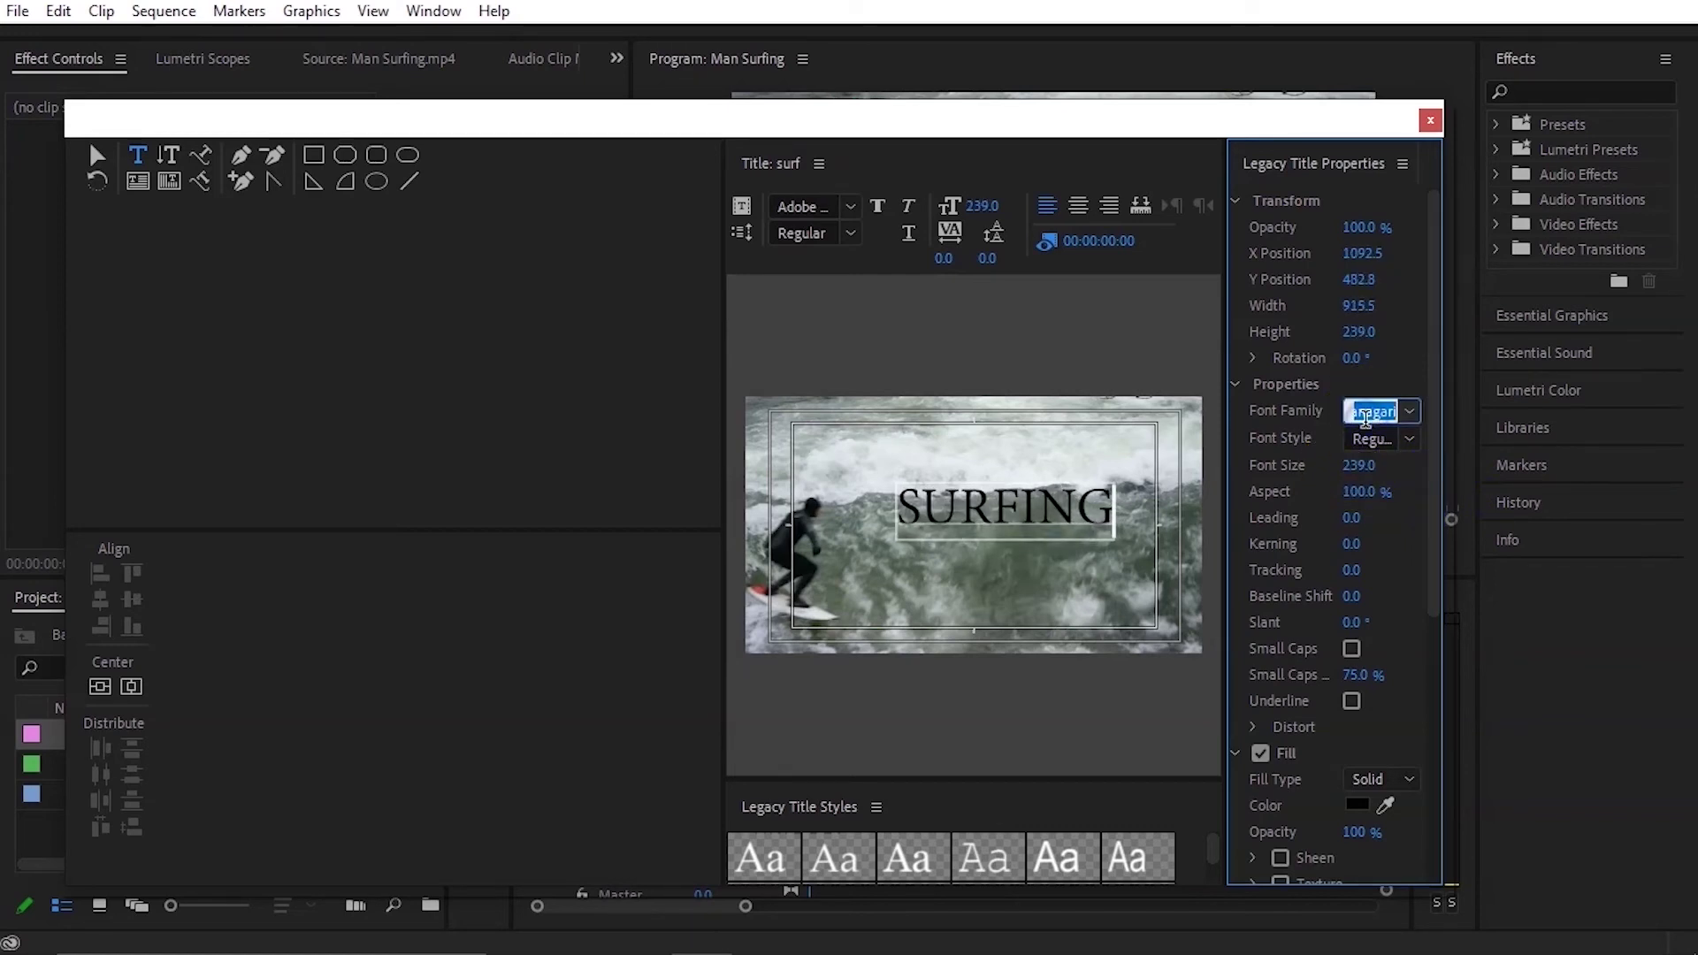
text(FREAK)
key(Return)
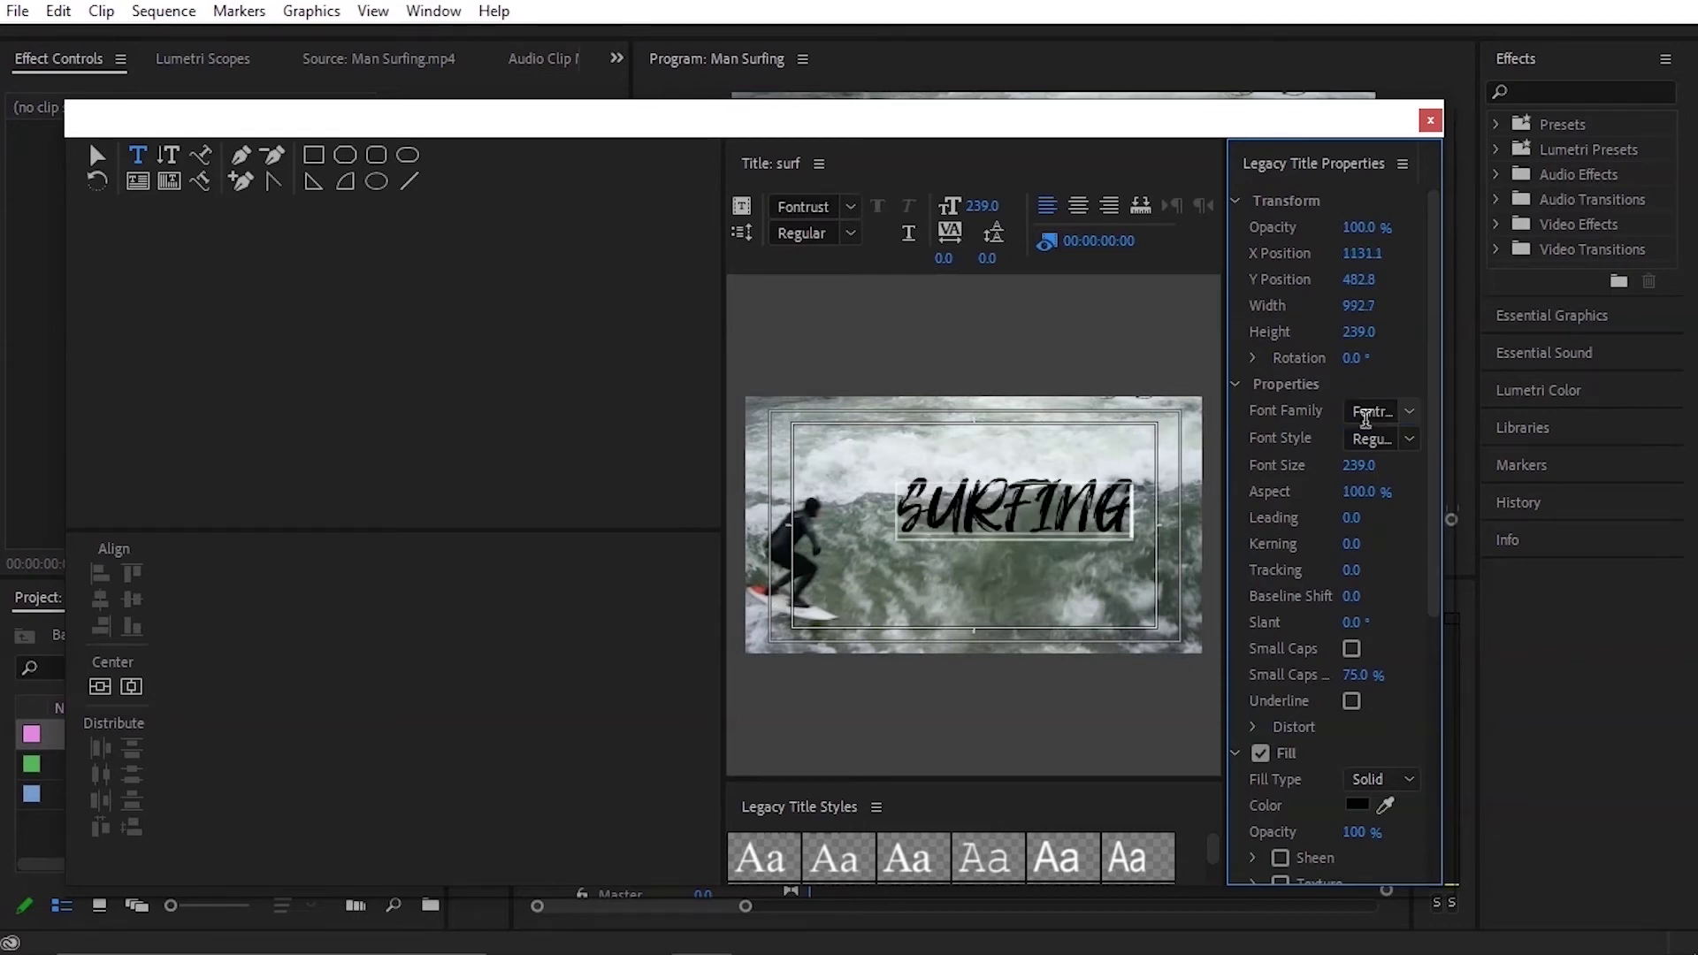
Step: Center the SURFING text vertically and horizontally in the frame, and close the title editor
click(99, 688)
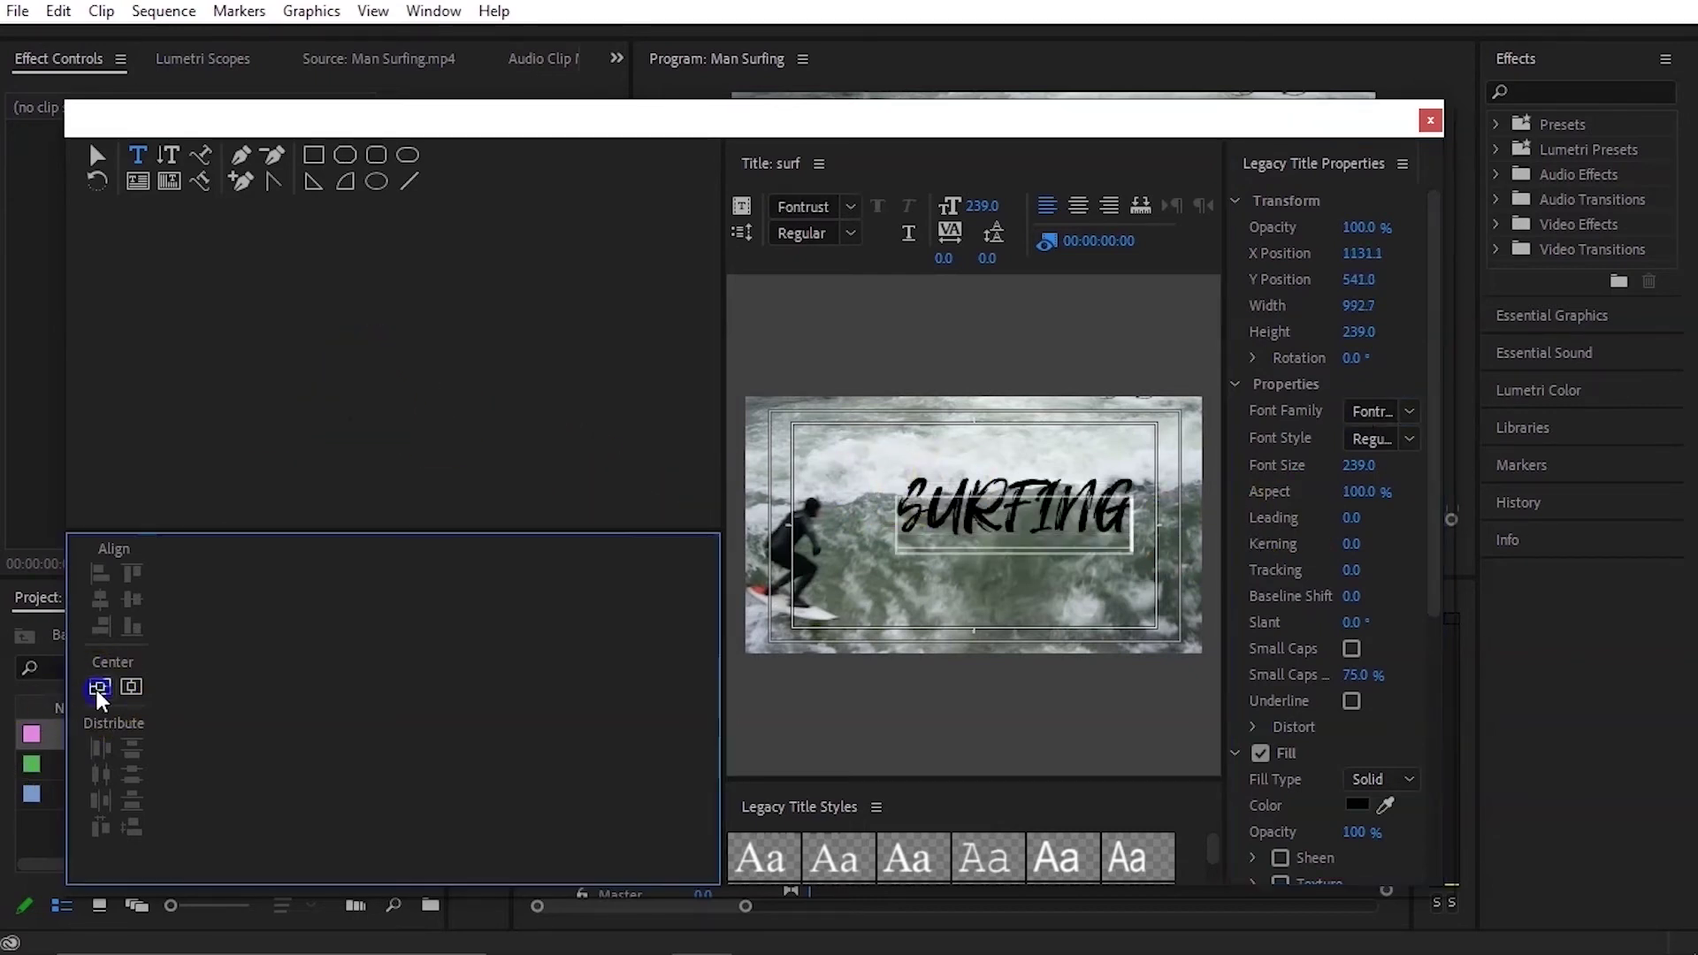
click(131, 687)
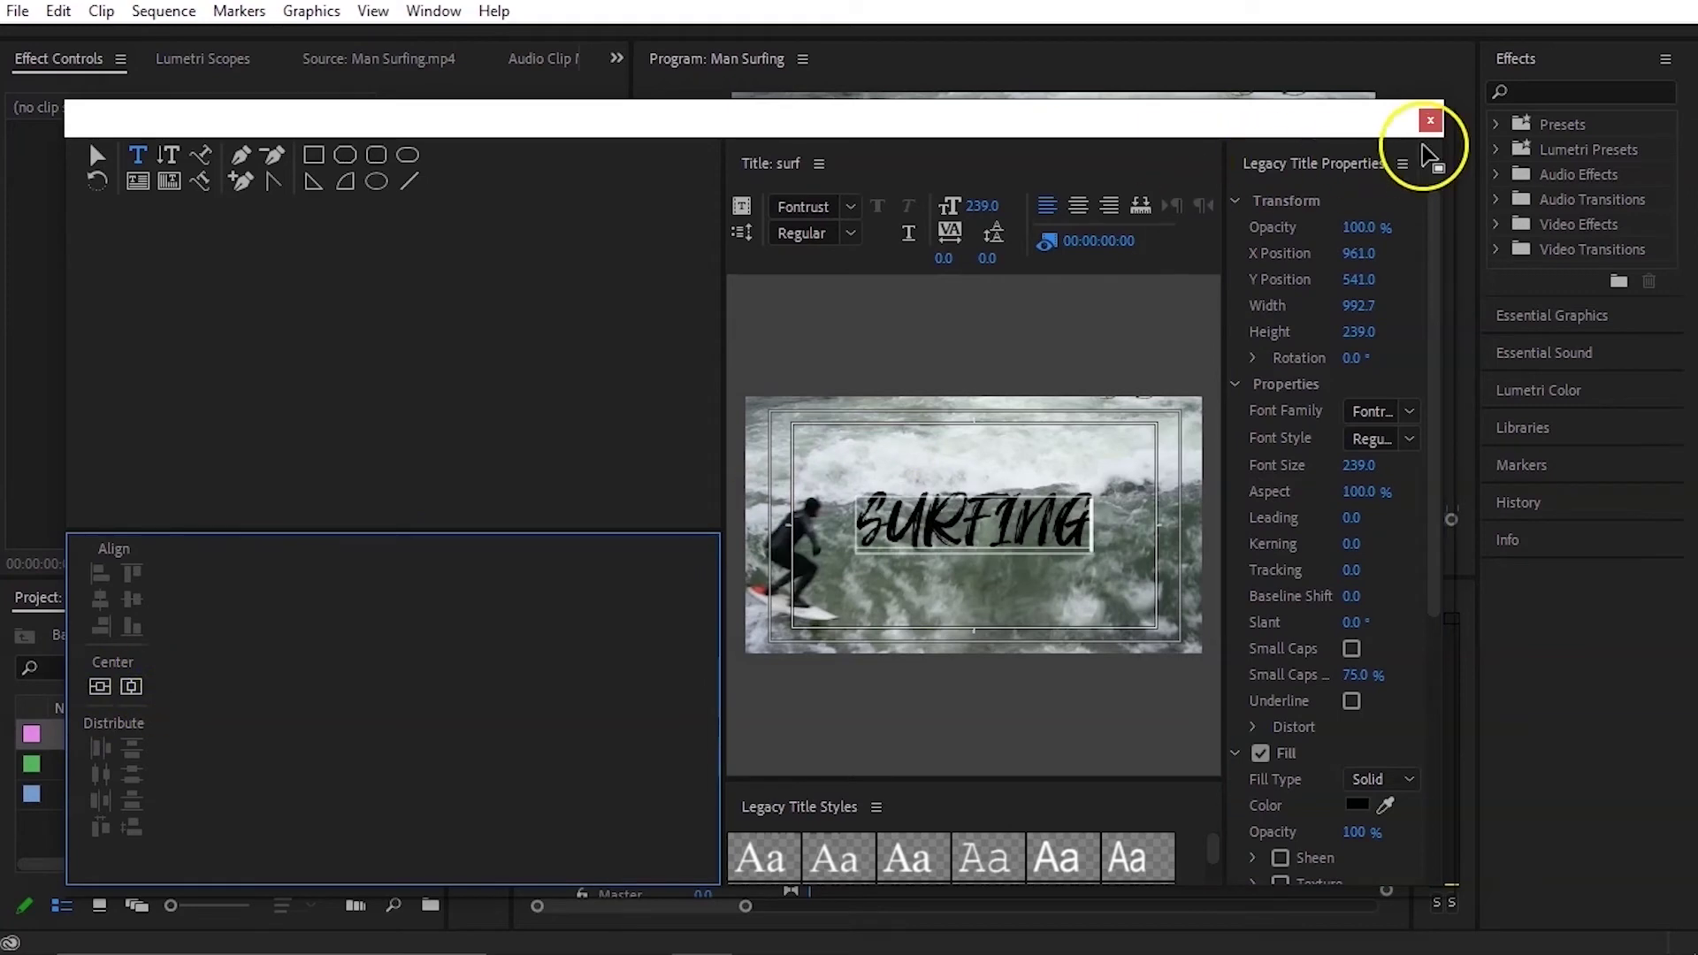
click(1429, 120)
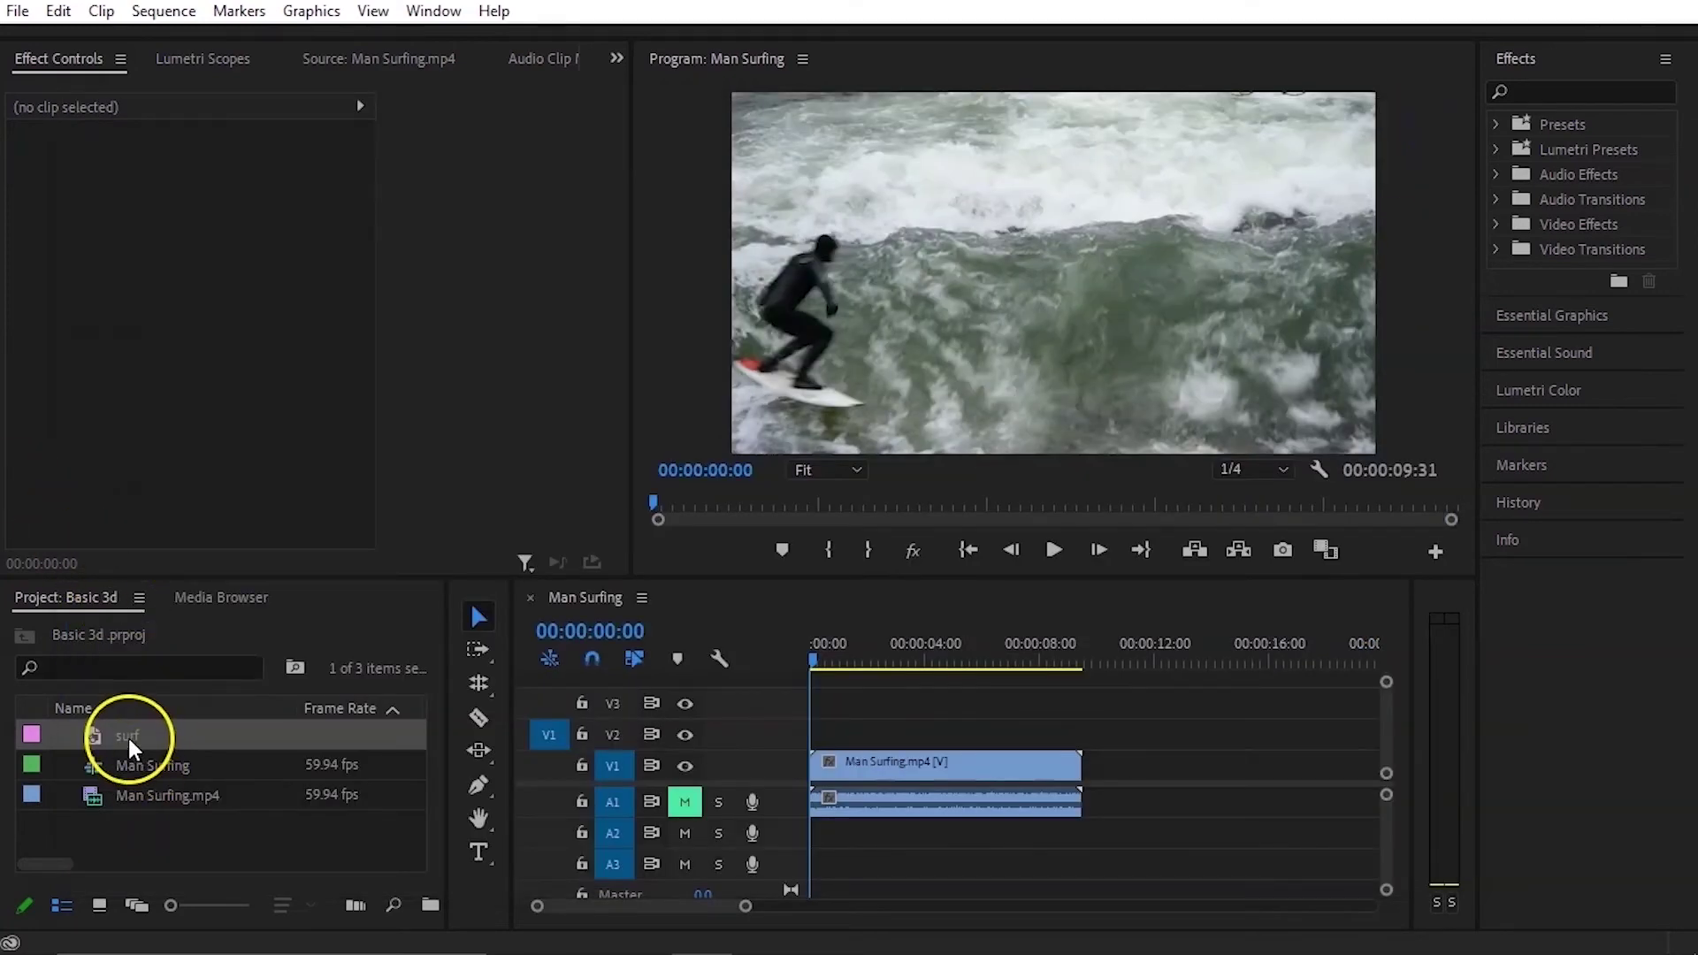
Step: Place the surf title on track V2 at the sequence start and extend it to the end of the surfing footage
drag(127, 735, 815, 730)
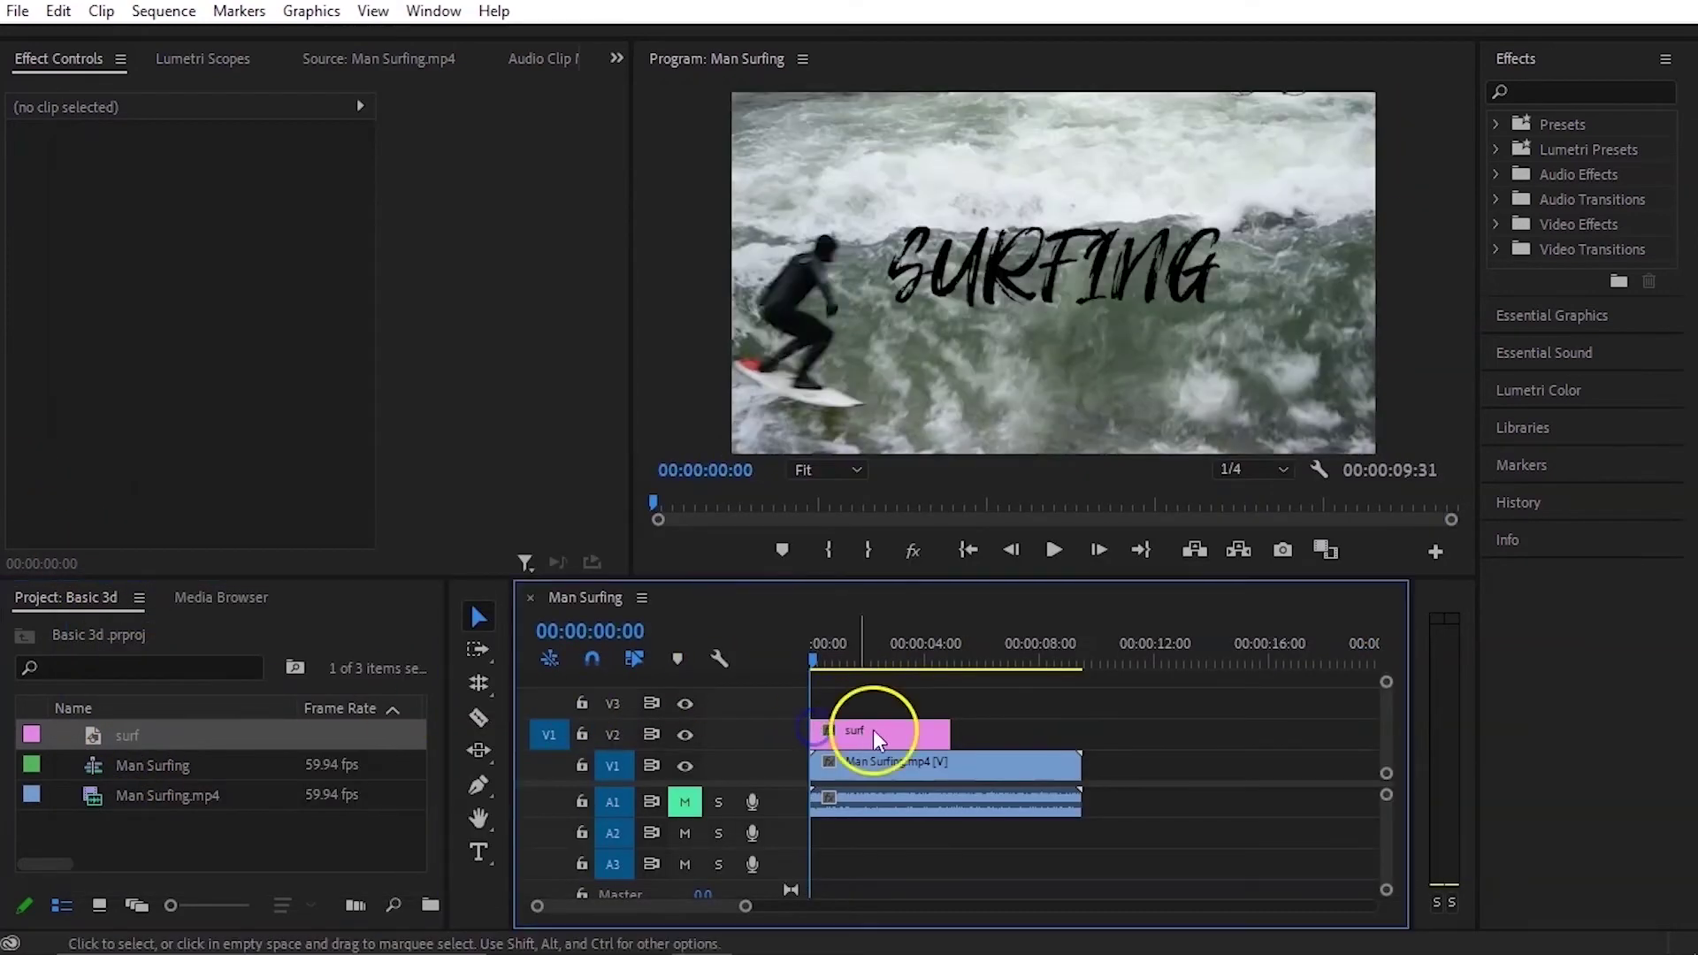
drag(949, 731, 1080, 729)
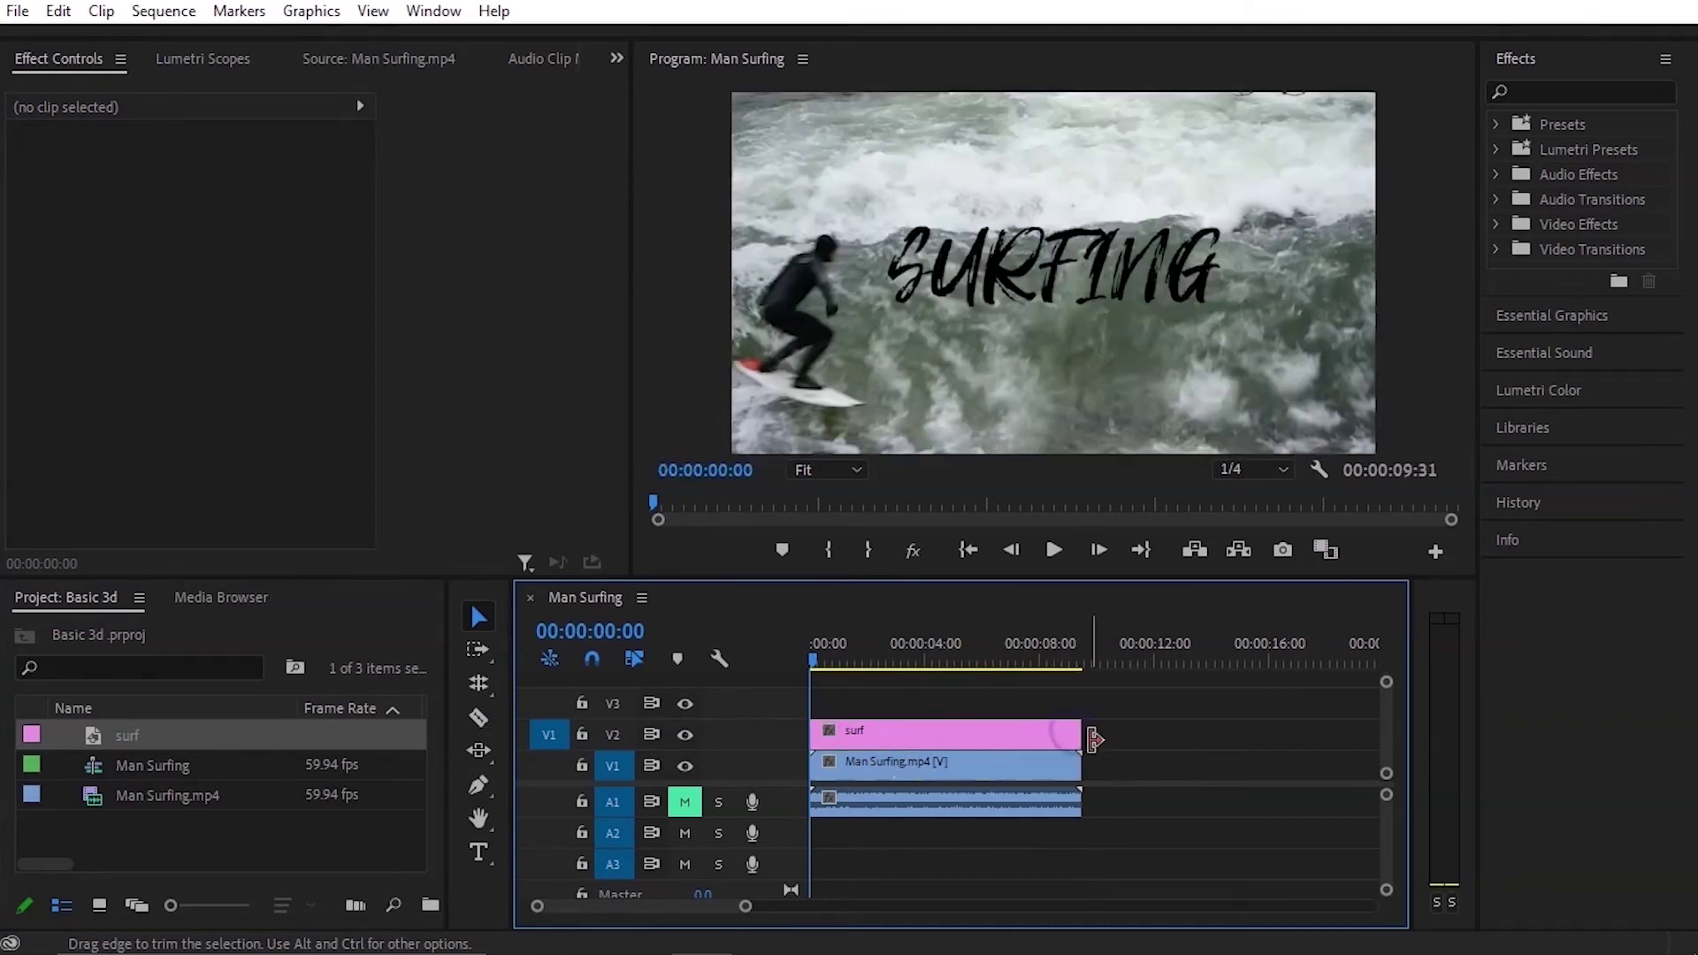
Step: Find the Basic 3D video effect and apply it to the surf title clip
click(923, 727)
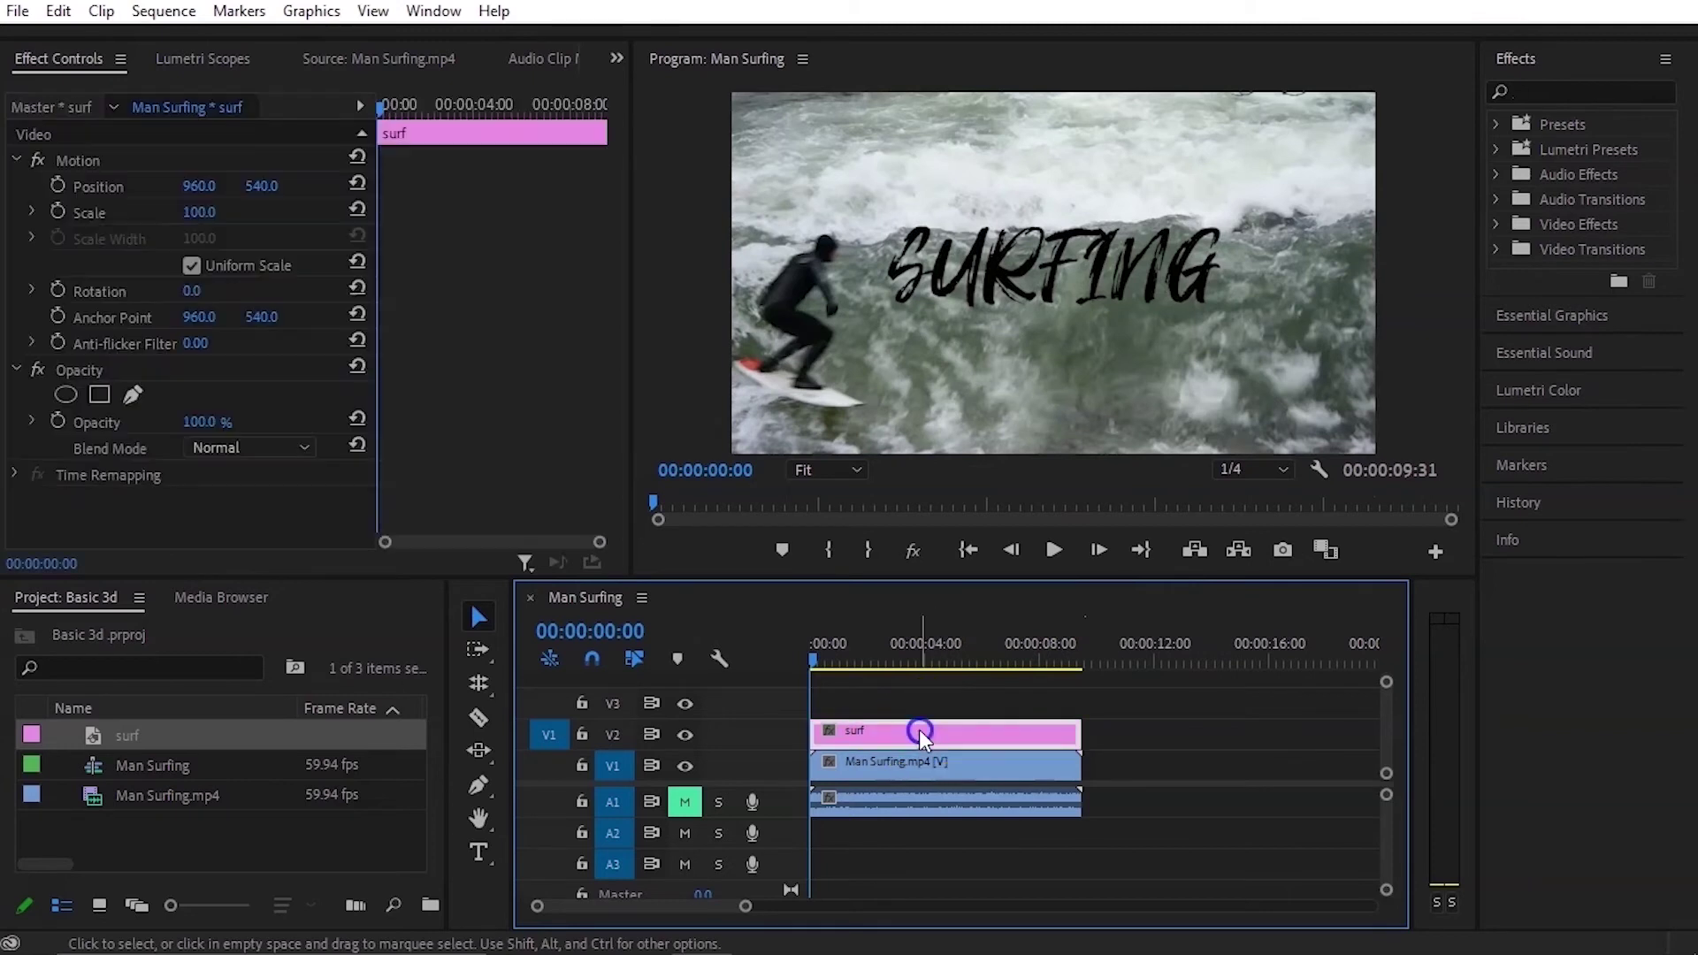
click(1545, 92)
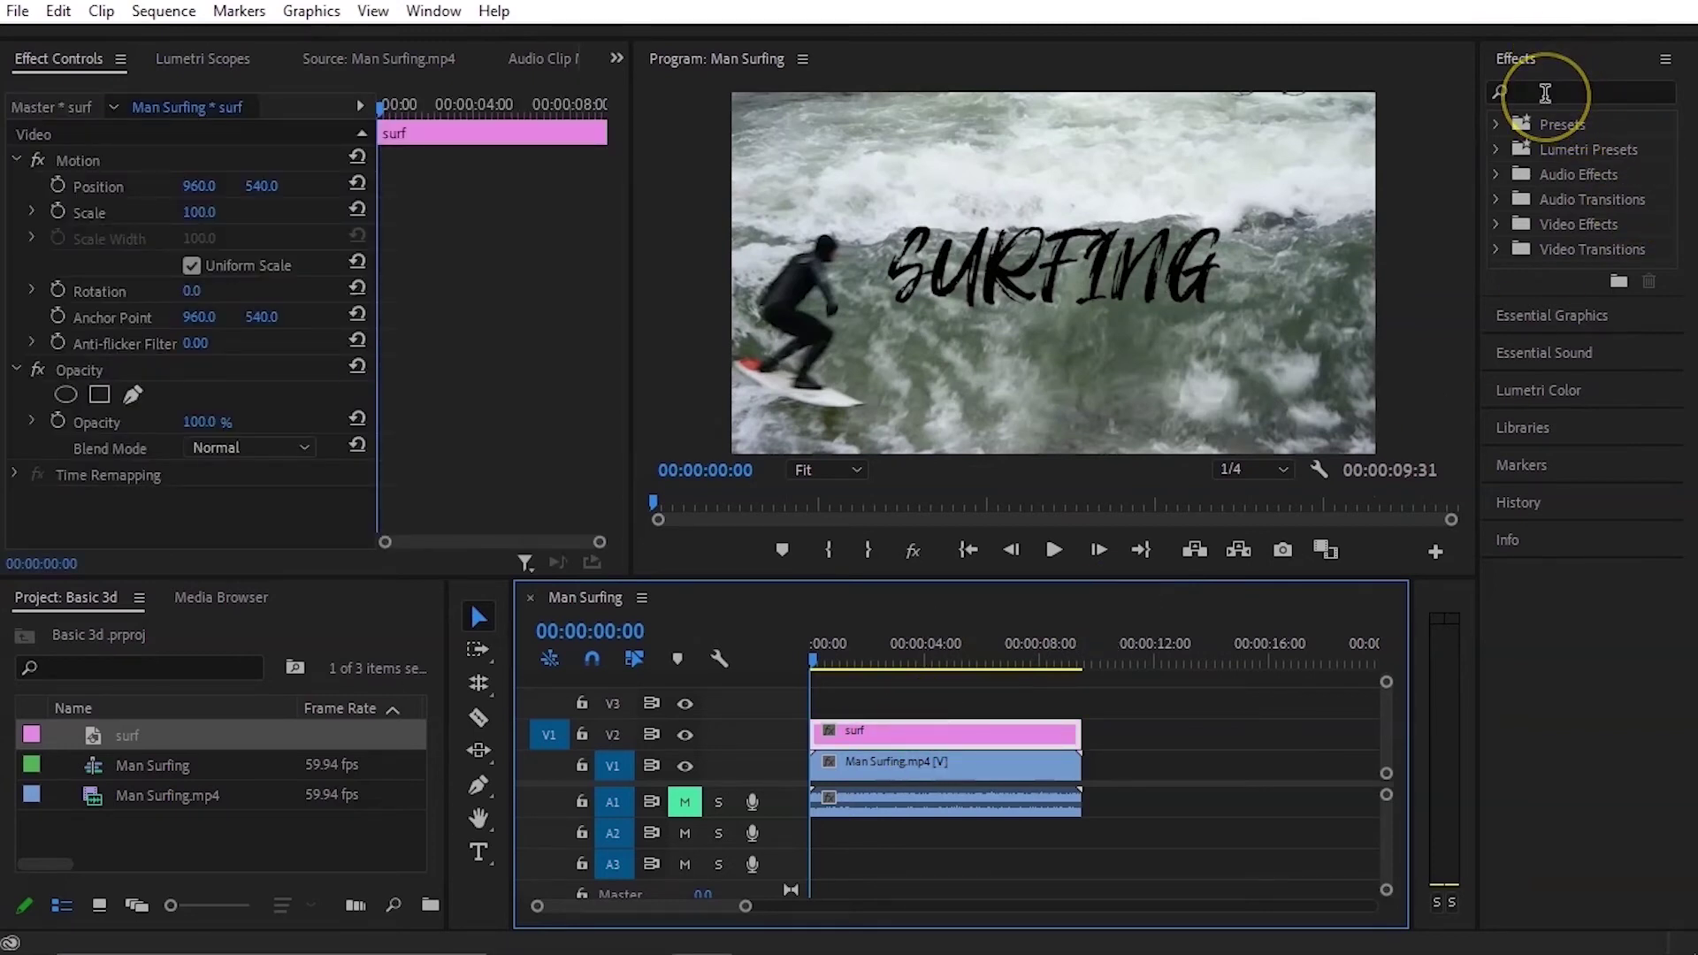
click(1545, 92)
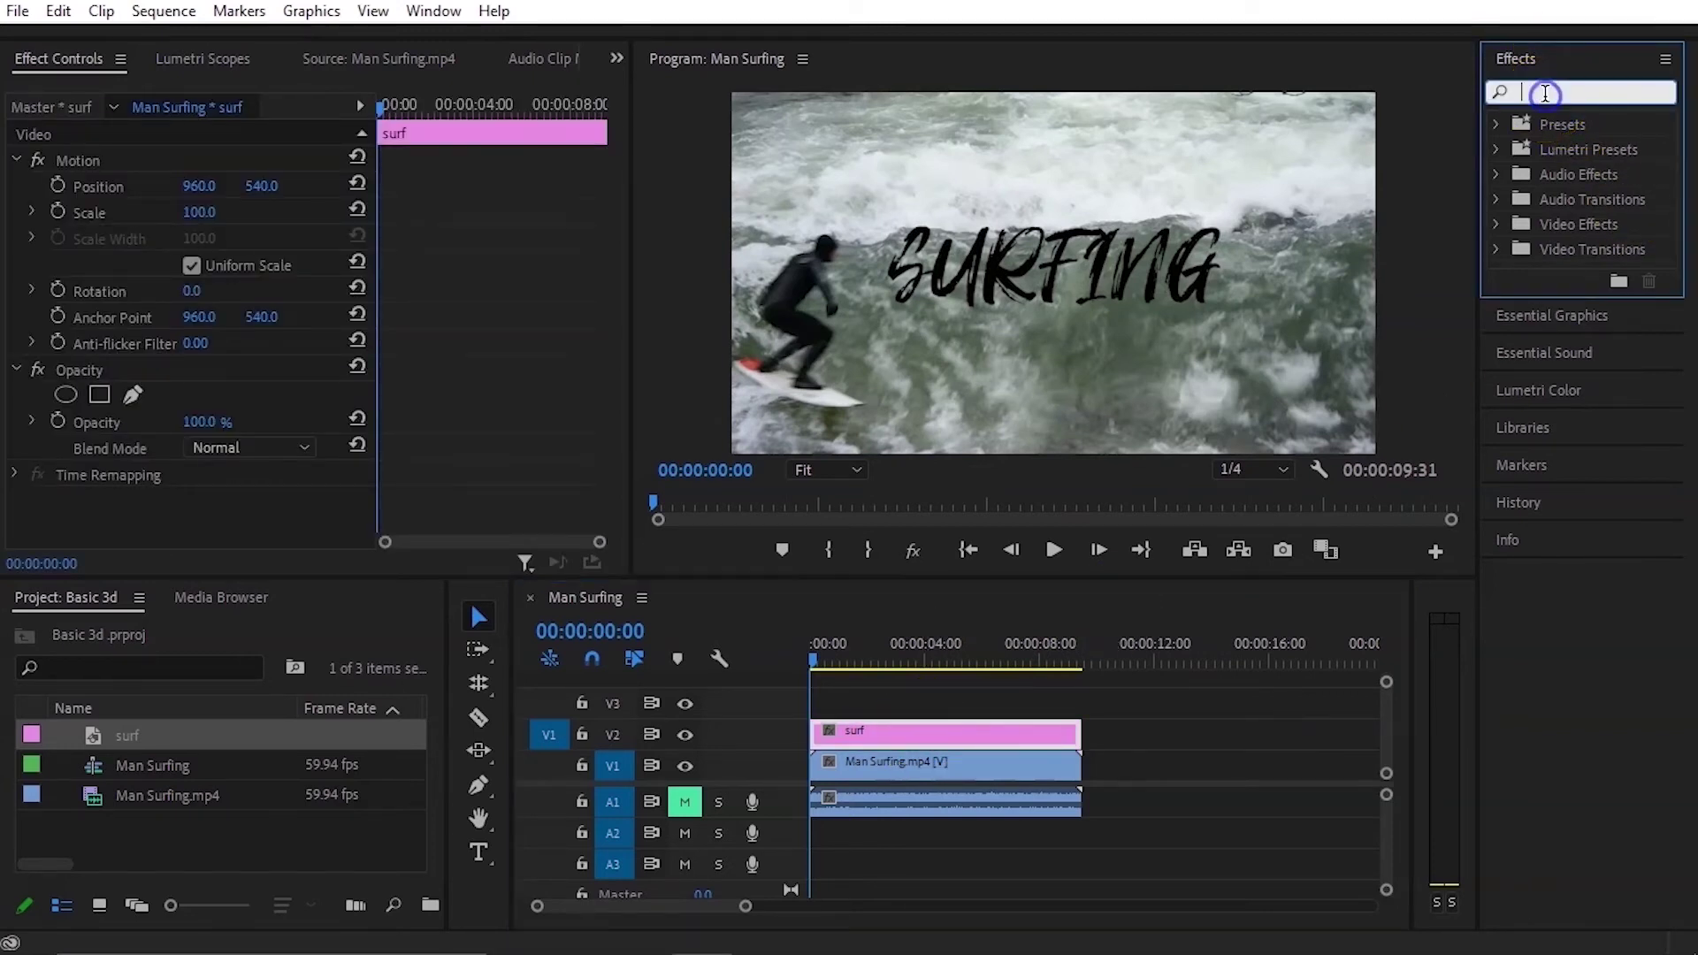
text(BASIC)
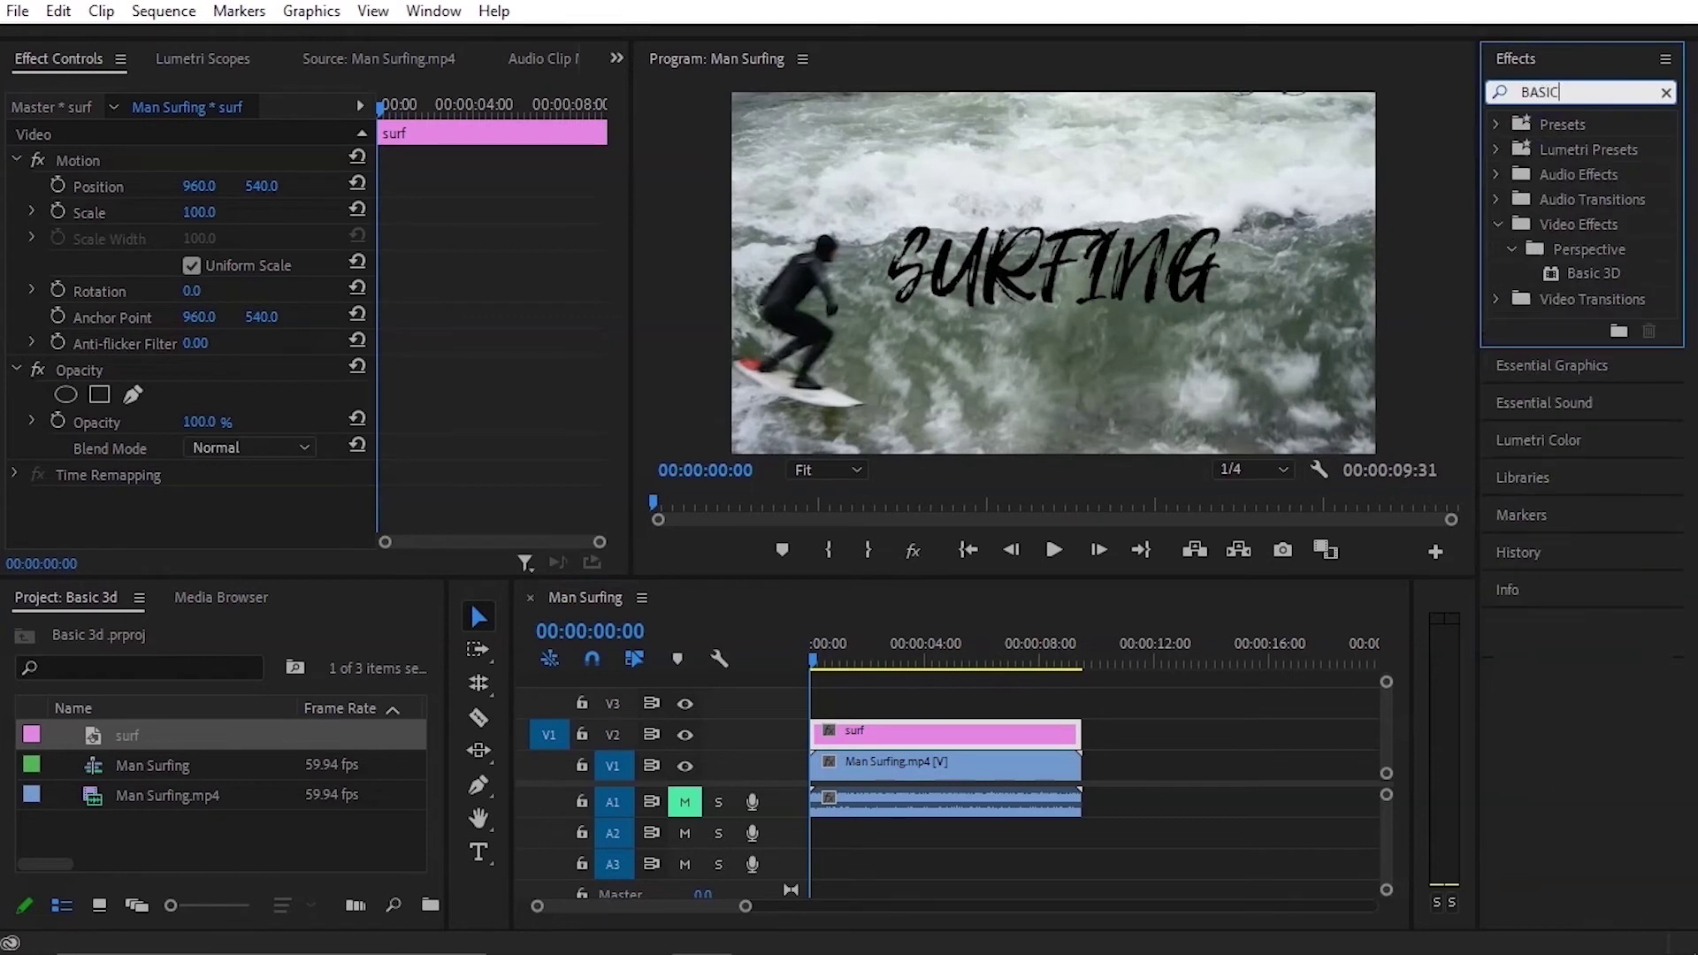
drag(1628, 273, 895, 731)
Step: Set the Basic 3D Tilt to 6x0.0° with a keyframe at the sequence start, and move the playhead to 00:00:05:36
scroll(124, 362, down, 1)
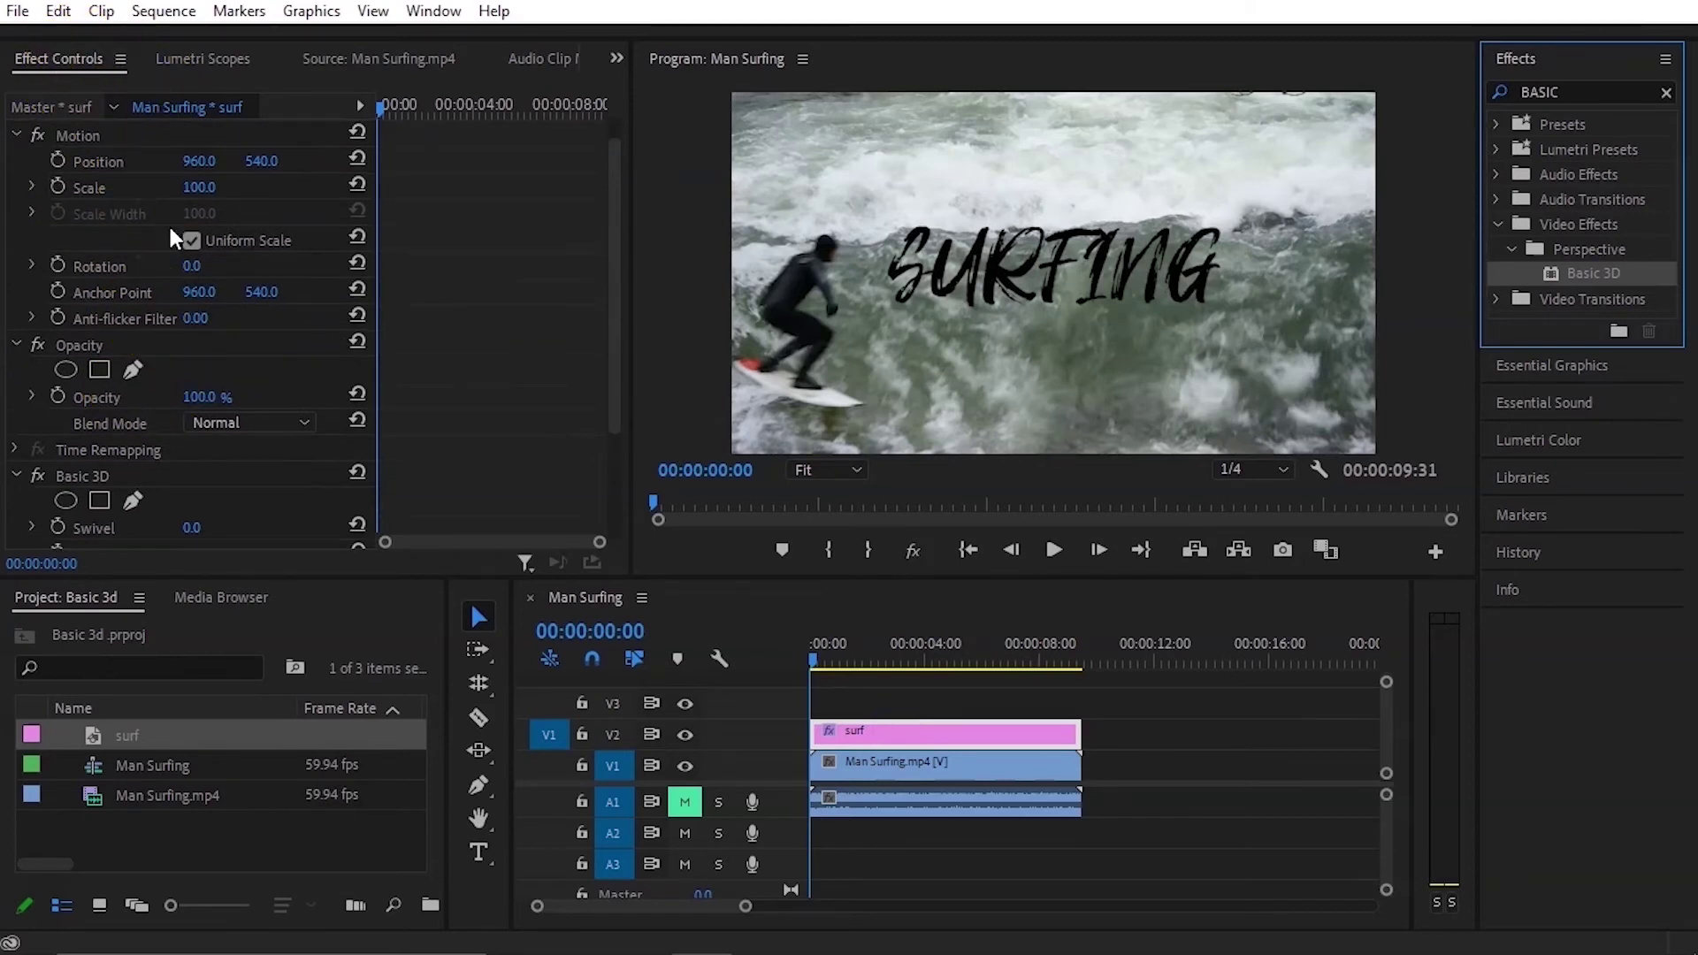
scroll(168, 230, down, 2)
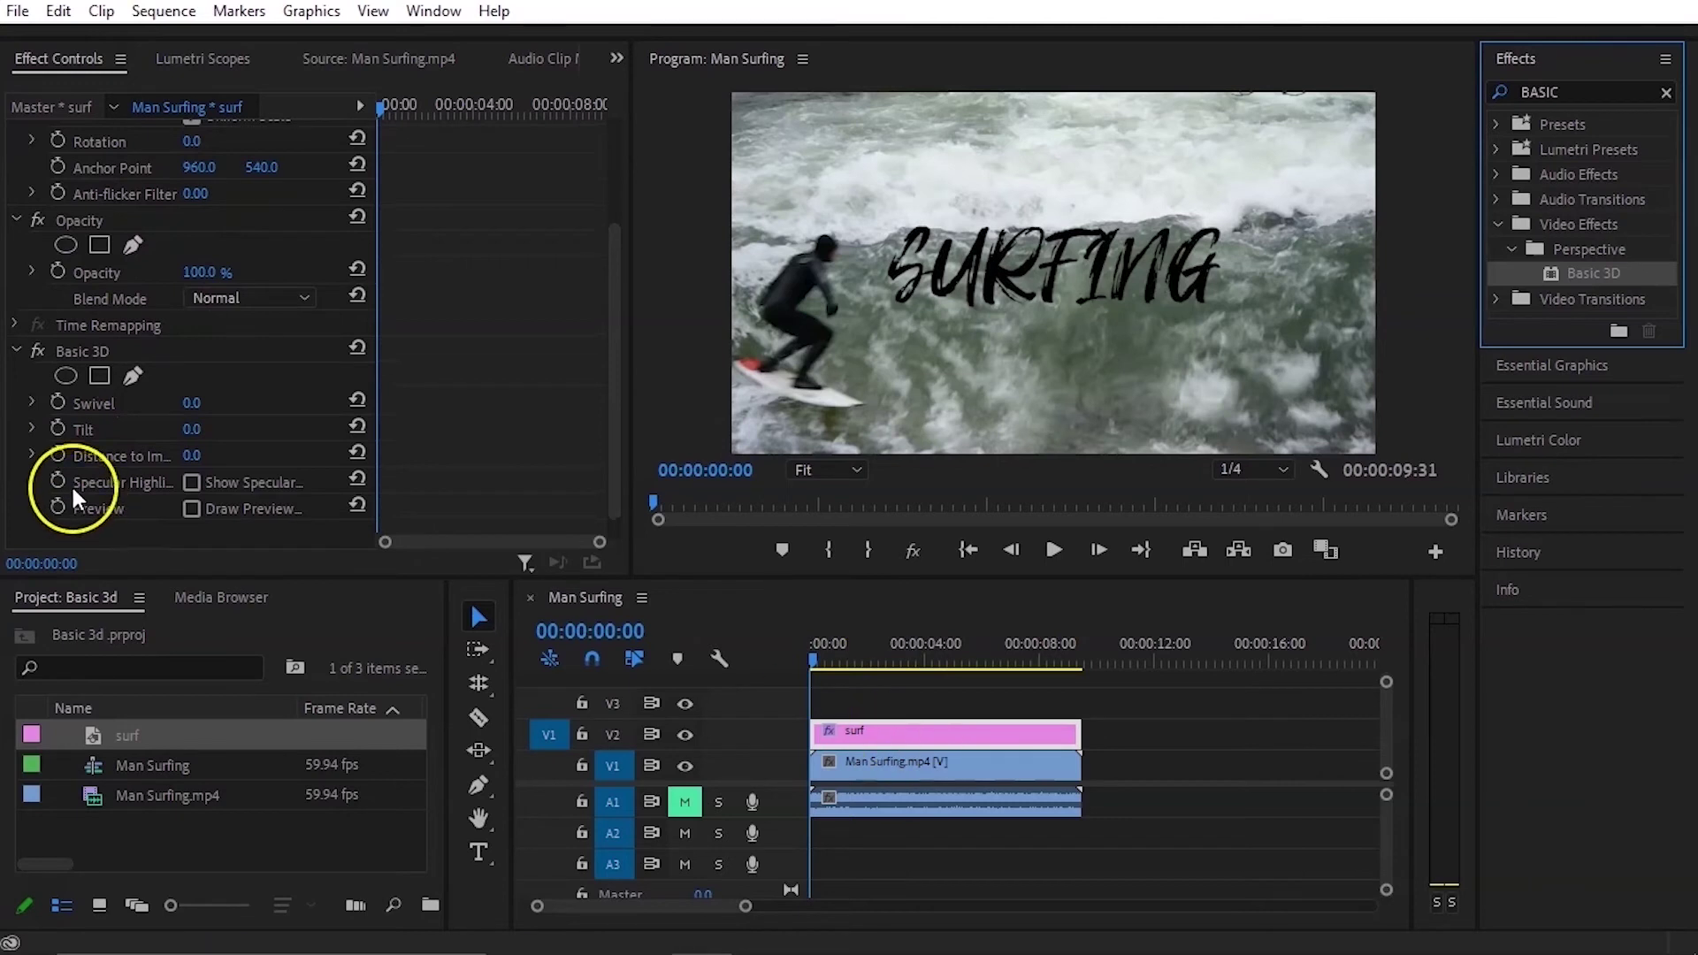
click(196, 429)
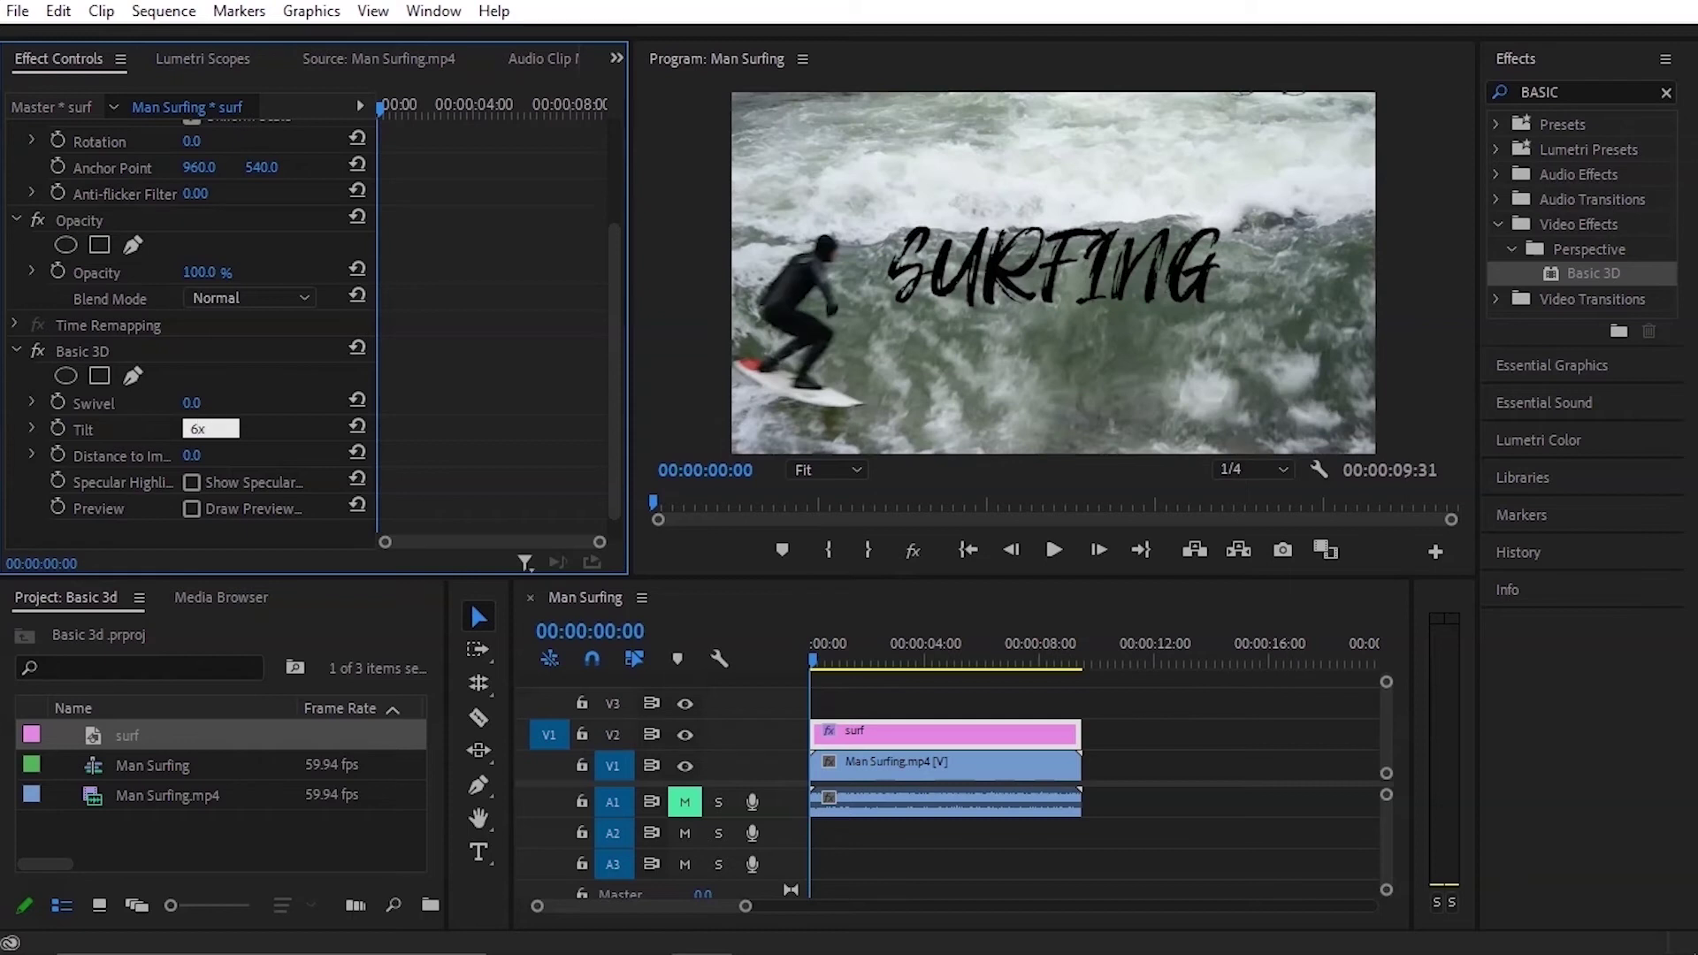
key(Return)
click(59, 429)
drag(803, 661, 969, 661)
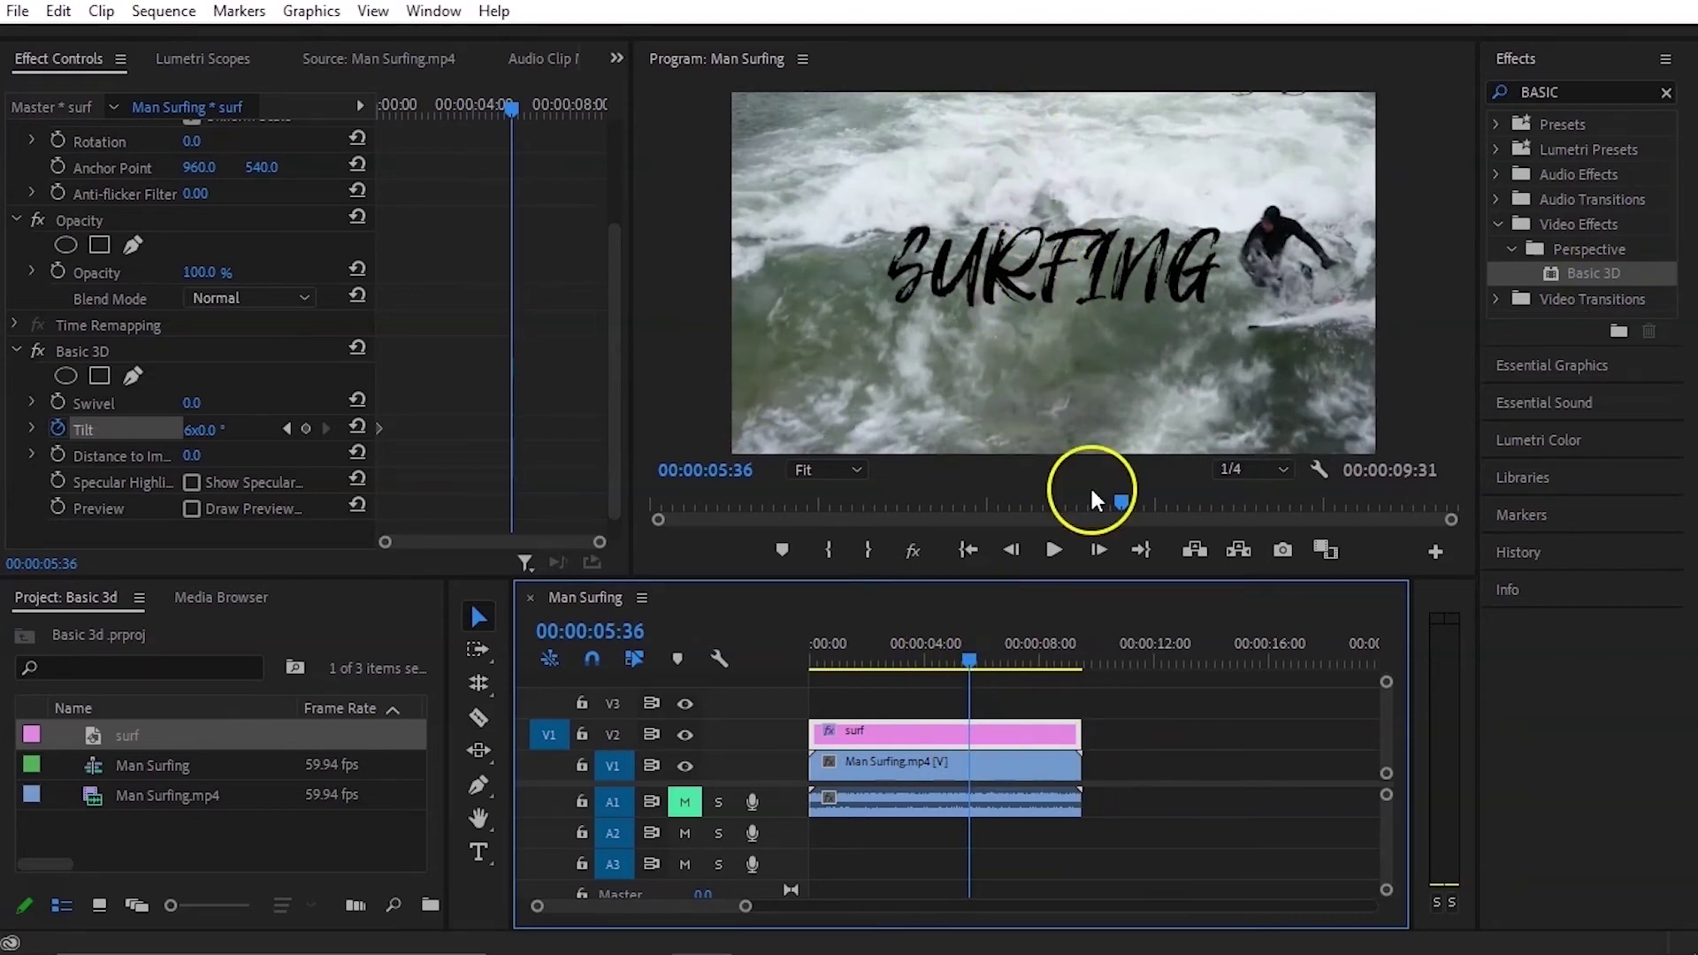
Step: Keyframe the Basic 3D Tilt at 0.0° at 00:00:05:36 and play the title animation from the sequence start
click(201, 430)
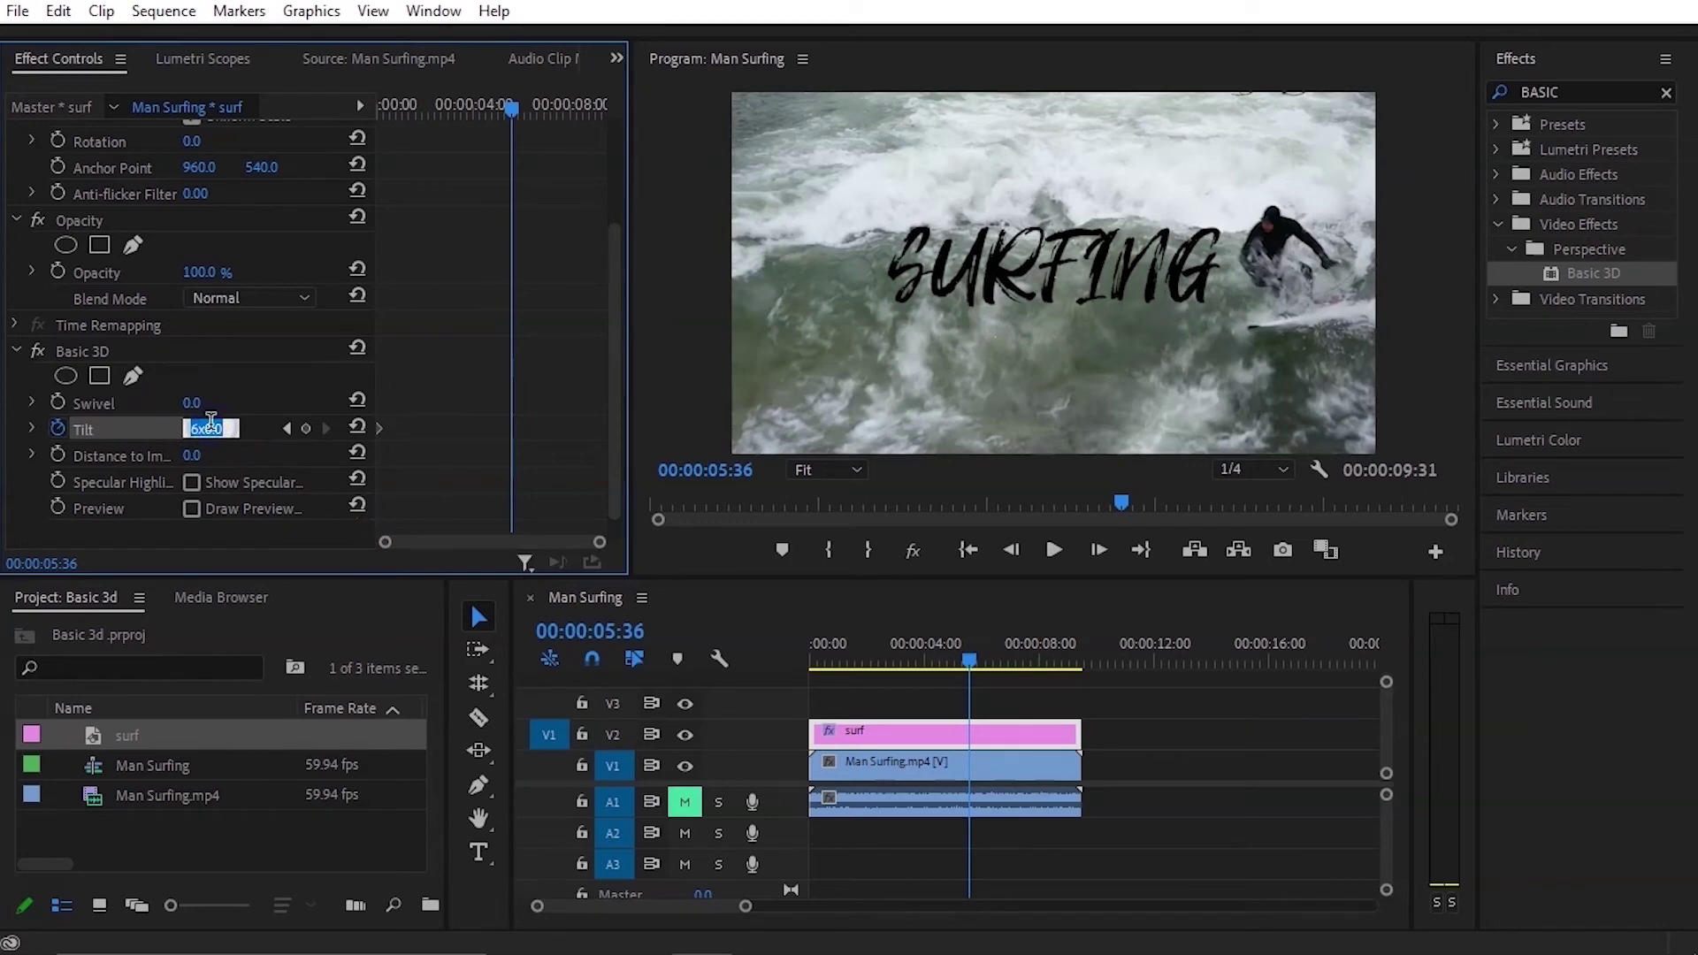
text(0)
key(Return)
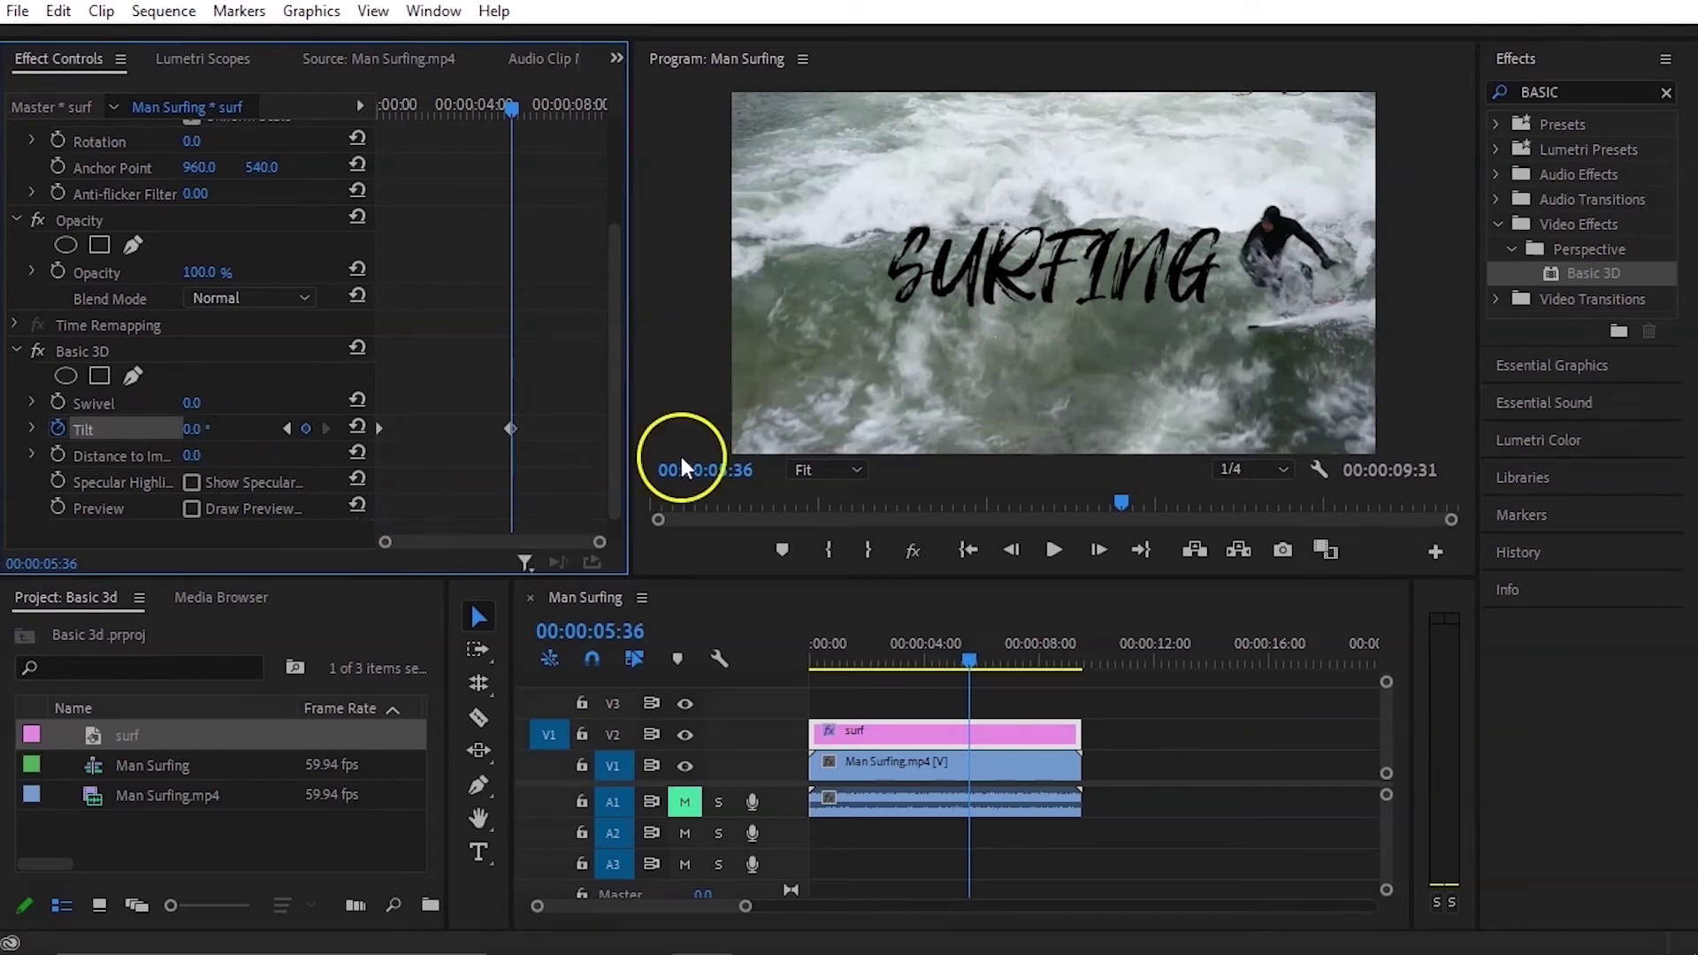
drag(969, 659, 799, 642)
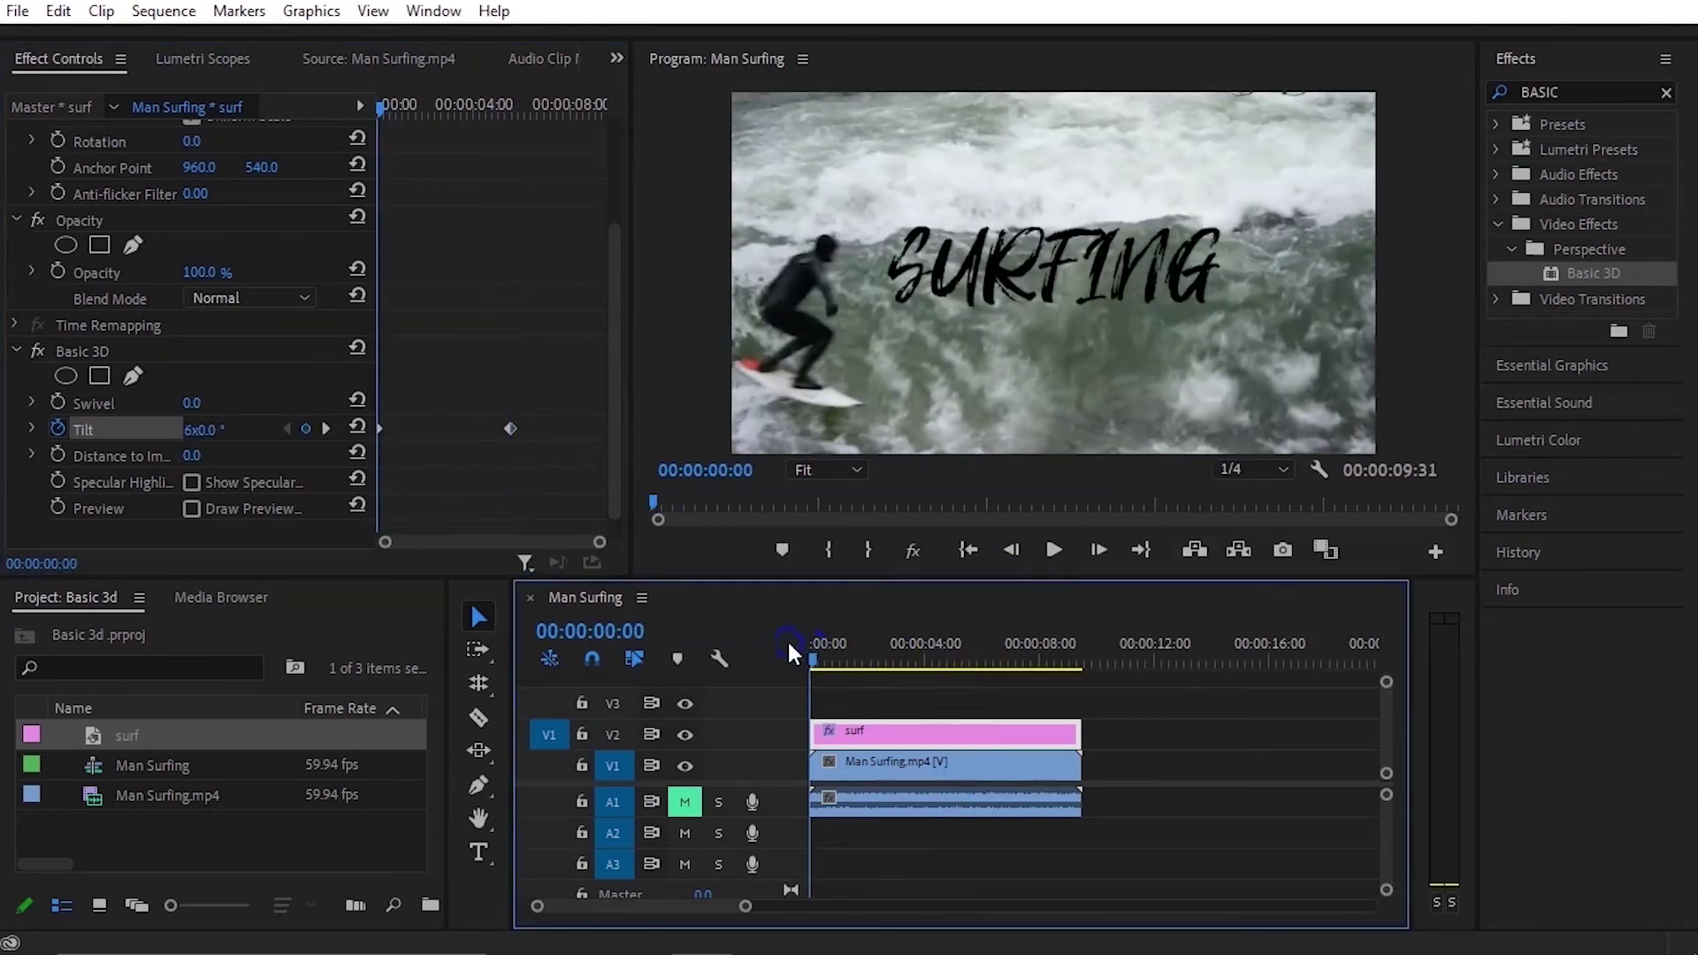
key(space)
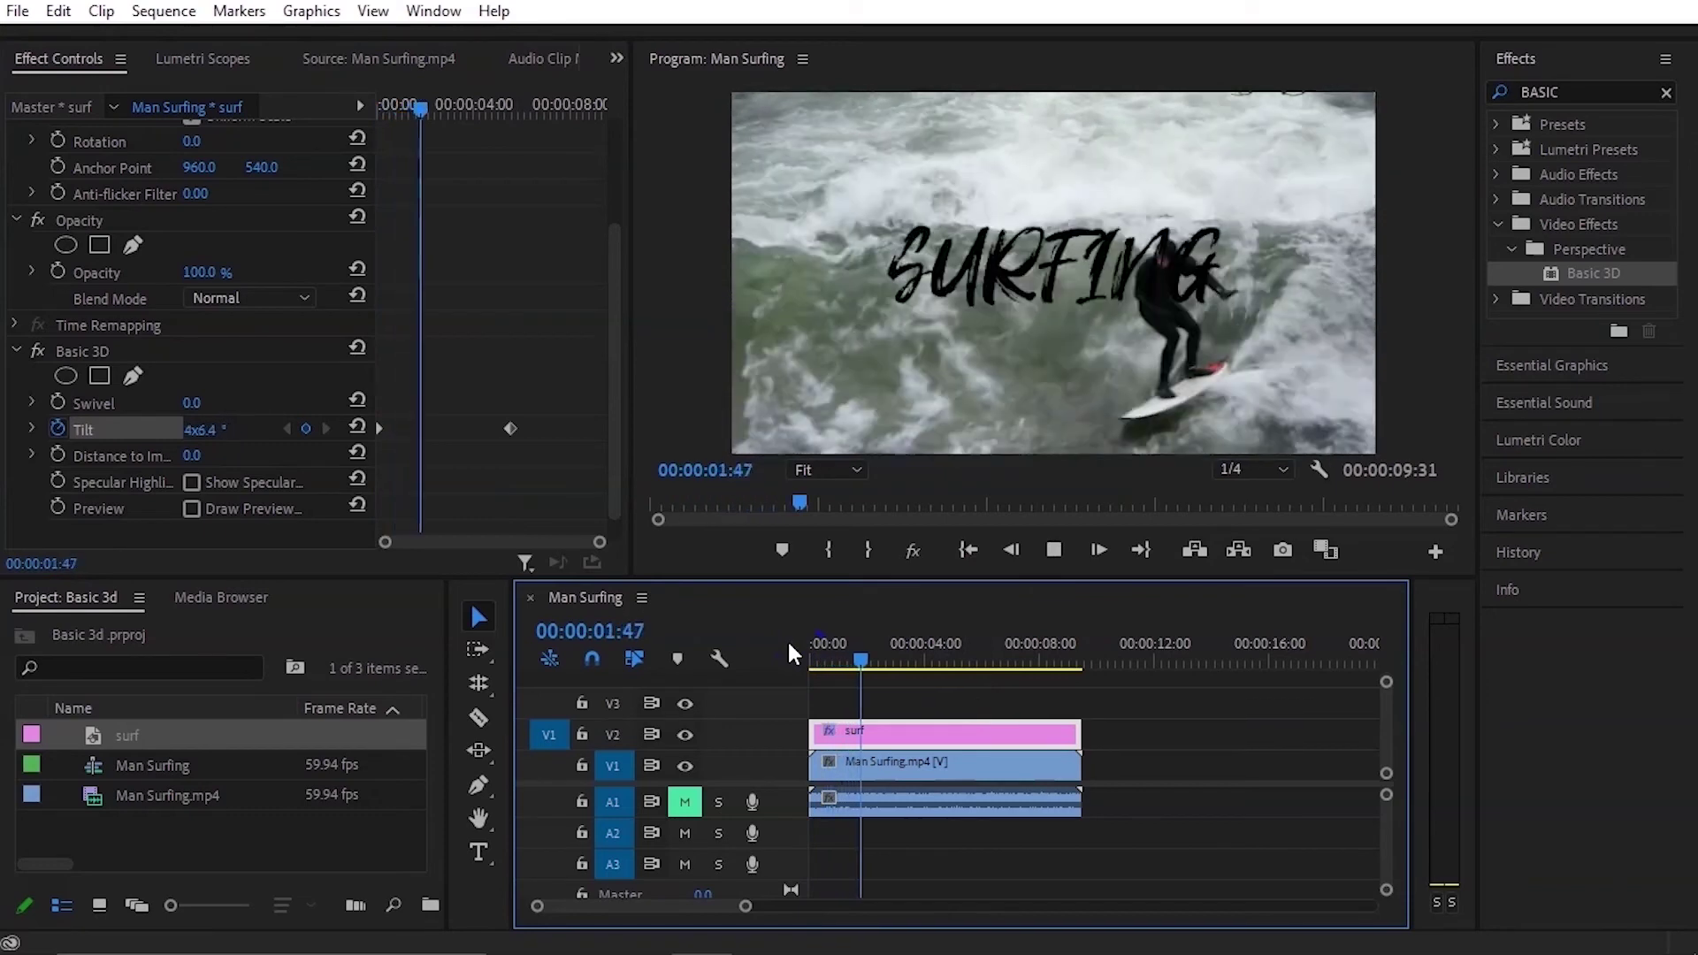
key(space)
drag(1010, 669, 806, 661)
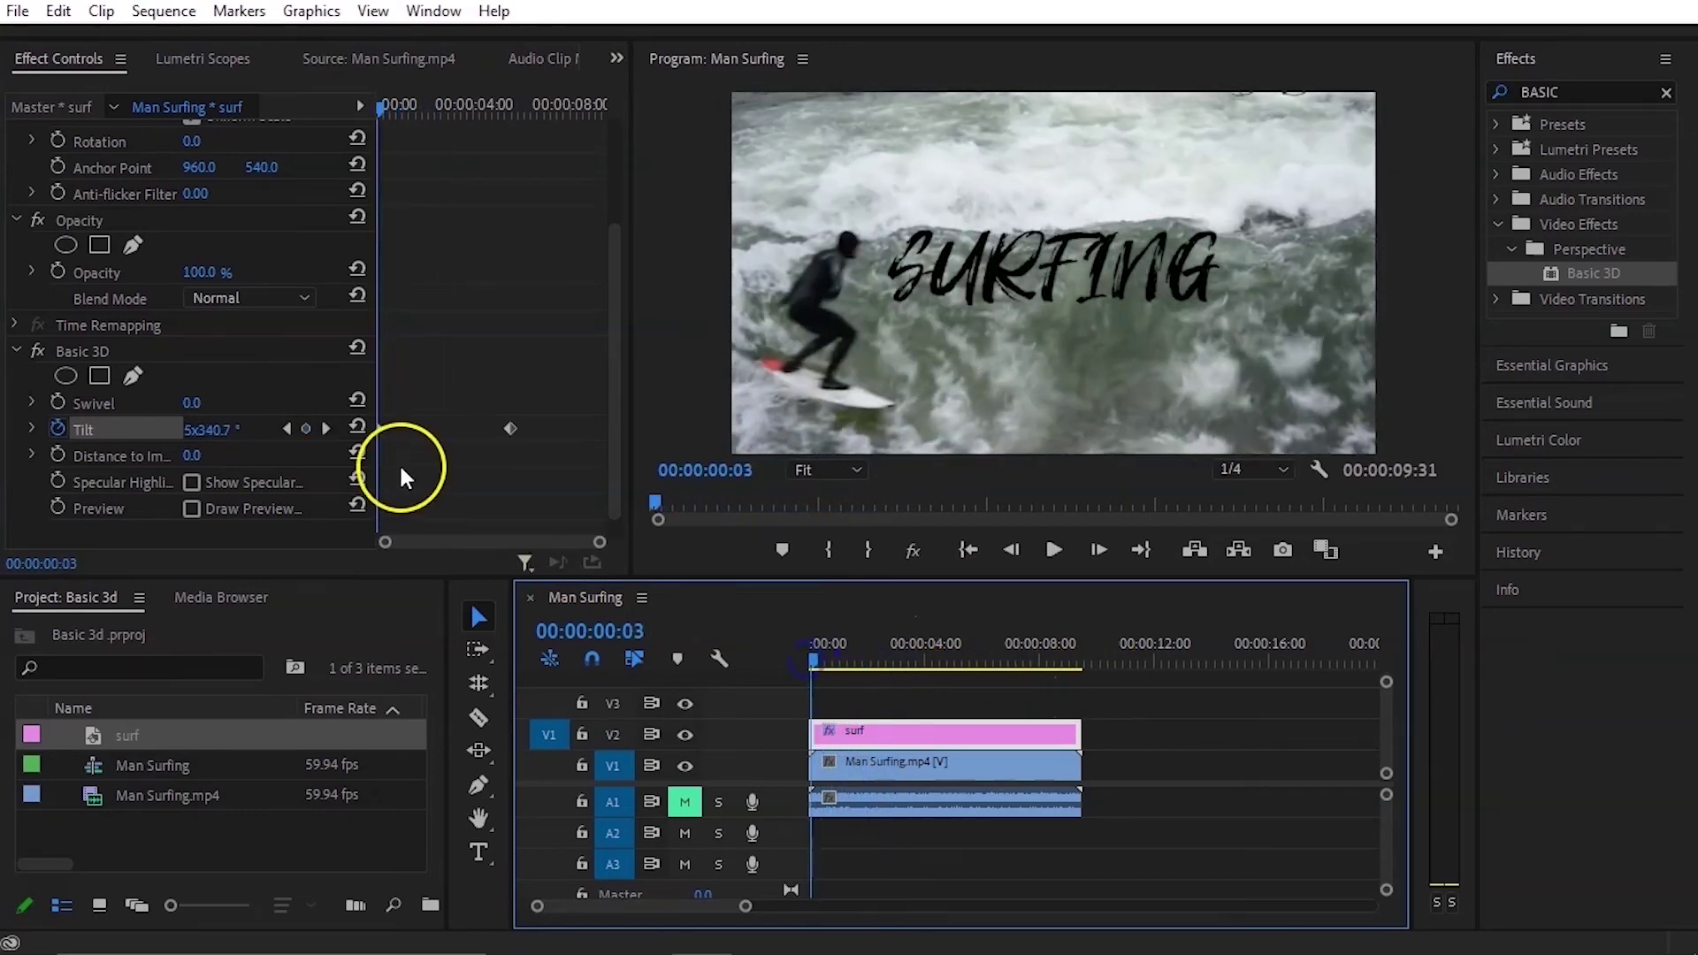
Step: Apply Ease Out to the first Tilt keyframe and Ease In to the second one
right_click(379, 429)
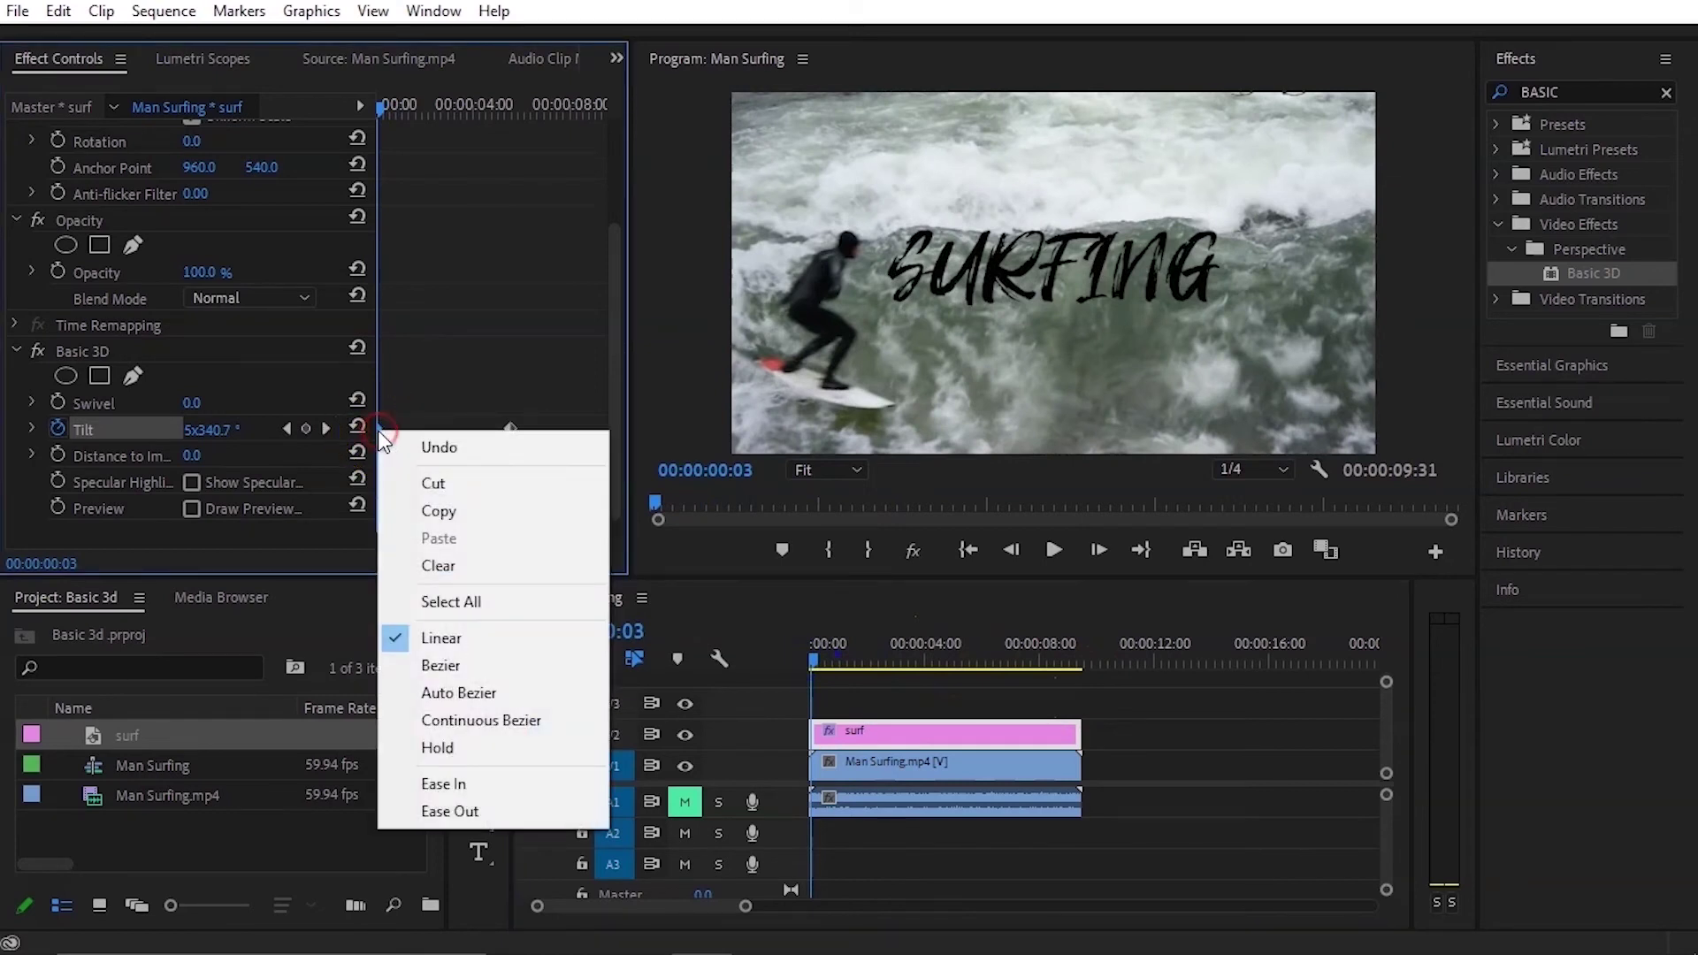
click(498, 809)
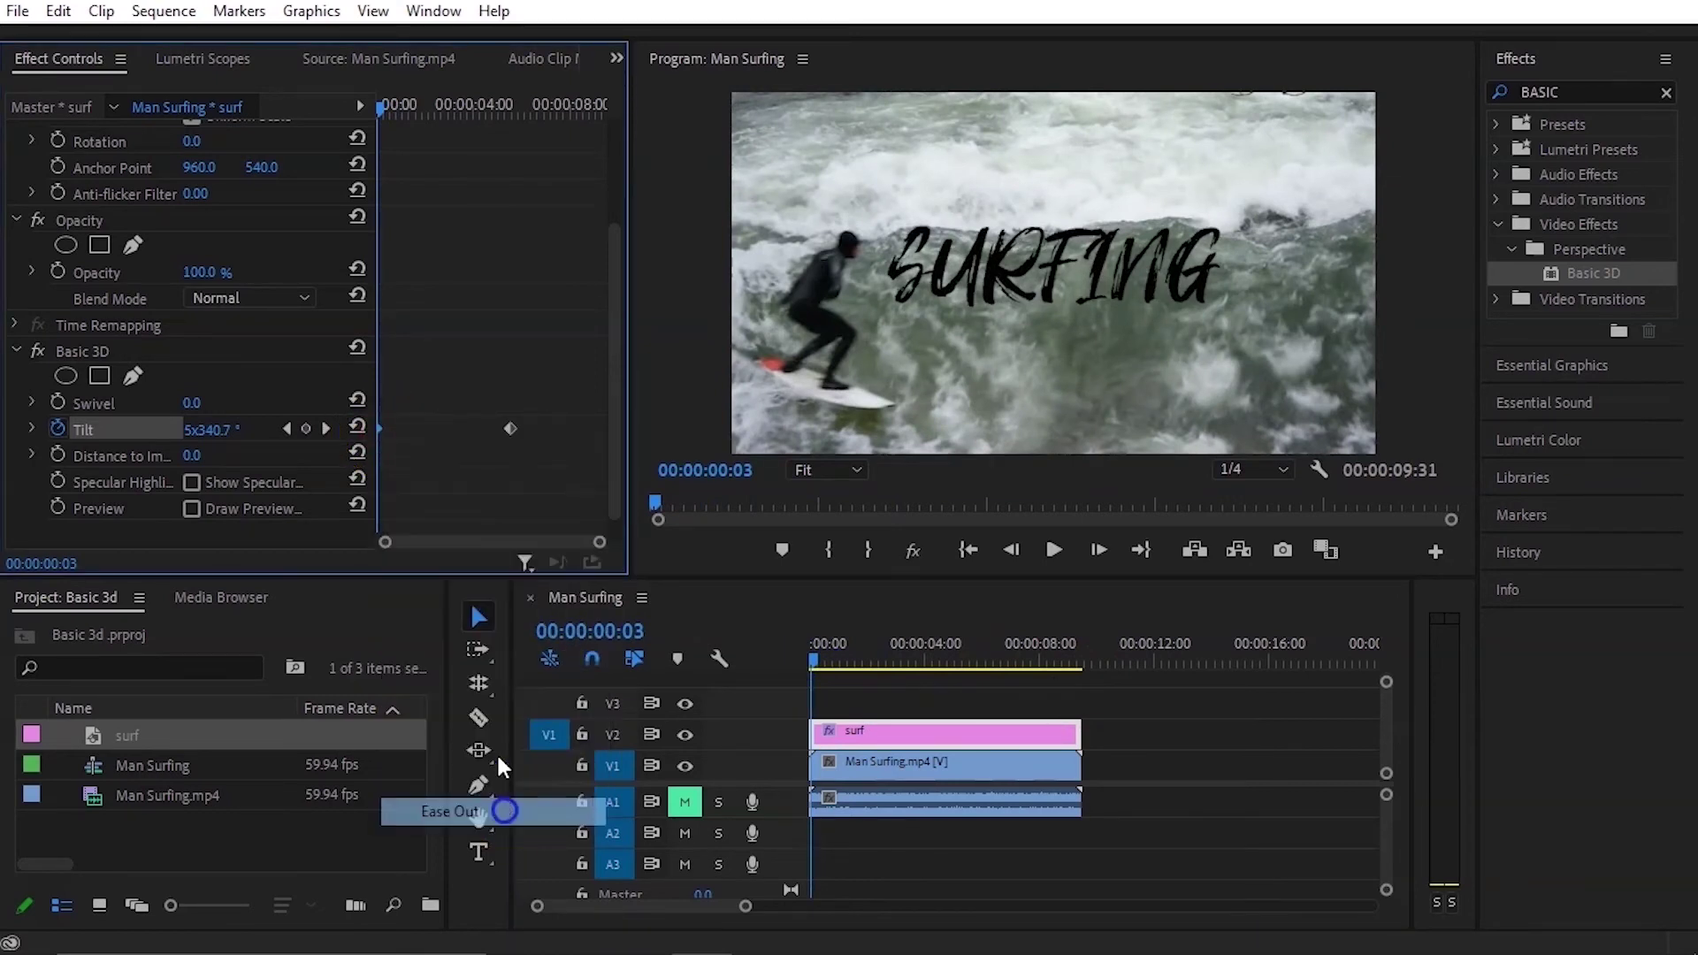
right_click(510, 428)
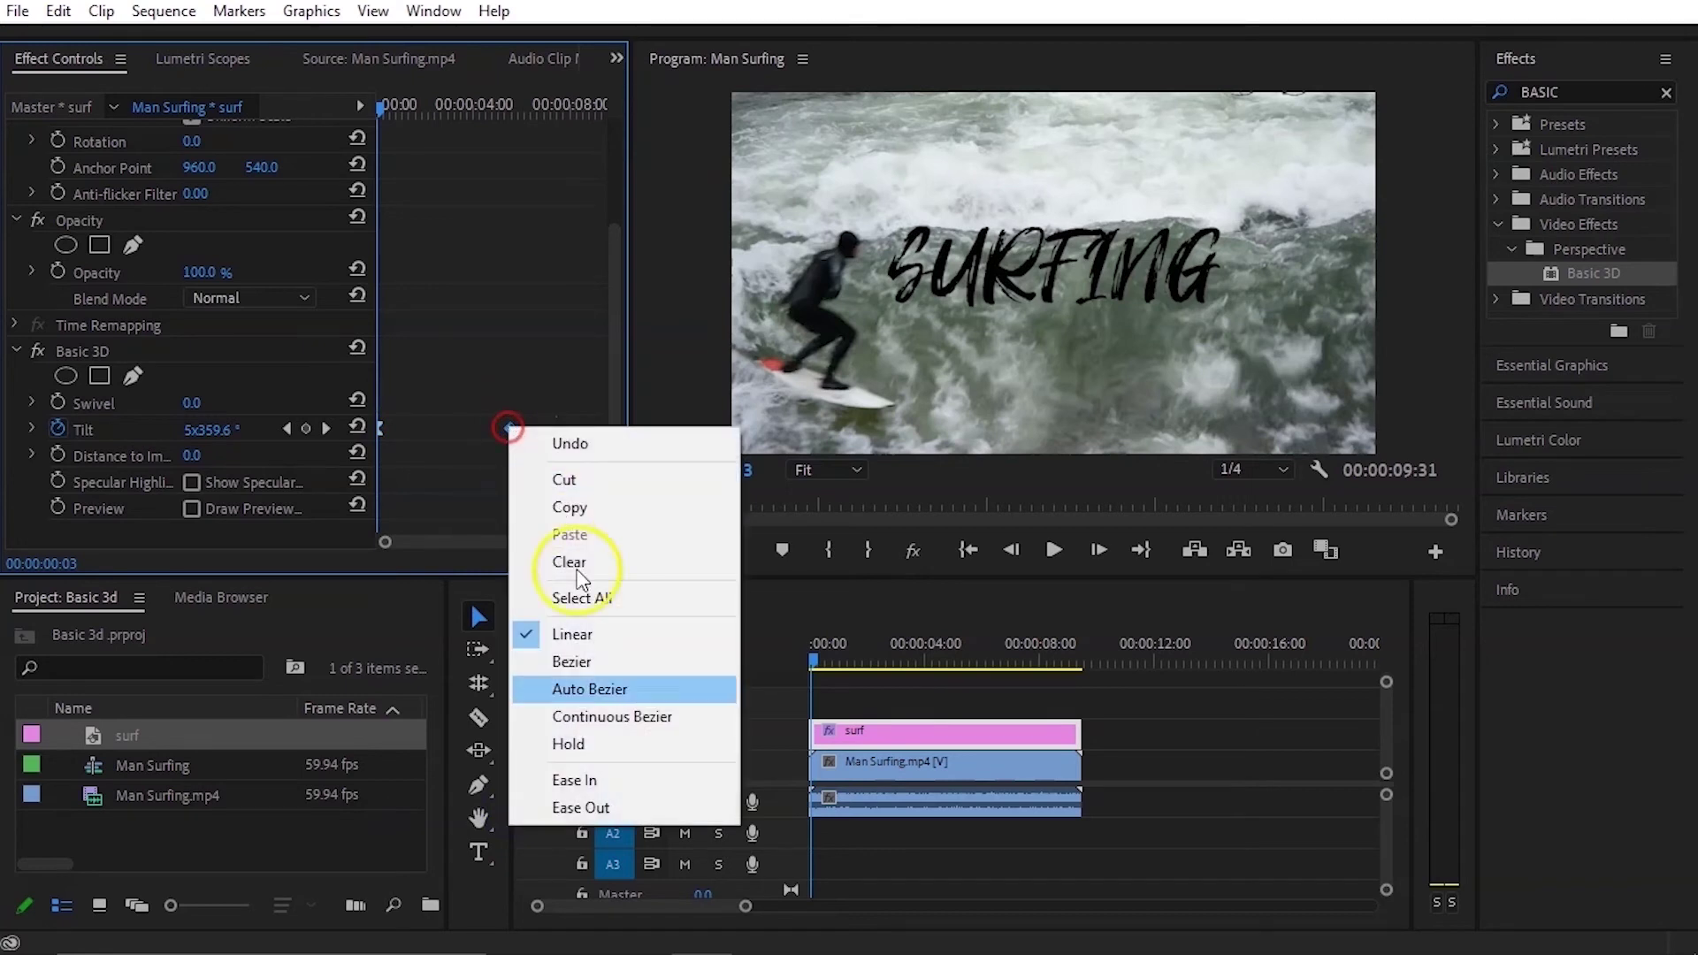
click(596, 778)
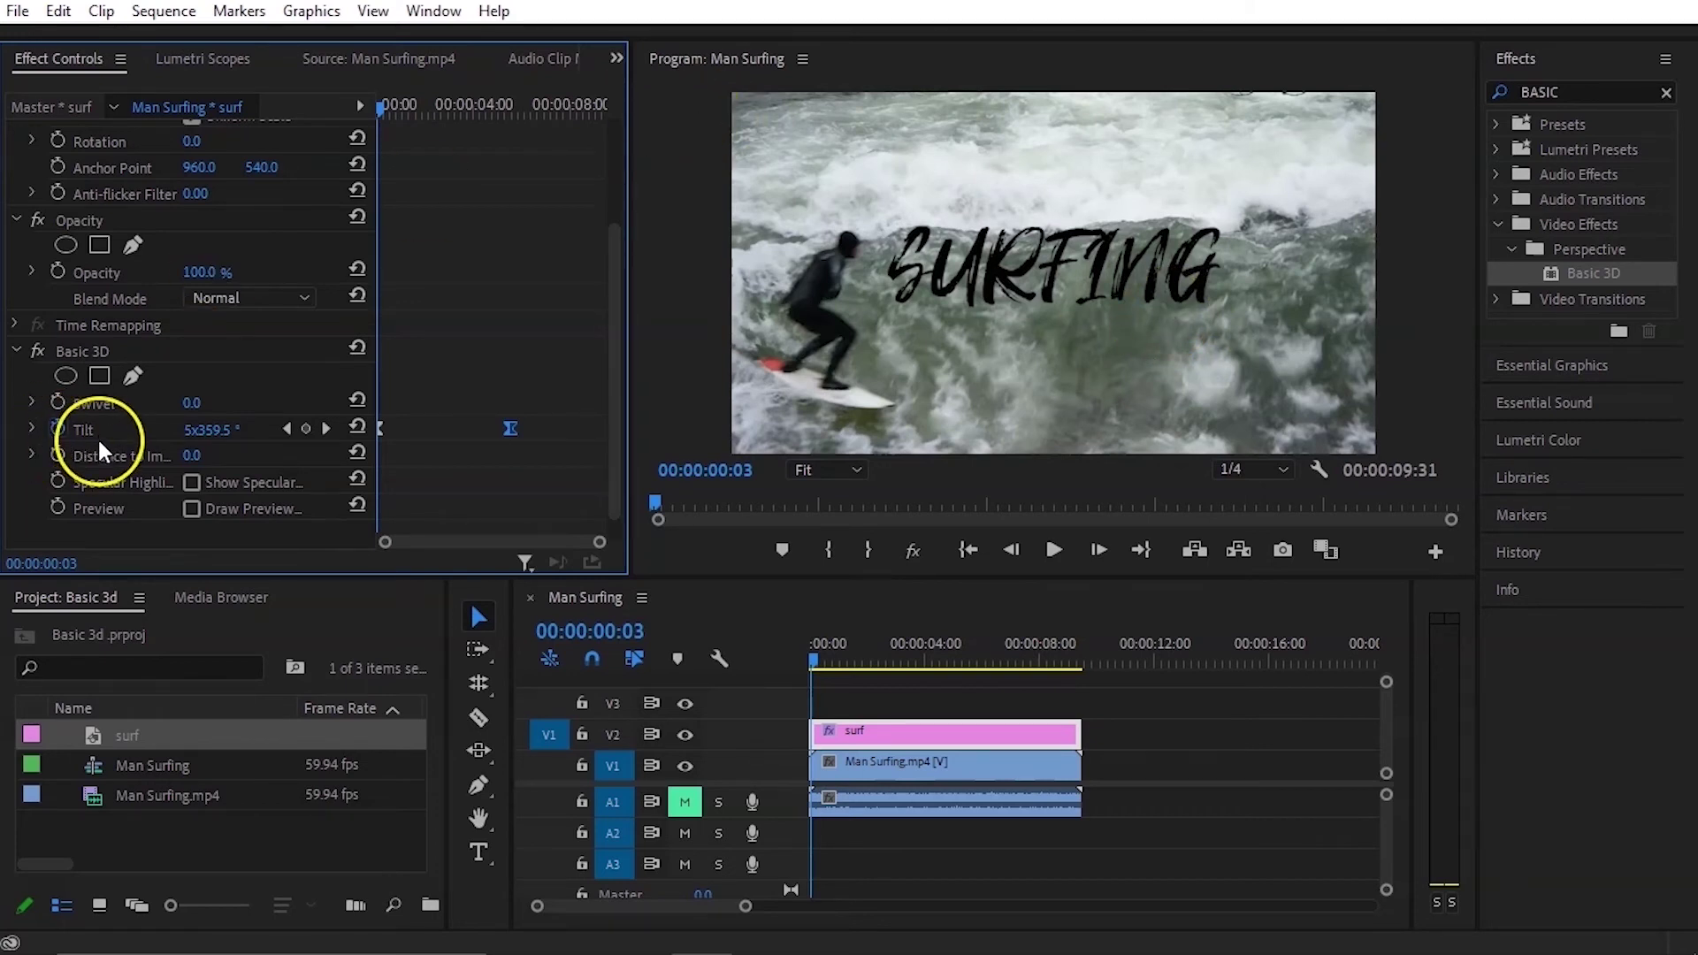
Step: Reshape the Tilt curve so the spin starts fast and slows gradually towards the second keyframe, and preview the animation
click(32, 430)
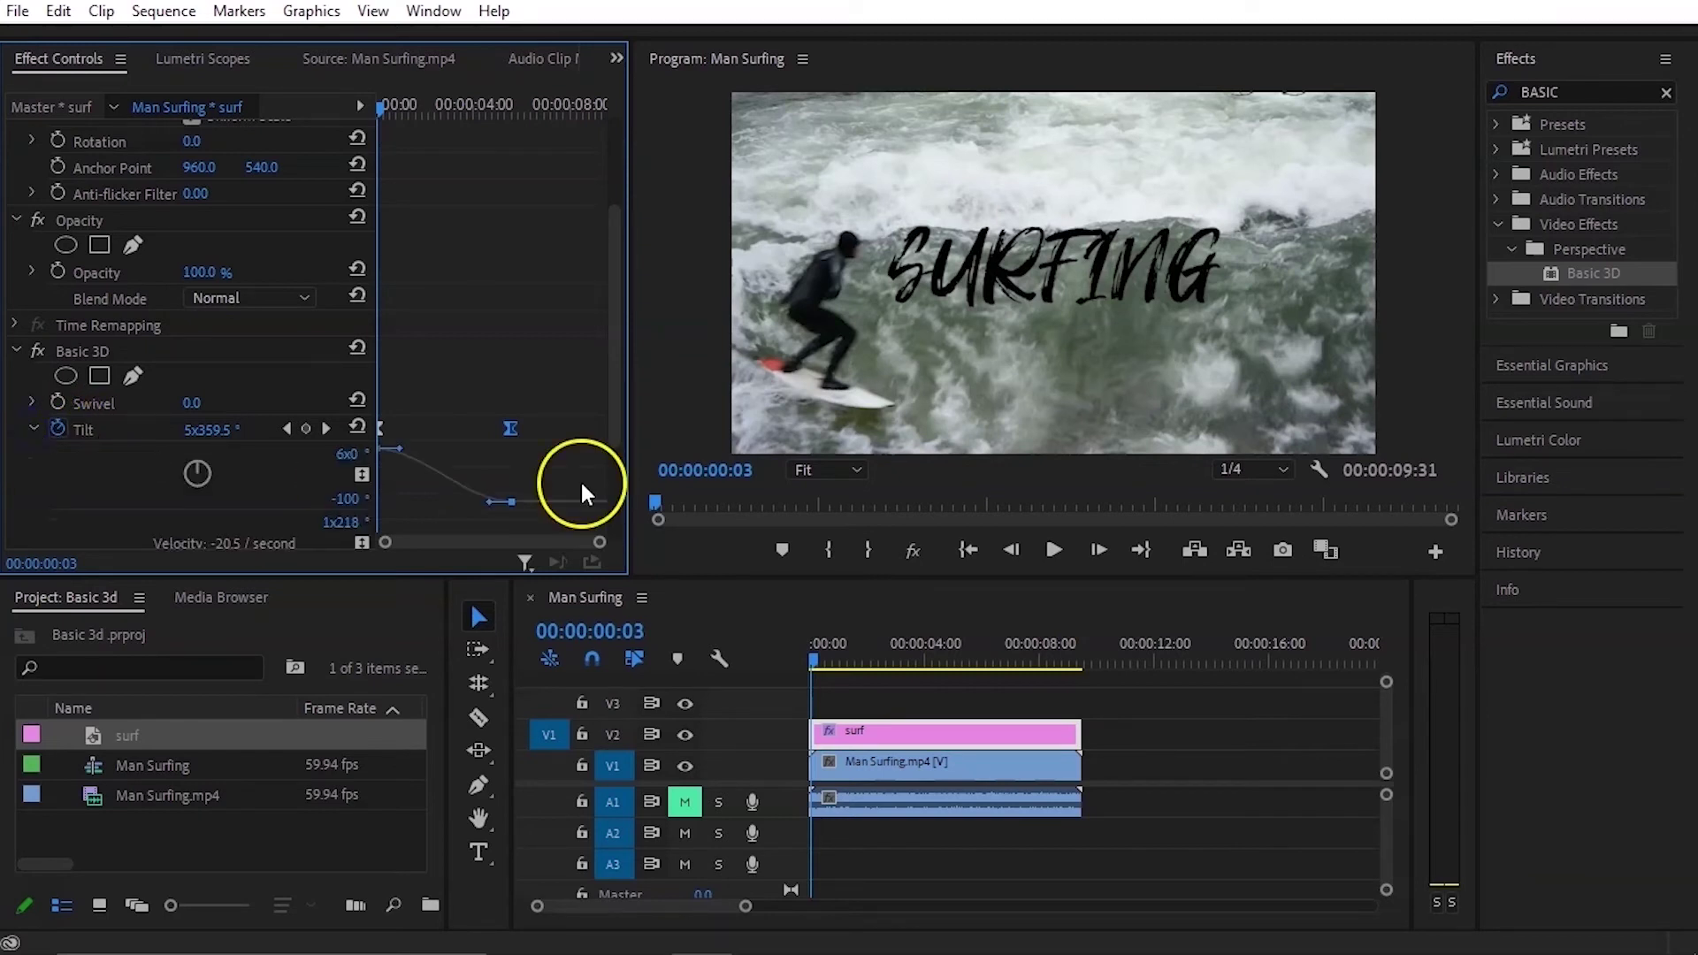
drag(608, 419, 614, 494)
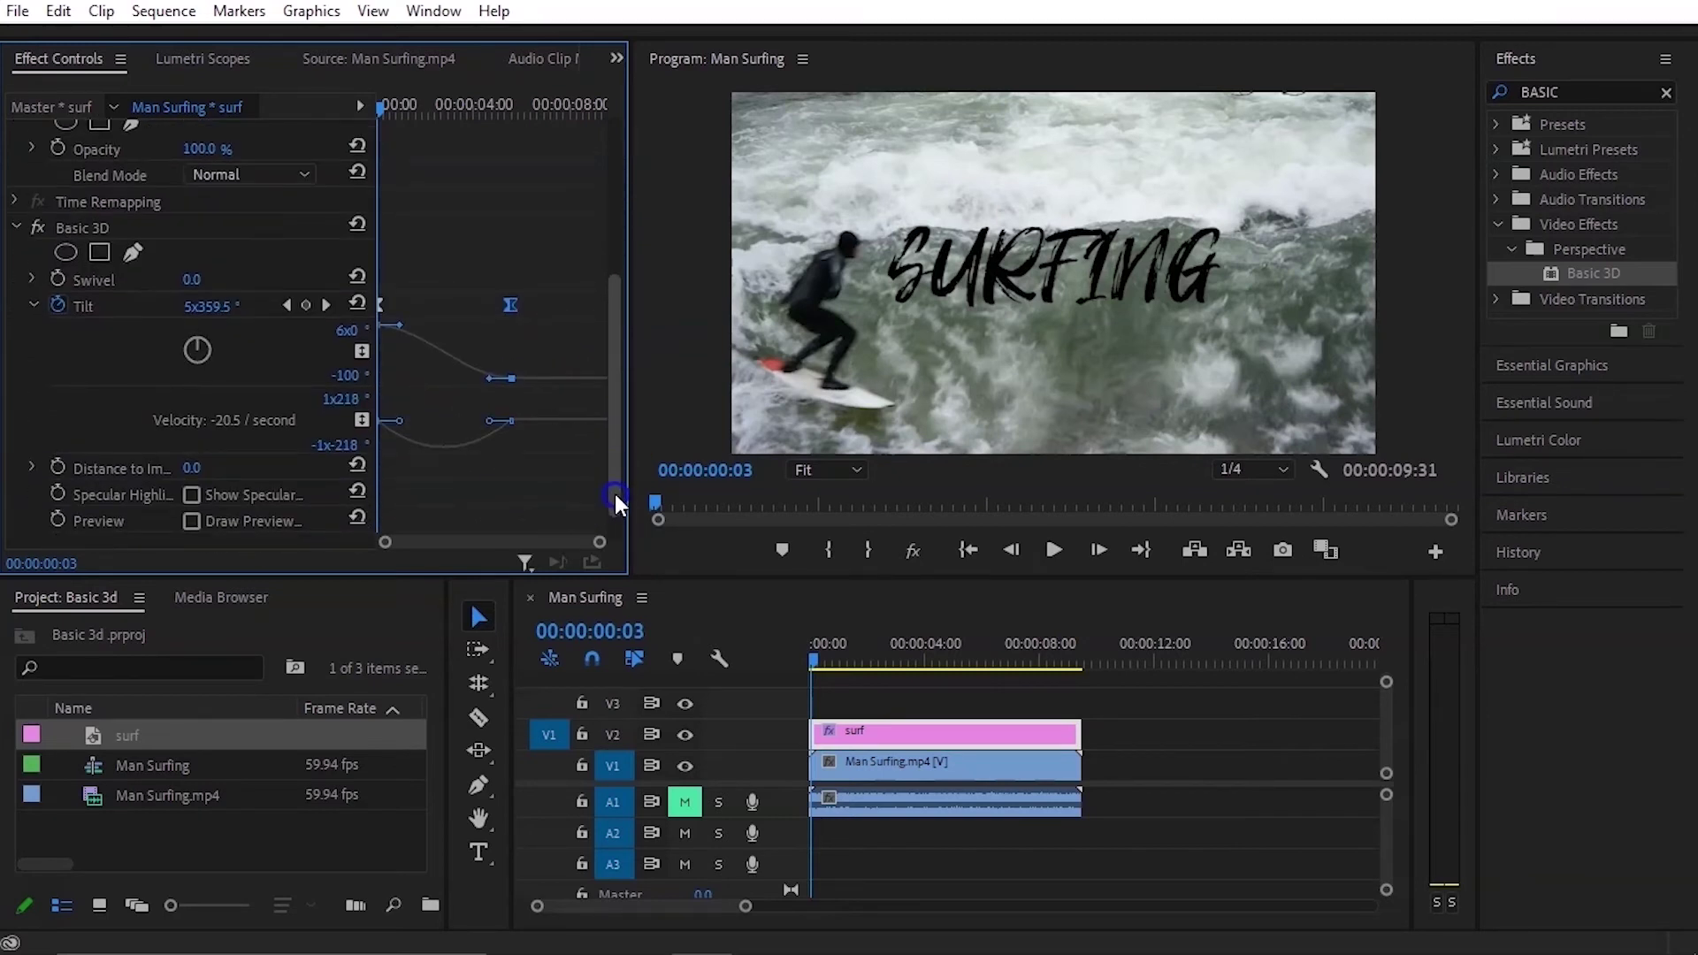
click(489, 381)
drag(489, 378, 391, 431)
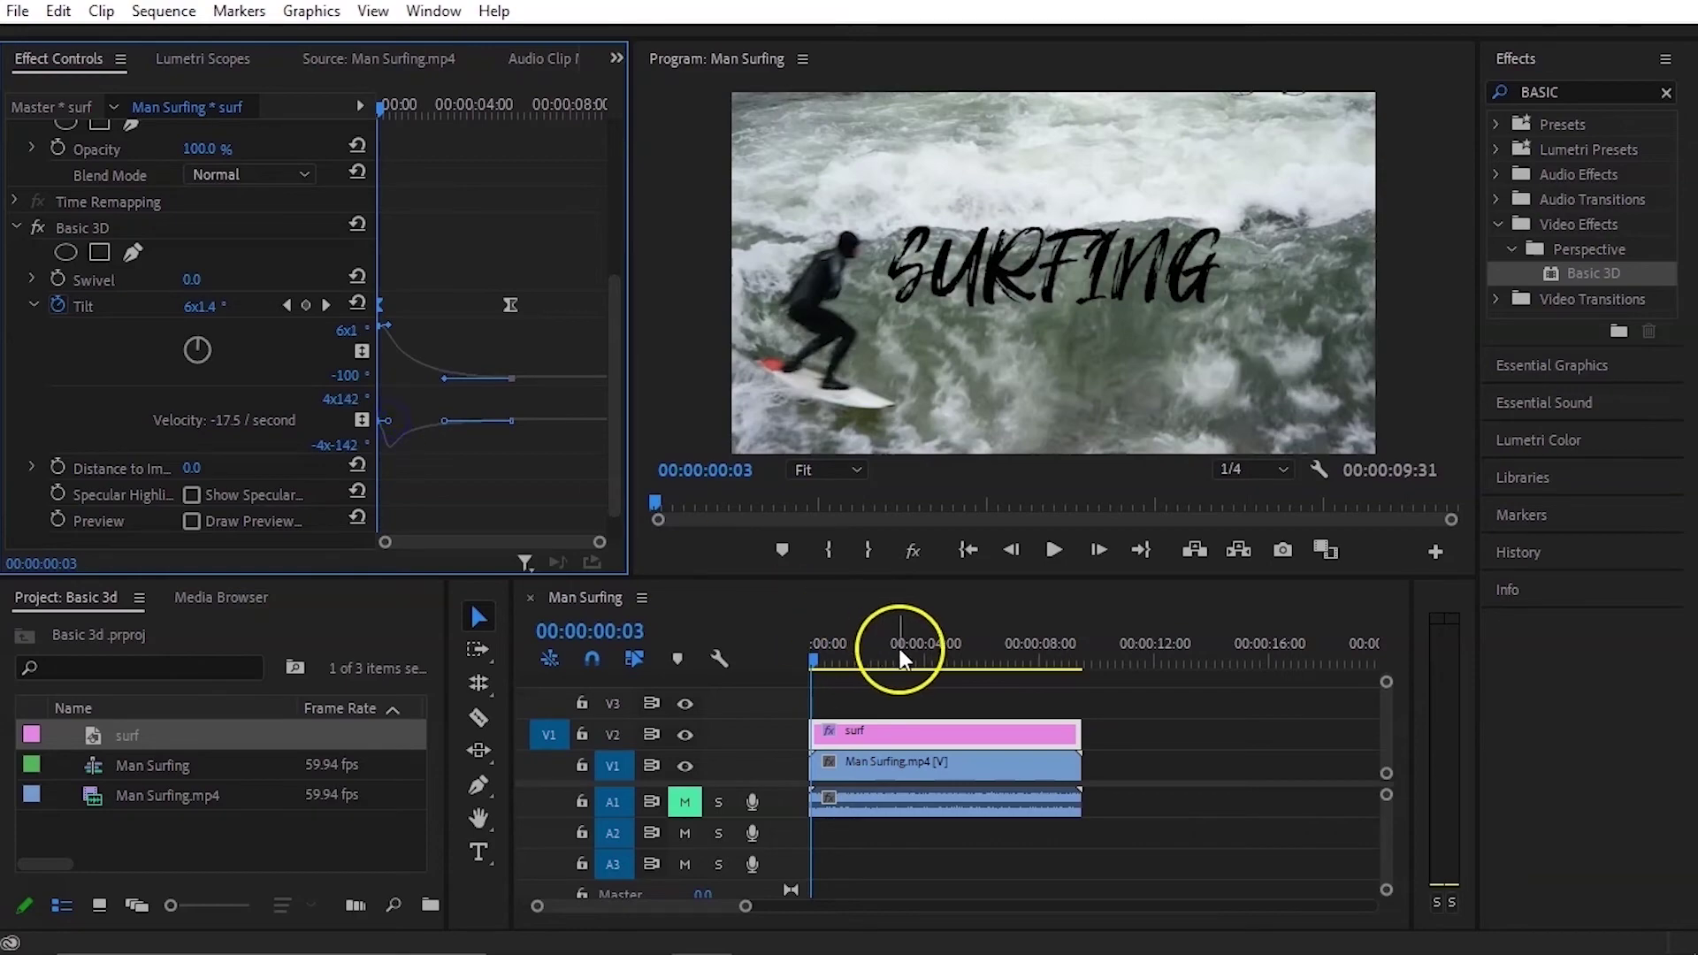
key(space)
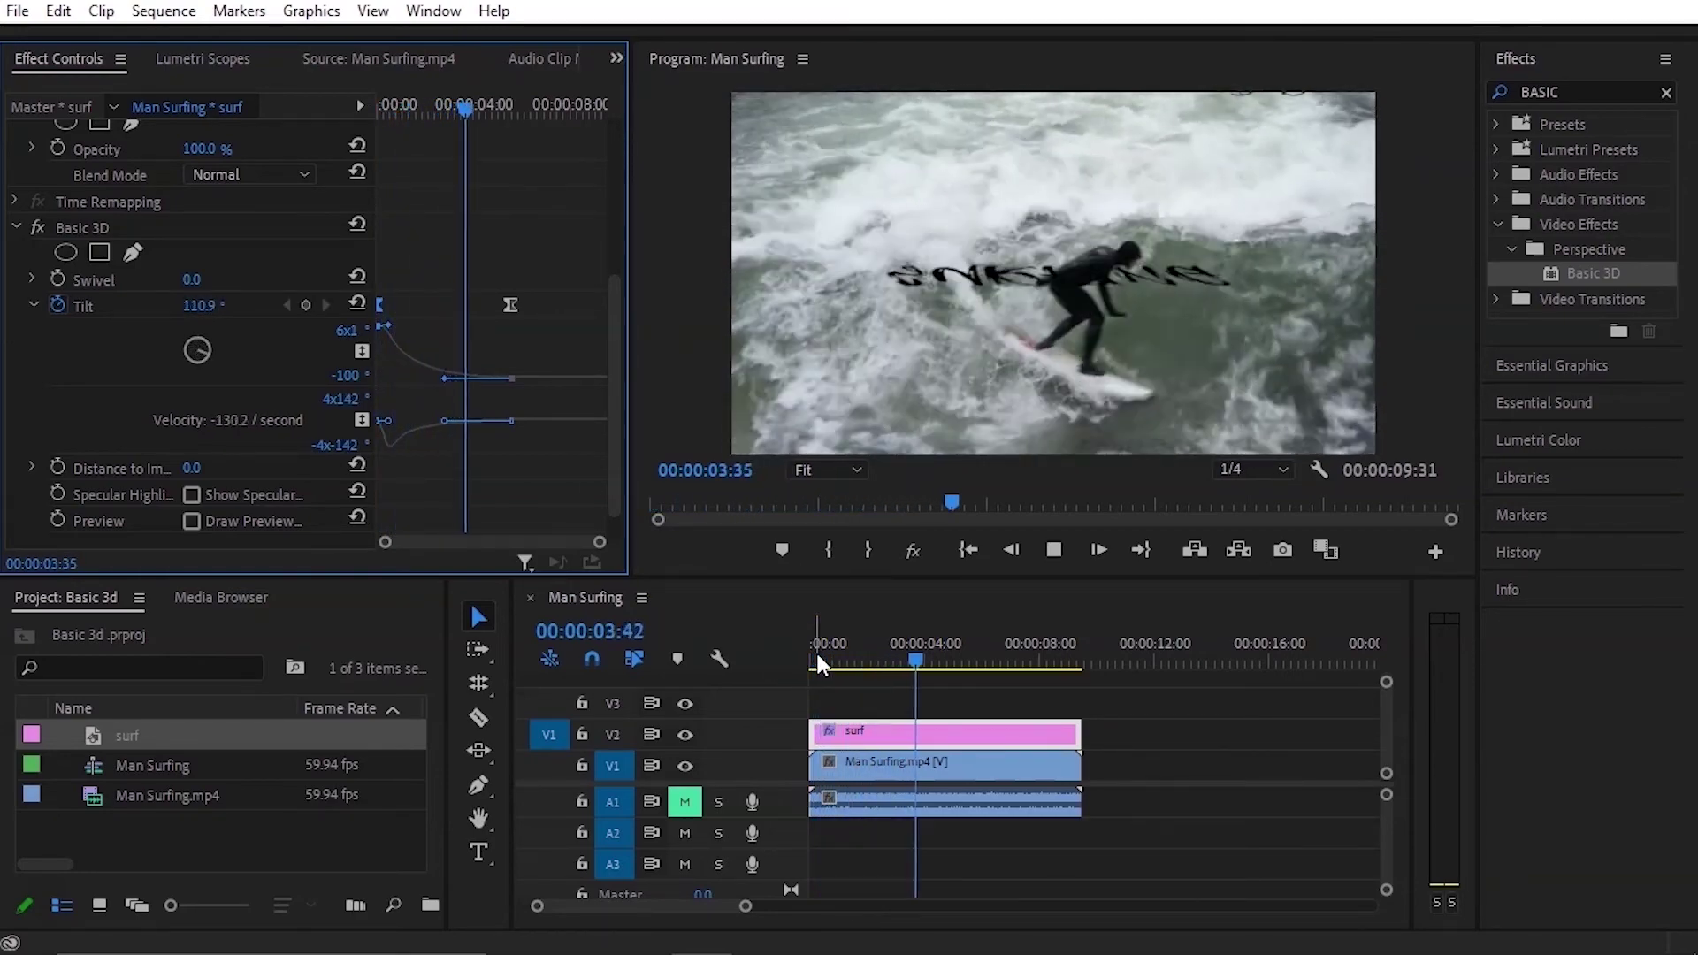
key(space)
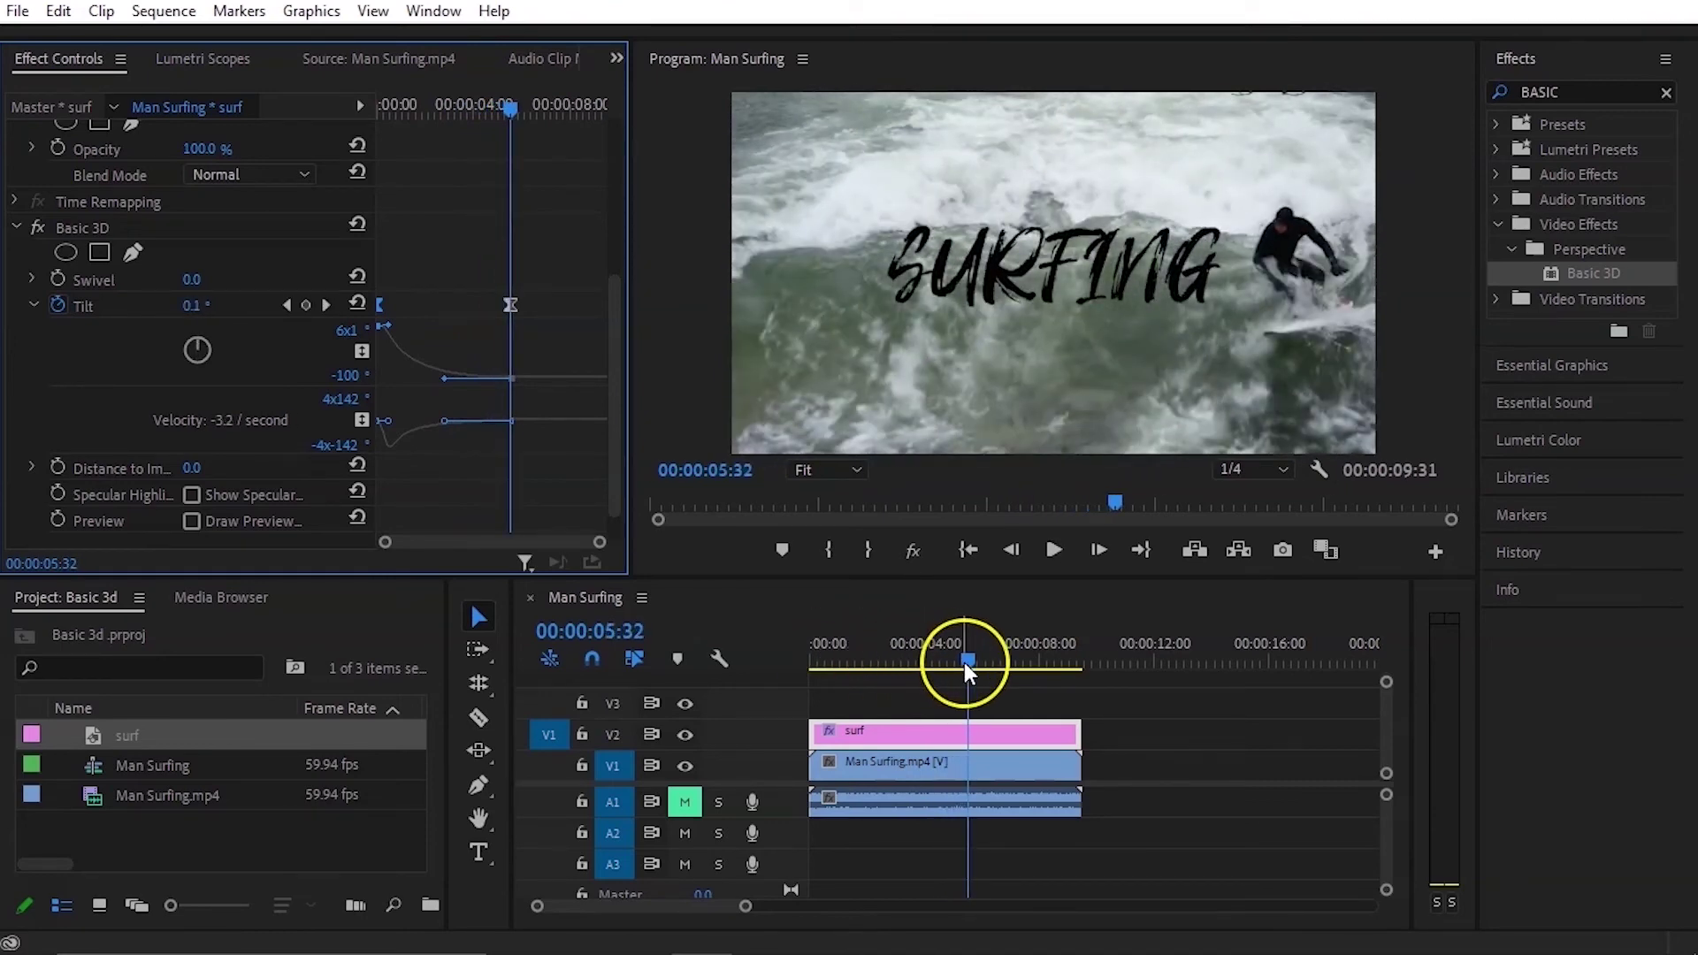
drag(964, 661, 782, 658)
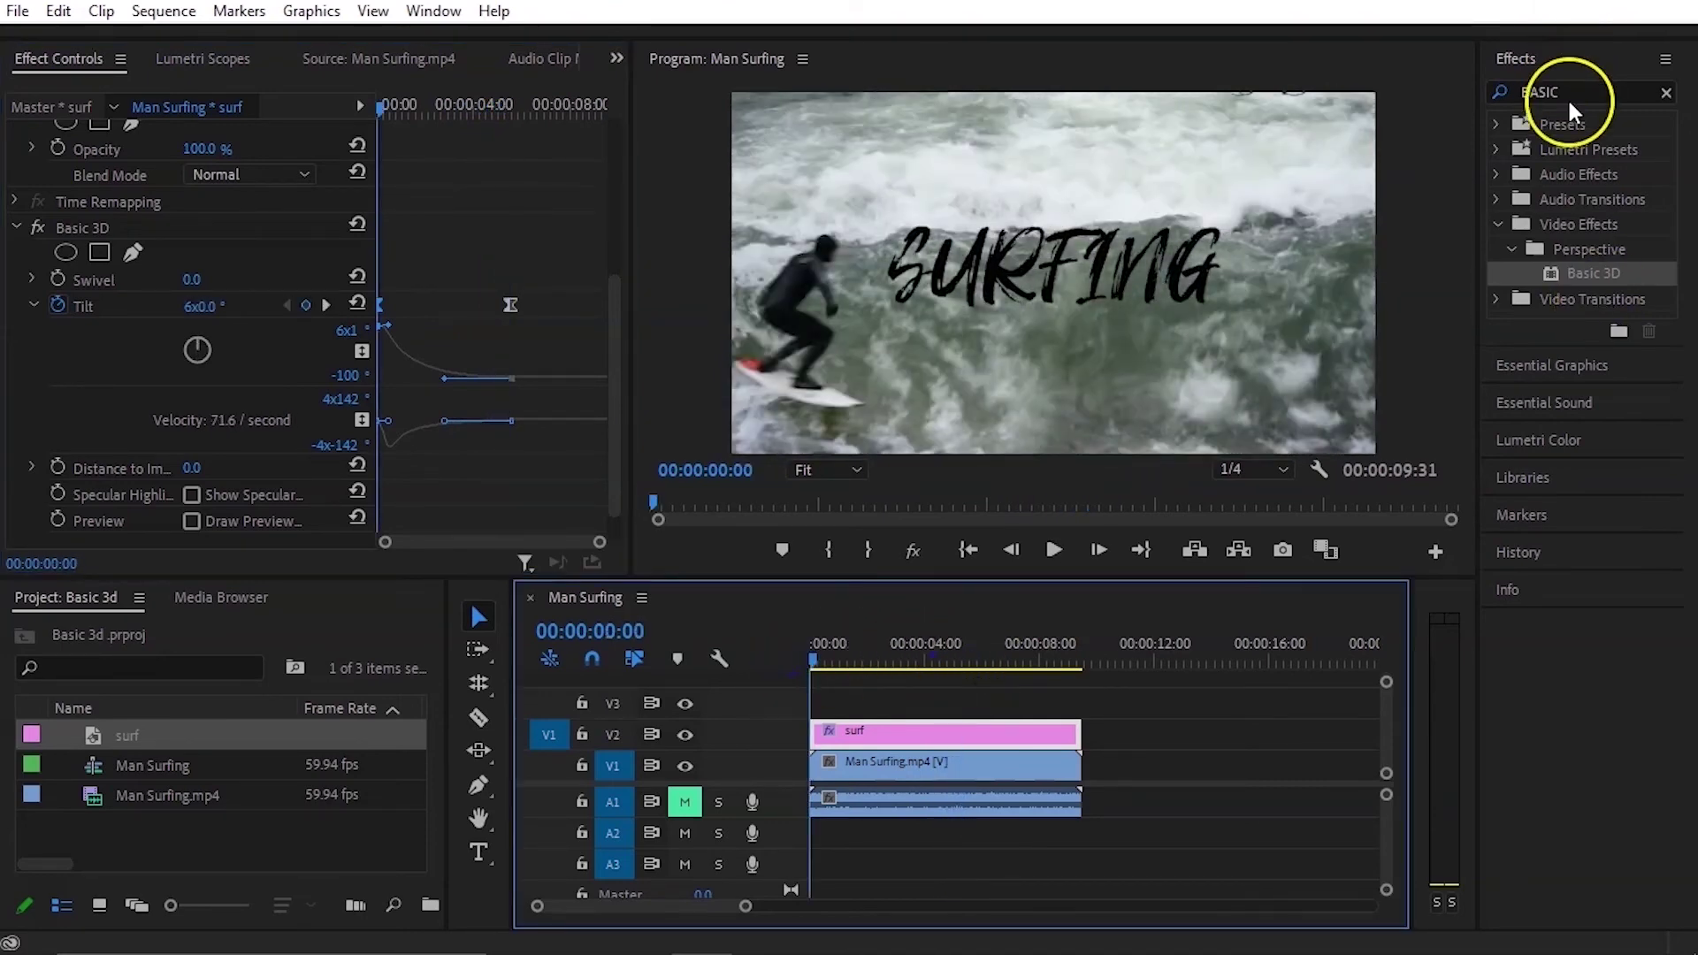
Step: Search the effects for blur and apply Directional Blur to the surf title clip
click(1497, 89)
text(blu)
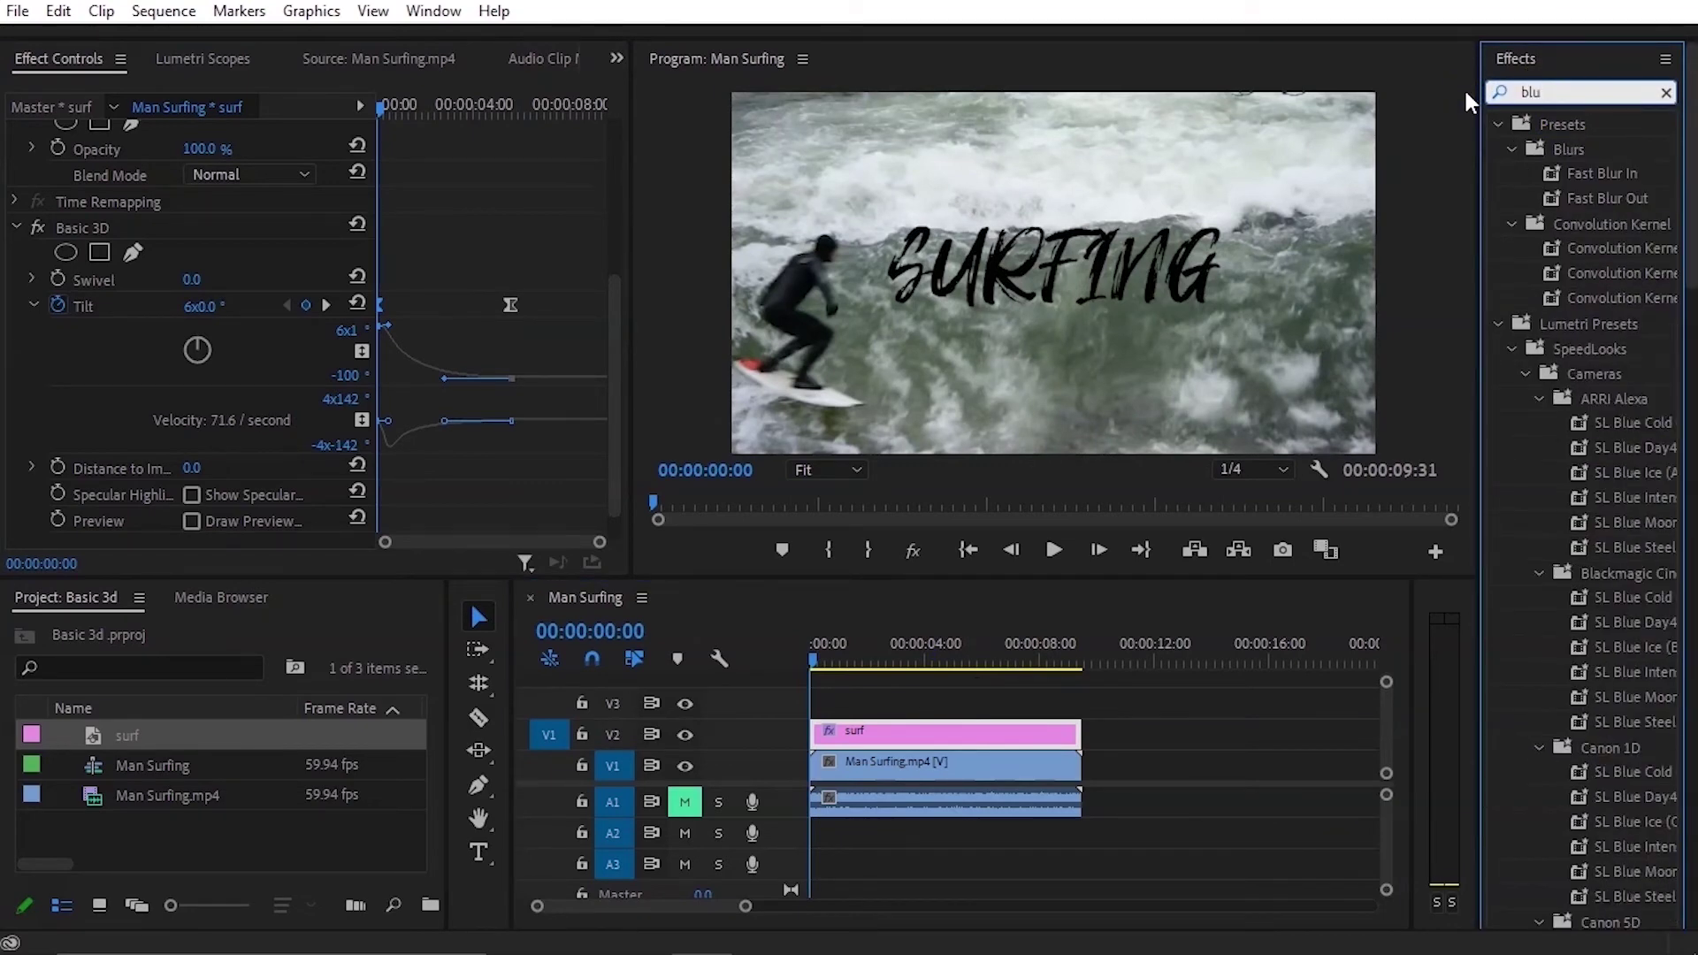
text(r)
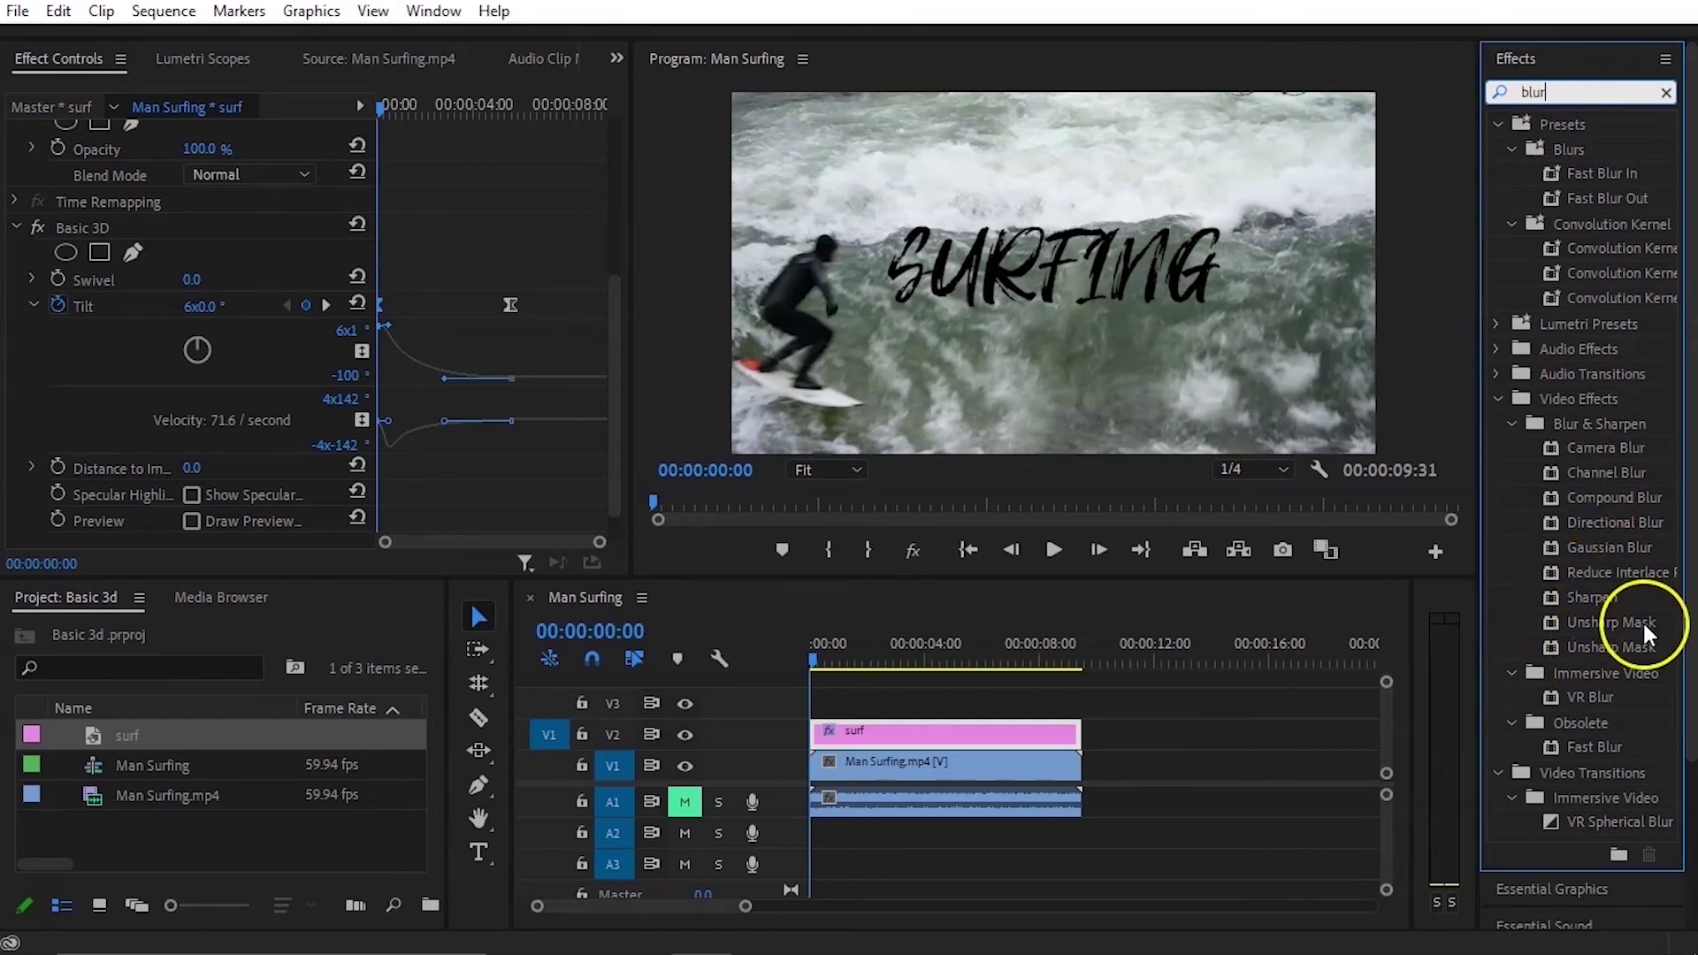
drag(1611, 521, 938, 734)
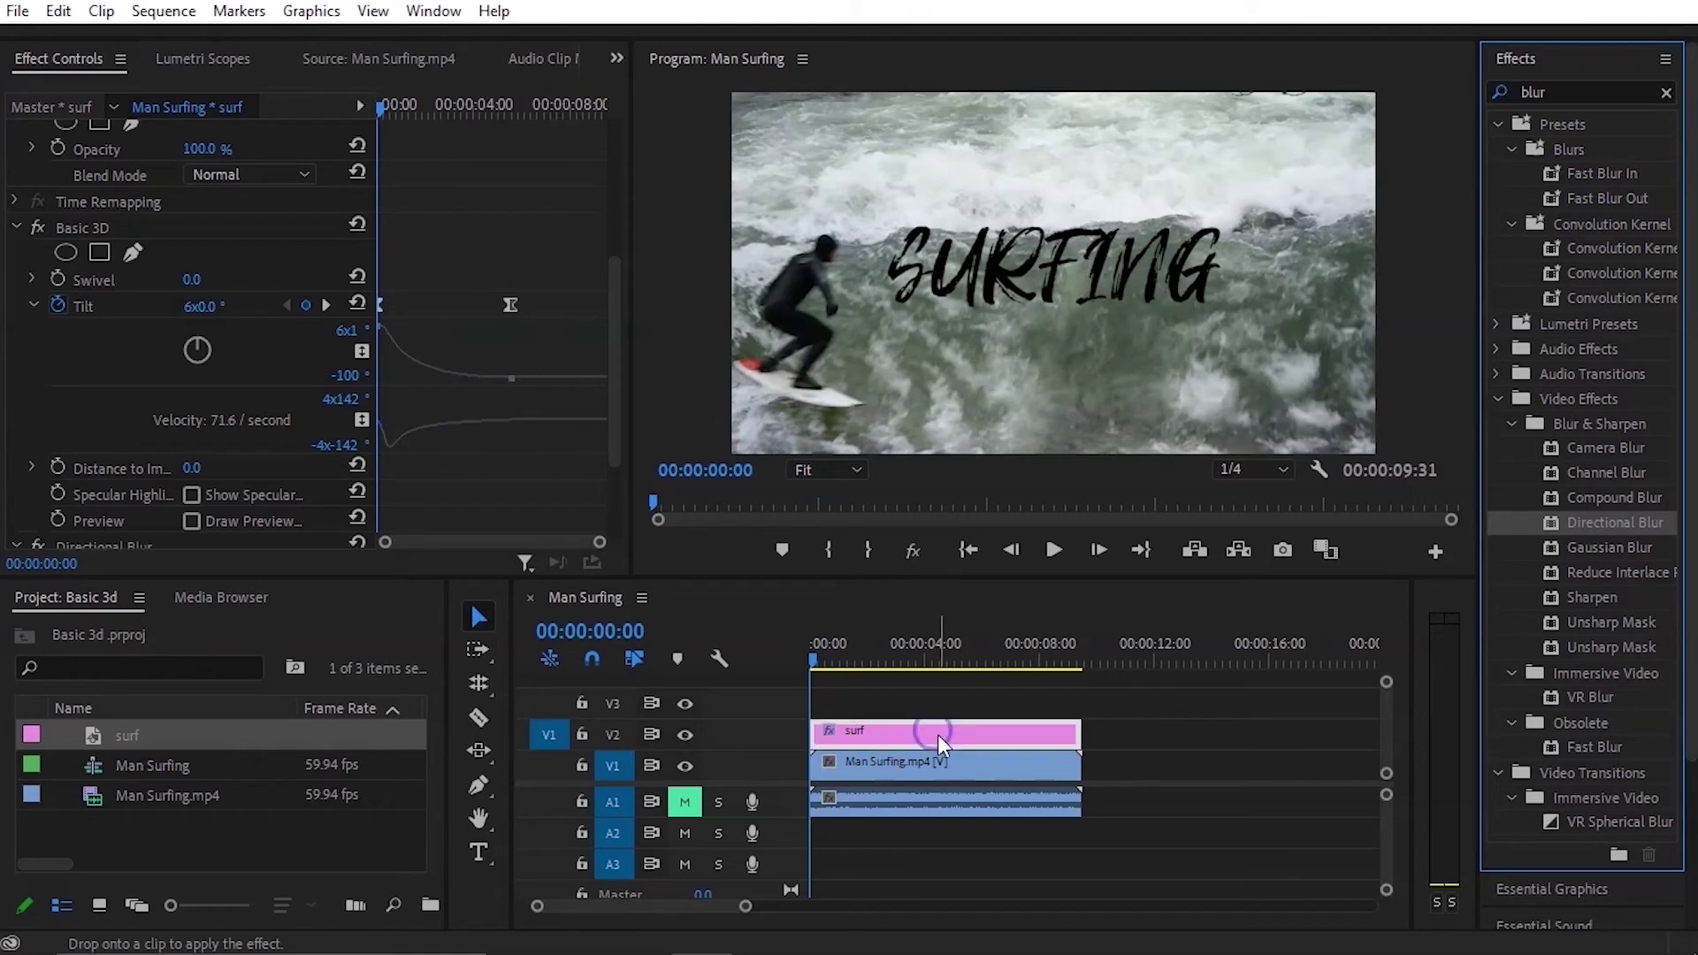
Step: Set the Directional Blur's Blur Length to 26 with a keyframe at the sequence start
scroll(130, 398, down, 3)
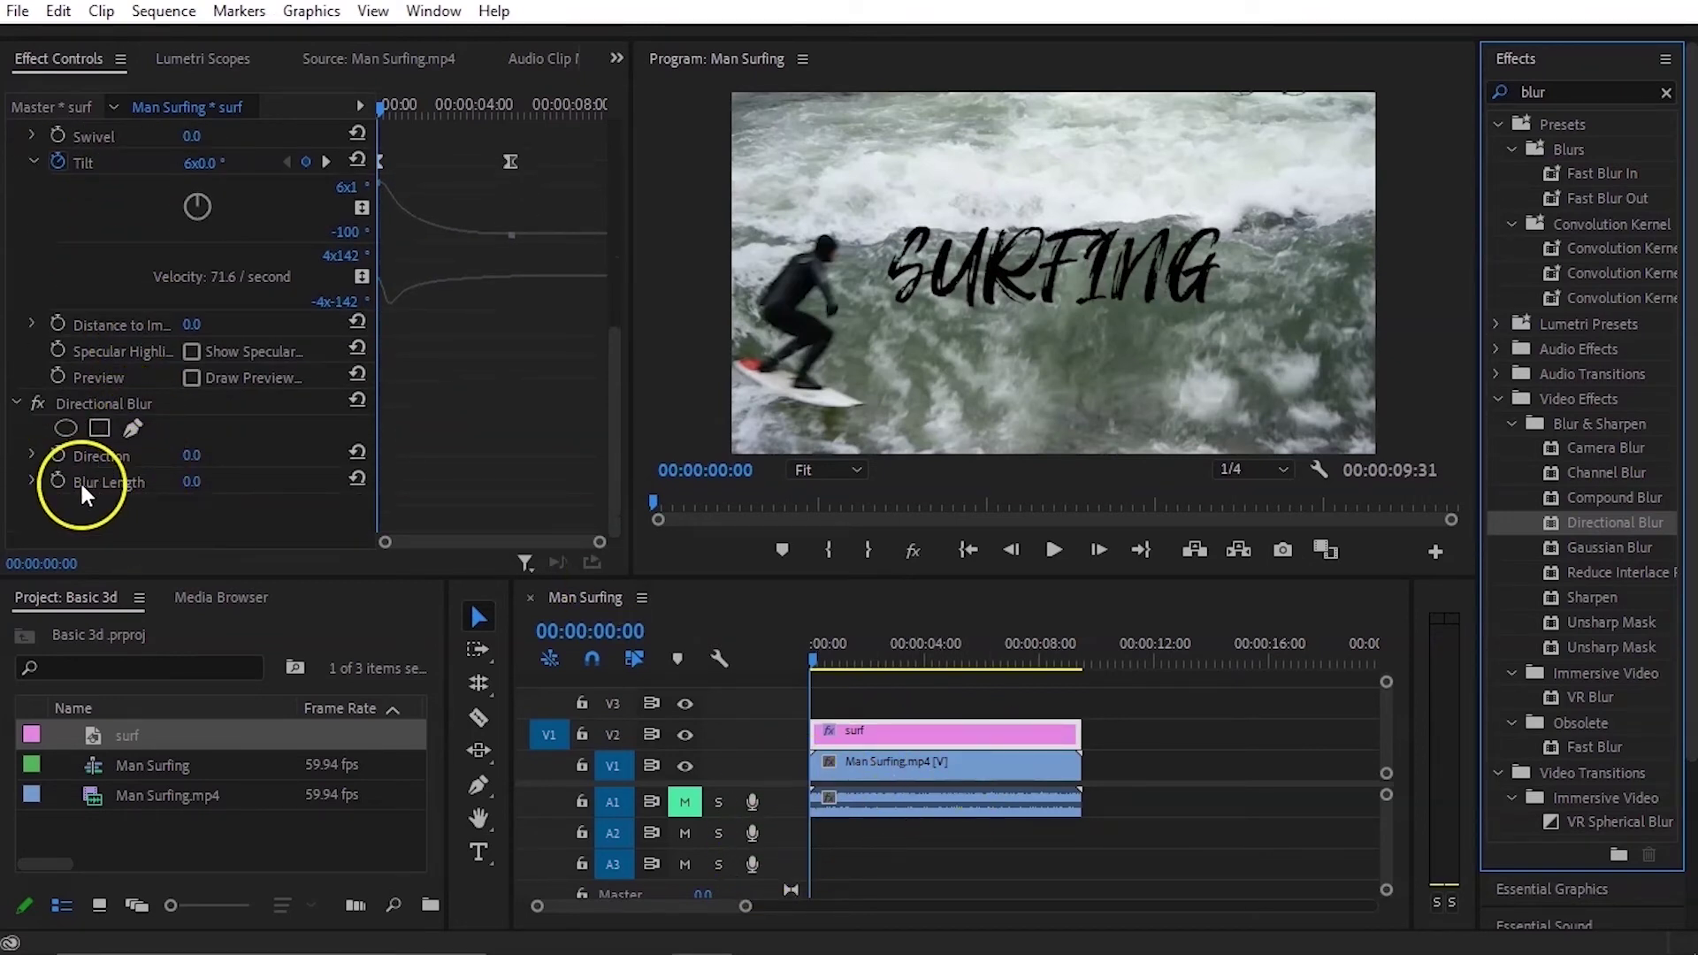
click(191, 486)
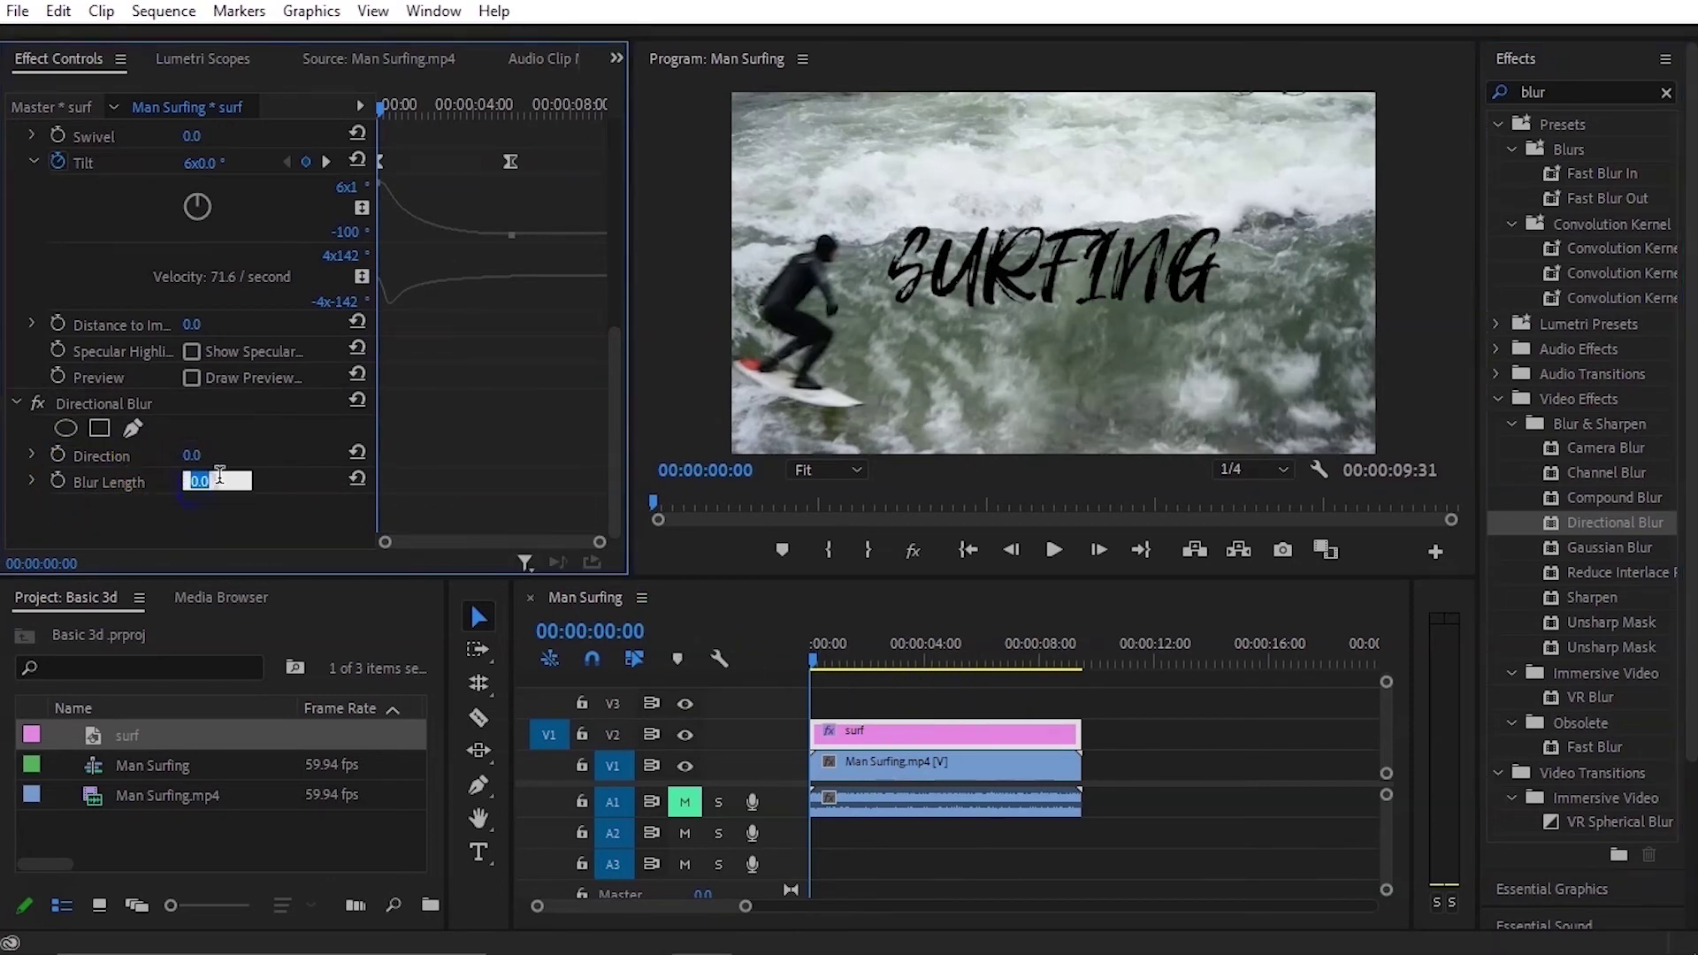
text(26)
key(Return)
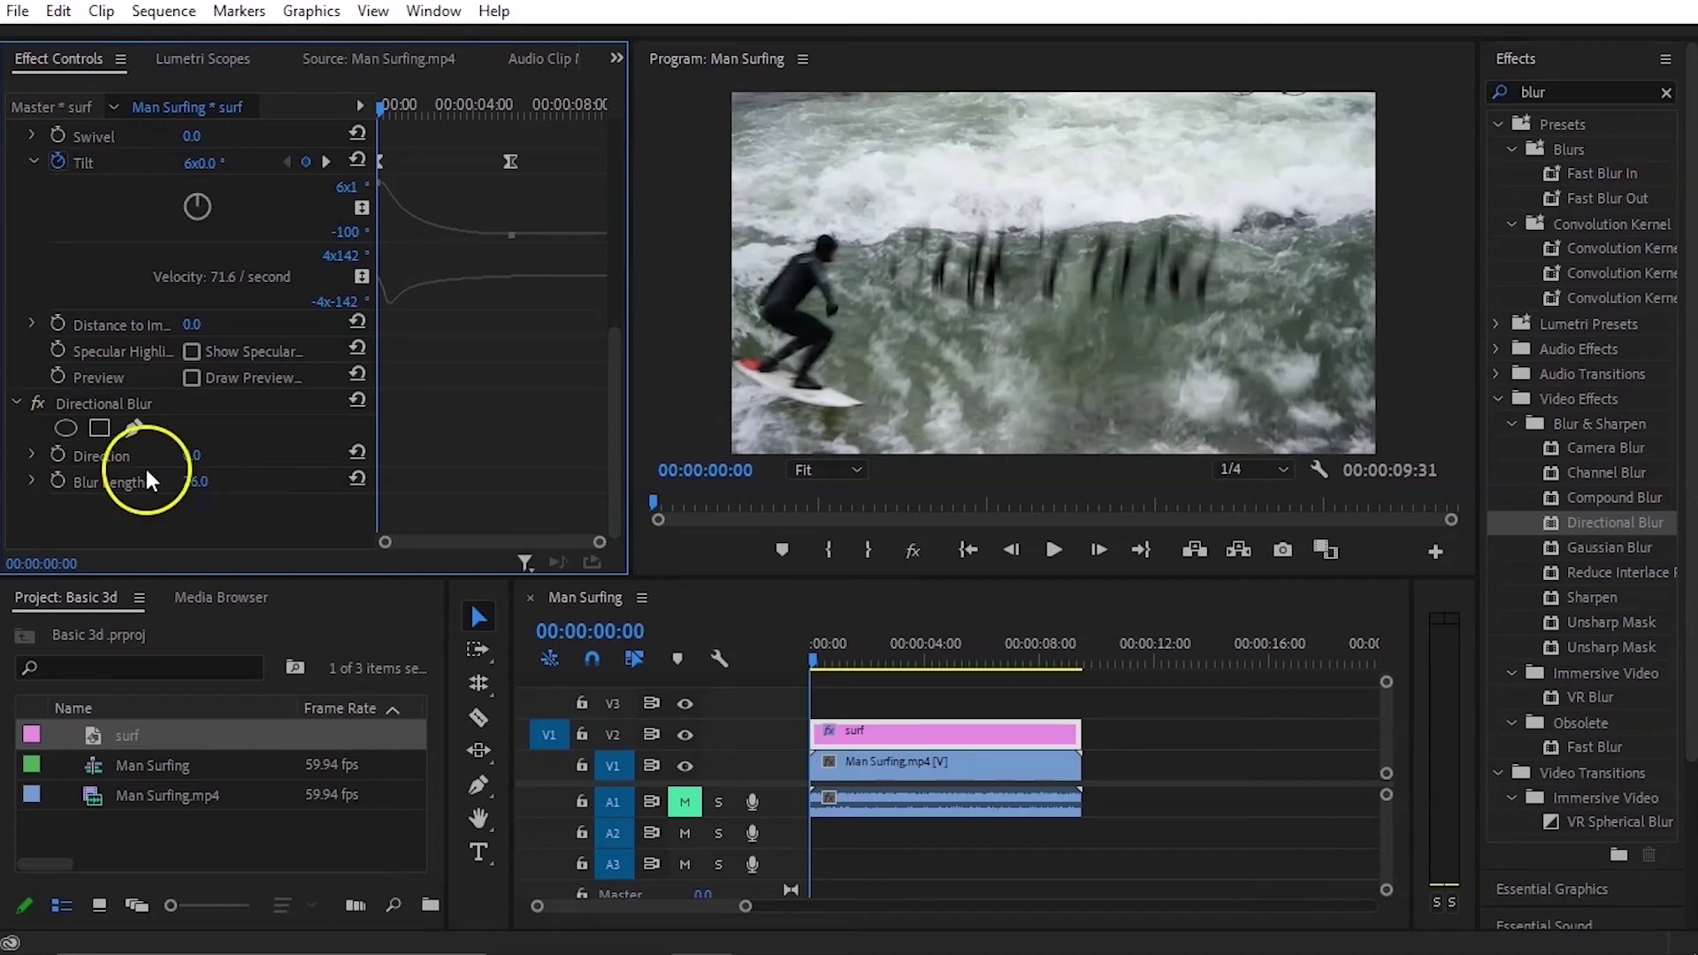
click(58, 480)
Step: Keyframe the Blur Length at 0 at 00:00:04:02
drag(813, 663, 926, 672)
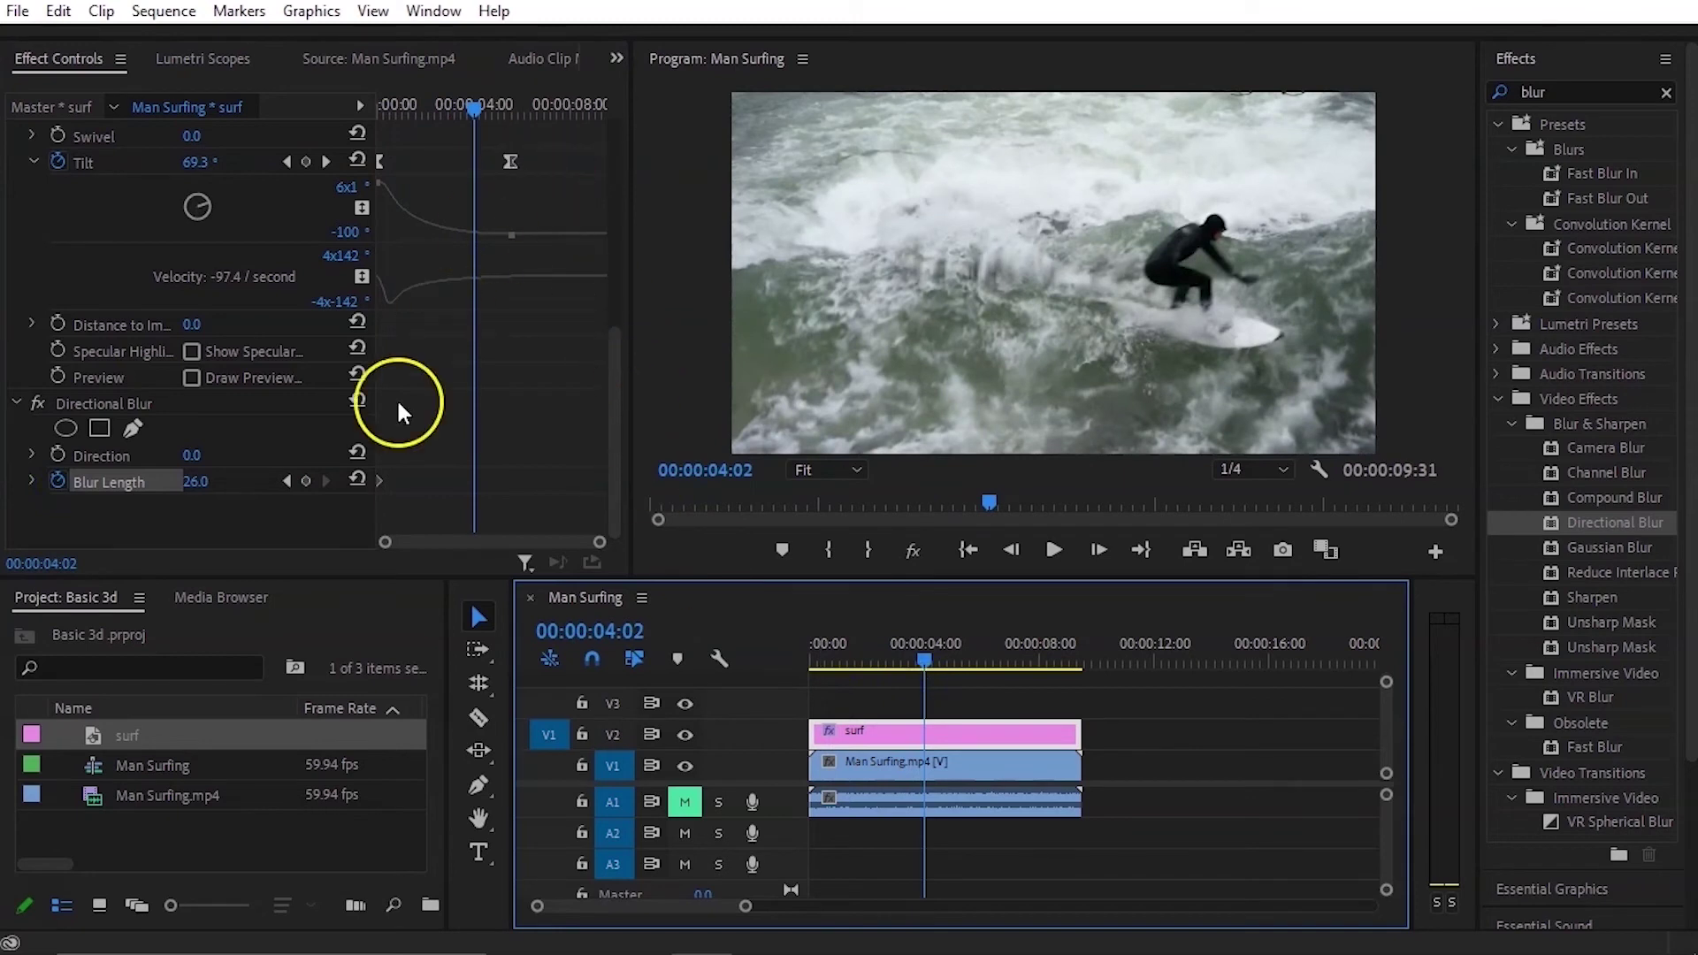
click(205, 481)
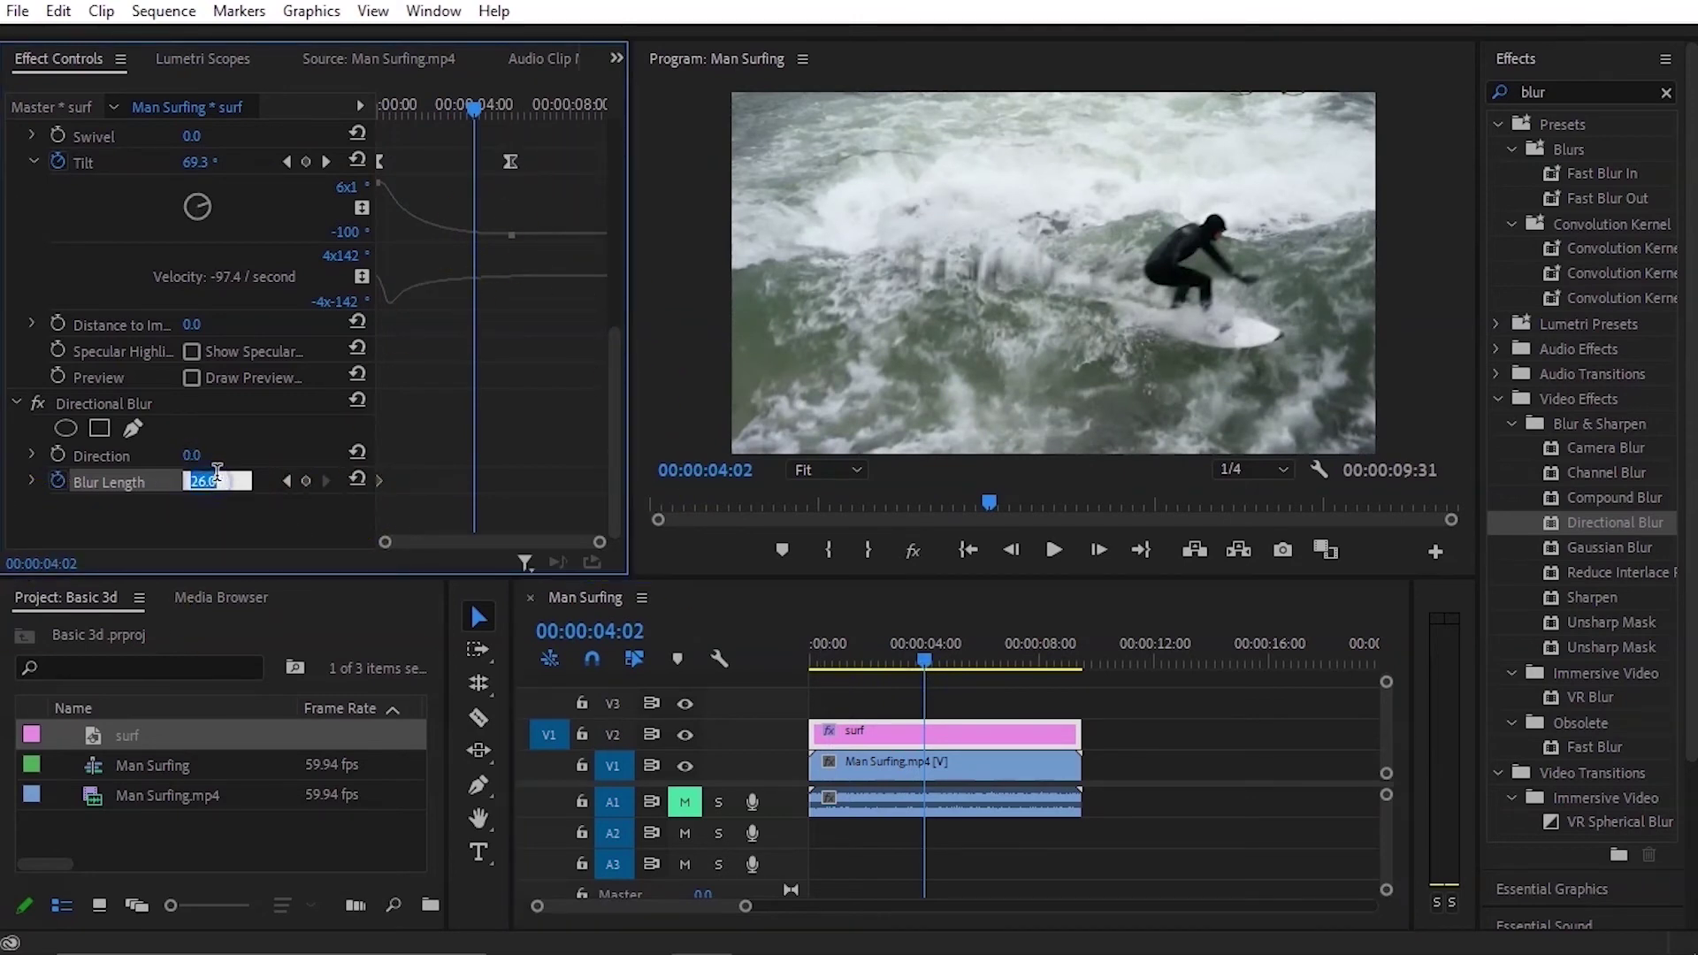
text(0)
key(Return)
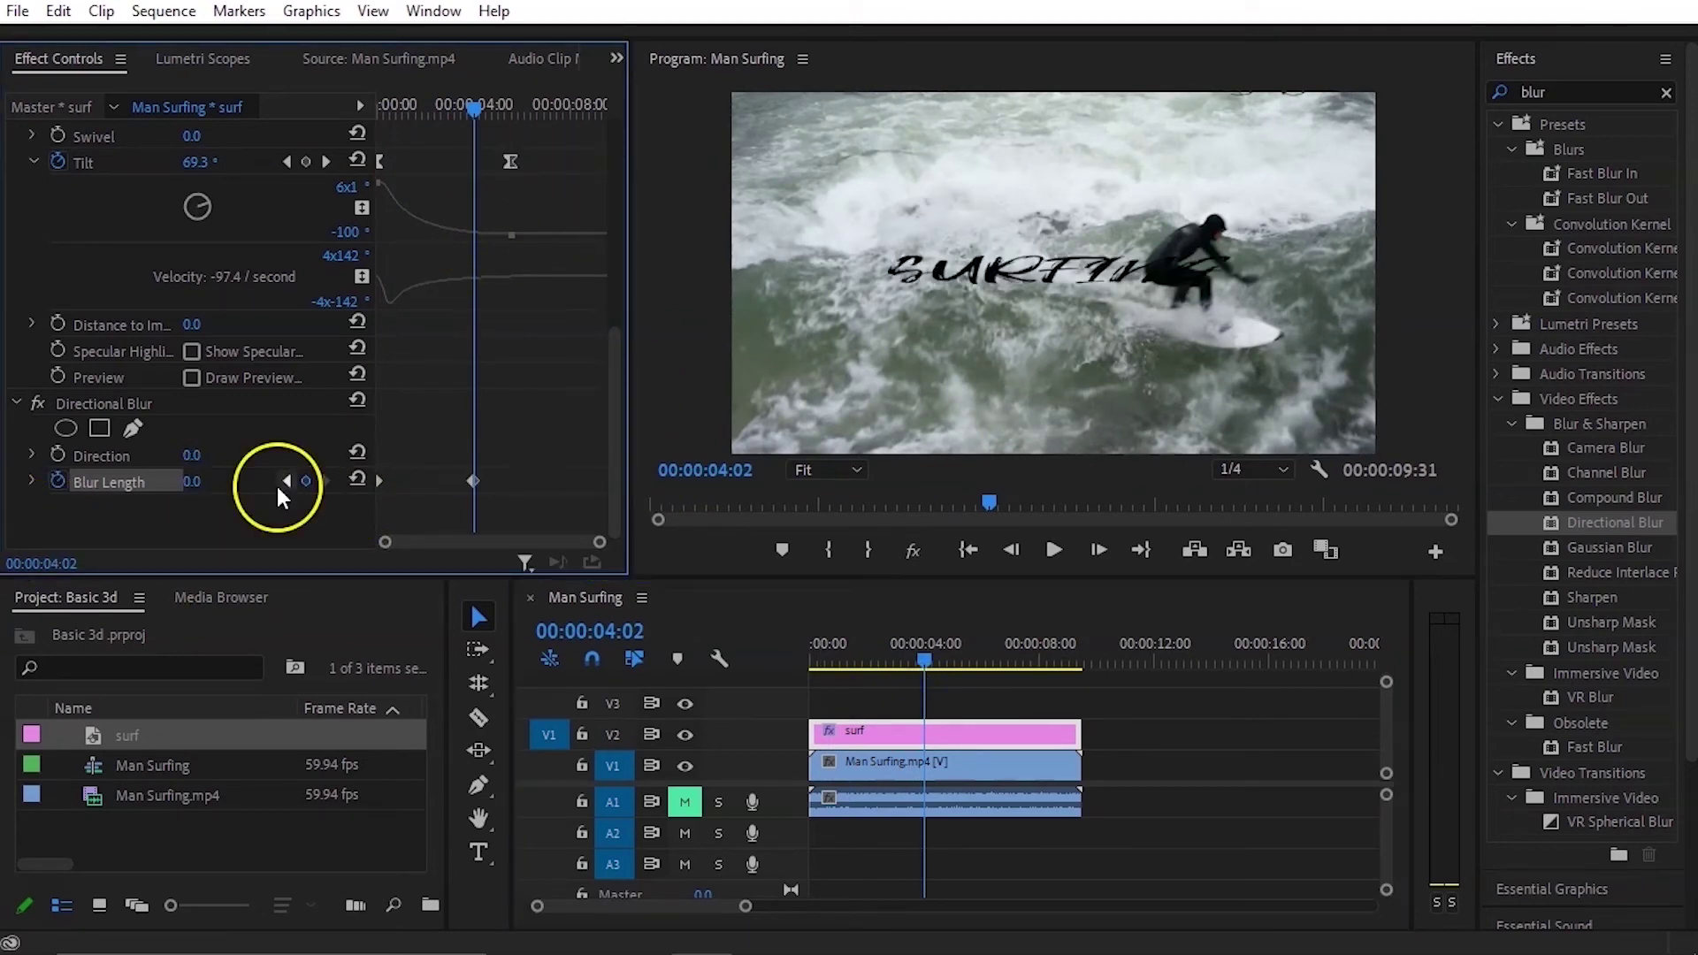
Step: Apply Ease Out to the first Blur Length keyframe and Ease In to the second, and return the playhead to the sequence start
right_click(378, 485)
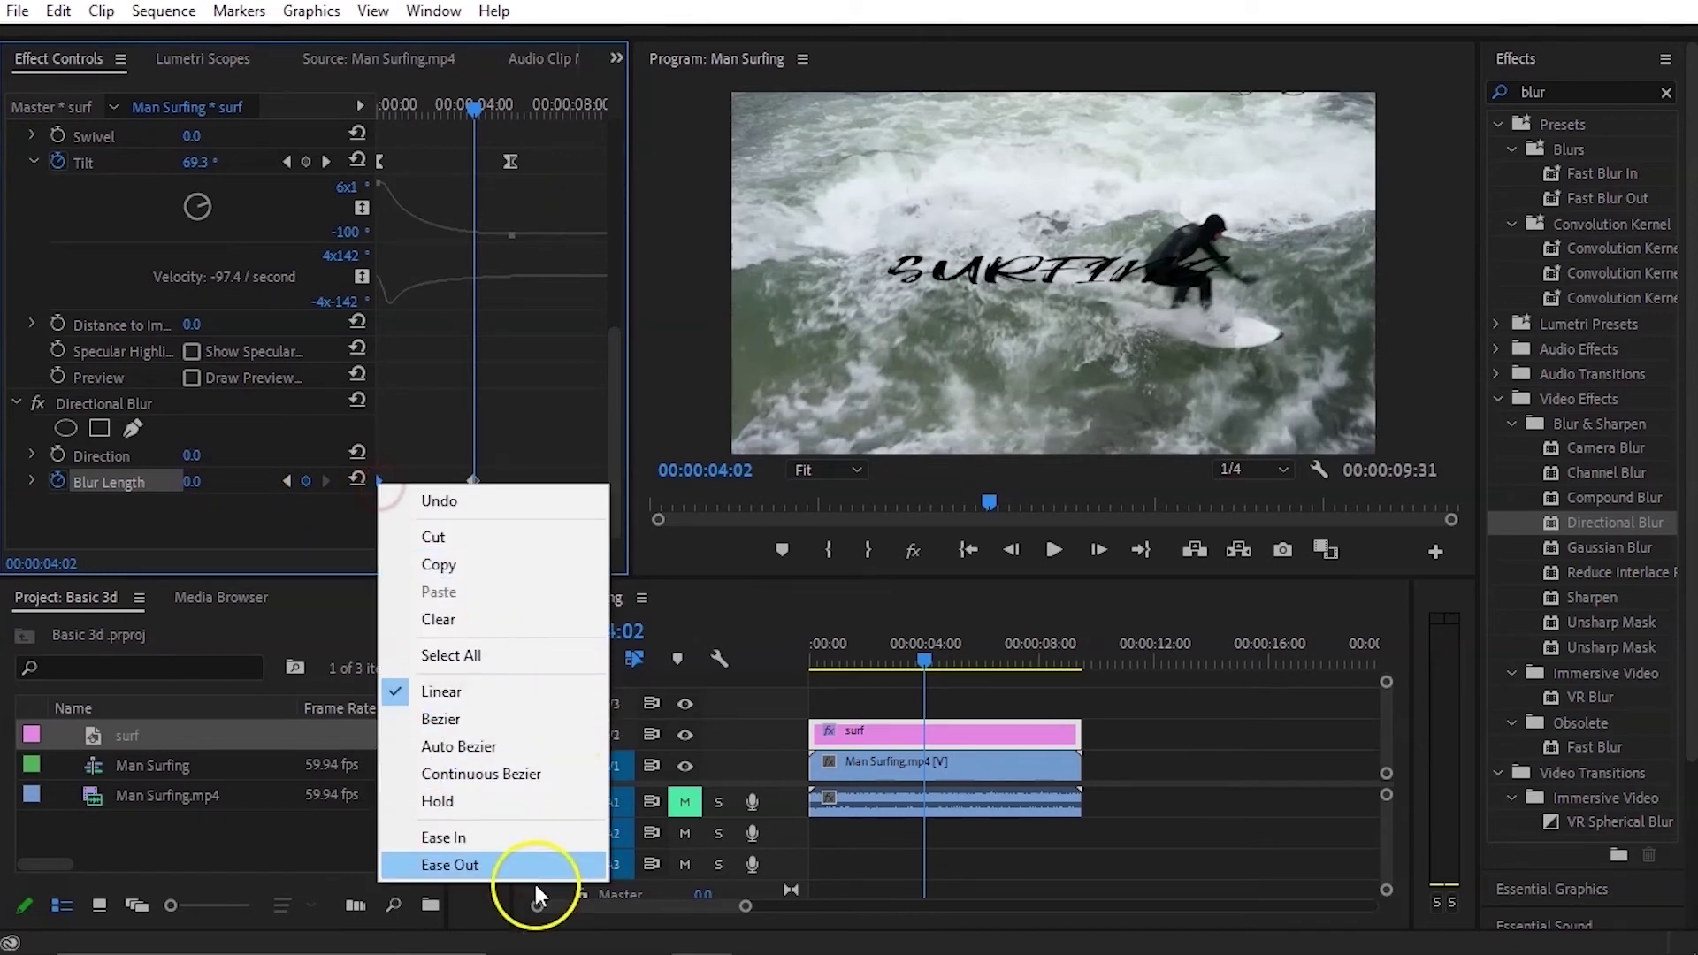
click(520, 861)
right_click(475, 478)
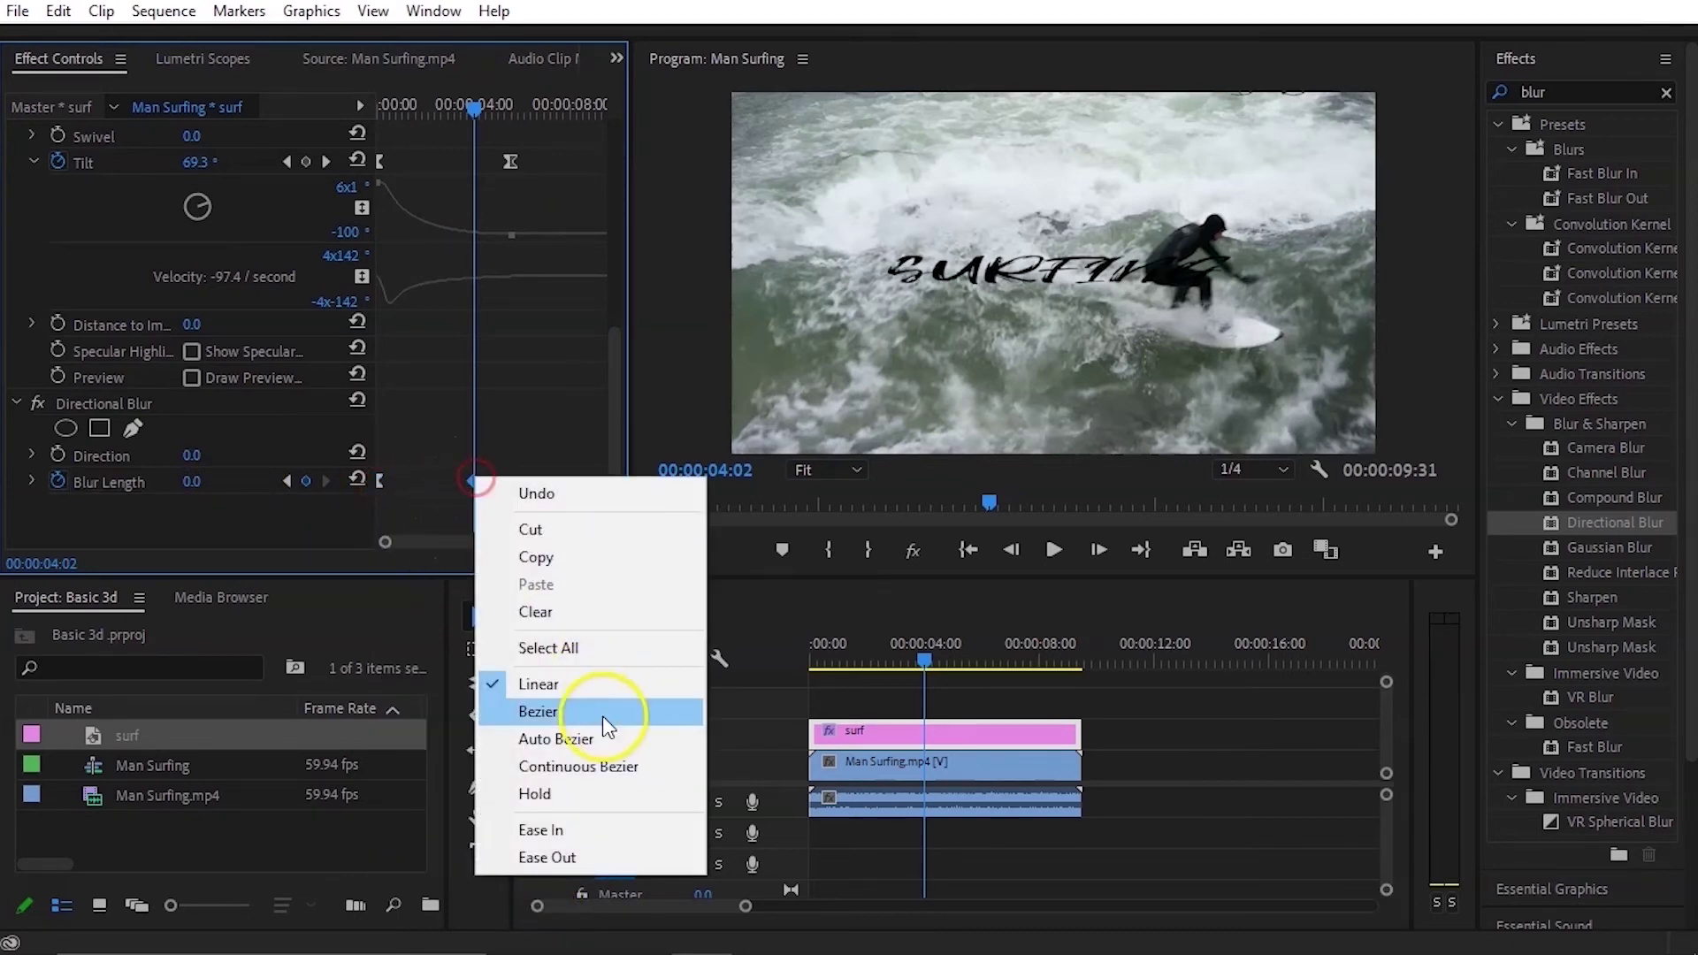
click(603, 824)
drag(925, 659, 714, 670)
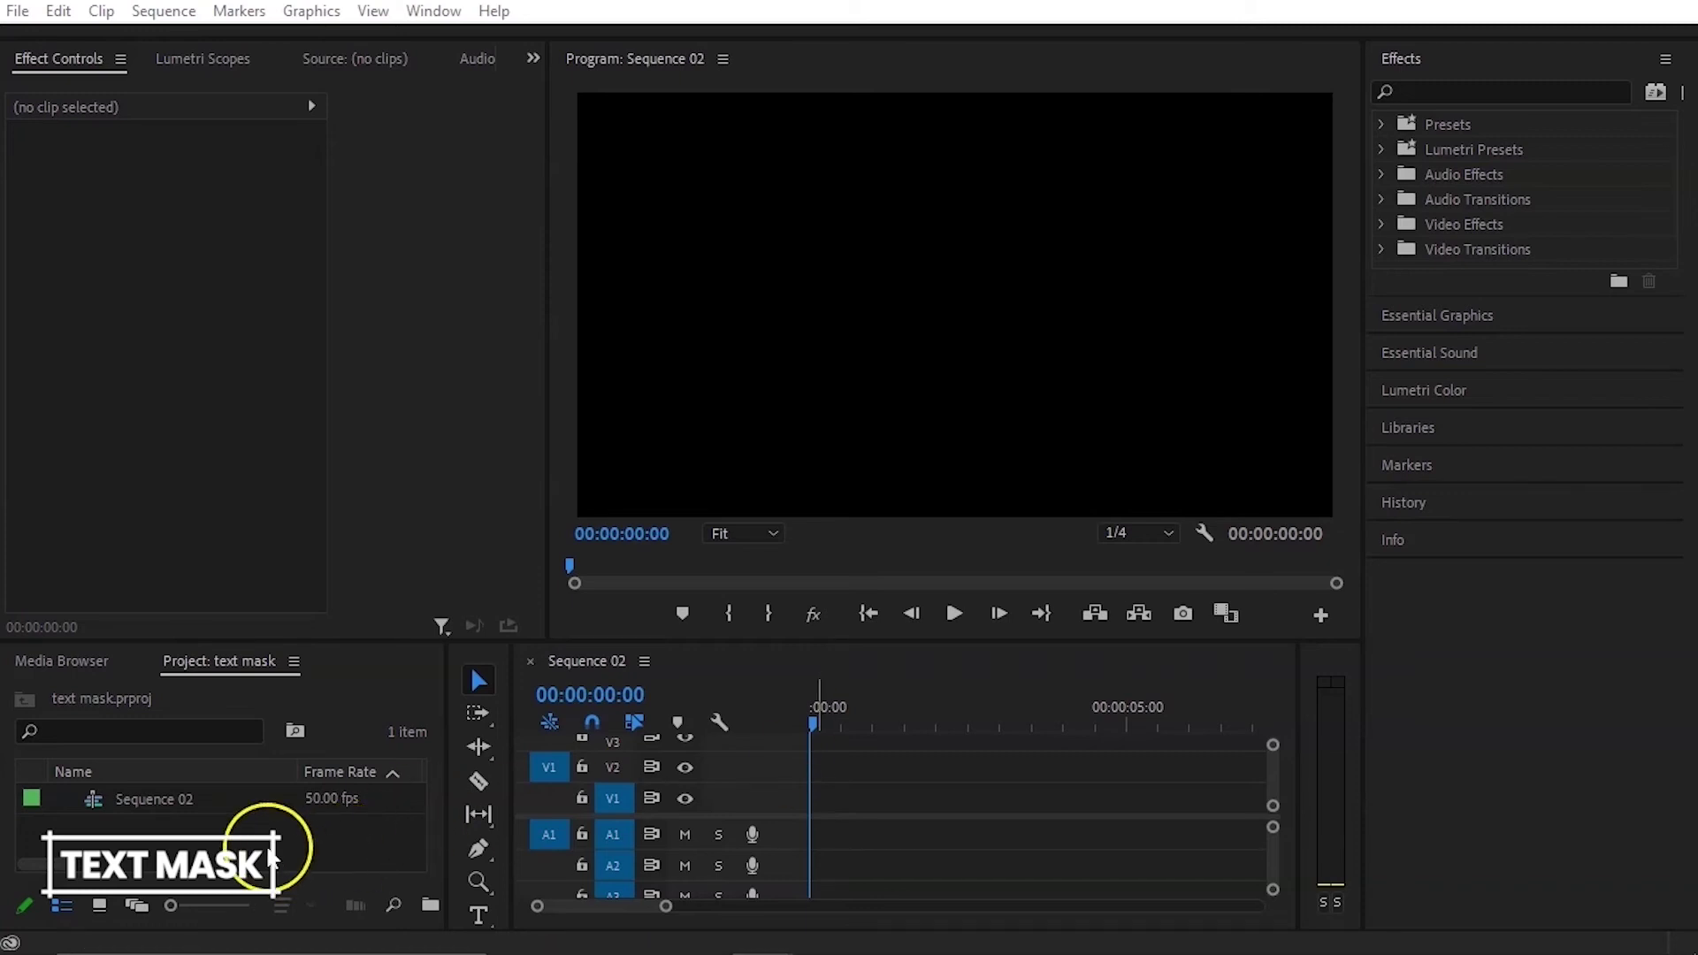
Step: Add a text layer reading MARRAKESH to the frame of the empty Sequence 02 in the text mask project
click(482, 915)
click(930, 315)
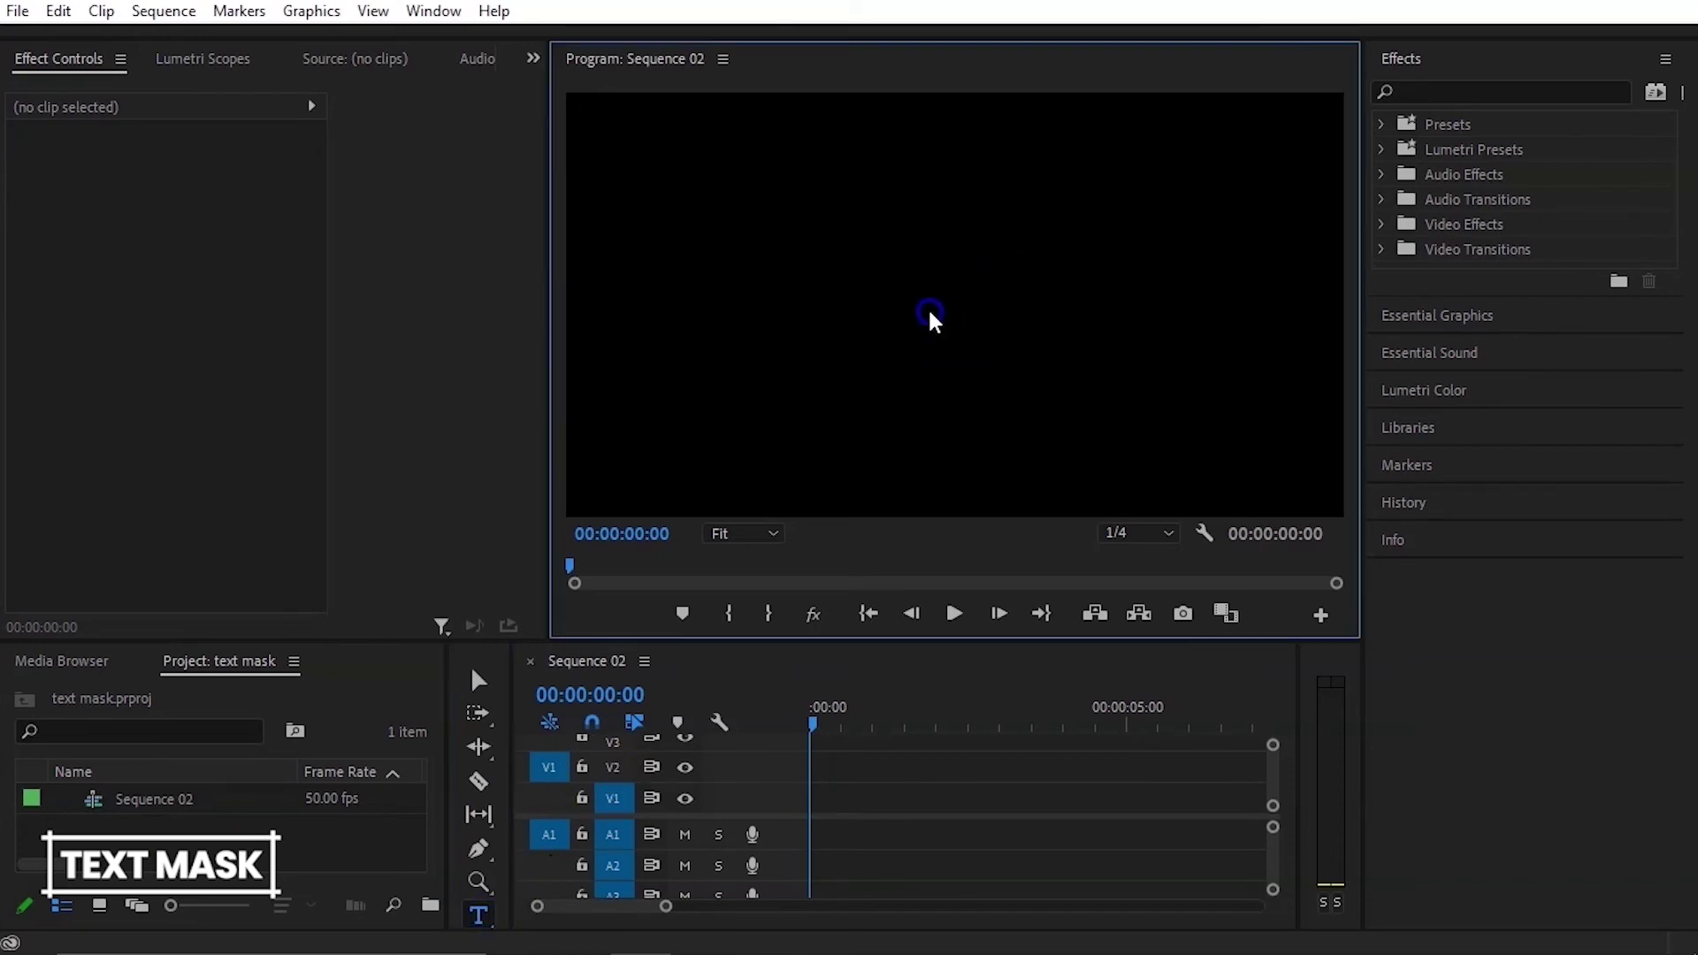
text(m)
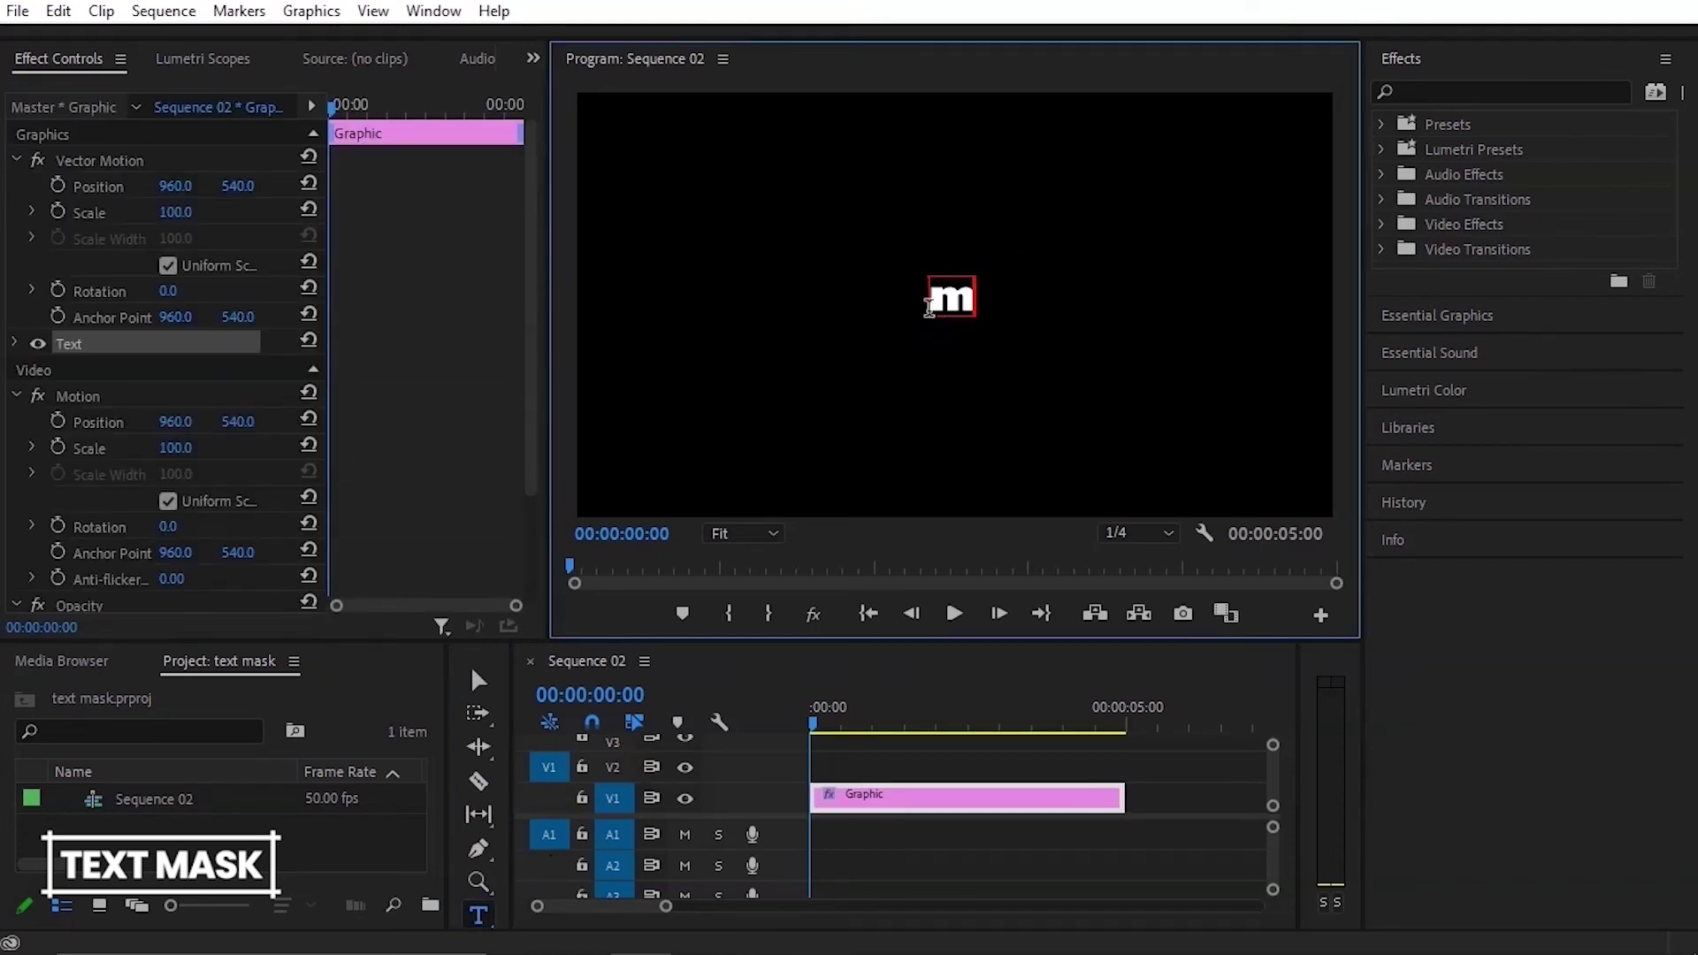
key(BackSpace)
text(MA)
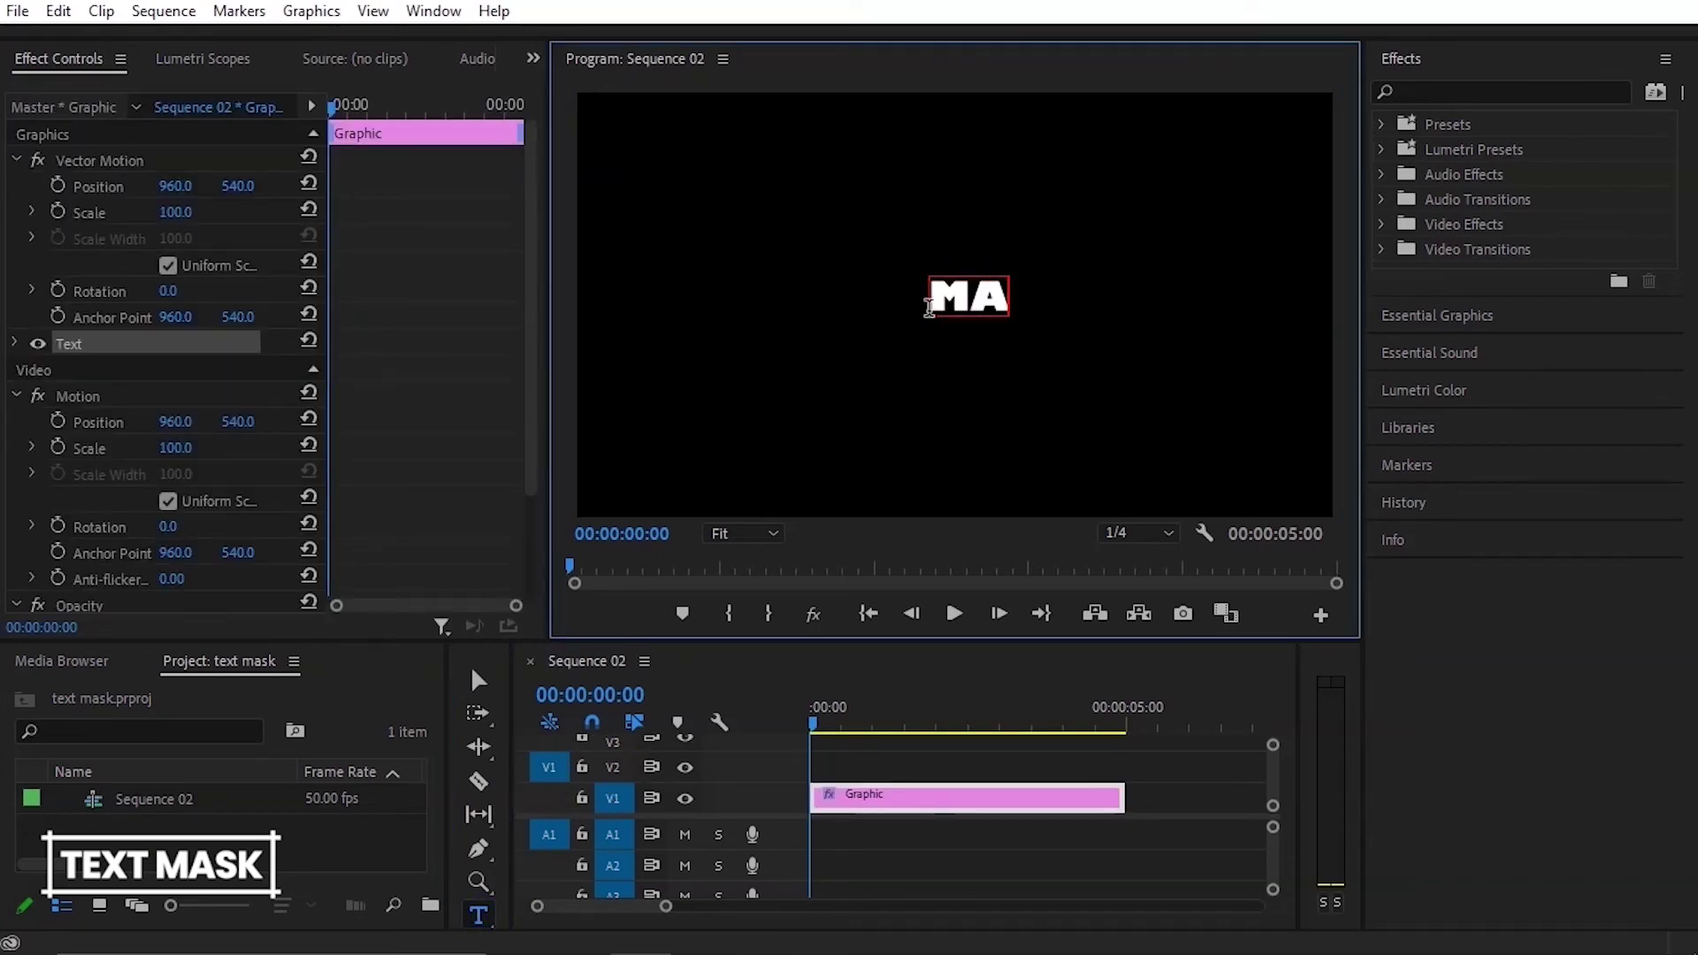
text(RRAKEHS)
key(BackSpace)
key(BackSpace)
text(S)
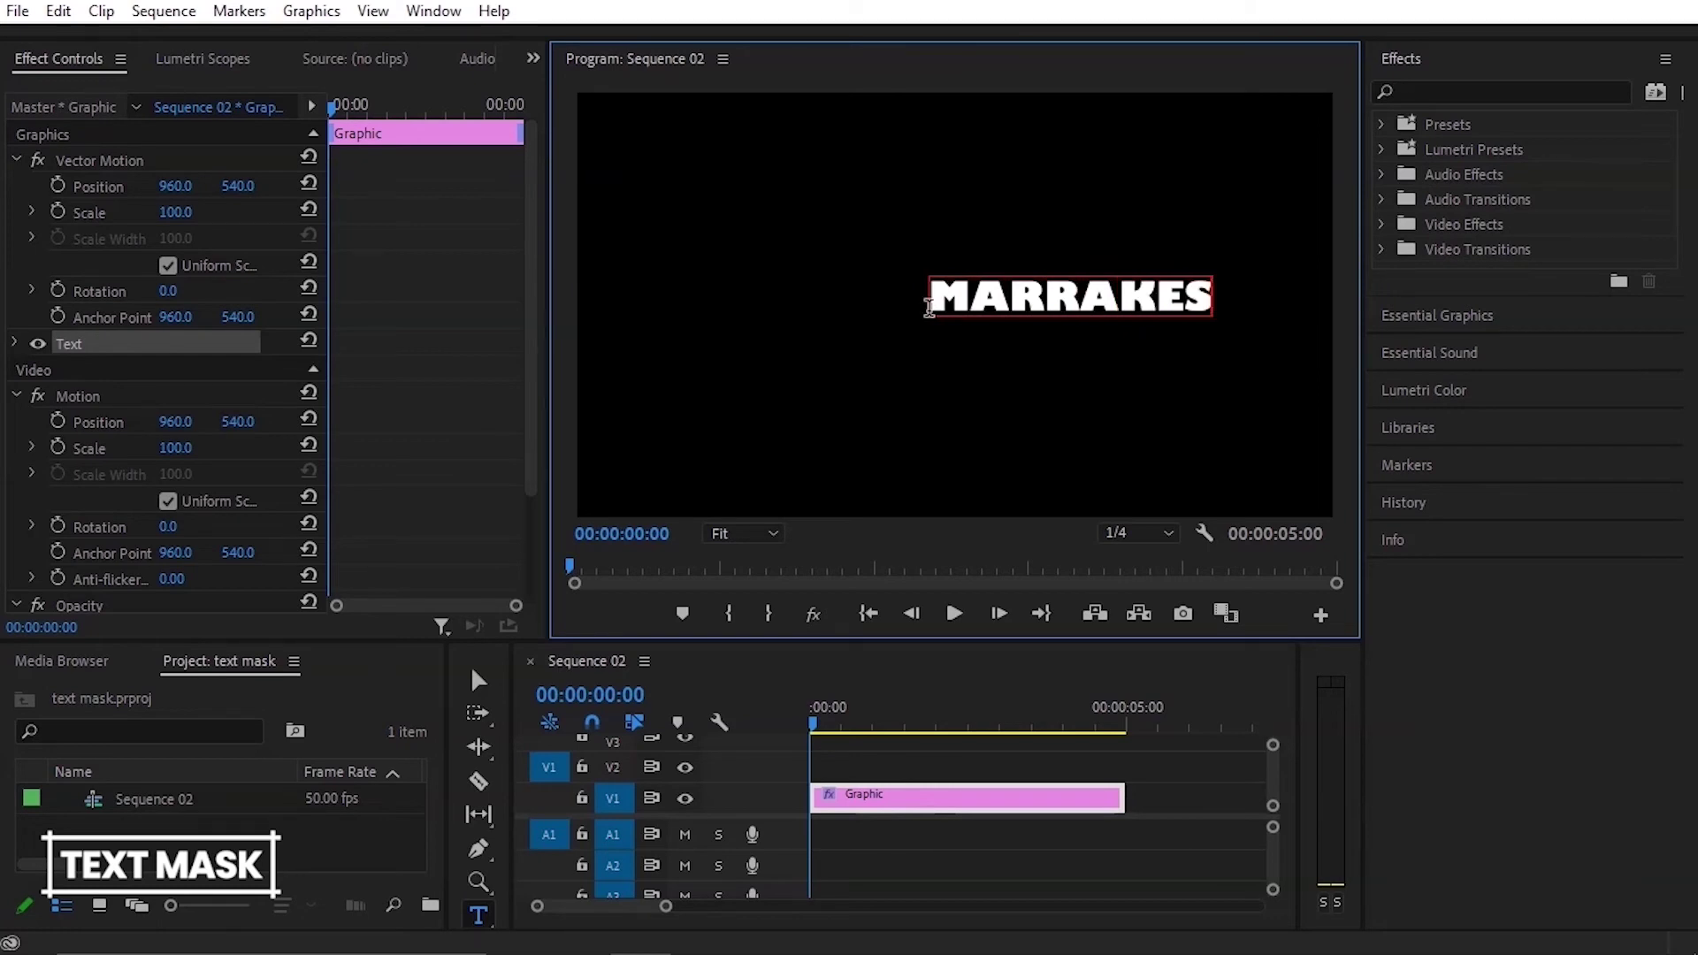
text(H)
Step: Scale the MARRAKESH text to 209 and center it horizontally and vertically in the frame
click(1498, 323)
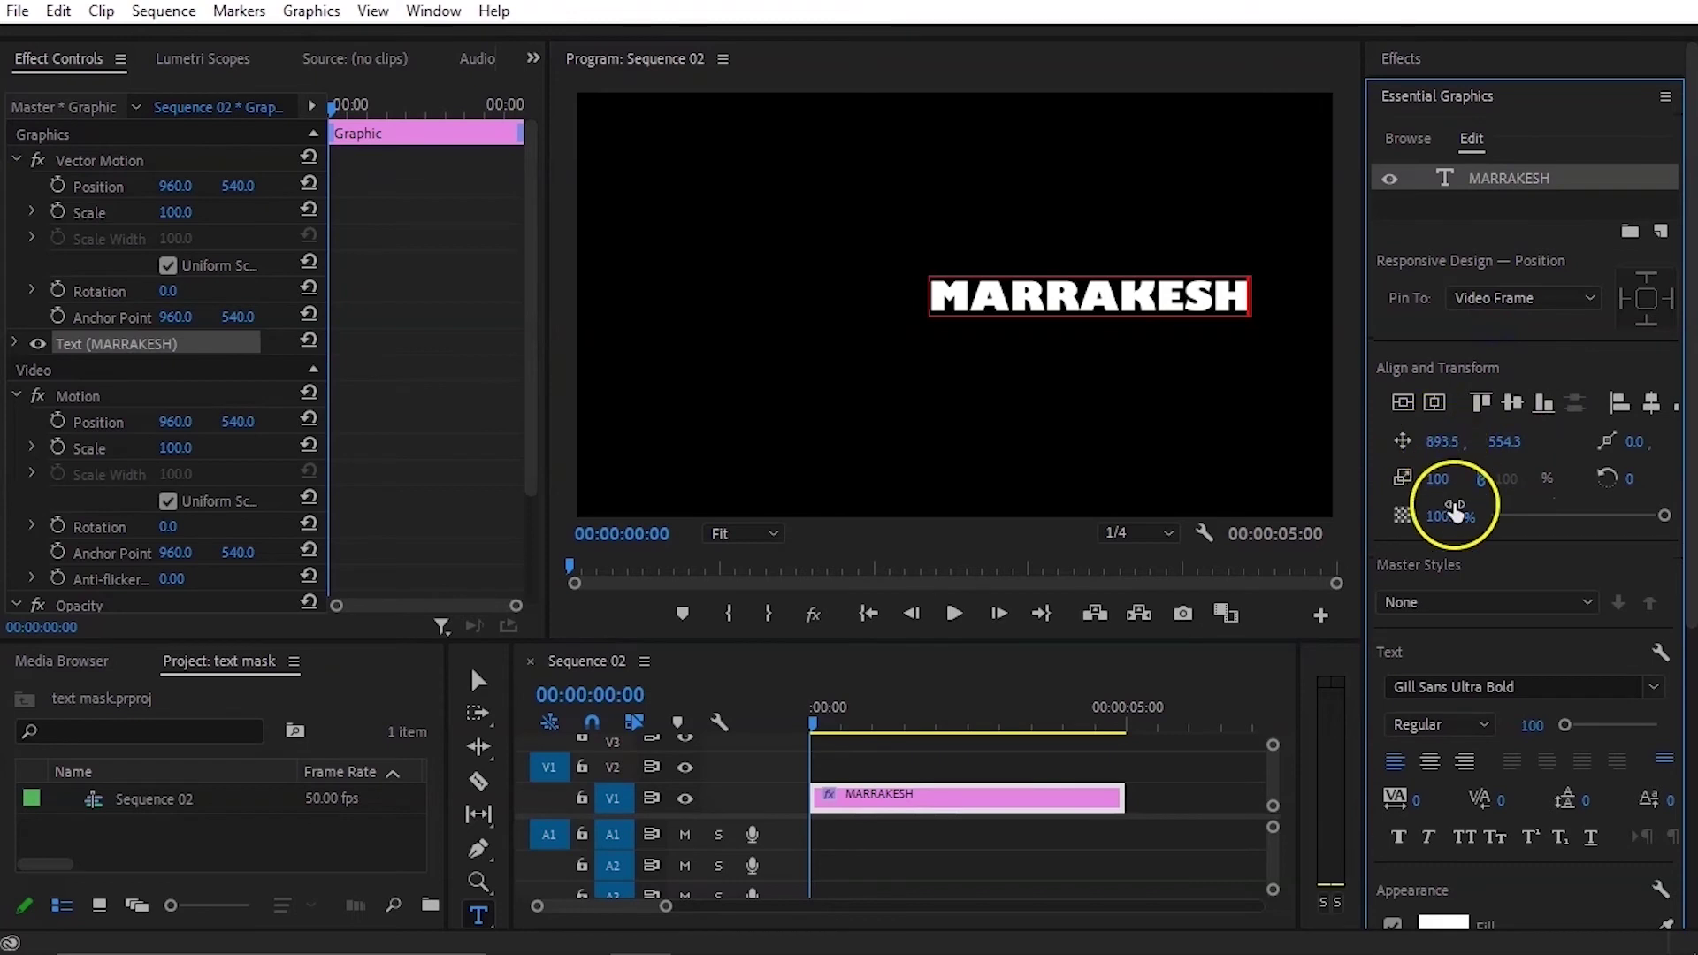
drag(1451, 478, 1412, 416)
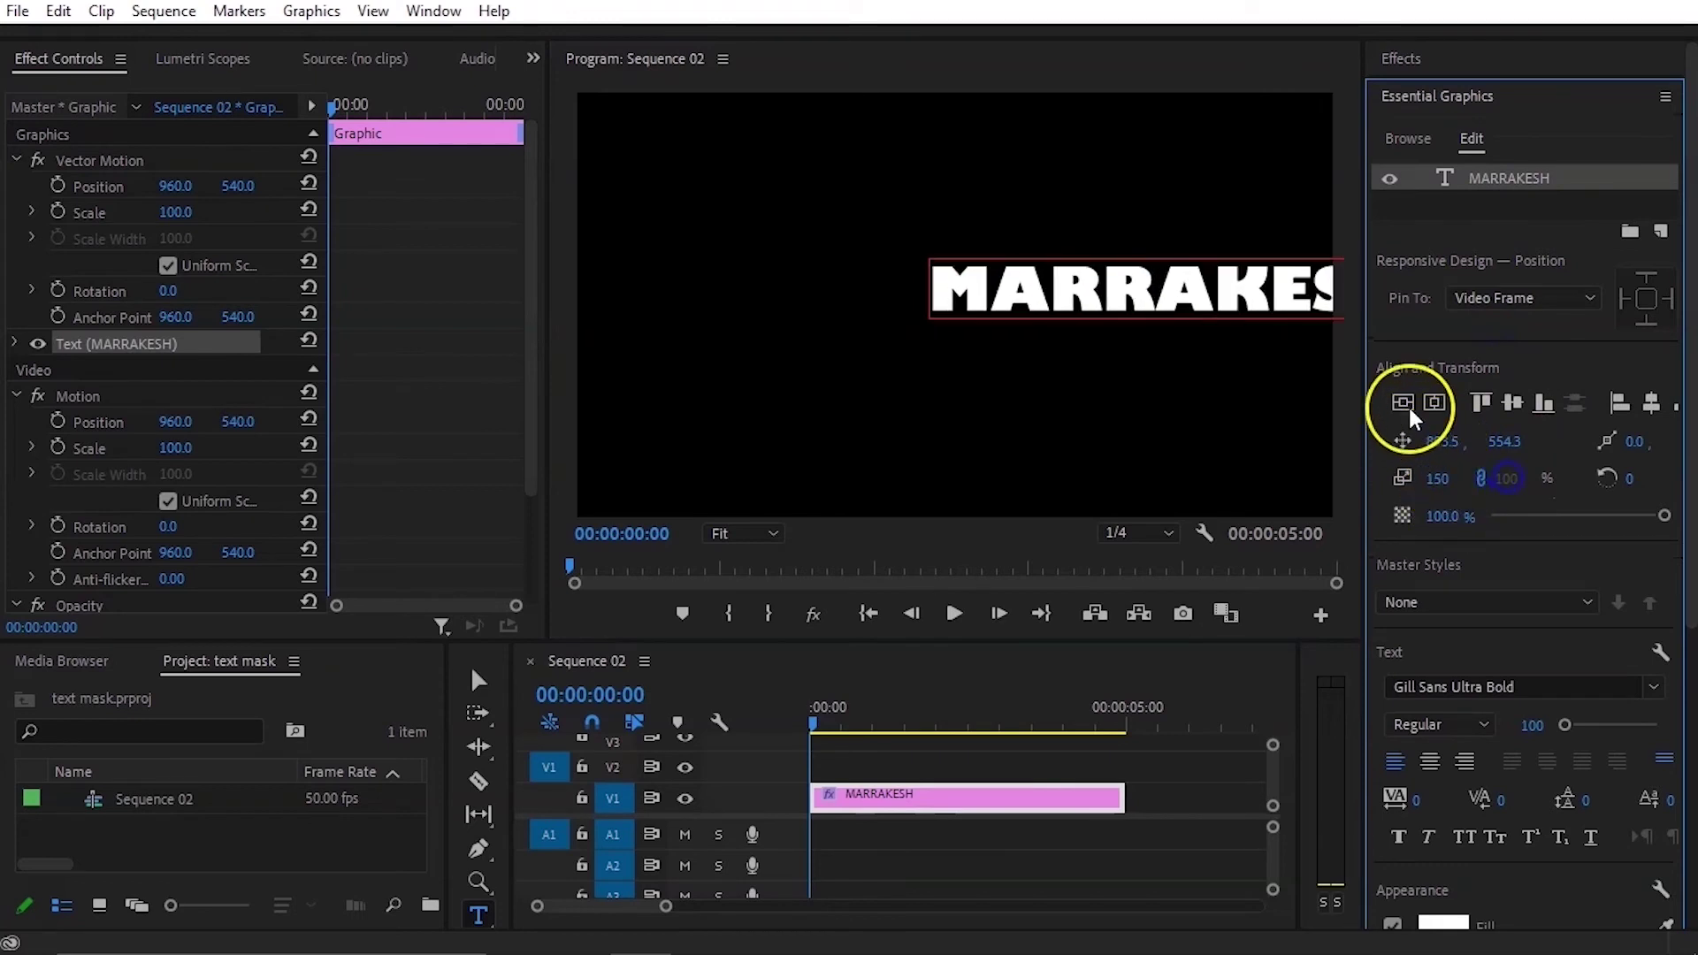
click(1435, 404)
drag(1437, 479, 1508, 478)
click(1431, 403)
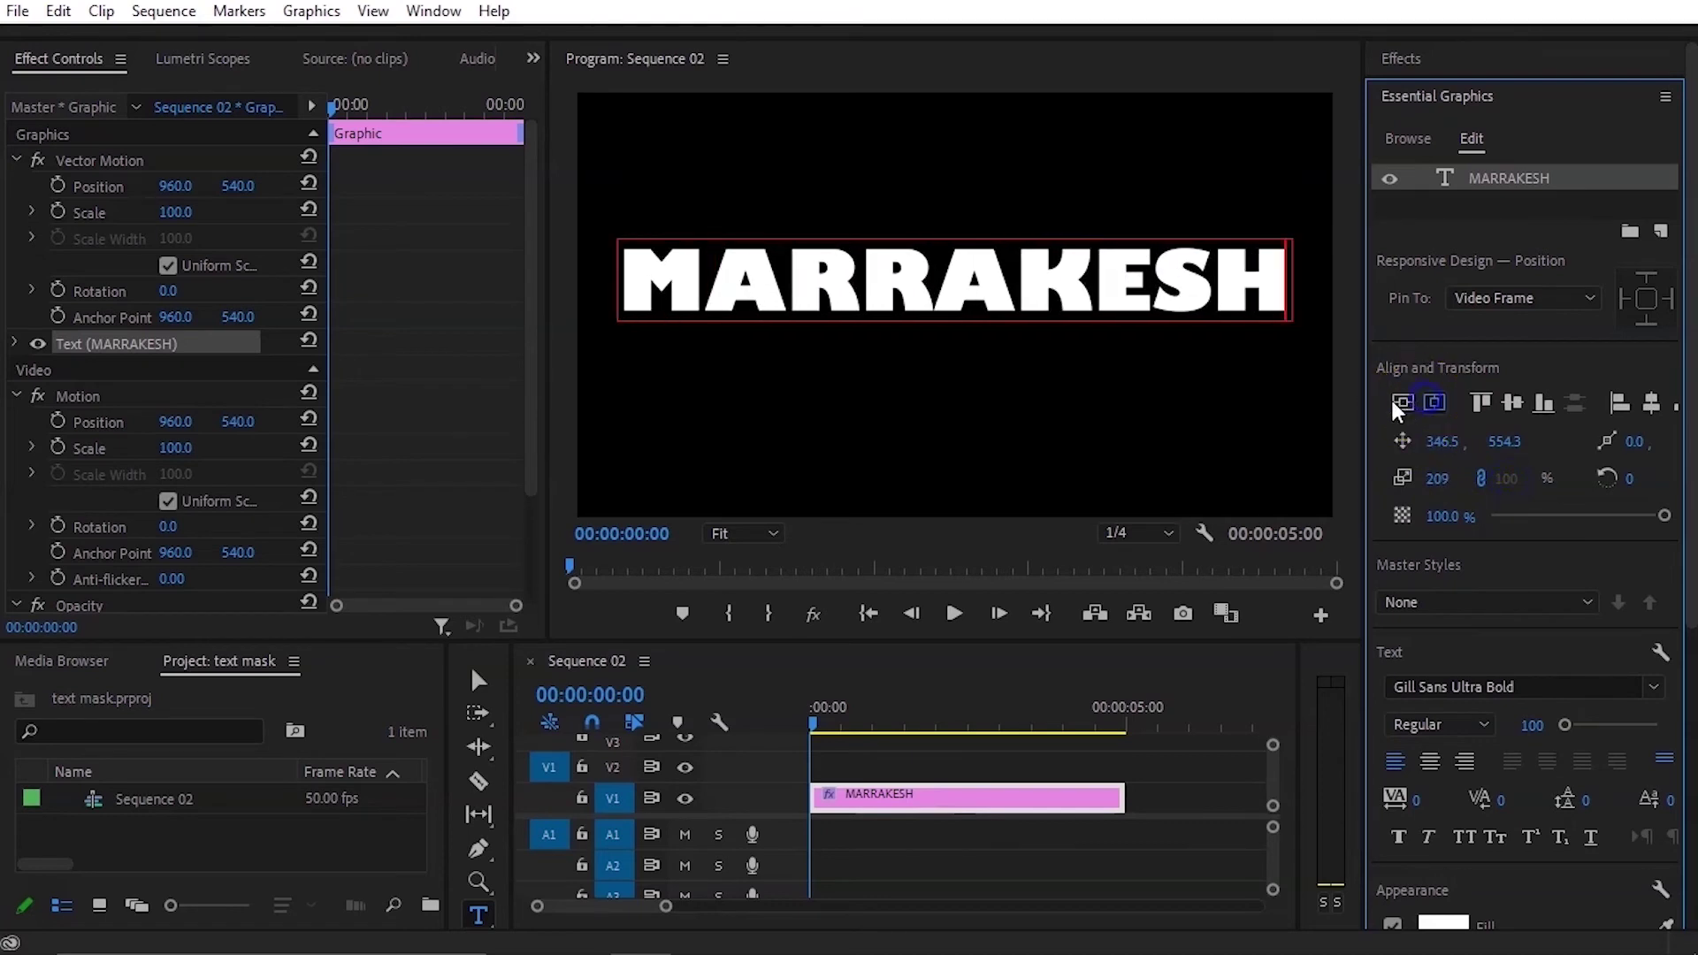
click(1401, 405)
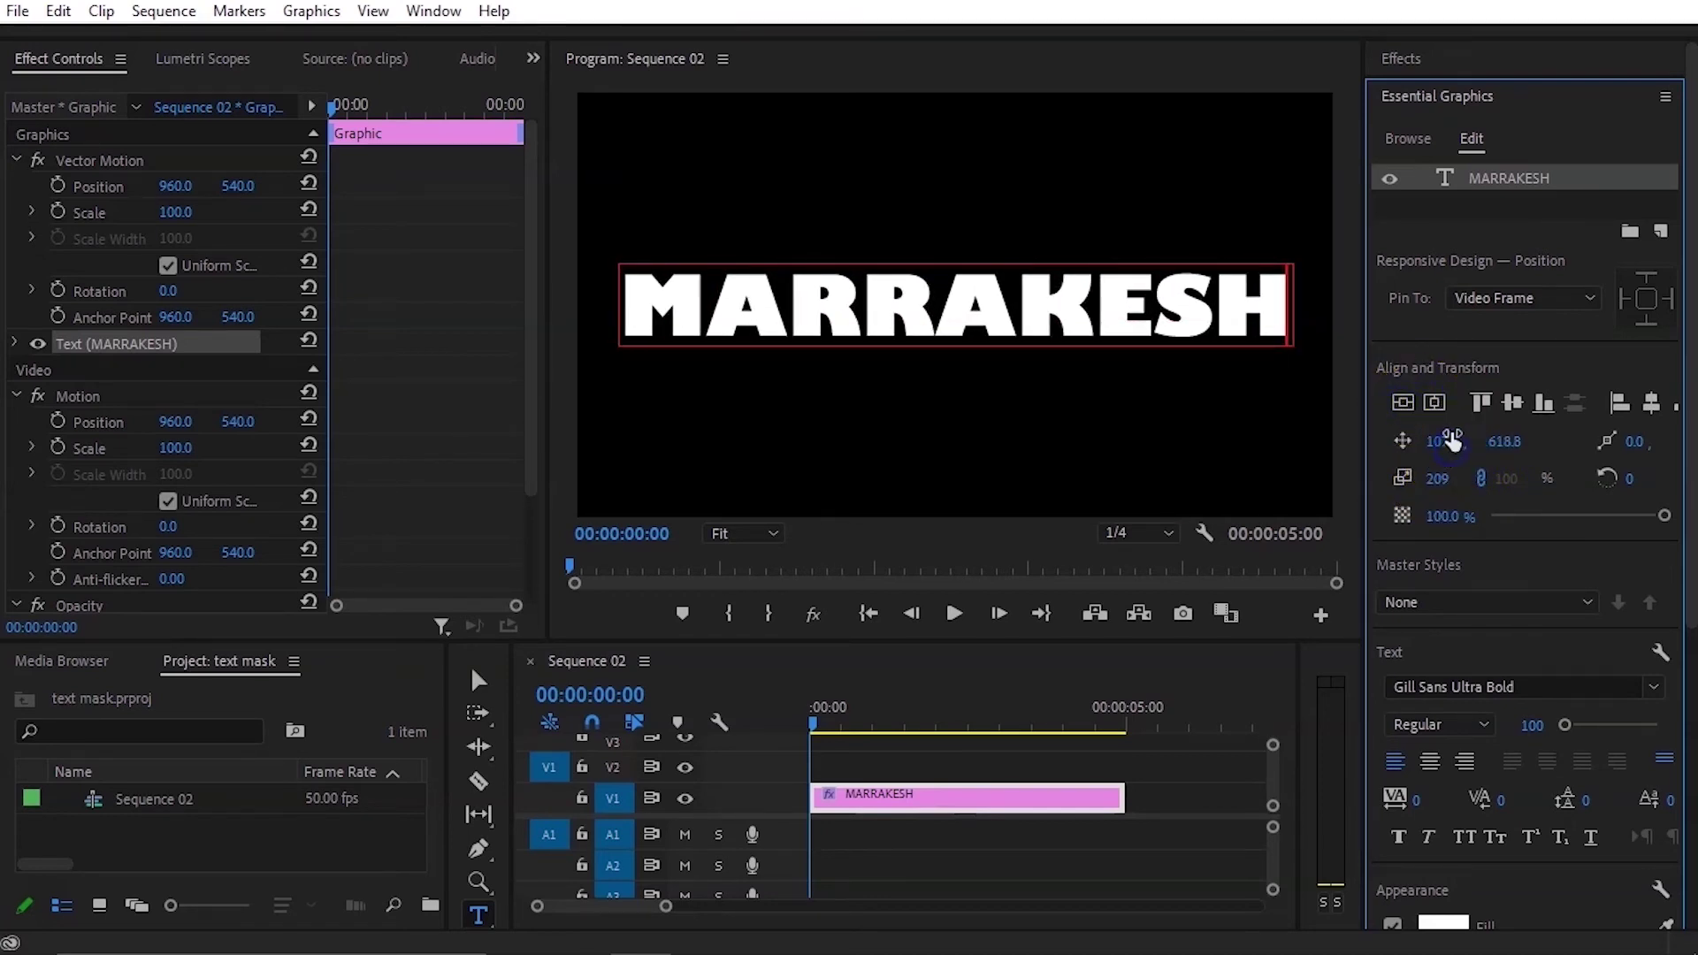
Step: Scale the MARRAKESH text to 223 and center it horizontally in the frame again
click(1437, 479)
drag(1446, 486, 1470, 479)
click(1402, 402)
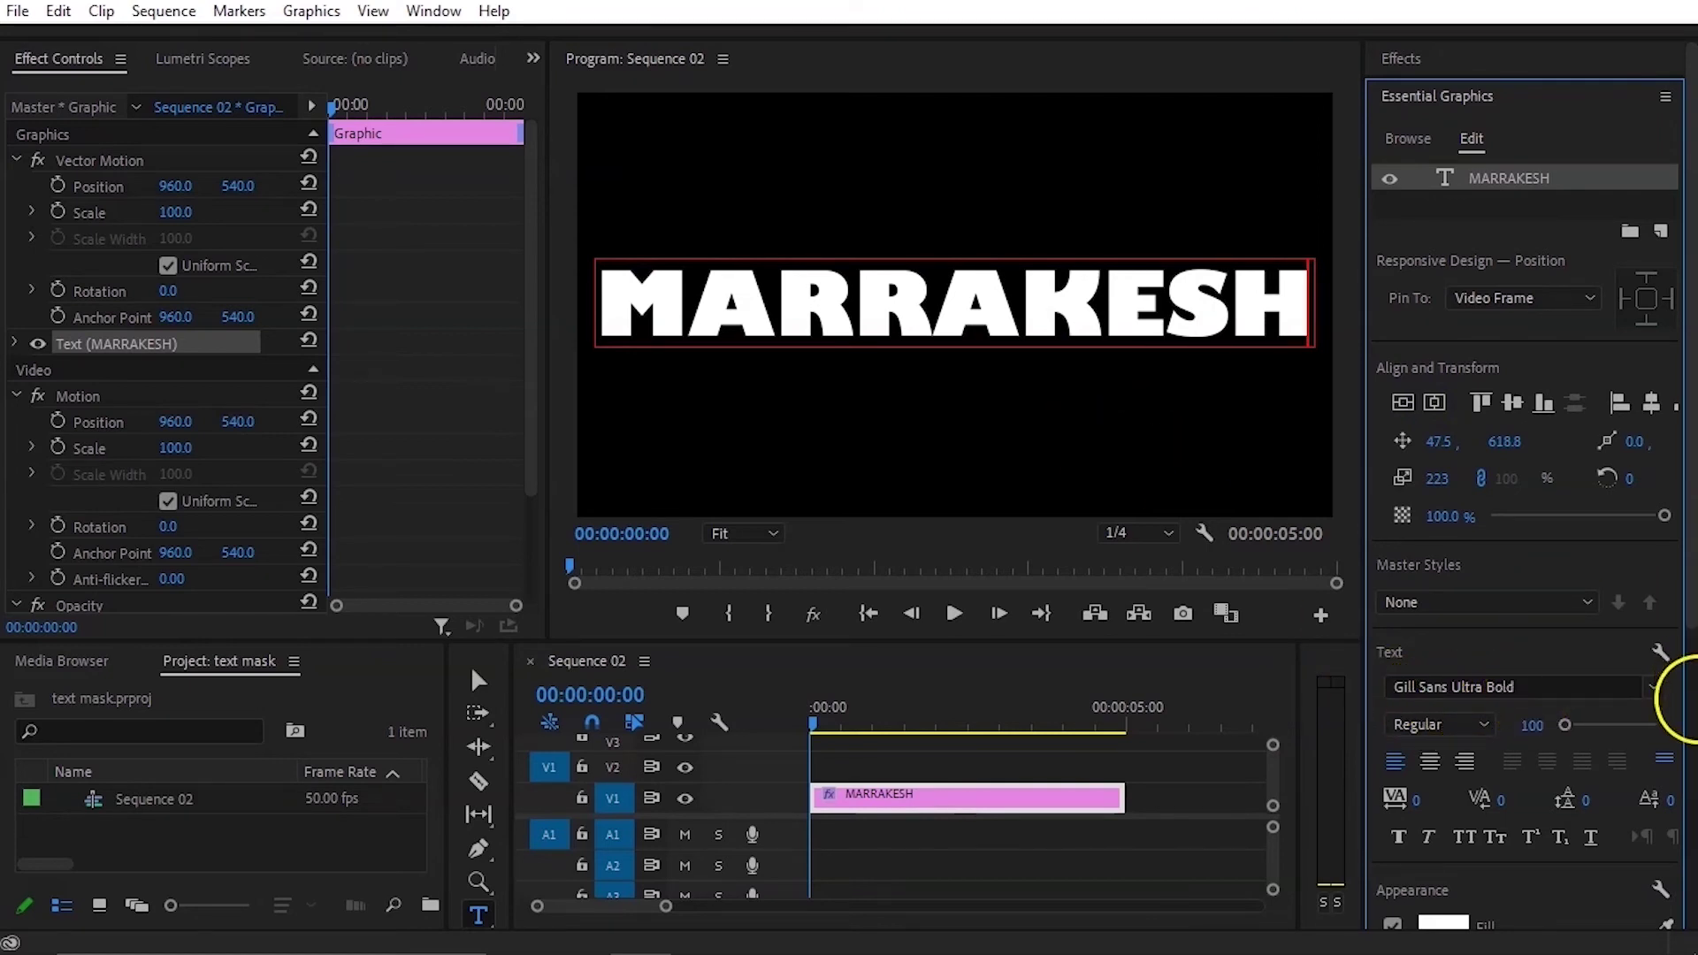
click(1654, 690)
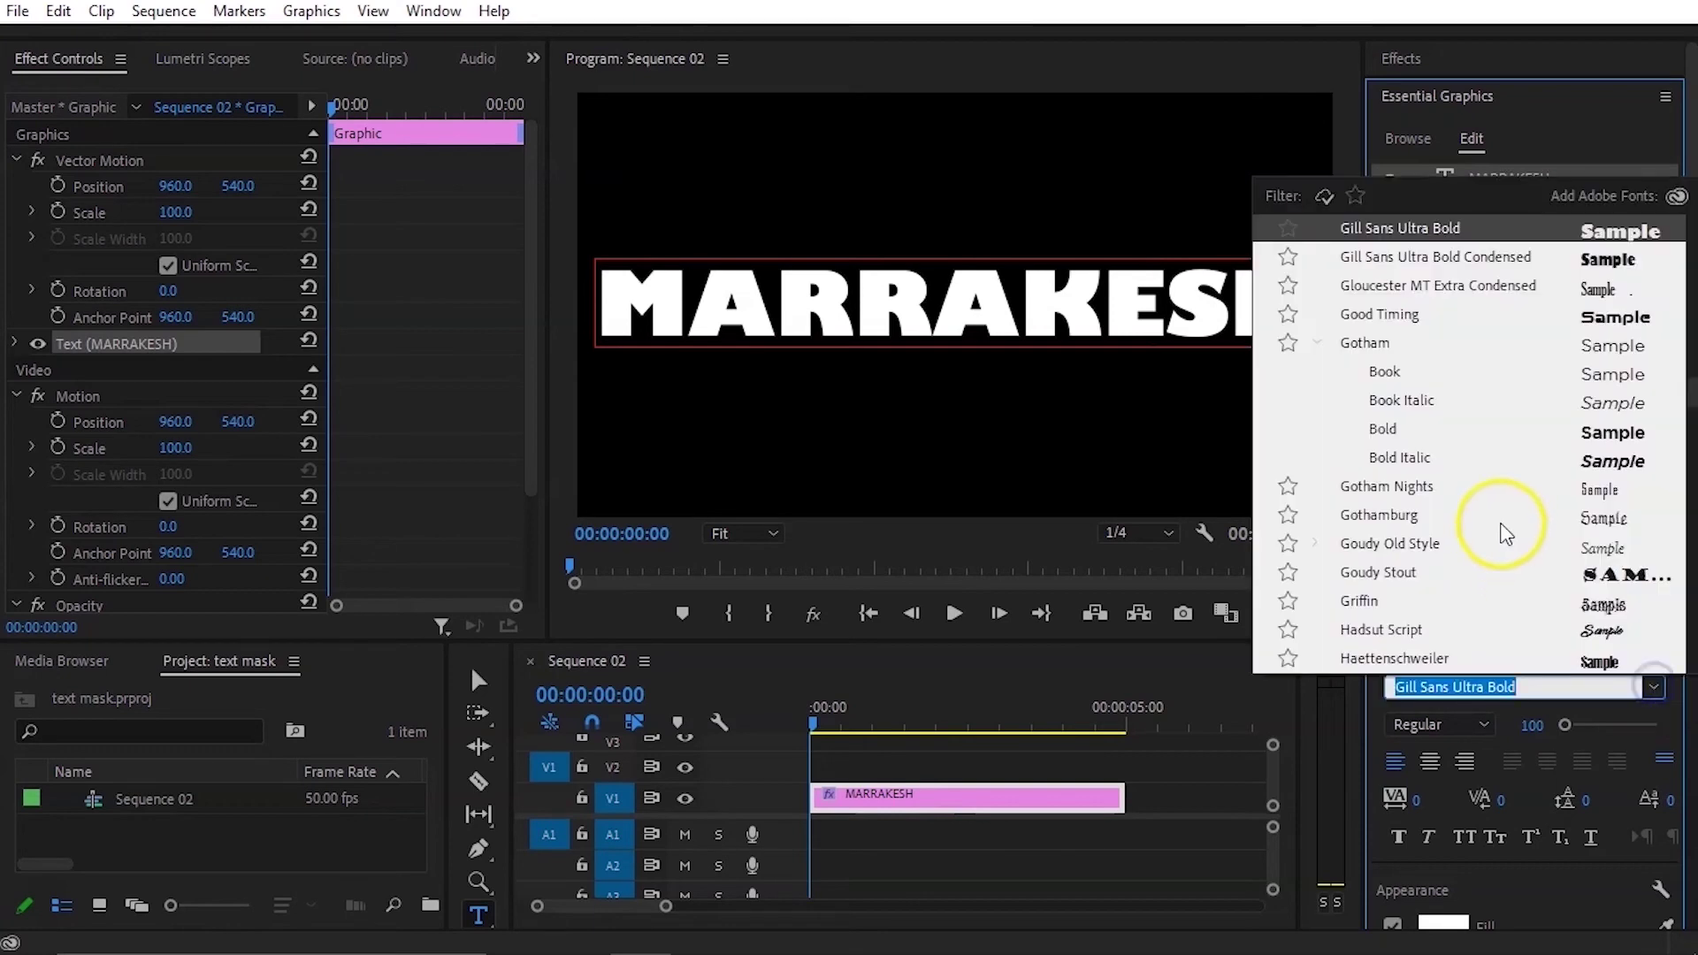
click(1577, 491)
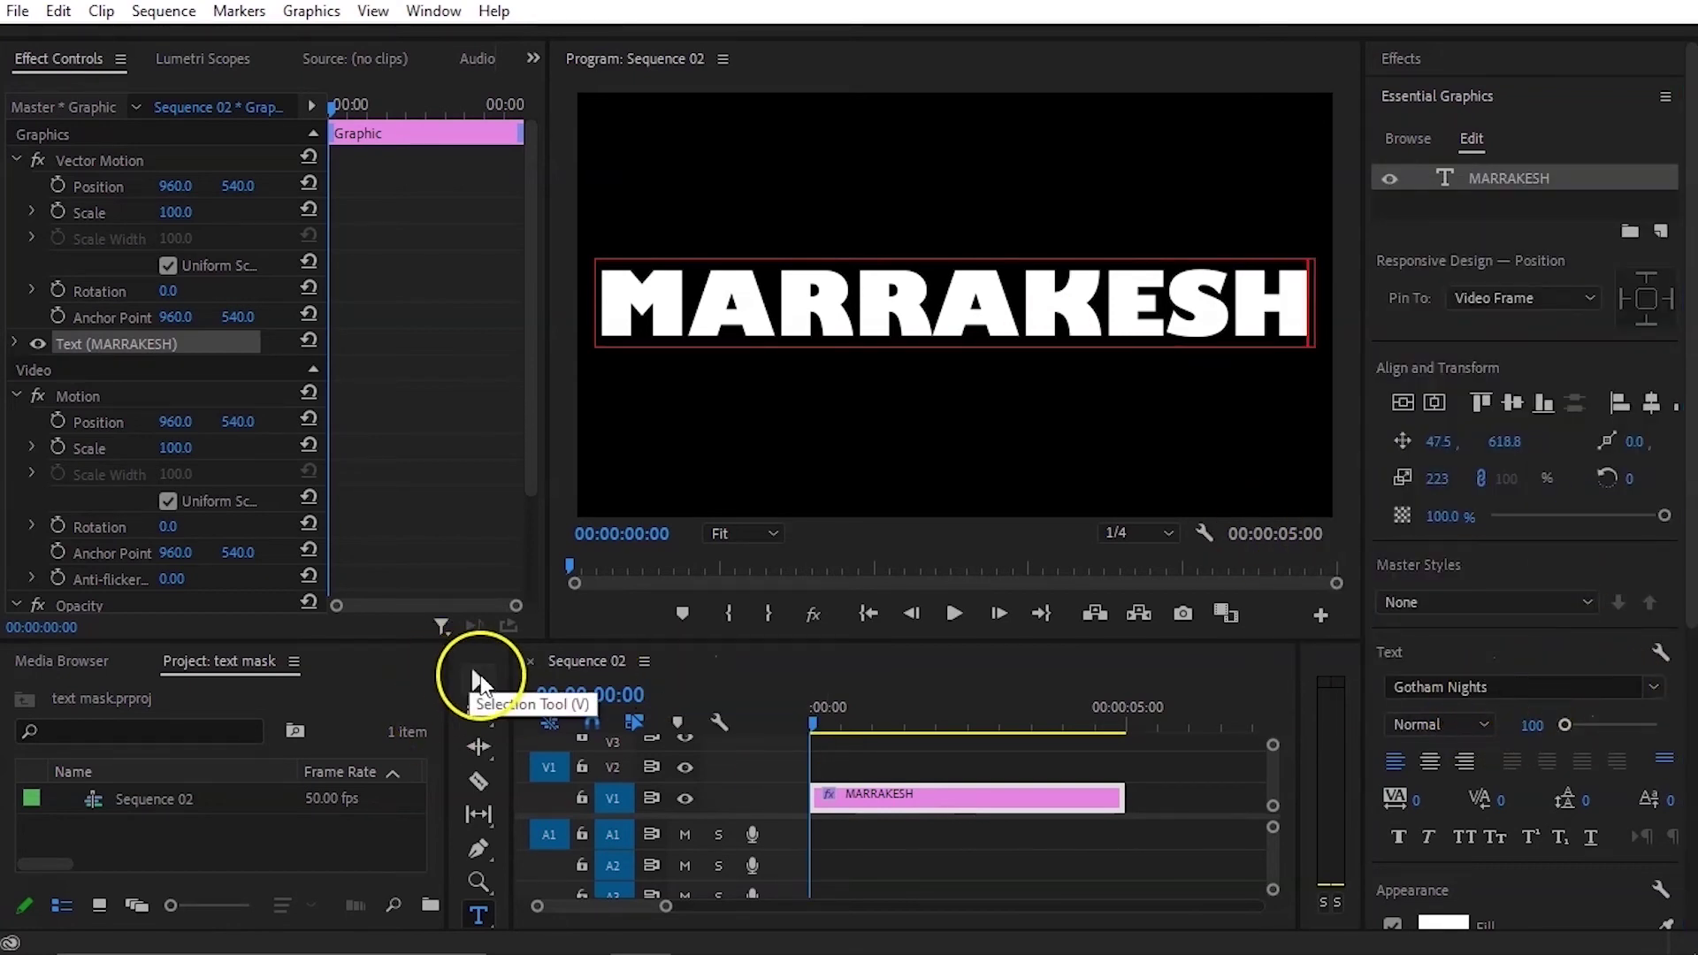
click(478, 681)
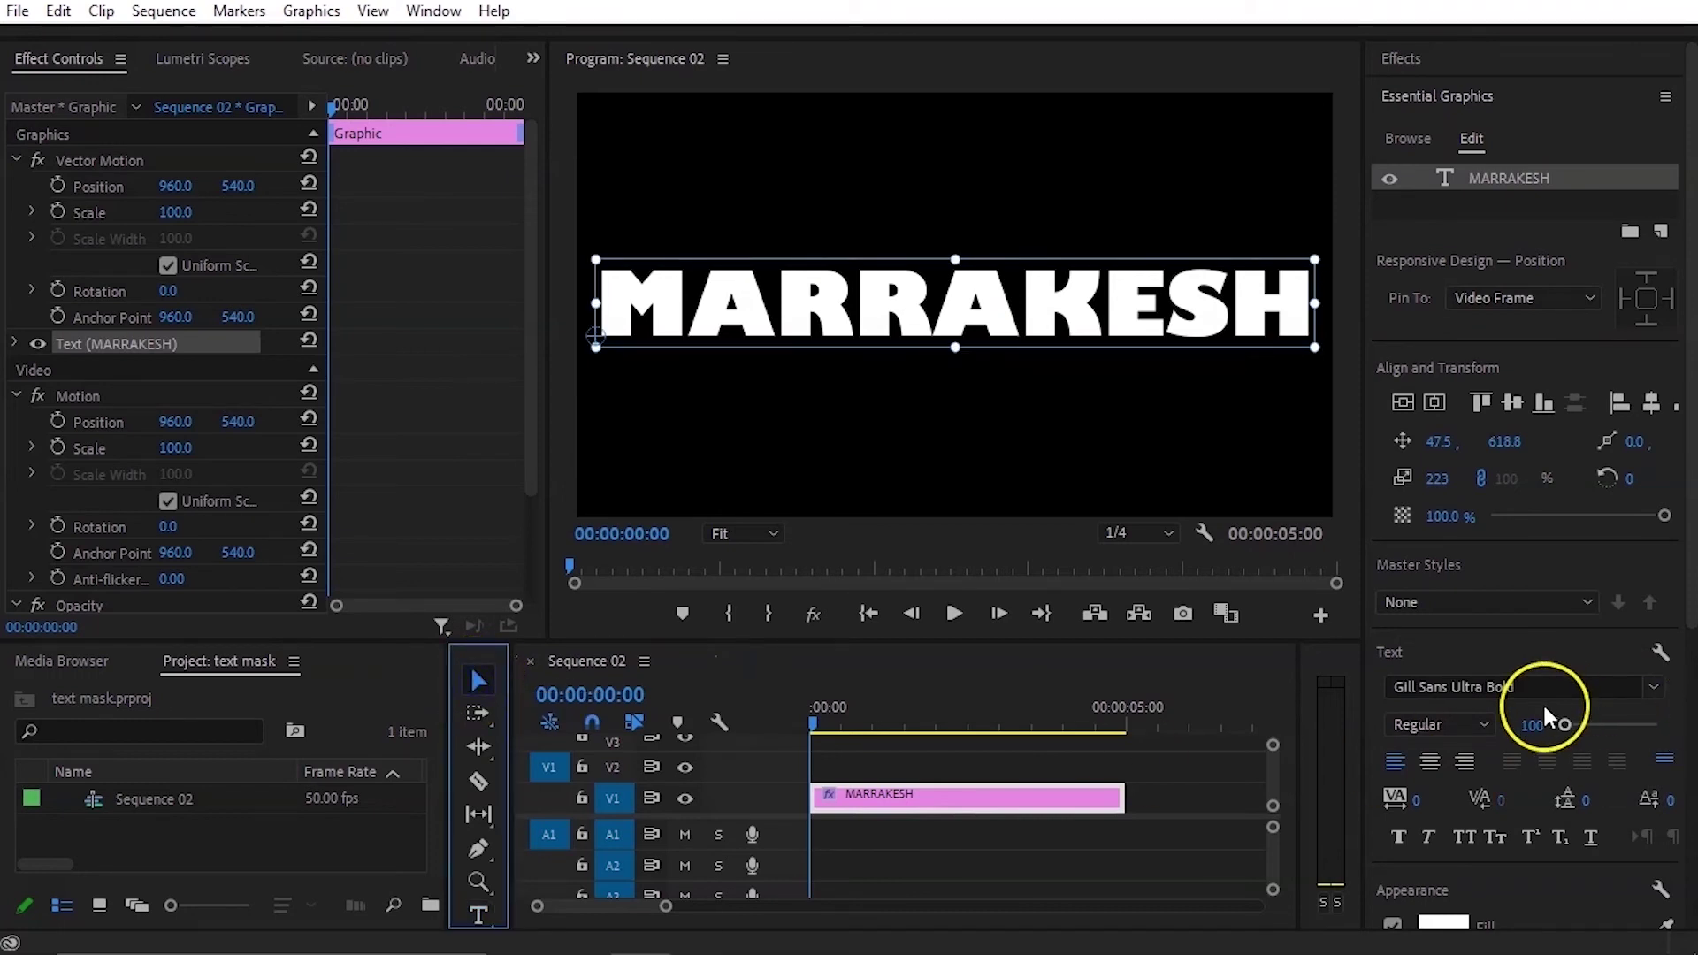
click(1649, 693)
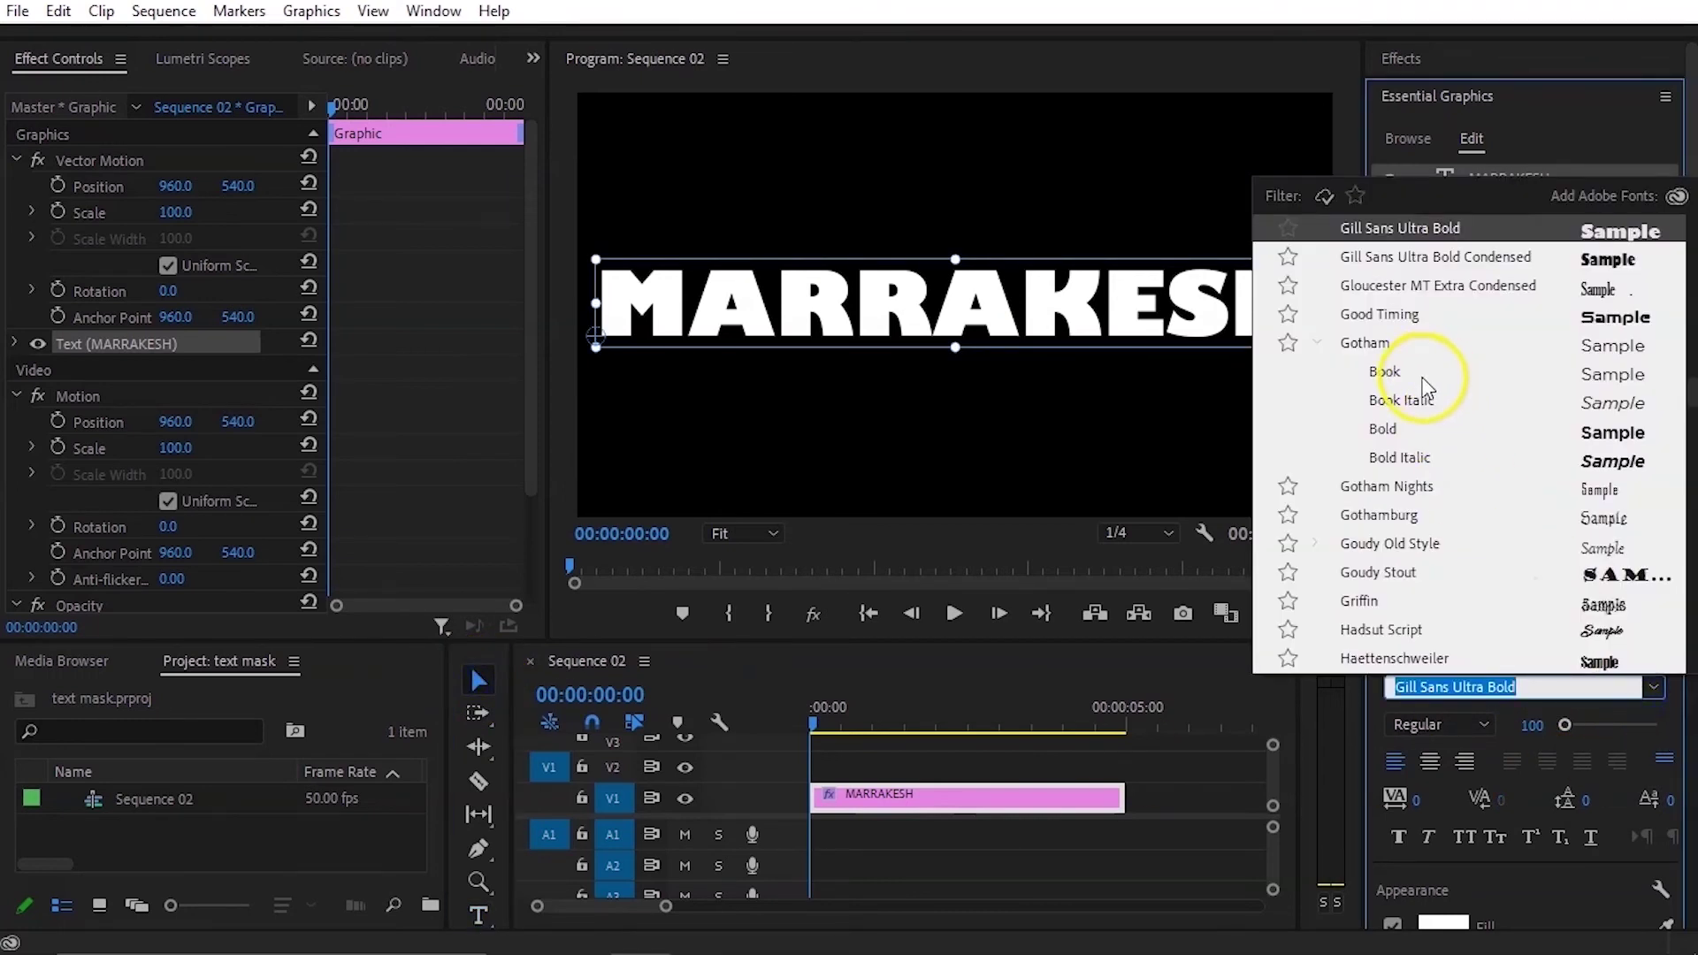
click(1433, 354)
key(Escape)
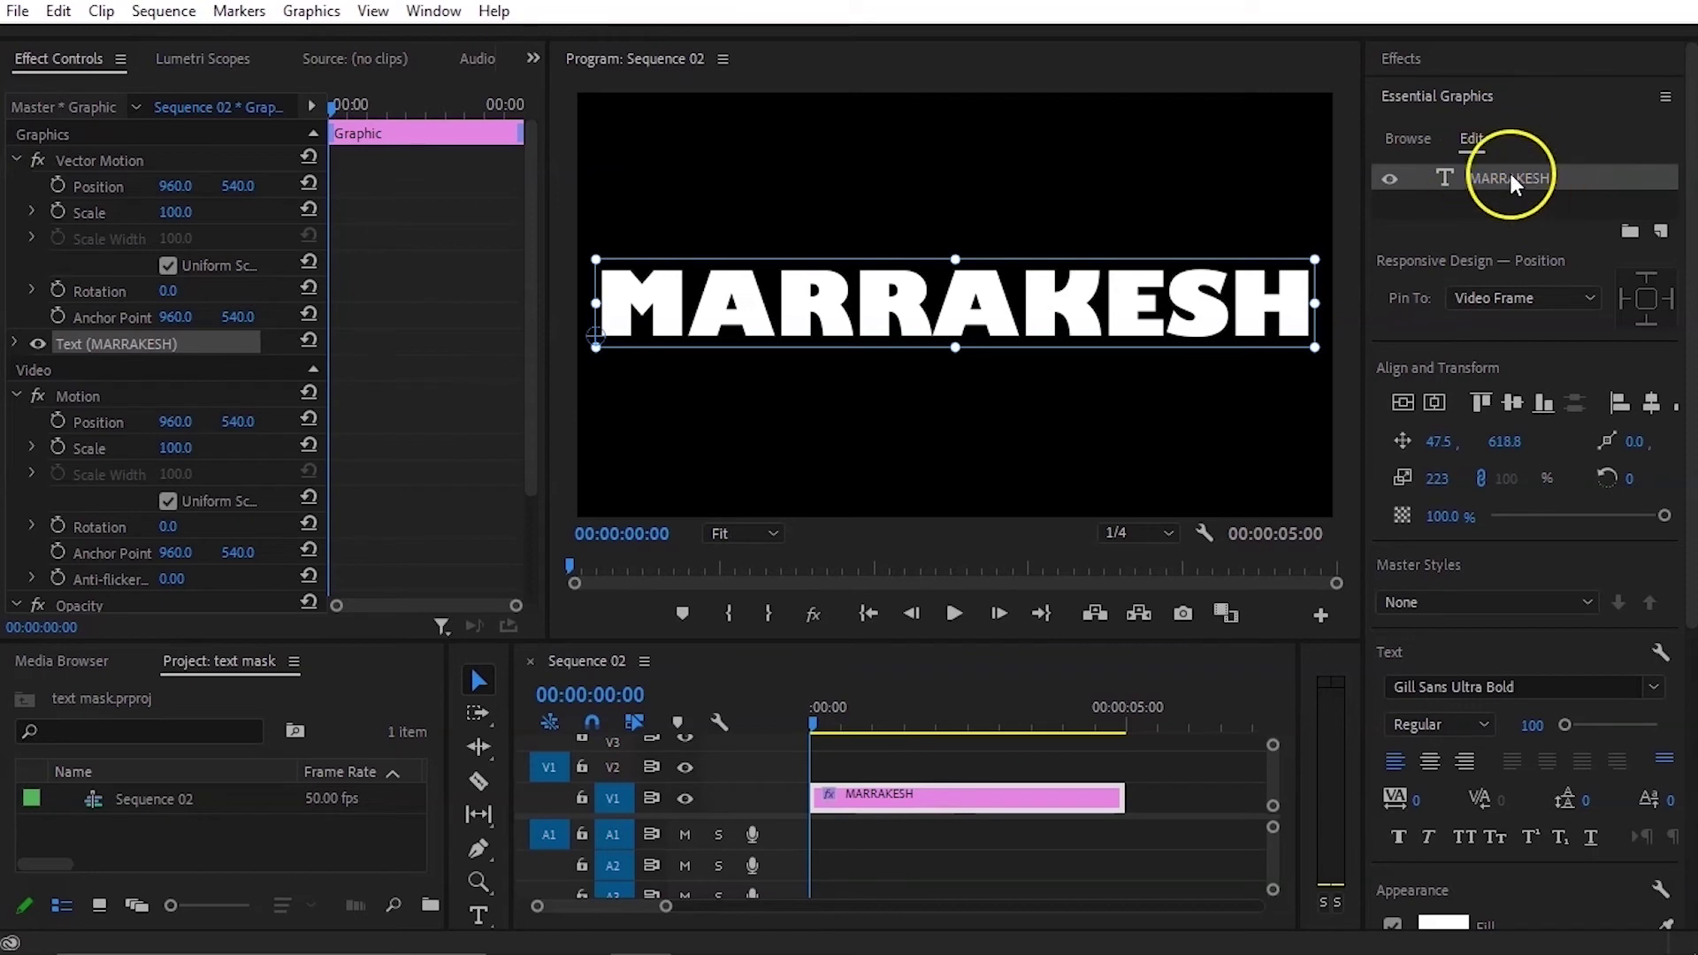
Step: Add the 190212_03_MarrakechKoutoubia_HD_09 video from the Music folder as a new layer inside the MARRAKESH graphic
click(1661, 232)
click(1624, 378)
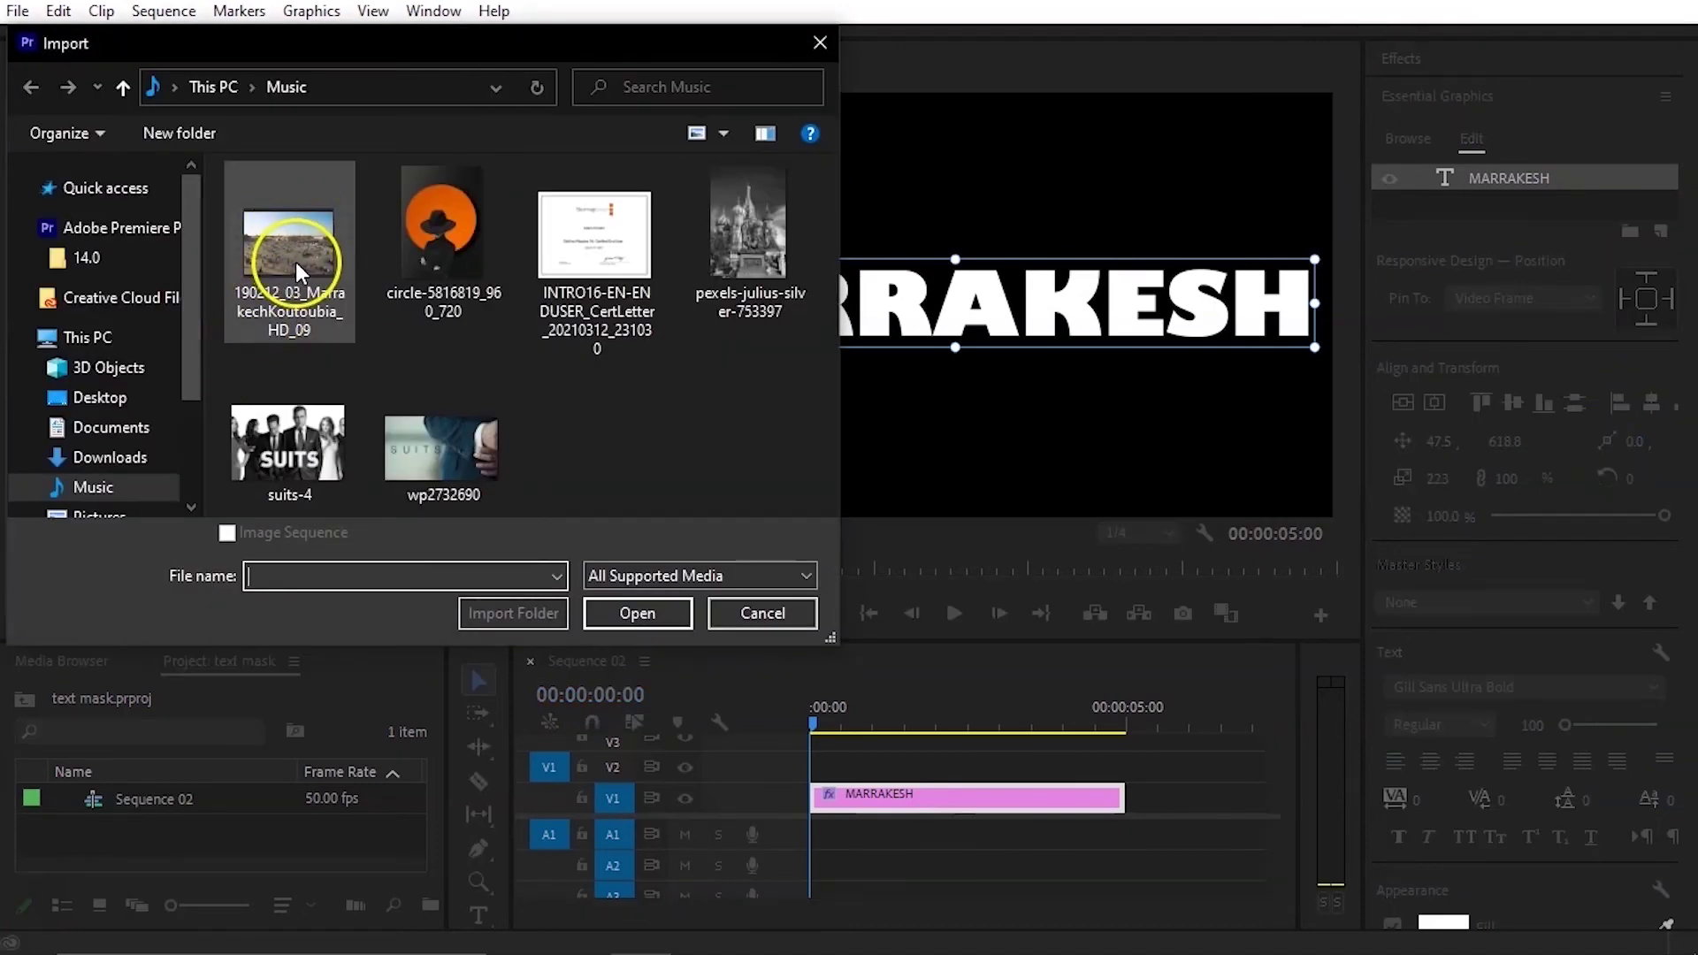
double_click(295, 262)
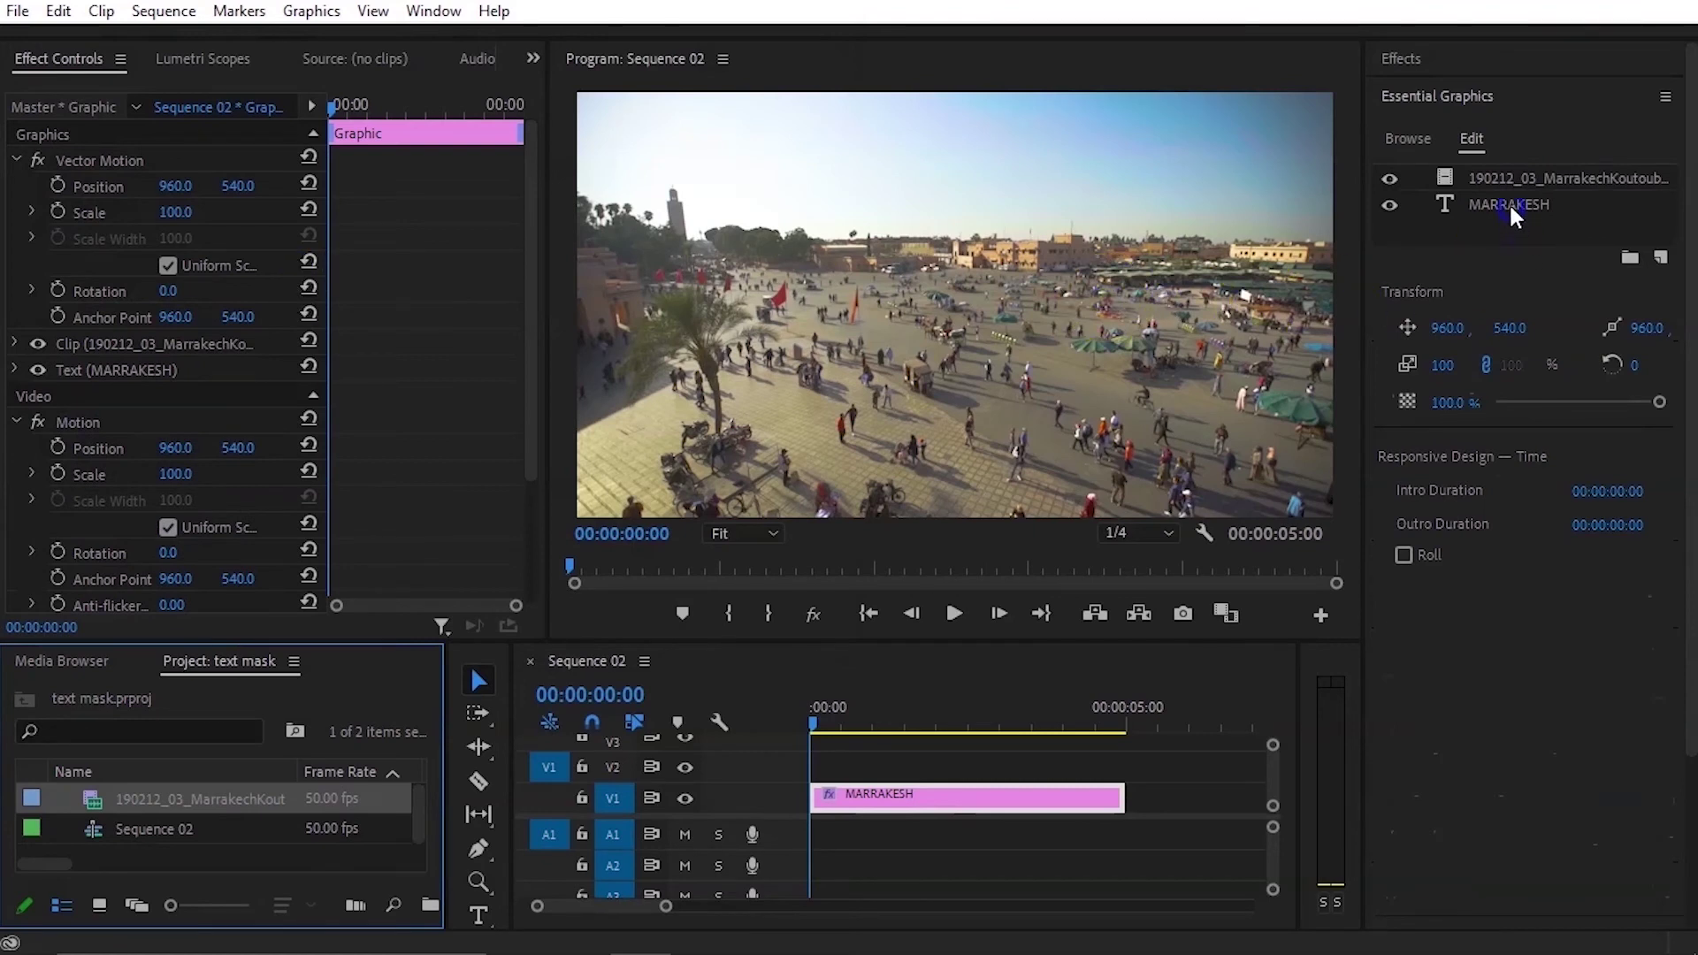
Step: Move the MARRAKESH text layer above the video layer and enable Mask with Text on it
drag(1509, 201, 1515, 180)
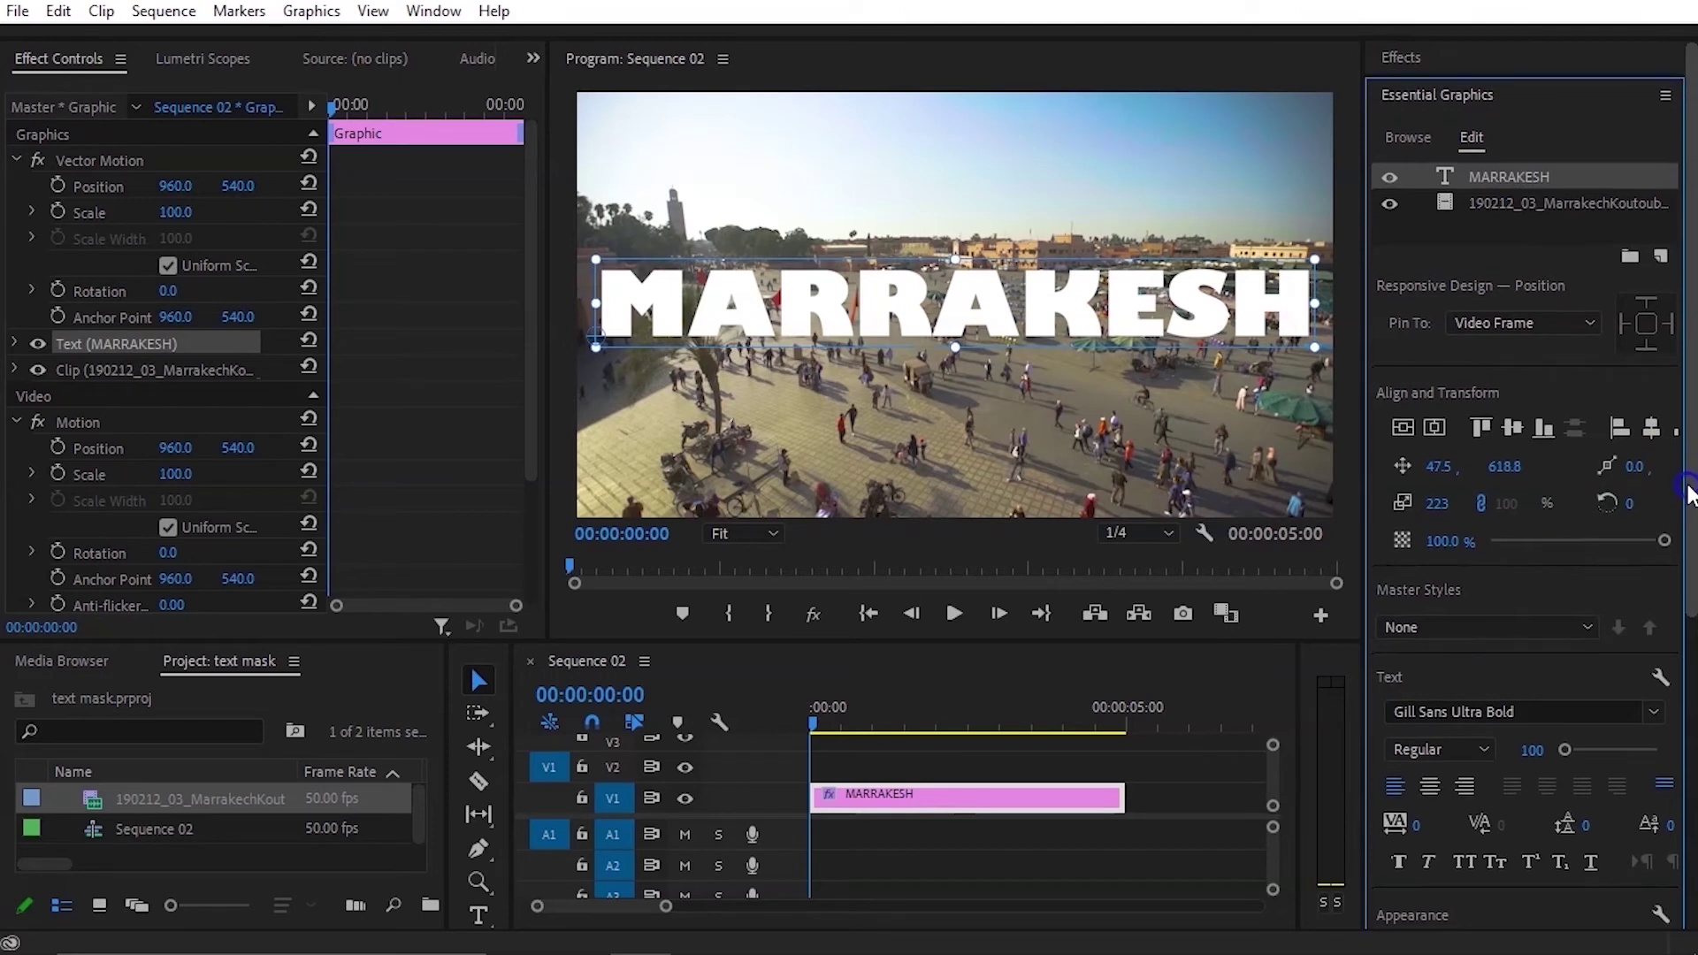
drag(1683, 482, 1668, 676)
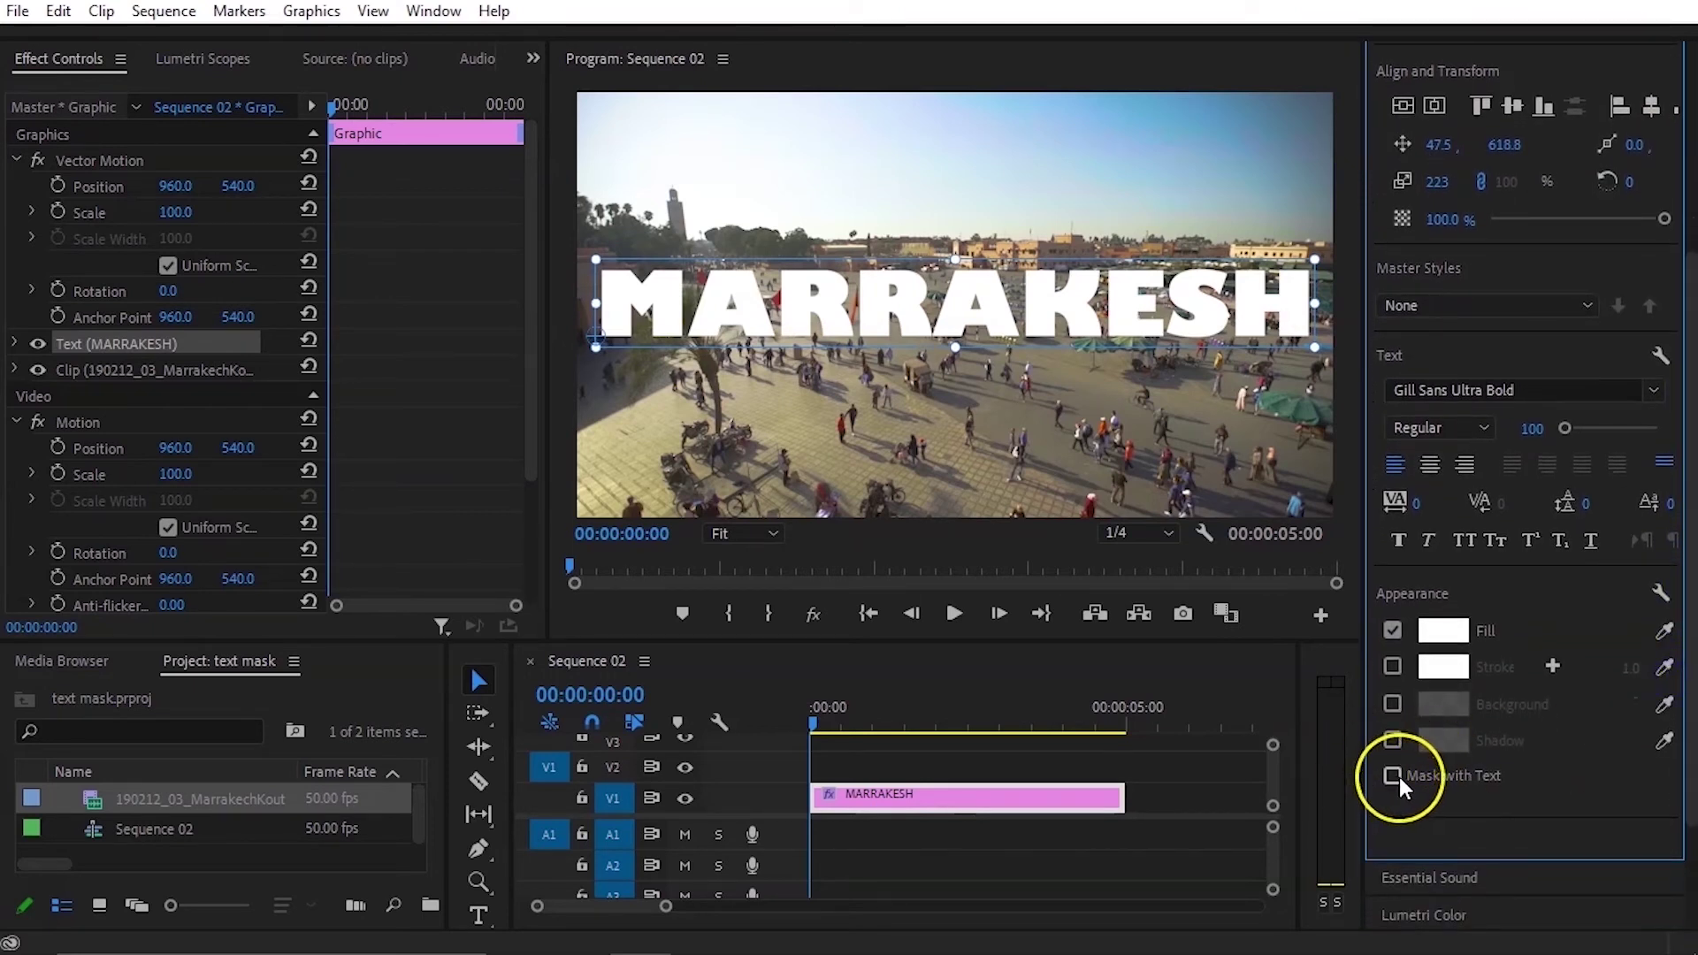
click(1392, 776)
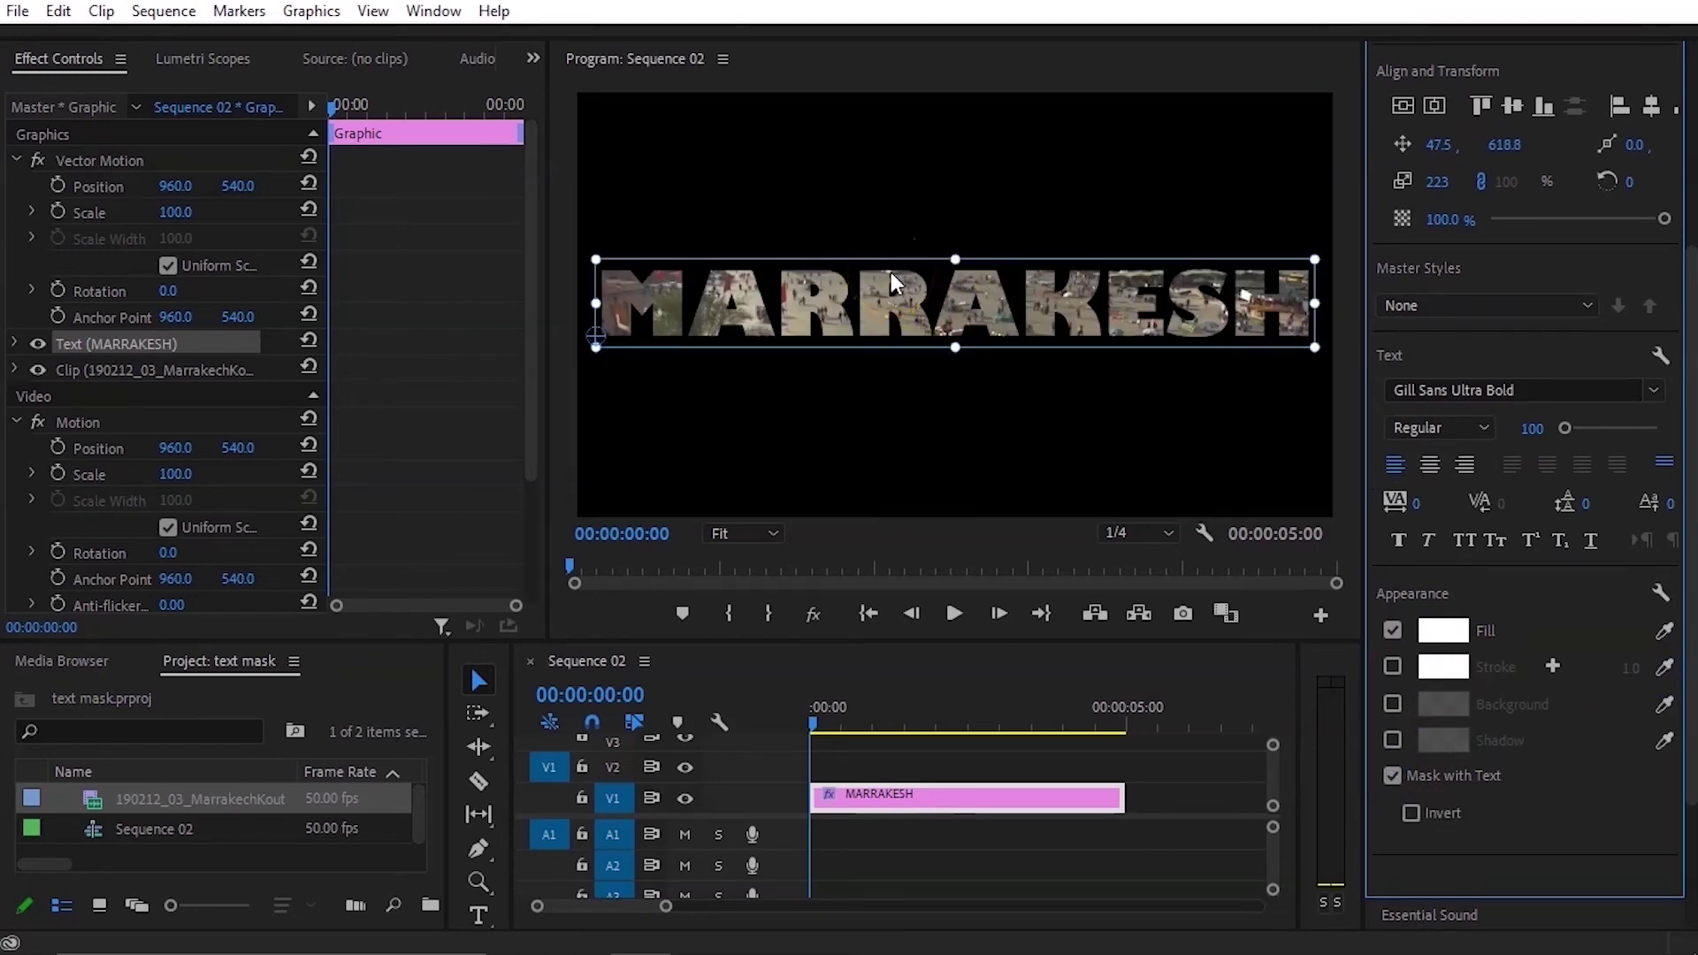
Step: Reposition the video layer behind the text mask to 969, 577
scroll(1678, 322, up, 5)
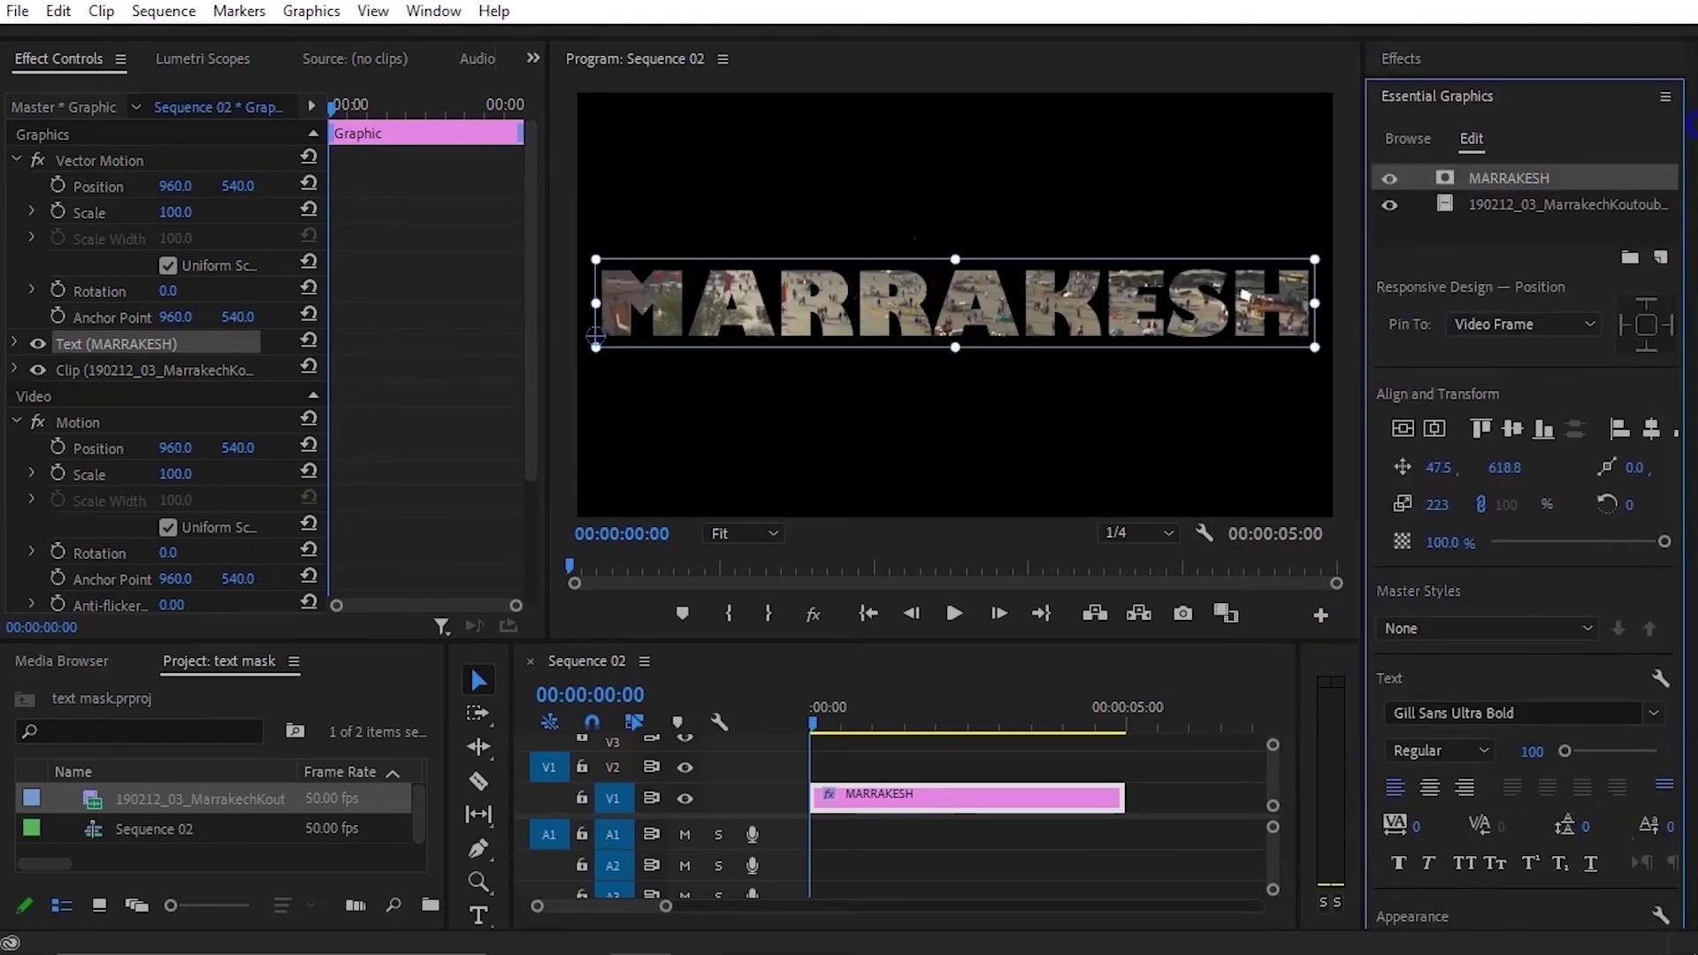
click(1528, 204)
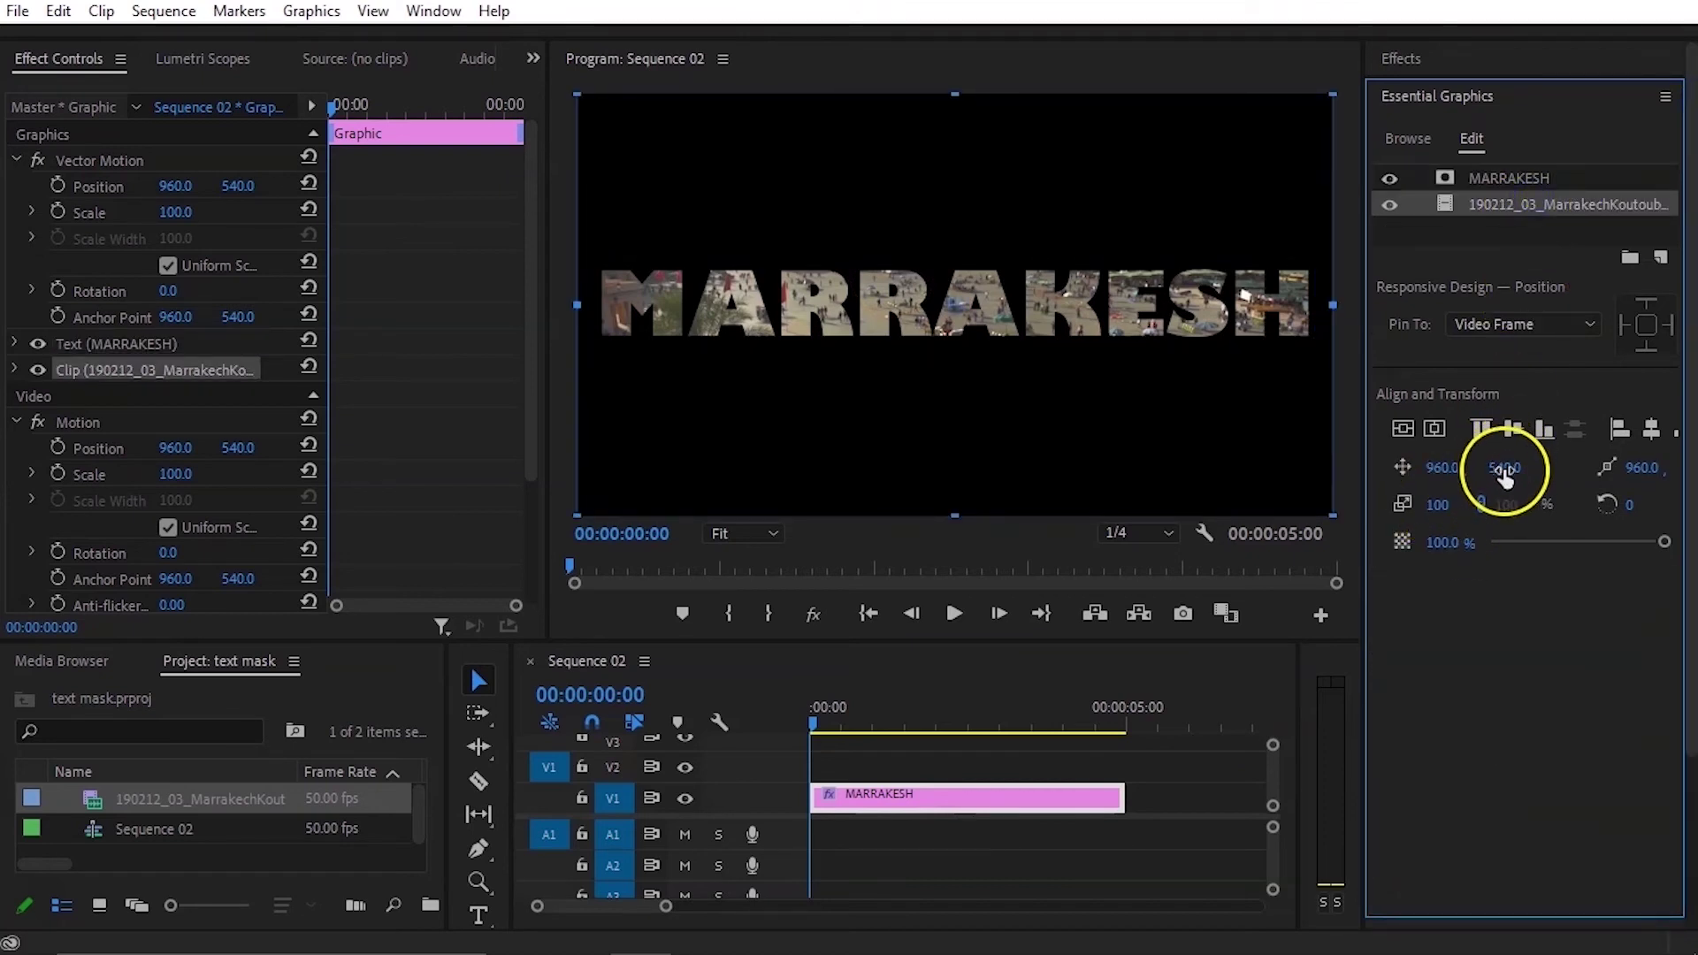
drag(1441, 467, 1549, 462)
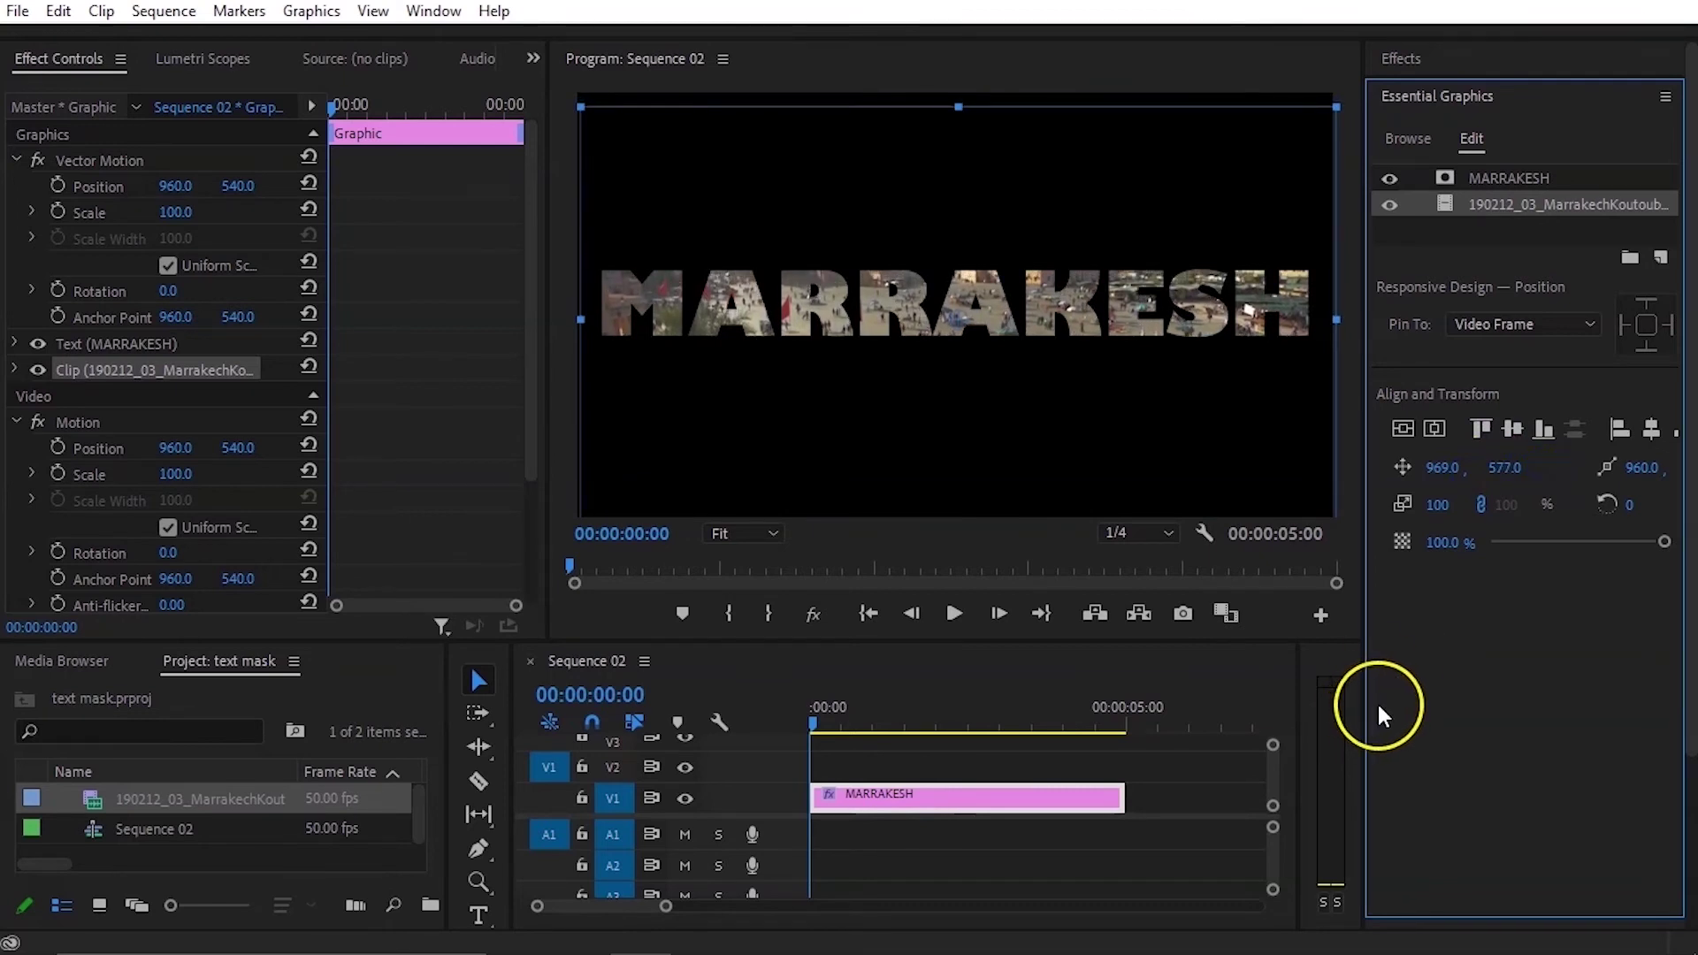
Step: Play back the masked title from the sequence start and return the playhead to the beginning
click(836, 715)
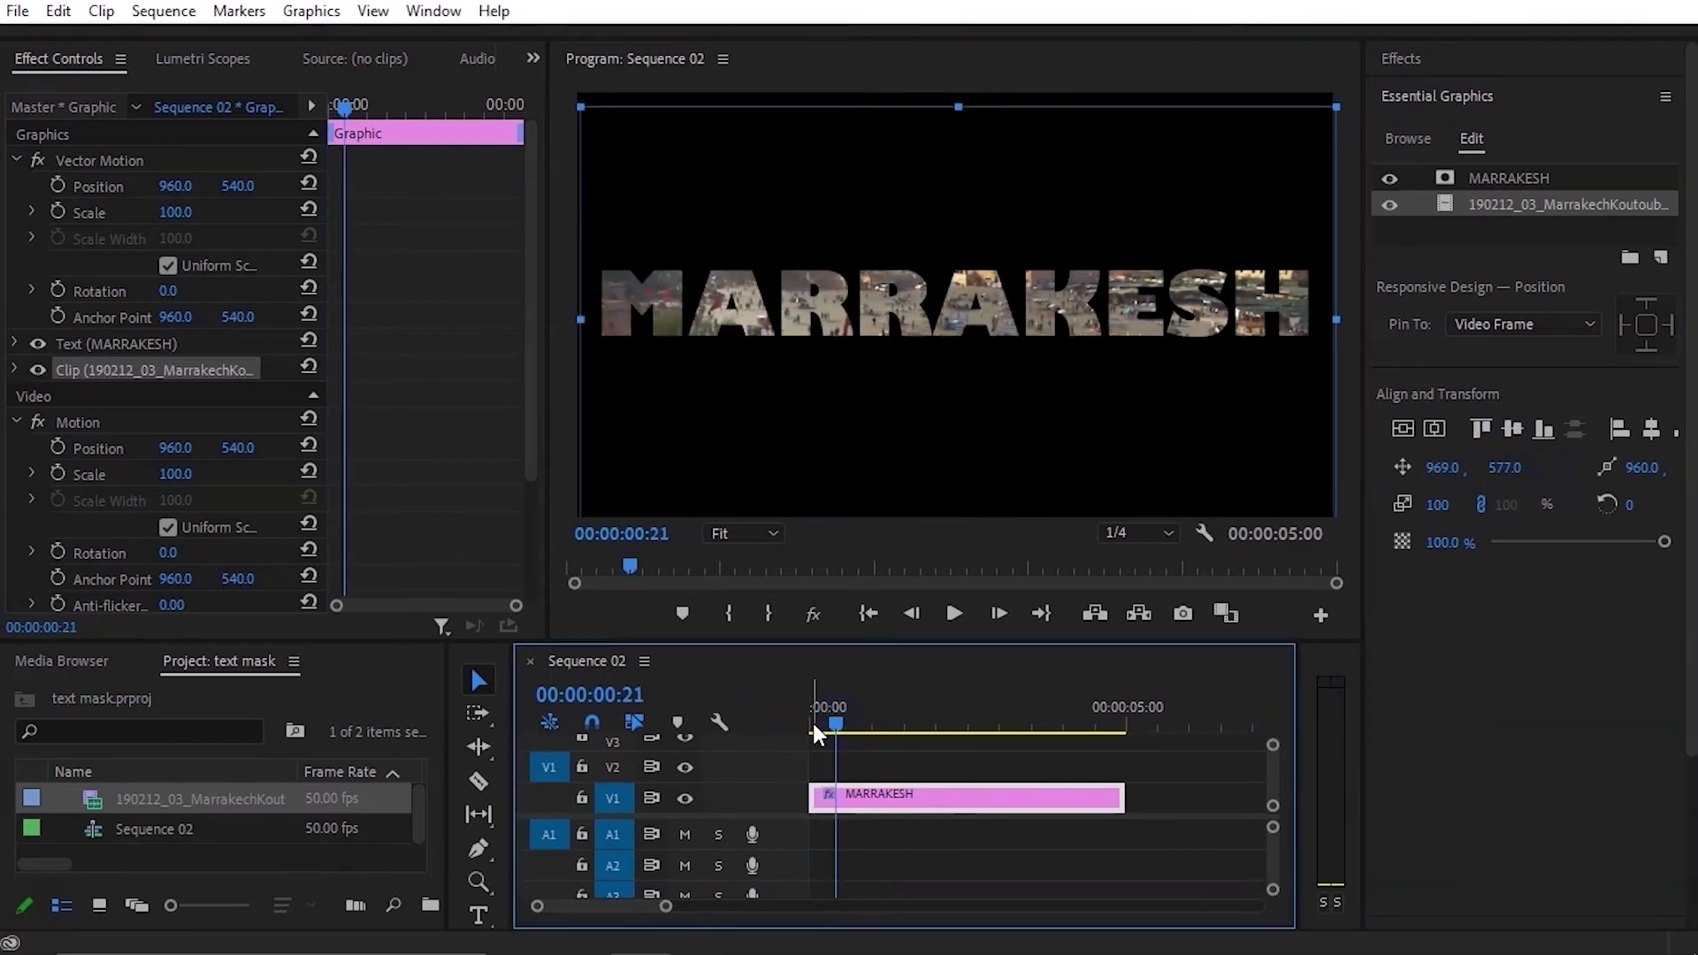
drag(828, 722, 806, 722)
key(space)
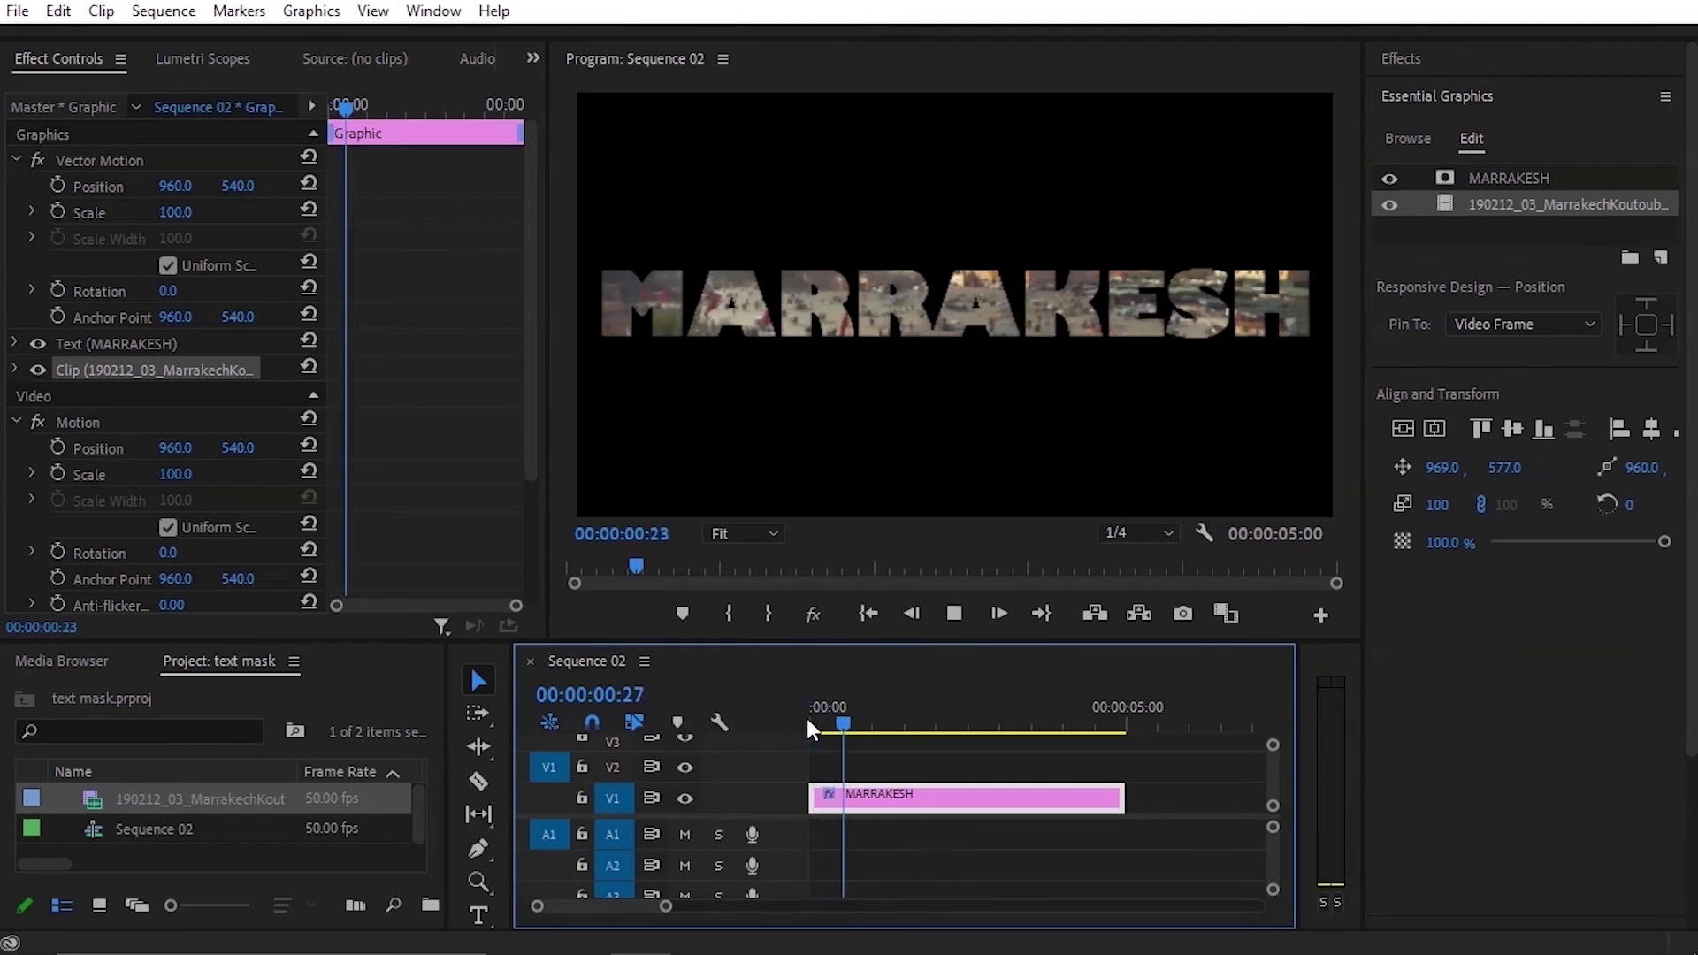
key(space)
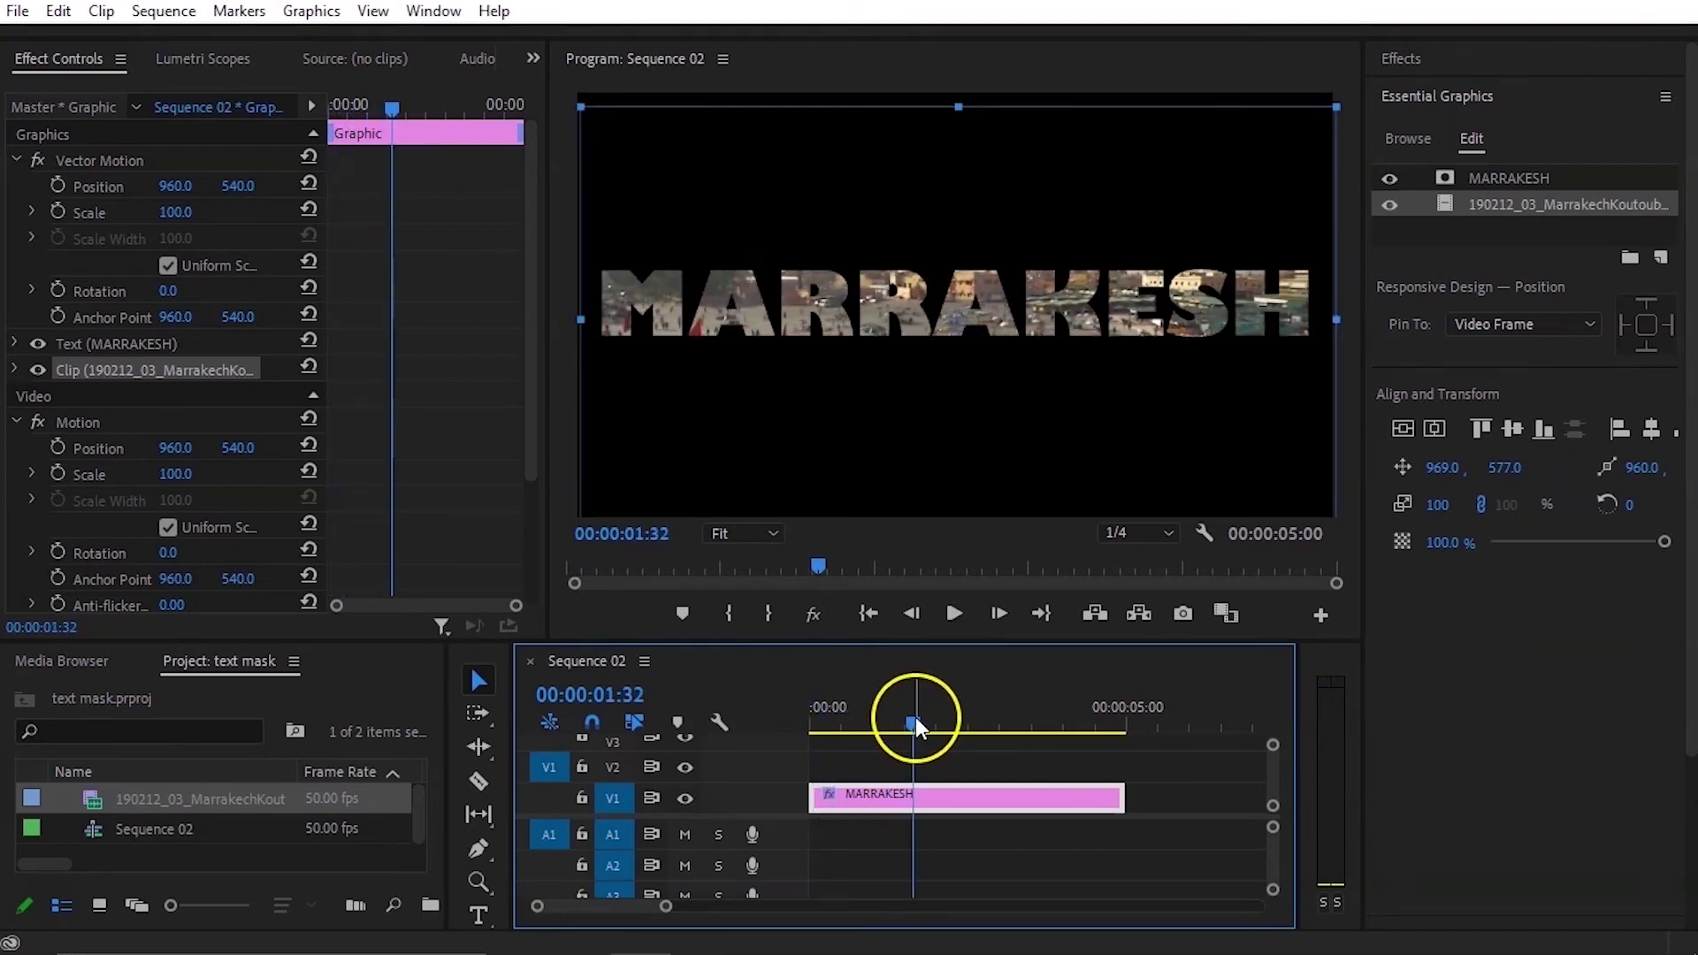
click(815, 715)
drag(817, 721, 807, 718)
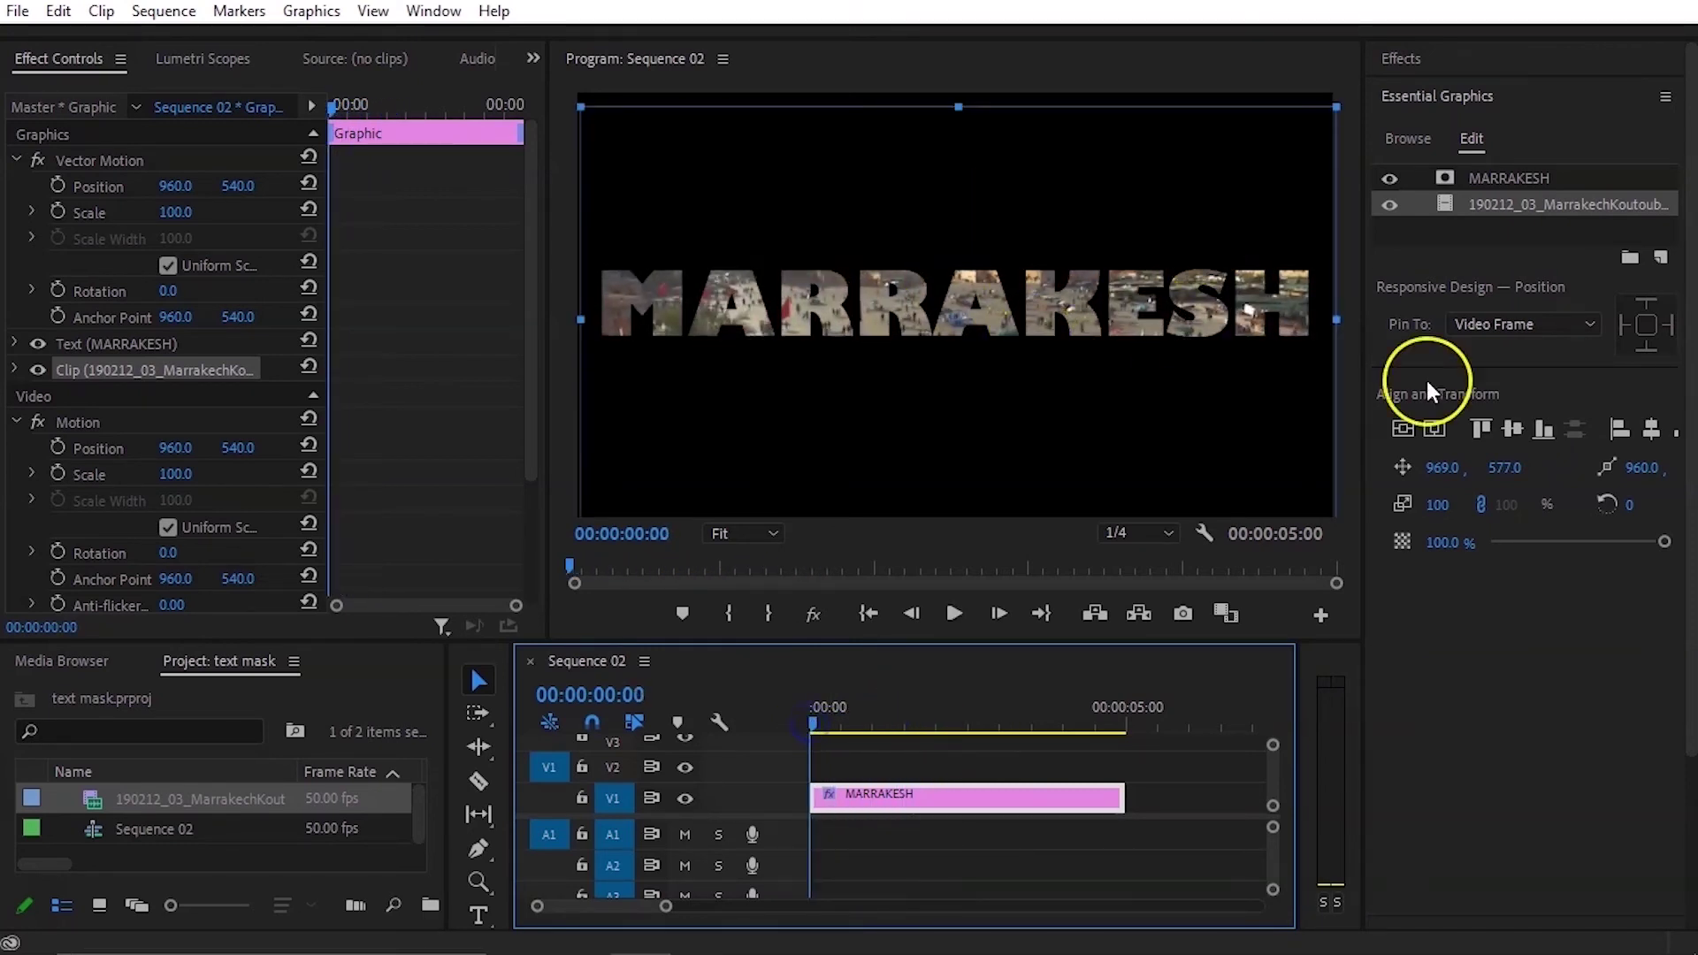
Step: Group the MARRAKESH text layer and the video layer within the graphic
shift+click(1536, 180)
right_click(1536, 181)
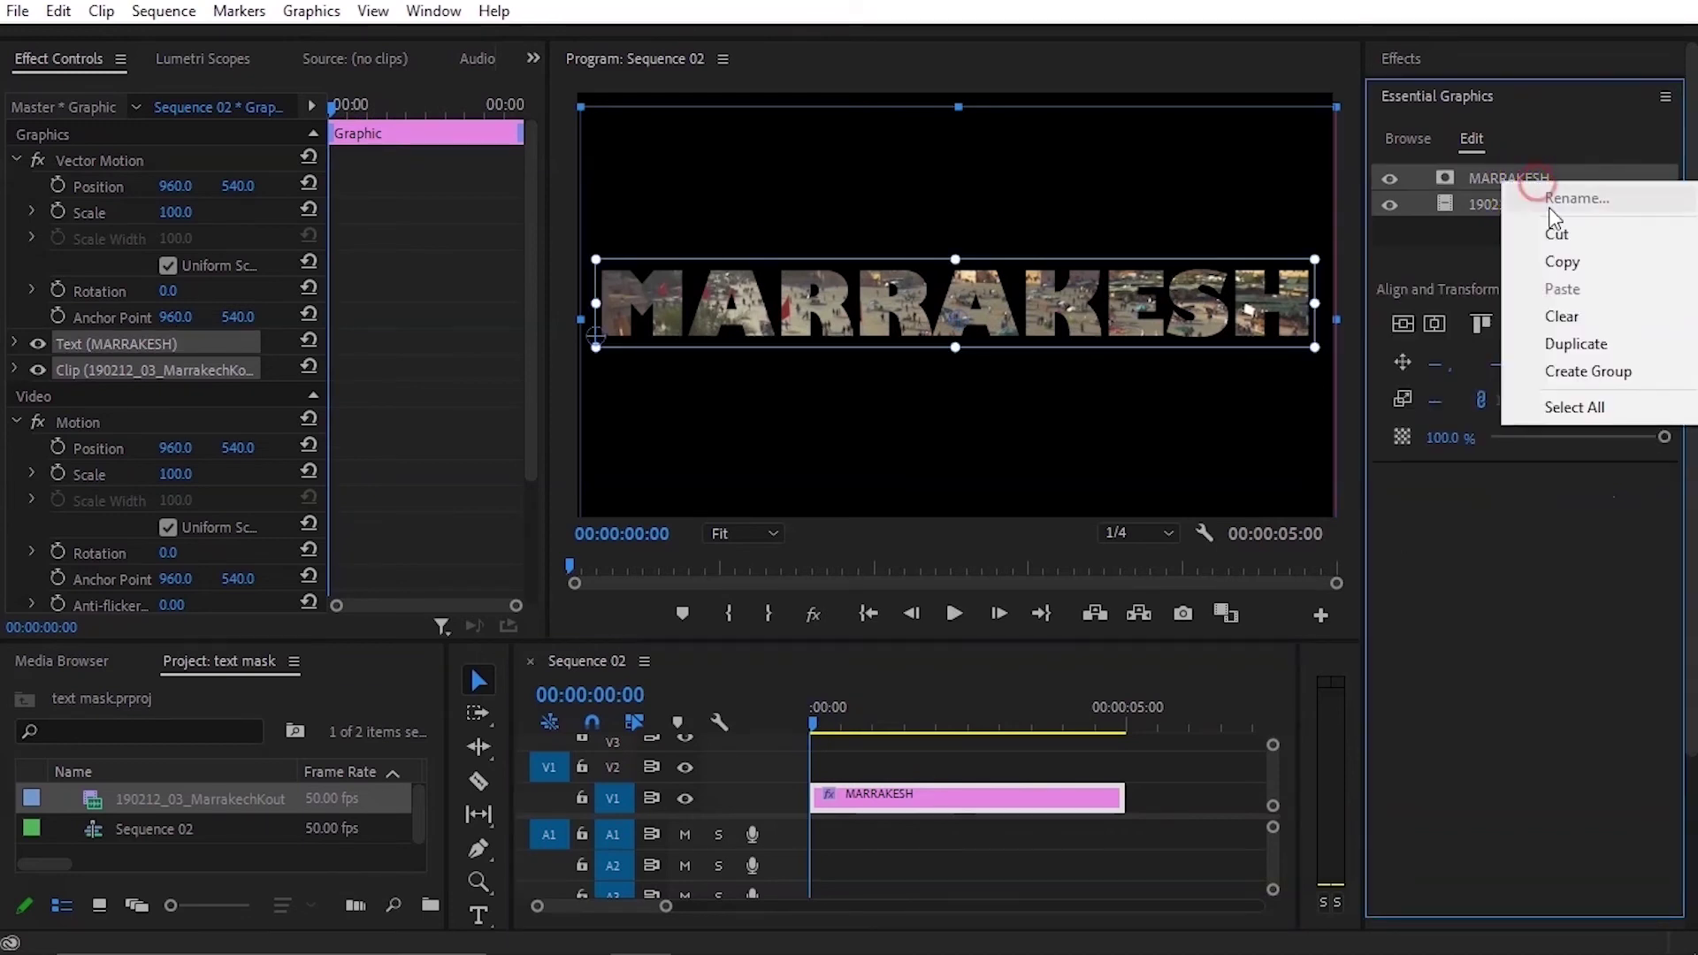
click(1627, 371)
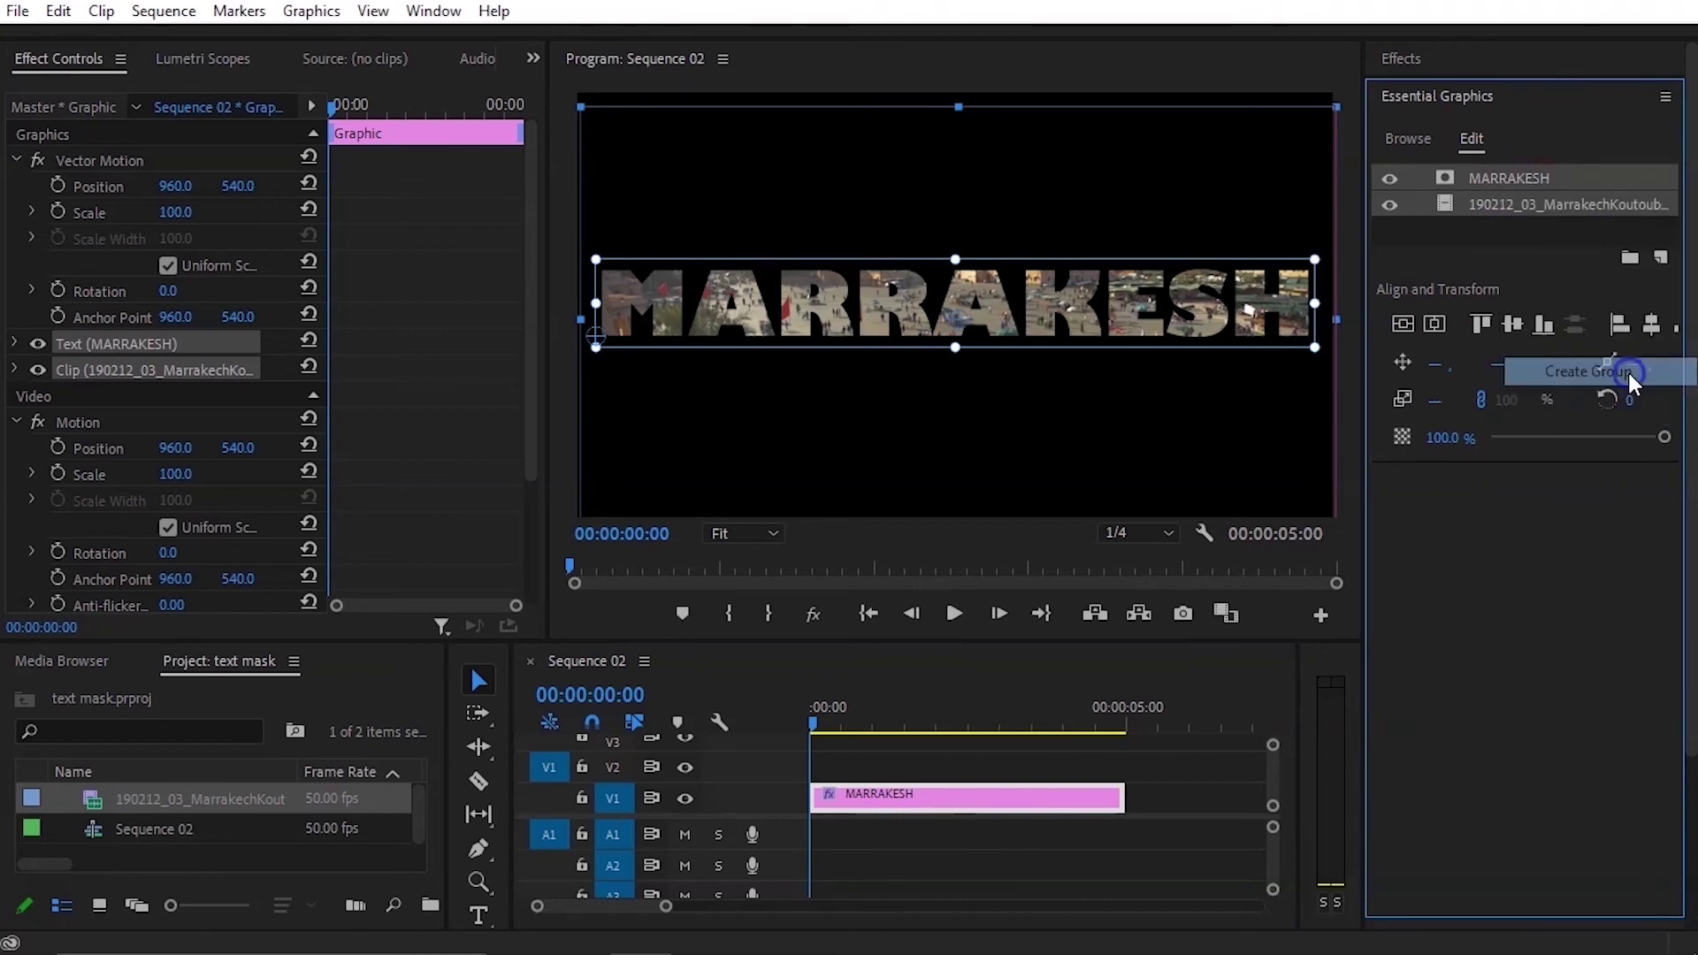
click(1438, 178)
click(1420, 179)
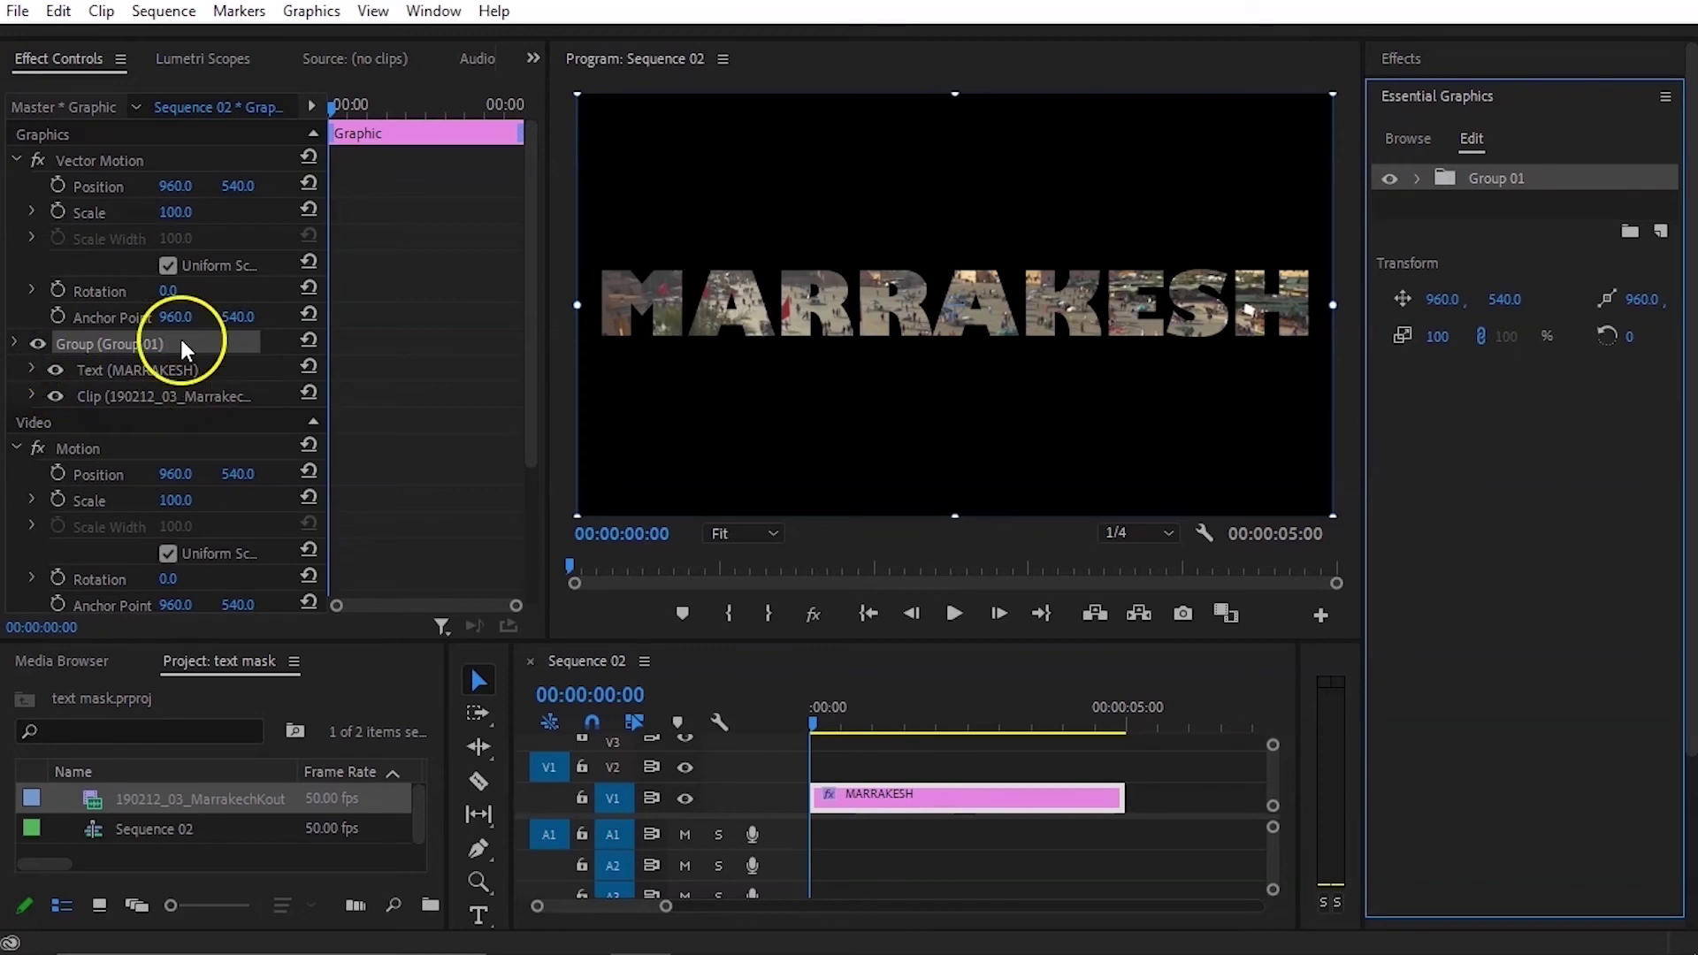
Step: Set the Scale of the layer group to 0 and keyframe it at the sequence start
click(15, 344)
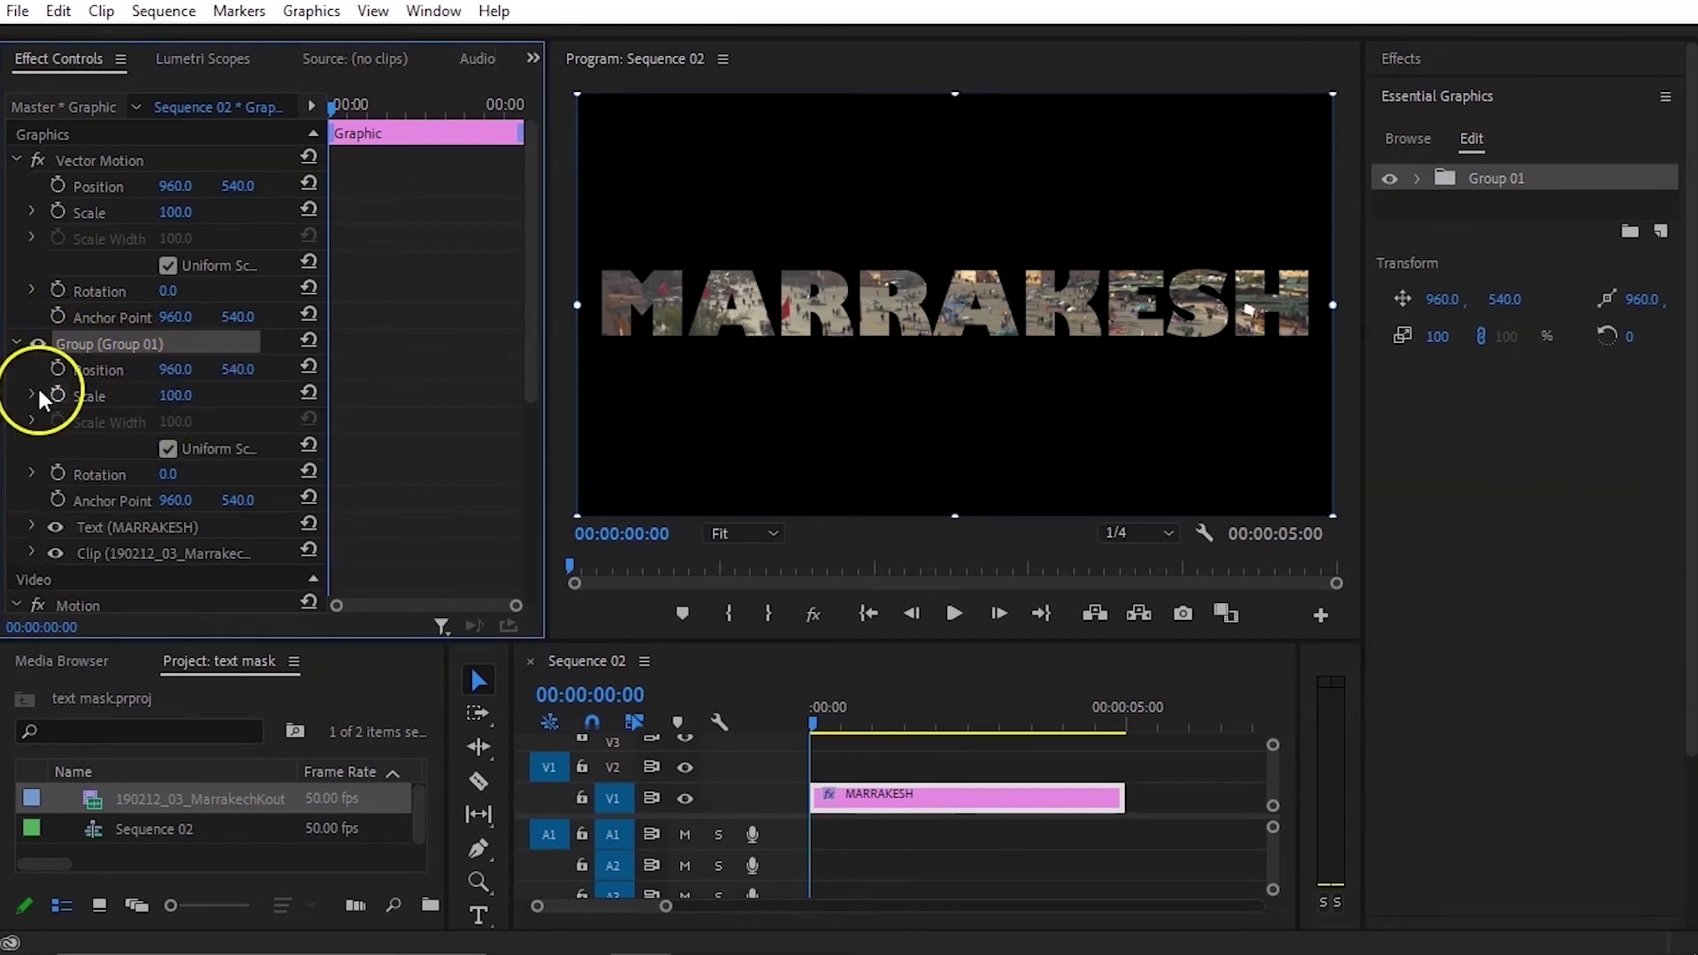
click(182, 394)
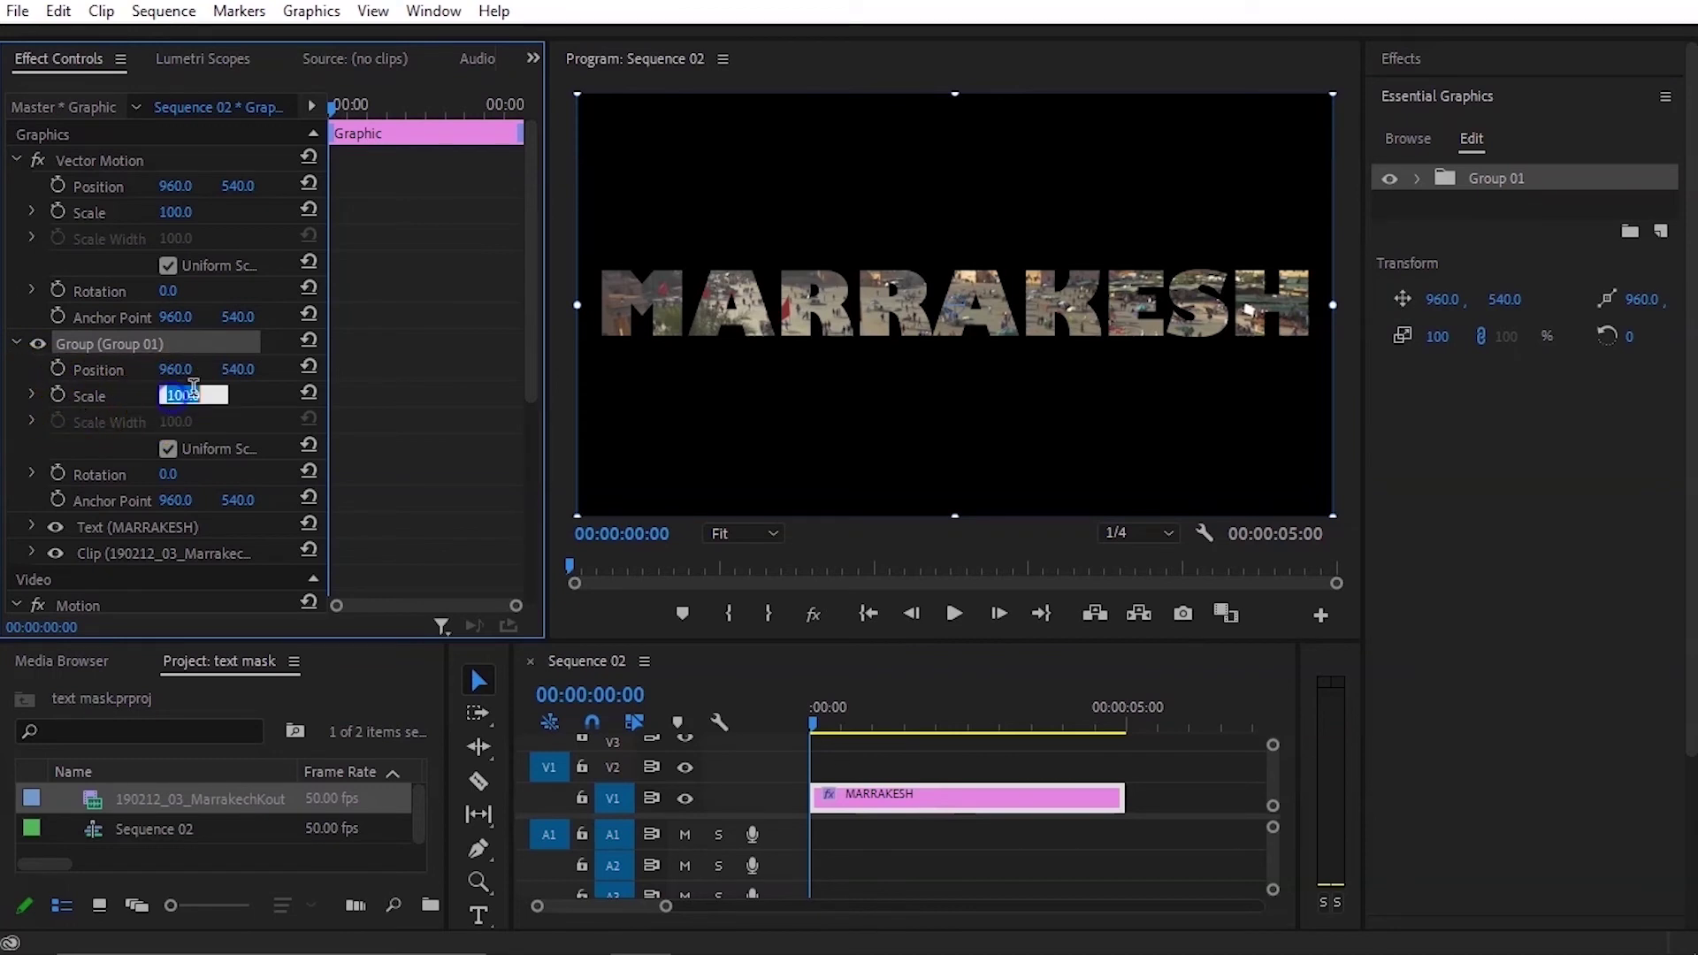
text(0)
click(31, 391)
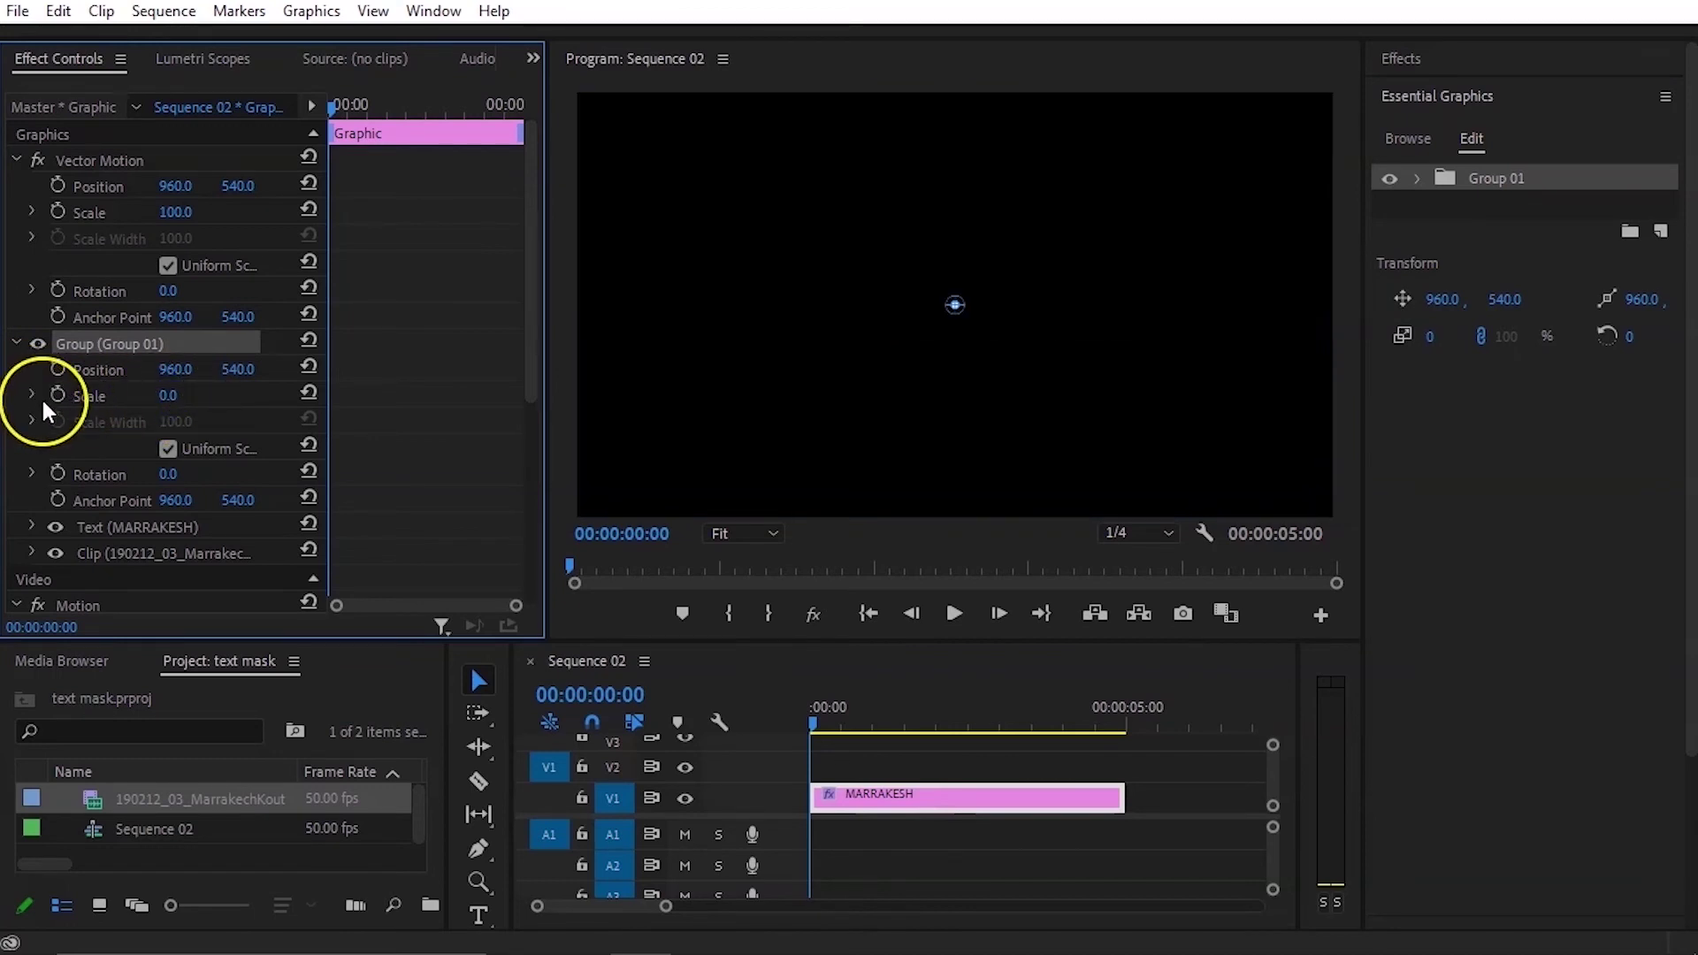
click(53, 394)
Step: Keyframe the group's Scale at 100 at 00:00:03:25
drag(814, 714, 1035, 730)
click(168, 402)
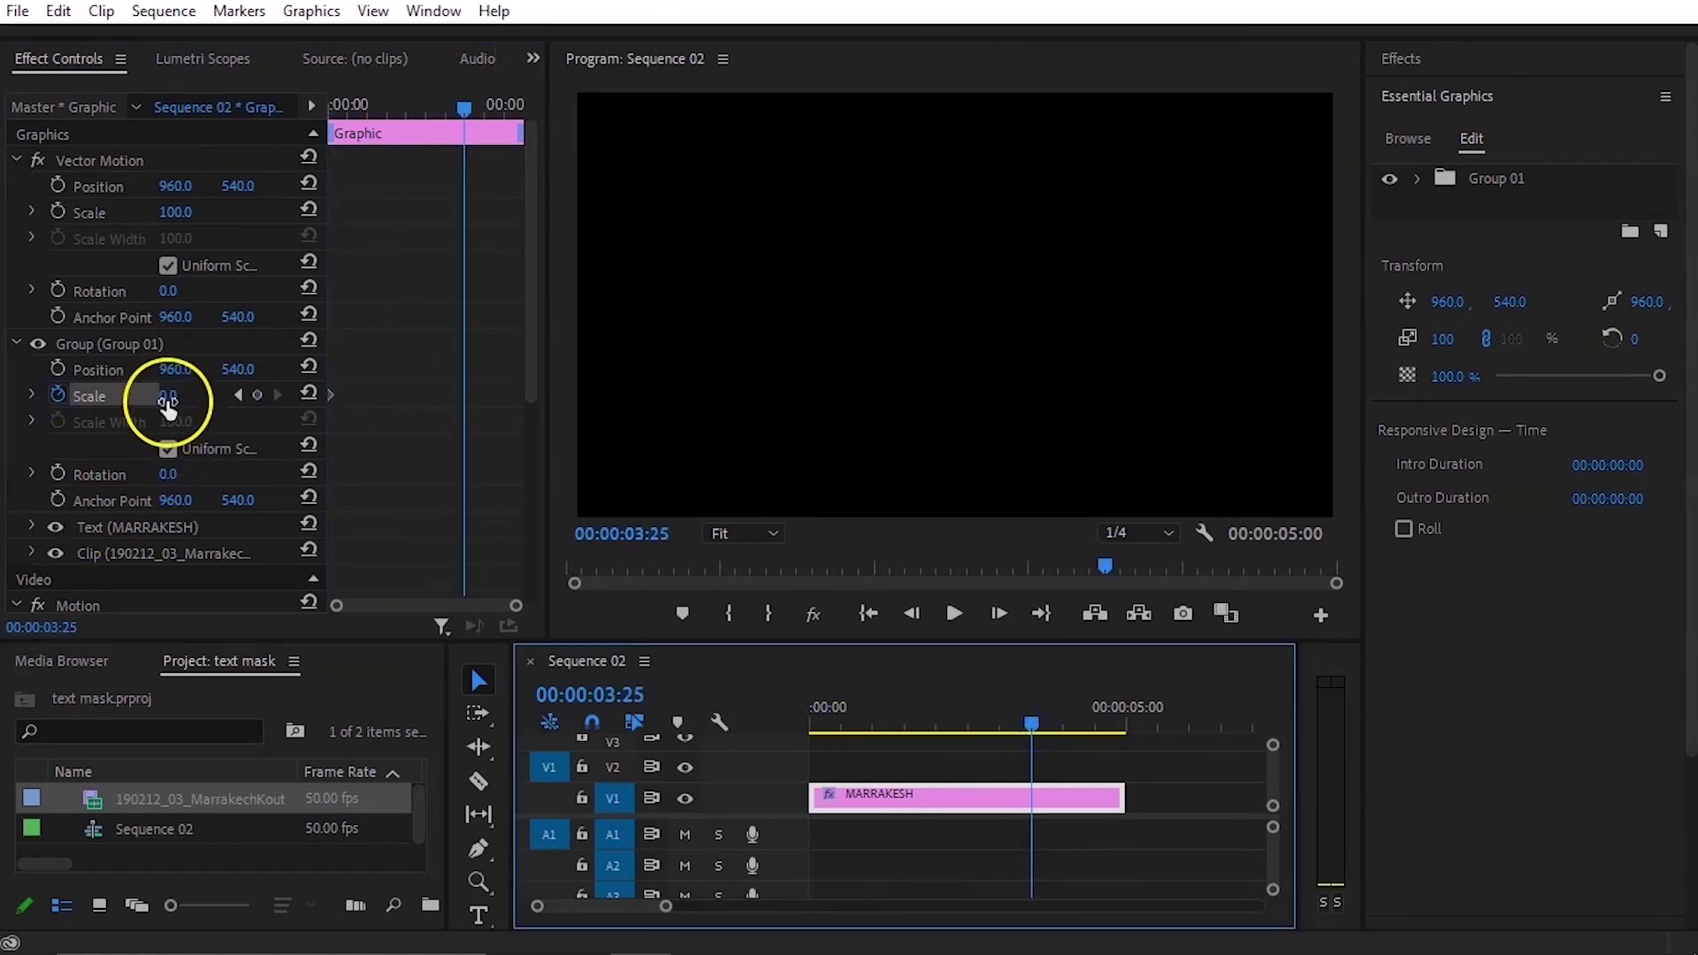
text(1)
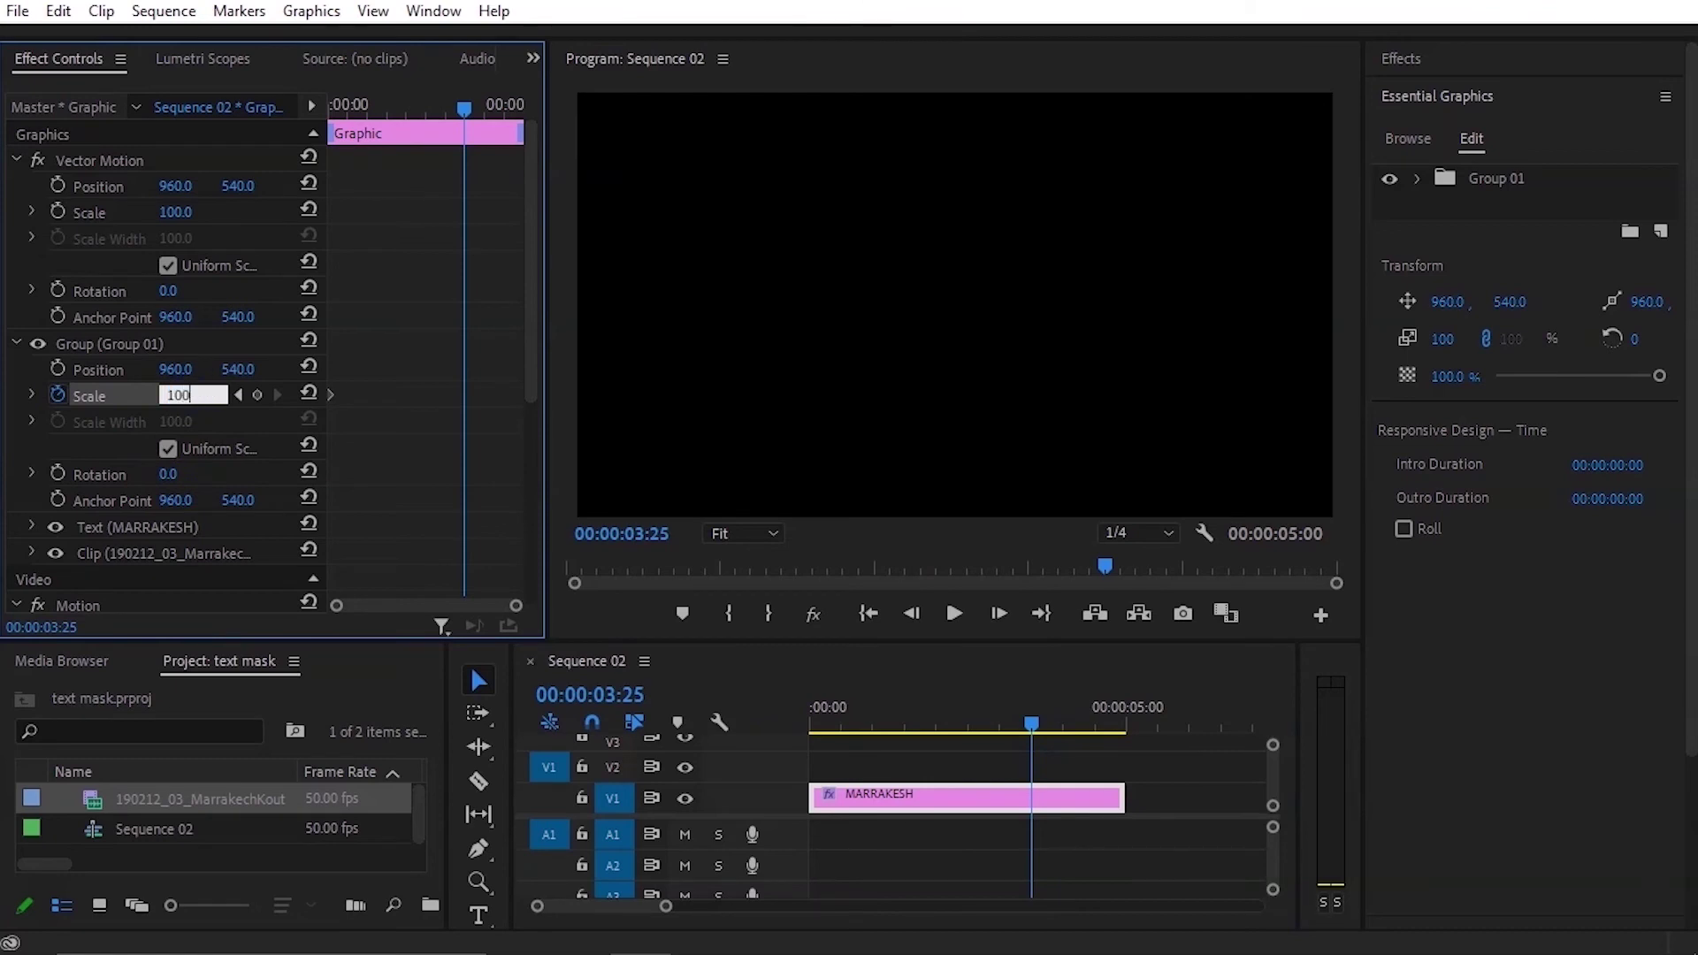
text(00)
key(Return)
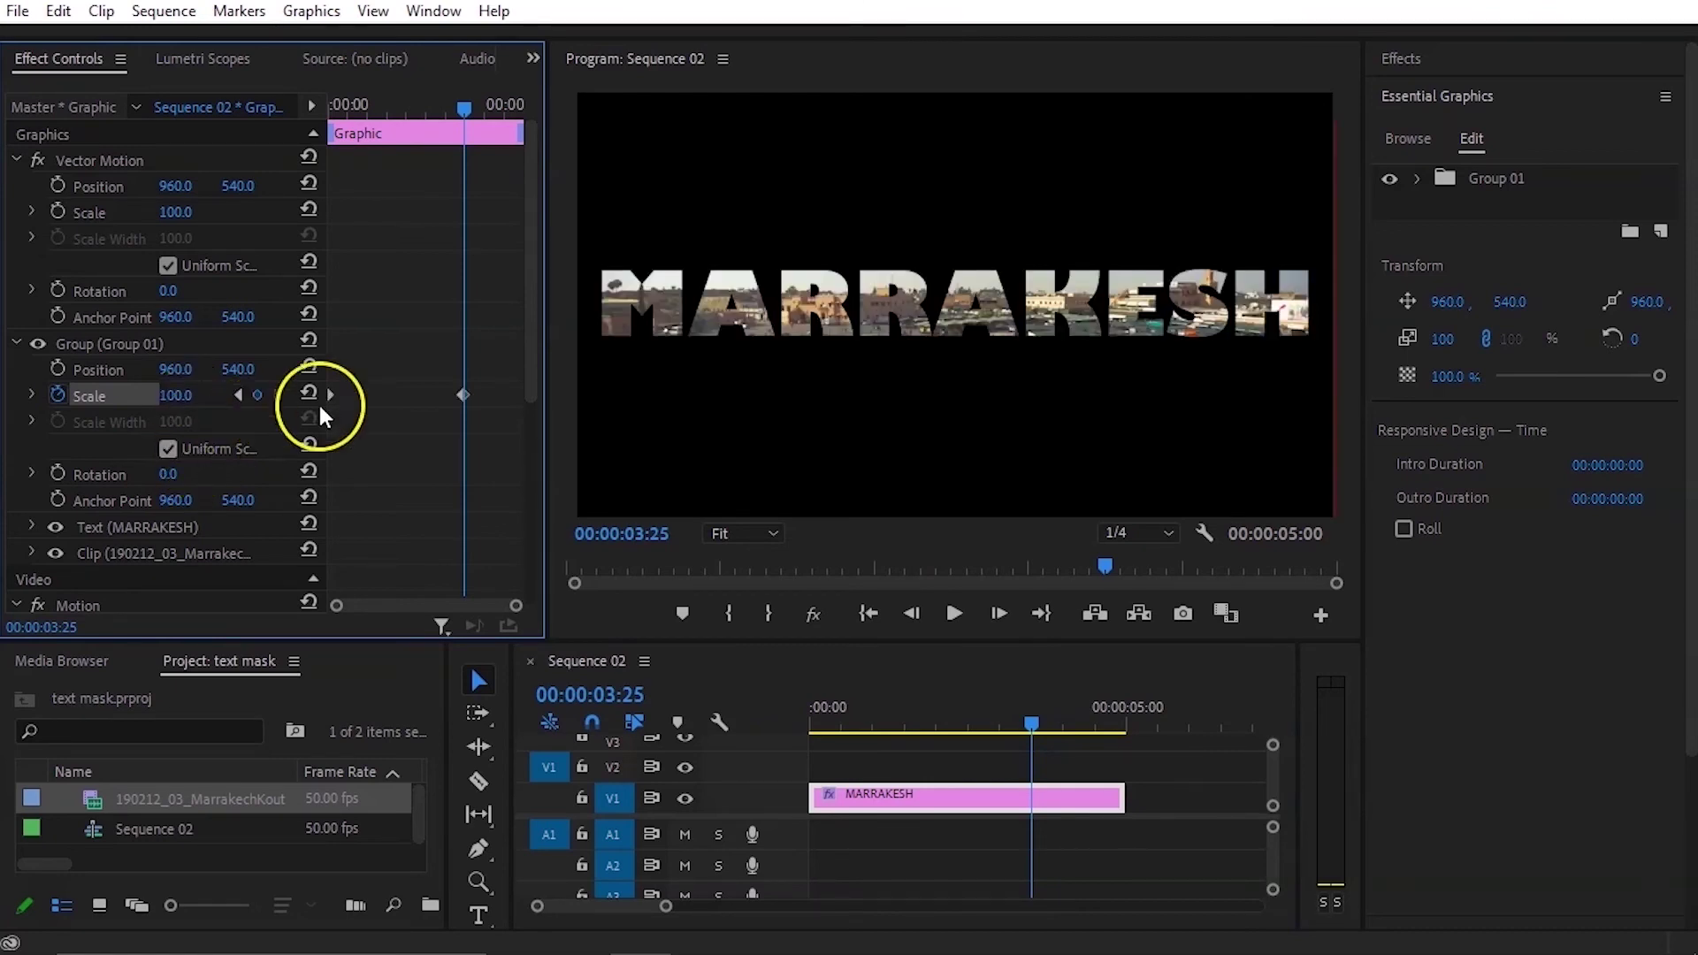
Step: Return the playhead to the sequence start and apply Continuous Bezier interpolation to both group Scale keyframes
click(789, 757)
key(Home)
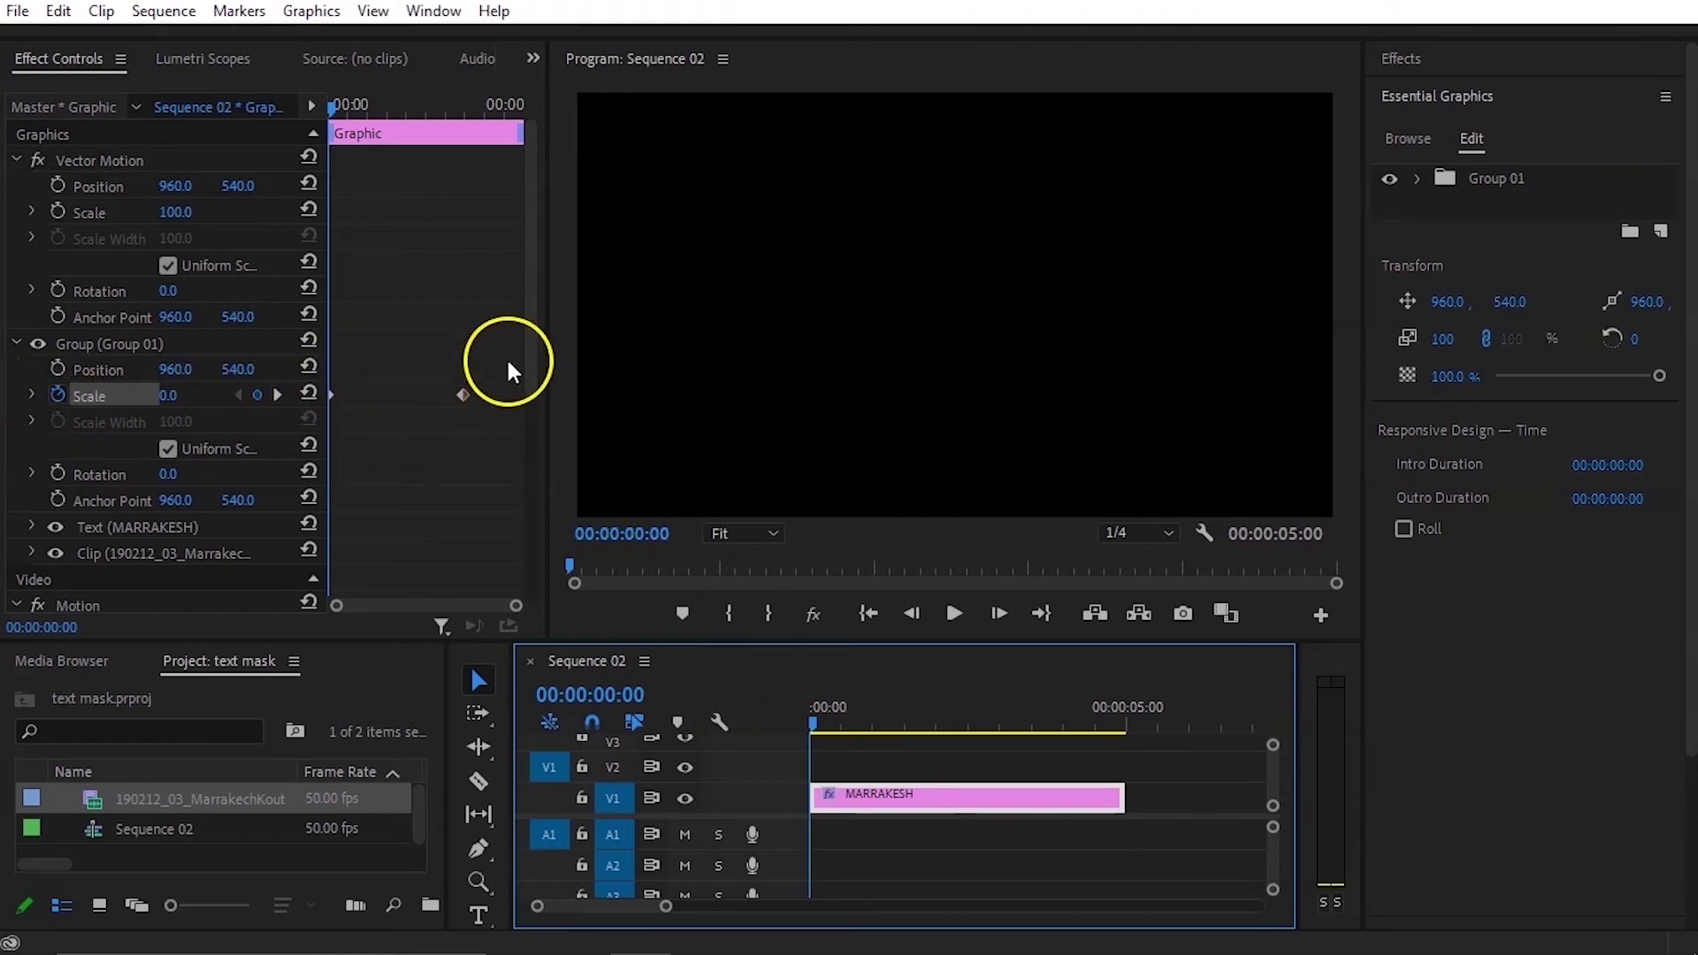
drag(508, 360, 318, 436)
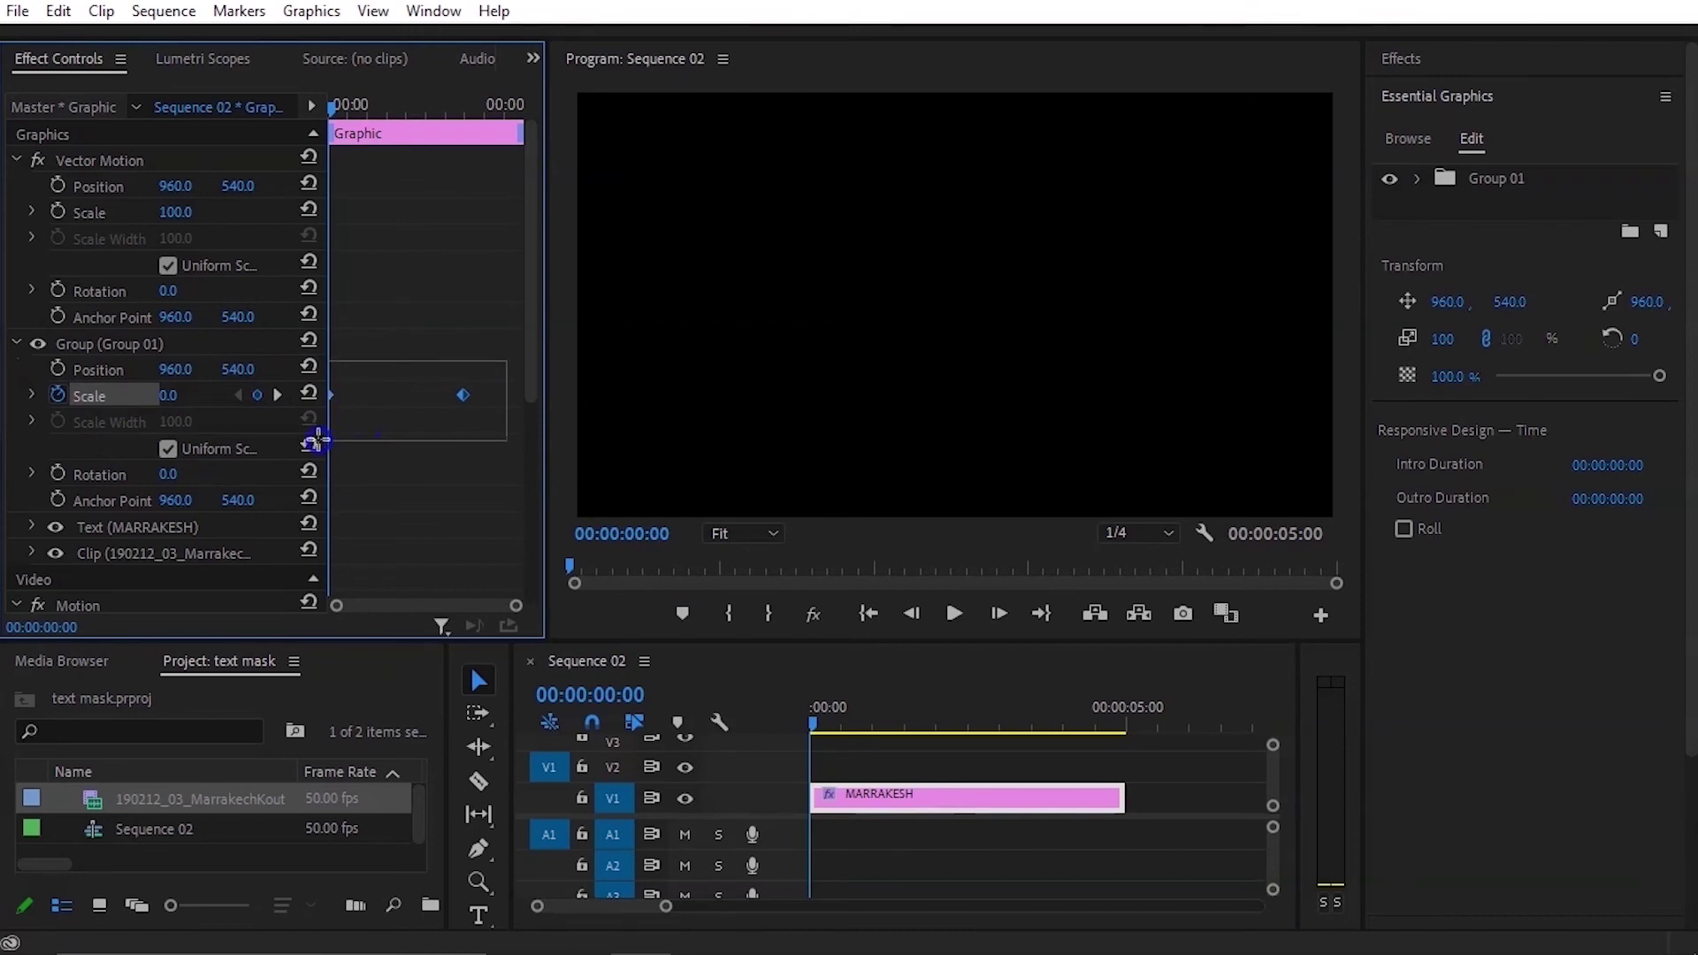
right_click(458, 392)
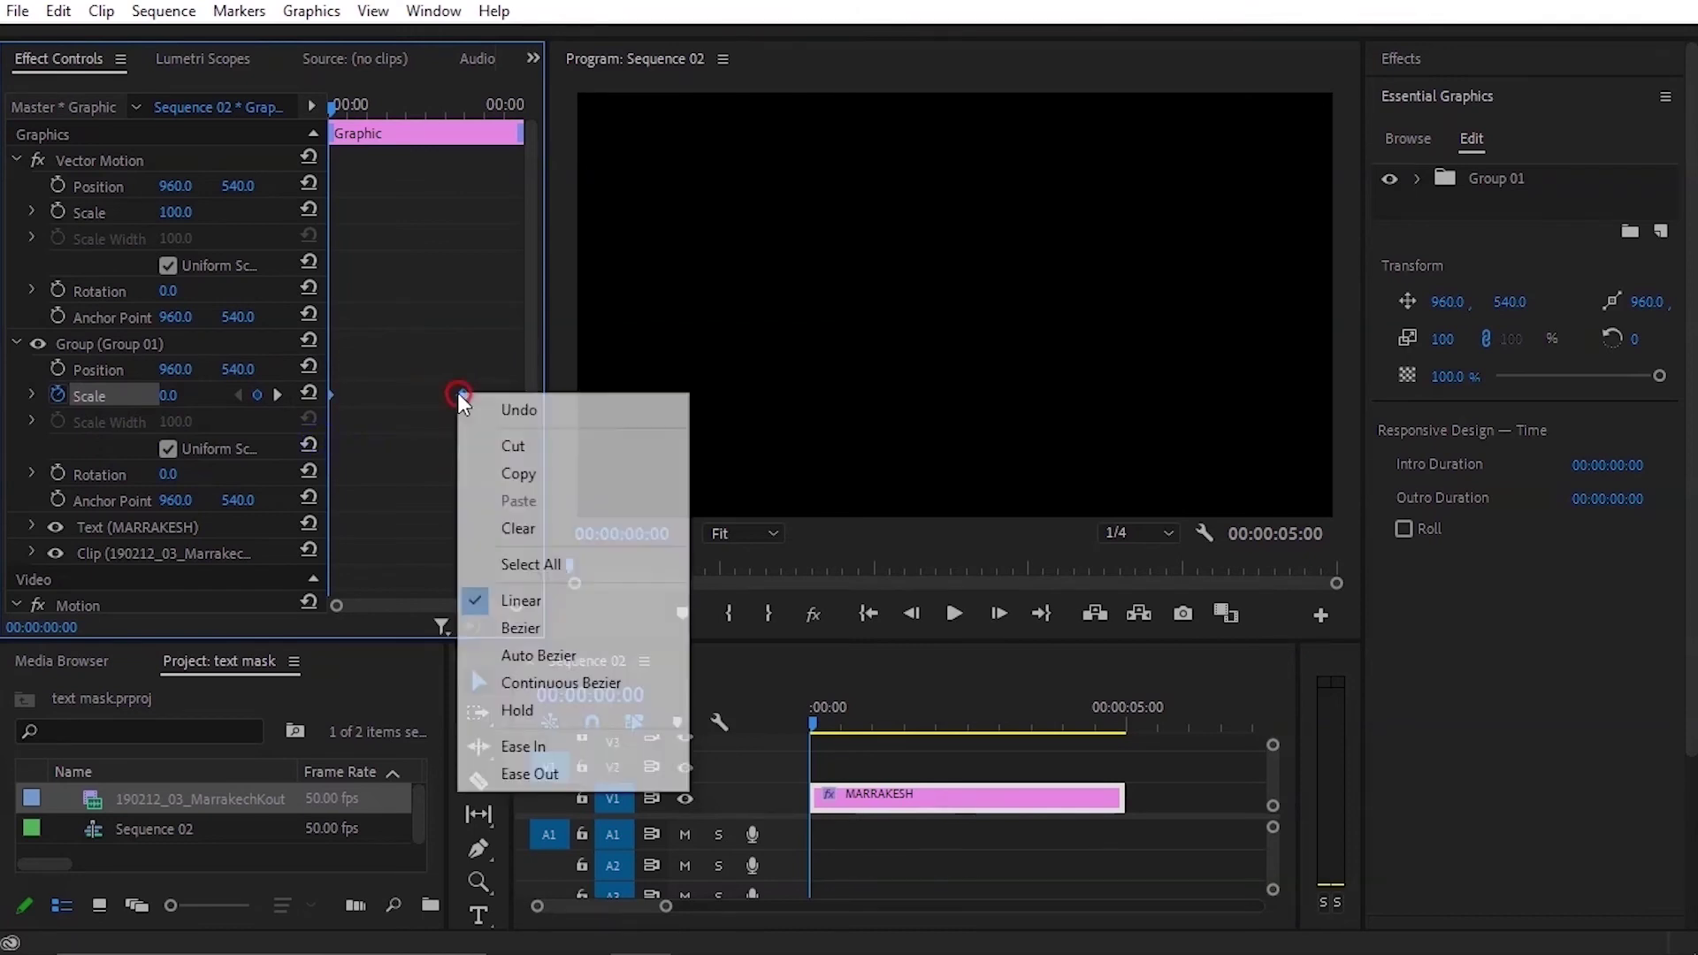
click(571, 682)
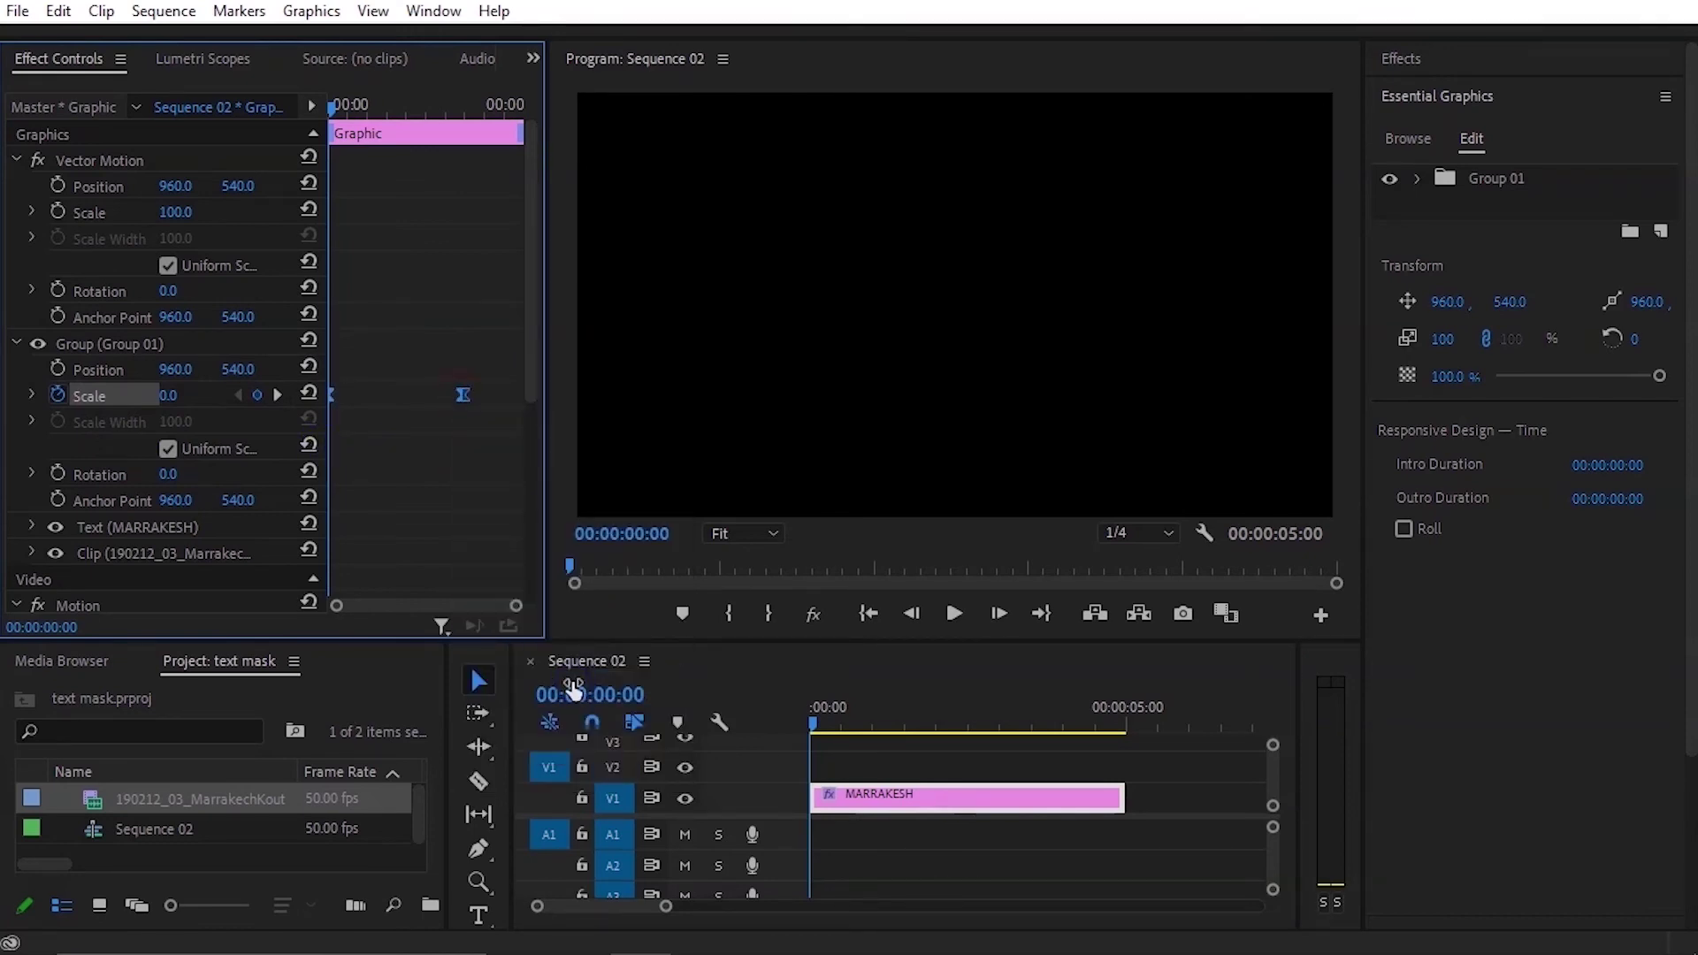
Step: Play the MARRAKESH scale animation and return the playhead to the sequence start to review it again
key(space)
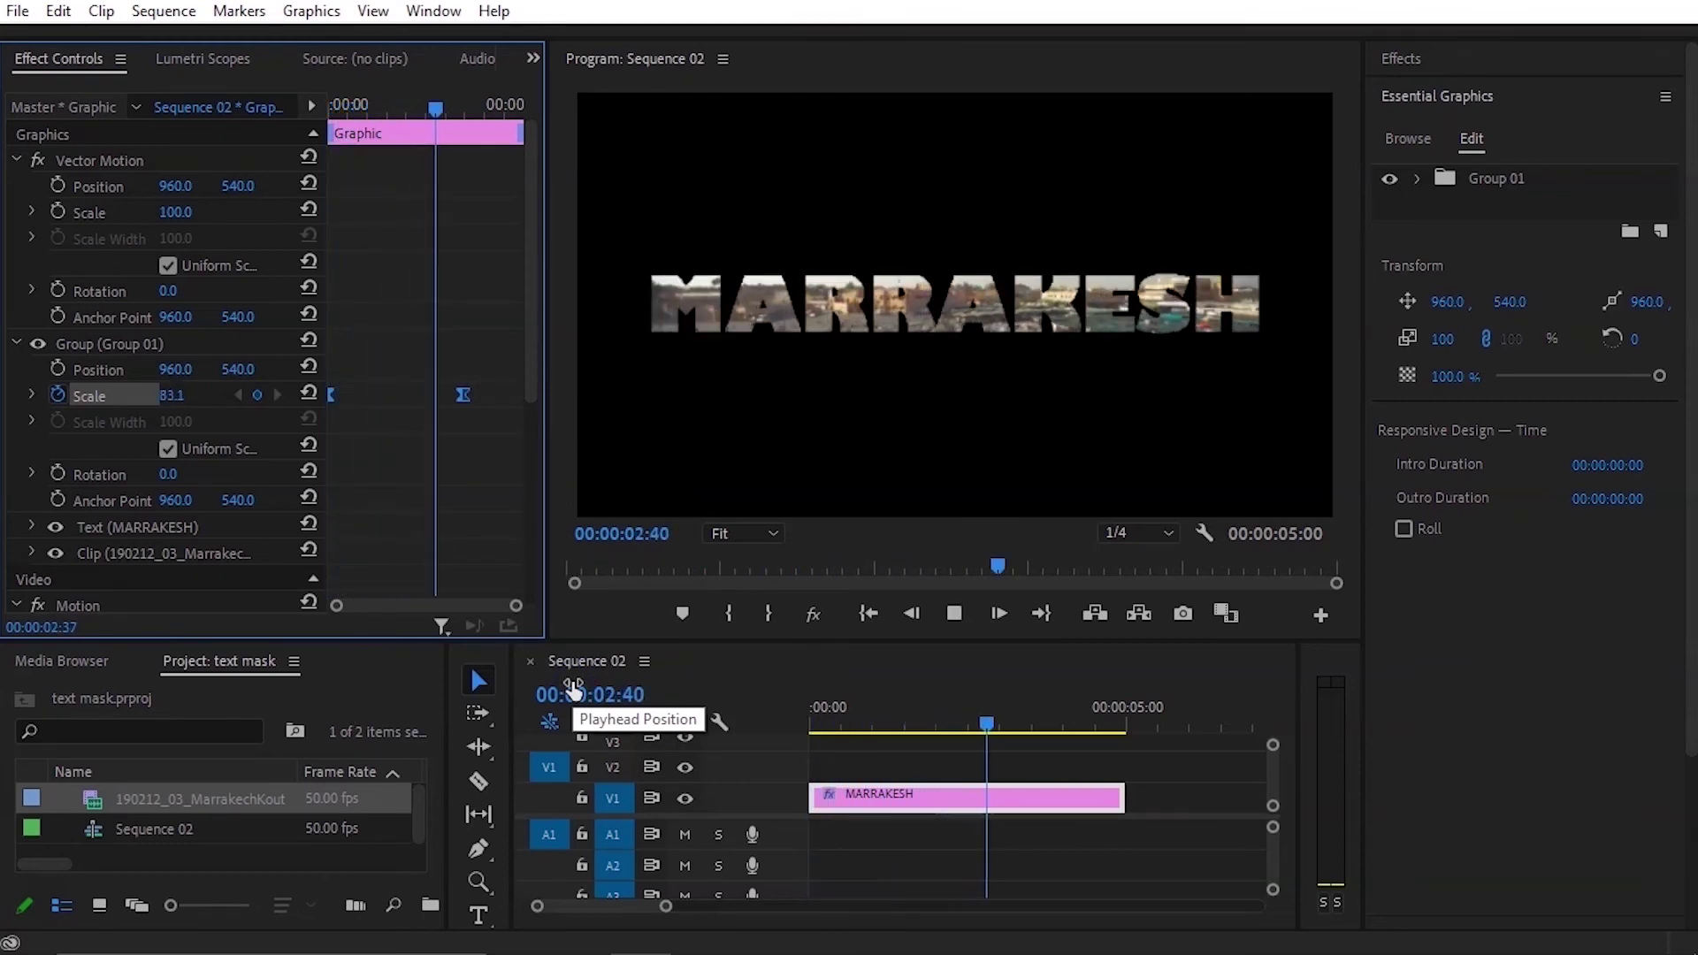
click(785, 713)
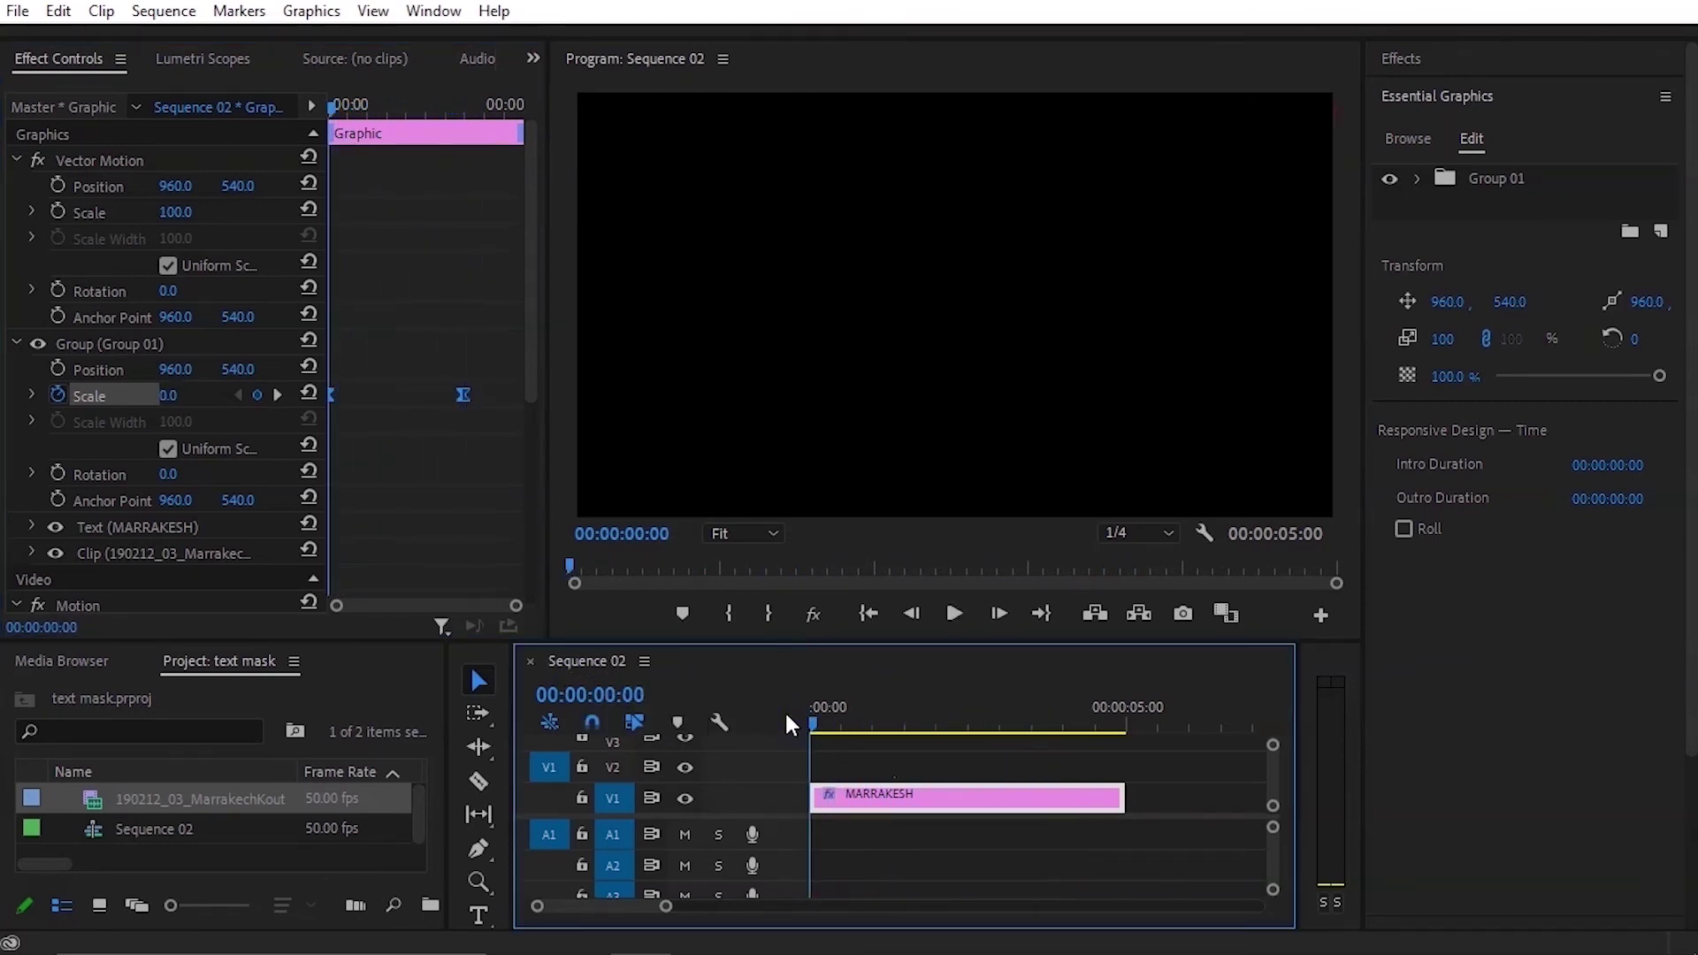
click(780, 713)
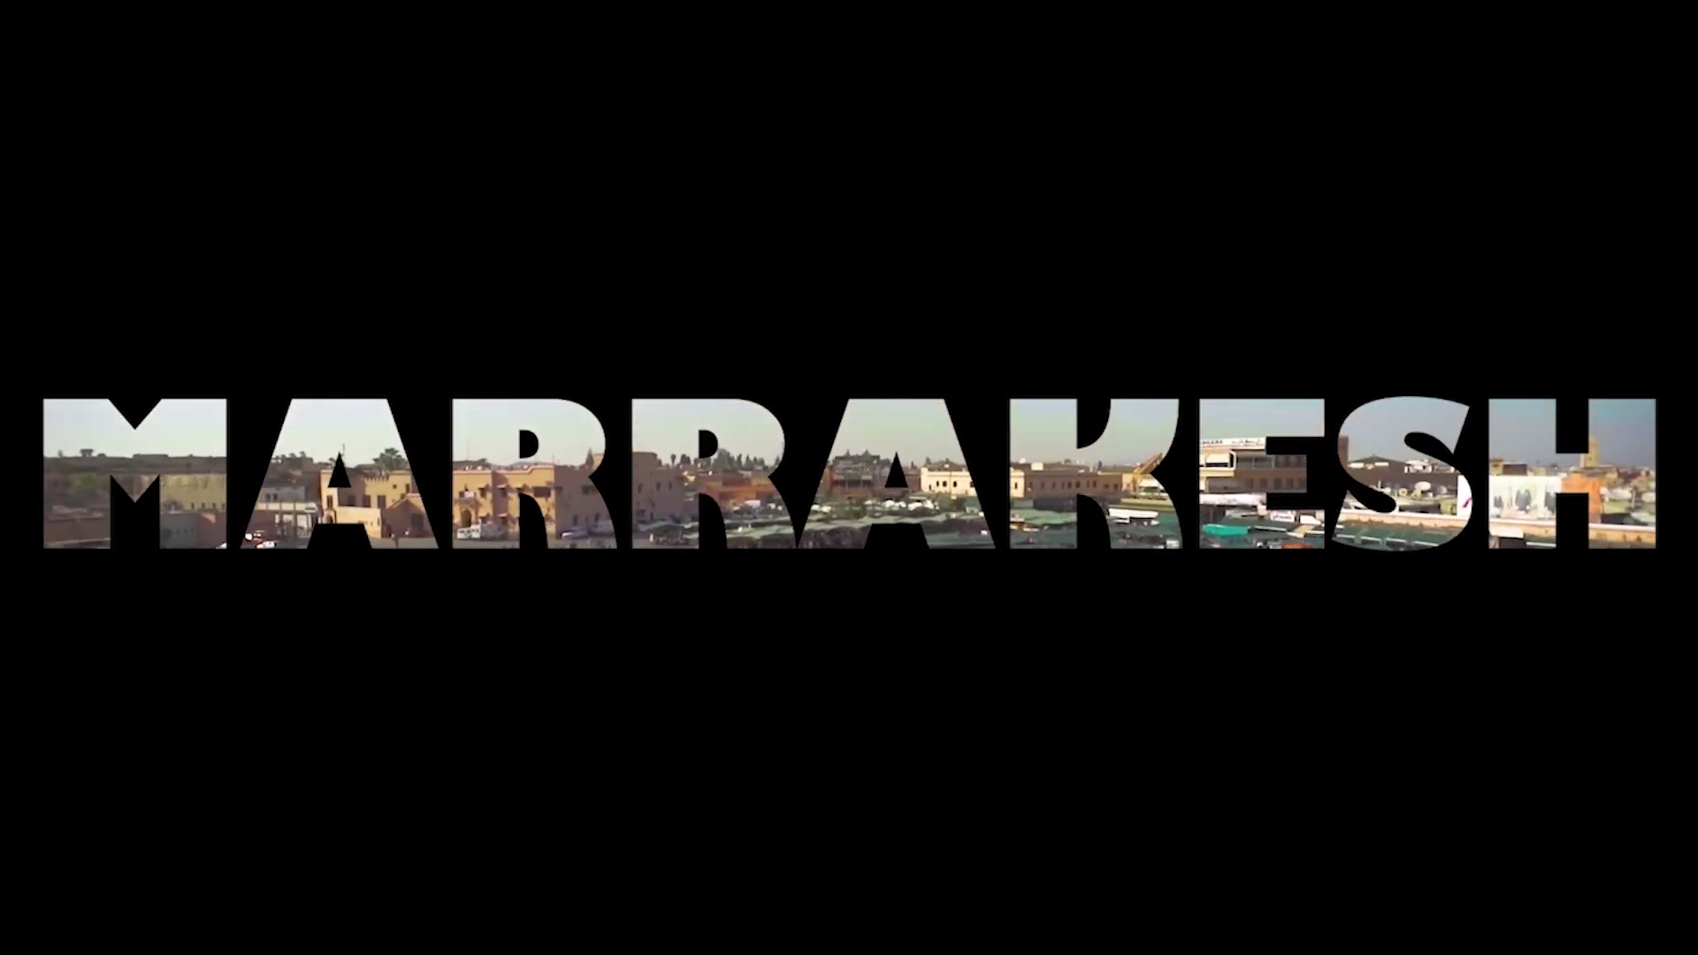
click(801, 708)
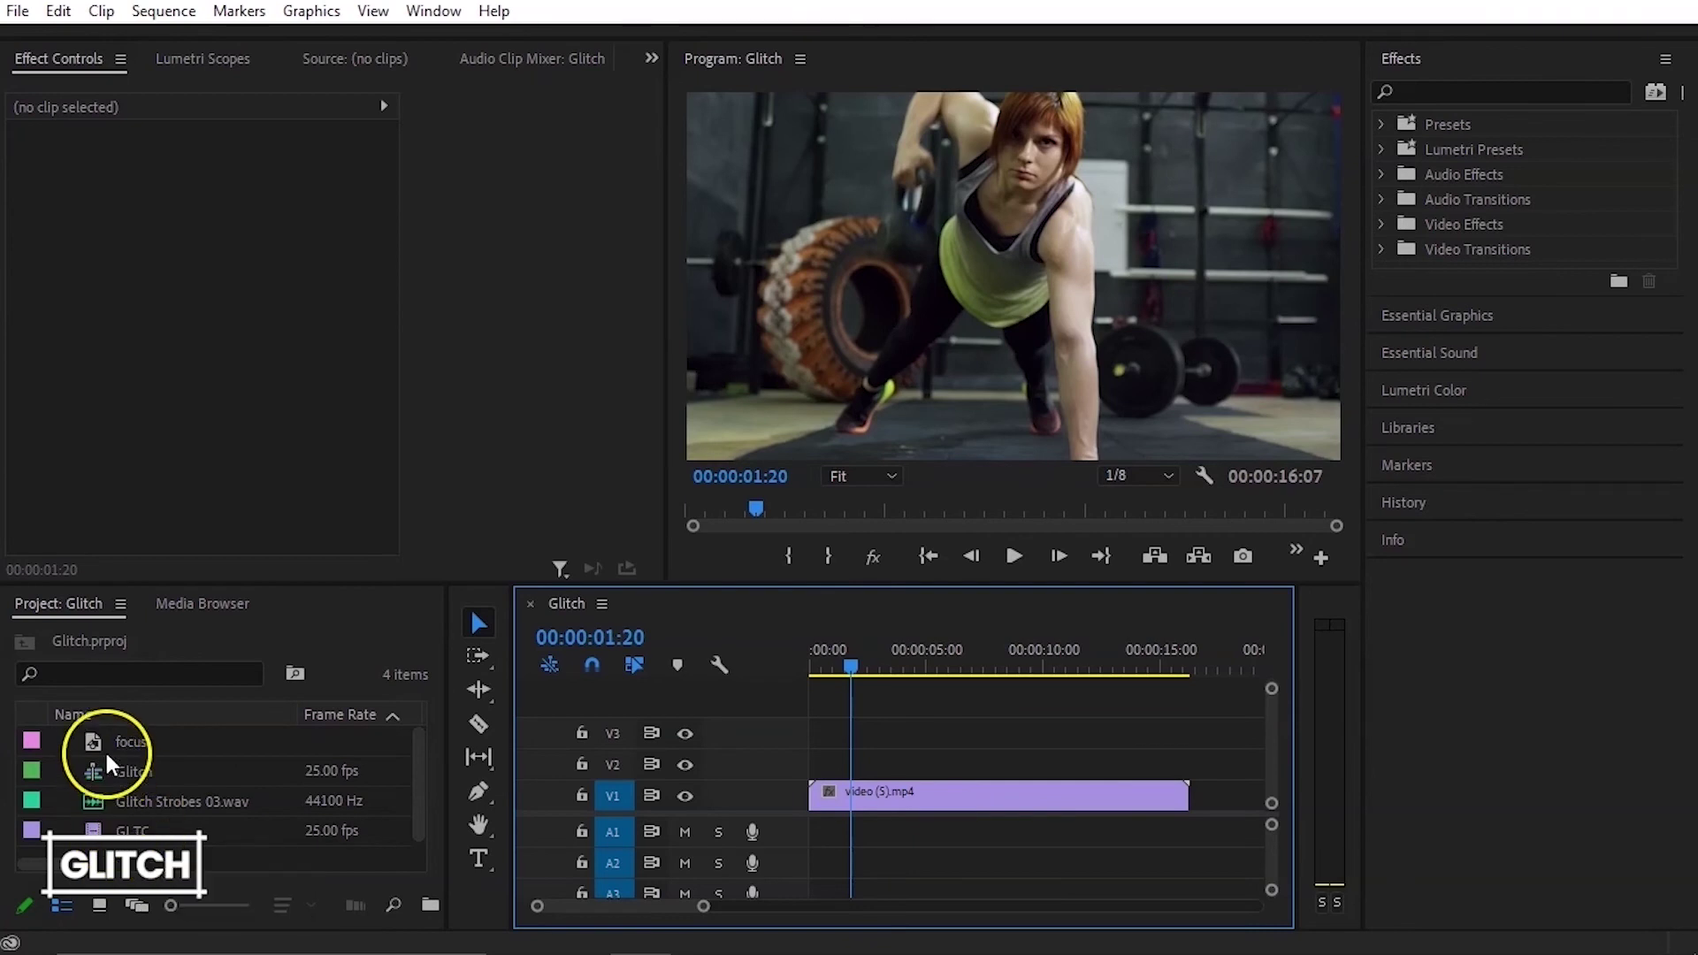
Step: Place the focus title on V2 so it starts at 00:00:02:22 and ends with the video clip
drag(109, 741, 867, 762)
drag(852, 672, 876, 668)
drag(897, 748, 1188, 763)
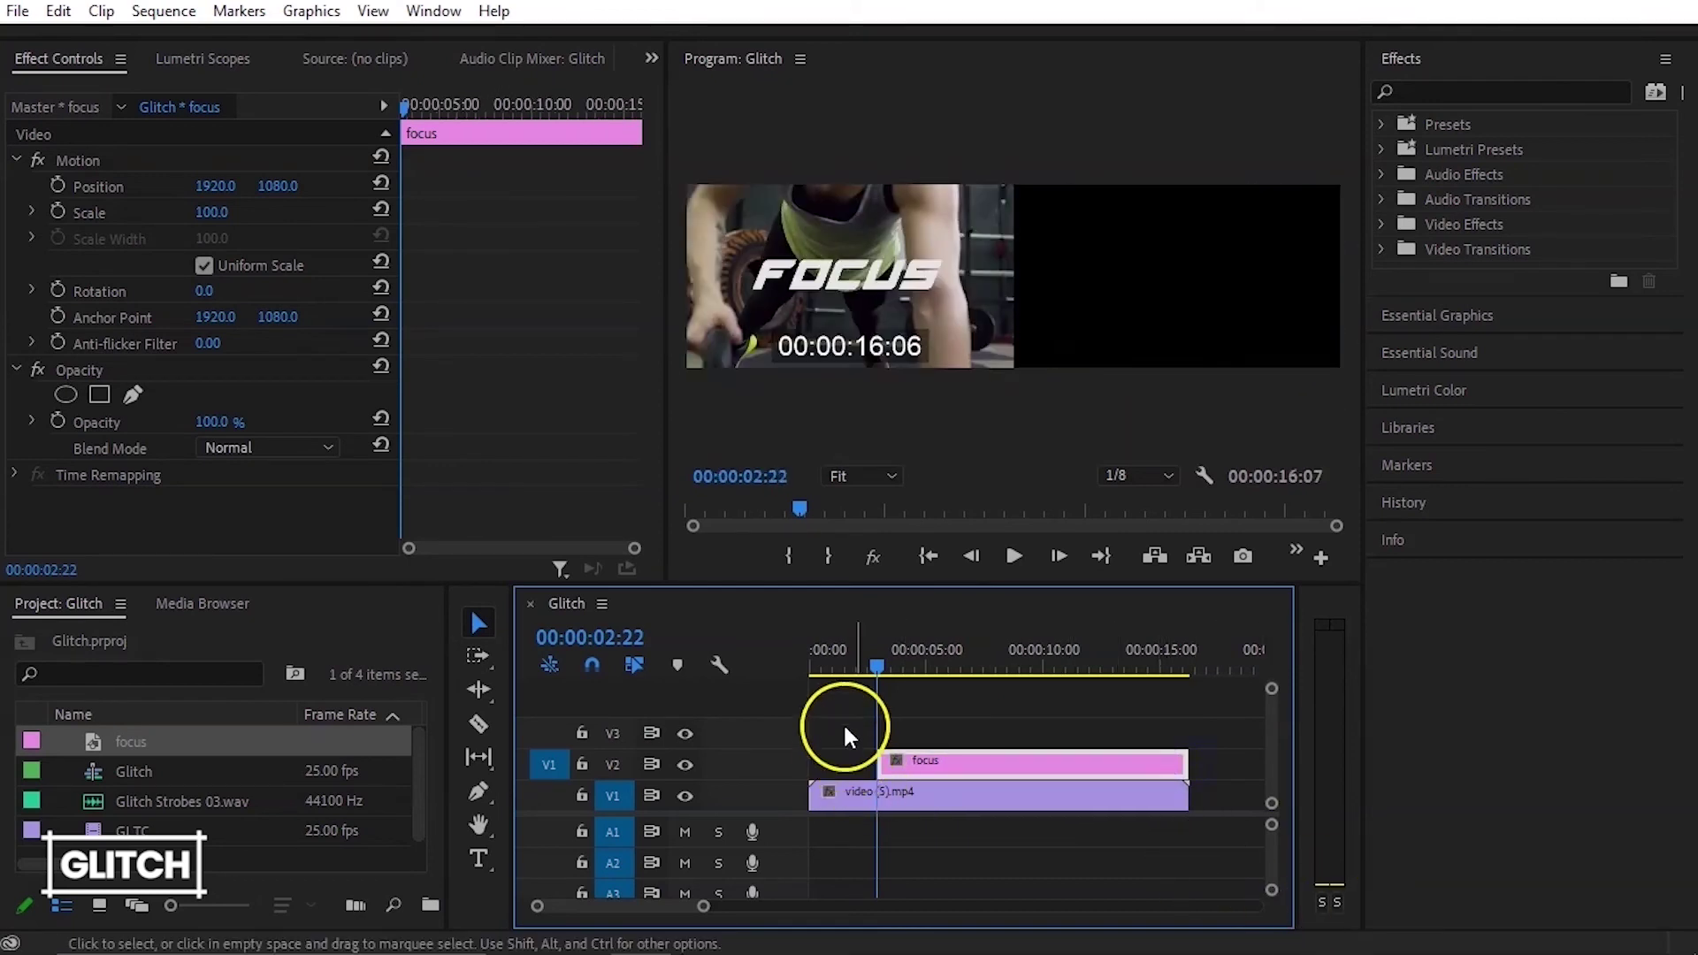
Step: Move the playhead to 00:00:03:14 and apply the Block Dissolve effect to the focus clip
click(889, 668)
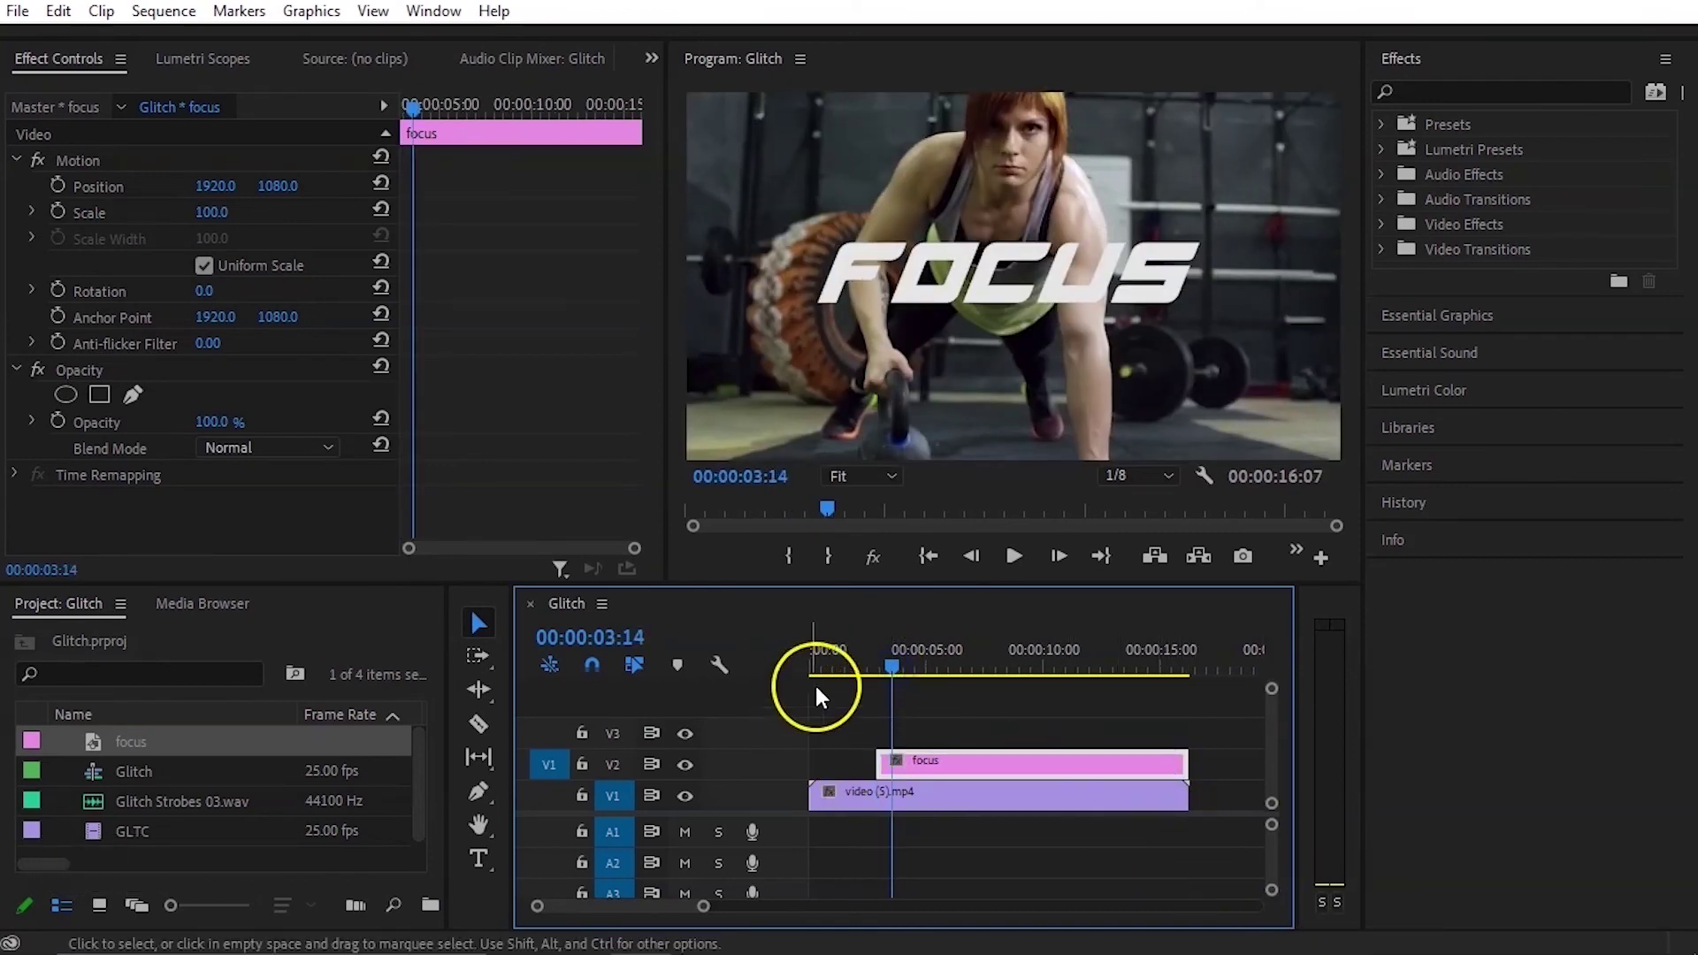
click(1479, 92)
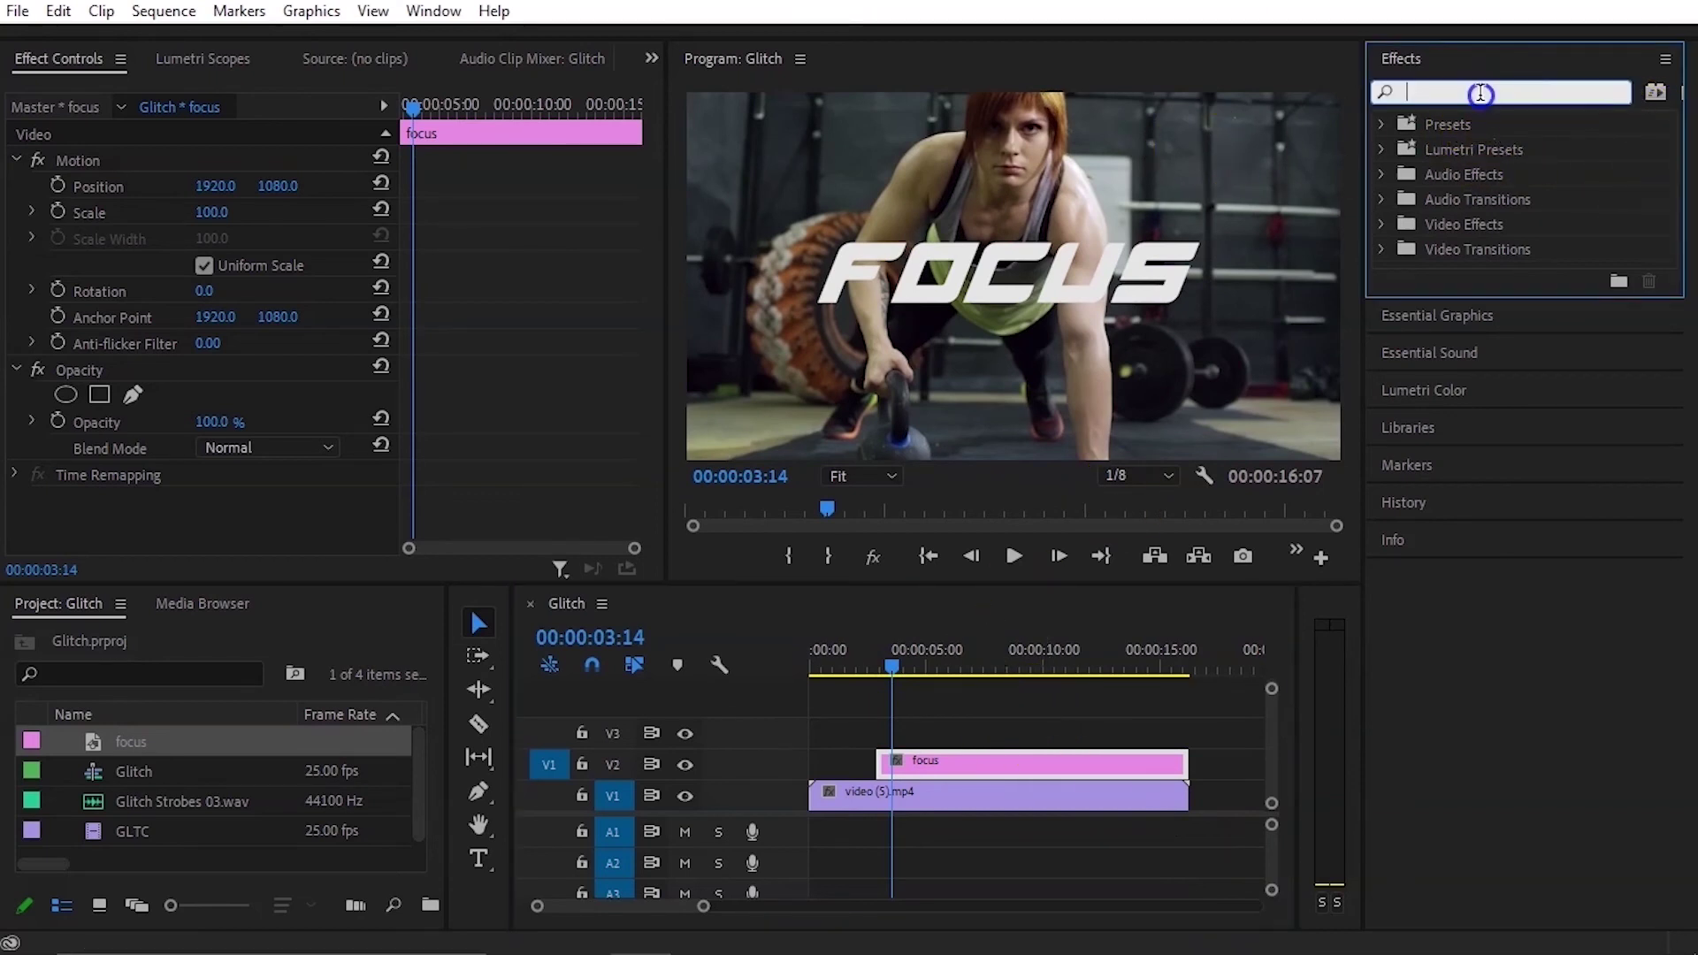
text(BLOCK)
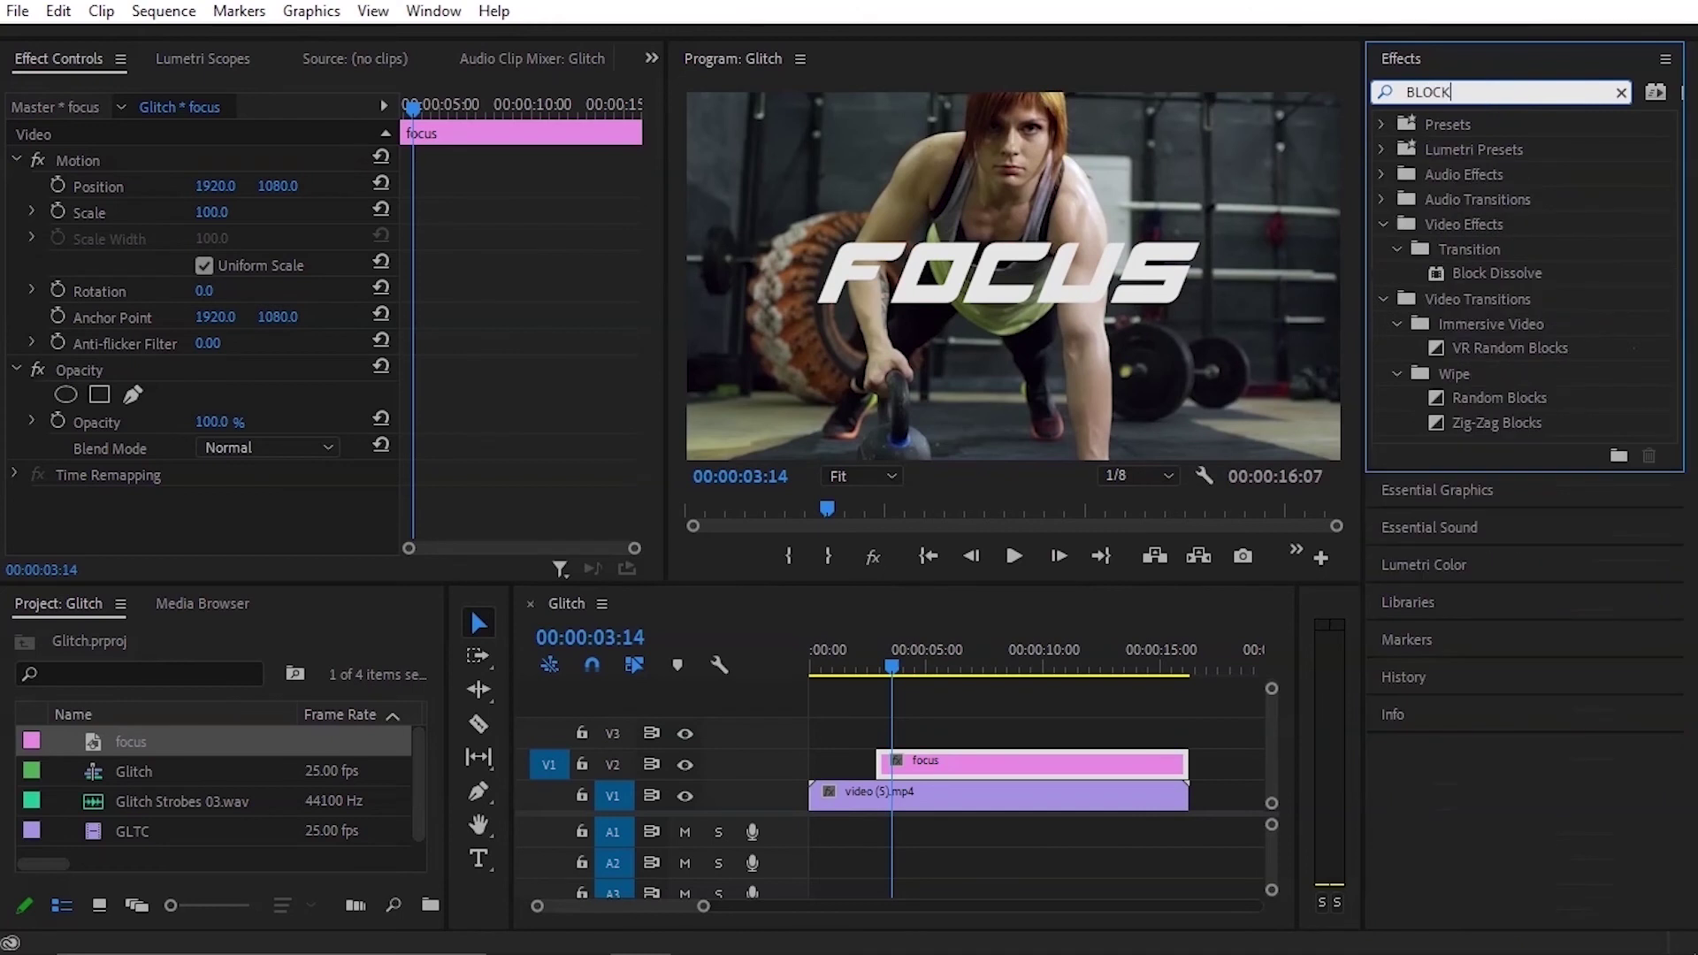
drag(1497, 274, 1025, 759)
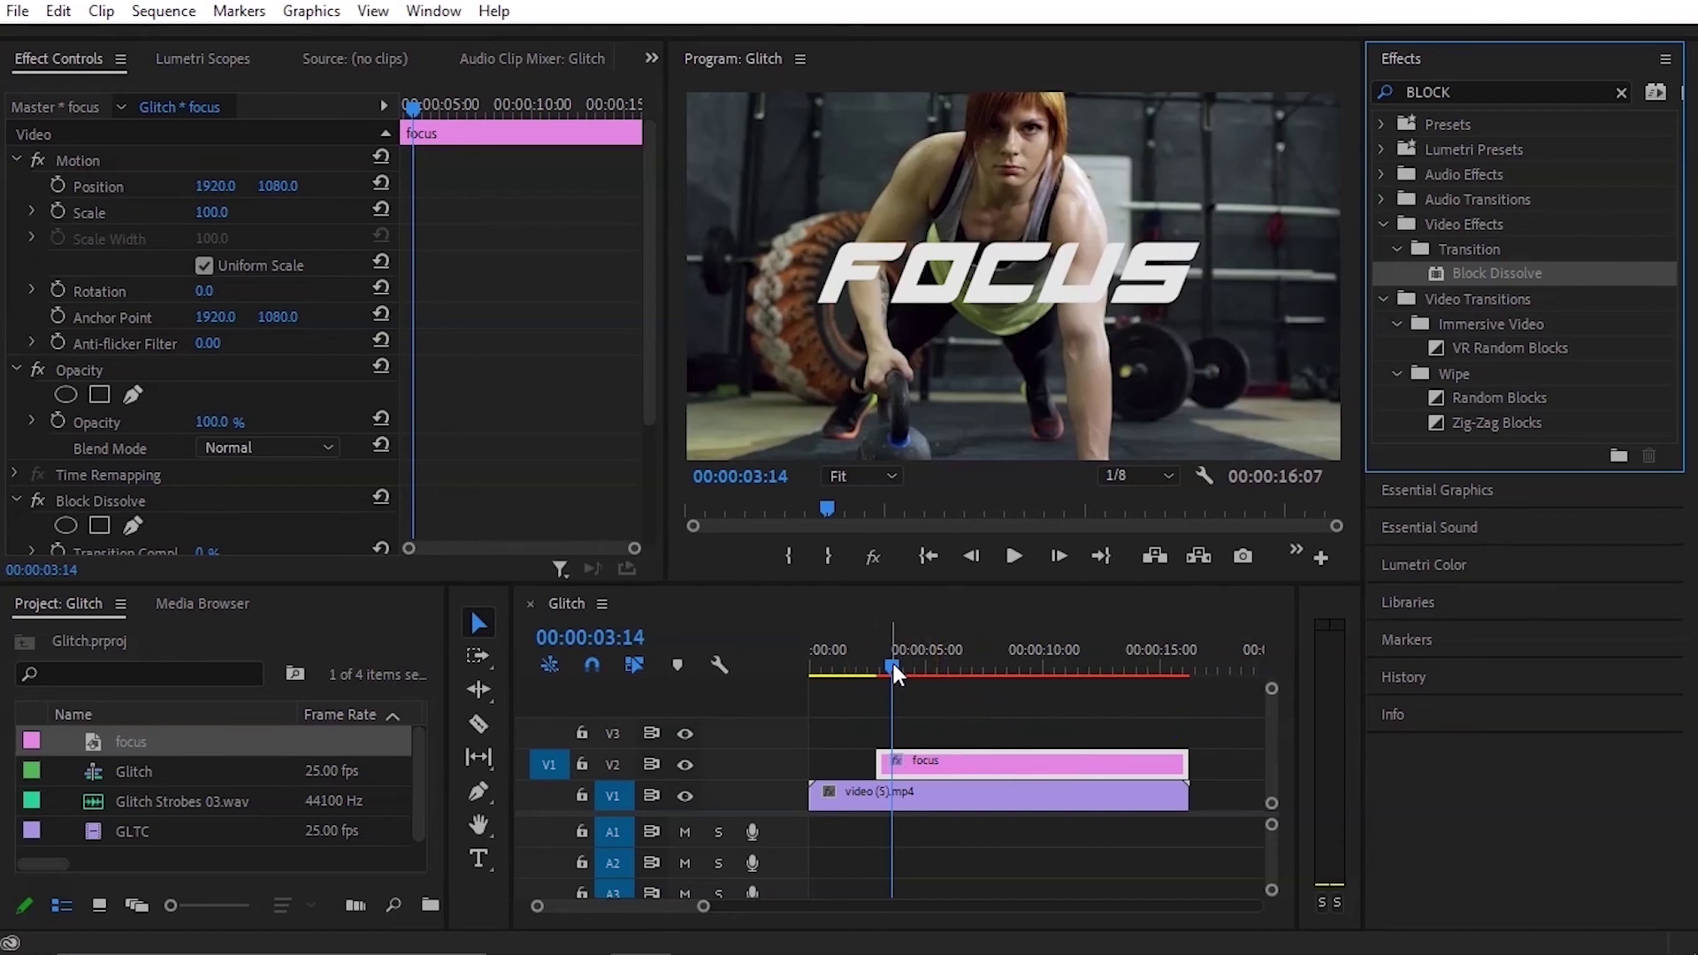
Step: Set Block Dissolve's Transition Completion to 100% at 00:00:02:22 and keyframe it
drag(893, 663, 877, 670)
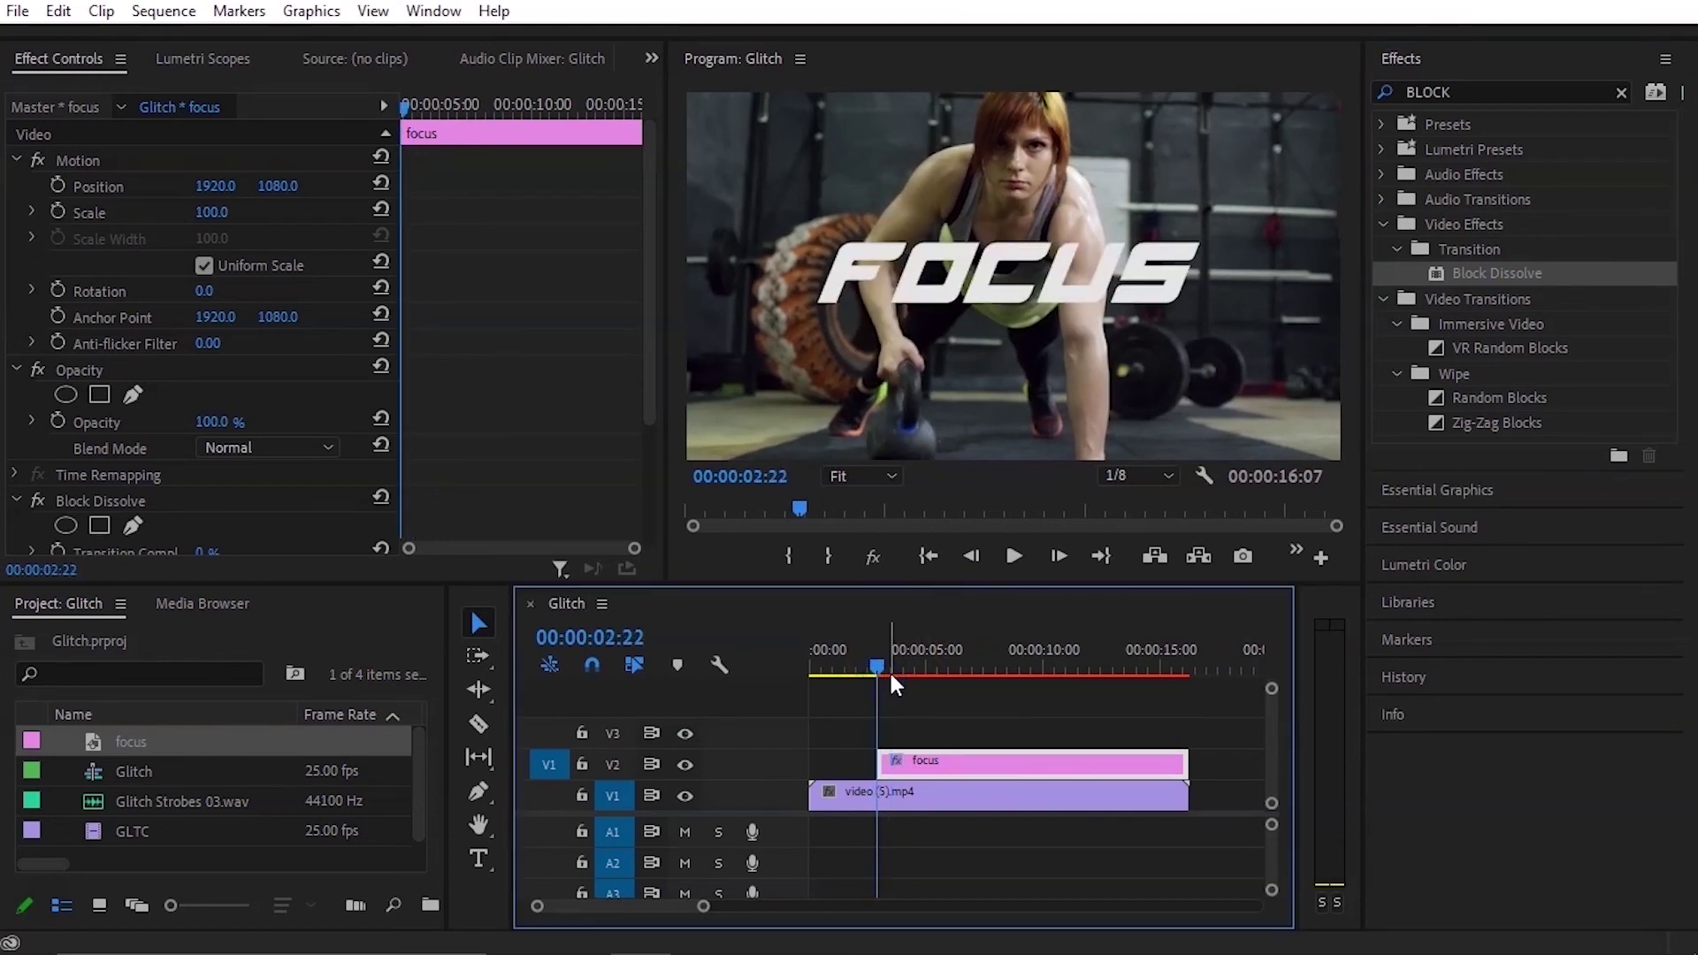
scroll(95, 433, down, 4)
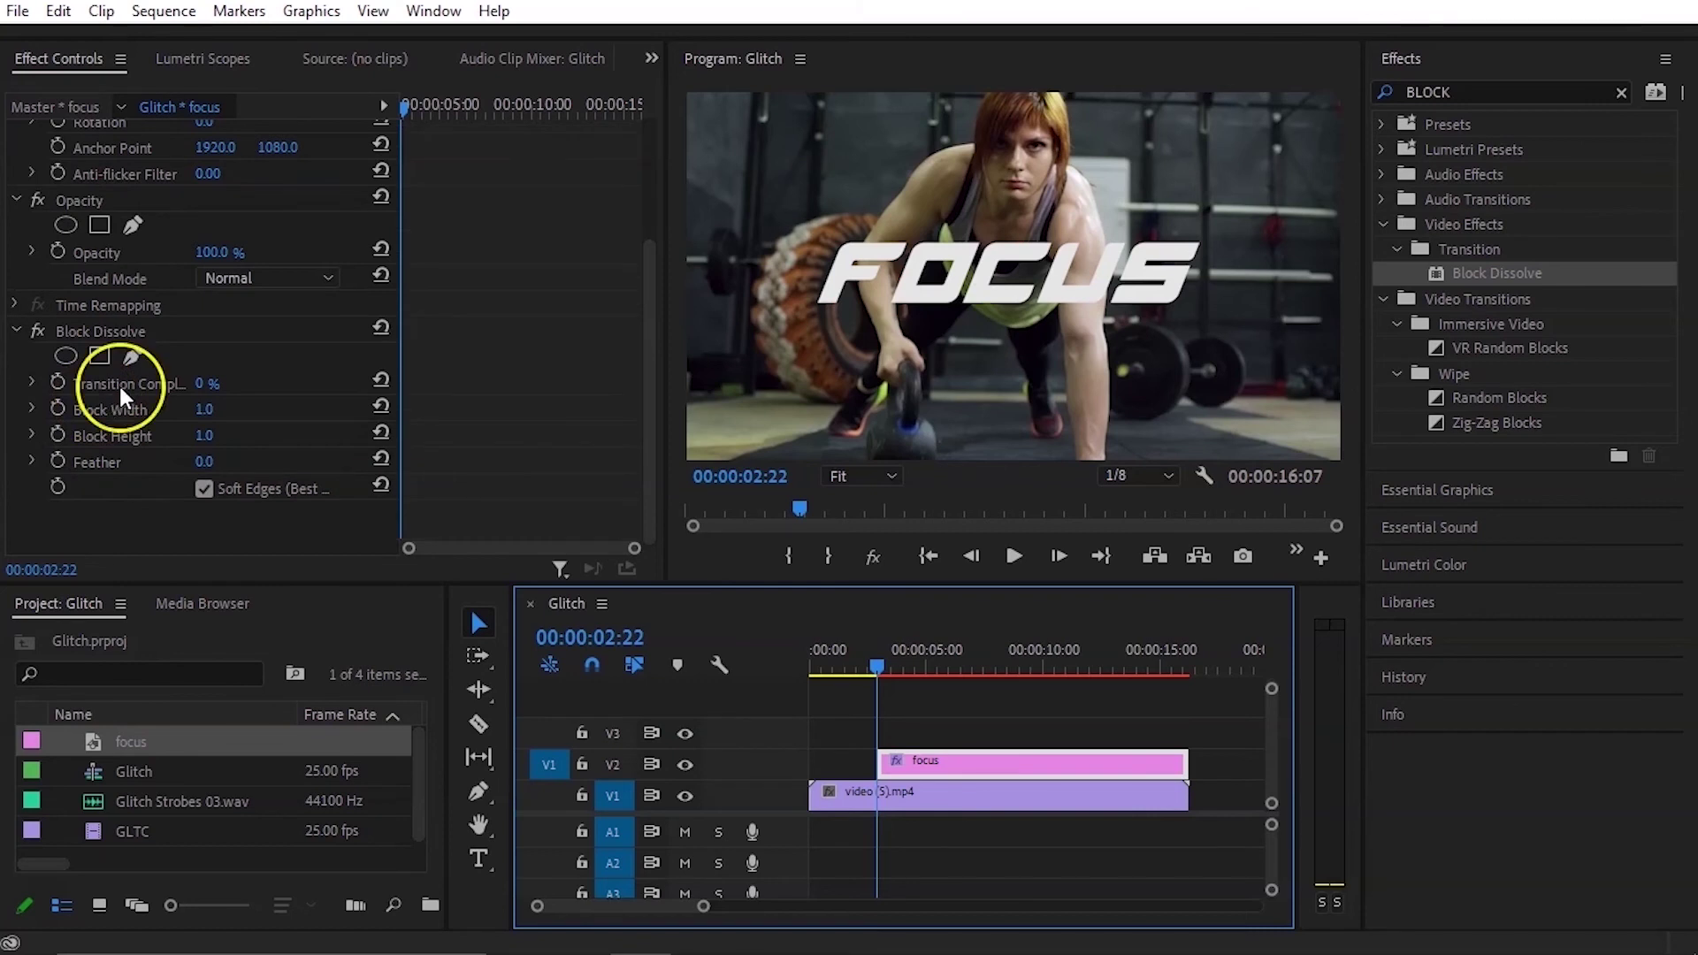
click(205, 383)
text(100)
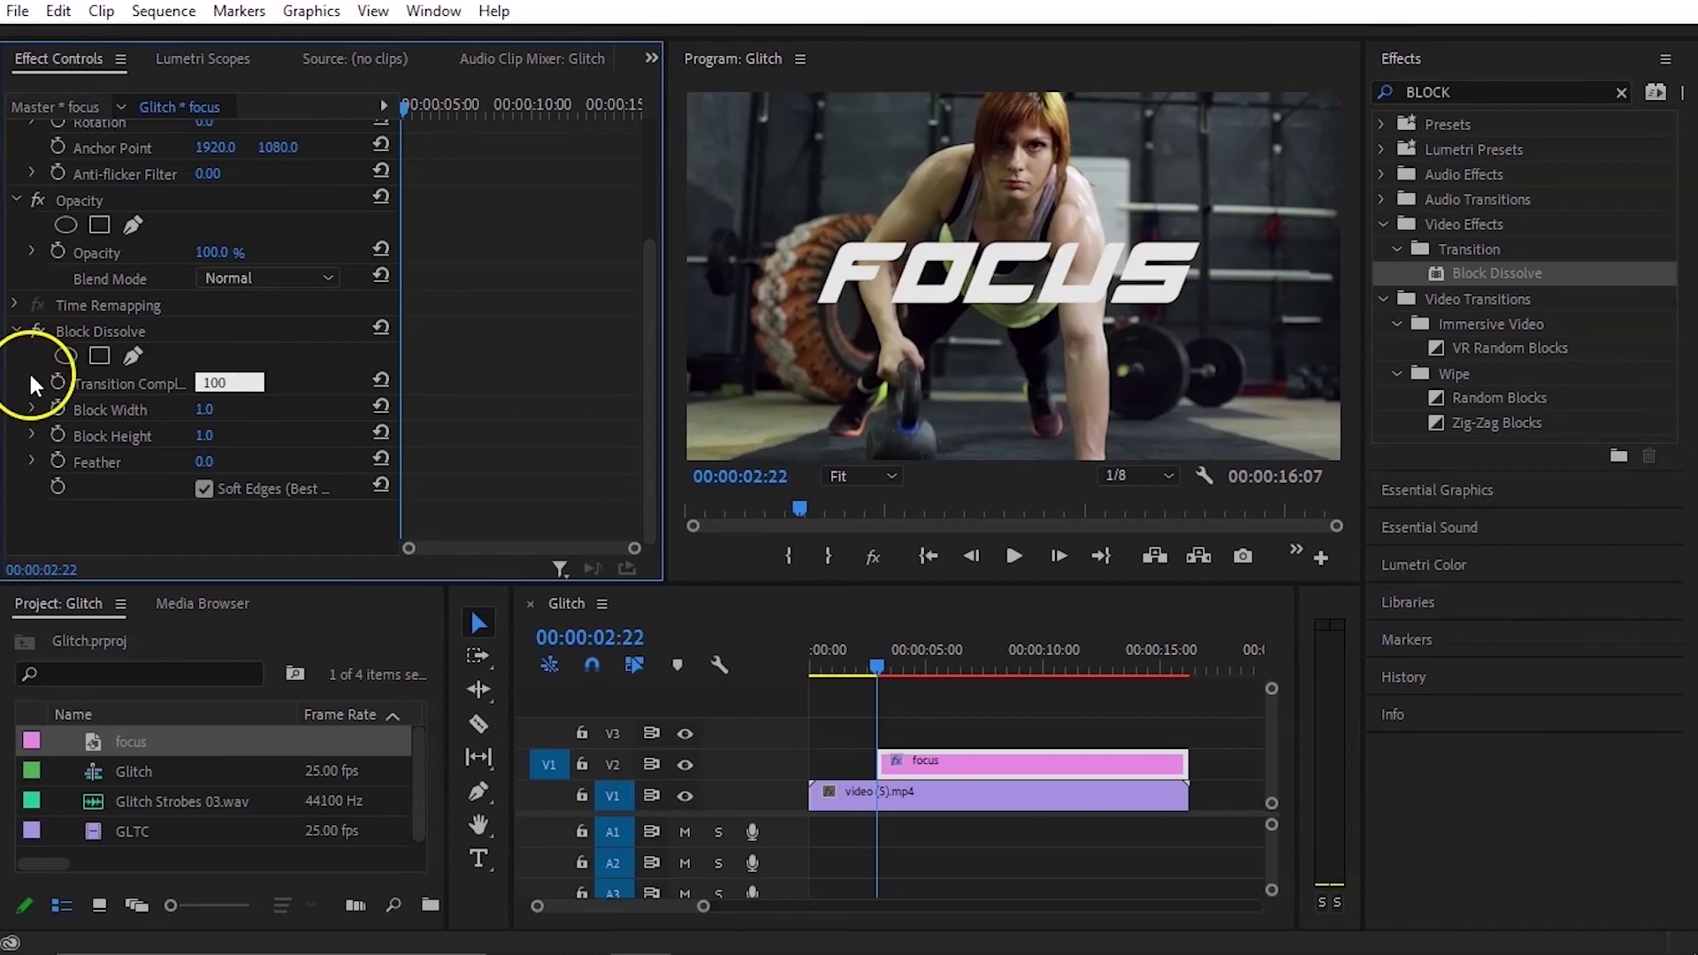
key(Return)
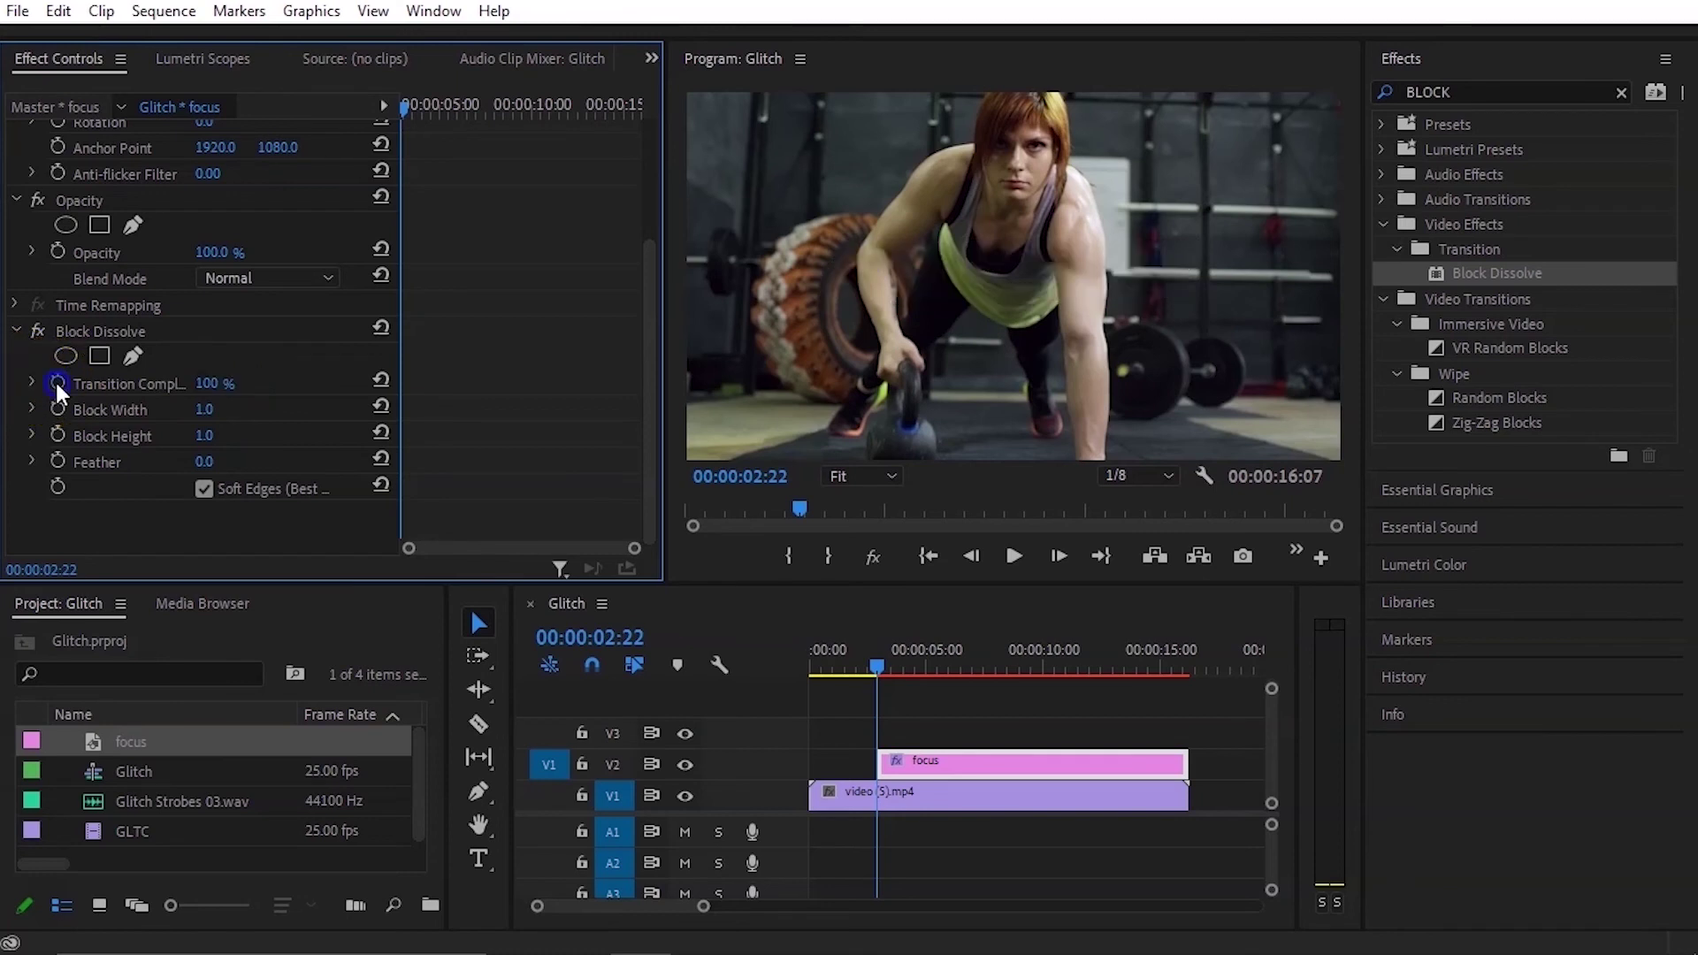
click(56, 381)
Step: Keyframe Block Dissolve's Transition Completion at 0% at 00:00:05:04
drag(882, 662, 936, 665)
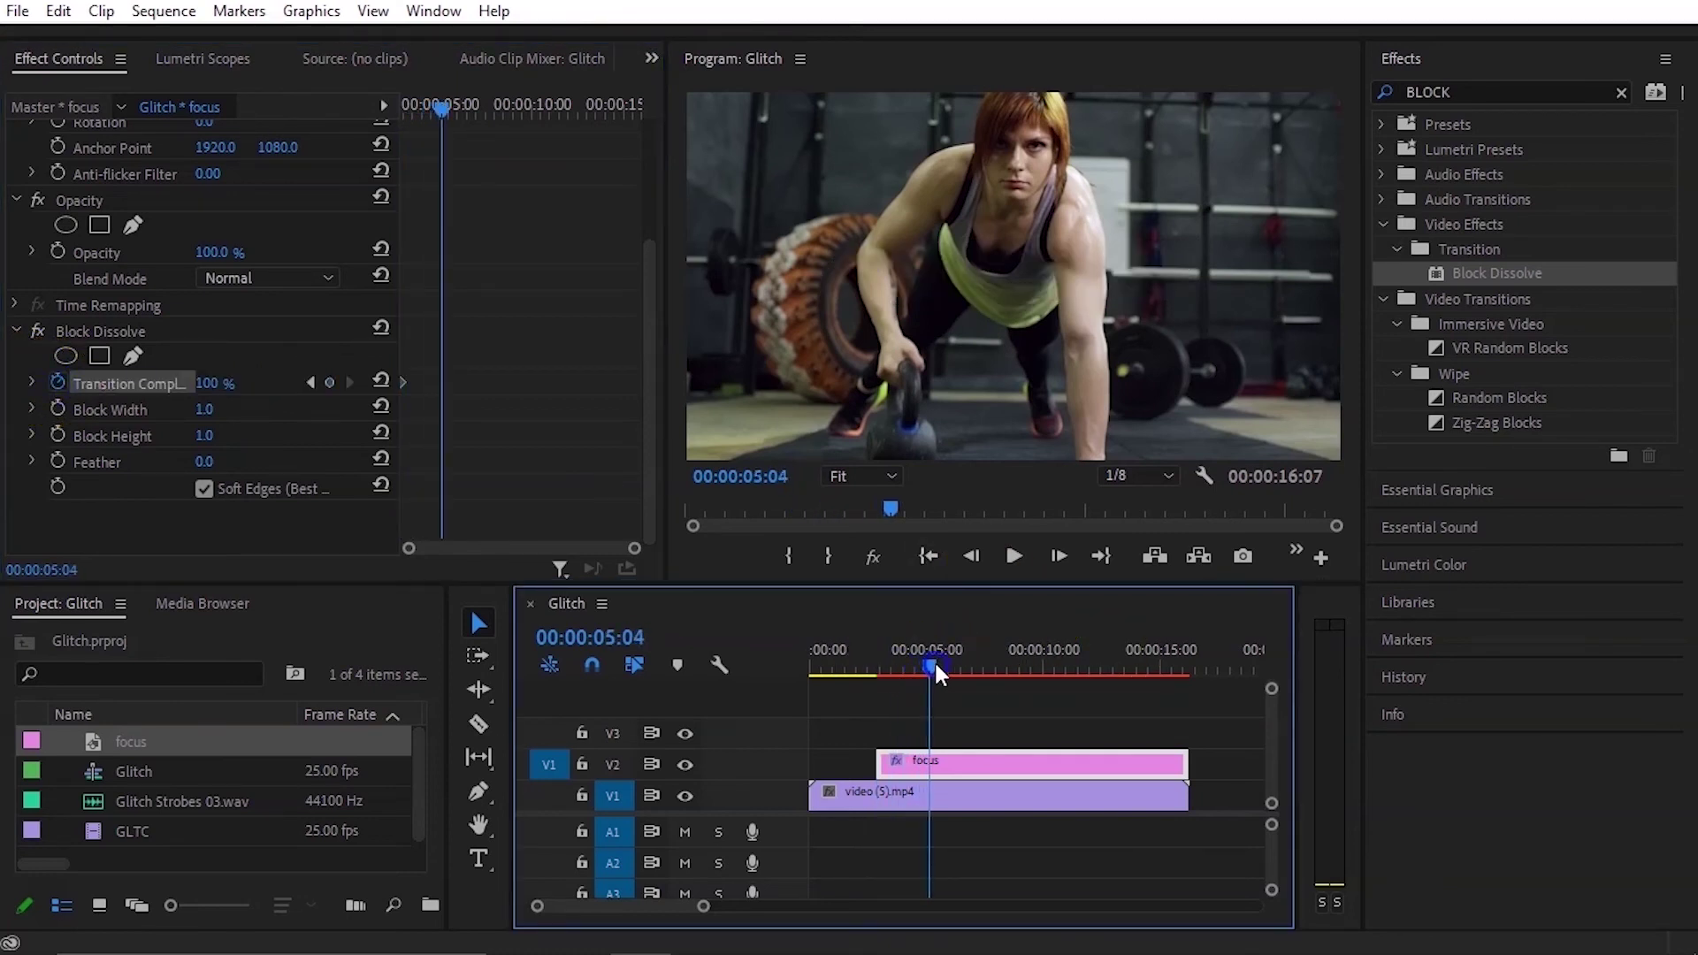
click(215, 382)
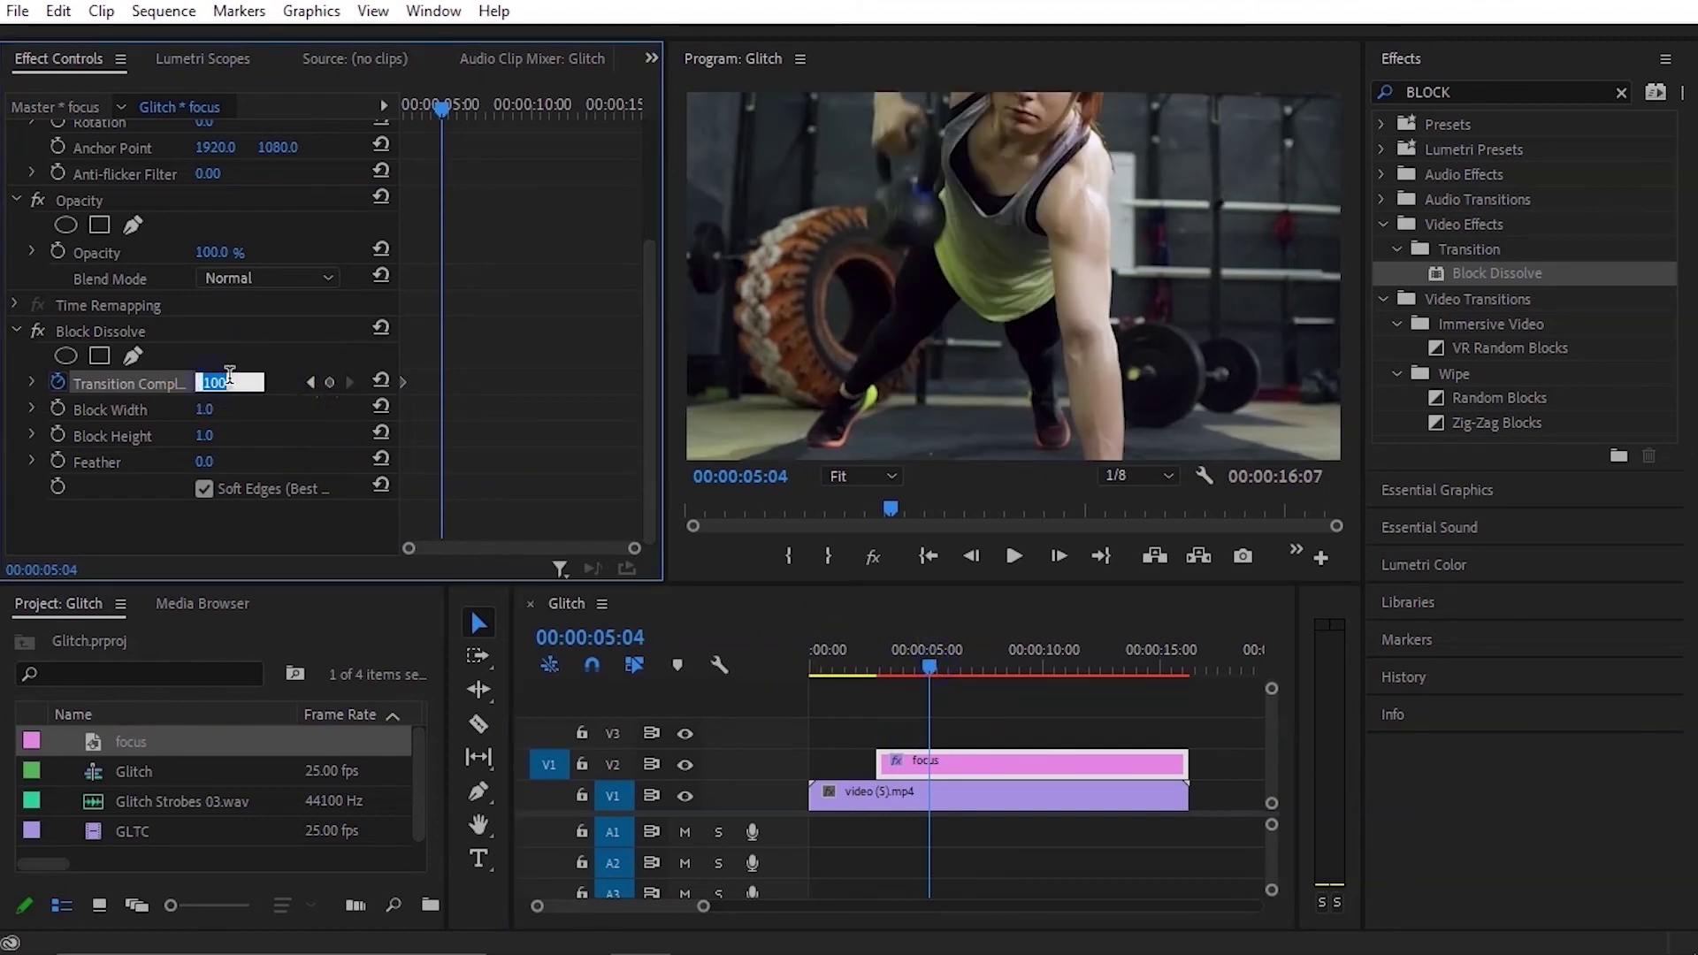
text(0)
key(Return)
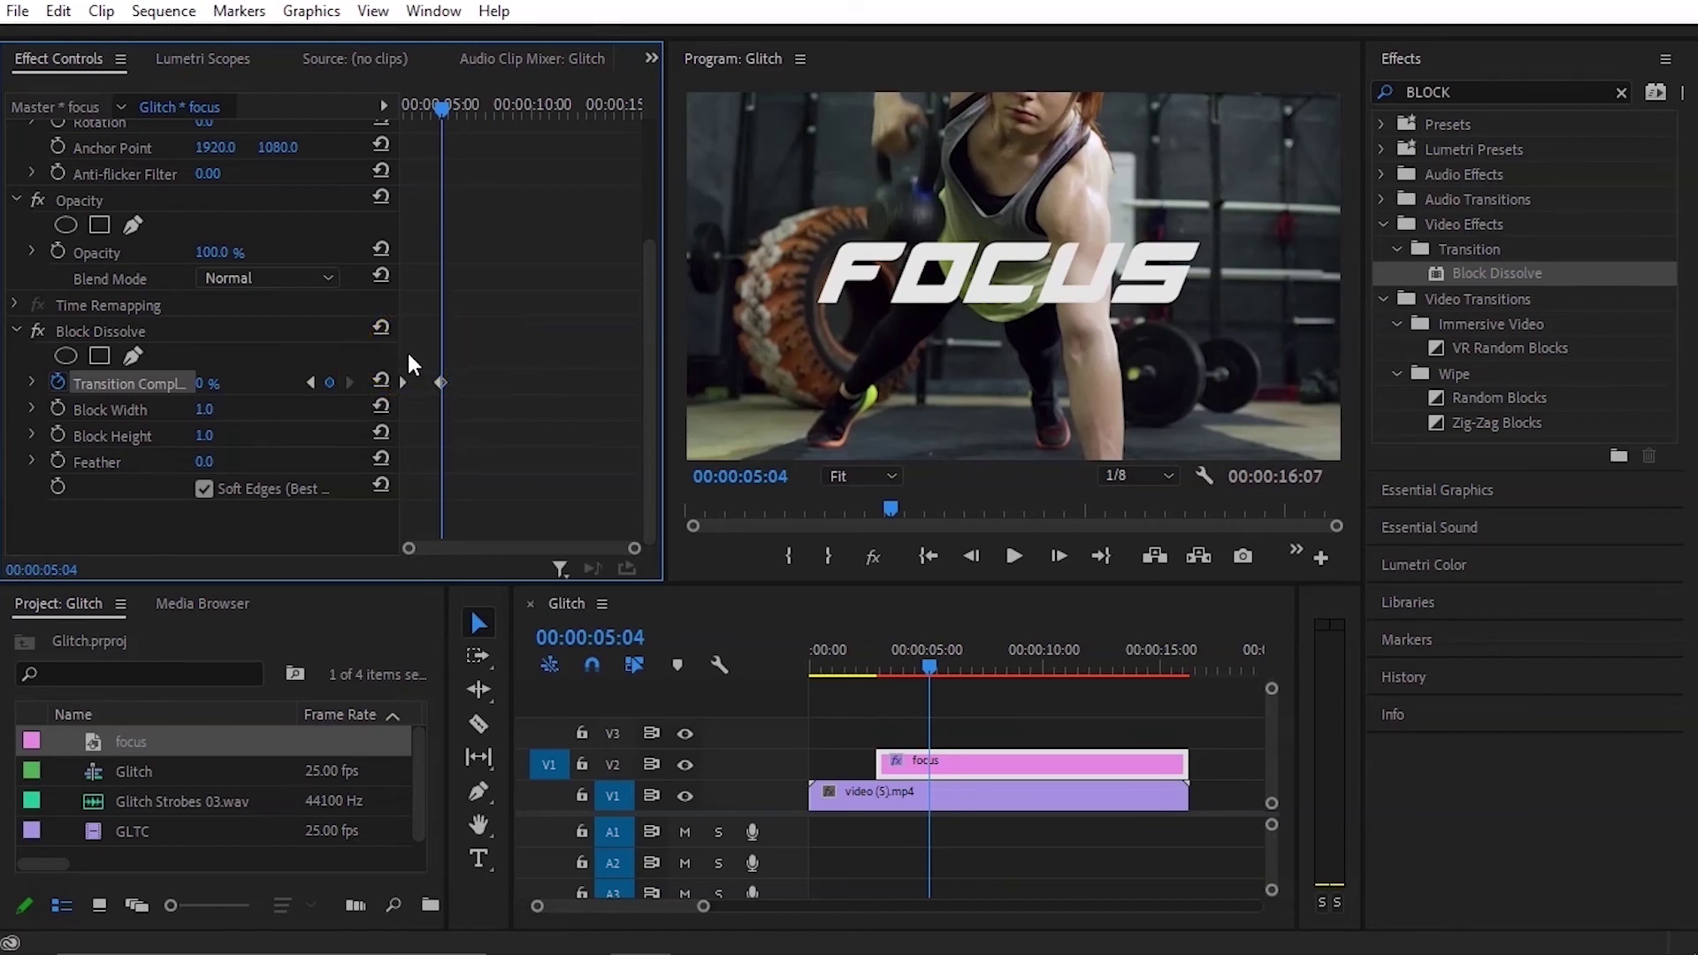
Step: Play the FOCUS title's block dissolve from just before the focus clip's start
drag(900, 669, 875, 675)
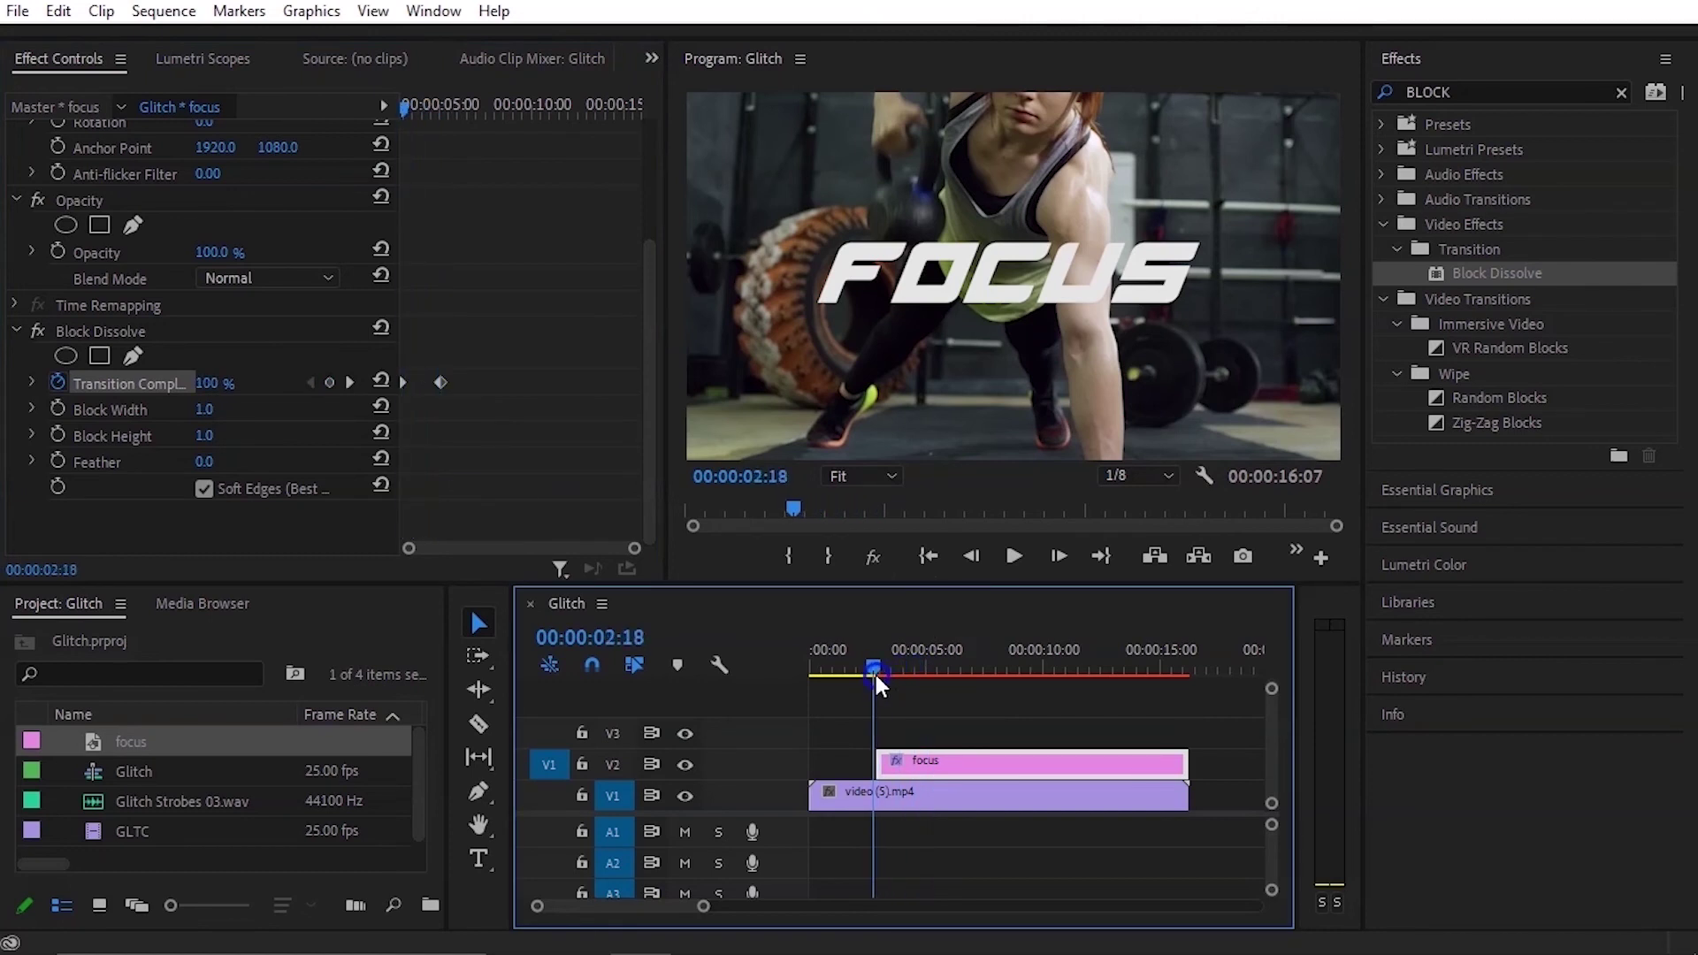
key(space)
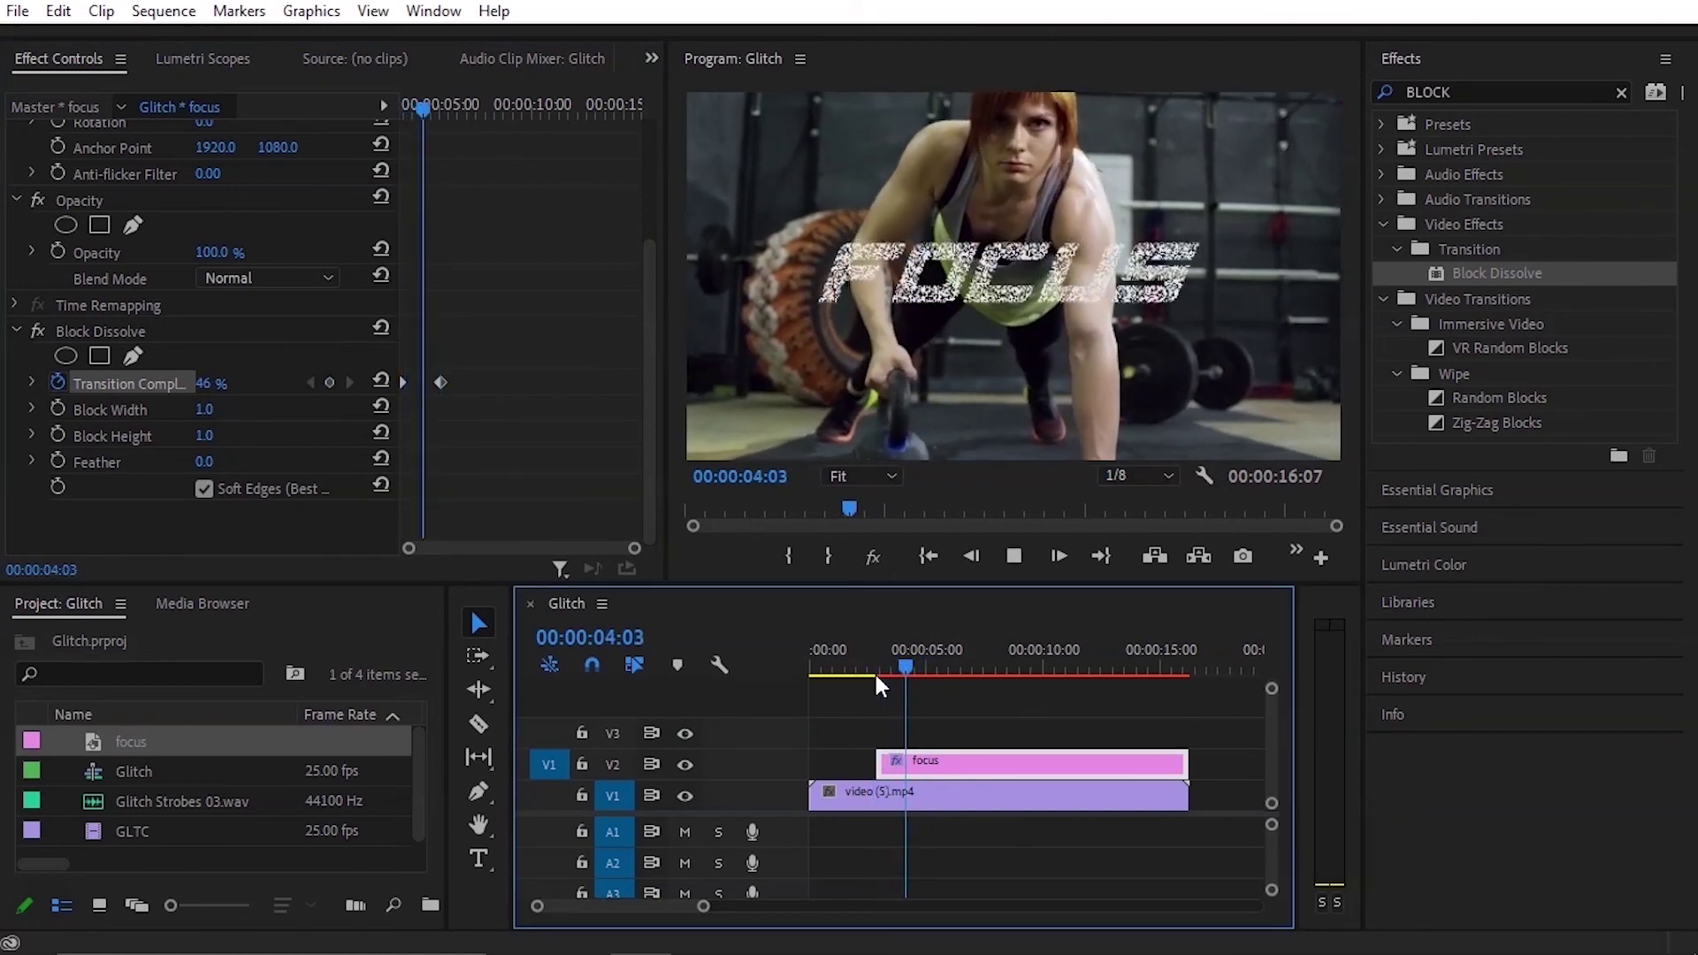
key(space)
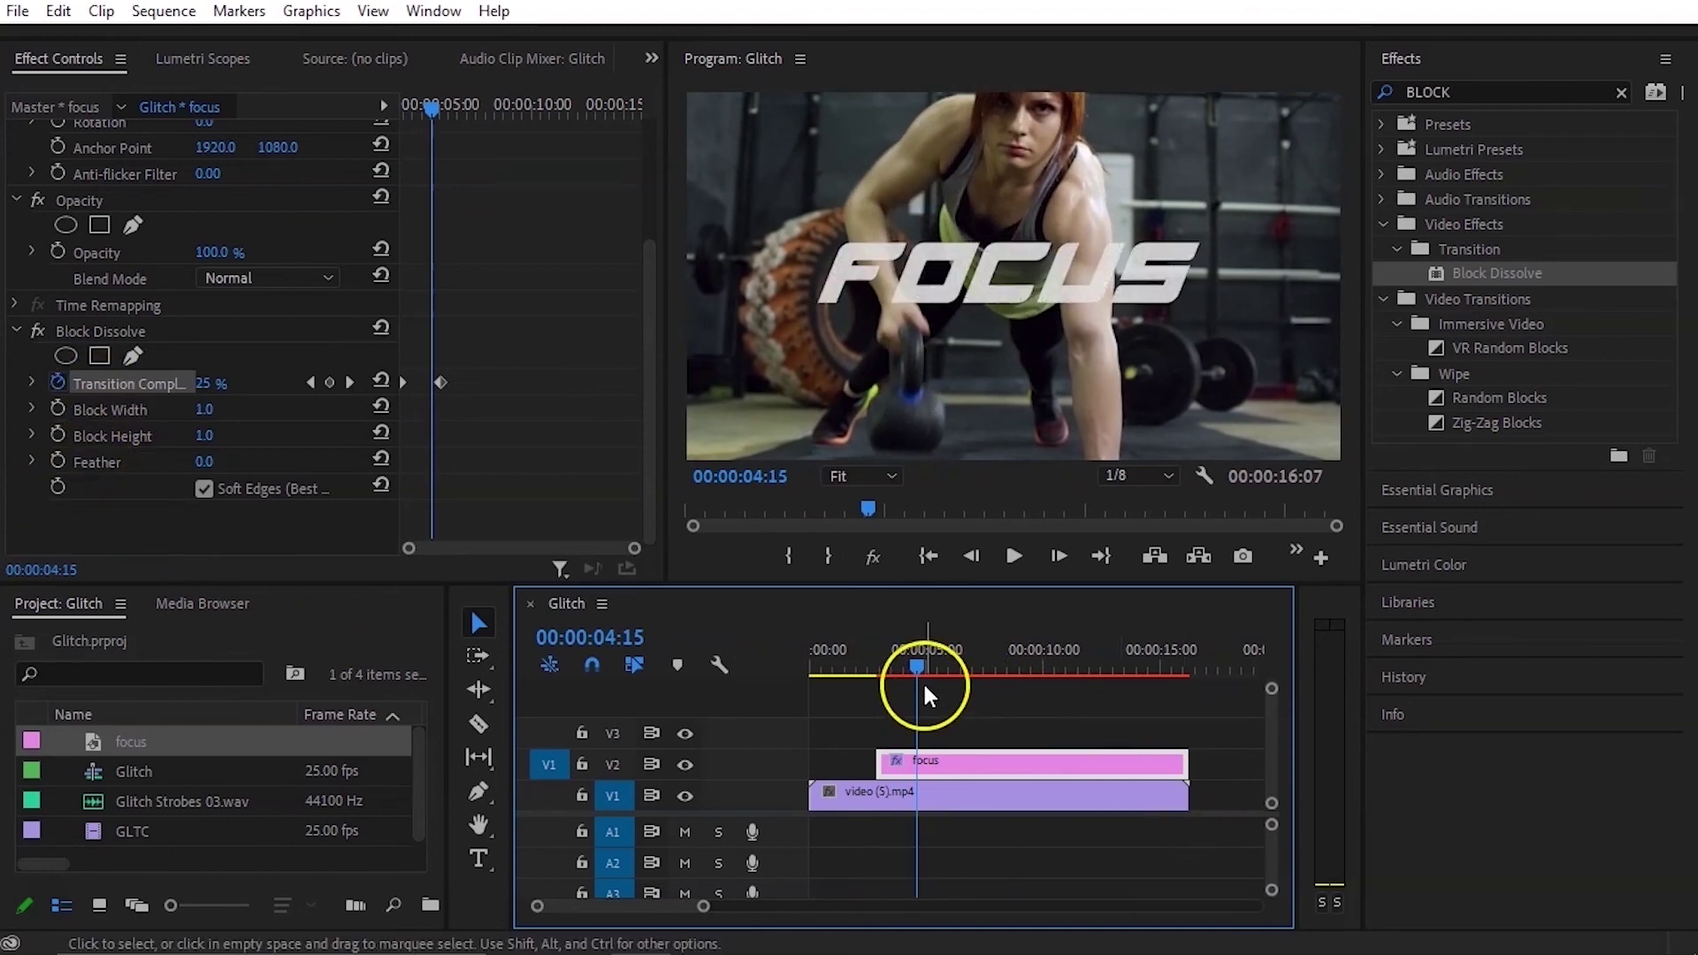
Step: With the playhead at 00:00:03:21, set Block Dissolve's Block Width and Block Height to 130
drag(925, 688, 885, 672)
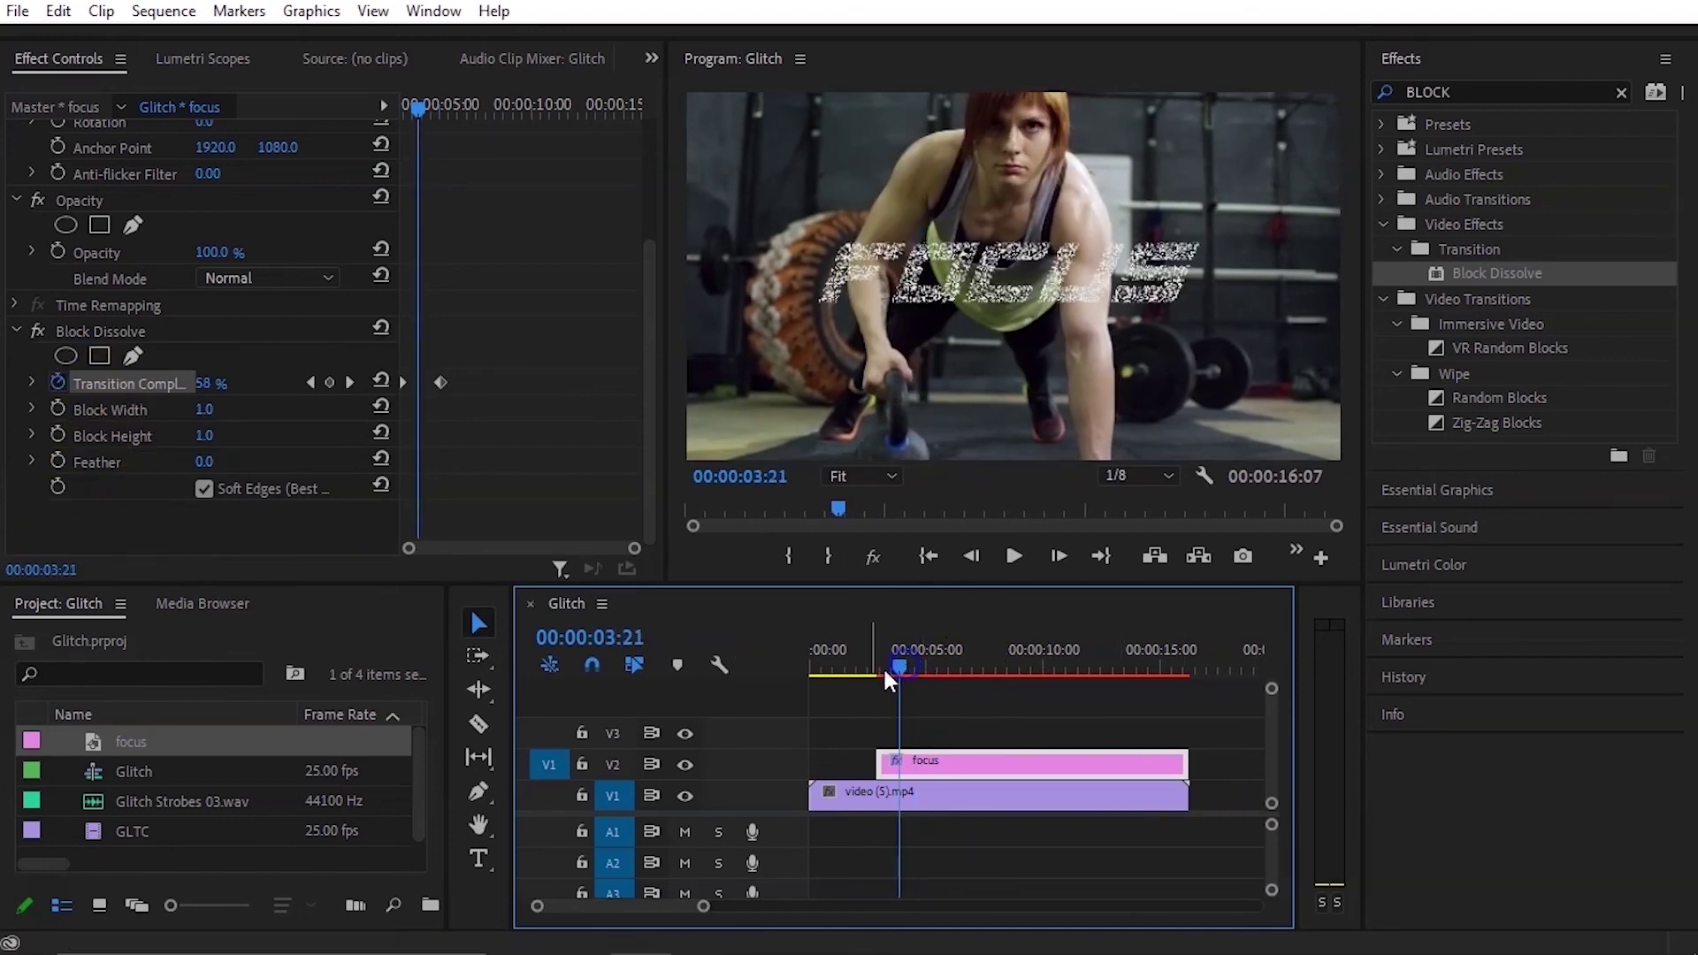
click(206, 410)
text(3)
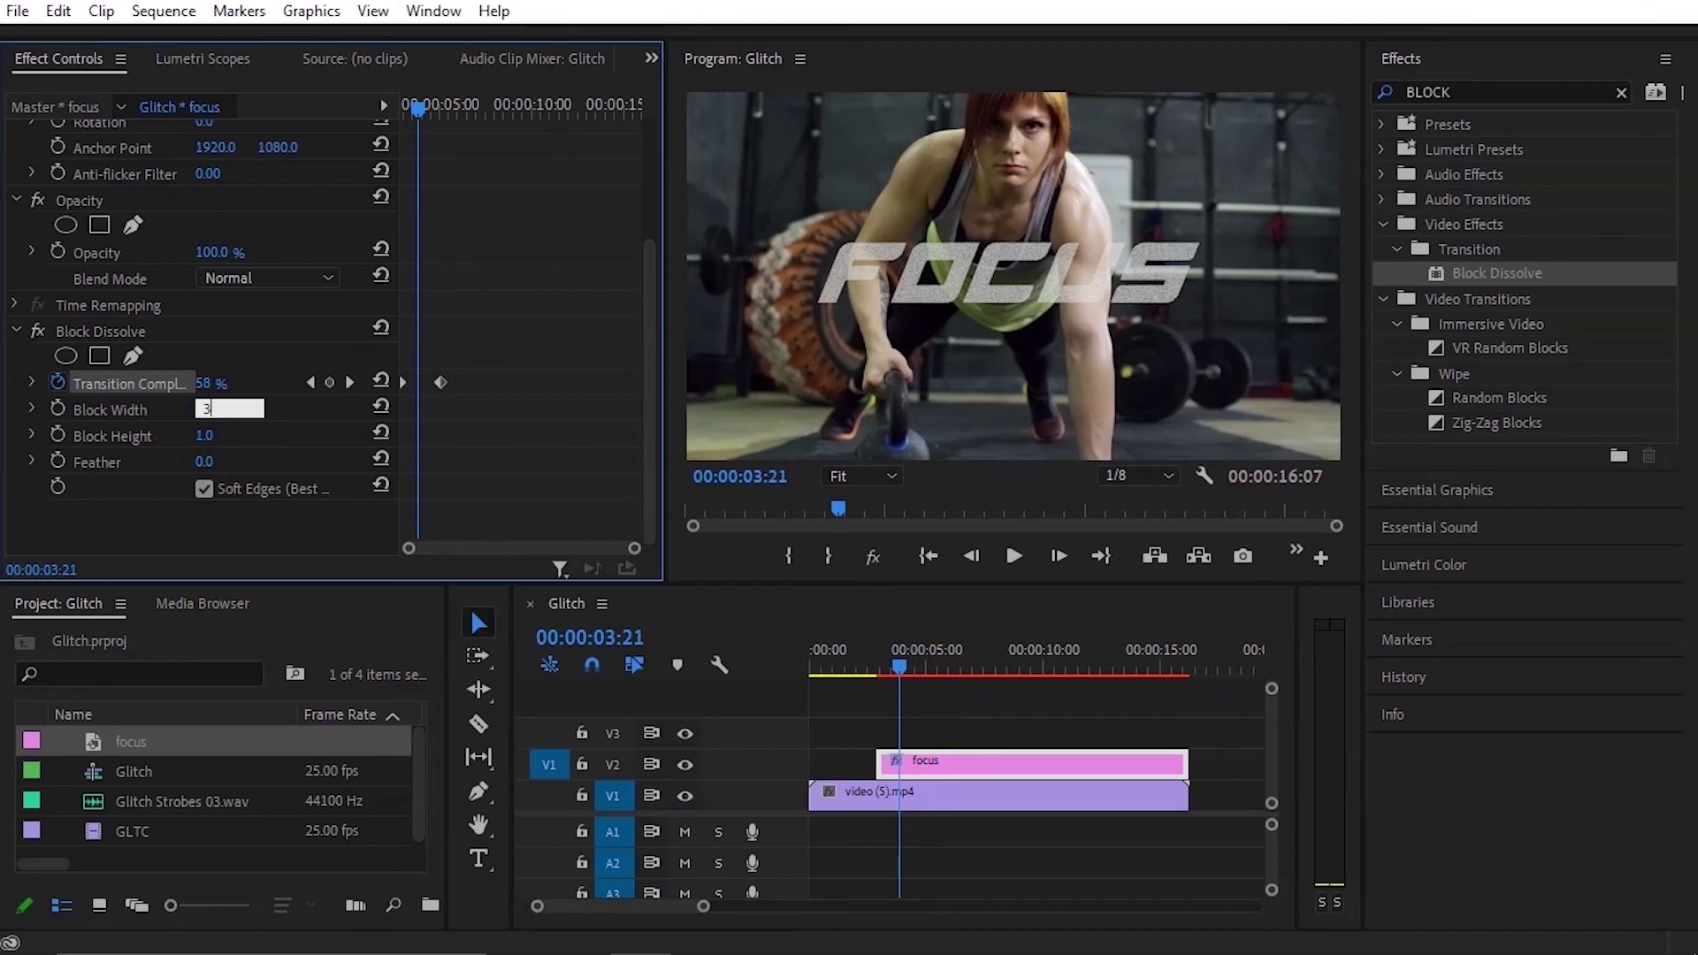
key(Return)
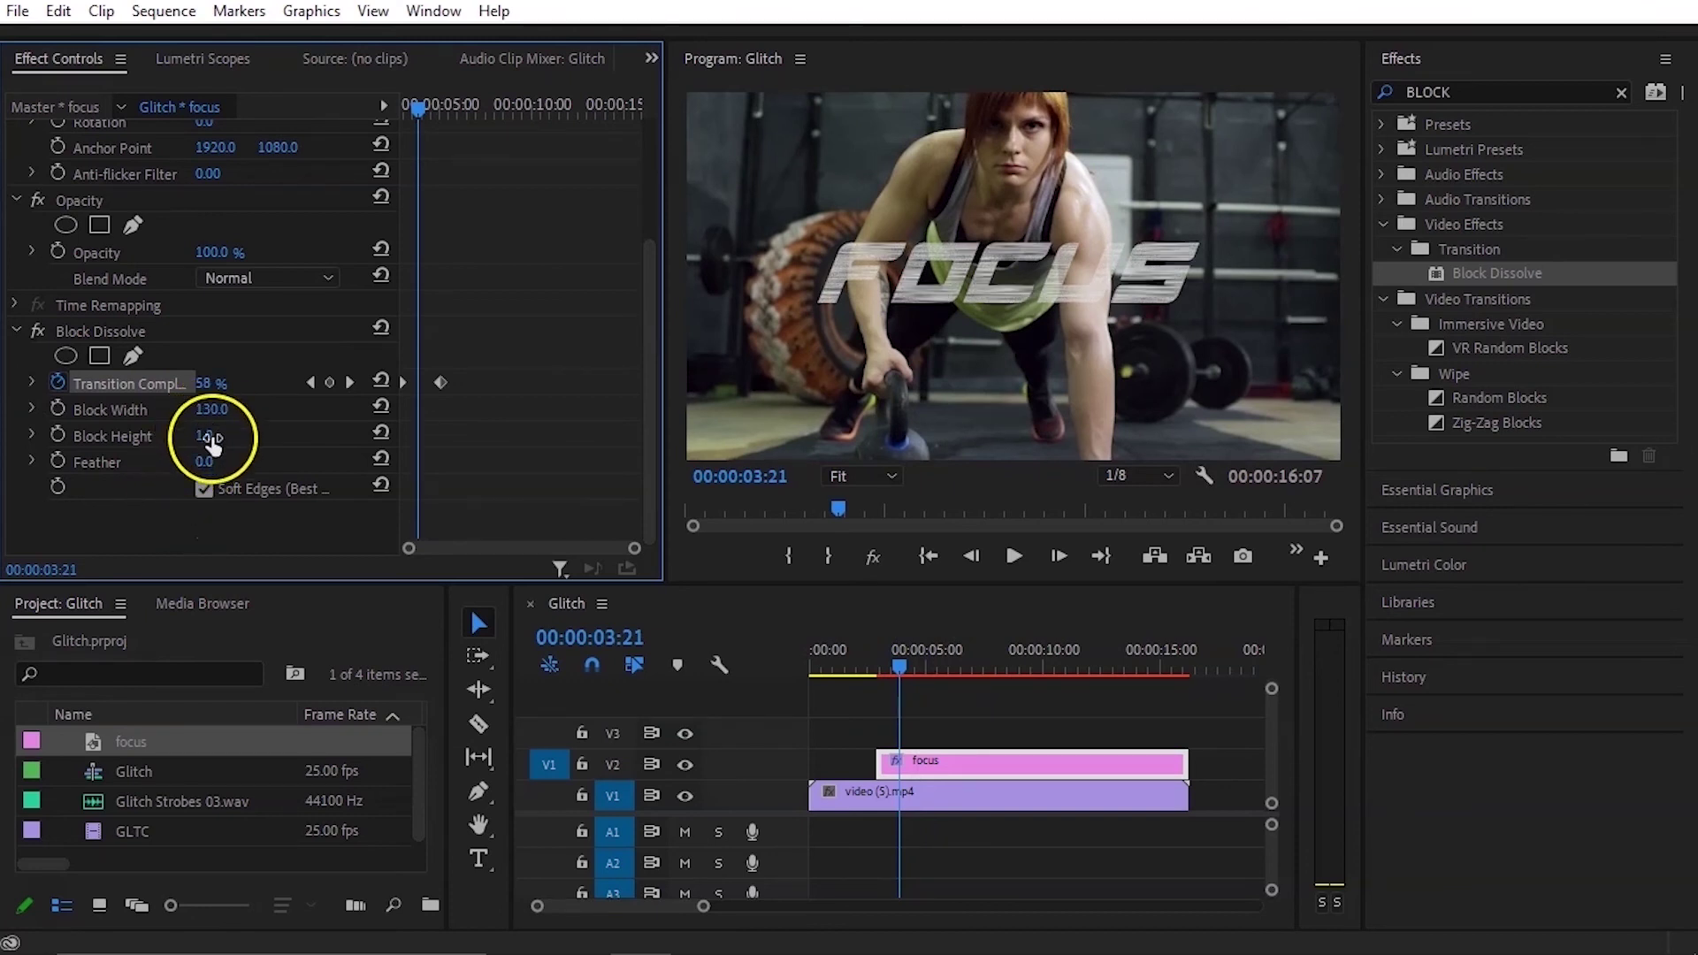
click(208, 436)
text(130)
key(Return)
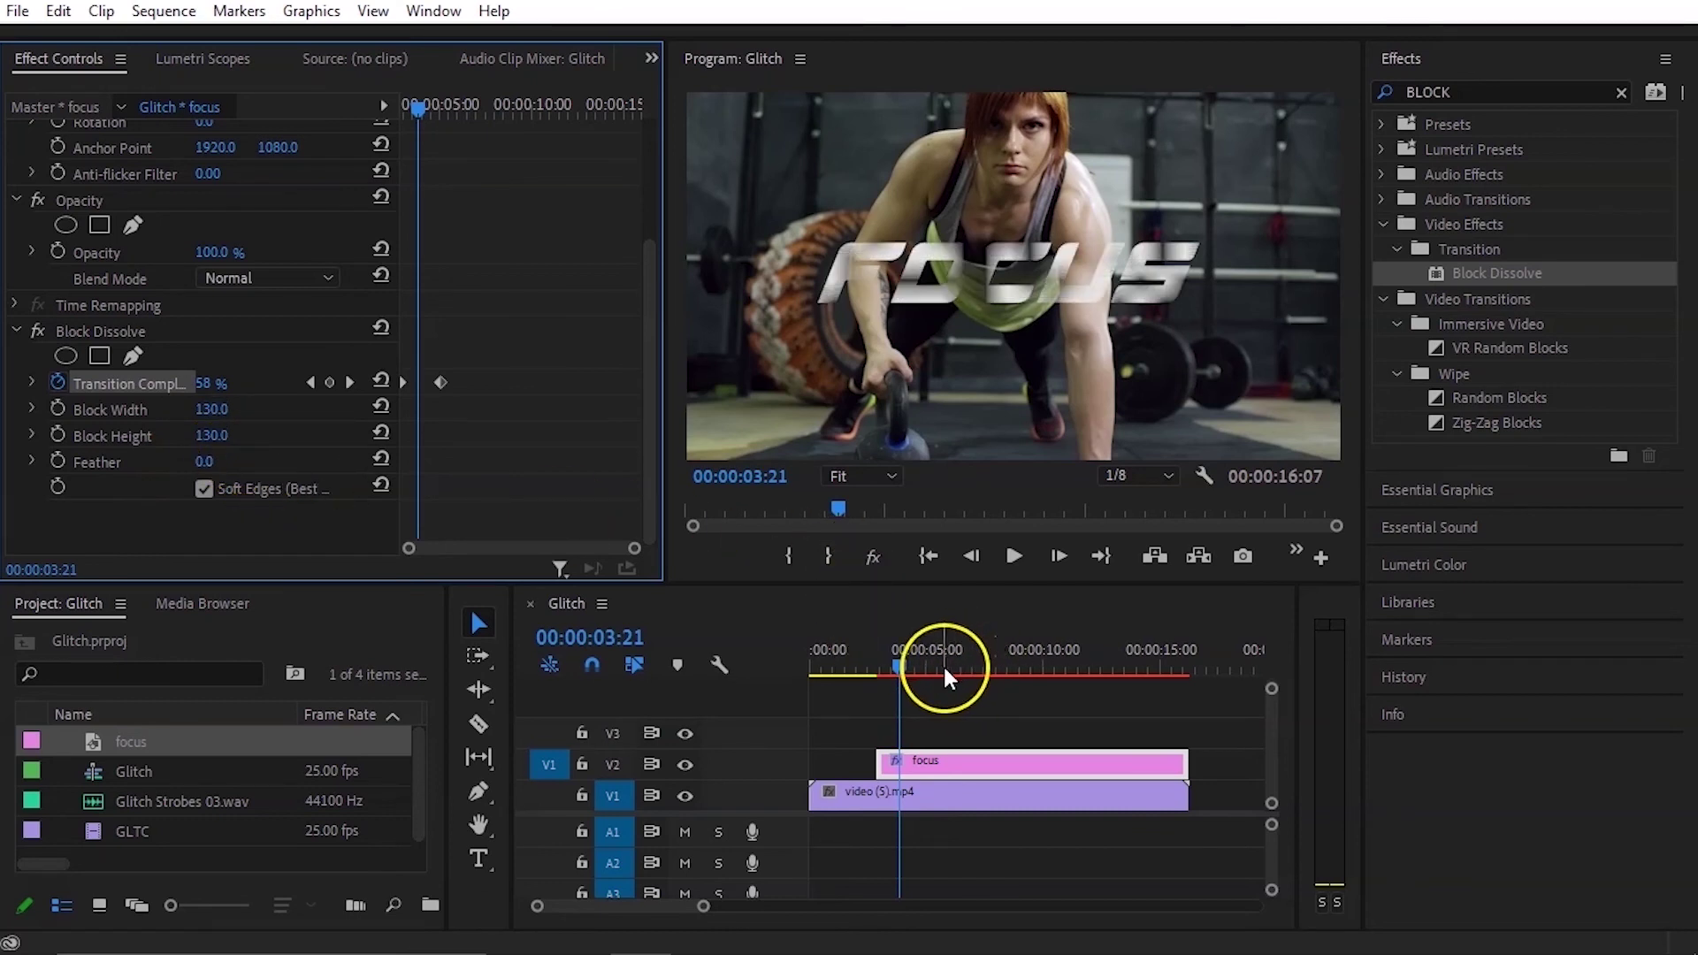
Step: Reduce Block Dissolve's Block Height to 61 and play the title animation from 00:00:02:11
drag(223, 436, 123, 436)
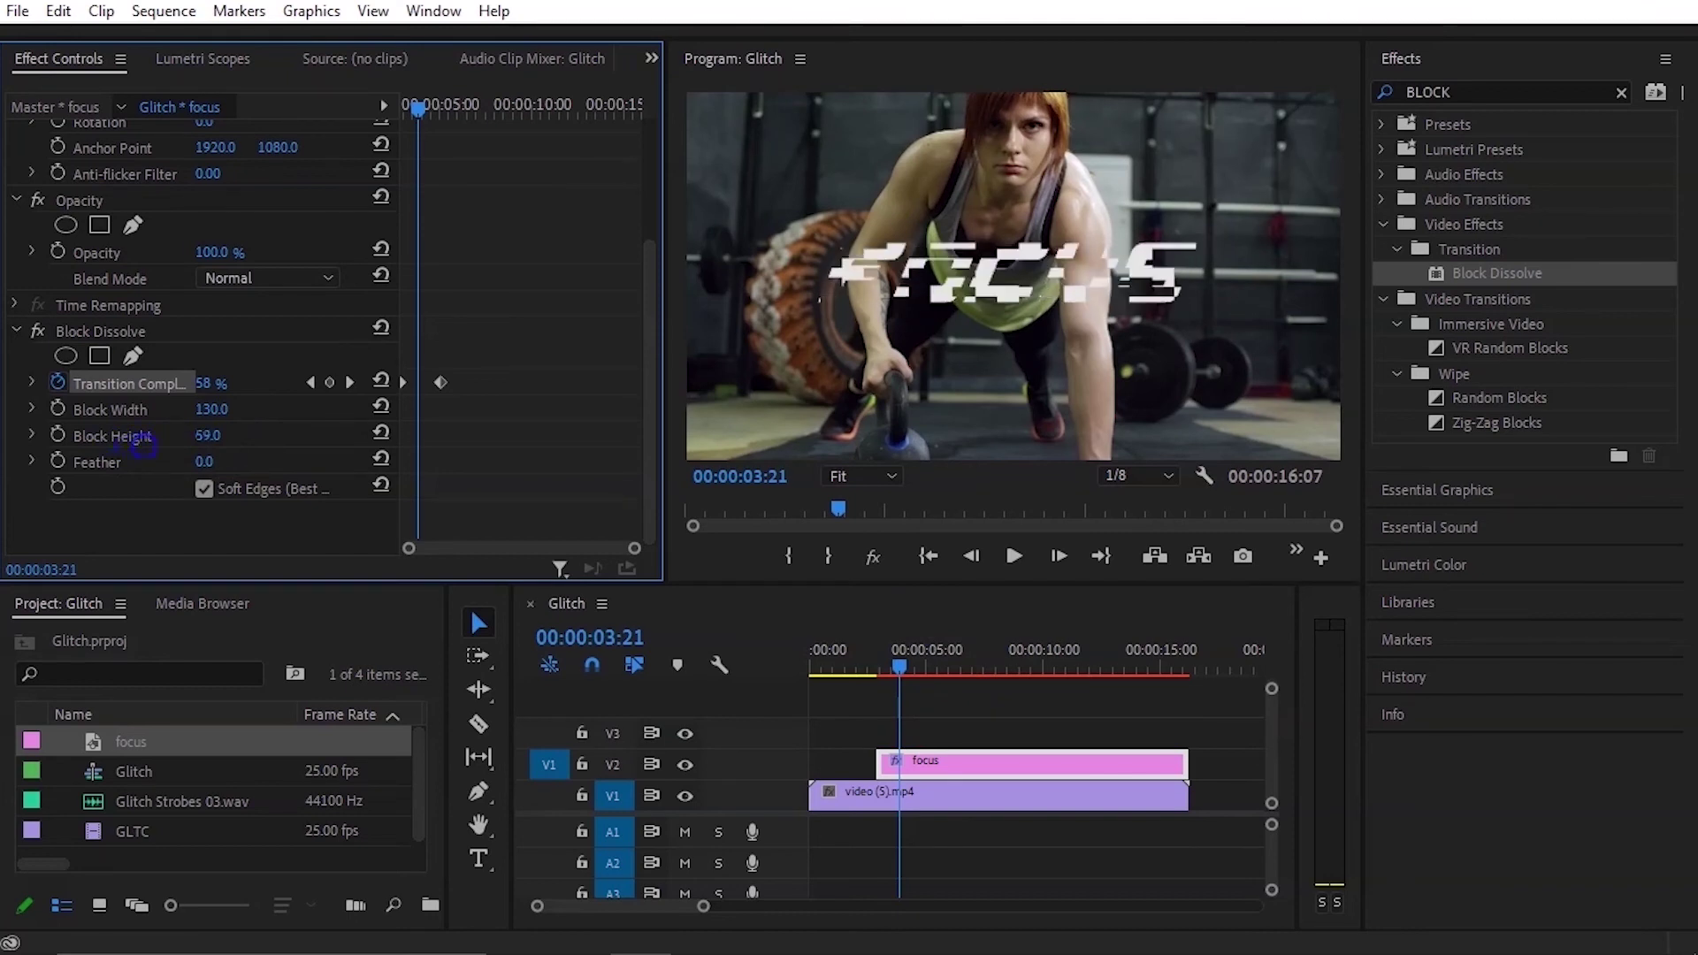
click(863, 669)
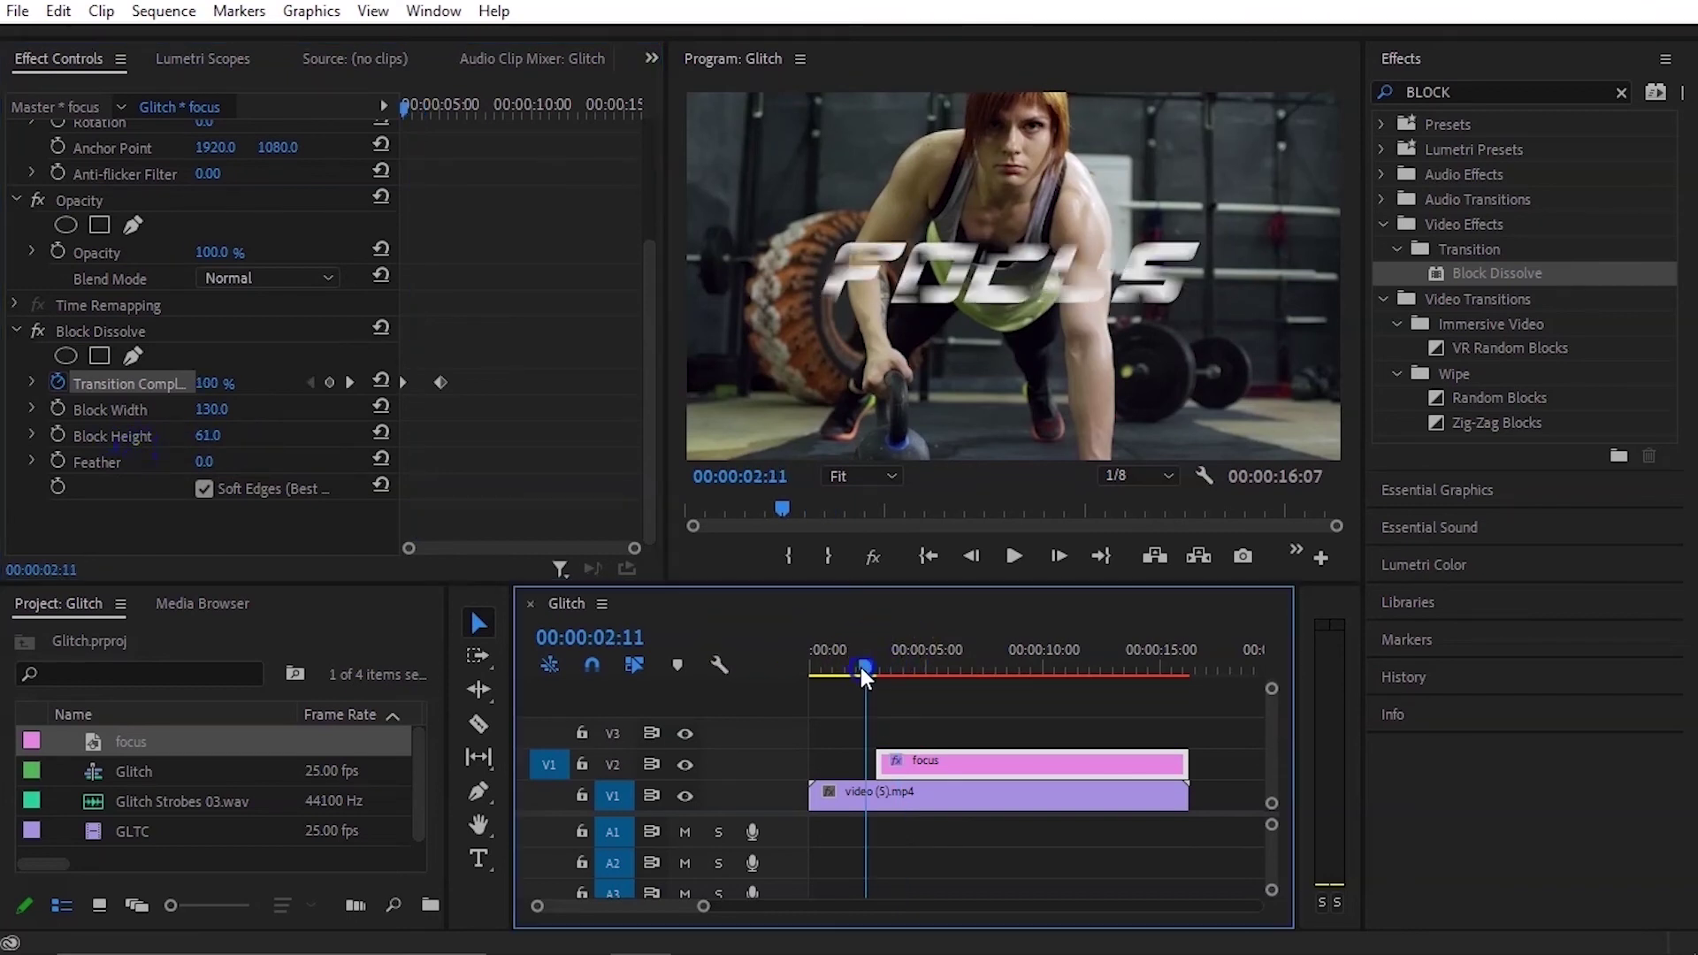
key(space)
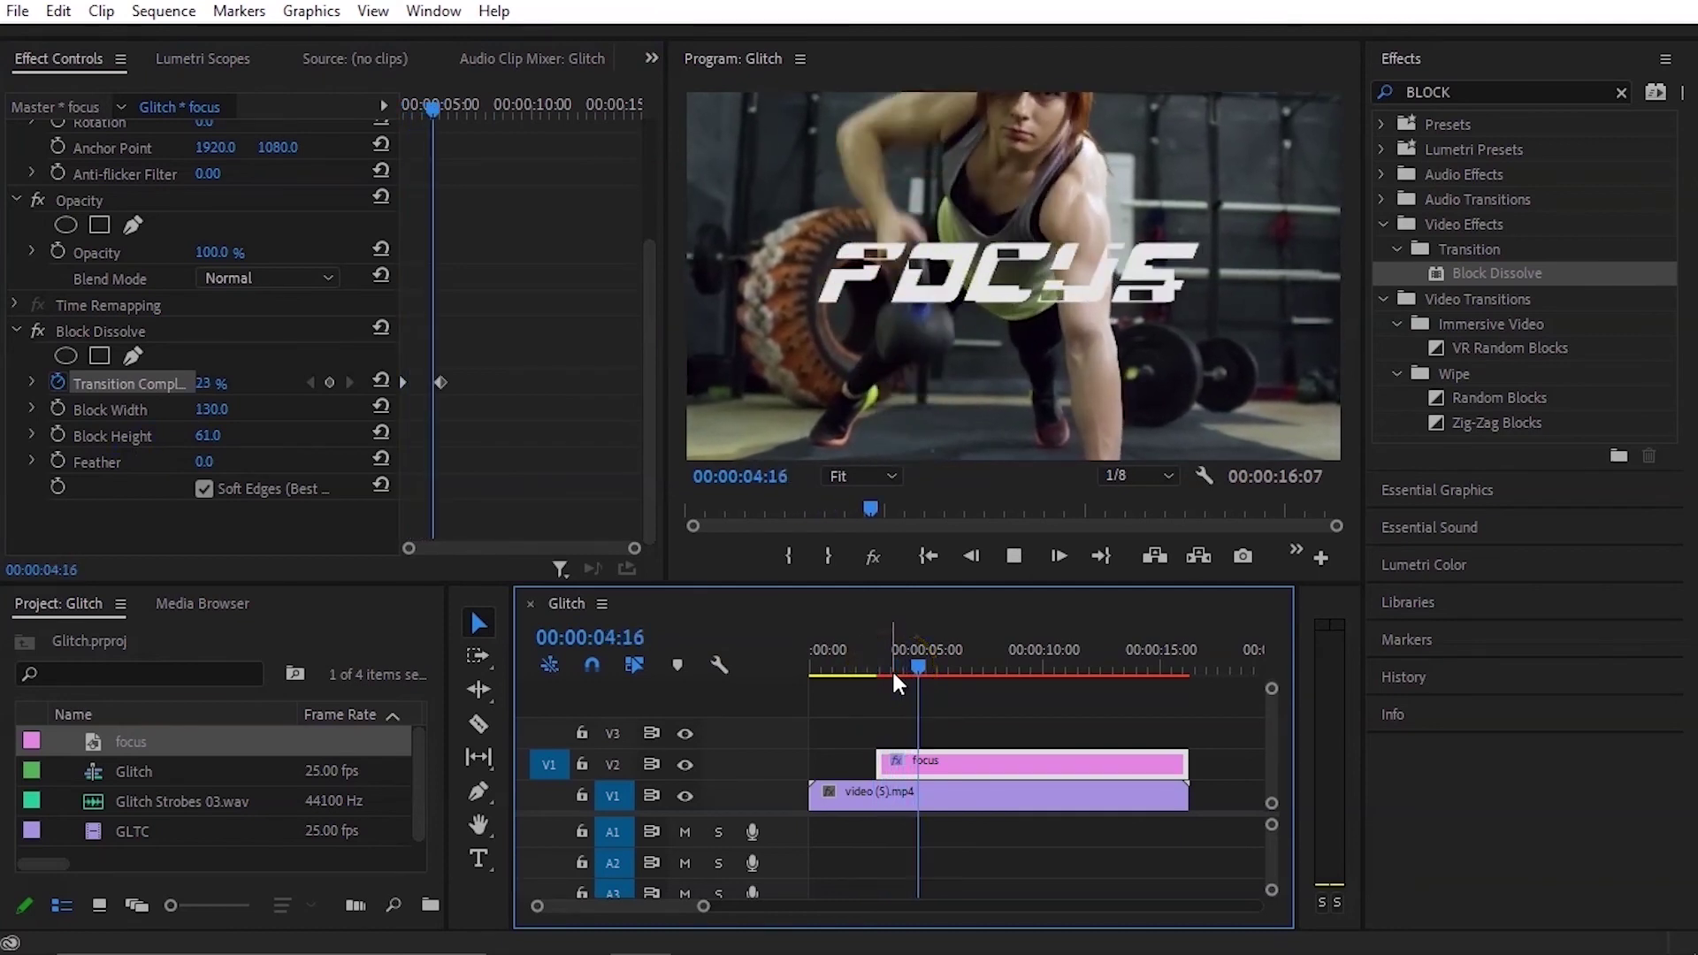
key(space)
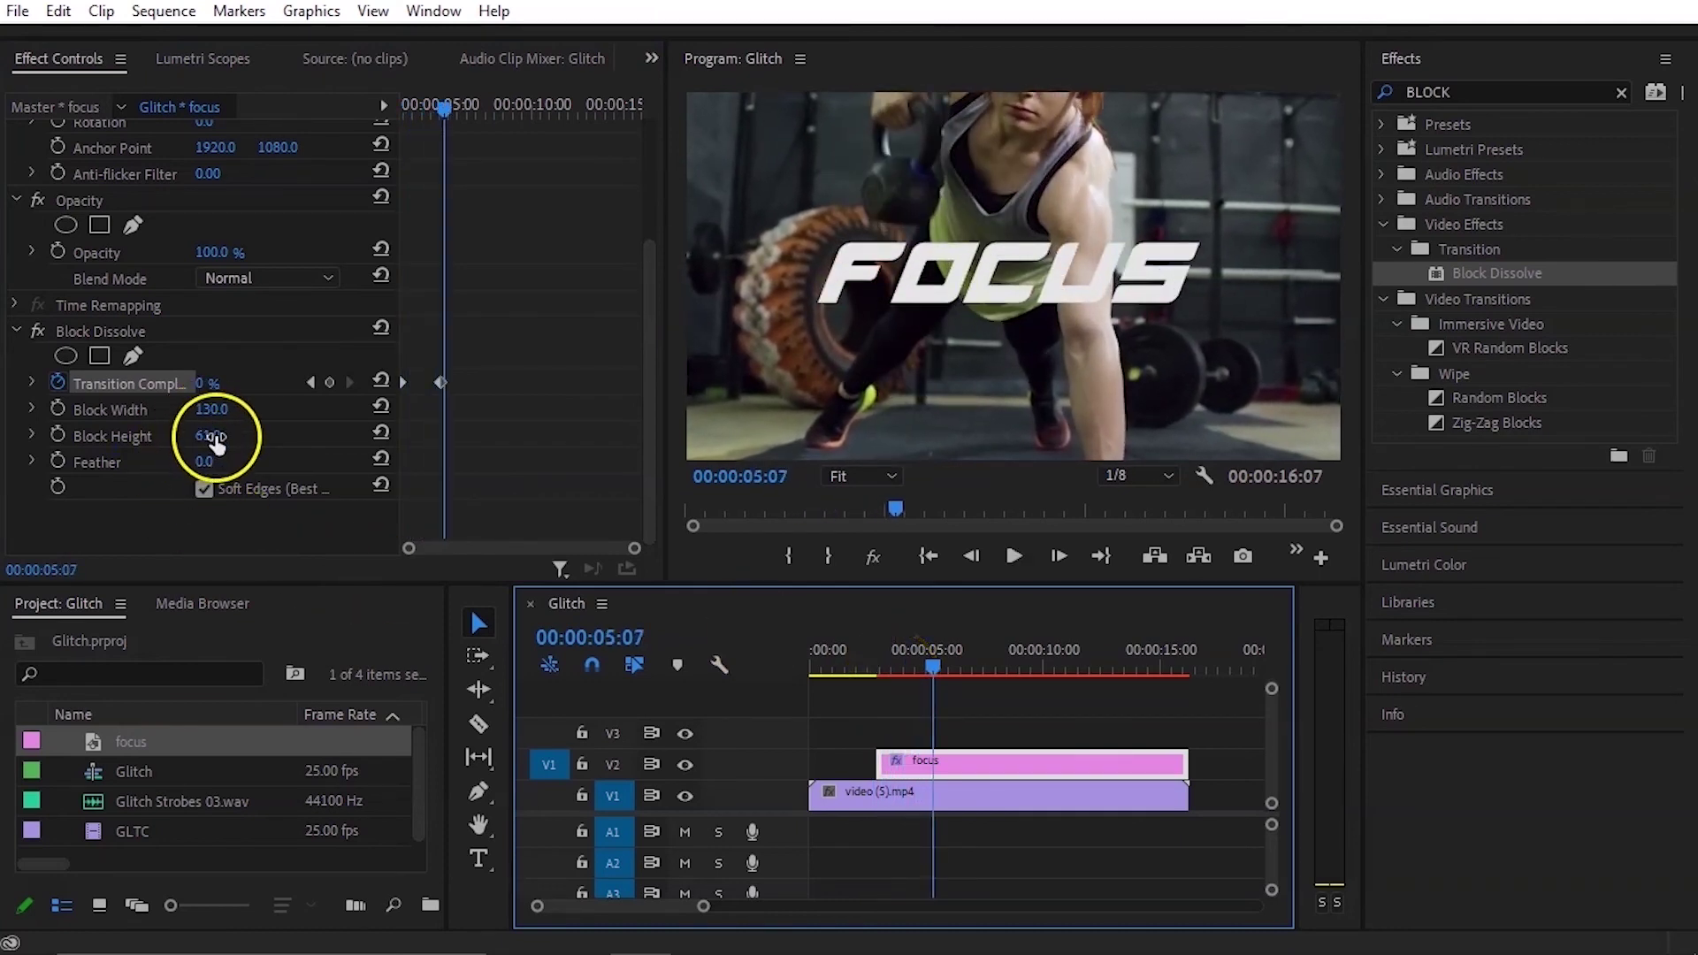
Step: Raise Block Dissolve's Block Height to 136 and play the title animation from 00:00:02:23
drag(219, 438, 239, 439)
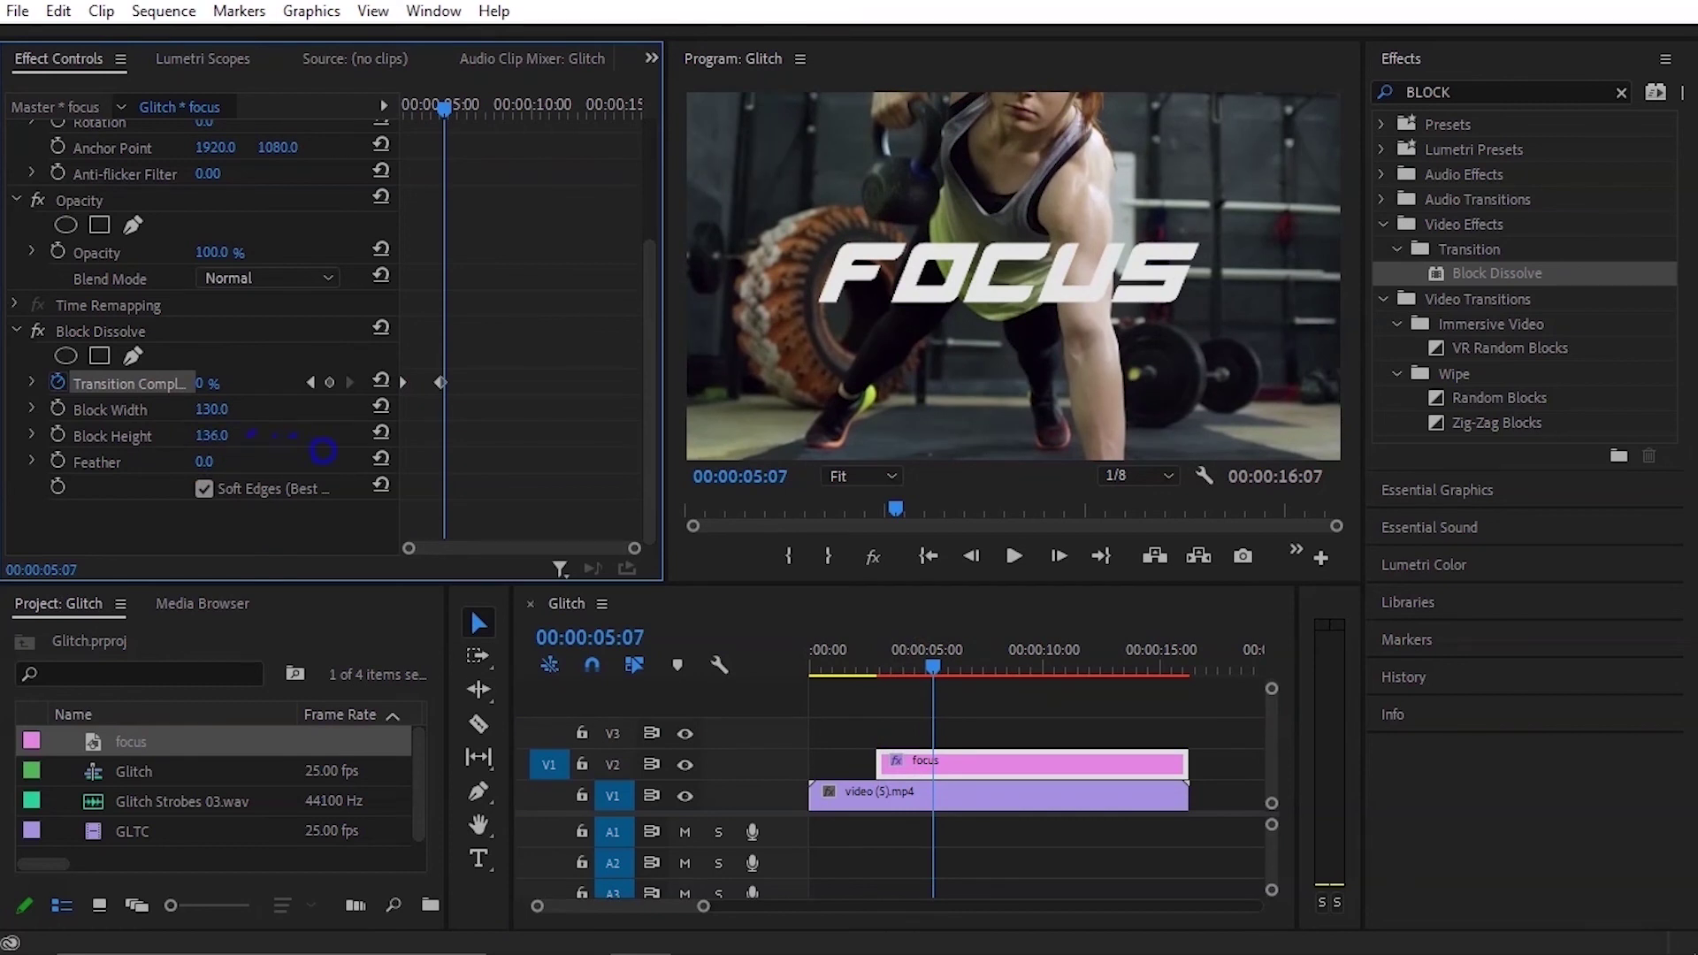
click(882, 665)
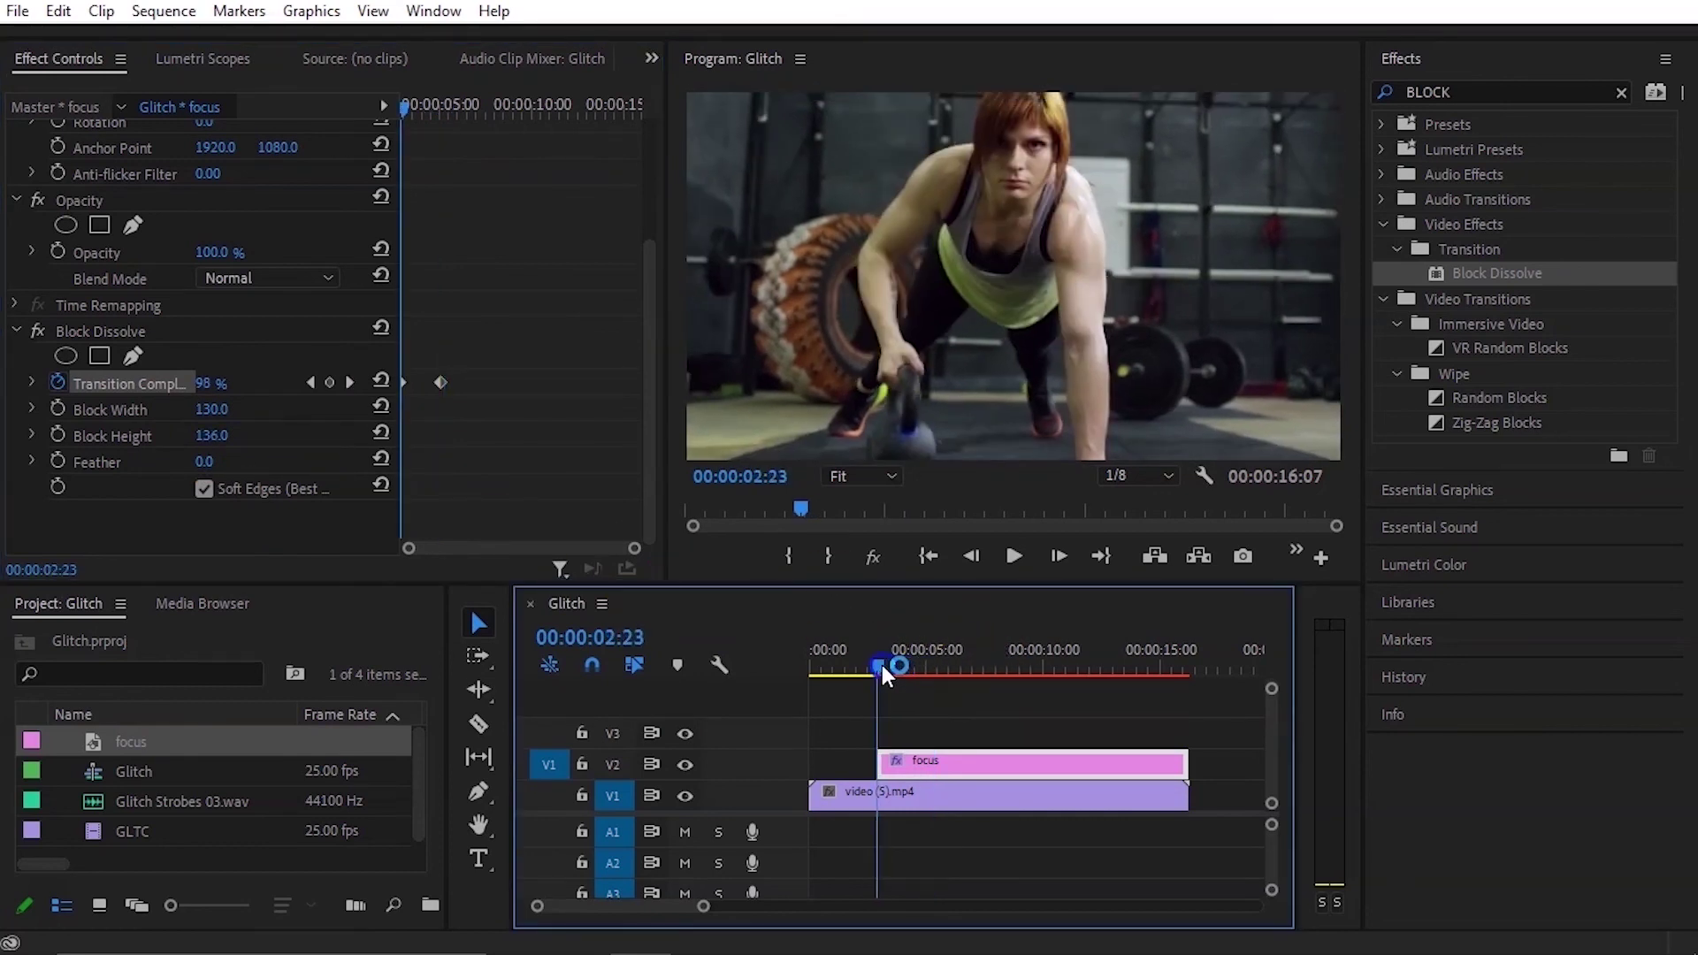
key(space)
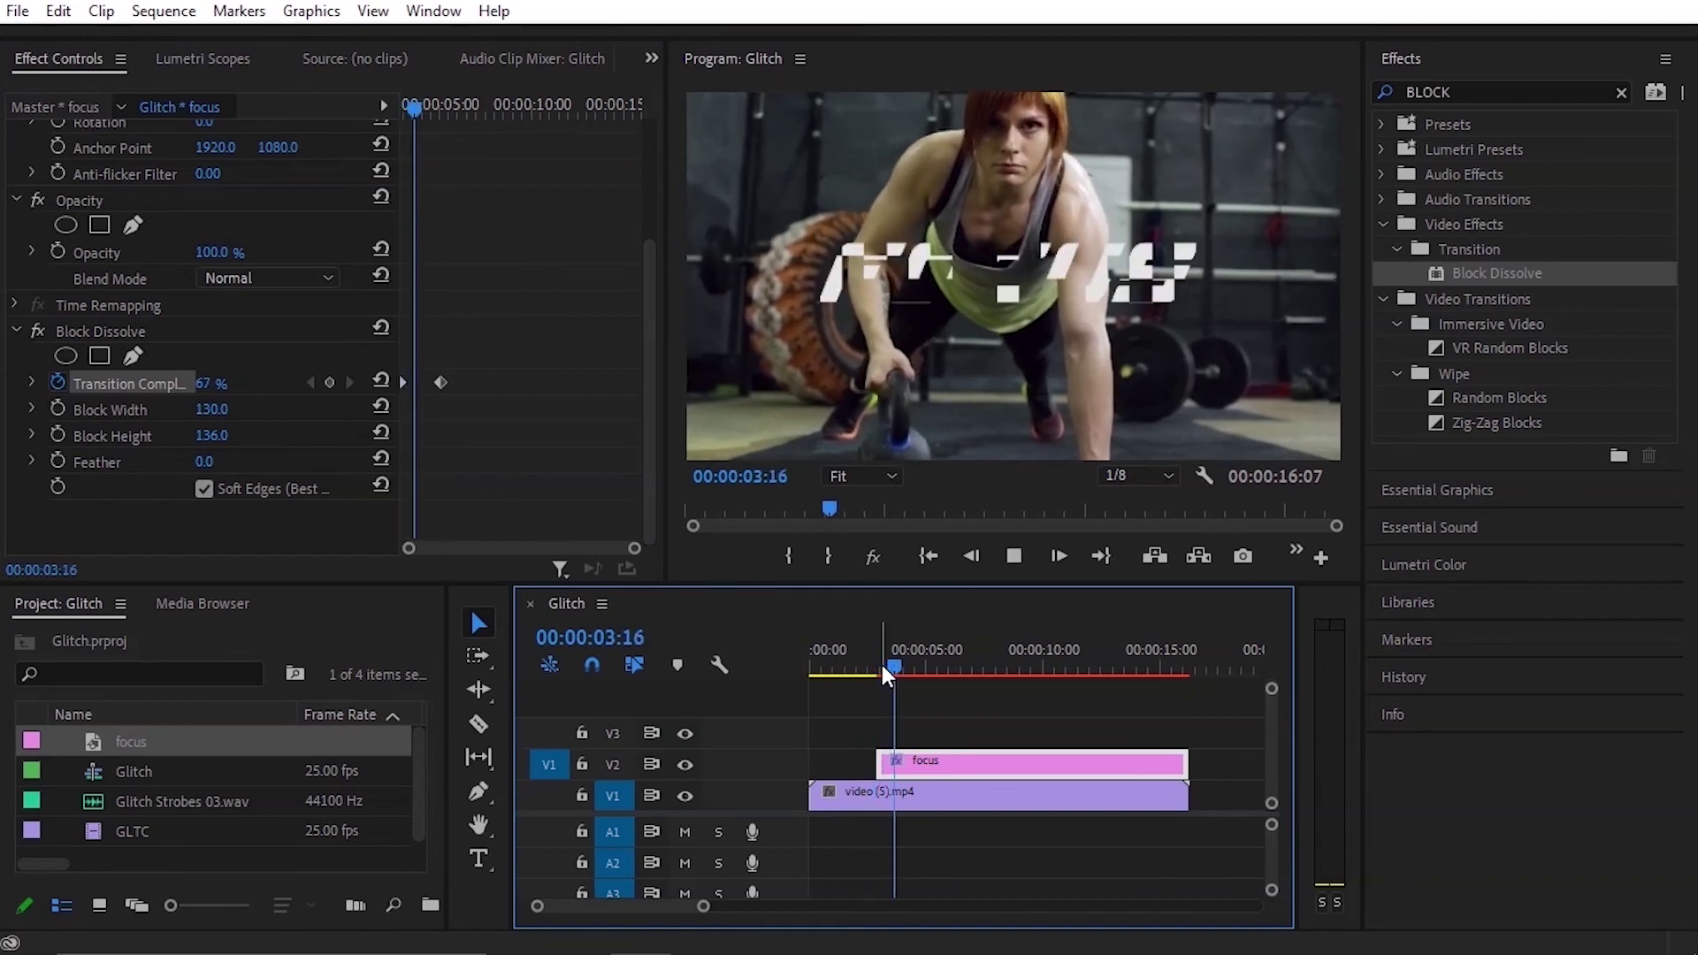
key(space)
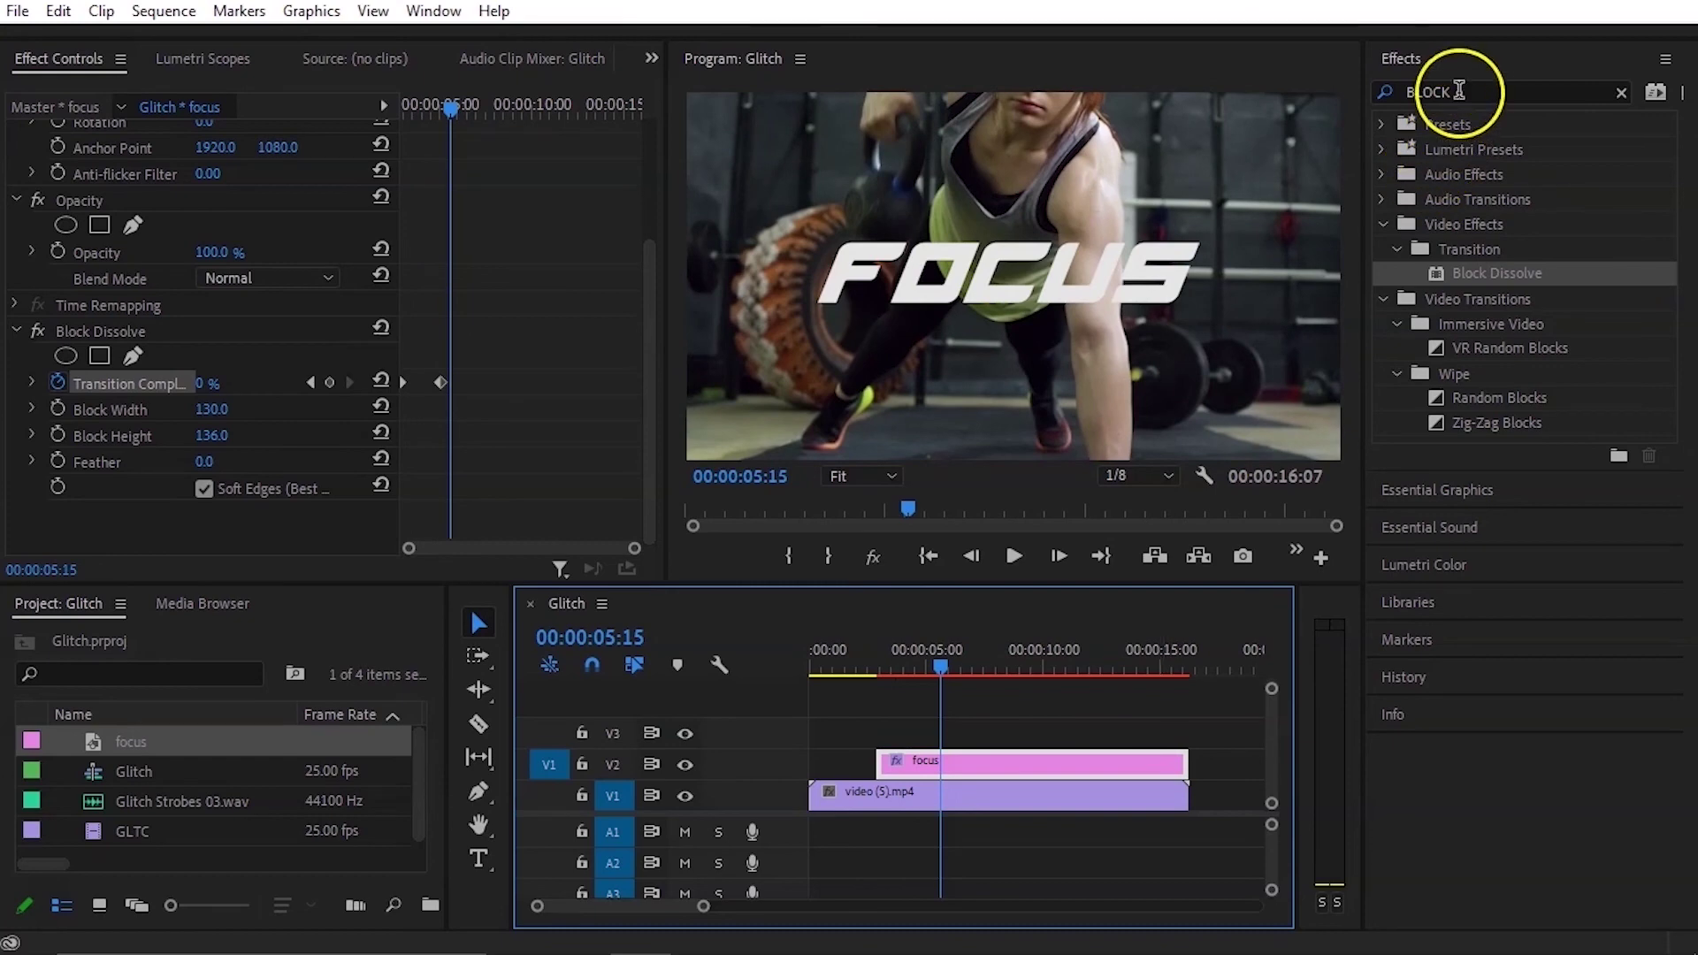
Step: Search the effects for "VR GLI" and apply VR Digital Glitch to the focus clip
click(1521, 89)
drag(1521, 90, 1345, 84)
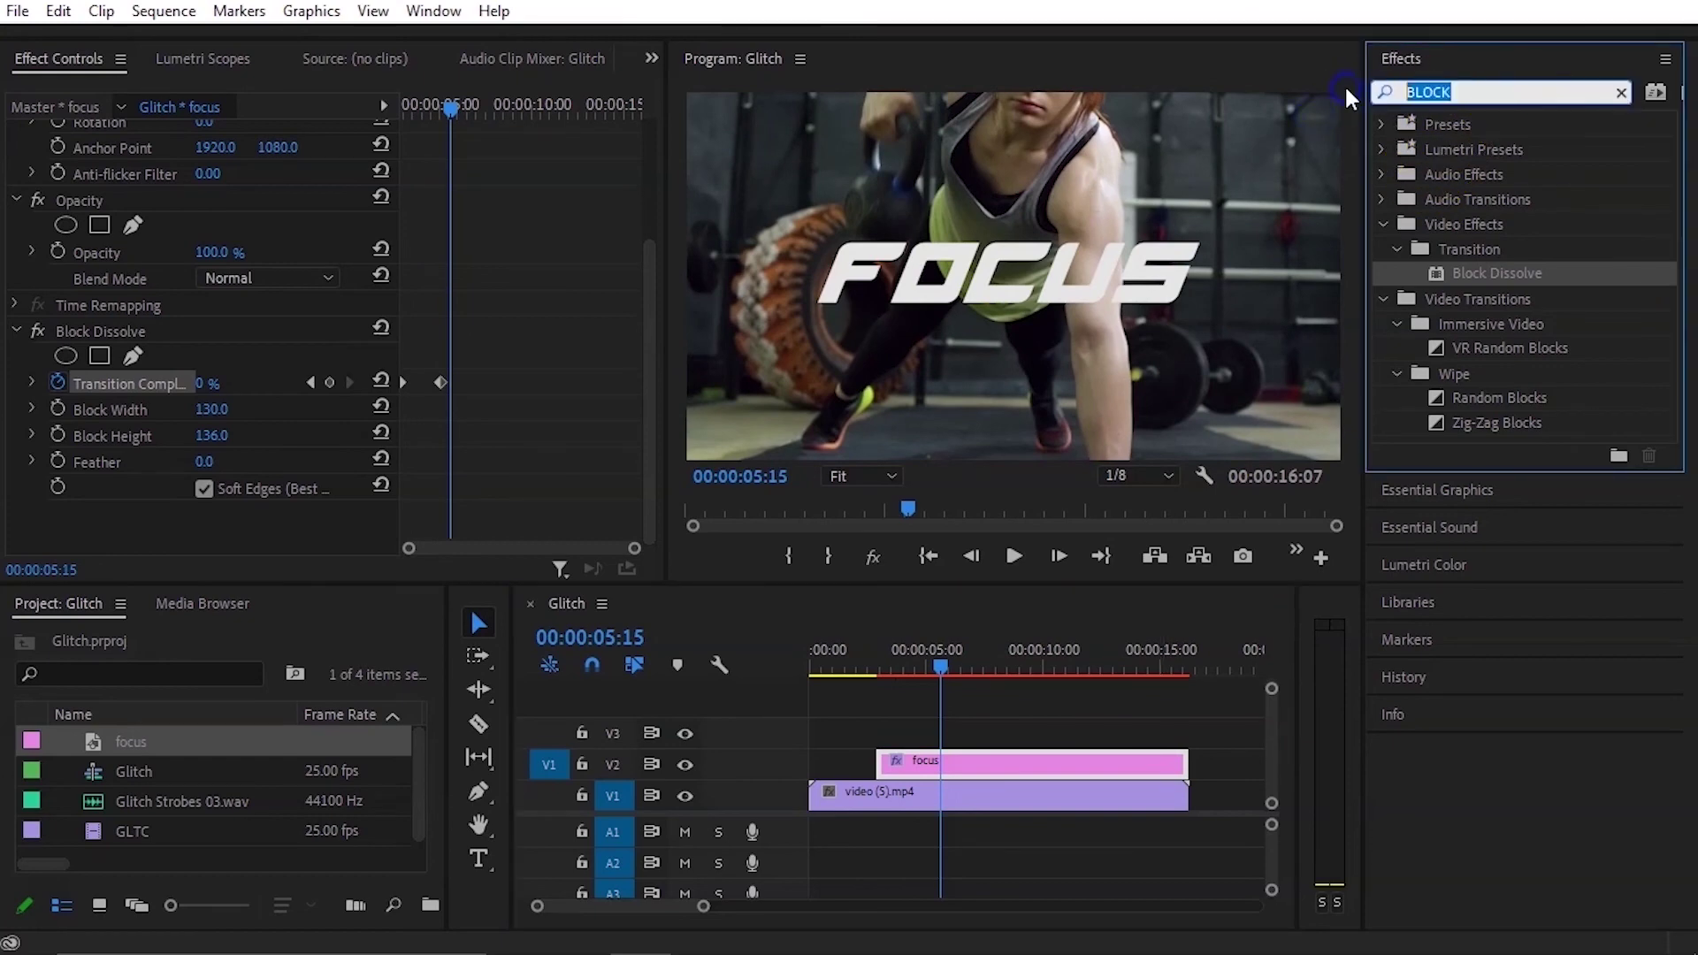
text(V)
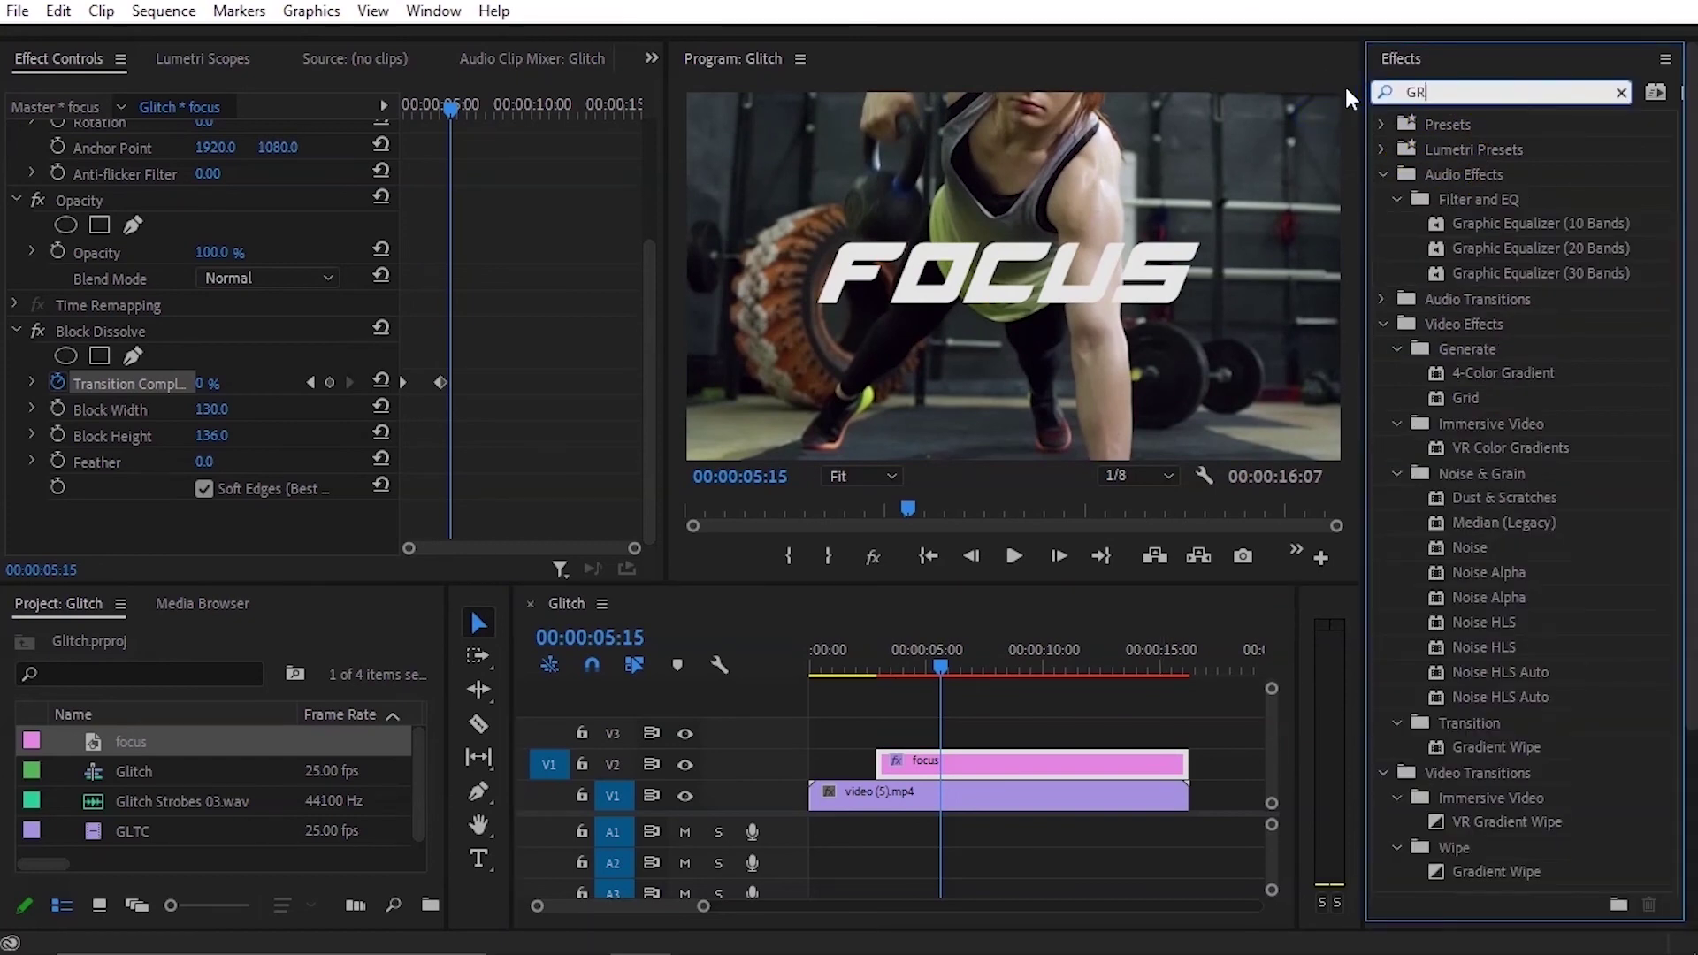
text(R GR)
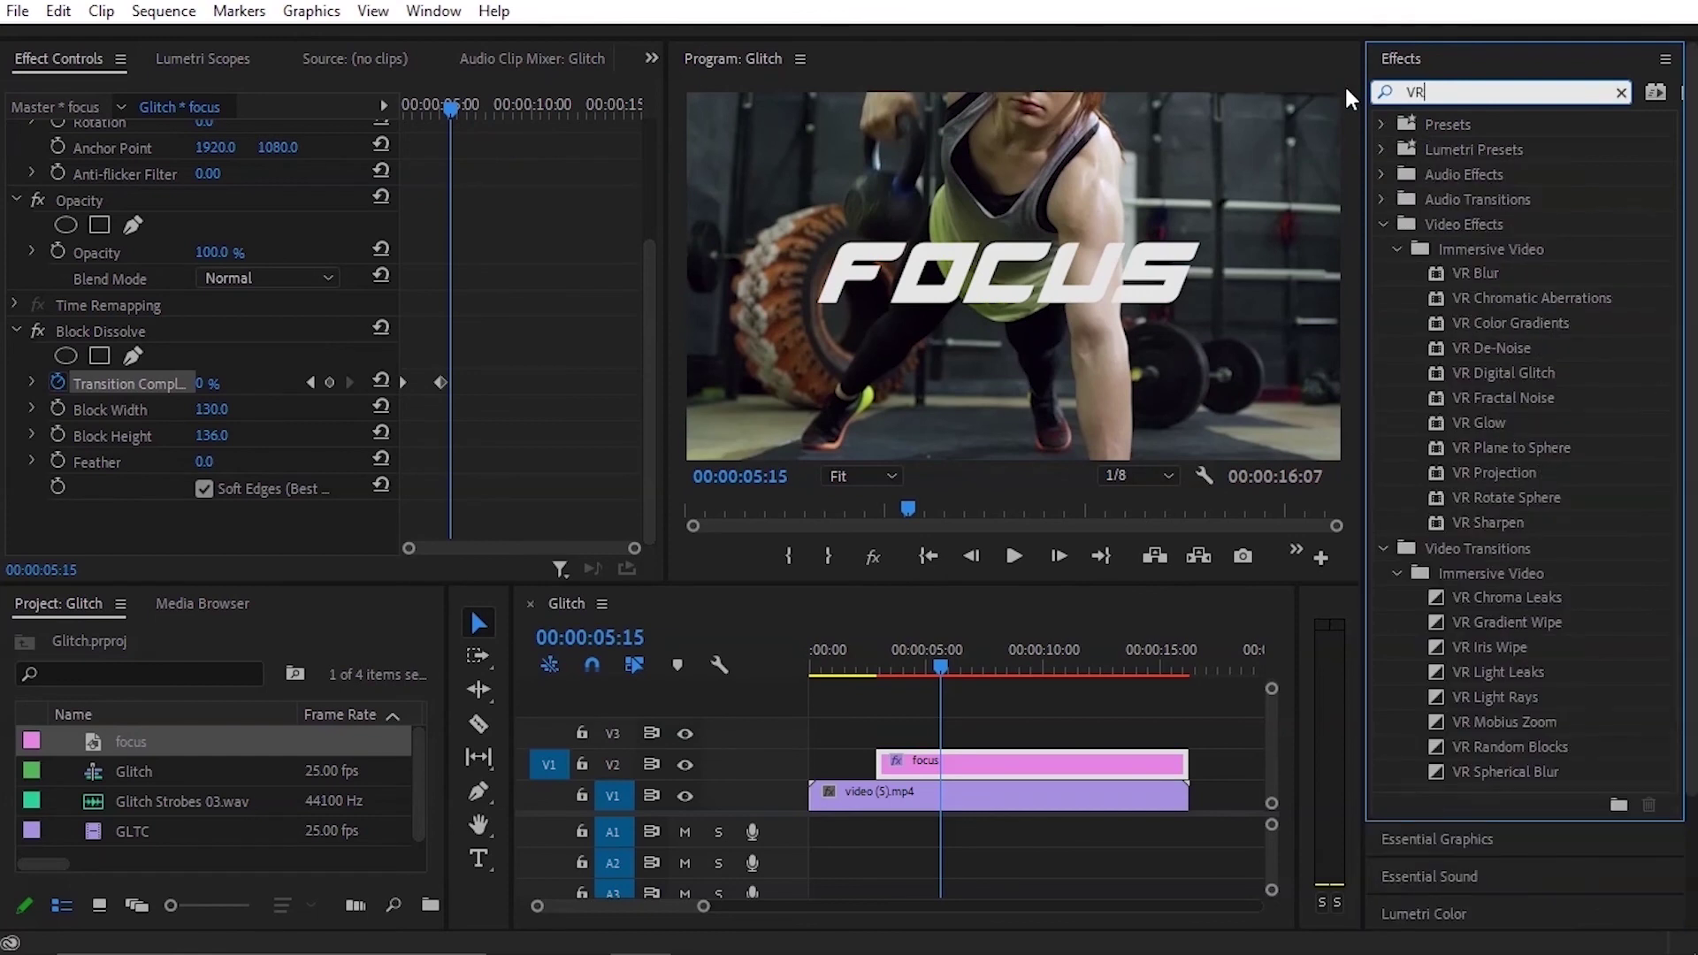
key(BackSpace)
text(LI)
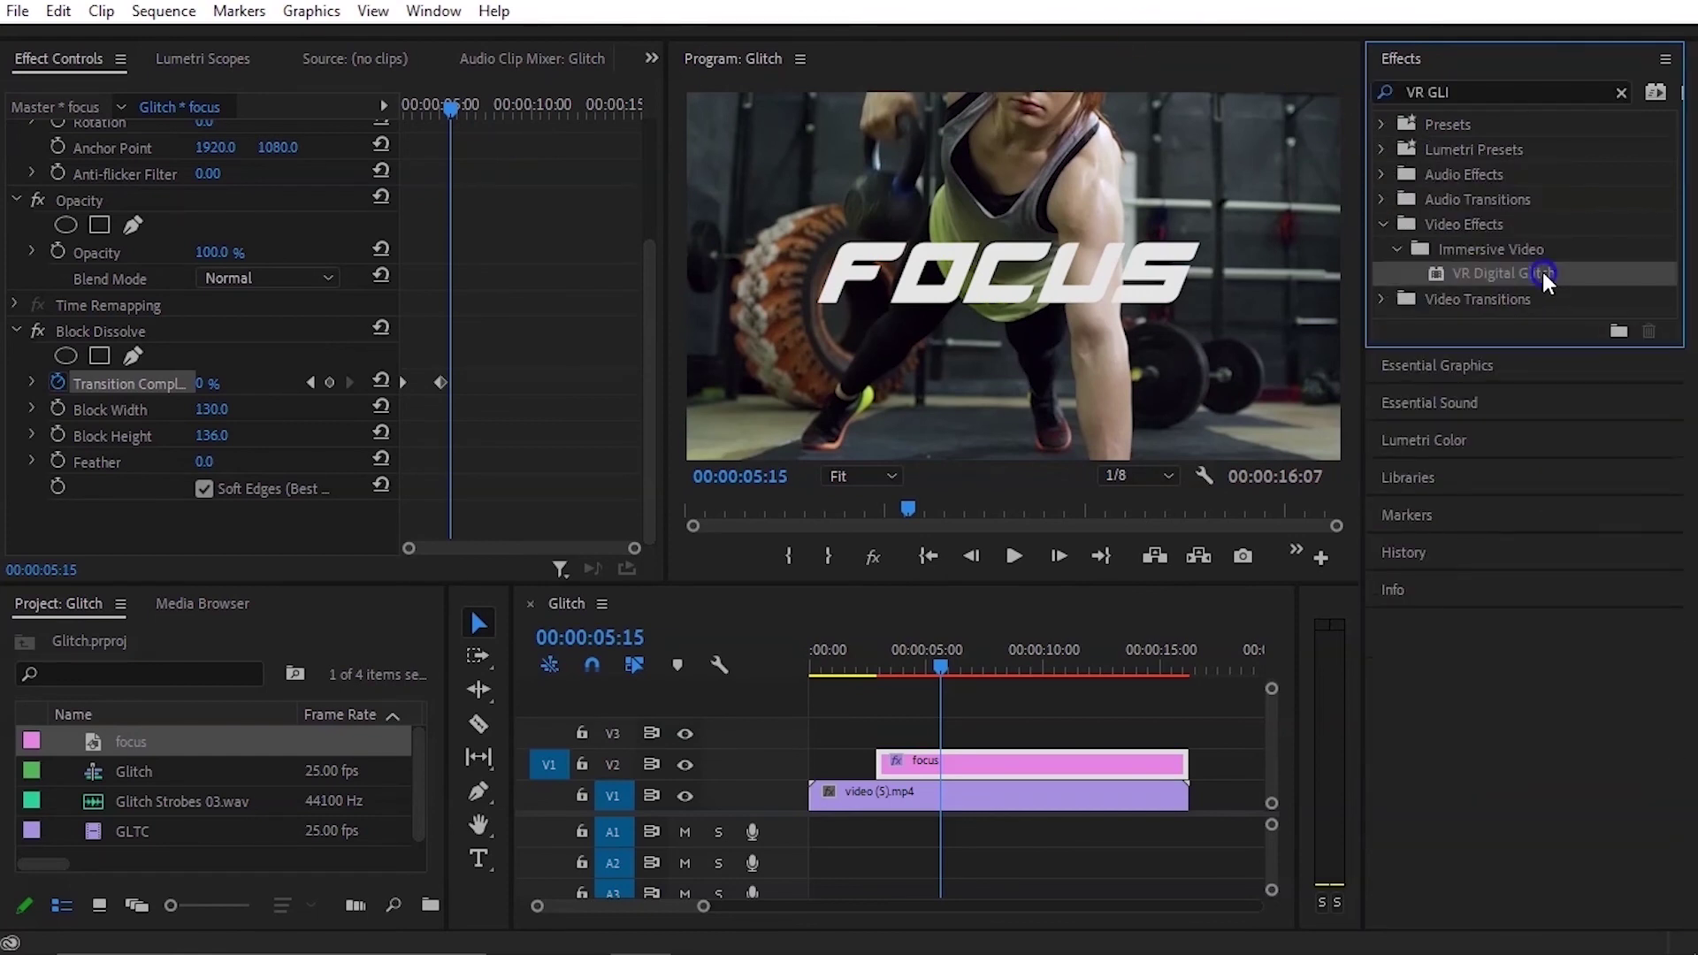
drag(1525, 274, 984, 770)
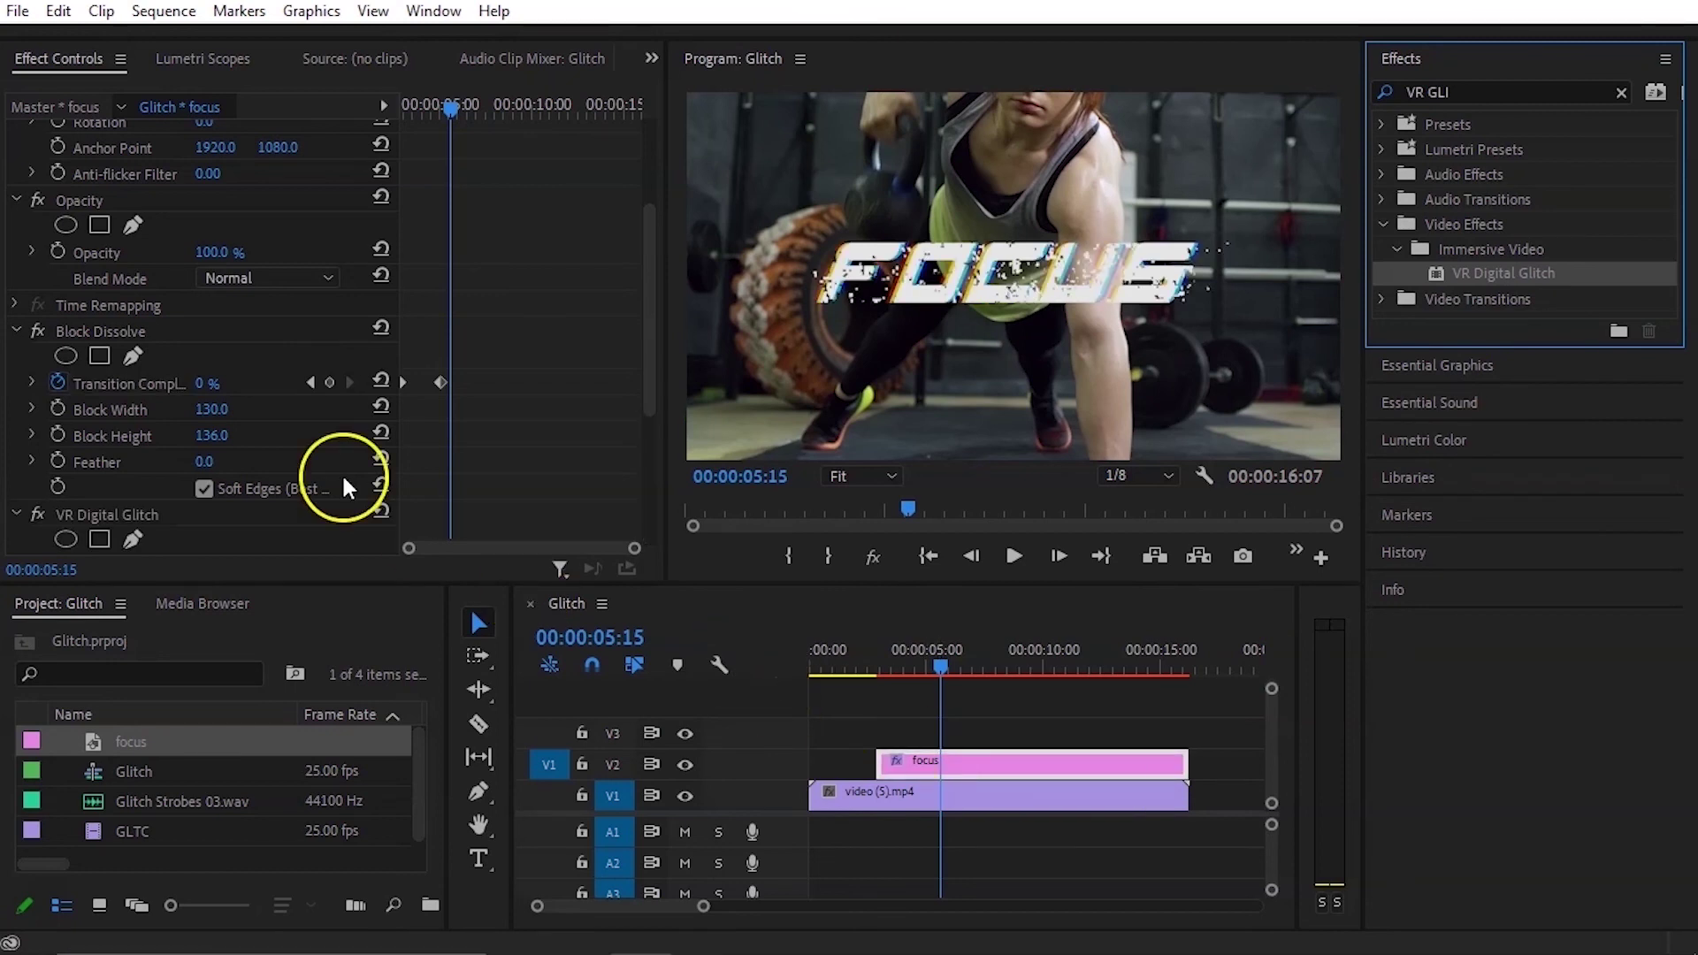
Step: Add a Master Amplitude keyframe to the VR Digital Glitch effect at 00:00:02:23
scroll(341, 472, down, 5)
scroll(220, 478, down, 1)
scroll(283, 444, up, 1)
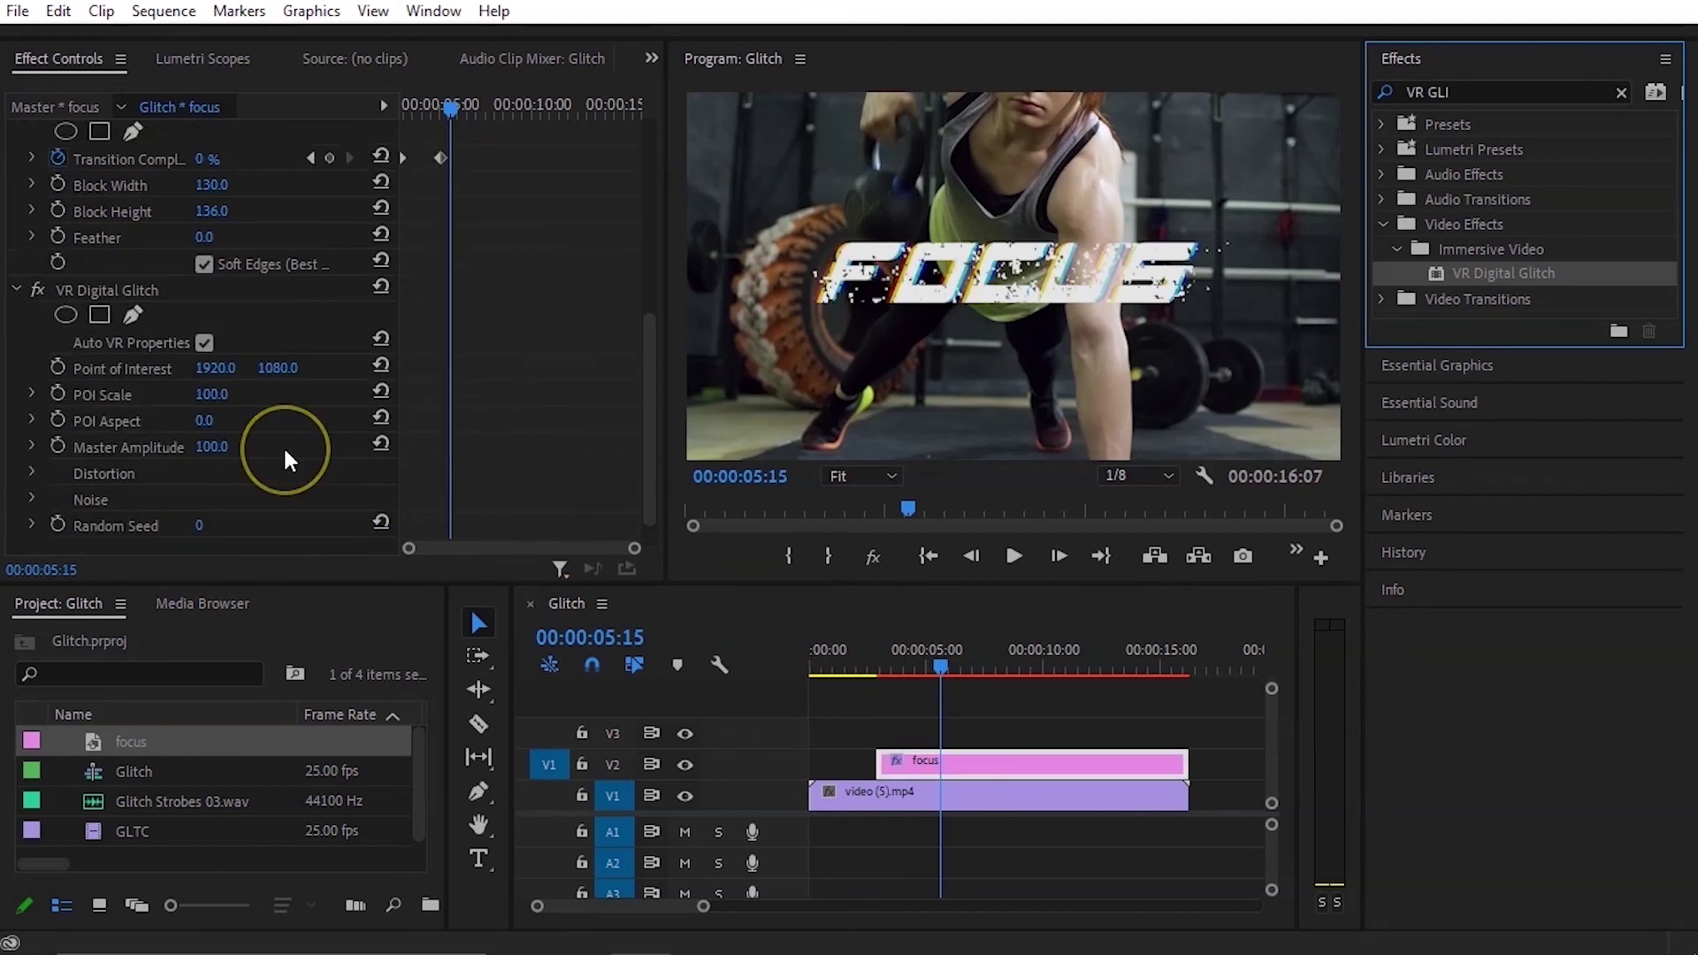
drag(913, 665, 874, 670)
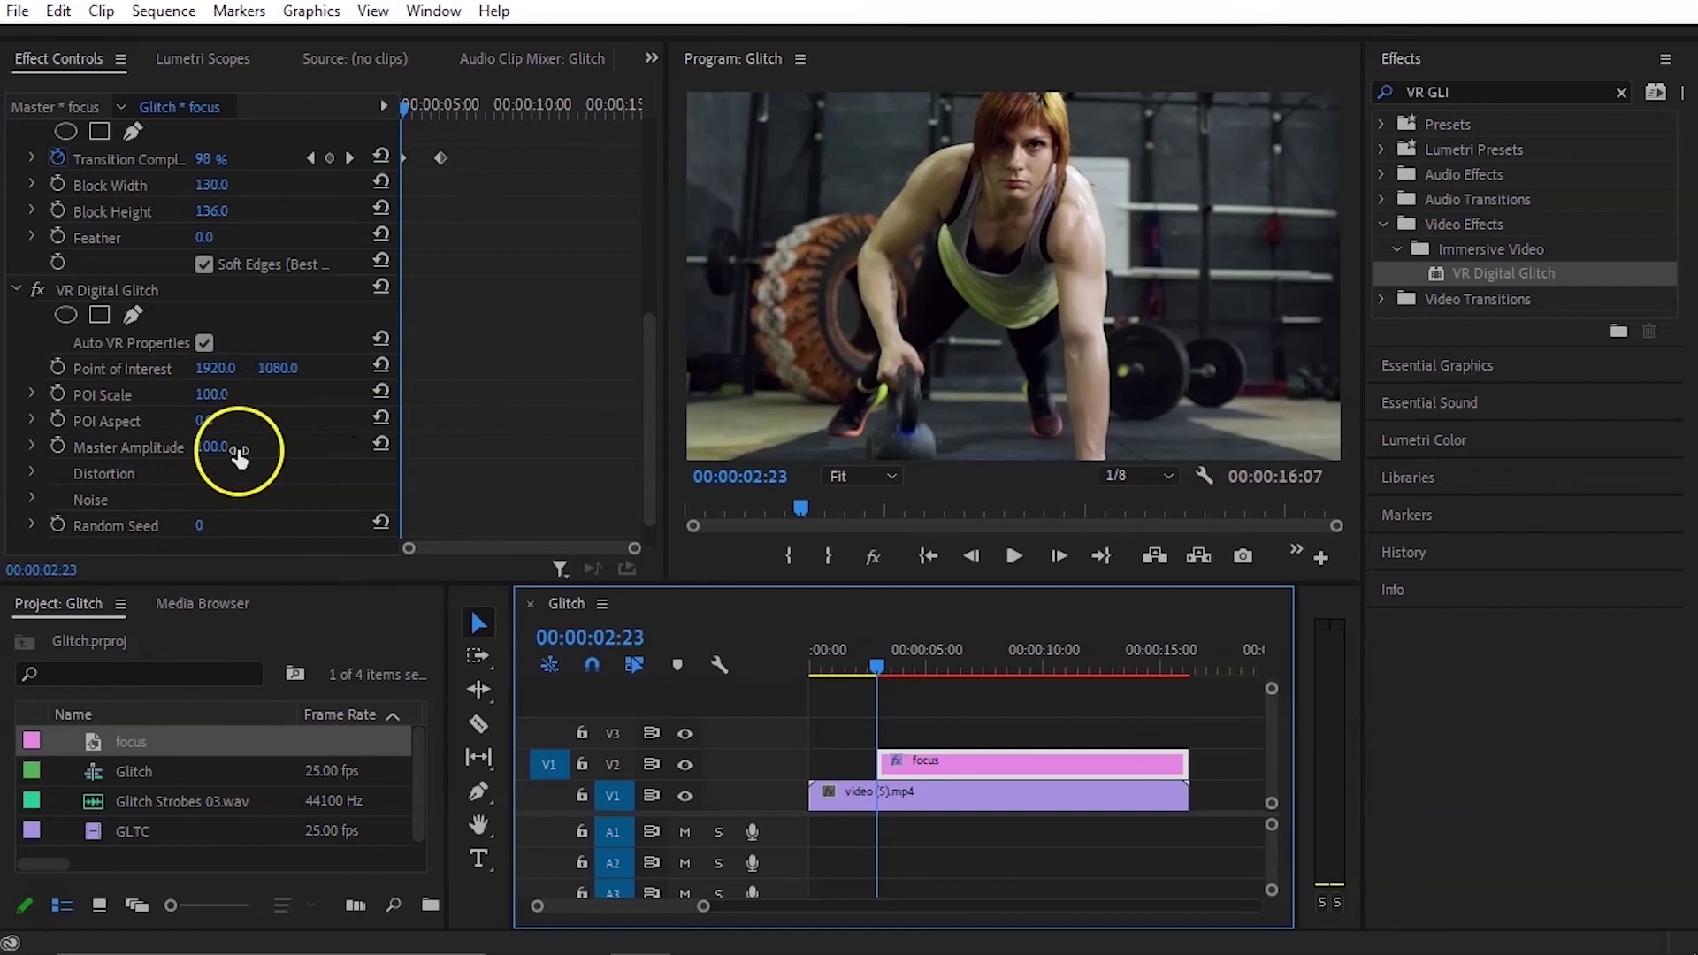
click(61, 444)
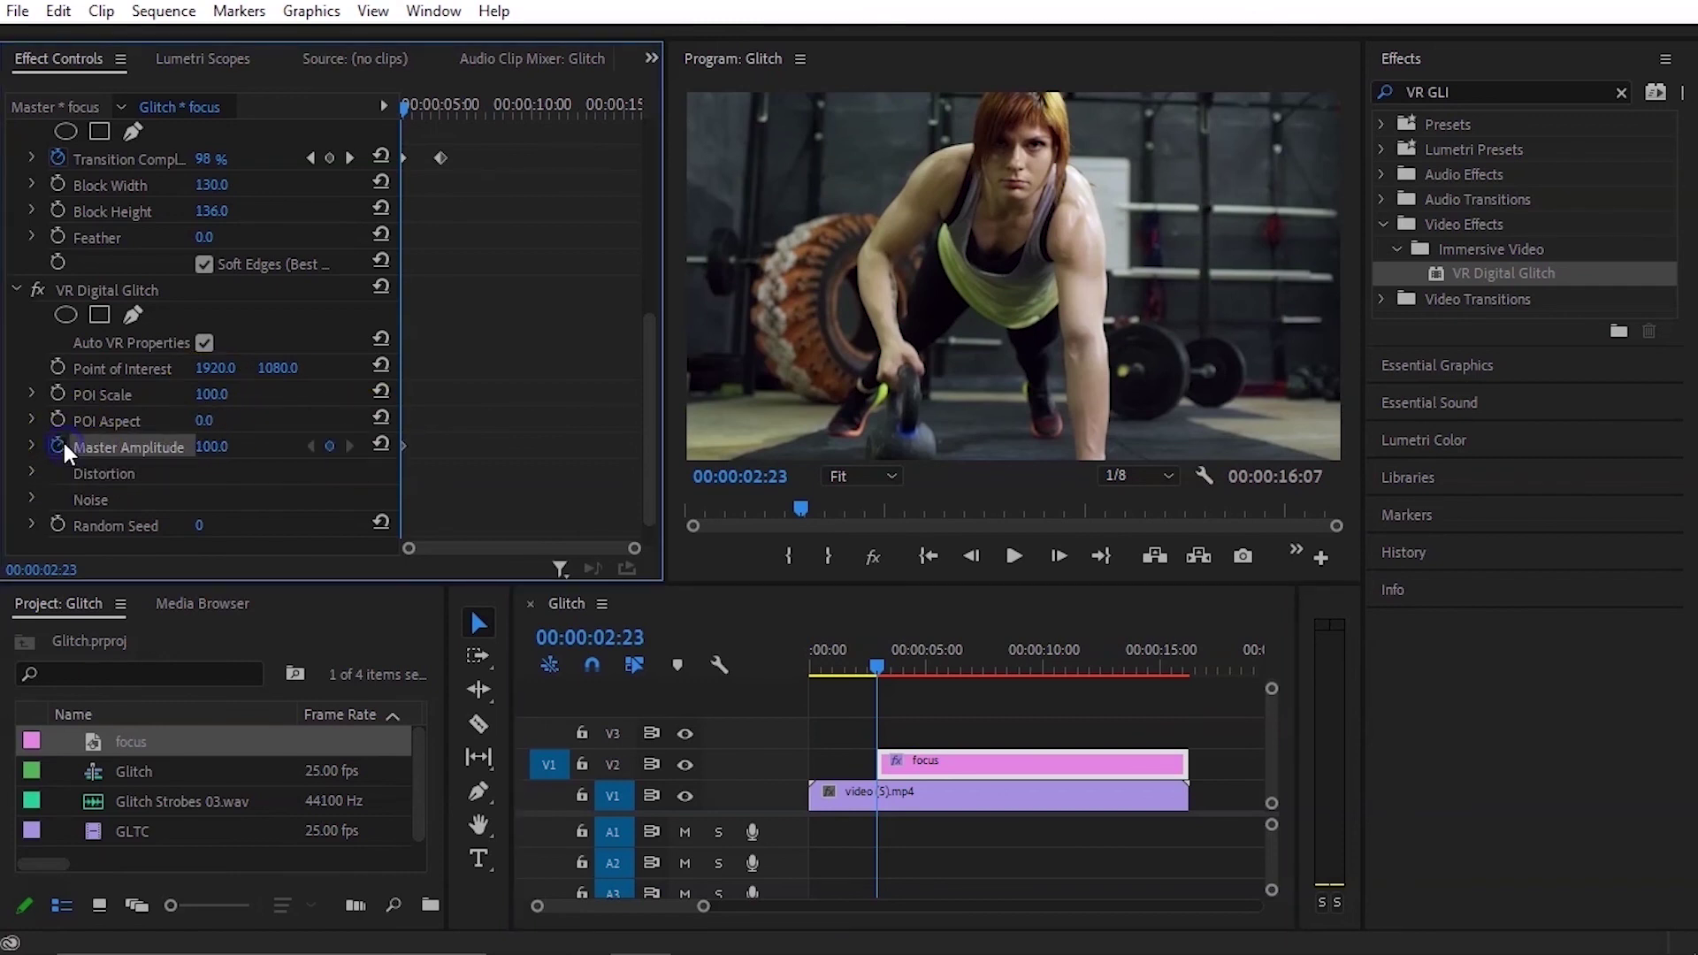
Step: Set VR Digital Glitch's Master Amplitude to 0 at Block Dissolve's second keyframe, 00:00:05:04, and play the title animation from the clip's start
scroll(125, 409, up, 5)
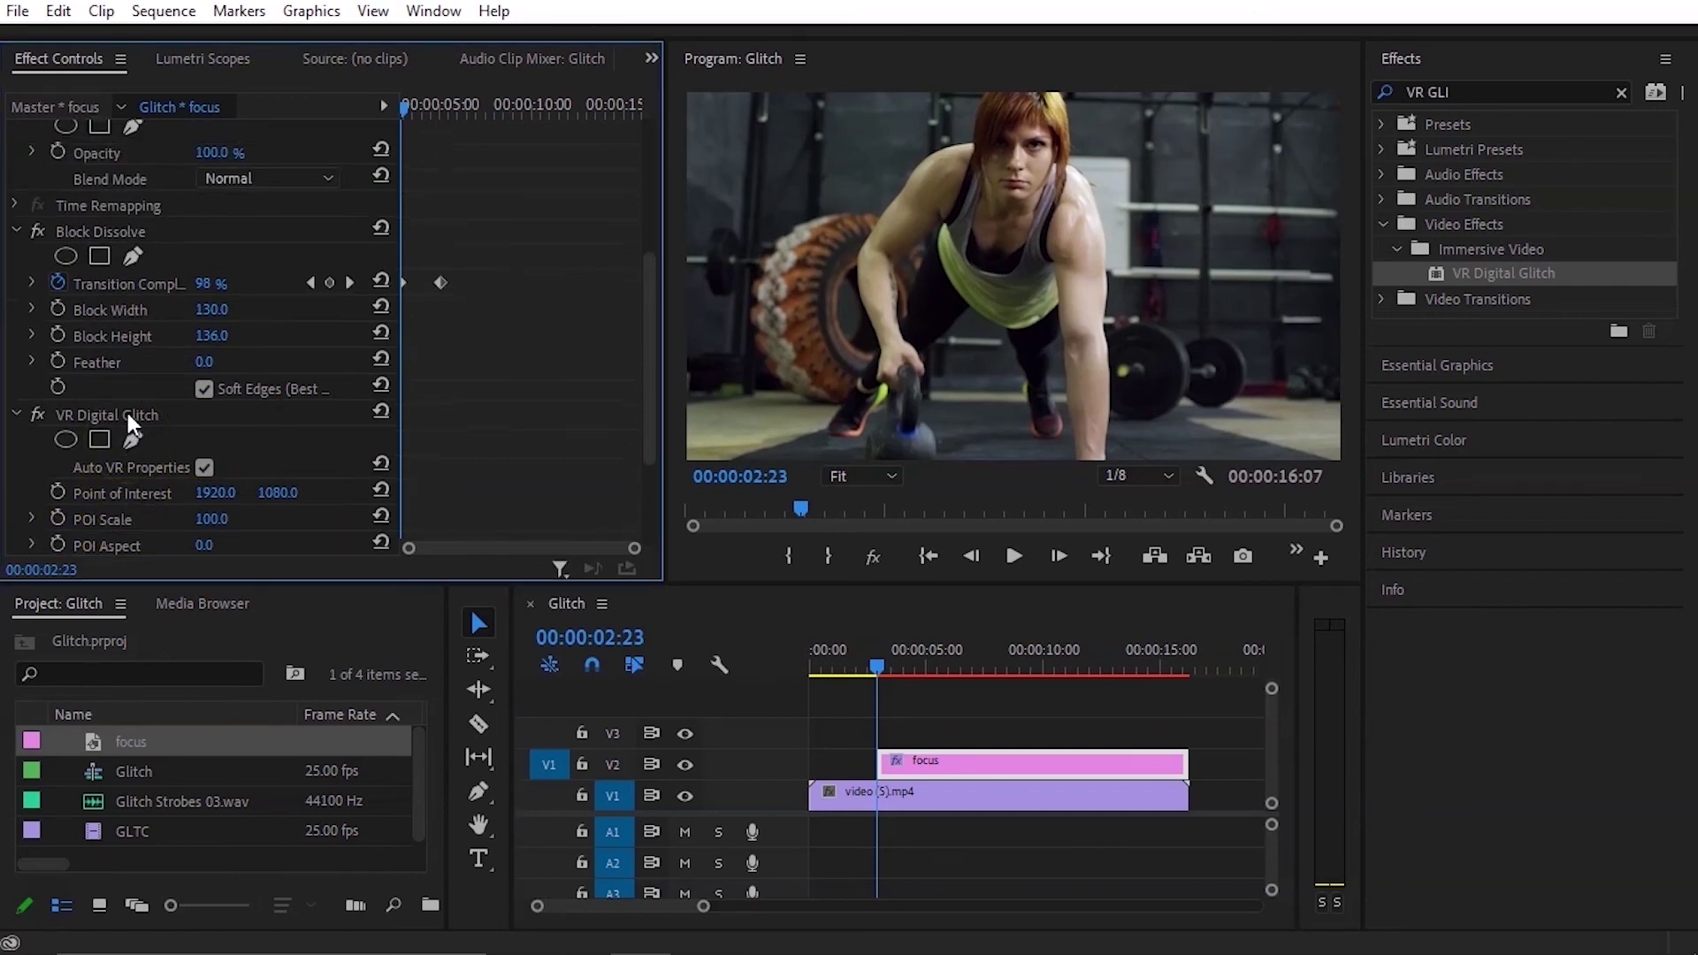
scroll(128, 412, down, 5)
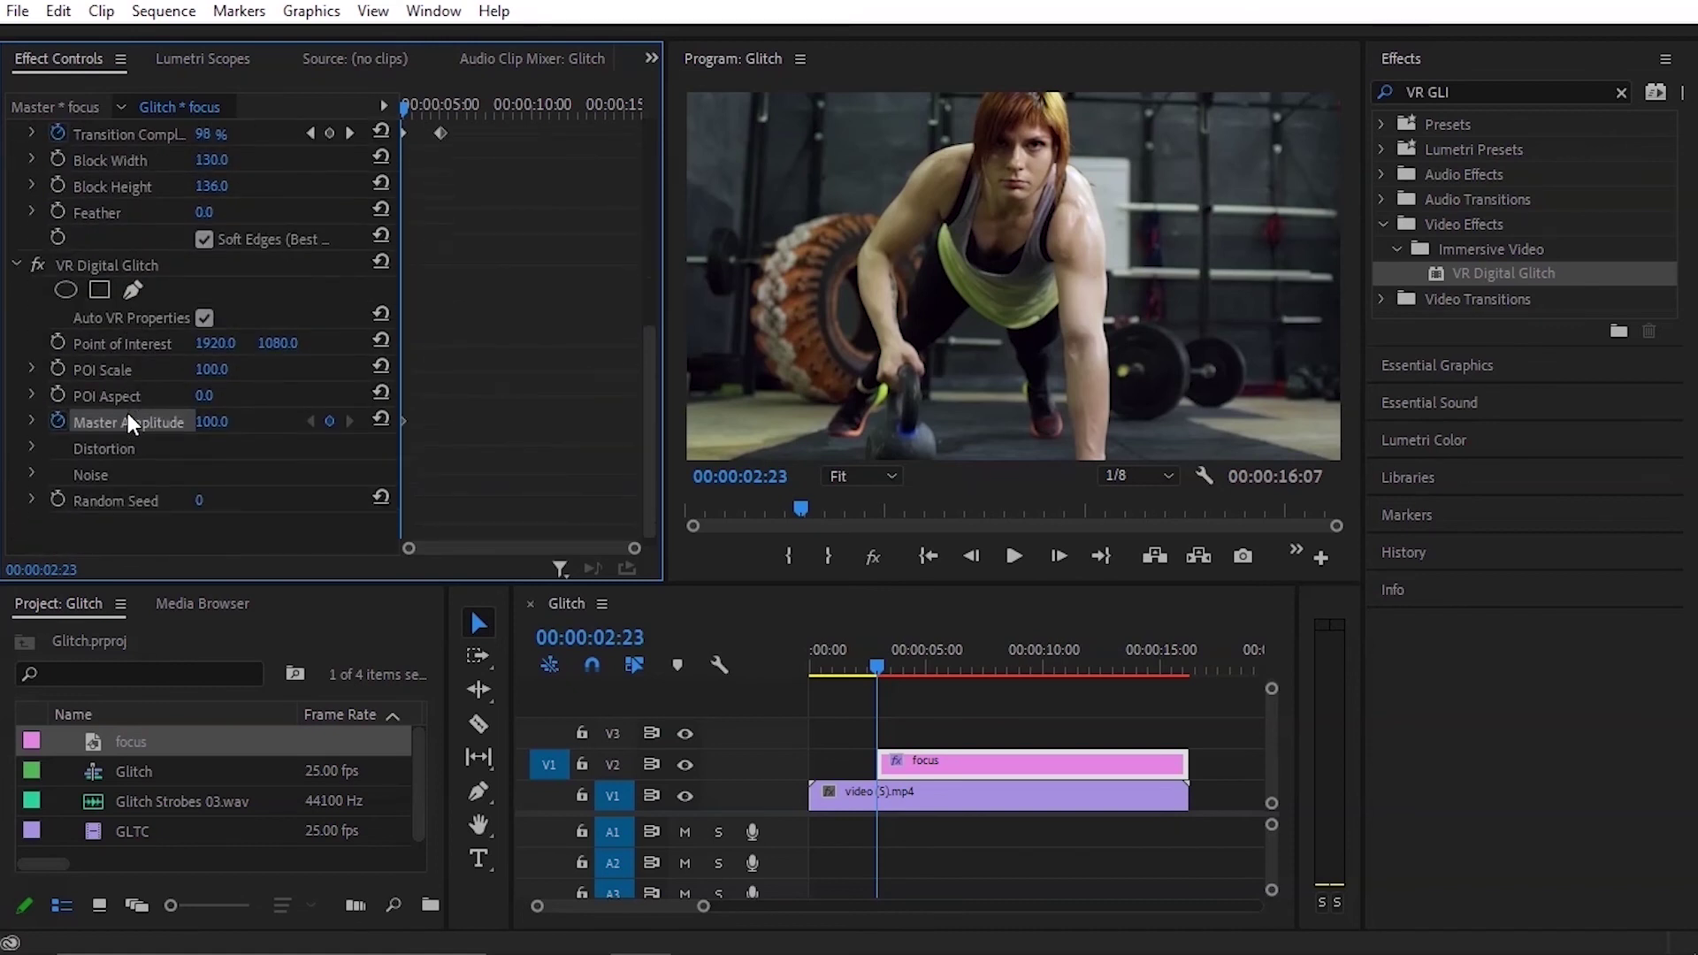
click(351, 133)
click(352, 132)
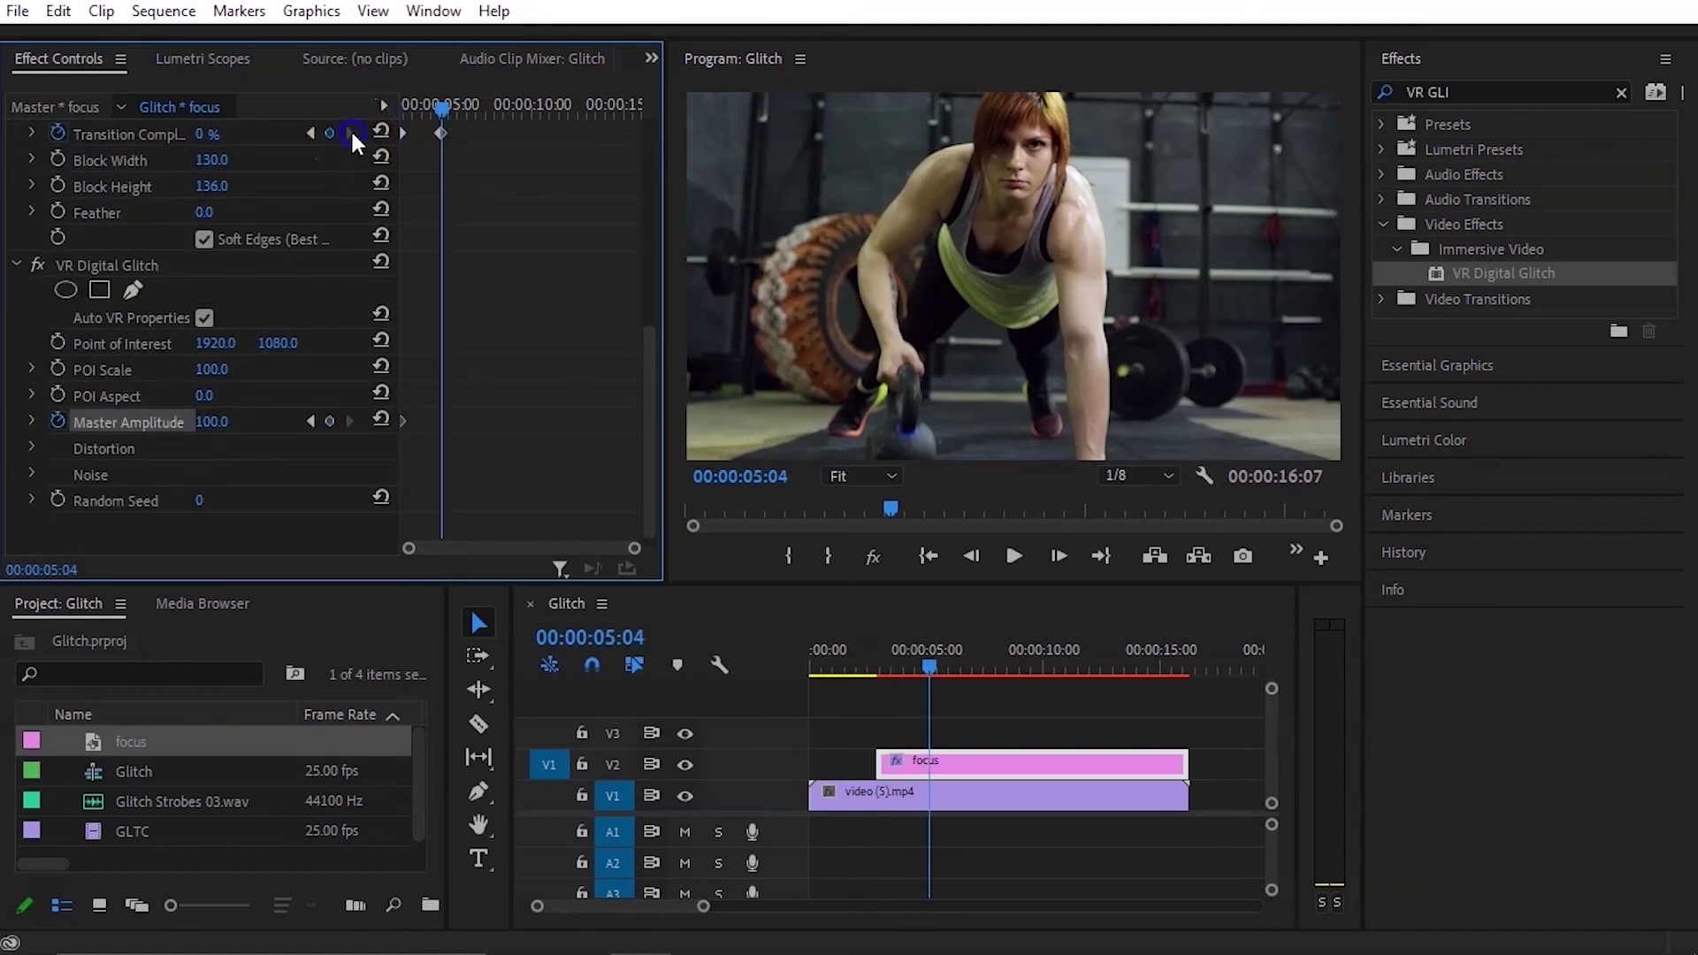
click(210, 428)
click(211, 422)
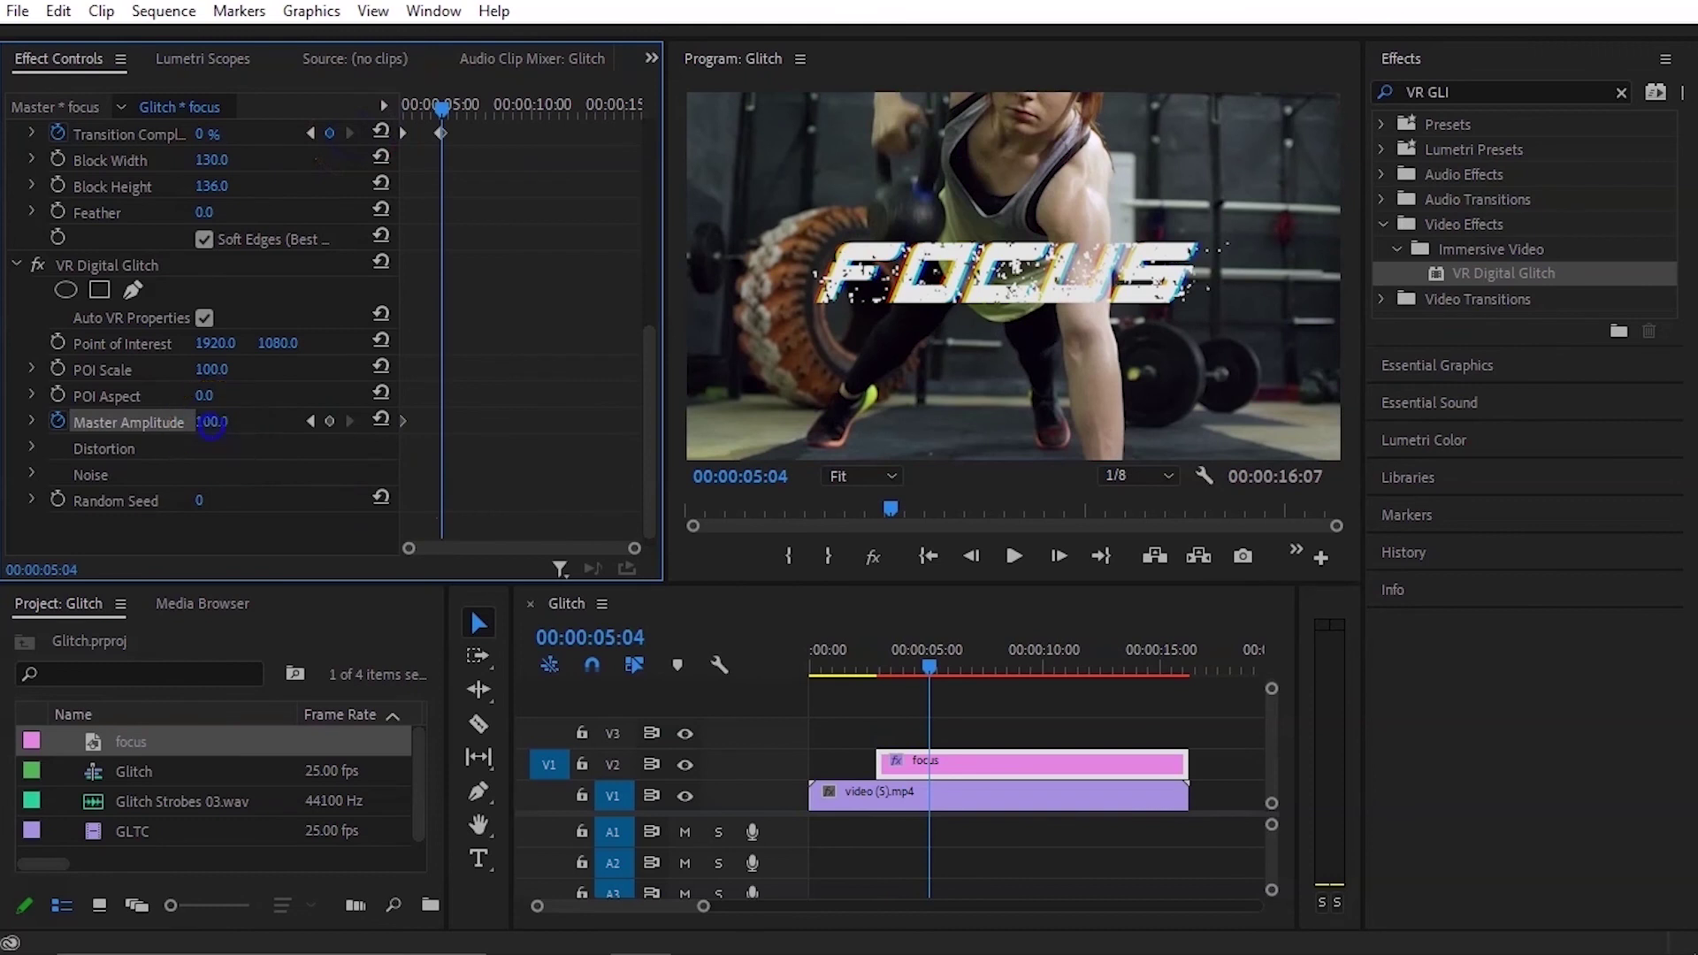
text(0)
key(Return)
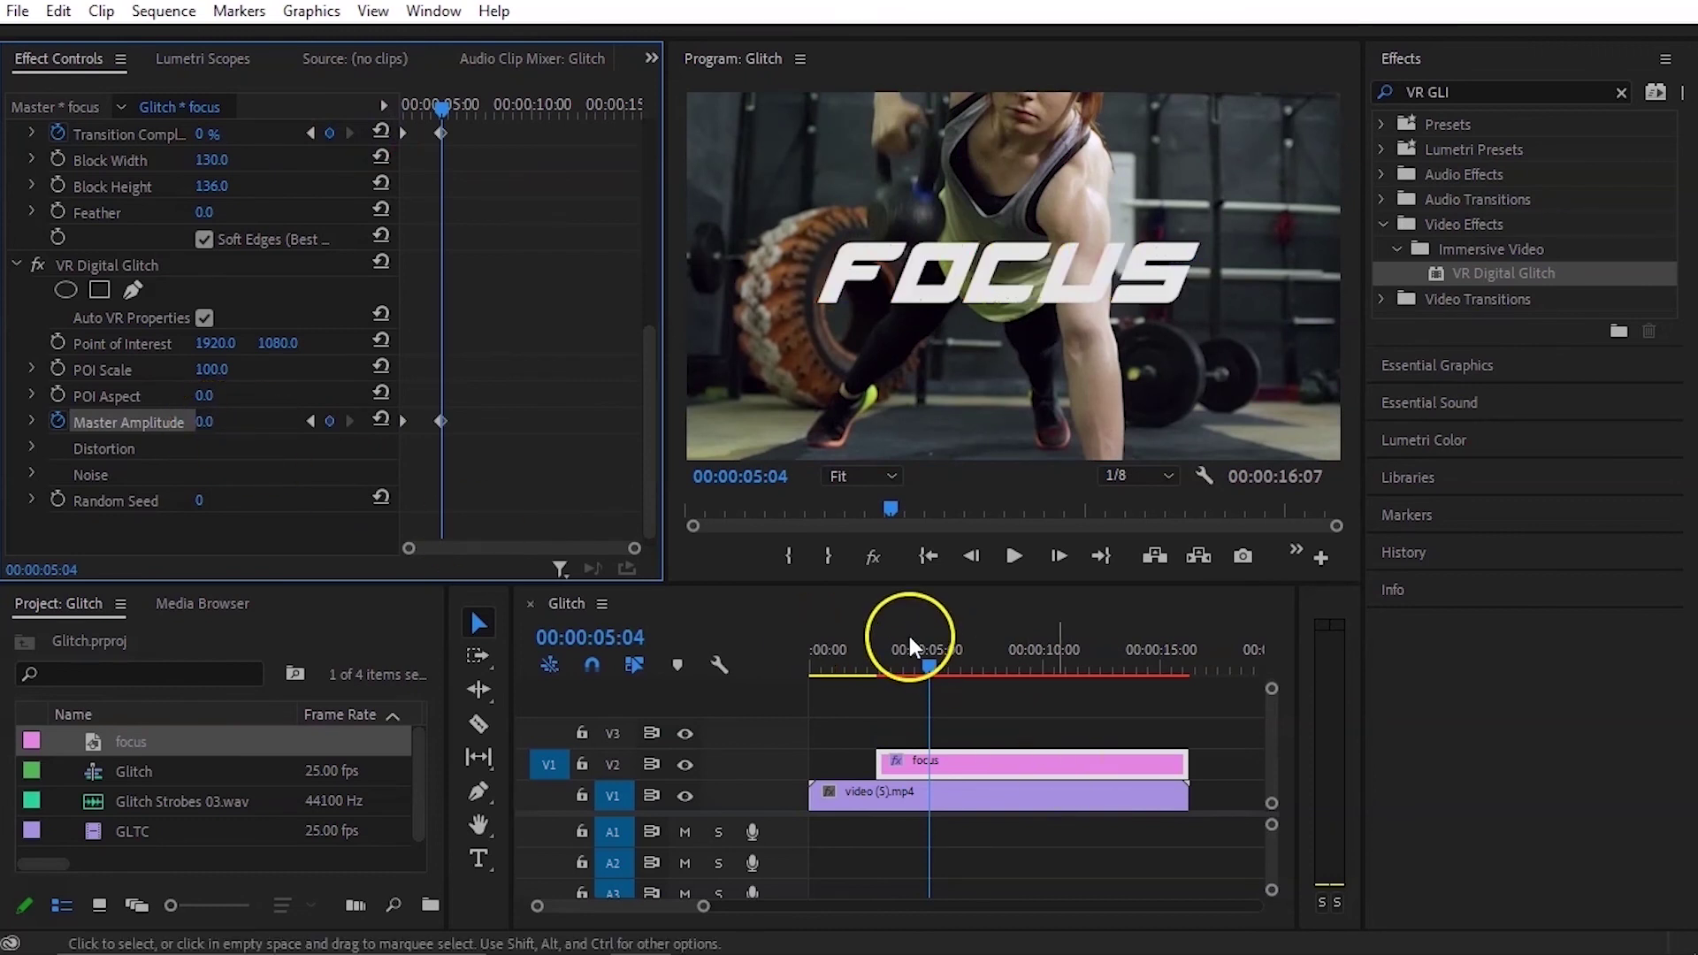
drag(929, 662, 879, 666)
key(space)
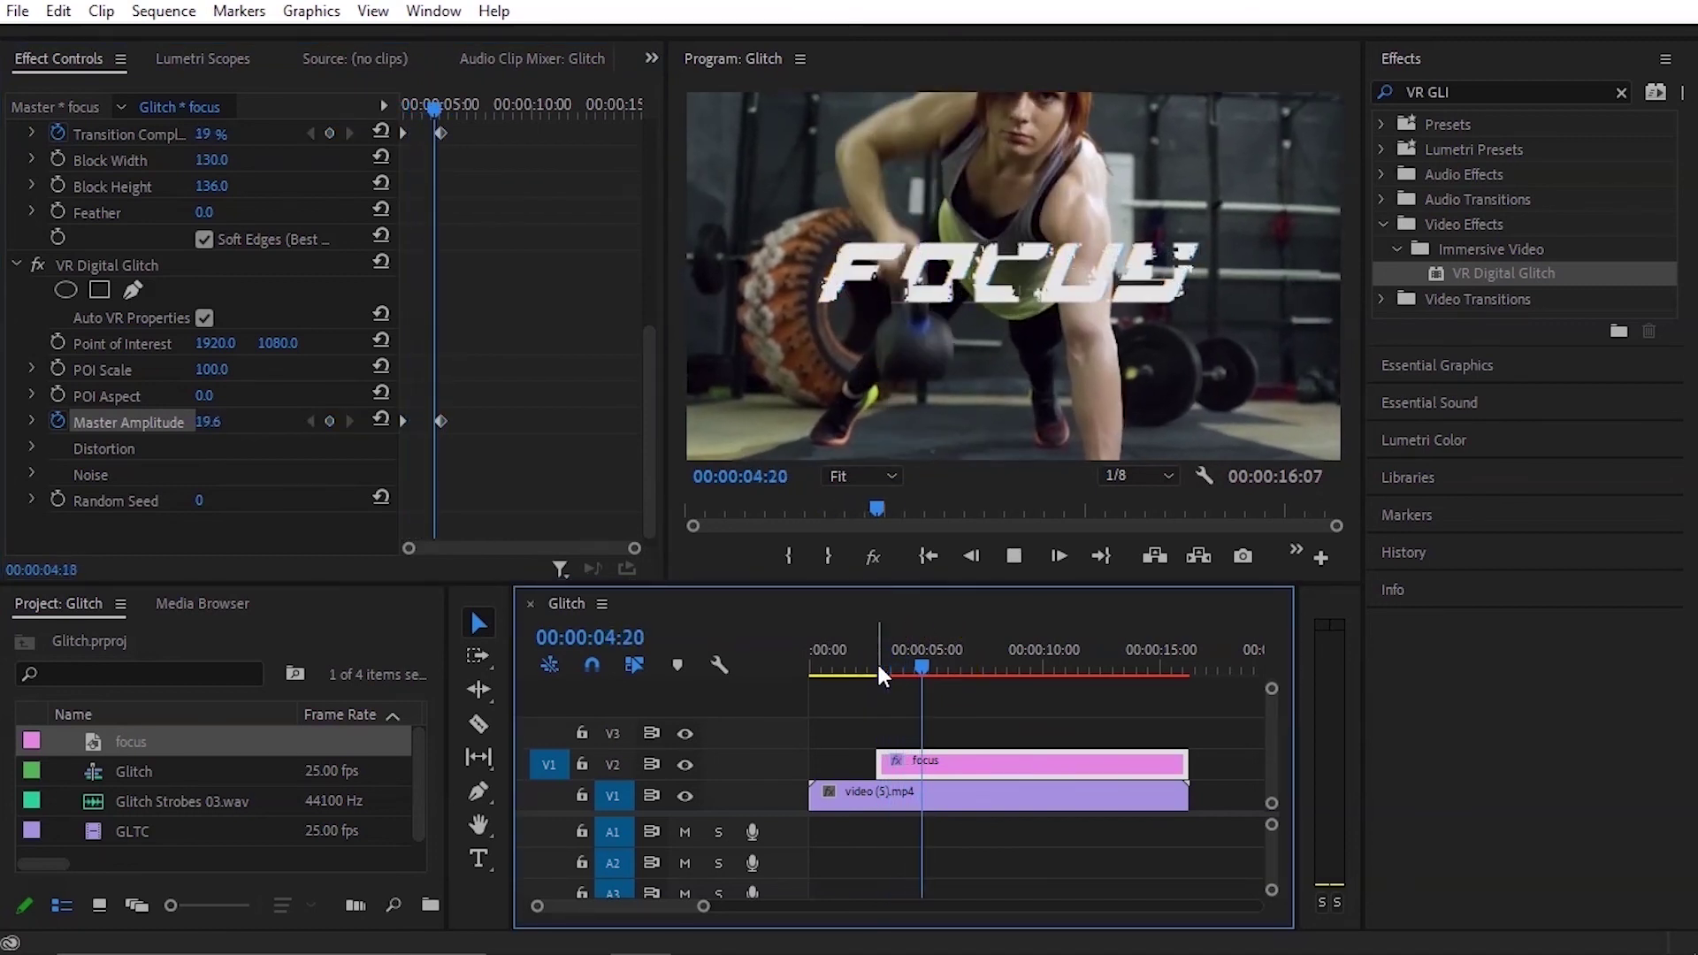
click(911, 769)
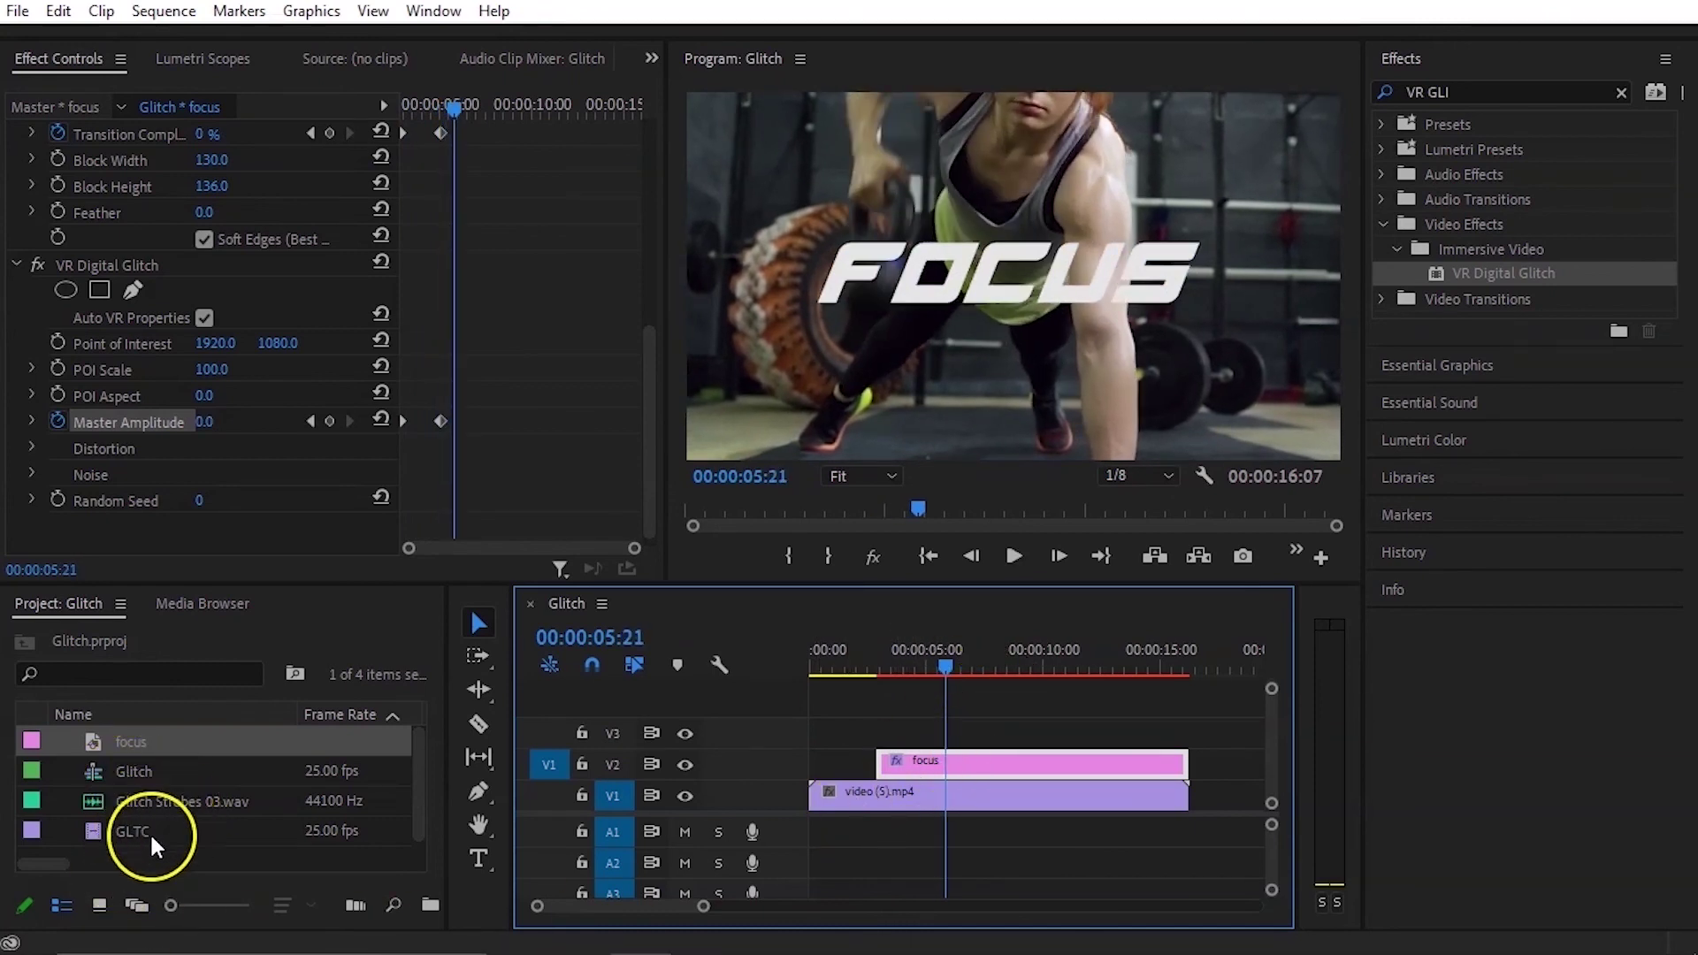
Step: Place Glitch Strobes 03.wav on track A1 at the start of the focus clip and mute that track
drag(168, 800, 879, 830)
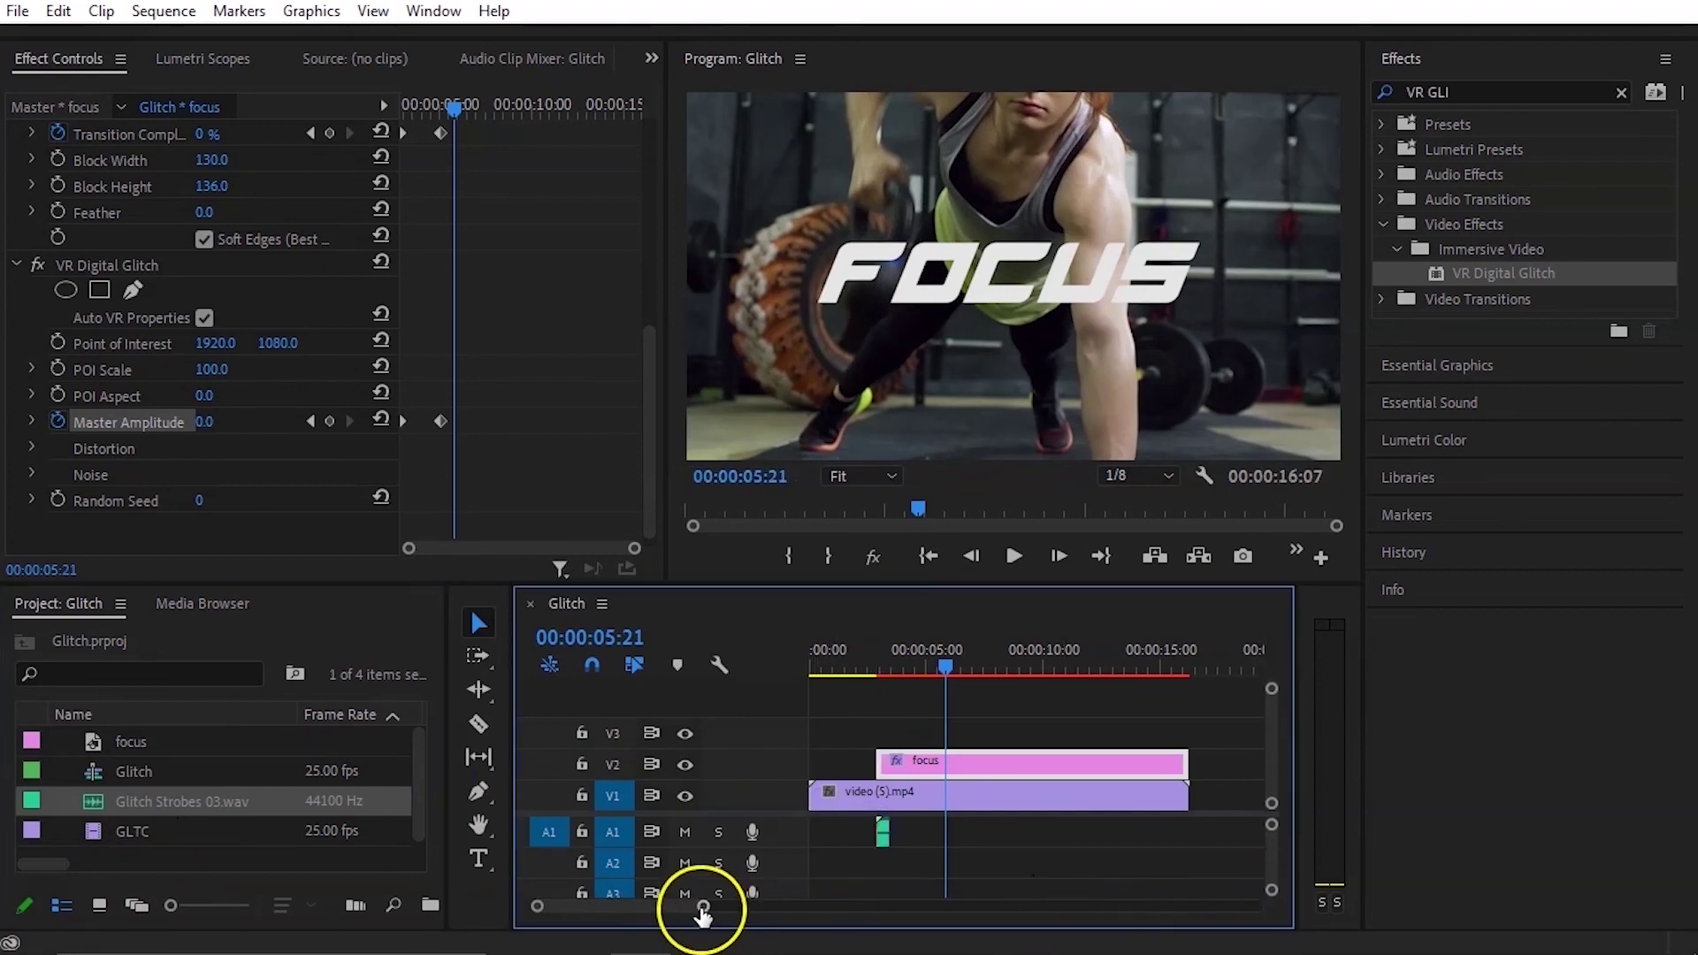
drag(703, 908, 587, 903)
drag(1140, 658, 1101, 661)
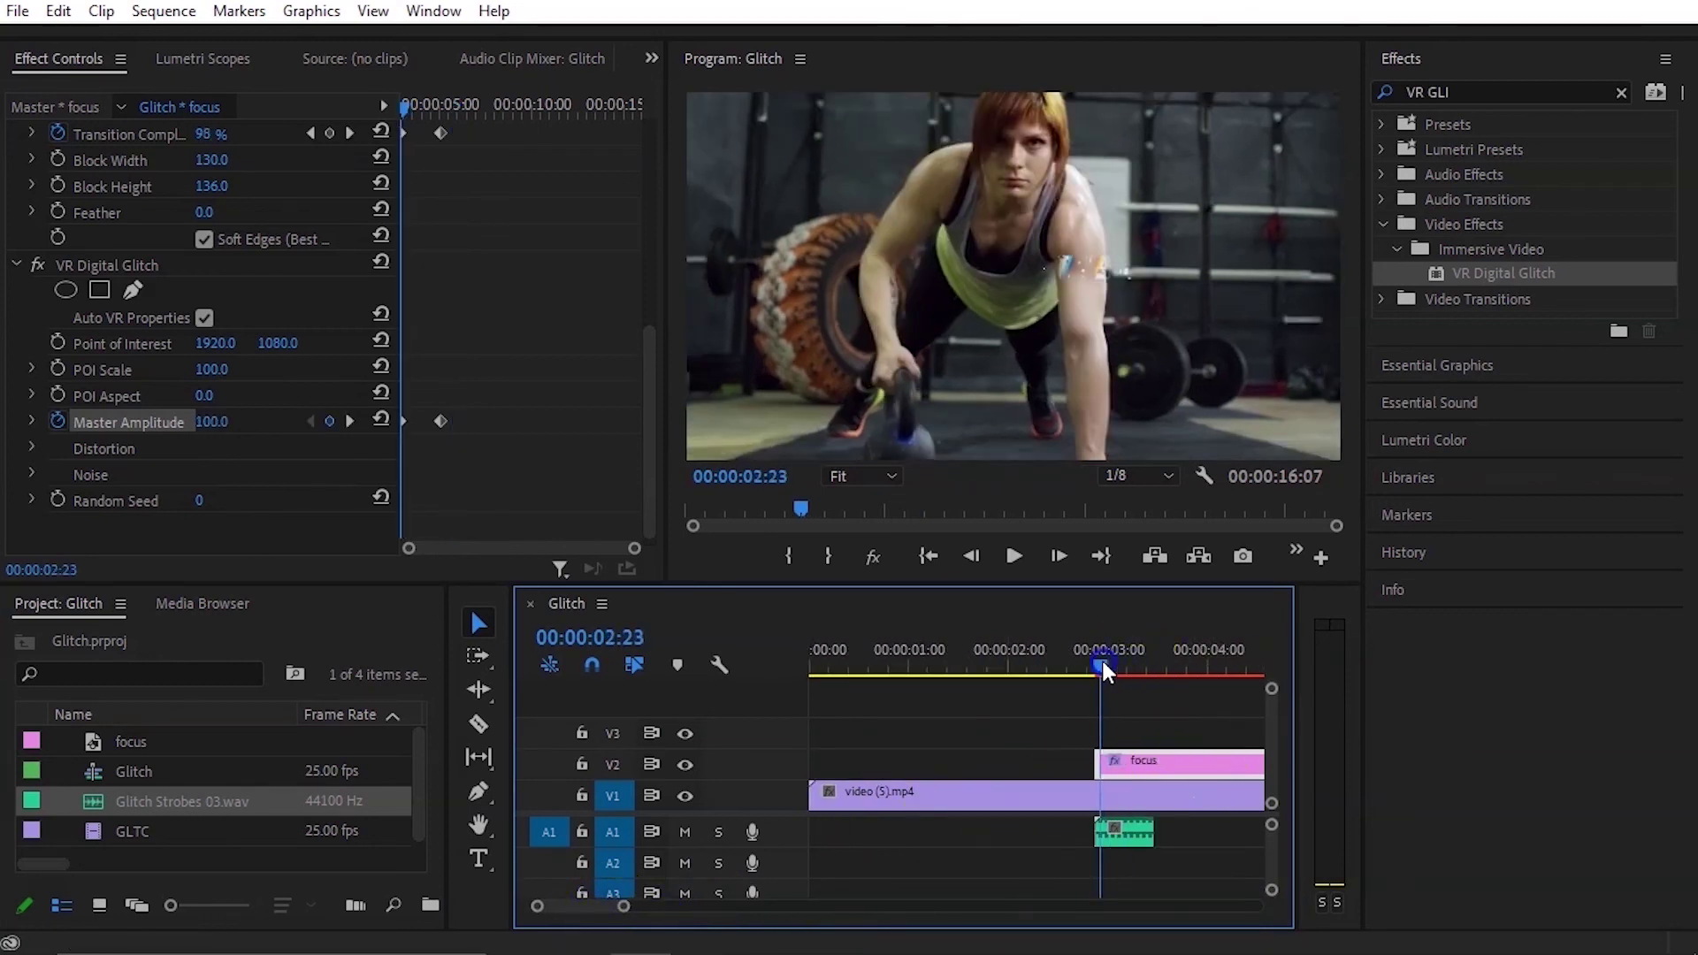
click(686, 833)
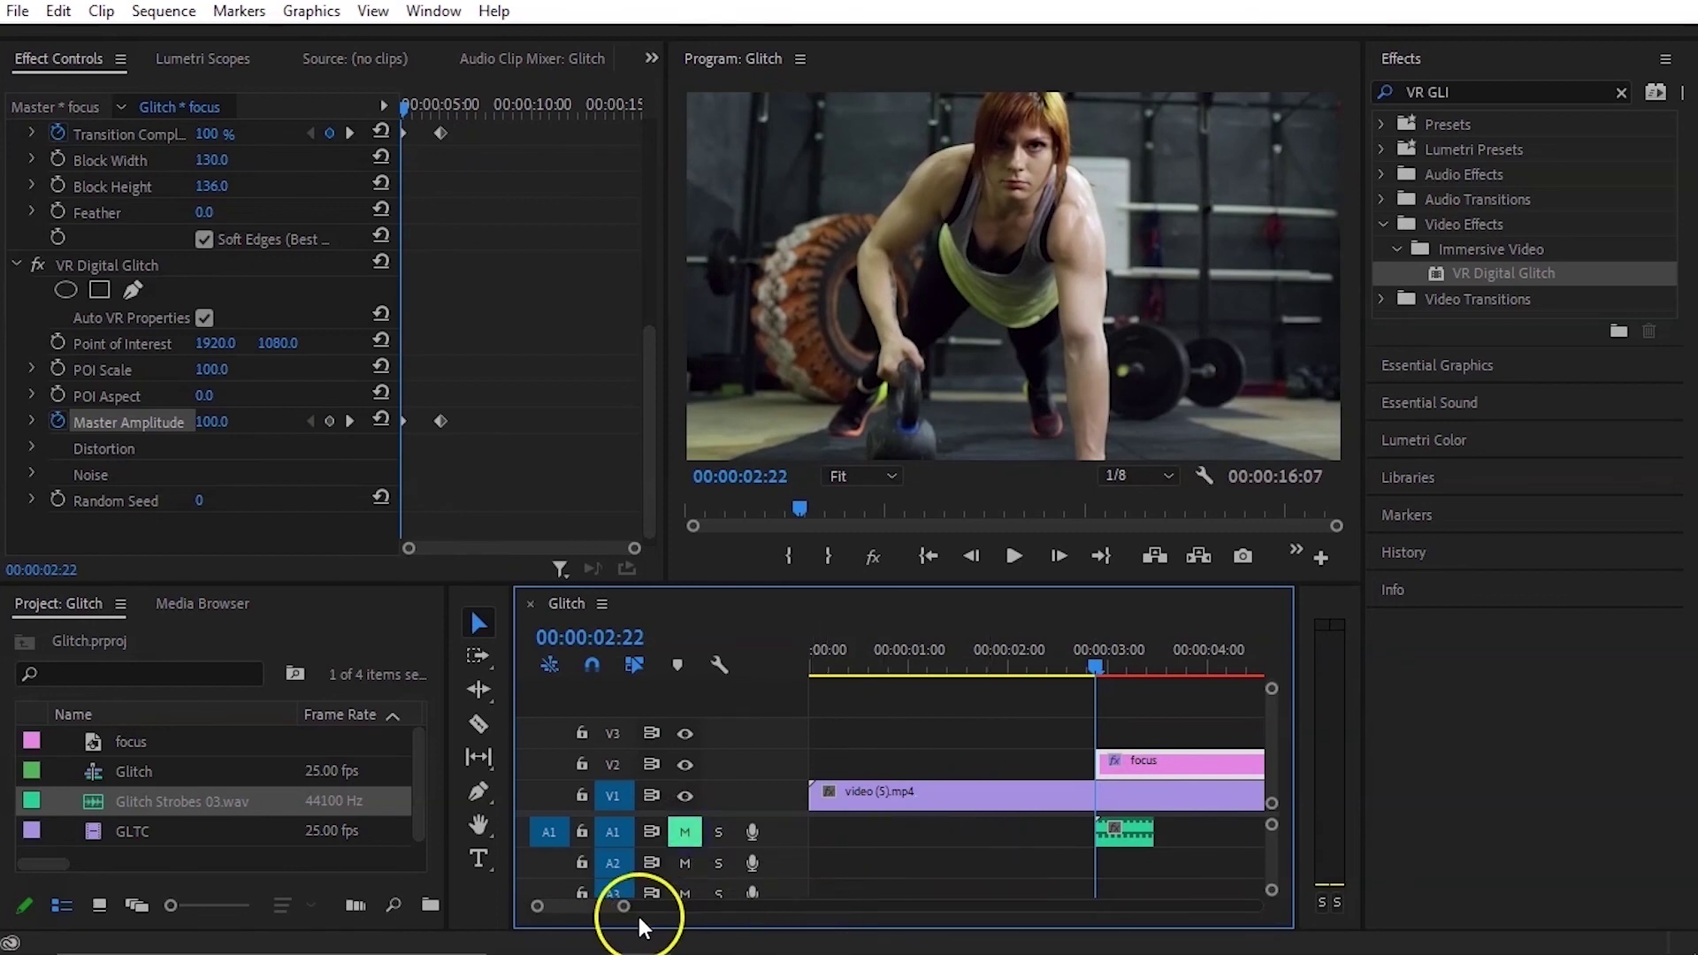
Step: Shift the last Master Amplitude and Transition Completion keyframes to 00:00:03:11, at the end of the sound effect
scroll(605, 902, right, 3)
drag(856, 669, 912, 669)
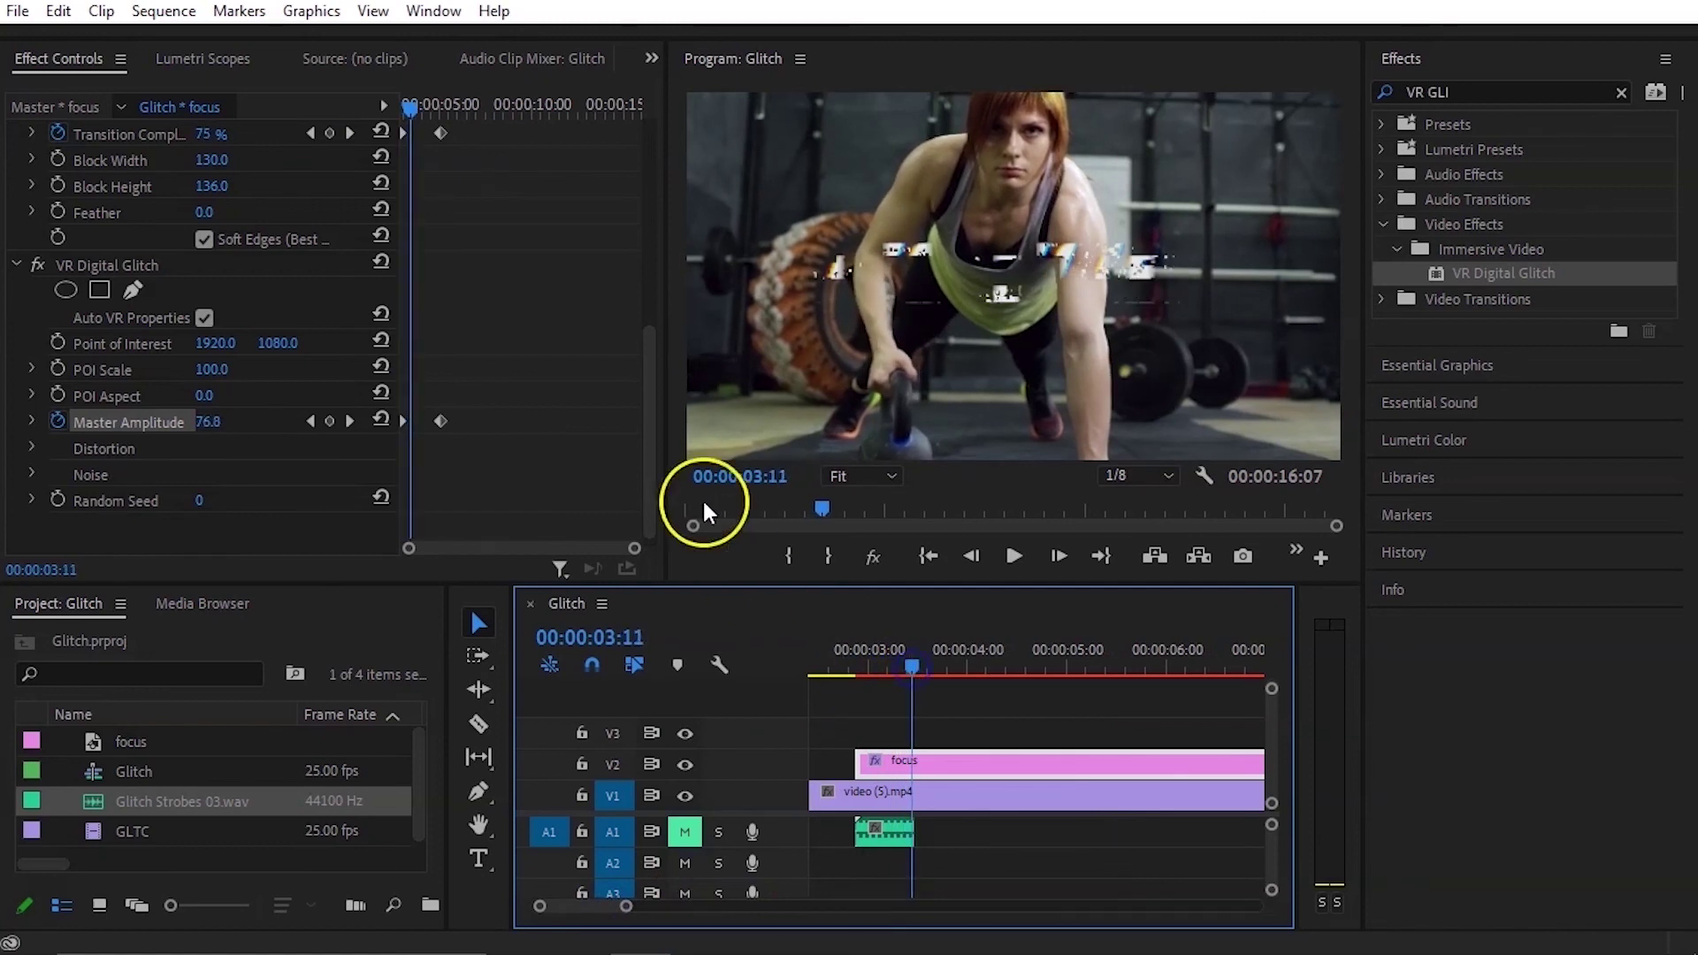
click(442, 131)
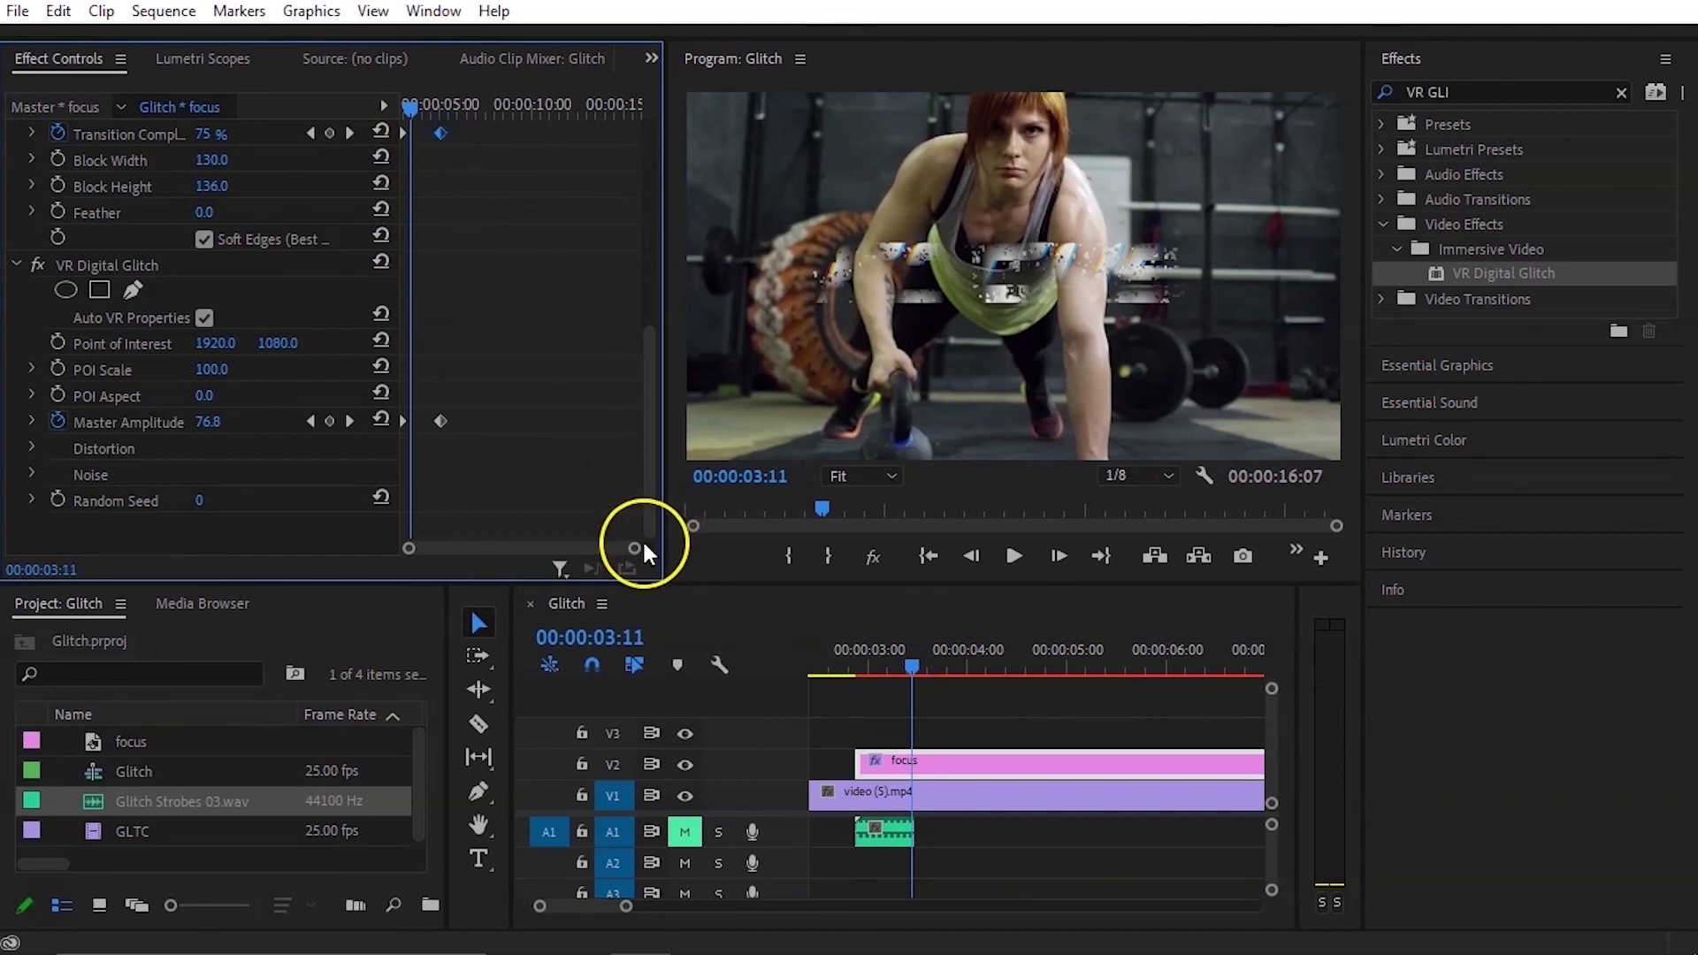
drag(634, 549, 569, 538)
drag(622, 416, 456, 423)
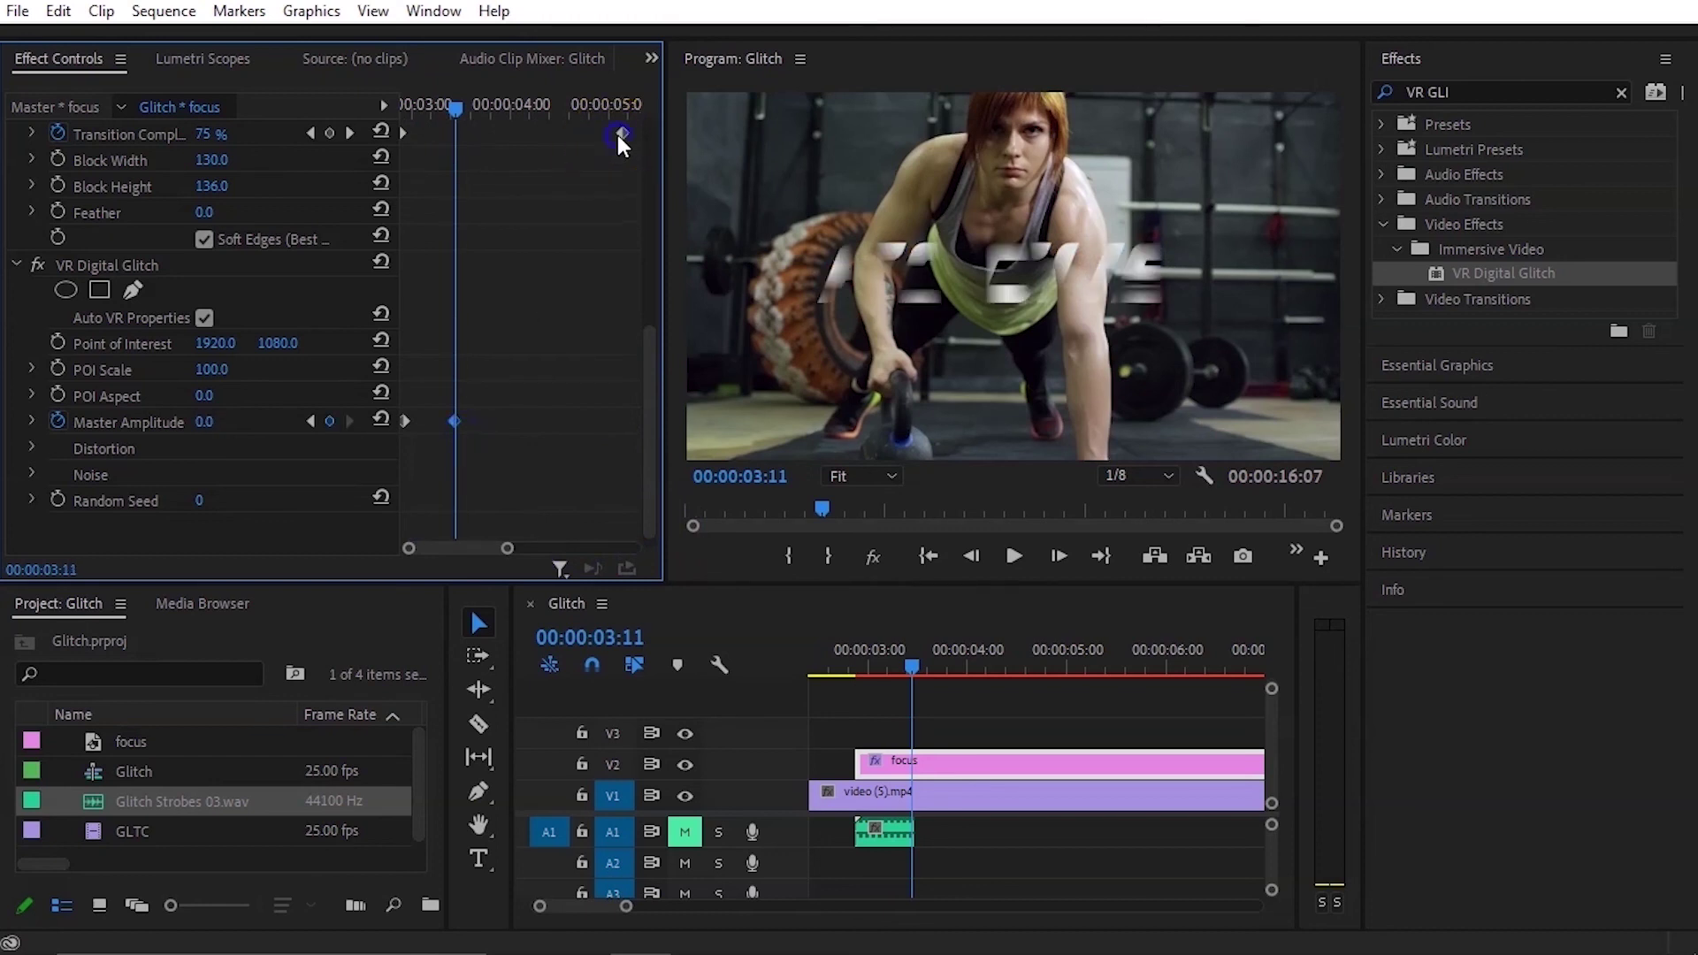
drag(618, 134, 451, 140)
Step: Play the shortened glitch animation from 00:00:02:23
drag(909, 670, 851, 670)
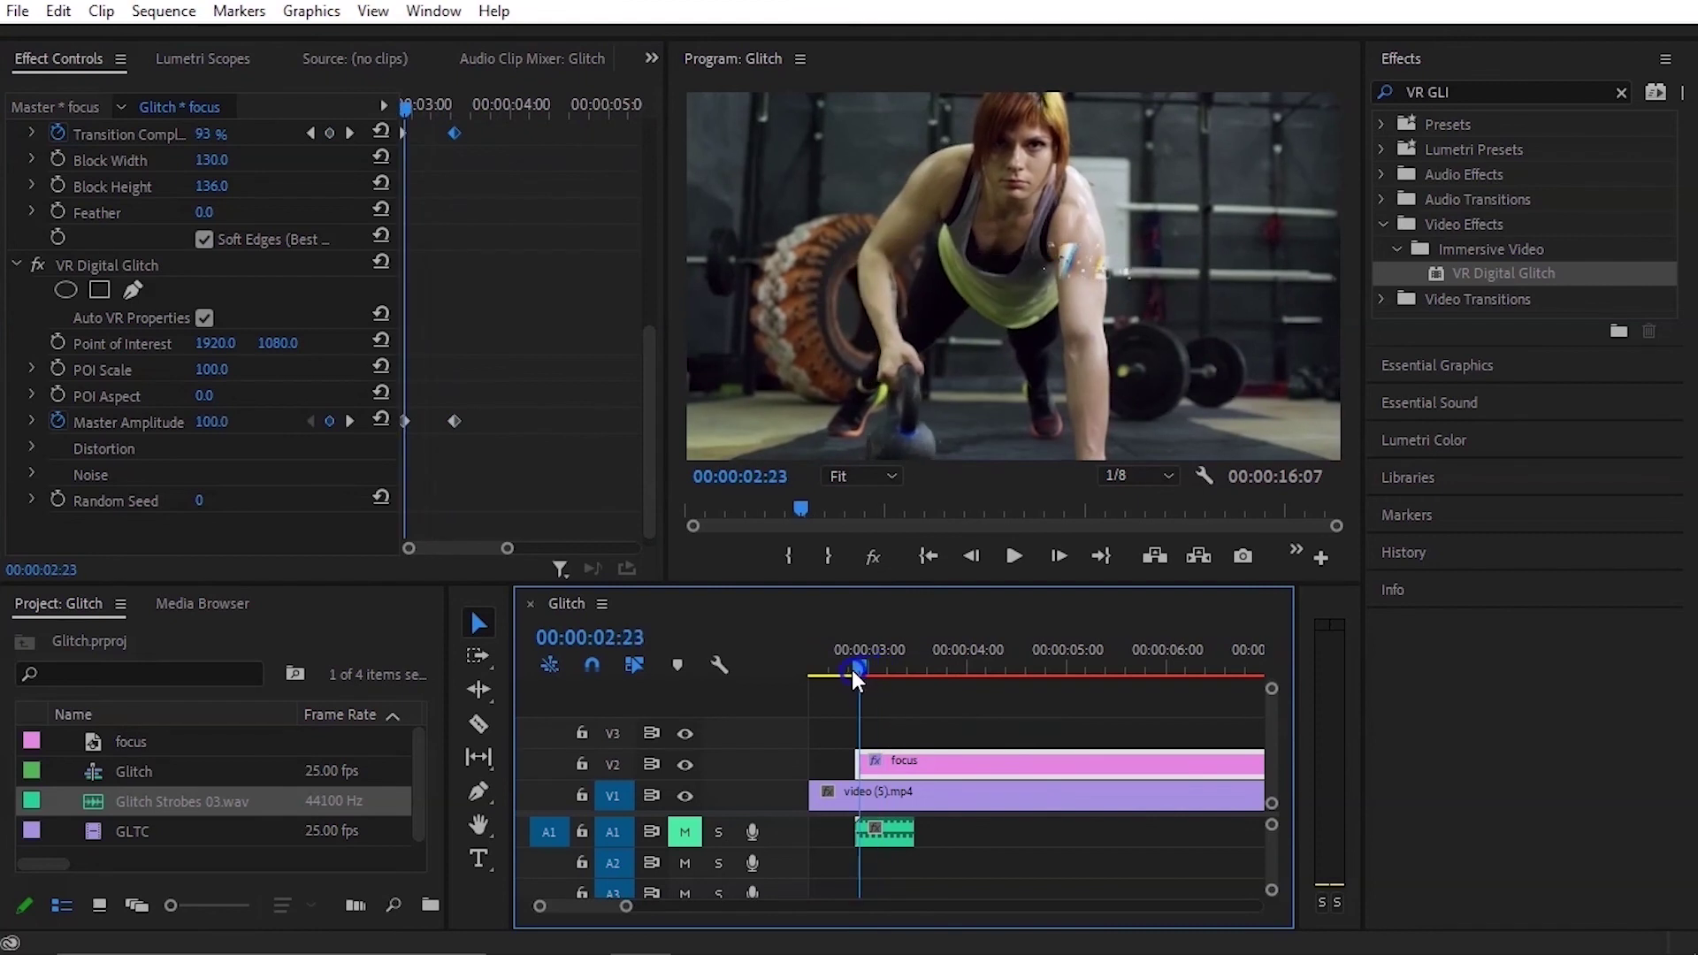
key(space)
click(899, 695)
click(987, 658)
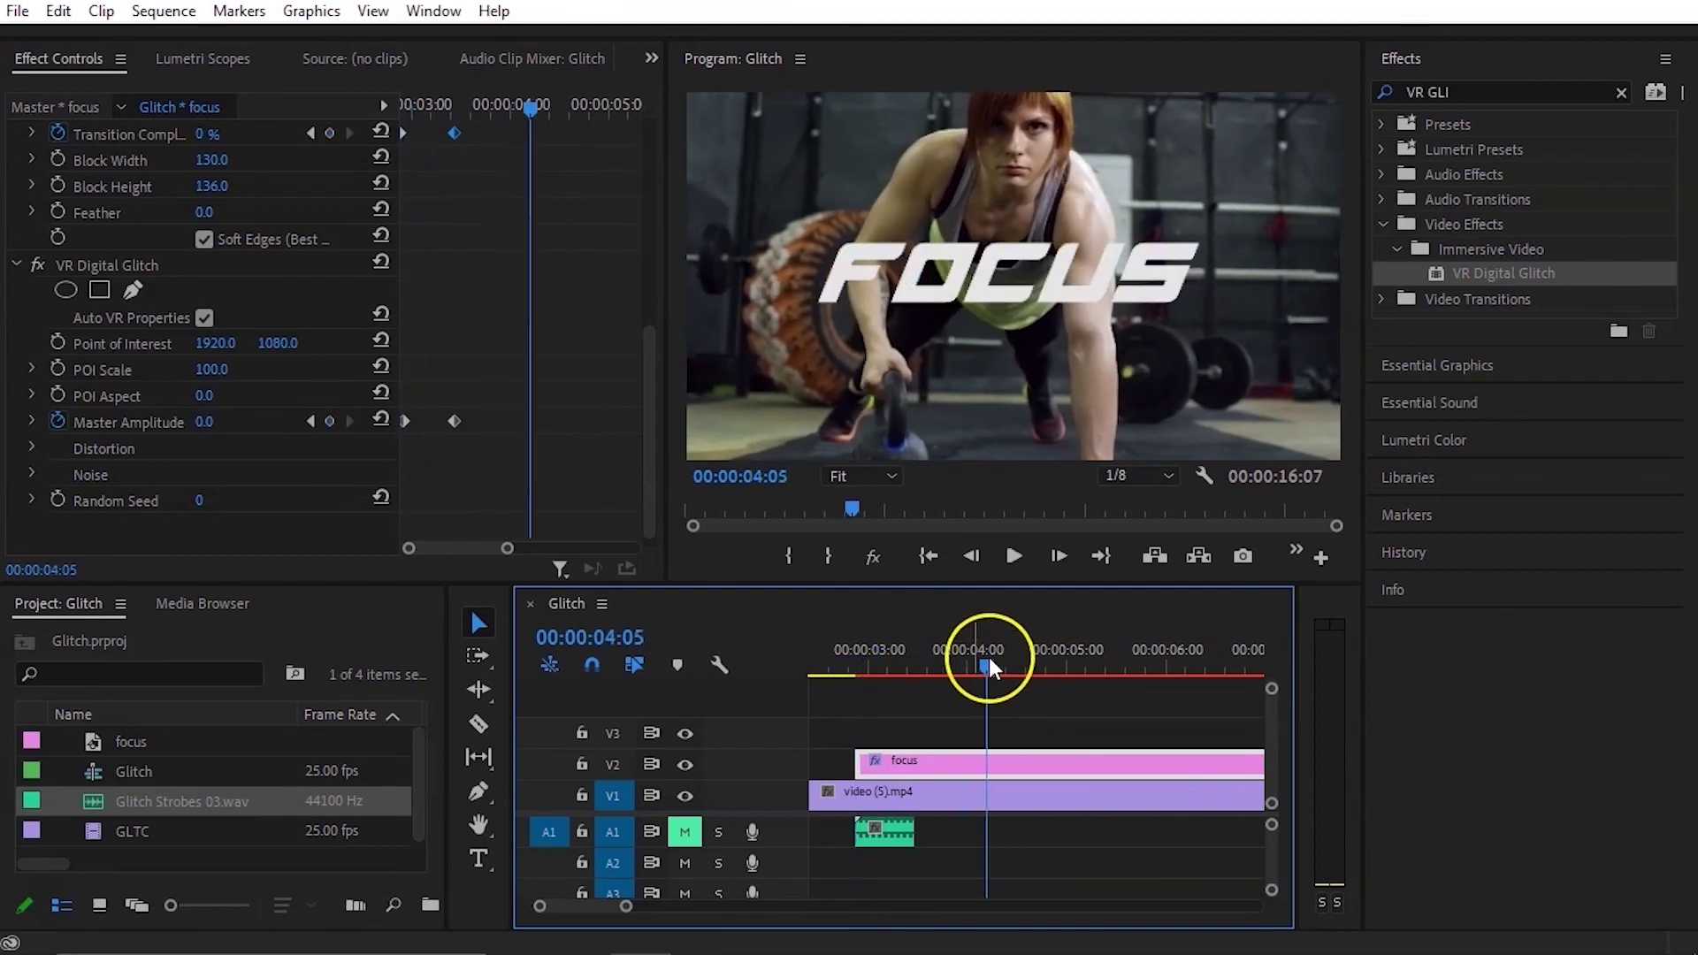
Step: Apply Ease Out to the first and Ease In to the last keyframes of Transition Completion and Master Amplitude, and return to 00:00:02:22
right_click(400, 134)
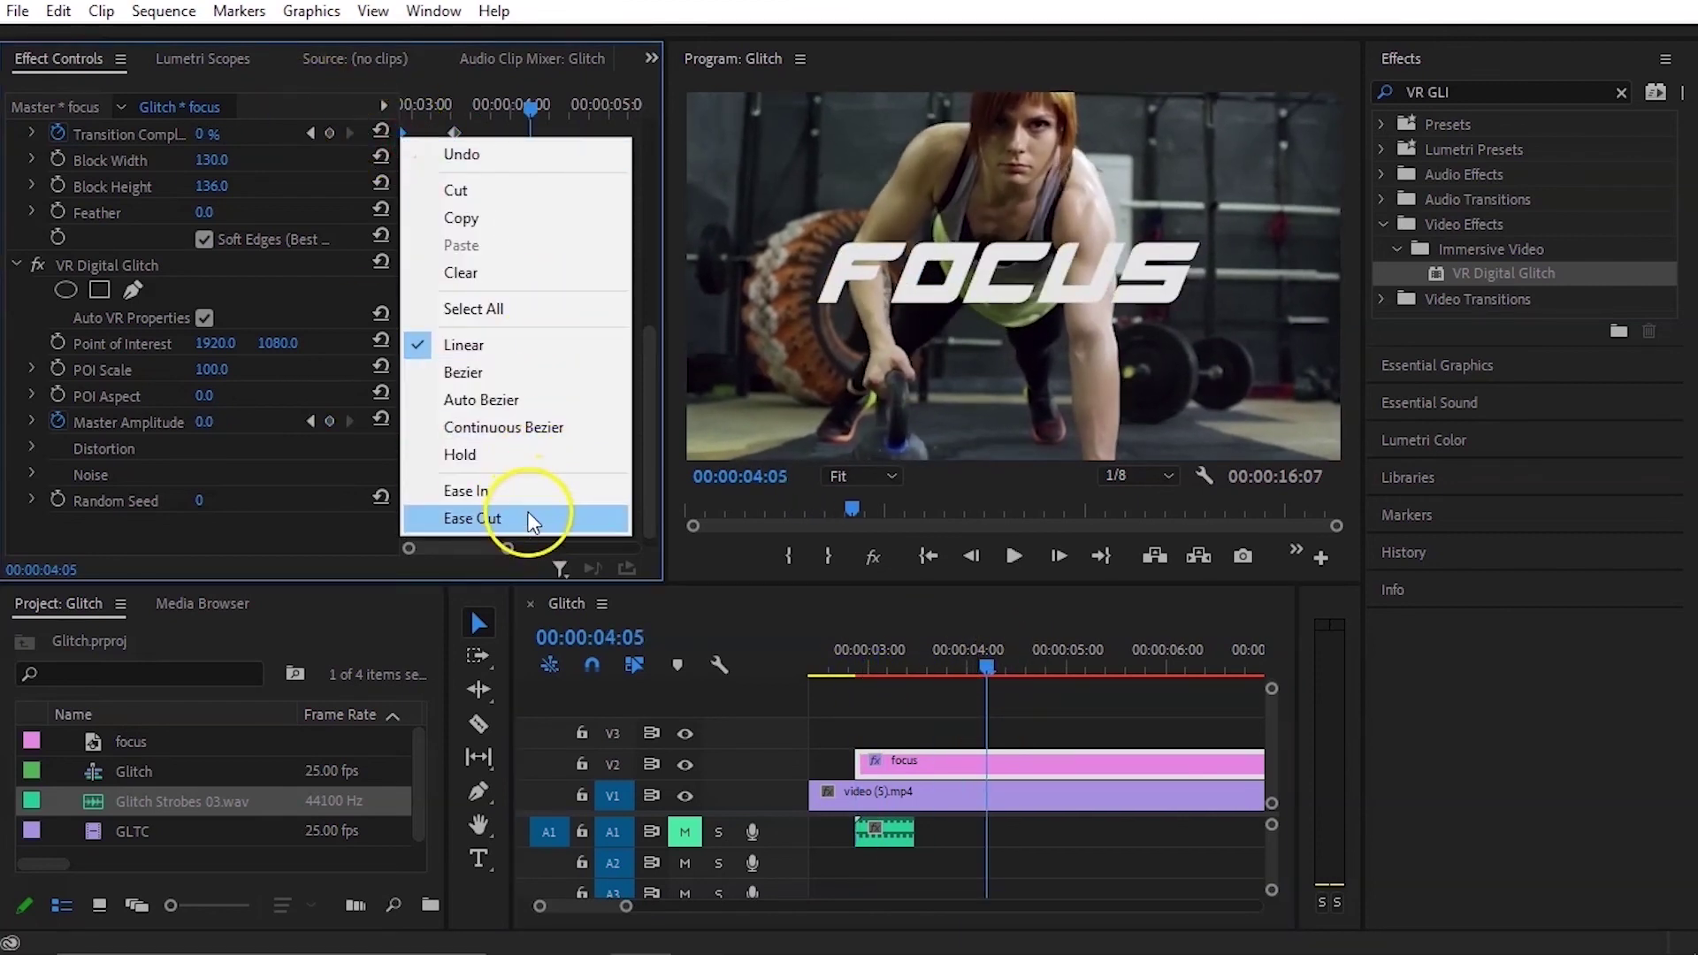
click(531, 517)
right_click(455, 133)
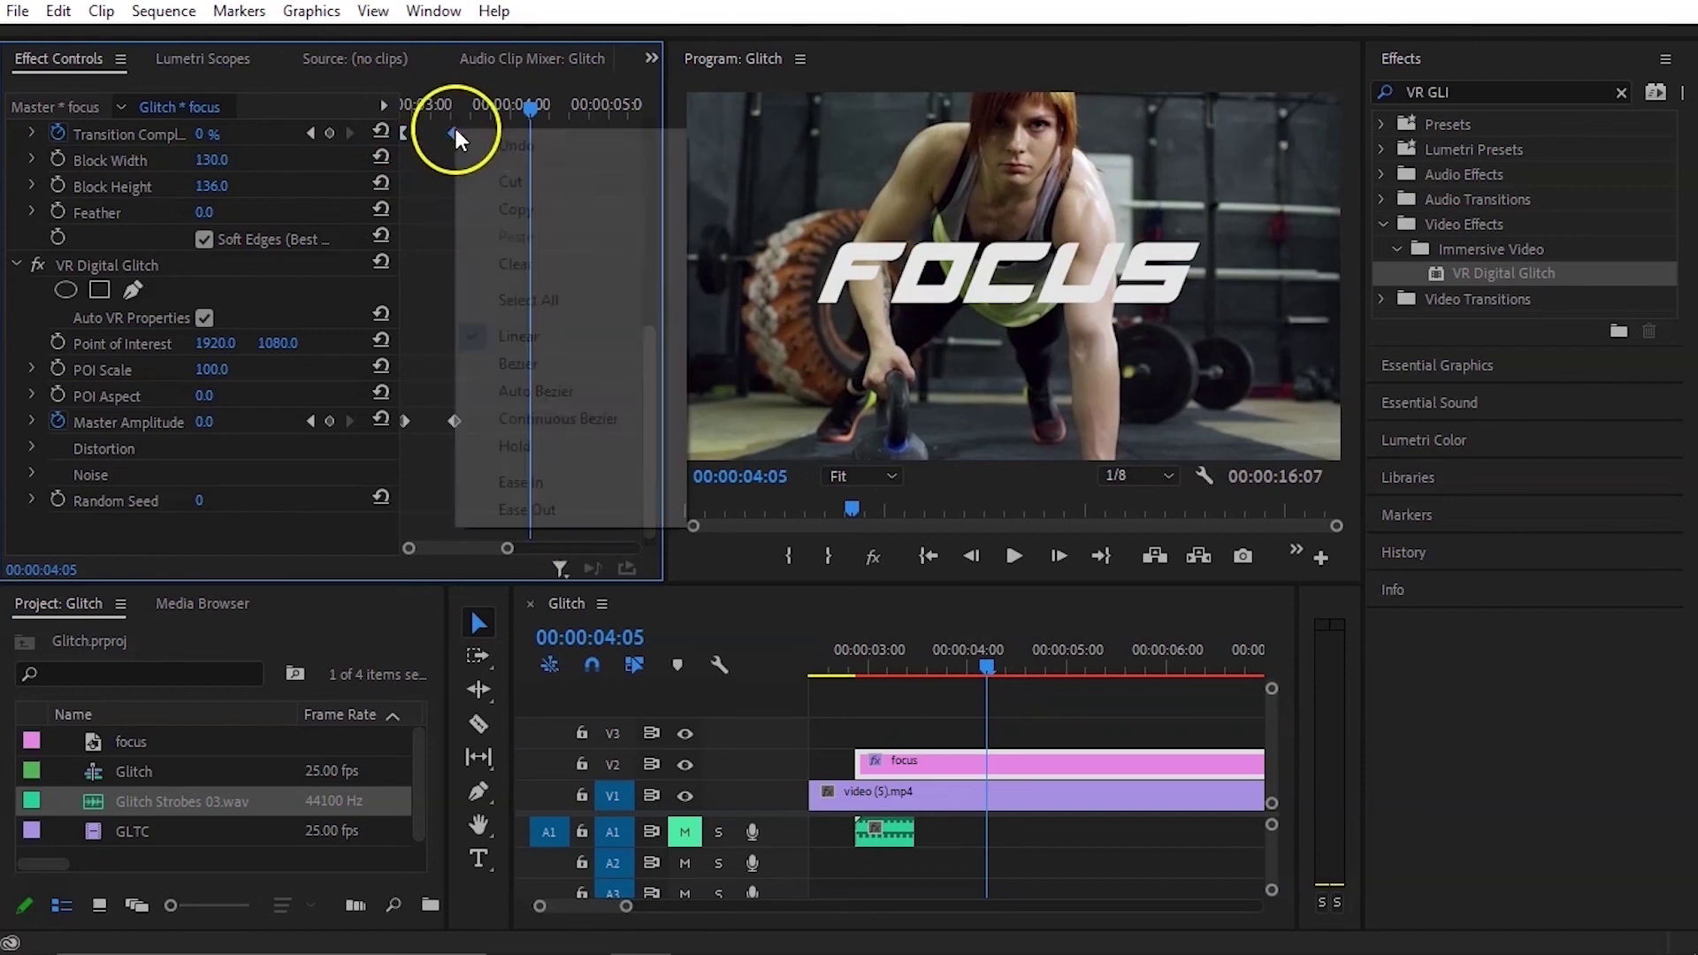
click(528, 479)
right_click(407, 419)
click(532, 699)
right_click(453, 421)
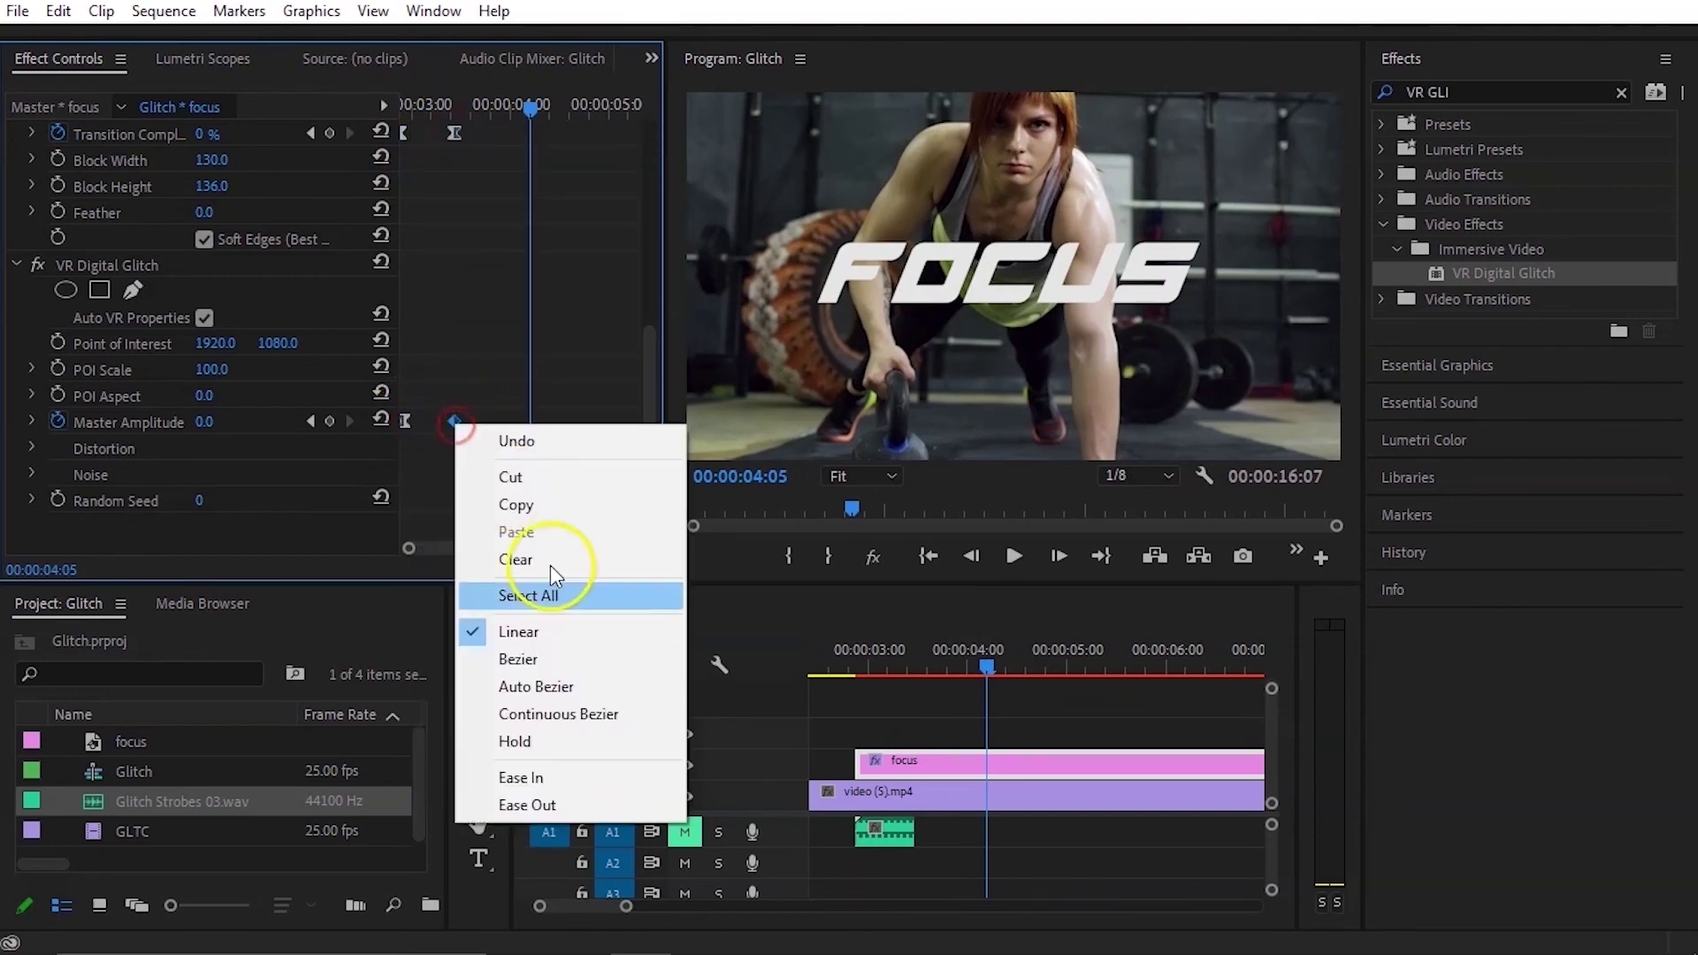
click(613, 778)
drag(879, 665, 852, 668)
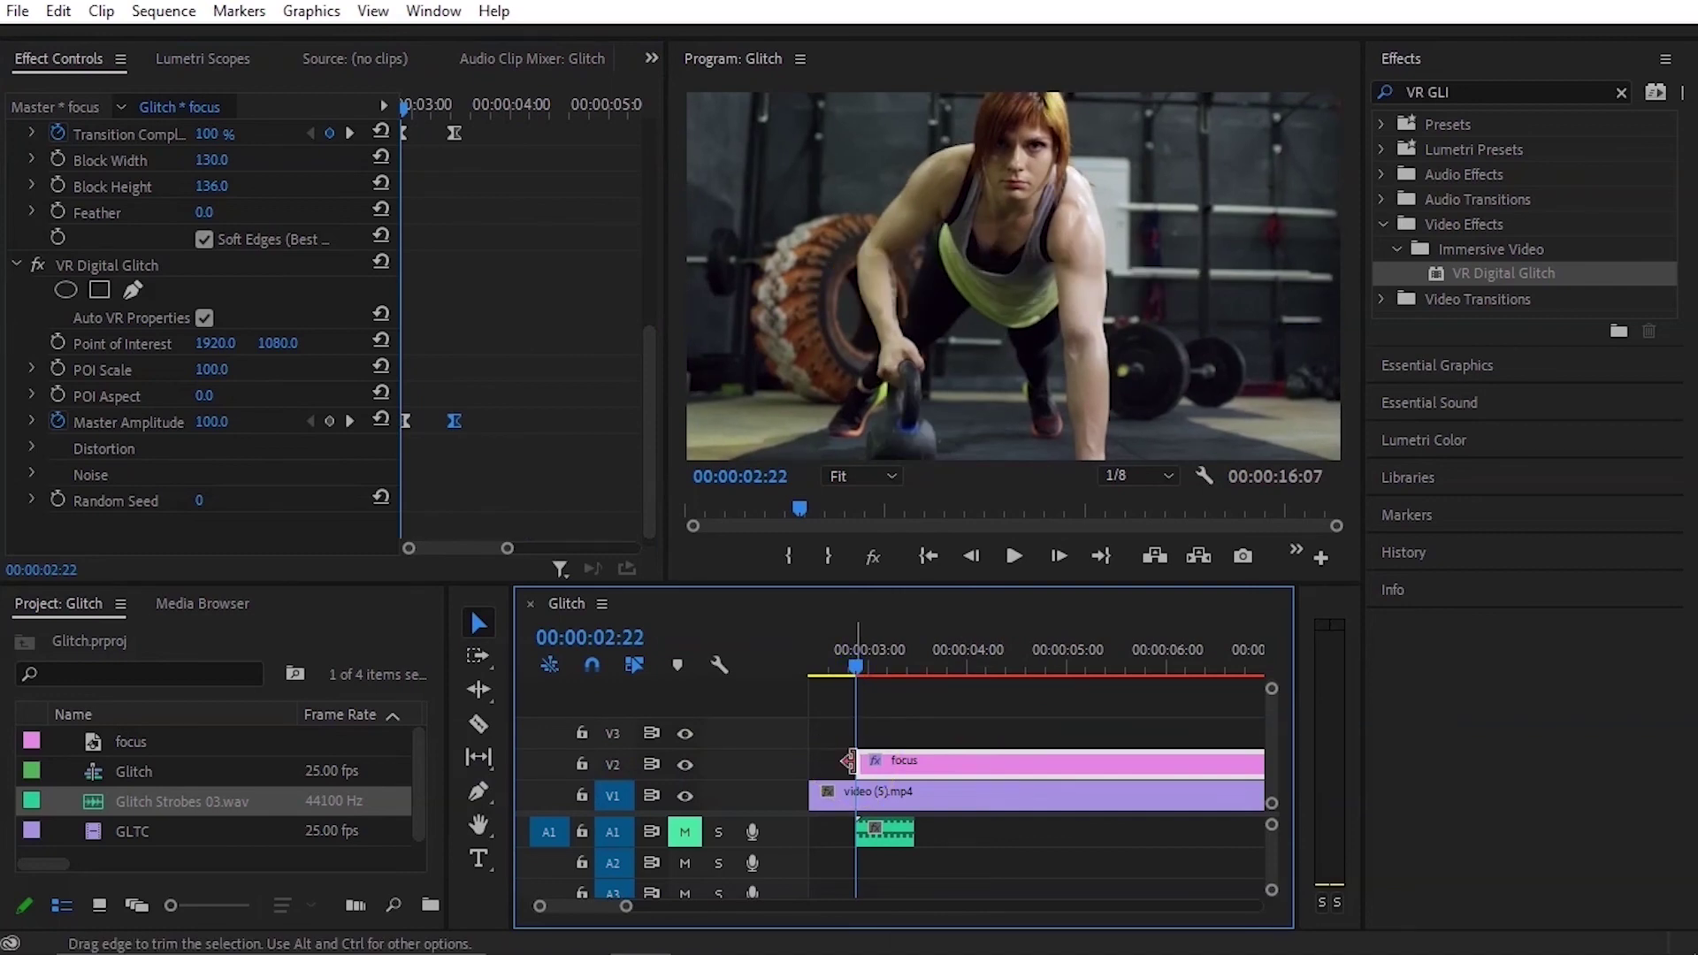
click(793, 761)
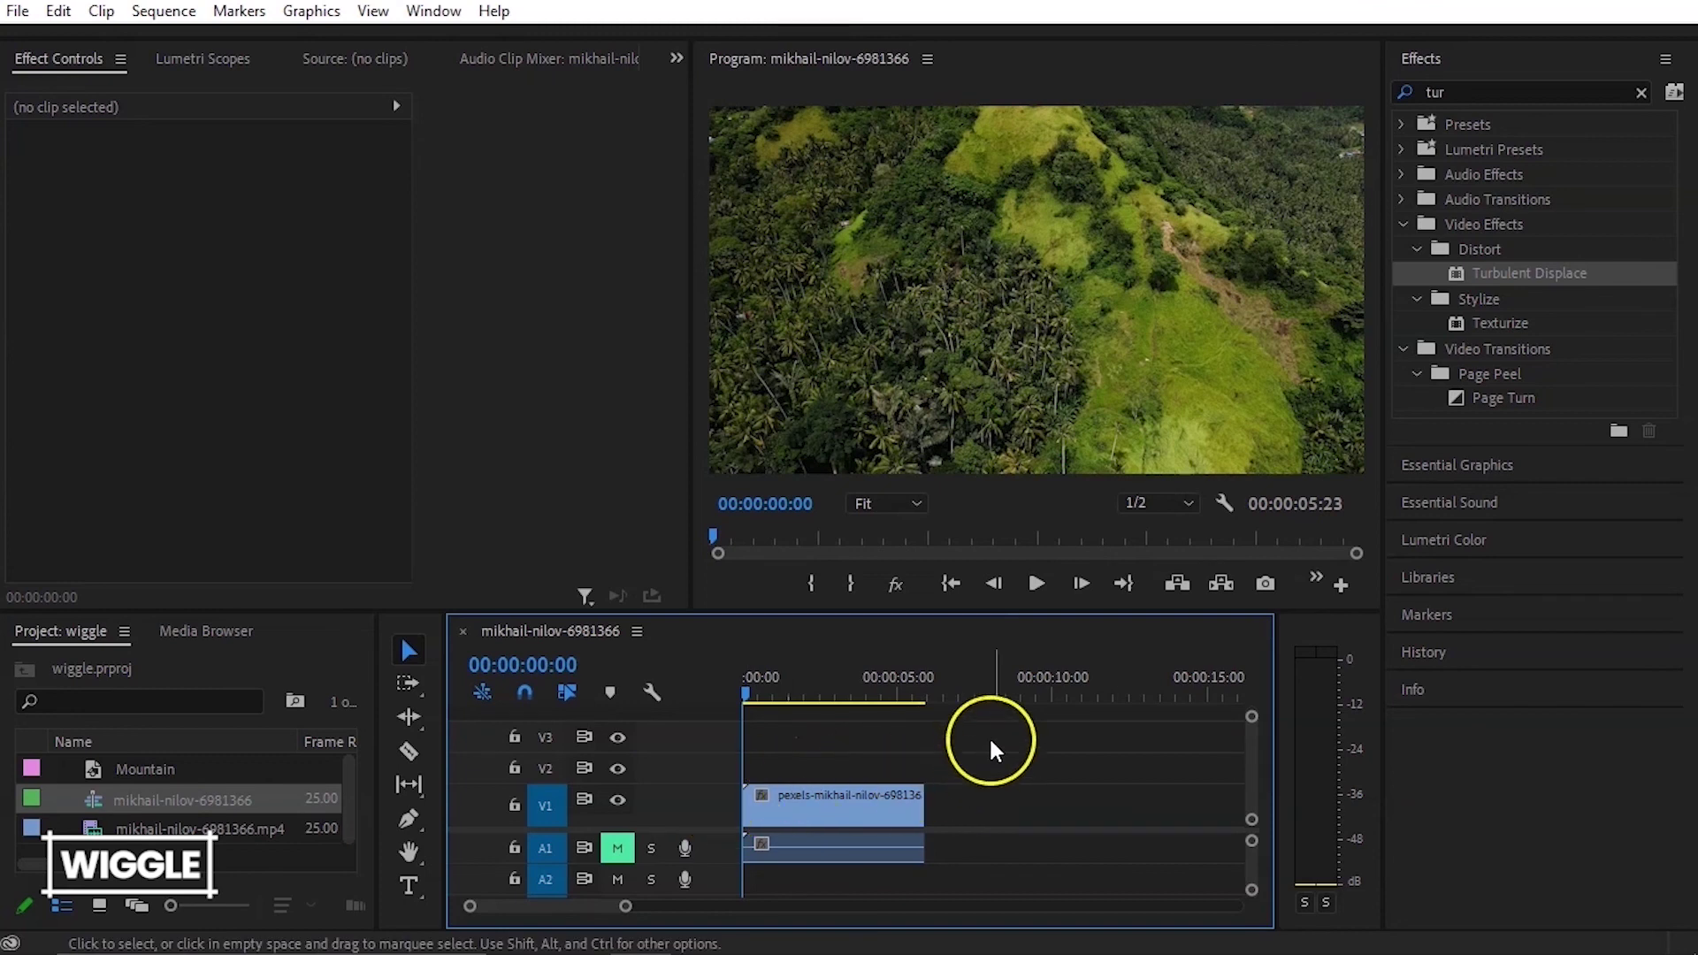
Step: In the wiggle project, place the Mountain title on V2 over the full video clip and collapse track V1's height
click(147, 772)
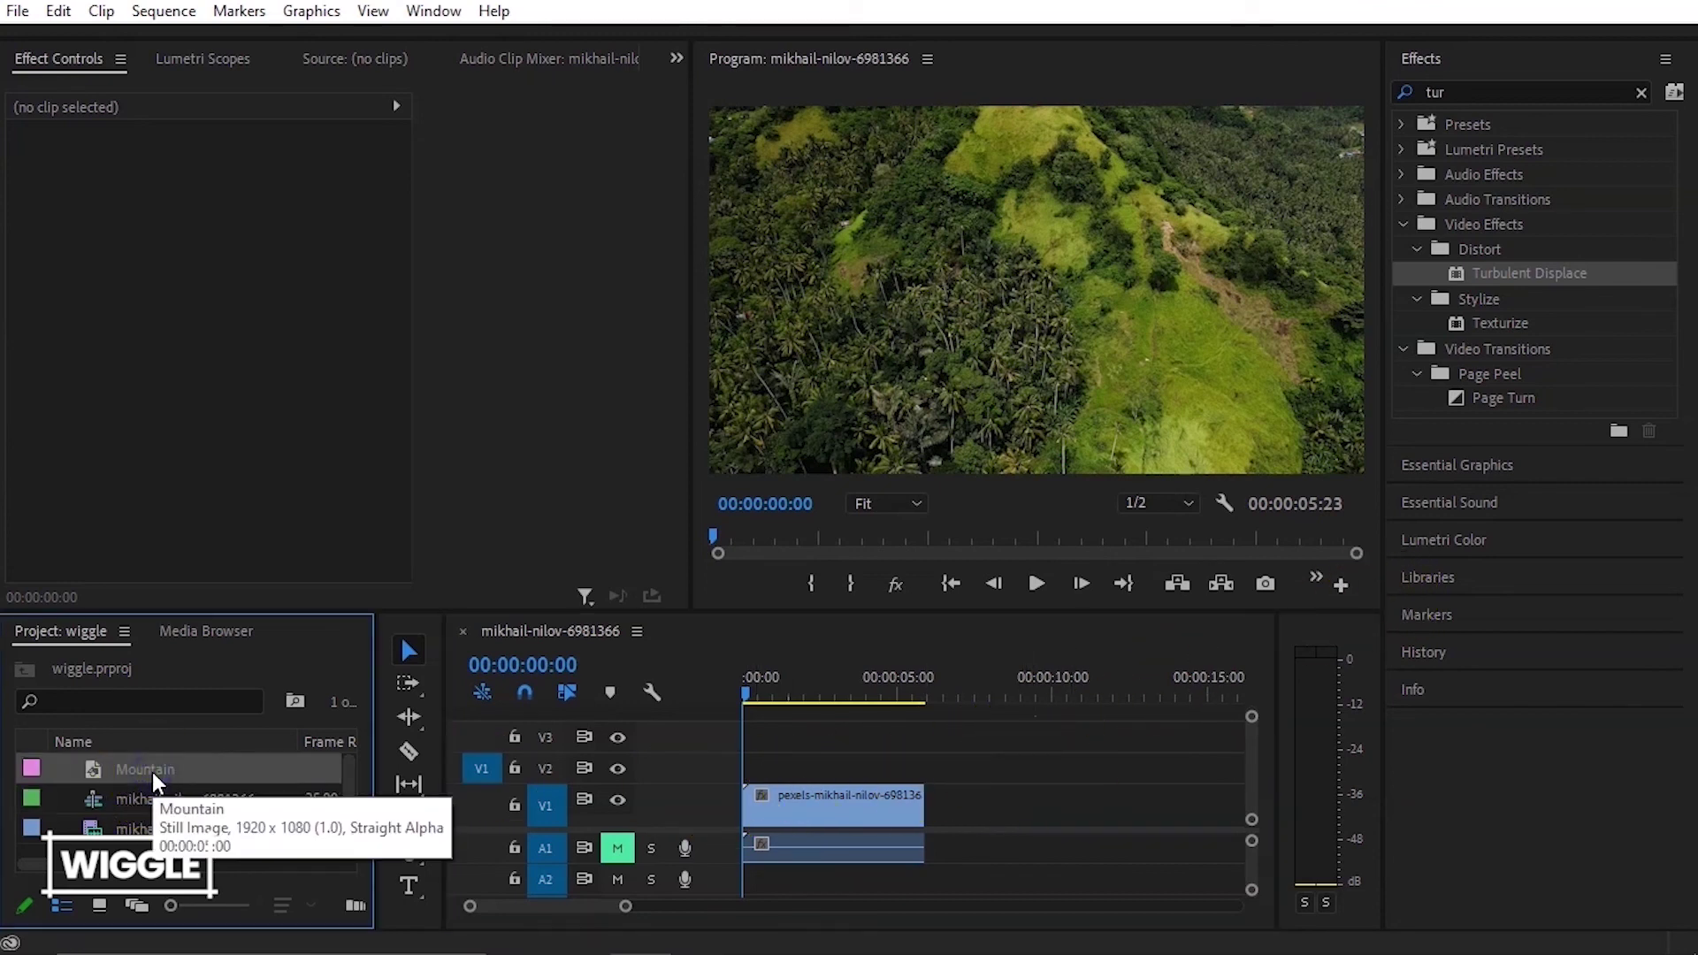
drag(156, 772, 924, 772)
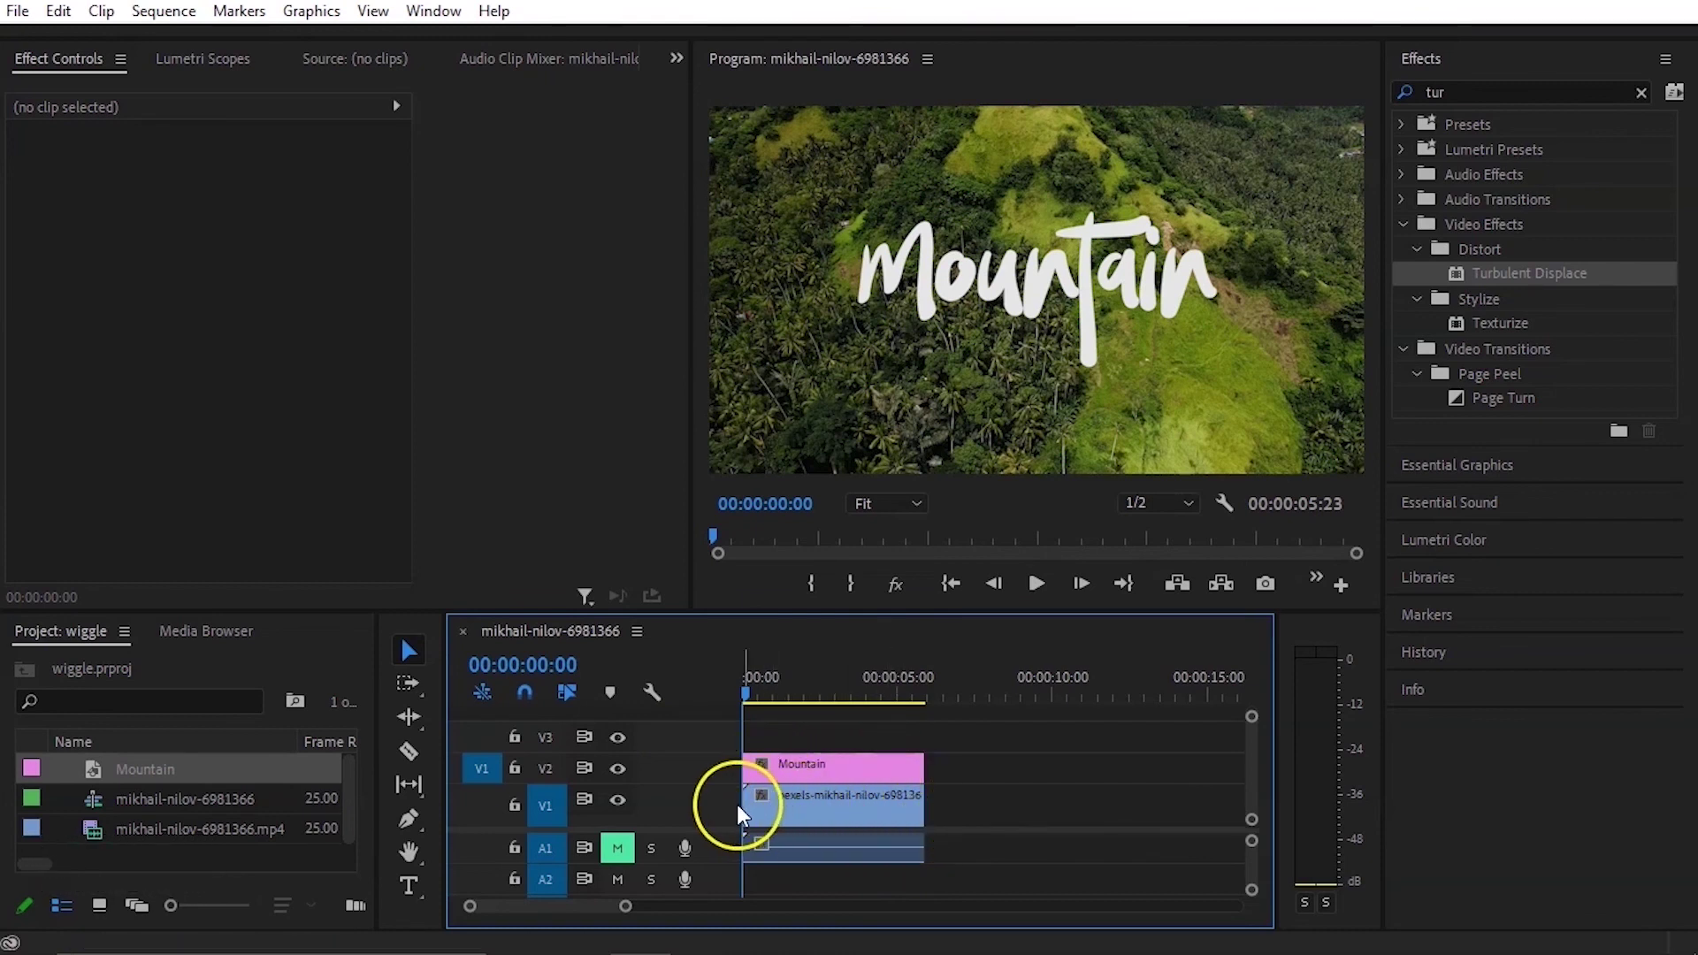
double_click(686, 805)
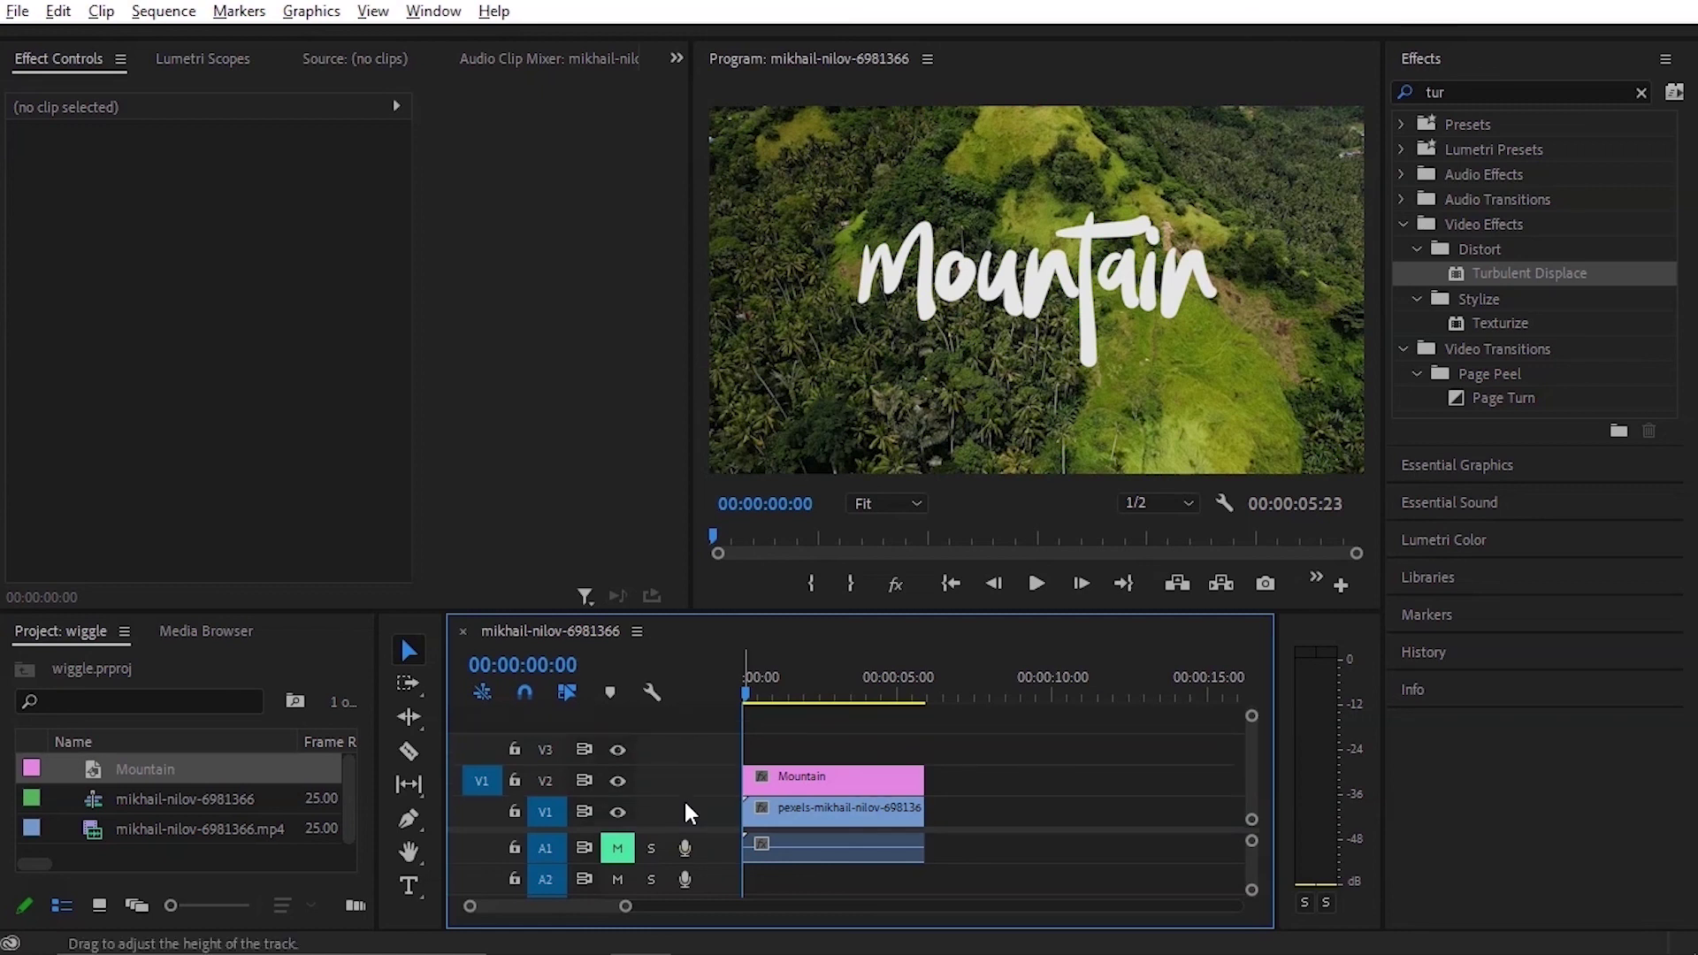
double_click(690, 809)
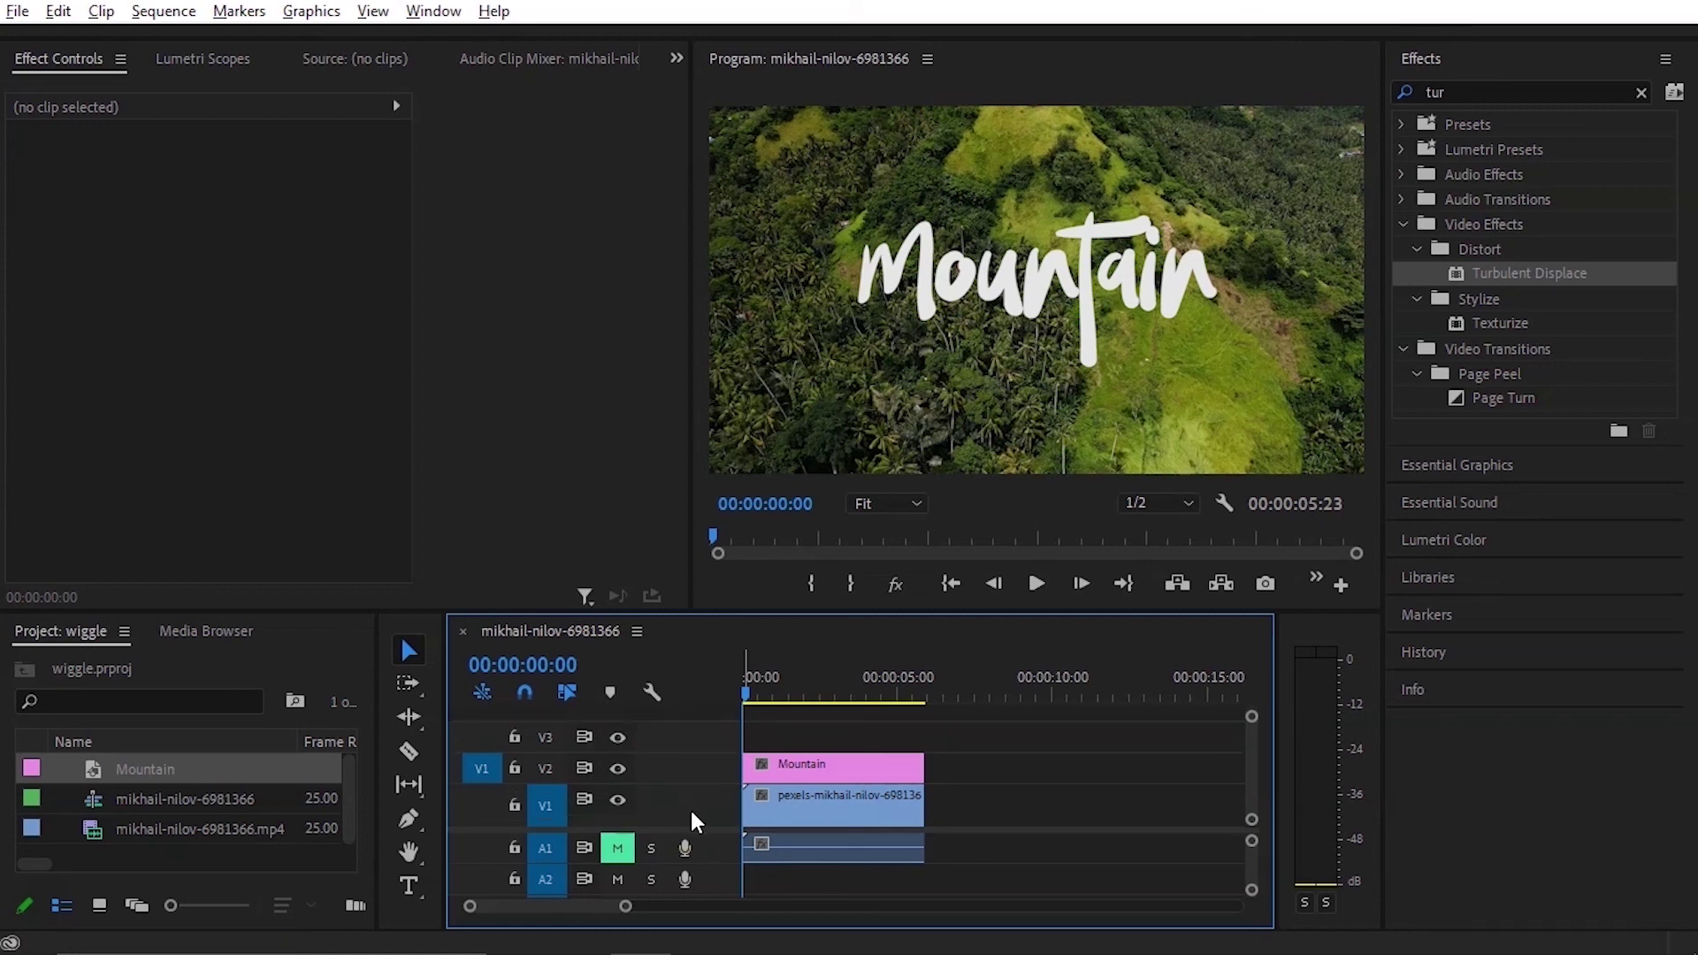
double_click(689, 808)
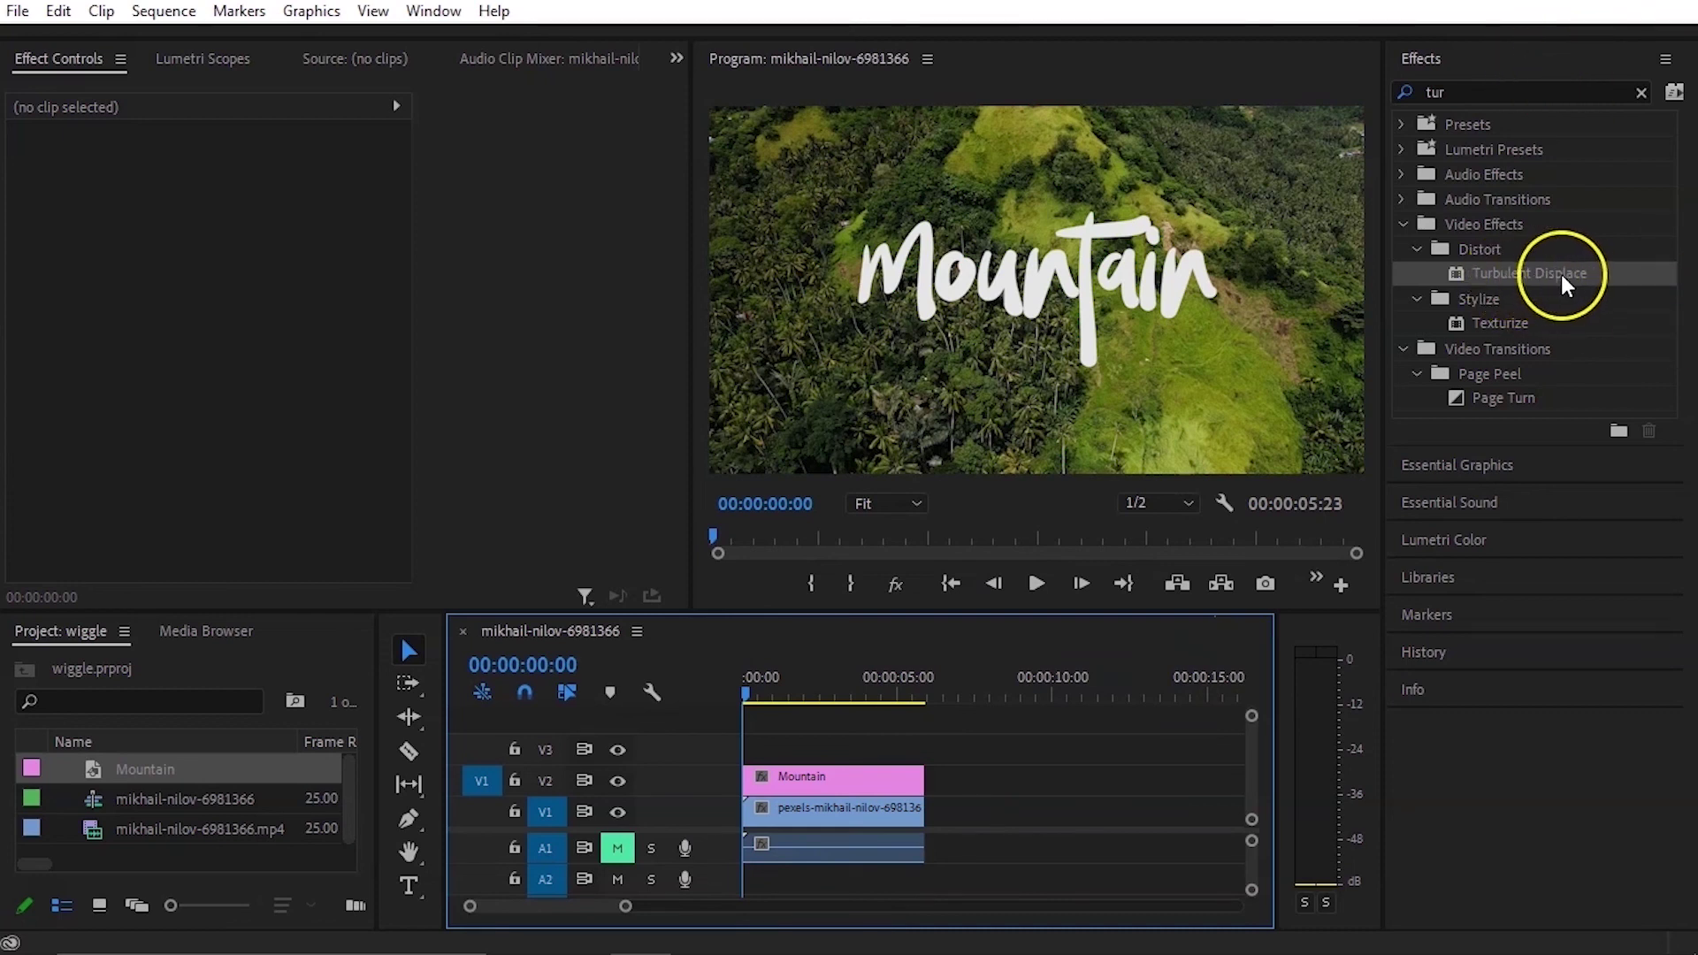
Step: Apply Turbulent Displace to the Mountain clip and keep its Displacement type as Turbulent
drag(1579, 273, 896, 778)
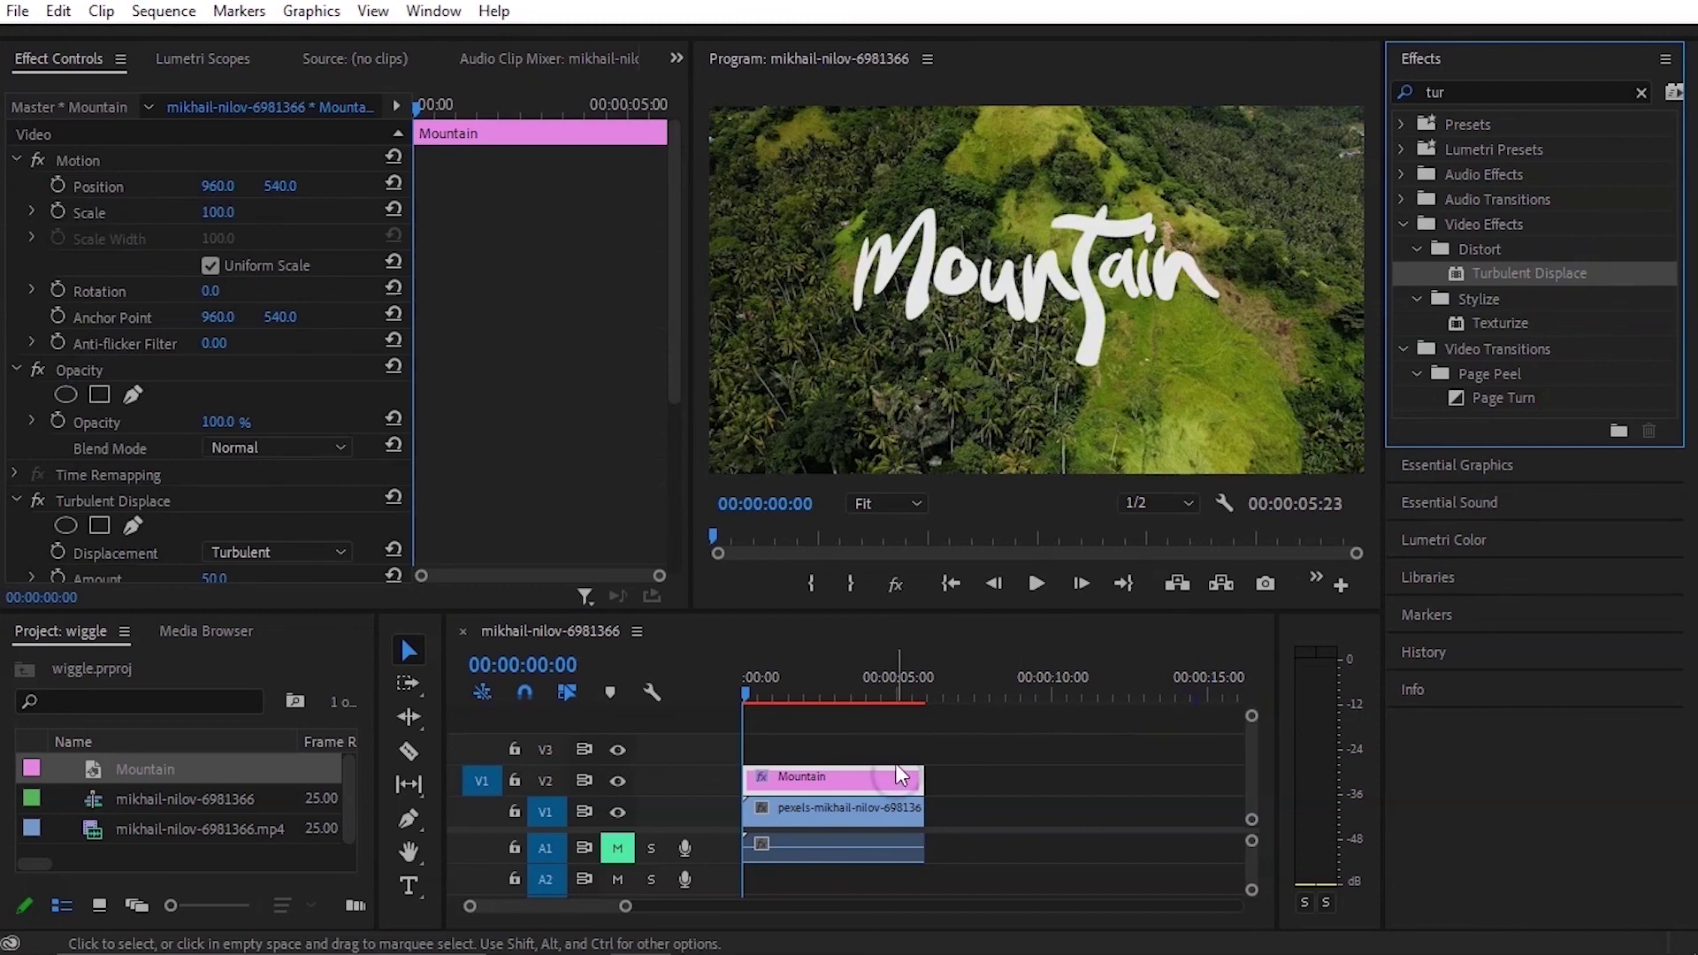
scroll(181, 495, down, 2)
scroll(180, 495, down, 3)
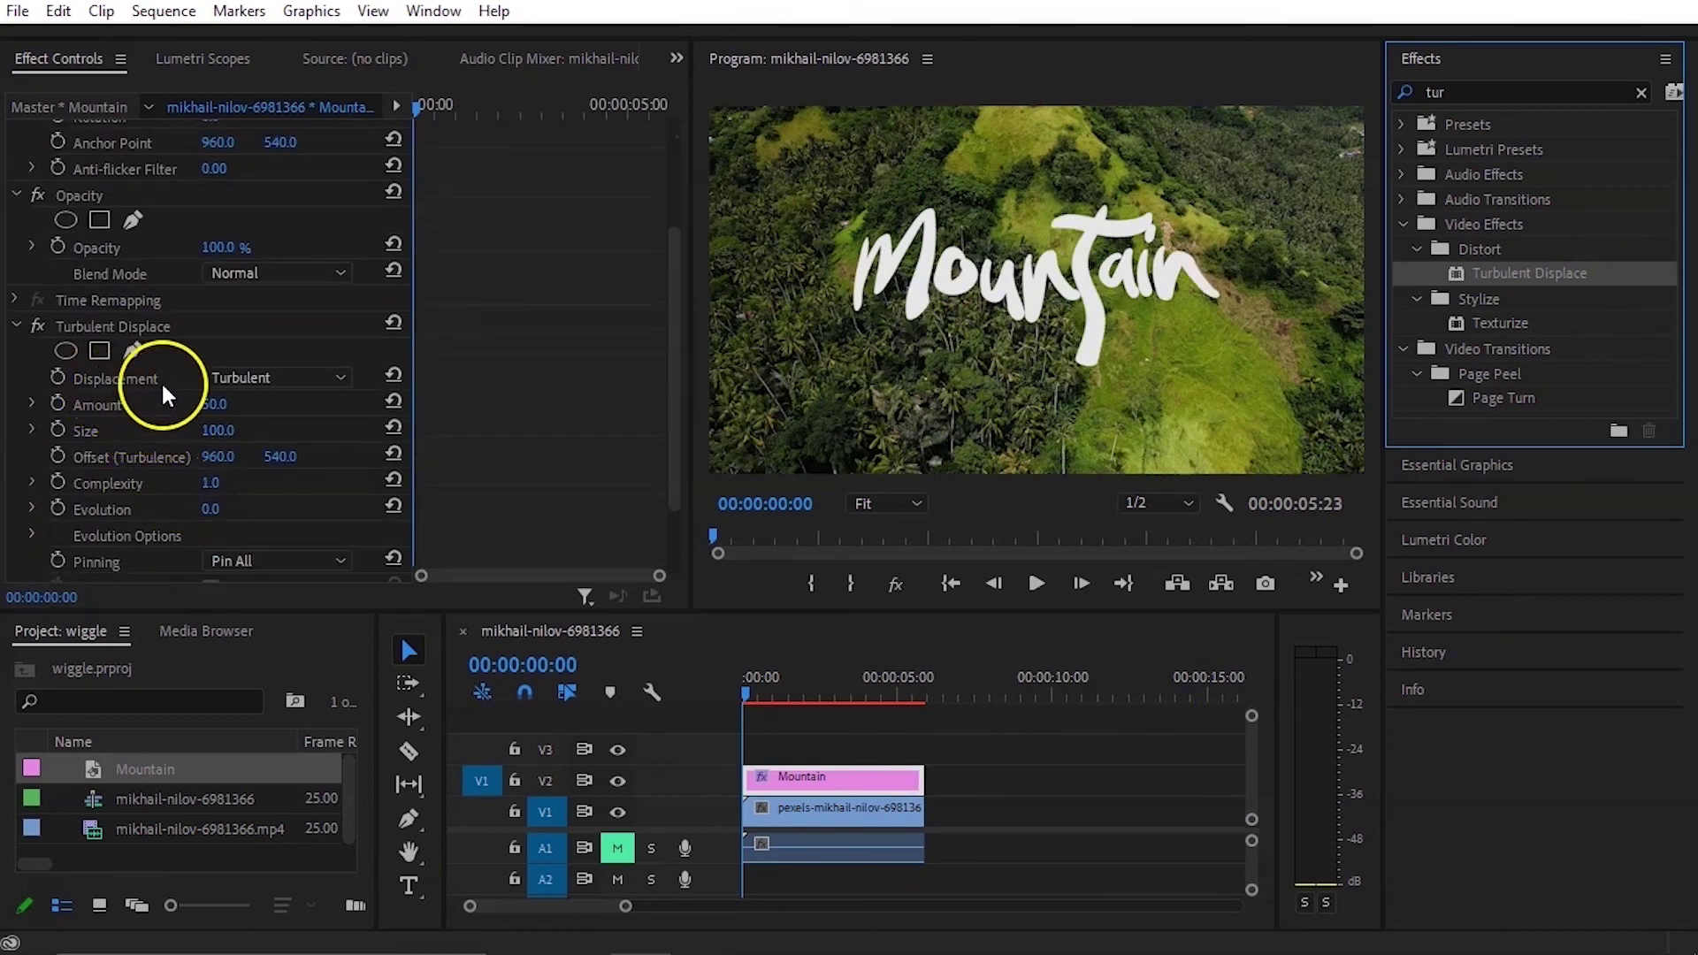
click(274, 377)
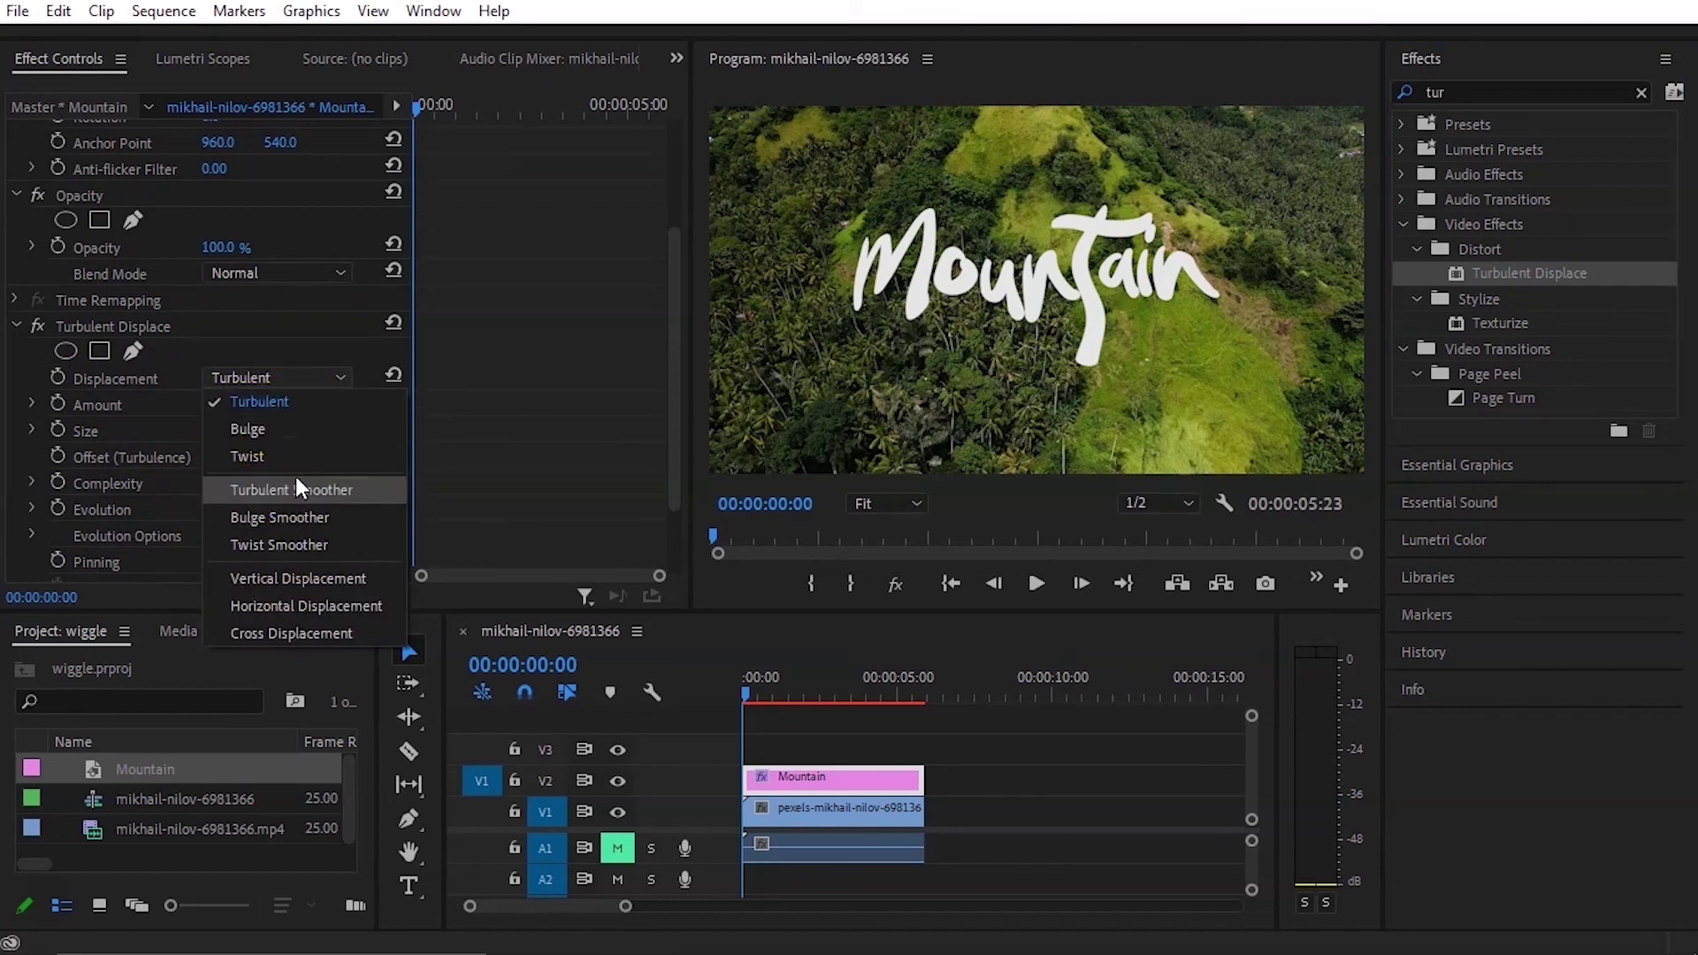
click(320, 419)
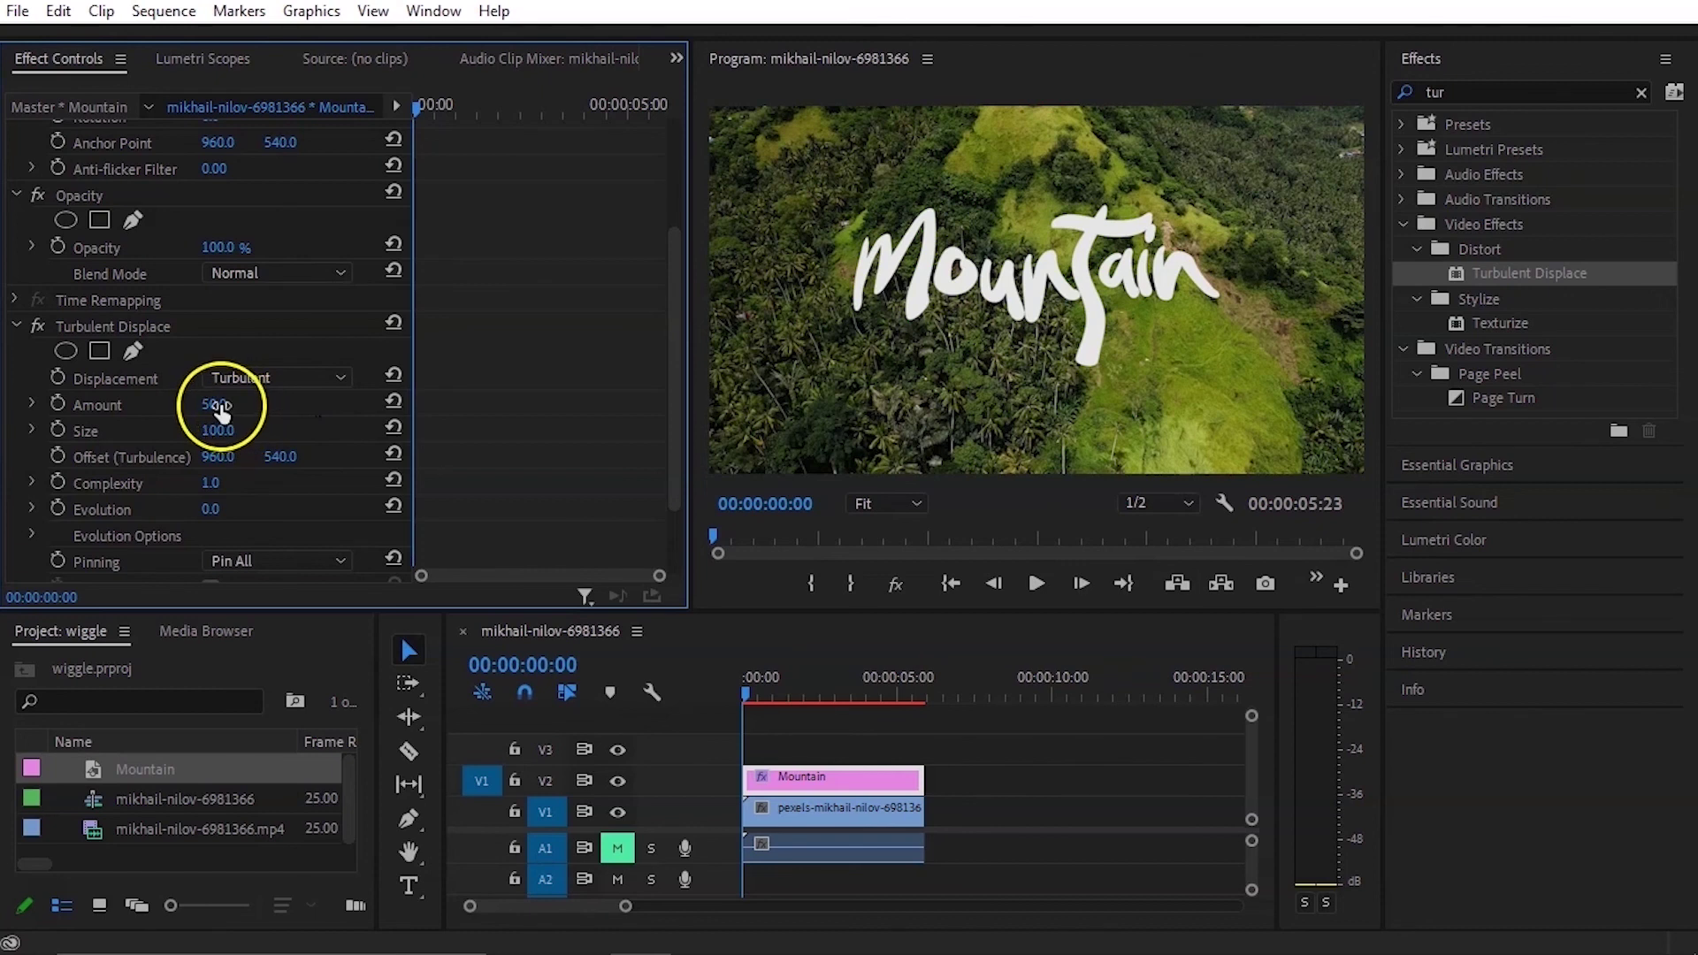
Step: Set Turbulent Displace's Amount to 42 and Size to 36
drag(220, 412, 204, 408)
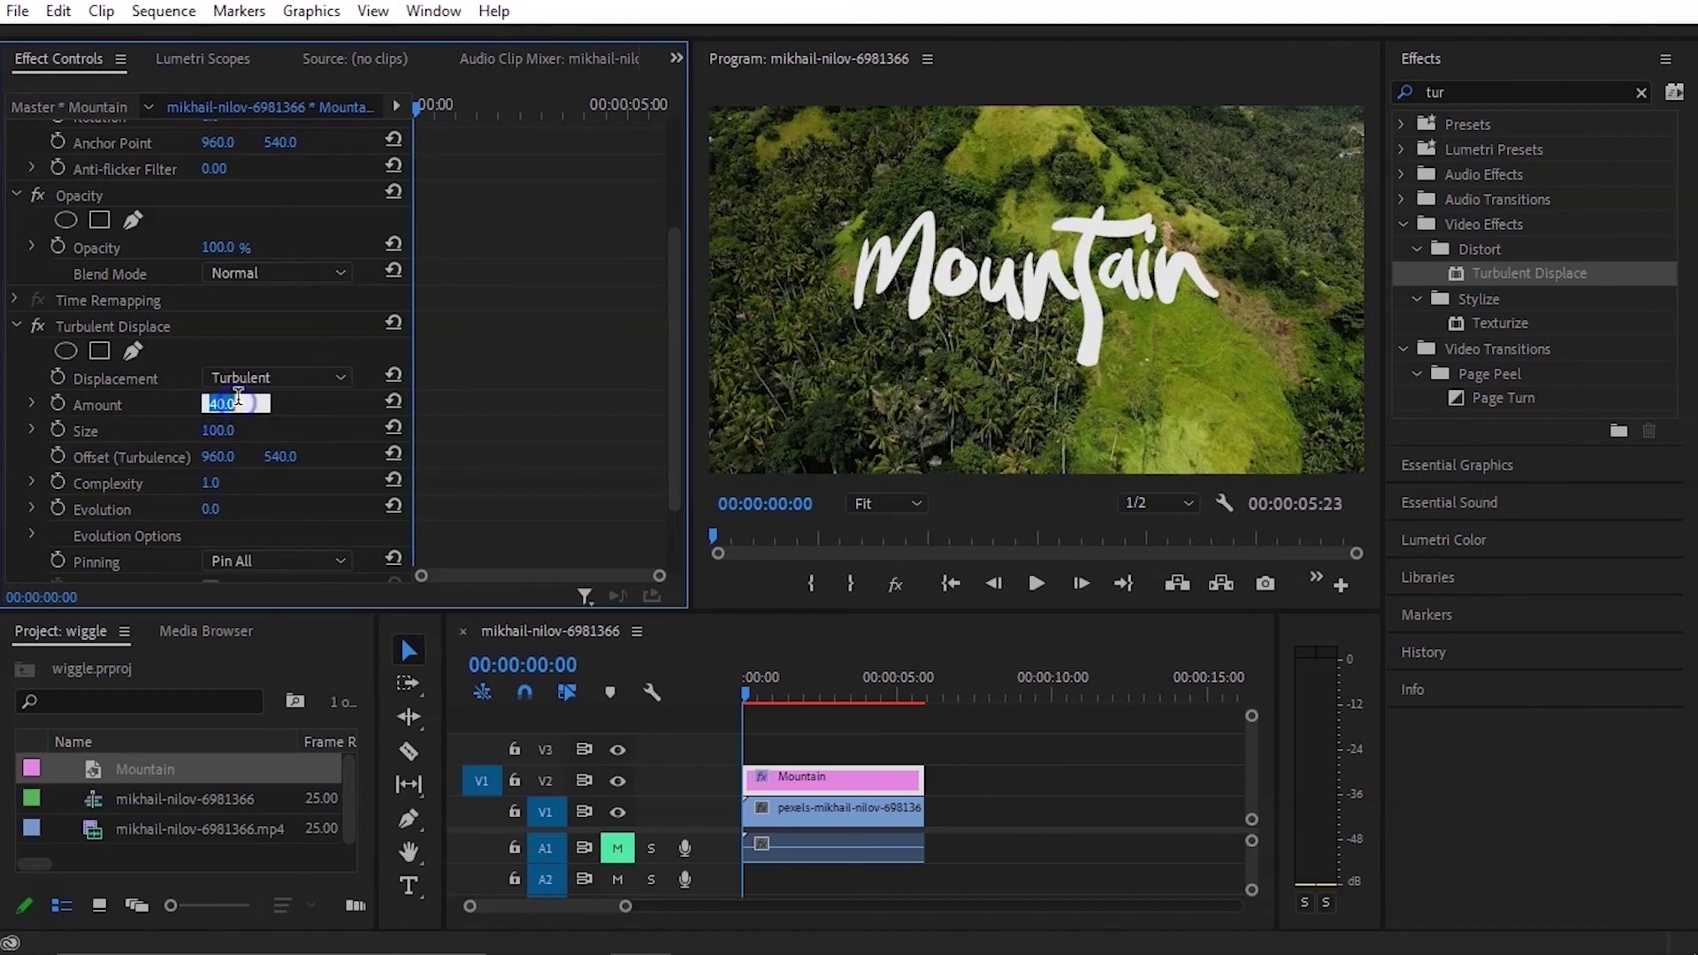
click(214, 404)
text(42)
click(225, 430)
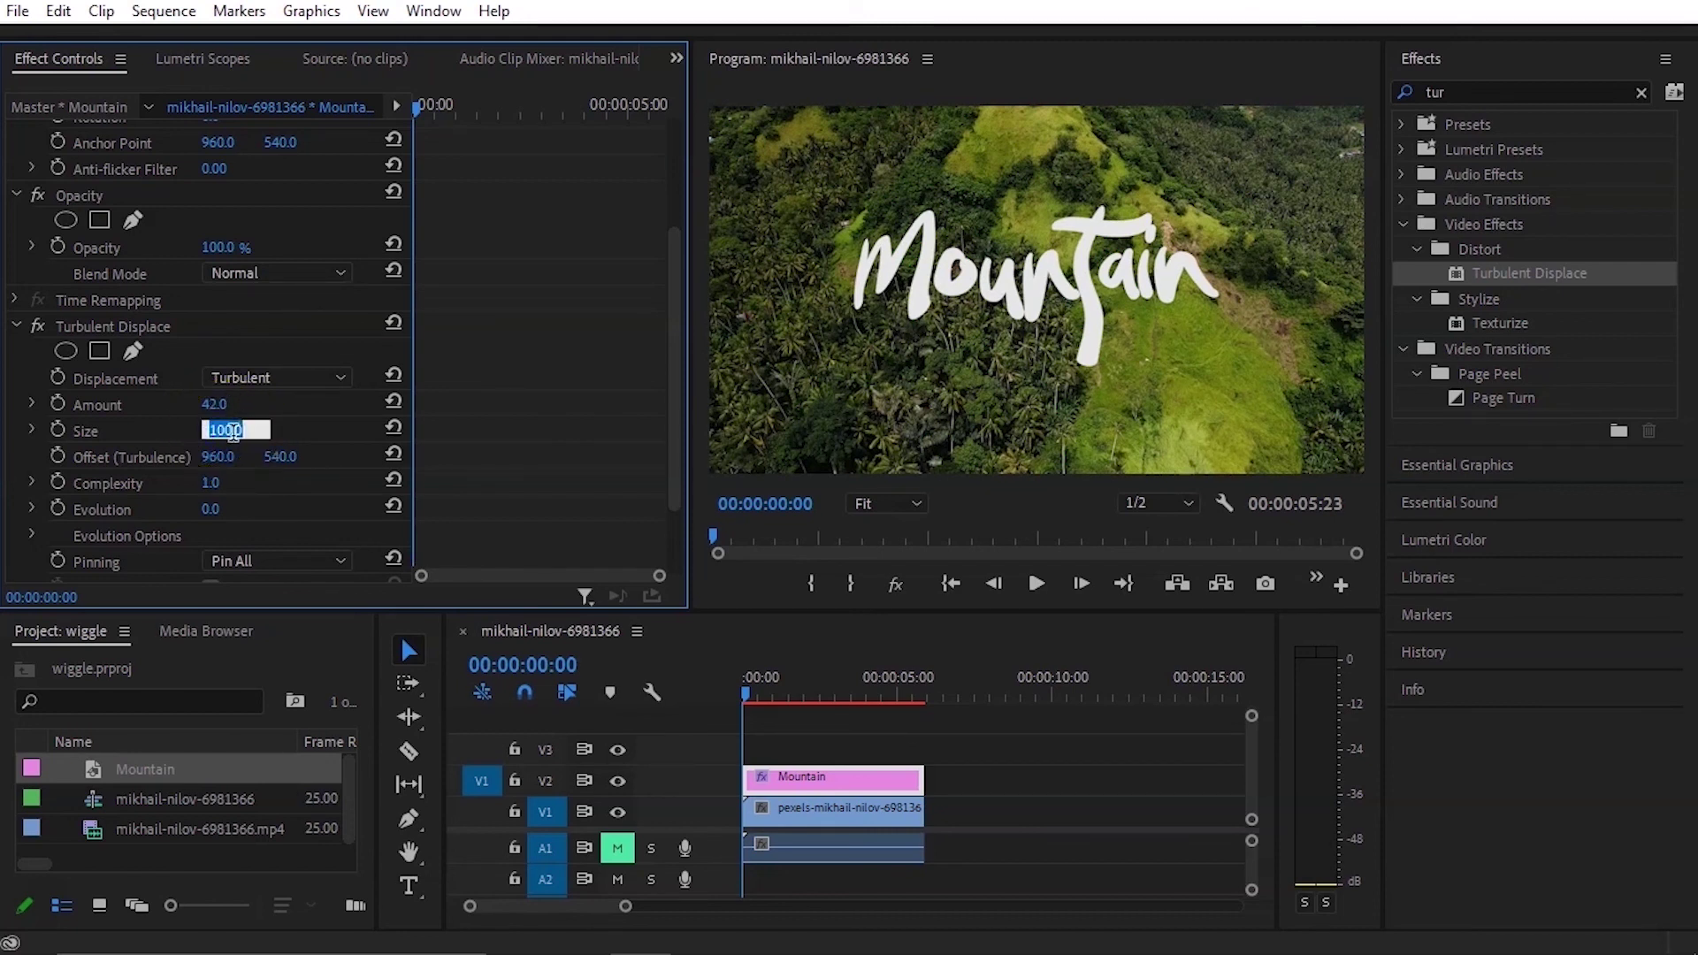
text(36)
click(228, 456)
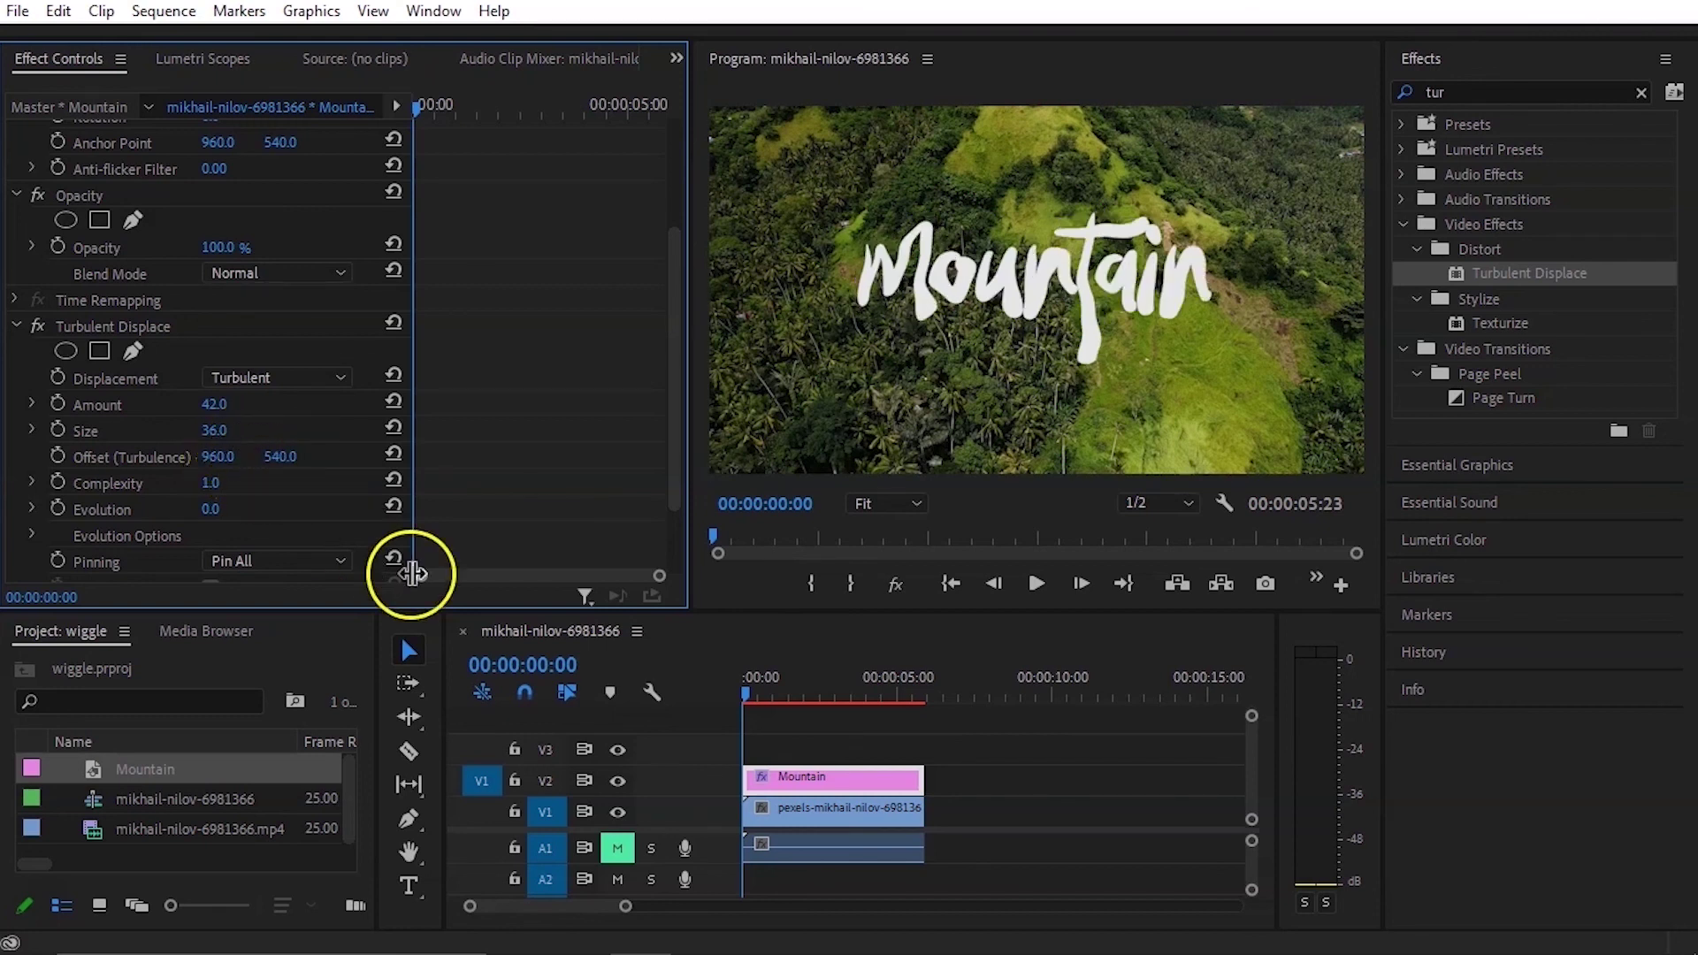
Step: Set Turbulent Displace's Complexity to 1.8 and Evolution to 40° on the Mountain clip
scroll(170, 476, down, 1)
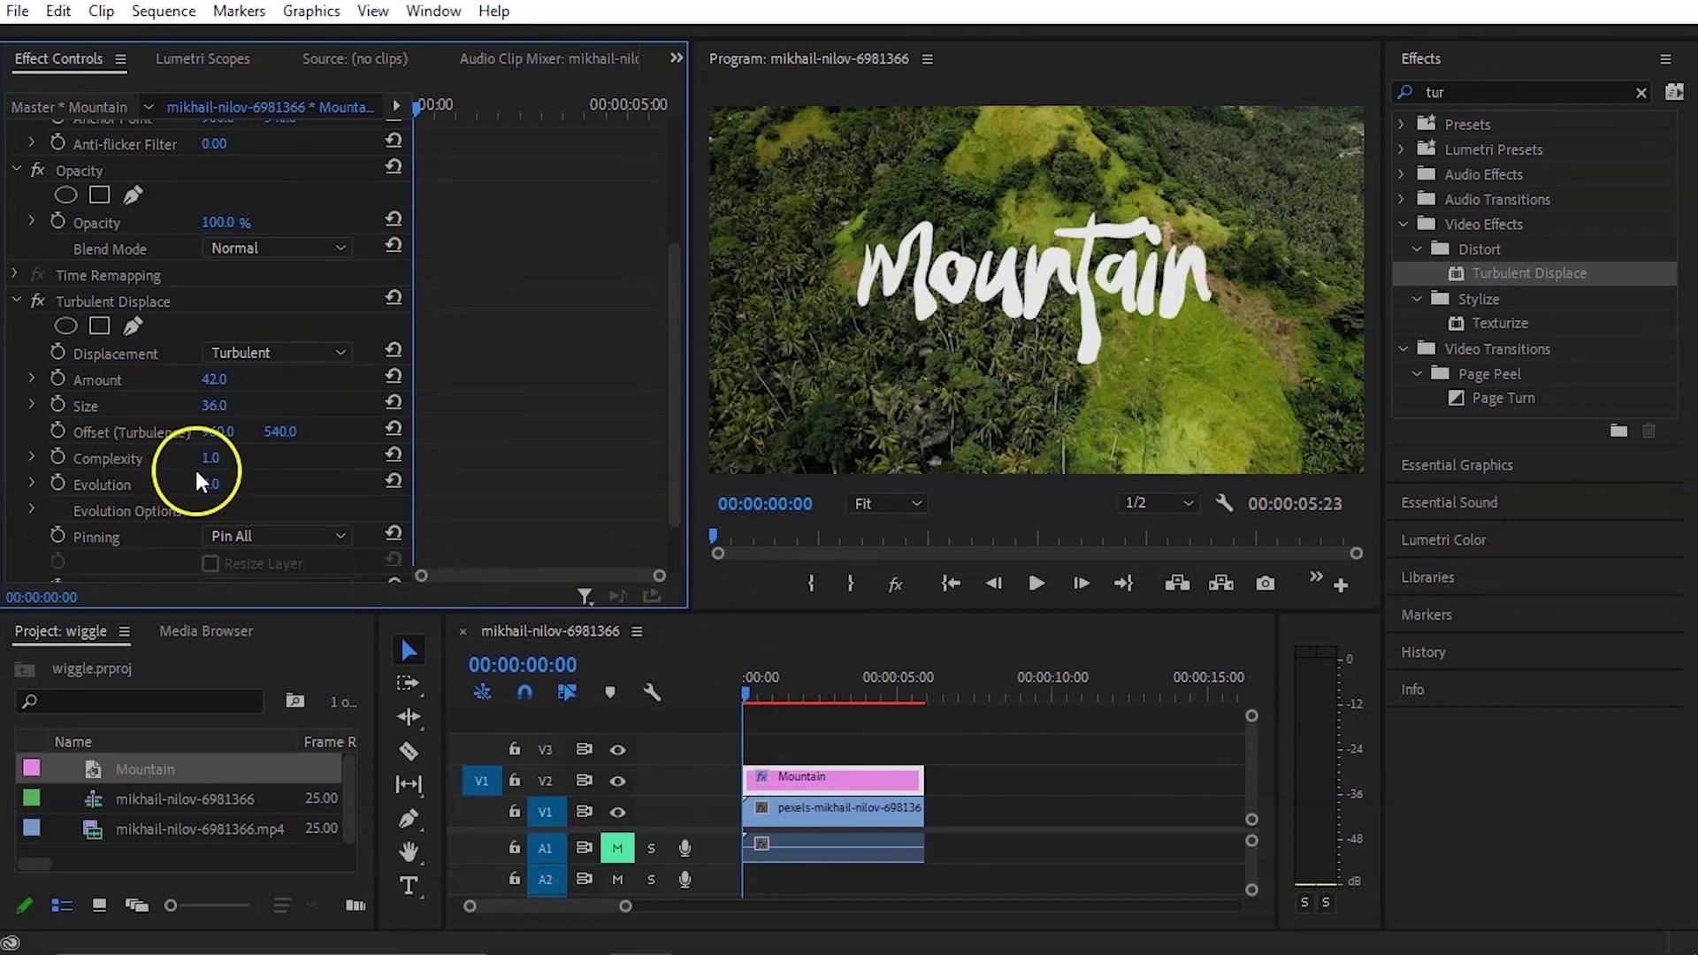
drag(219, 460, 269, 458)
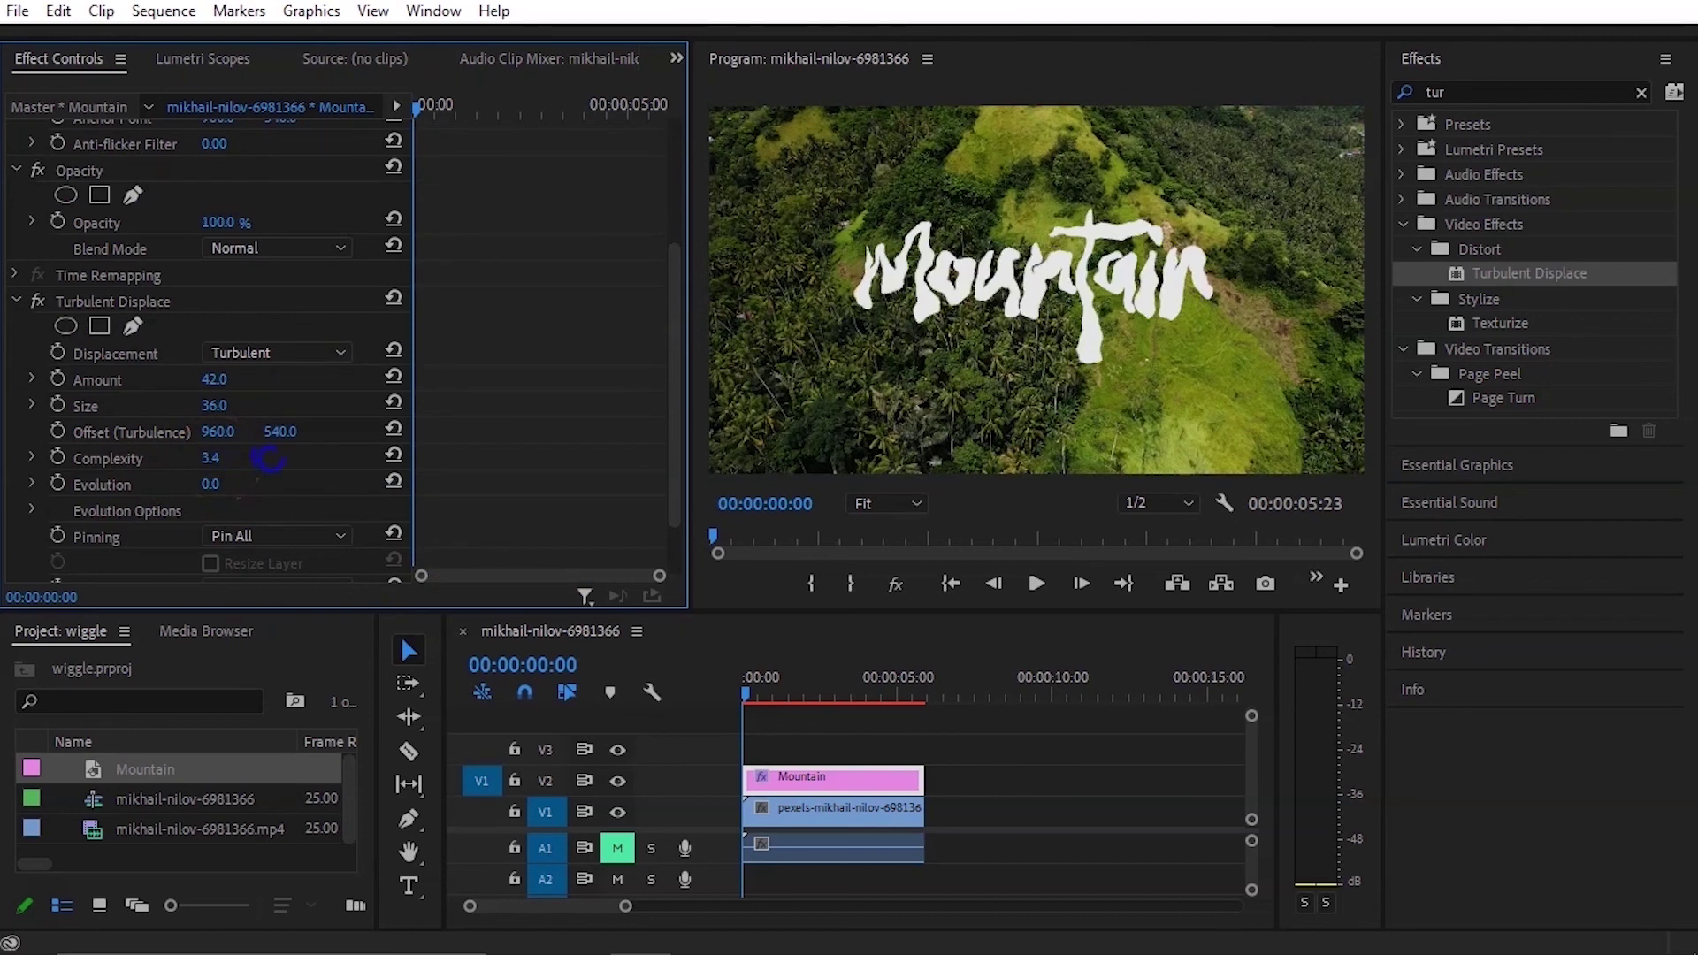
drag(269, 458, 257, 466)
click(220, 459)
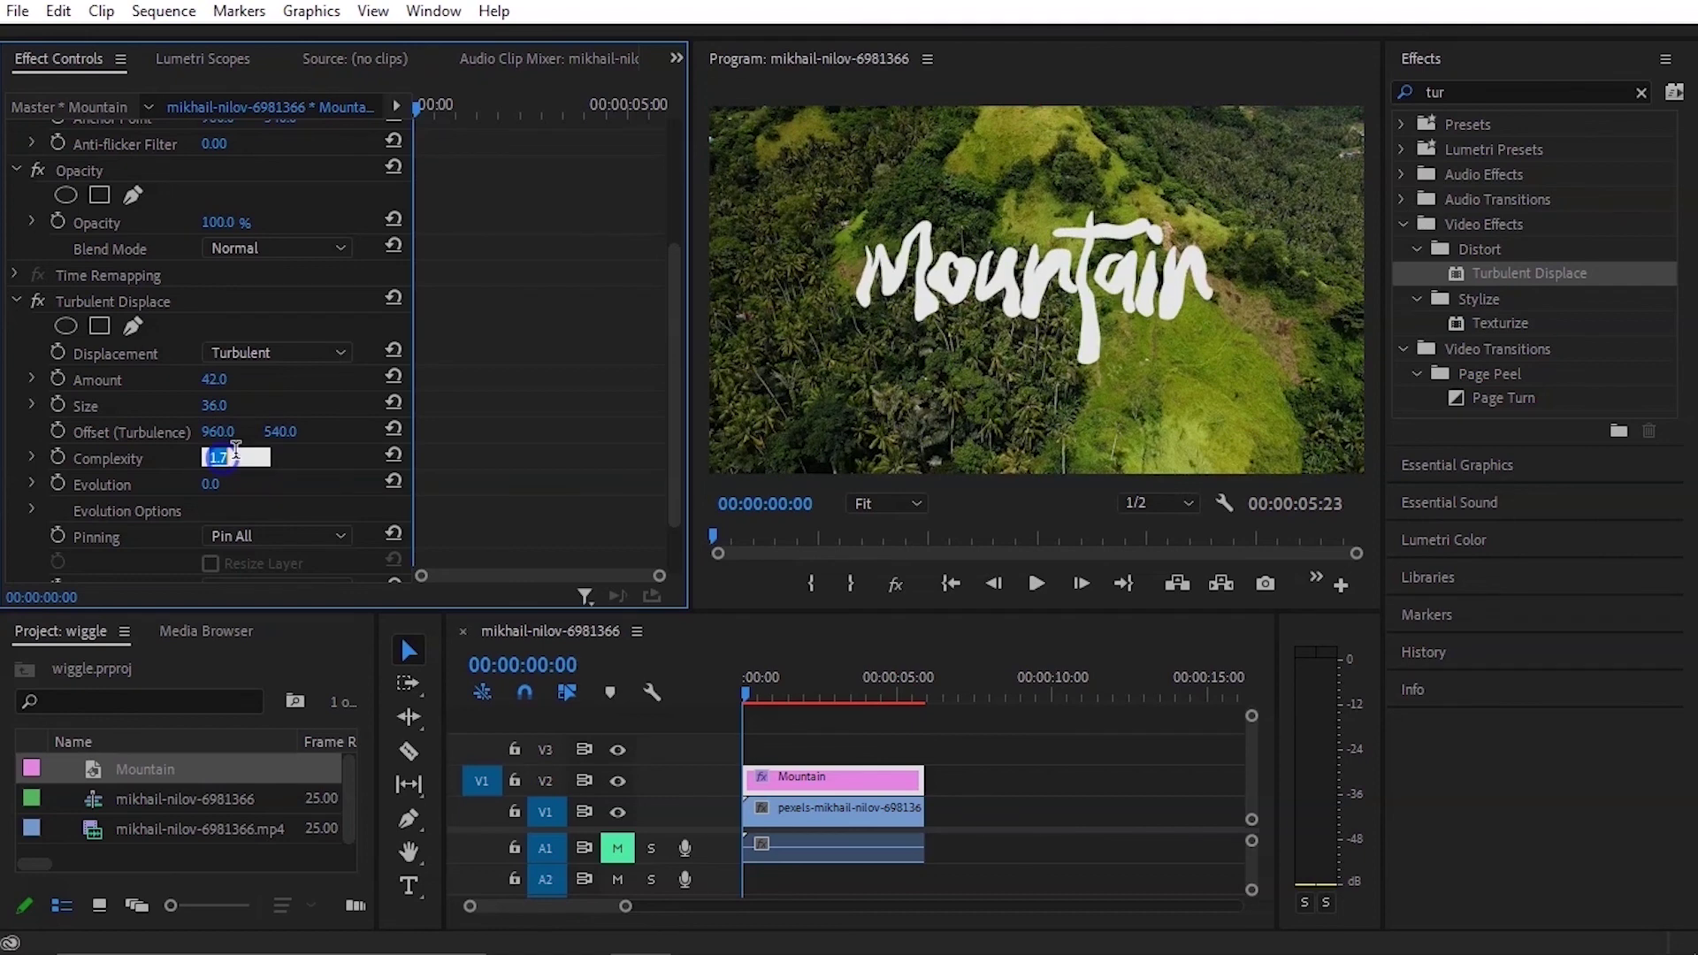
text(1.8)
click(256, 402)
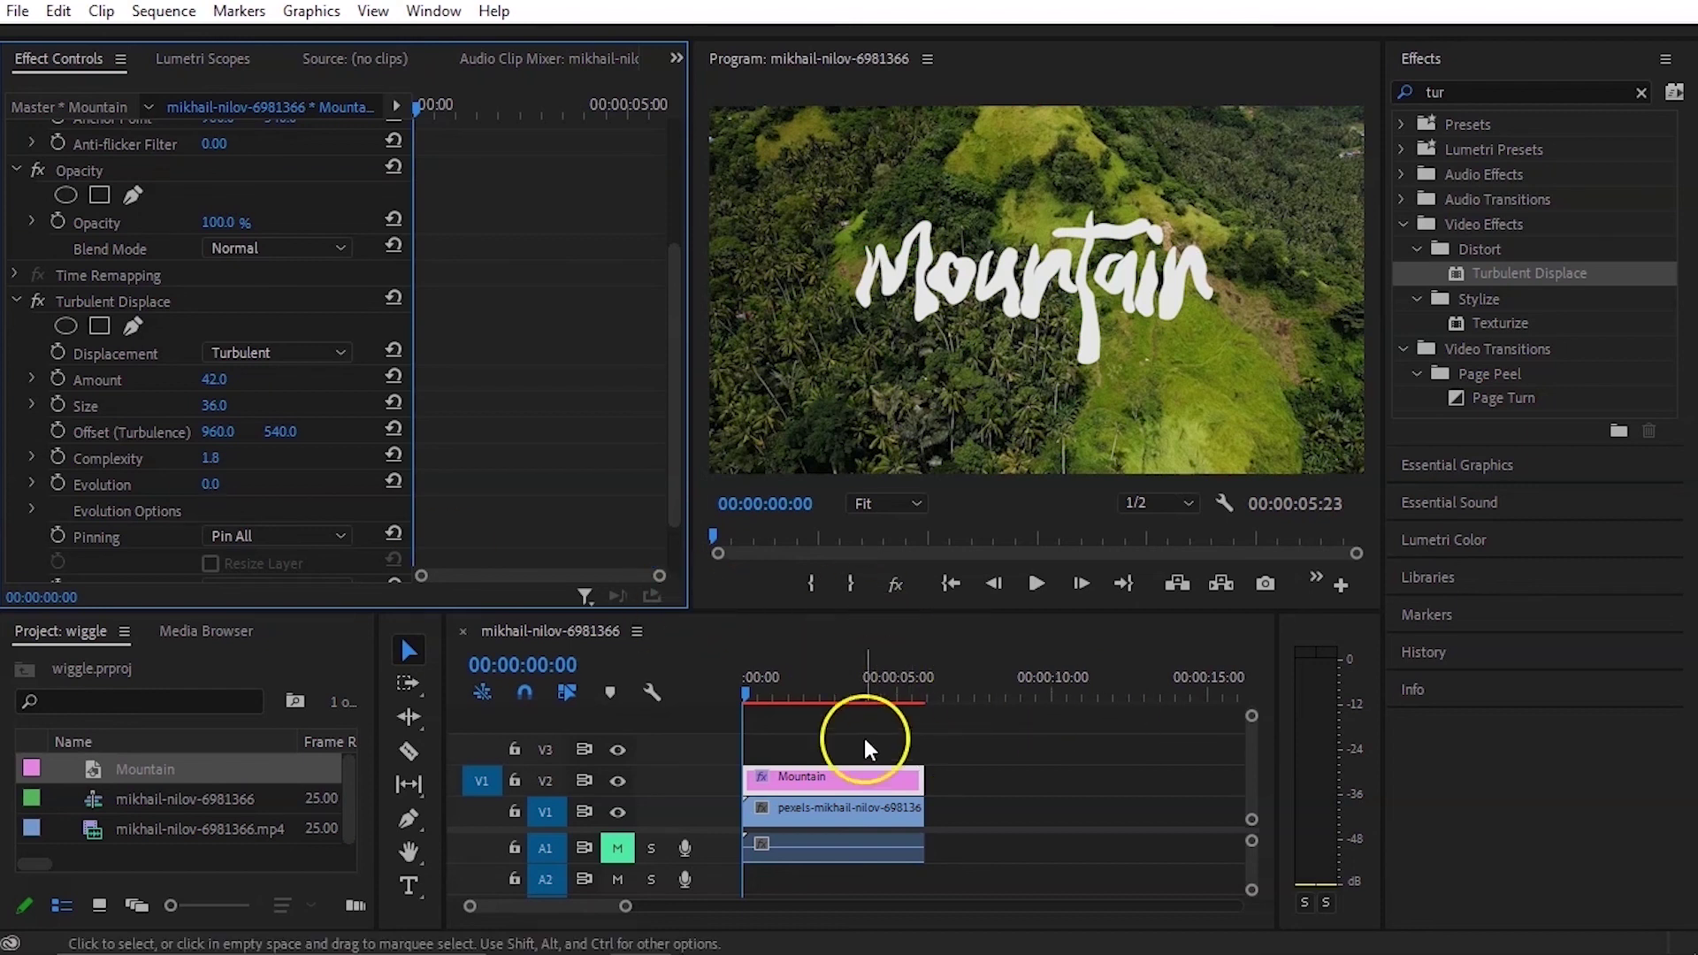
click(221, 489)
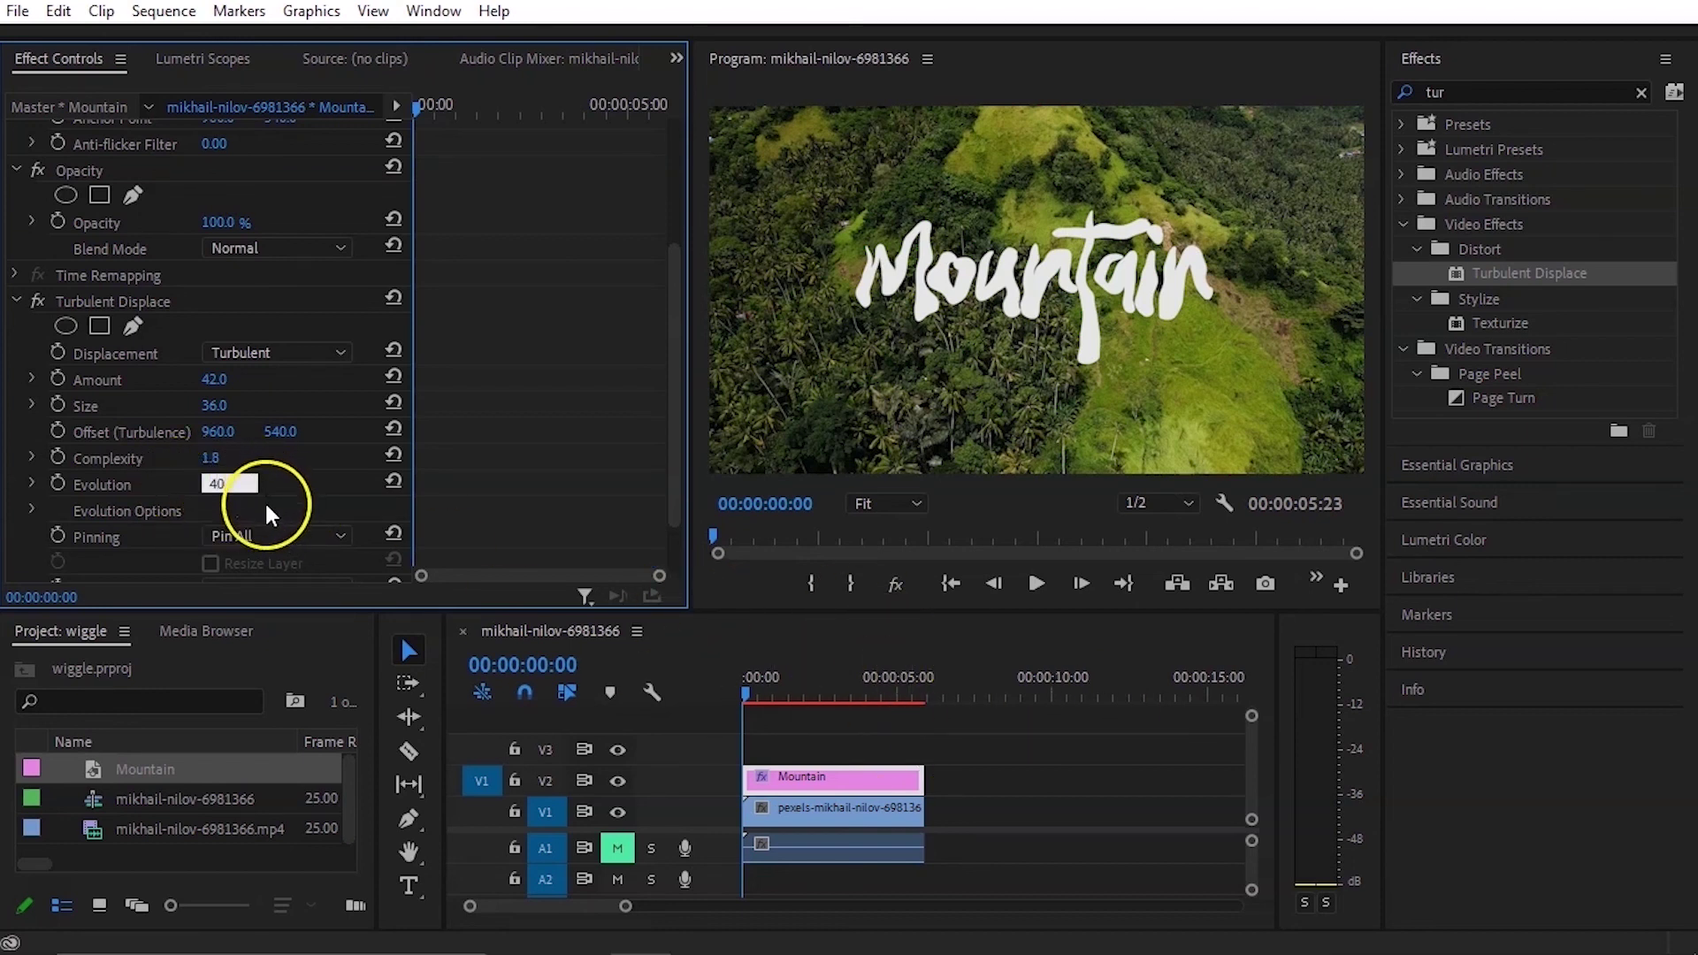
key(Return)
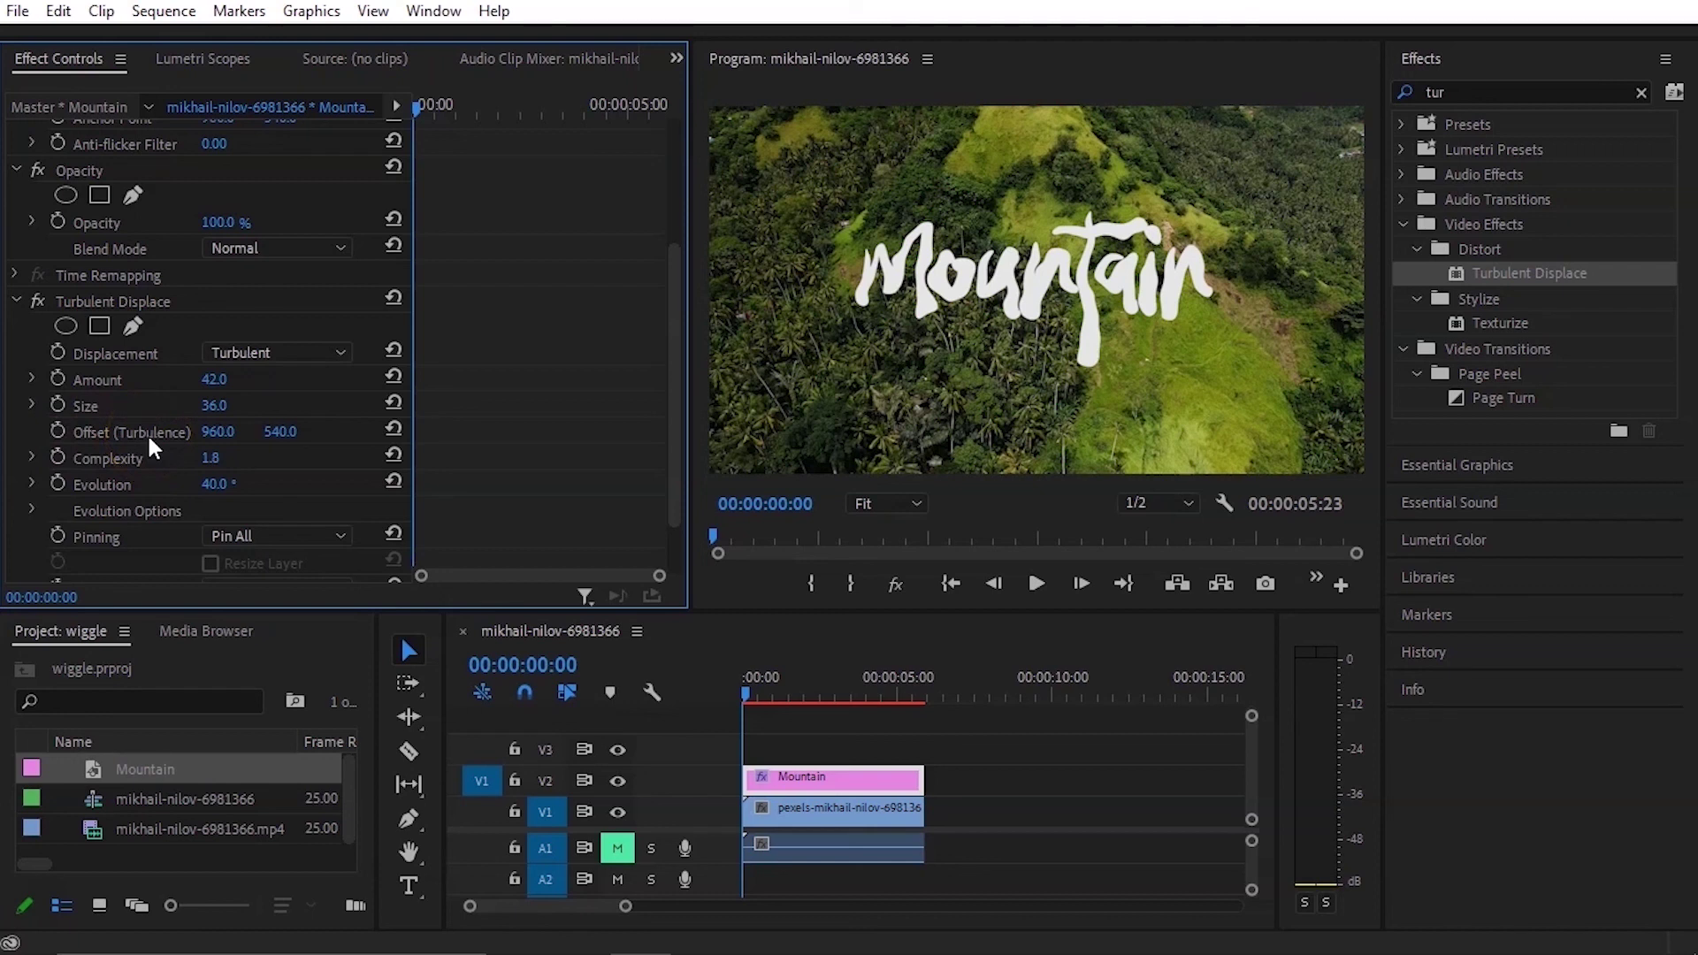
Step: Keyframe Offset (Turbulence) at 960, 540 at 00:00:00:00, and at 00:00:05:18 raise both values, with the horizontal offset at 1311
click(761, 699)
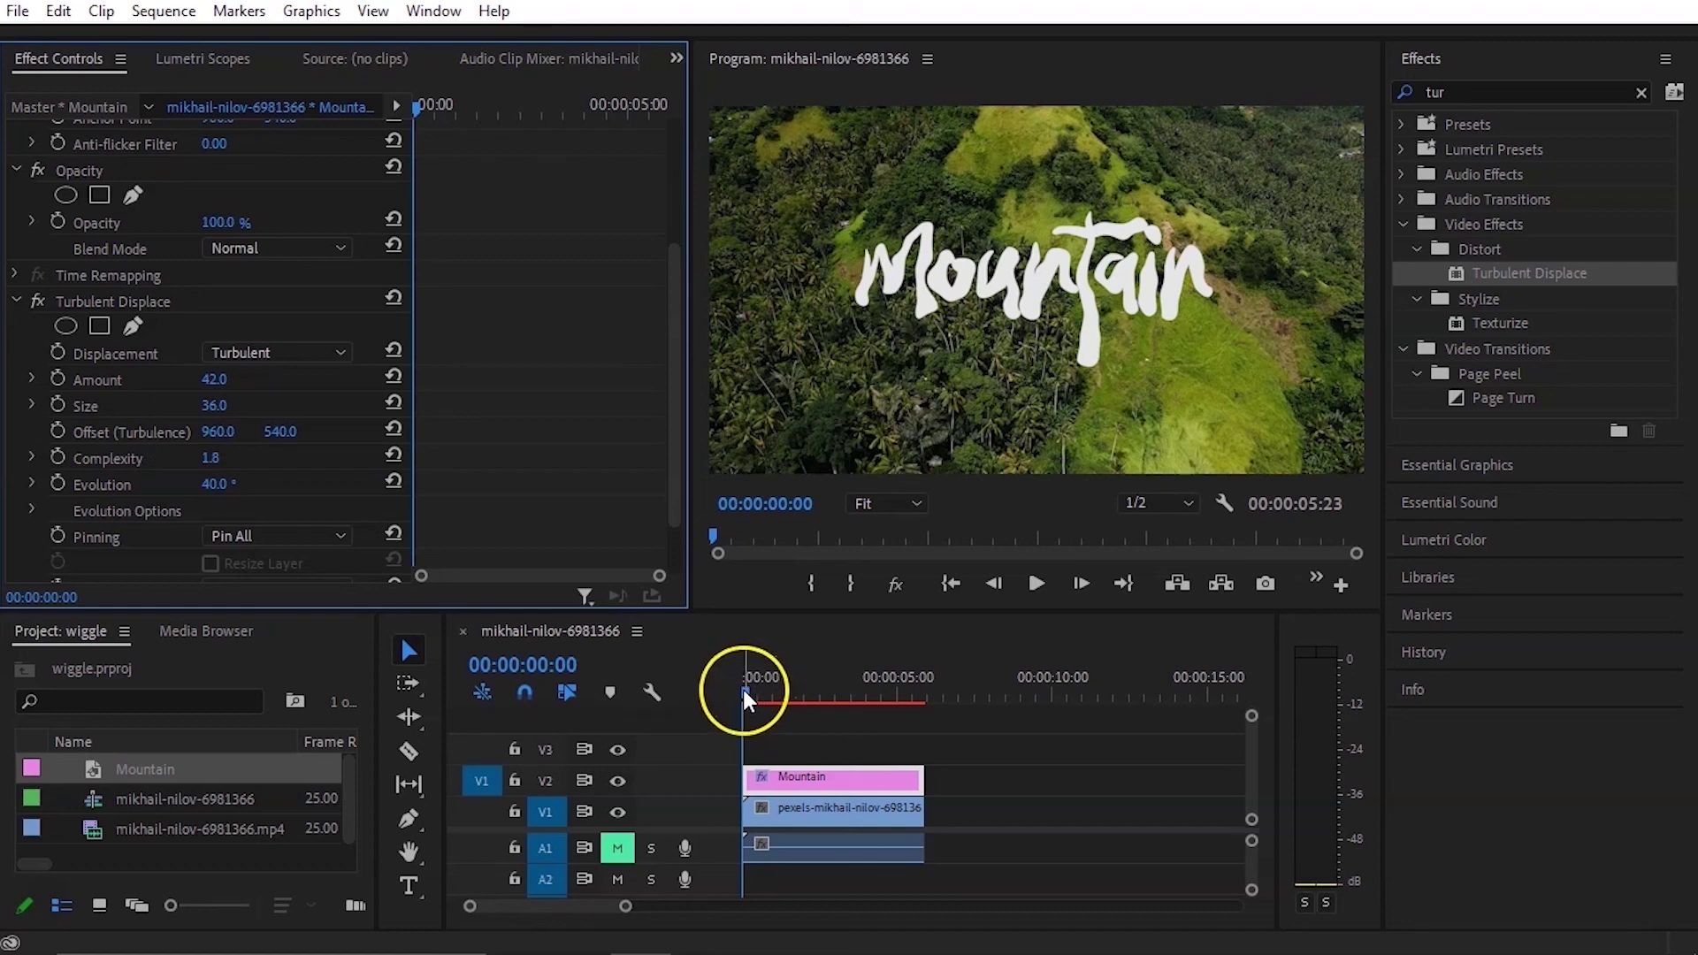
click(58, 432)
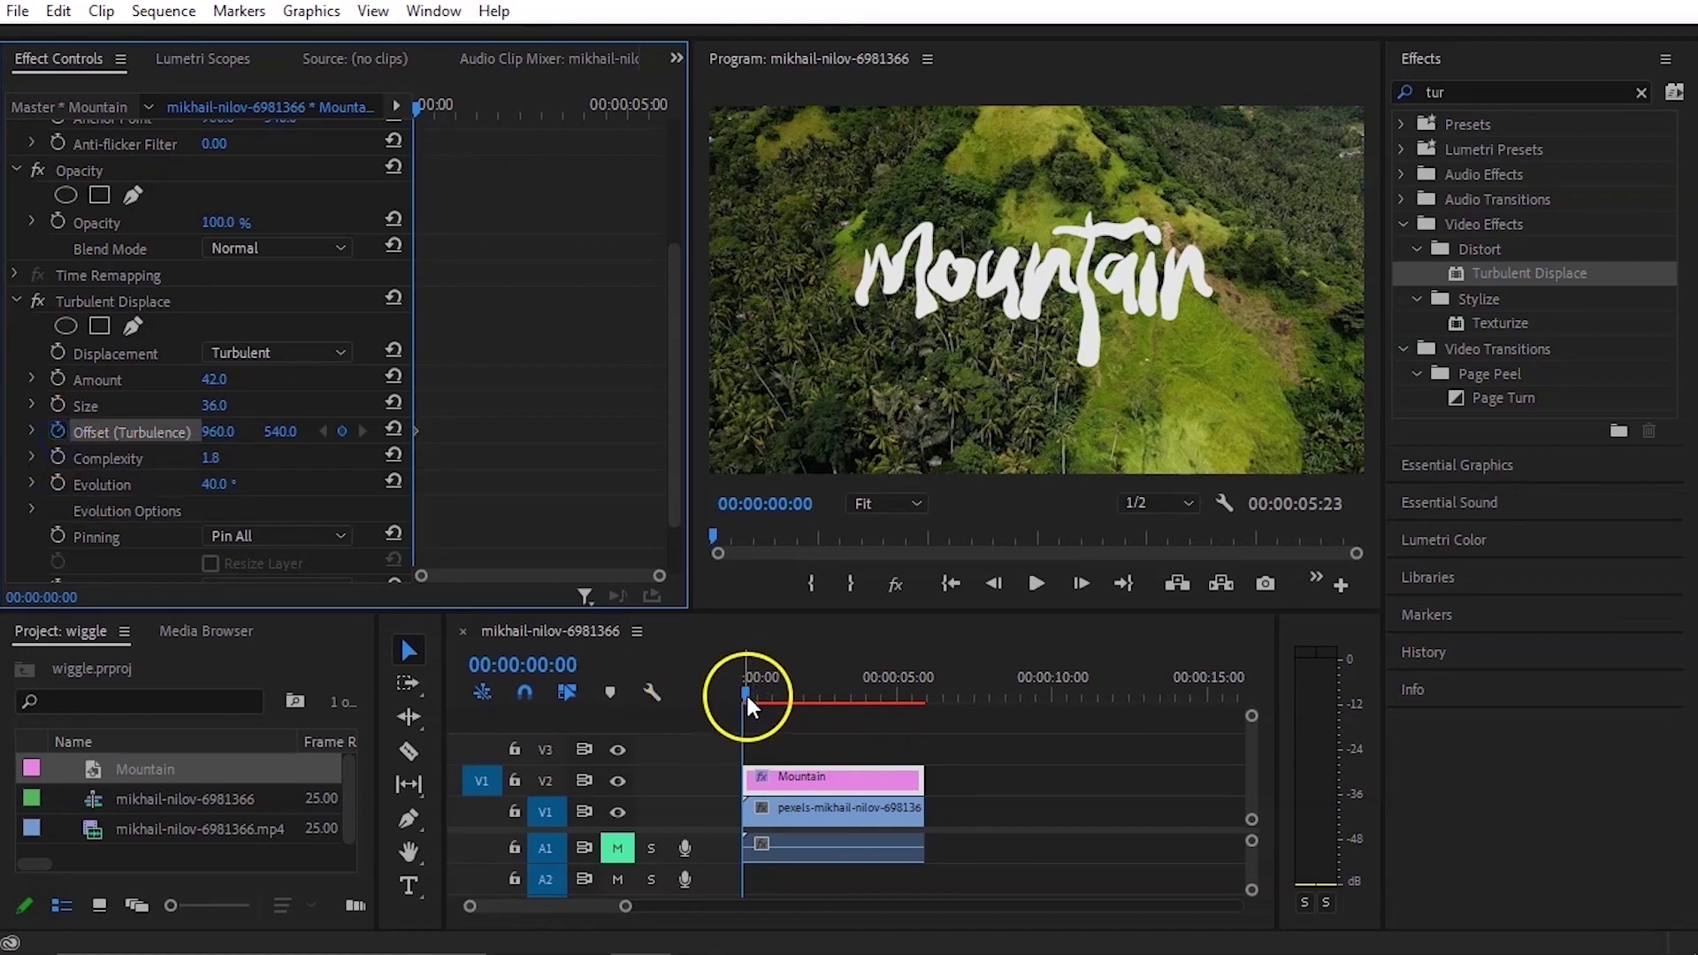
drag(745, 692, 921, 698)
click(936, 370)
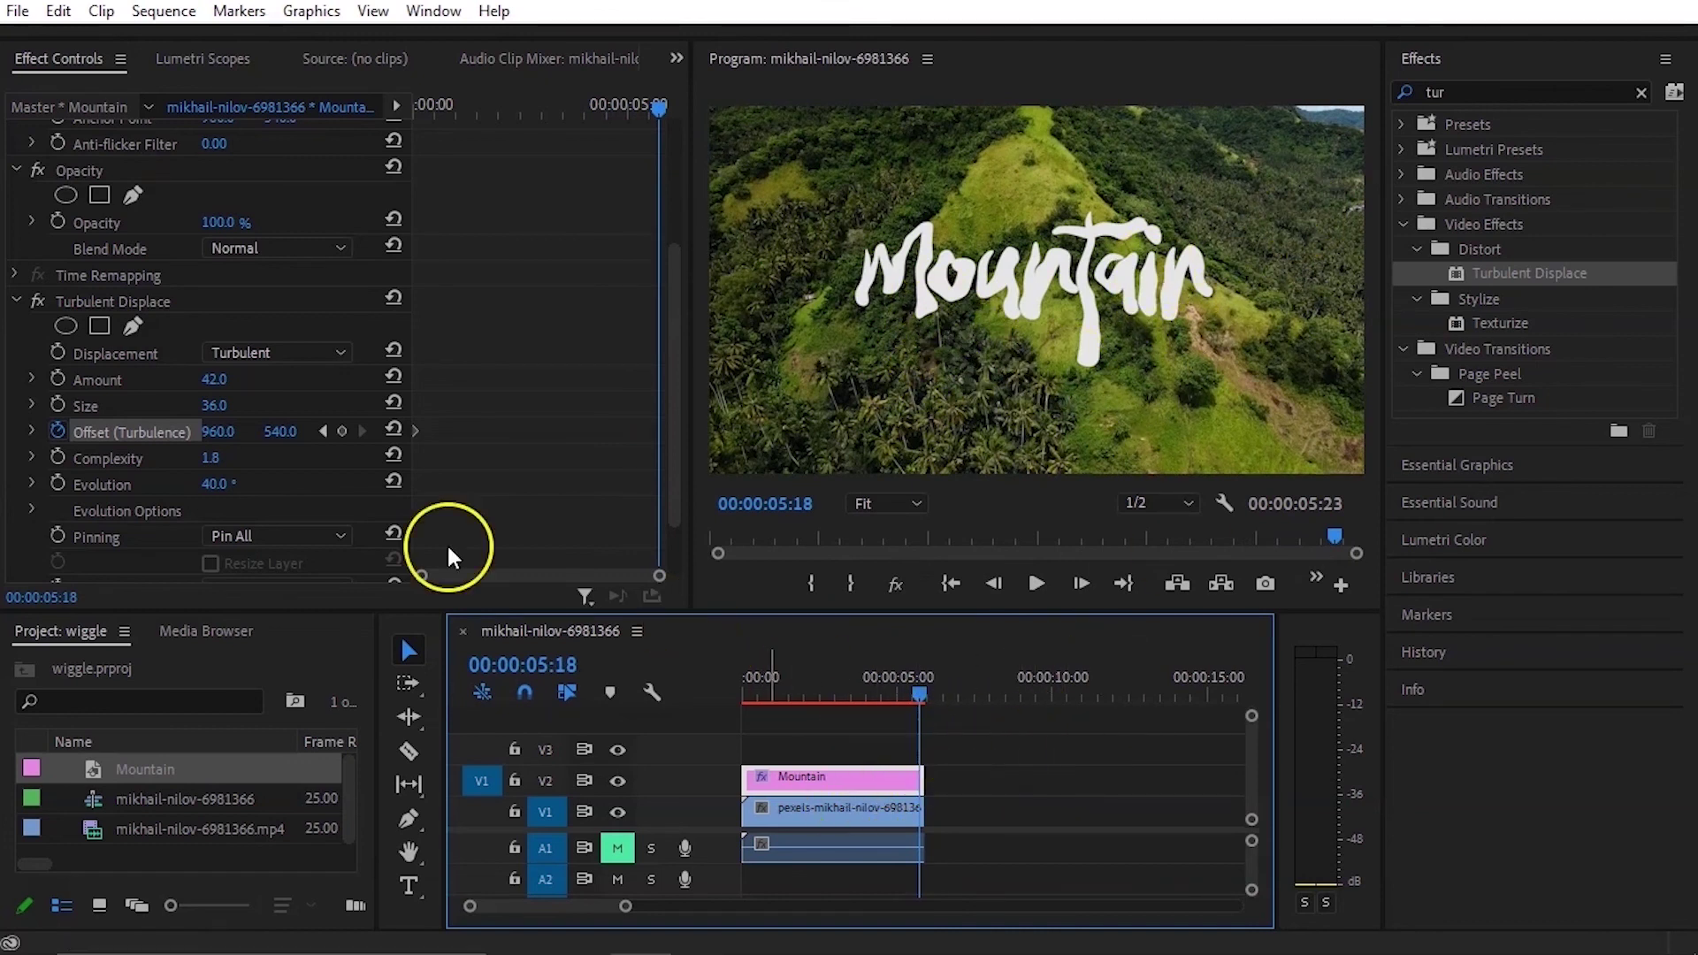
drag(198, 428, 577, 427)
mouse_move(229, 440)
mouse_down()
mouse_move(862, 460)
mouse_move(270, 436)
mouse_move(326, 440)
mouse_move(278, 447)
mouse_move(300, 433)
mouse_up()
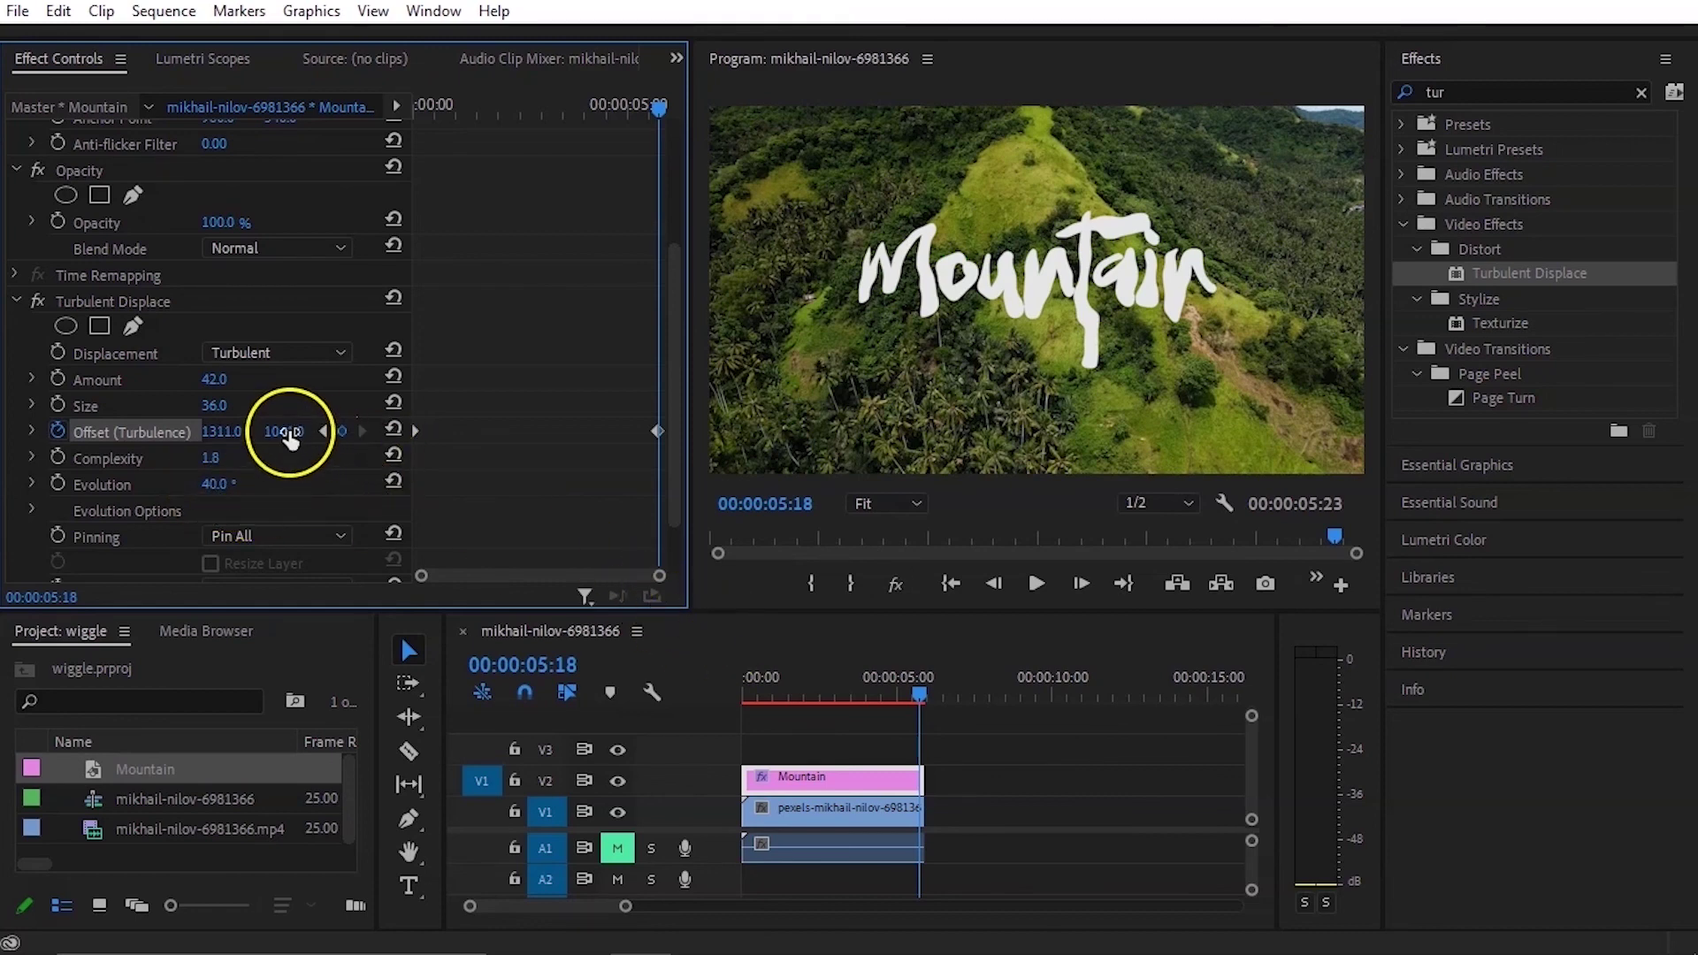
drag(284, 433, 278, 432)
Step: Play the sequence from the start to preview the wiggle animation of the Mountain title
drag(921, 681, 703, 670)
key(space)
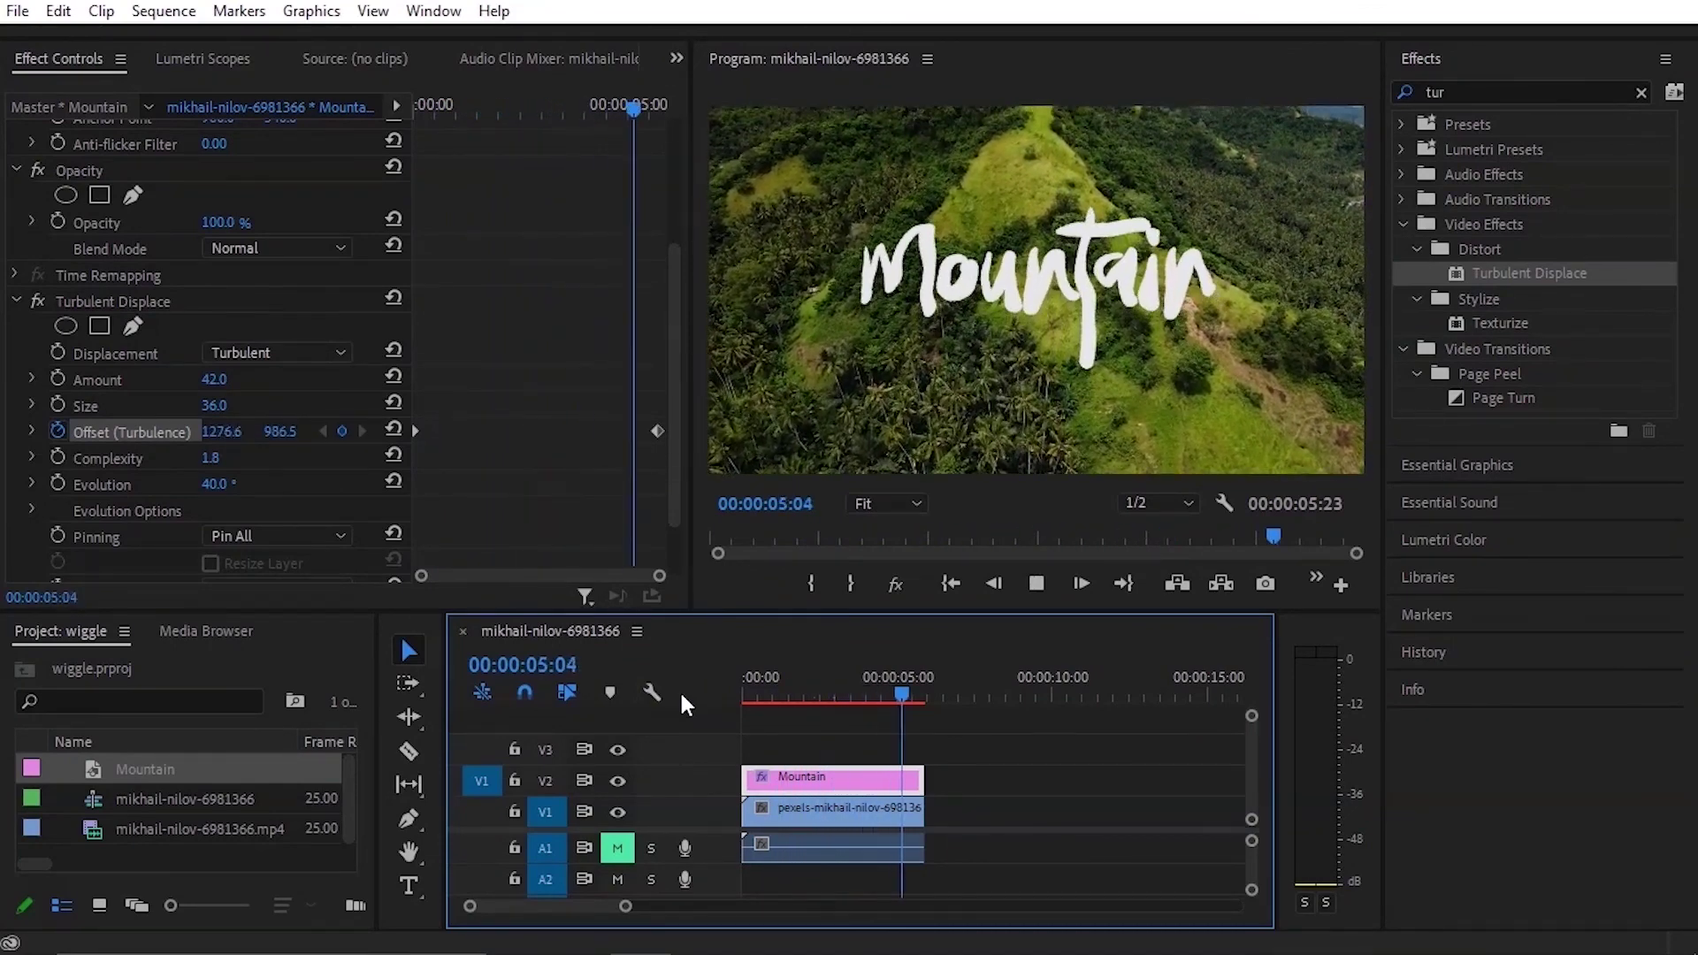
click(608, 619)
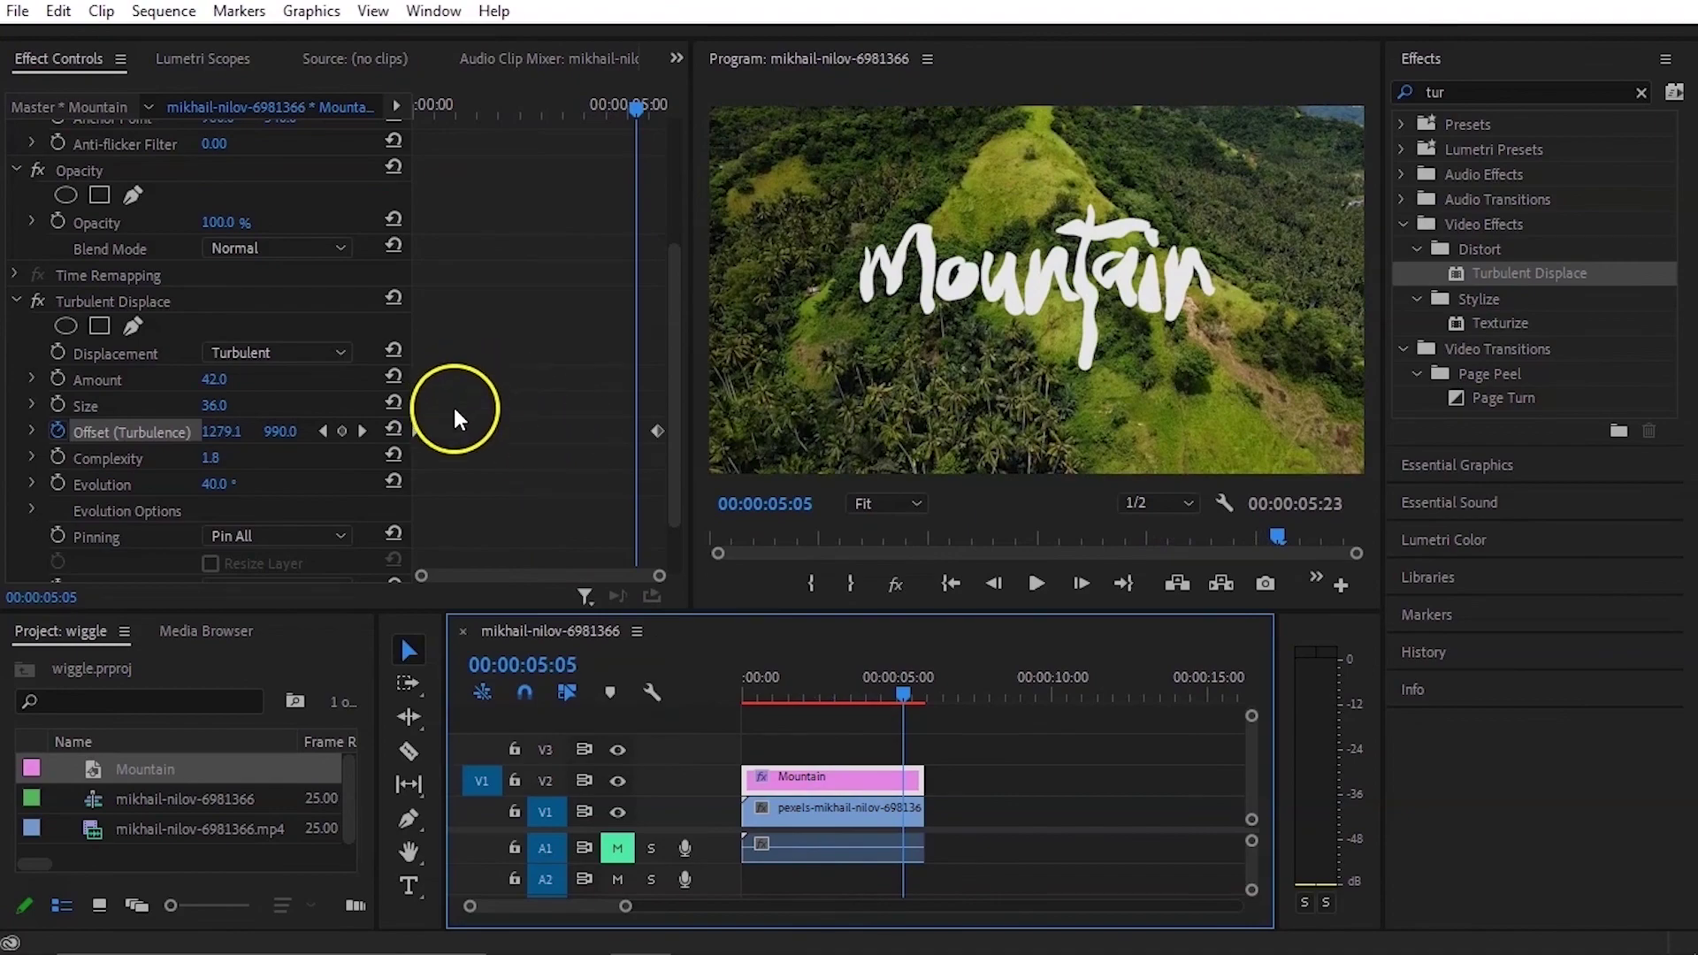